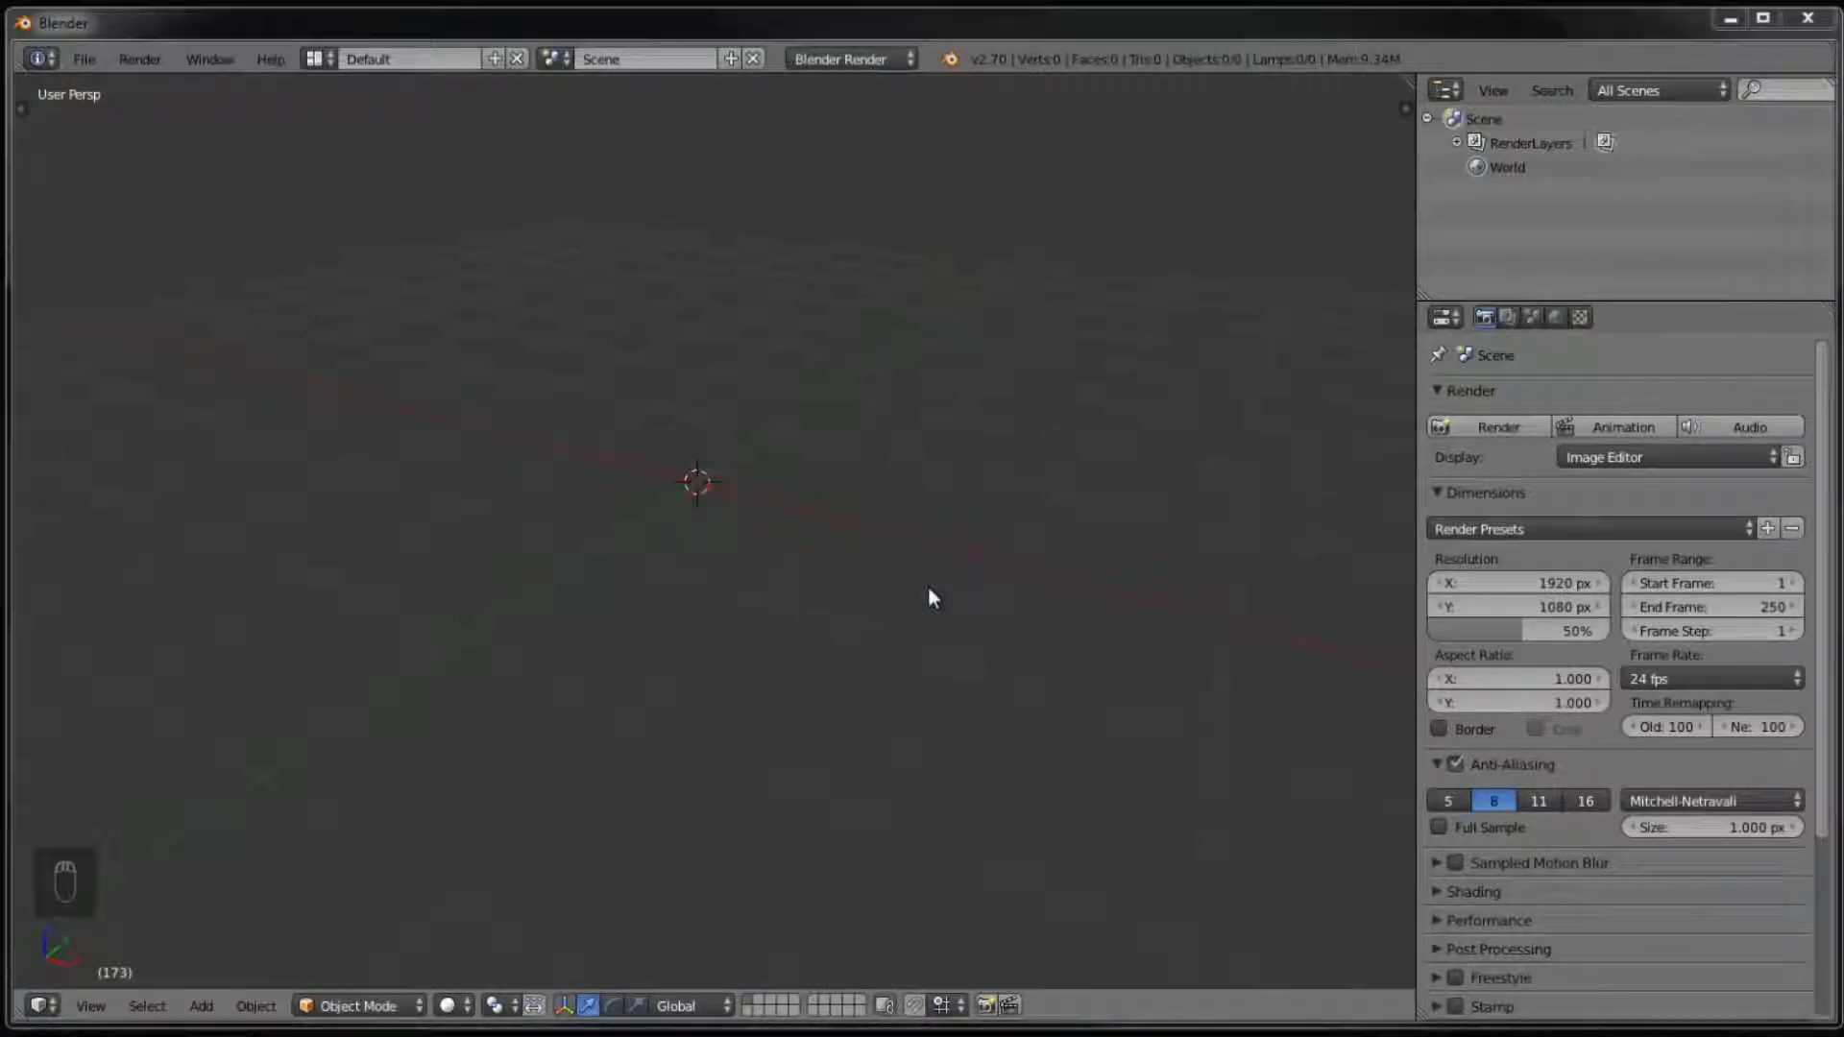
{"action": "middle_click_drag", "start_coordinate": [928, 586], "coordinate": [853, 541]}
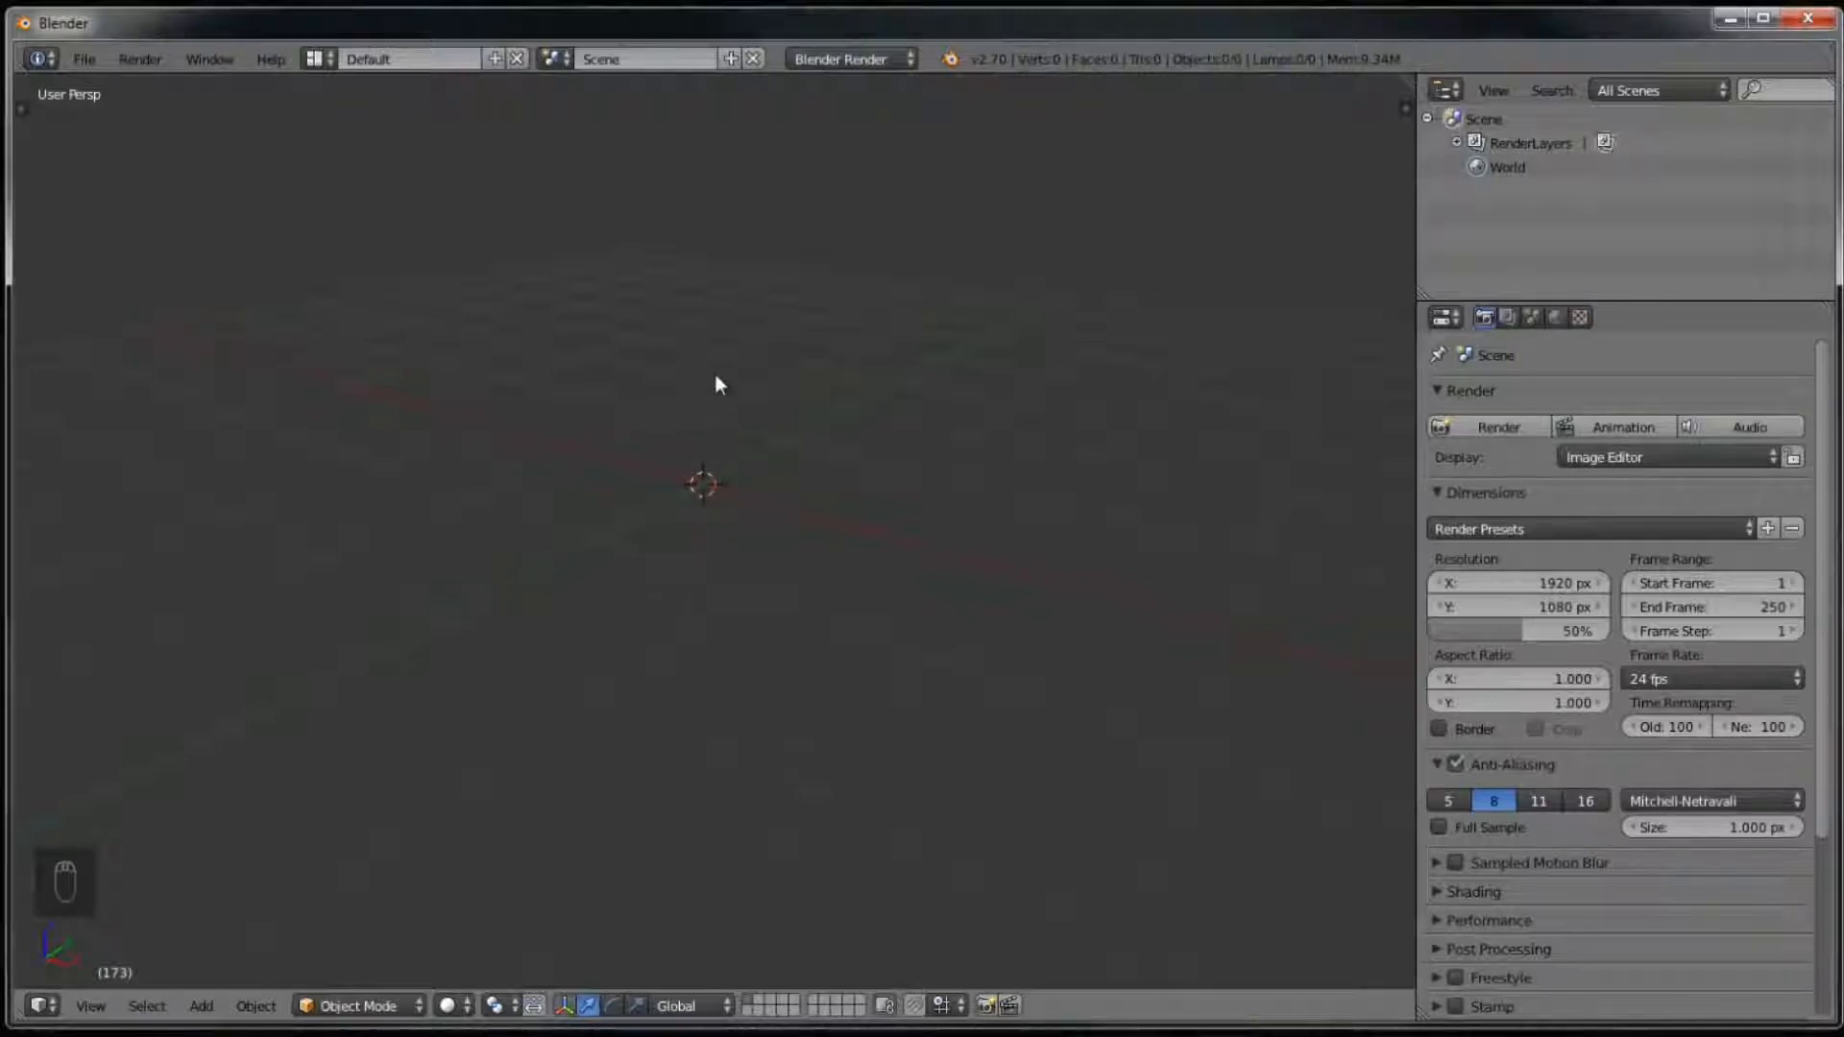
{"action": "middle_click_drag", "start_coordinate": [715, 376], "coordinate": [743, 612]}
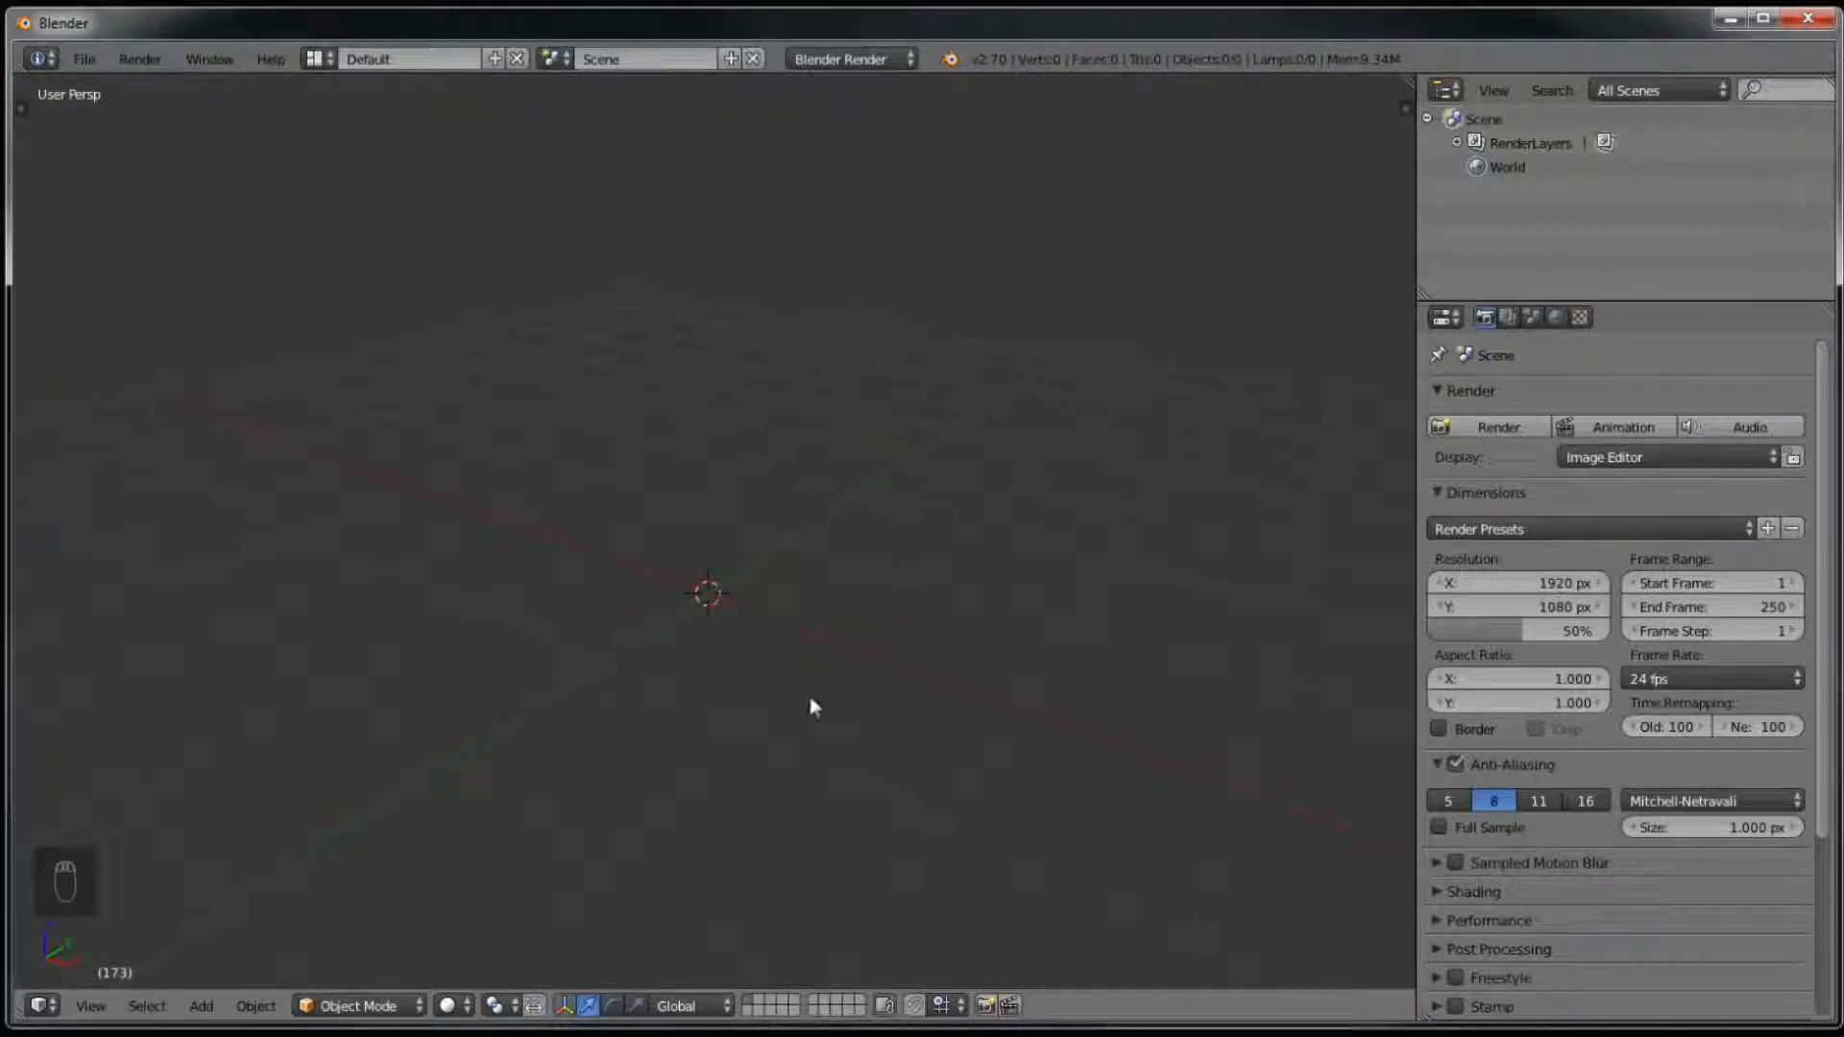
{"action": "middle_click_drag", "start_coordinate": [855, 740], "coordinate": [851, 669]}
{"action": "middle_click_drag", "start_coordinate": [773, 354], "coordinate": [838, 316]}
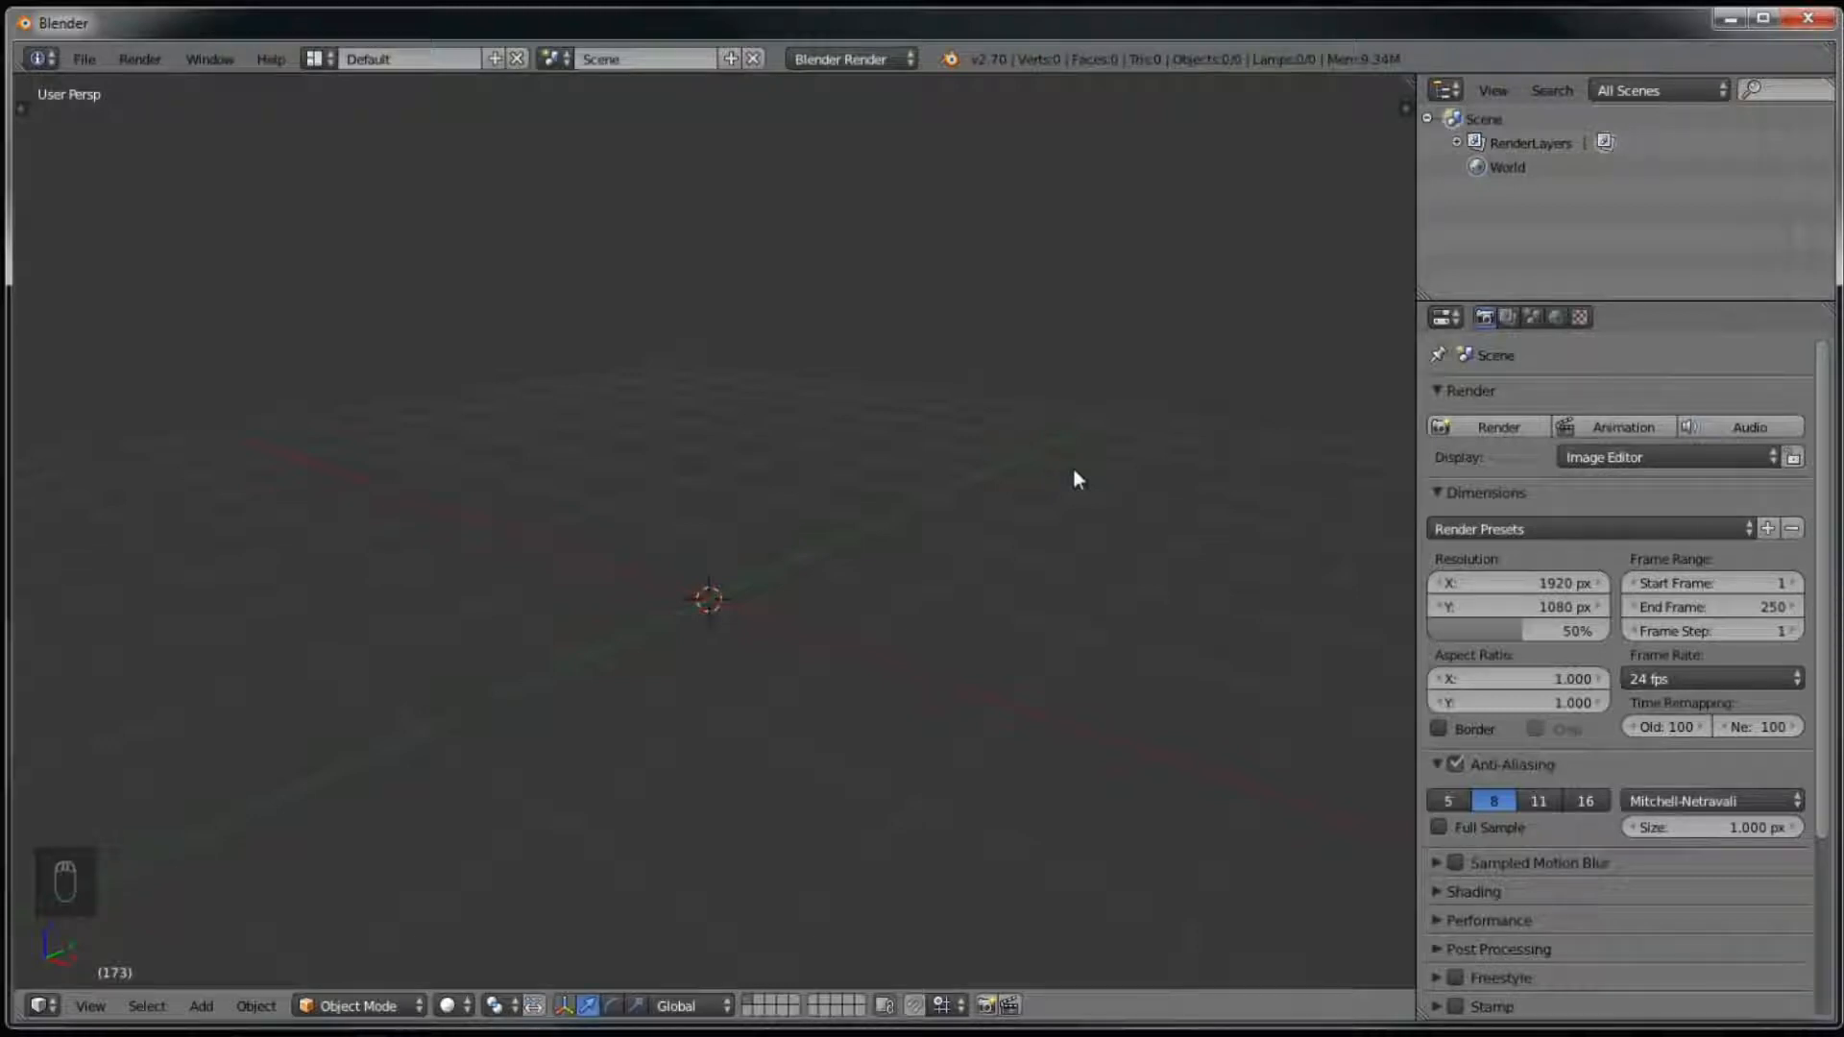
Step: Show and hide the viewport's tool shelf and its properties sidebar
{"action": "key", "text": "t"}
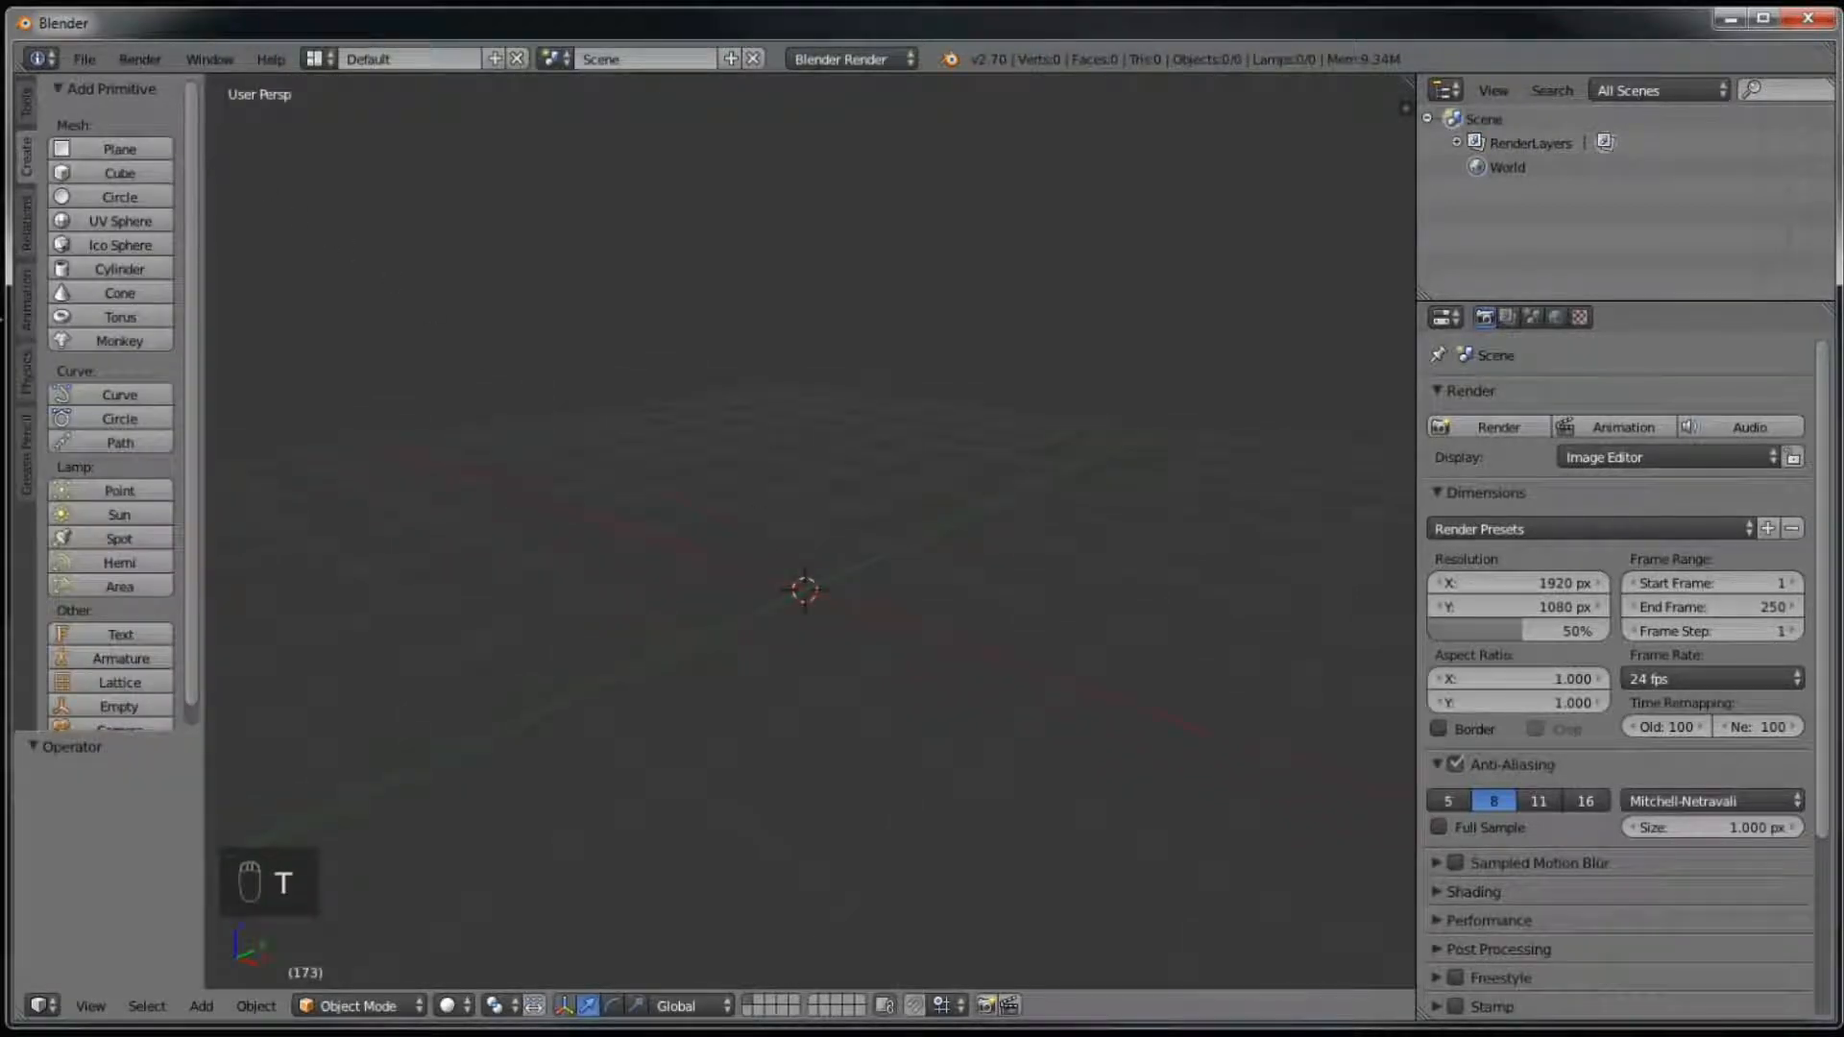
{"action": "key", "text": "t"}
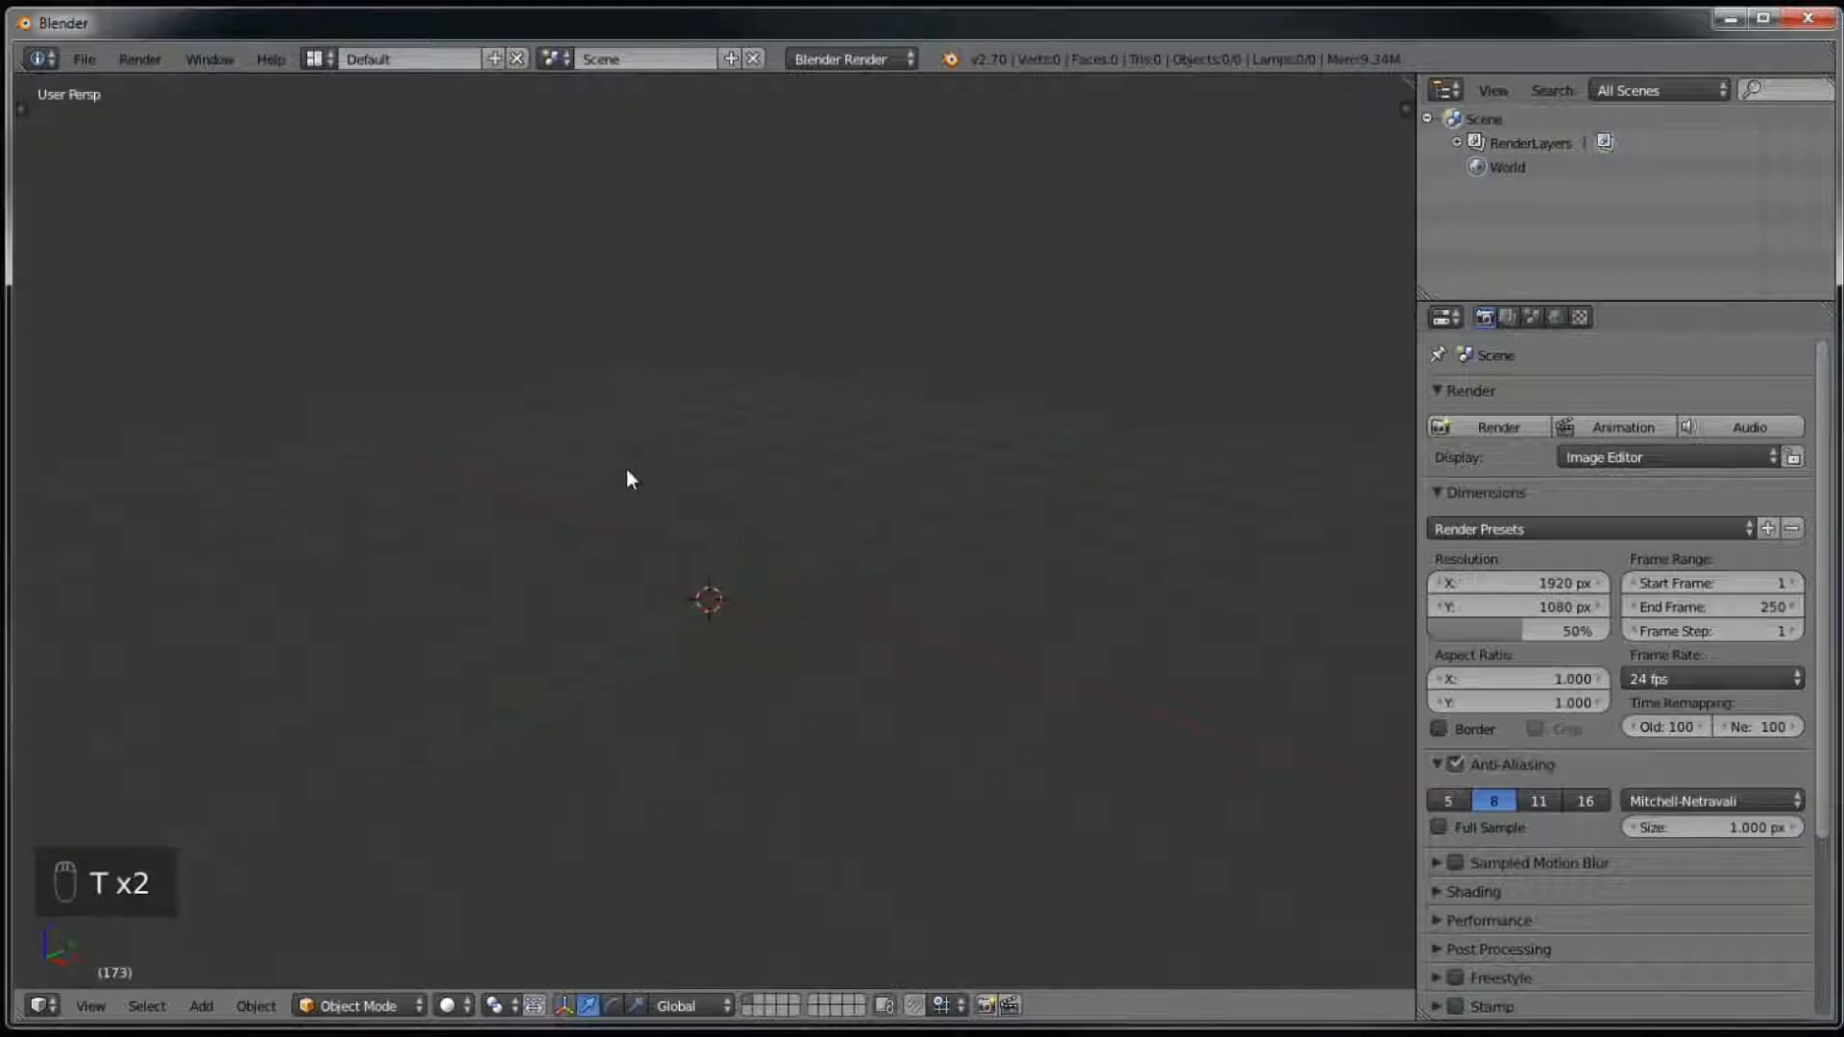
{"action": "key", "text": "n"}
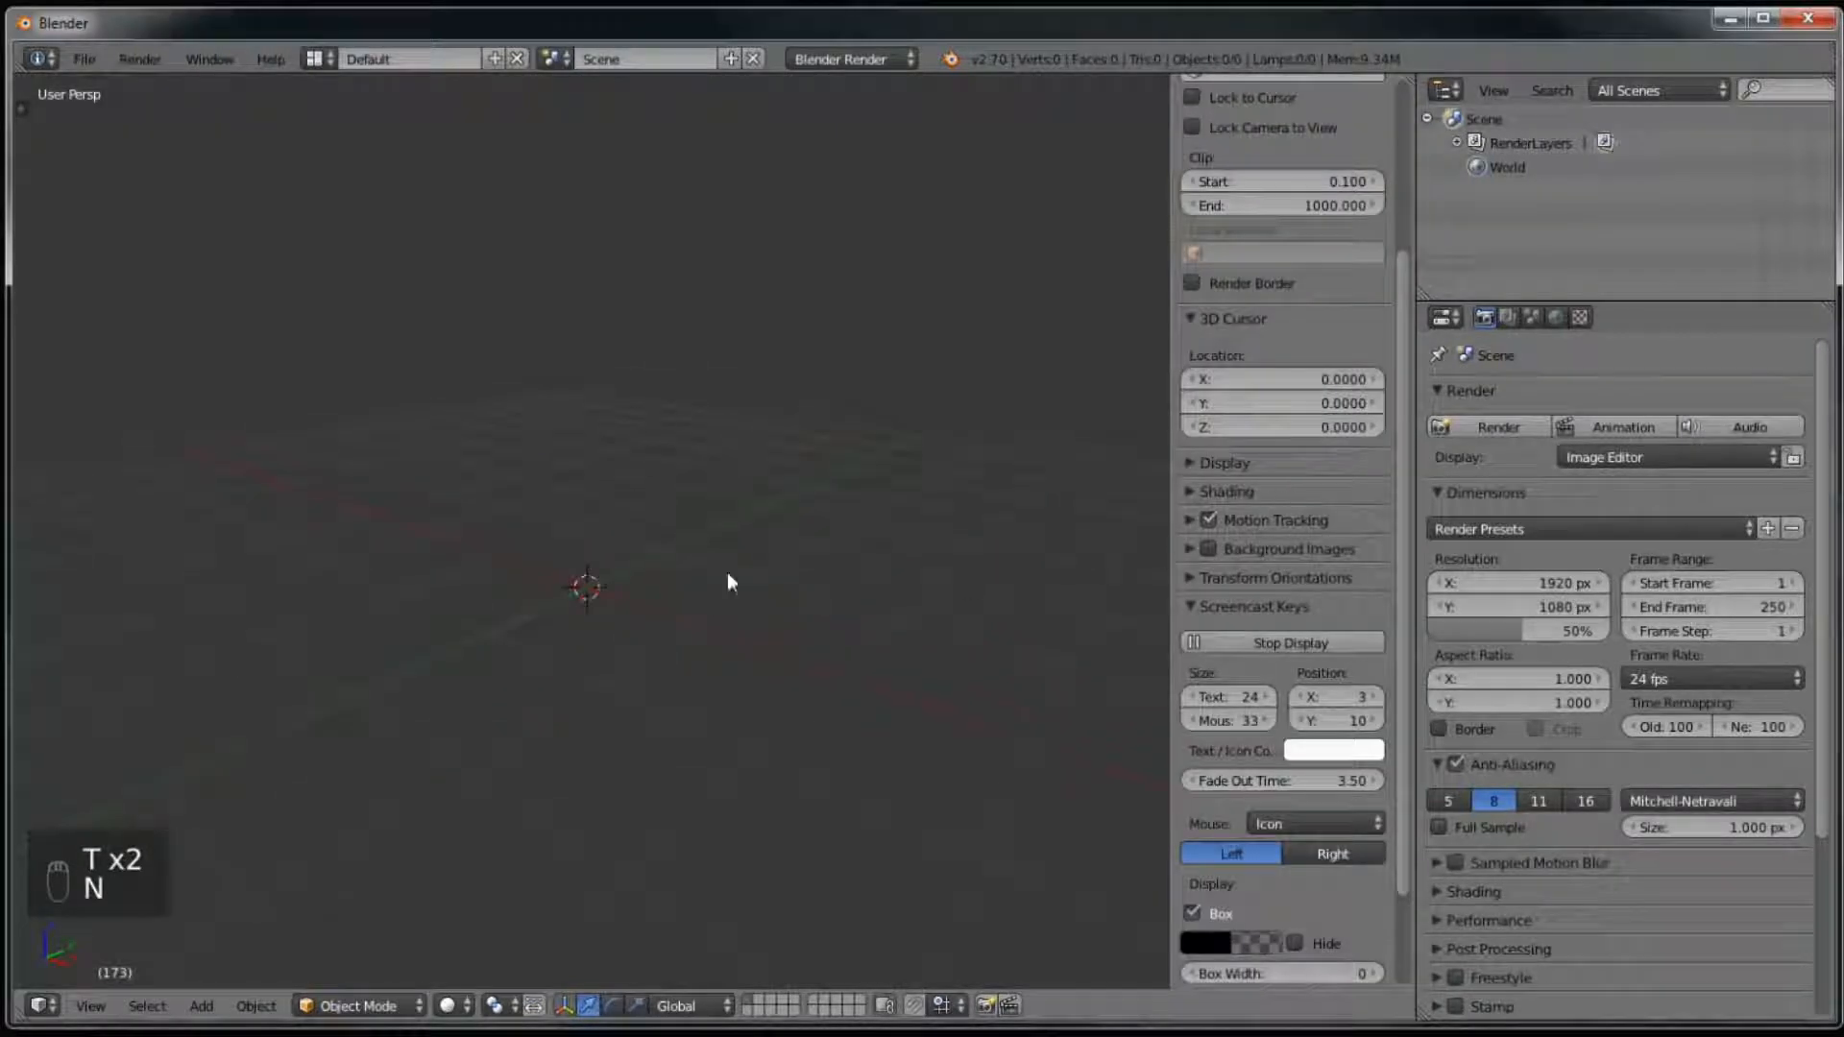
{"action": "key", "text": "n"}
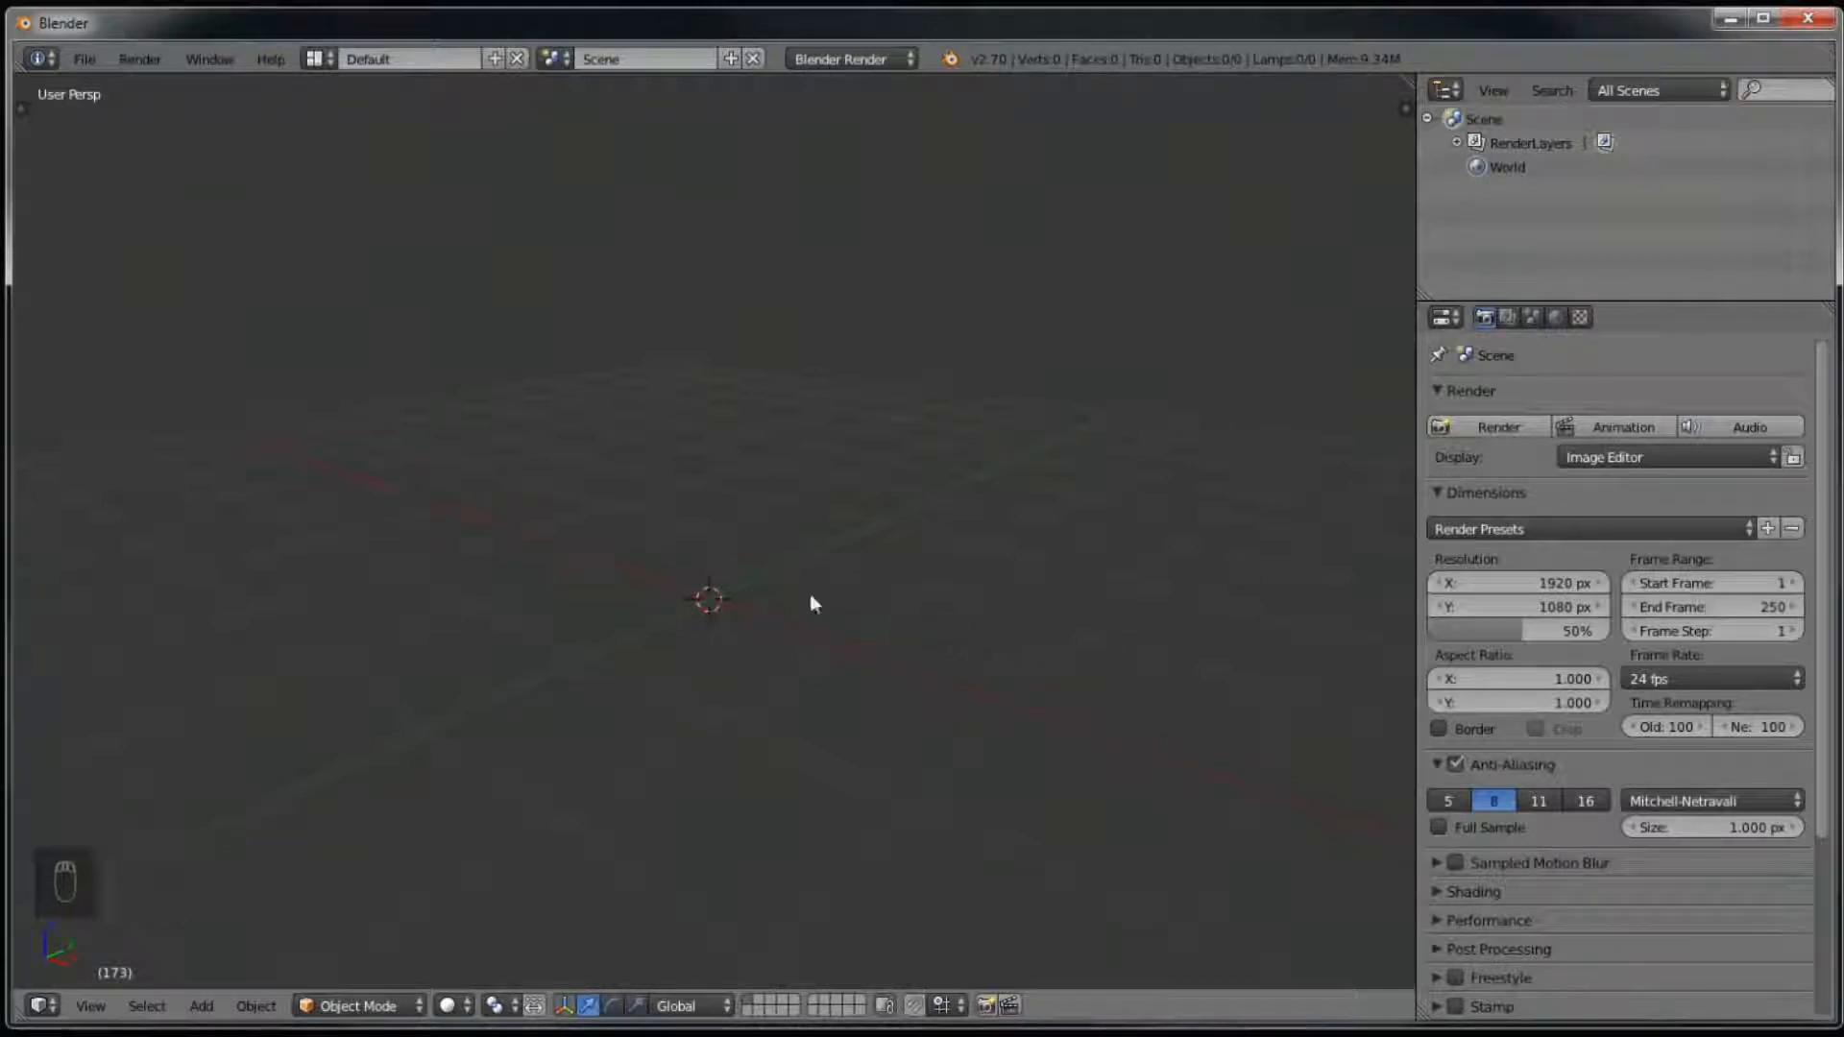
Step: Examine the empty scene's grid and axes from different angles and zoom levels
{"action": "middle_click_drag", "start_coordinate": [549, 584], "coordinate": [534, 658]}
{"action": "middle_click_drag", "start_coordinate": [669, 696], "coordinate": [627, 593]}
{"action": "mouse_move", "coordinate": [810, 570]}
{"action": "middle_mouse_down"}
{"action": "mouse_move", "coordinate": [601, 523]}
{"action": "mouse_move", "coordinate": [720, 642]}
{"action": "mouse_move", "coordinate": [749, 564]}
{"action": "mouse_move", "coordinate": [848, 619]}
{"action": "mouse_move", "coordinate": [822, 576]}
{"action": "mouse_move", "coordinate": [772, 587]}
{"action": "mouse_move", "coordinate": [809, 586]}
{"action": "middle_mouse_up"}
{"action": "middle_click_drag", "start_coordinate": [906, 454], "coordinate": [754, 626]}
{"action": "middle_click_drag", "start_coordinate": [762, 527], "coordinate": [834, 508]}
{"action": "scroll", "coordinate": [831, 498], "scroll_direction": "down", "scroll_amount": 2}
{"action": "scroll", "coordinate": [831, 498], "scroll_direction": "up", "scroll_amount": 8}
{"action": "scroll", "coordinate": [832, 498], "scroll_direction": "down", "scroll_amount": 3}
{"action": "scroll", "coordinate": [831, 498], "scroll_direction": "down", "scroll_amount": 5}
{"action": "scroll", "coordinate": [830, 506], "scroll_direction": "up", "scroll_amount": 6}
{"action": "scroll", "coordinate": [779, 550], "scroll_direction": "down", "scroll_amount": 1}
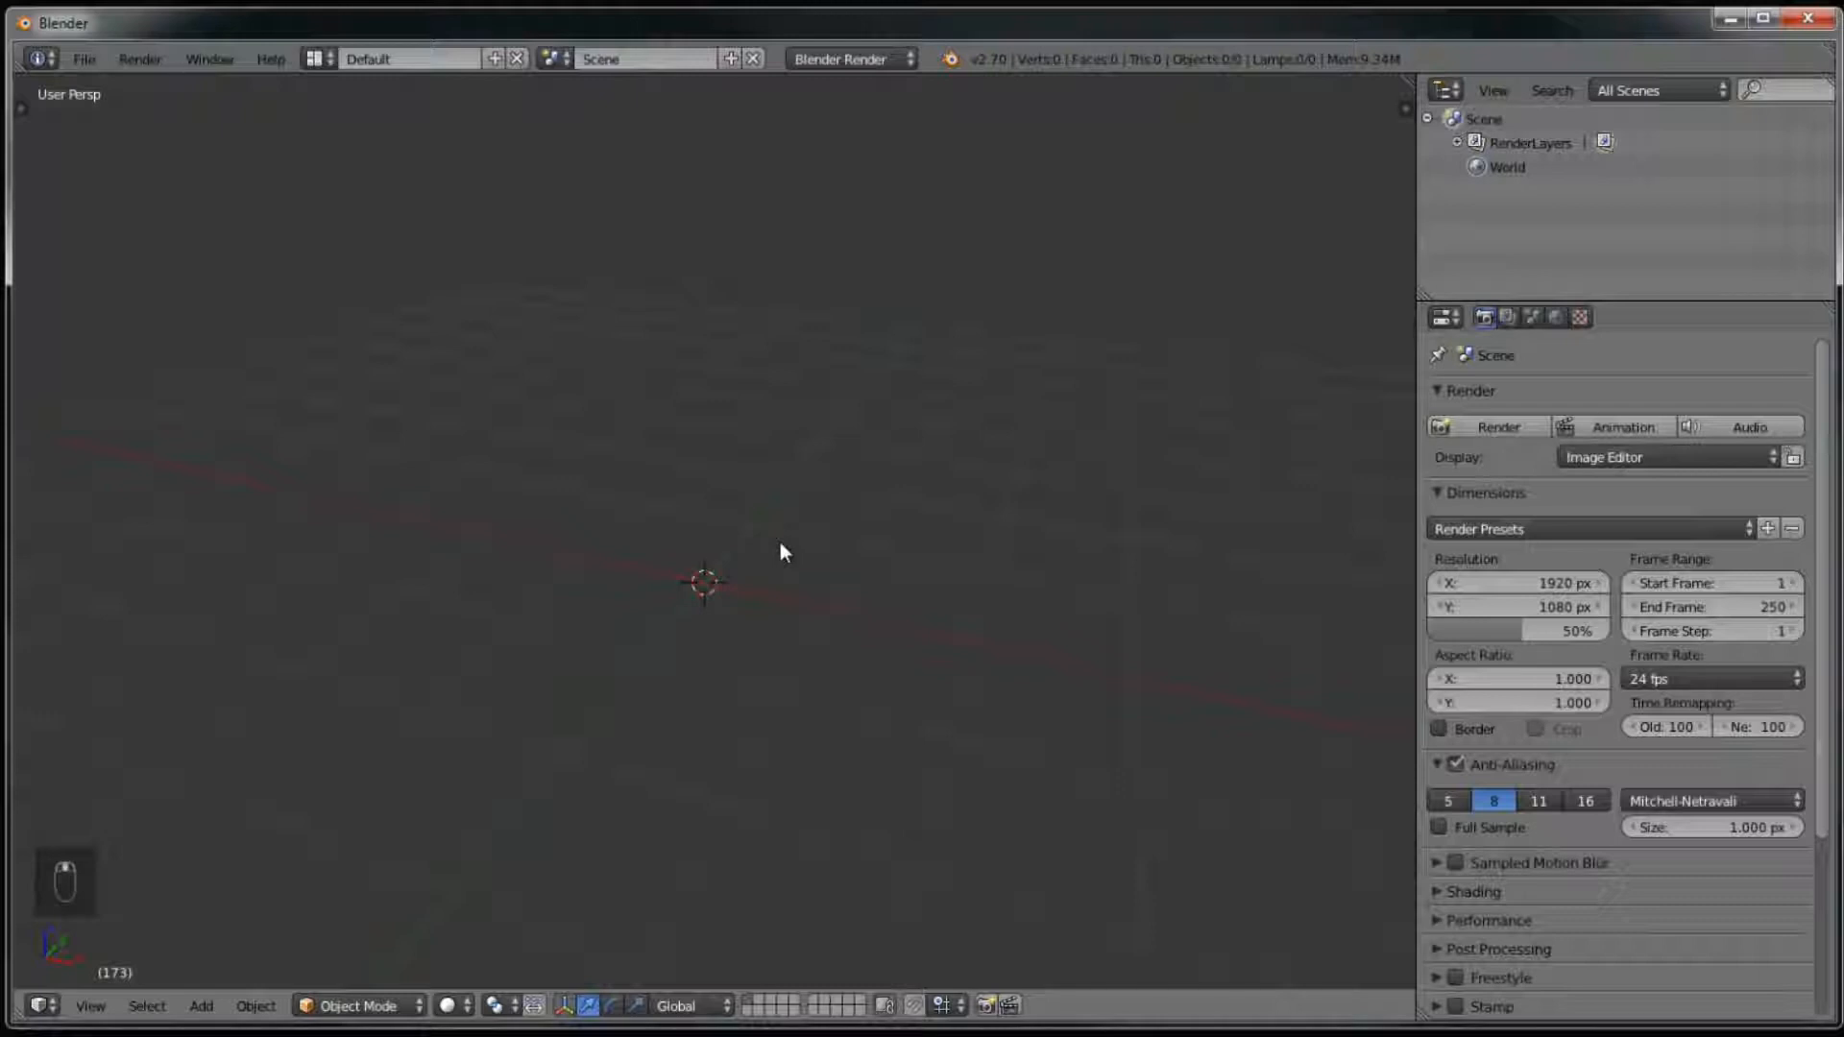
Step: Look around the scene origin by panning and orbiting the 3D view
{"action": "middle_click_drag", "start_coordinate": [779, 544], "coordinate": [535, 583], "text": "shift"}
{"action": "middle_click_drag", "start_coordinate": [867, 467], "coordinate": [752, 560], "text": "shift"}
{"action": "middle_click_drag", "start_coordinate": [898, 531], "coordinate": [851, 401], "text": "shift"}
{"action": "middle_click_drag", "start_coordinate": [725, 651], "coordinate": [1074, 476]}
{"action": "middle_click_drag", "start_coordinate": [857, 543], "coordinate": [754, 704]}
{"action": "middle_click_drag", "start_coordinate": [746, 531], "coordinate": [643, 525]}
{"action": "middle_click_drag", "start_coordinate": [759, 495], "coordinate": [789, 527]}
{"action": "middle_click_drag", "start_coordinate": [1105, 689], "coordinate": [1158, 692]}
{"action": "middle_click_drag", "start_coordinate": [1153, 935], "coordinate": [1043, 791]}
{"action": "middle_click_drag", "start_coordinate": [802, 572], "coordinate": [977, 557]}
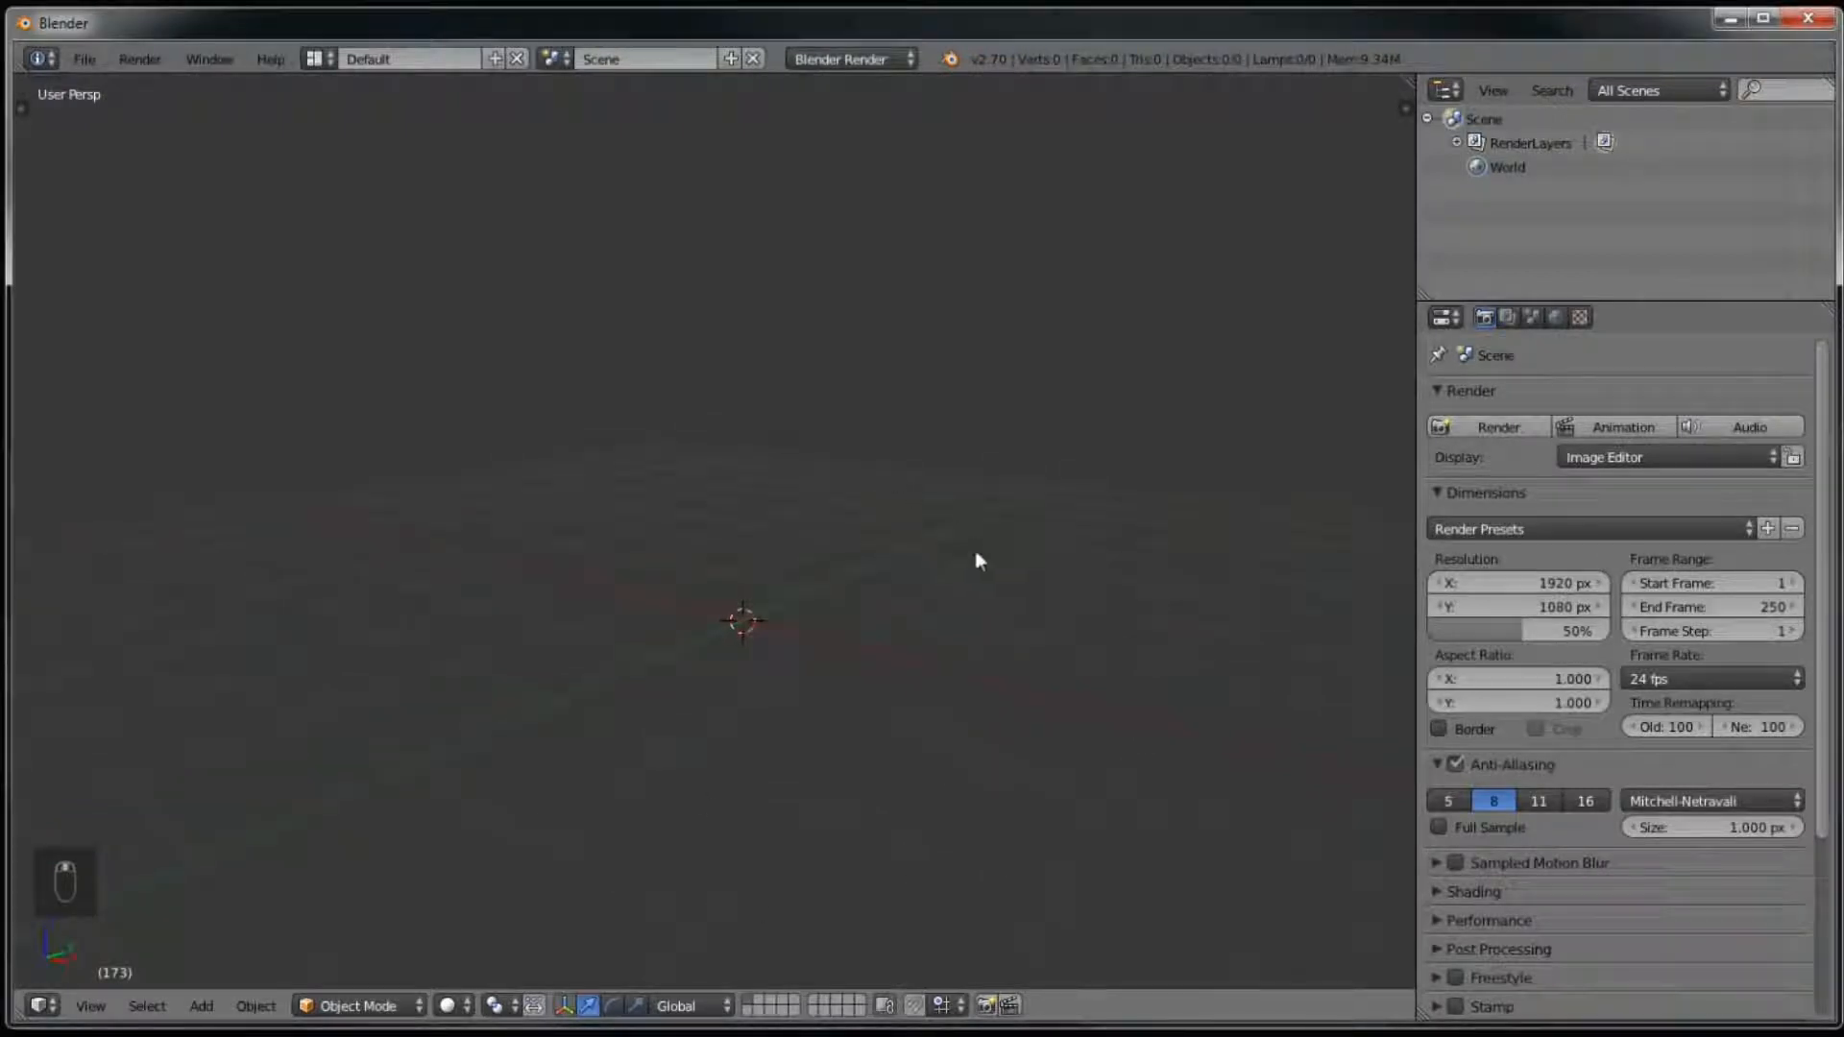
Step: Place the 3D cursor at several spots in the viewport, the last one above the grid at about X -1.48, Y -0.50, Z 2.25
{"action": "middle_click_drag", "start_coordinate": [747, 620], "coordinate": [502, 666]}
{"action": "left_click", "coordinate": [457, 597]}
{"action": "left_click", "coordinate": [1013, 821]}
{"action": "left_click", "coordinate": [559, 336]}
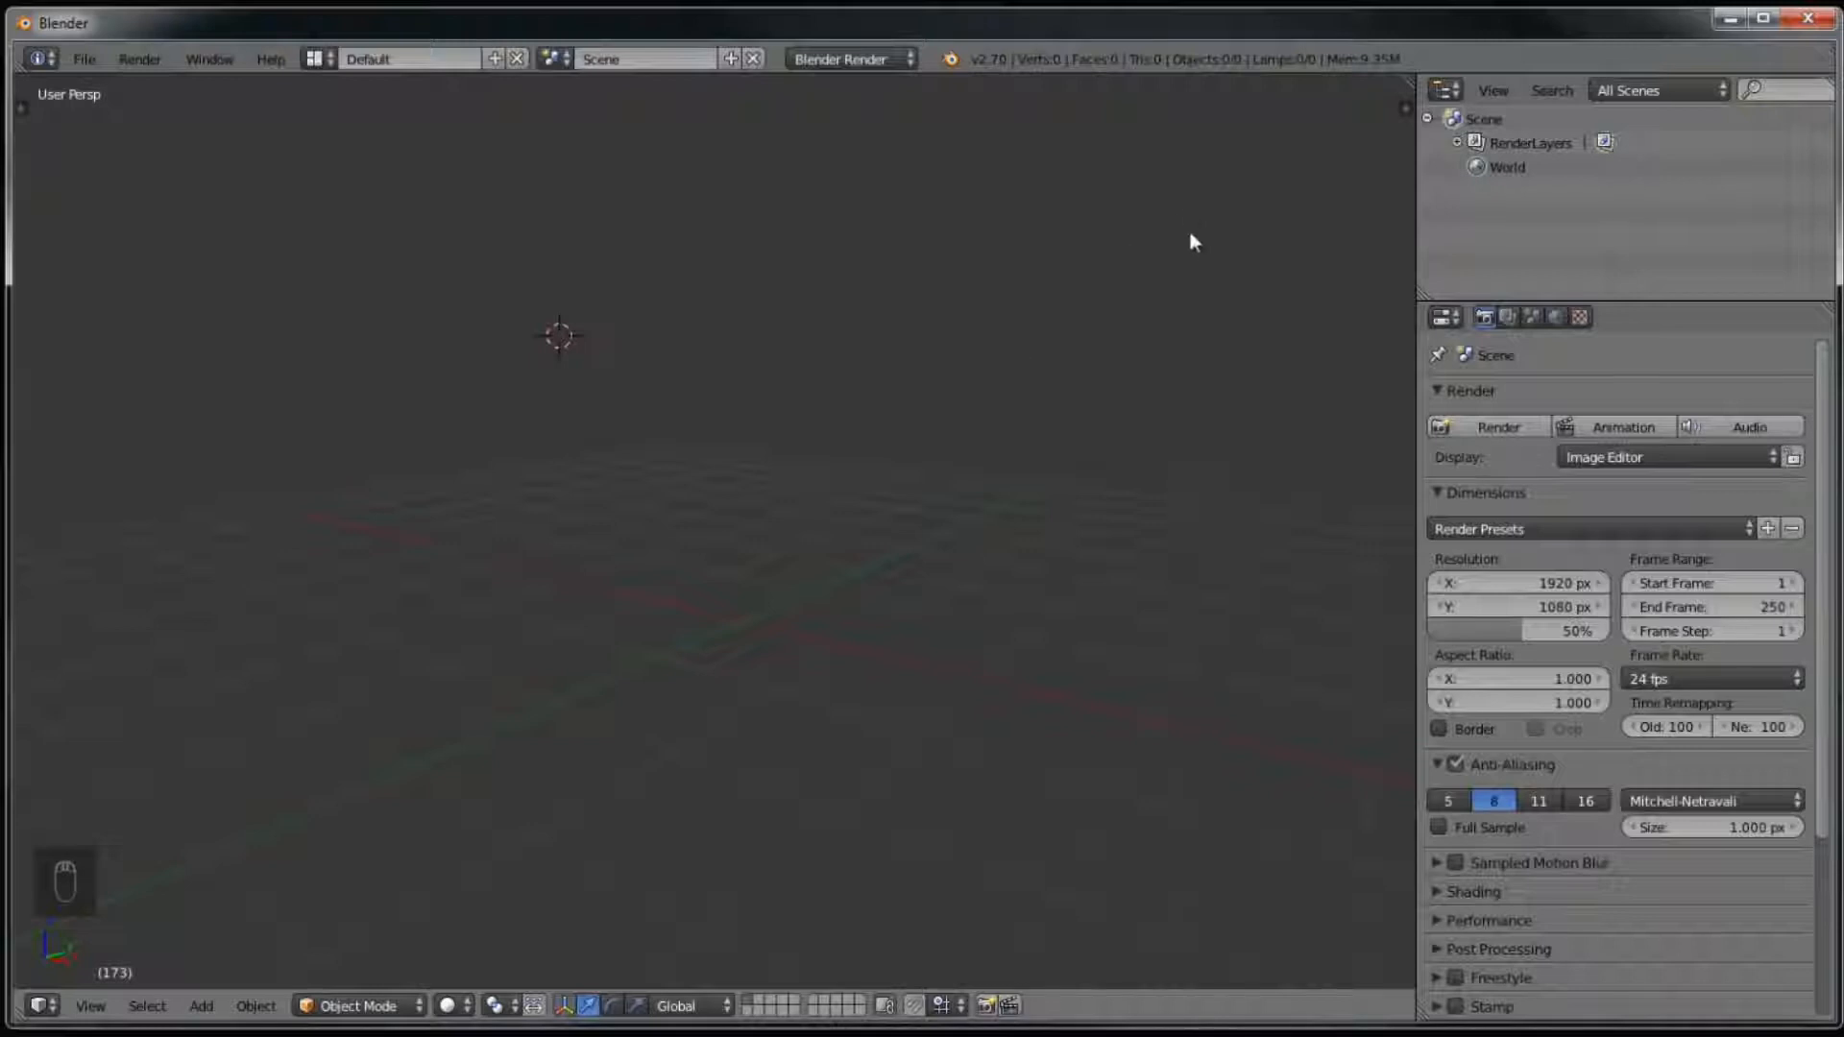
Step: Reset the 3D cursor's location to X 0, Y 0, Z 0 and collapse the 3D Cursor settings
{"action": "key", "text": "n"}
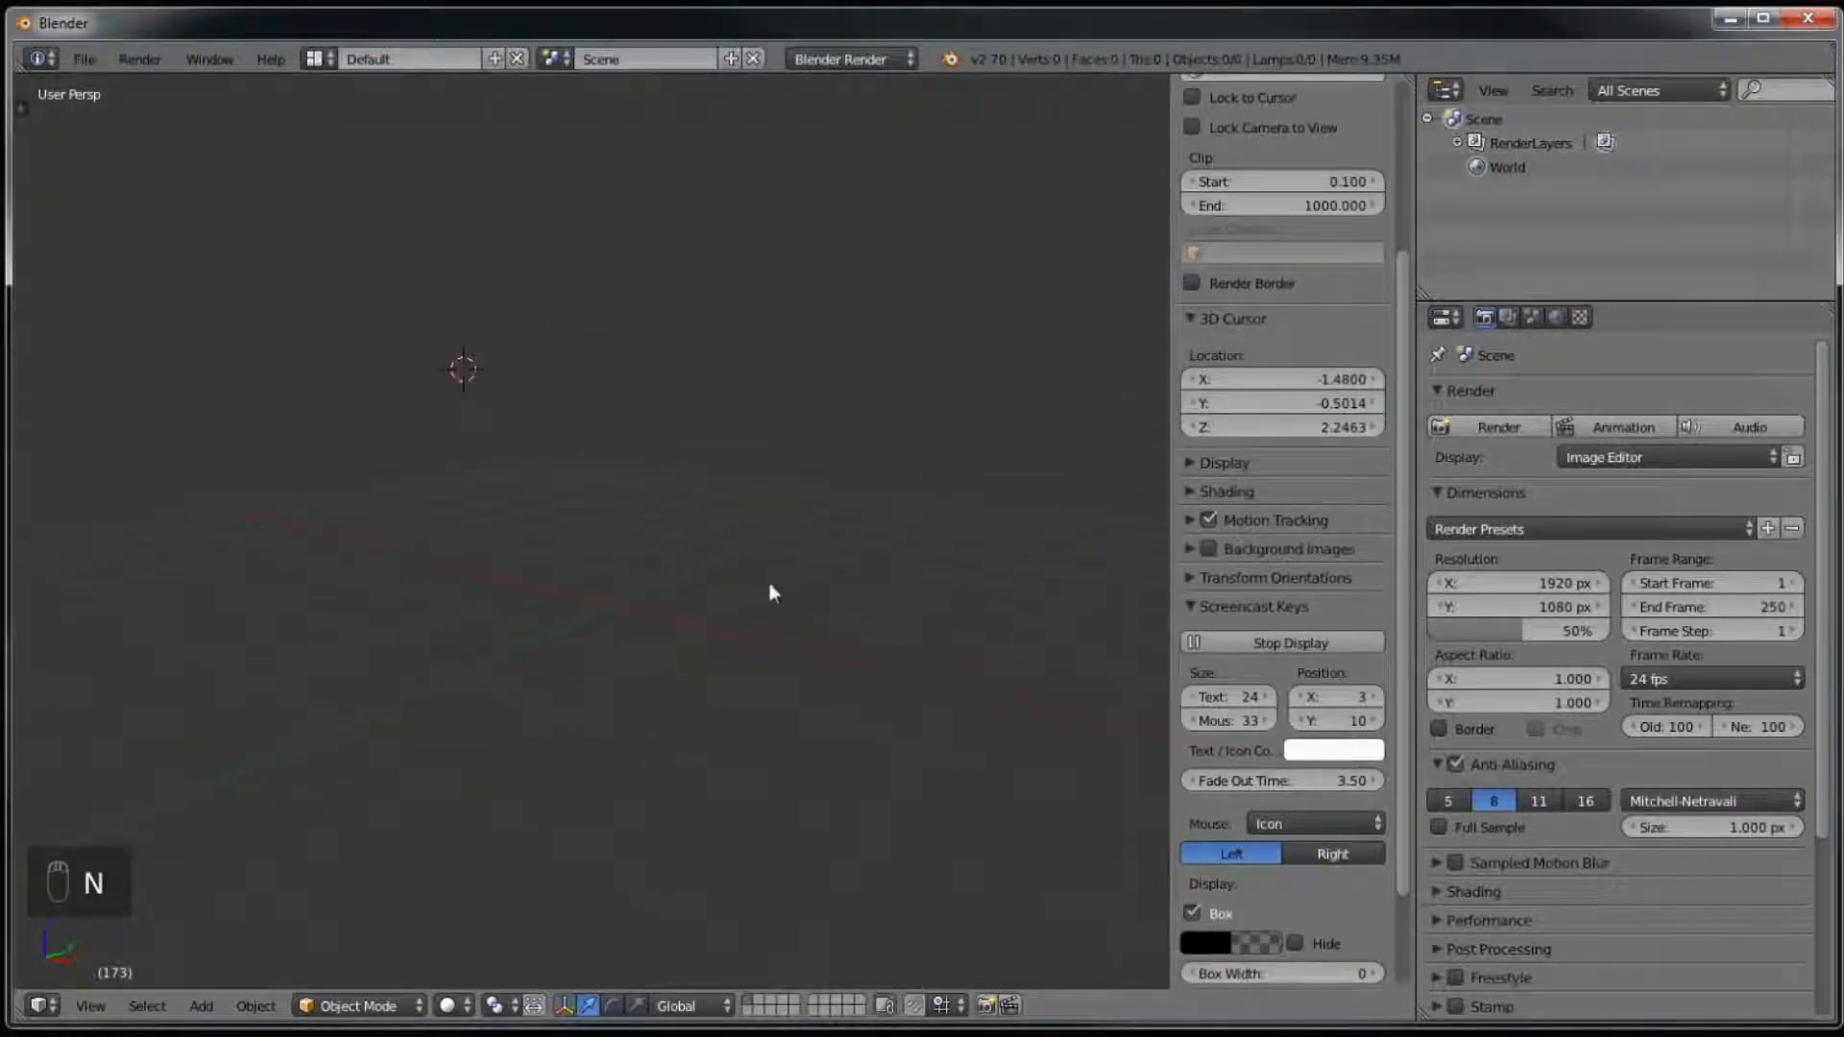
{"action": "key", "text": "n"}
{"action": "key", "text": "n"}
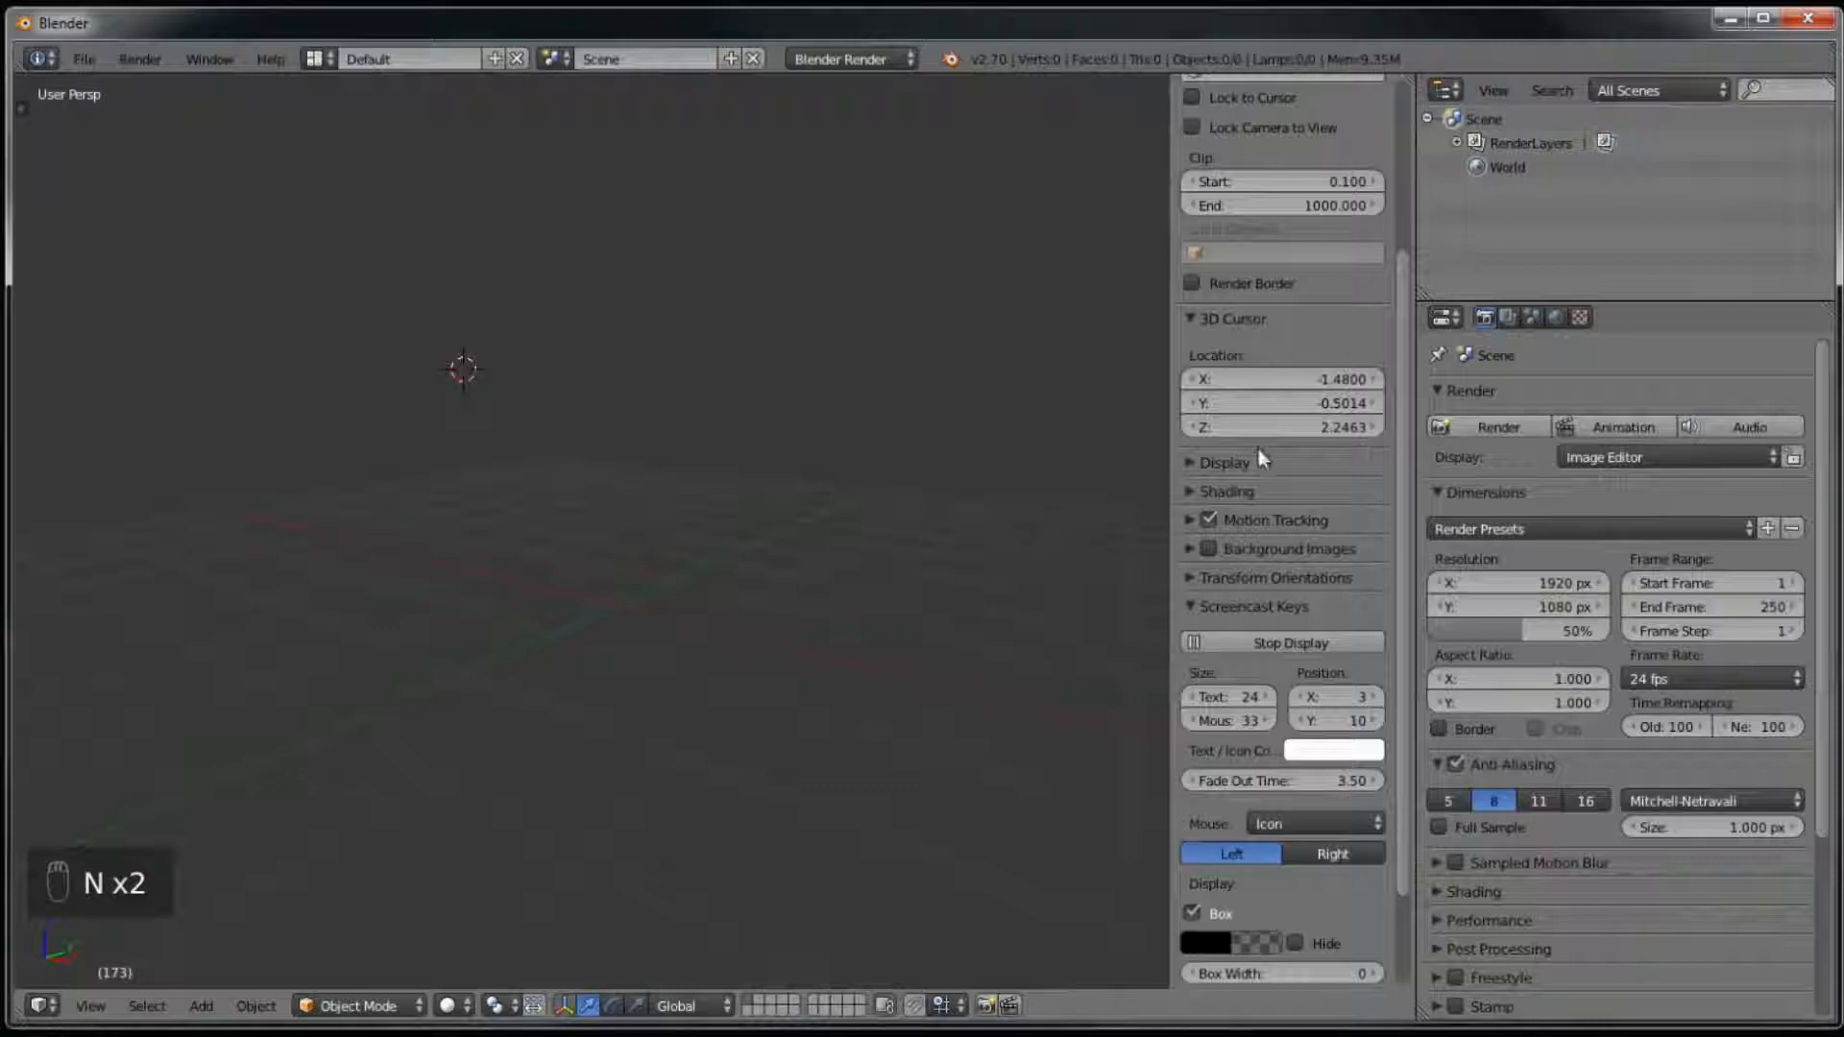
{"action": "middle_click_drag", "start_coordinate": [1254, 179], "coordinate": [1256, 321]}
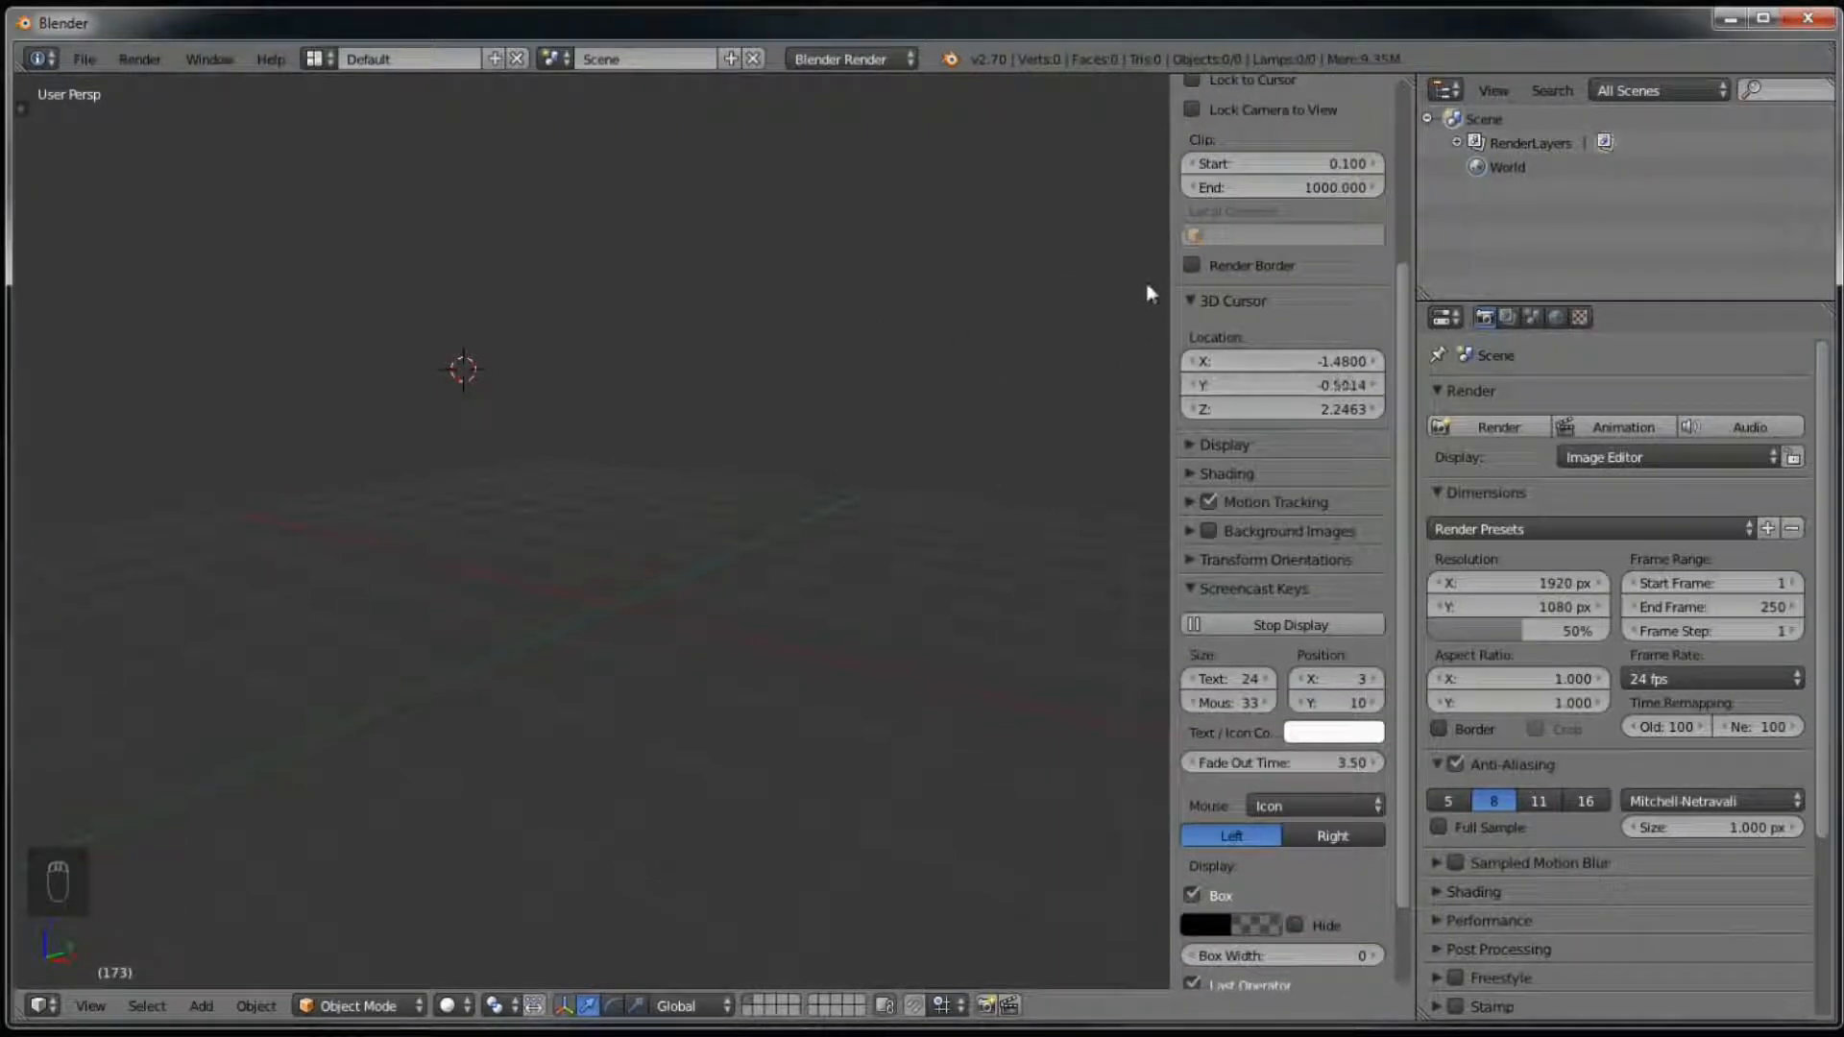
{"action": "left_click", "coordinate": [1232, 297]}
{"action": "left_click", "coordinate": [1233, 298]}
{"action": "left_click", "coordinate": [1274, 361]}
{"action": "type", "text": "0"}
{"action": "key", "text": "Tab"}
{"action": "type", "text": "0"}
{"action": "key", "text": "Tab"}
{"action": "type", "text": "0"}
{"action": "key", "text": "Return"}
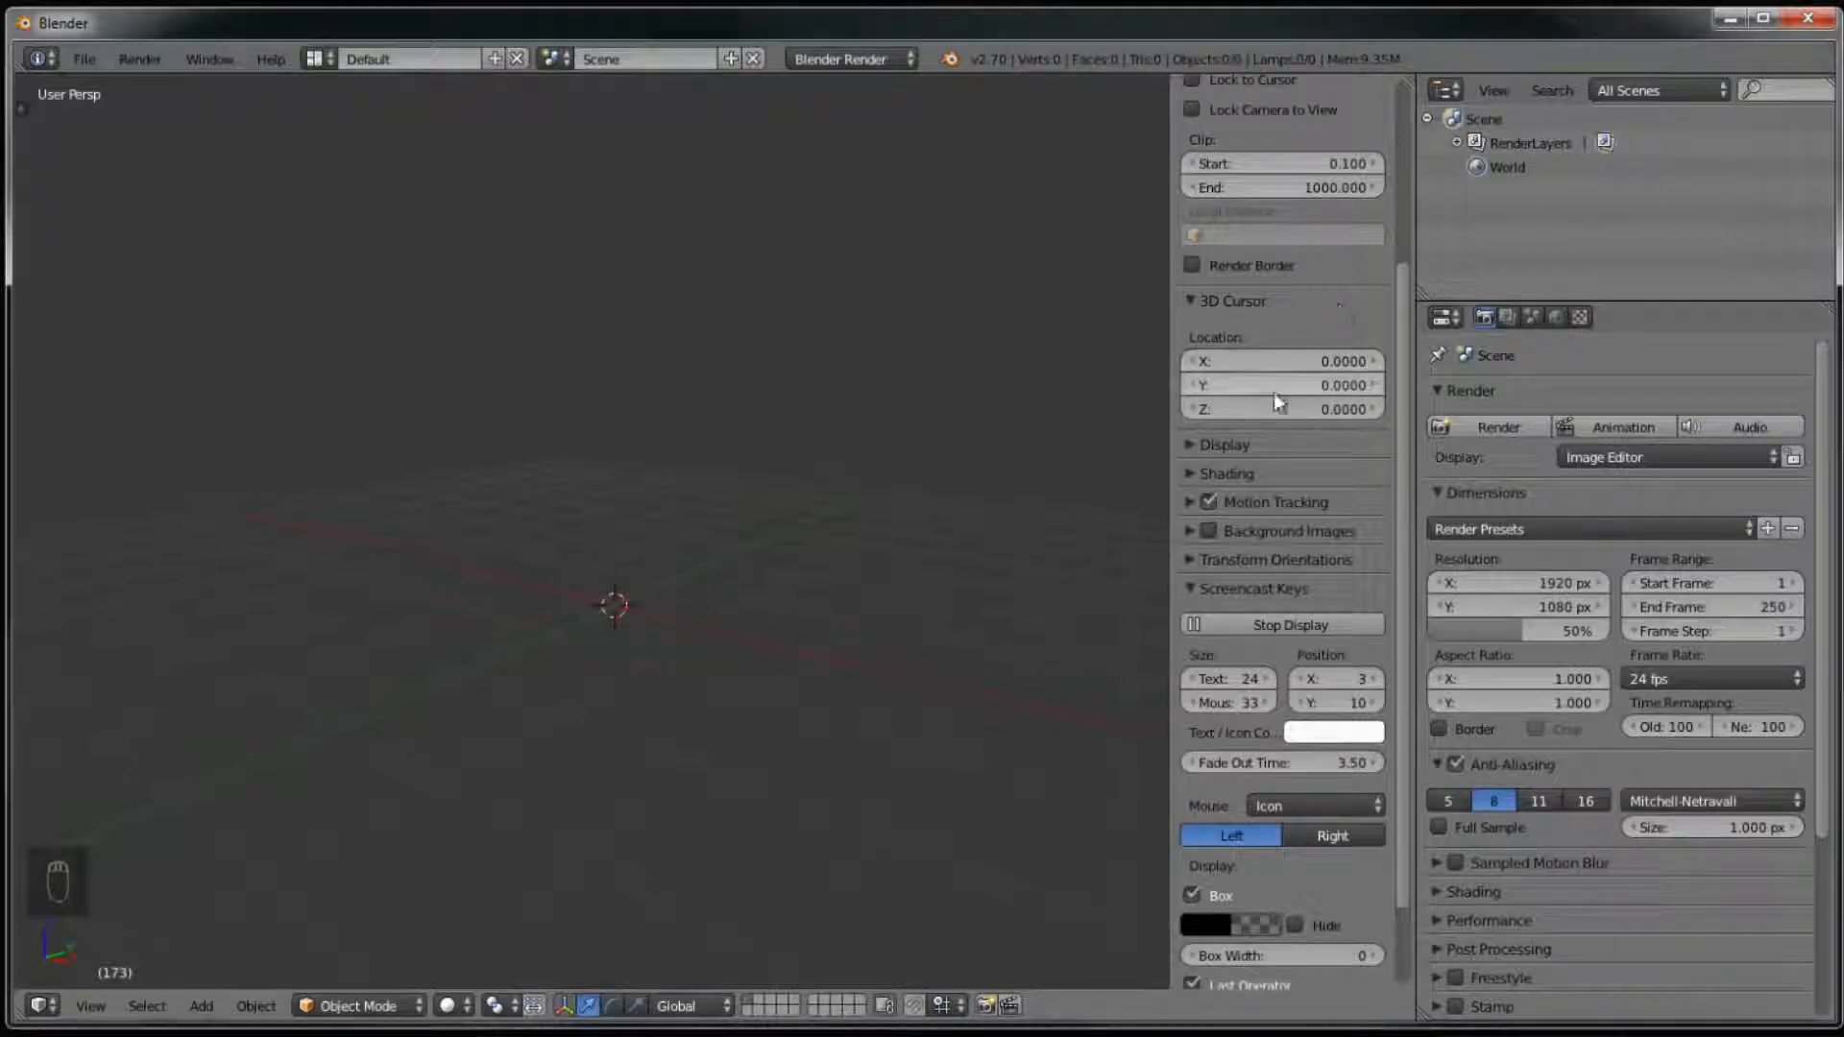
{"action": "left_click", "coordinate": [1198, 301]}
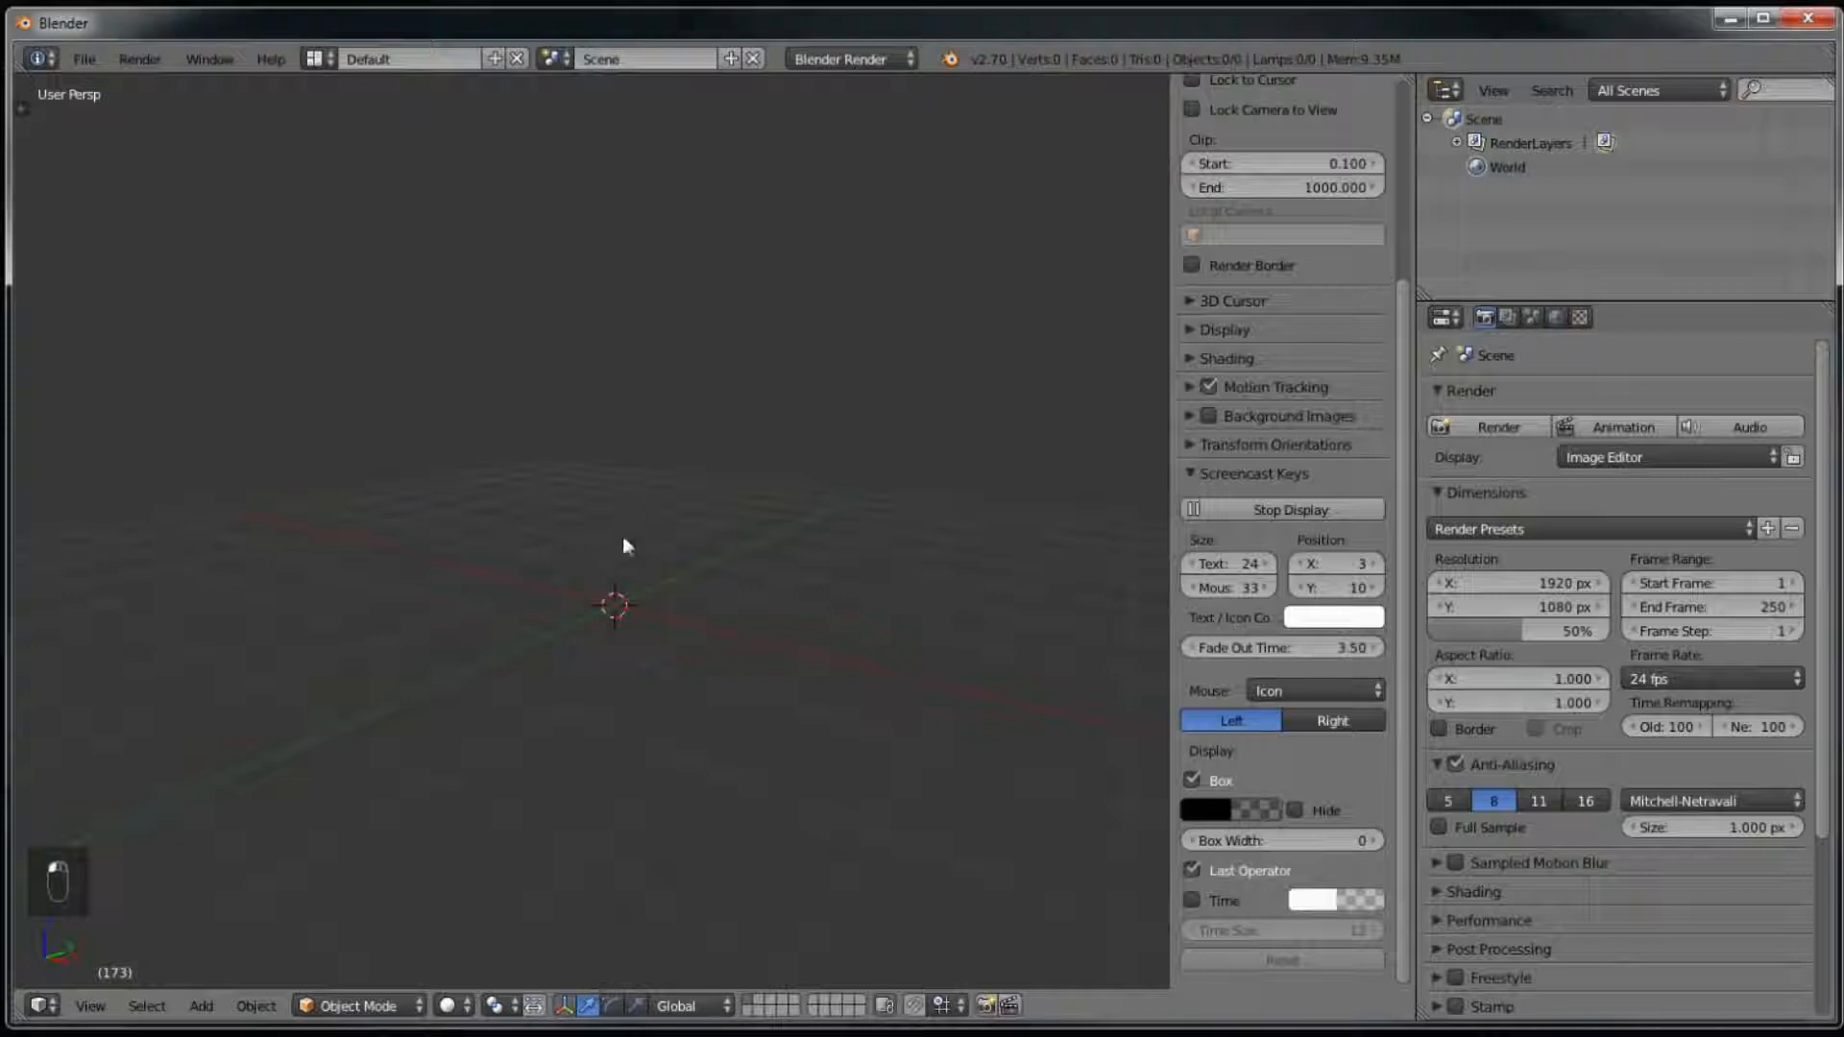
{"action": "middle_click_drag", "start_coordinate": [674, 387], "coordinate": [645, 591]}
{"action": "middle_click_drag", "start_coordinate": [847, 905], "coordinate": [830, 855]}
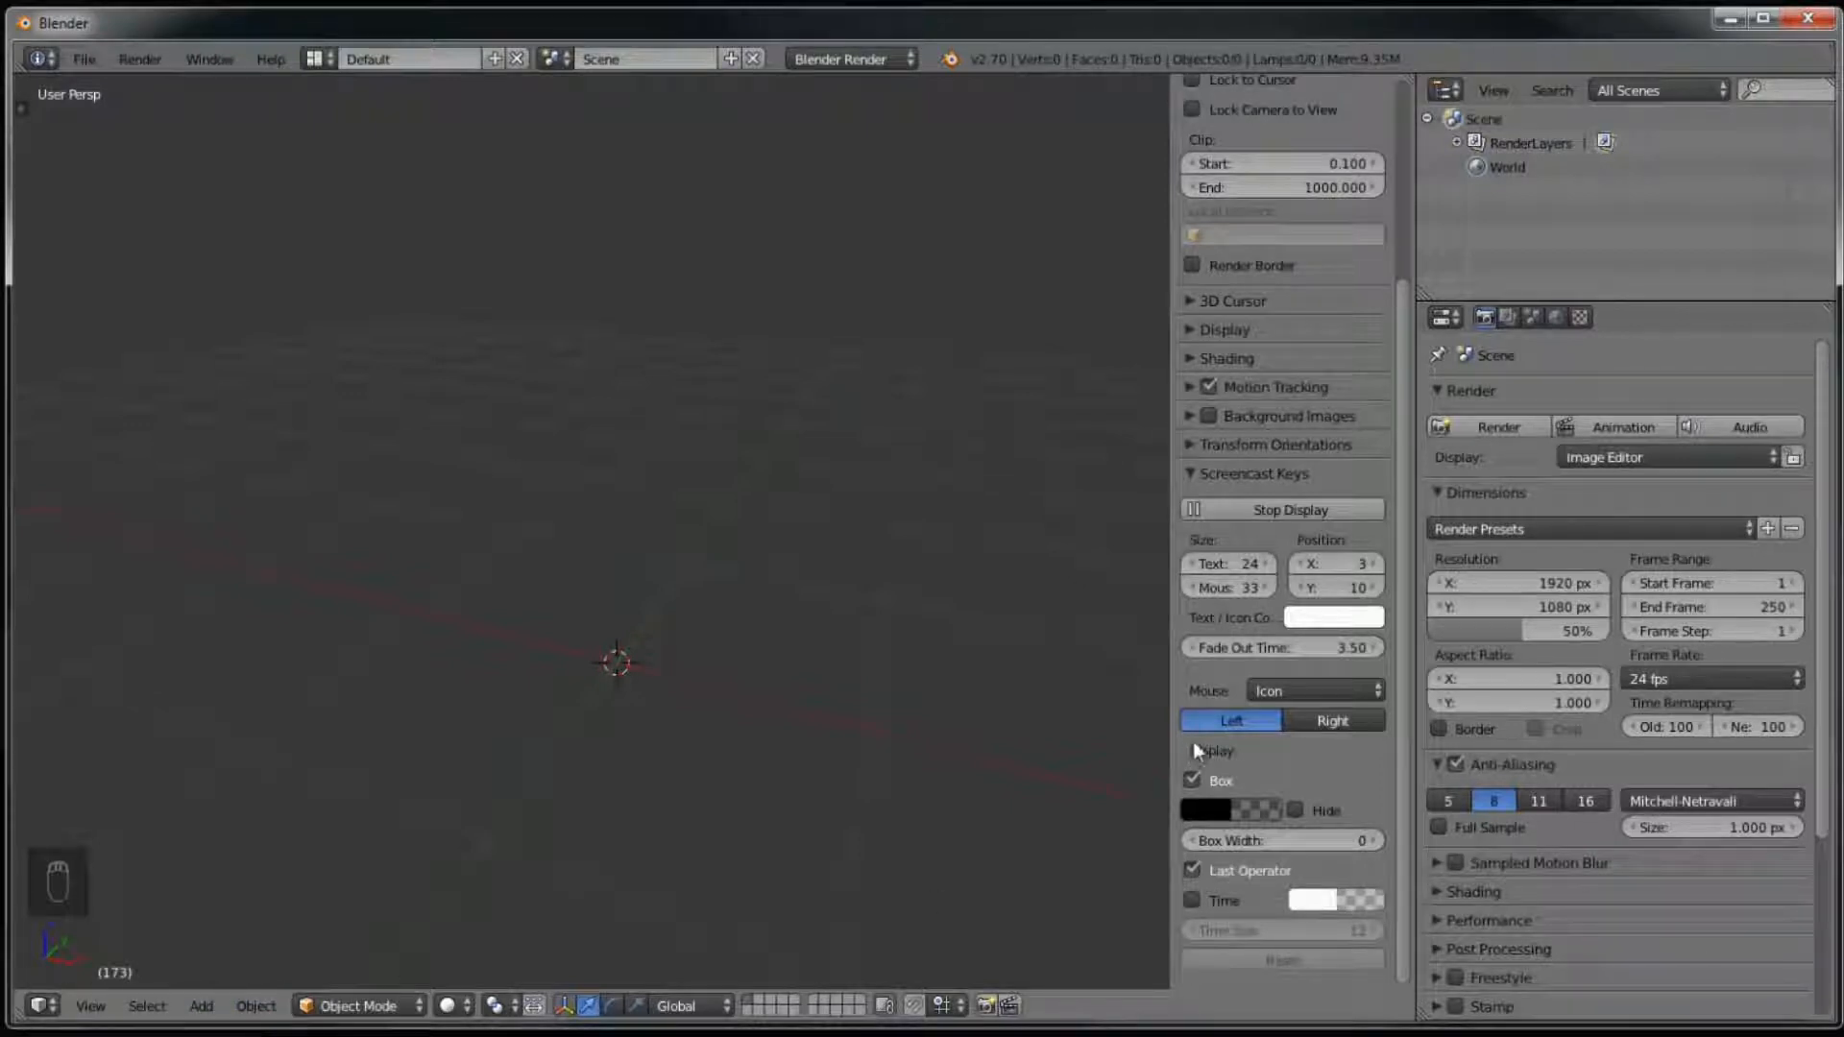
{"action": "middle_click_drag", "start_coordinate": [709, 699], "coordinate": [911, 655]}
{"action": "middle_click_drag", "start_coordinate": [688, 646], "coordinate": [267, 812]}
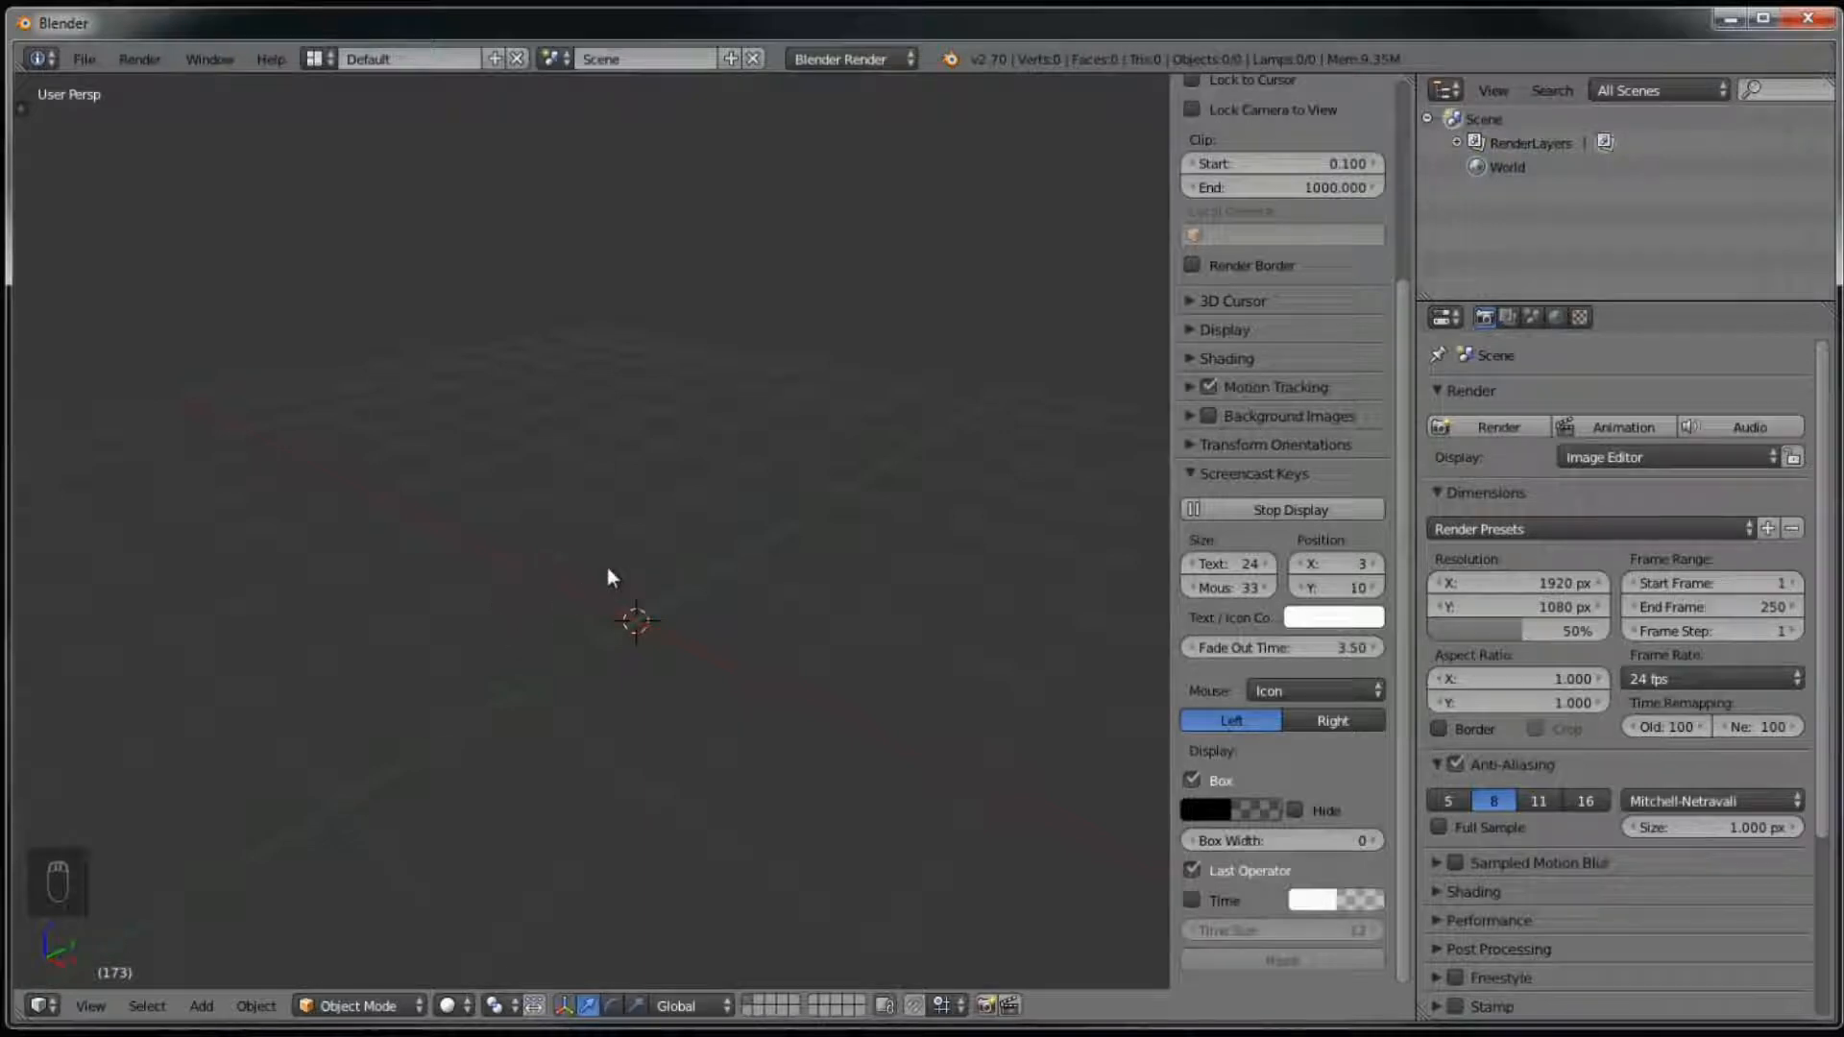
{"action": "middle_click_drag", "start_coordinate": [711, 484], "coordinate": [736, 528]}
{"action": "mouse_move", "coordinate": [740, 461]}
{"action": "middle_mouse_down"}
{"action": "mouse_move", "coordinate": [765, 416]}
{"action": "mouse_move", "coordinate": [724, 452]}
{"action": "mouse_move", "coordinate": [755, 458]}
{"action": "middle_mouse_up"}
{"action": "middle_click_drag", "start_coordinate": [69, 934], "coordinate": [86, 926]}
{"action": "middle_click_drag", "start_coordinate": [701, 507], "coordinate": [812, 552]}
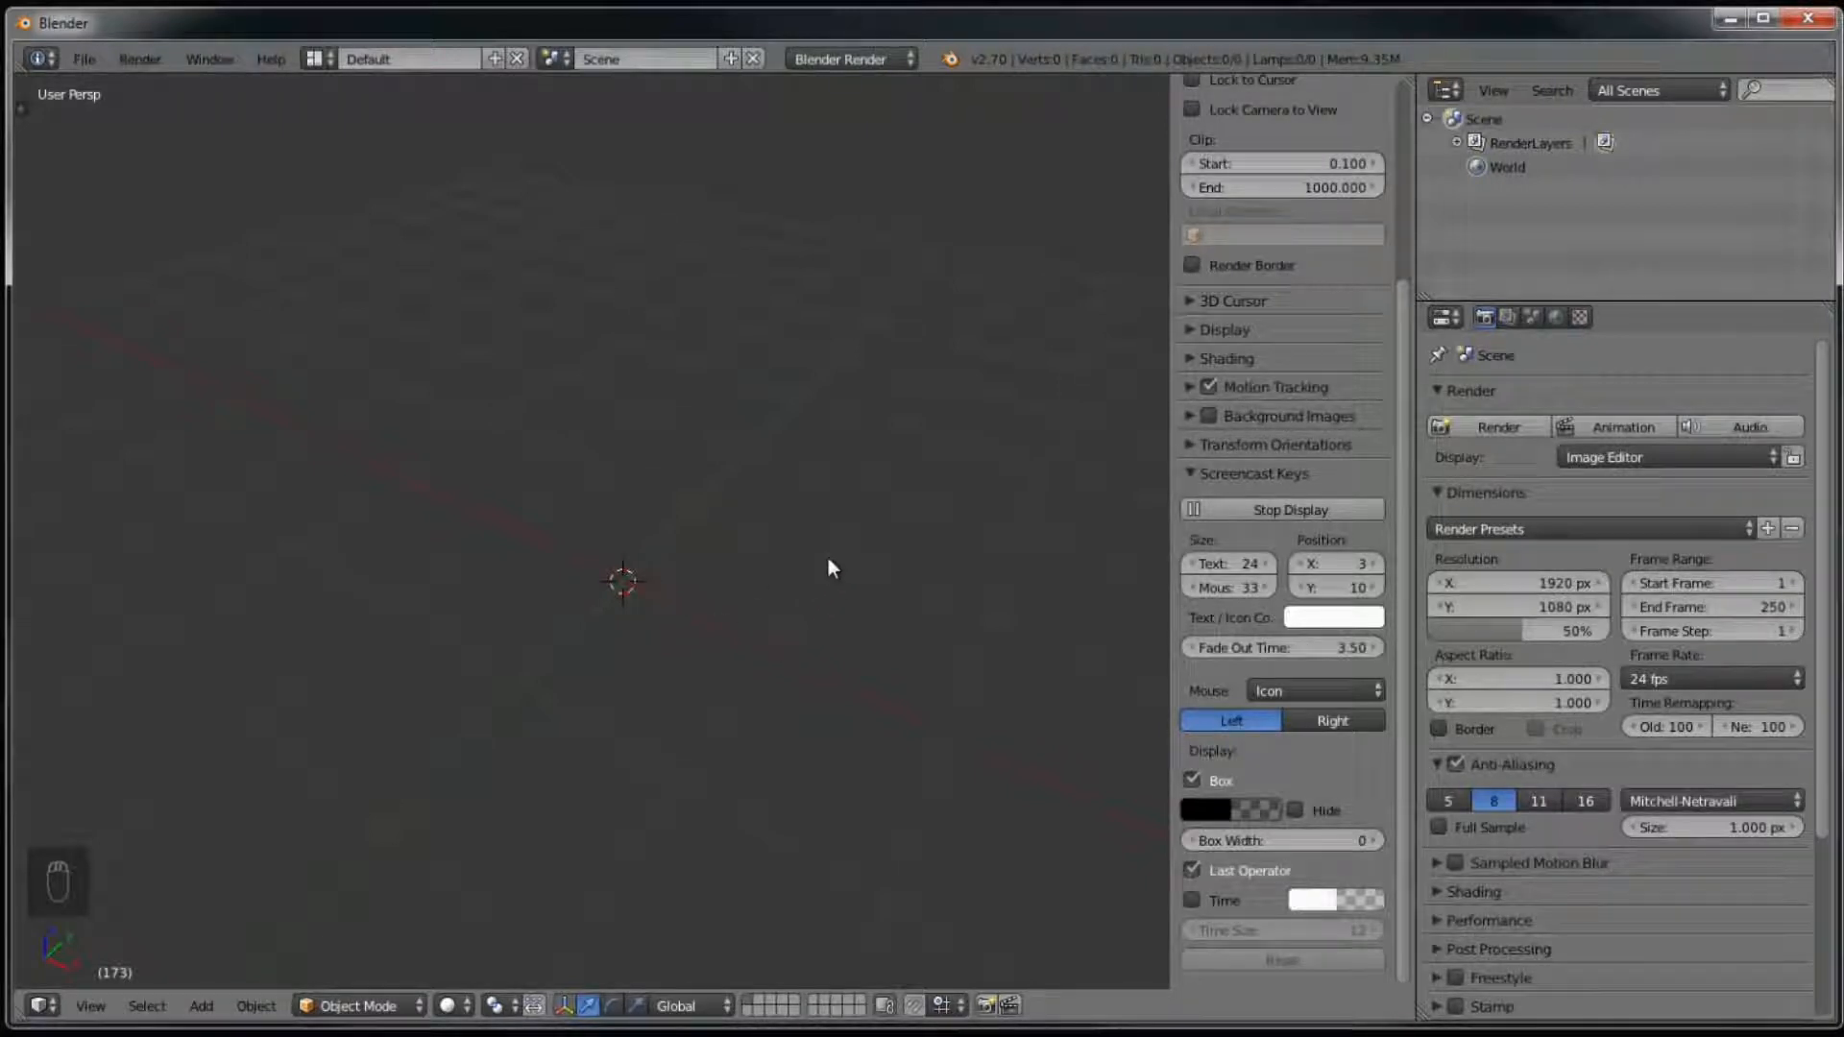
{"action": "middle_click_drag", "start_coordinate": [823, 573], "coordinate": [868, 486]}
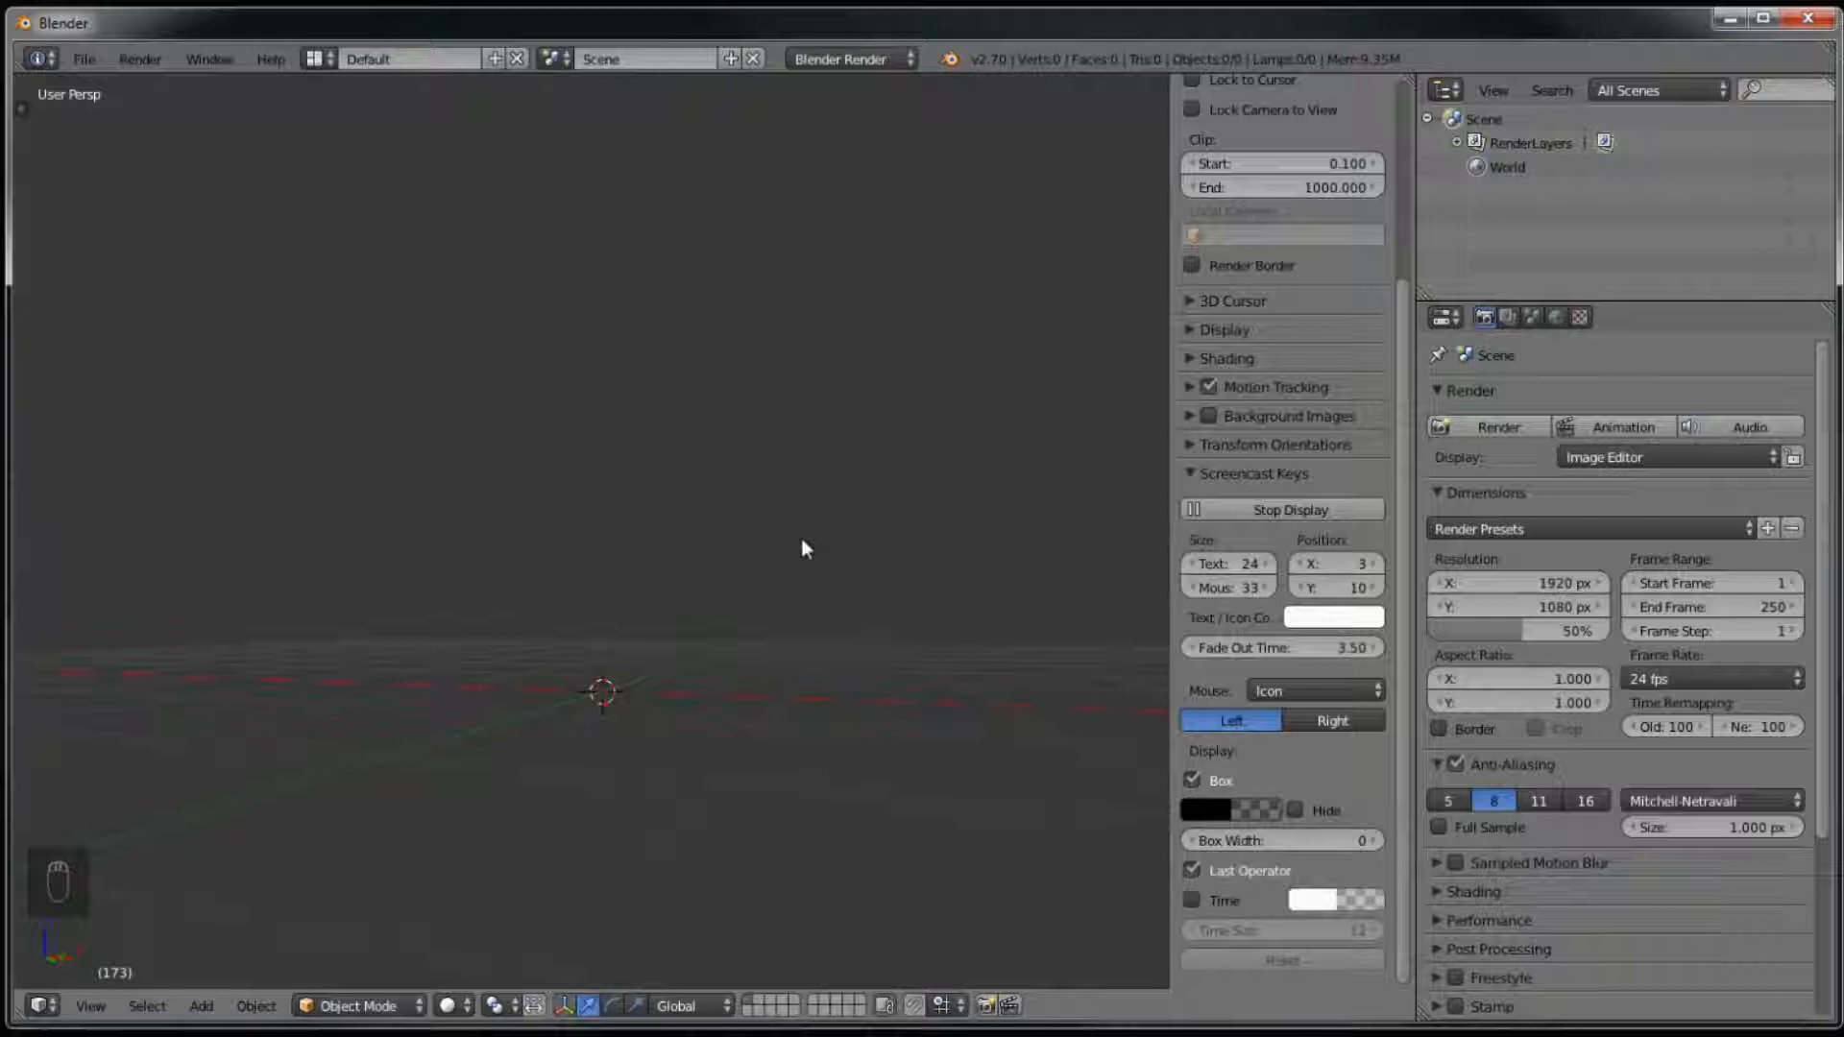
{"action": "middle_click_drag", "start_coordinate": [805, 387], "coordinate": [766, 548]}
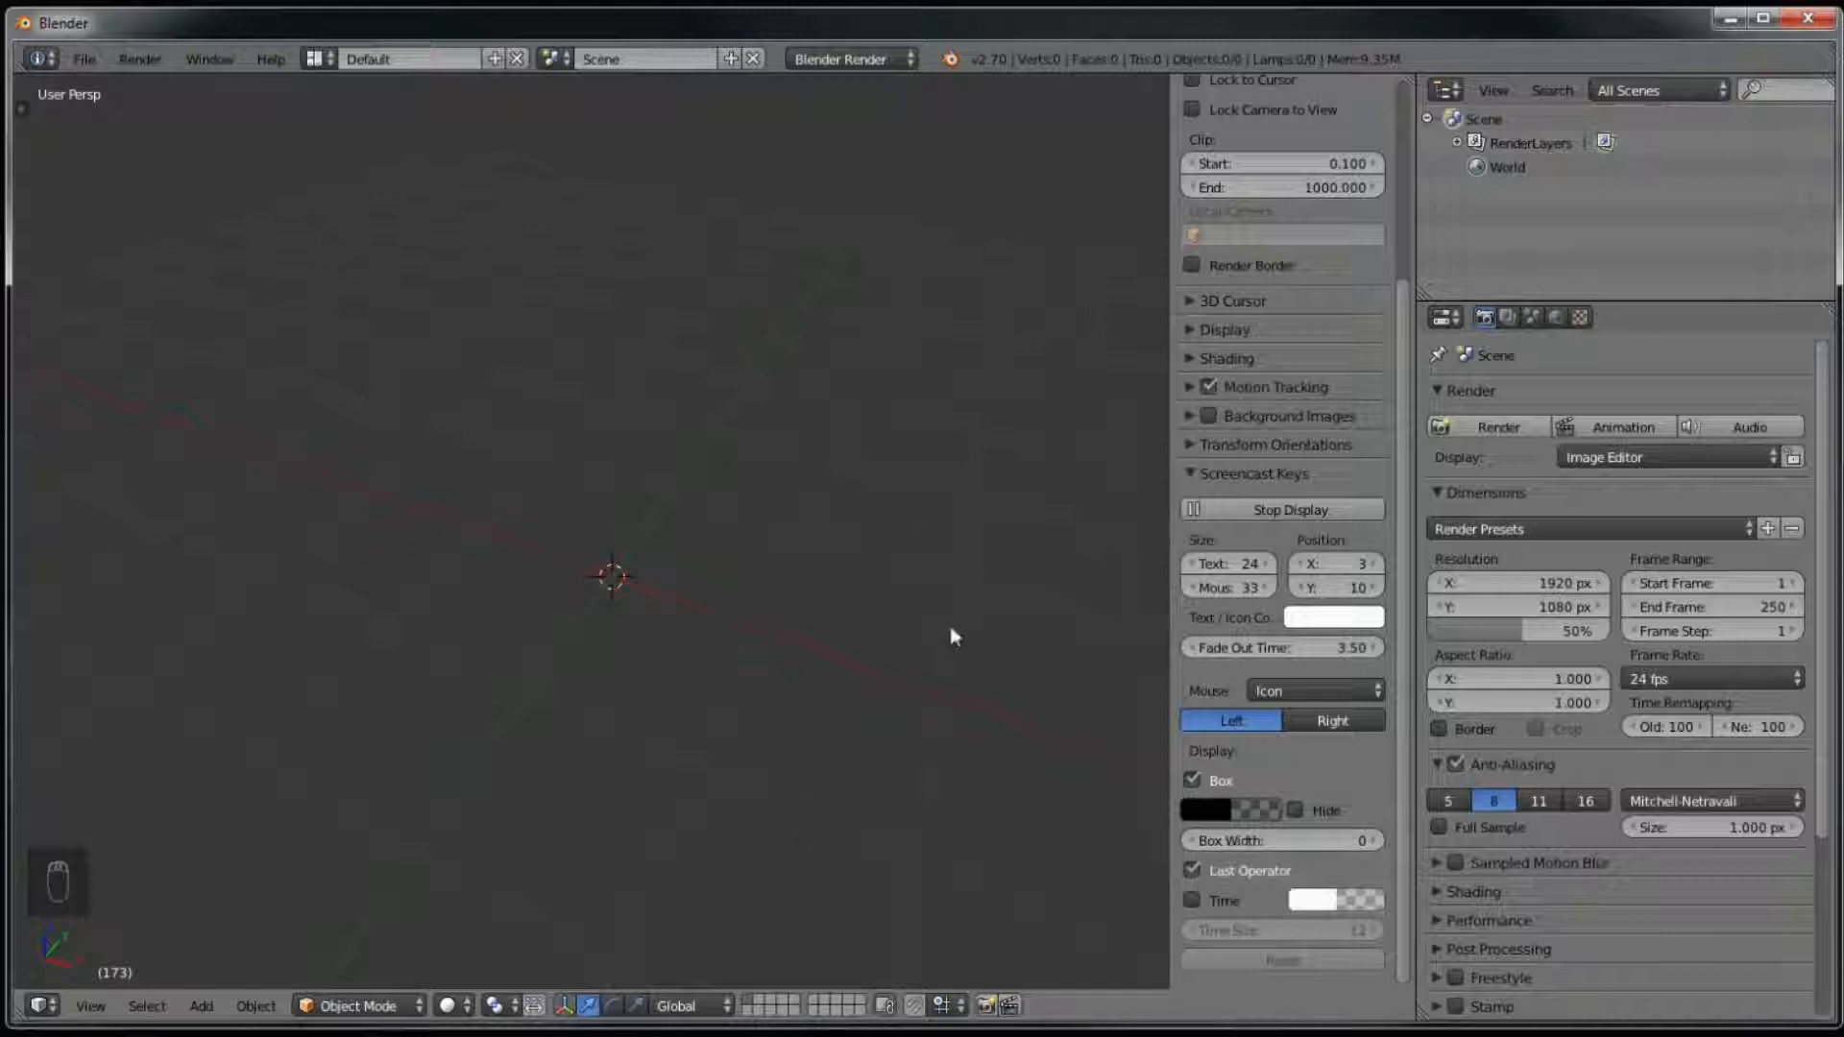
Step: Hide the viewport's properties sidebar
{"action": "middle_click_drag", "start_coordinate": [876, 569], "coordinate": [882, 520]}
{"action": "key", "text": "n"}
{"action": "middle_click_drag", "start_coordinate": [723, 616], "coordinate": [685, 644]}
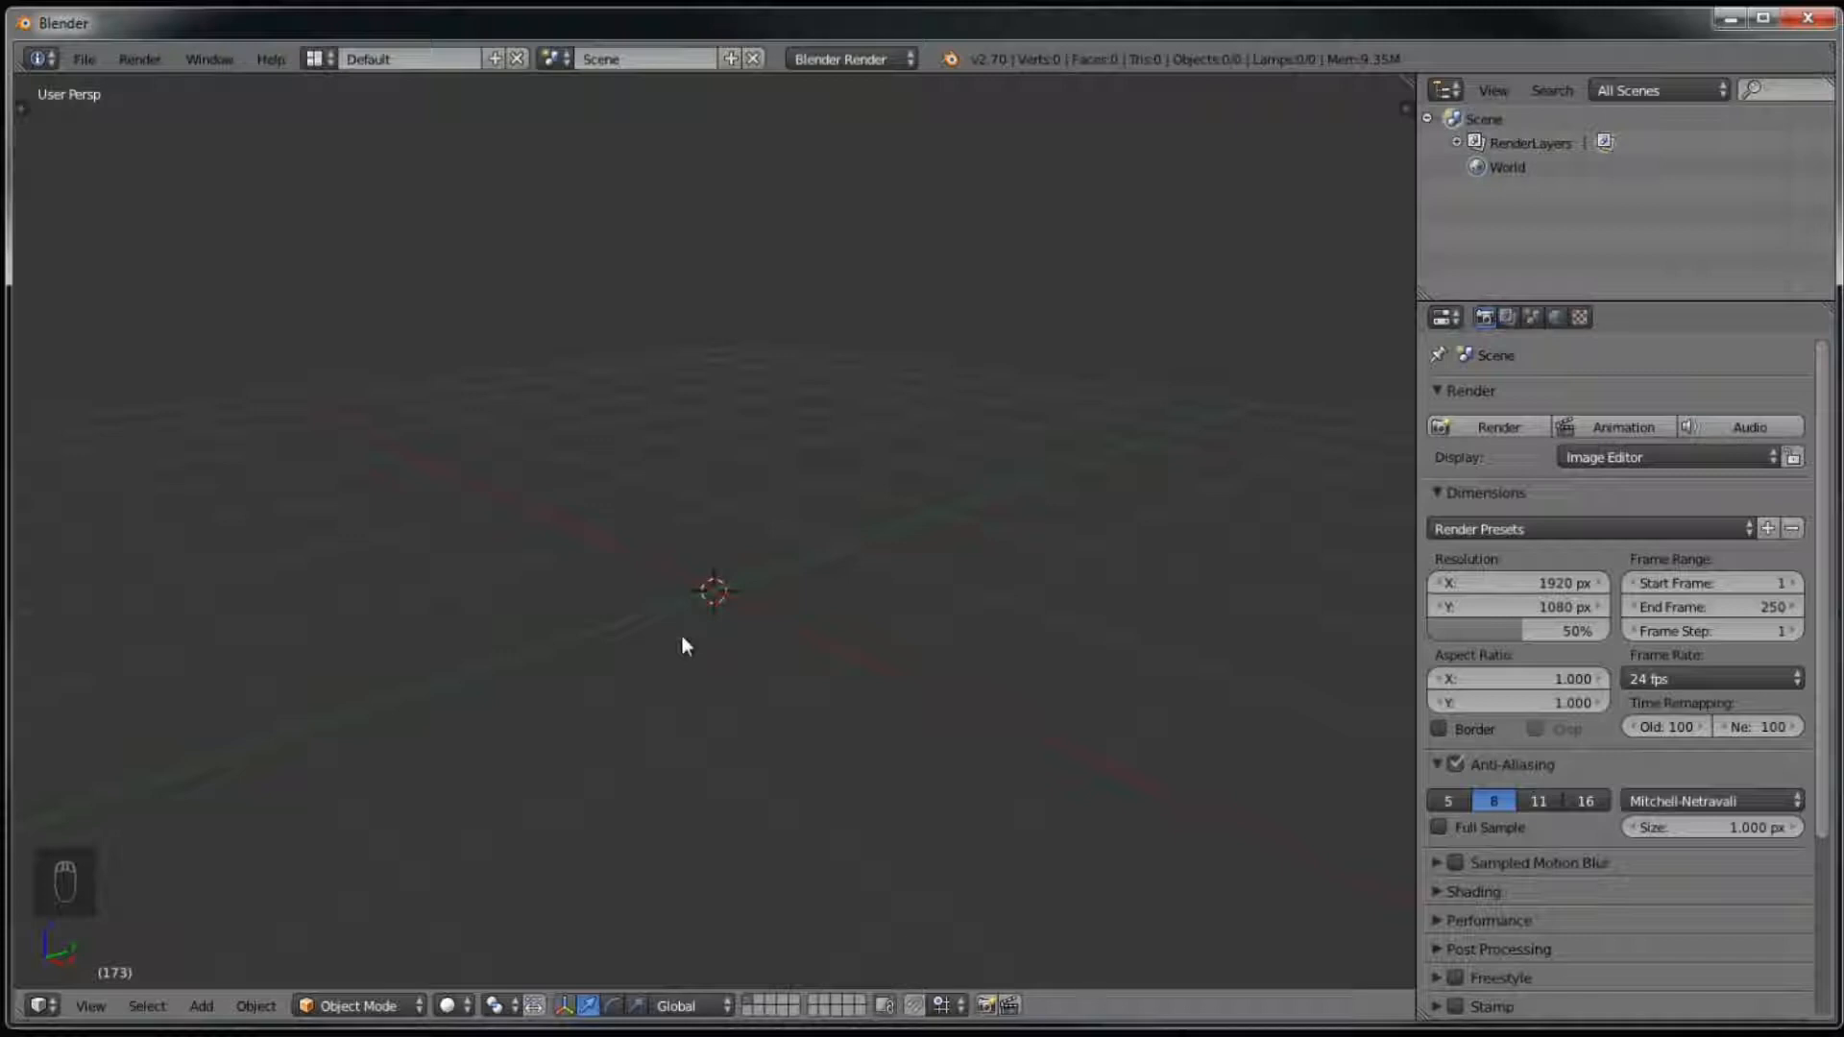
{"action": "middle_click_drag", "start_coordinate": [682, 634], "coordinate": [751, 689]}
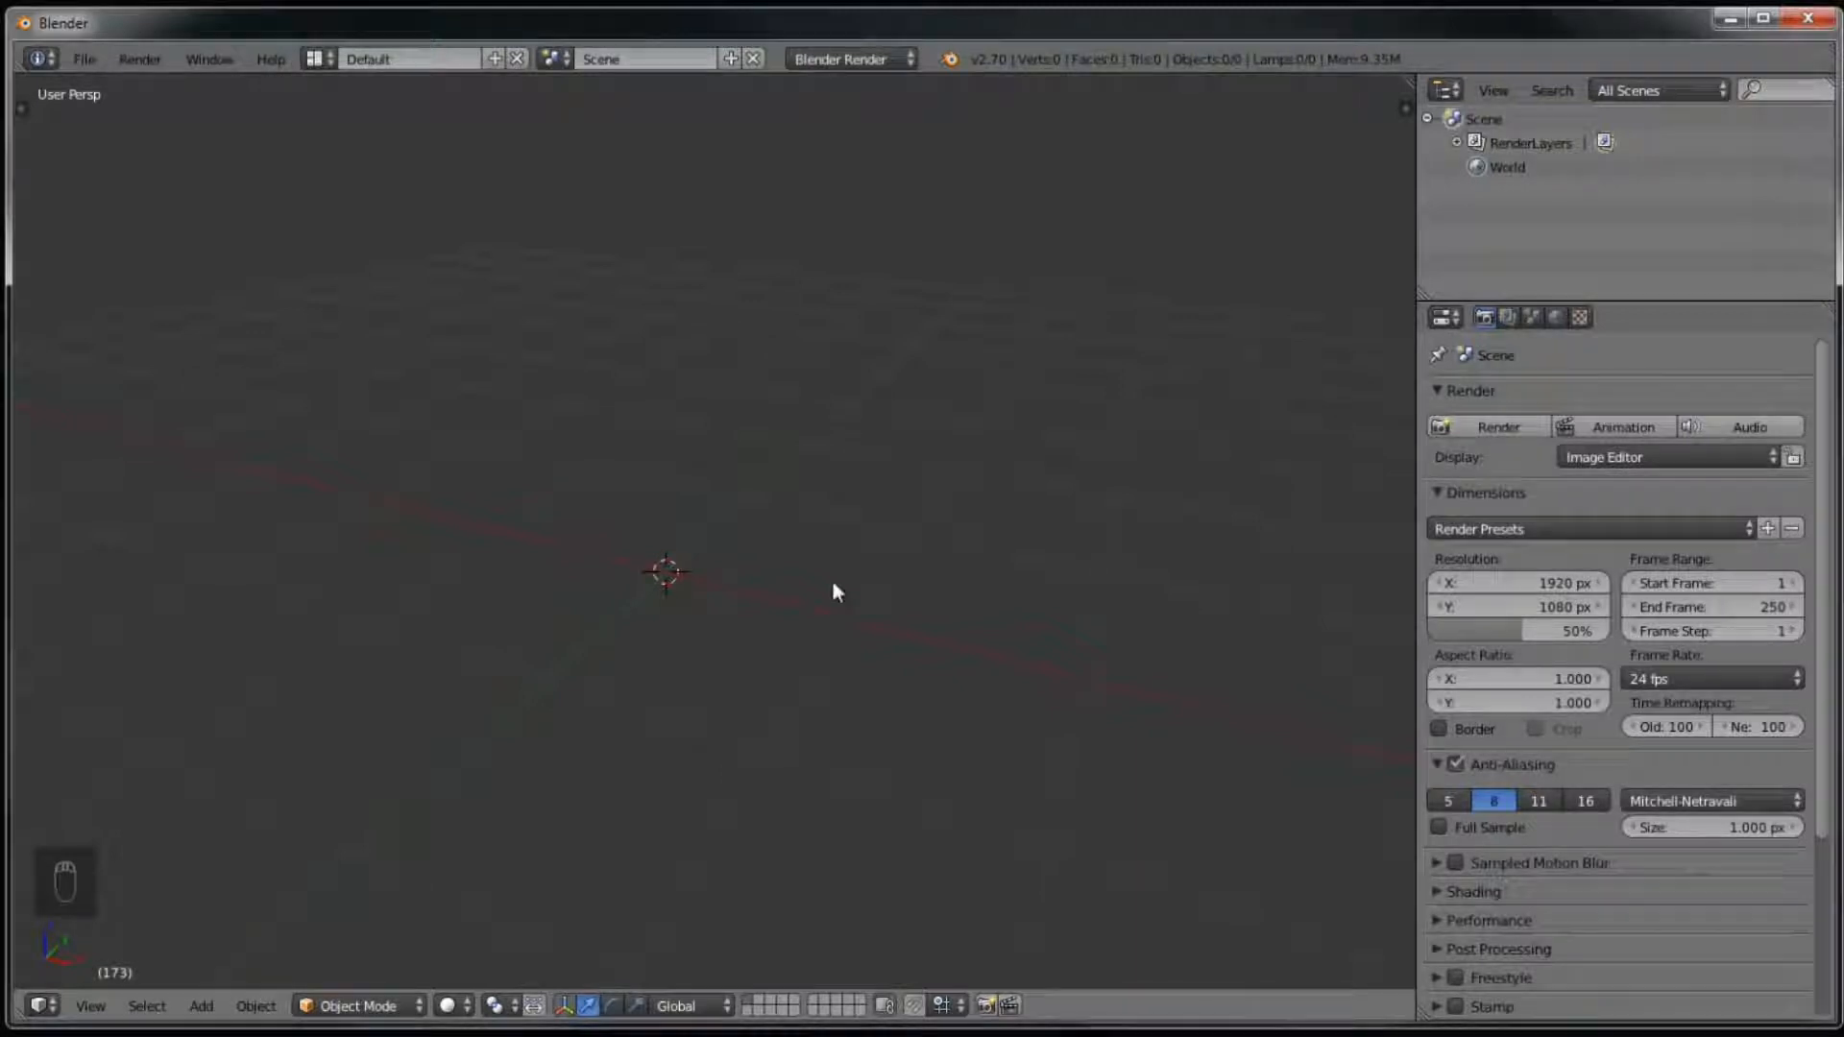
{"action": "middle_click_drag", "start_coordinate": [834, 584], "coordinate": [796, 554]}
{"action": "middle_click_drag", "start_coordinate": [926, 694], "coordinate": [952, 623]}
{"action": "middle_click_drag", "start_coordinate": [586, 554], "coordinate": [683, 493]}
{"action": "middle_click_drag", "start_coordinate": [458, 353], "coordinate": [712, 323]}
{"action": "middle_click_drag", "start_coordinate": [751, 574], "coordinate": [920, 656]}
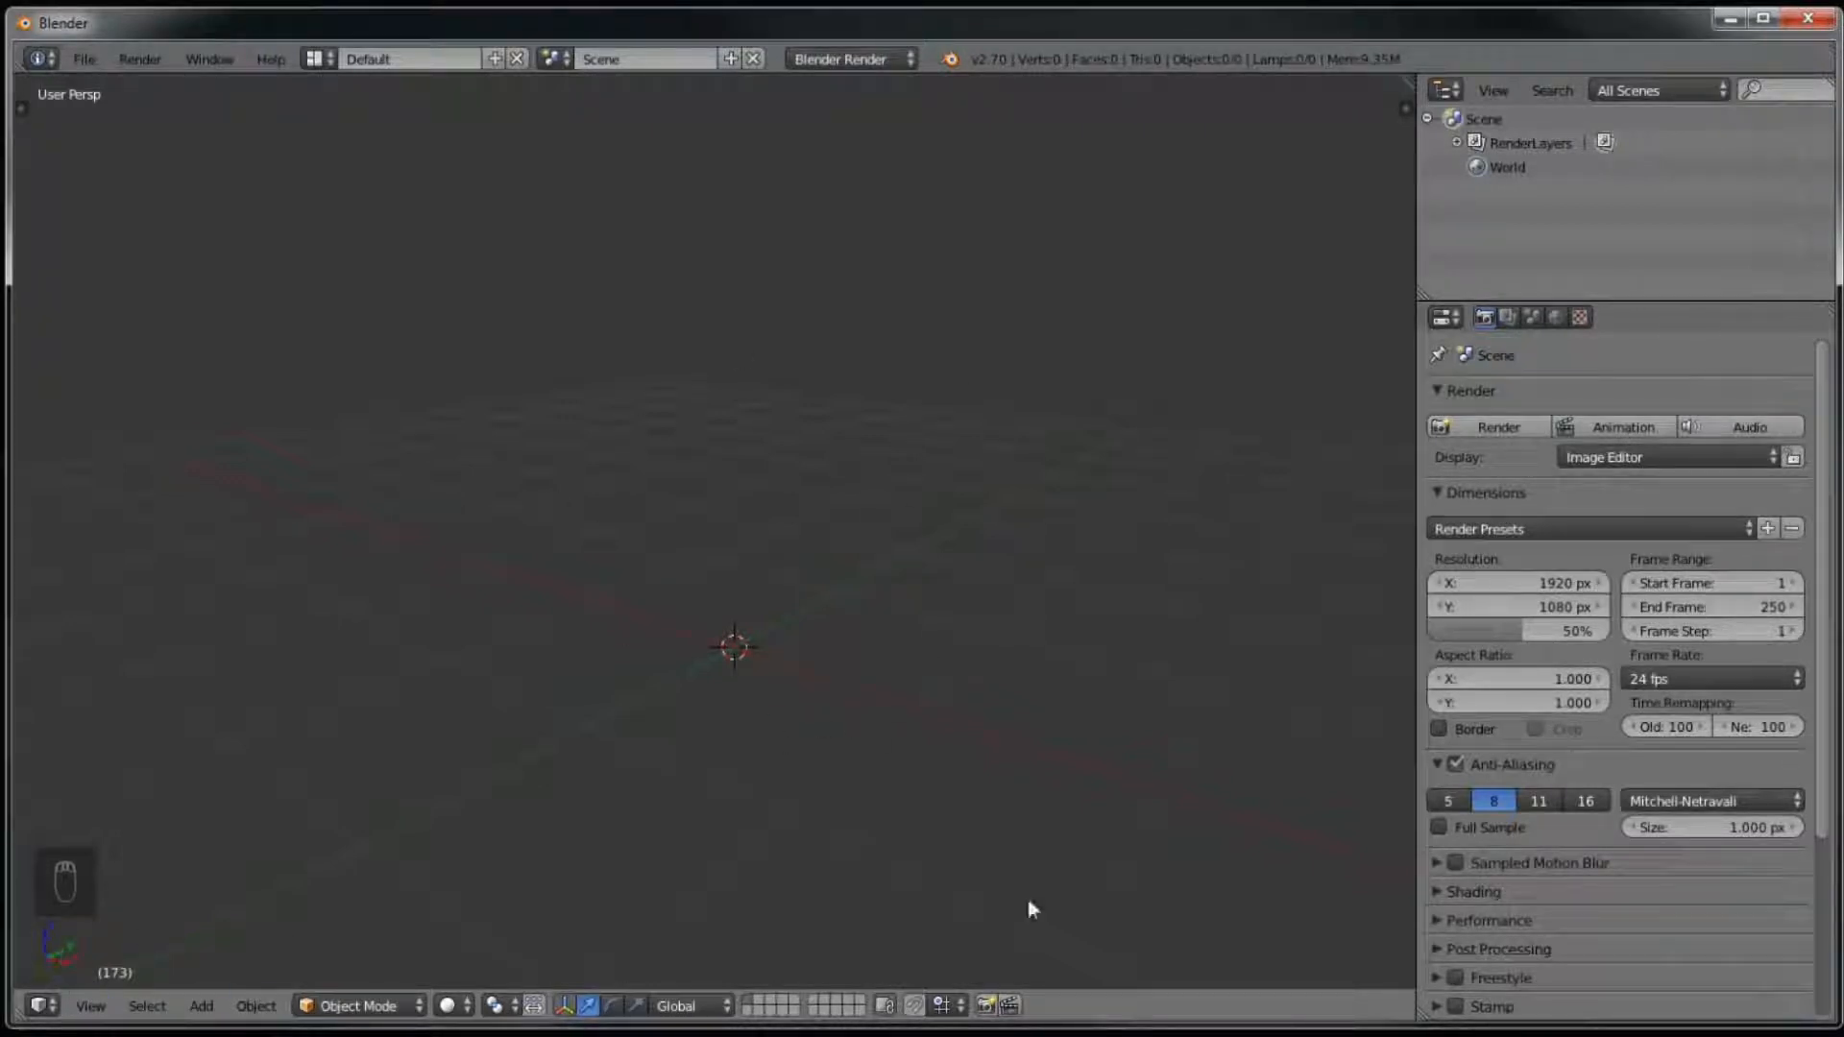
{"action": "middle_click_drag", "start_coordinate": [765, 502], "coordinate": [806, 538]}
{"action": "mouse_move", "coordinate": [763, 504]}
{"action": "middle_mouse_down"}
{"action": "mouse_move", "coordinate": [794, 468]}
{"action": "mouse_move", "coordinate": [730, 438]}
{"action": "mouse_move", "coordinate": [764, 498]}
{"action": "mouse_move", "coordinate": [688, 535]}
{"action": "mouse_move", "coordinate": [712, 740]}
{"action": "mouse_move", "coordinate": [819, 545]}
{"action": "middle_mouse_up"}
Step: Split off a new area below the 3D view and switch it to the Timeline editor
{"action": "left_click_drag", "start_coordinate": [8, 1016], "coordinate": [10, 806]}
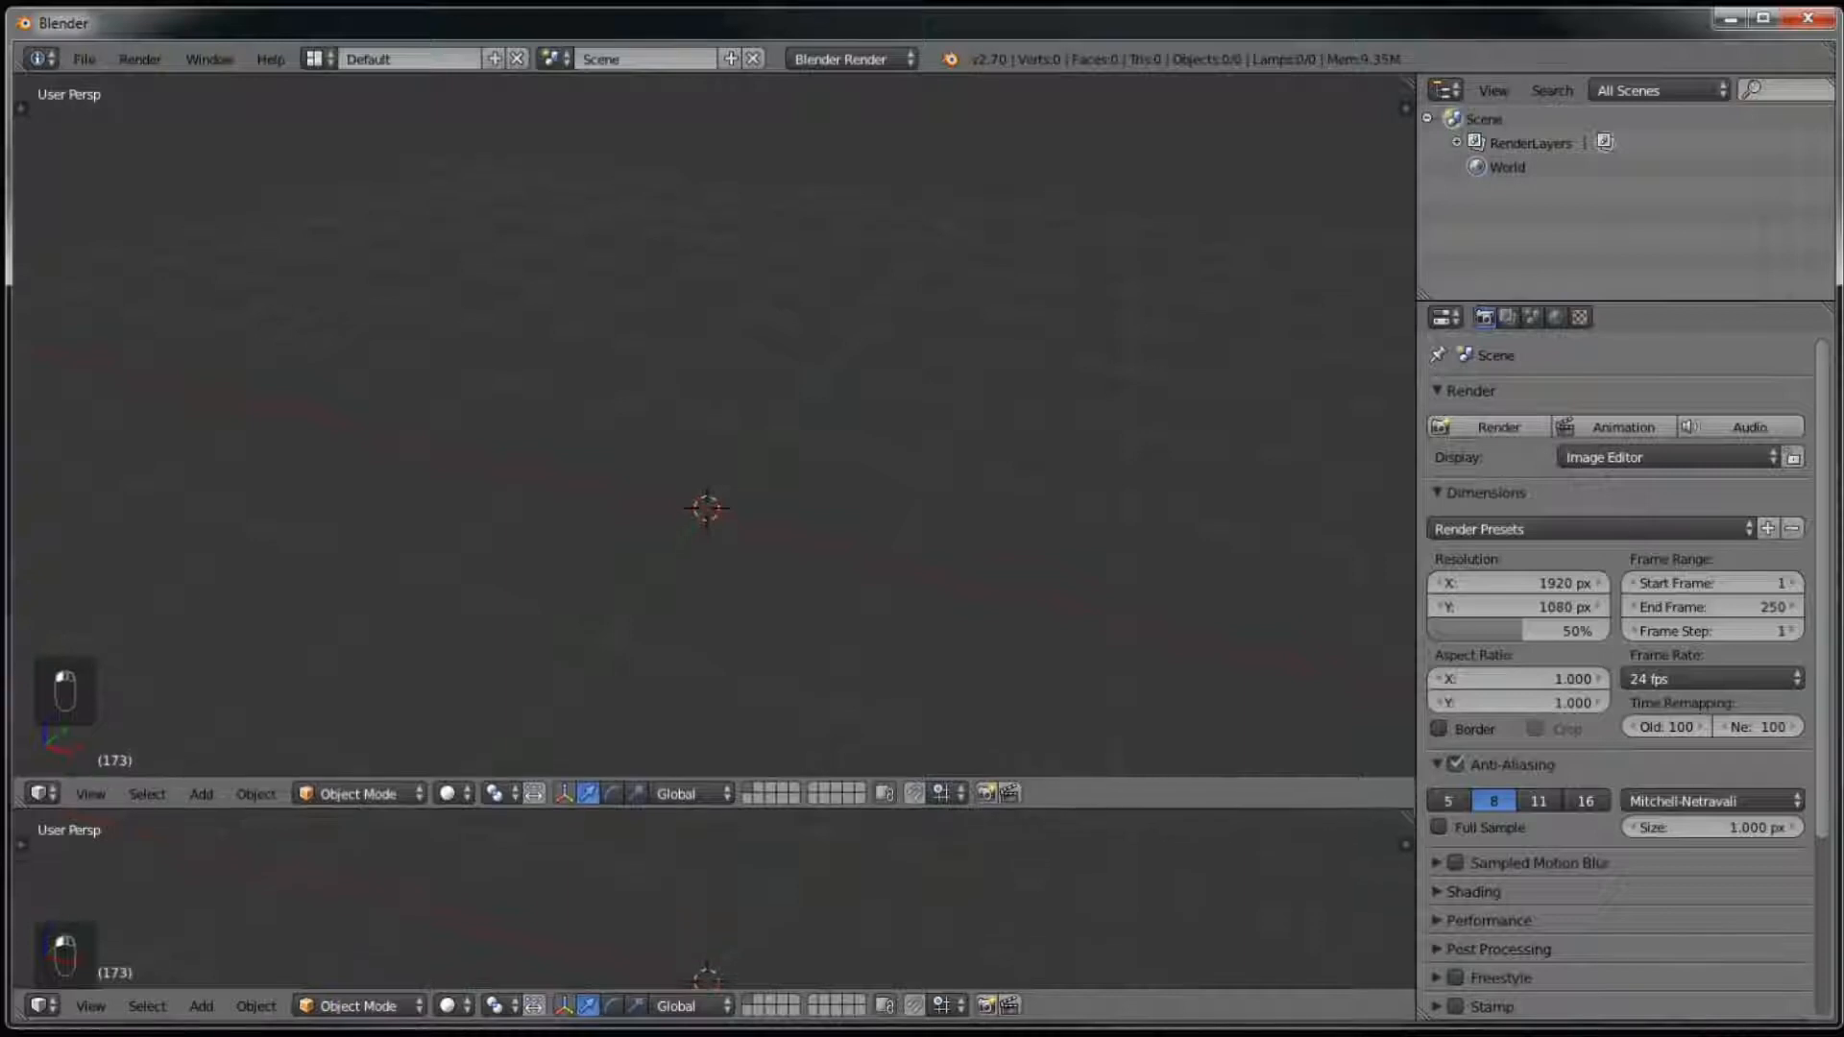
{"action": "left_click", "coordinate": [42, 1005]}
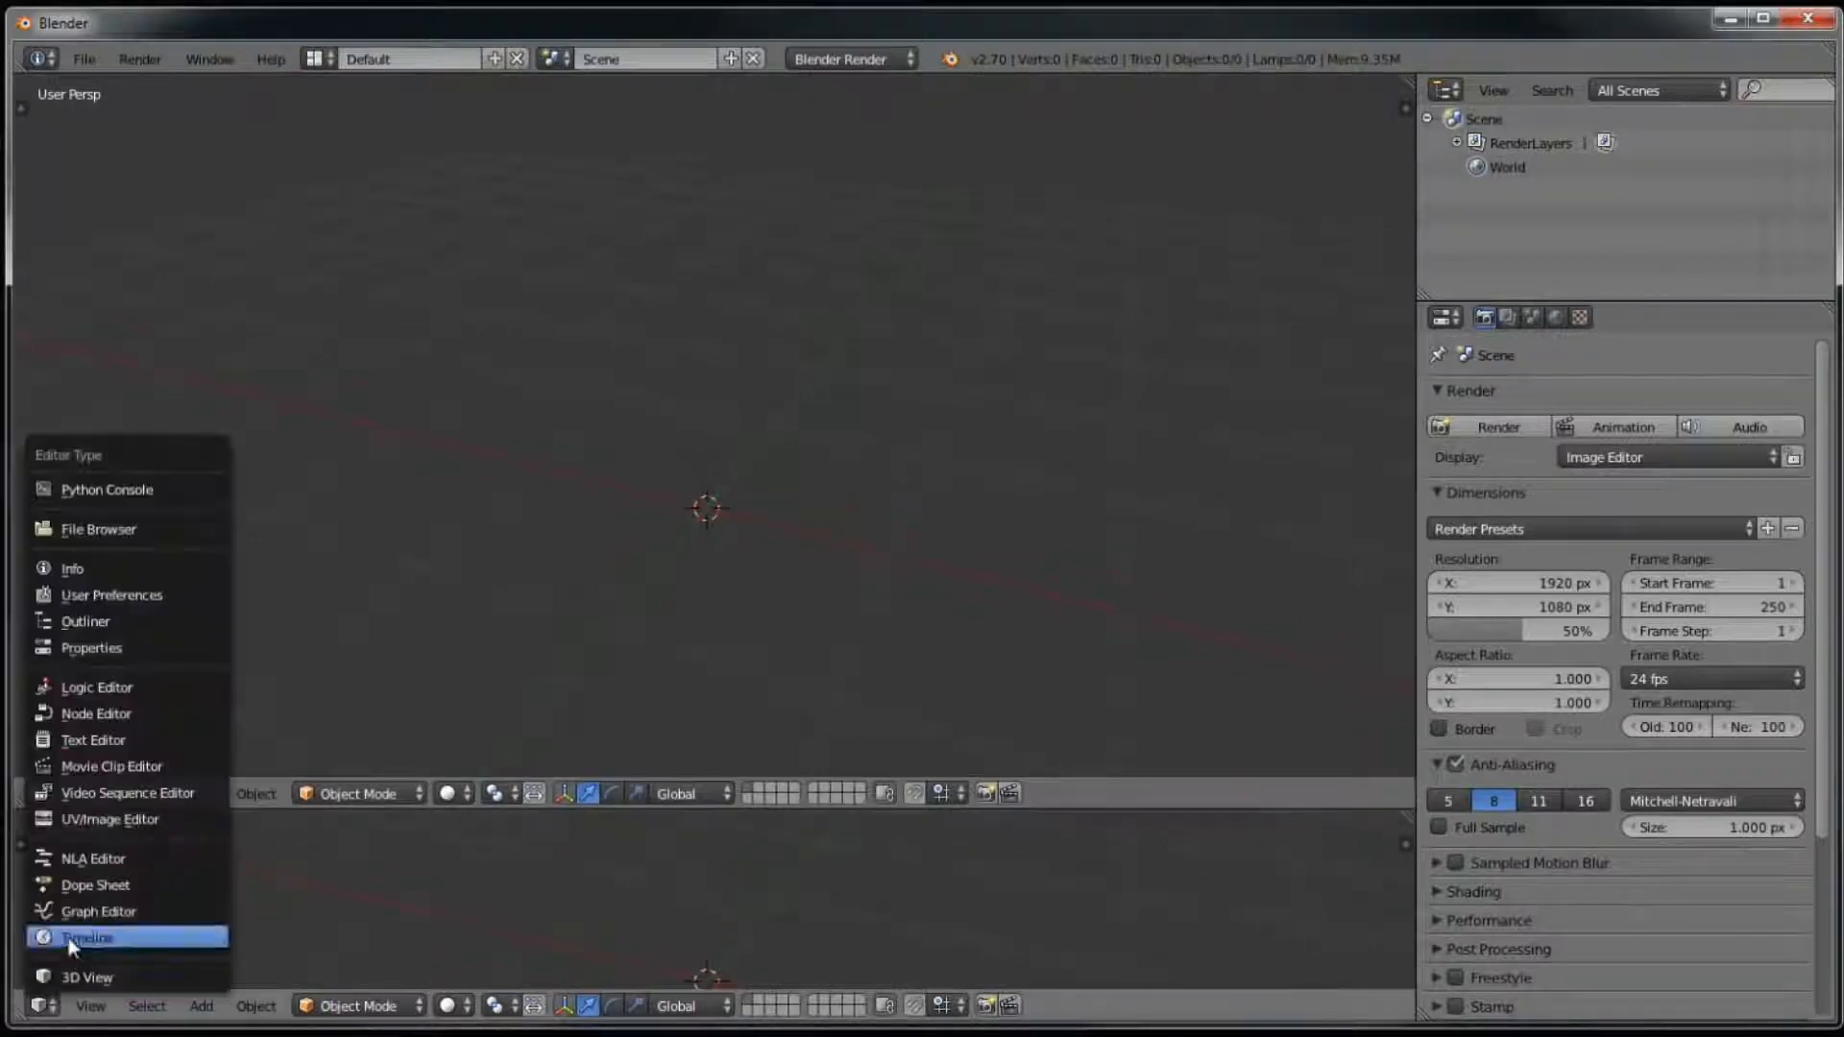
{"action": "left_click", "coordinate": [69, 941]}
Step: Move the current frame to 103 and merge the Timeline area back into the 3D view
{"action": "left_click_drag", "start_coordinate": [1017, 898], "coordinate": [593, 942]}
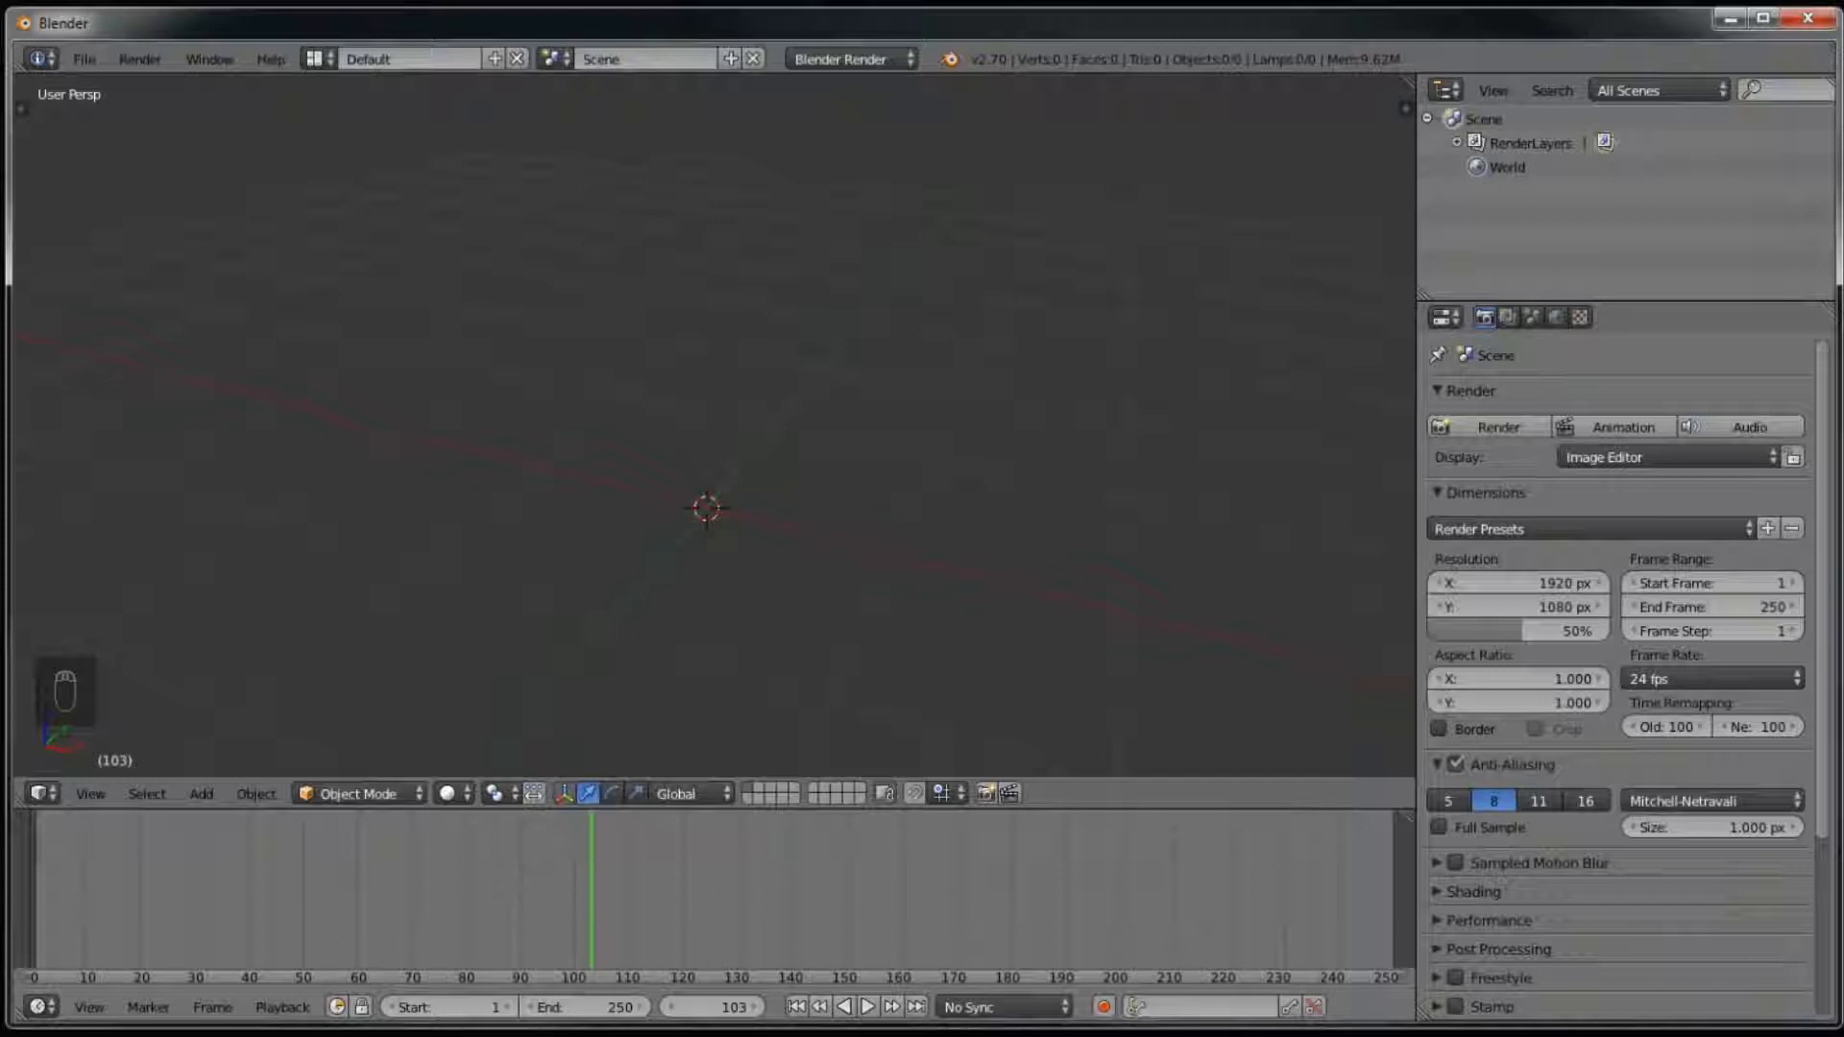
{"action": "left_click_drag", "start_coordinate": [19, 803], "coordinate": [823, 880]}
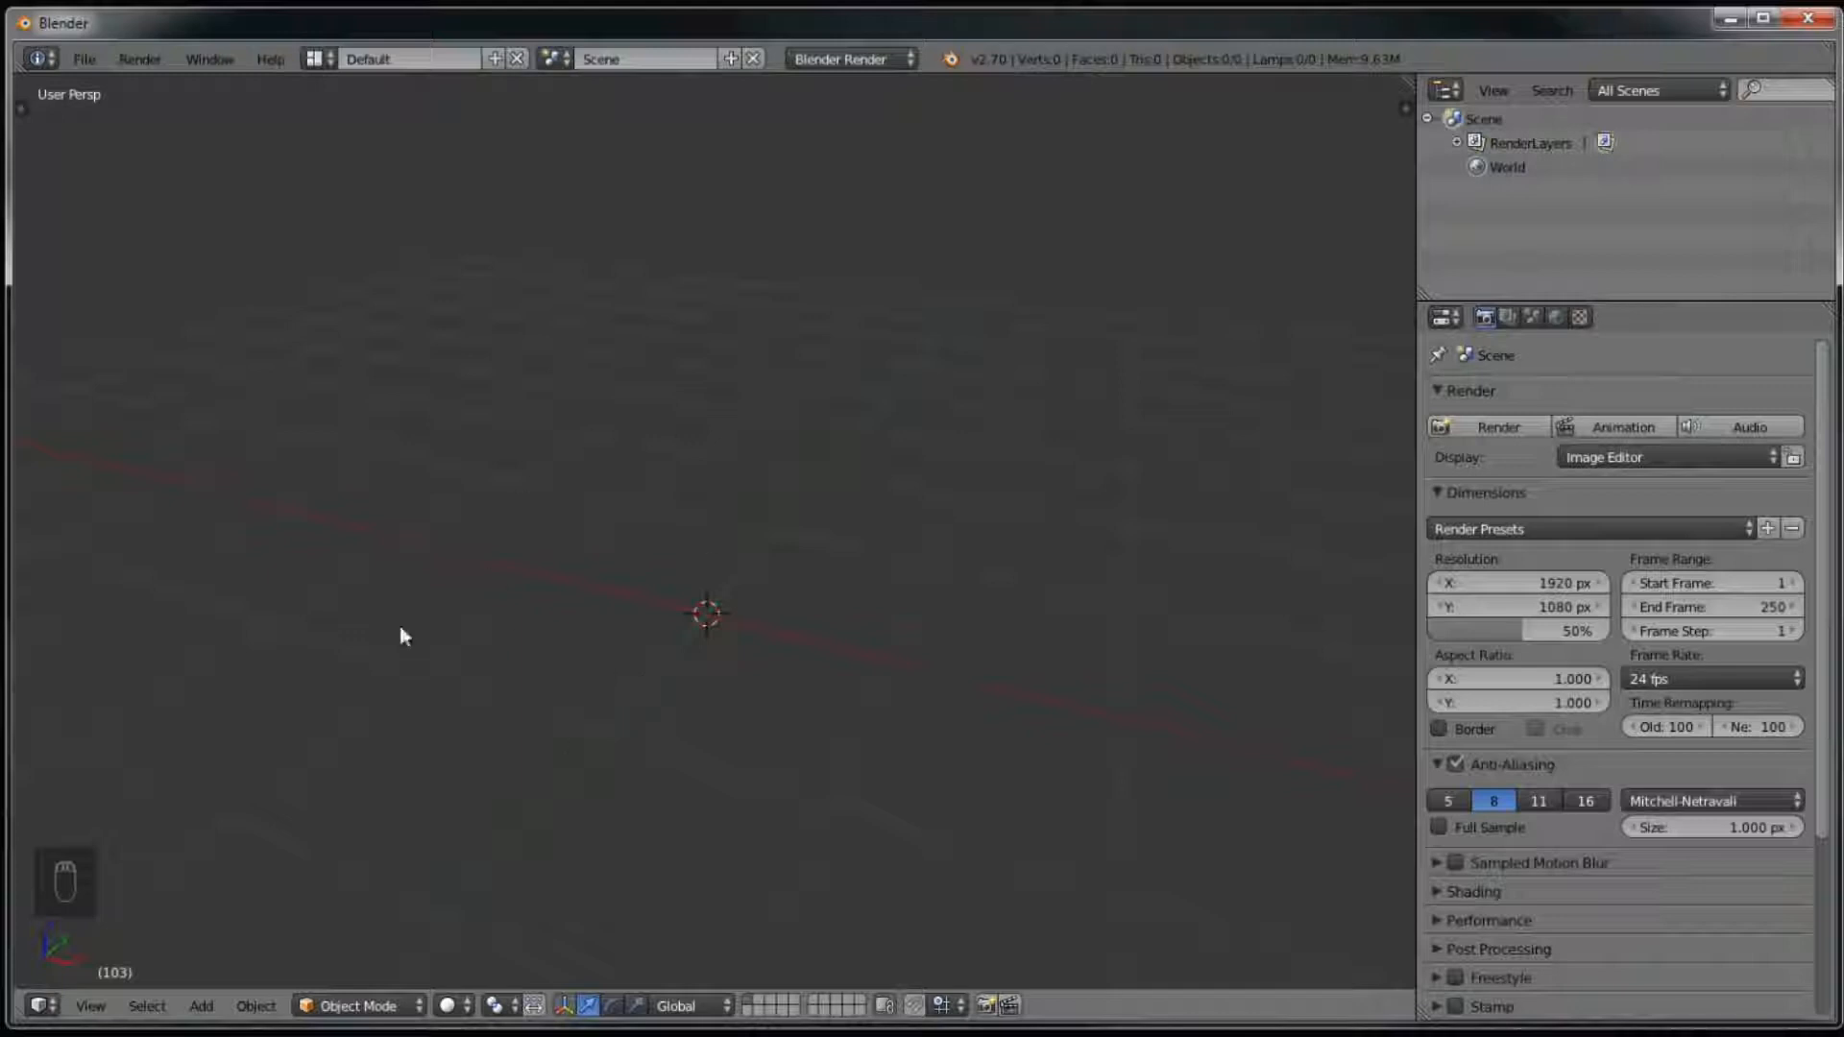
{"action": "middle_click_drag", "start_coordinate": [679, 321], "coordinate": [750, 515]}
{"action": "left_click", "coordinate": [205, 1007]}
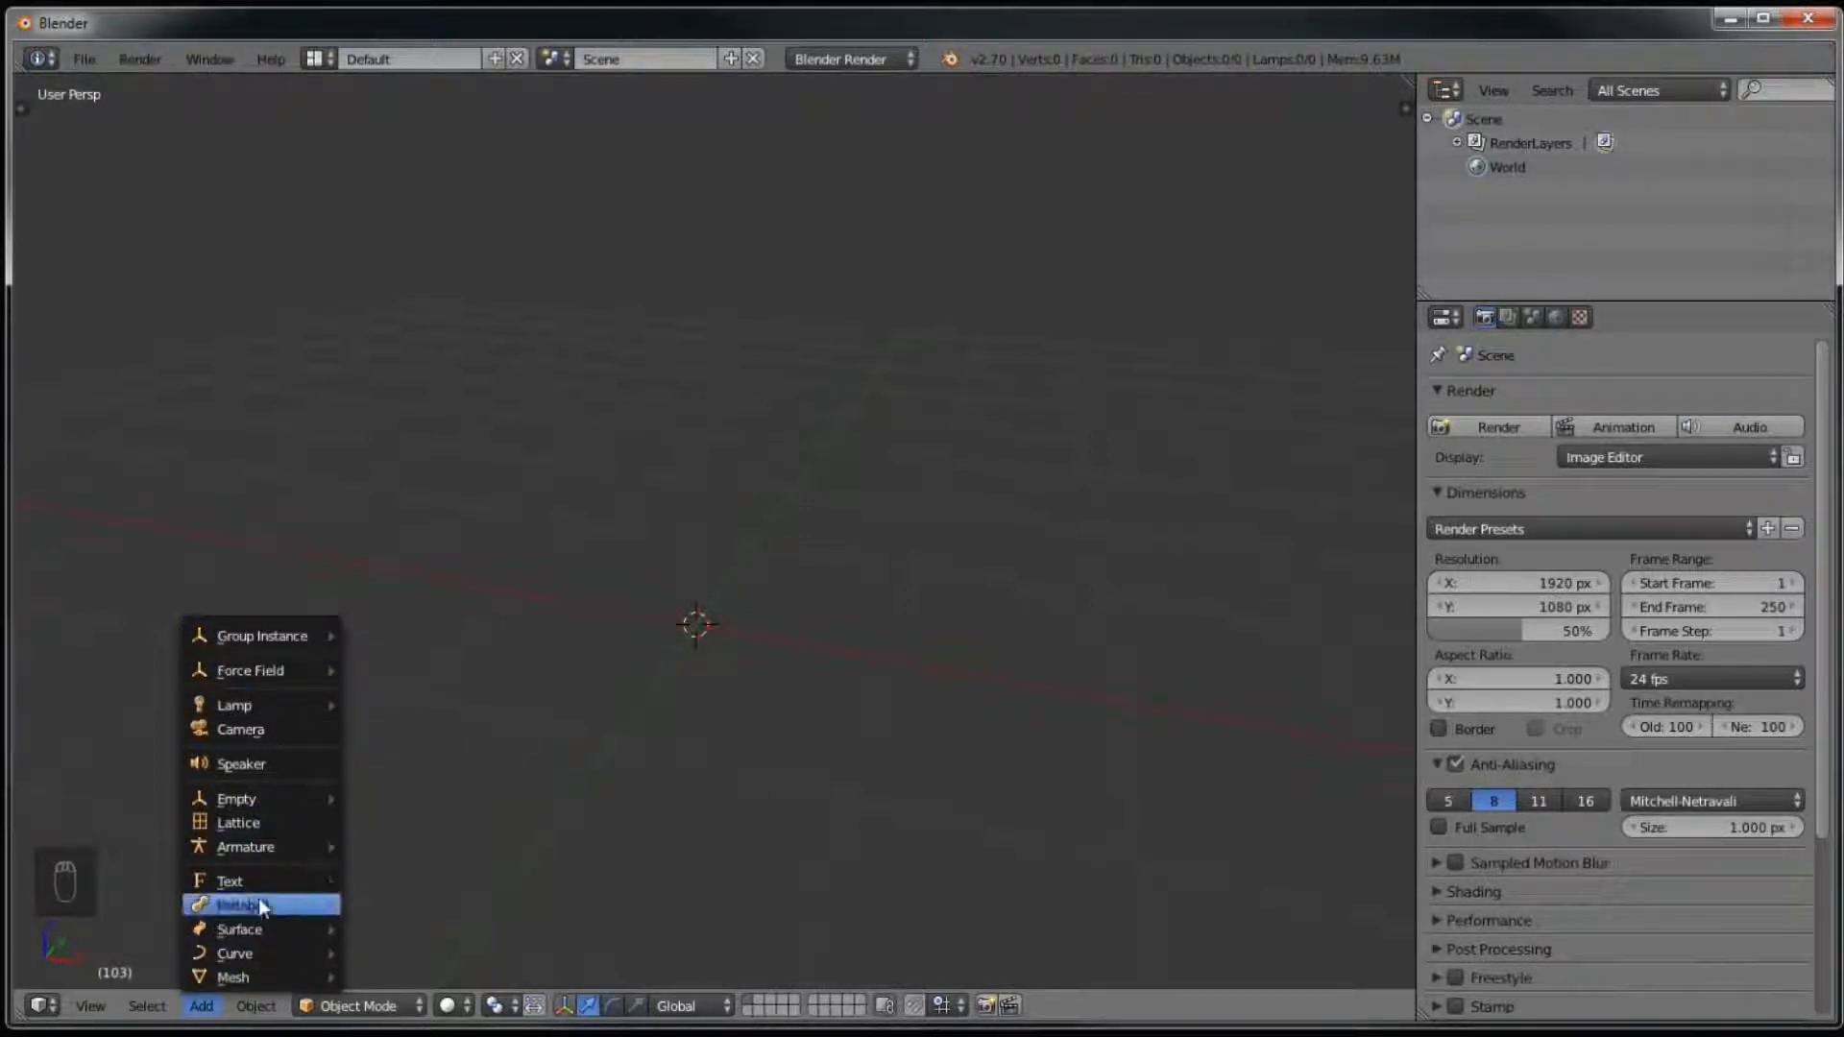
{"action": "mouse_move", "coordinate": [256, 714]}
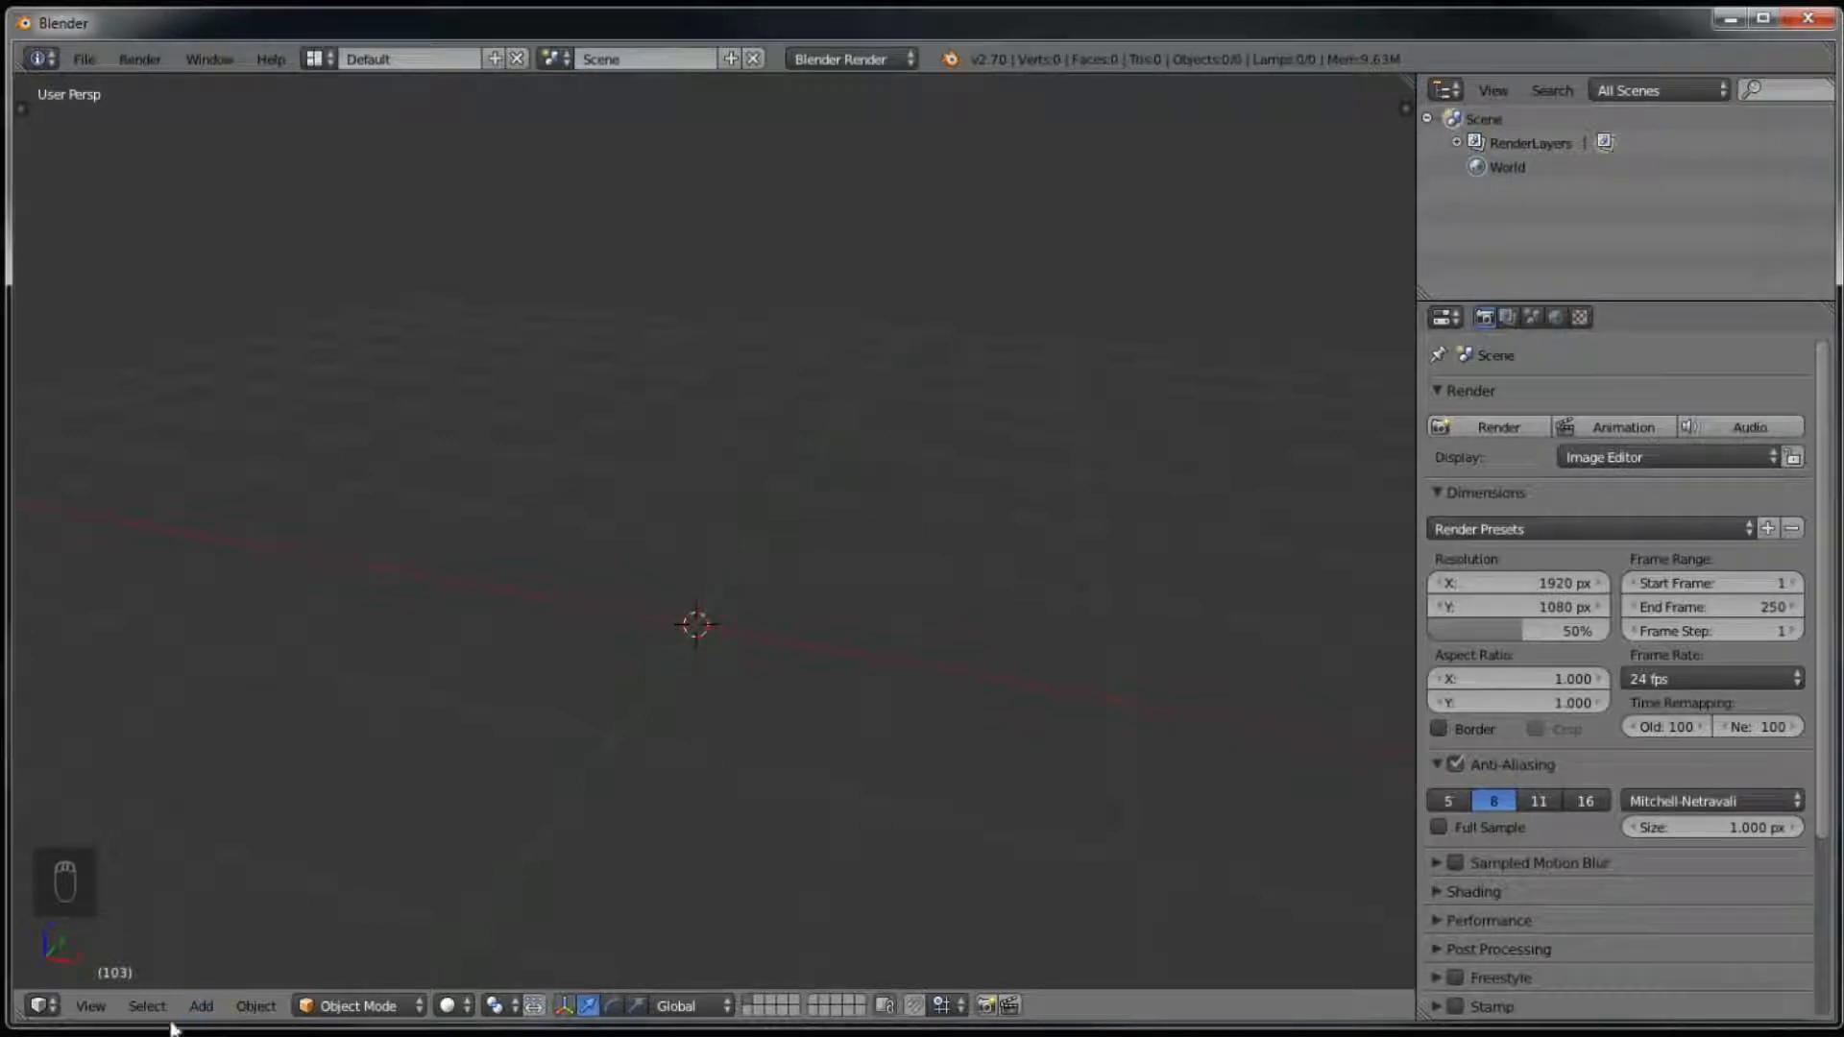
{"action": "left_click", "coordinate": [202, 1006]}
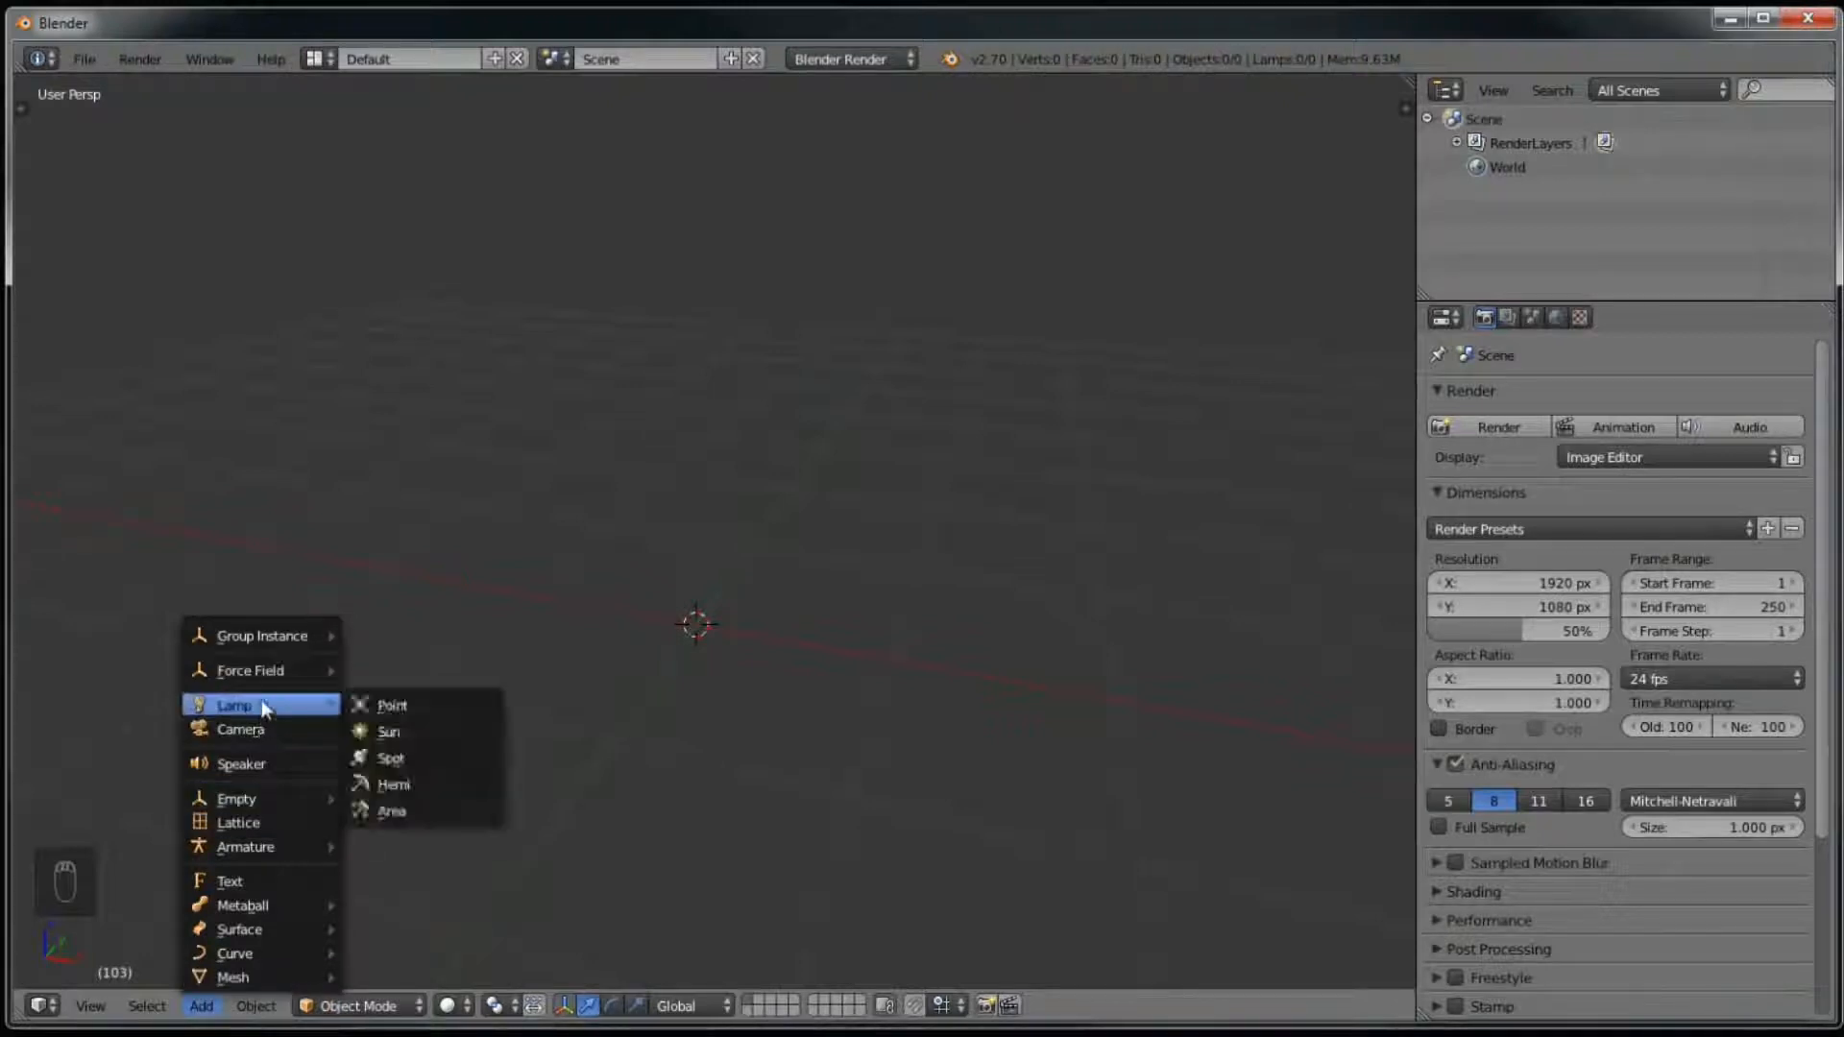
{"action": "key", "text": "Escape"}
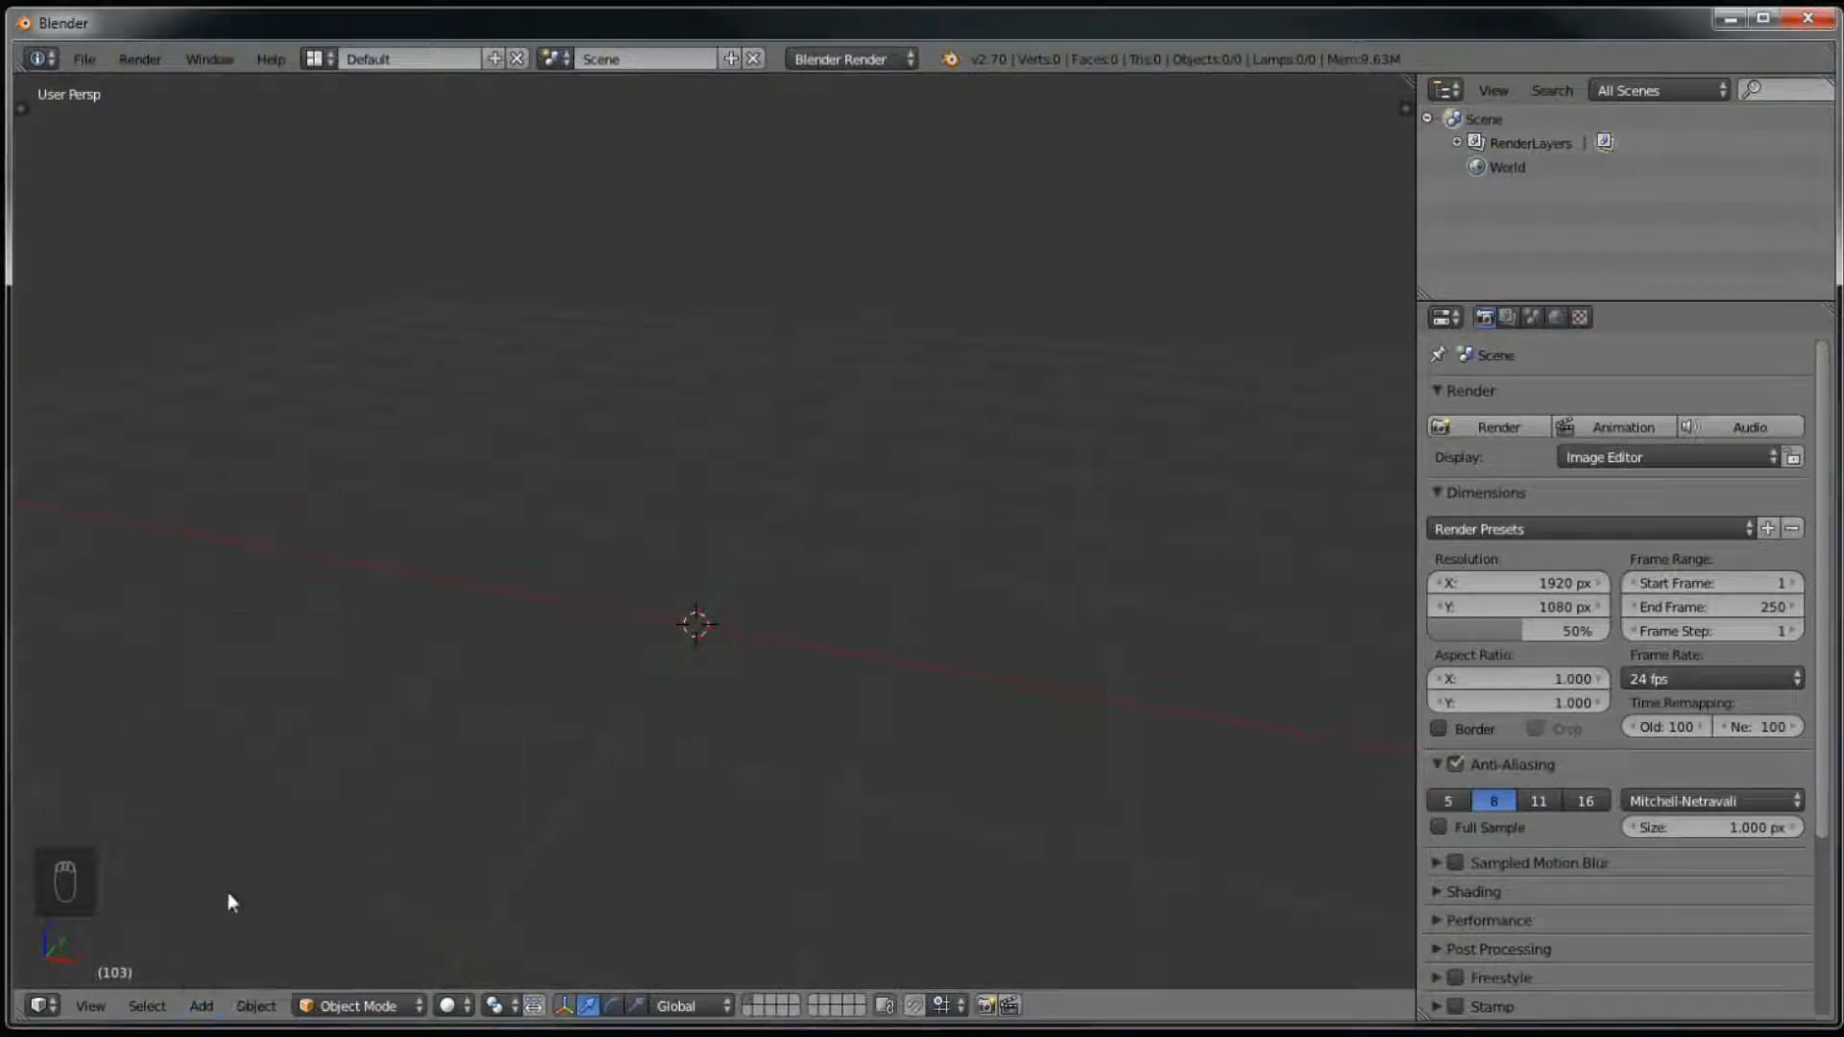
Step: Add a cylinder mesh at the 3D cursor
{"action": "left_click", "coordinate": [202, 1005]}
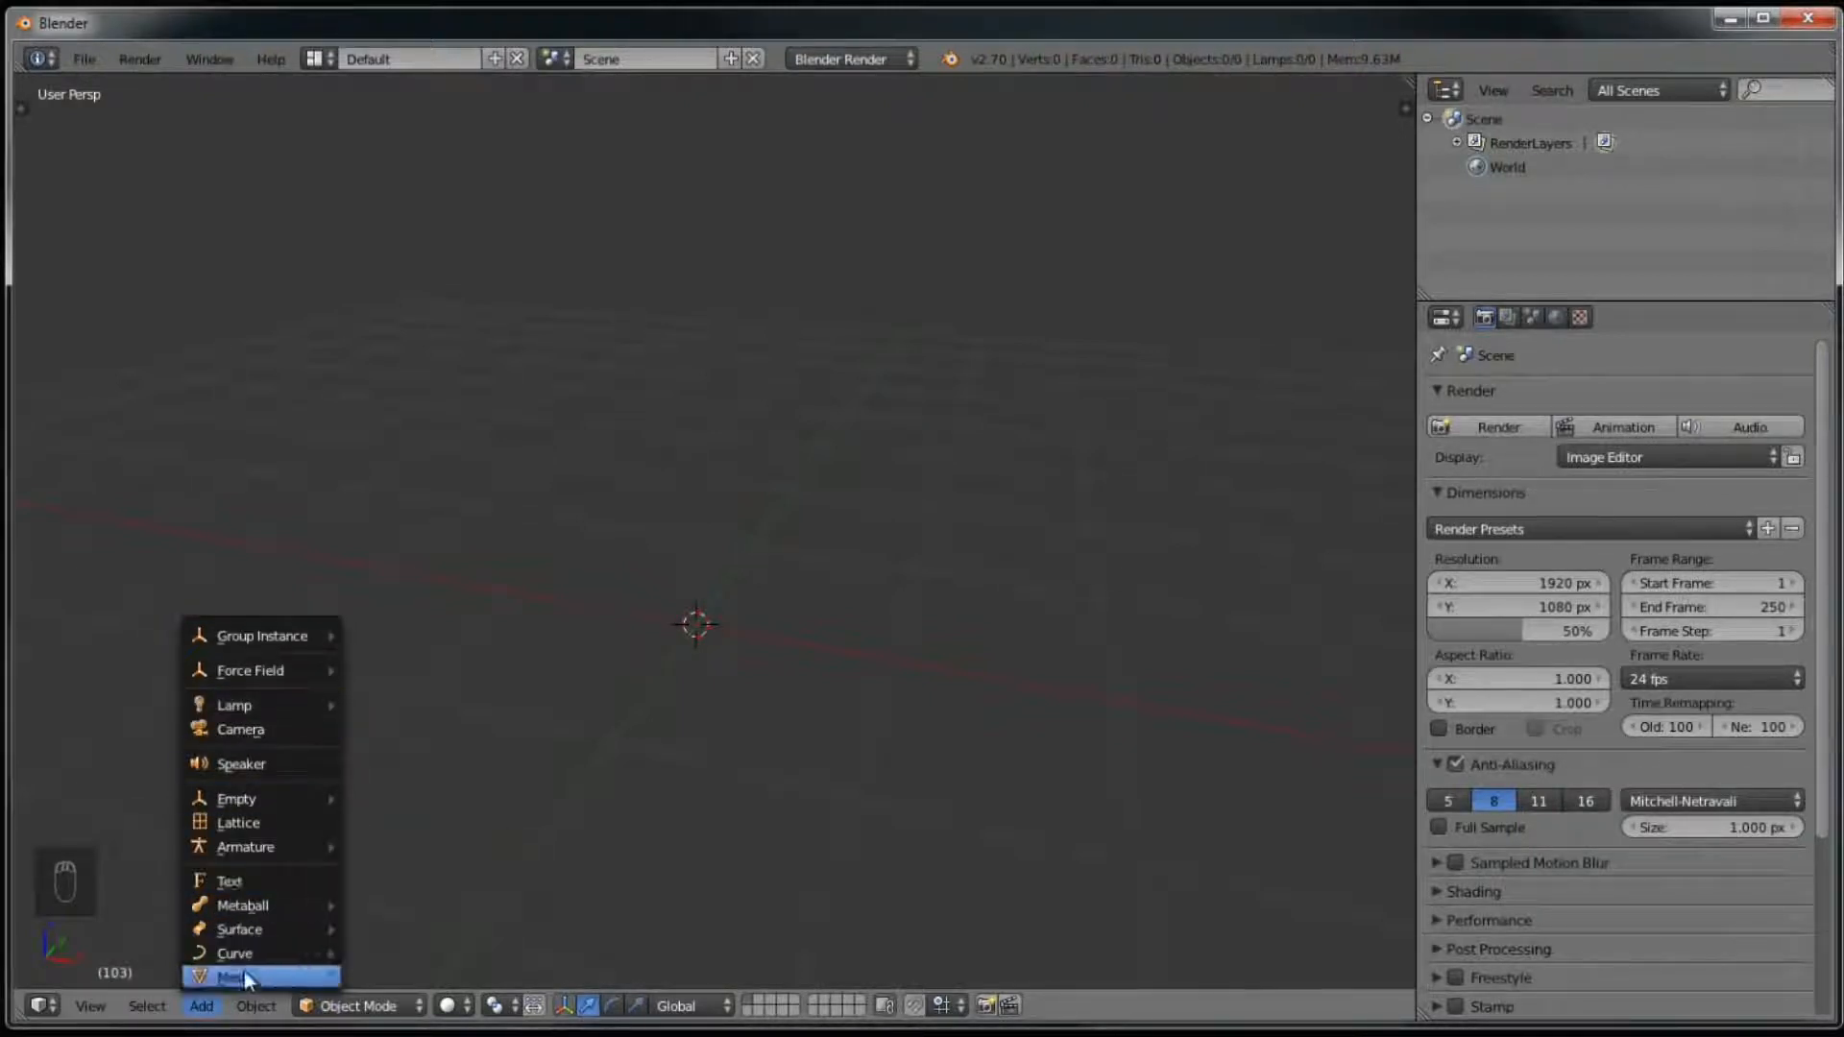
{"action": "mouse_move", "coordinate": [245, 976]}
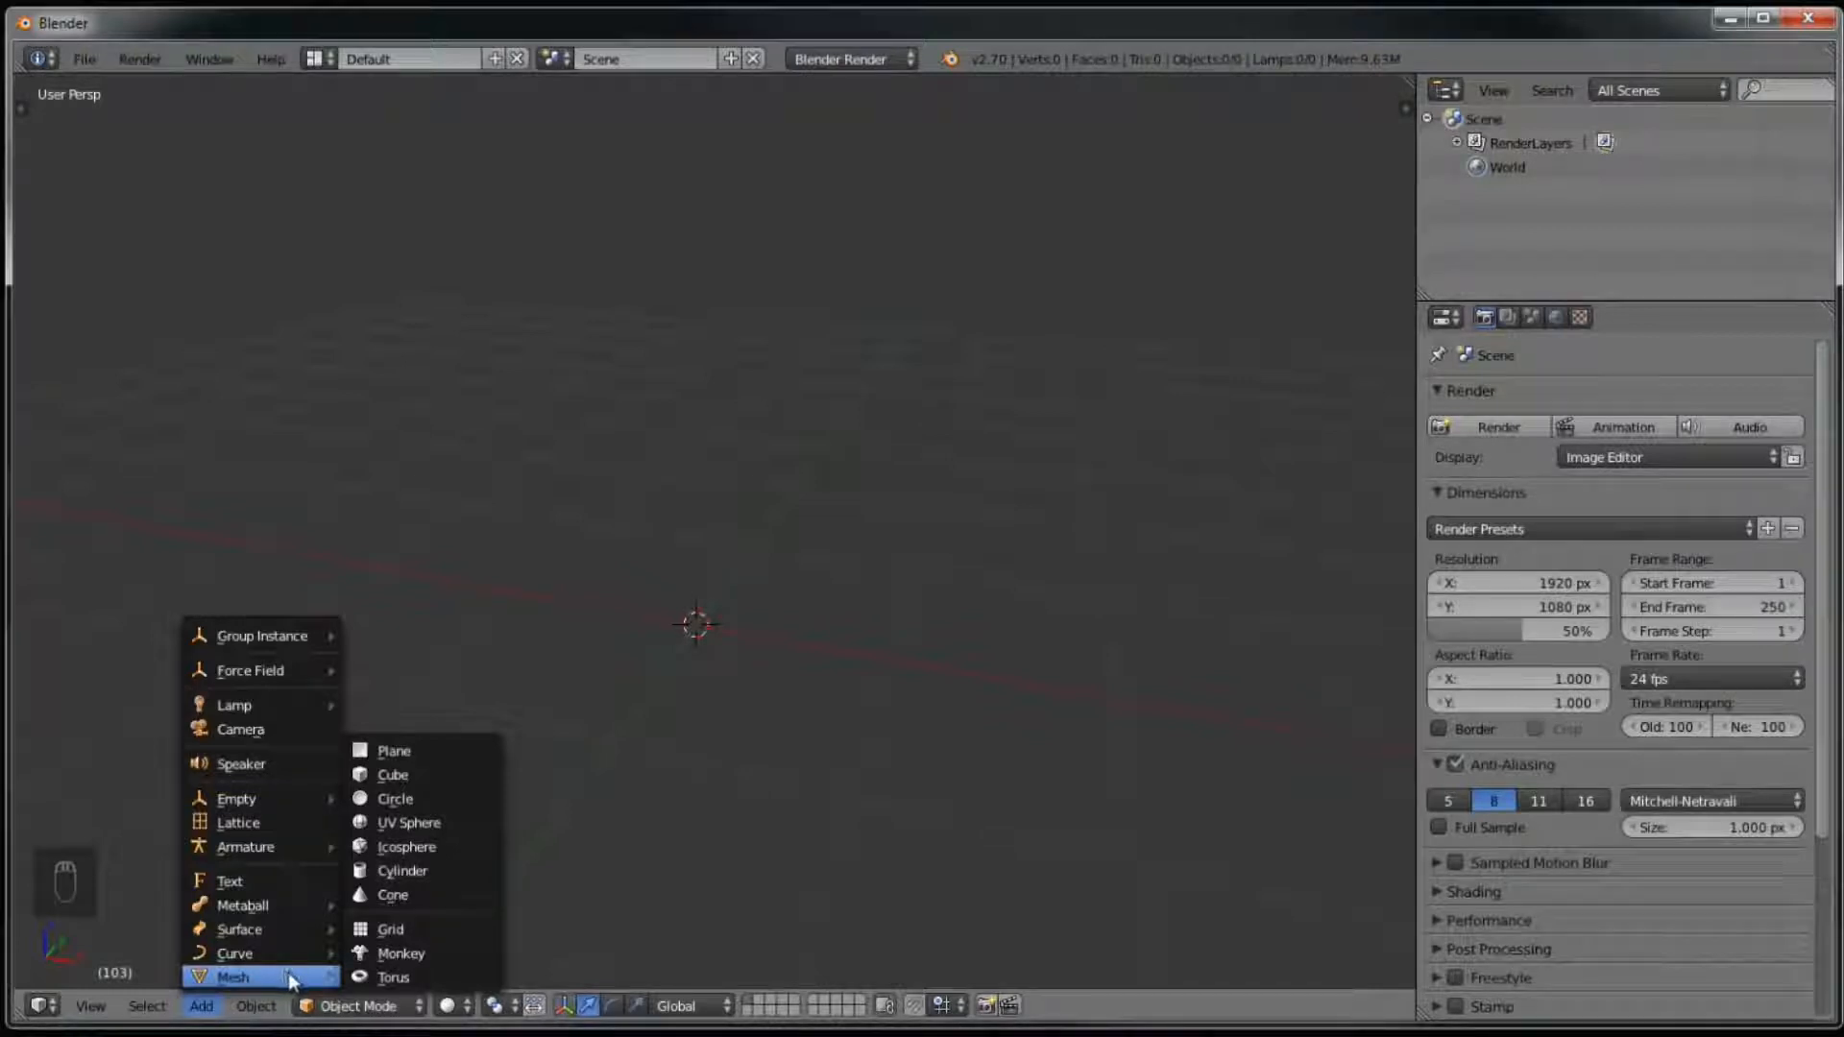
{"action": "left_click", "coordinate": [422, 868]}
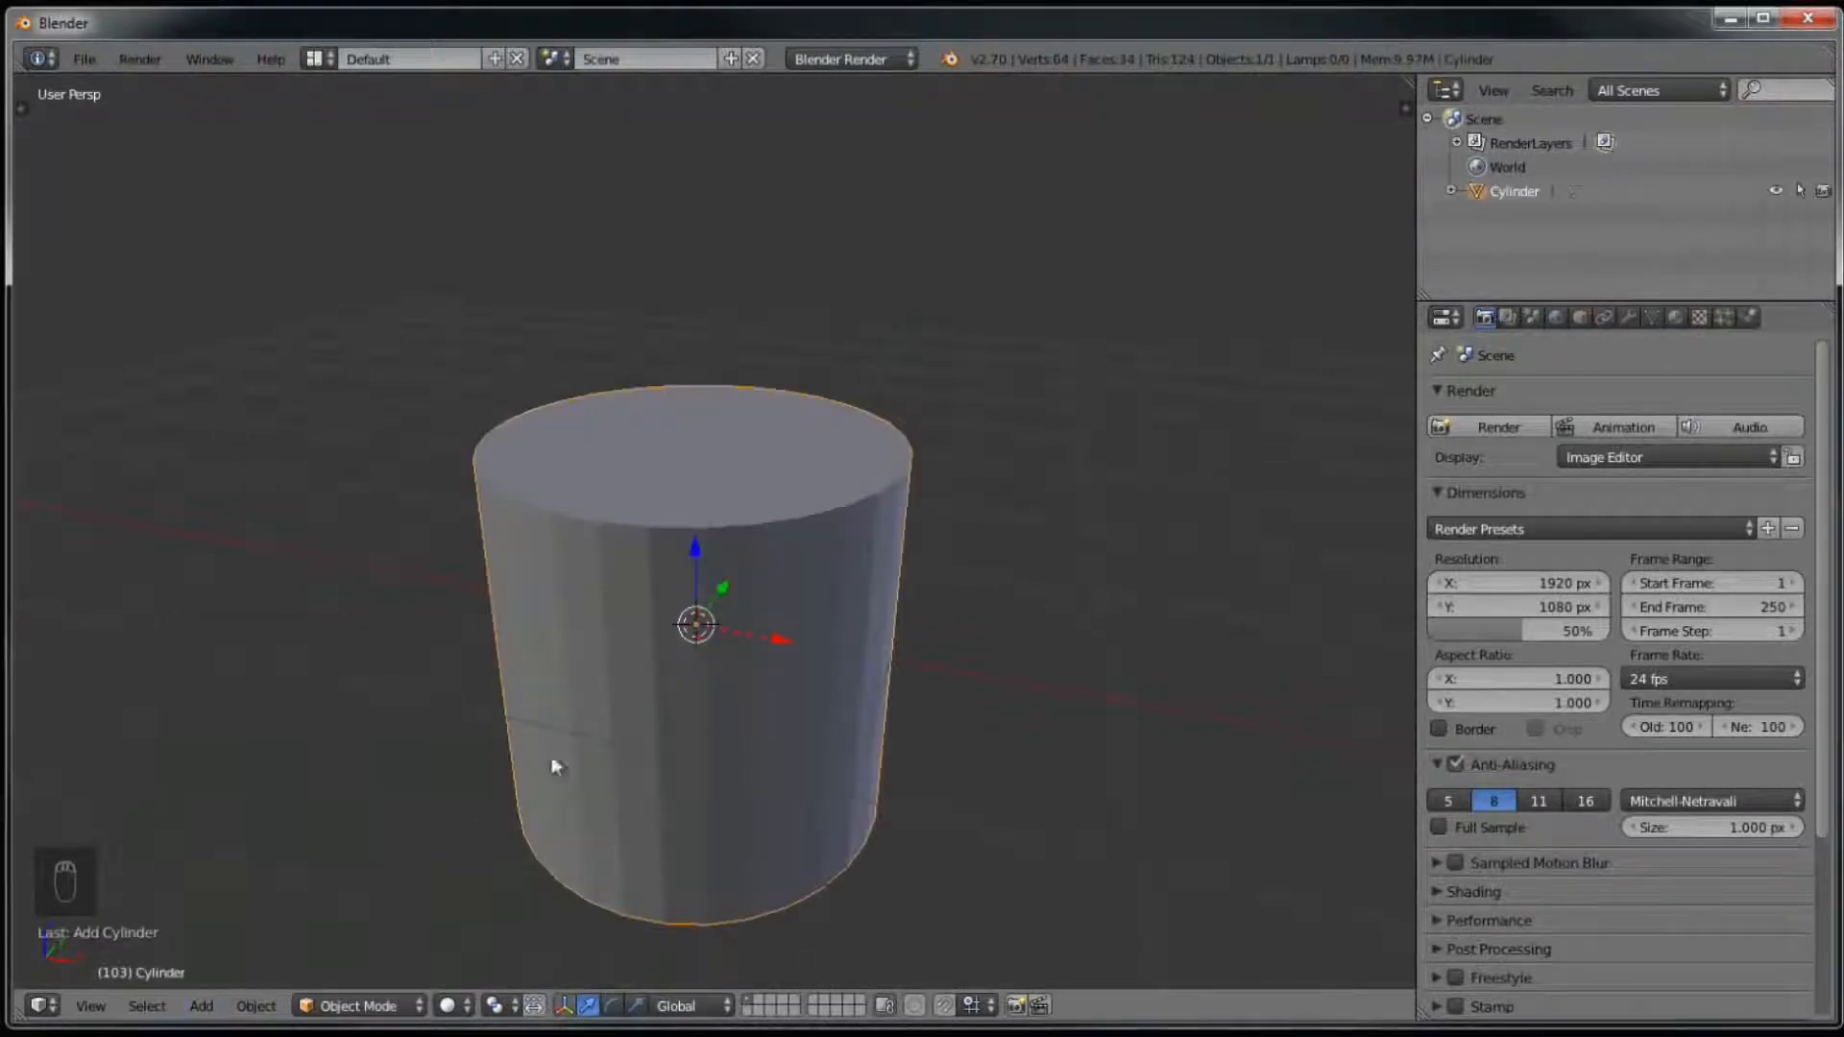
{"action": "mouse_move", "coordinate": [725, 742]}
{"action": "middle_mouse_down"}
{"action": "mouse_move", "coordinate": [873, 730]}
{"action": "mouse_move", "coordinate": [700, 742]}
{"action": "mouse_move", "coordinate": [707, 706]}
{"action": "mouse_move", "coordinate": [713, 746]}
{"action": "middle_mouse_up"}
{"action": "scroll", "coordinate": [713, 746], "scroll_direction": "down", "scroll_amount": 1}
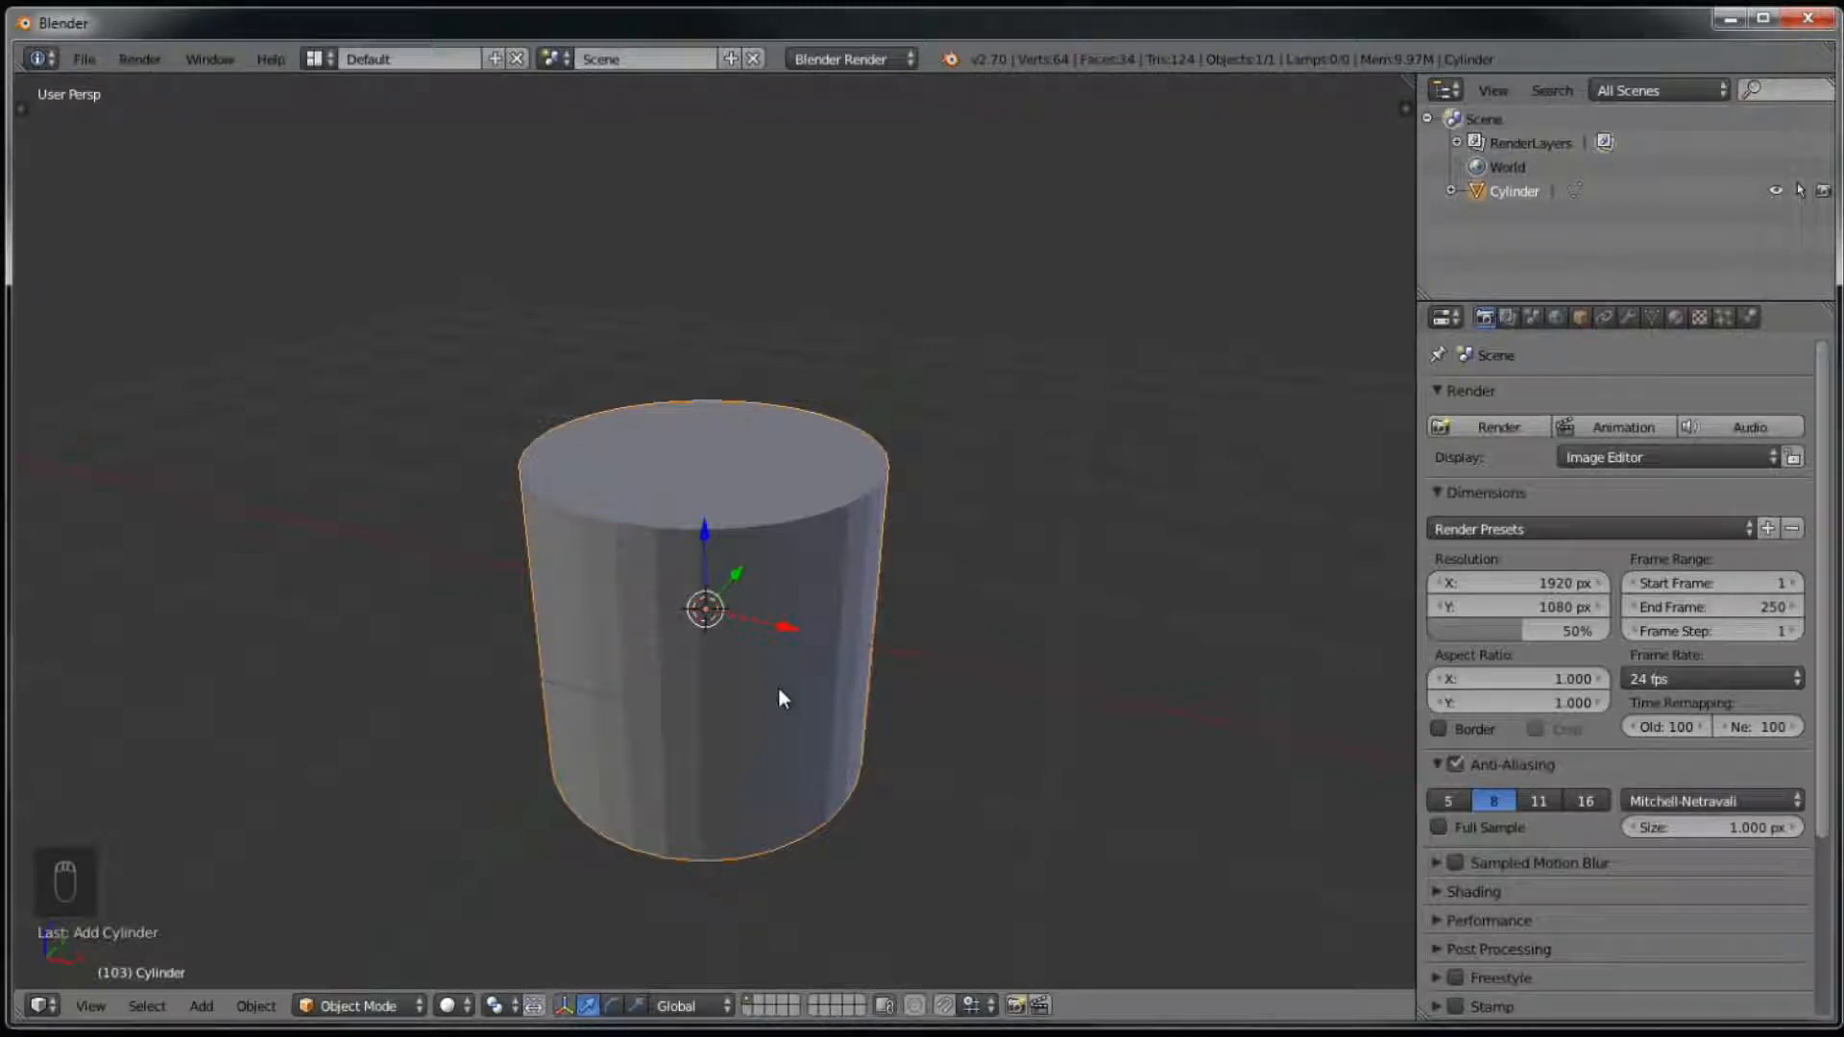
Step: Undo the addition of the cylinder mesh after viewing it from several angles
{"action": "middle_click_drag", "start_coordinate": [832, 740], "coordinate": [733, 471]}
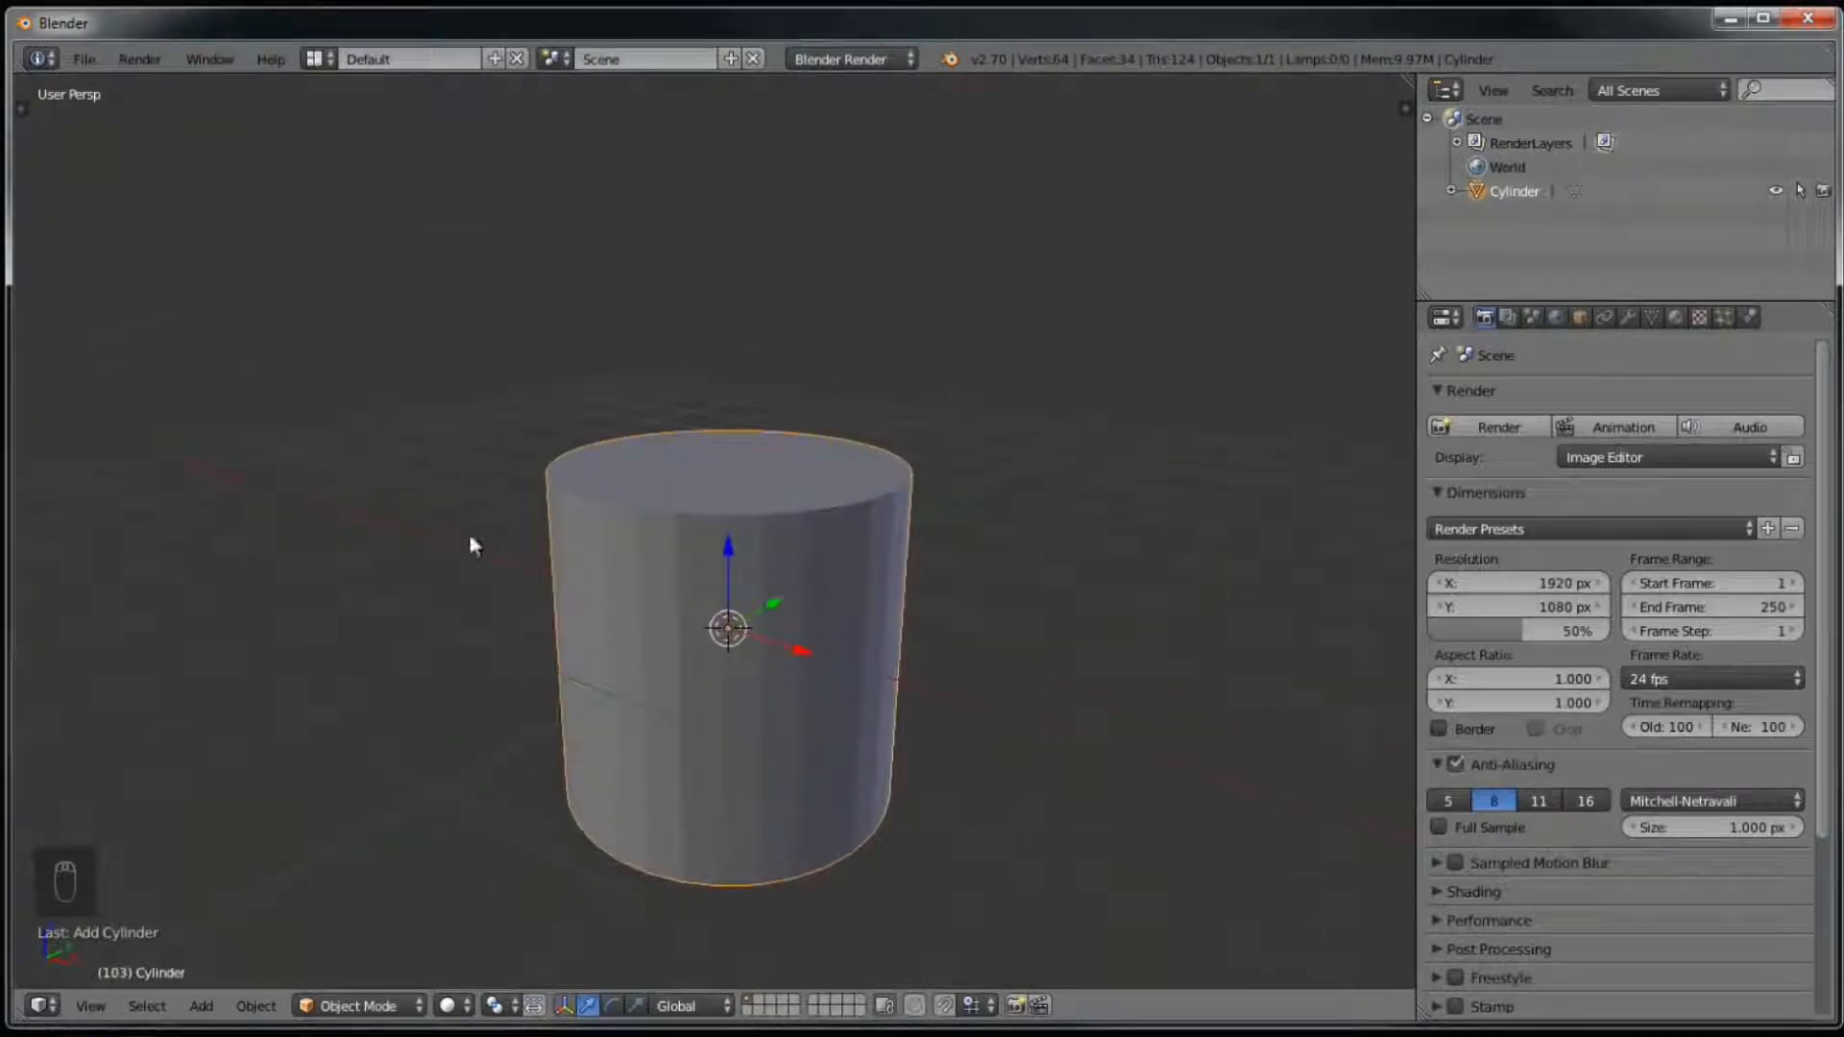
{"action": "middle_click_drag", "start_coordinate": [848, 526], "coordinate": [874, 584]}
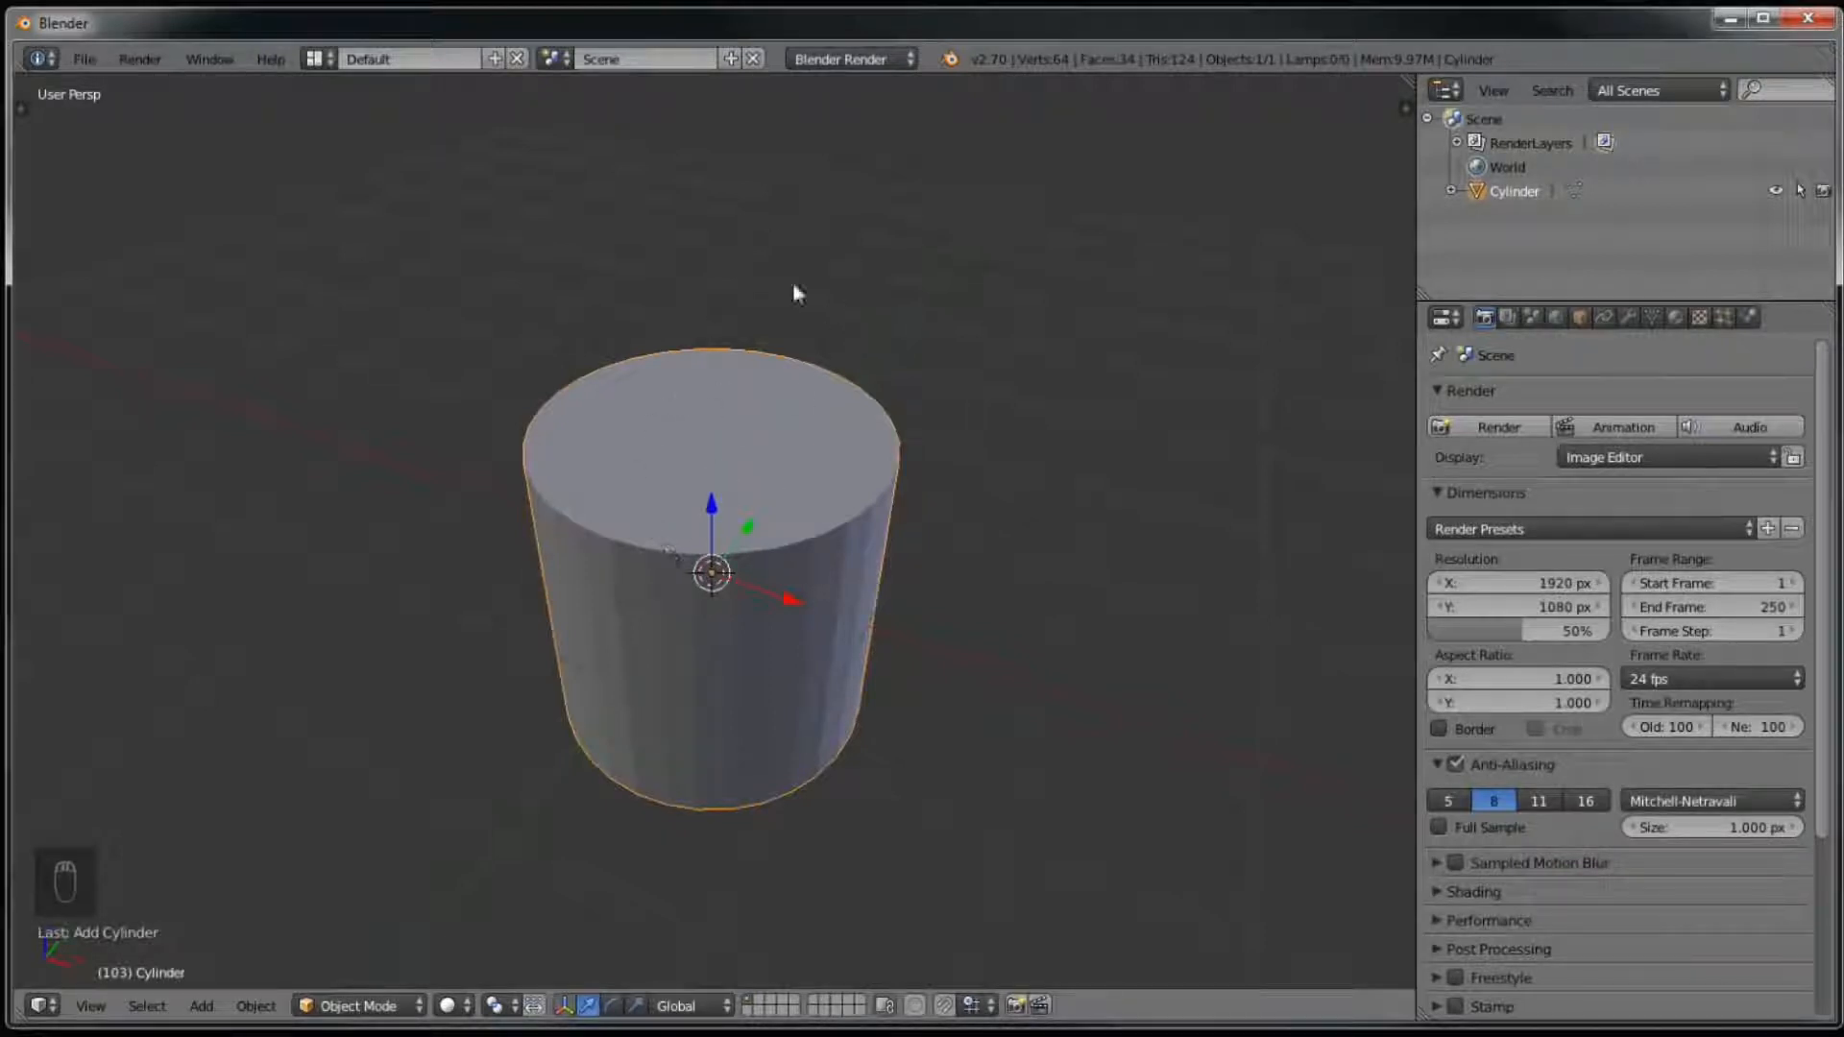
{"action": "middle_click_drag", "start_coordinate": [720, 733], "coordinate": [772, 735]}
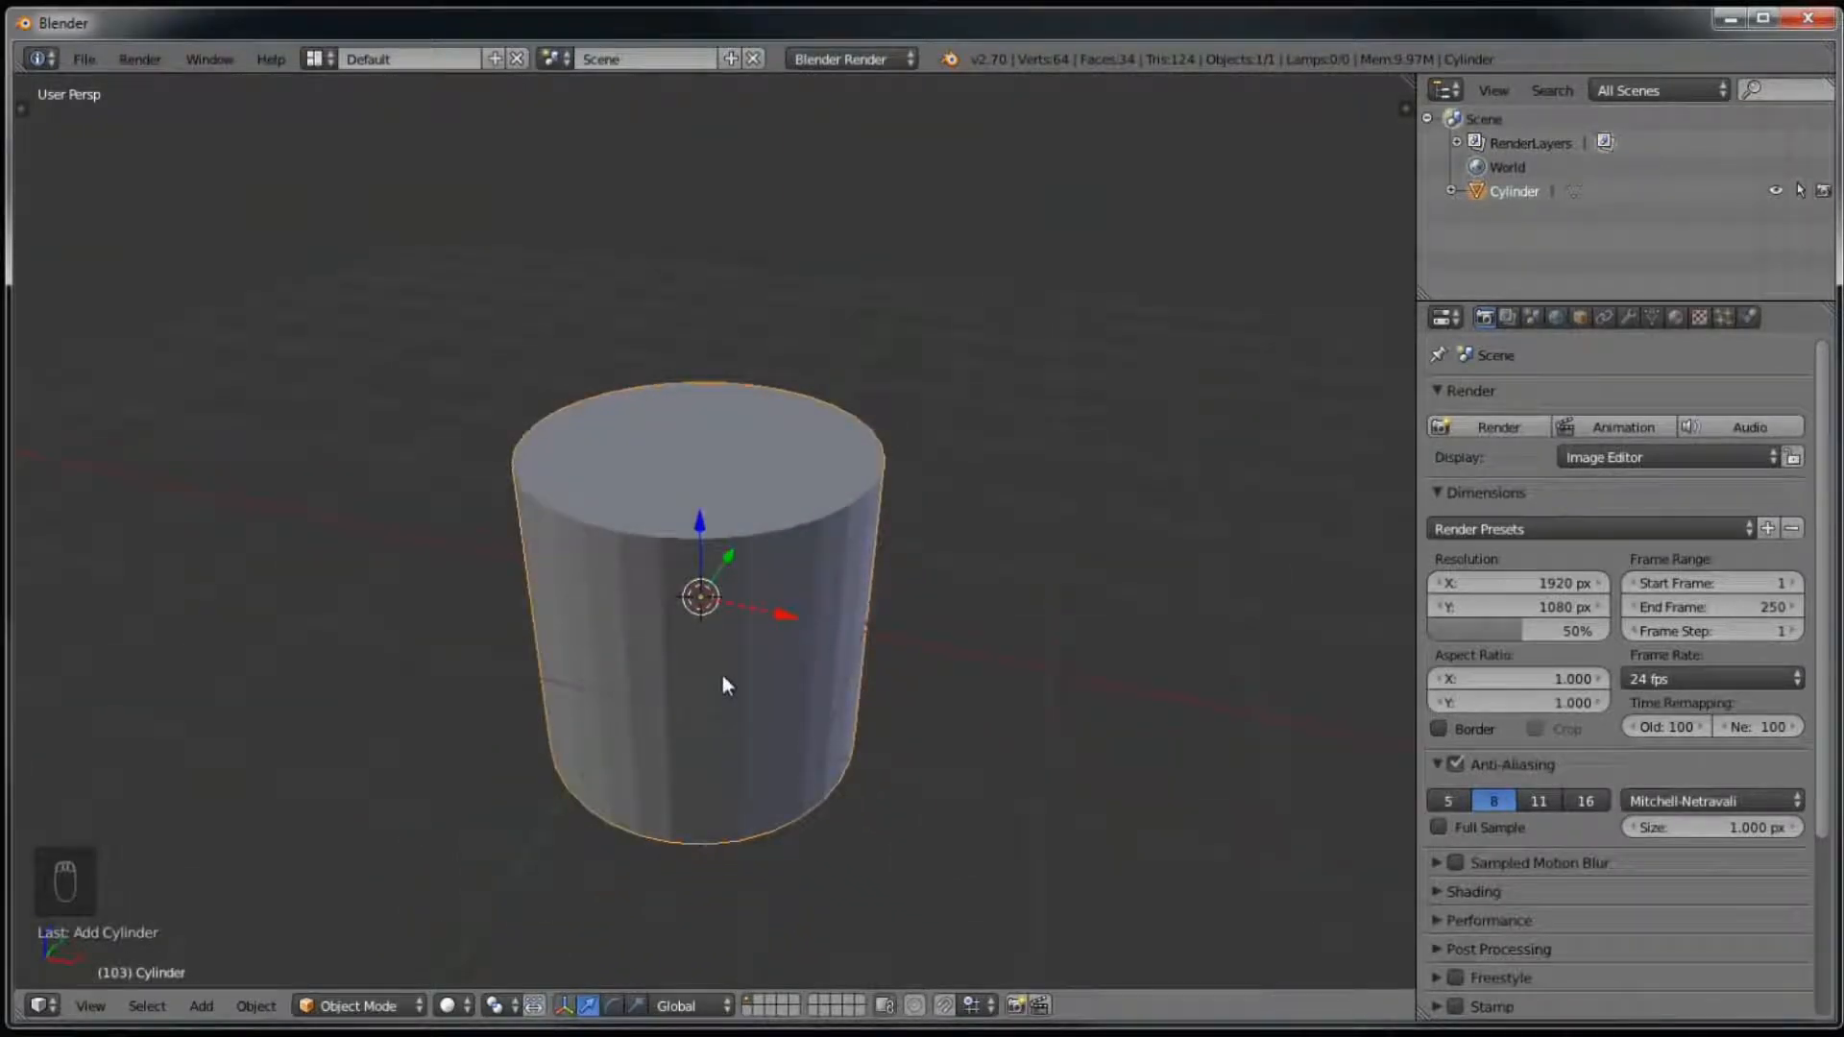
{"action": "key", "text": "ctrl+z"}
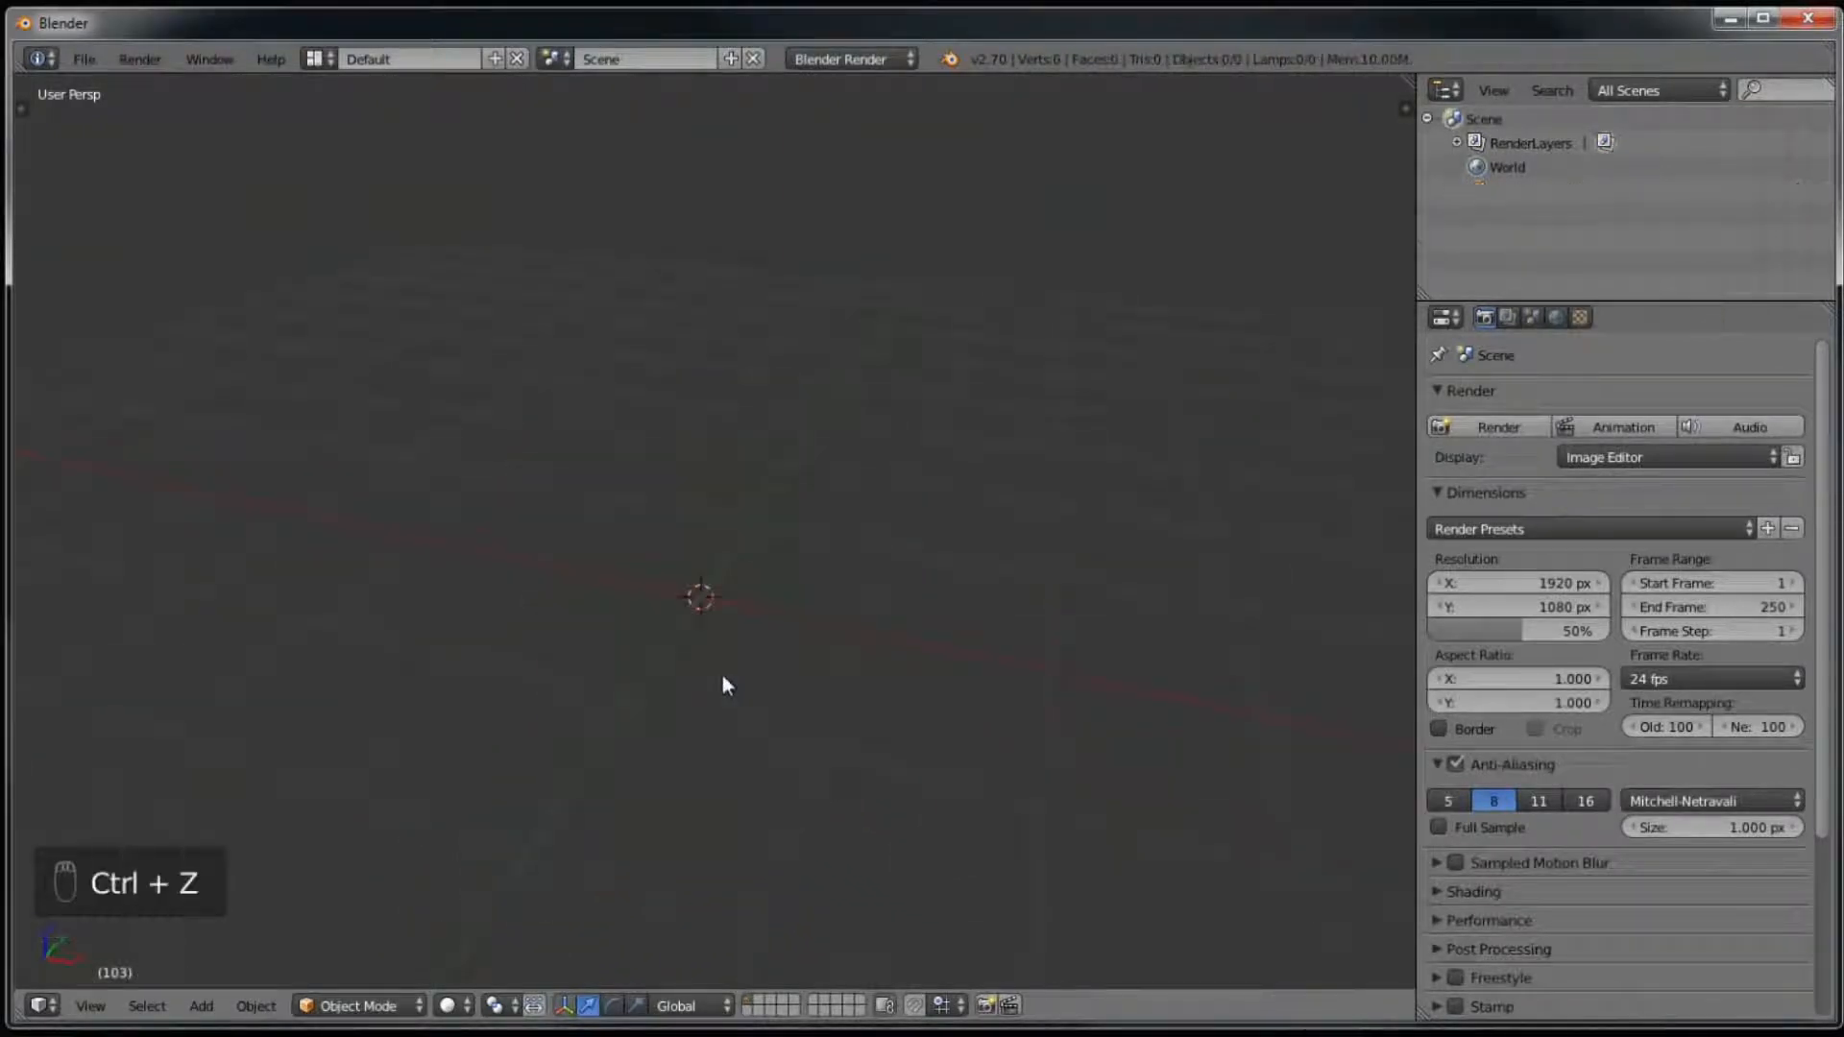
Step: Add a cube mesh at the 3D cursor, look at it from several angles and undo the addition
{"action": "left_click", "coordinate": [204, 1006]}
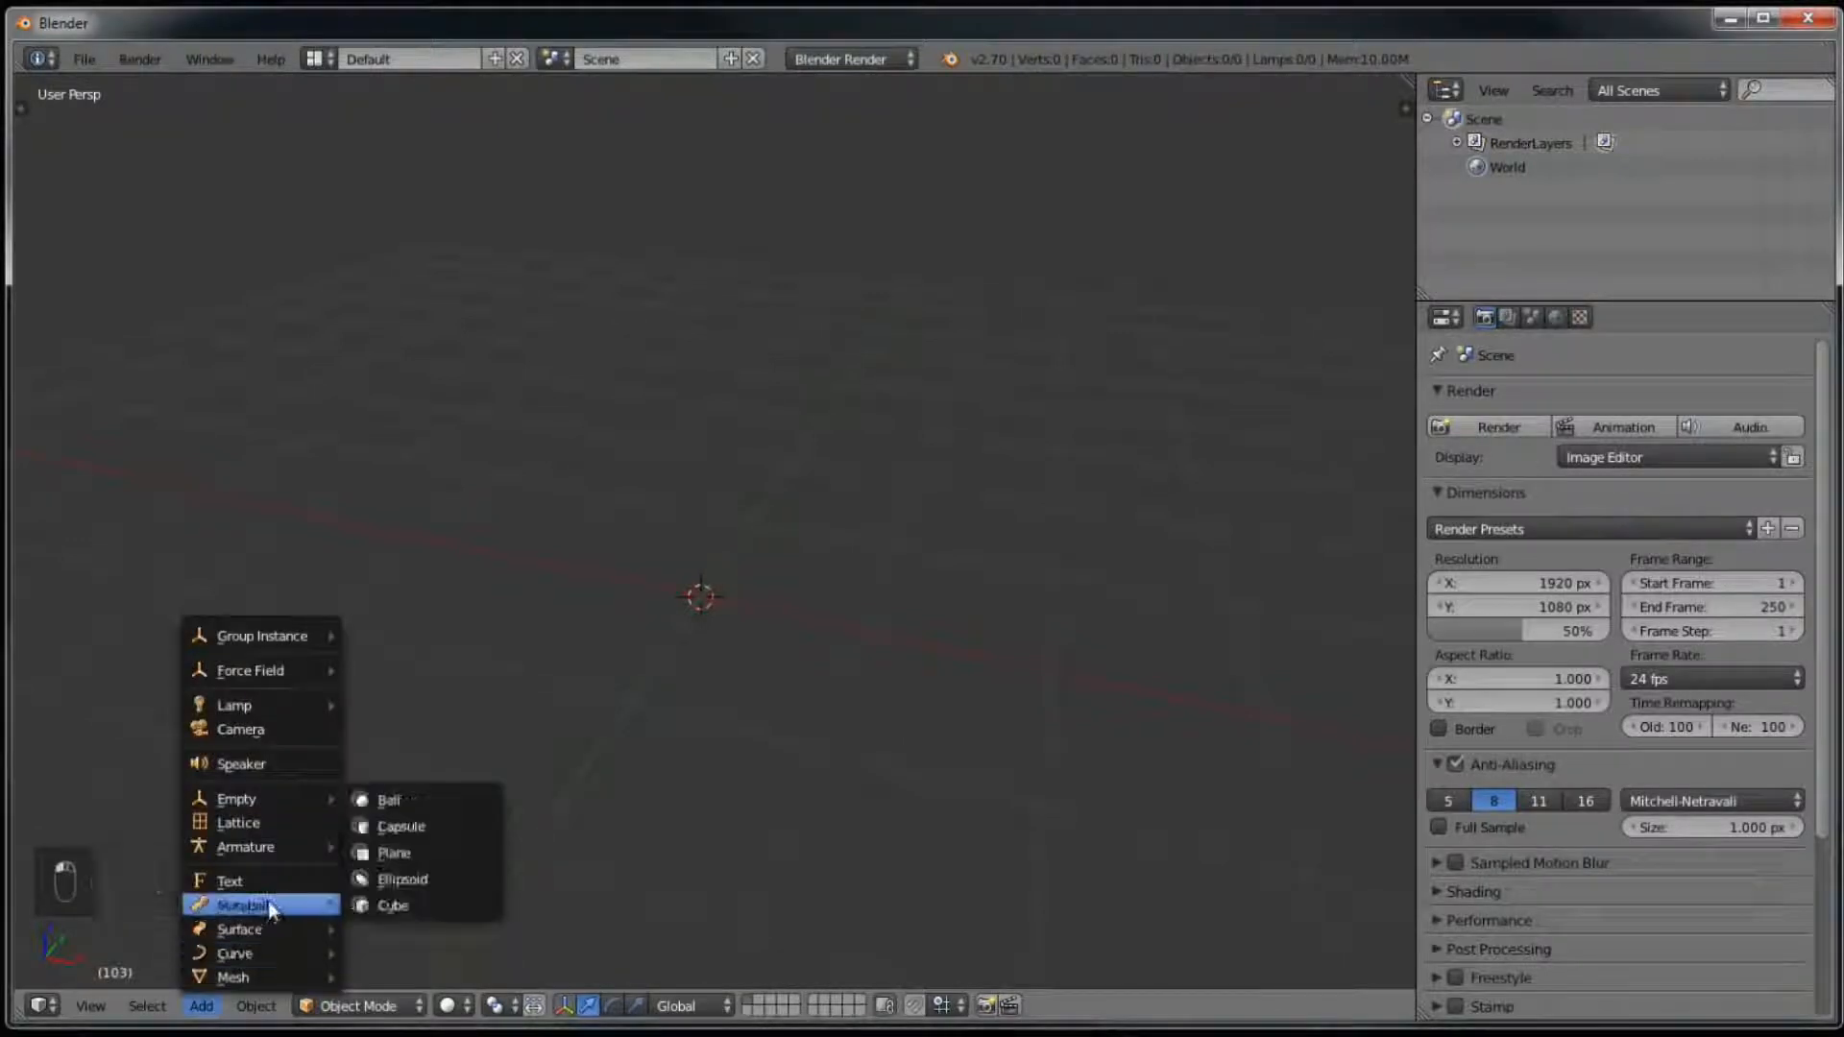
{"action": "mouse_move", "coordinate": [257, 976]}
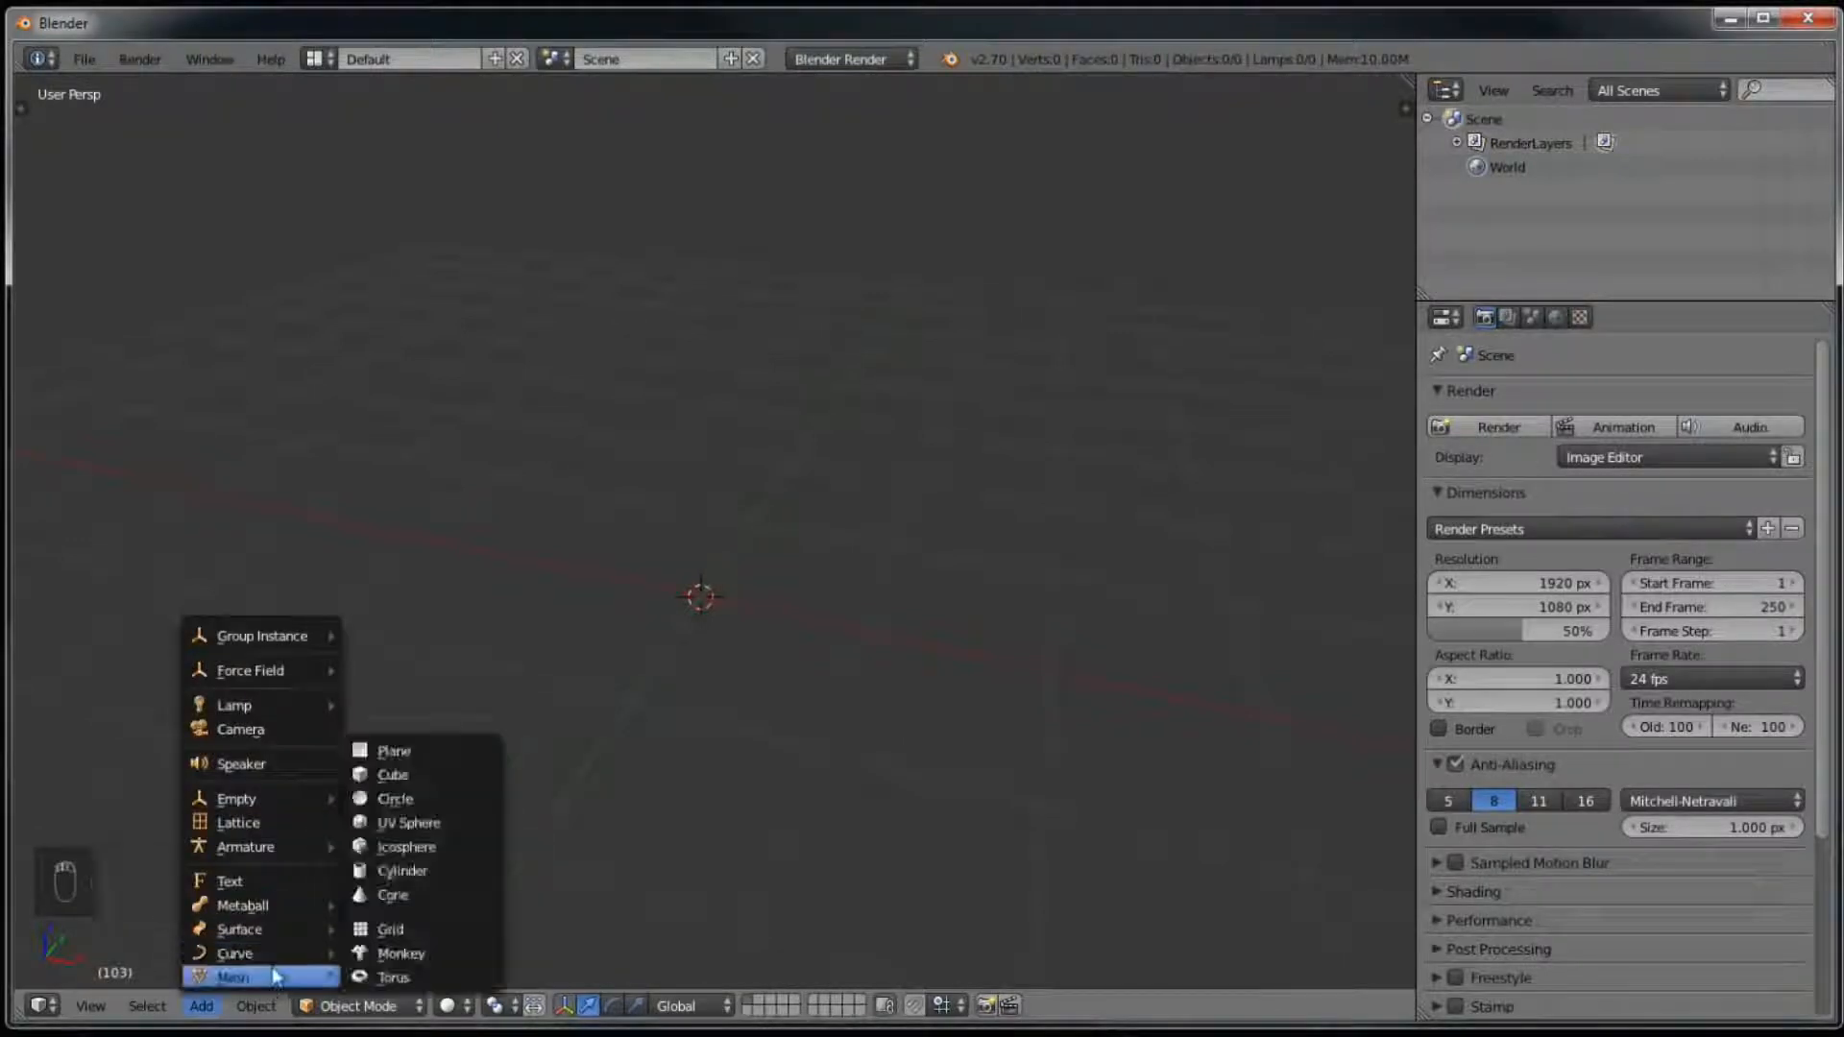
{"action": "left_click", "coordinate": [457, 776]}
{"action": "middle_click_drag", "start_coordinate": [906, 619], "coordinate": [890, 557]}
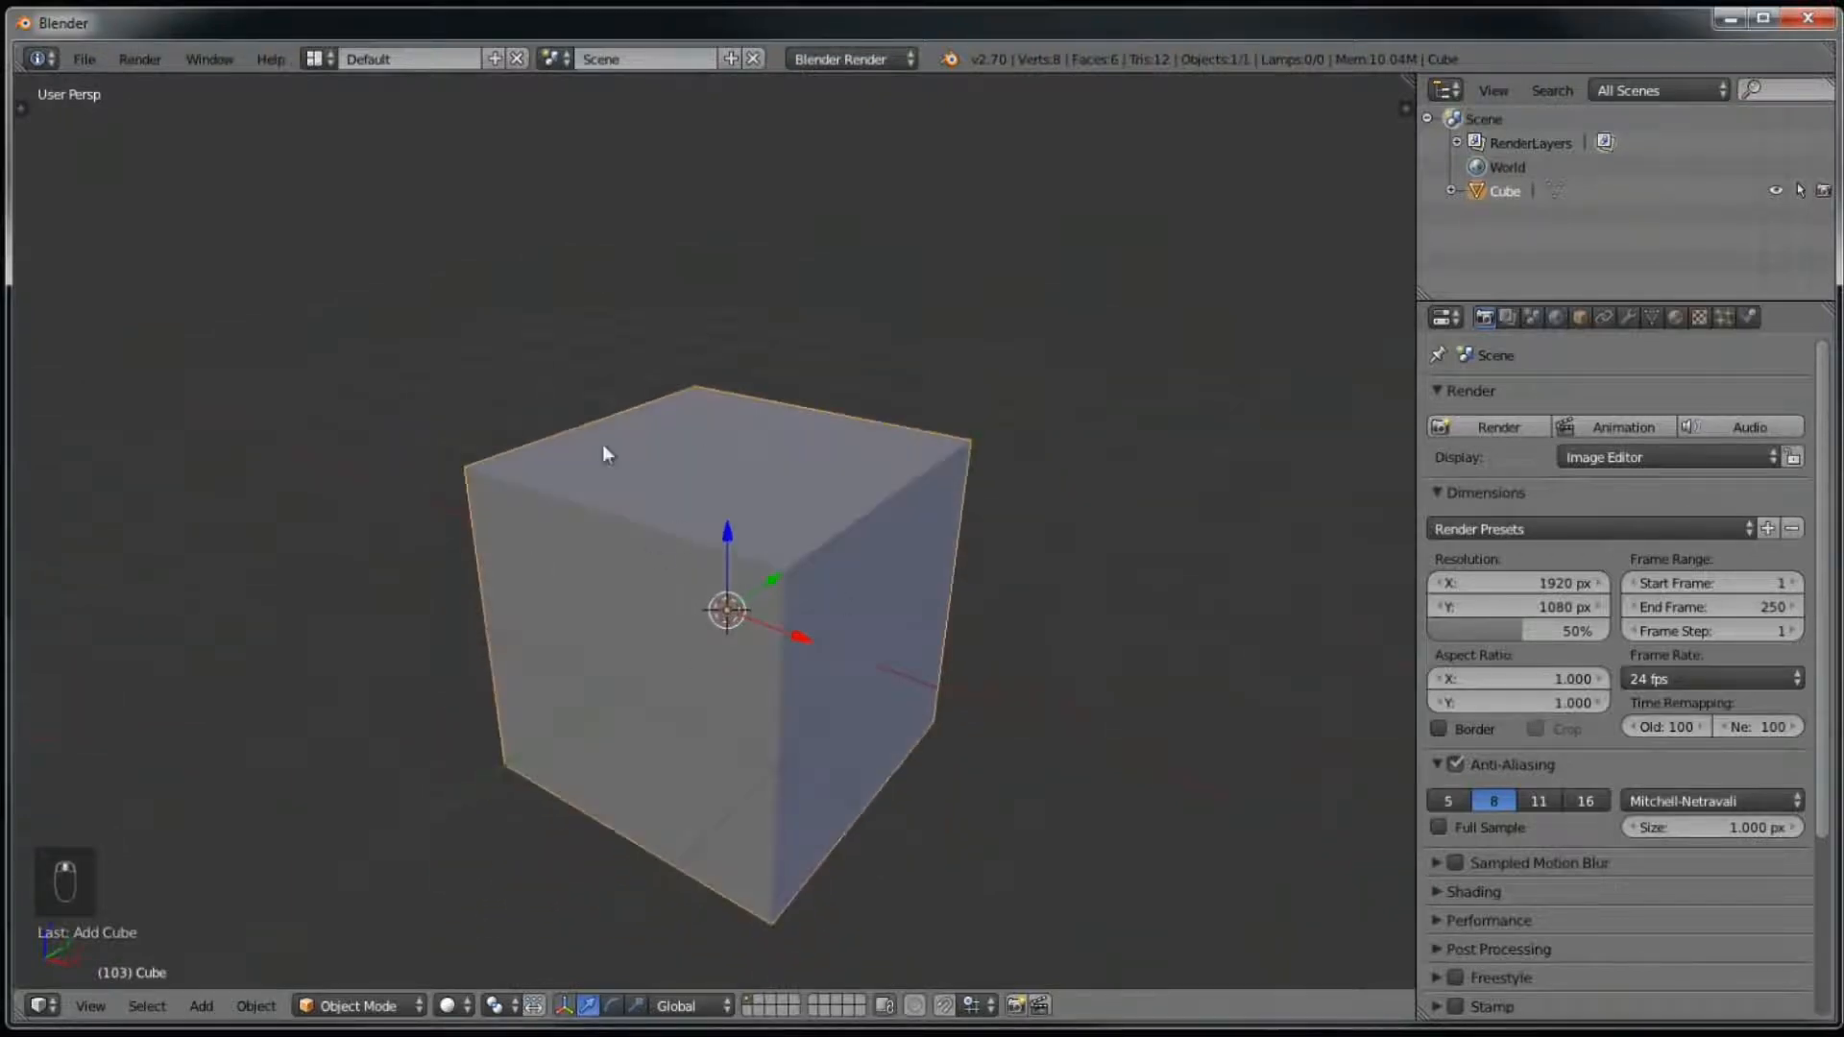
{"action": "mouse_move", "coordinate": [643, 434]}
{"action": "middle_mouse_down"}
{"action": "mouse_move", "coordinate": [785, 428]}
{"action": "mouse_move", "coordinate": [595, 395]}
{"action": "mouse_move", "coordinate": [666, 412]}
{"action": "mouse_move", "coordinate": [618, 576]}
{"action": "mouse_move", "coordinate": [672, 422]}
{"action": "mouse_move", "coordinate": [658, 441]}
{"action": "mouse_move", "coordinate": [646, 366]}
{"action": "mouse_move", "coordinate": [654, 413]}
{"action": "middle_mouse_up"}
{"action": "mouse_move", "coordinate": [890, 510]}
{"action": "middle_mouse_down"}
{"action": "mouse_move", "coordinate": [881, 580]}
{"action": "mouse_move", "coordinate": [868, 544]}
{"action": "mouse_move", "coordinate": [895, 434]}
{"action": "mouse_move", "coordinate": [910, 485]}
{"action": "middle_mouse_up"}
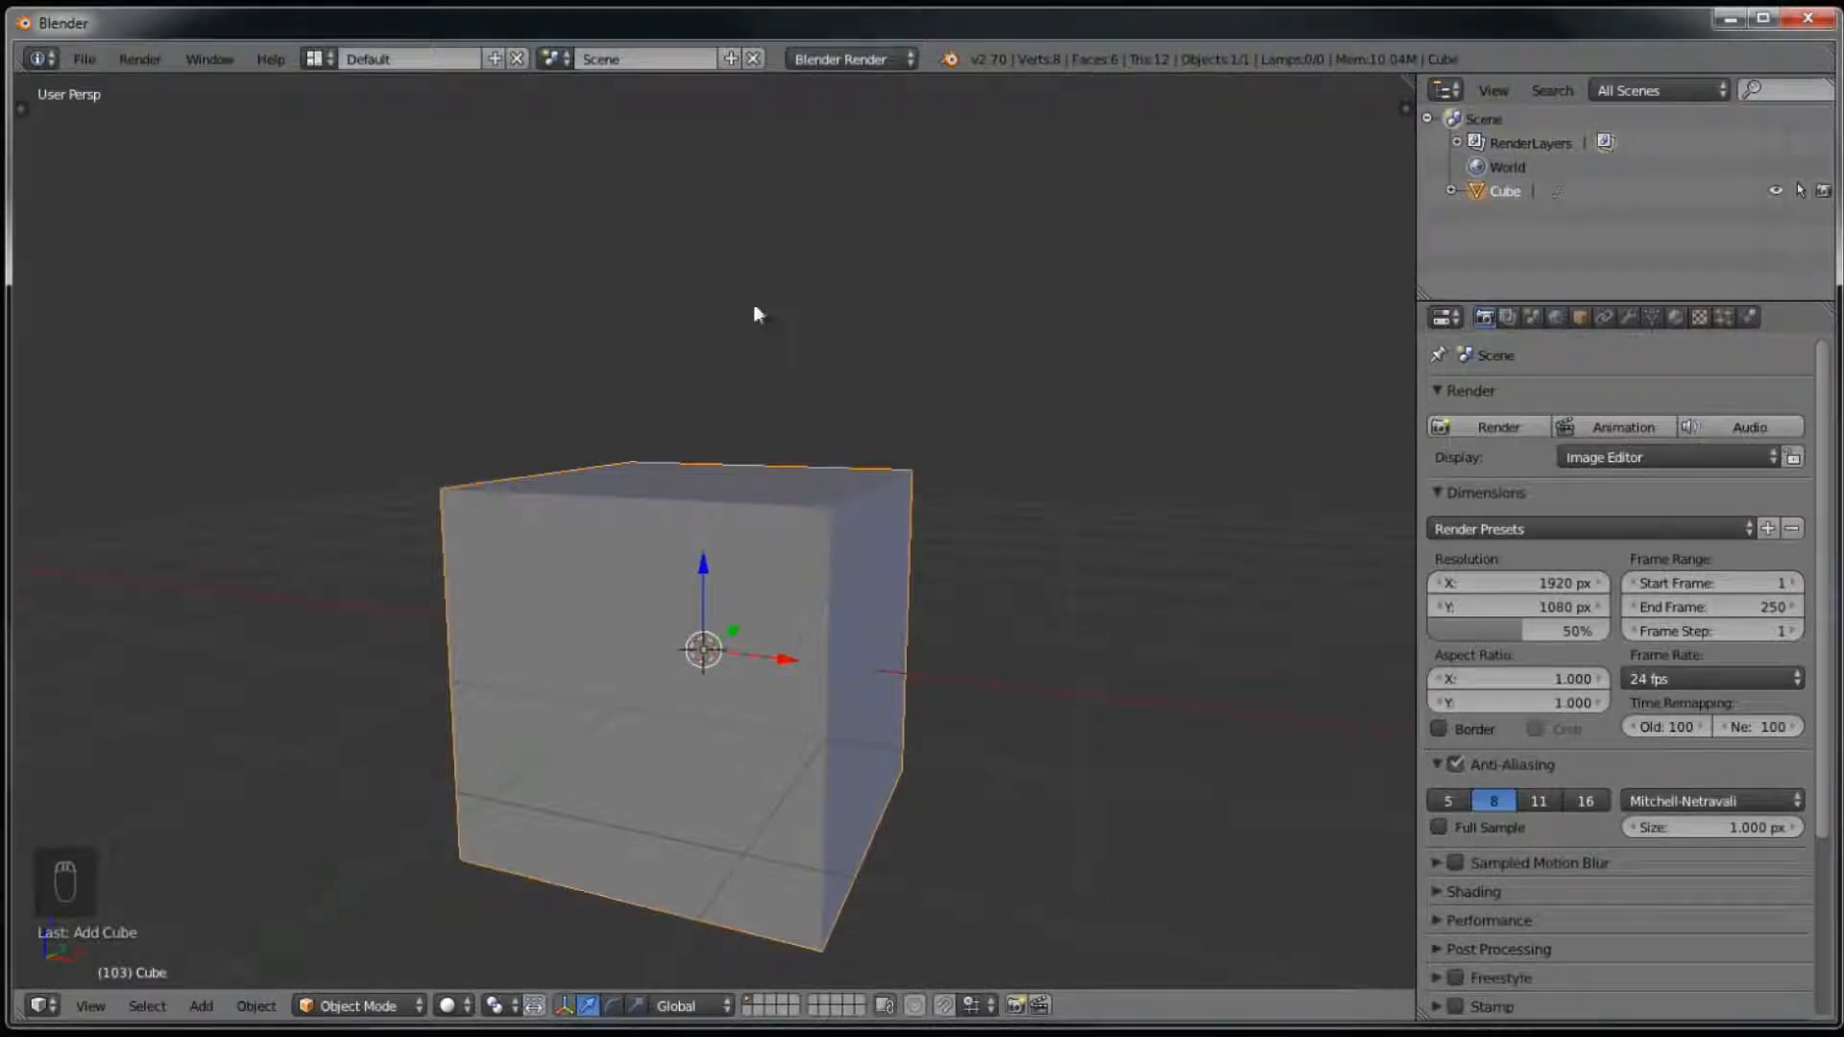
{"action": "middle_click_drag", "start_coordinate": [942, 347], "coordinate": [910, 474]}
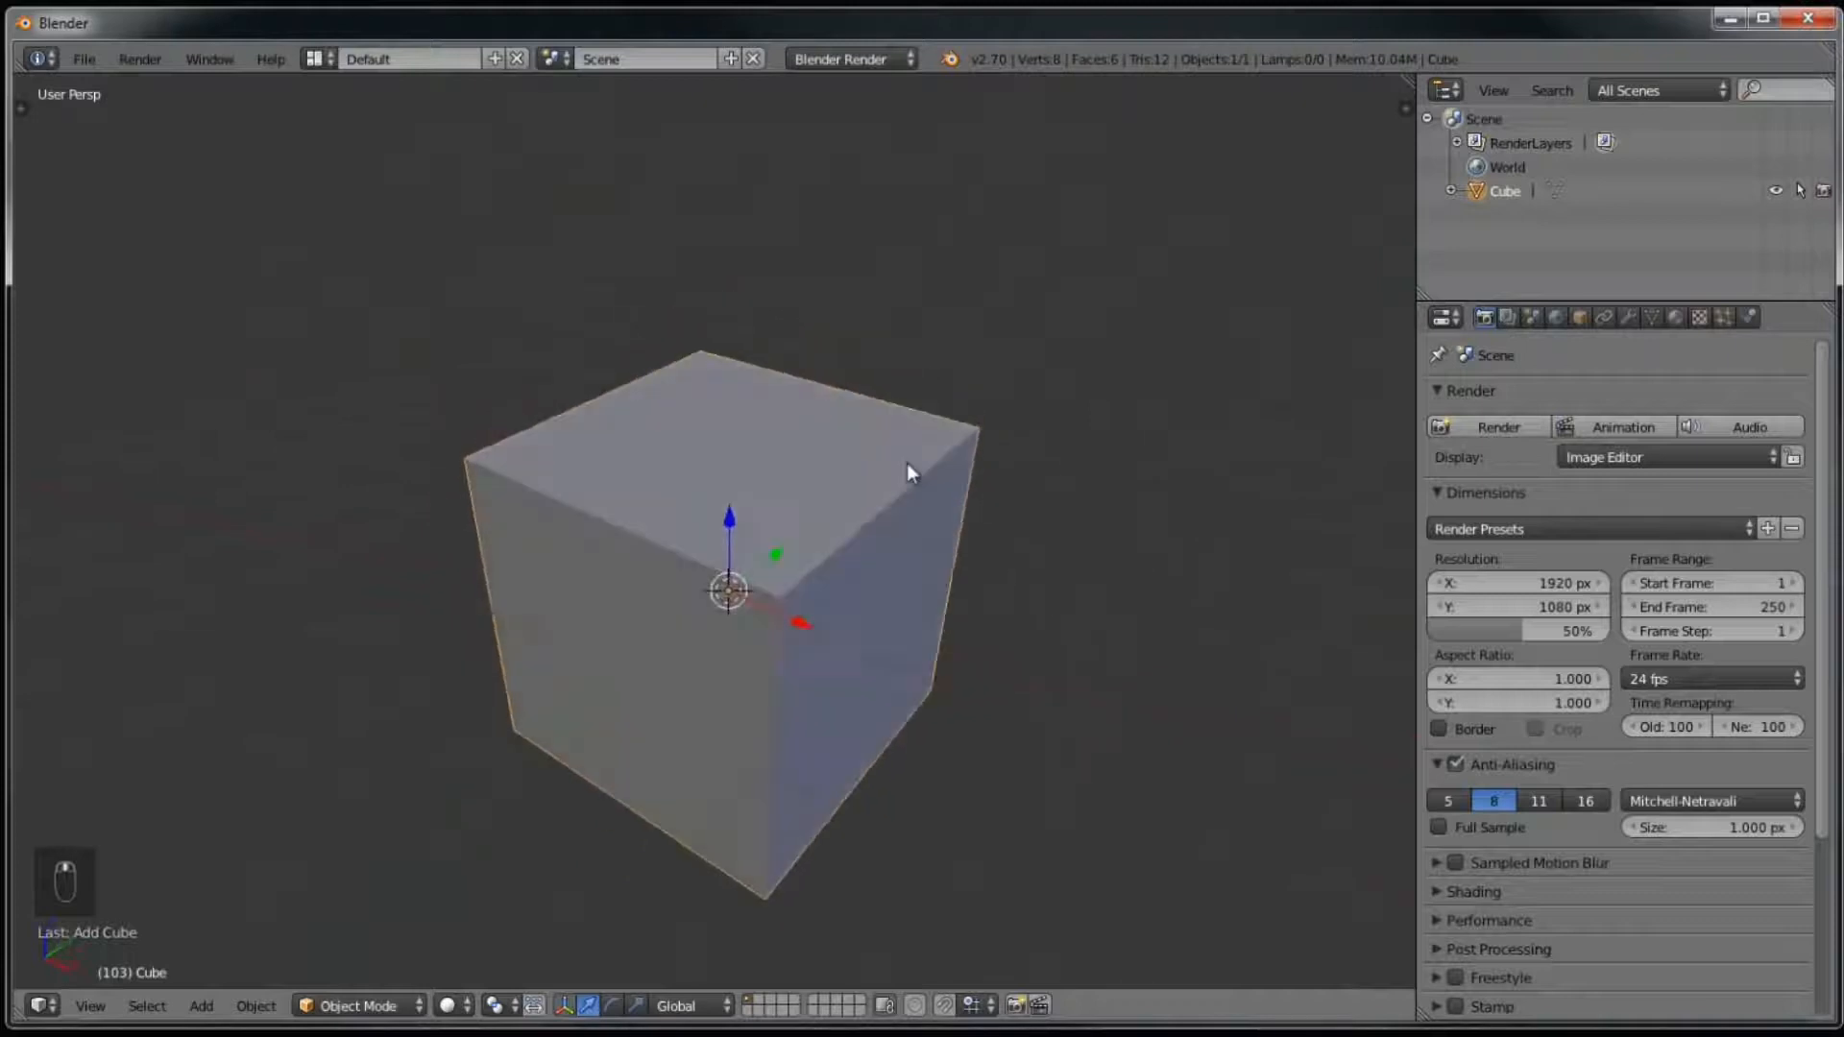
{"action": "middle_click_drag", "start_coordinate": [729, 601], "coordinate": [780, 730]}
{"action": "middle_click_drag", "start_coordinate": [644, 828], "coordinate": [746, 492]}
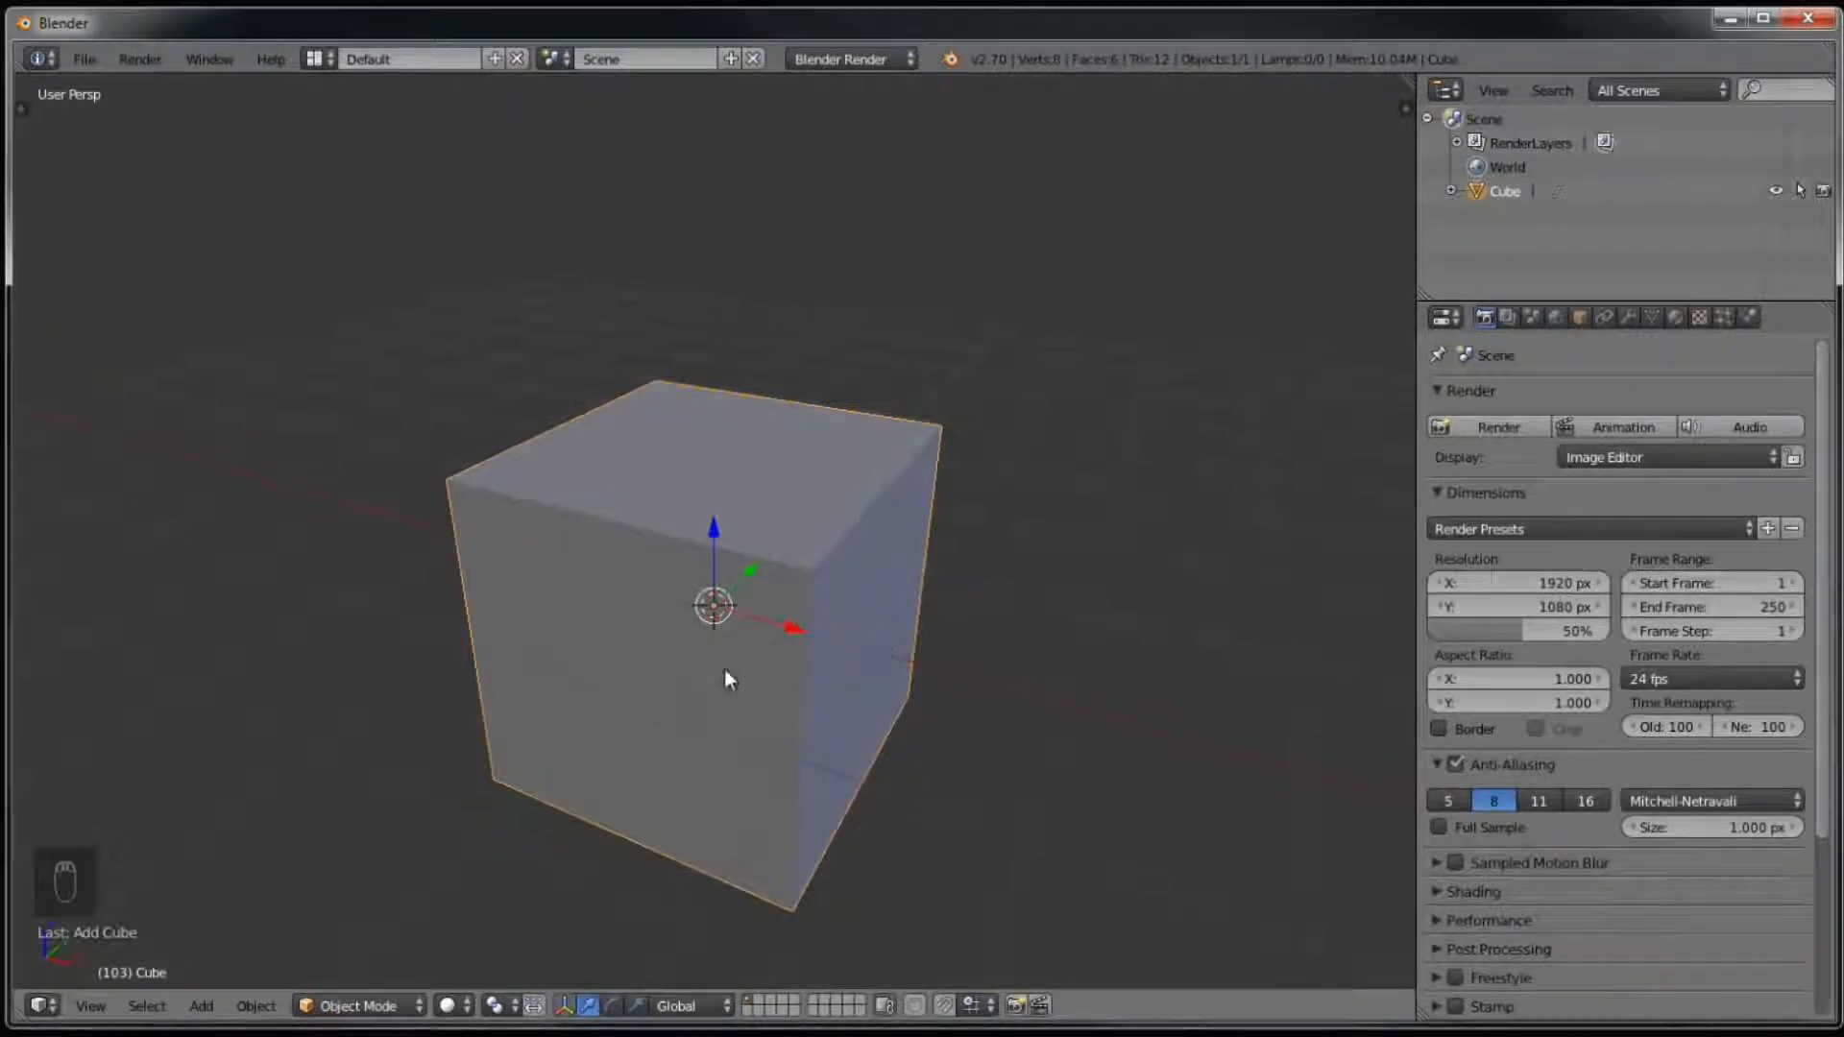
{"action": "key", "text": "ctrl+z"}
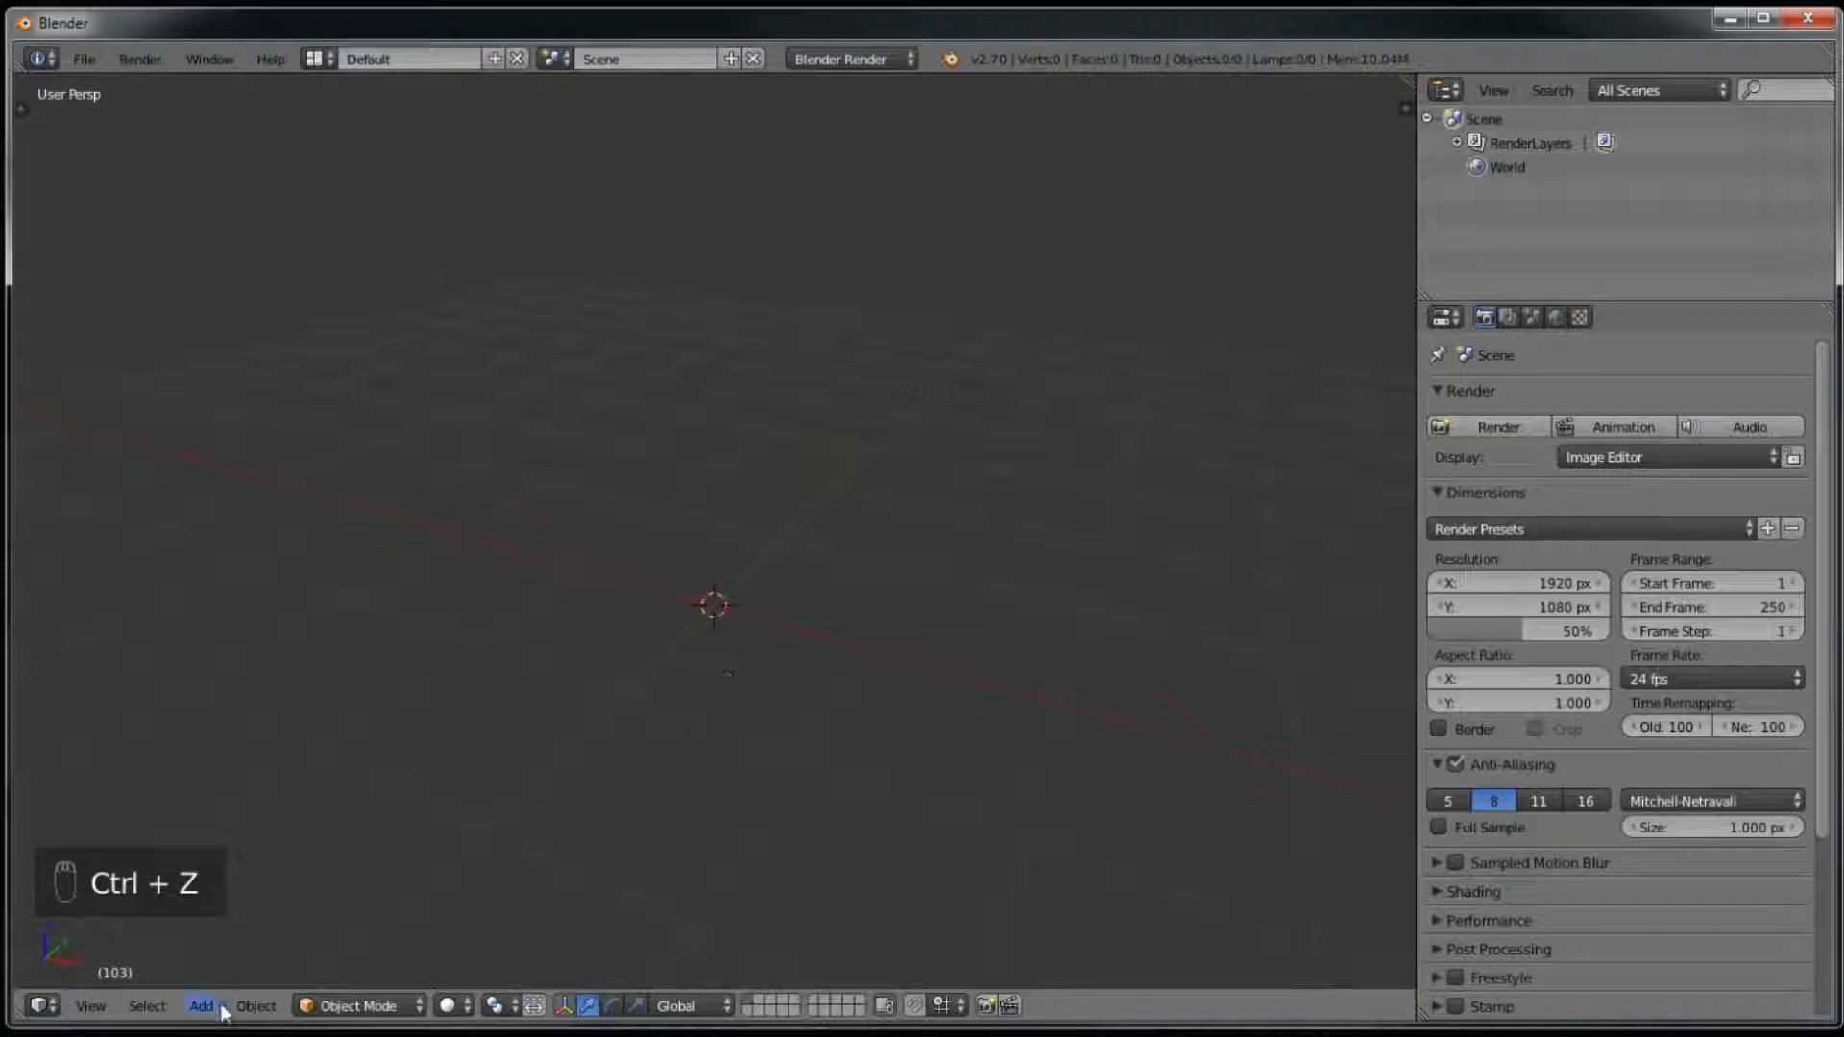
Step: Add a cube mesh at the 3D cursor again and delete it from the scene
{"action": "left_click", "coordinate": [218, 1008]}
{"action": "mouse_move", "coordinate": [277, 970]}
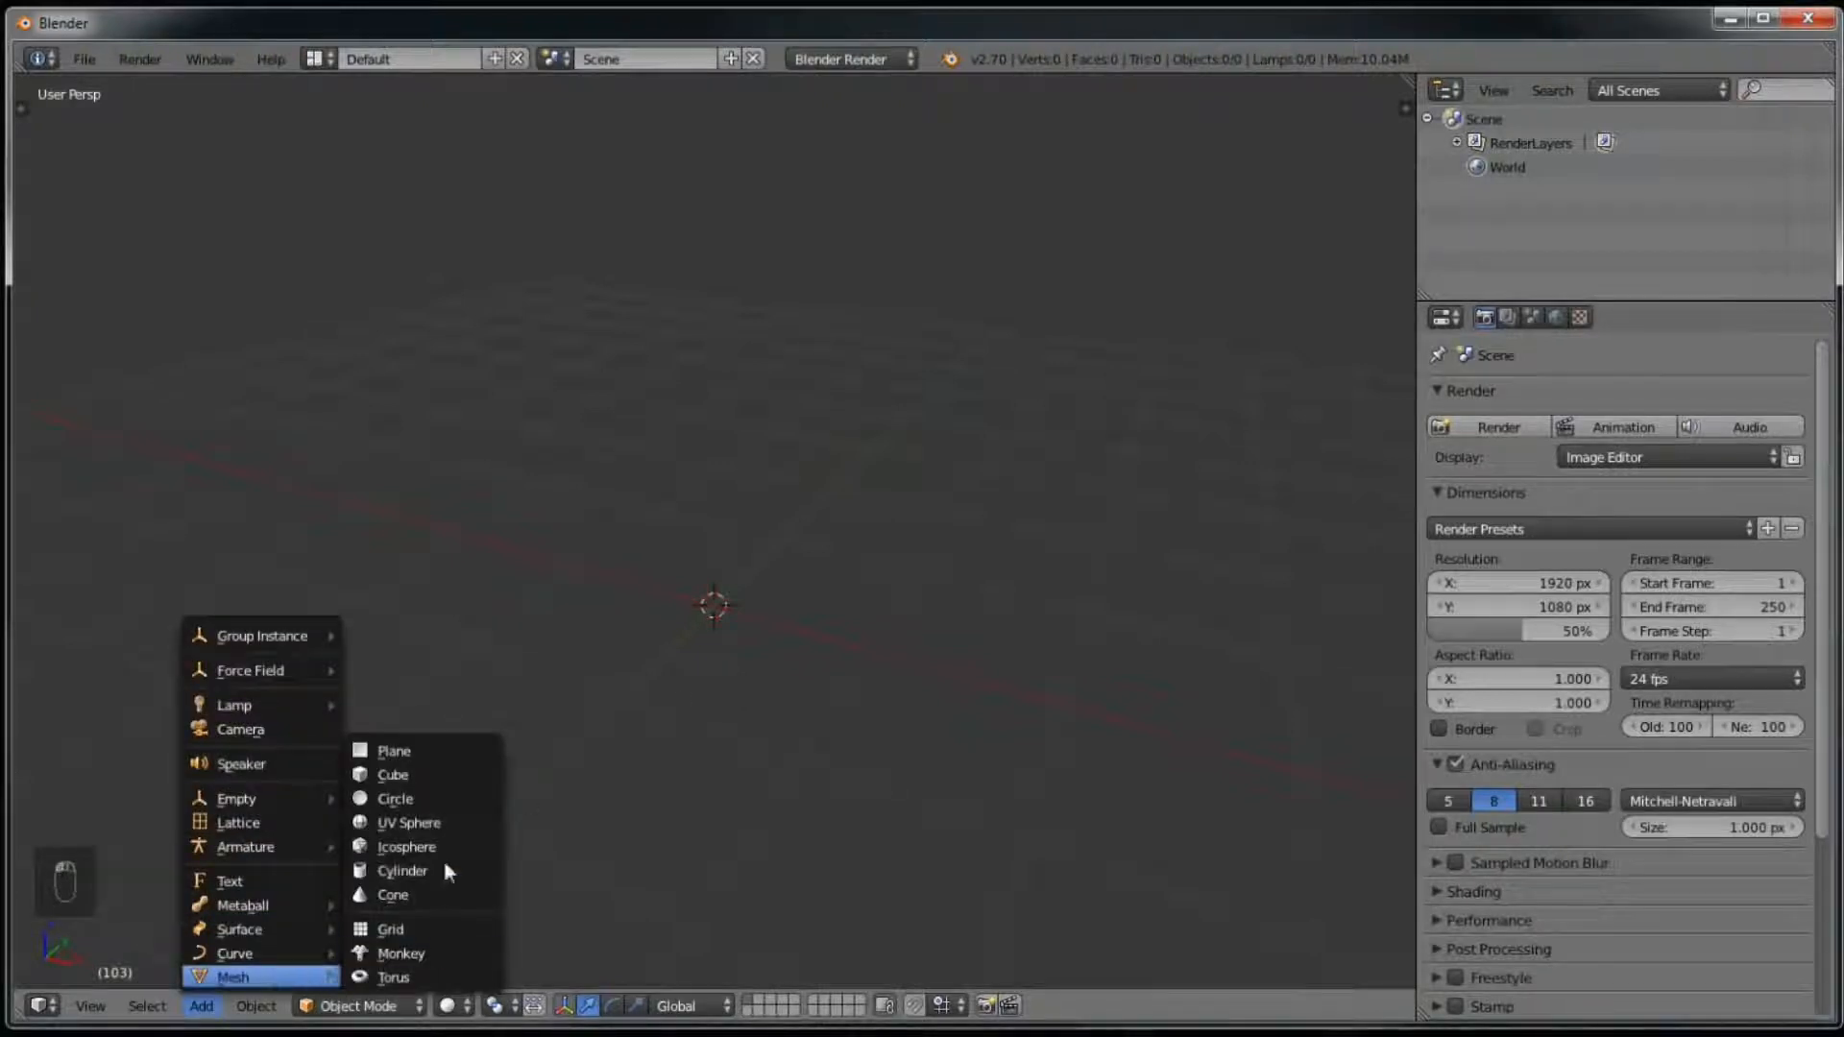
{"action": "left_click", "coordinate": [463, 774]}
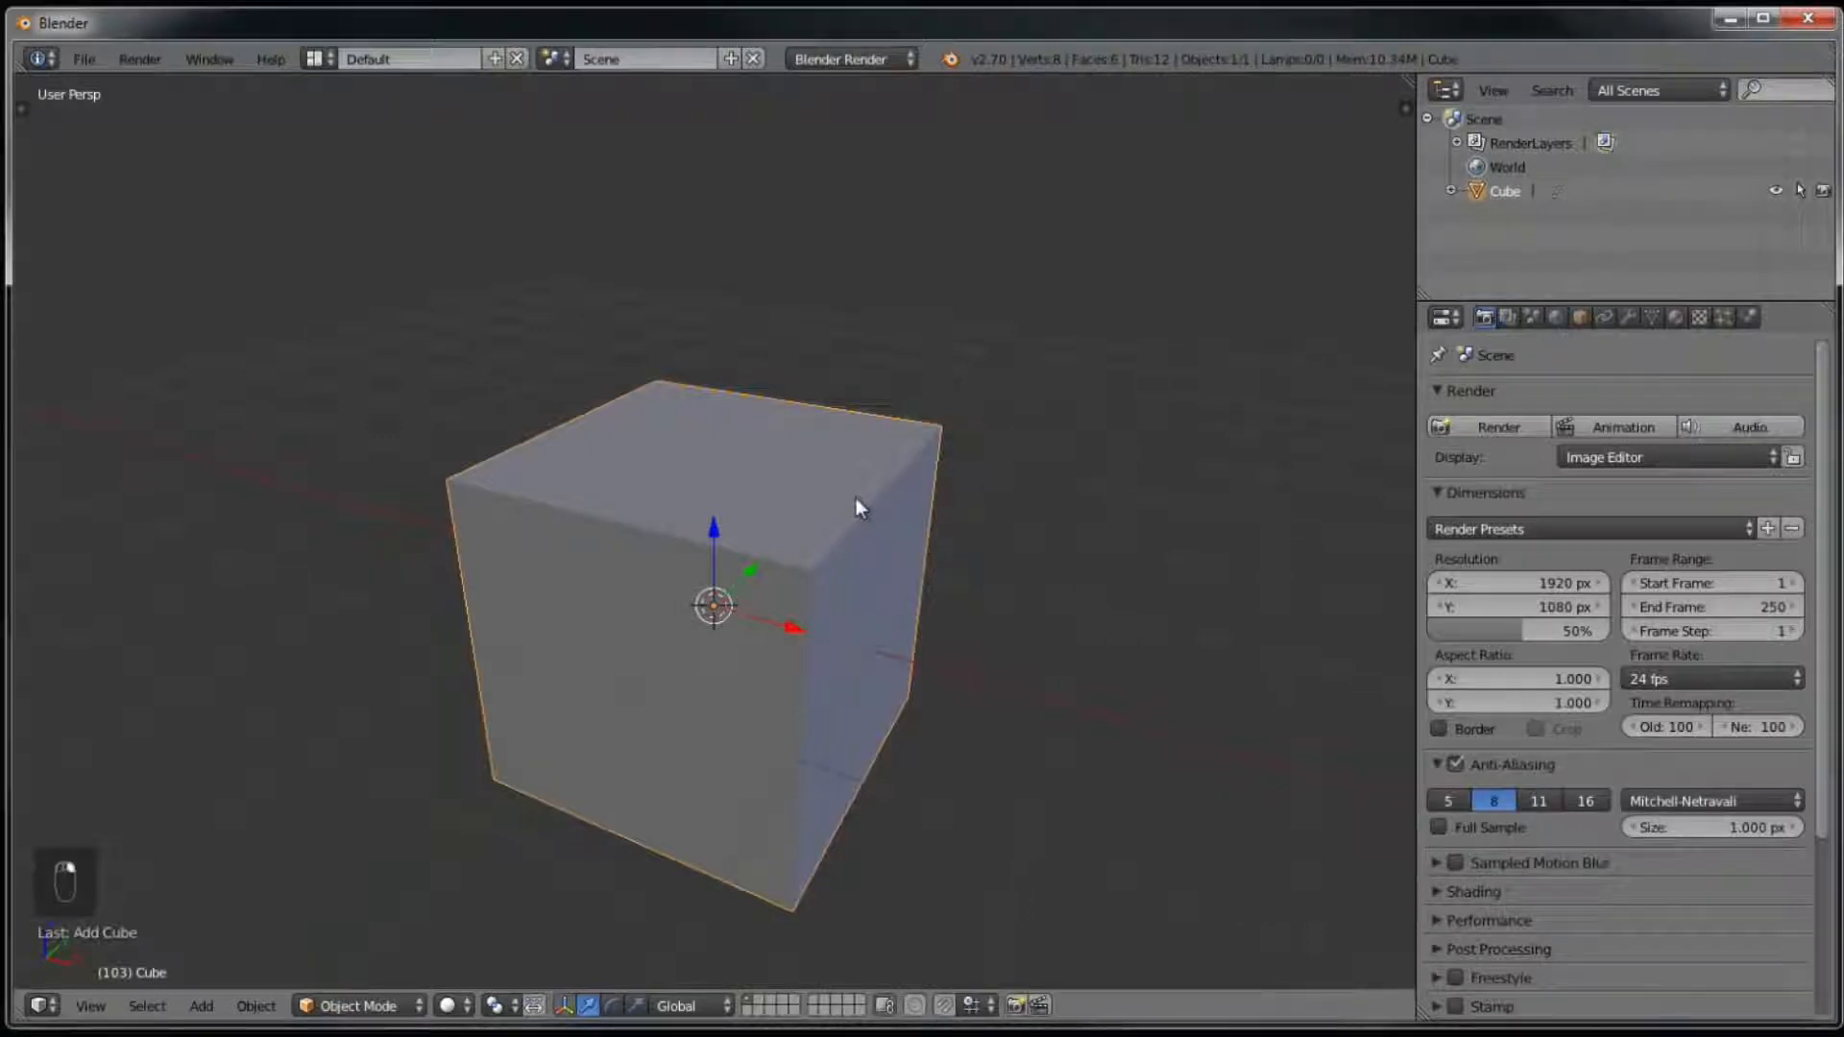
{"action": "key", "text": "Delete"}
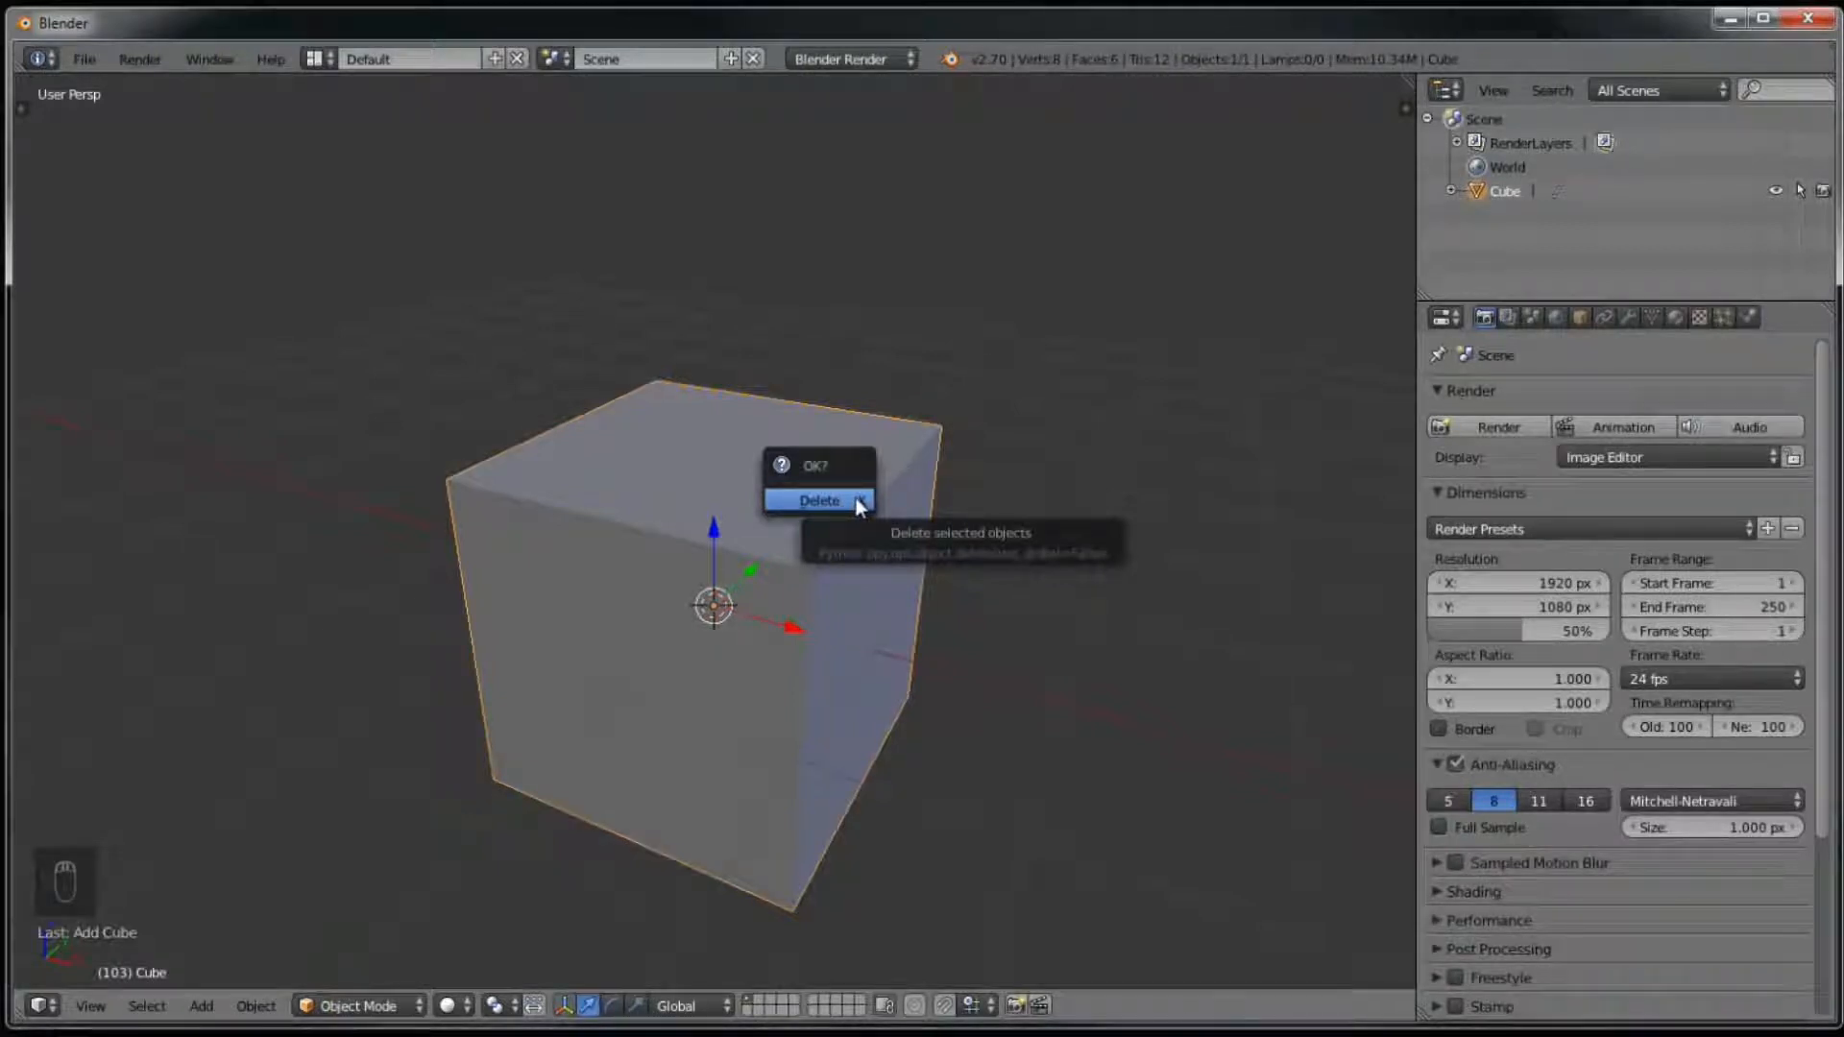
{"action": "left_click", "coordinate": [855, 499]}
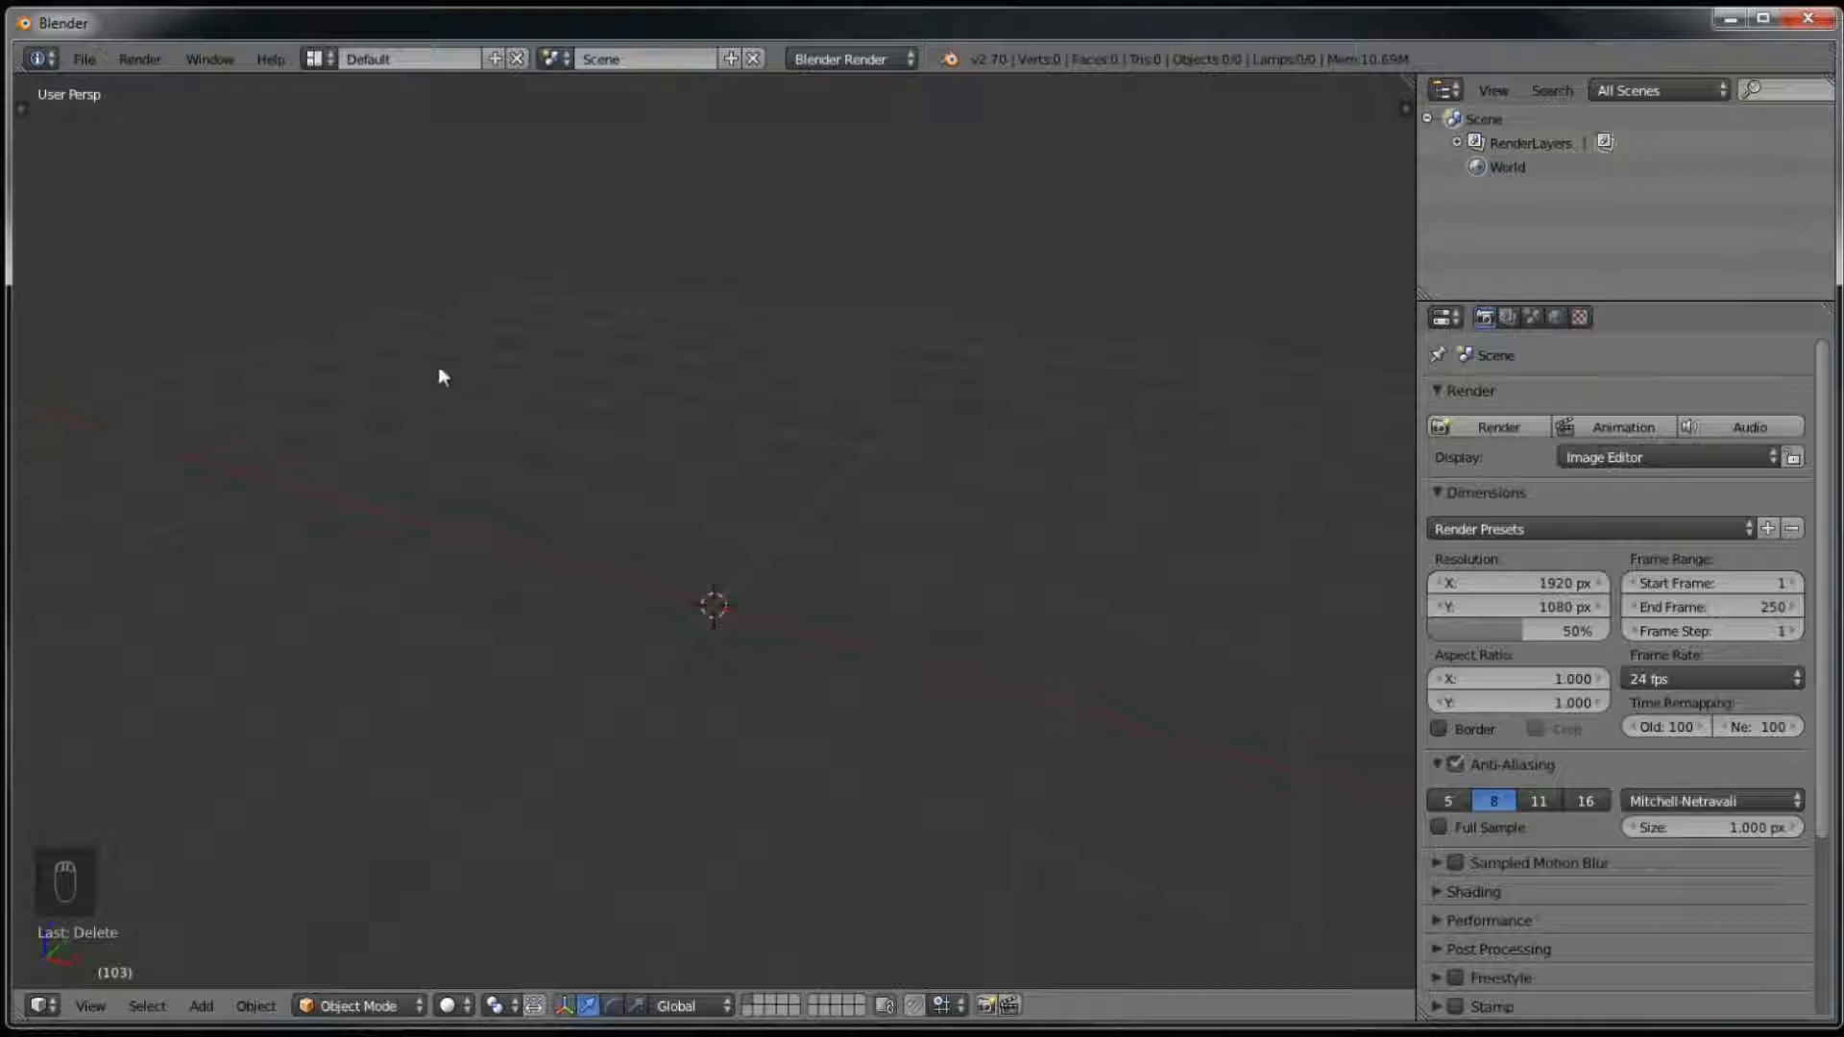
Step: Show the 3D view's tool shelf with the mesh primitives
{"action": "middle_click_drag", "start_coordinate": [694, 334], "coordinate": [88, 891]}
{"action": "left_click", "coordinate": [204, 1003]}
{"action": "mouse_move", "coordinate": [241, 977]}
{"action": "left_click", "coordinate": [21, 107]}
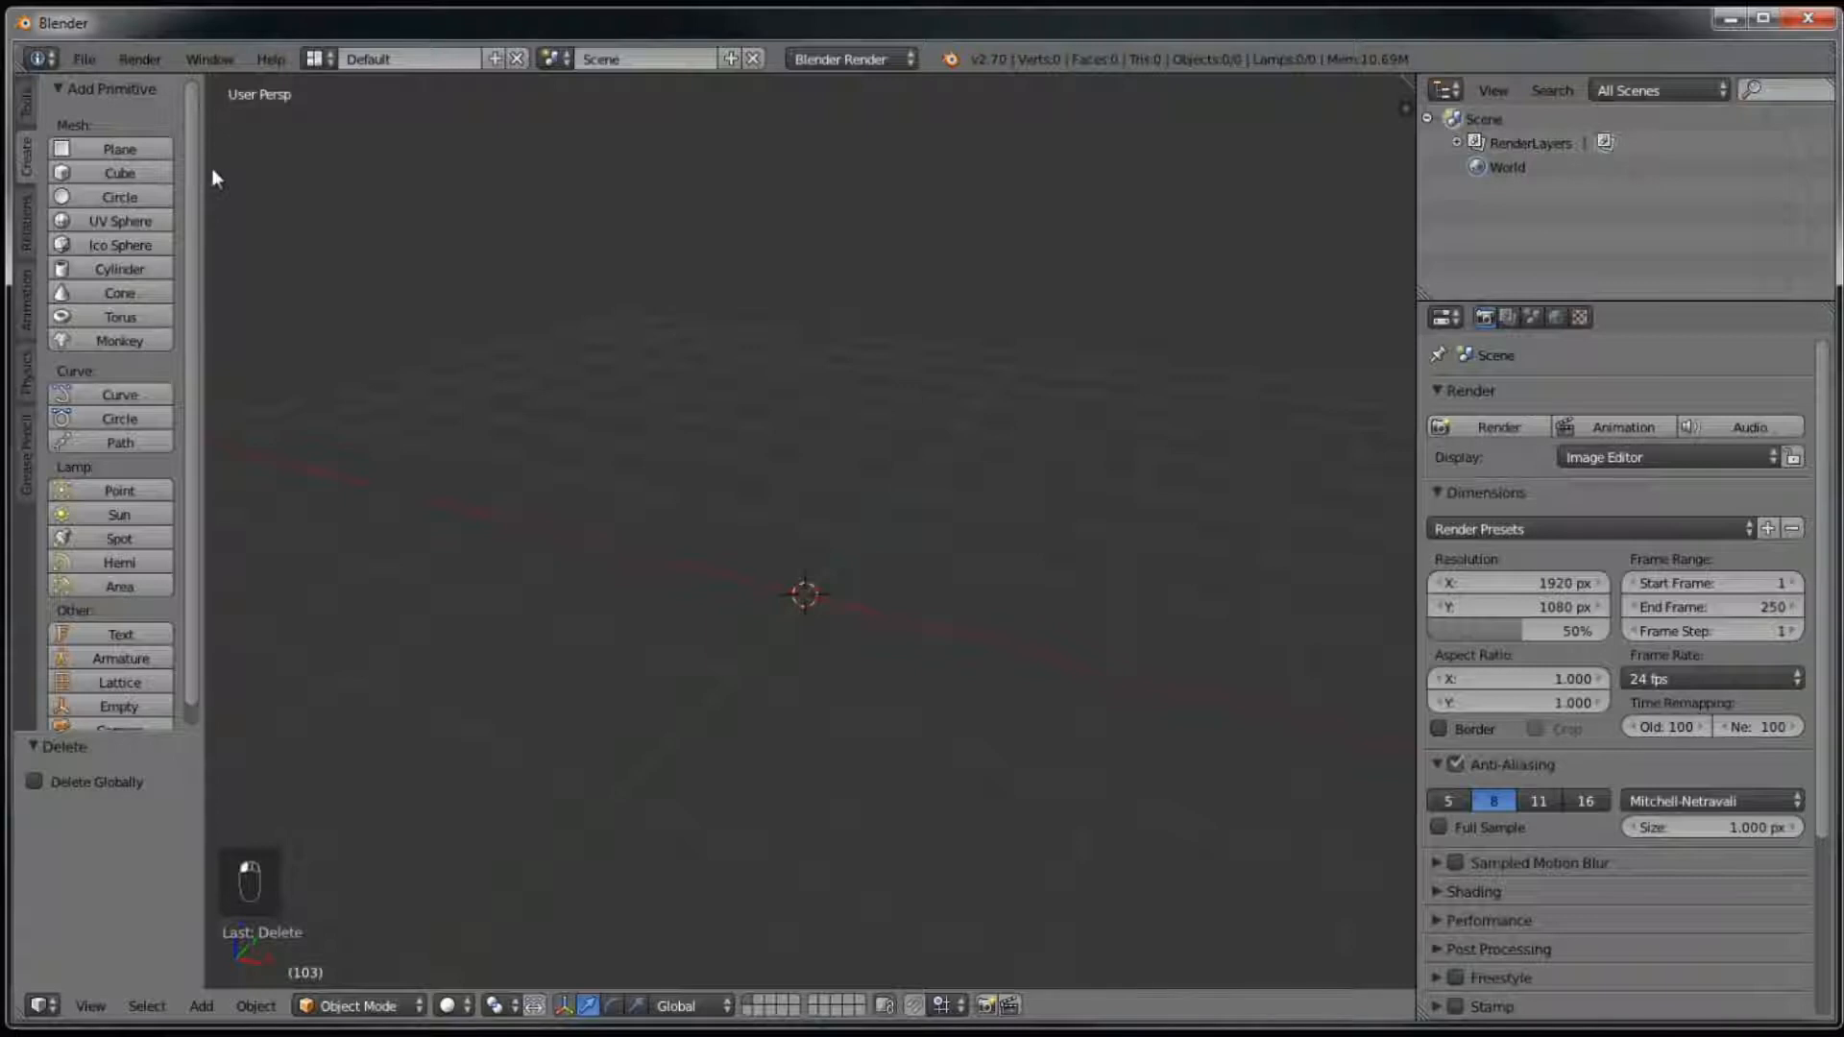
Step: Hide and show the tool shelf several times, ending with it shown
{"action": "key", "text": "t"}
{"action": "key", "text": "t"}
{"action": "key", "text": "t"}
{"action": "key", "text": "t"}
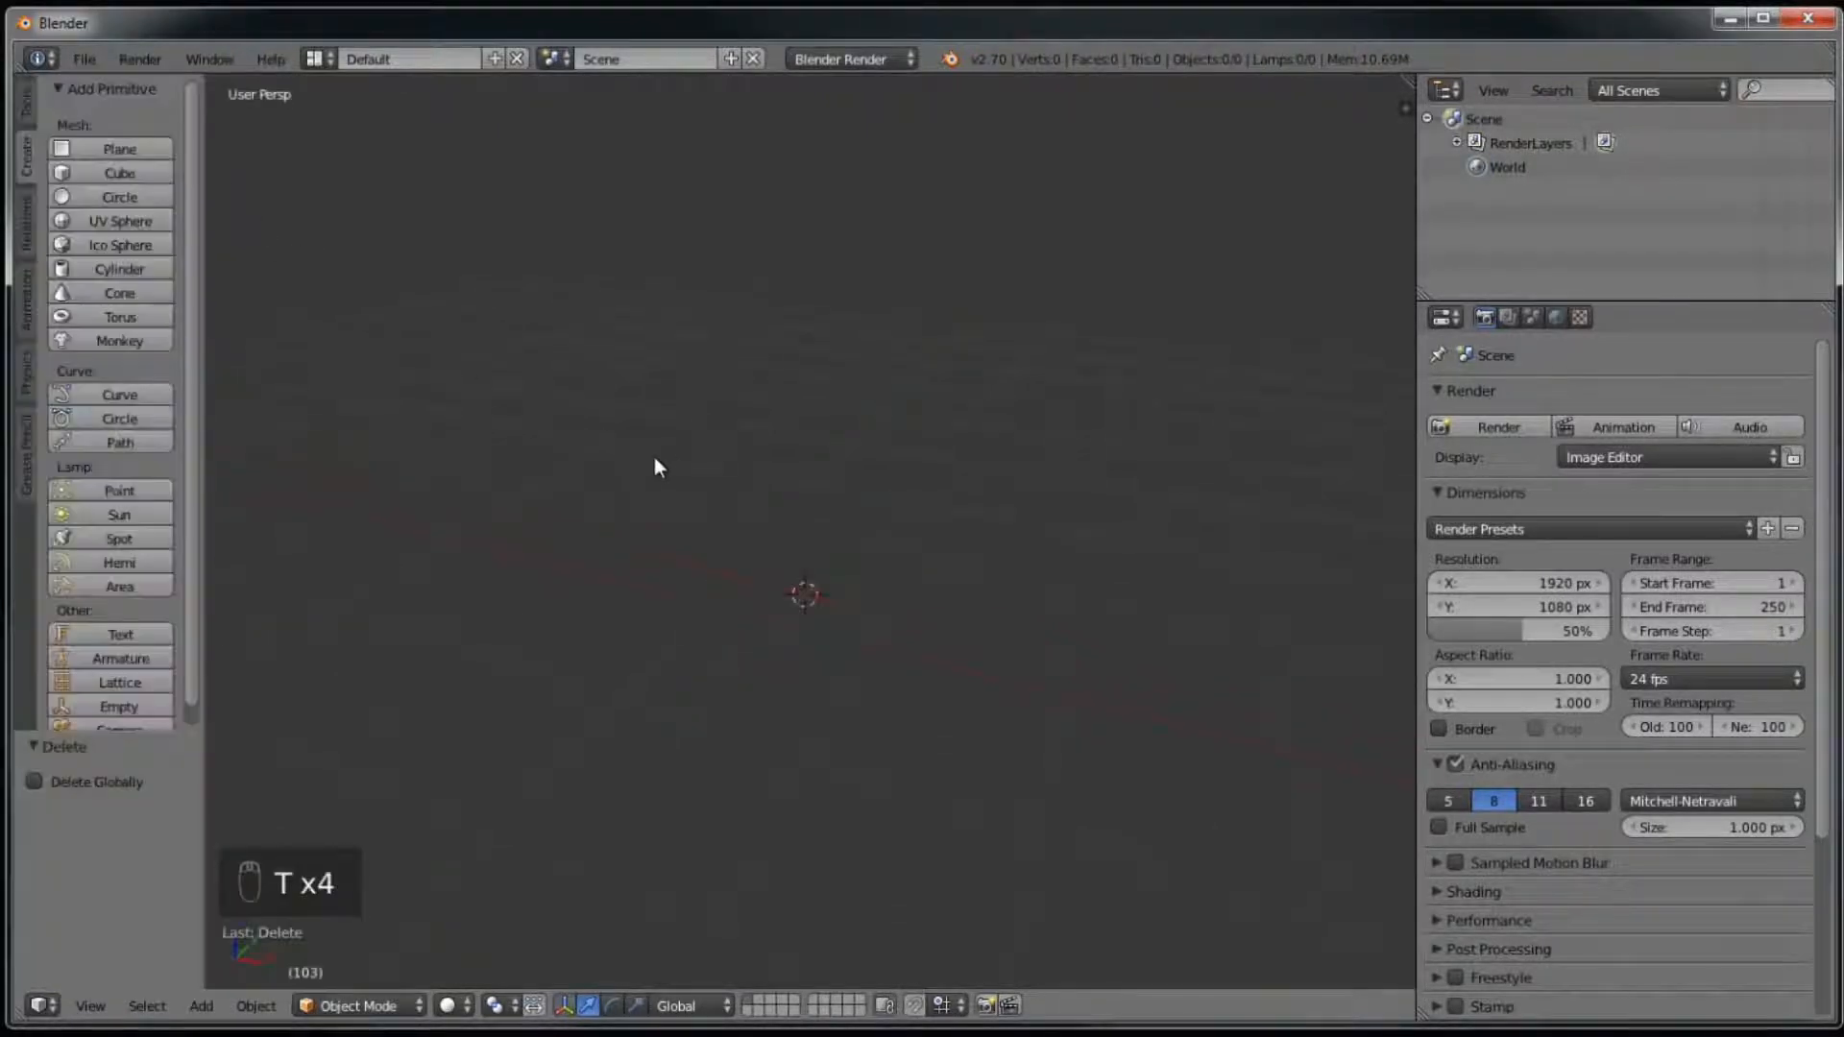
{"action": "key", "text": "t"}
{"action": "key", "text": "t"}
{"action": "key", "text": "t"}
{"action": "key", "text": "t"}
{"action": "key", "text": "t"}
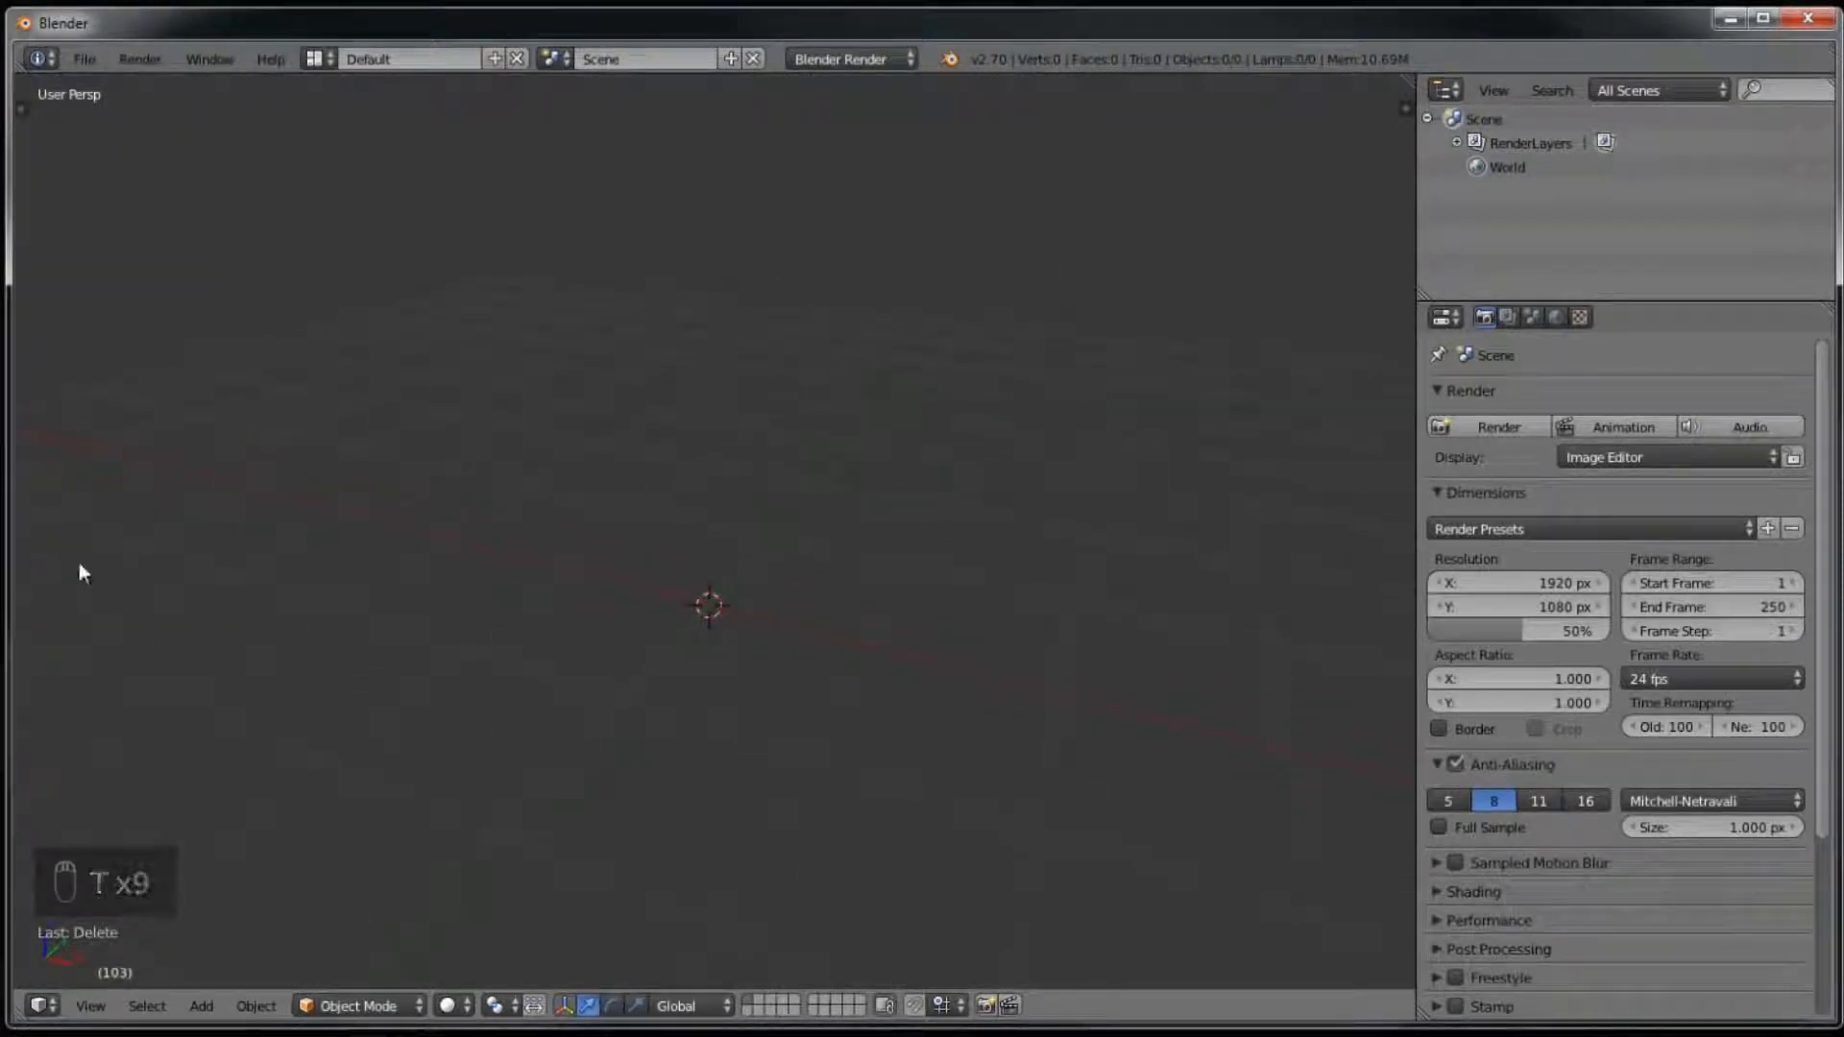
{"action": "key", "text": "t"}
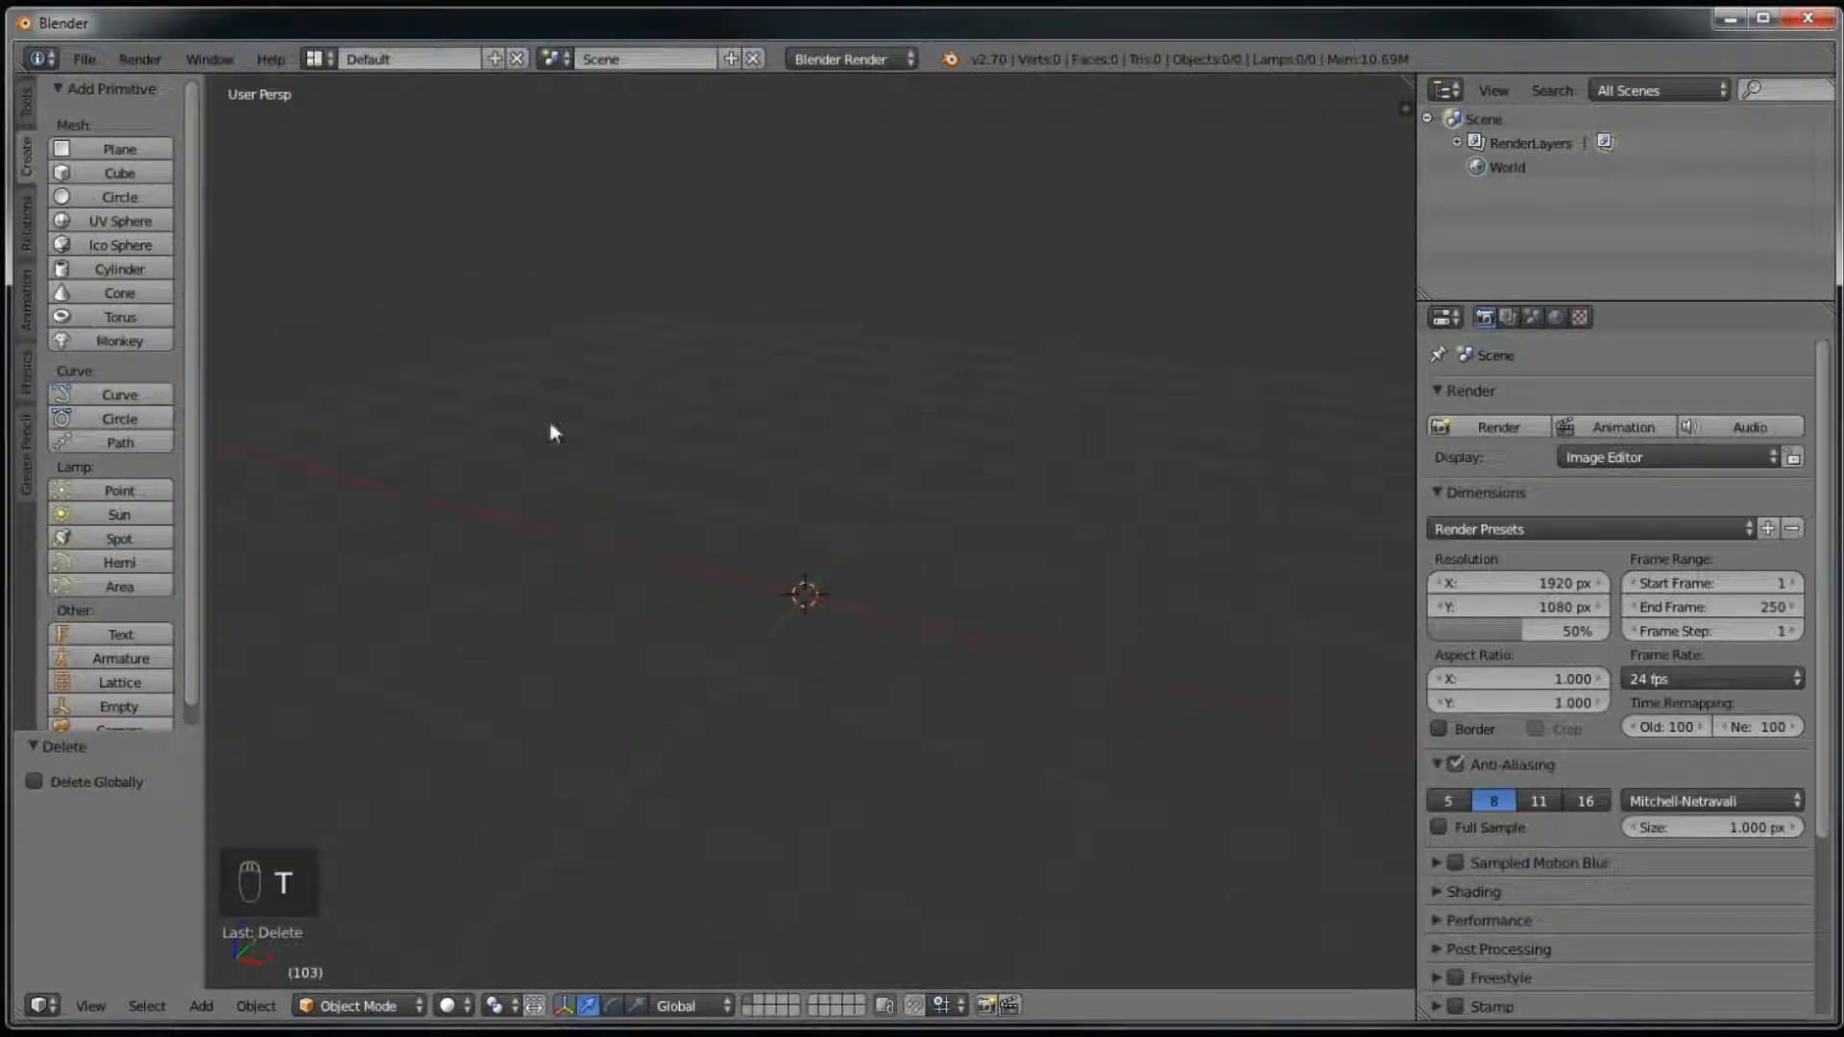
Step: Add a cone mesh from the tool shelf's primitives and undo the addition
{"action": "left_click", "coordinate": [152, 291]}
{"action": "middle_click_drag", "start_coordinate": [909, 678], "coordinate": [855, 649]}
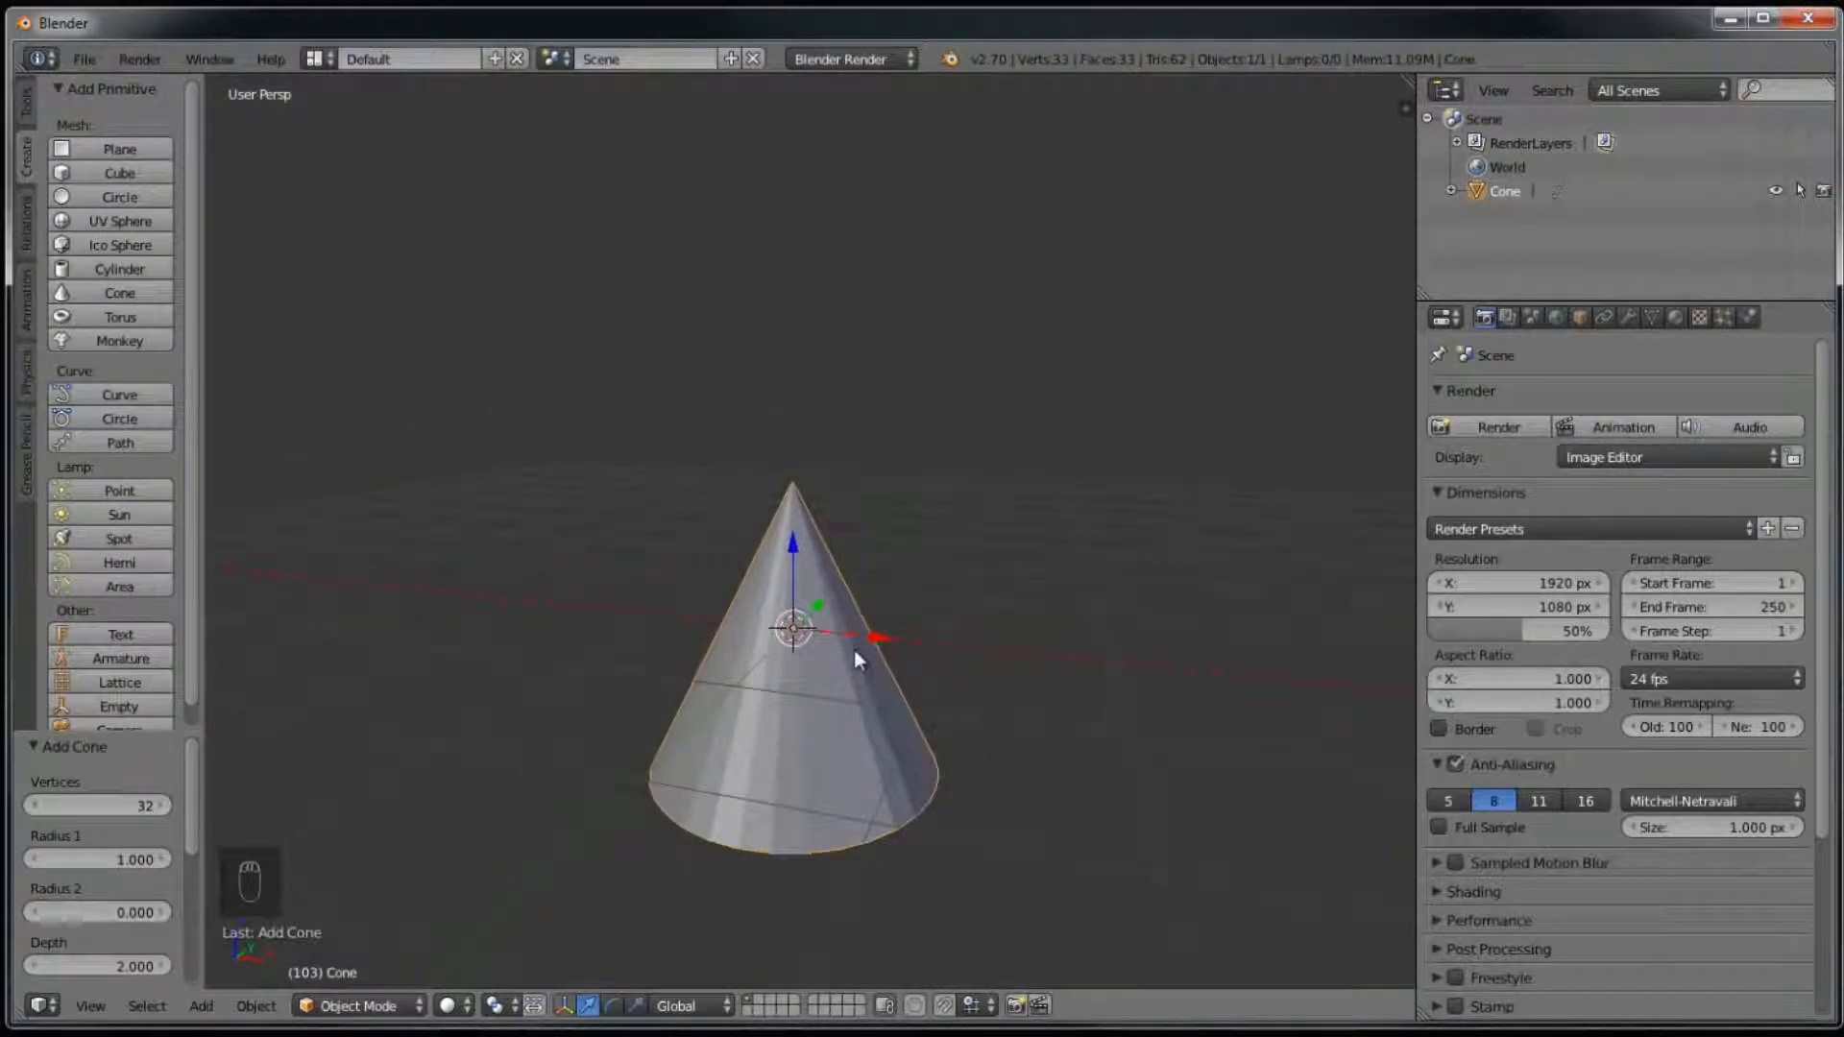
{"action": "key", "text": "ctrl+z"}
Step: Add a monkey mesh twice, undoing the addition each time
{"action": "left_click", "coordinate": [137, 342]}
{"action": "middle_click_drag", "start_coordinate": [994, 625], "coordinate": [955, 582]}
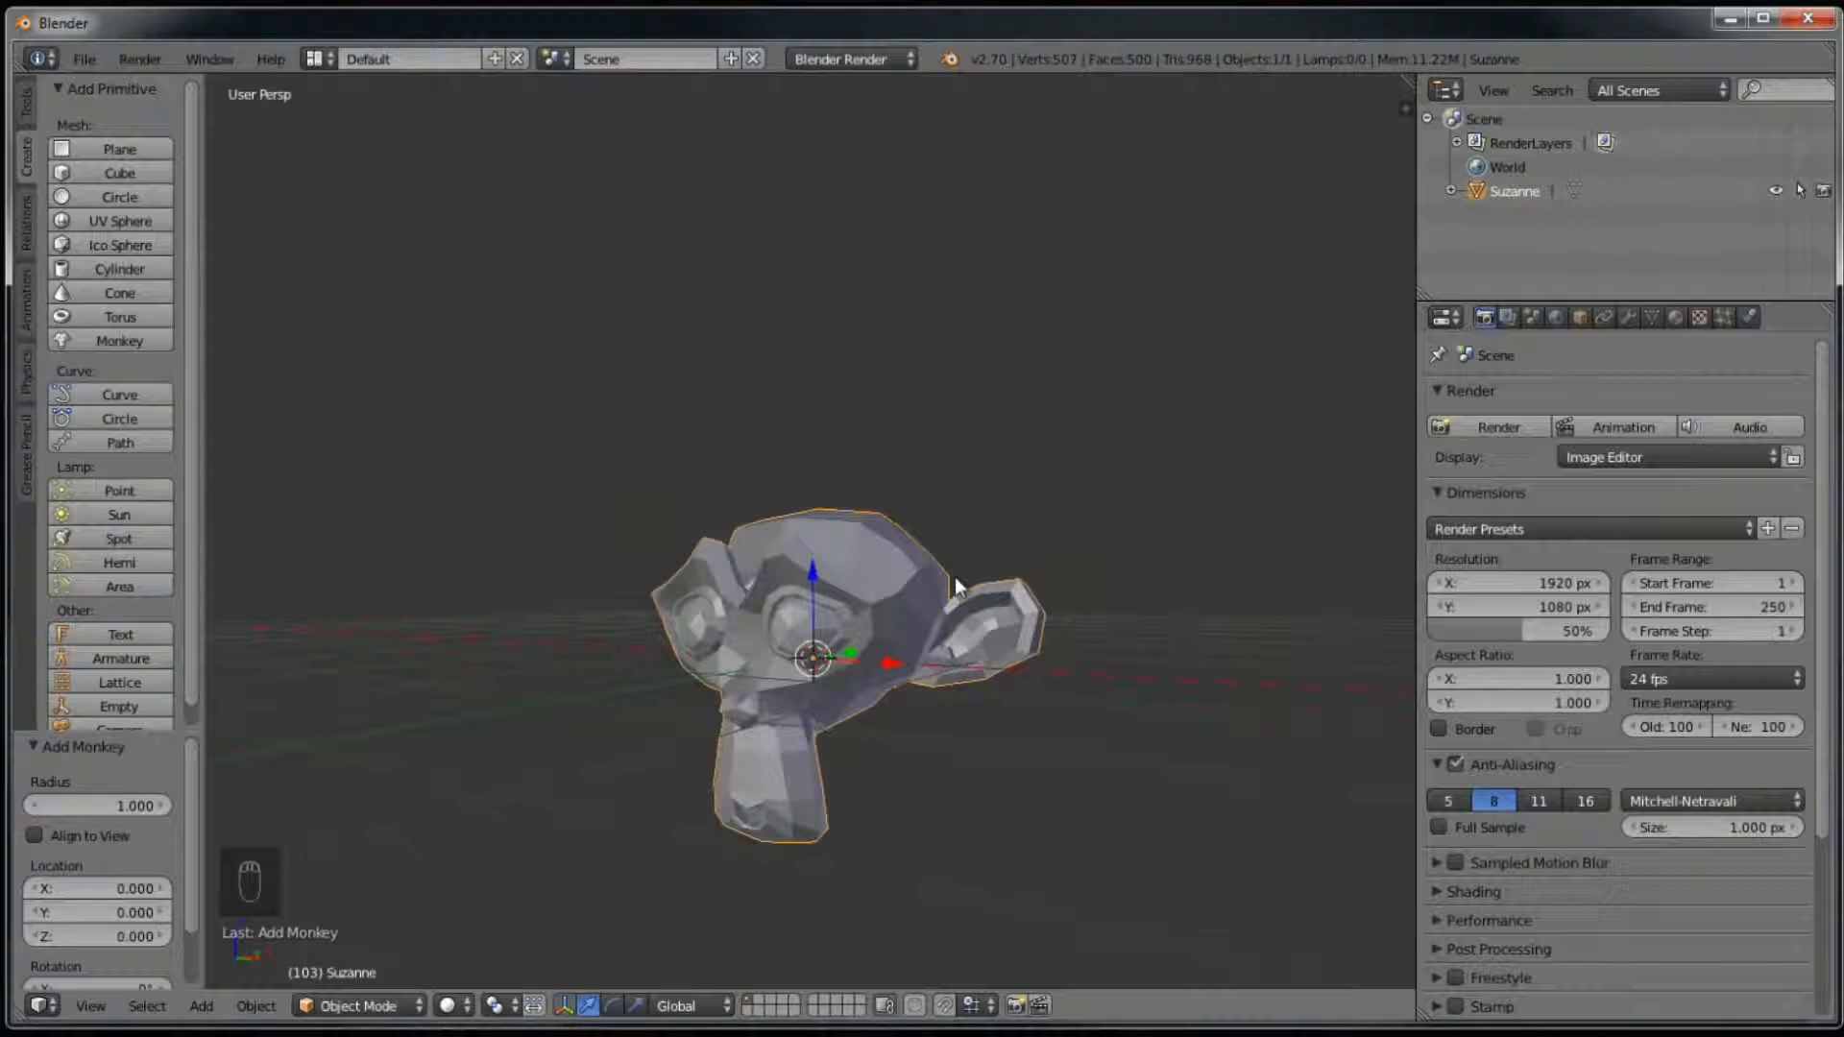
{"action": "key", "text": "ctrl+z"}
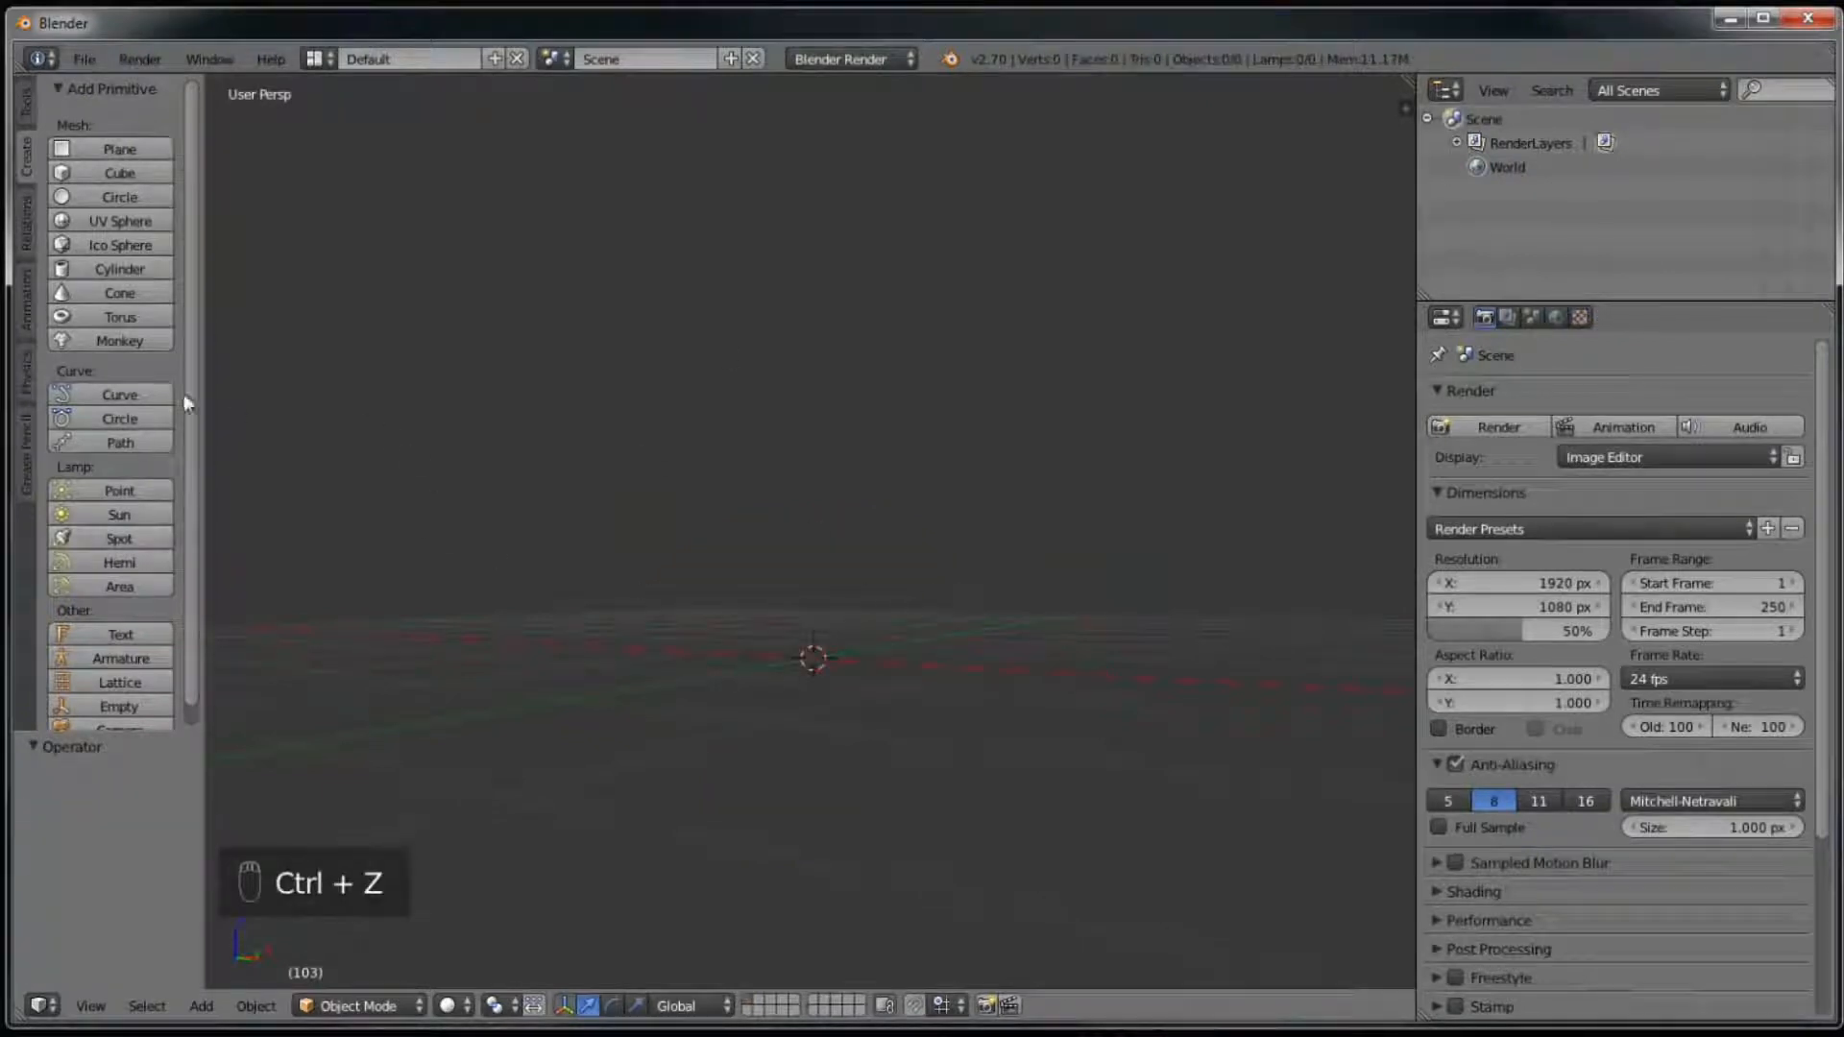
{"action": "left_click", "coordinate": [101, 342]}
{"action": "middle_click_drag", "start_coordinate": [785, 567], "coordinate": [851, 691]}
{"action": "scroll", "coordinate": [920, 620], "scroll_direction": "up", "scroll_amount": 2}
{"action": "scroll", "coordinate": [877, 700], "scroll_direction": "down", "scroll_amount": 2}
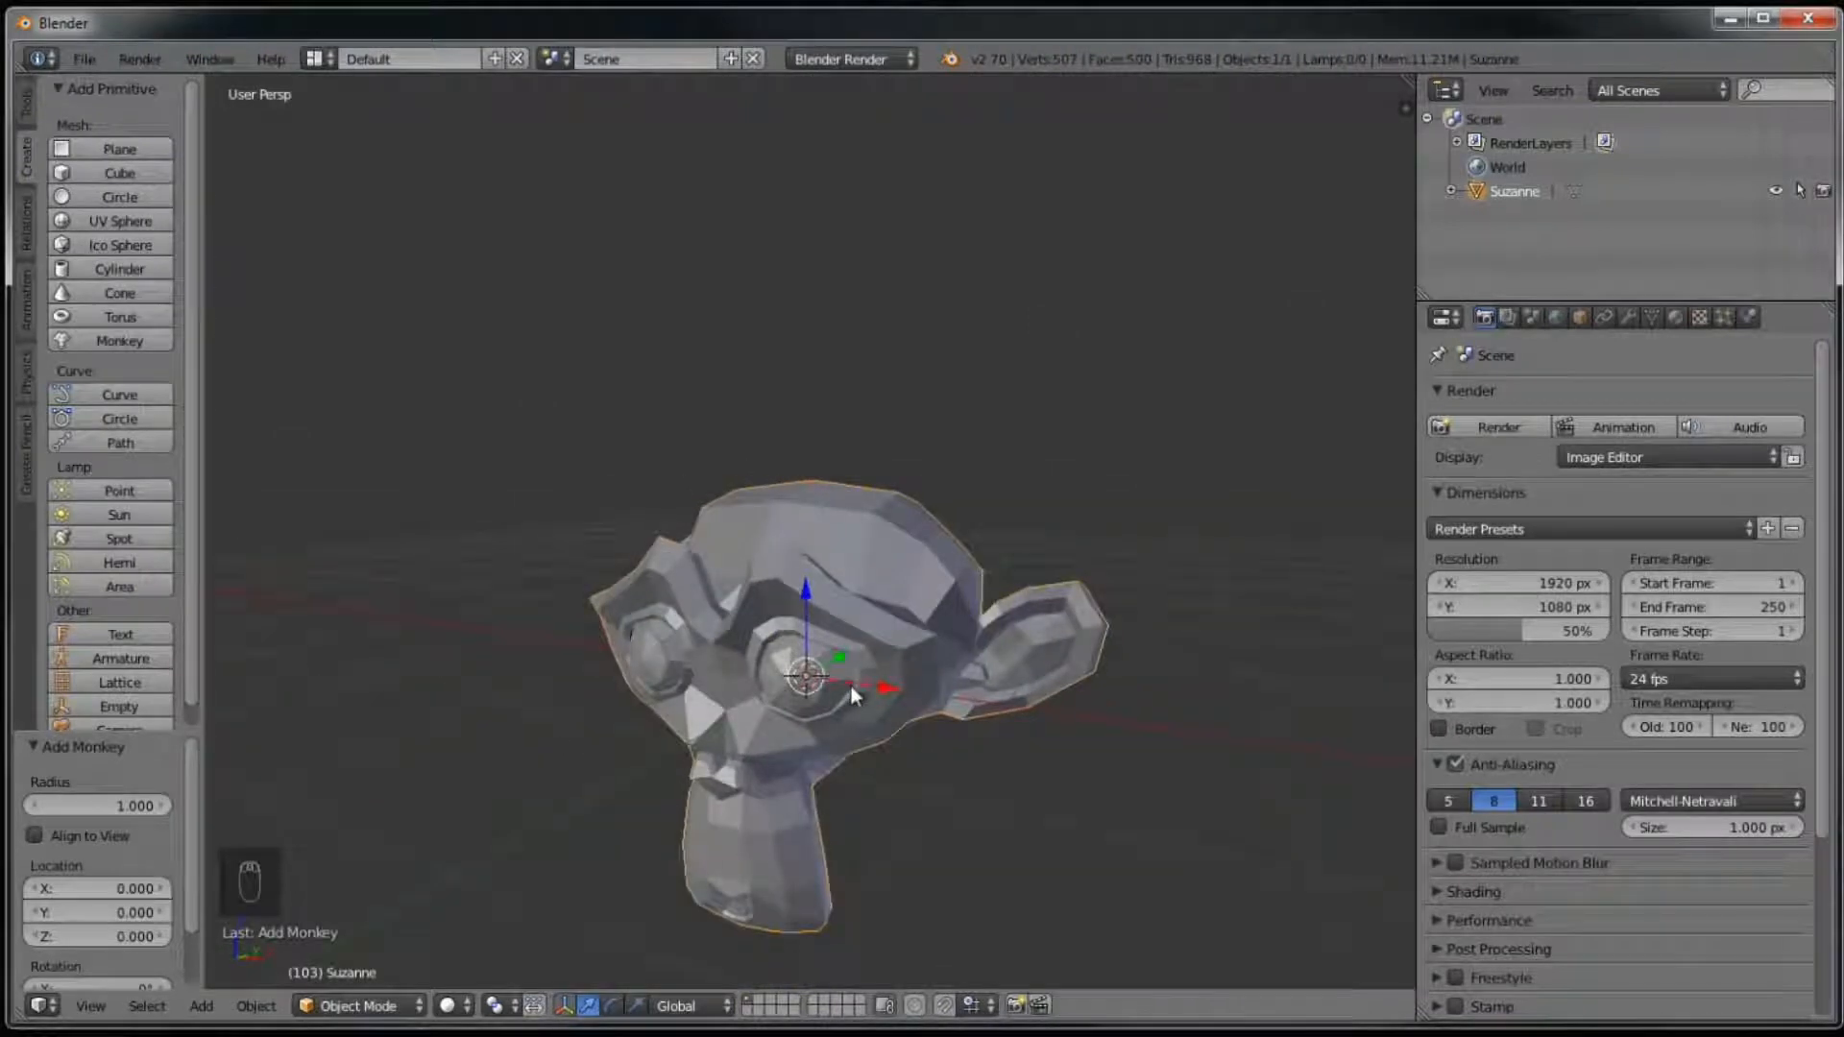
{"action": "key", "text": "ctrl+z"}
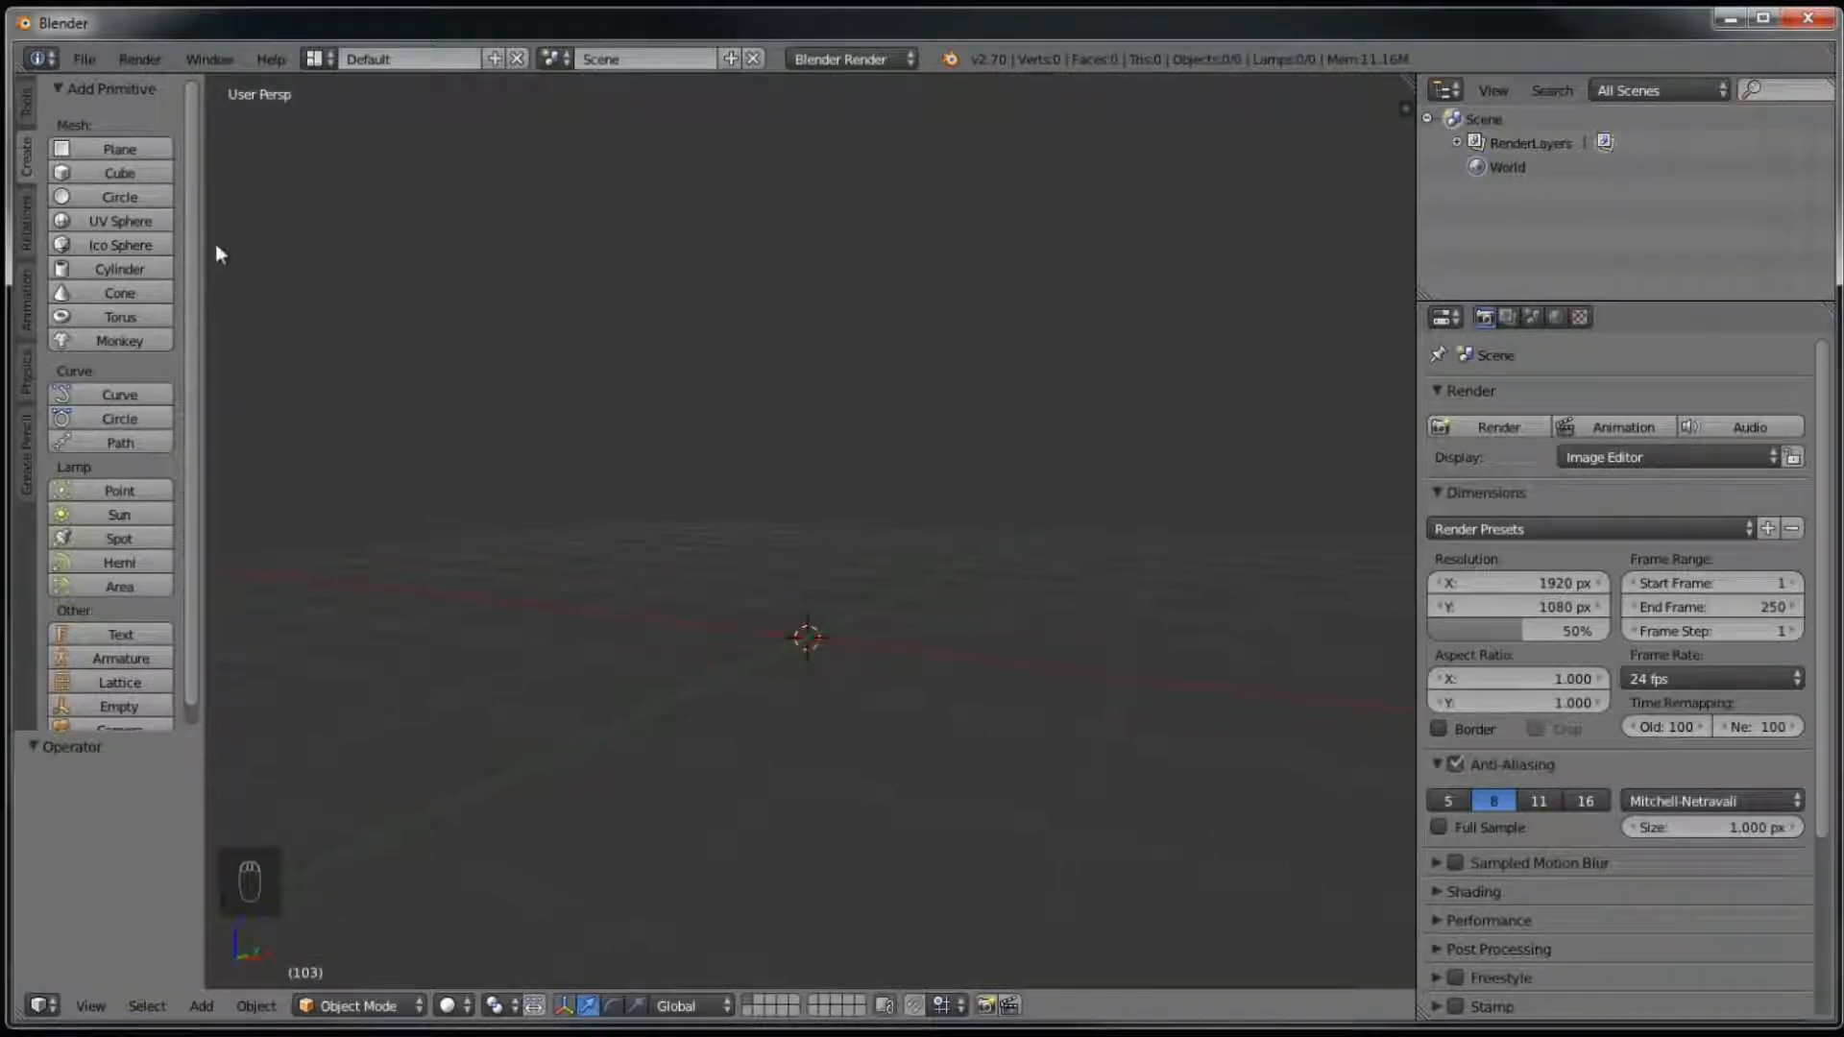
Step: Add a UV sphere and a torus mesh at the 3D cursor
{"action": "left_click", "coordinate": [117, 221]}
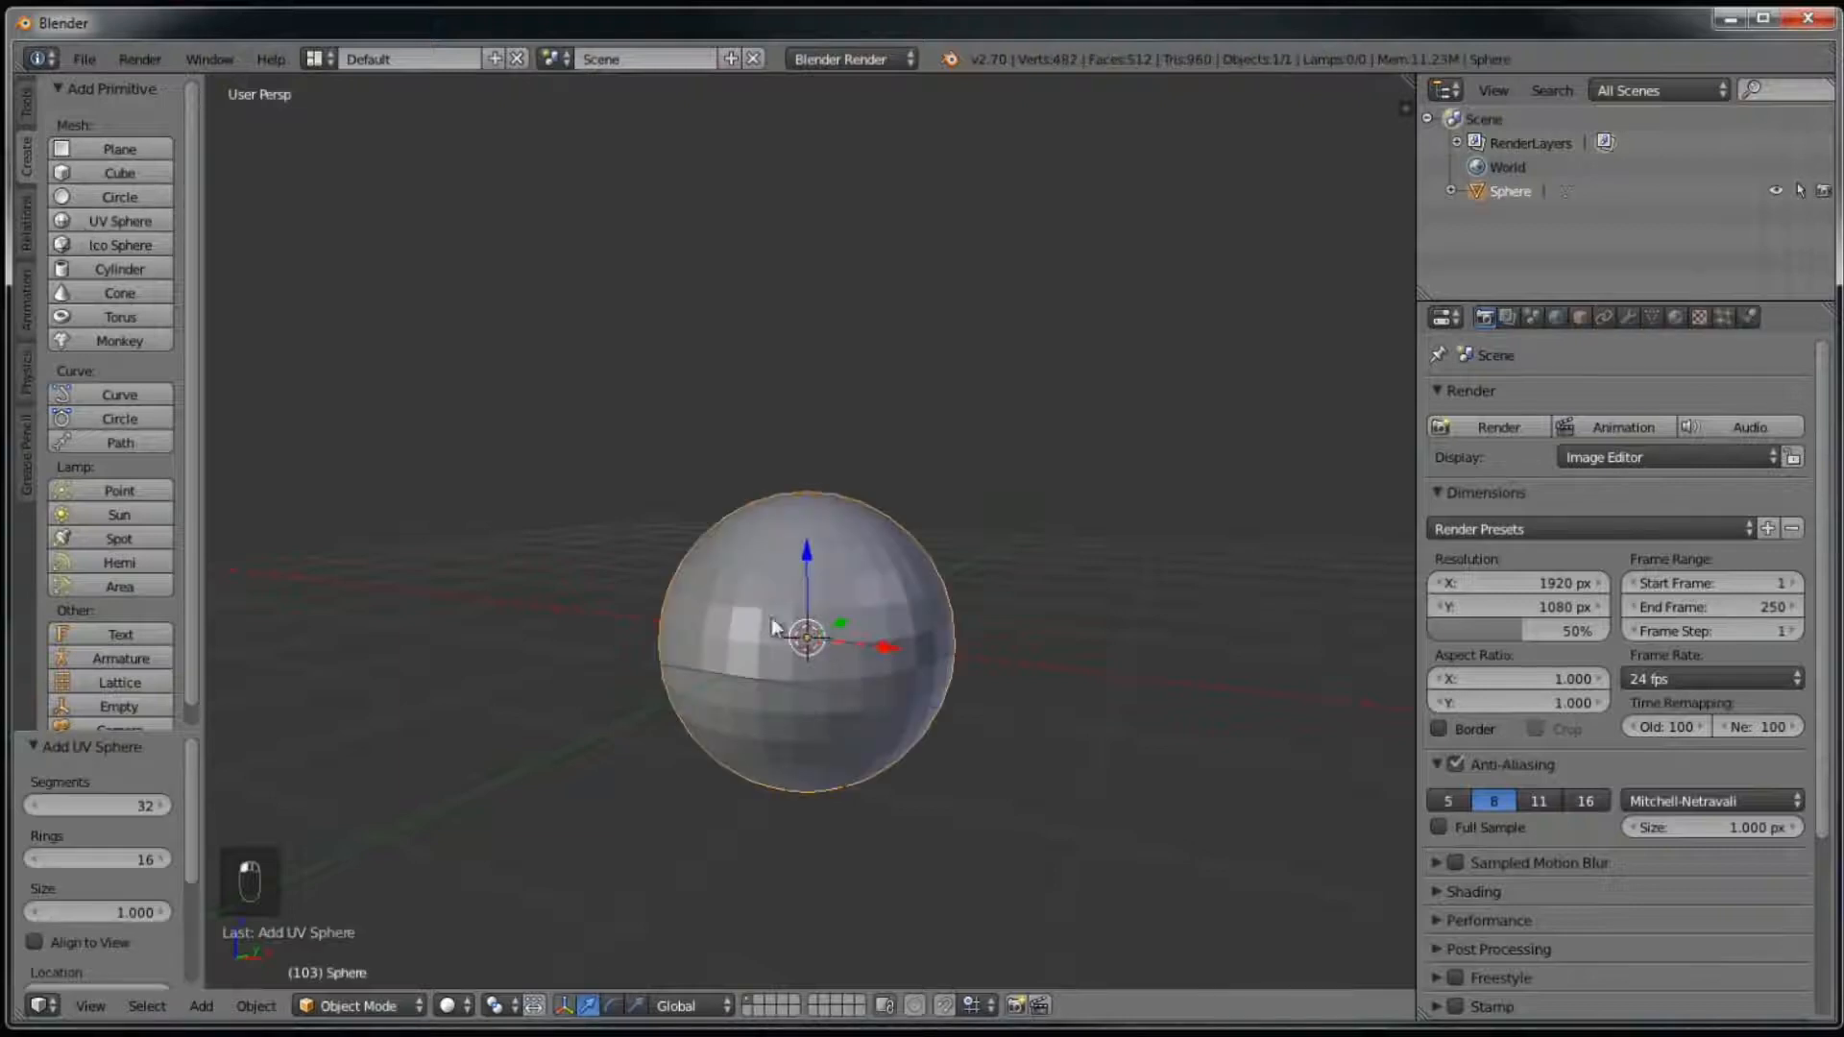
{"action": "left_click", "coordinate": [85, 320]}
Step: Delete the UV sphere and the torus one after the other
{"action": "right_click", "coordinate": [869, 603]}
{"action": "key", "text": "Delete"}
{"action": "left_click", "coordinate": [866, 591]}
{"action": "middle_click_drag", "start_coordinate": [866, 592], "coordinate": [934, 661]}
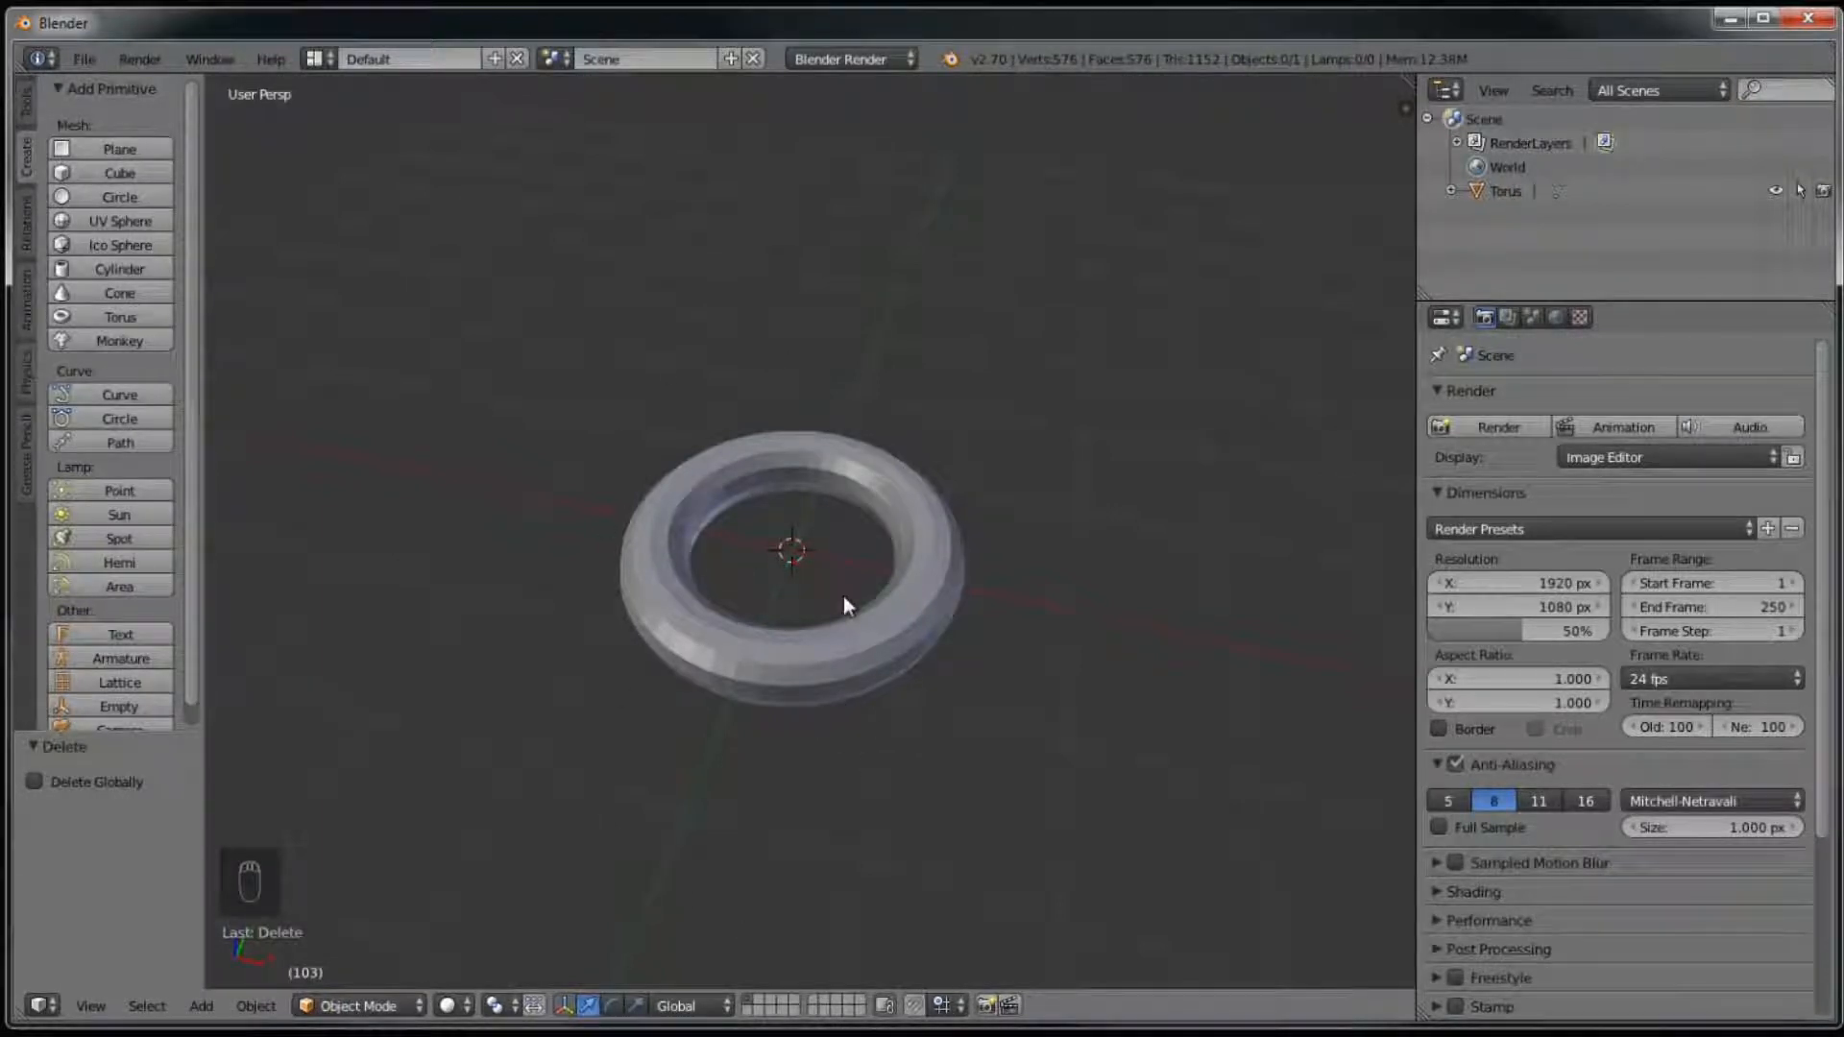
{"action": "right_click", "coordinate": [872, 650]}
{"action": "key", "text": "Delete"}
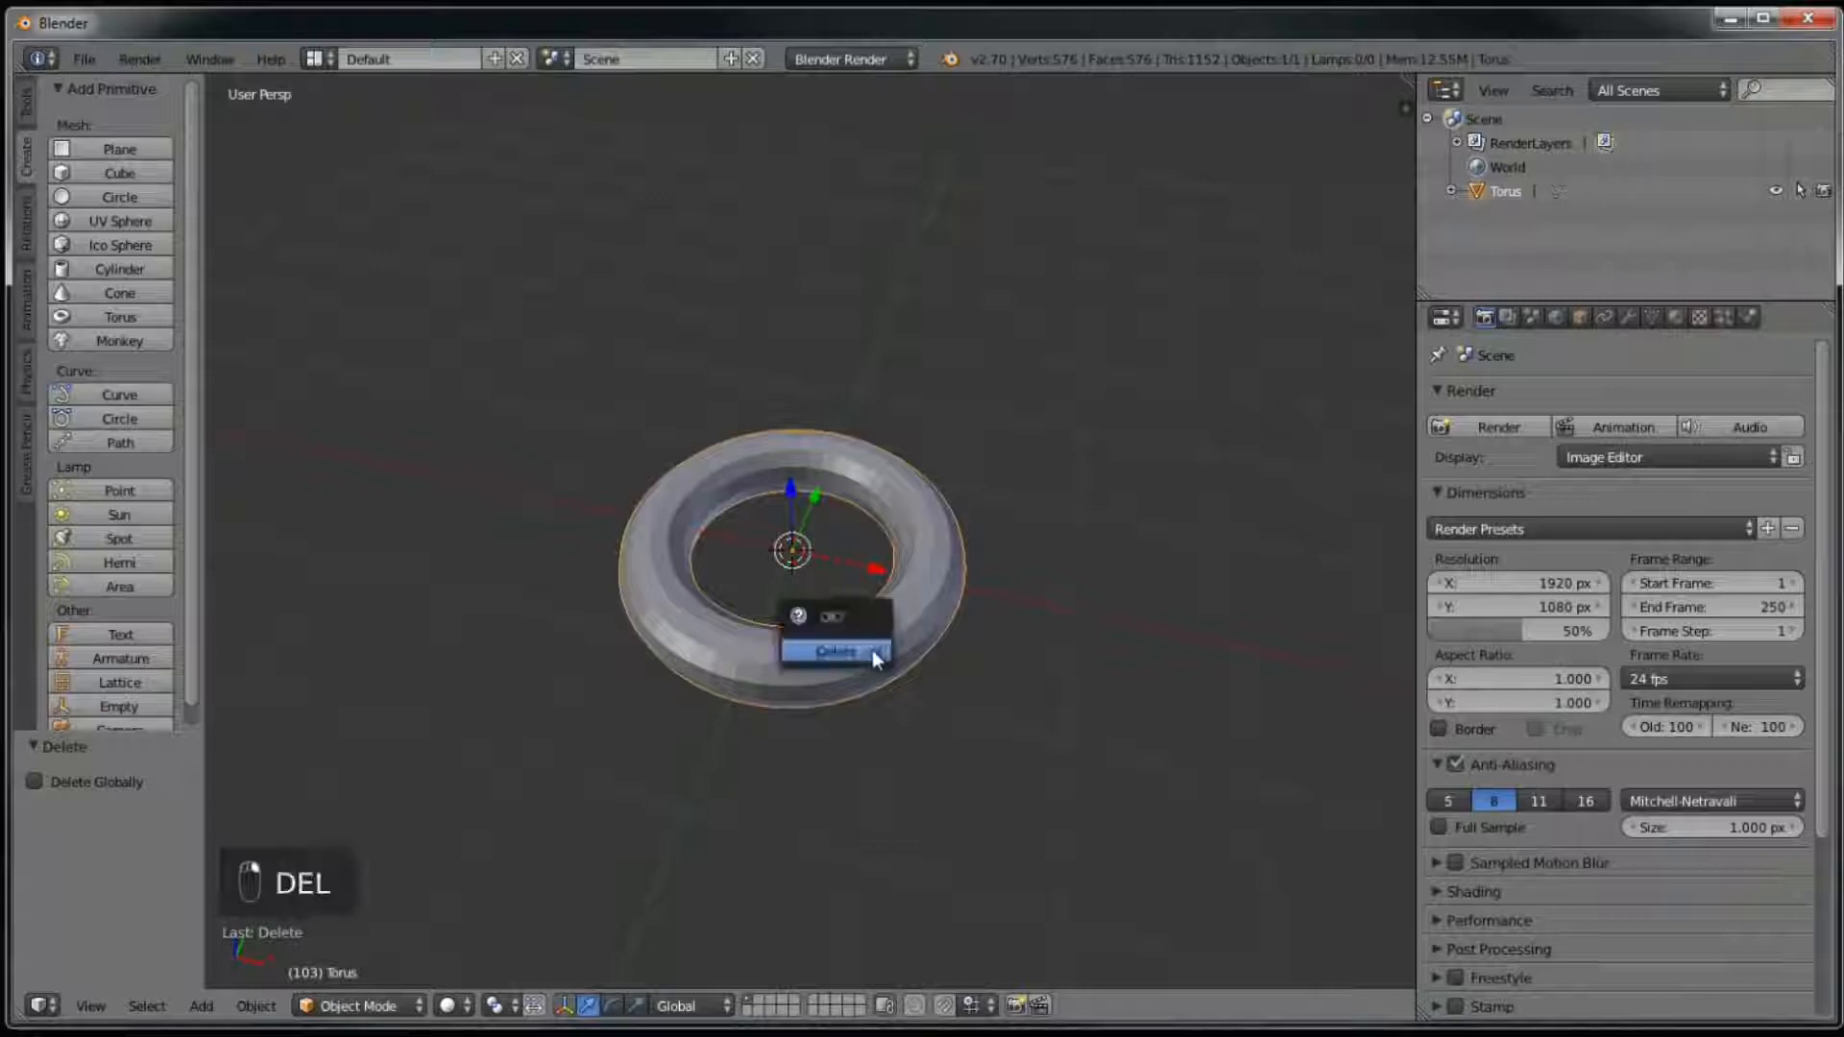
{"action": "left_click", "coordinate": [874, 647]}
Step: Add a new UV sphere at the 3D cursor and place the cursor in empty space at about X 2.18, Y 1.16, Z 1.76
{"action": "middle_click_drag", "start_coordinate": [827, 591], "coordinate": [868, 538]}
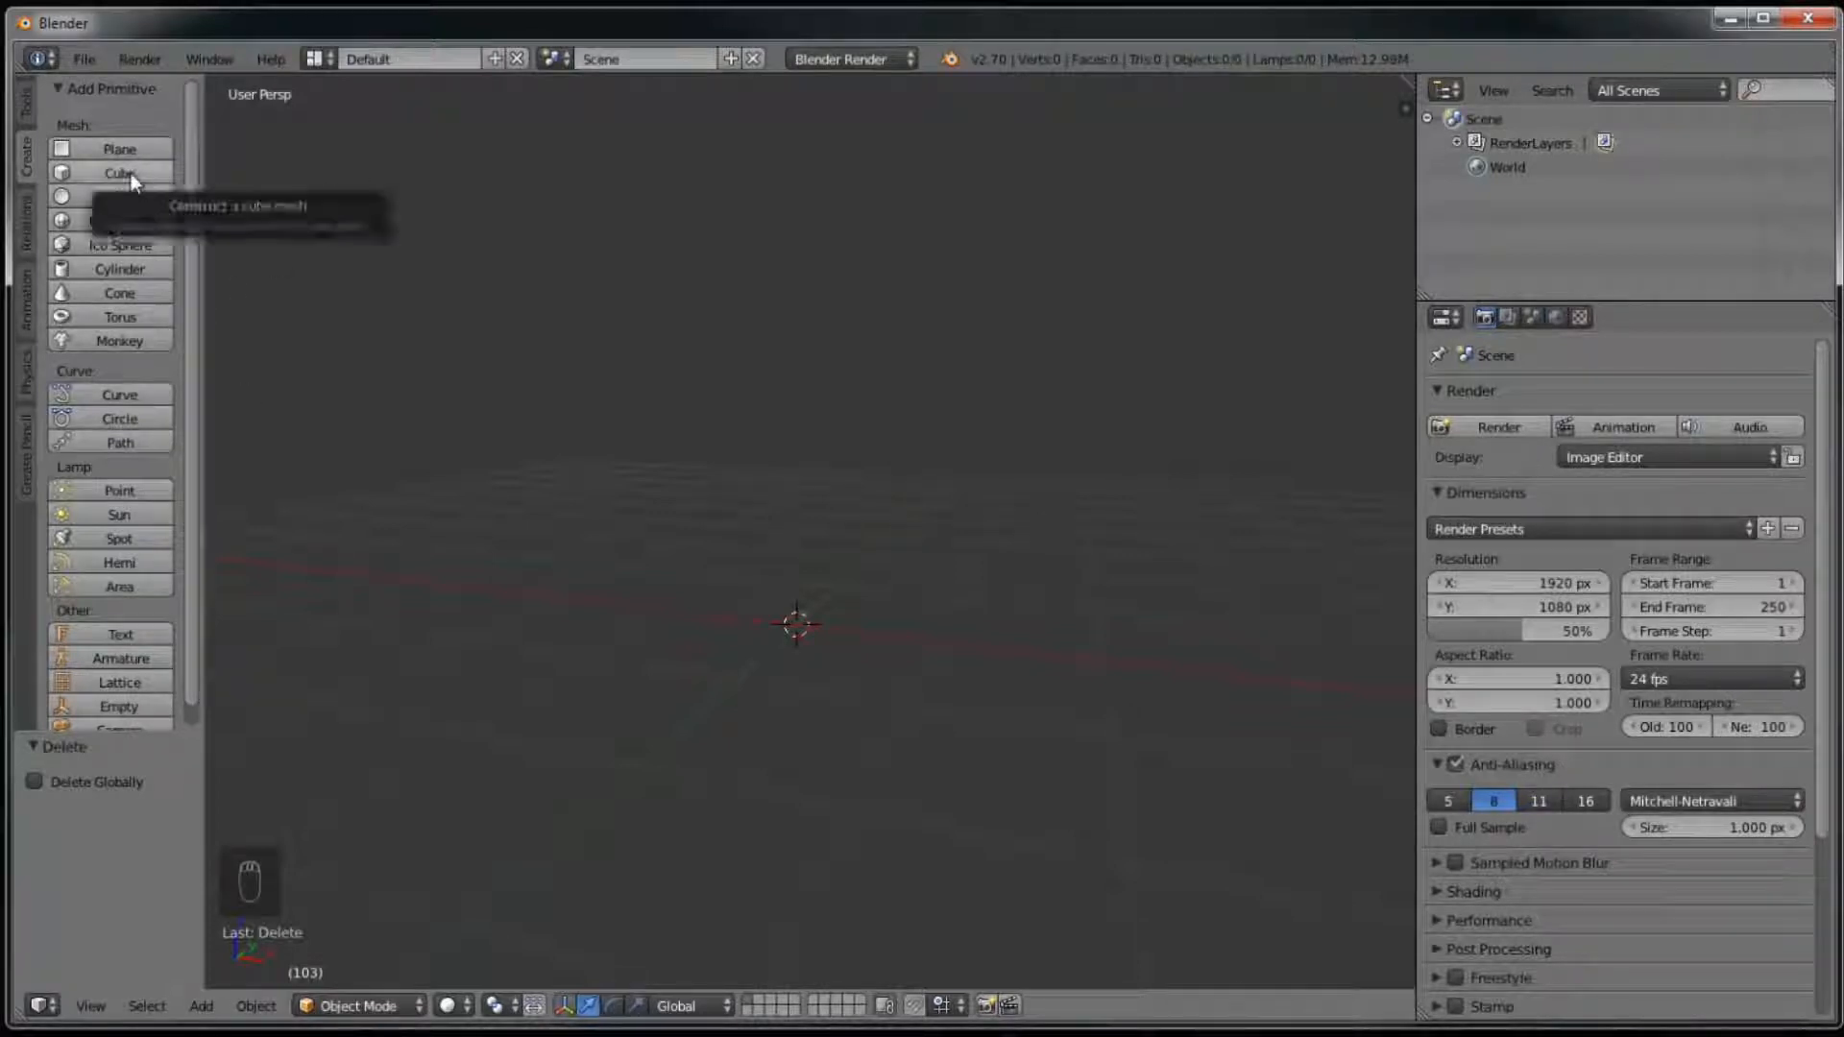
{"action": "left_click", "coordinate": [80, 224]}
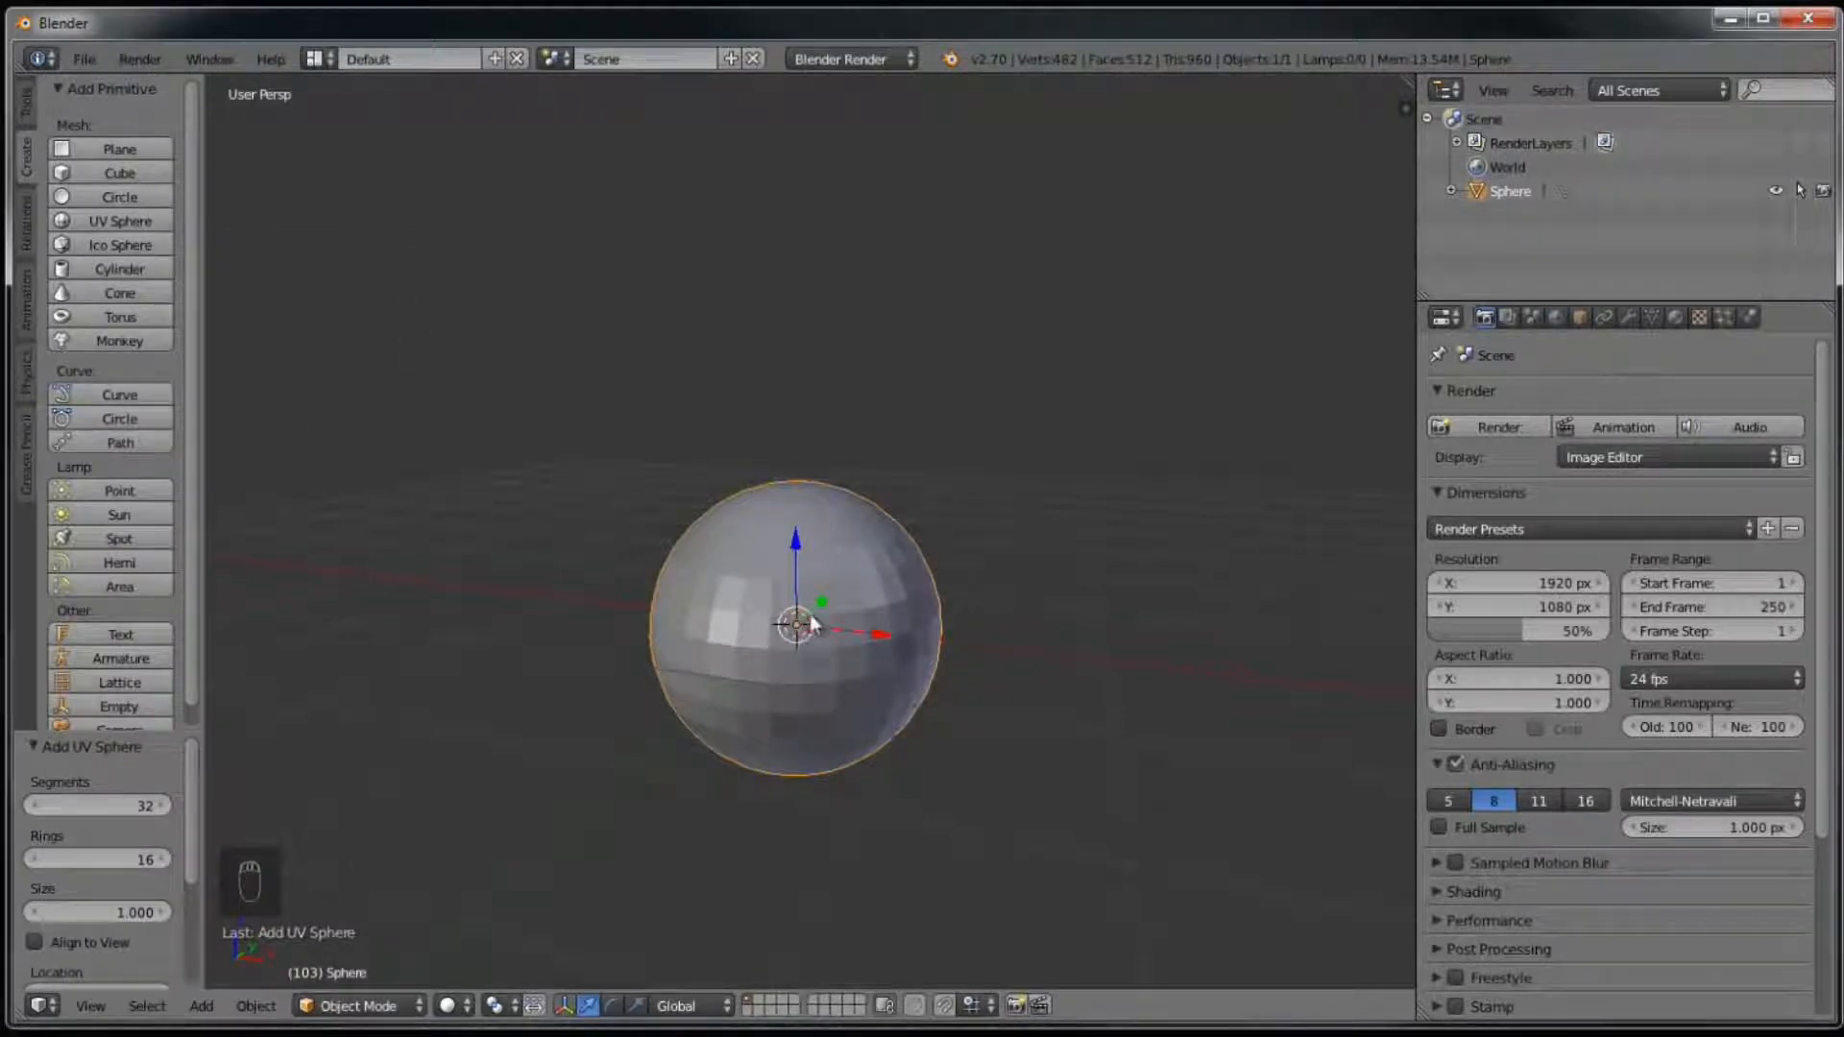
{"action": "left_click", "coordinate": [376, 184]}
{"action": "left_click", "coordinate": [1144, 366]}
Step: Examine the 3D cursor's location values in the viewport's properties sidebar and hide the sidebar again
{"action": "left_click", "coordinate": [1405, 108]}
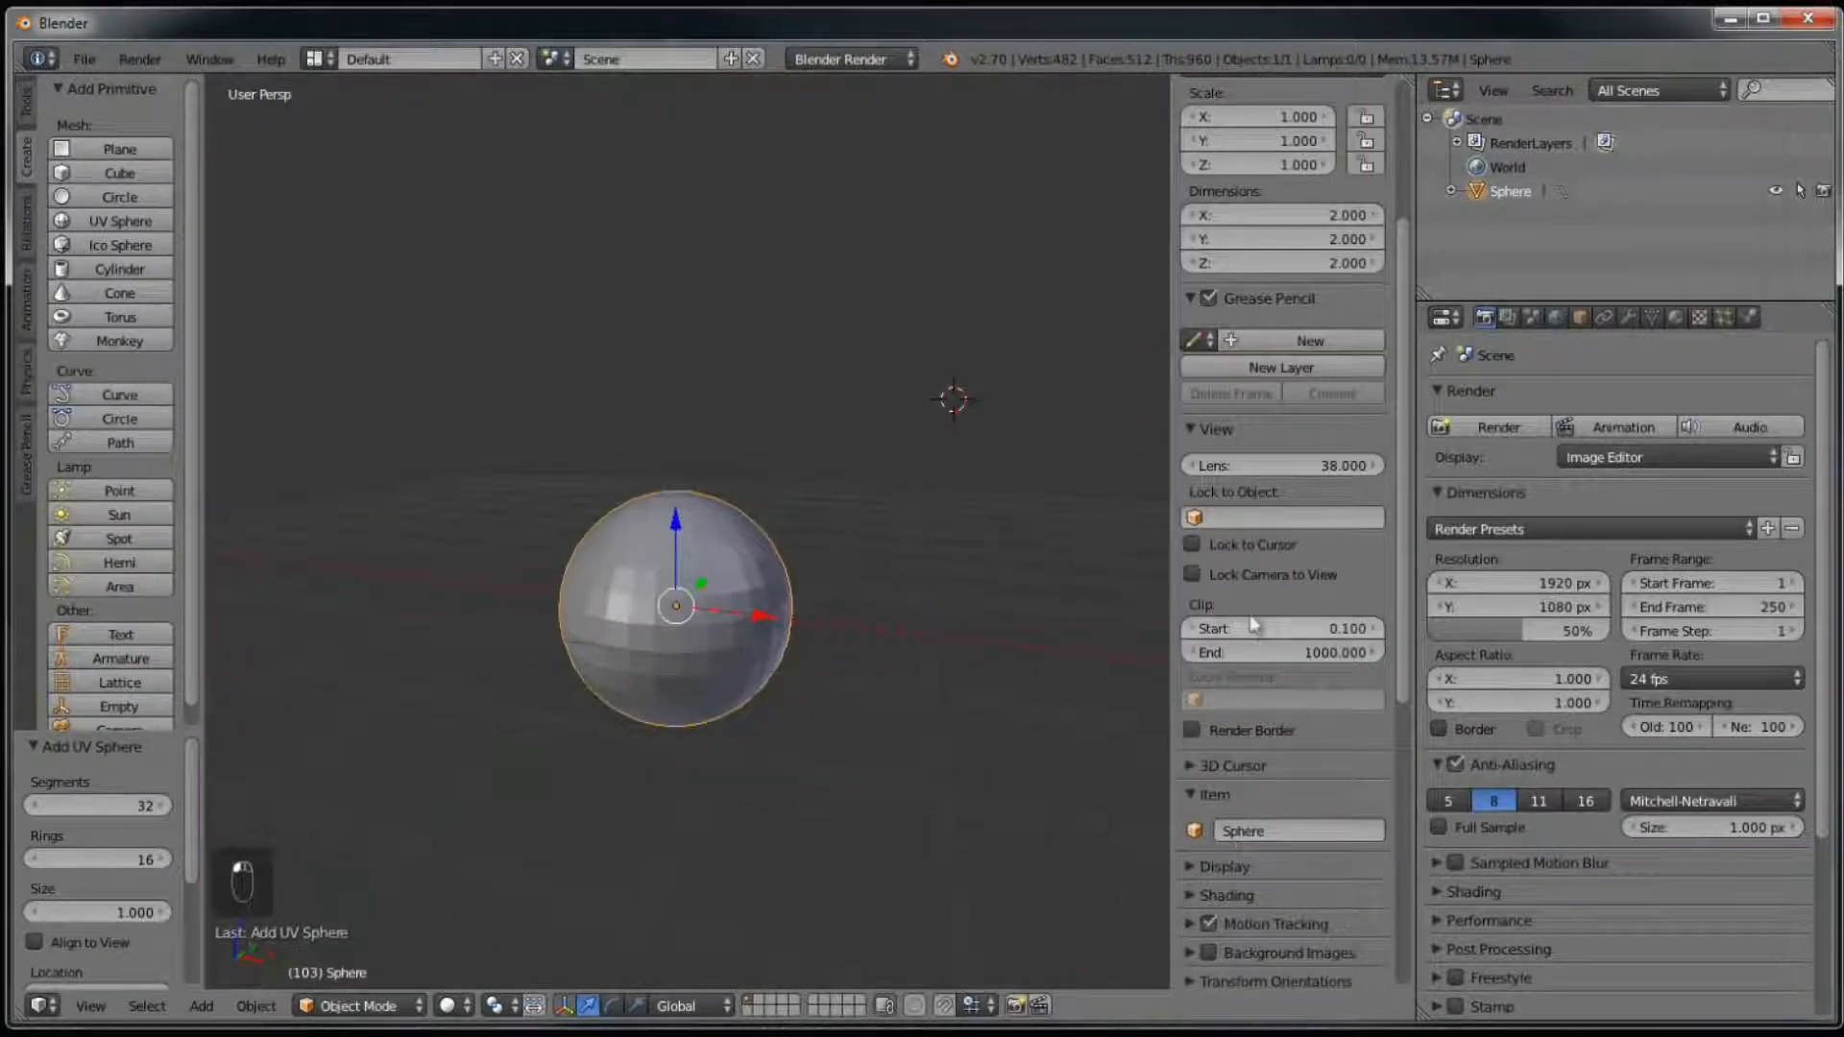
{"action": "scroll", "coordinate": [1244, 367], "scroll_direction": "up", "scroll_amount": 2}
{"action": "scroll", "coordinate": [1246, 377], "scroll_direction": "down", "scroll_amount": 7}
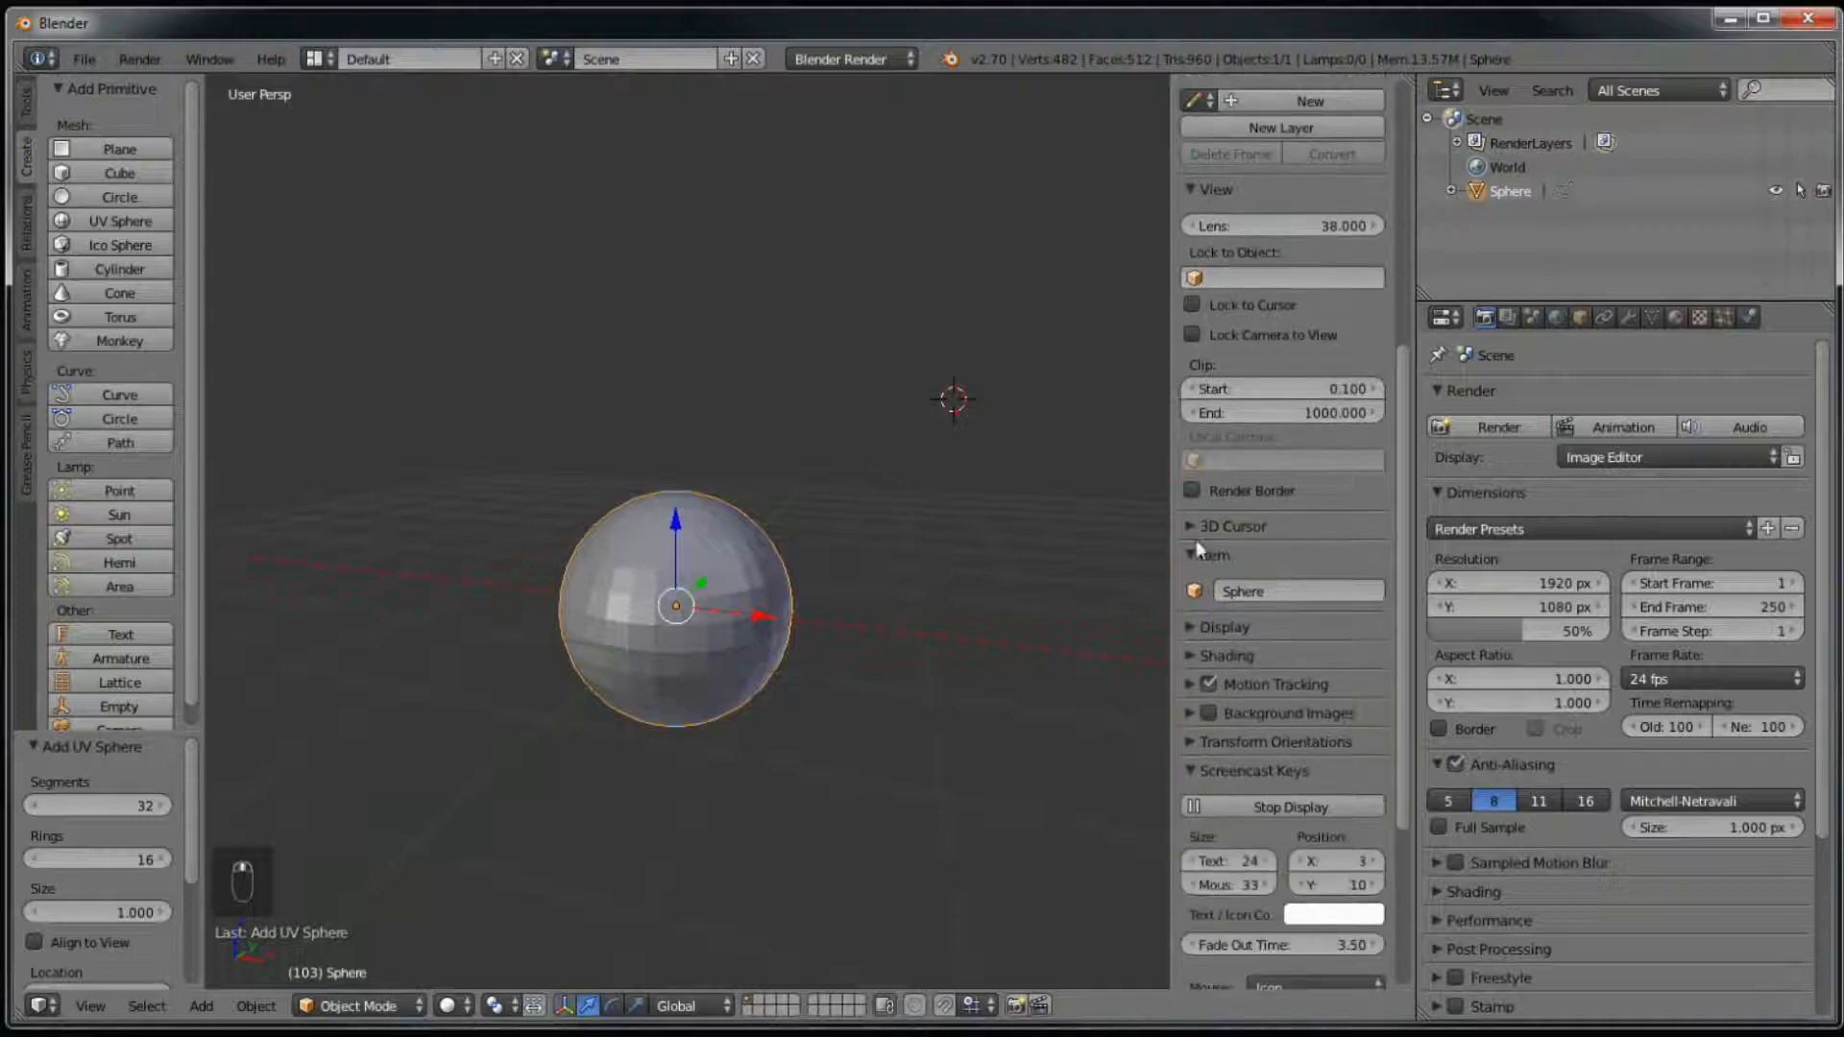
{"action": "left_click", "coordinate": [1208, 522]}
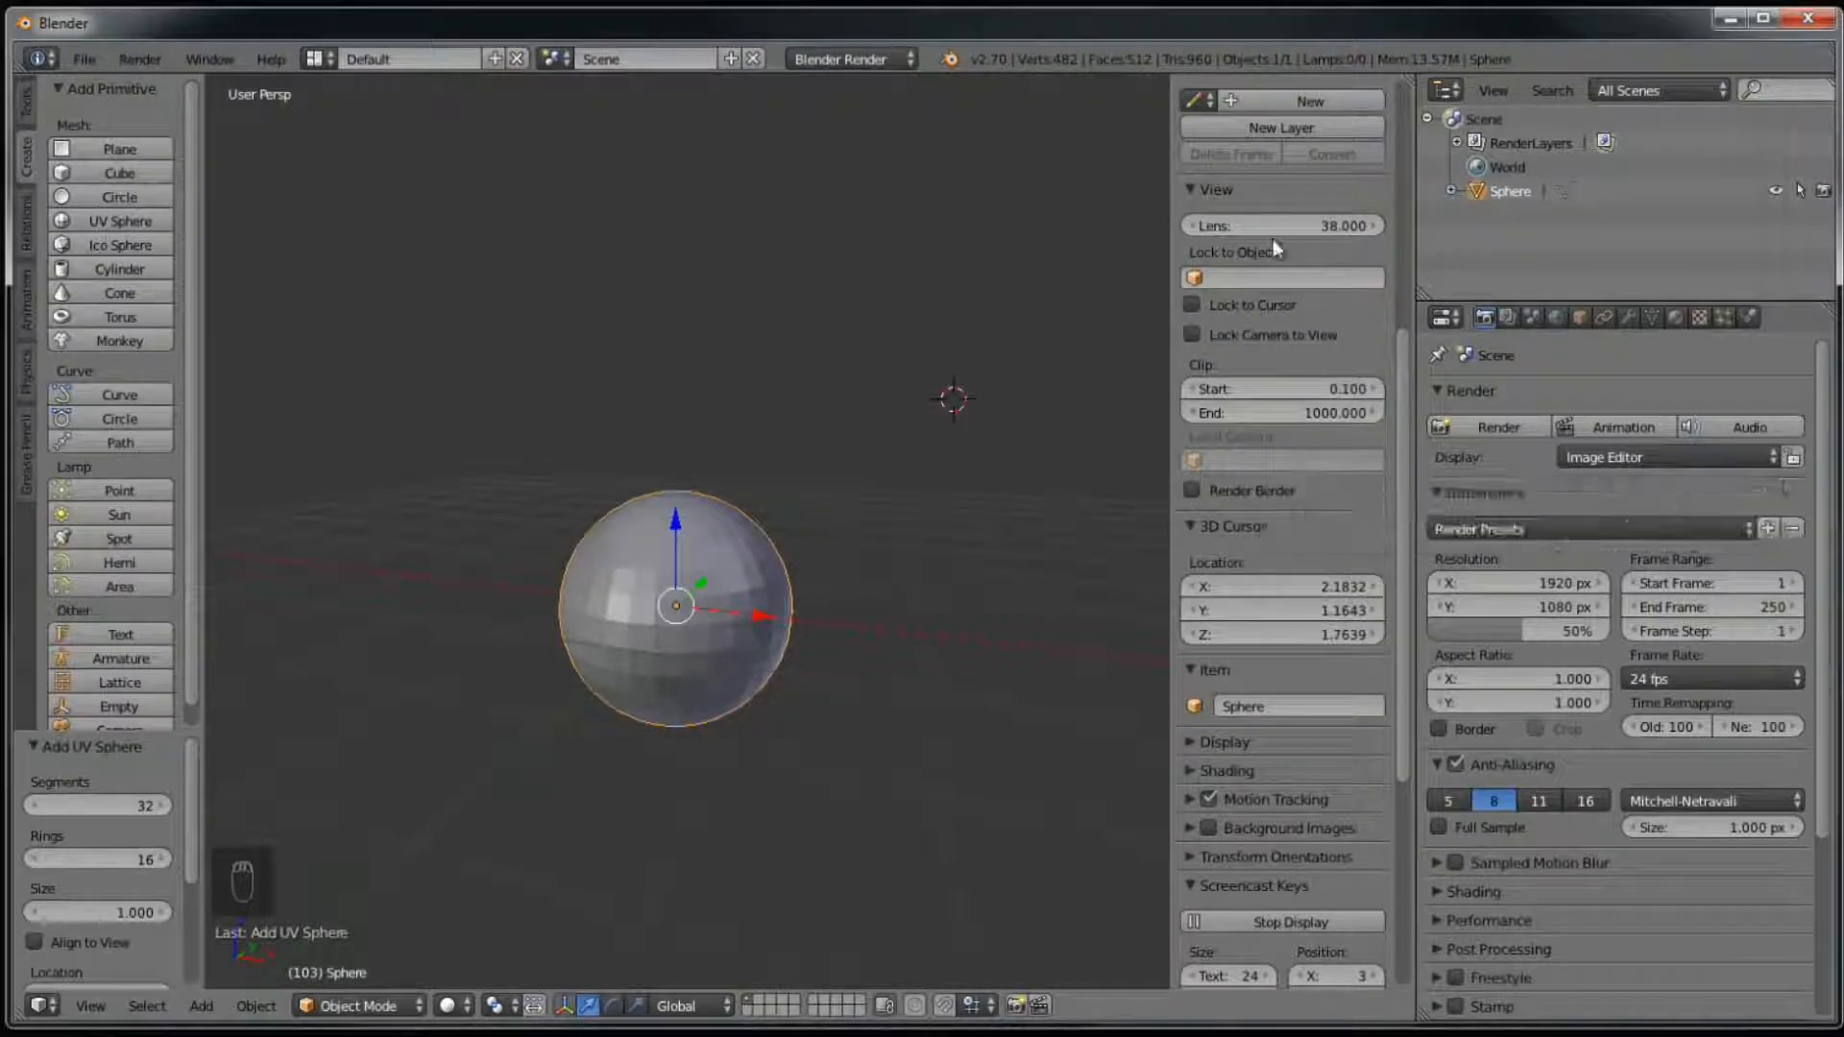
{"action": "key", "text": "n"}
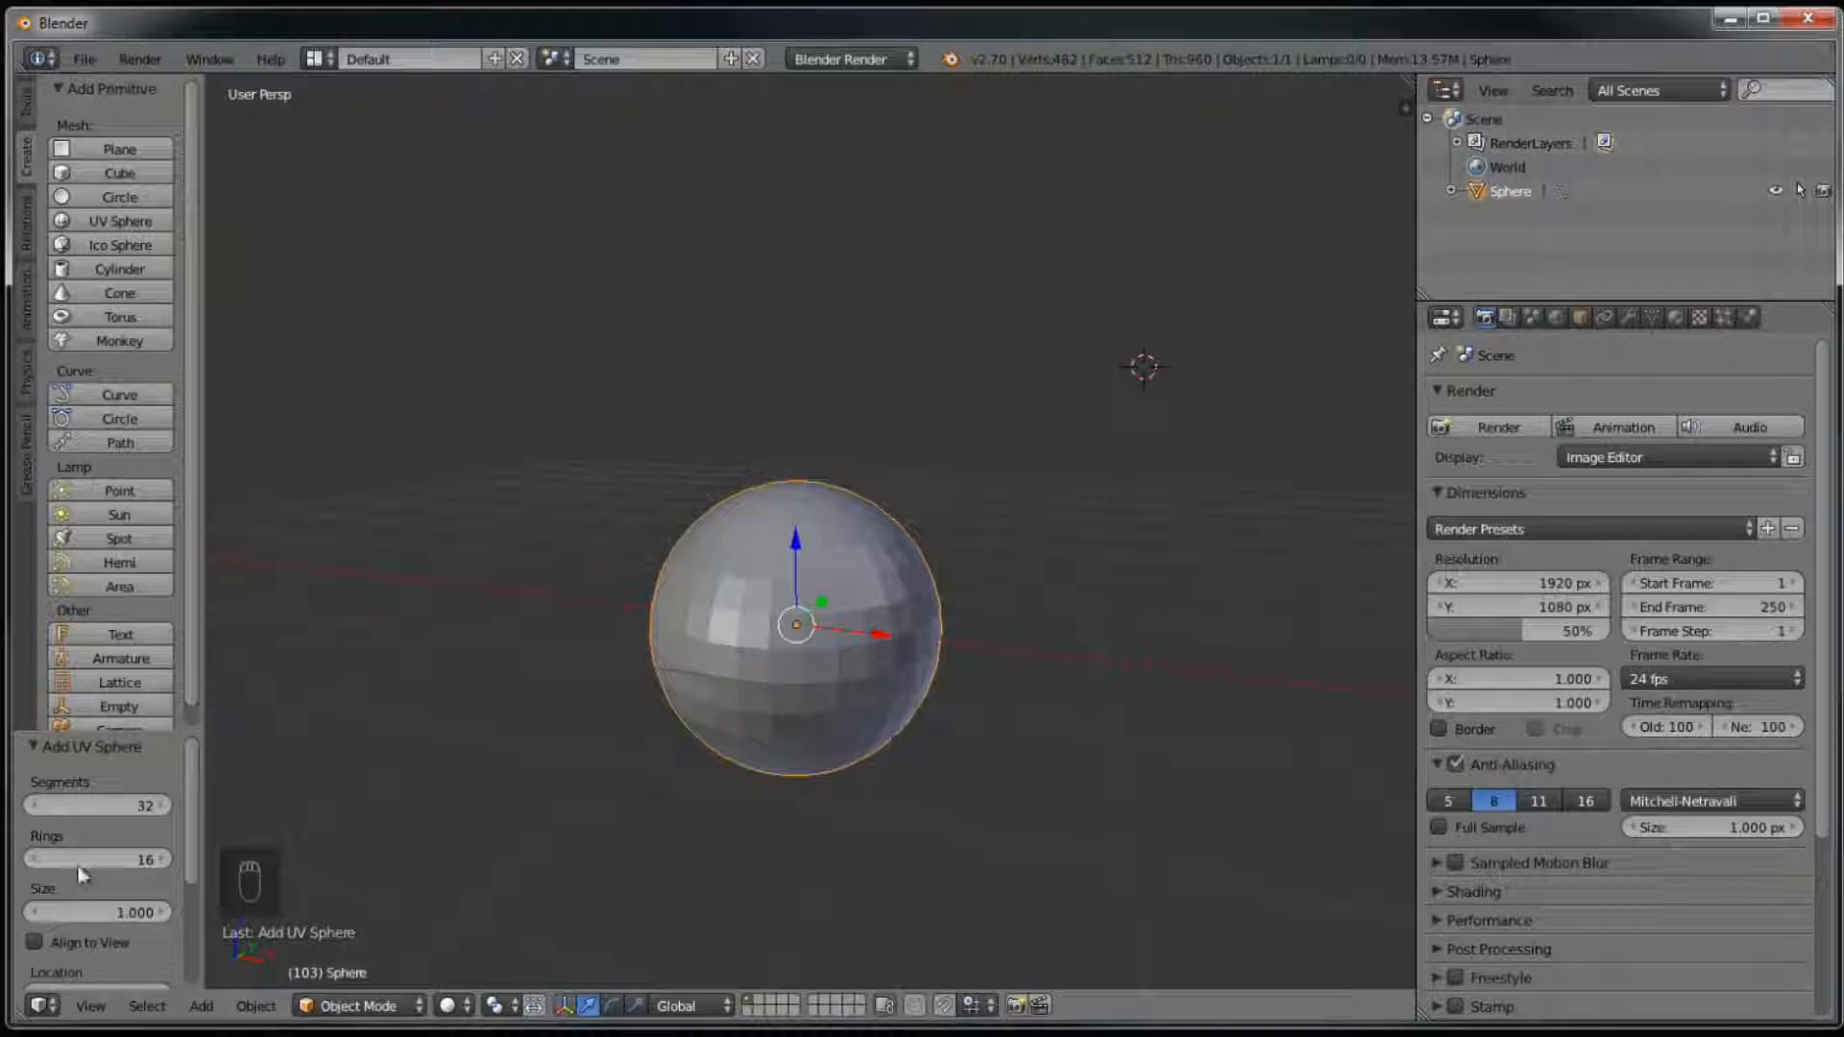
Step: Move the UV sphere about 1.44 units along the X axis
{"action": "left_click", "coordinate": [54, 746]}
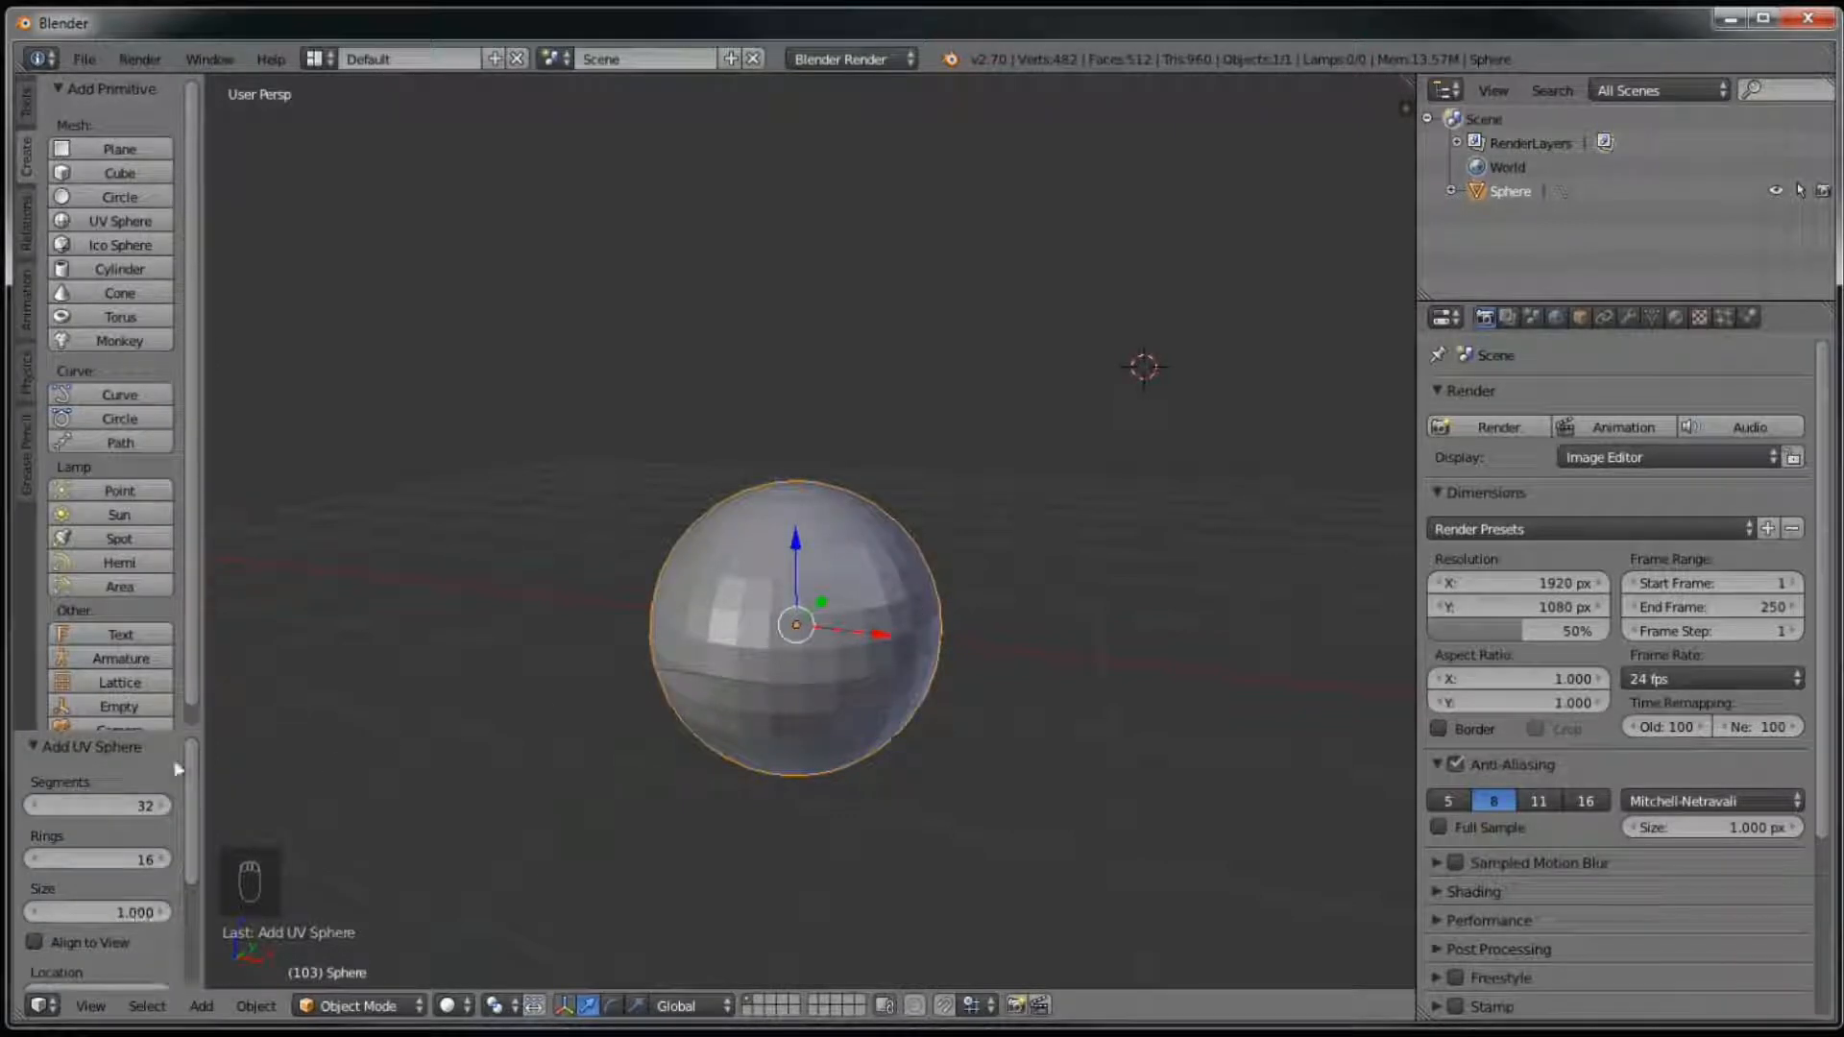
{"action": "left_click_drag", "start_coordinate": [886, 632], "coordinate": [1092, 676]}
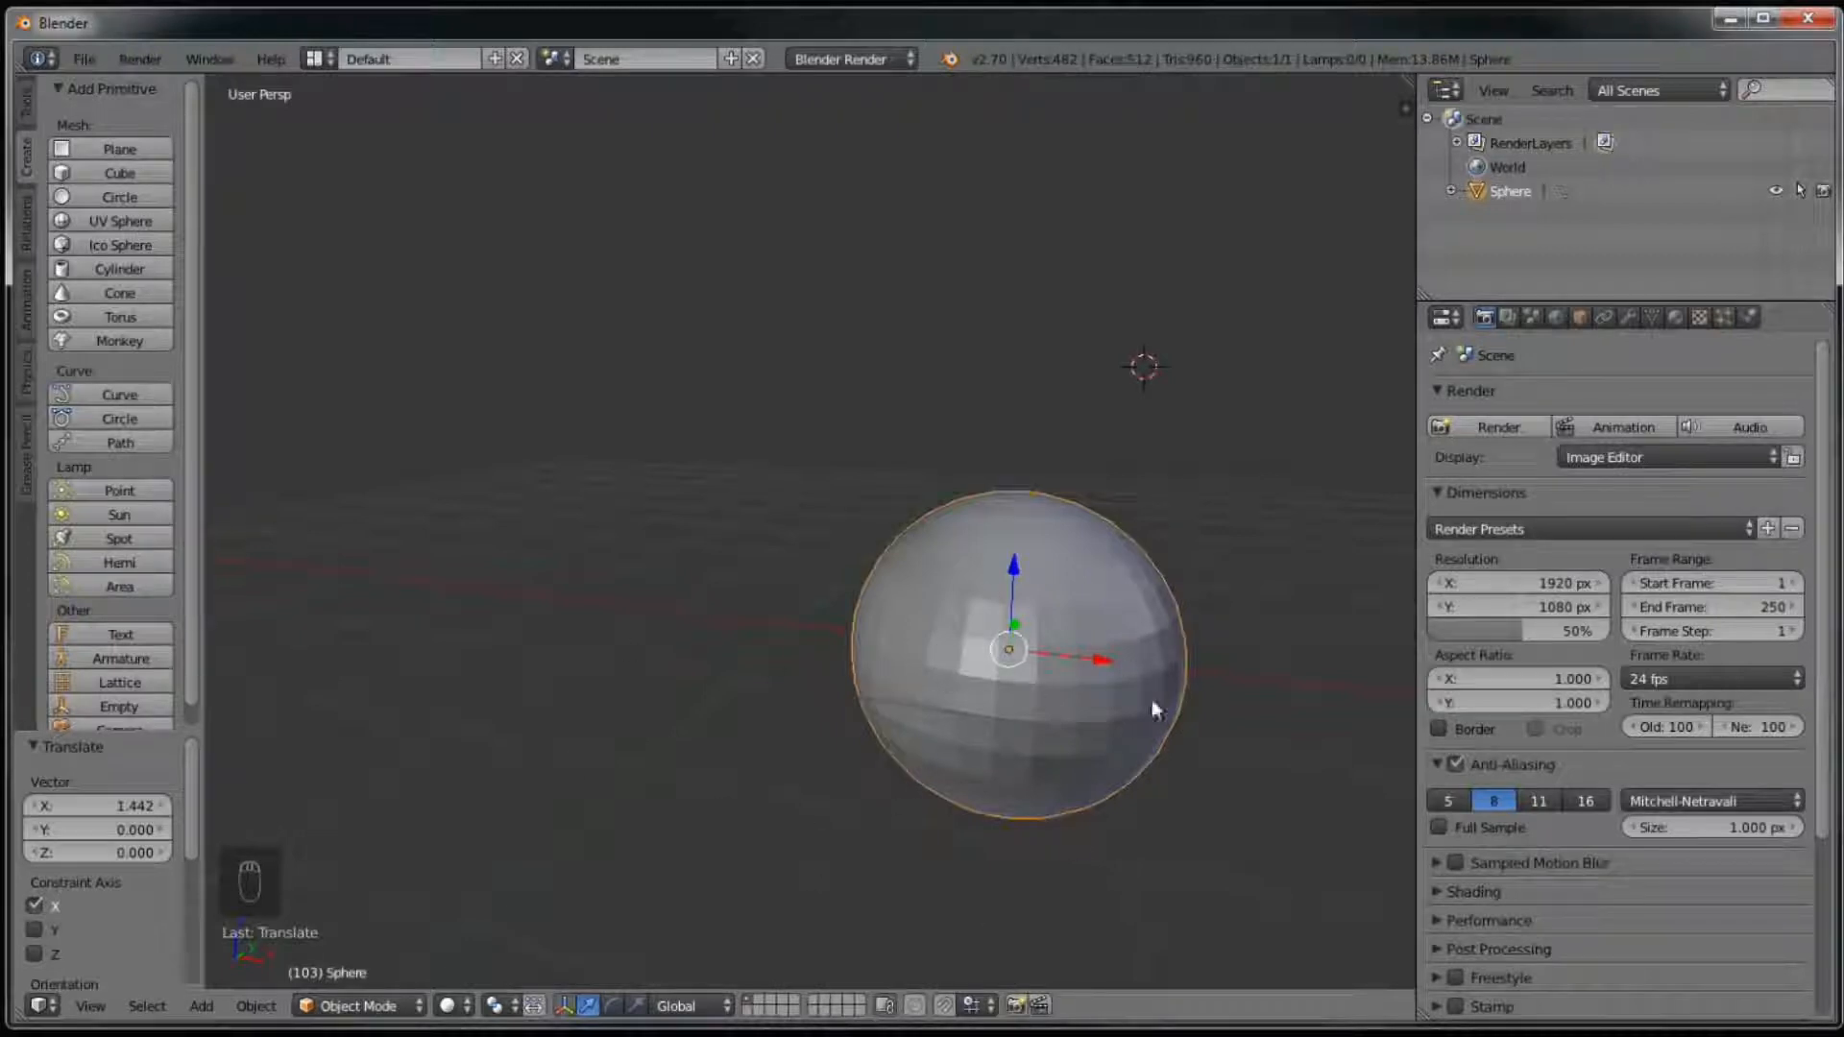
Step: Undo the UV sphere's last move and delete the sphere
{"action": "key", "text": "ctrl+z"}
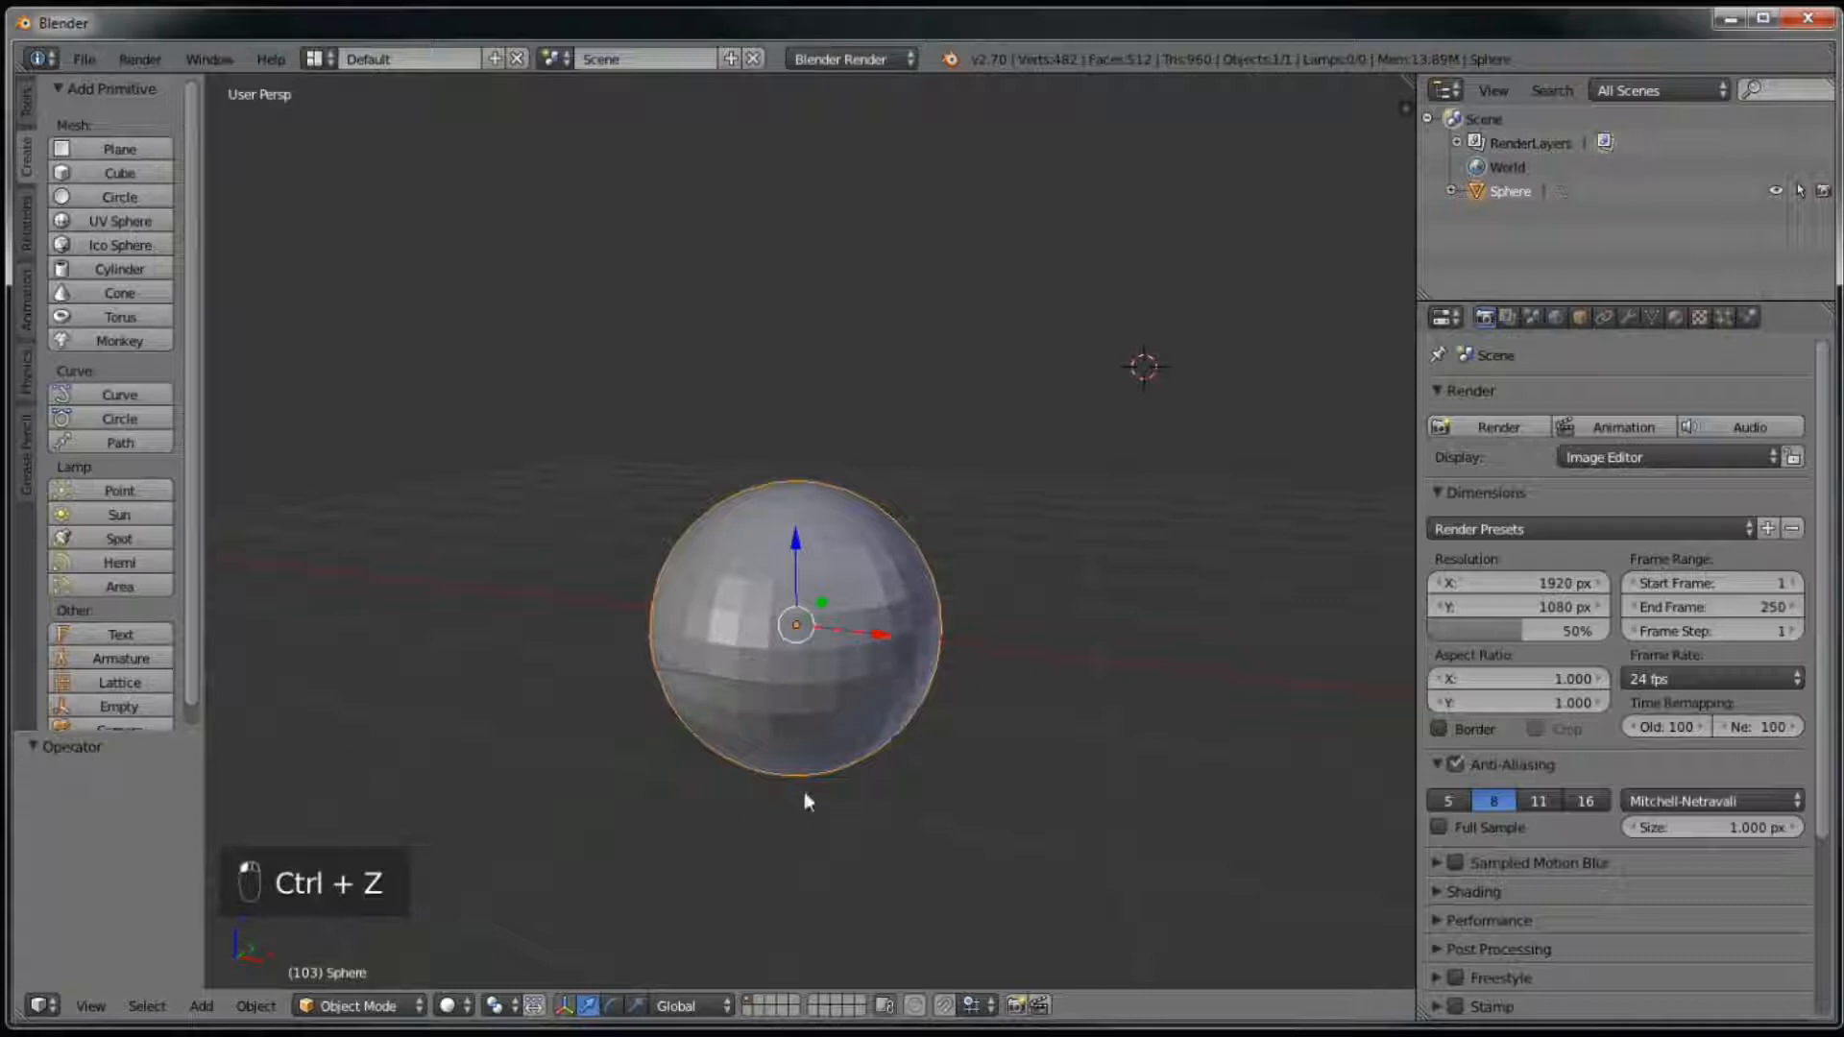
{"action": "key", "text": "Delete"}
{"action": "left_click", "coordinate": [893, 632]}
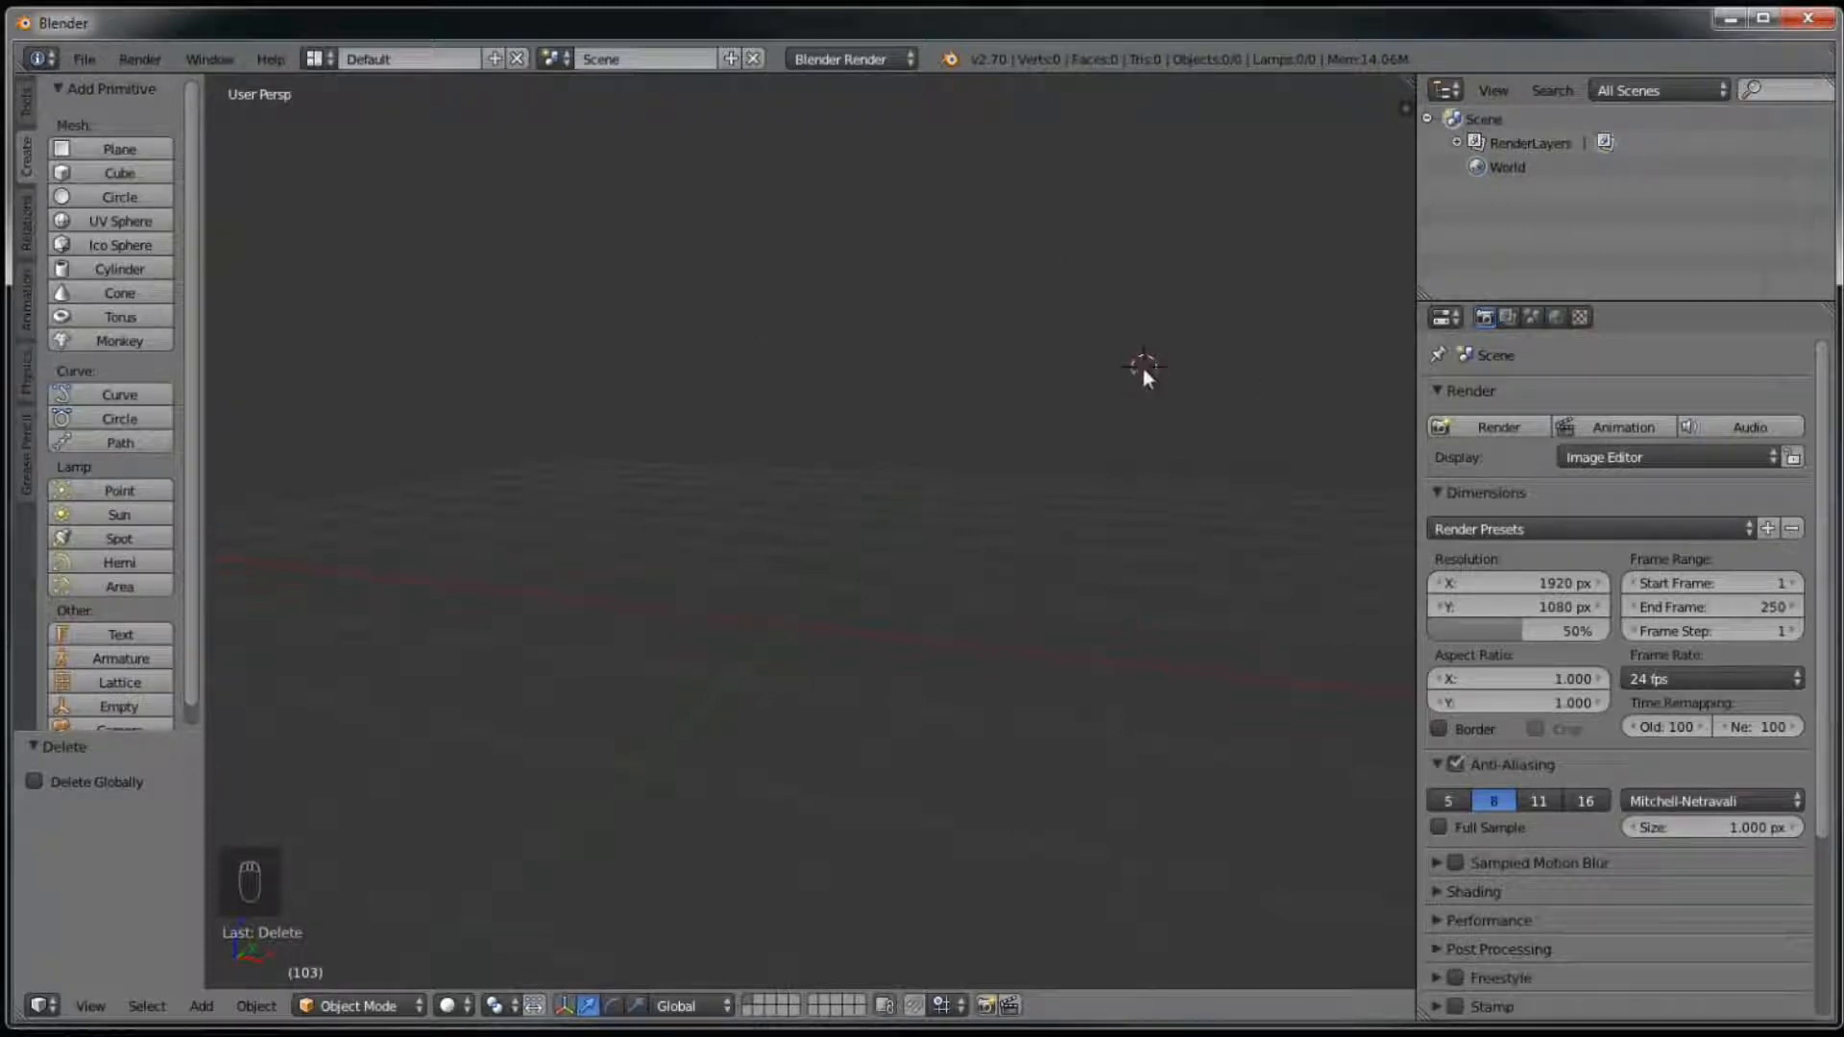
Step: Add a new UV sphere at the 3D cursor and frame it from different angles
{"action": "middle_click_drag", "start_coordinate": [1142, 372], "coordinate": [922, 560]}
{"action": "middle_click_drag", "start_coordinate": [1134, 356], "coordinate": [1081, 346]}
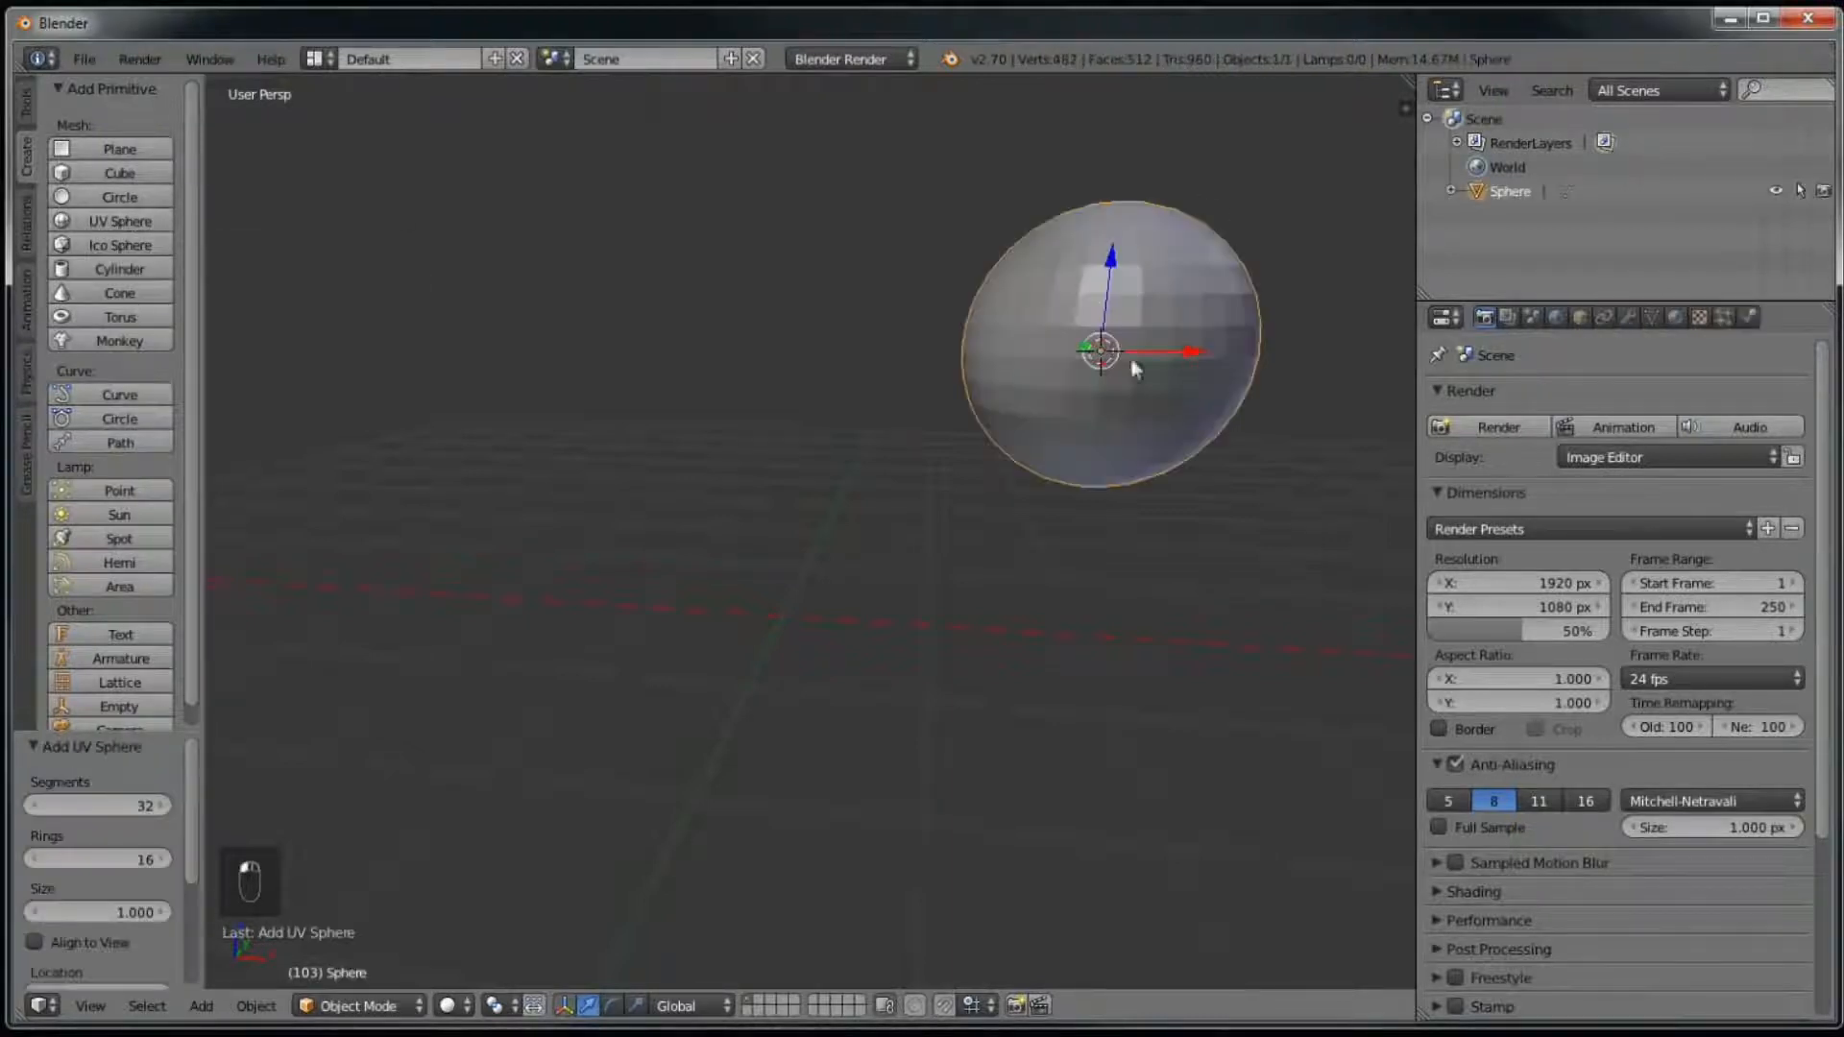
{"action": "scroll", "coordinate": [1006, 438], "scroll_direction": "up", "scroll_amount": 3}
{"action": "scroll", "coordinate": [1007, 438], "scroll_direction": "down", "scroll_amount": 3}
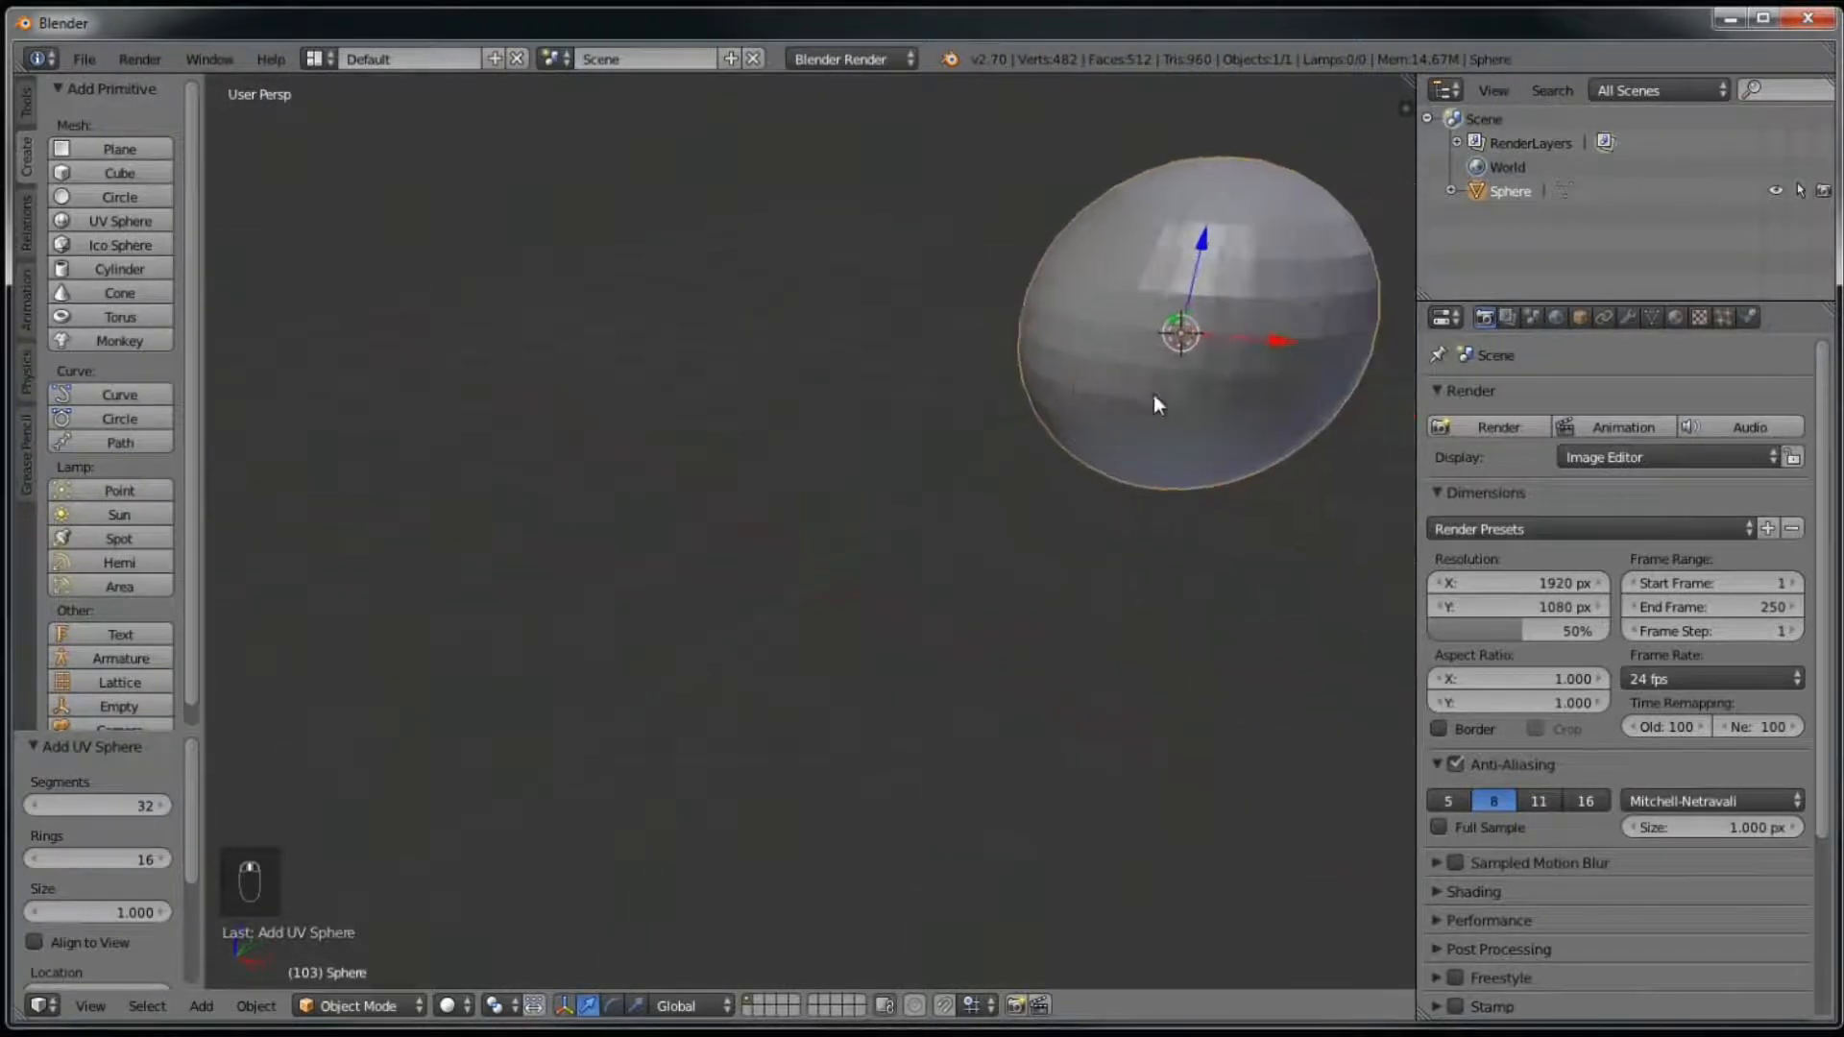
{"action": "key", "text": "KP_Decimal"}
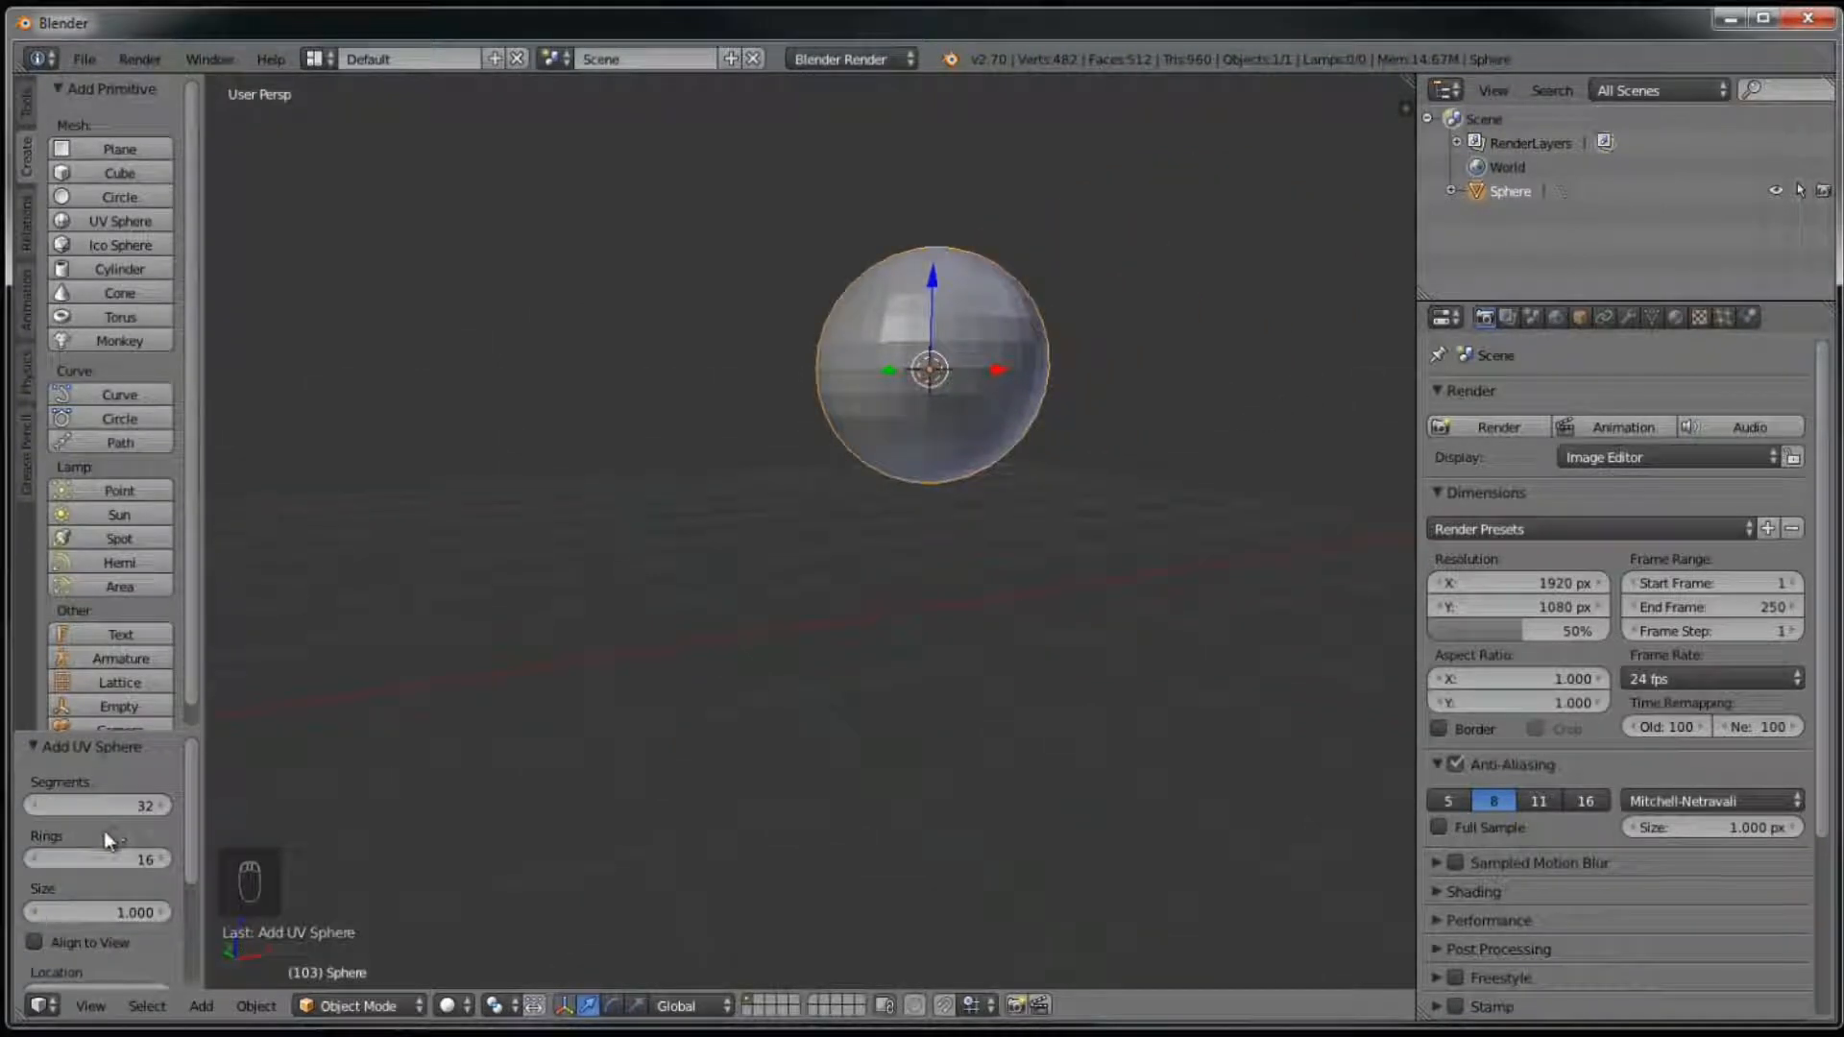
Step: Set the new UV sphere's size to 1.1 and try ring counts of 10 and 44
{"action": "left_click_drag", "start_coordinate": [117, 910], "coordinate": [152, 941]}
{"action": "left_click_drag", "start_coordinate": [79, 857], "coordinate": [63, 892]}
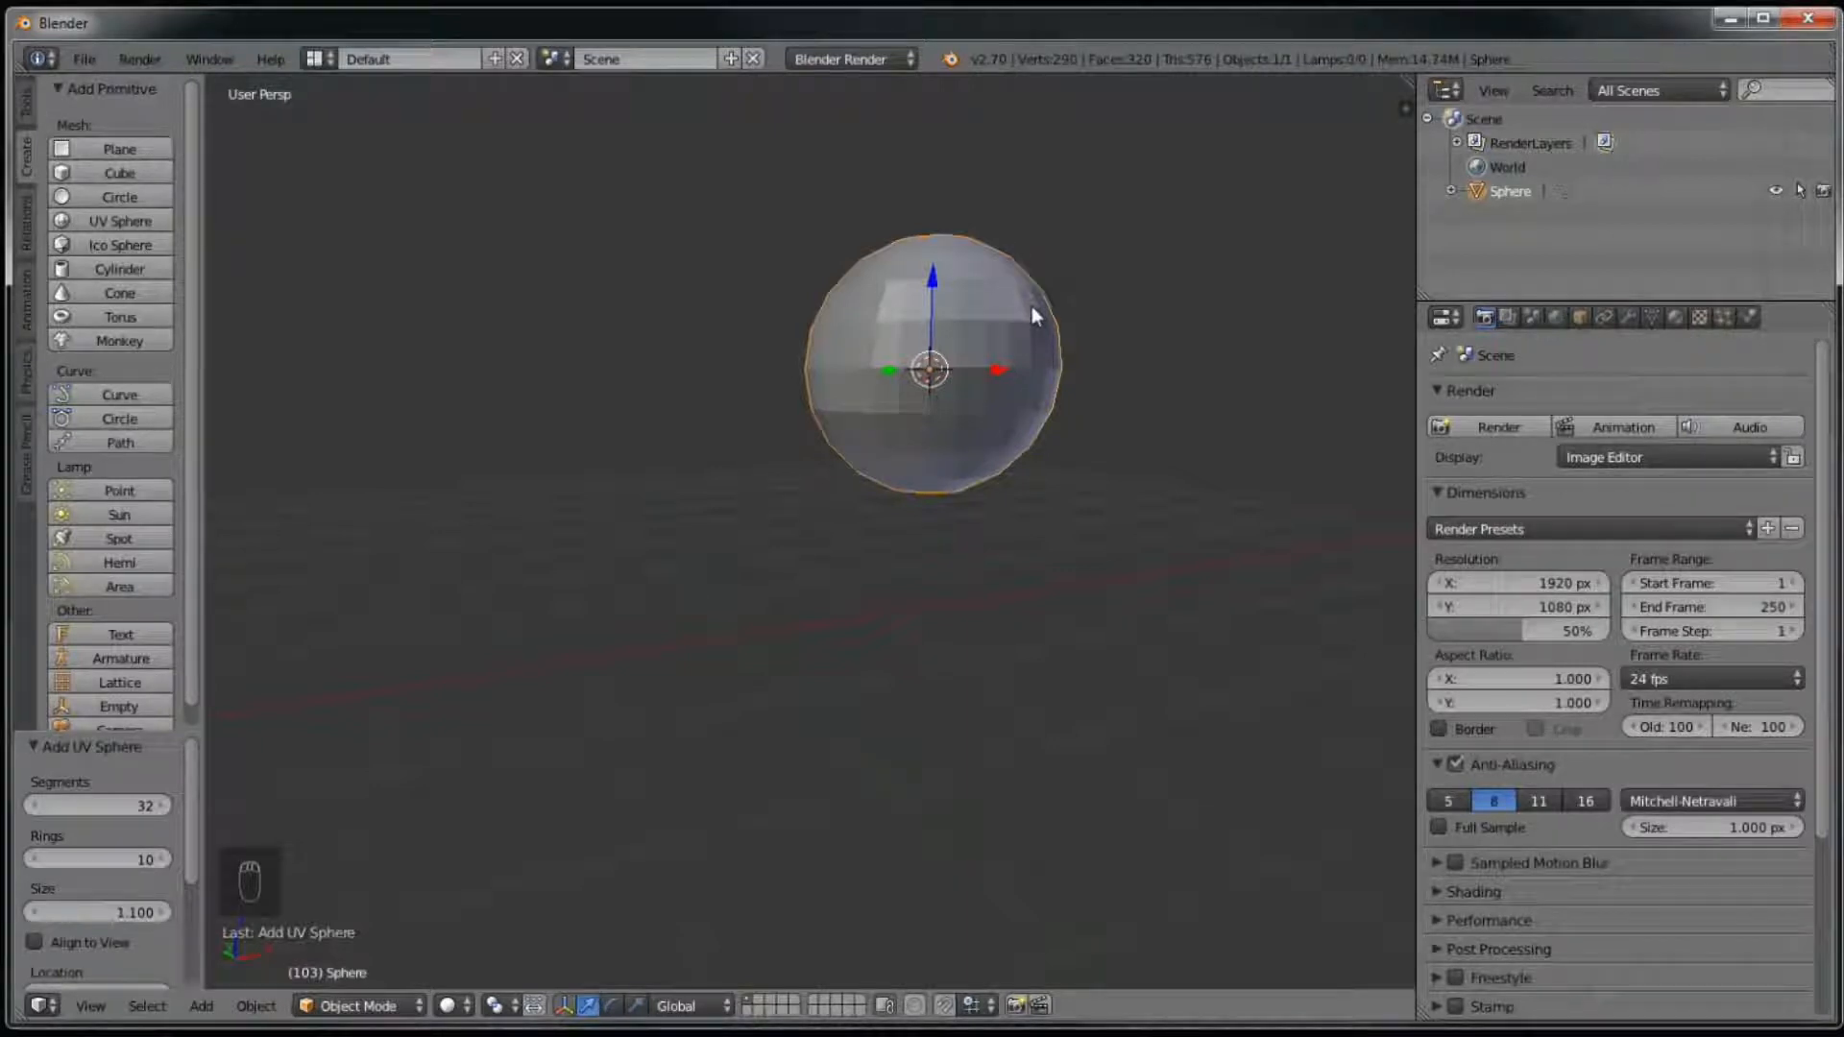
{"action": "left_click", "coordinate": [134, 858]}
{"action": "mouse_move", "coordinate": [171, 863]}
{"action": "left_mouse_down"}
{"action": "mouse_move", "coordinate": [196, 862]}
{"action": "mouse_move", "coordinate": [179, 866]}
{"action": "left_mouse_up"}
{"action": "scroll", "coordinate": [976, 366], "scroll_direction": "up", "scroll_amount": 3}
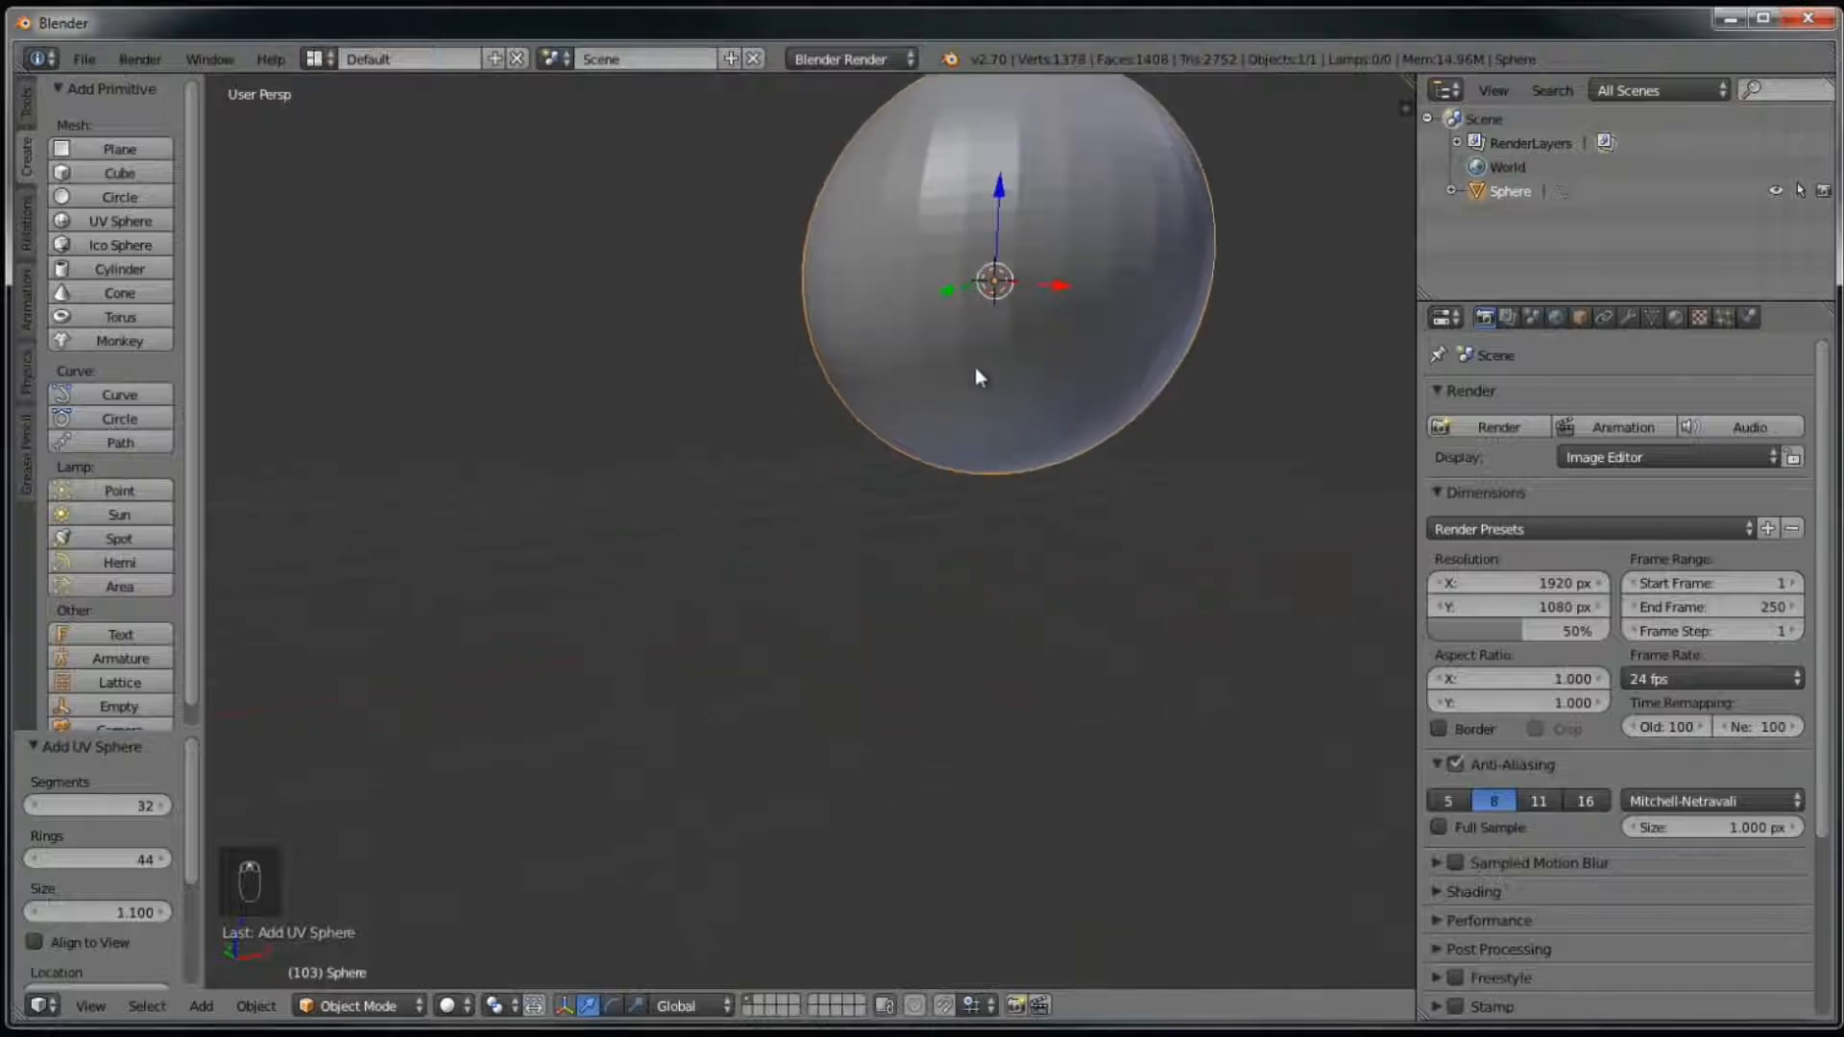
{"action": "scroll", "coordinate": [1066, 306], "scroll_direction": "up", "scroll_amount": 2}
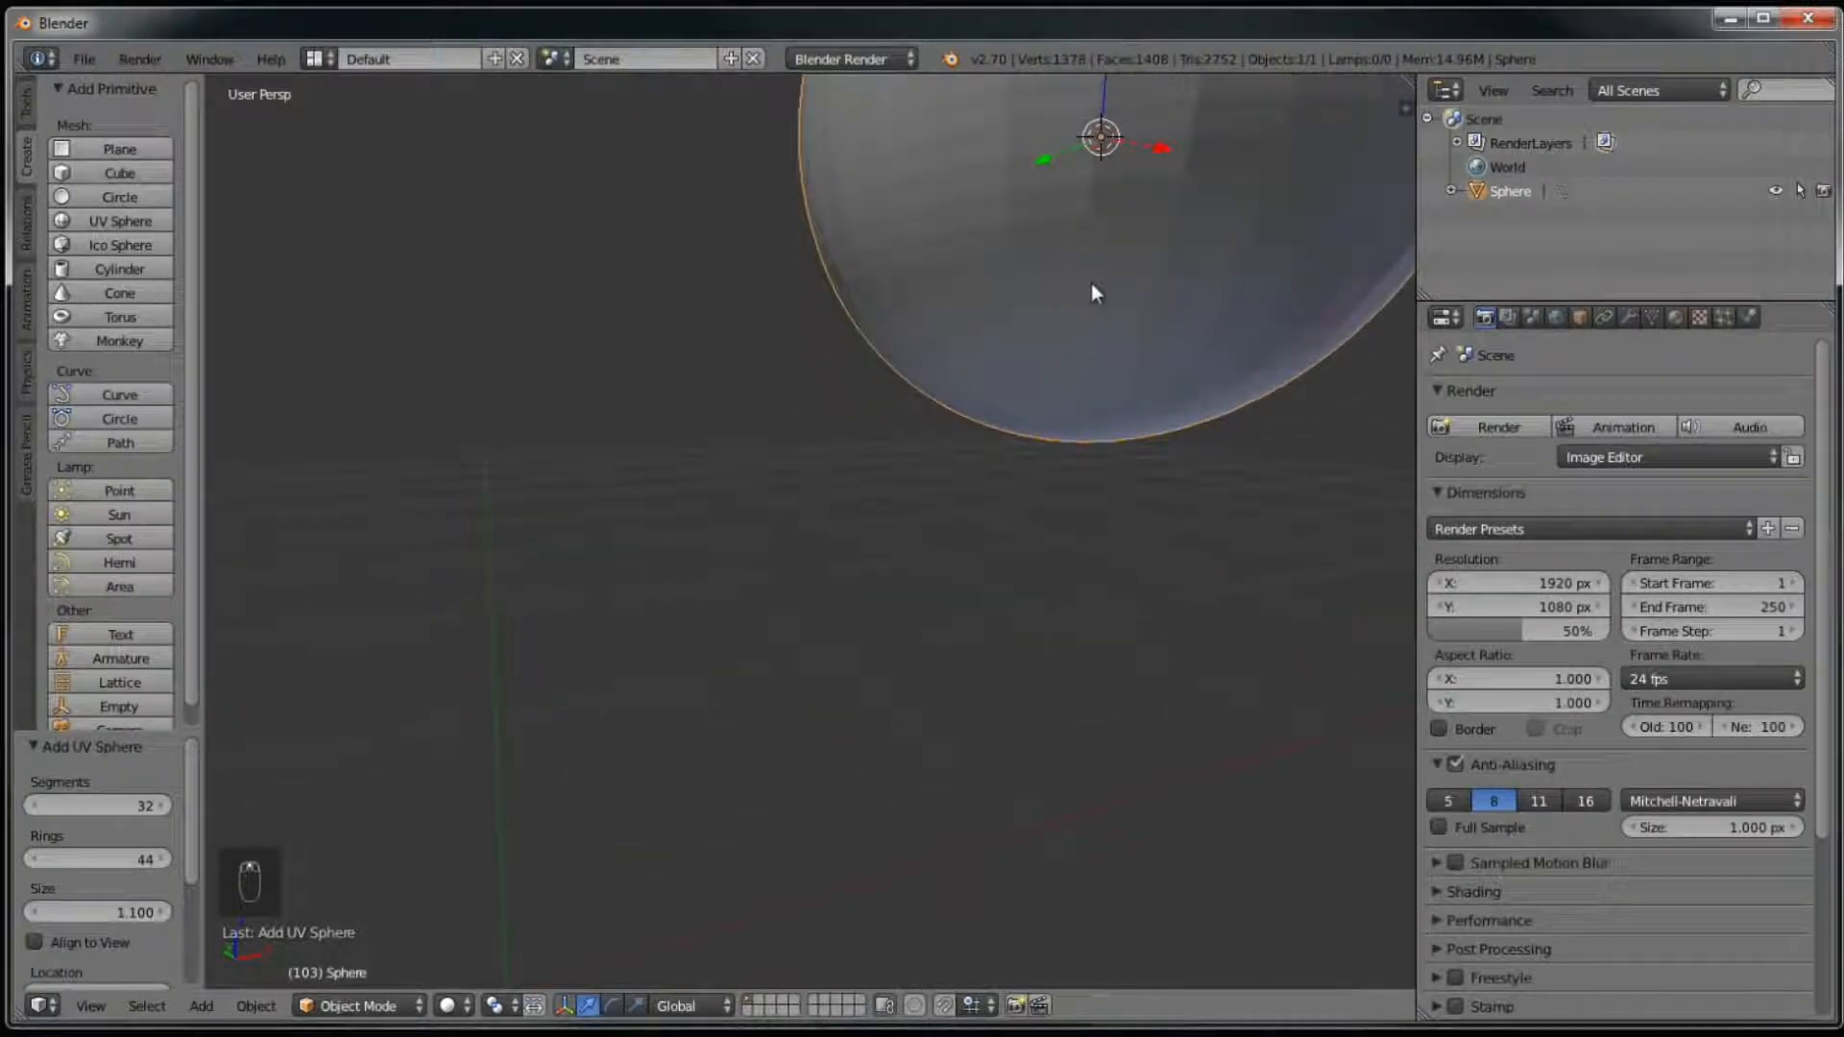
{"action": "middle_click_drag", "start_coordinate": [1153, 247], "coordinate": [1032, 528]}
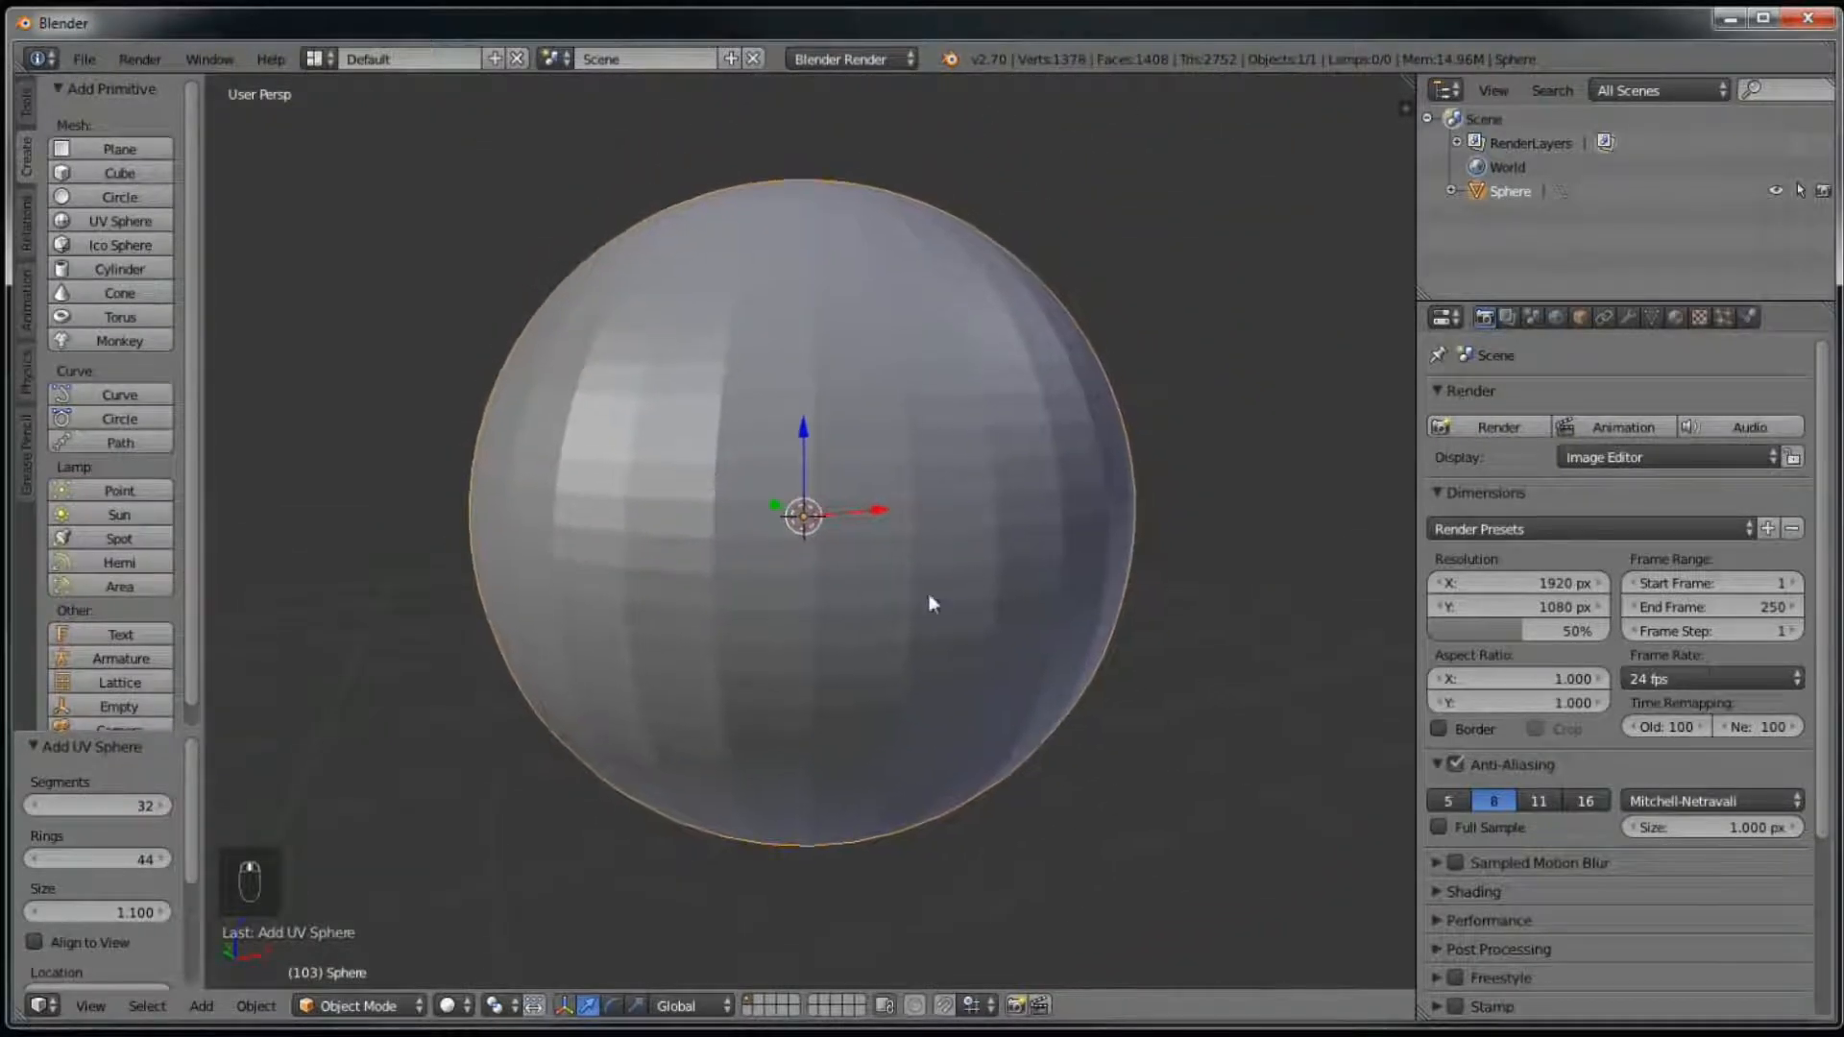
Step: Reduce the sphere to 22 rings, try 330 segments and return the segments to 32
{"action": "left_click_drag", "start_coordinate": [73, 867], "coordinate": [477, 799]}
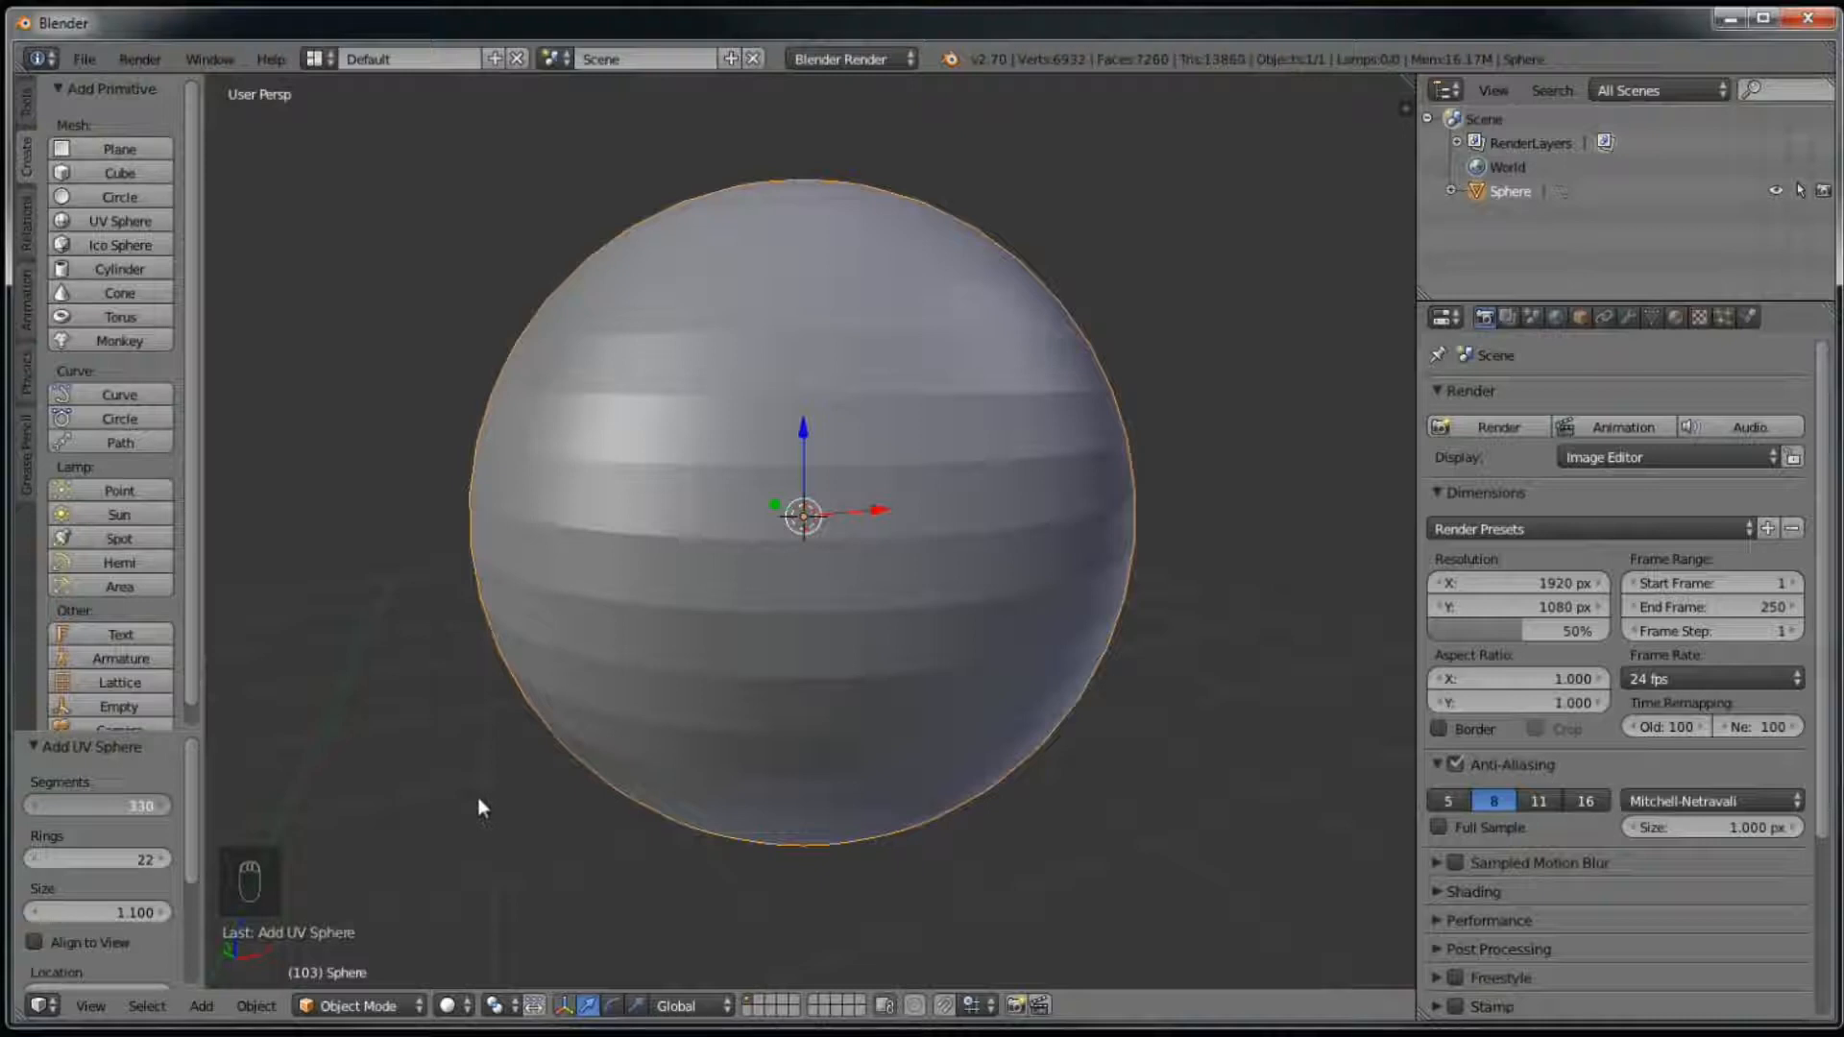
{"action": "left_click_drag", "start_coordinate": [342, 831], "coordinate": [120, 816]}
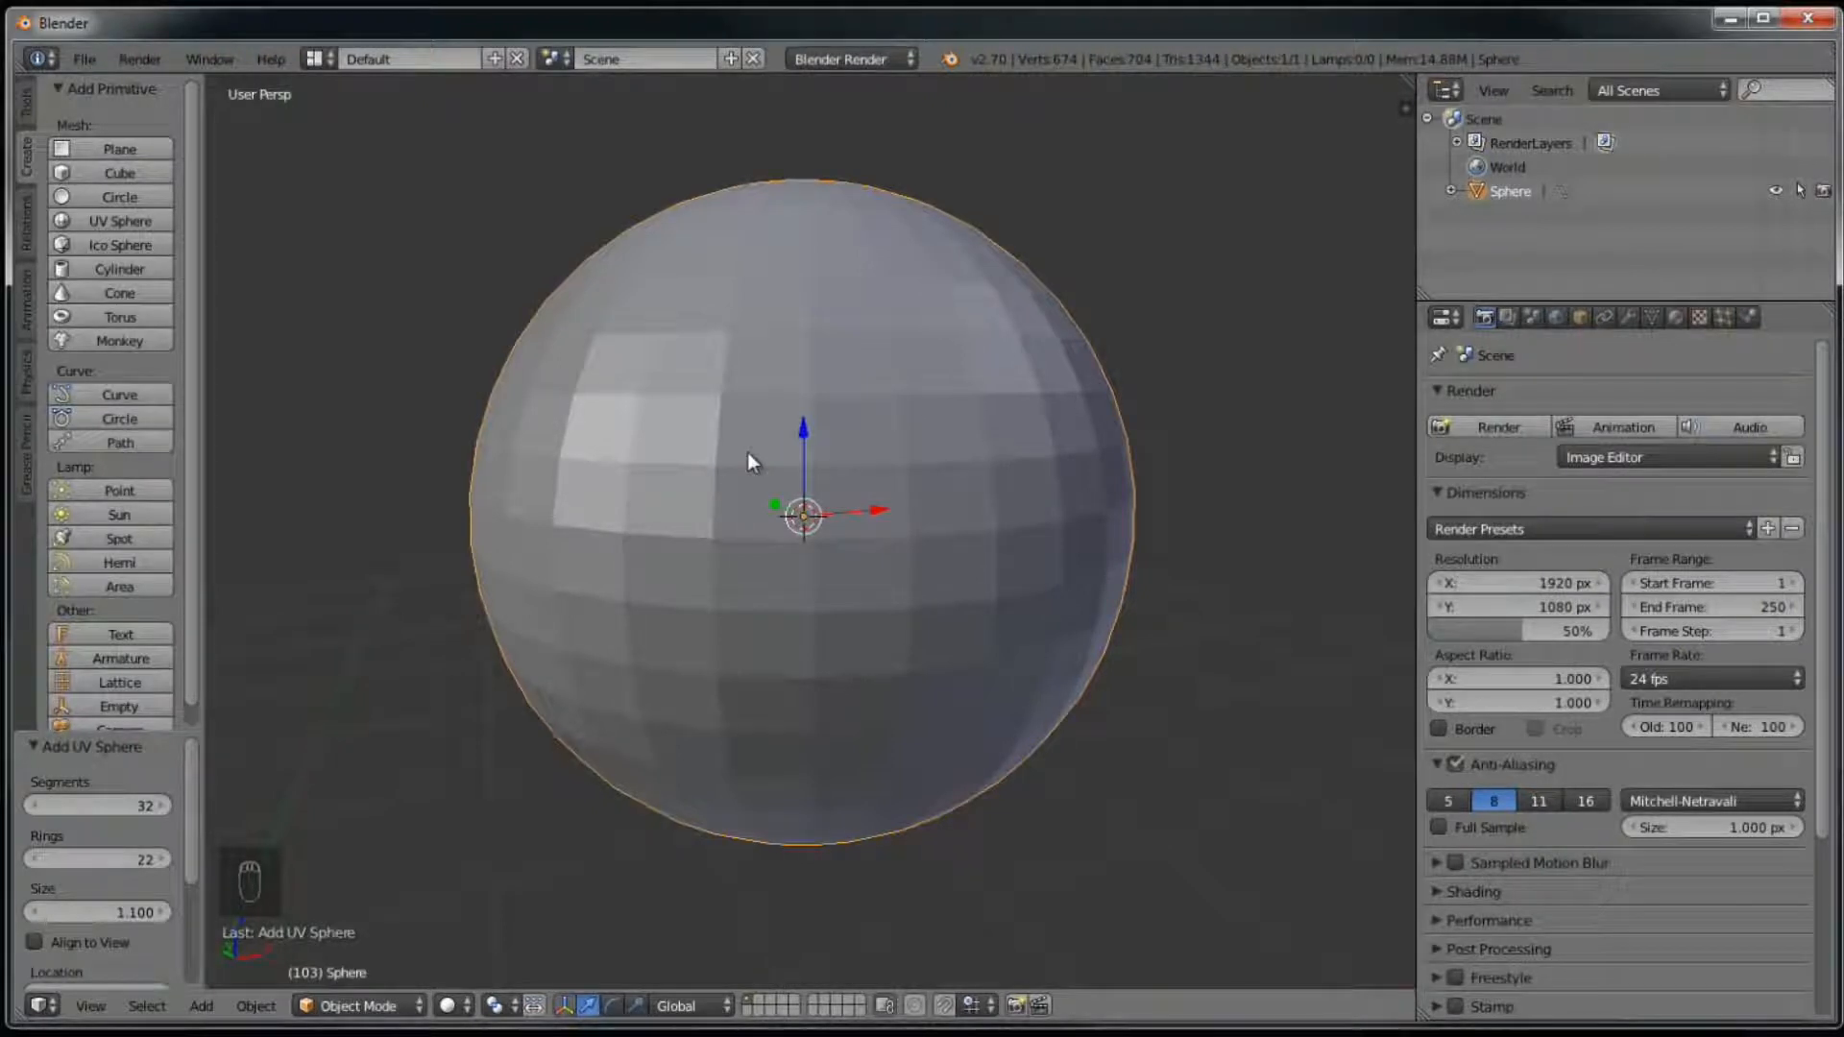
{"action": "mouse_move", "coordinate": [811, 356]}
{"action": "middle_mouse_down"}
{"action": "mouse_move", "coordinate": [827, 382]}
{"action": "mouse_move", "coordinate": [769, 384]}
{"action": "mouse_move", "coordinate": [798, 309]}
{"action": "mouse_move", "coordinate": [797, 355]}
{"action": "mouse_move", "coordinate": [759, 404]}
{"action": "middle_mouse_up"}
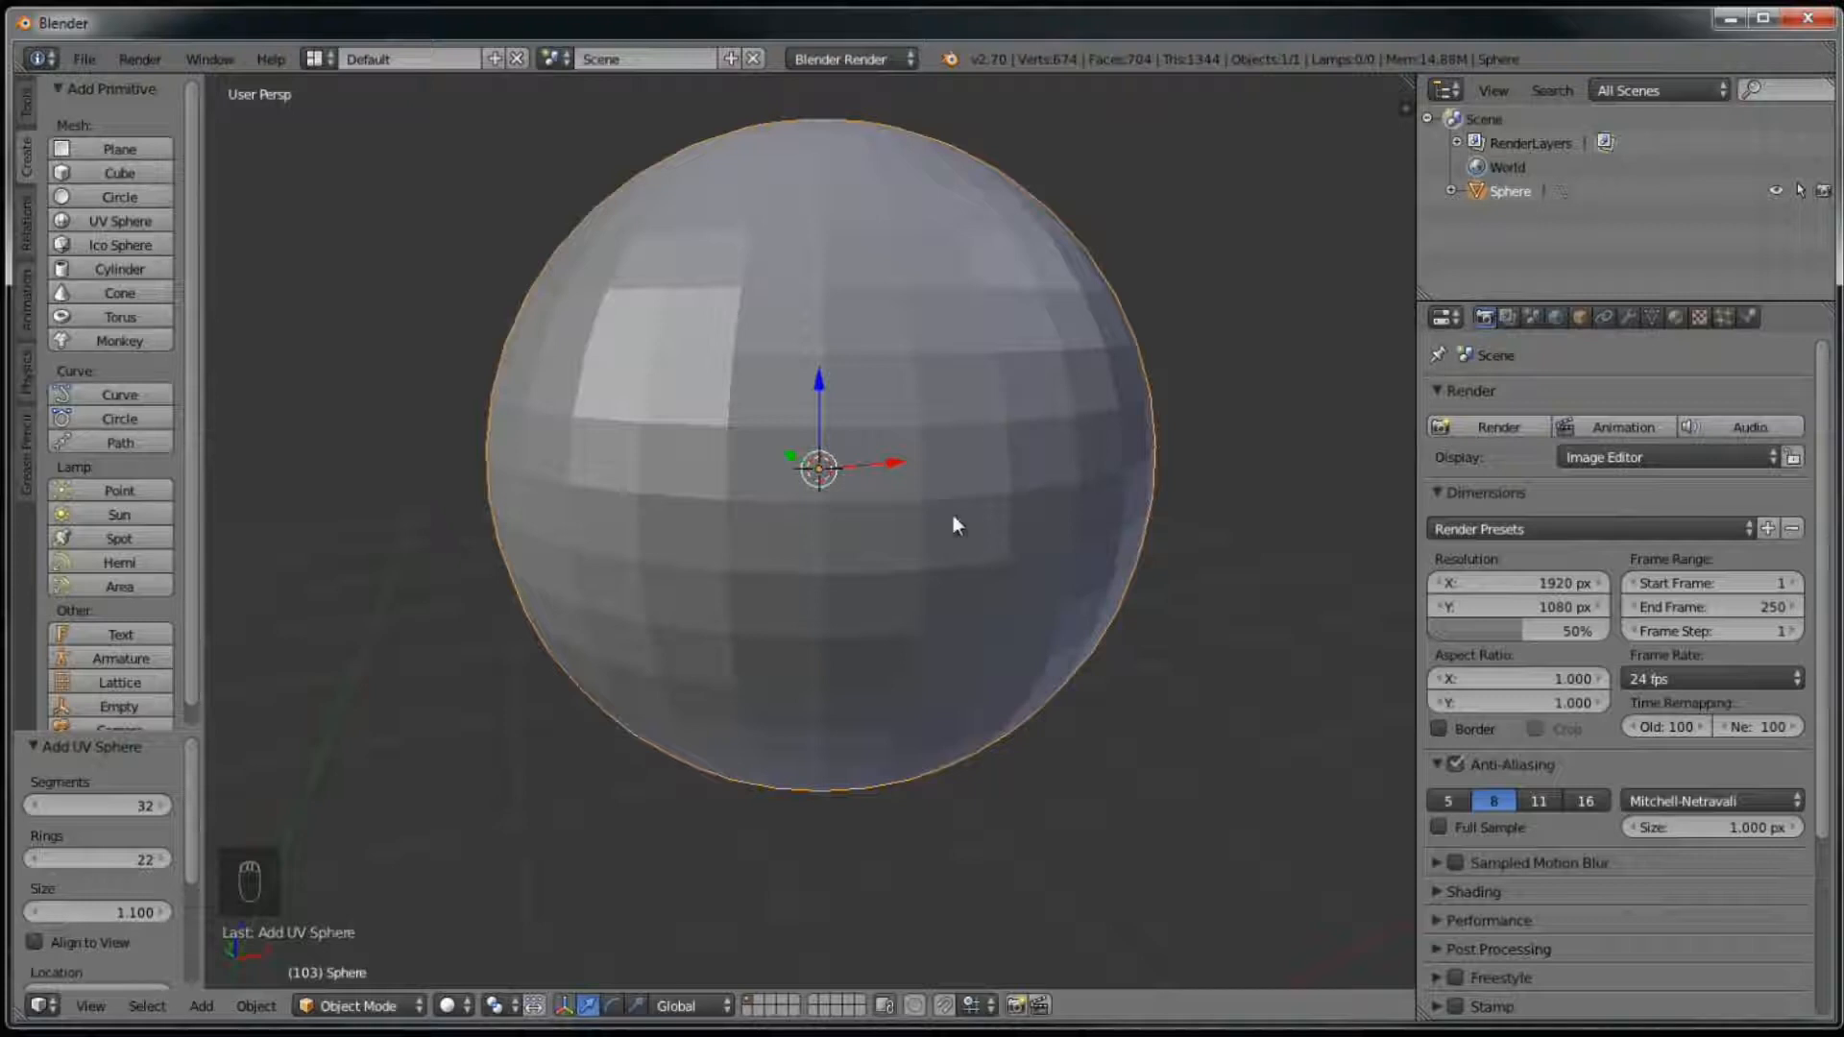
{"action": "mouse_move", "coordinate": [747, 471]}
{"action": "middle_mouse_down"}
{"action": "mouse_move", "coordinate": [798, 478]}
{"action": "mouse_move", "coordinate": [765, 486]}
{"action": "mouse_move", "coordinate": [741, 461]}
{"action": "middle_mouse_up"}
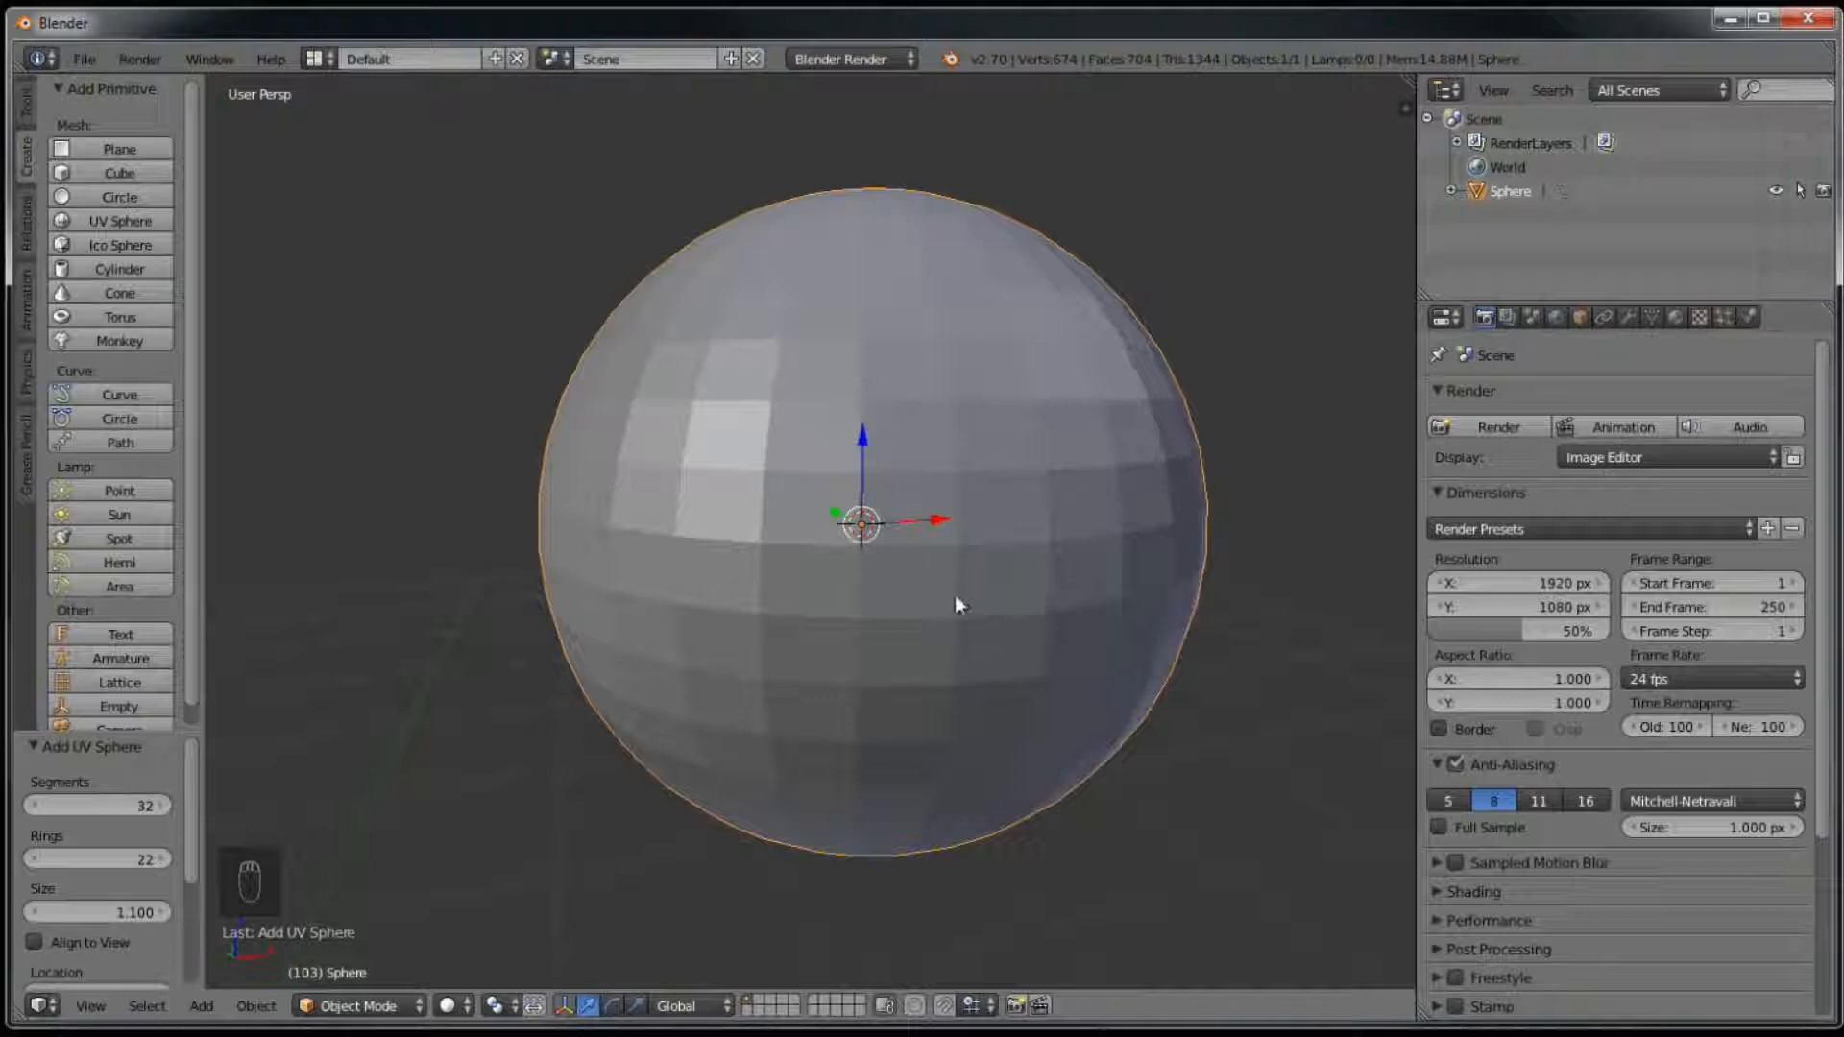
Step: Reduce the UV sphere to 7 segments and 5 rings and inspect its coarse faces
{"action": "scroll", "coordinate": [954, 600], "scroll_direction": "down", "scroll_amount": 3}
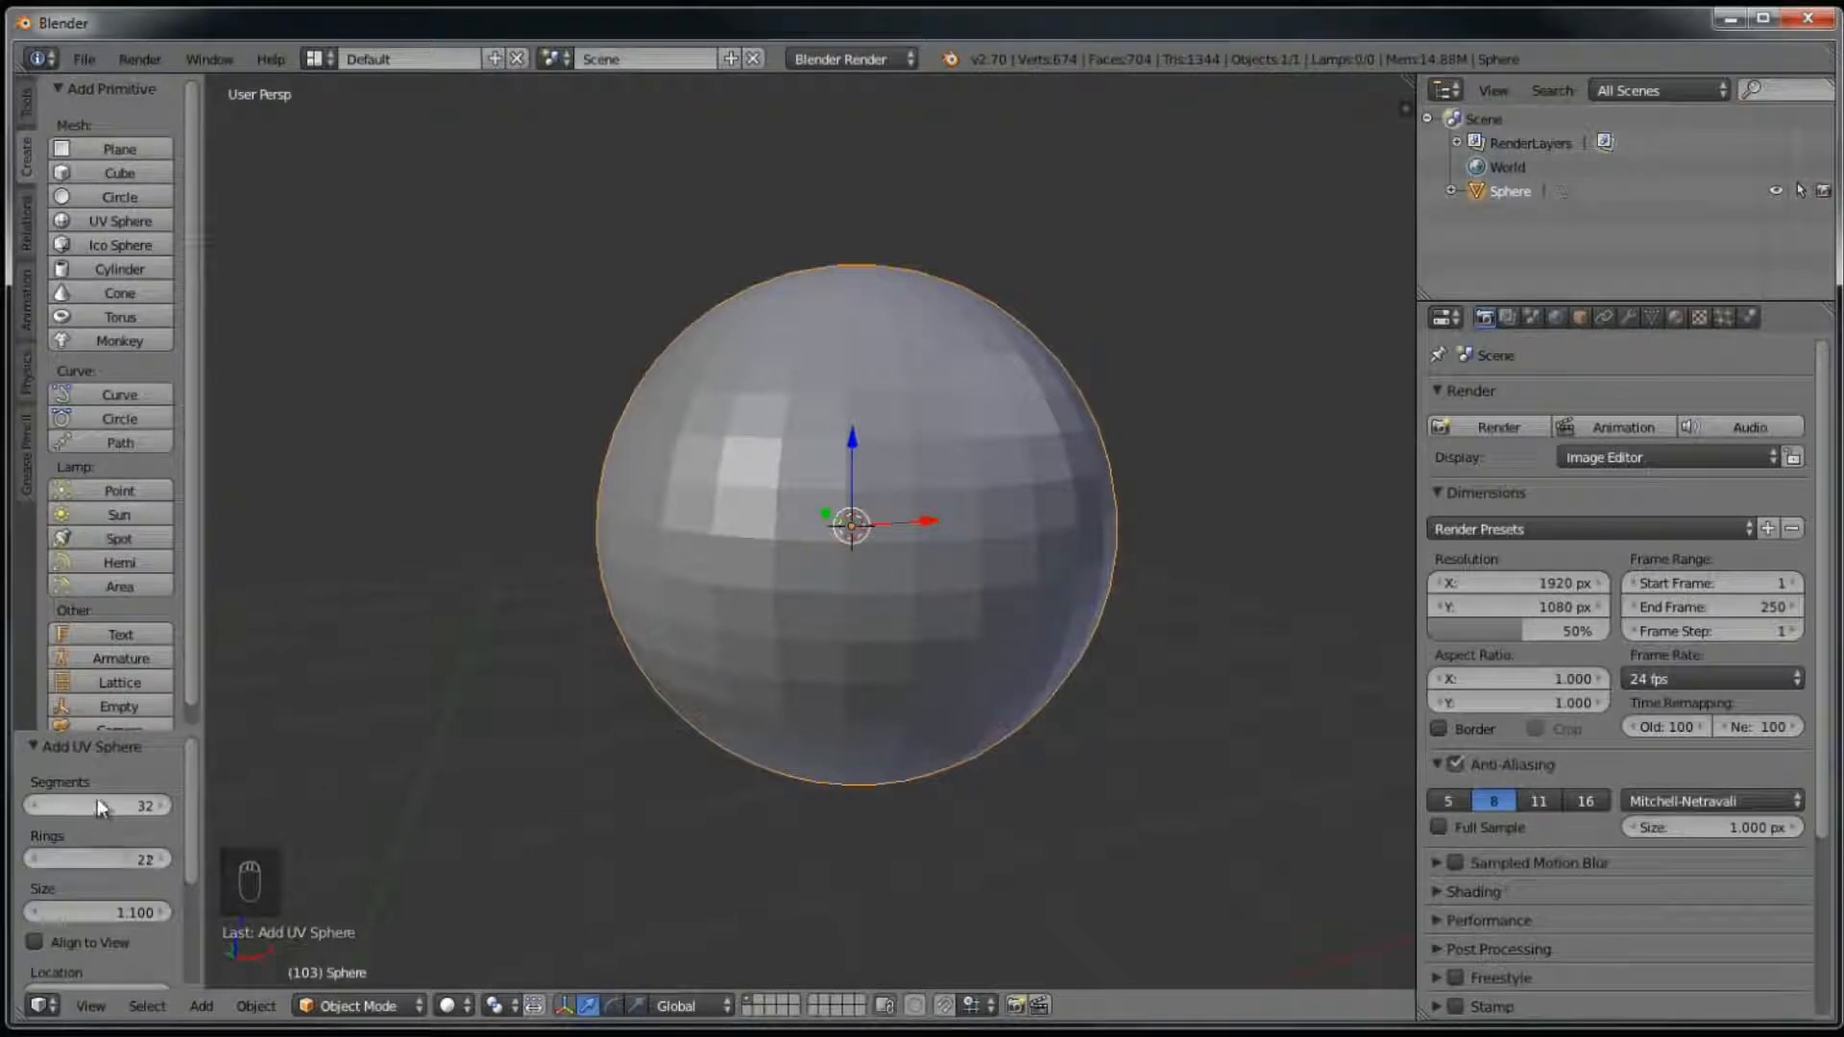
{"action": "left_click_drag", "start_coordinate": [86, 806], "coordinate": [79, 858]}
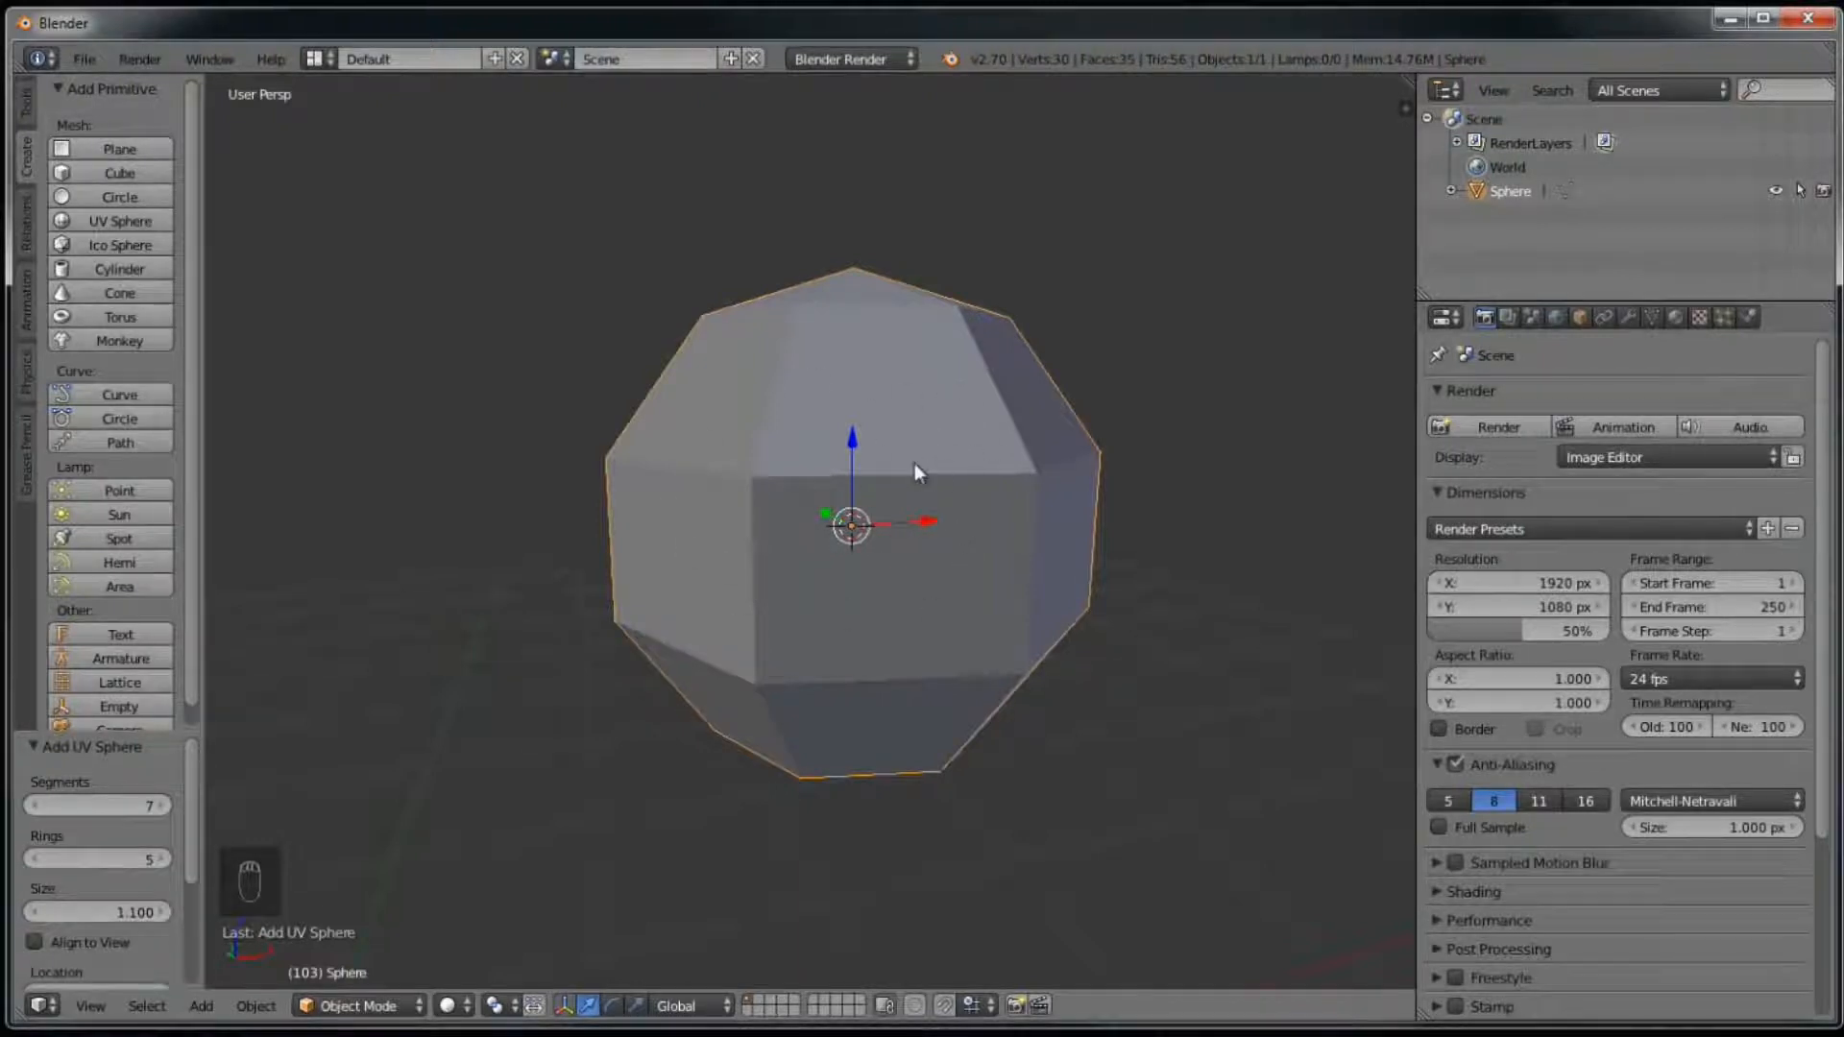
{"action": "mouse_move", "coordinate": [989, 412]}
{"action": "middle_mouse_down"}
{"action": "mouse_move", "coordinate": [932, 490]}
{"action": "mouse_move", "coordinate": [993, 429]}
{"action": "middle_mouse_up"}
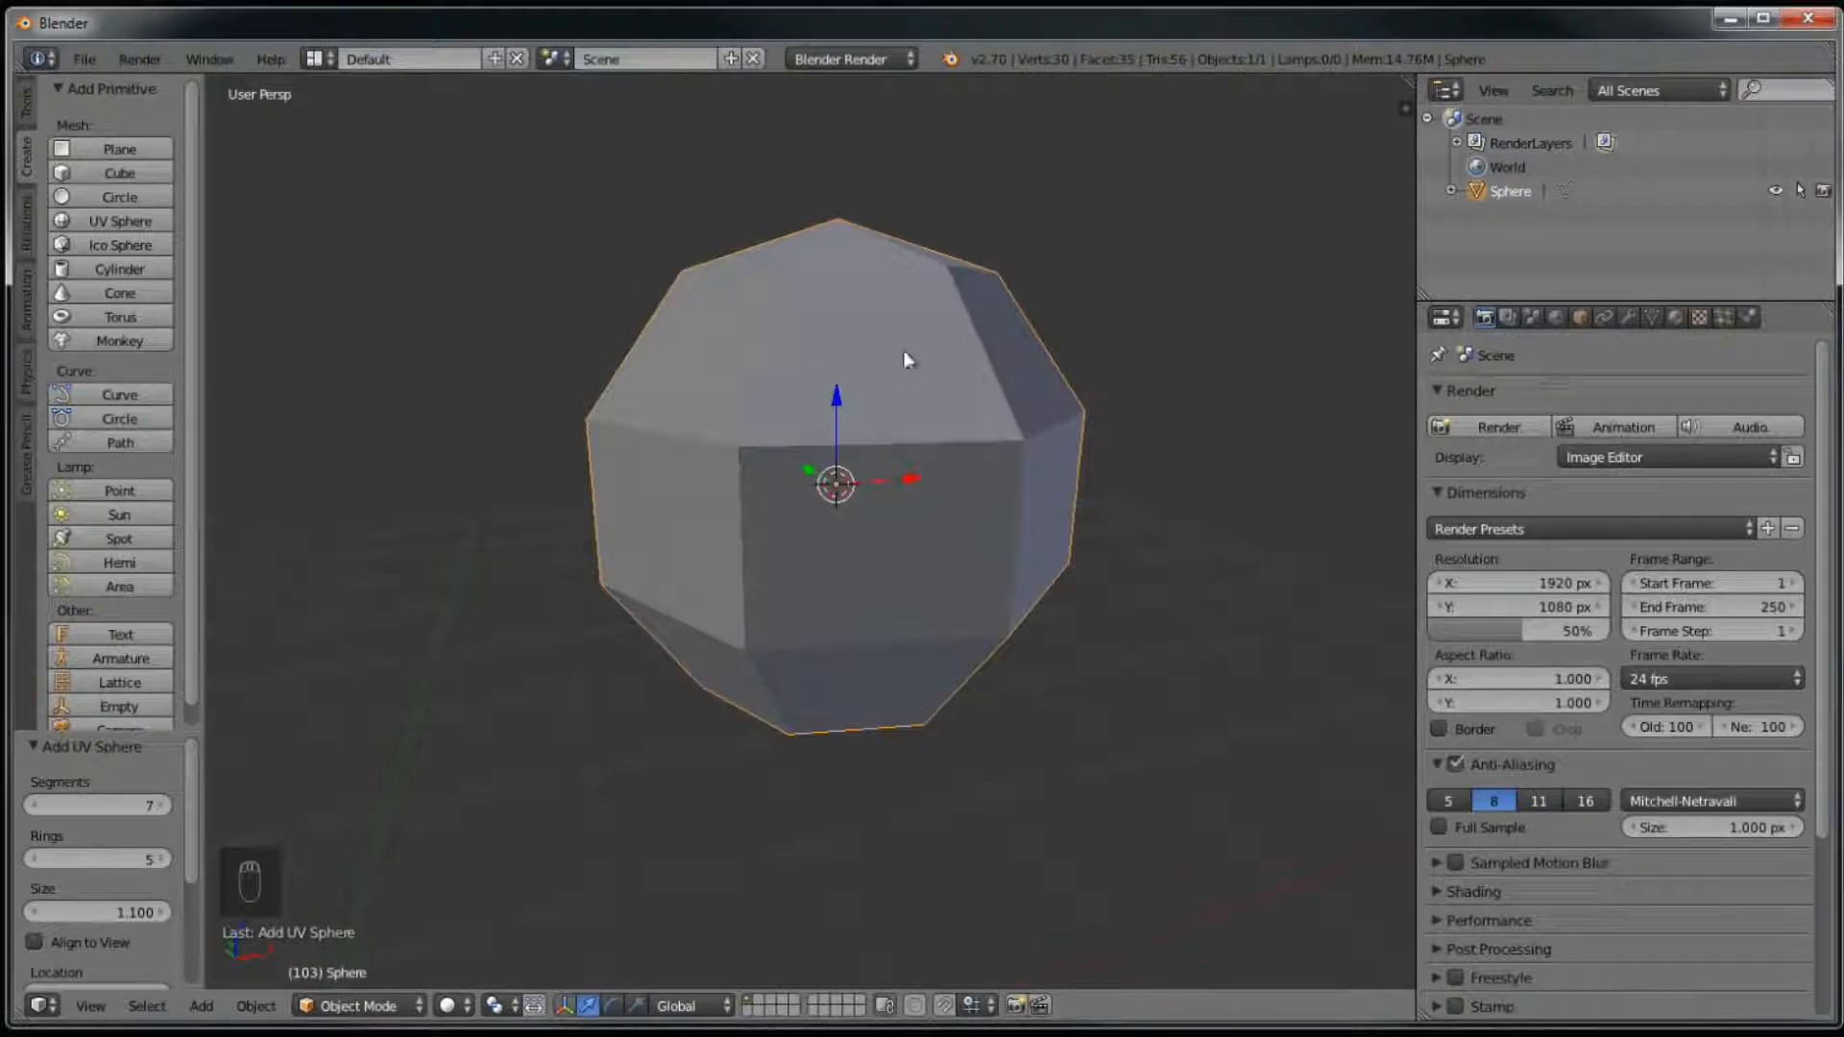
Step: Set the UV sphere to 30 segments and 28 rings with a size of 1.24
{"action": "left_click", "coordinate": [145, 860]}
{"action": "type", "text": "33"}
{"action": "key", "text": "Return"}
{"action": "left_click_drag", "start_coordinate": [147, 862], "coordinate": [163, 810]}
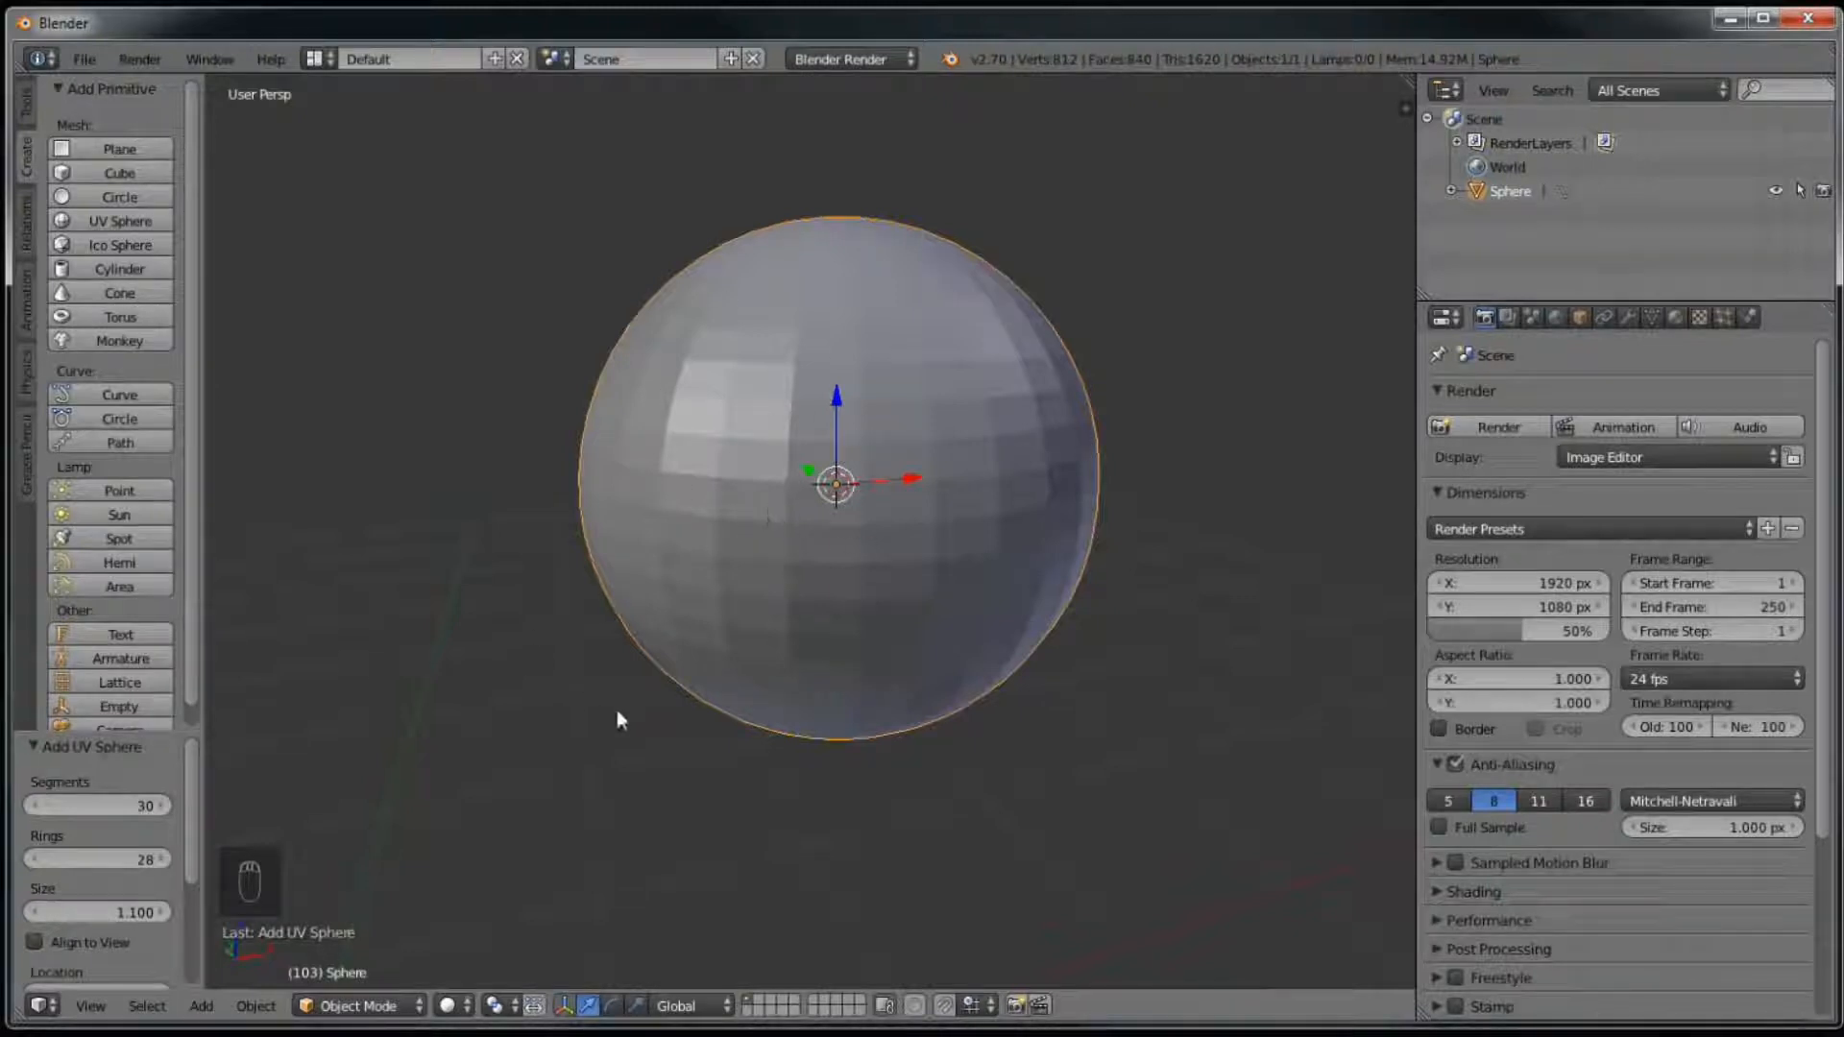
{"action": "mouse_move", "coordinate": [101, 912]}
{"action": "left_mouse_down"}
{"action": "mouse_move", "coordinate": [67, 922]}
{"action": "mouse_move", "coordinate": [130, 914]}
{"action": "left_mouse_up"}
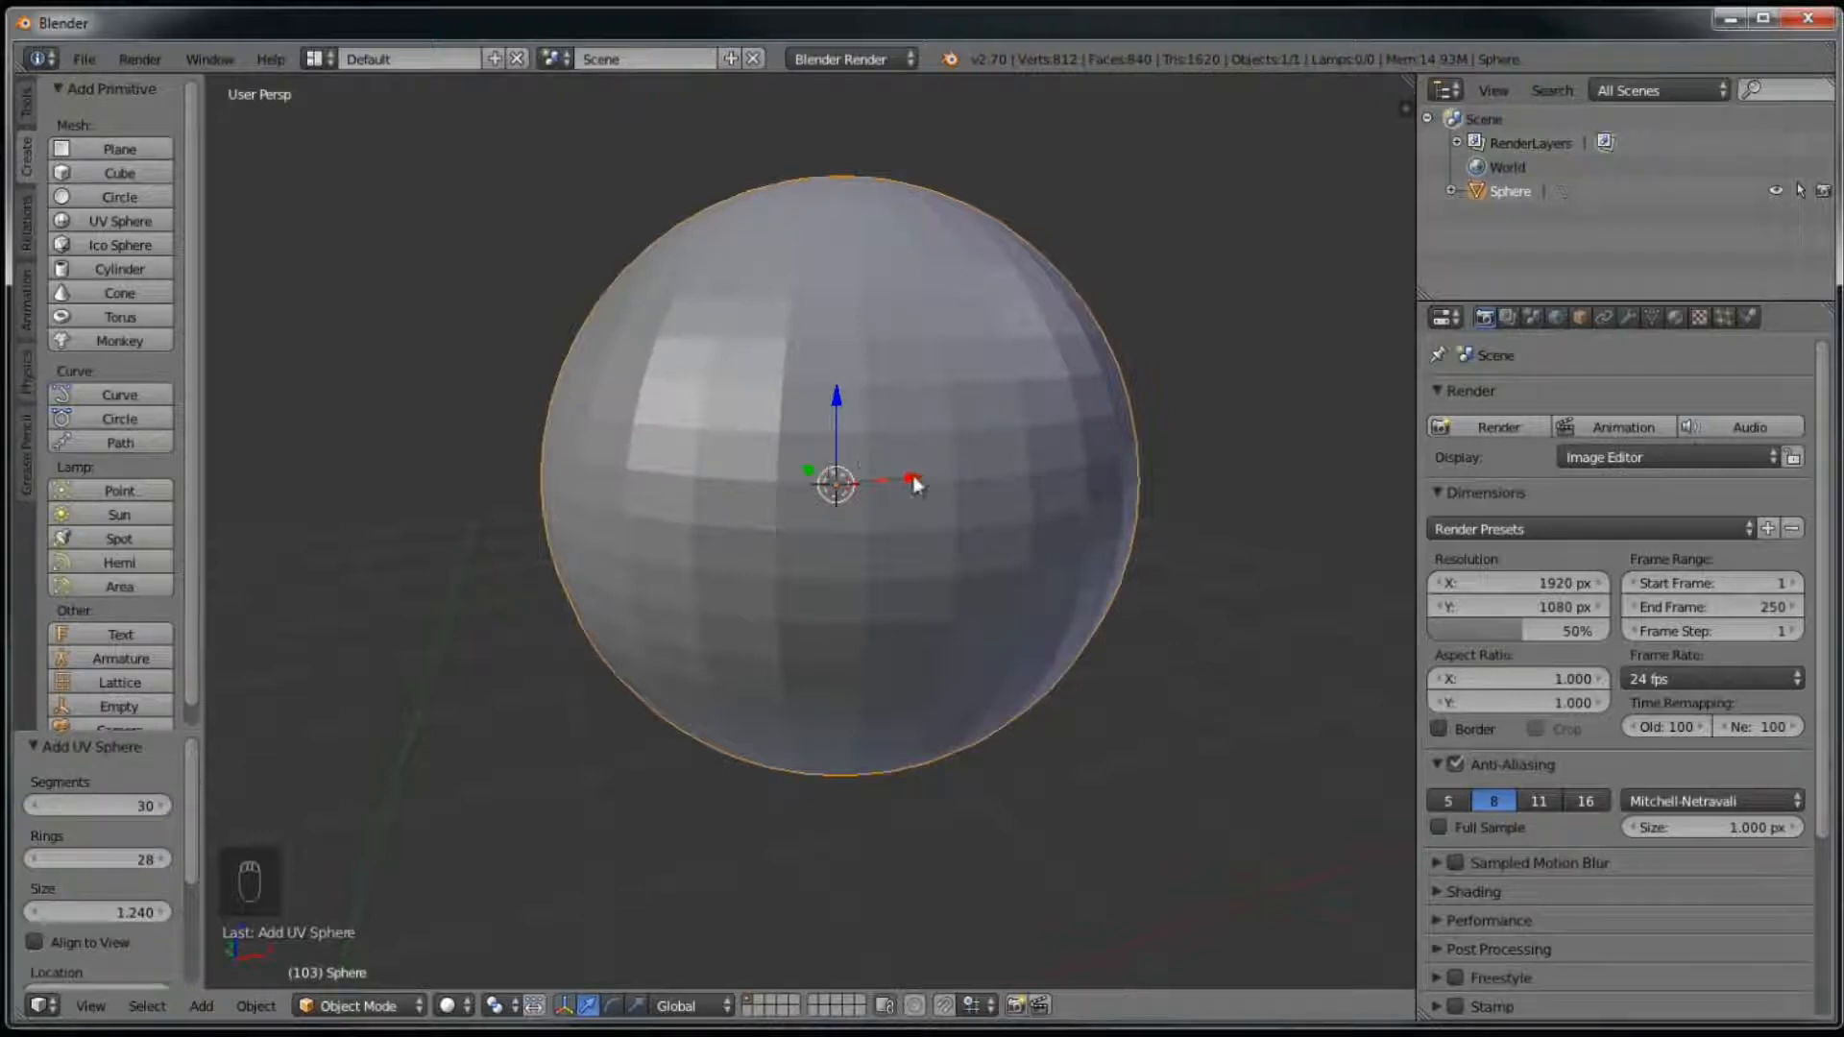
Step: Move the UV sphere along the X axis twice, by about -0.375 and -0.193 units
{"action": "left_click_drag", "start_coordinate": [913, 474], "coordinate": [913, 543]}
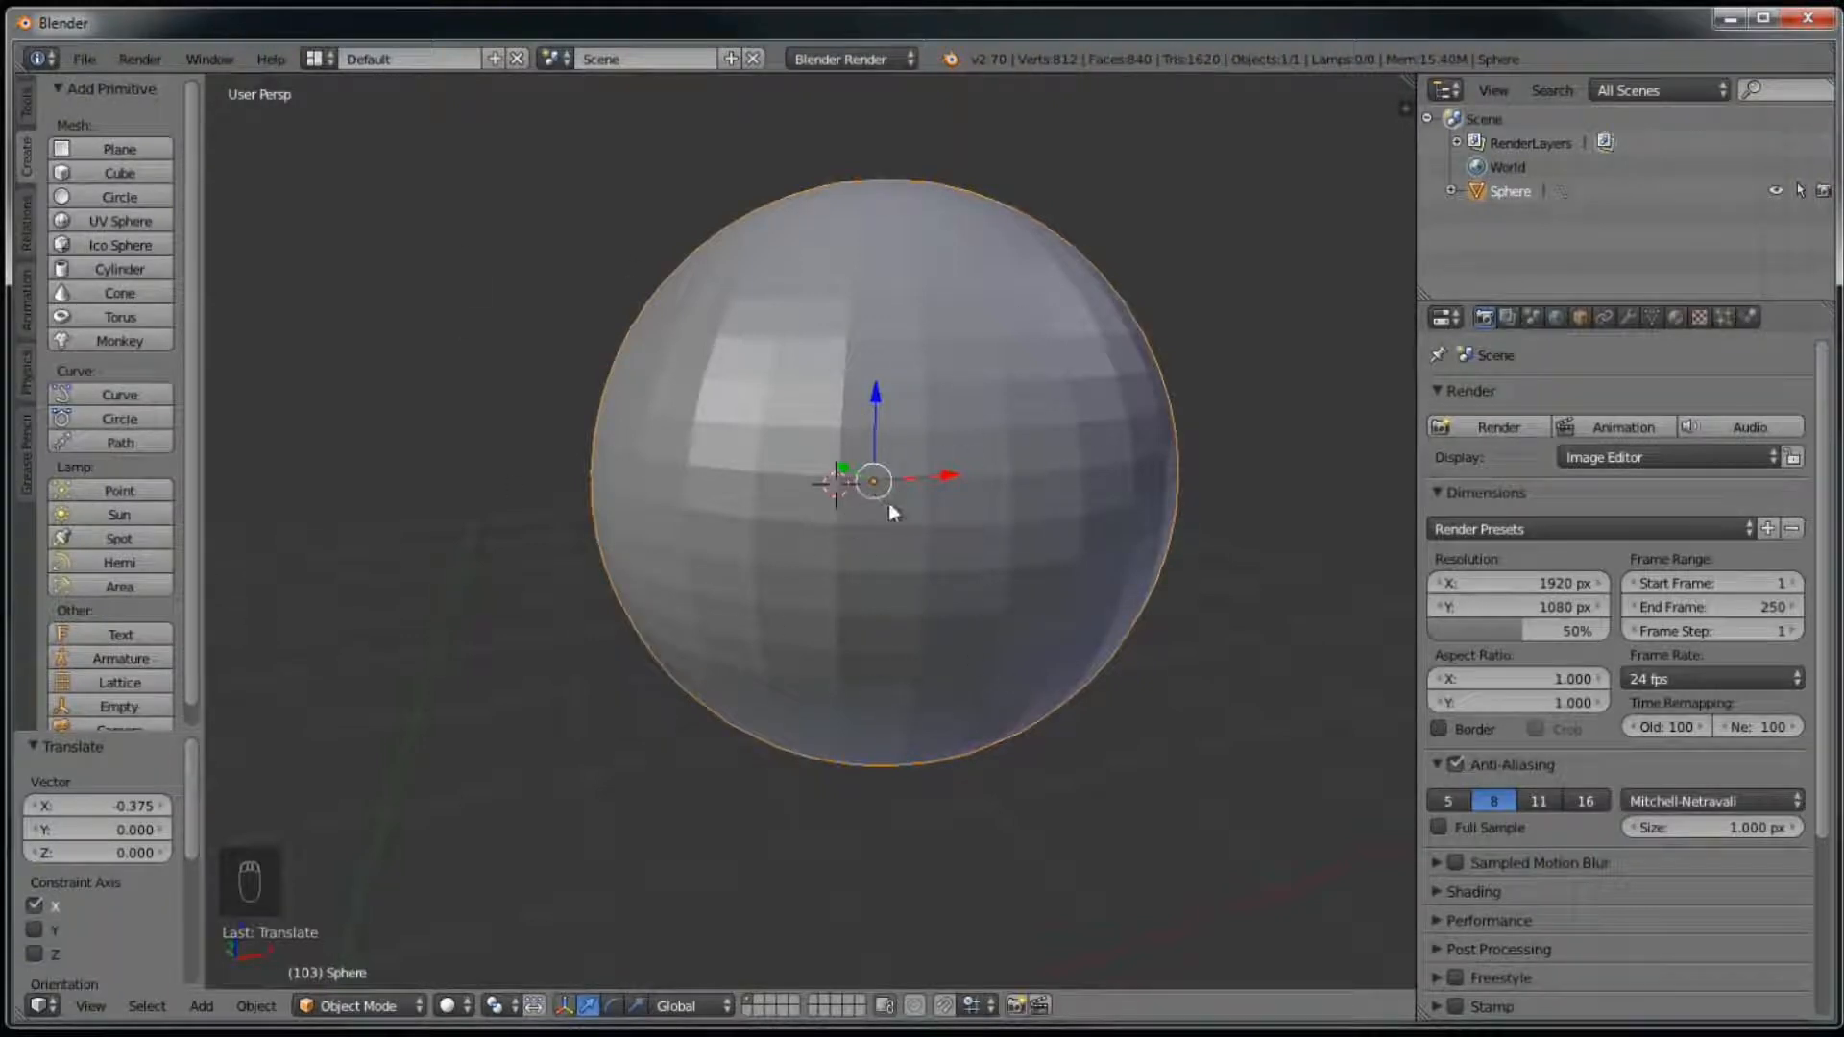
{"action": "key", "text": "g"}
{"action": "key", "text": "x"}
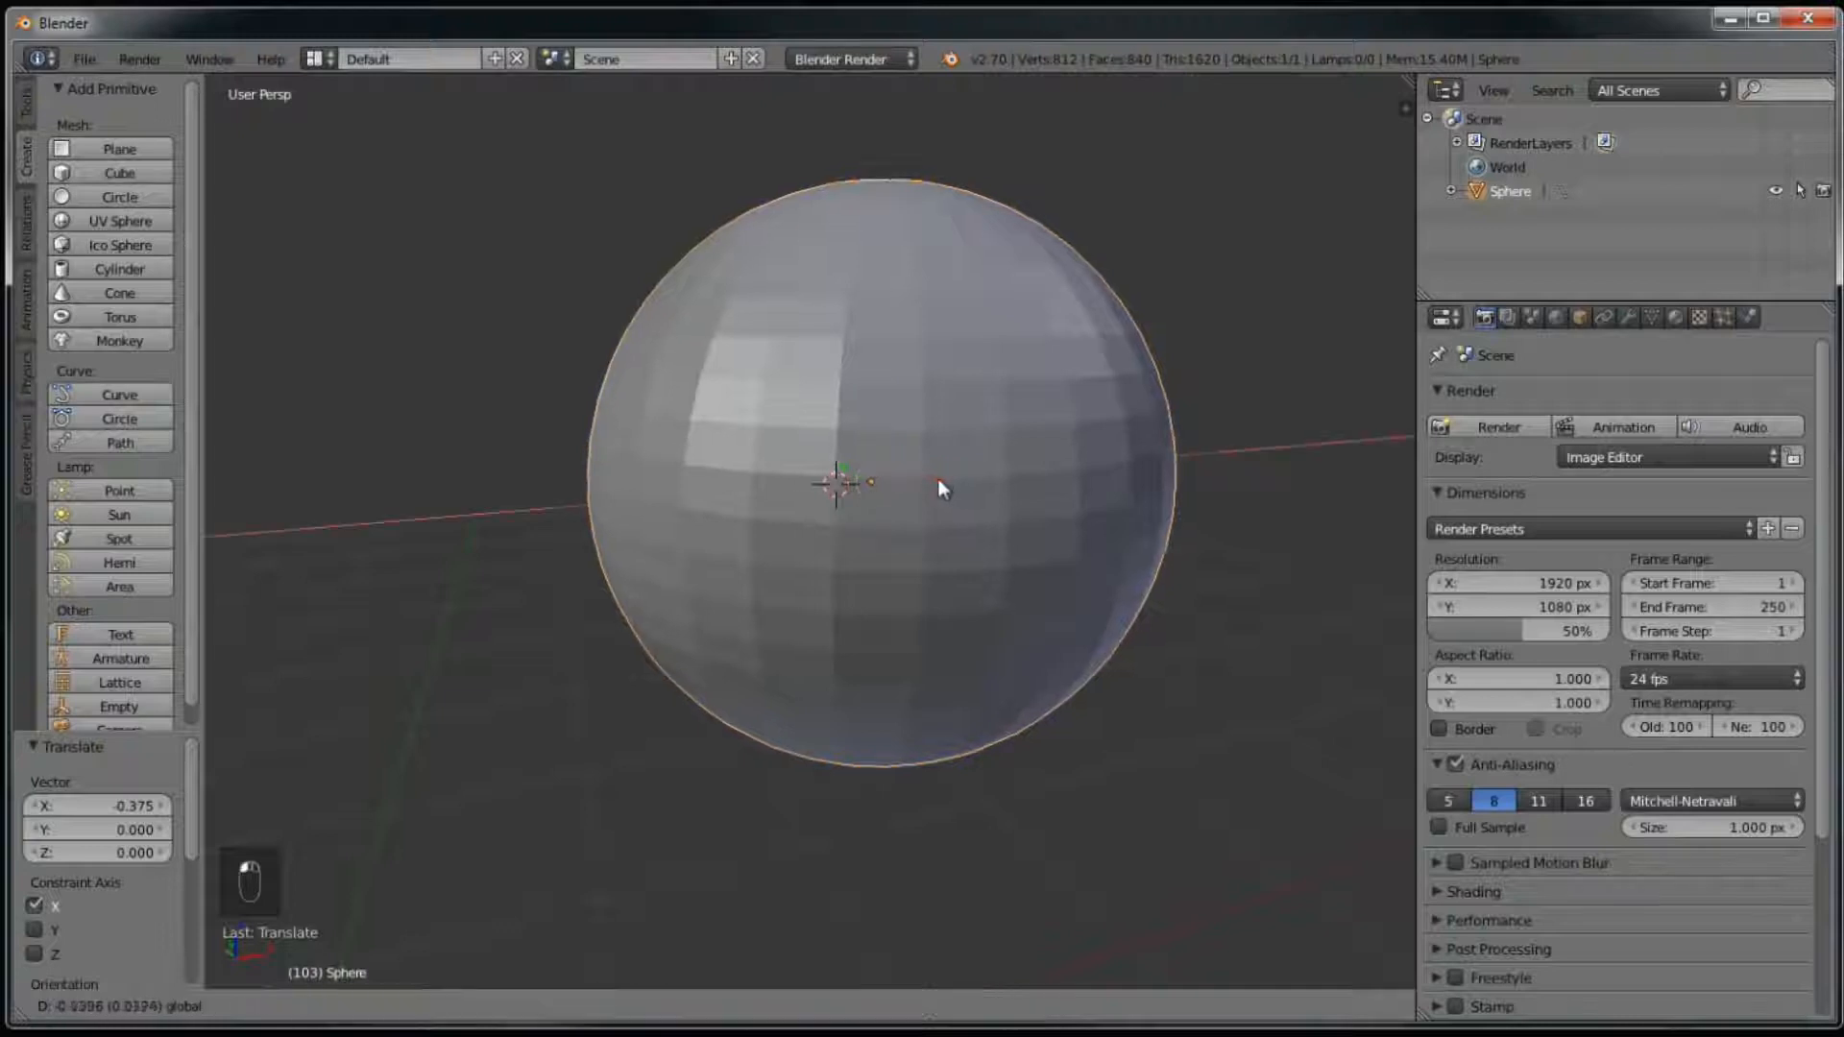
{"action": "left_click", "coordinate": [910, 496]}
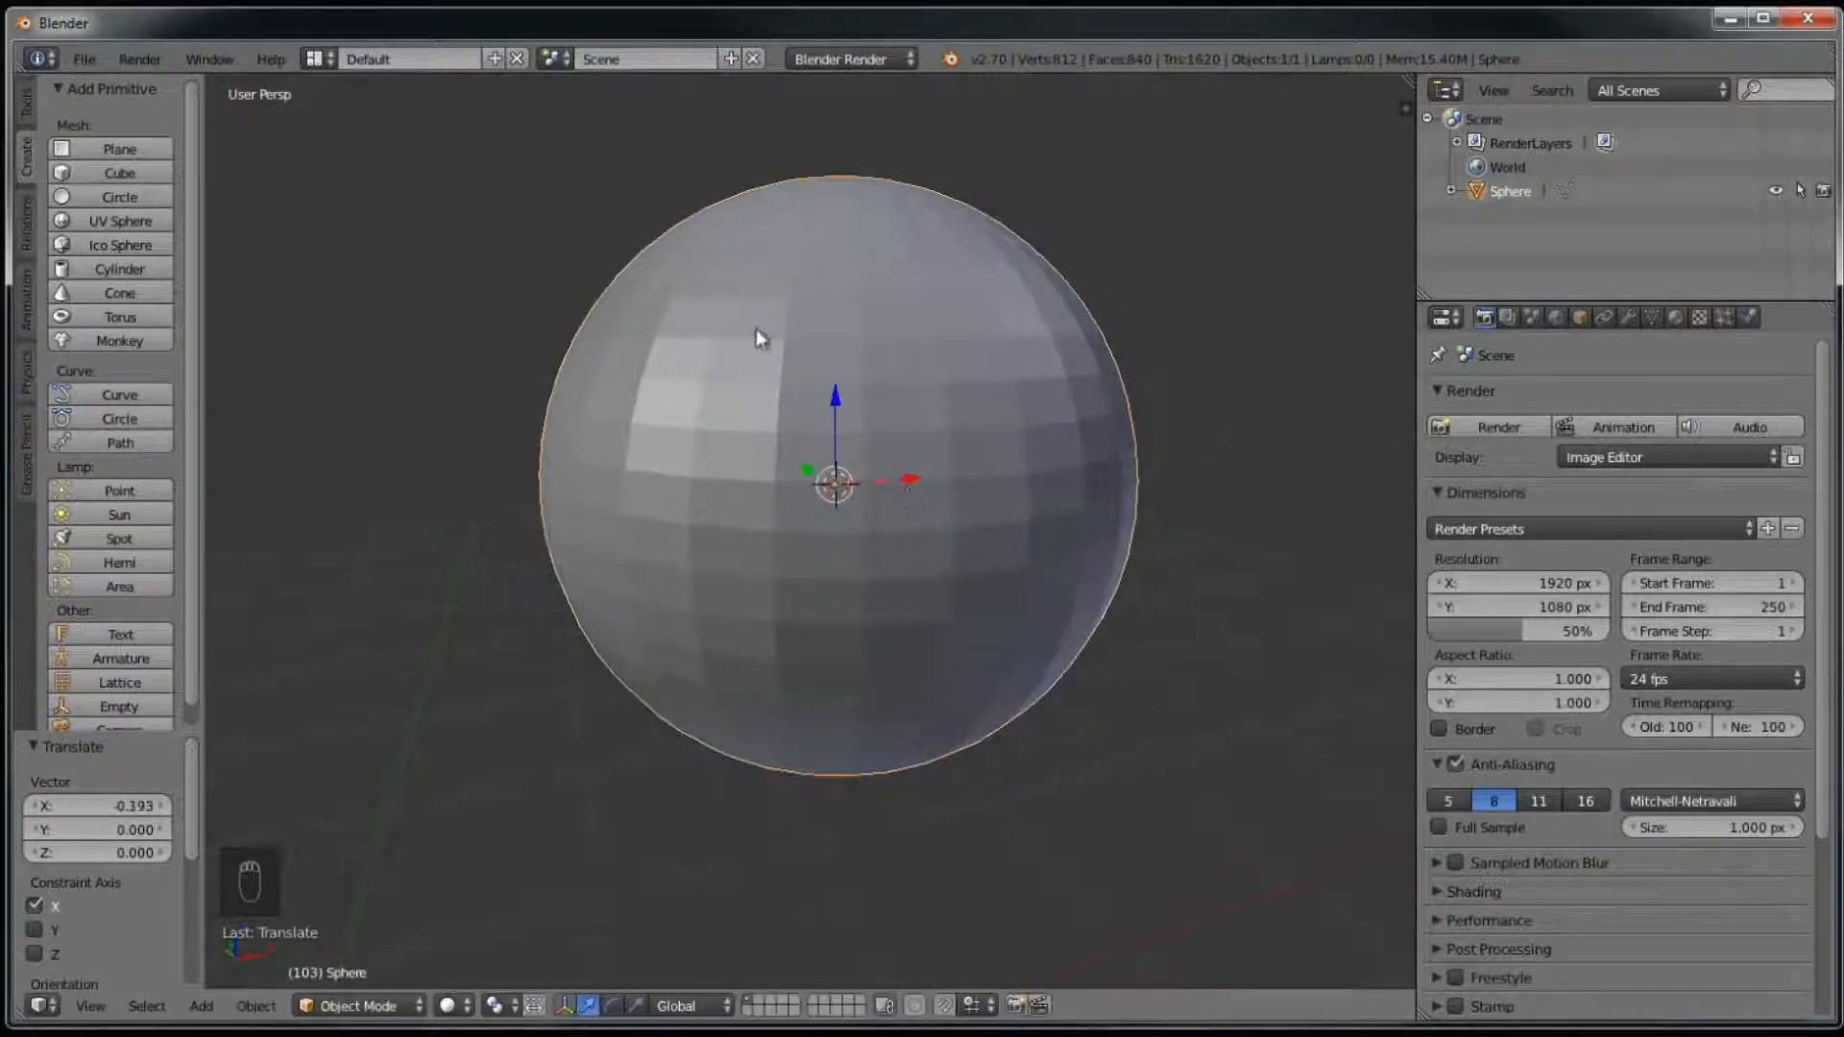
Step: Undo the sphere's moves and its creation
{"action": "key", "text": "ctrl+z"}
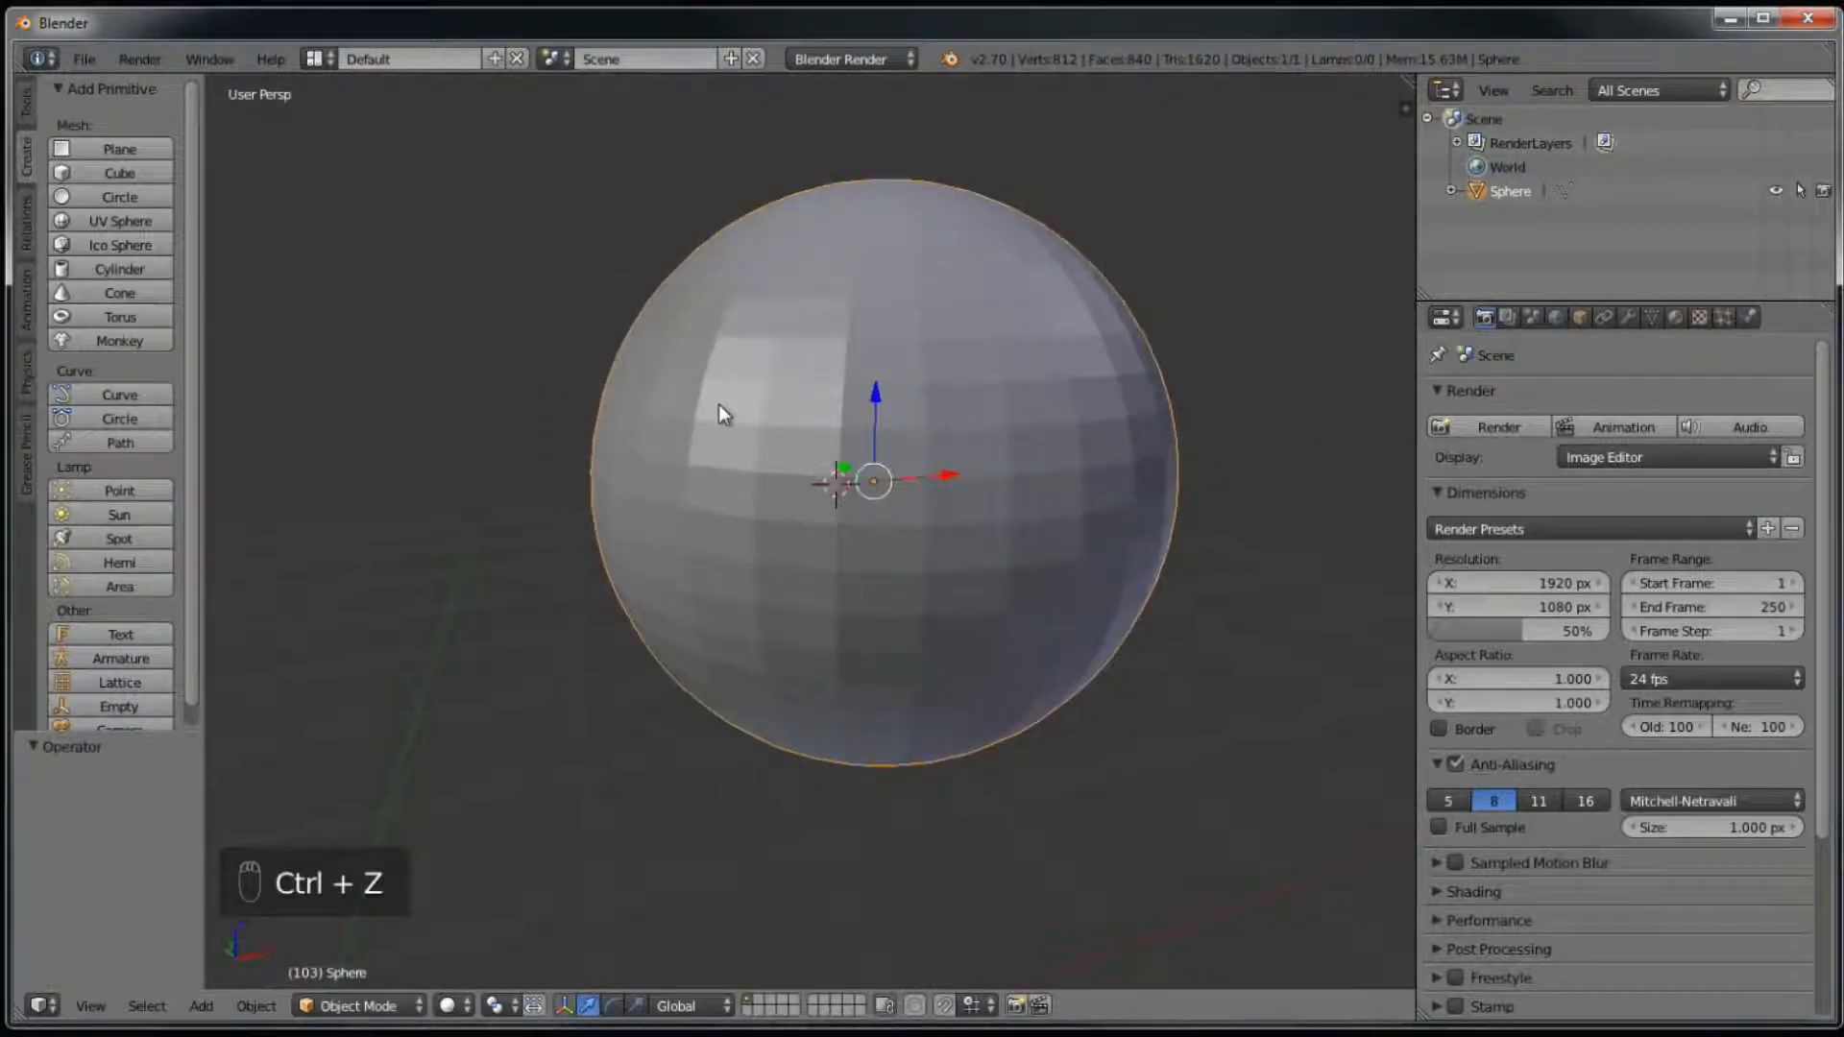
{"action": "key", "text": "ctrl+z"}
{"action": "key", "text": "ctrl+z"}
{"action": "key", "text": "ctrl+z"}
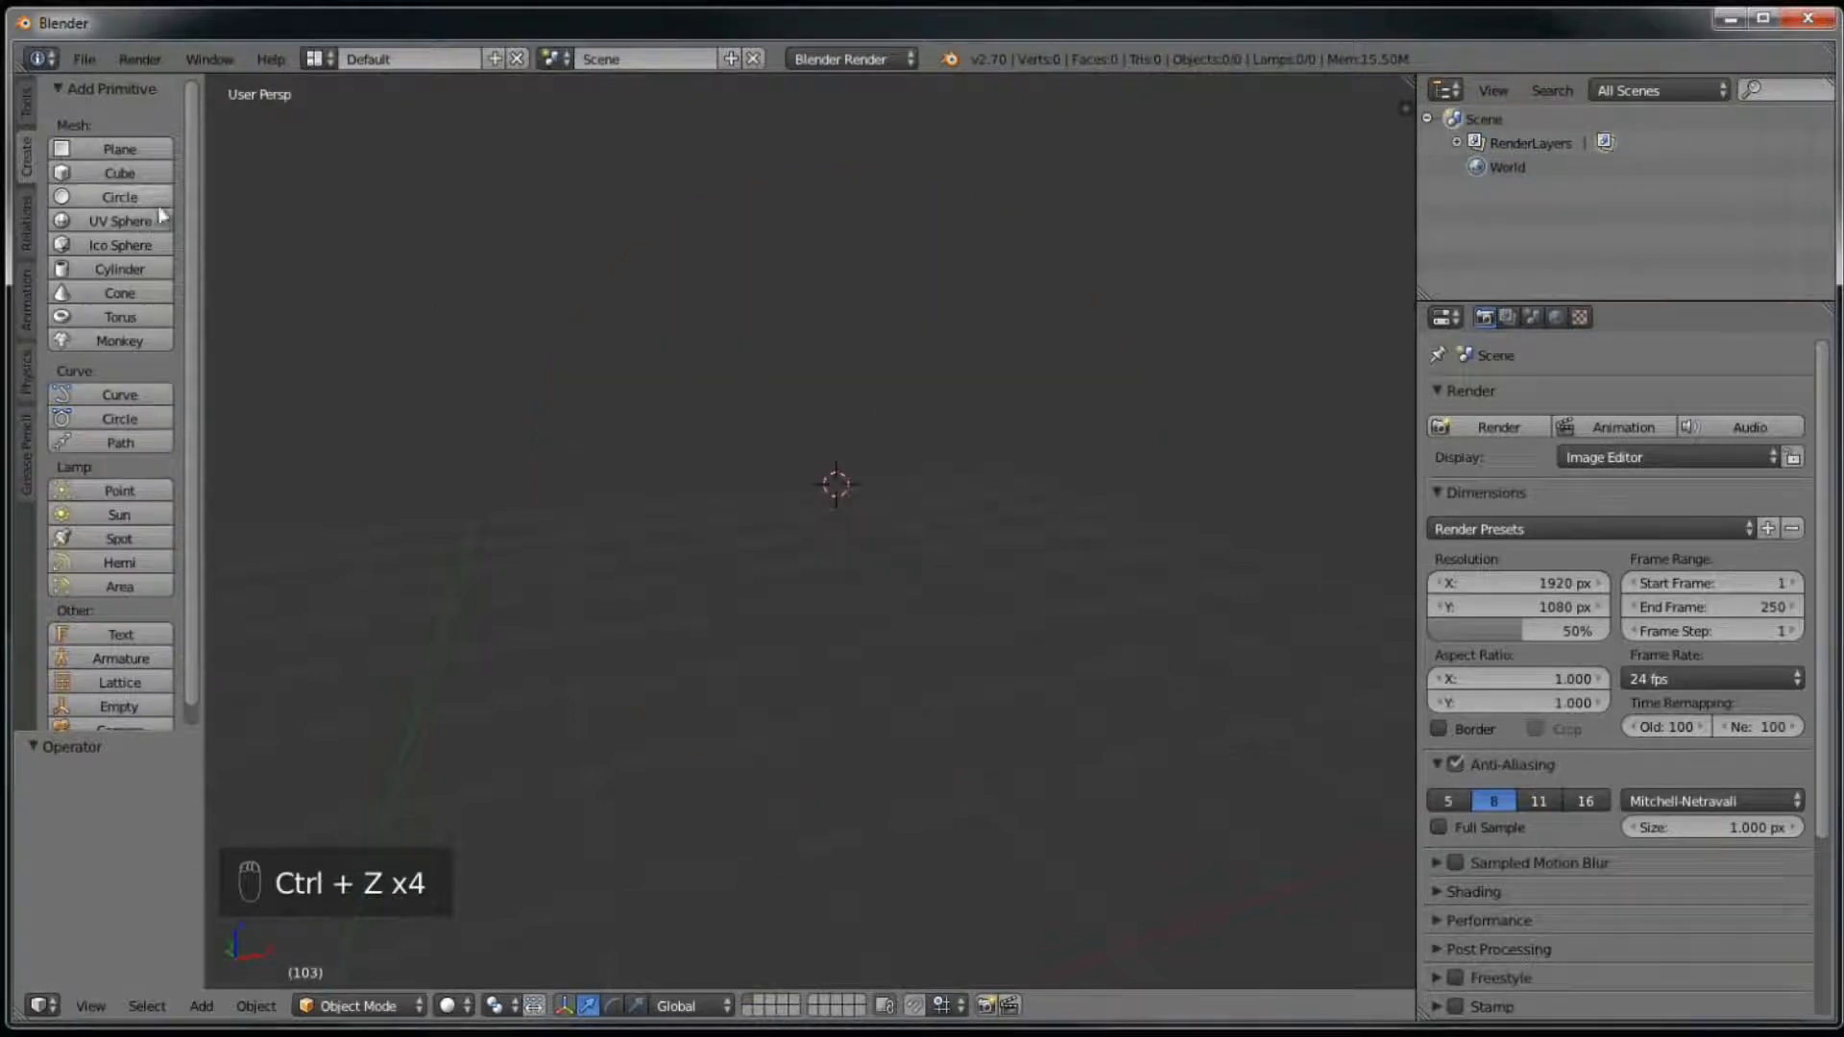
Step: Add a cube at the 3D cursor and set its radius to 0.83
{"action": "left_click", "coordinate": [88, 175]}
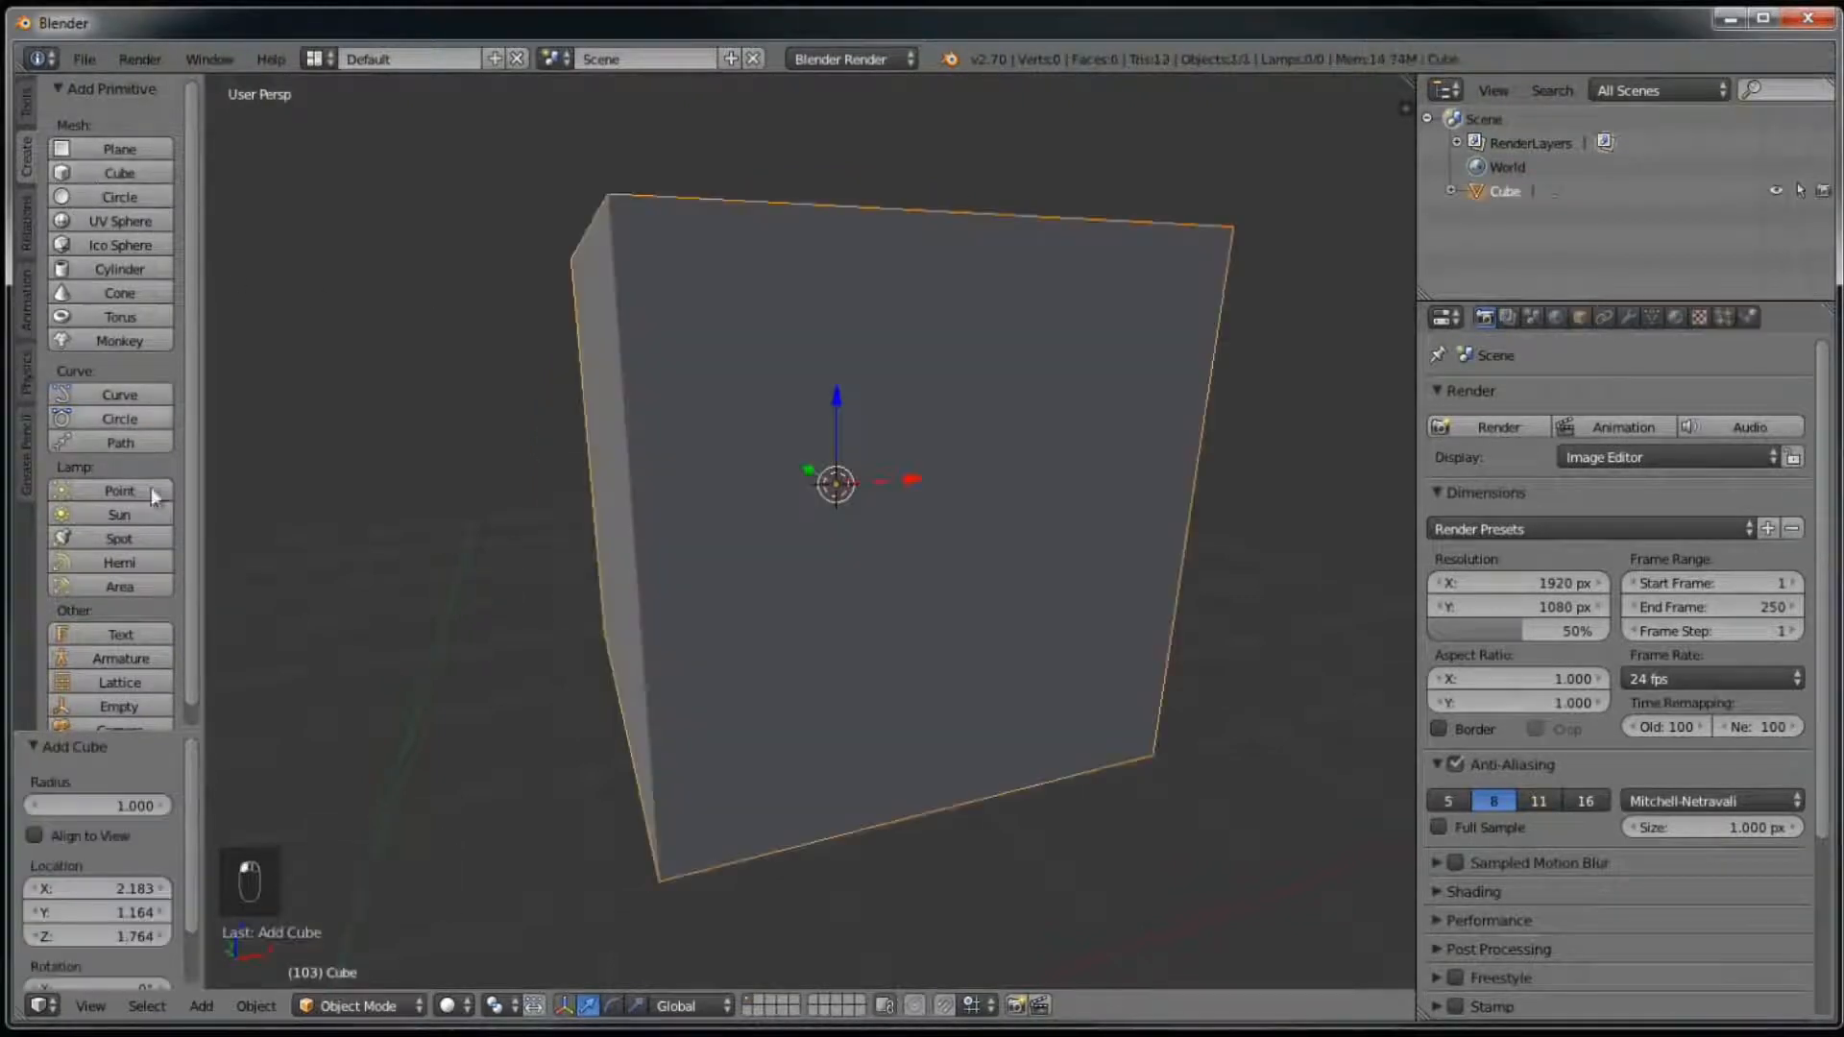
{"action": "left_click_drag", "start_coordinate": [110, 804], "coordinate": [50, 813]}
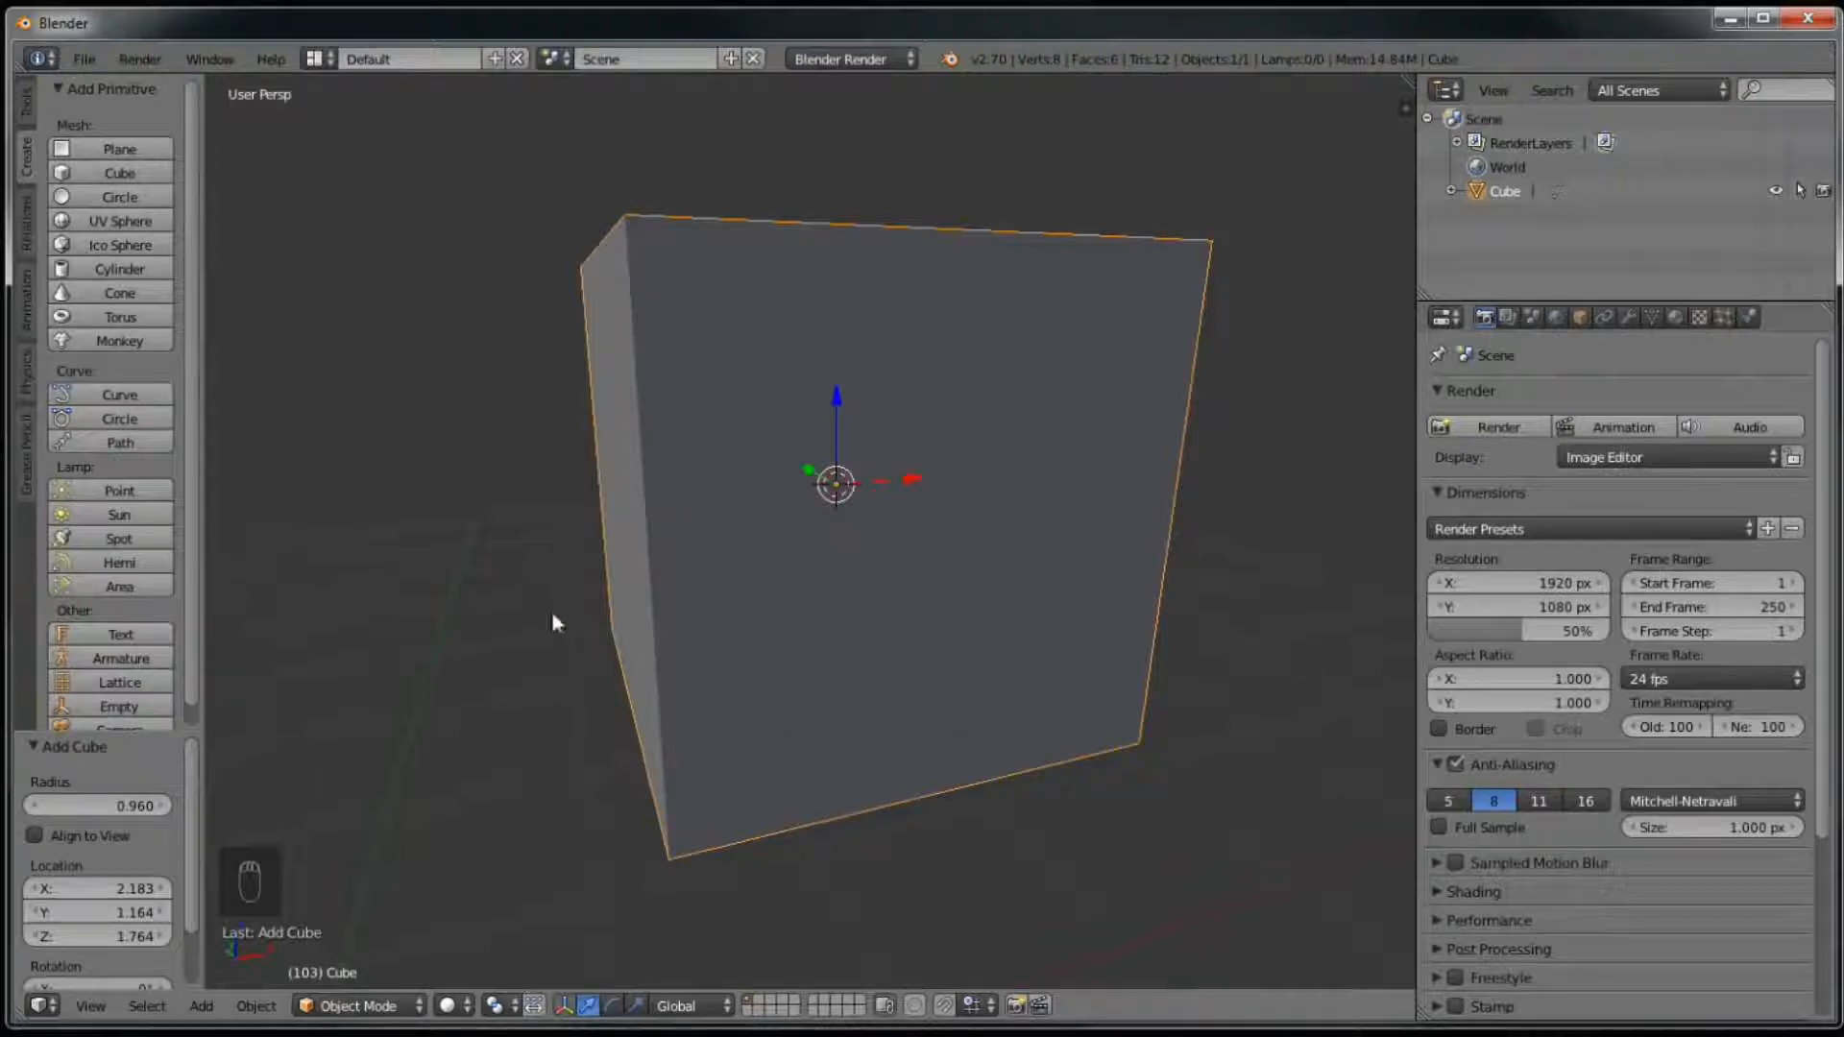
{"action": "left_click_drag", "start_coordinate": [93, 804], "coordinate": [80, 813]}
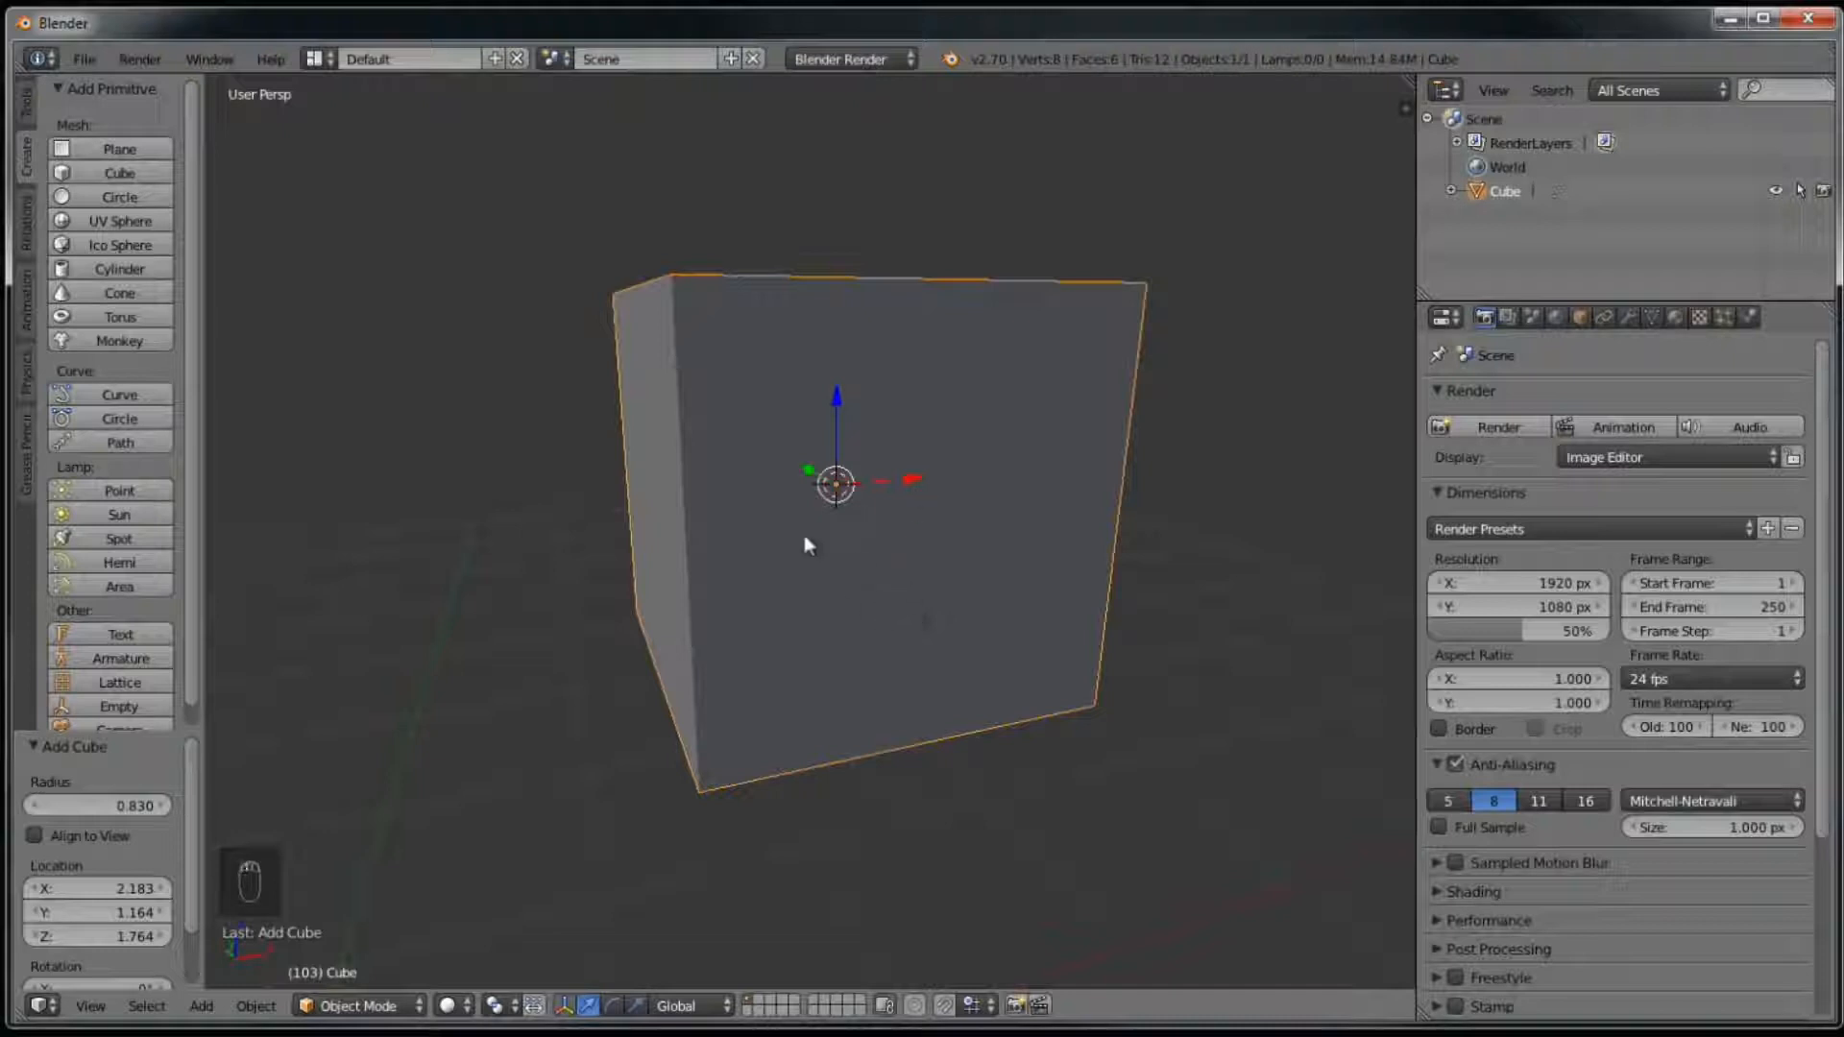
{"action": "mouse_move", "coordinate": [868, 349]}
{"action": "middle_mouse_down"}
{"action": "mouse_move", "coordinate": [893, 403]}
{"action": "mouse_move", "coordinate": [871, 348]}
{"action": "middle_mouse_up"}
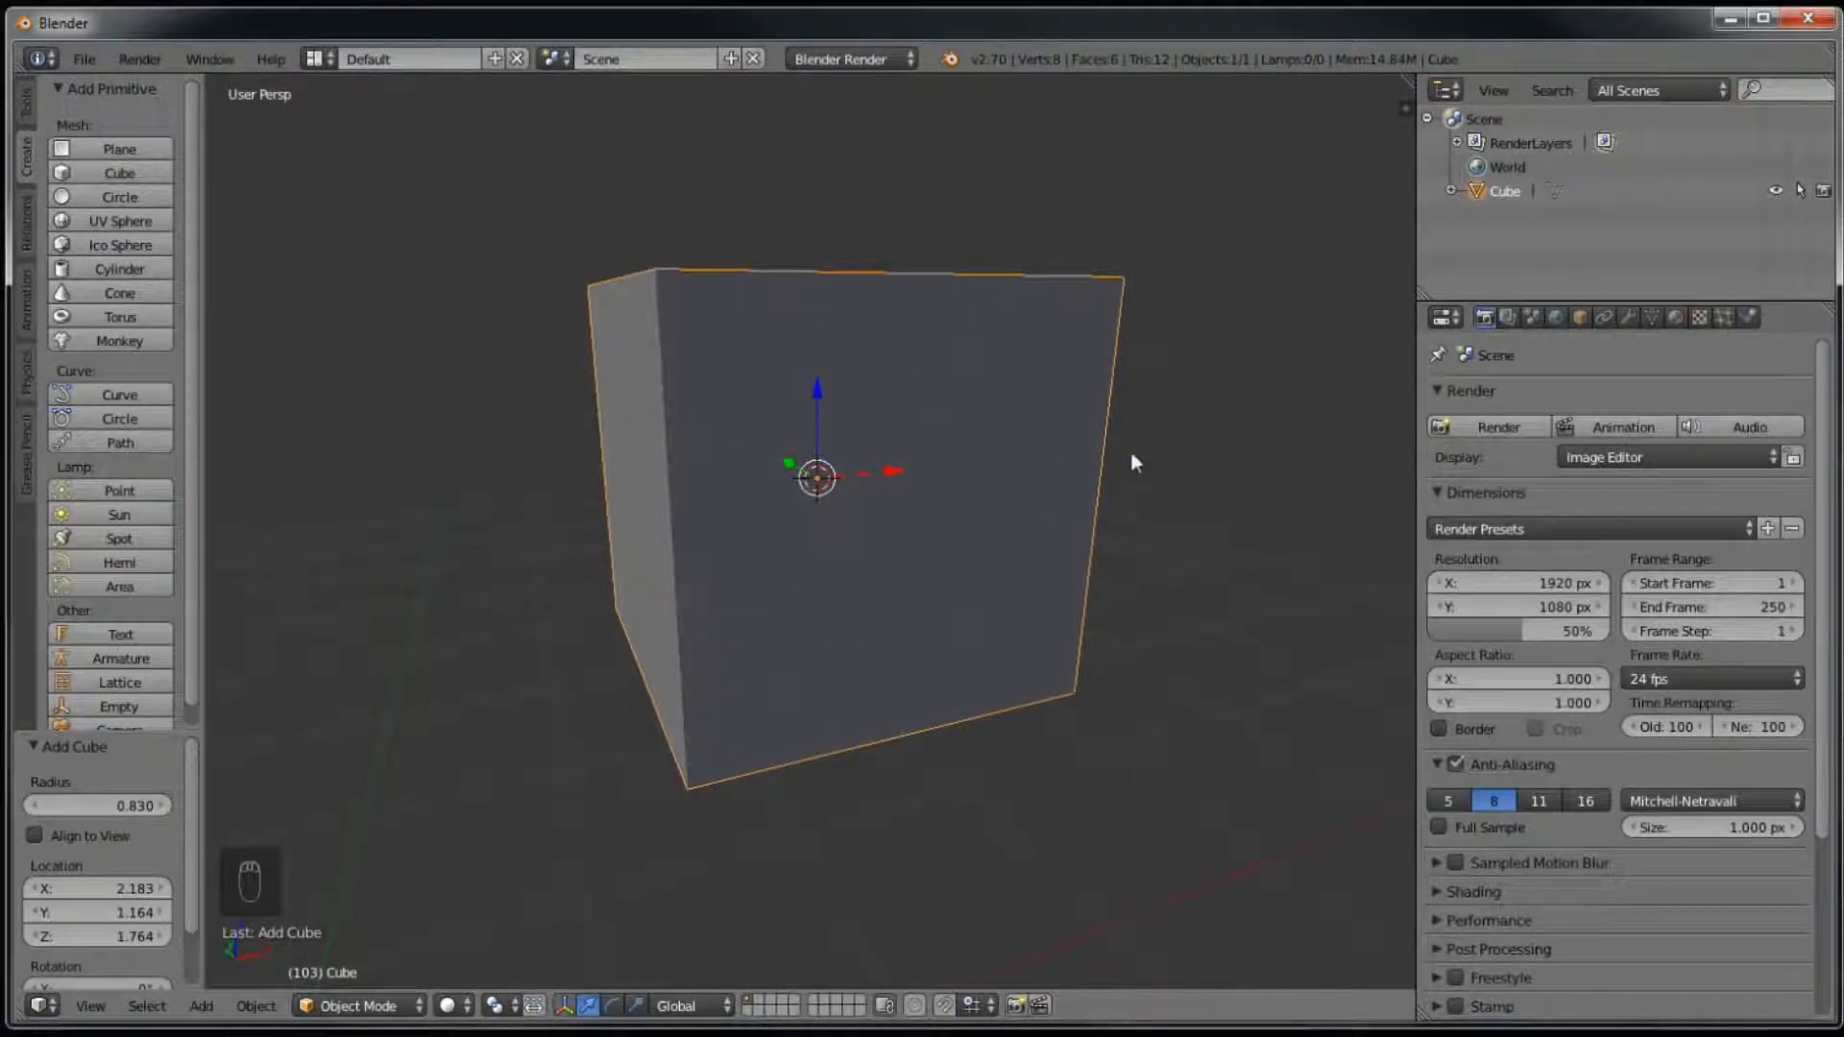
Step: Scale the cube up by a factor of about 1.54 in Object Mode
{"action": "key", "text": "s"}
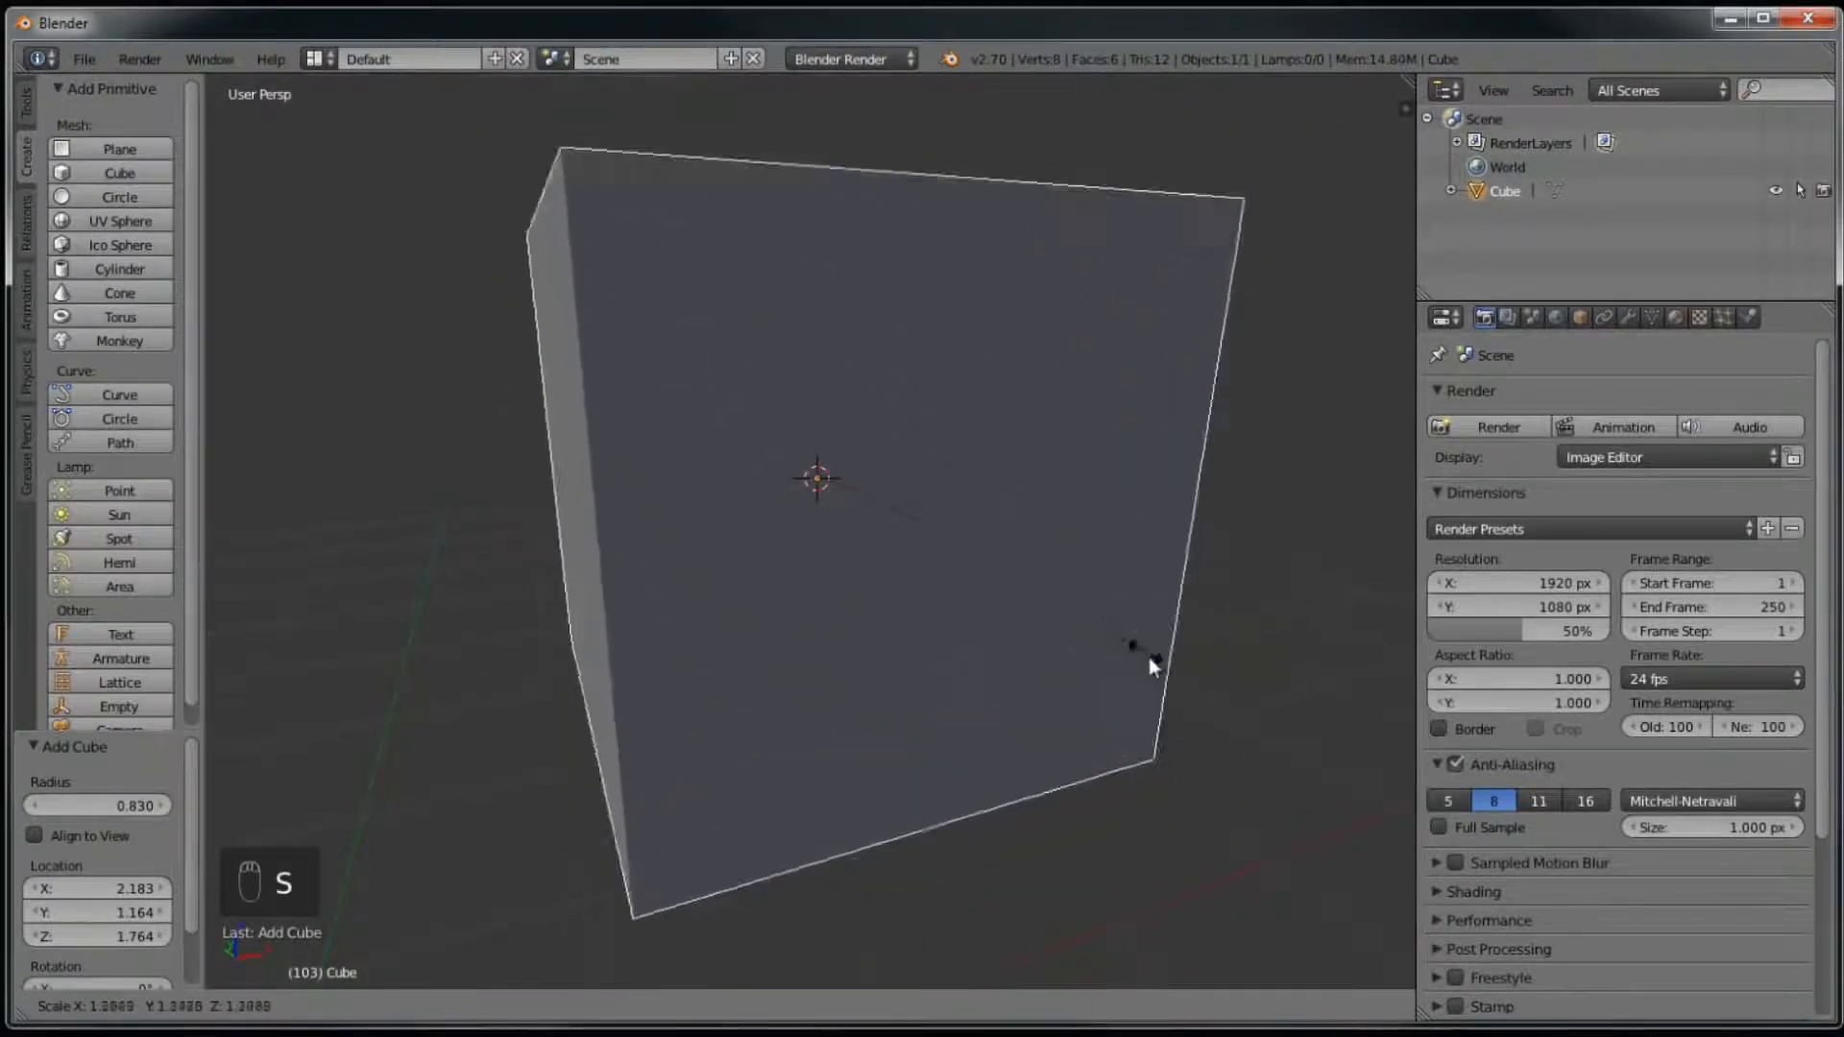
{"action": "left_click", "coordinate": [1168, 747]}
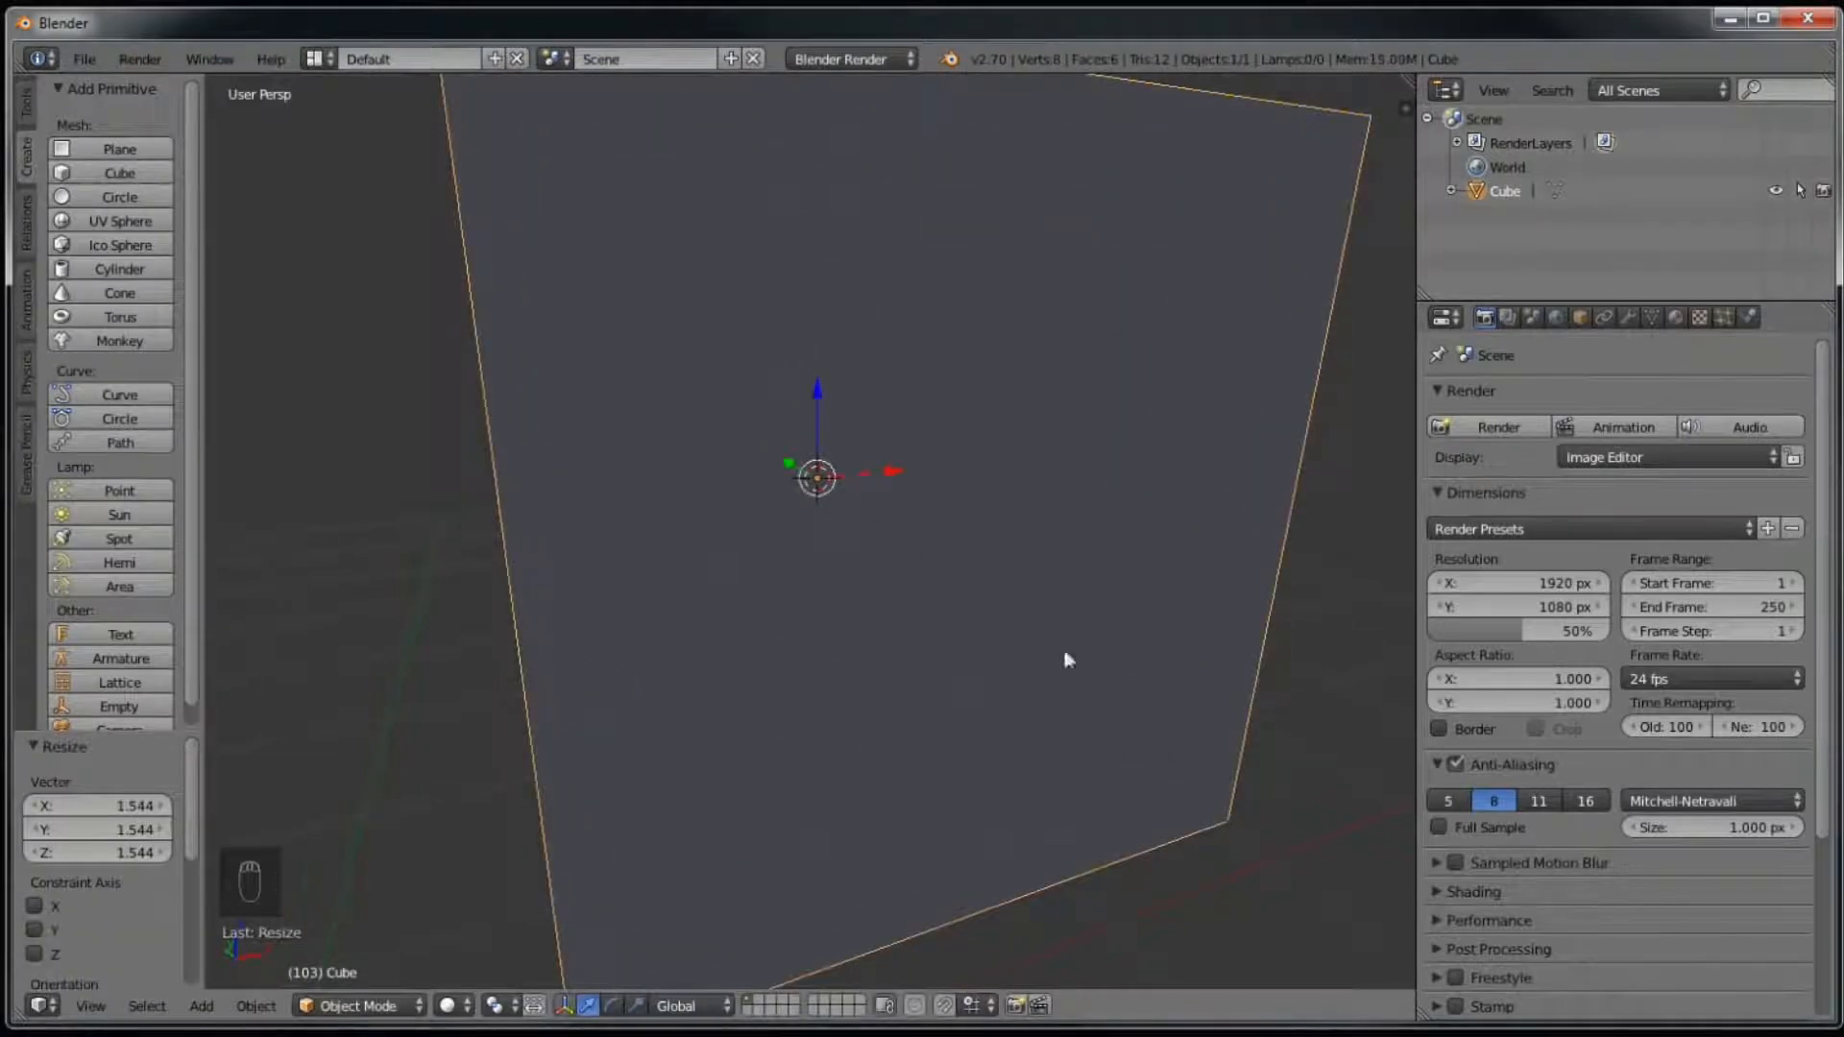
{"action": "scroll", "coordinate": [891, 462], "scroll_direction": "down", "scroll_amount": 1}
{"action": "scroll", "coordinate": [910, 486], "scroll_direction": "down", "scroll_amount": 4}
{"action": "middle_click_drag", "start_coordinate": [911, 476], "coordinate": [878, 446]}
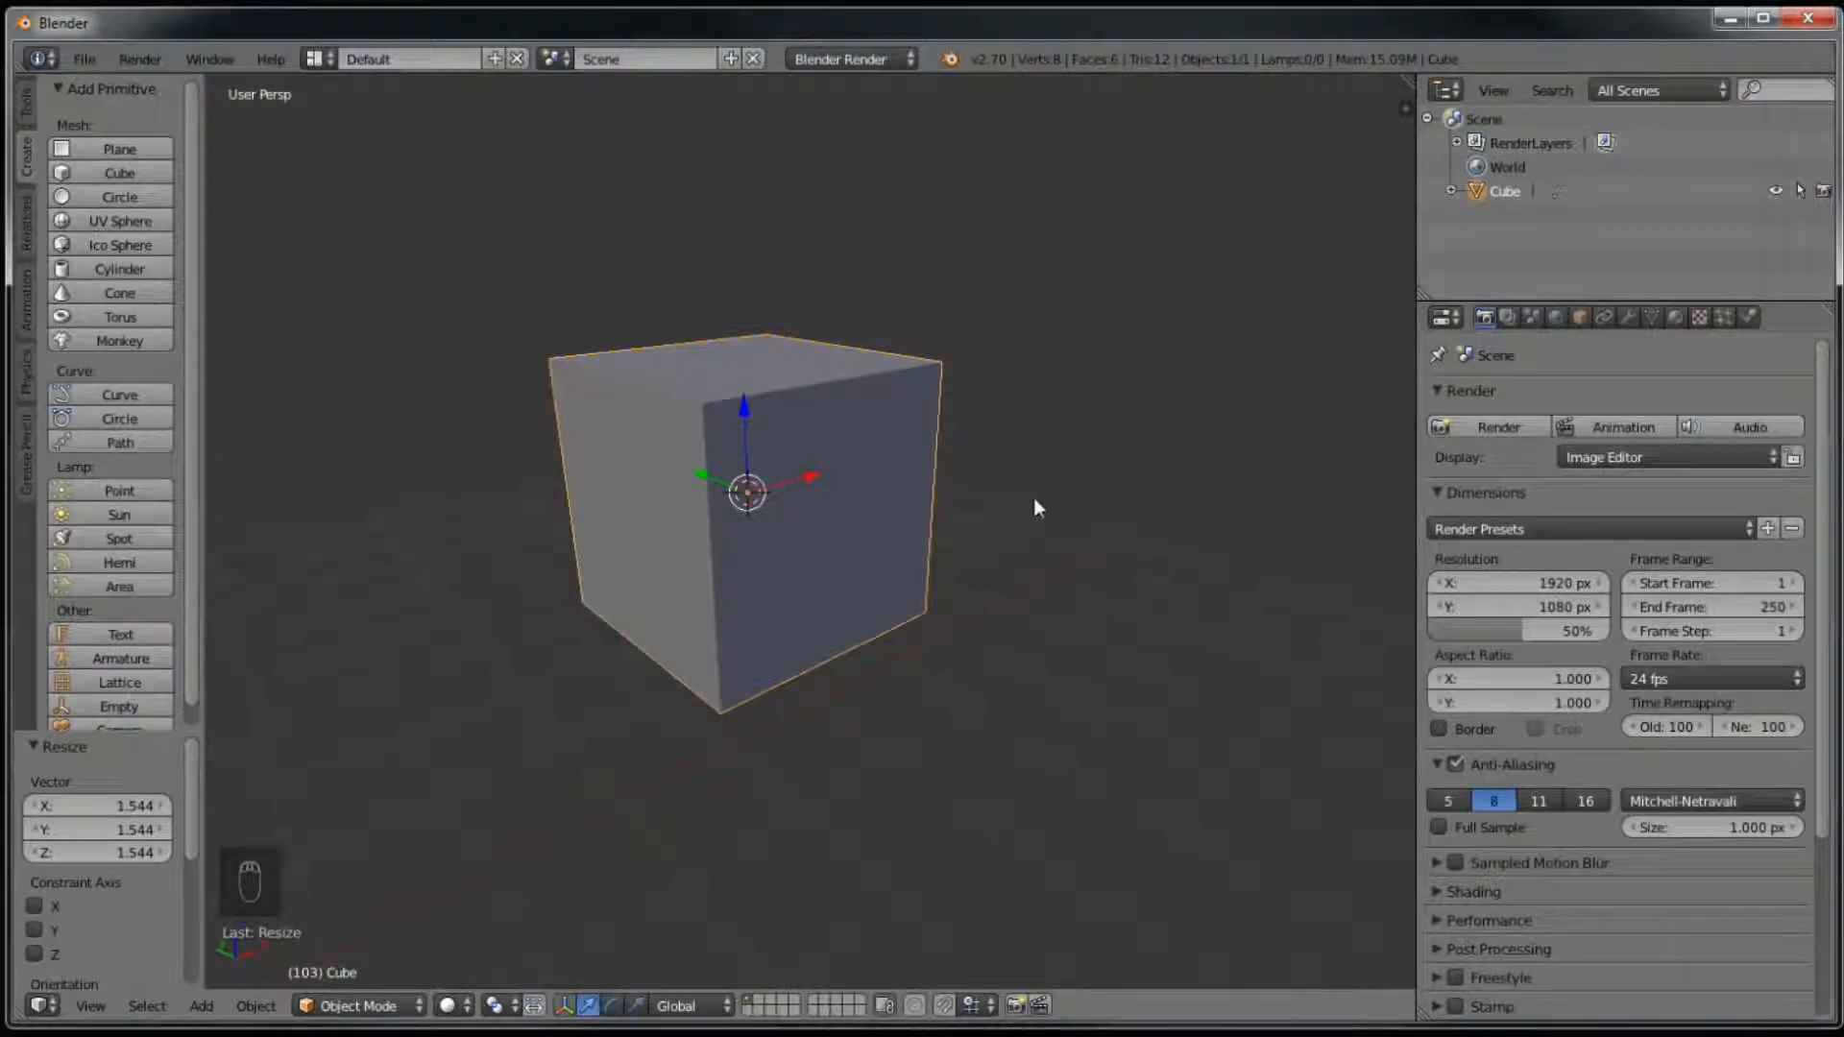
Step: Scale the cube up again by a factor of about 1.27
{"action": "key", "text": "s"}
{"action": "left_click", "coordinate": [1086, 619]}
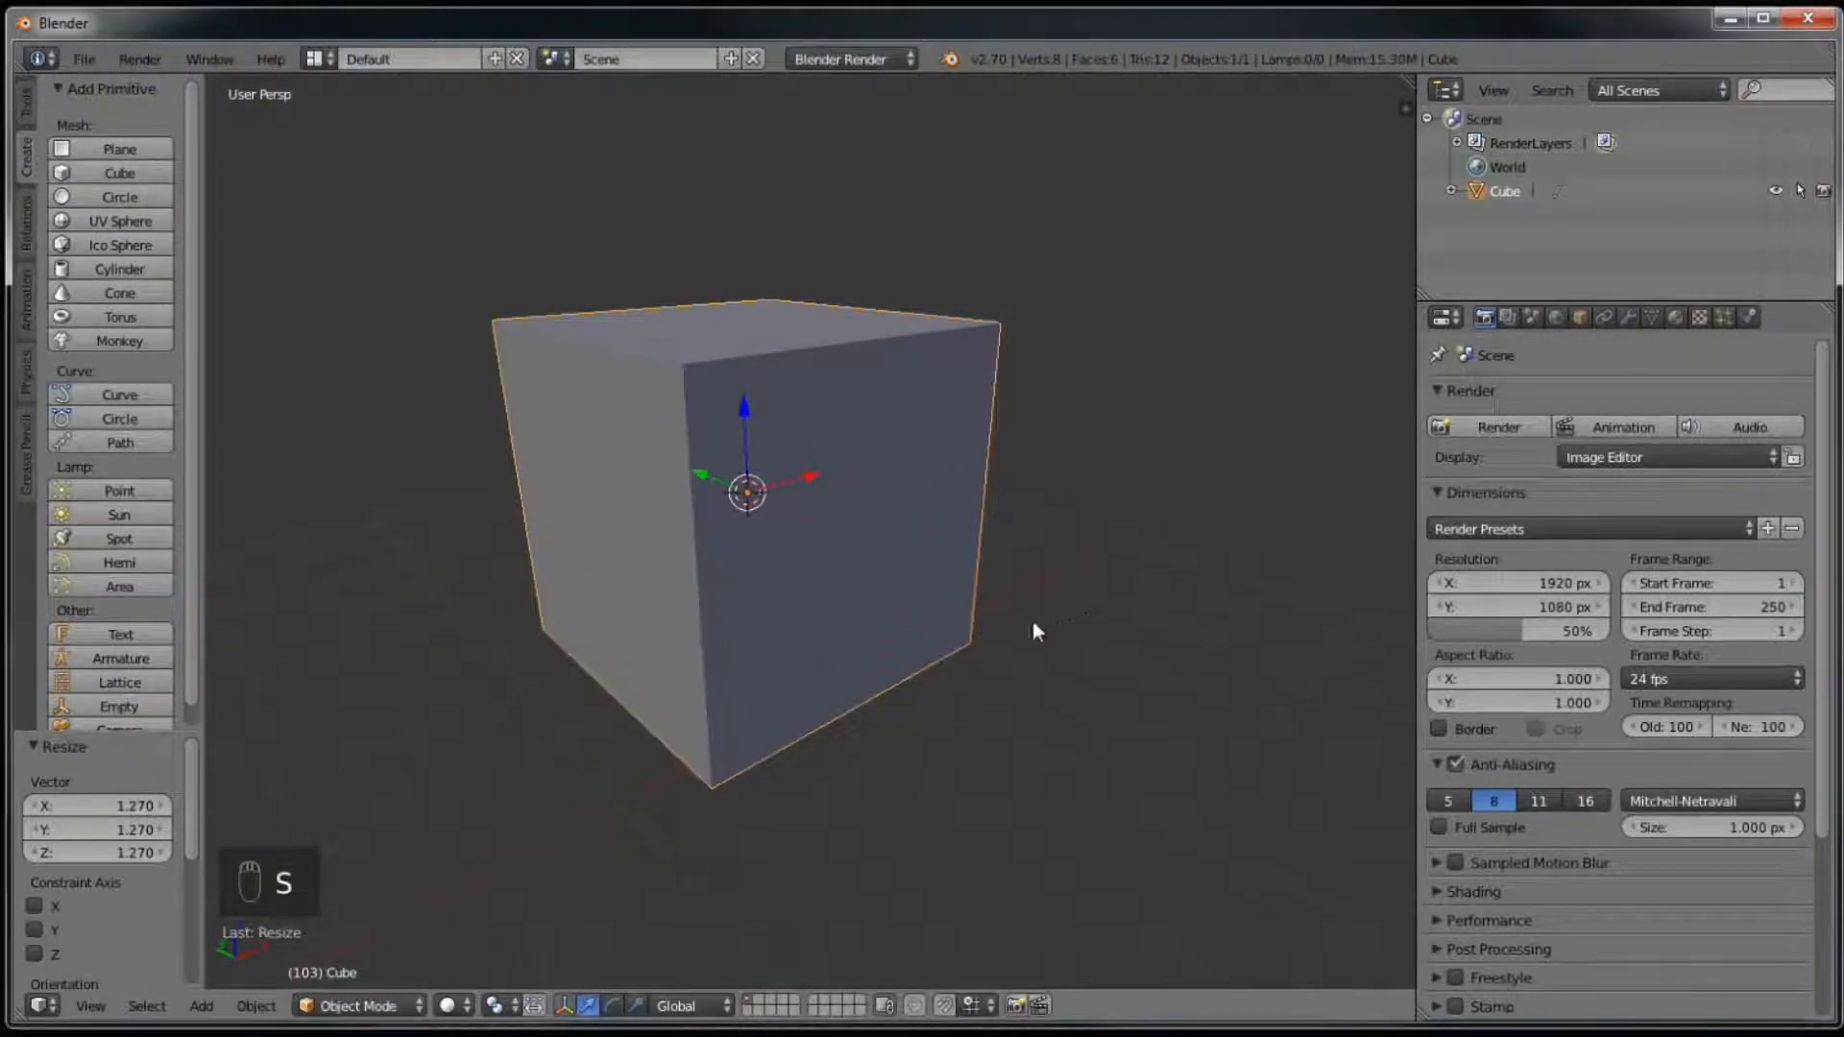
{"action": "middle_click_drag", "start_coordinate": [963, 618], "coordinate": [885, 608]}
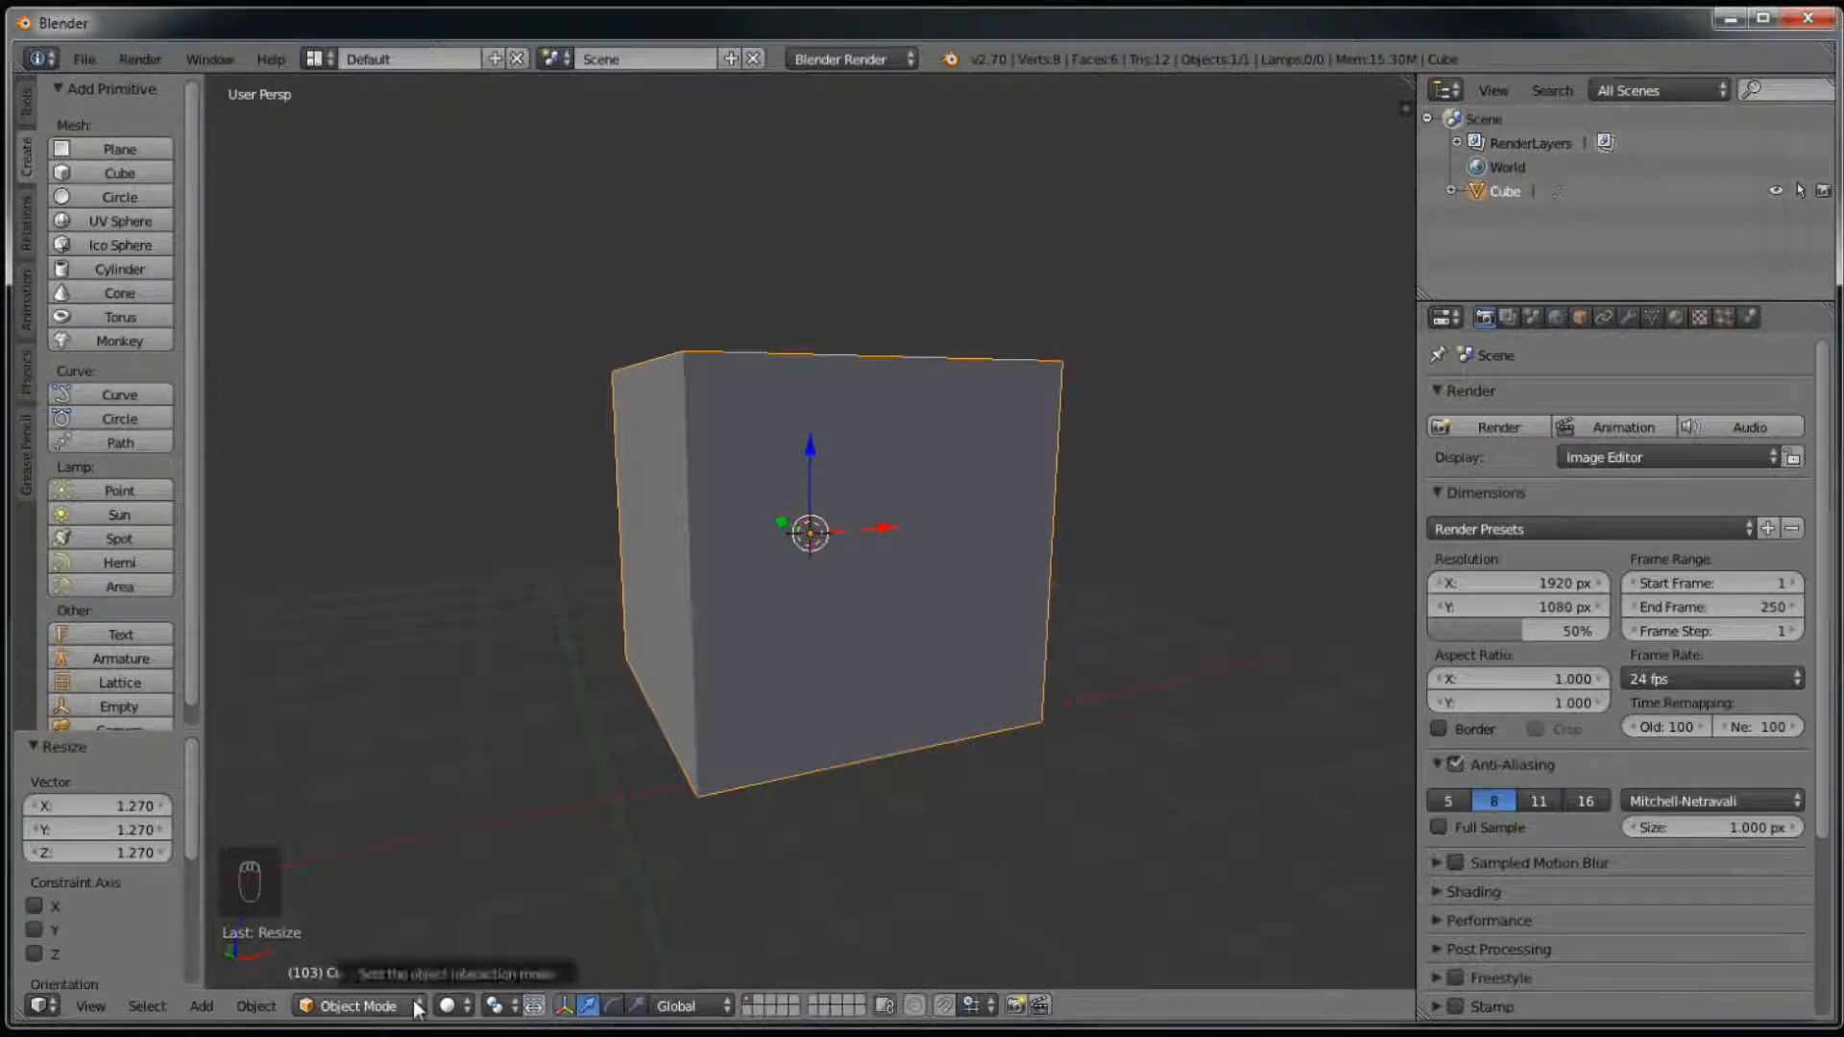
Step: Switch the cube to Edit Mode and scale its mesh by a factor of about 0.93 and again by about 1.25
{"action": "left_click", "coordinate": [357, 1006]}
{"action": "left_click", "coordinate": [388, 951]}
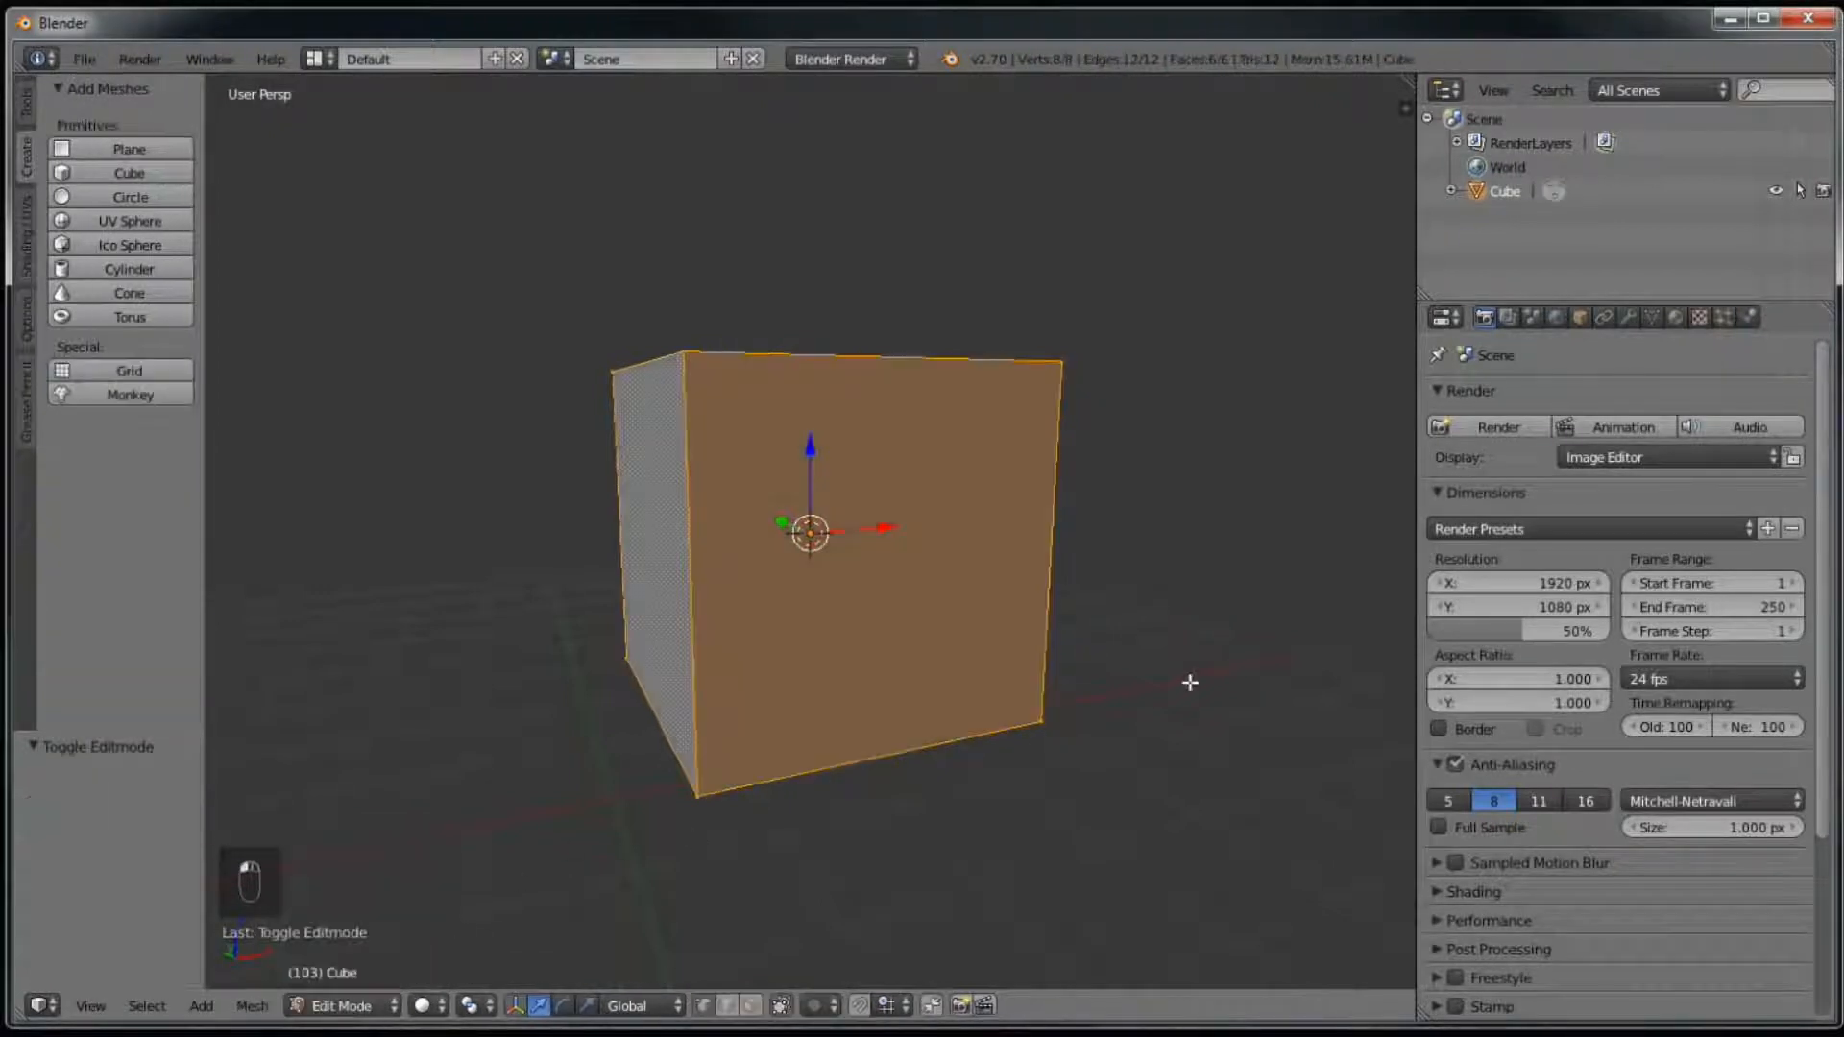
{"action": "key", "text": "s"}
{"action": "left_click", "coordinate": [1070, 727]}
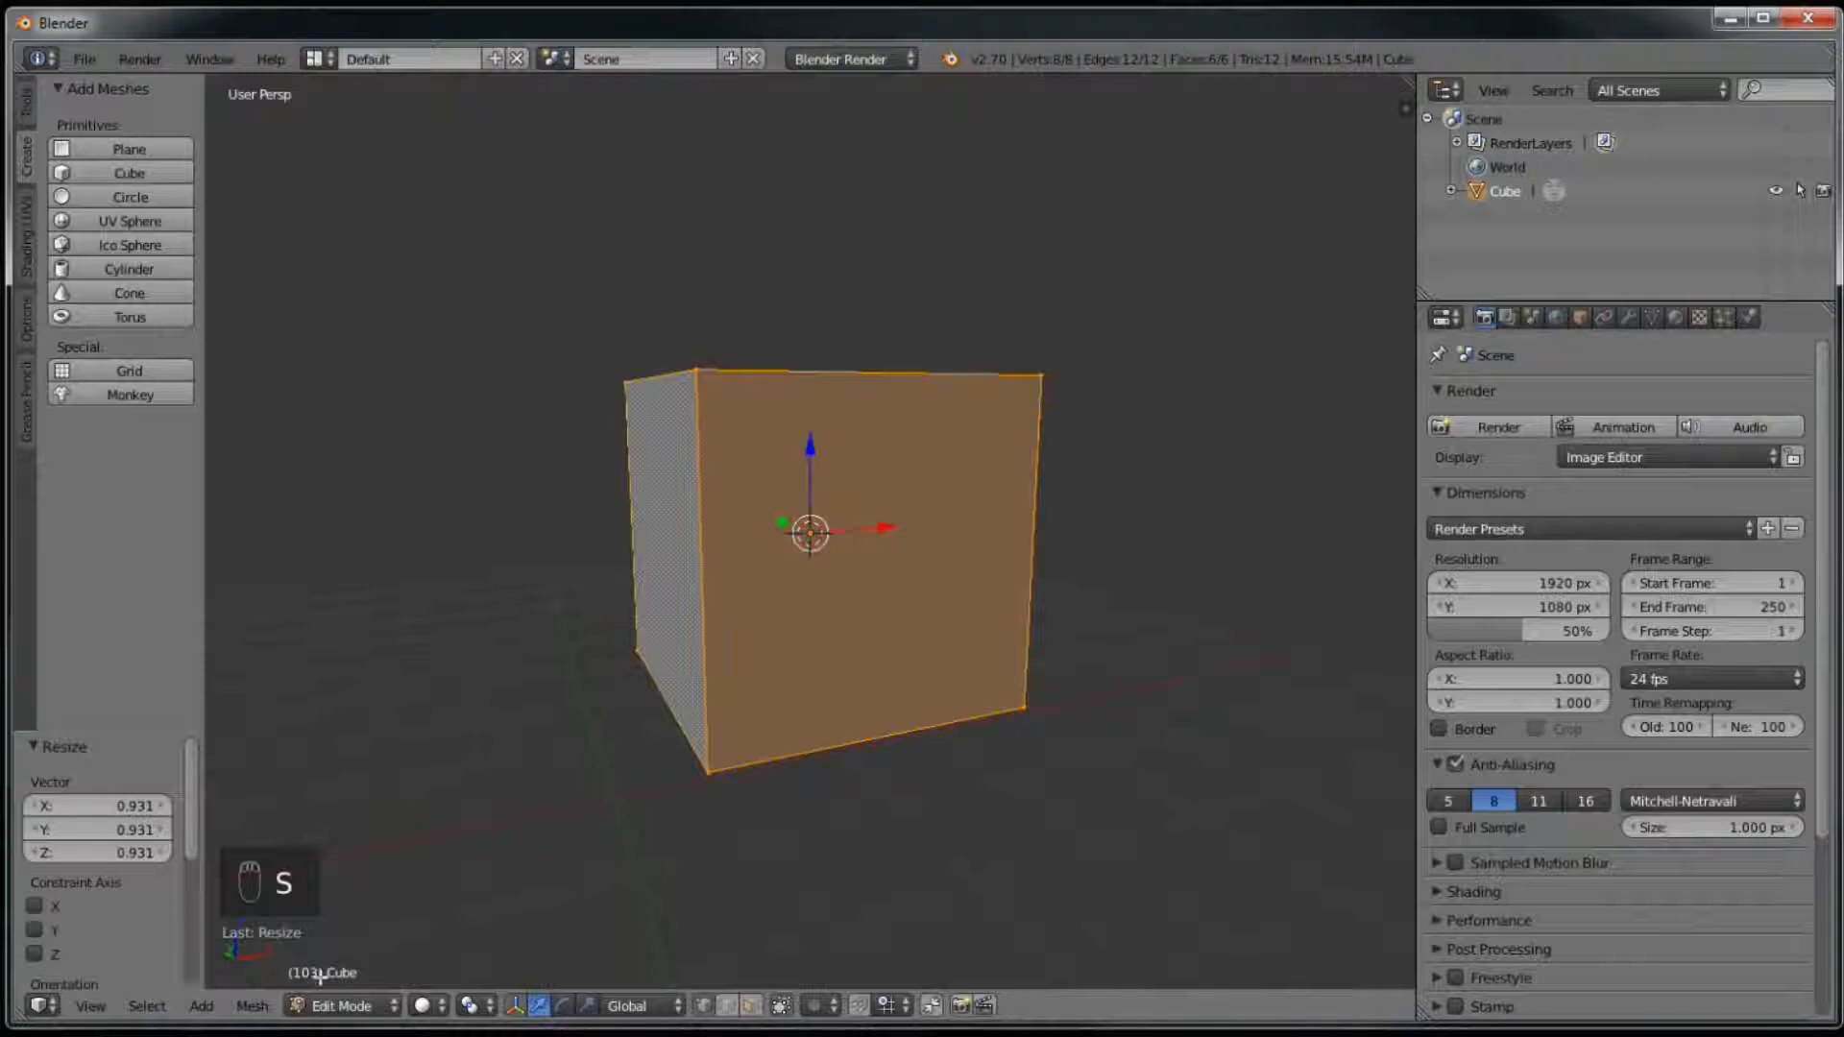
{"action": "key", "text": "s"}
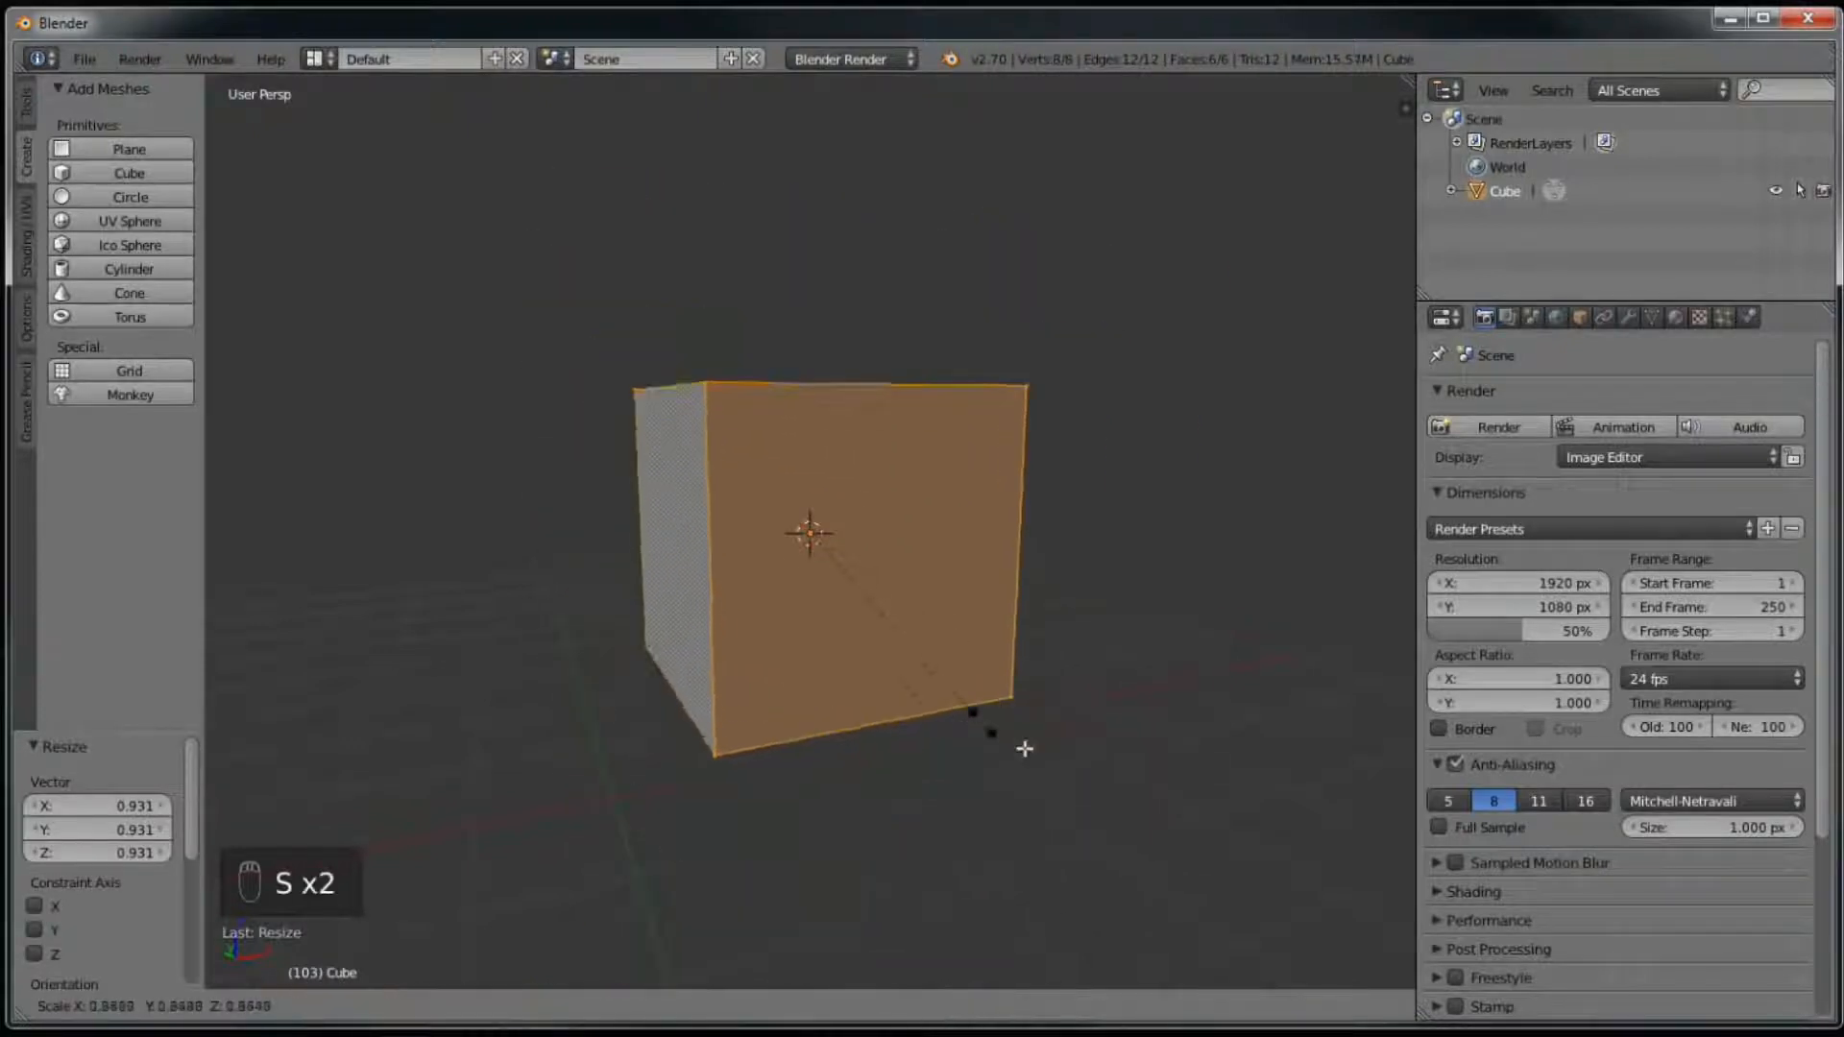
{"action": "left_click", "coordinate": [1039, 774]}
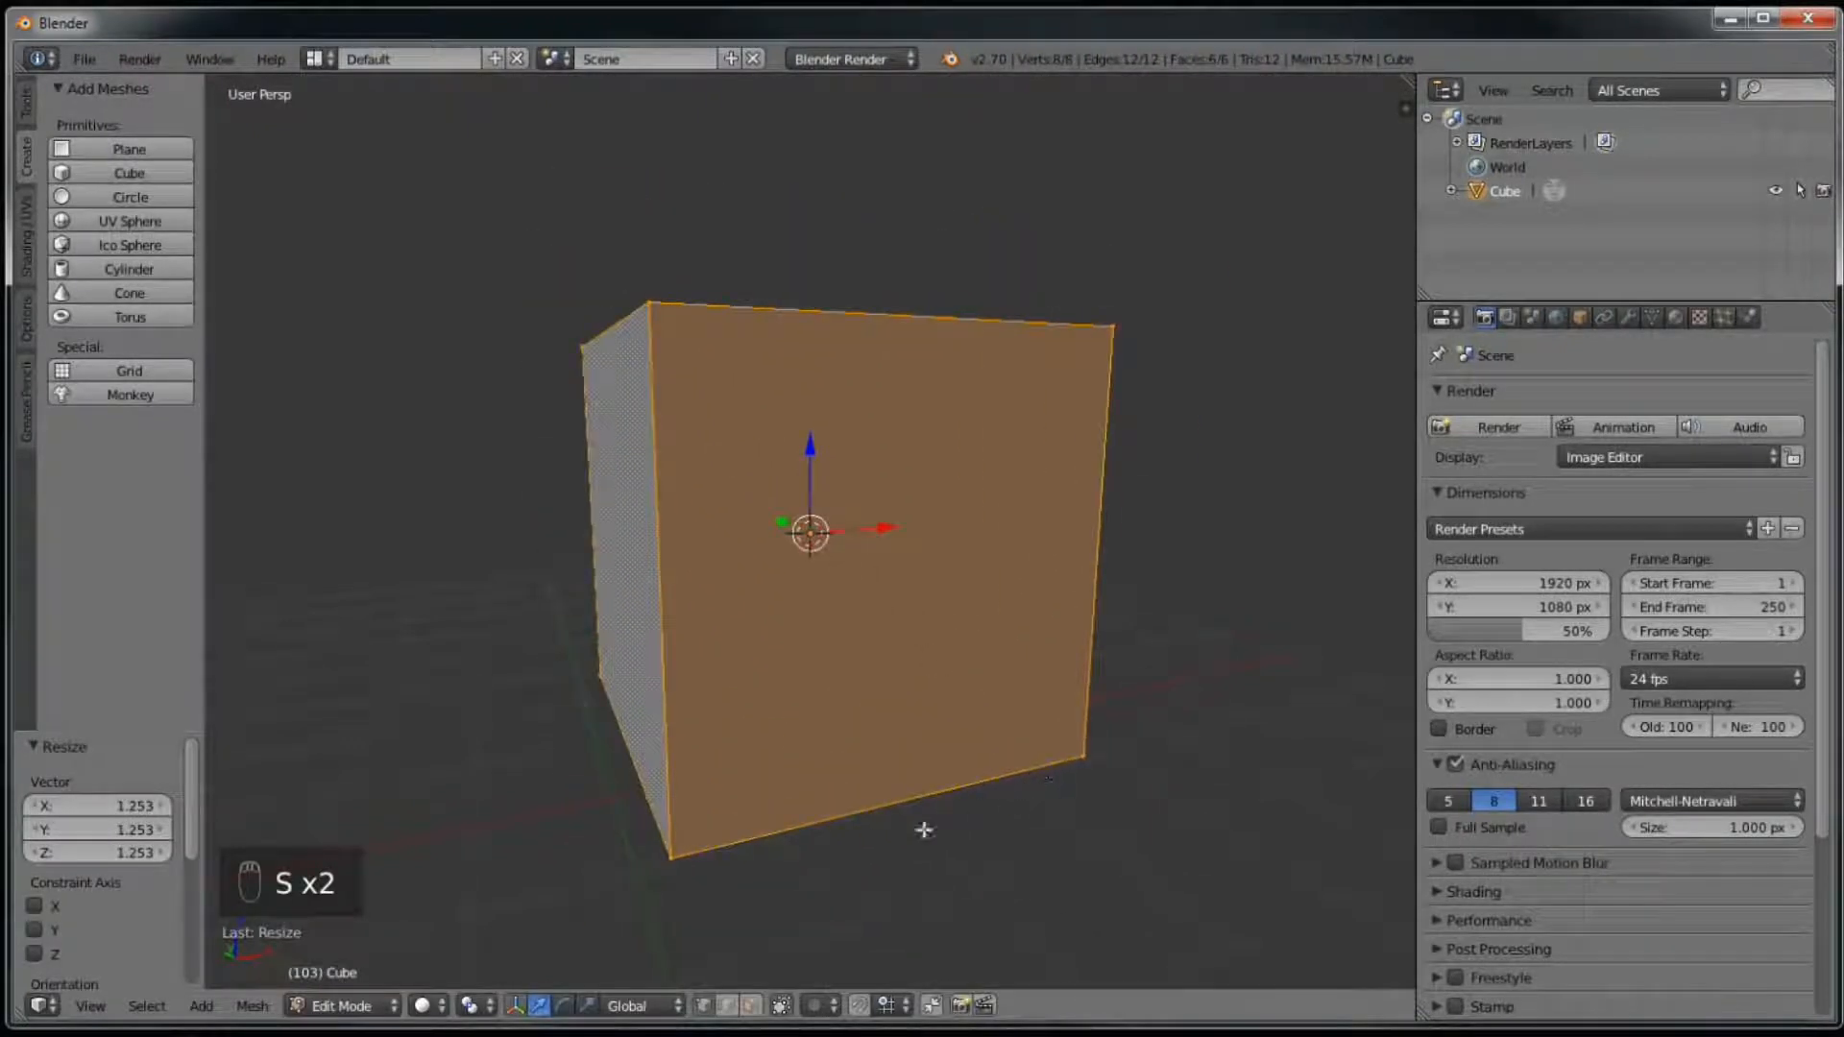
Step: Return to Object Mode and scale the cube down by a factor of about 0.86
{"action": "left_click", "coordinate": [348, 1005]}
{"action": "left_click", "coordinate": [367, 974]}
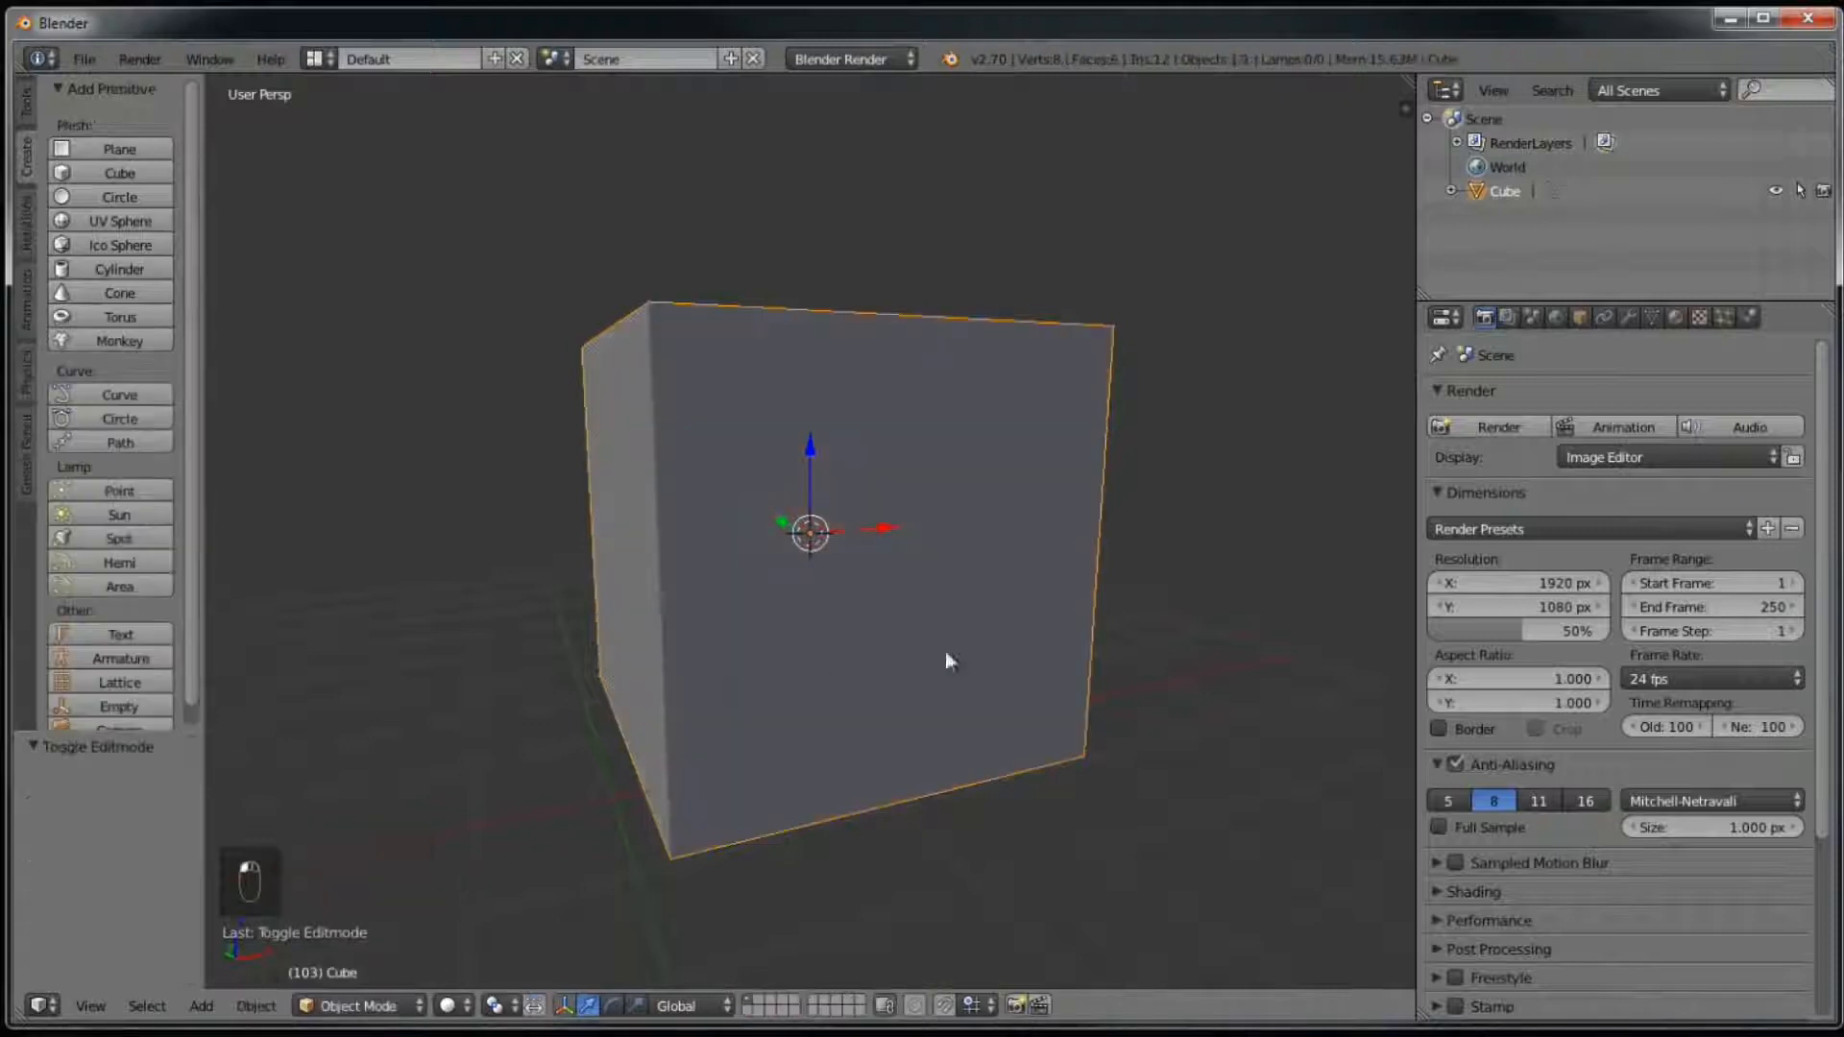
{"action": "key", "text": "s"}
{"action": "left_click", "coordinate": [948, 651]}
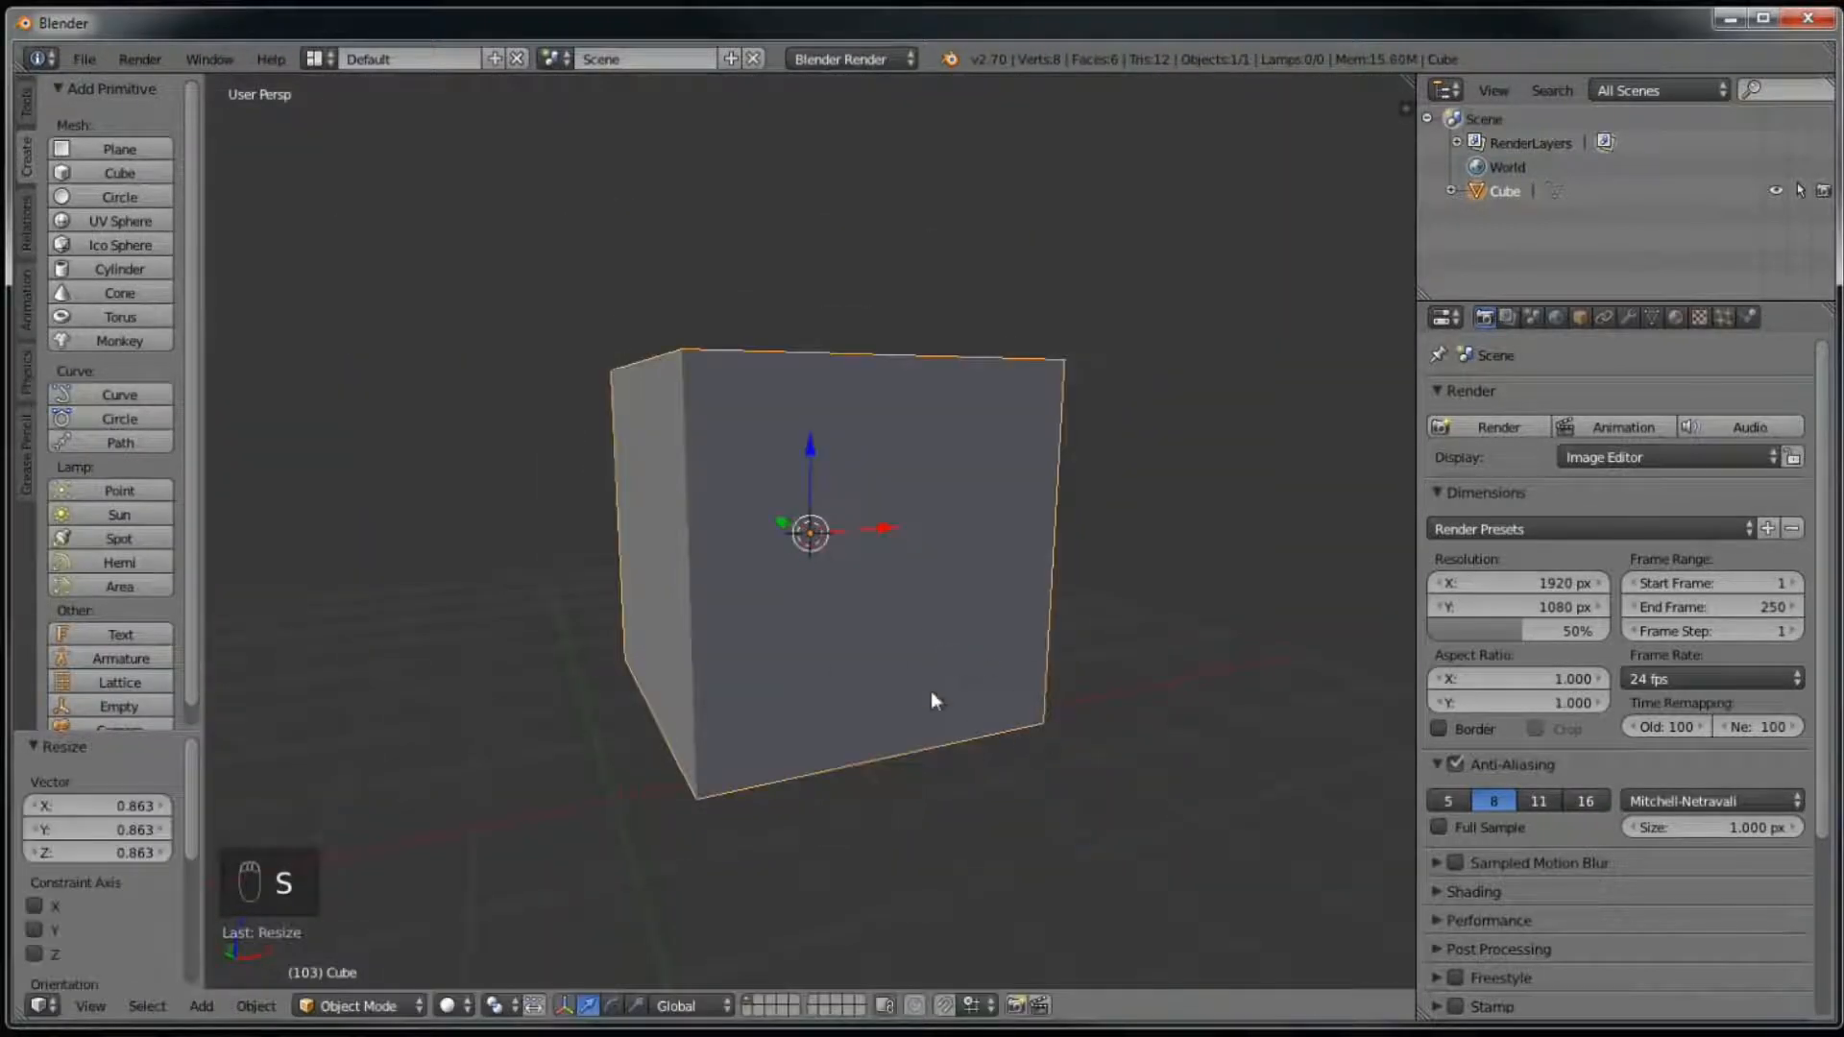
Step: Try scaling the cube up by a factor of about 1.97 and undo the resize
{"action": "key", "text": "s"}
{"action": "left_click", "coordinate": [1004, 713]}
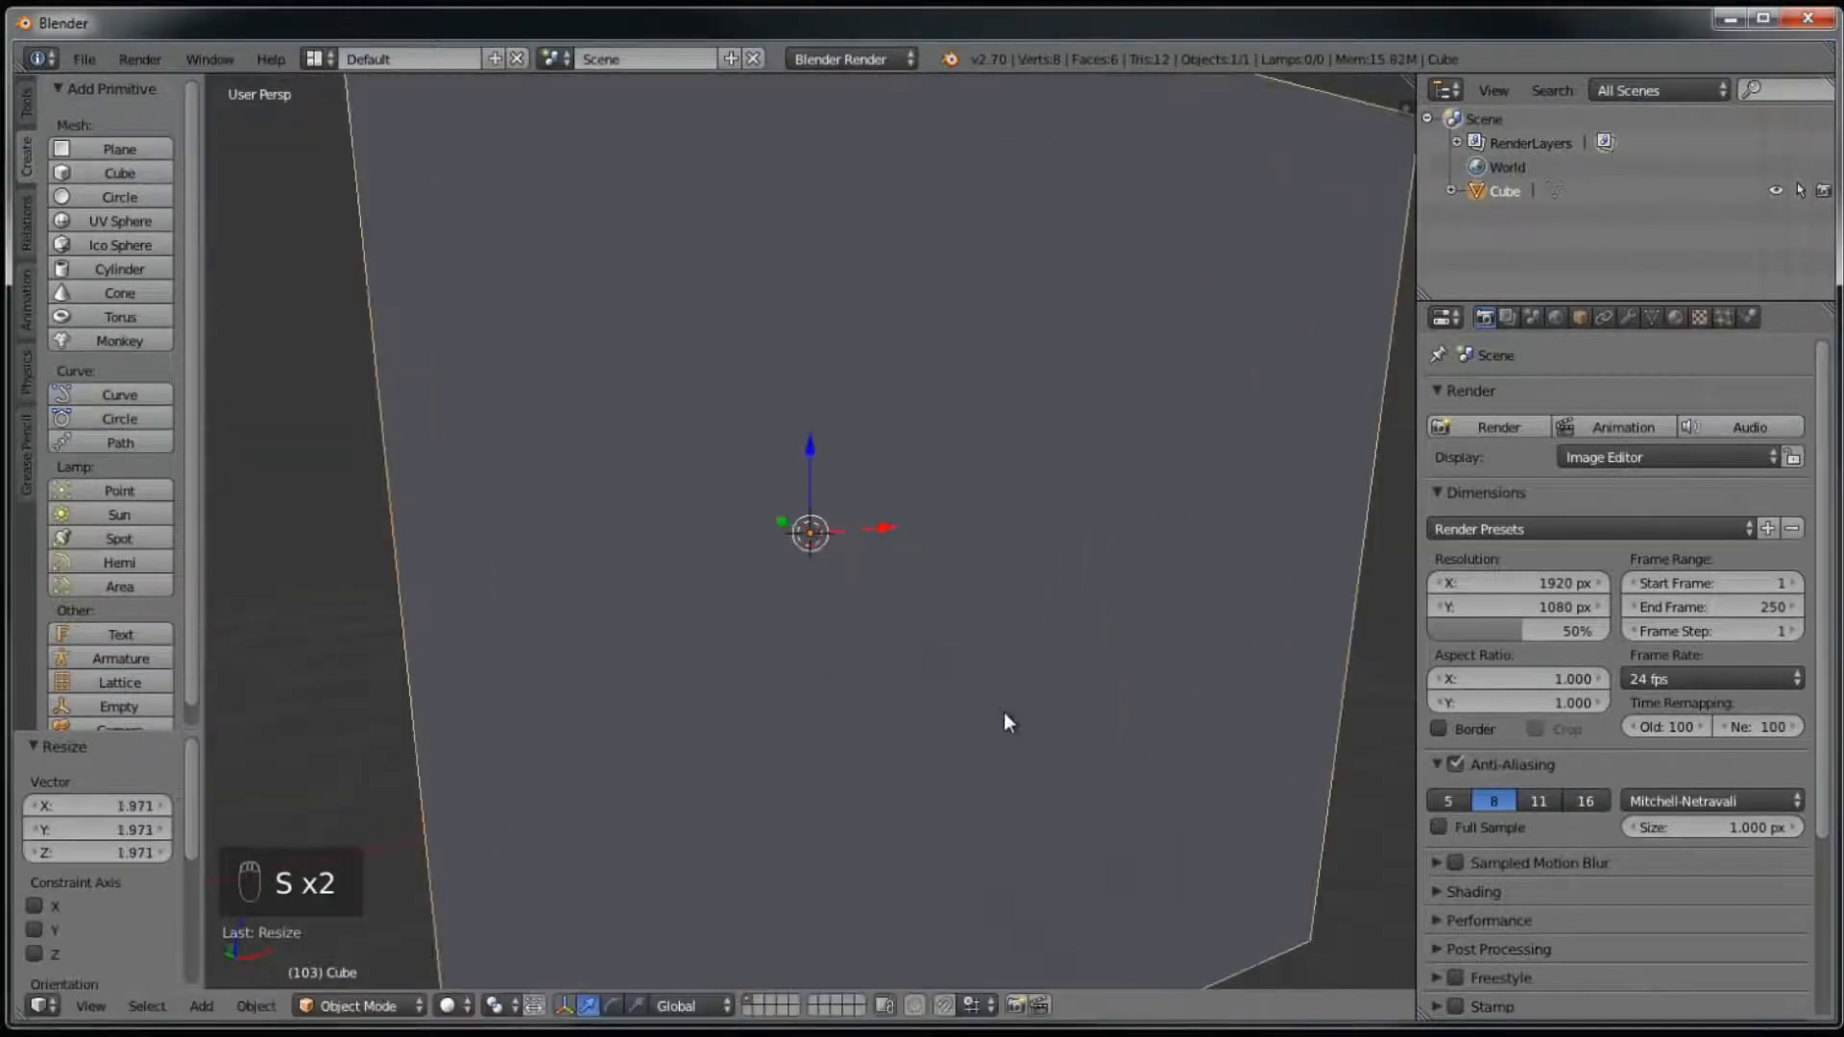
{"action": "key", "text": "ctrl+z"}
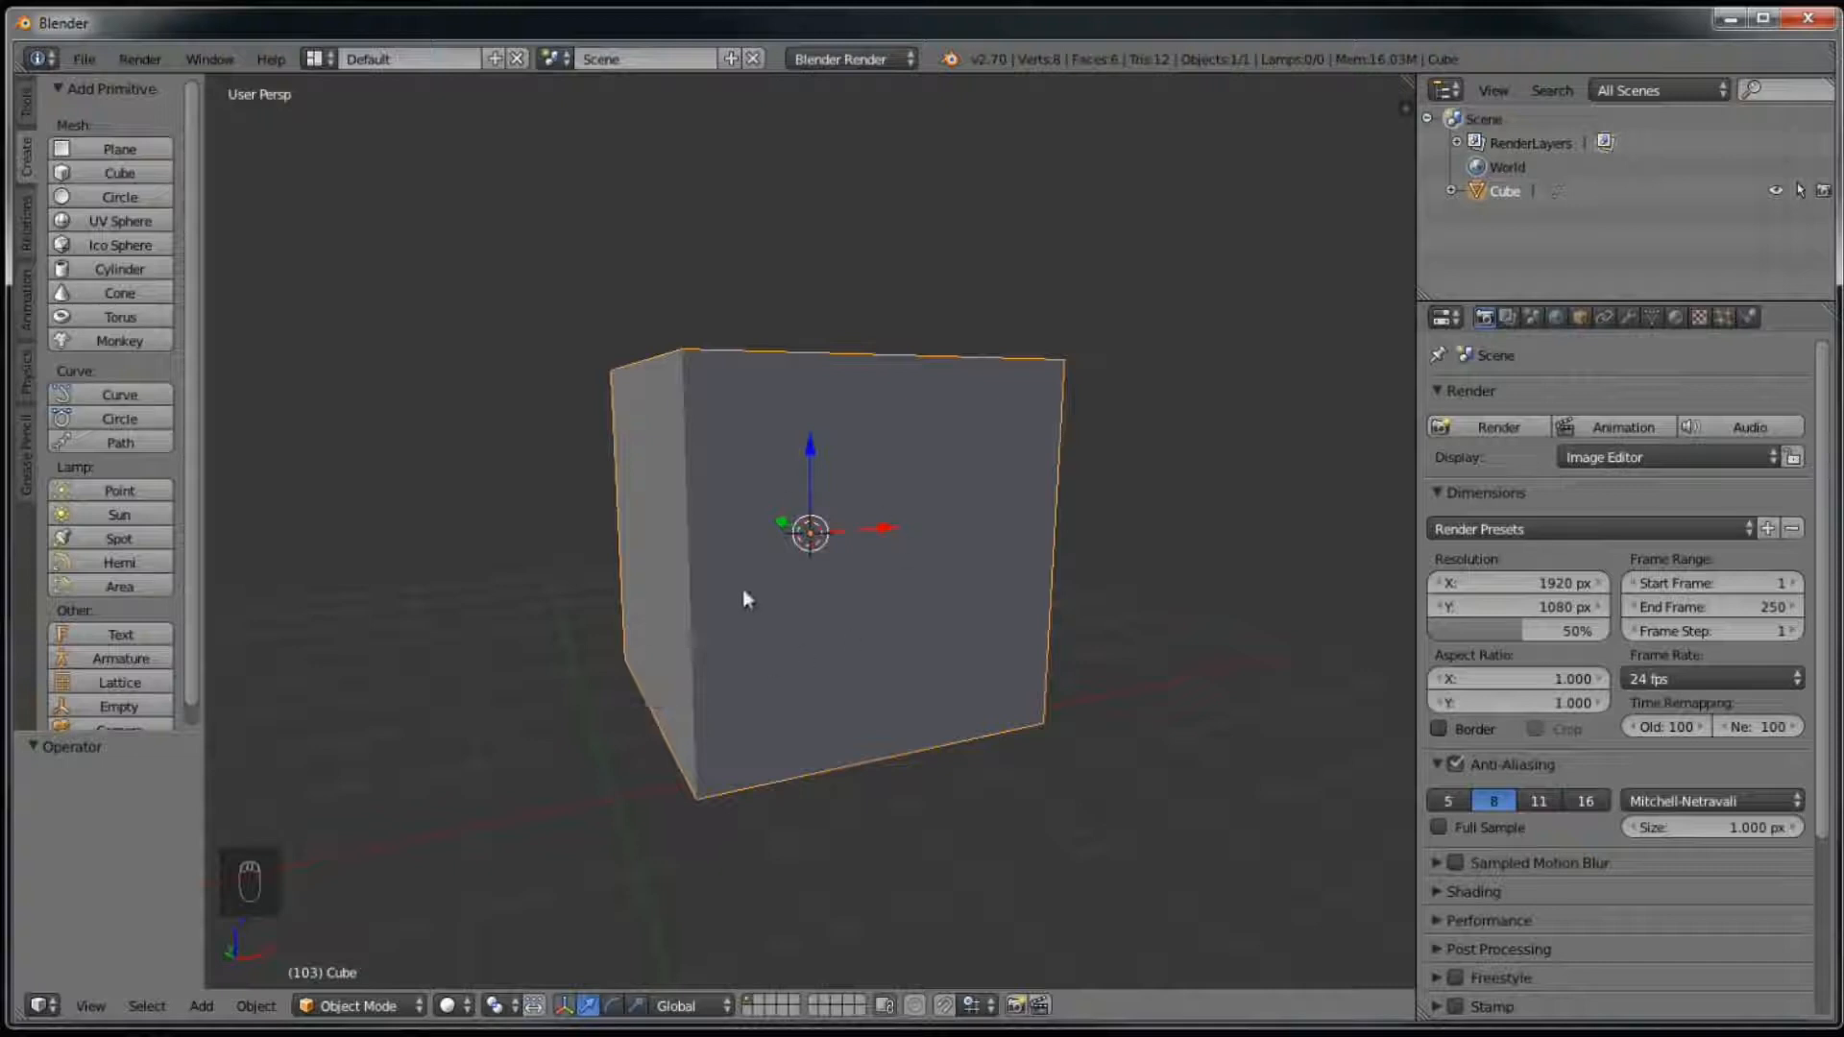
Step: Delete the cube and add a new one at the 3D cursor with a radius of 1.17
{"action": "key", "text": "Delete"}
{"action": "left_click", "coordinate": [836, 522]}
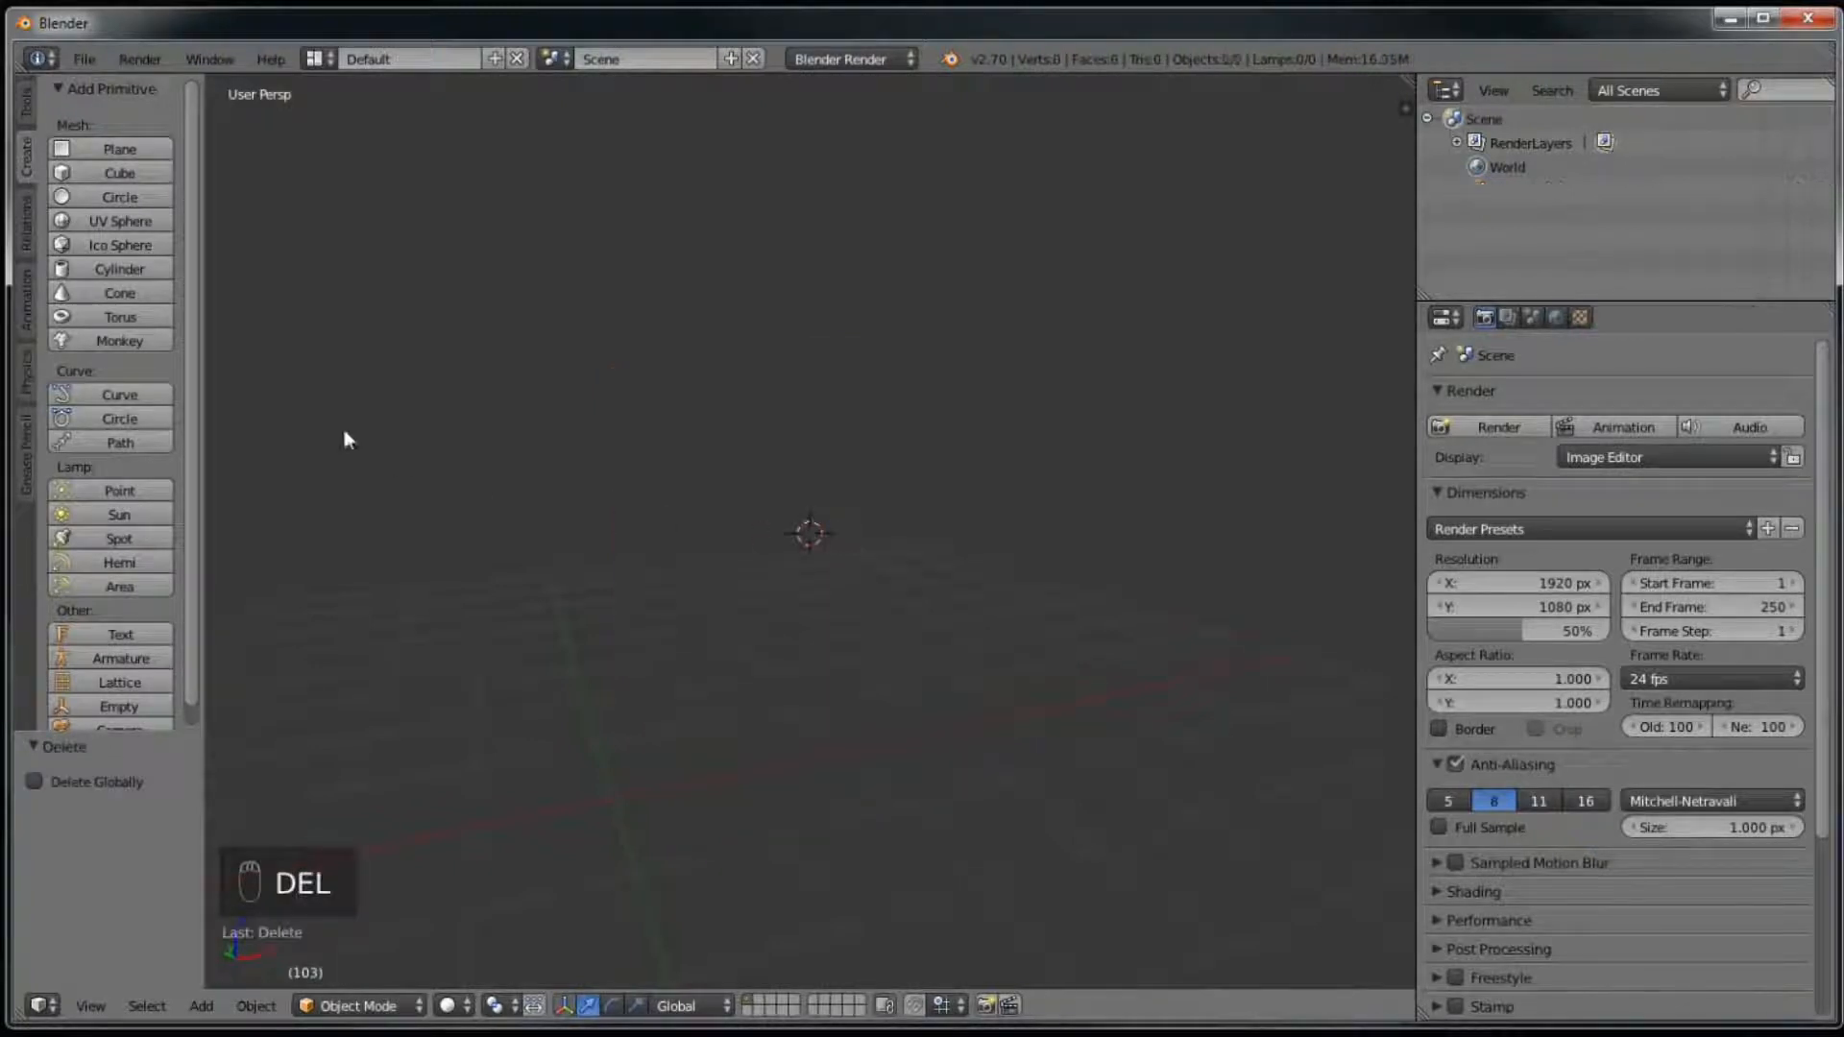
{"action": "left_click", "coordinate": [120, 173]}
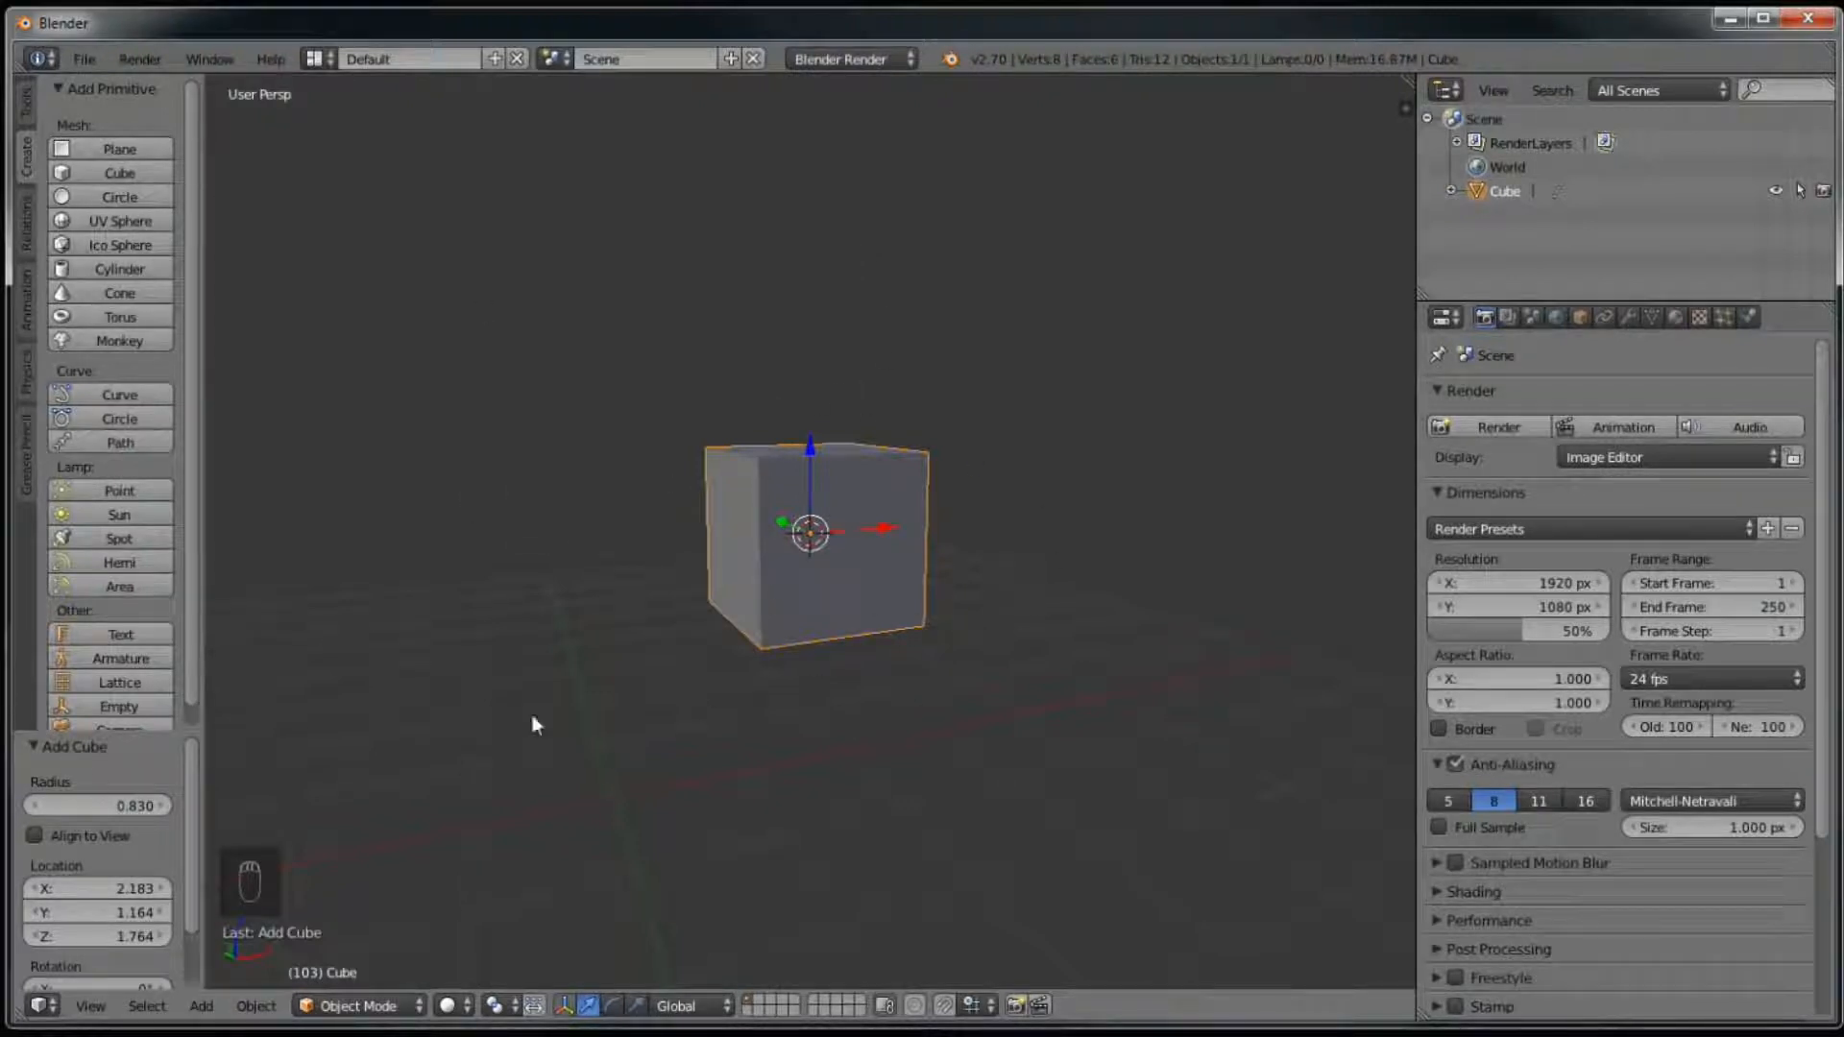
{"action": "left_click_drag", "start_coordinate": [108, 799], "coordinate": [146, 800]}
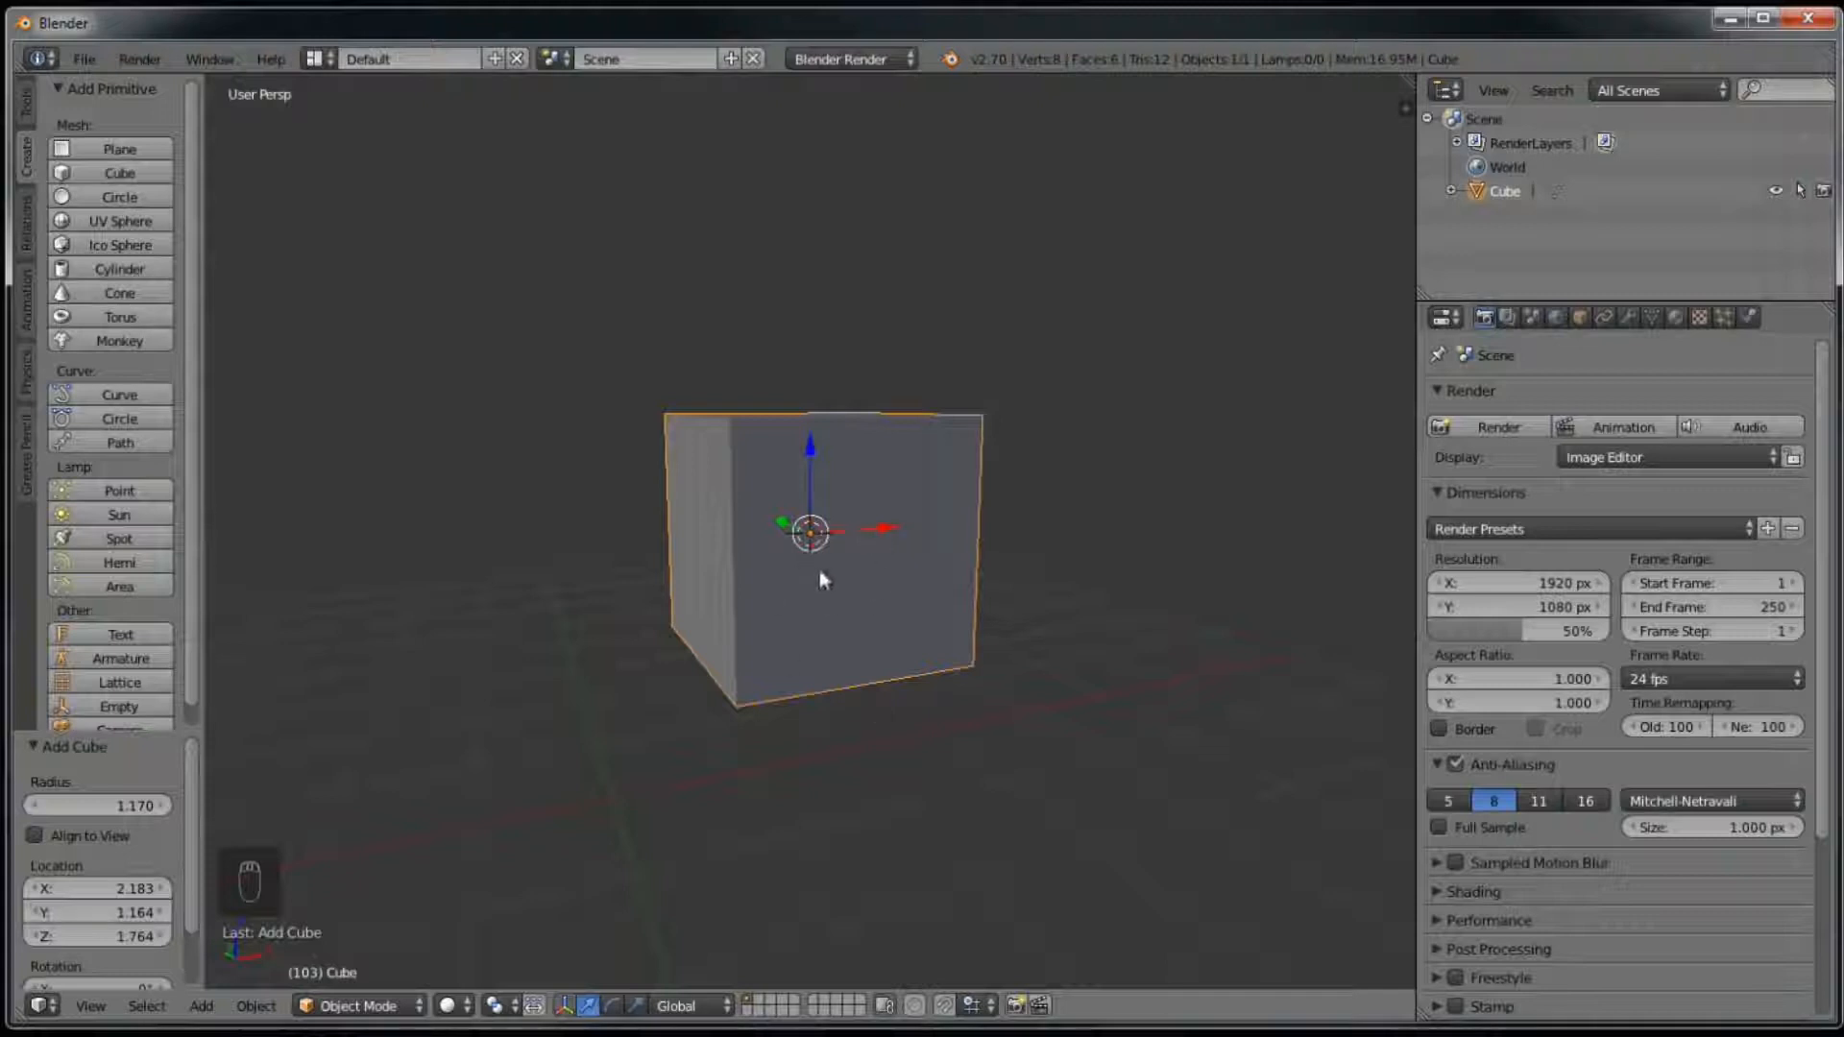
Step: Delete the cube and add a torus in its place at the 3D cursor
{"action": "key", "text": "Delete"}
{"action": "left_click", "coordinate": [866, 528]}
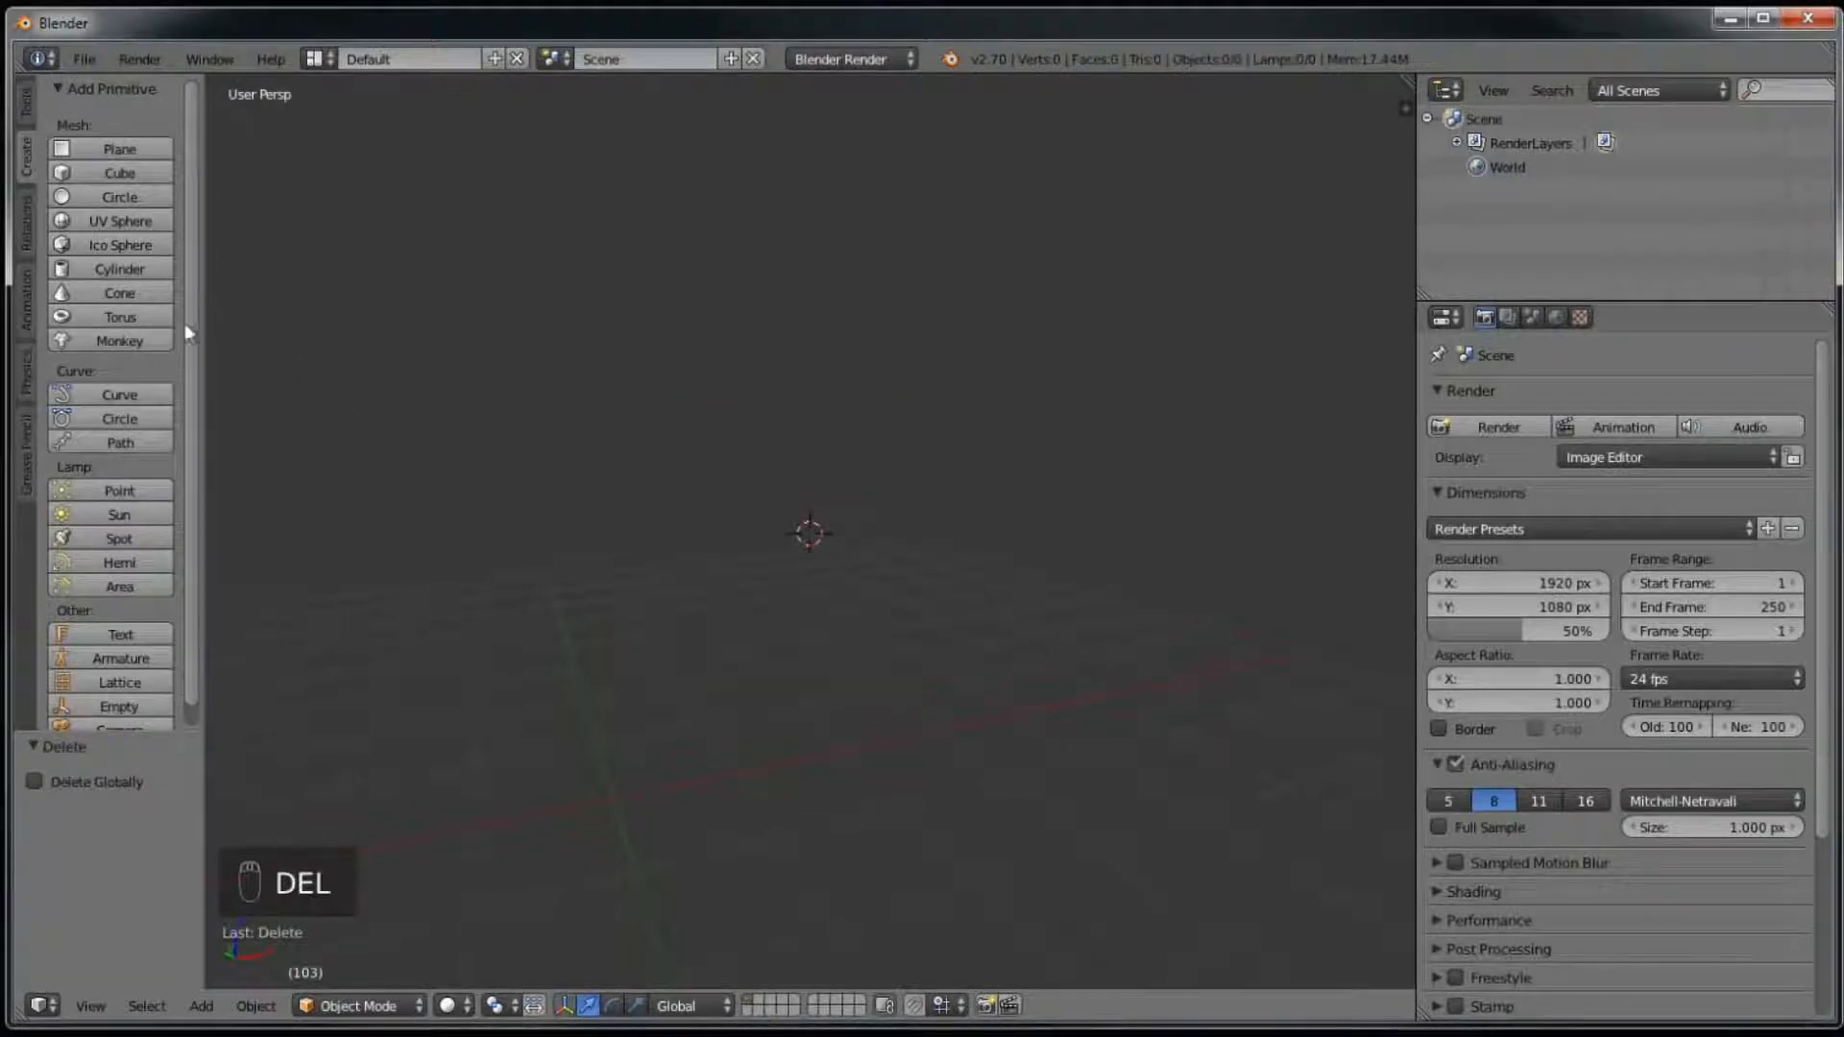
{"action": "left_click", "coordinate": [118, 319]}
{"action": "middle_click_drag", "start_coordinate": [838, 437], "coordinate": [922, 486]}
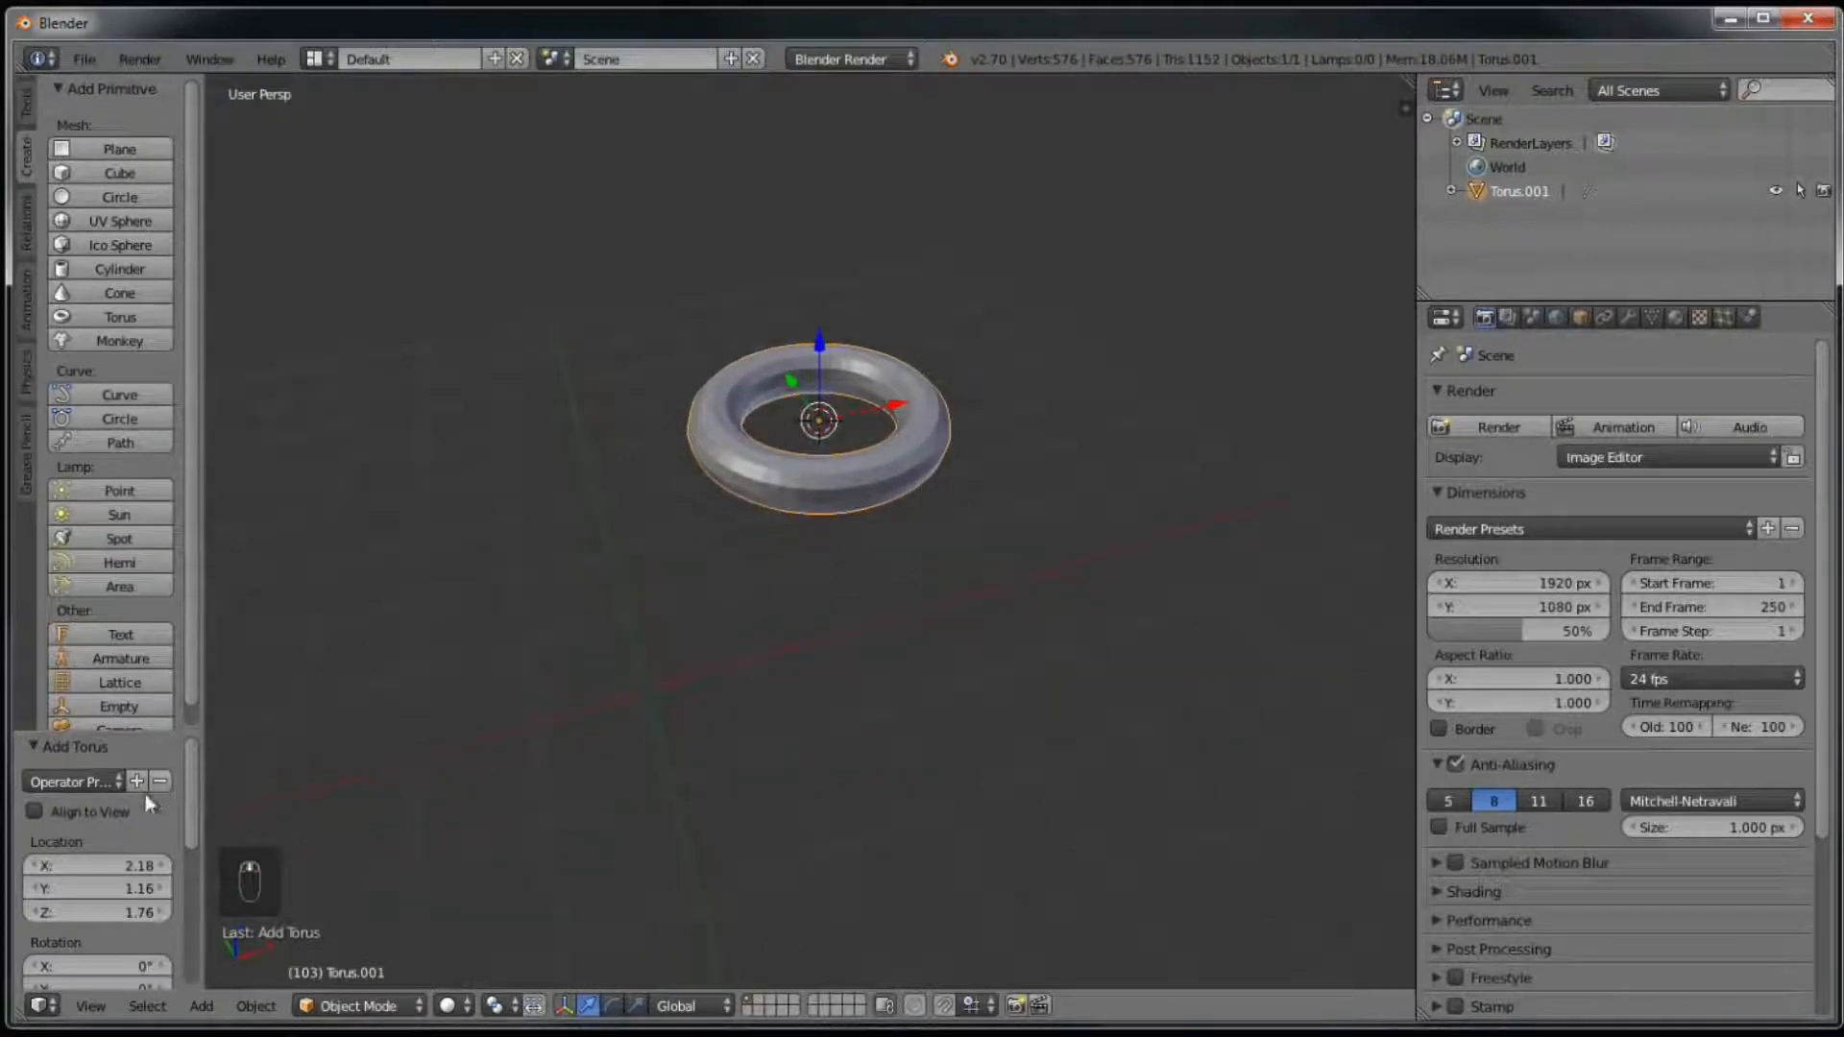
Step: Enlarge the torus's creation settings area and set the major radius to 1.75 and the minor radius to 1.03
{"action": "scroll", "coordinate": [122, 832], "scroll_direction": "down", "scroll_amount": 5}
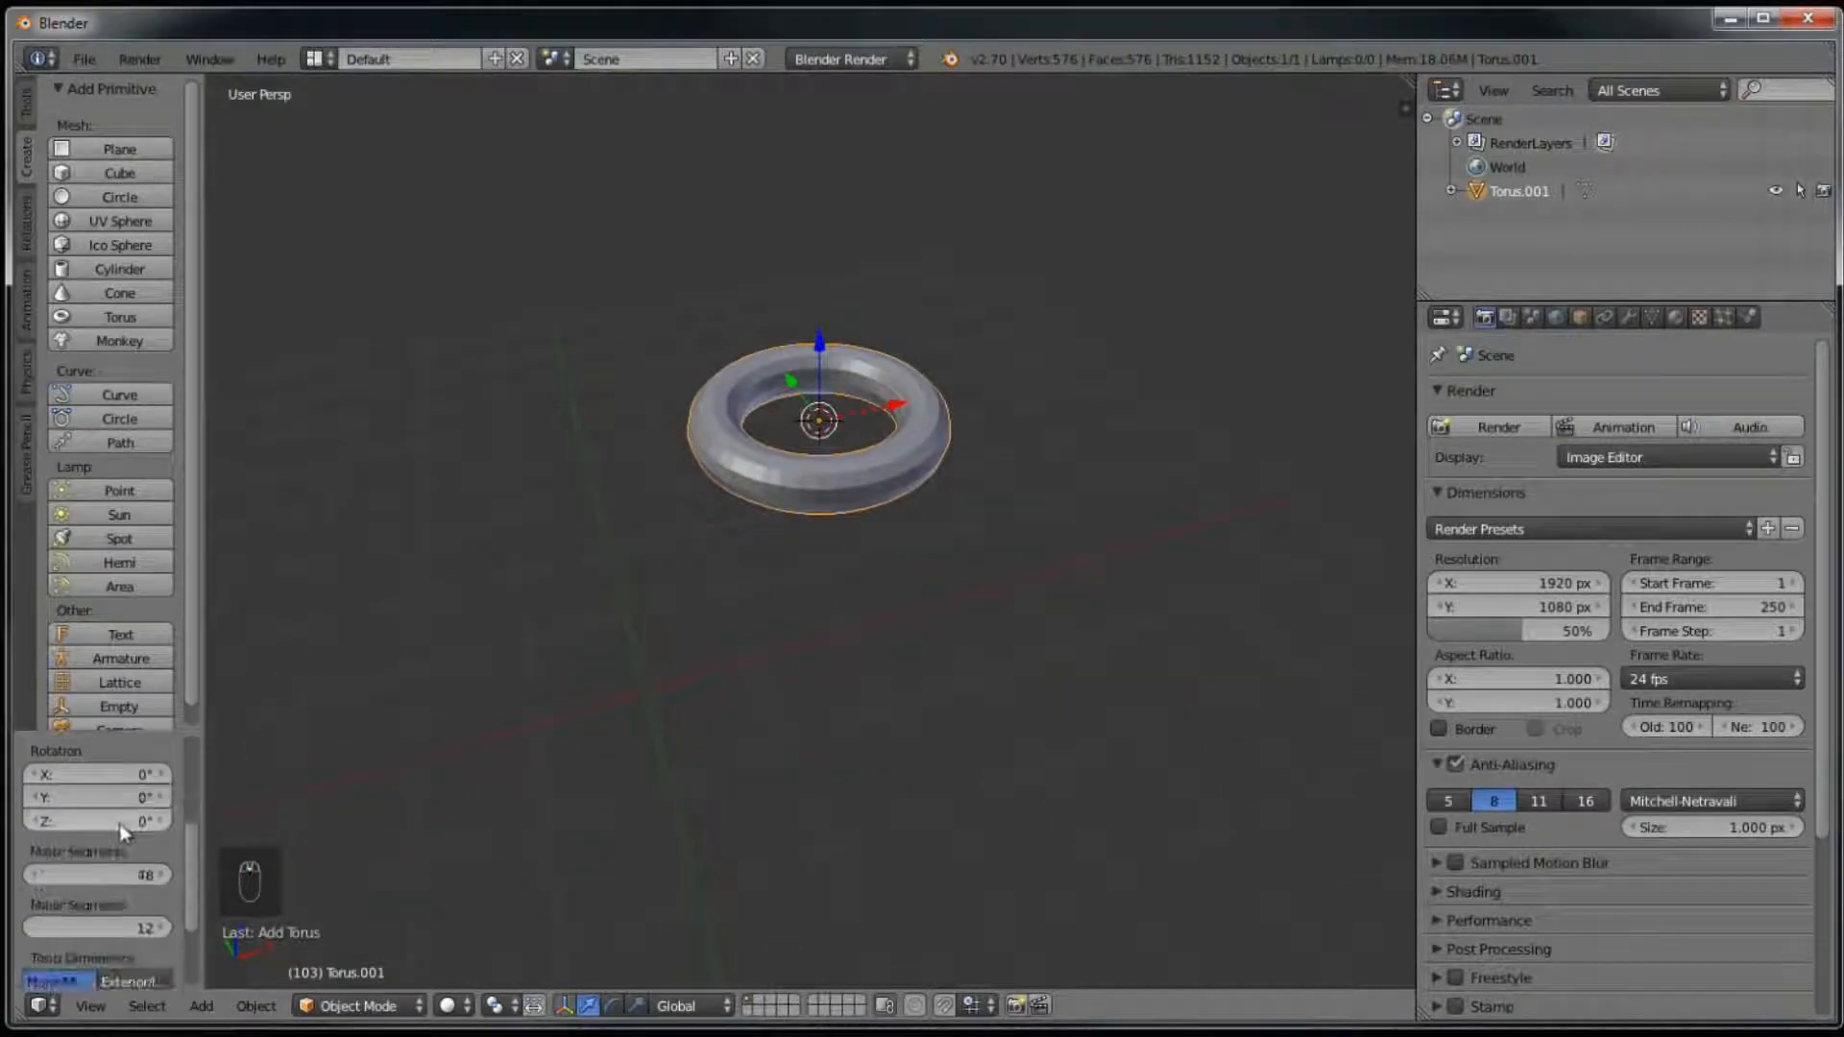
{"action": "scroll", "coordinate": [119, 824], "scroll_direction": "up", "scroll_amount": 2}
{"action": "scroll", "coordinate": [120, 824], "scroll_direction": "down", "scroll_amount": 2}
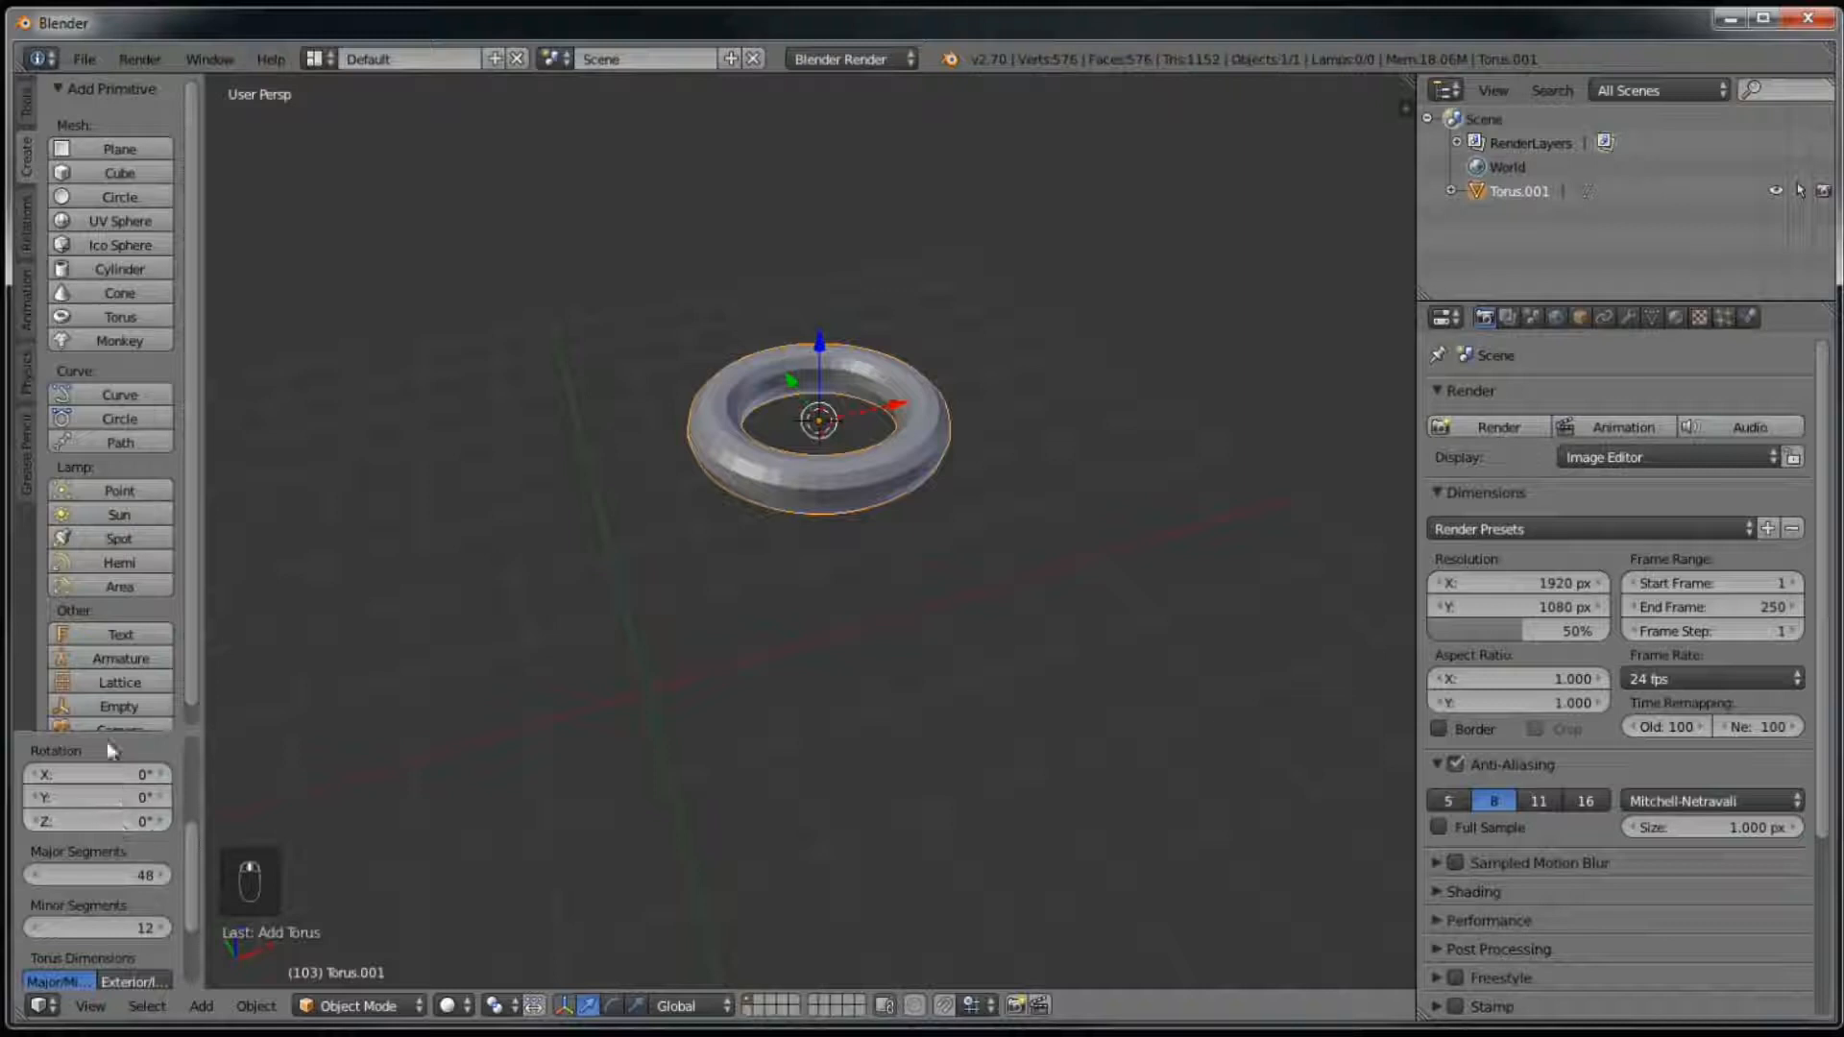
{"action": "left_click_drag", "start_coordinate": [107, 728], "coordinate": [159, 404]}
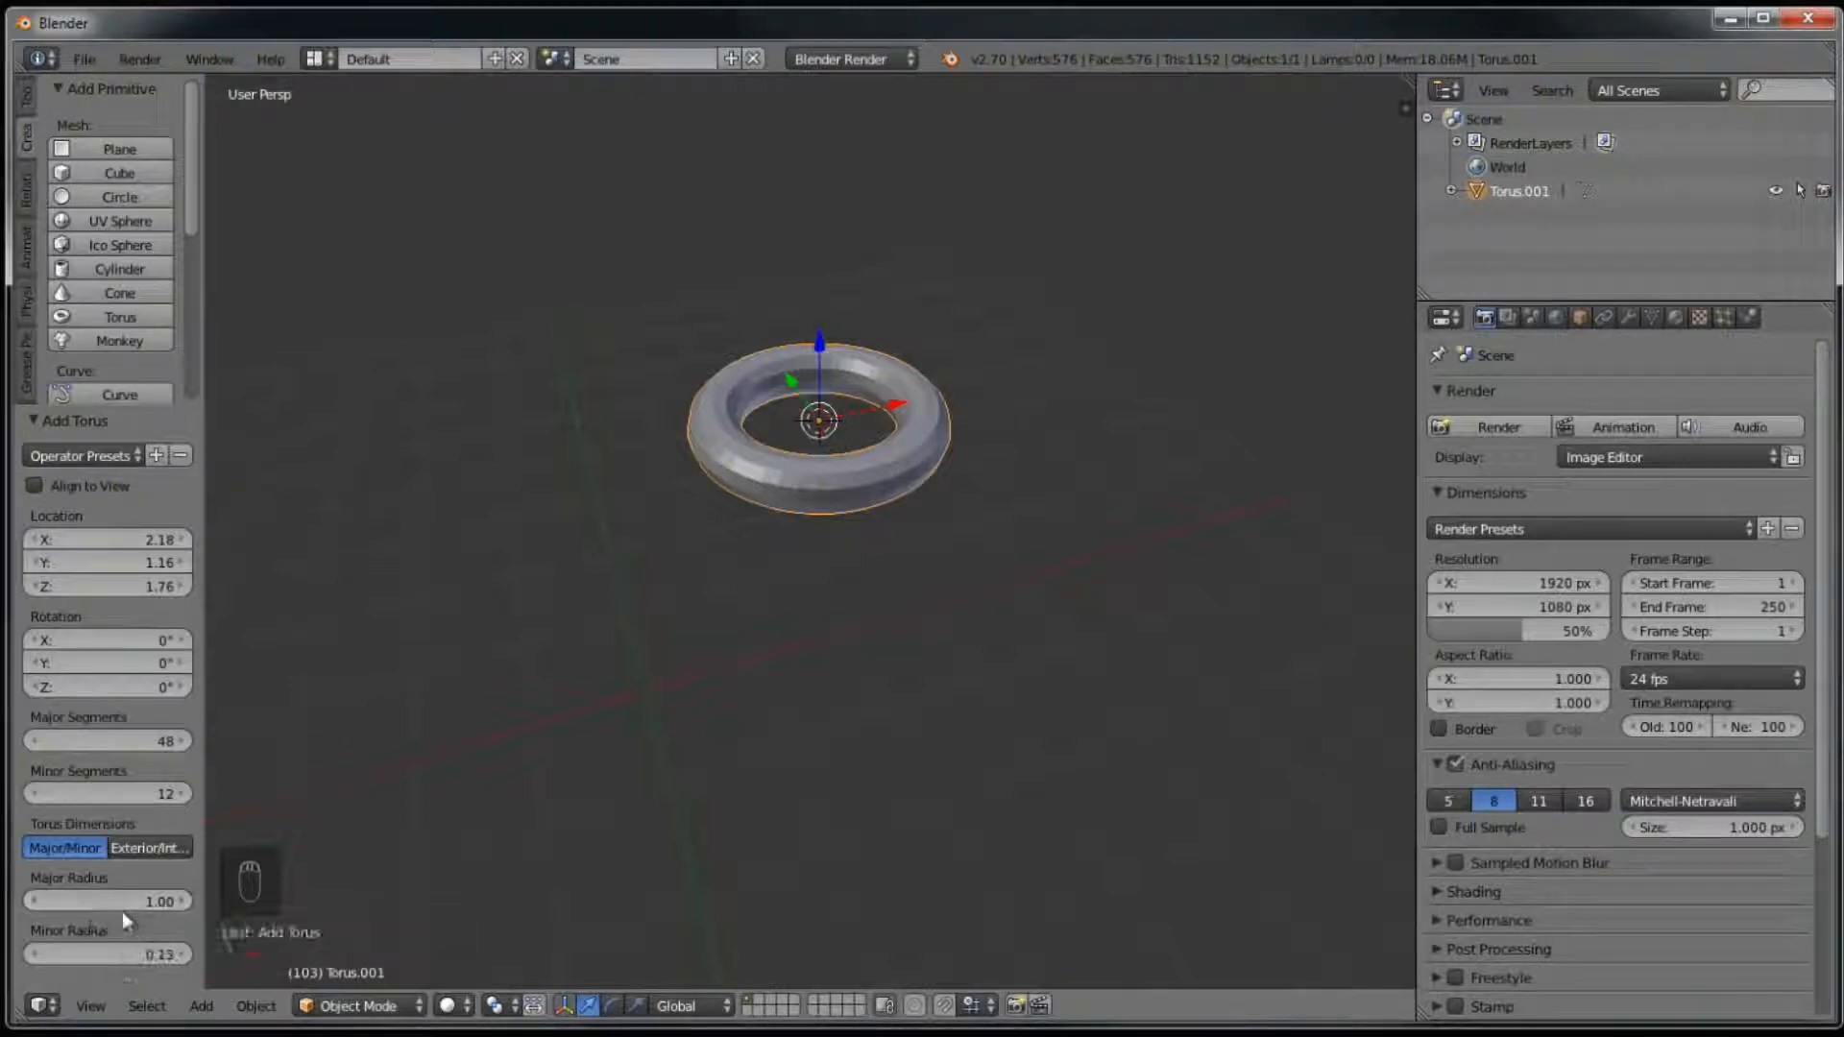
{"action": "left_click_drag", "start_coordinate": [101, 903], "coordinate": [155, 902]}
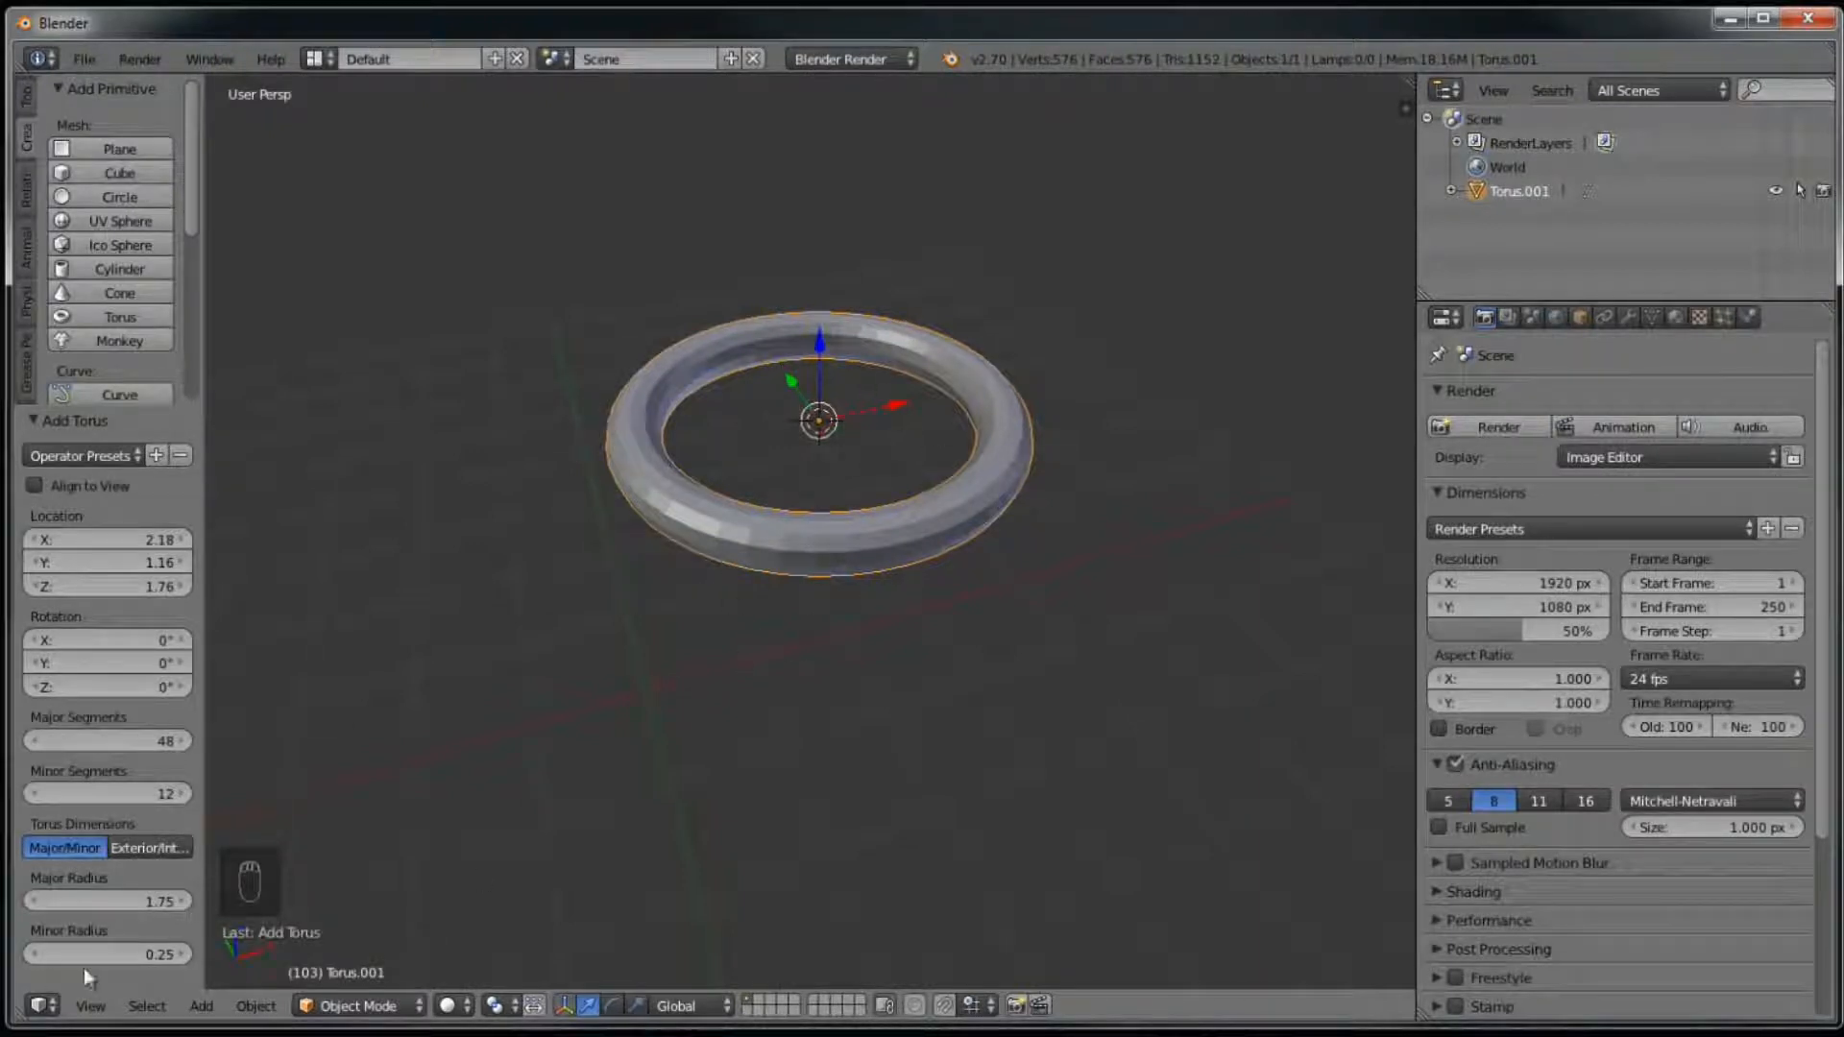
{"action": "left_click_drag", "start_coordinate": [85, 955], "coordinate": [230, 955]}
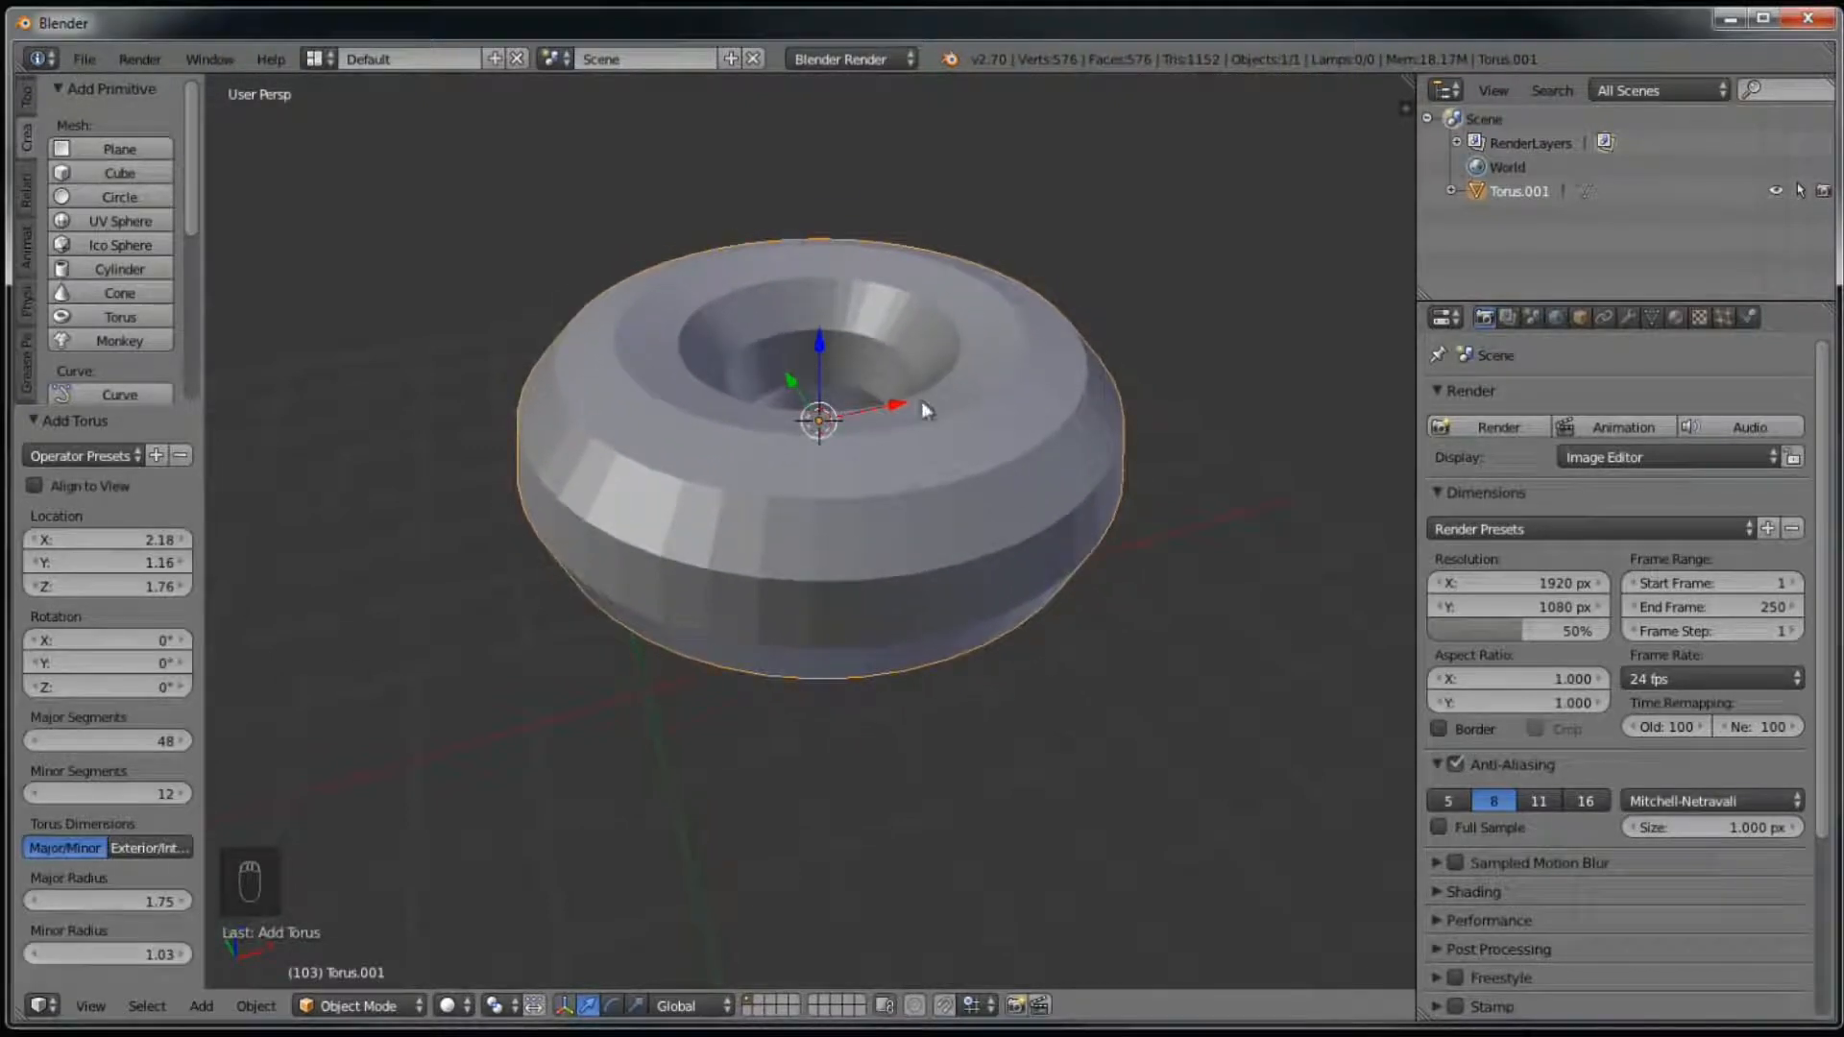
Step: Set the torus's minor segments to 30 and lower them to 29
{"action": "middle_click_drag", "start_coordinate": [872, 329], "coordinate": [751, 513]}
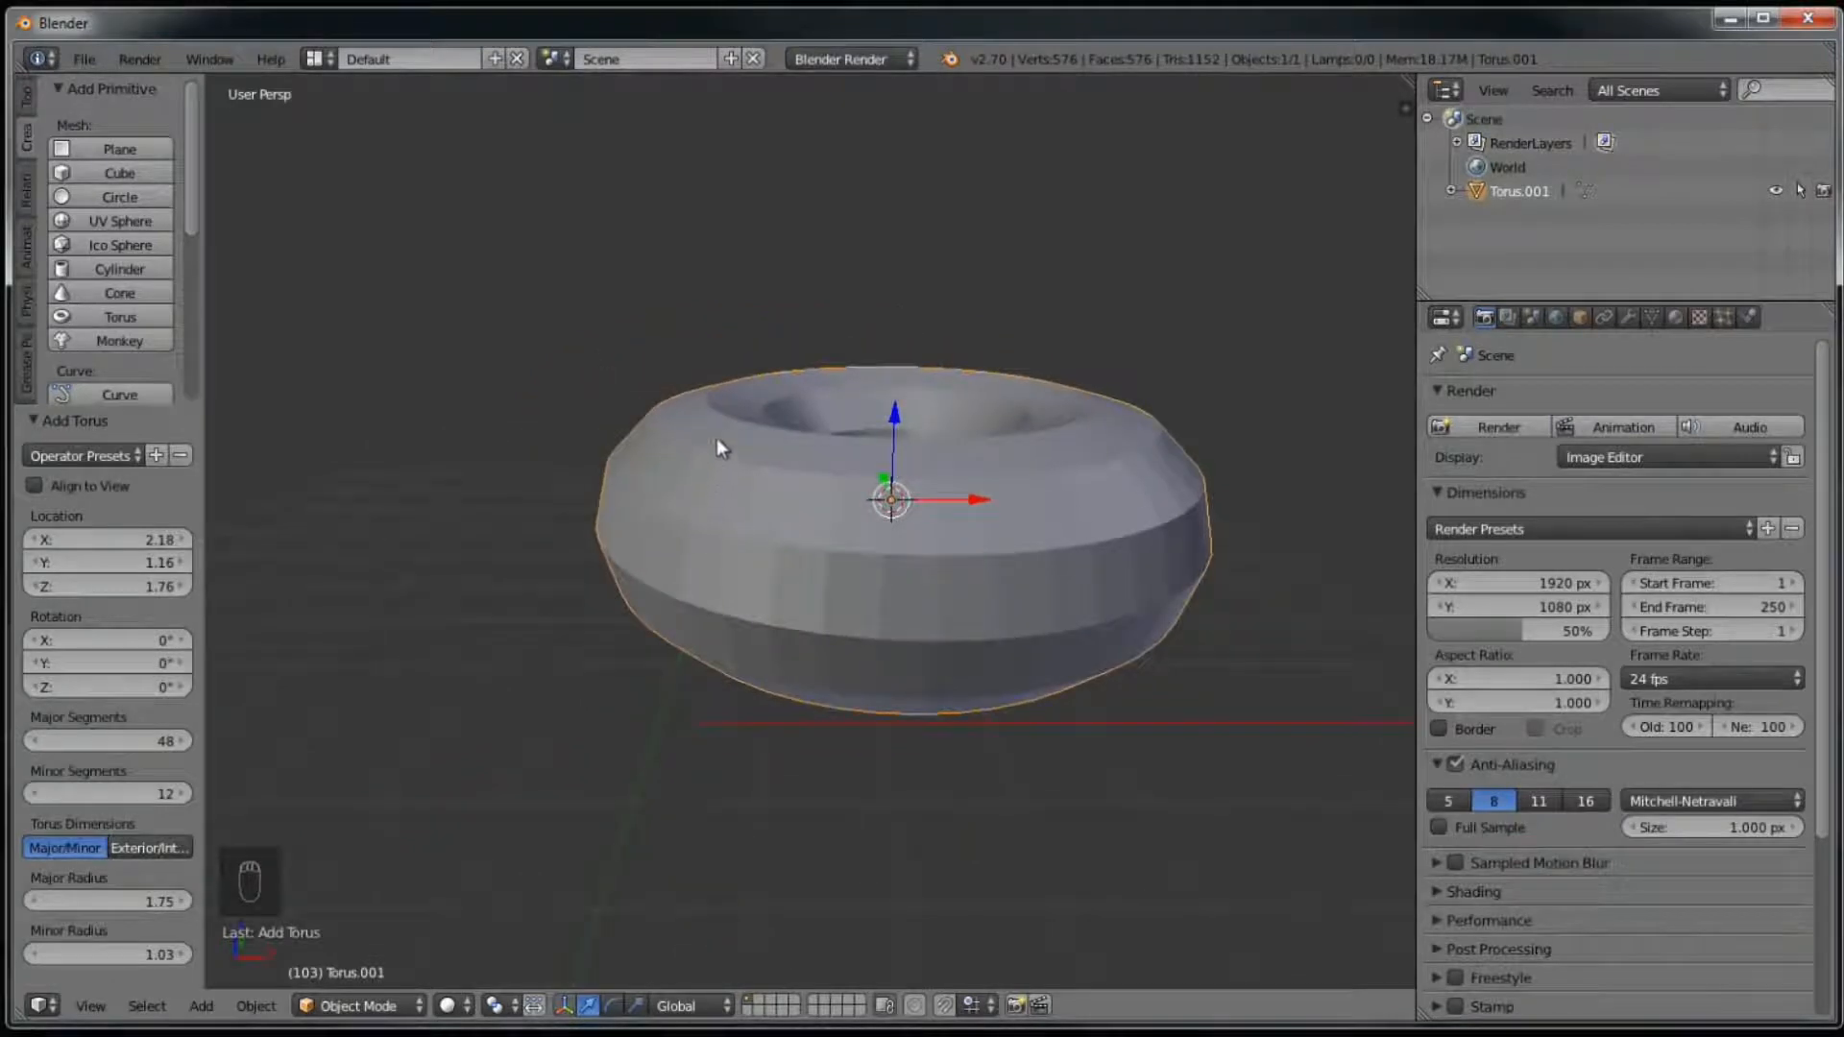
{"action": "middle_click_drag", "start_coordinate": [724, 562], "coordinate": [671, 499]}
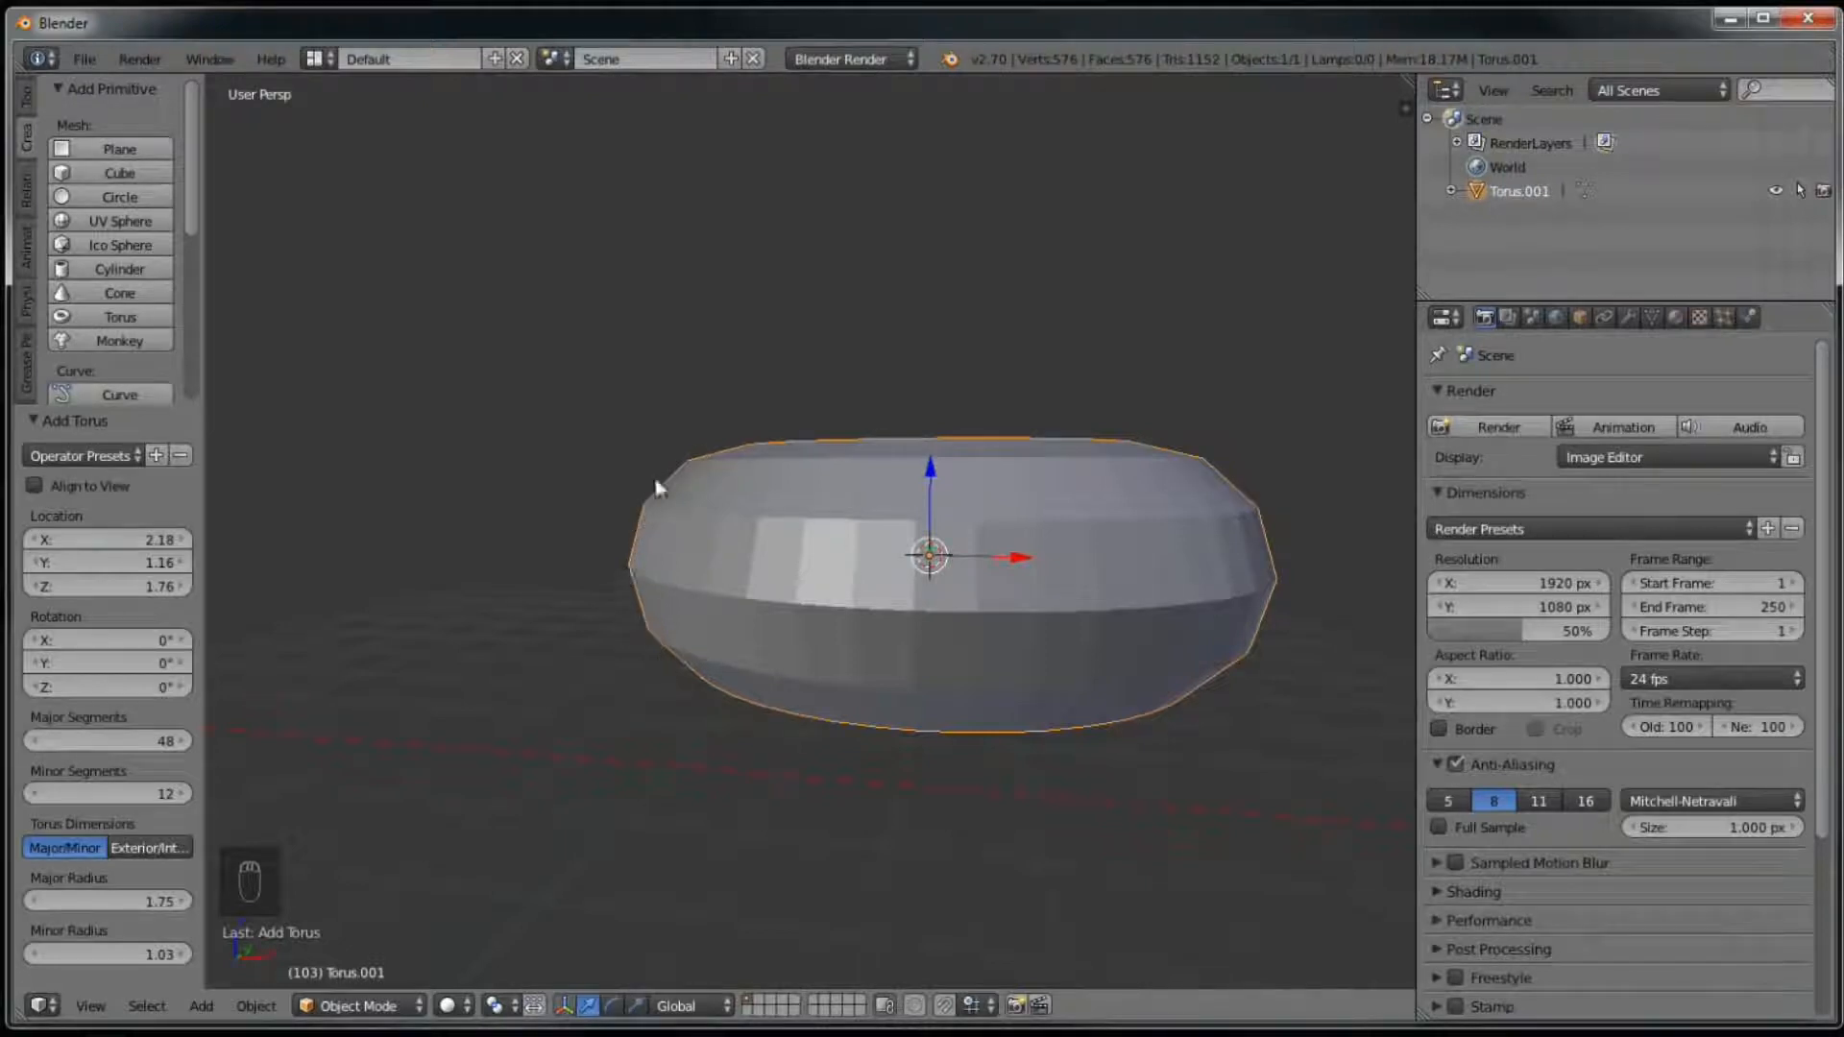
{"action": "left_click", "coordinate": [95, 797]}
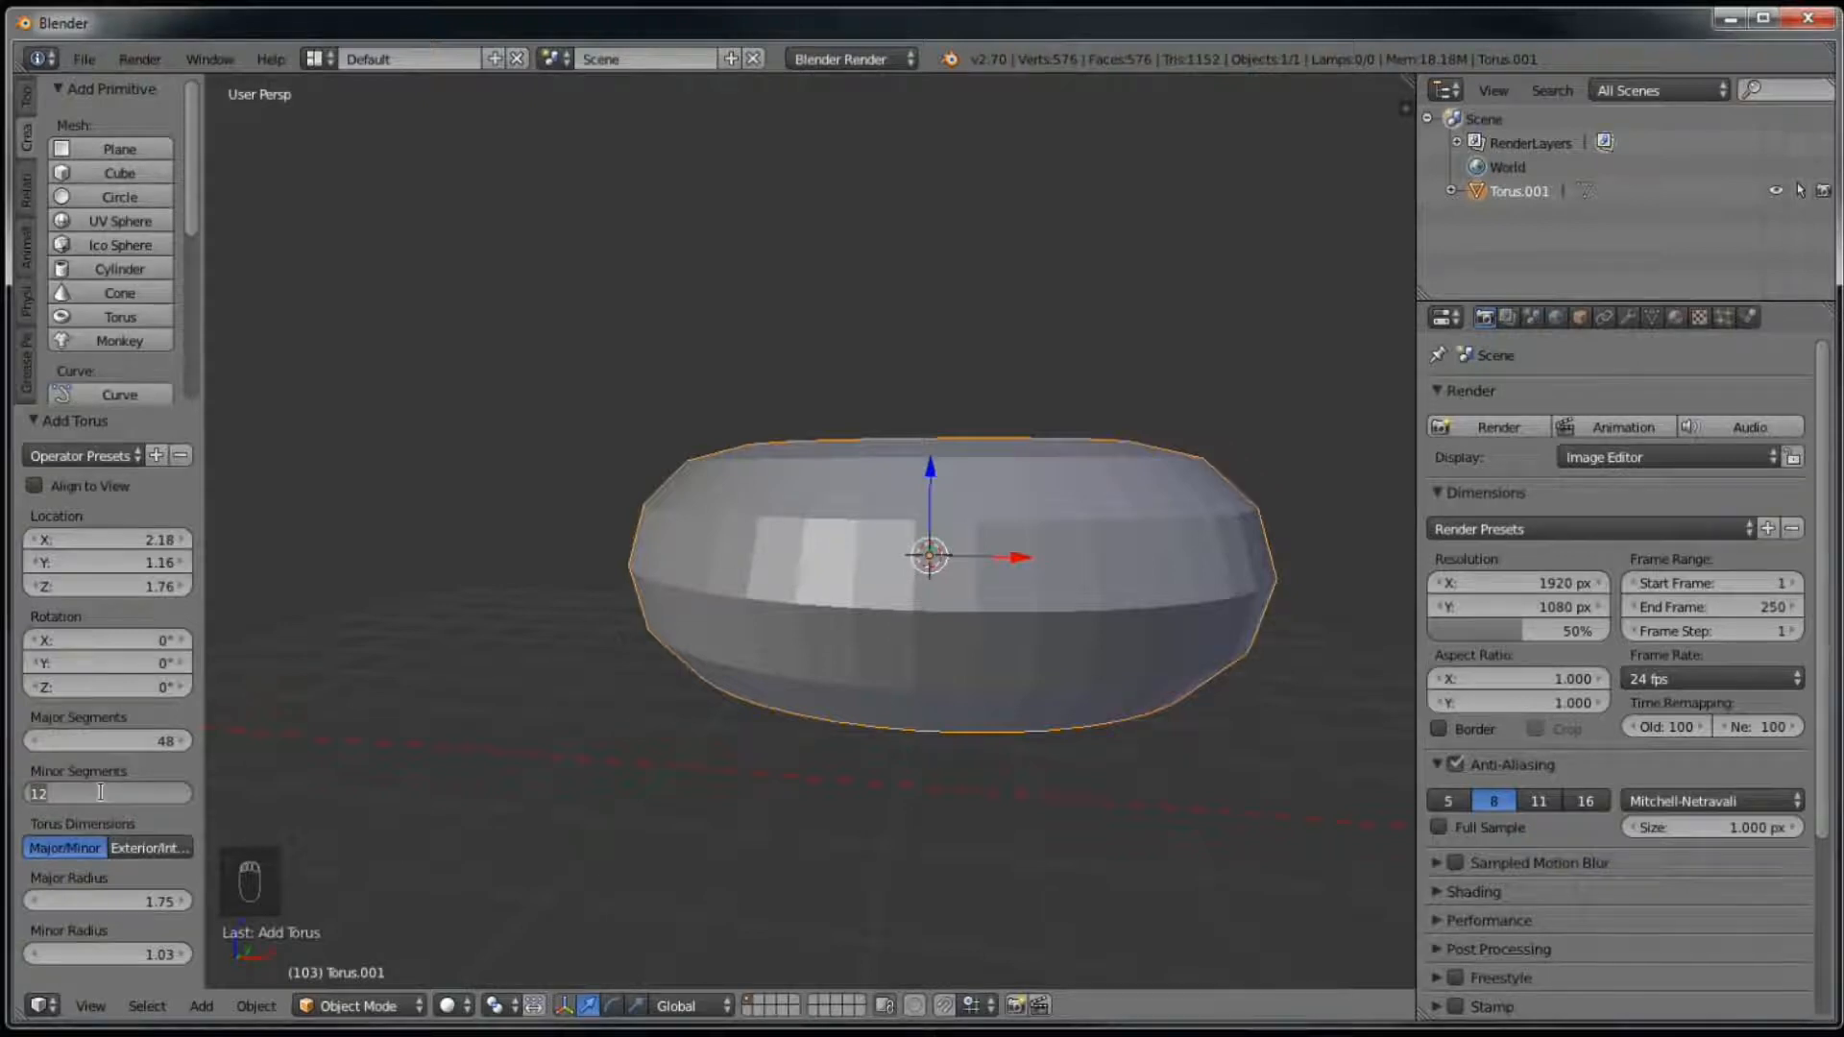
{"action": "key", "text": "ctrl+a"}
{"action": "type", "text": "30"}
{"action": "key", "text": "Return"}
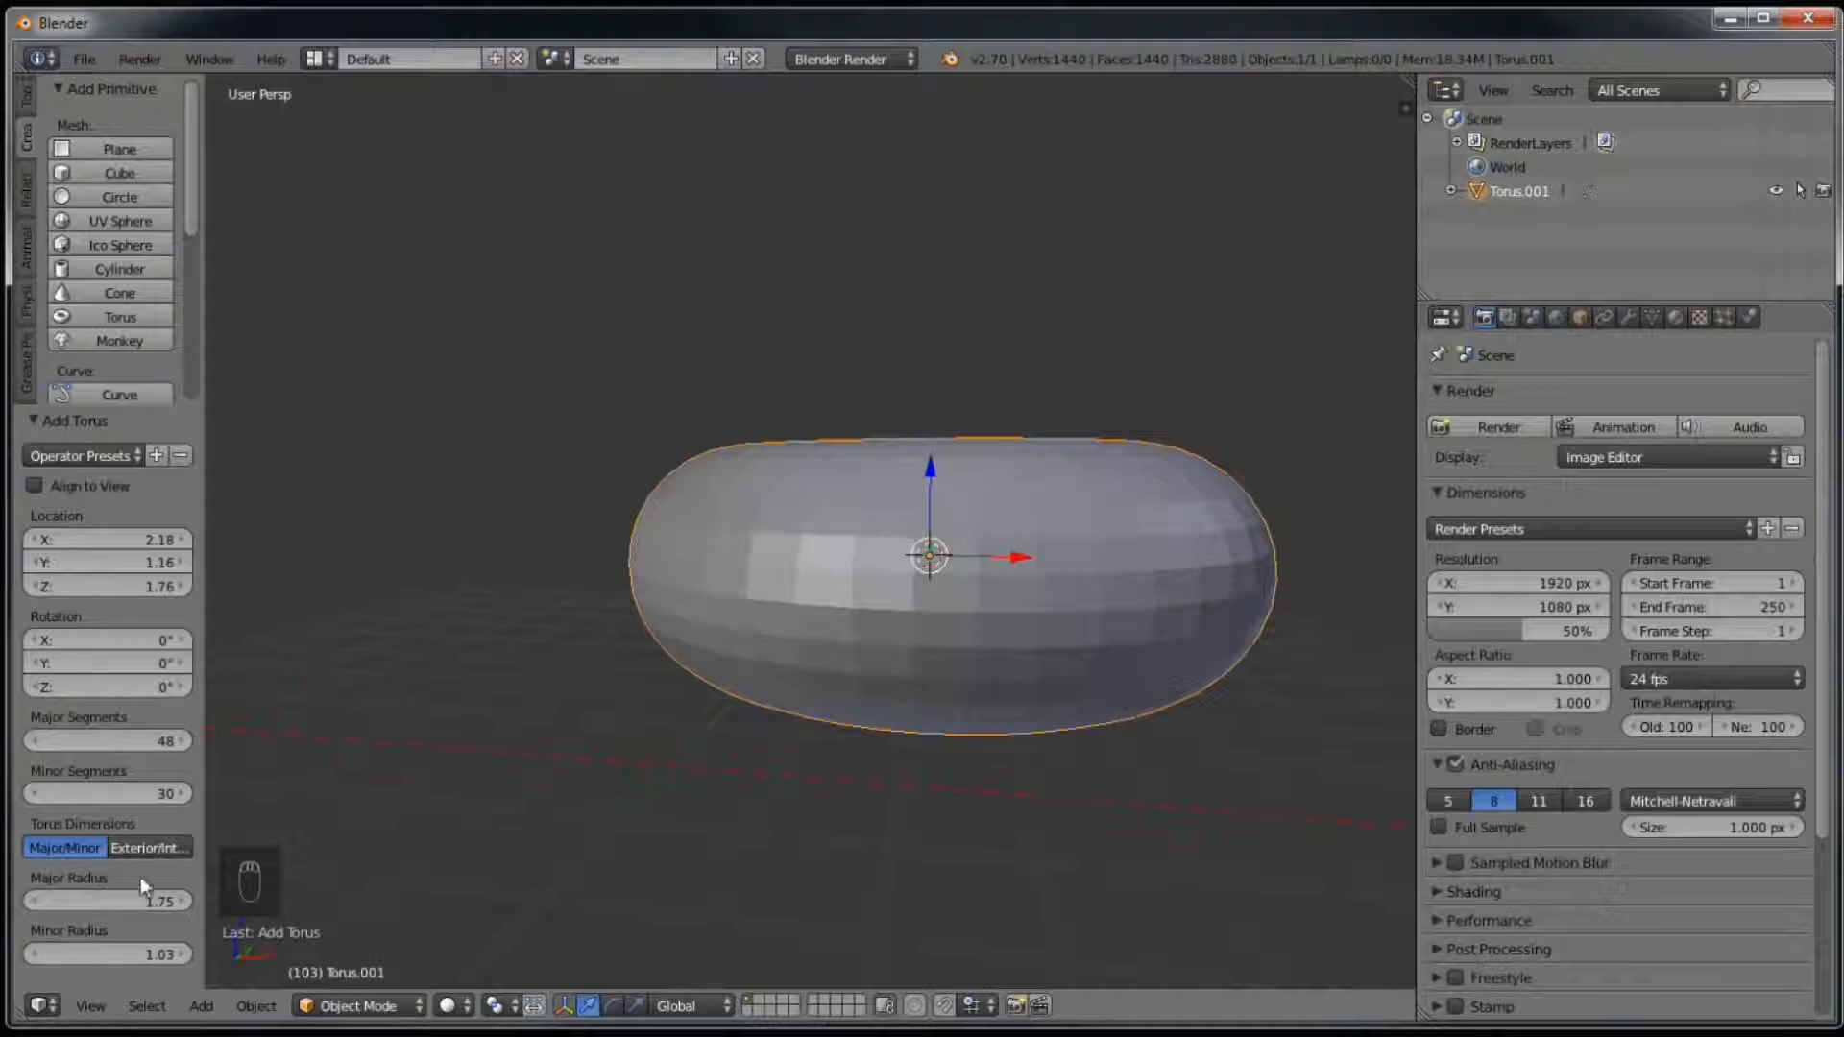
{"action": "mouse_move", "coordinate": [106, 793]}
{"action": "left_mouse_down"}
{"action": "mouse_move", "coordinate": [132, 793]}
{"action": "mouse_move", "coordinate": [102, 794]}
{"action": "left_mouse_up"}
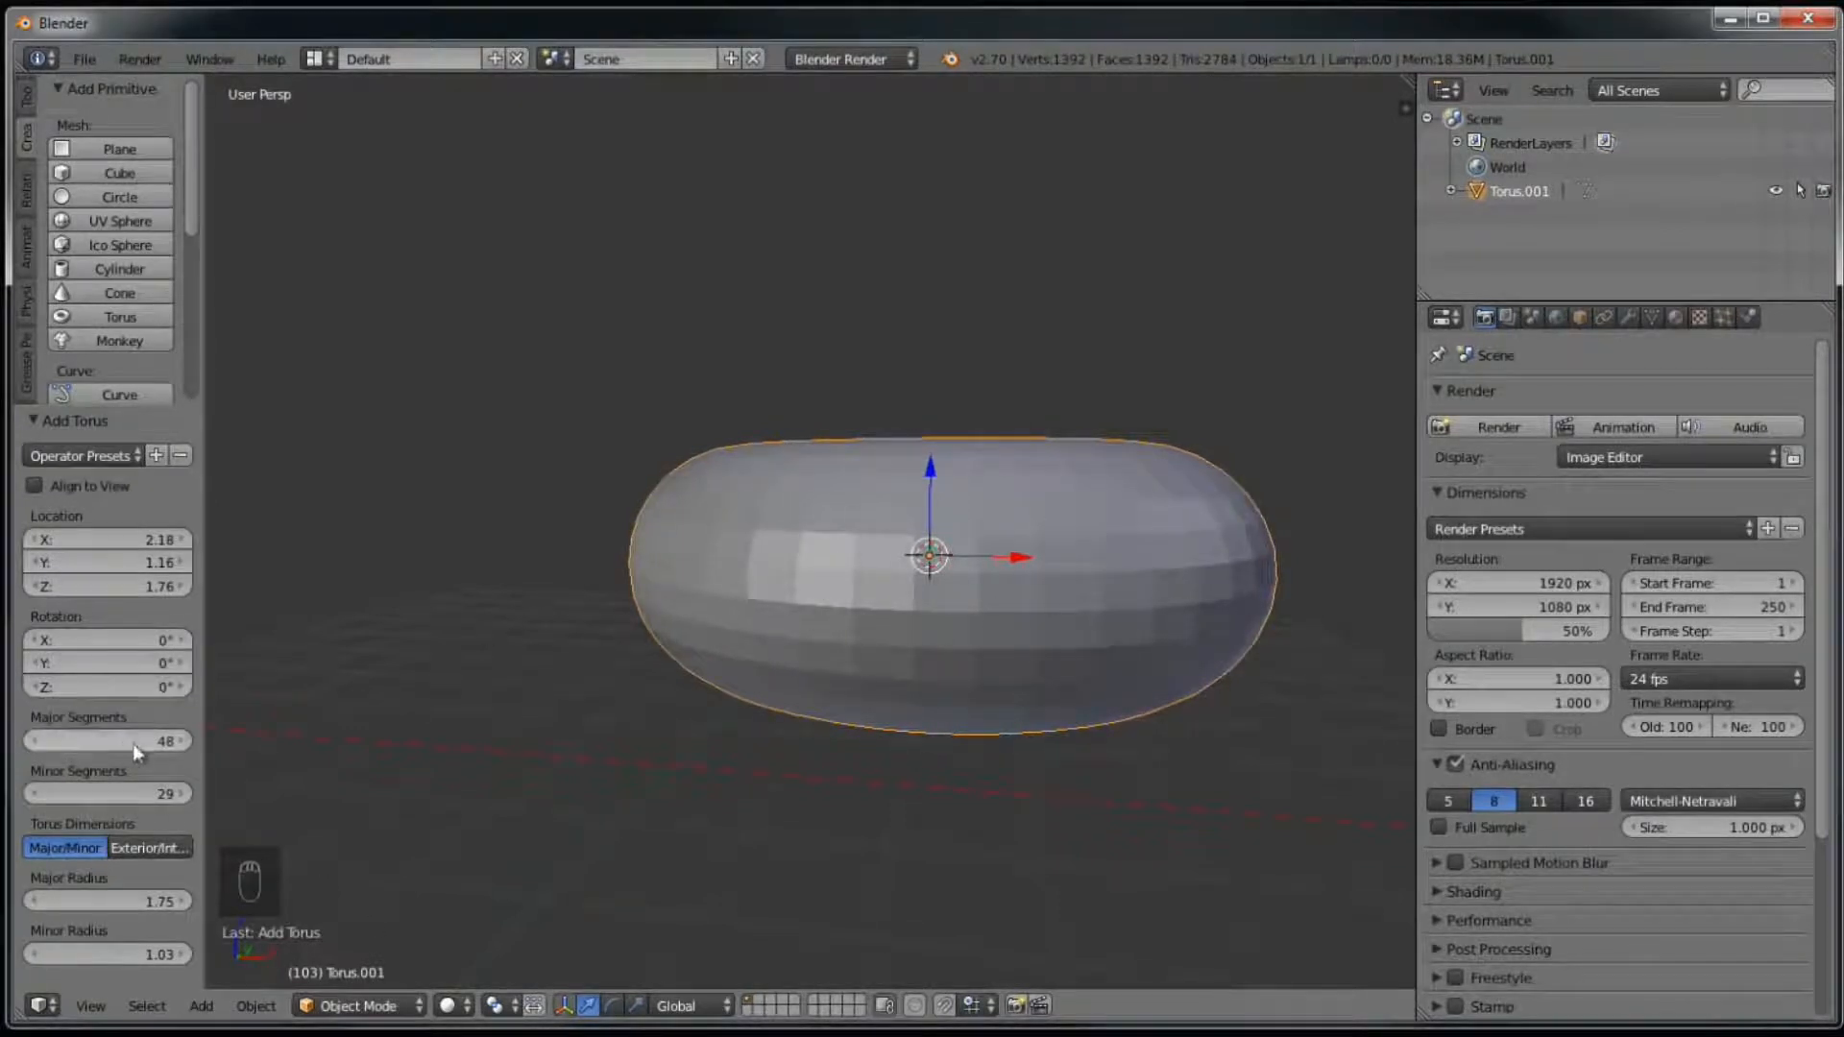
Step: Reduce the torus to 27 major segments and 17 minor segments
{"action": "middle_click_drag", "start_coordinate": [999, 532], "coordinate": [911, 380]}
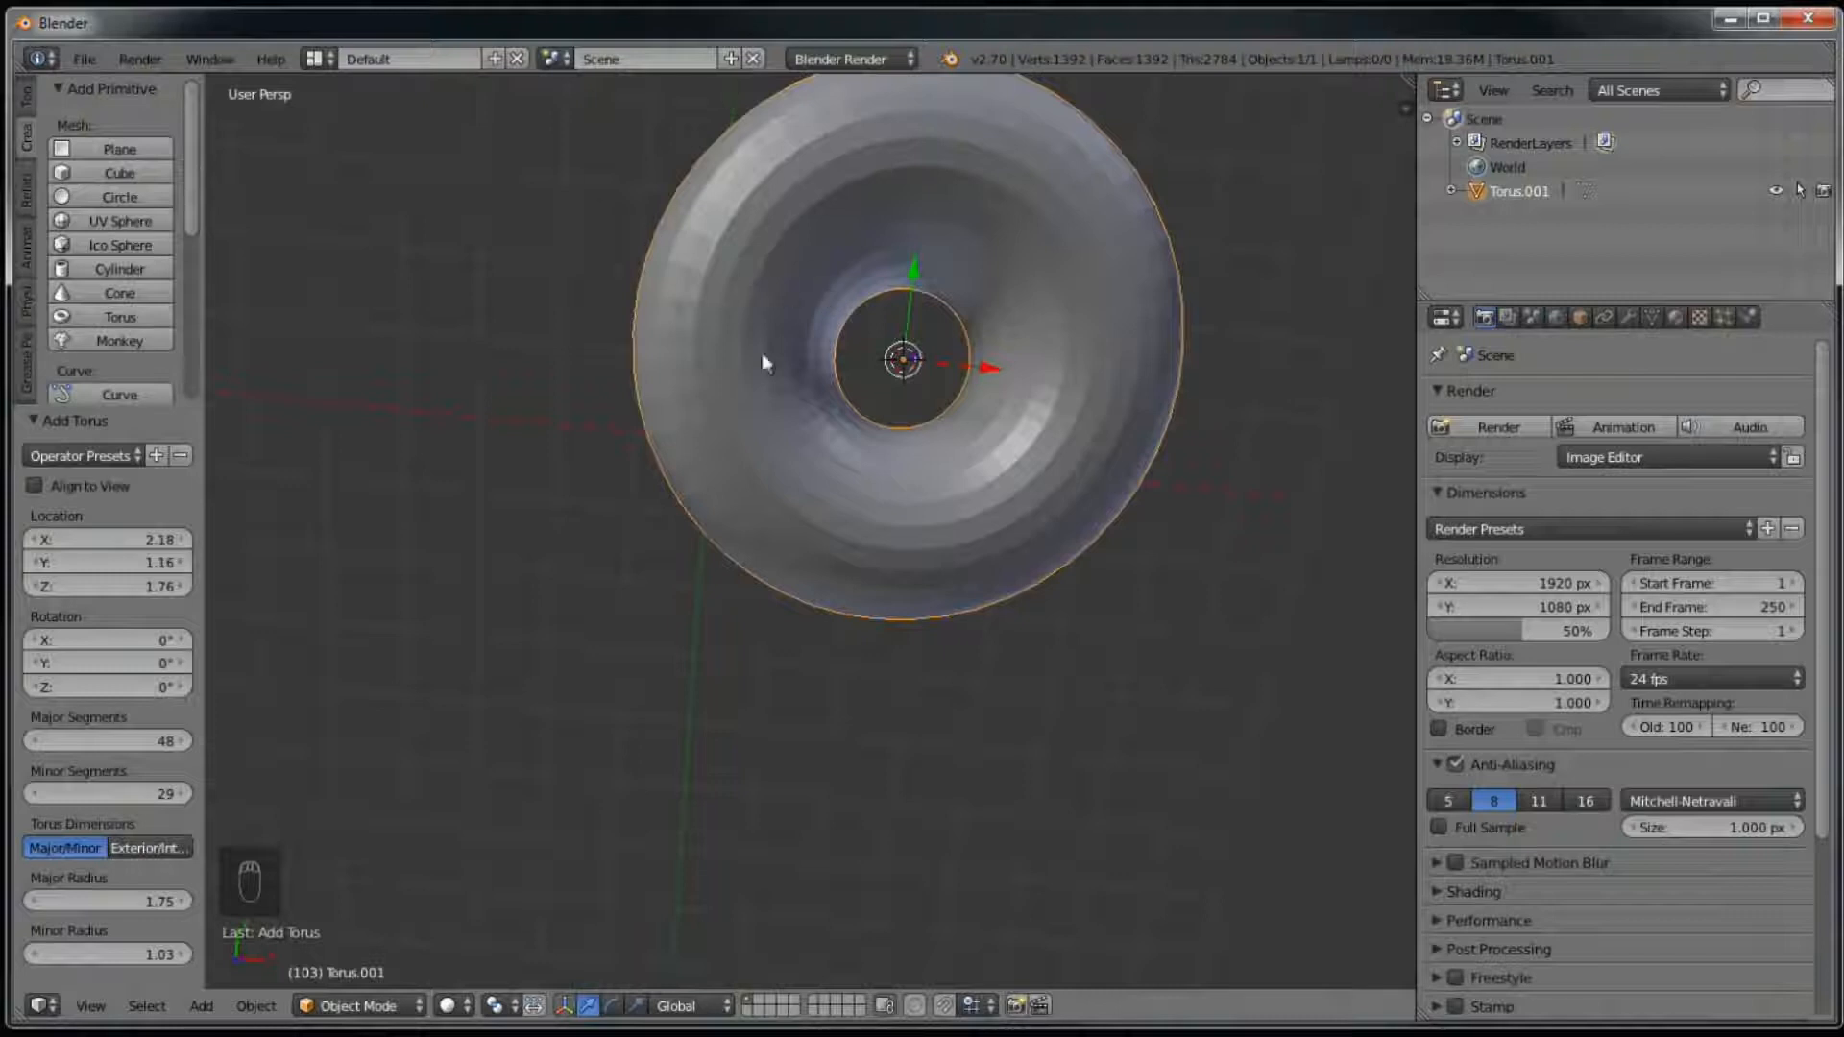
{"action": "middle_click_drag", "start_coordinate": [857, 481], "coordinate": [855, 394]}
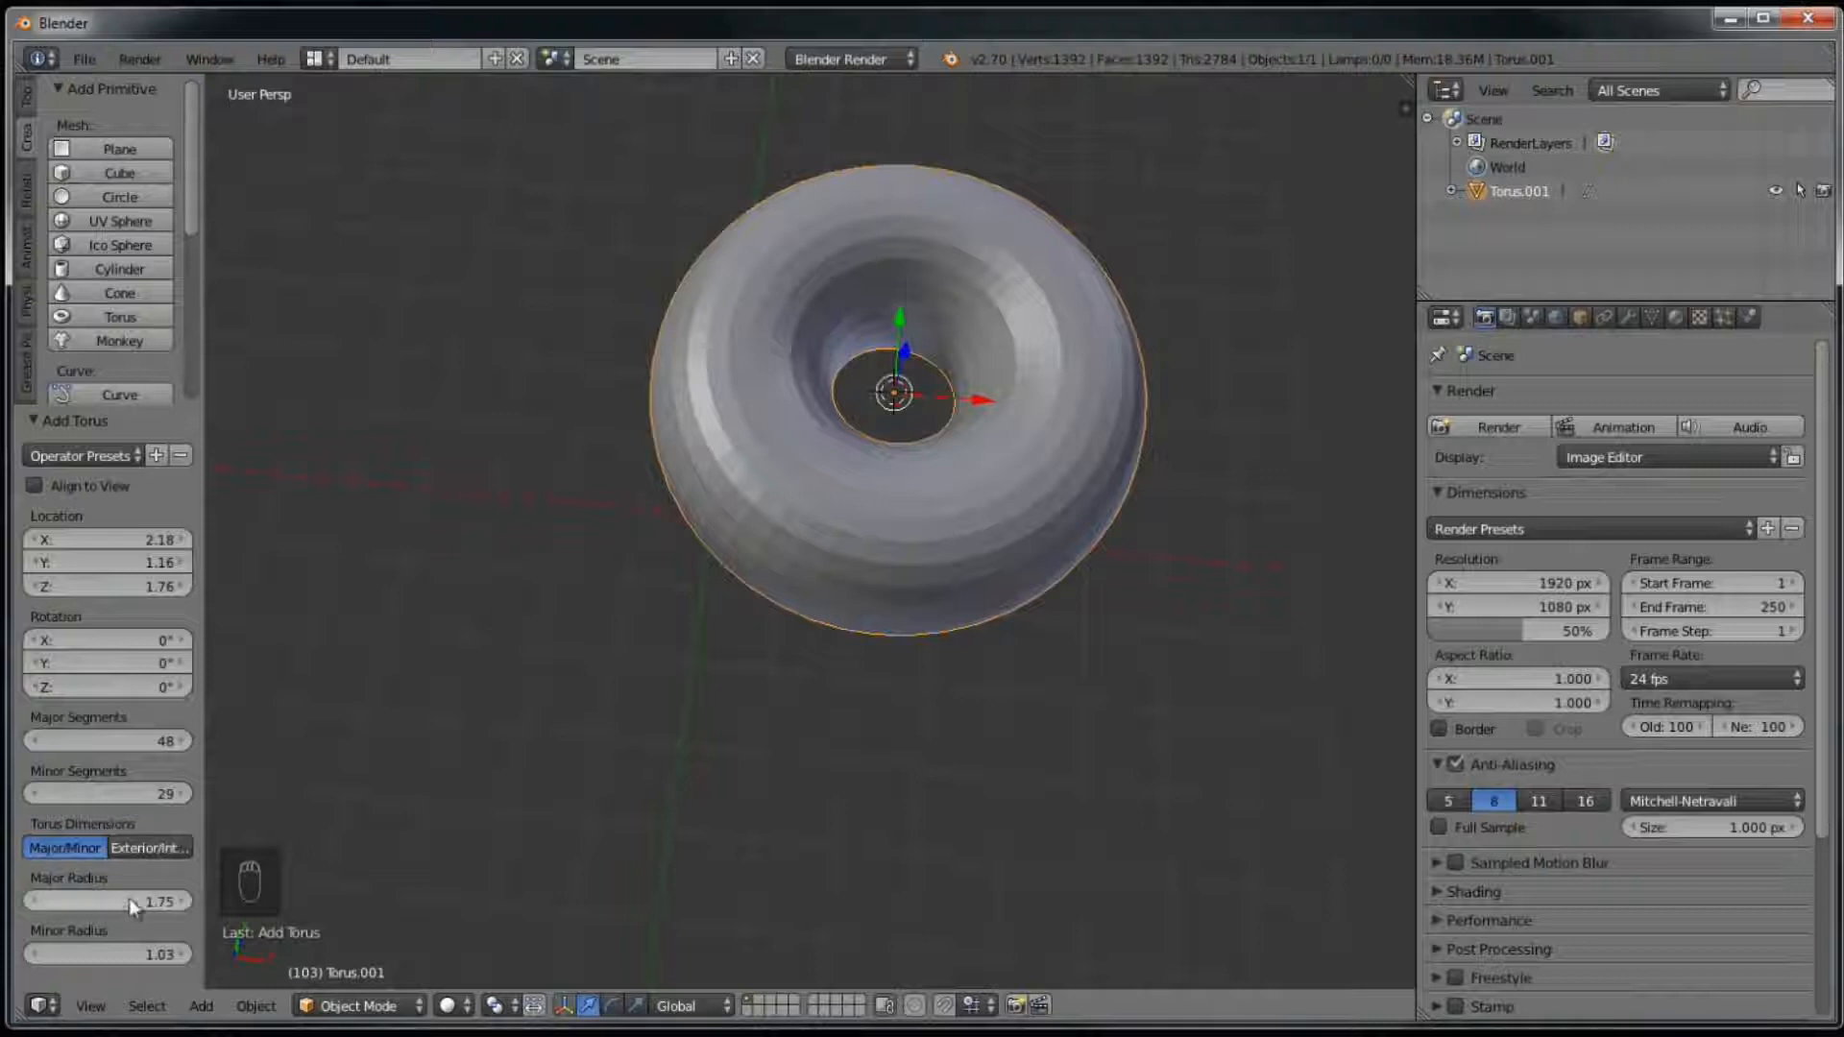
{"action": "mouse_move", "coordinate": [121, 741]}
{"action": "left_mouse_down"}
{"action": "mouse_move", "coordinate": [73, 742]}
{"action": "mouse_move", "coordinate": [92, 742]}
{"action": "left_mouse_up"}
{"action": "middle_click_drag", "start_coordinate": [1193, 386], "coordinate": [1209, 192]}
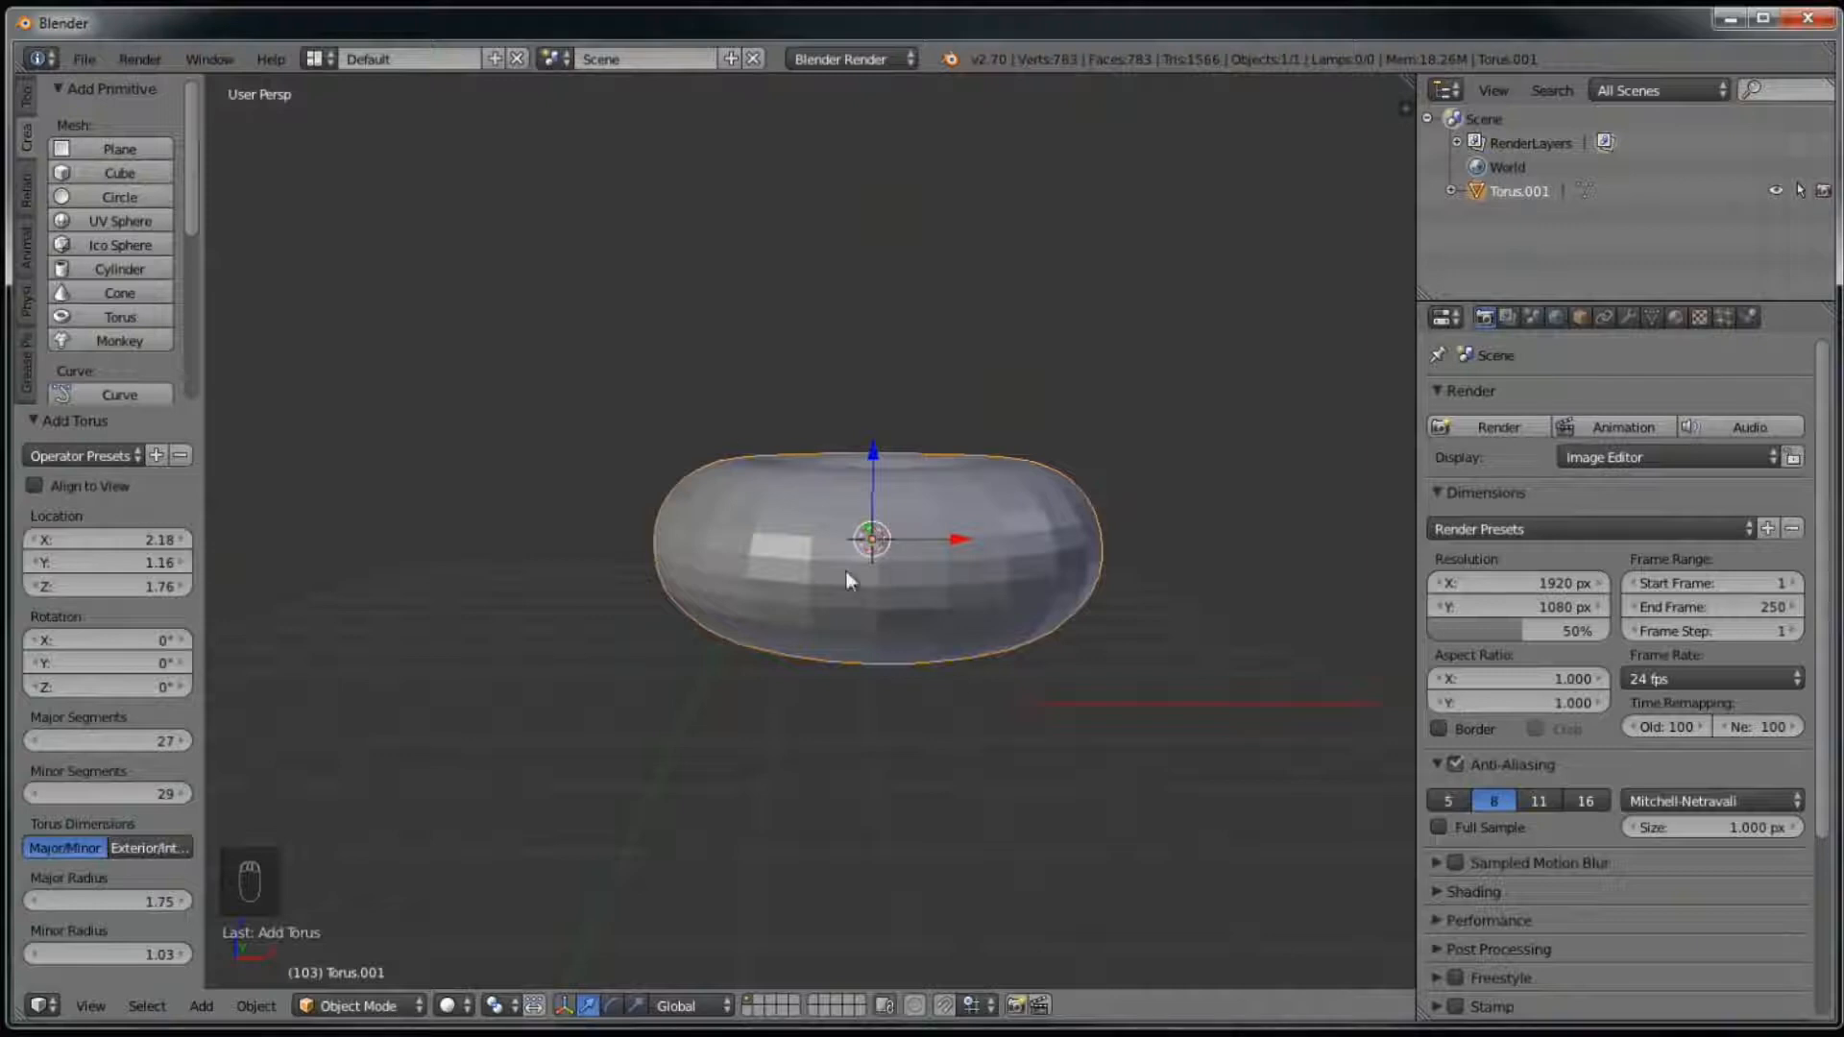
{"action": "left_click_drag", "start_coordinate": [128, 794], "coordinate": [102, 793]}
{"action": "middle_click_drag", "start_coordinate": [960, 576], "coordinate": [1115, 496]}
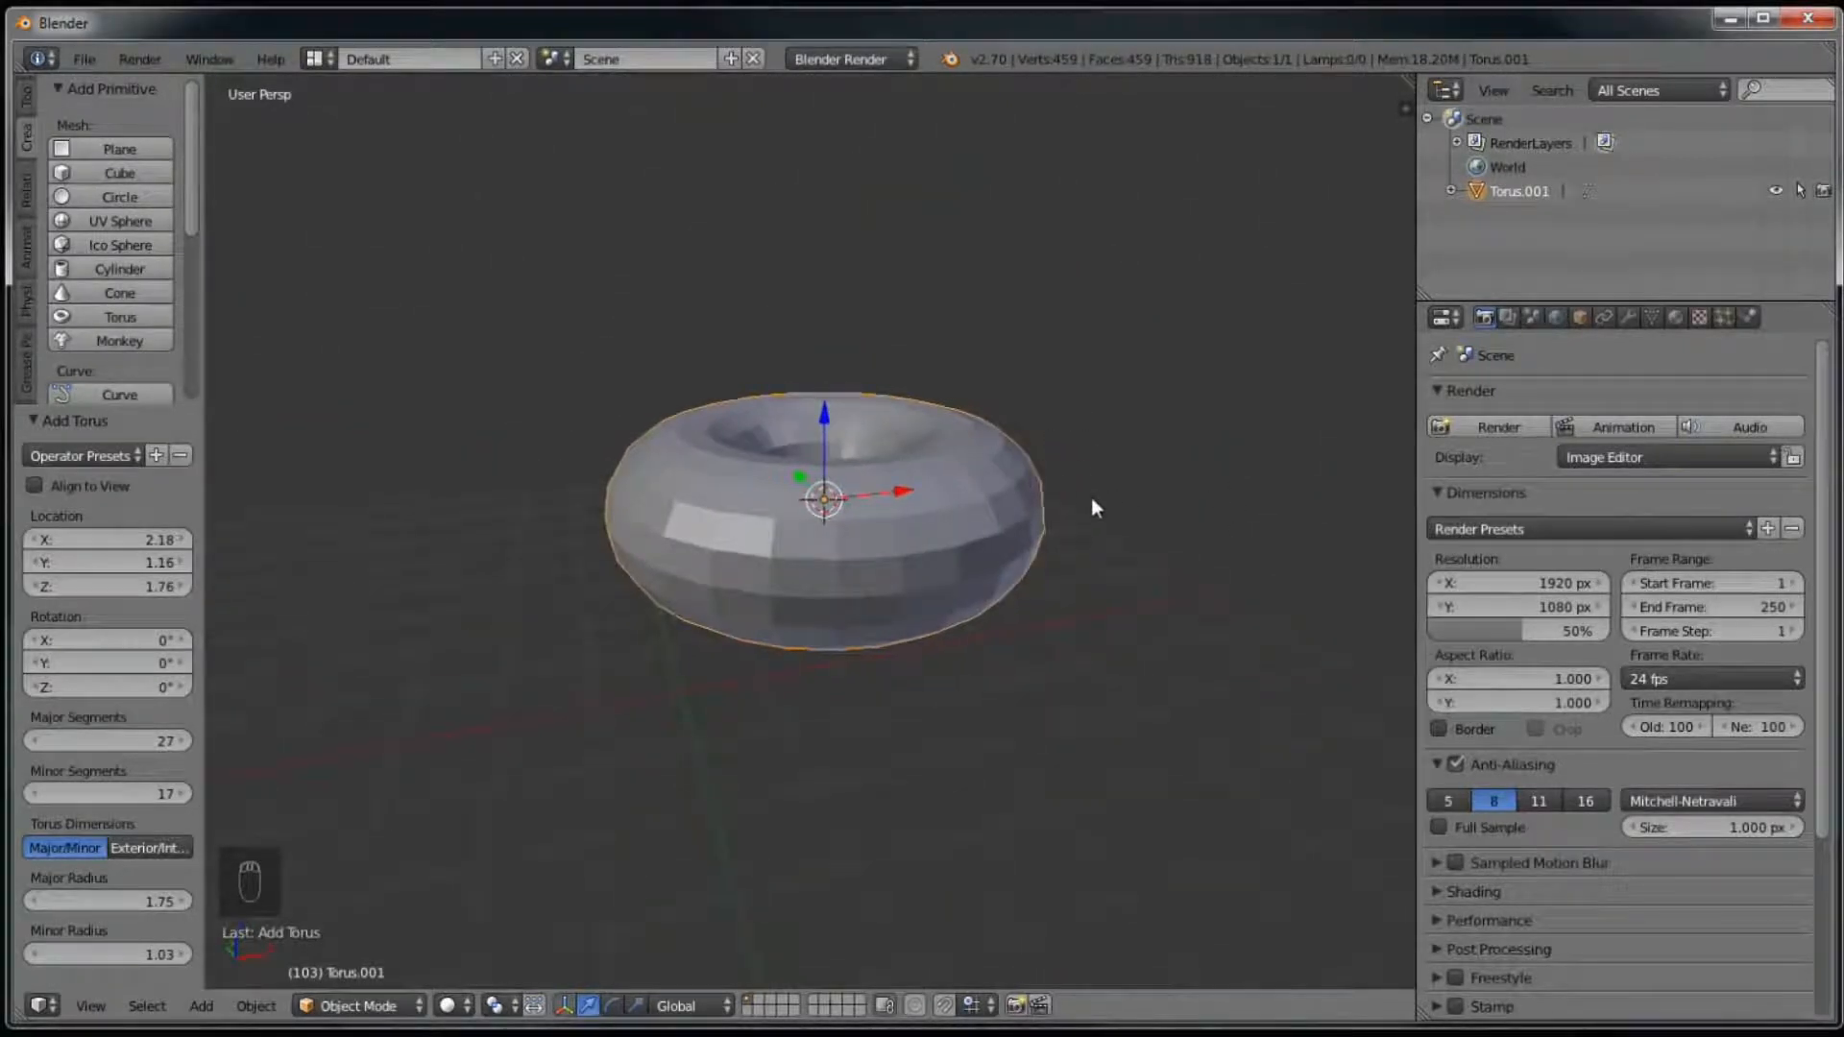
Step: Delete the torus from the scene
{"action": "key", "text": "Delete"}
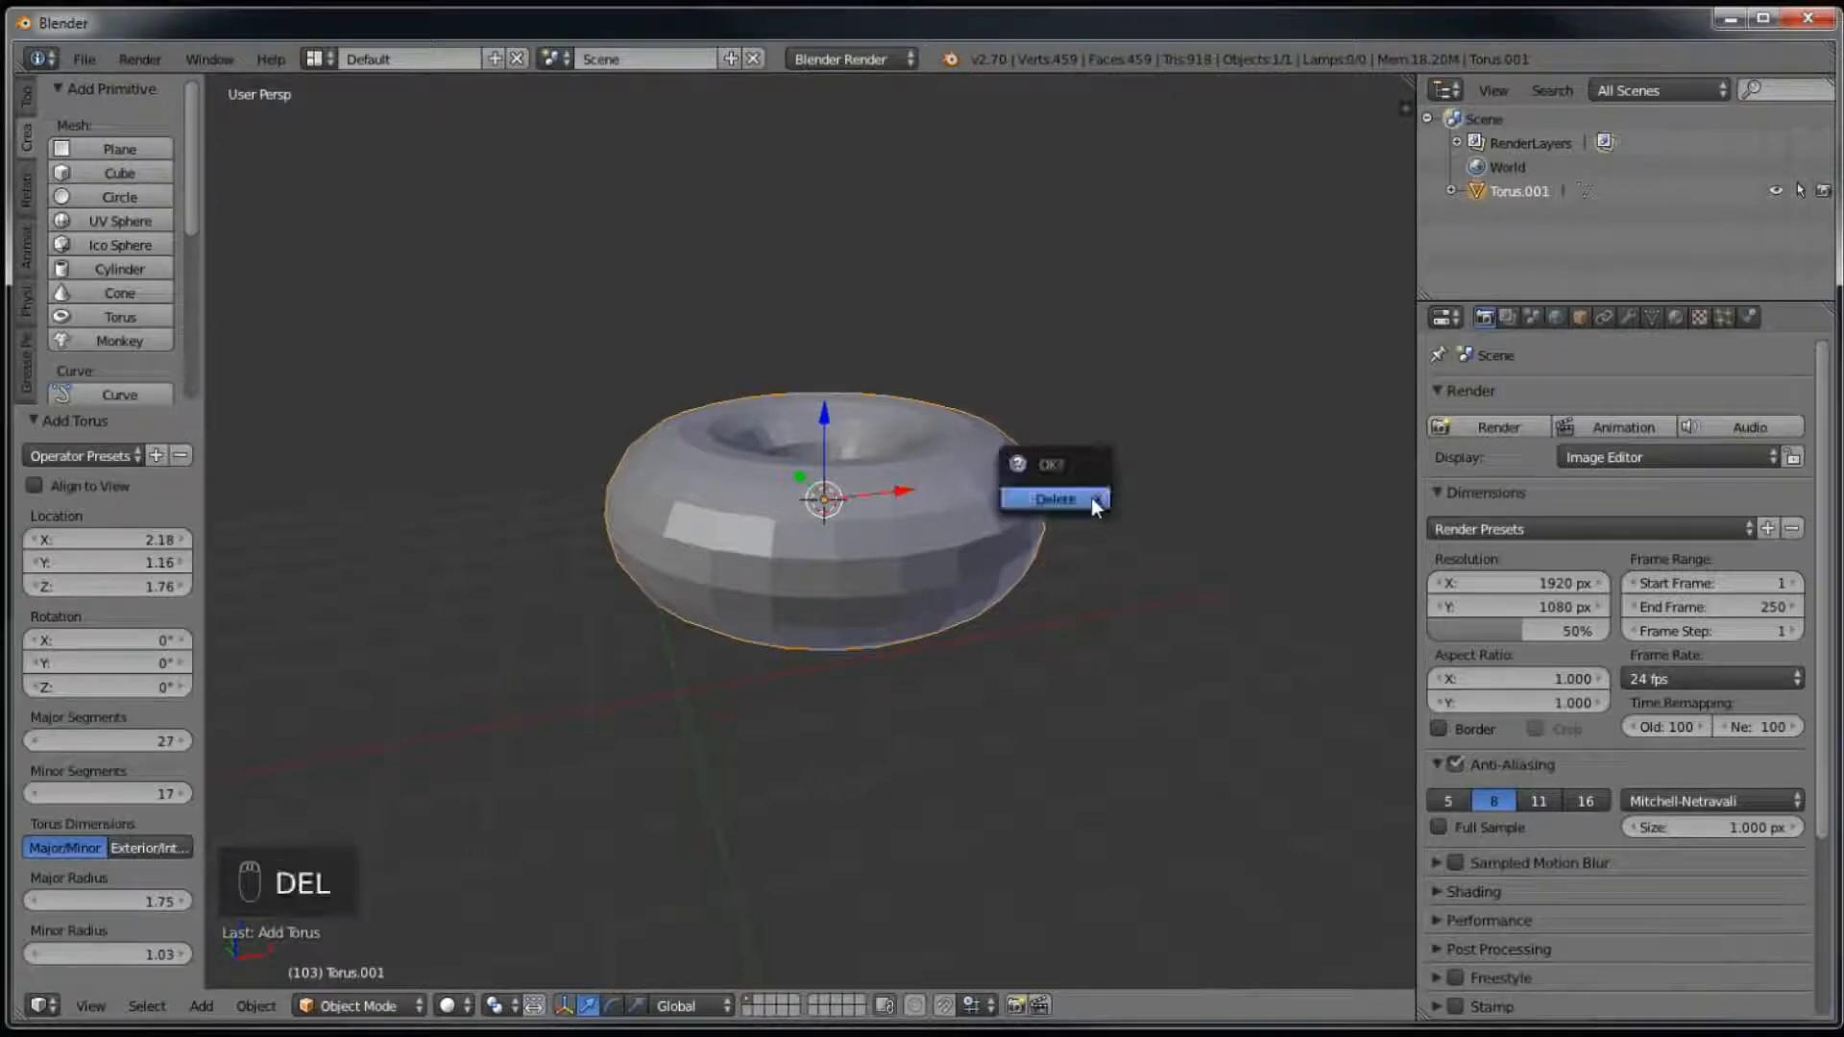
{"action": "left_click", "coordinate": [1070, 501]}
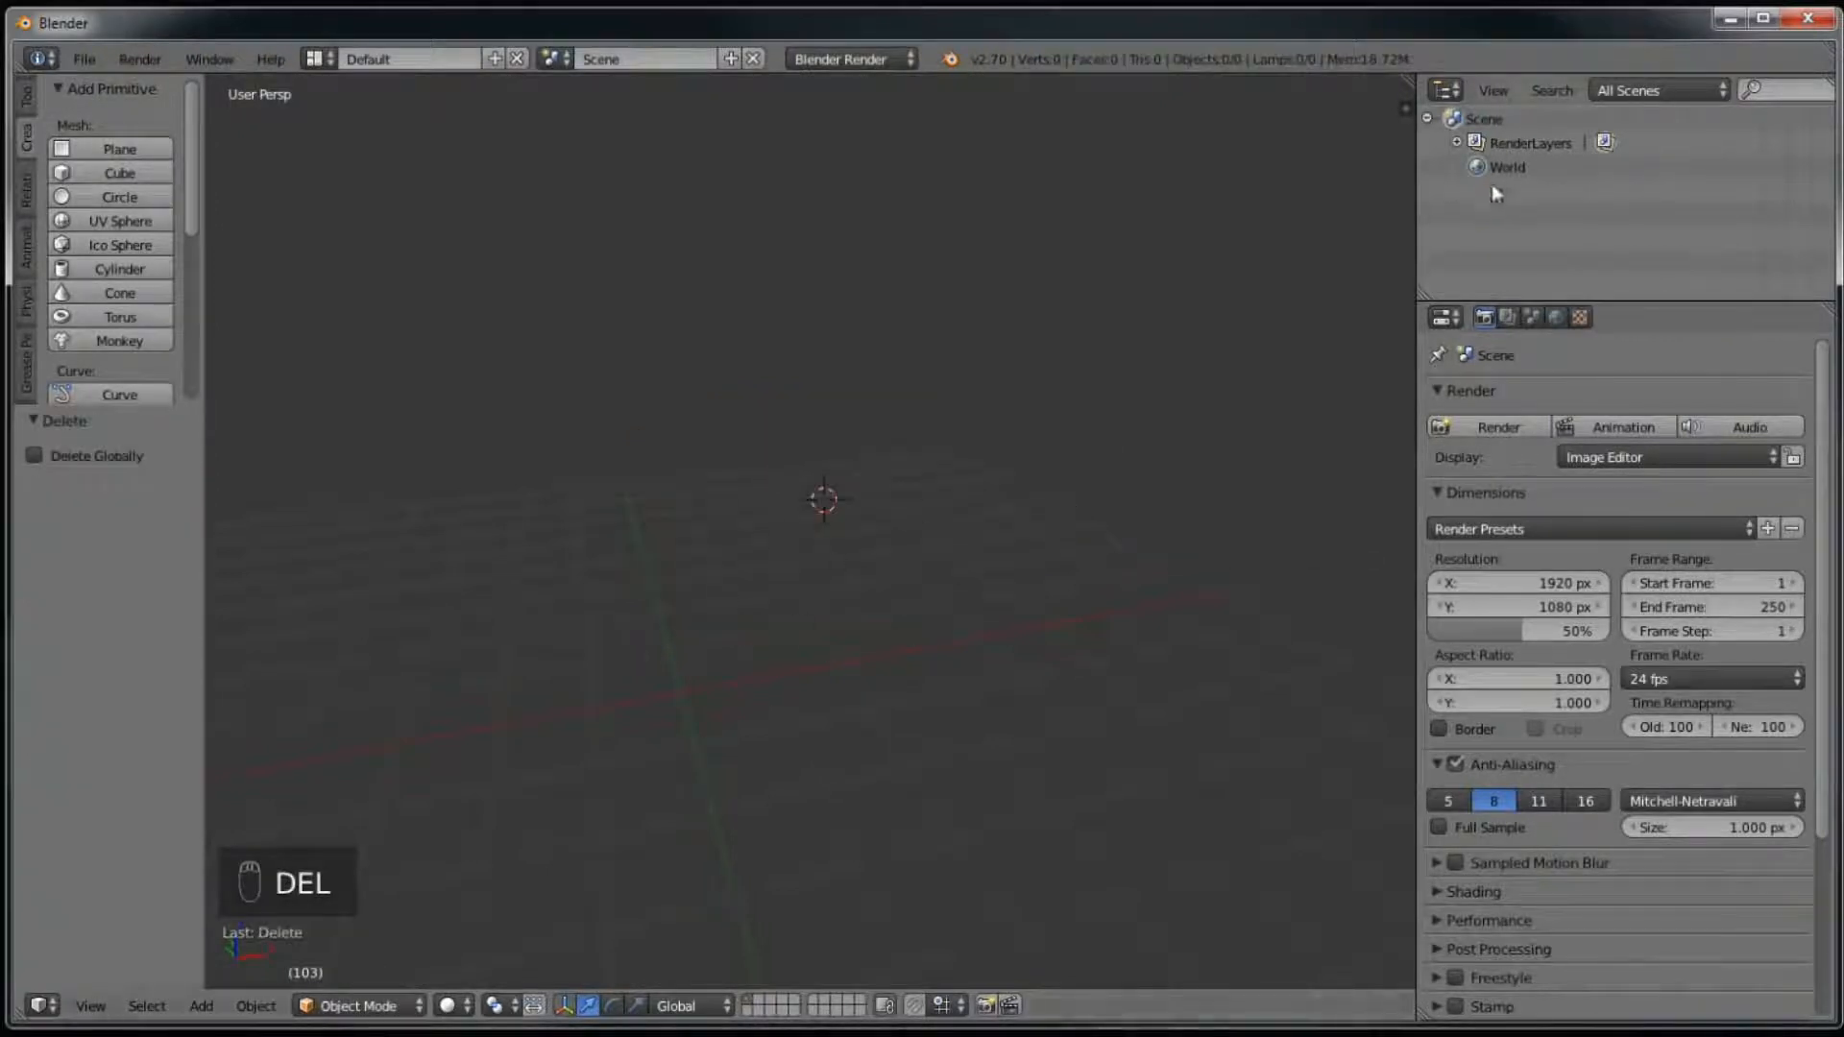
Step: Show the 3D cursor's location settings, set X, Y and Z to 0, and hide the settings again
{"action": "key", "text": "n"}
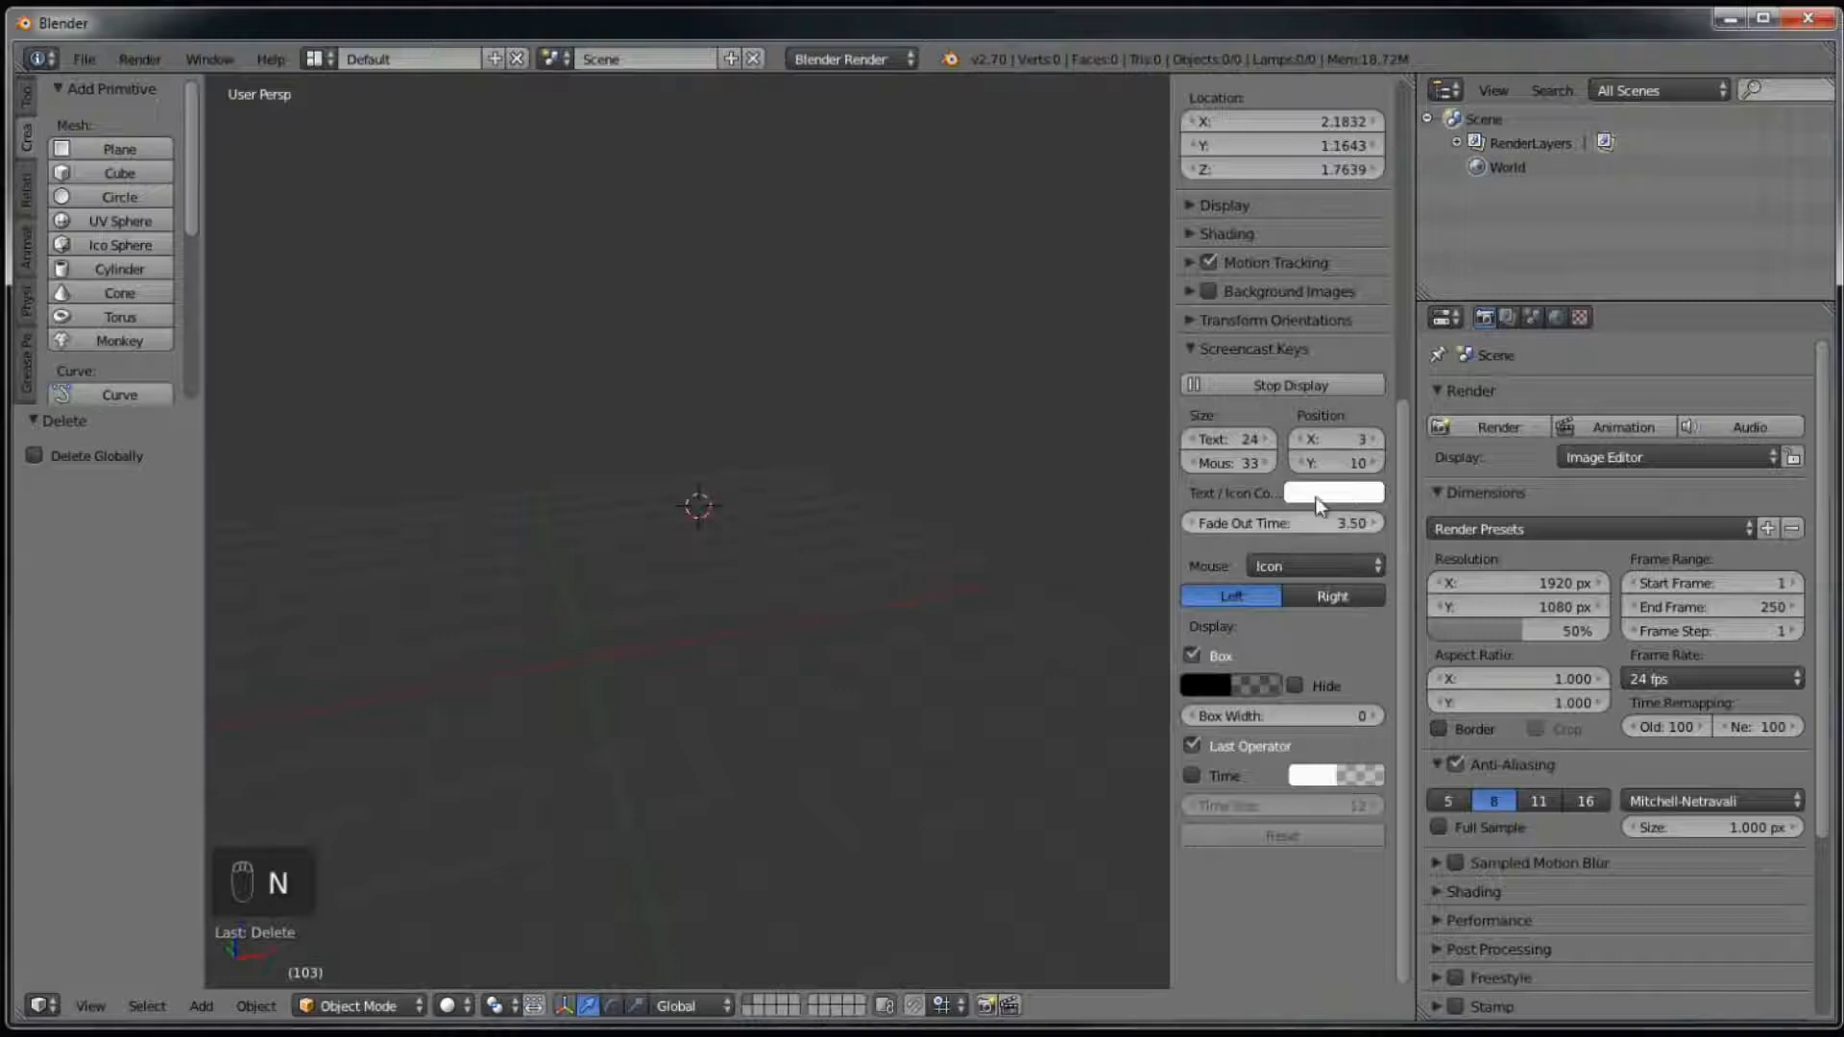
{"action": "scroll", "coordinate": [1260, 384], "scroll_direction": "up", "scroll_amount": 3}
{"action": "left_click", "coordinate": [1271, 265]}
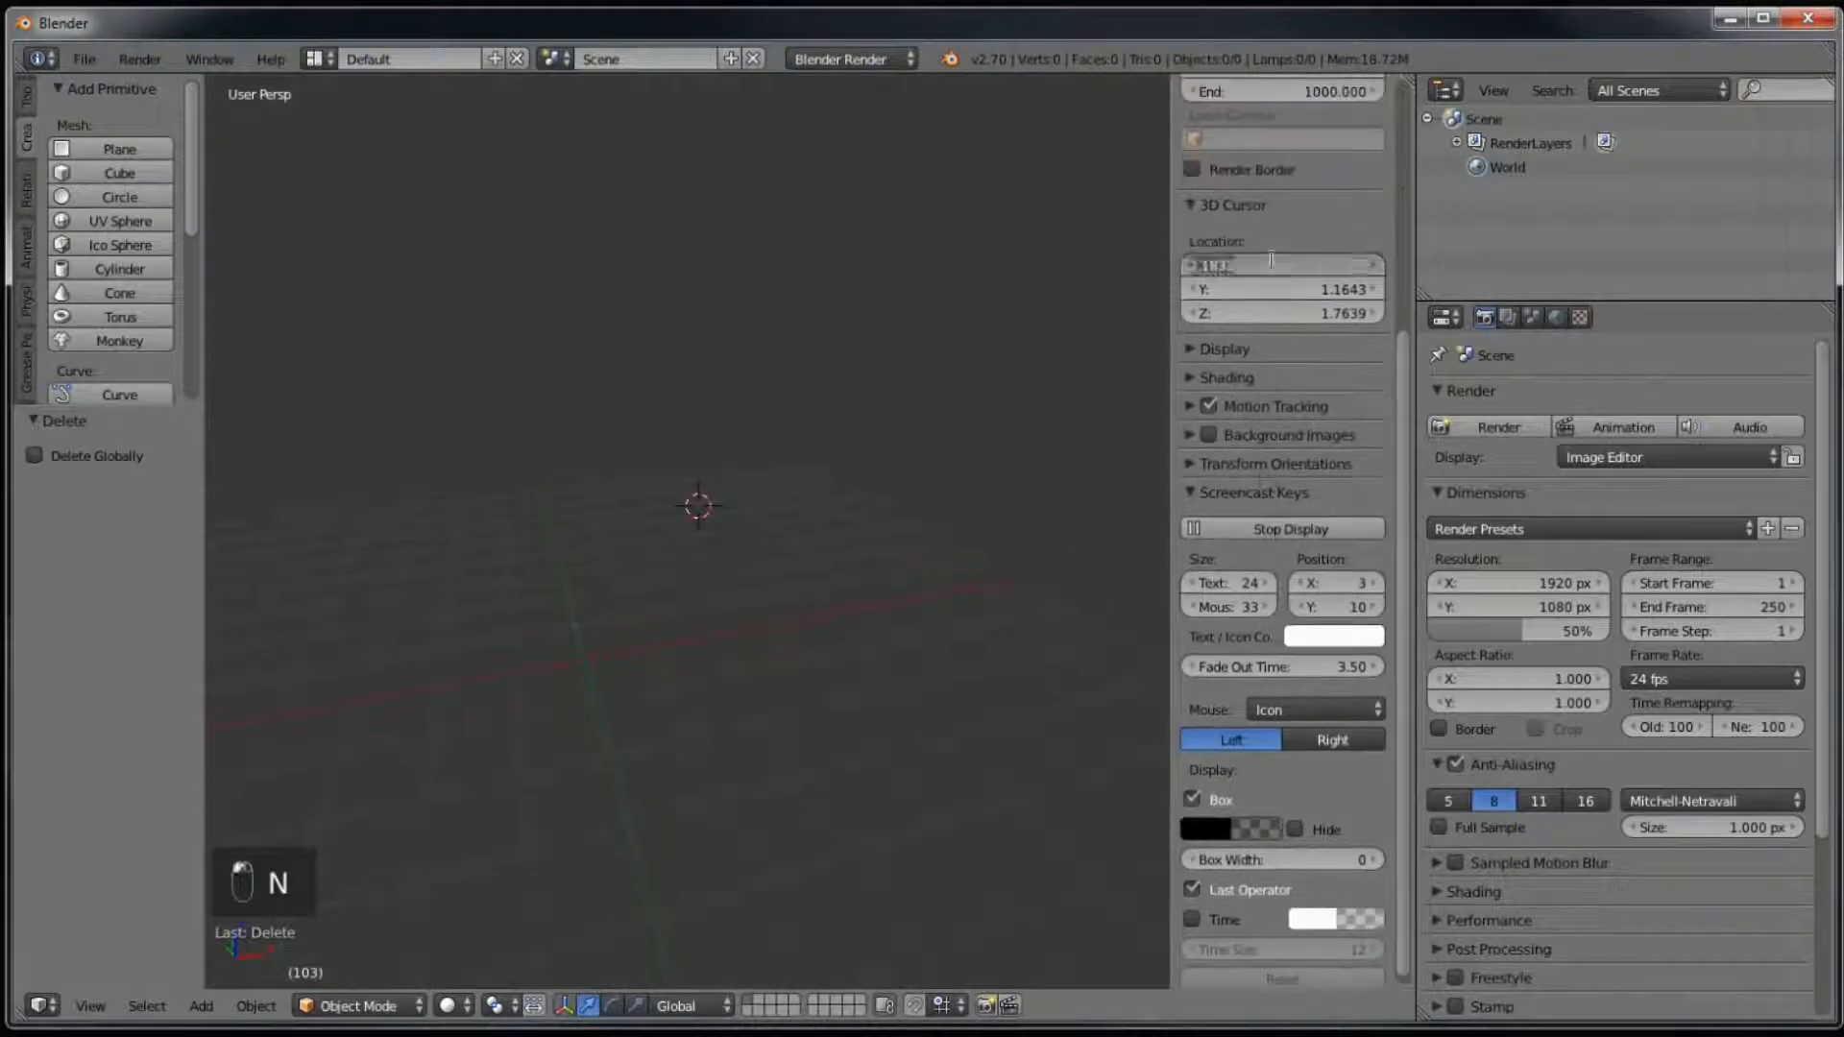
{"action": "type", "text": "0"}
{"action": "key", "text": "Tab"}
{"action": "type", "text": "0"}
{"action": "key", "text": "Tab"}
{"action": "type", "text": "0"}
{"action": "key", "text": "Return"}
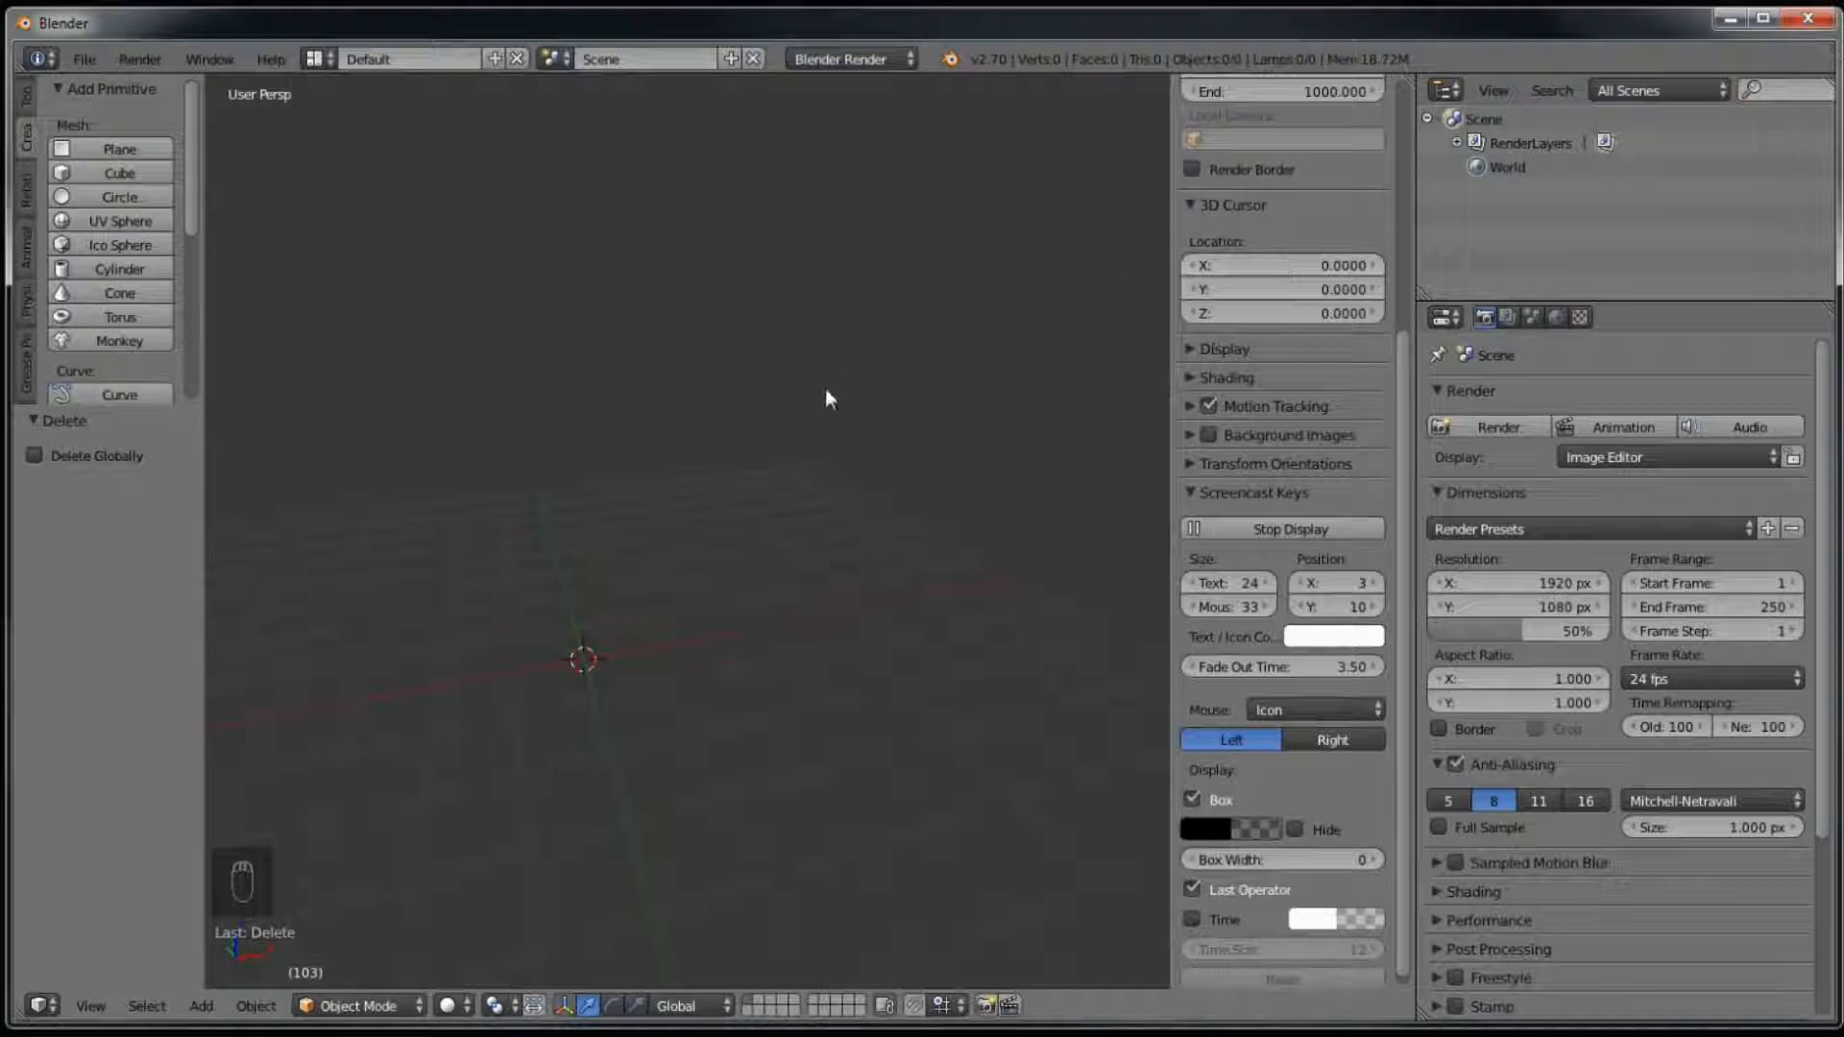
{"action": "key", "text": "n"}
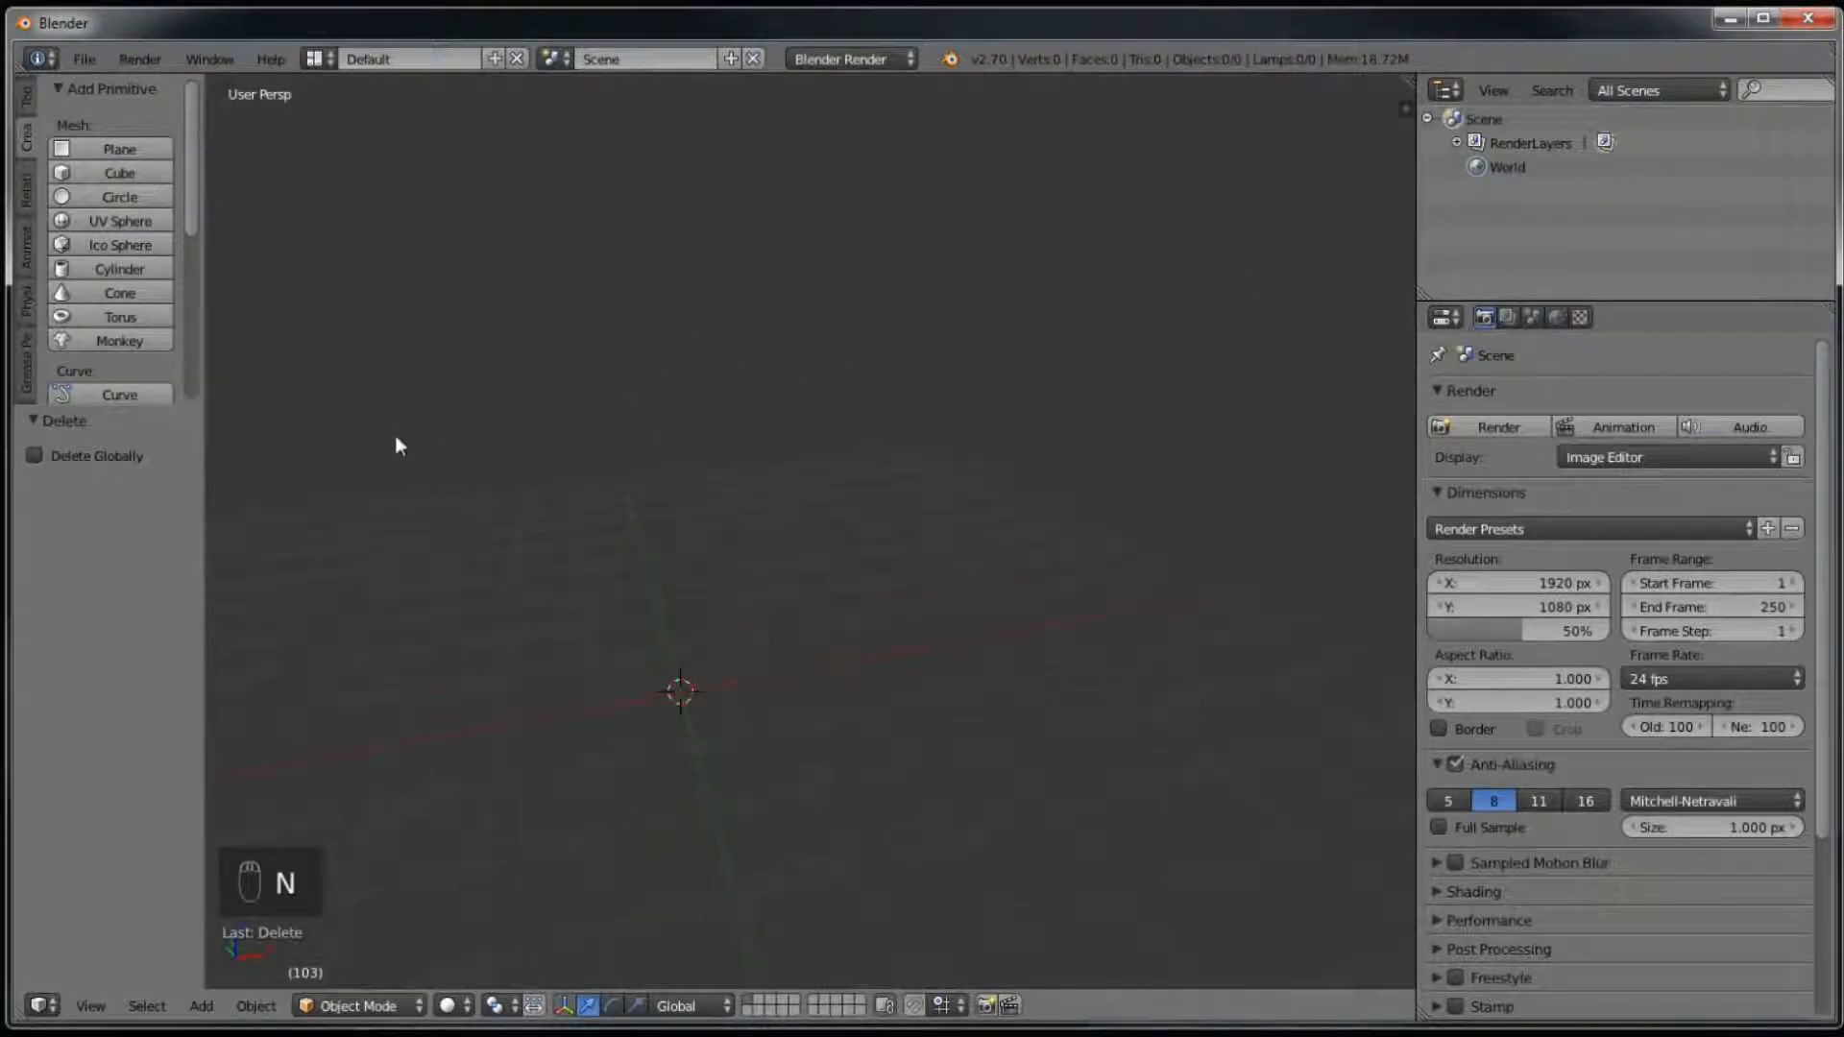
Step: Add a cube at the 3D cursor on the world origin
{"action": "middle_click_drag", "start_coordinate": [857, 816], "coordinate": [720, 579]}
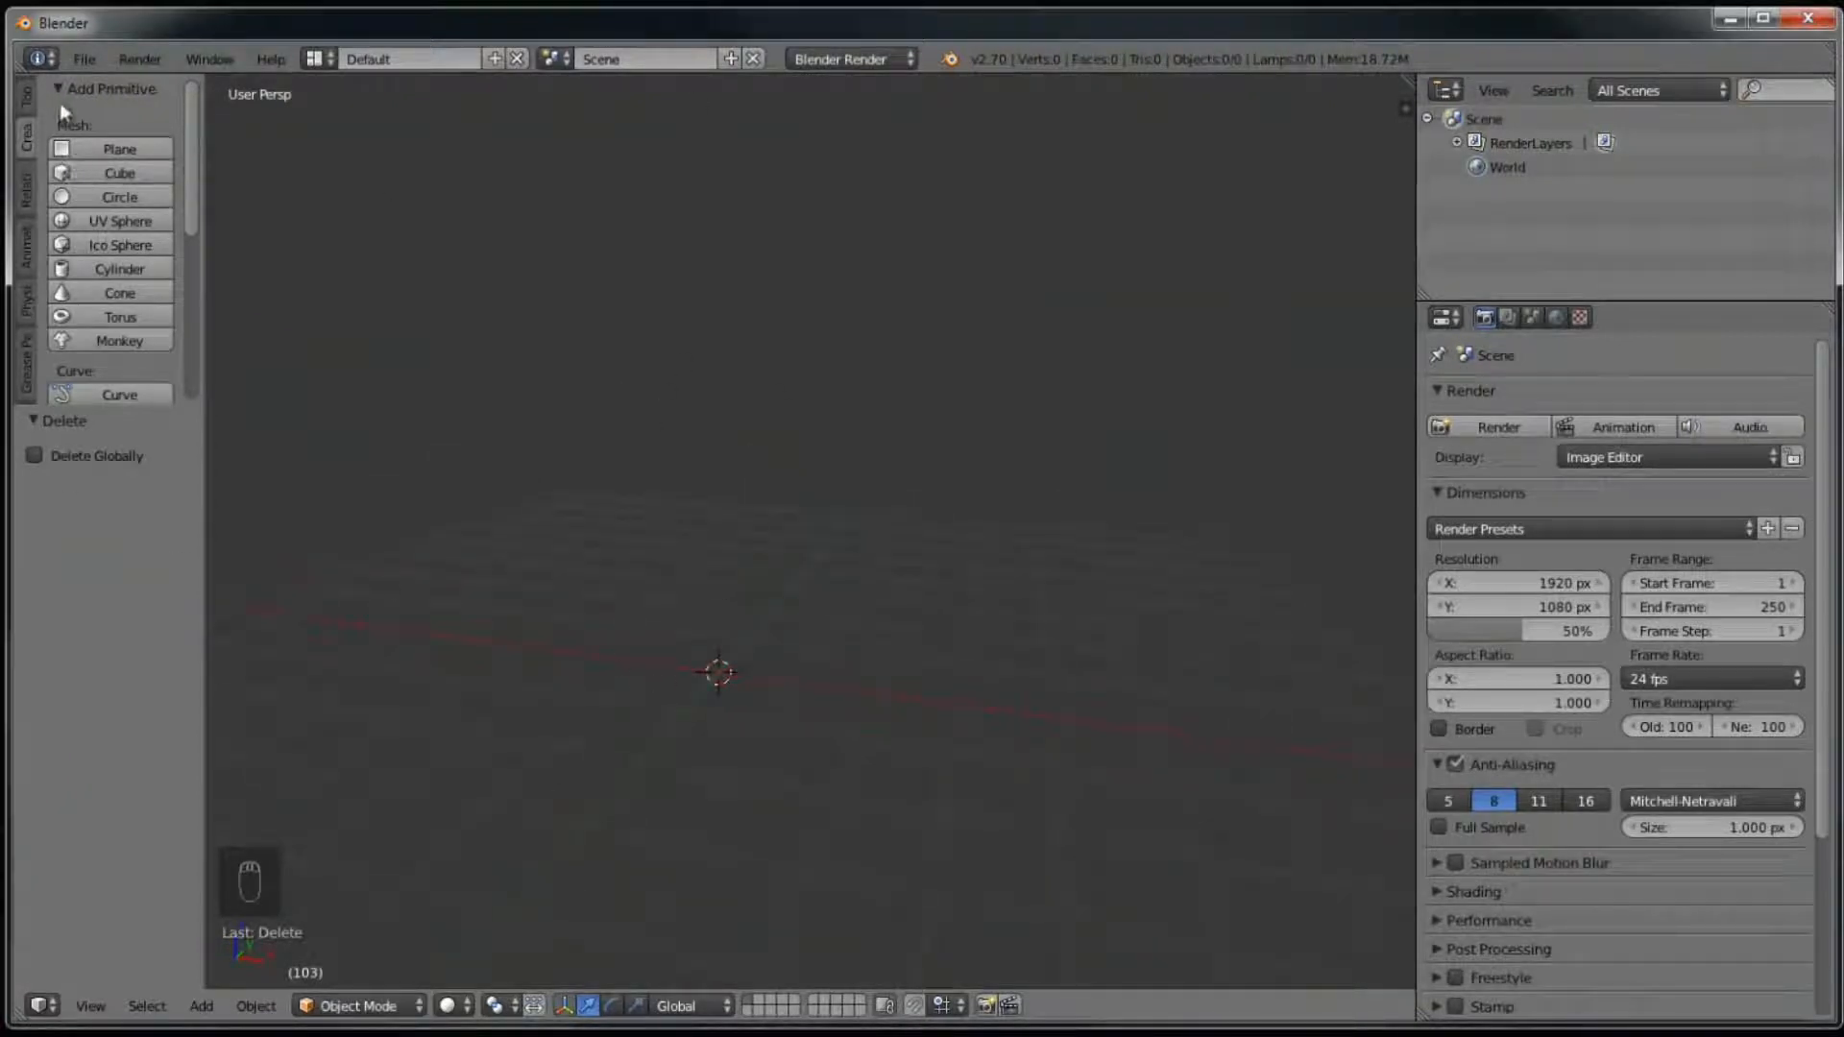
{"action": "left_click", "coordinate": [89, 170]}
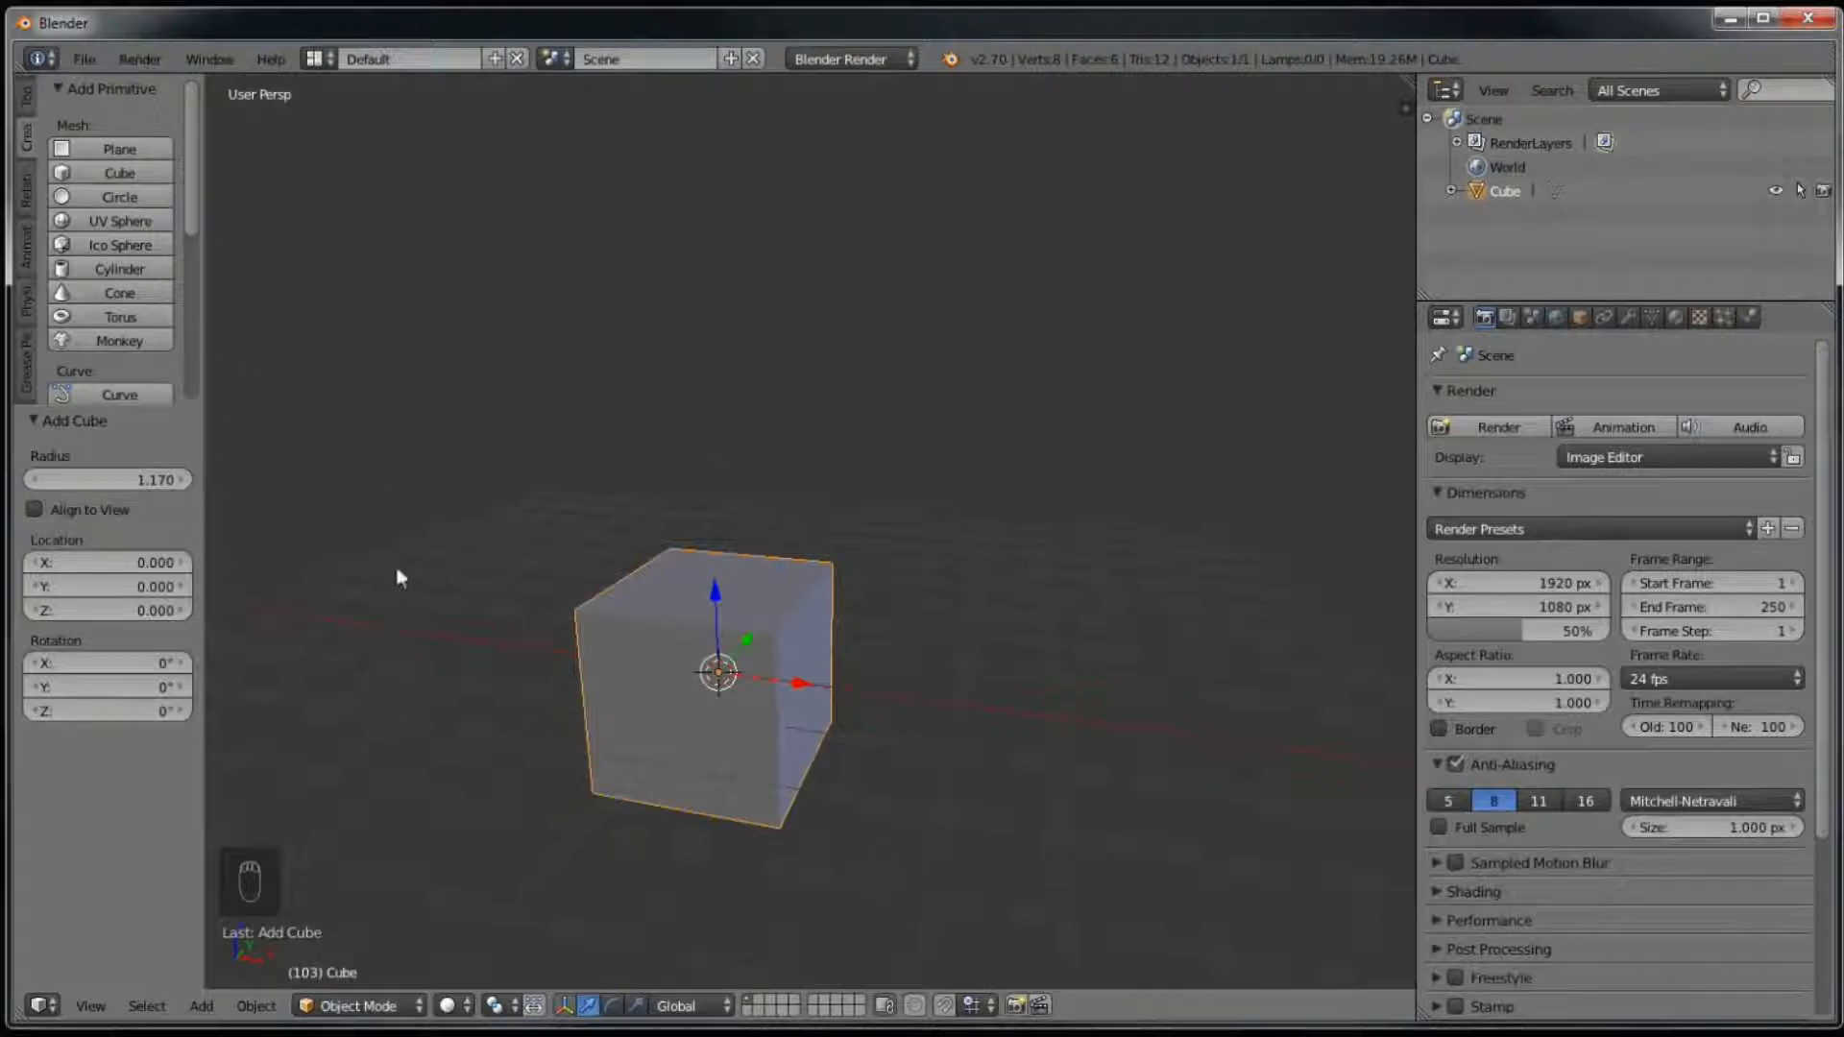
Step: Set the new cube's radius to 1.240 and hide the tool shelf
{"action": "mouse_move", "coordinate": [69, 480]}
{"action": "left_mouse_down"}
{"action": "mouse_move", "coordinate": [90, 503]}
{"action": "mouse_move", "coordinate": [36, 515]}
{"action": "mouse_move", "coordinate": [86, 511]}
{"action": "left_mouse_up"}
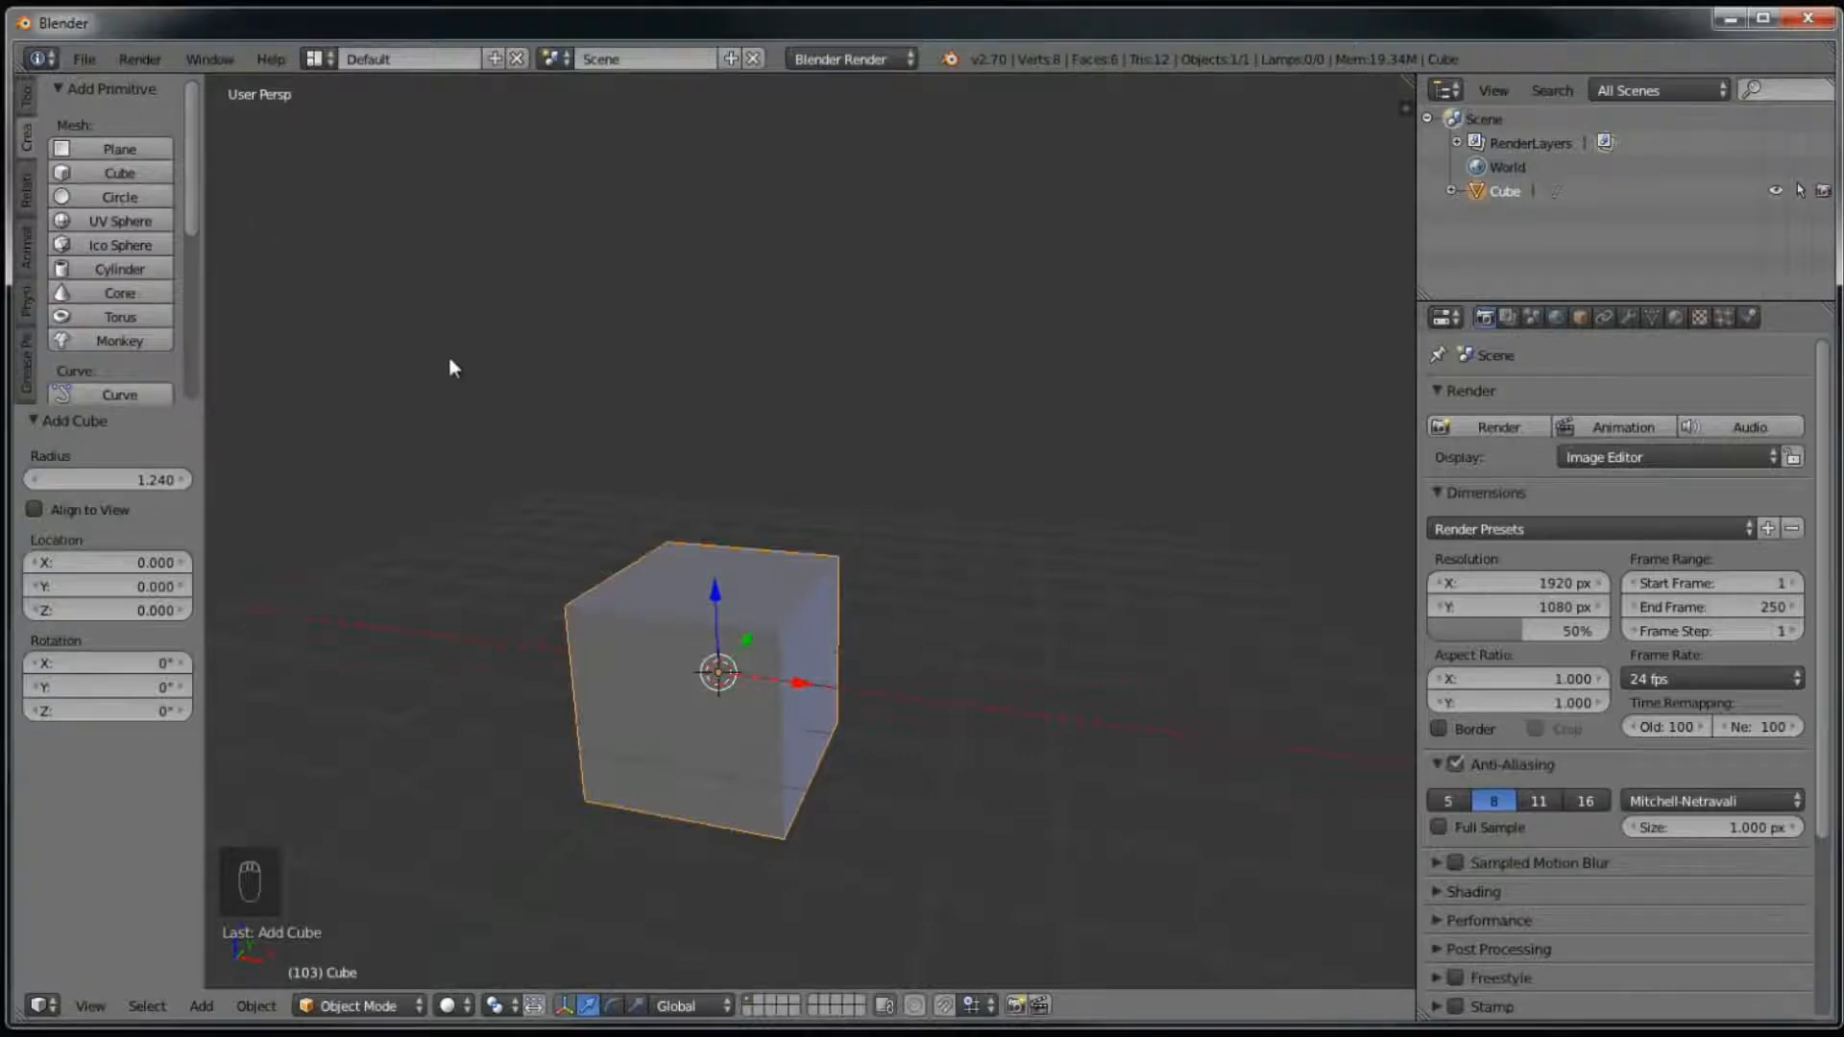
{"action": "key", "text": "t"}
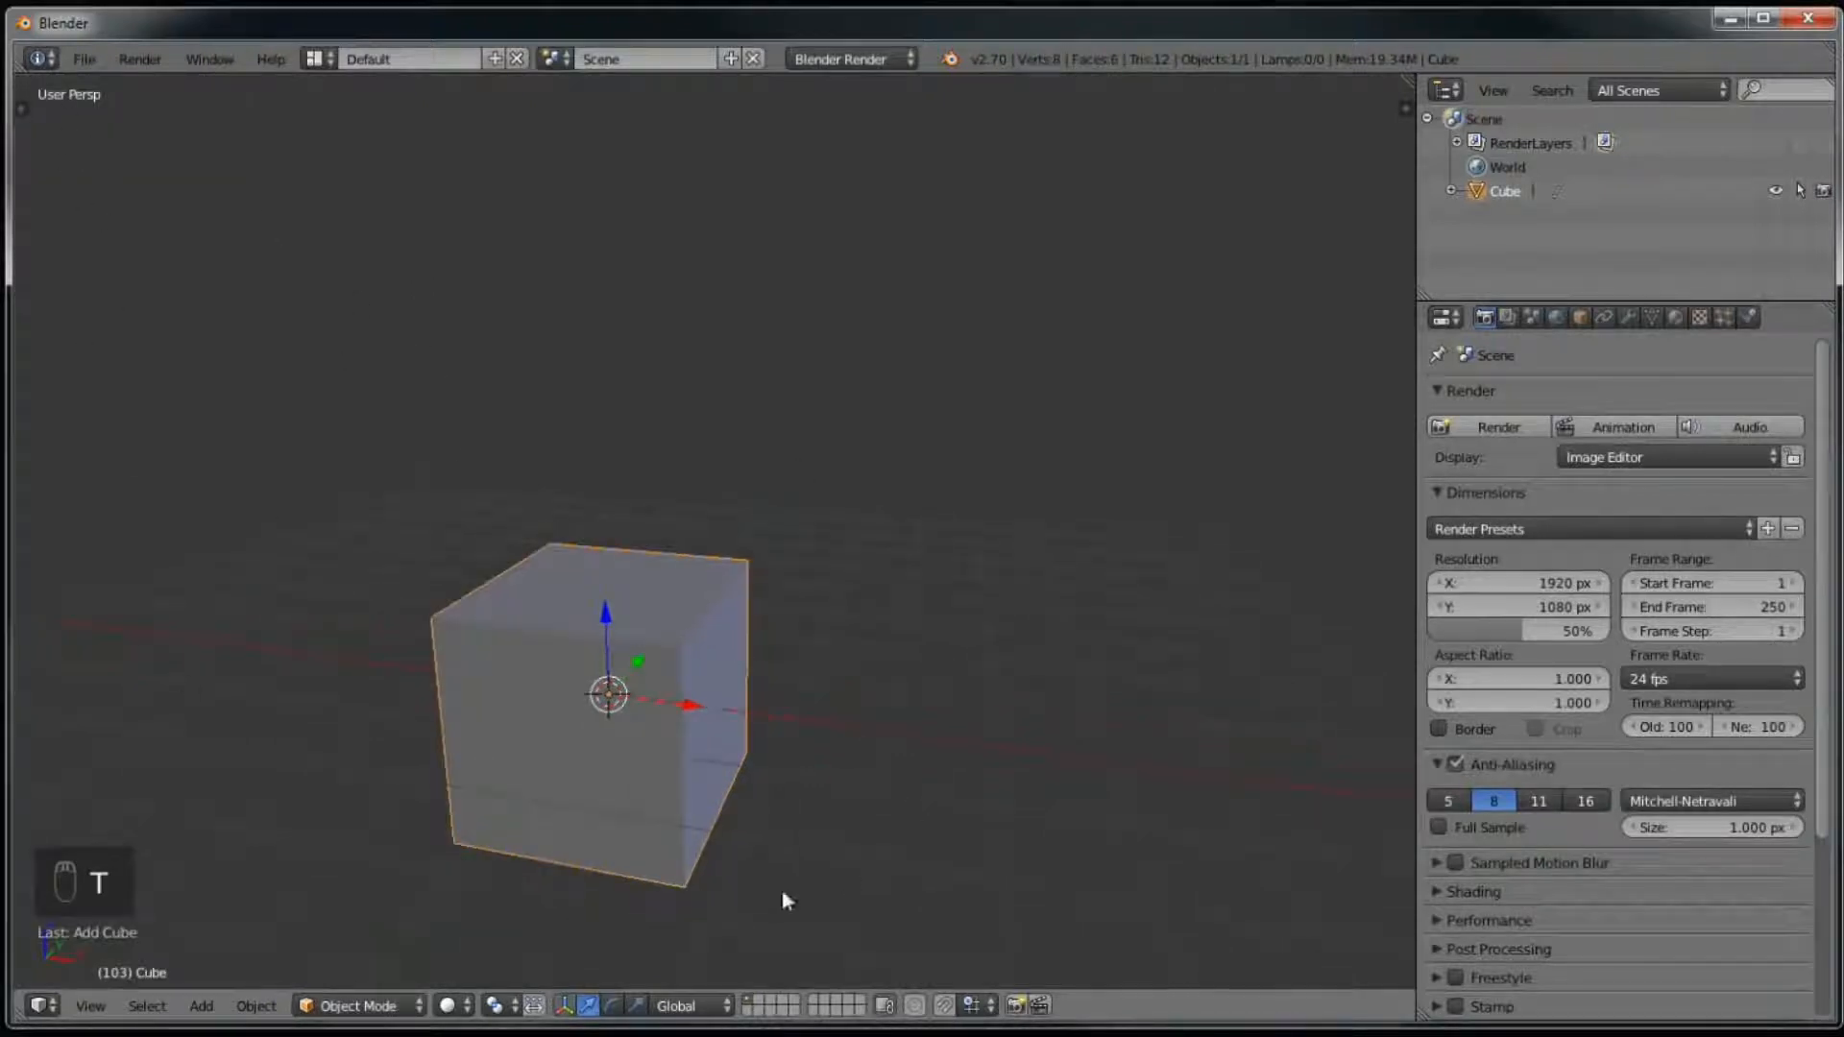
Step: Orbit and pan away from the cube, recentre the view on it and inspect it from several sides
{"action": "mouse_move", "coordinate": [563, 692]}
{"action": "middle_mouse_down"}
{"action": "mouse_move", "coordinate": [506, 749]}
{"action": "mouse_move", "coordinate": [539, 601]}
{"action": "mouse_move", "coordinate": [663, 763]}
{"action": "mouse_move", "coordinate": [637, 600]}
{"action": "mouse_move", "coordinate": [429, 685]}
{"action": "mouse_move", "coordinate": [630, 696]}
{"action": "mouse_move", "coordinate": [531, 626]}
{"action": "mouse_move", "coordinate": [560, 720]}
{"action": "mouse_move", "coordinate": [481, 708]}
{"action": "mouse_move", "coordinate": [582, 658]}
{"action": "mouse_move", "coordinate": [559, 677]}
{"action": "middle_mouse_up"}
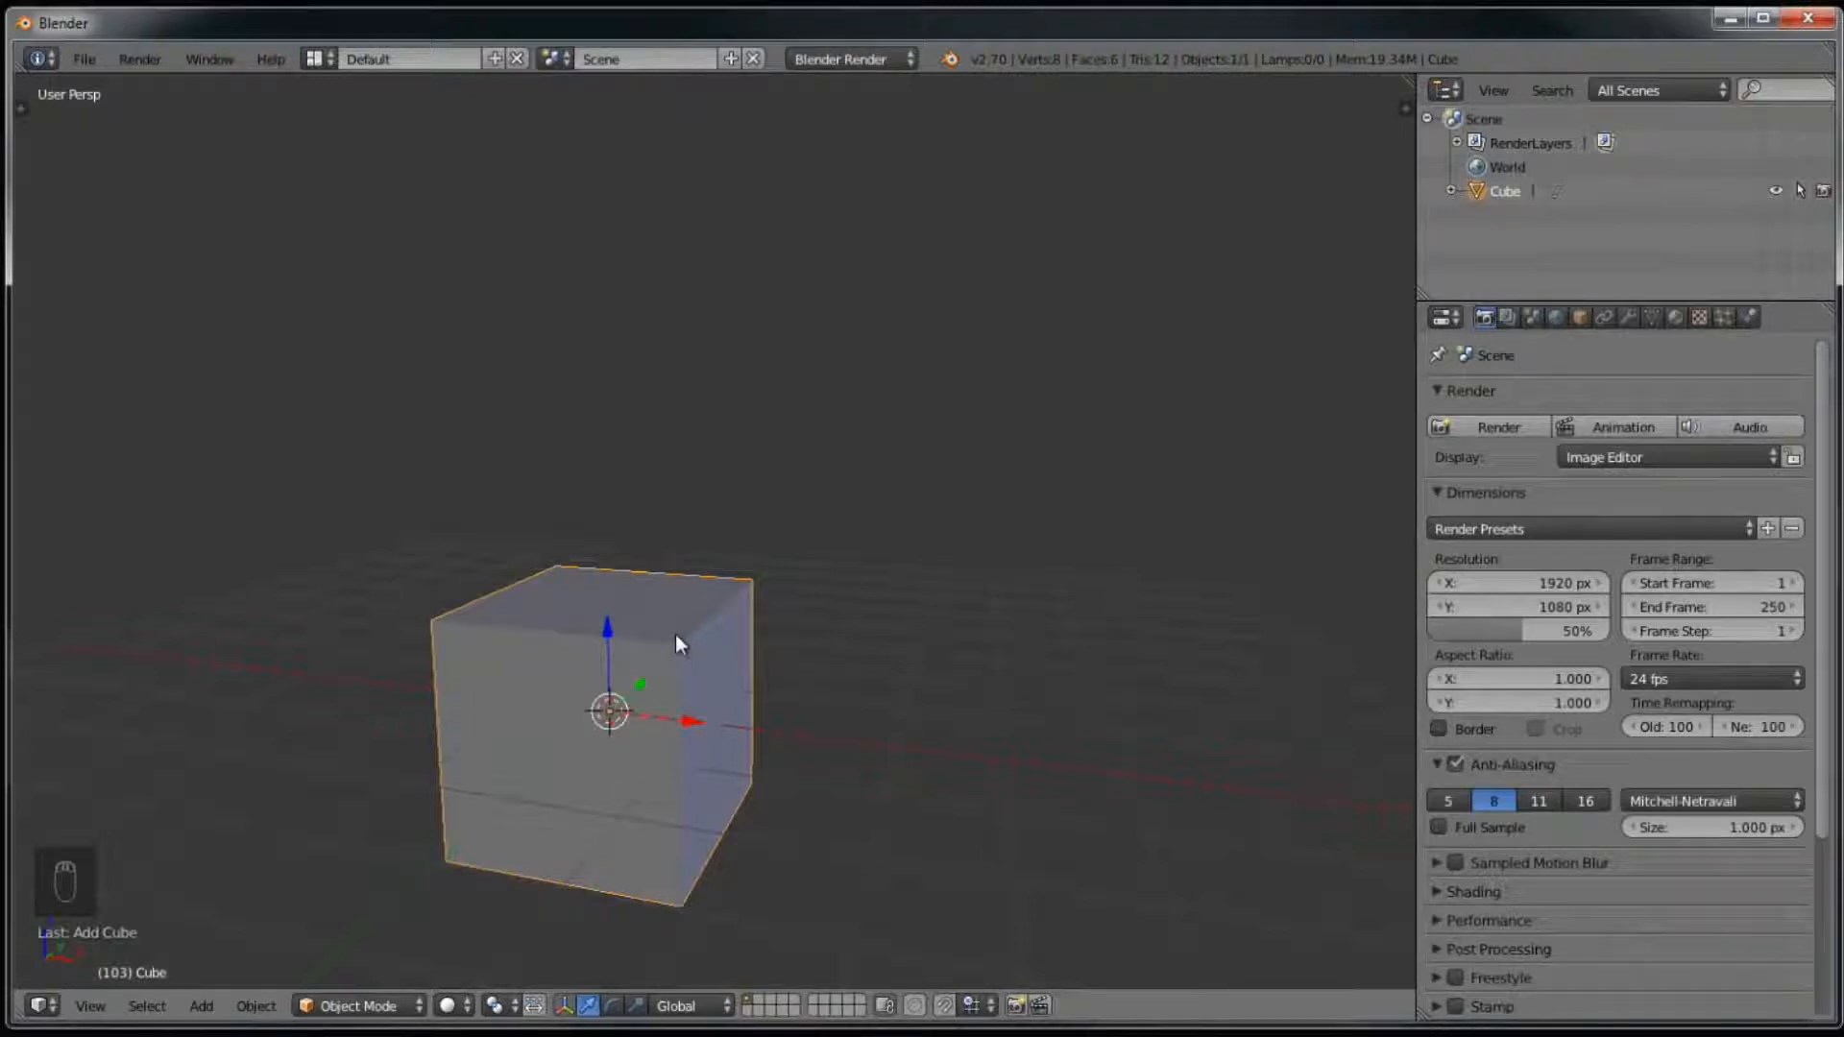
{"action": "mouse_move", "coordinate": [776, 524]}
{"action": "middle_mouse_down"}
{"action": "mouse_move", "coordinate": [749, 621]}
{"action": "mouse_move", "coordinate": [734, 545]}
{"action": "mouse_move", "coordinate": [761, 542]}
{"action": "middle_mouse_up"}
{"action": "middle_click_drag", "start_coordinate": [905, 573], "coordinate": [1032, 538]}
{"action": "middle_click_drag", "start_coordinate": [1102, 535], "coordinate": [1160, 519]}
{"action": "middle_click_drag", "start_coordinate": [1201, 452], "coordinate": [795, 601], "text": "shift"}
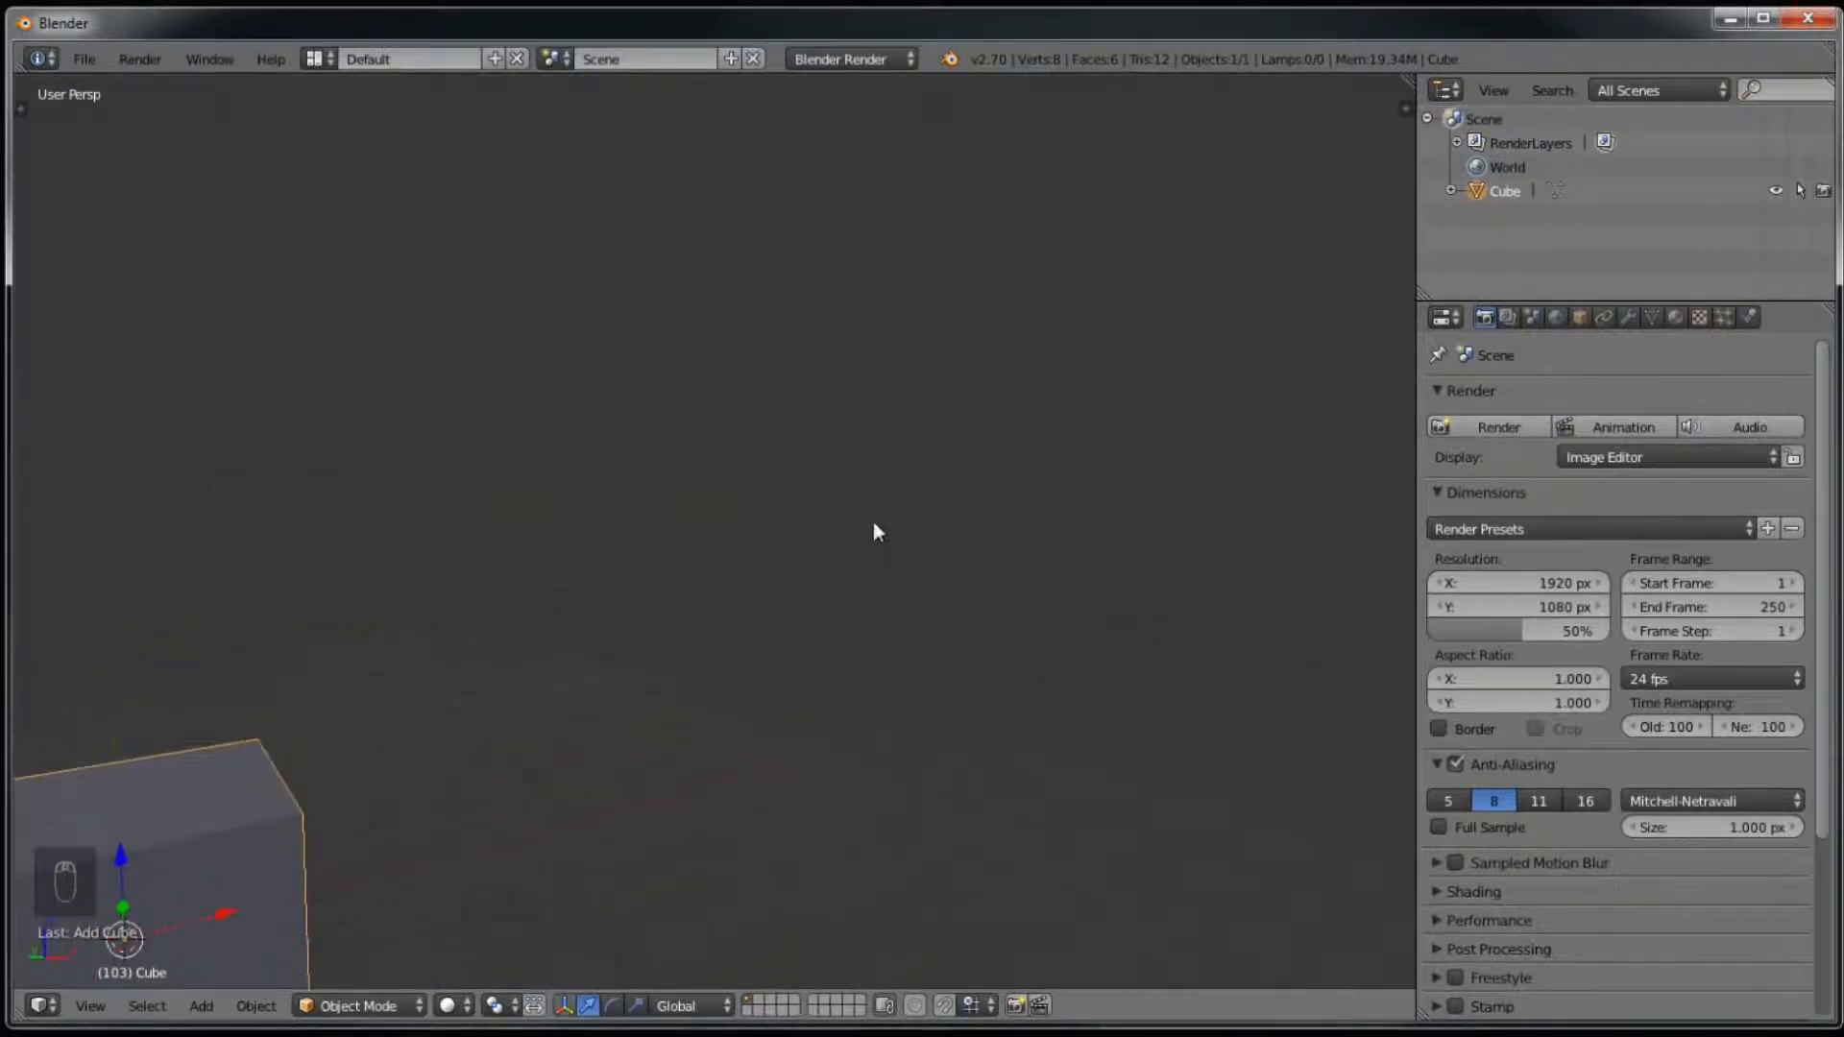
{"action": "middle_click_drag", "start_coordinate": [662, 769], "coordinate": [849, 720]}
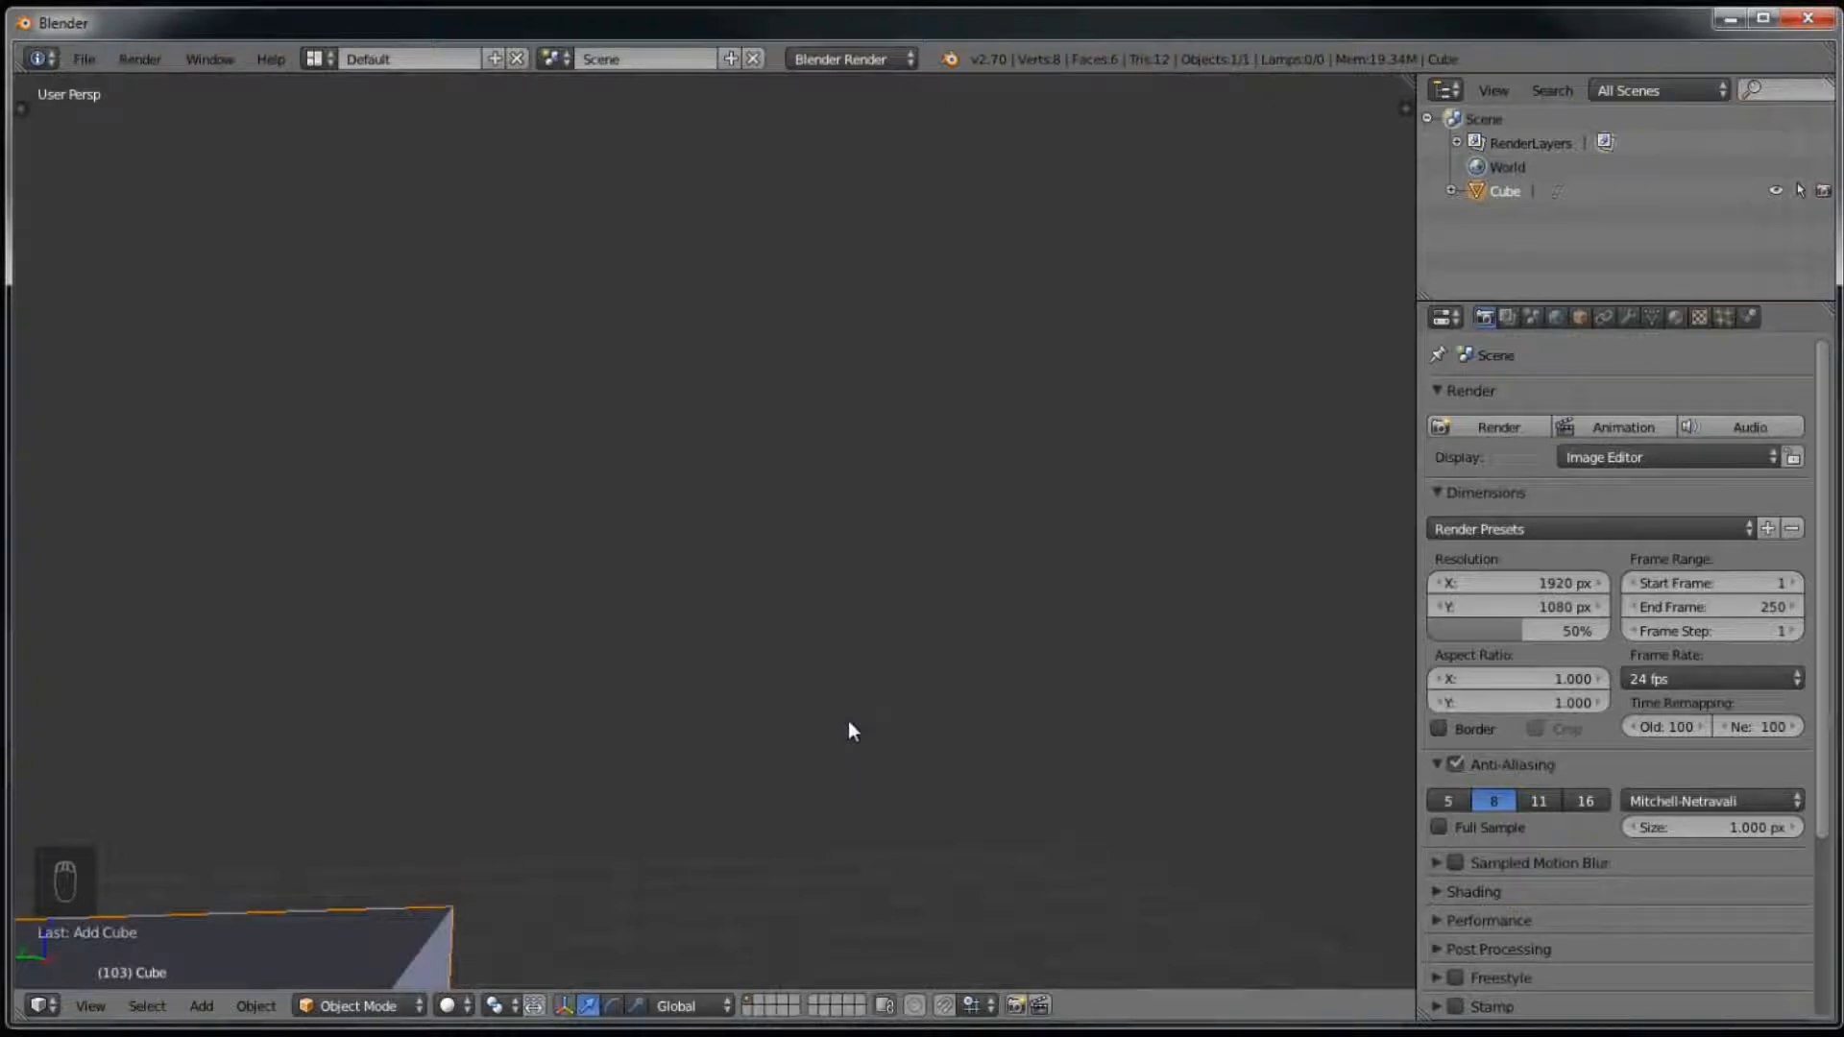
{"action": "key", "text": "KP_Decimal"}
{"action": "scroll", "coordinate": [849, 720], "scroll_direction": "down", "scroll_amount": 6}
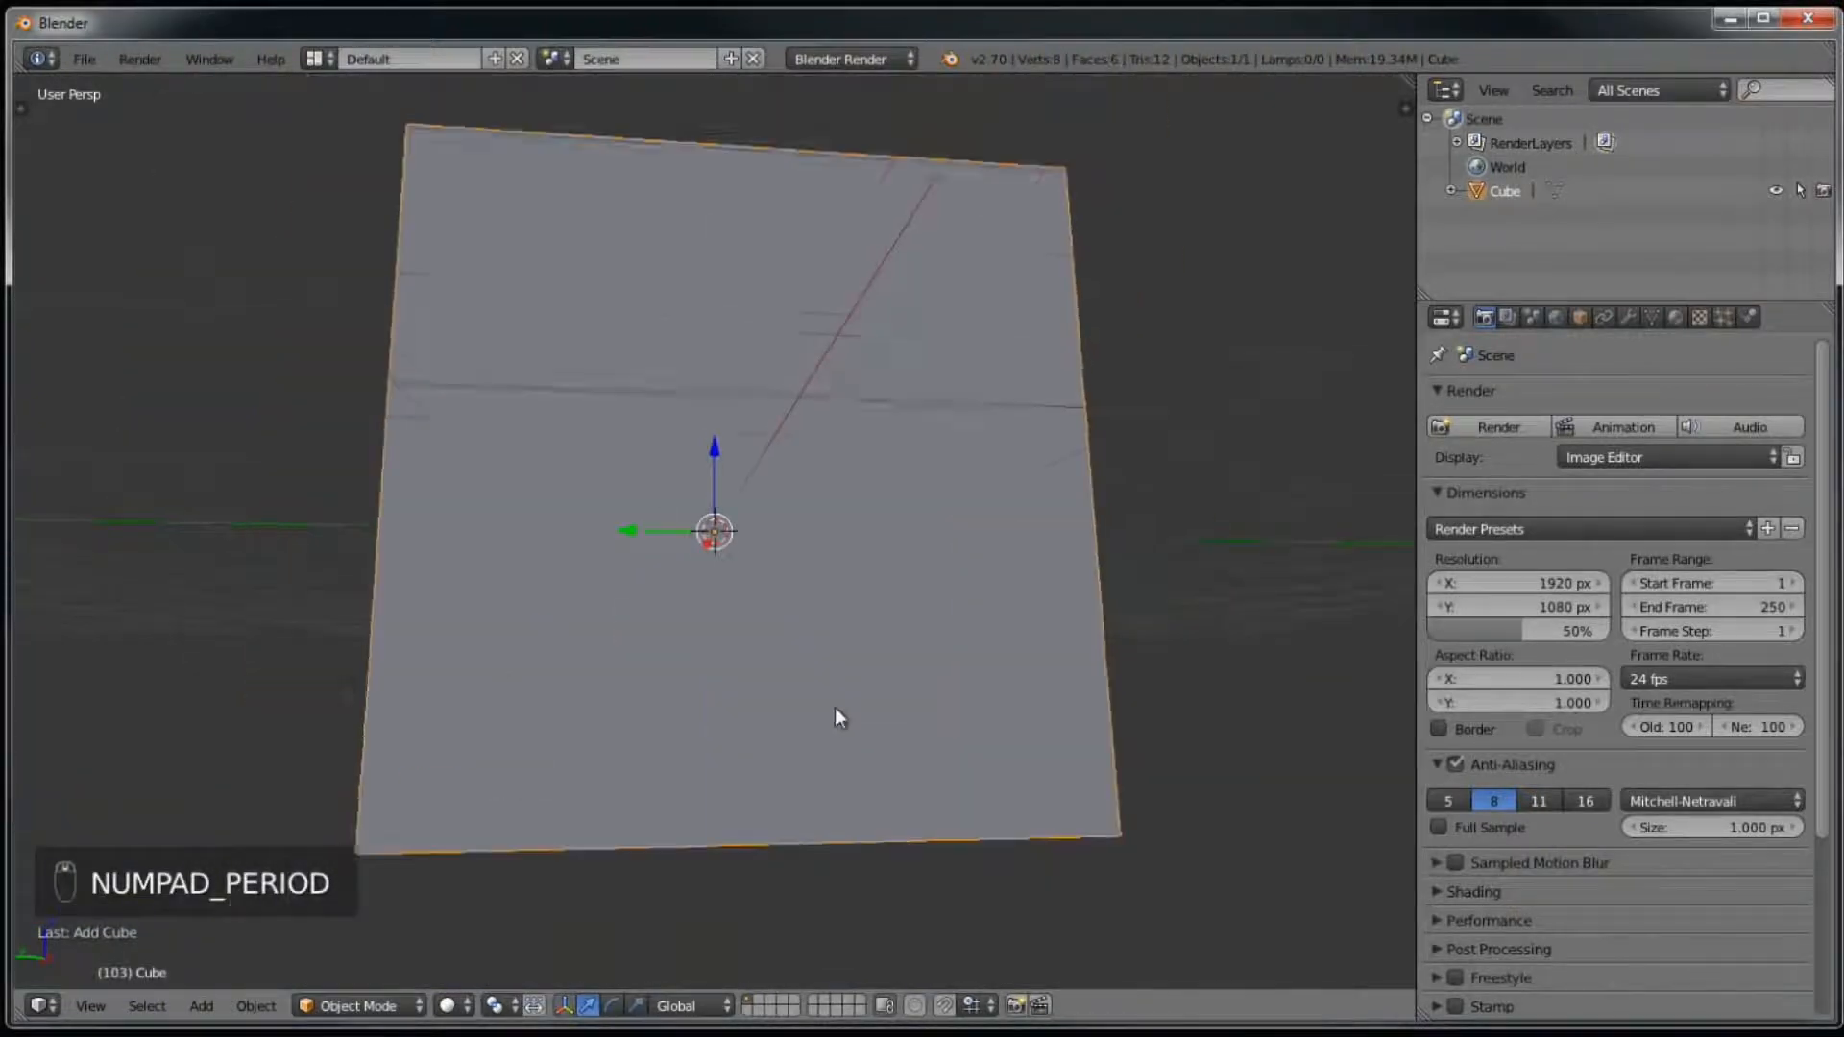
{"action": "middle_click_drag", "start_coordinate": [824, 619], "coordinate": [294, 605]}
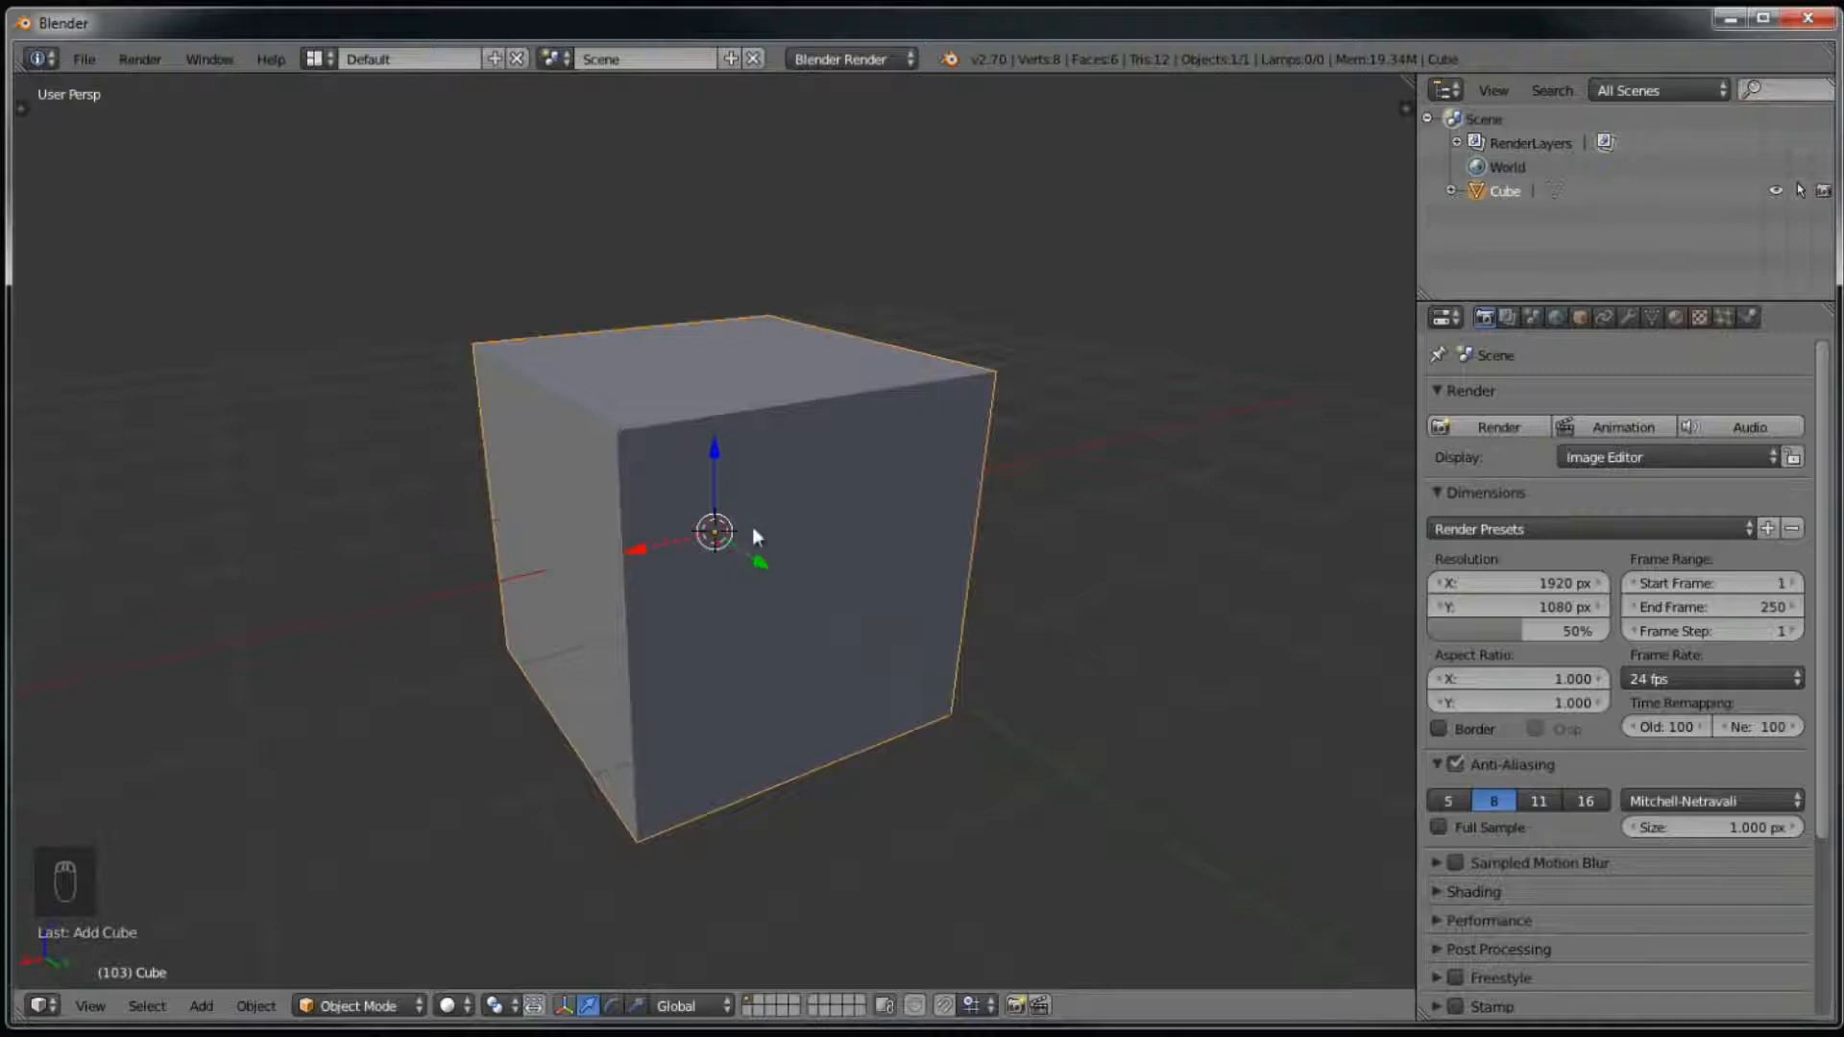
{"action": "middle_click_drag", "start_coordinate": [828, 605], "coordinate": [855, 643]}
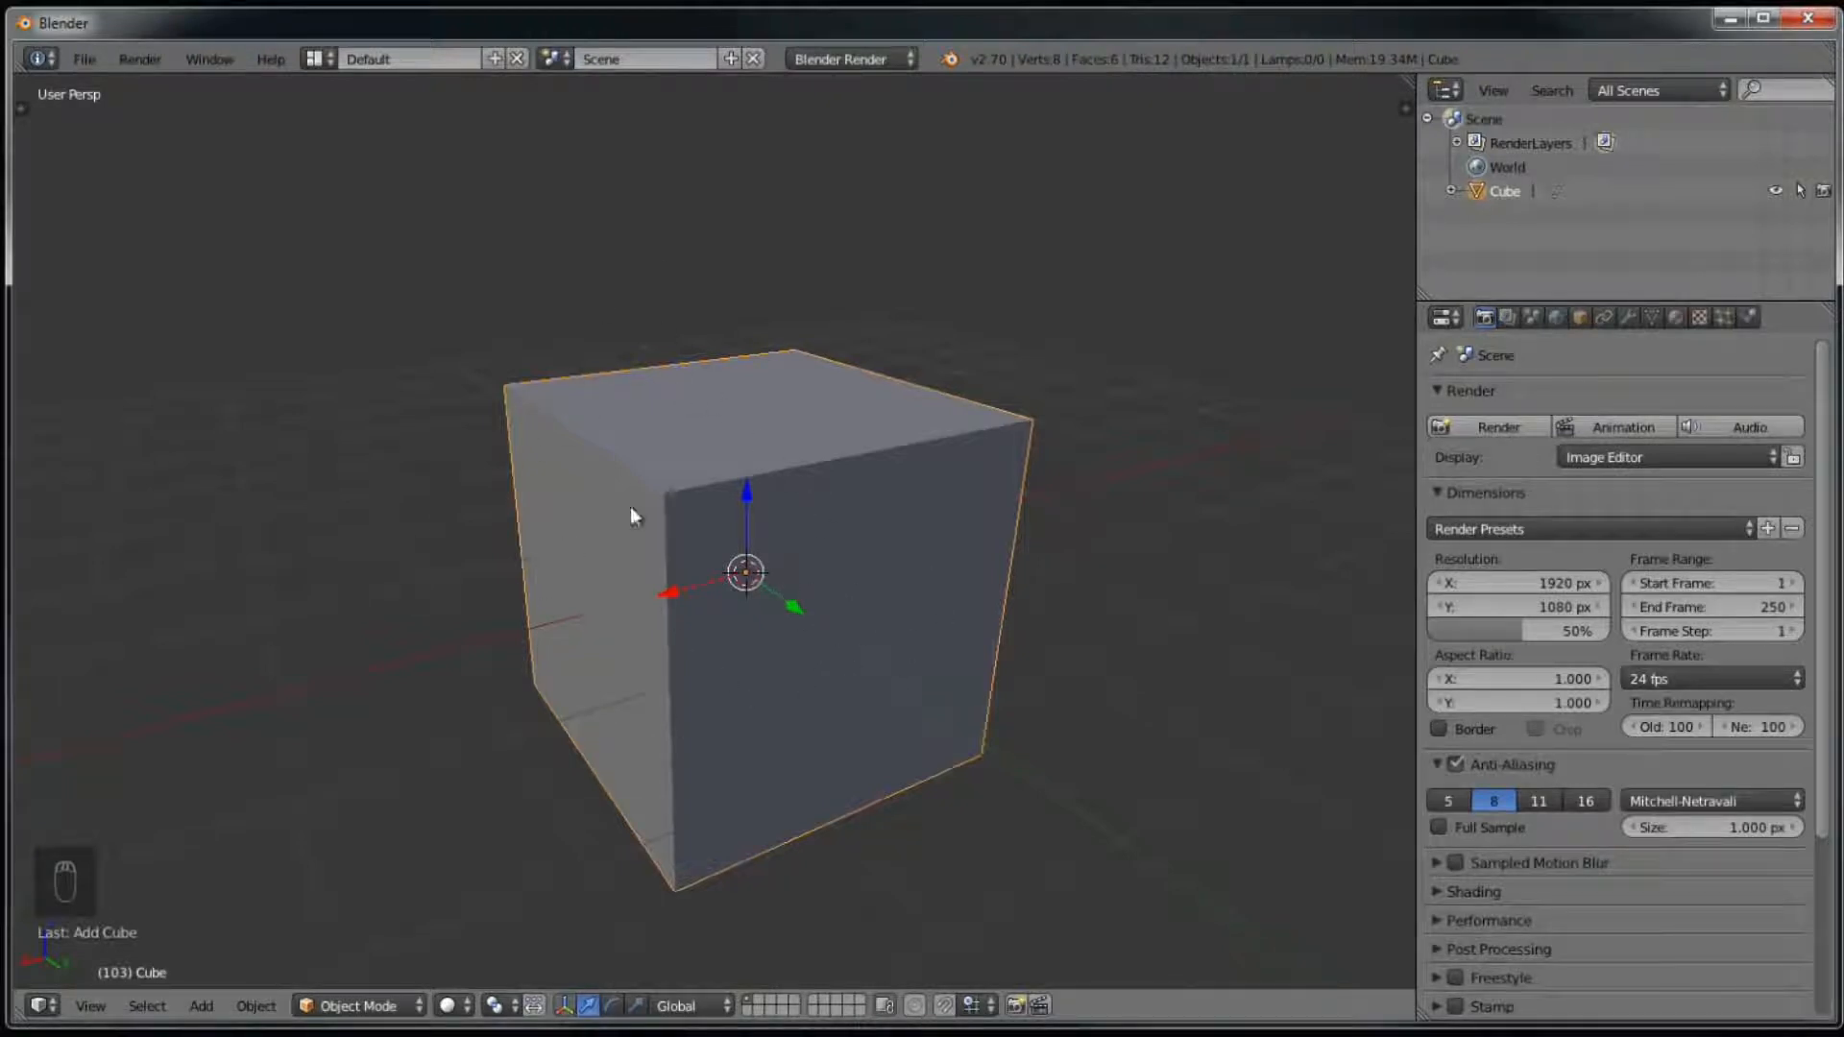
{"action": "middle_click_drag", "start_coordinate": [766, 595], "coordinate": [1247, 594]}
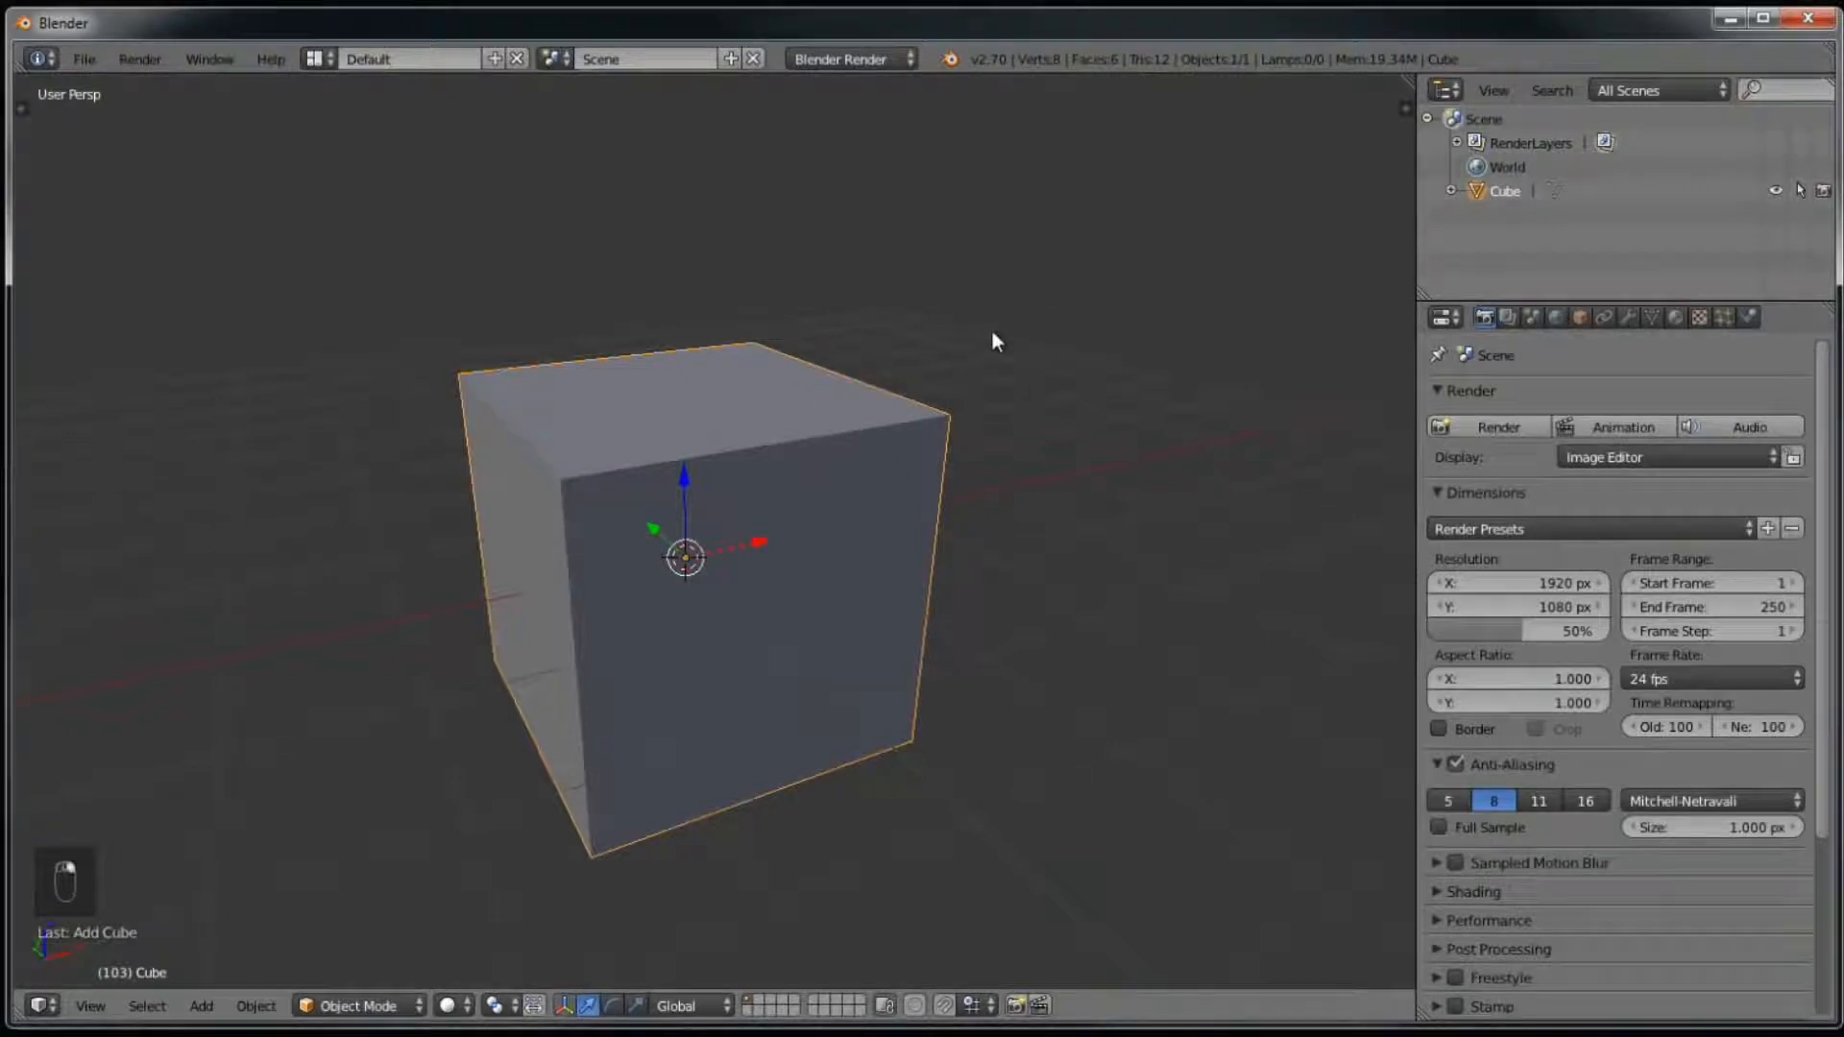
Step: Deselect the cube and look through the available selection commands
{"action": "key", "text": "a"}
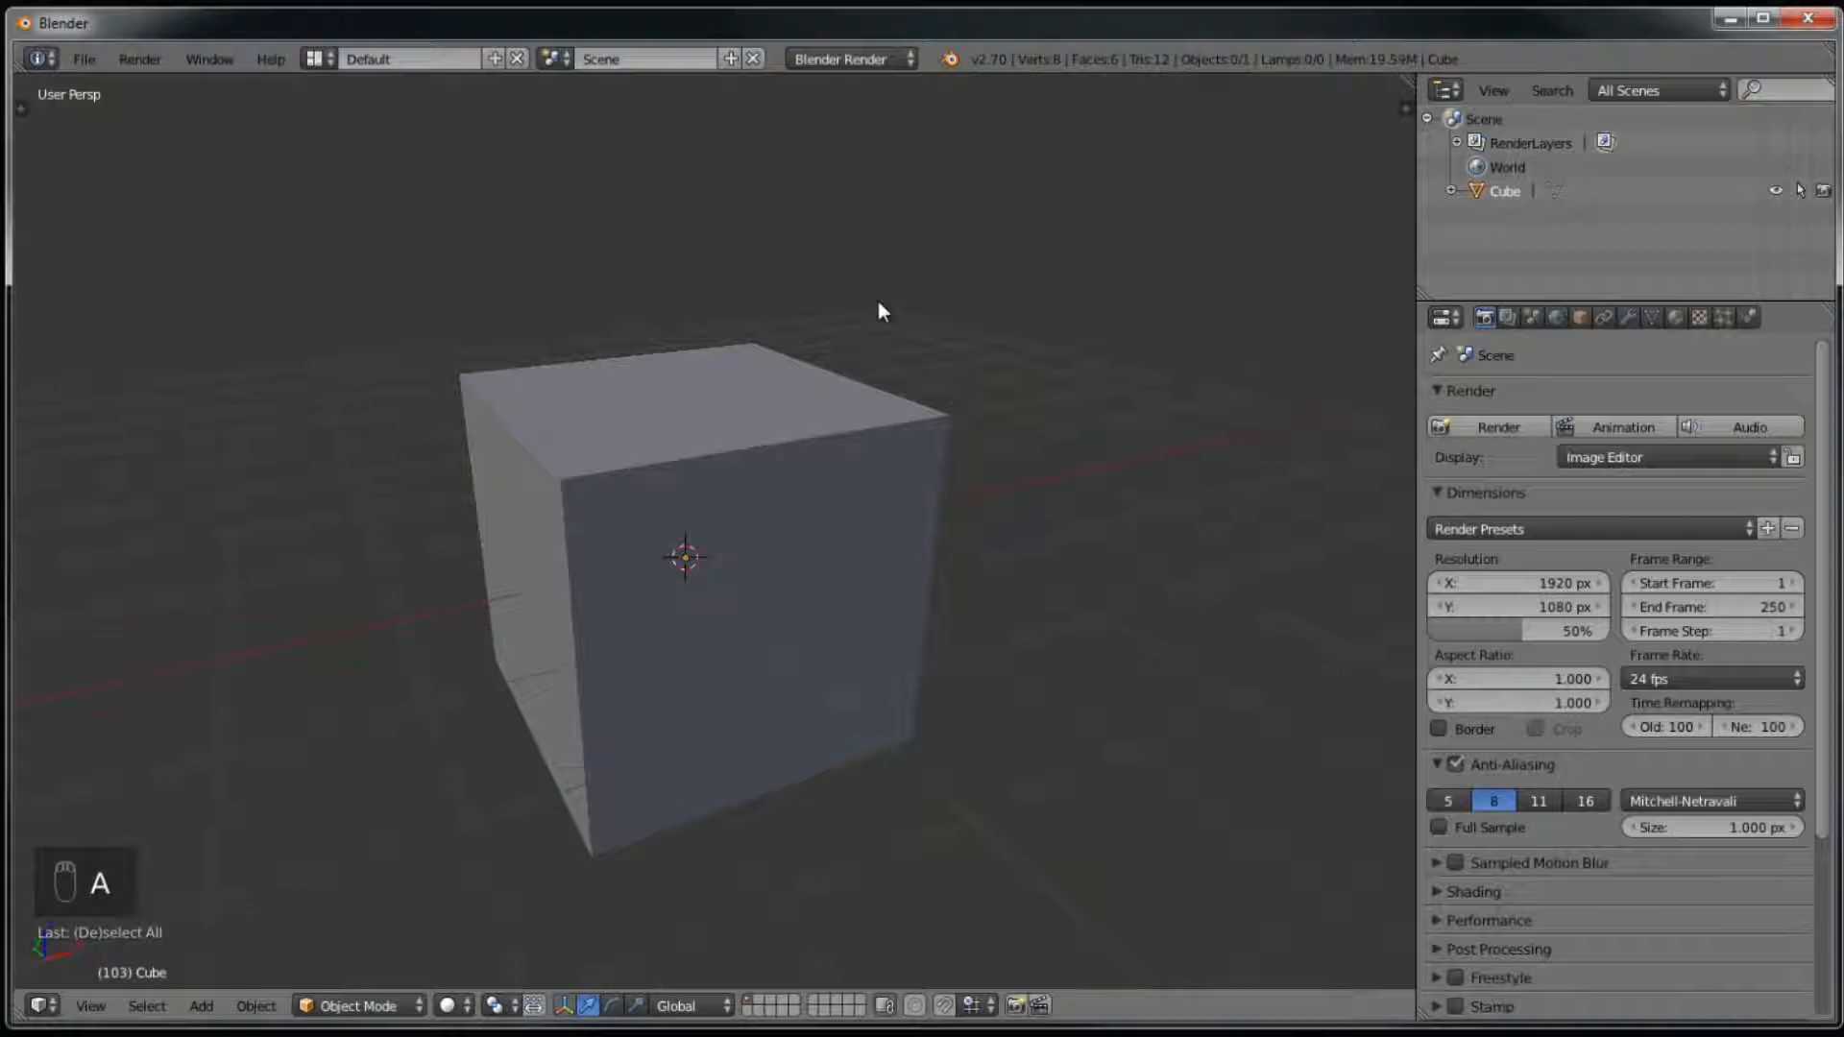
{"action": "middle_click_drag", "start_coordinate": [1018, 396], "coordinate": [829, 430]}
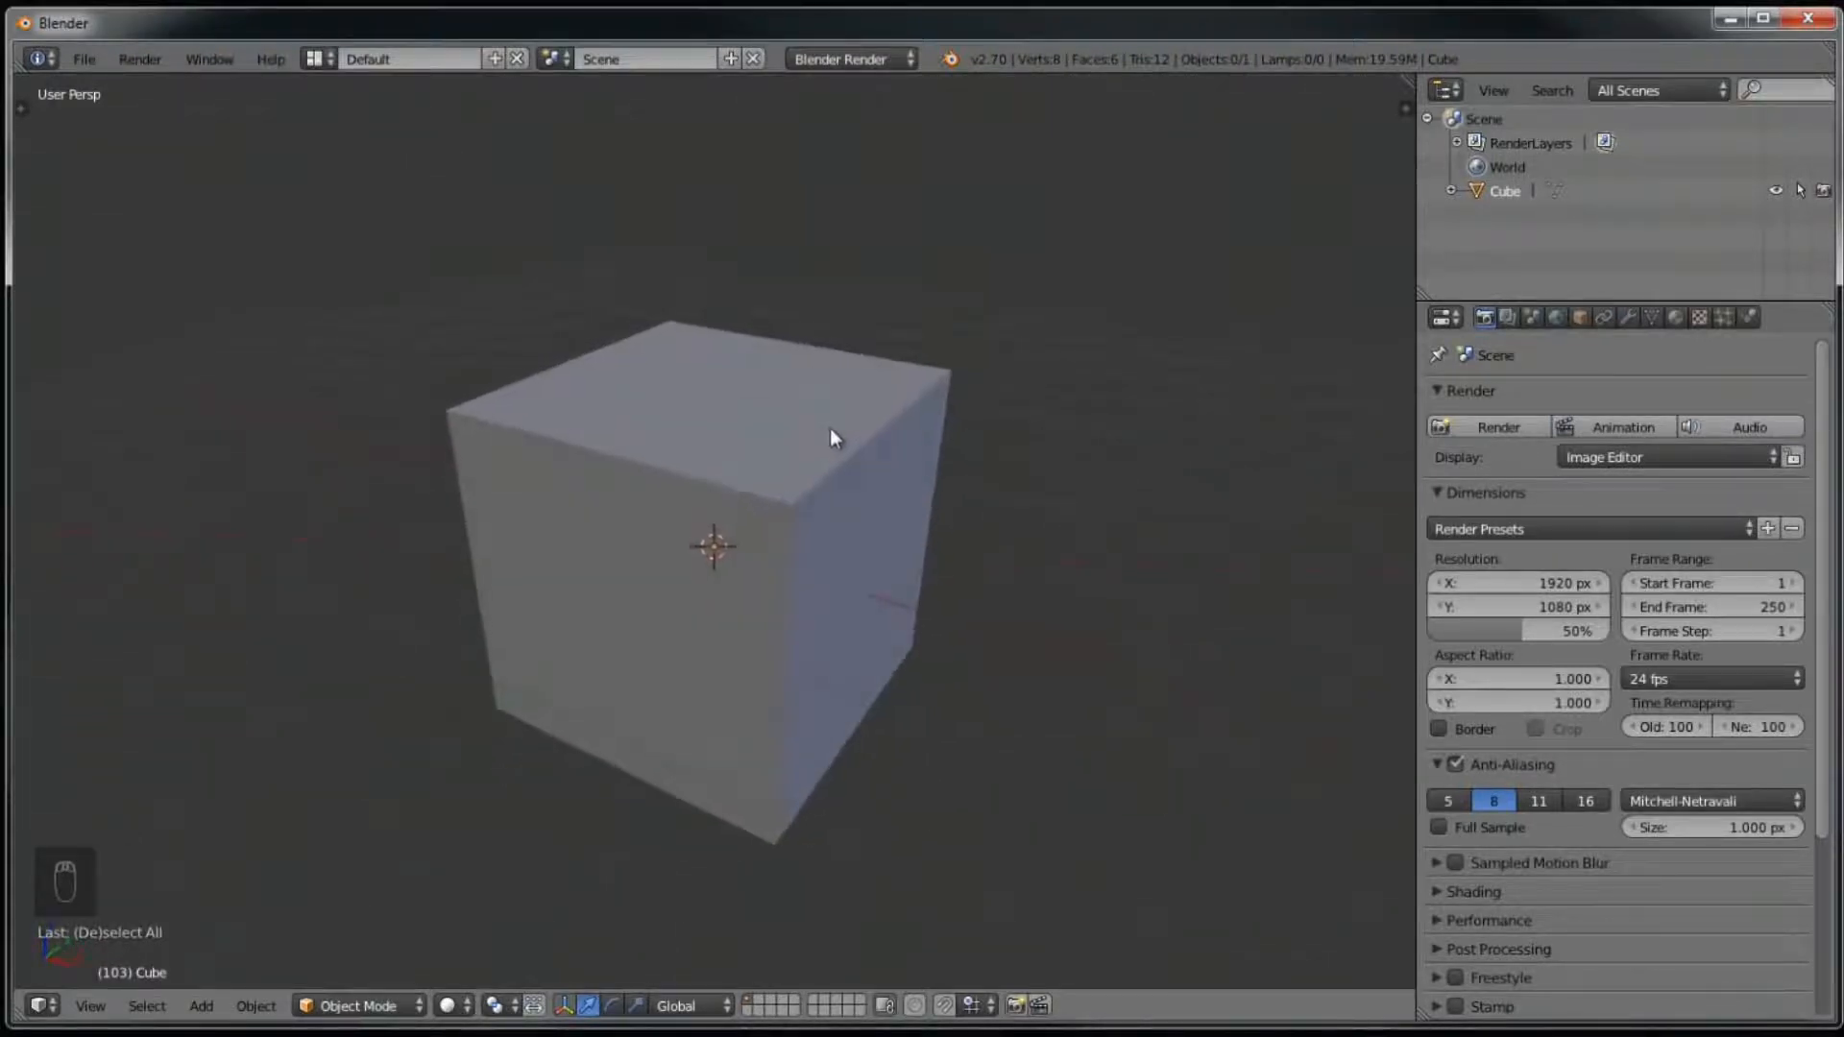
{"action": "left_click", "coordinate": [146, 1006]}
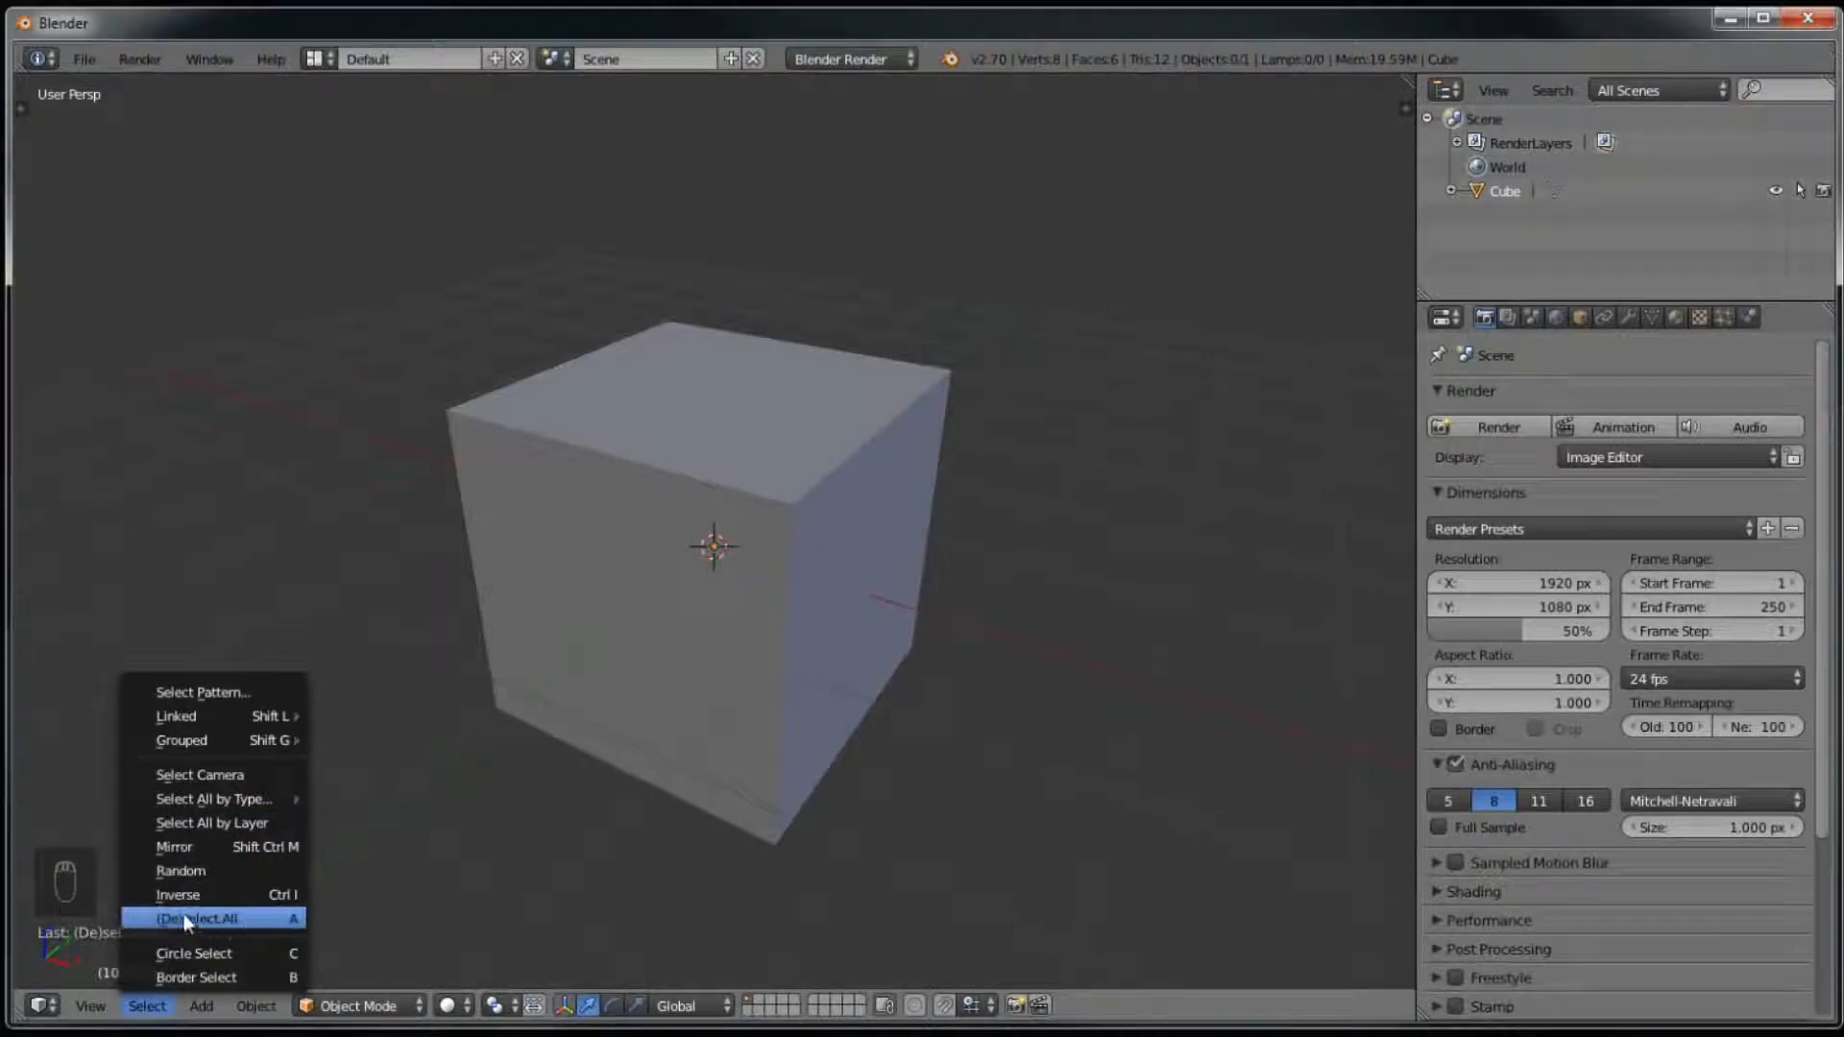
{"action": "left_click", "coordinate": [223, 920]}
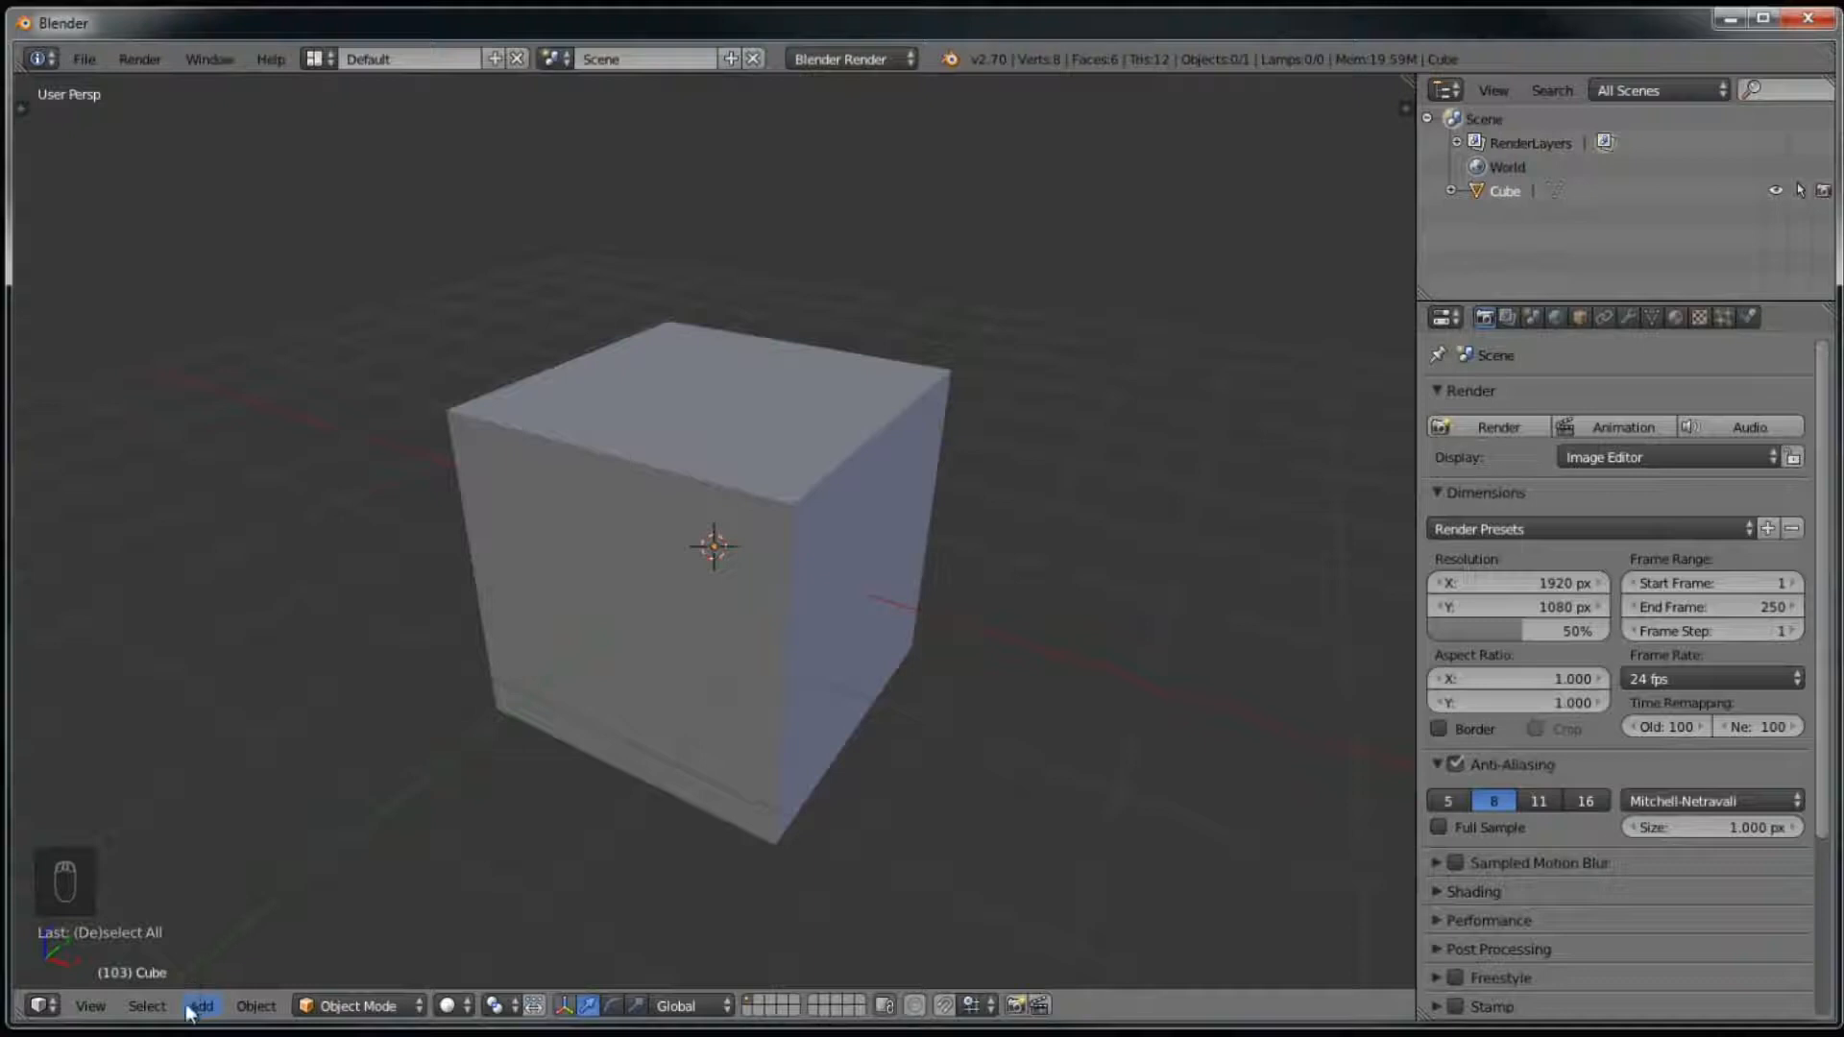
{"action": "left_click", "coordinate": [154, 1009]}
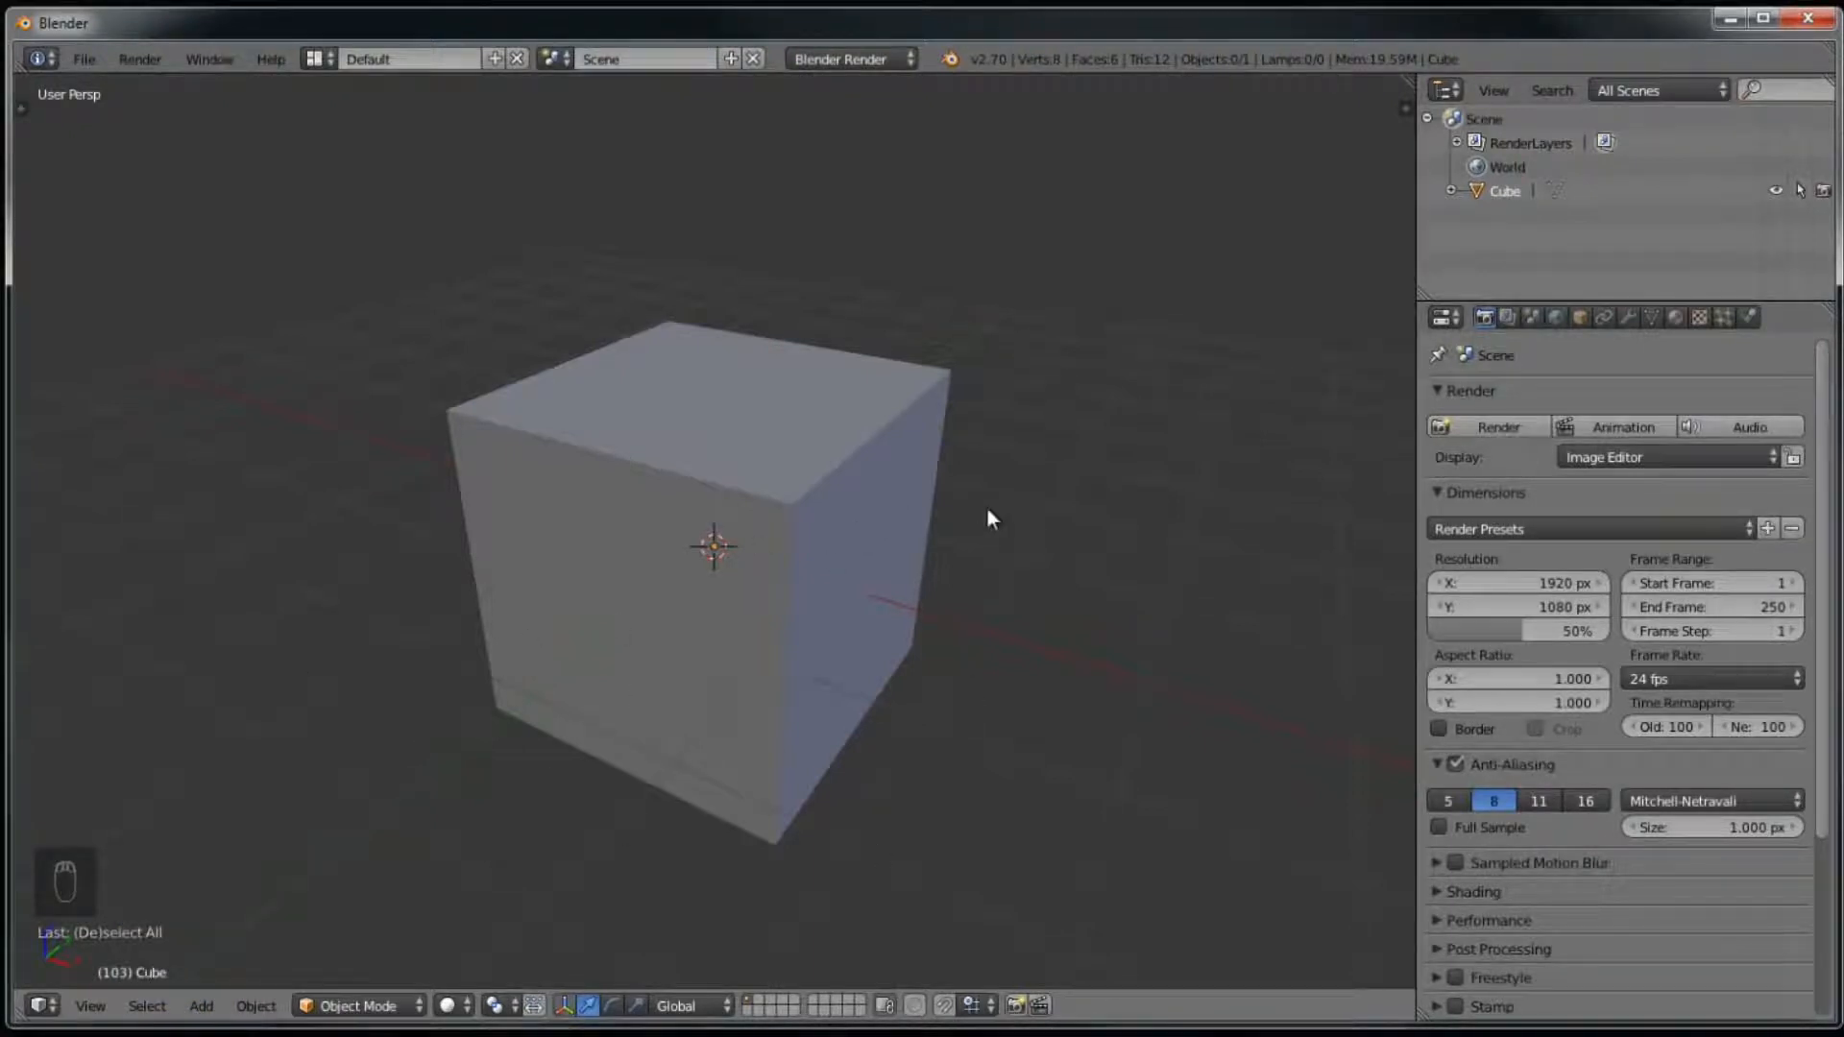
{"action": "mouse_move", "coordinate": [901, 561]}
{"action": "middle_mouse_down"}
{"action": "mouse_move", "coordinate": [942, 505]}
{"action": "mouse_move", "coordinate": [935, 549]}
{"action": "mouse_move", "coordinate": [903, 566]}
{"action": "middle_mouse_up"}
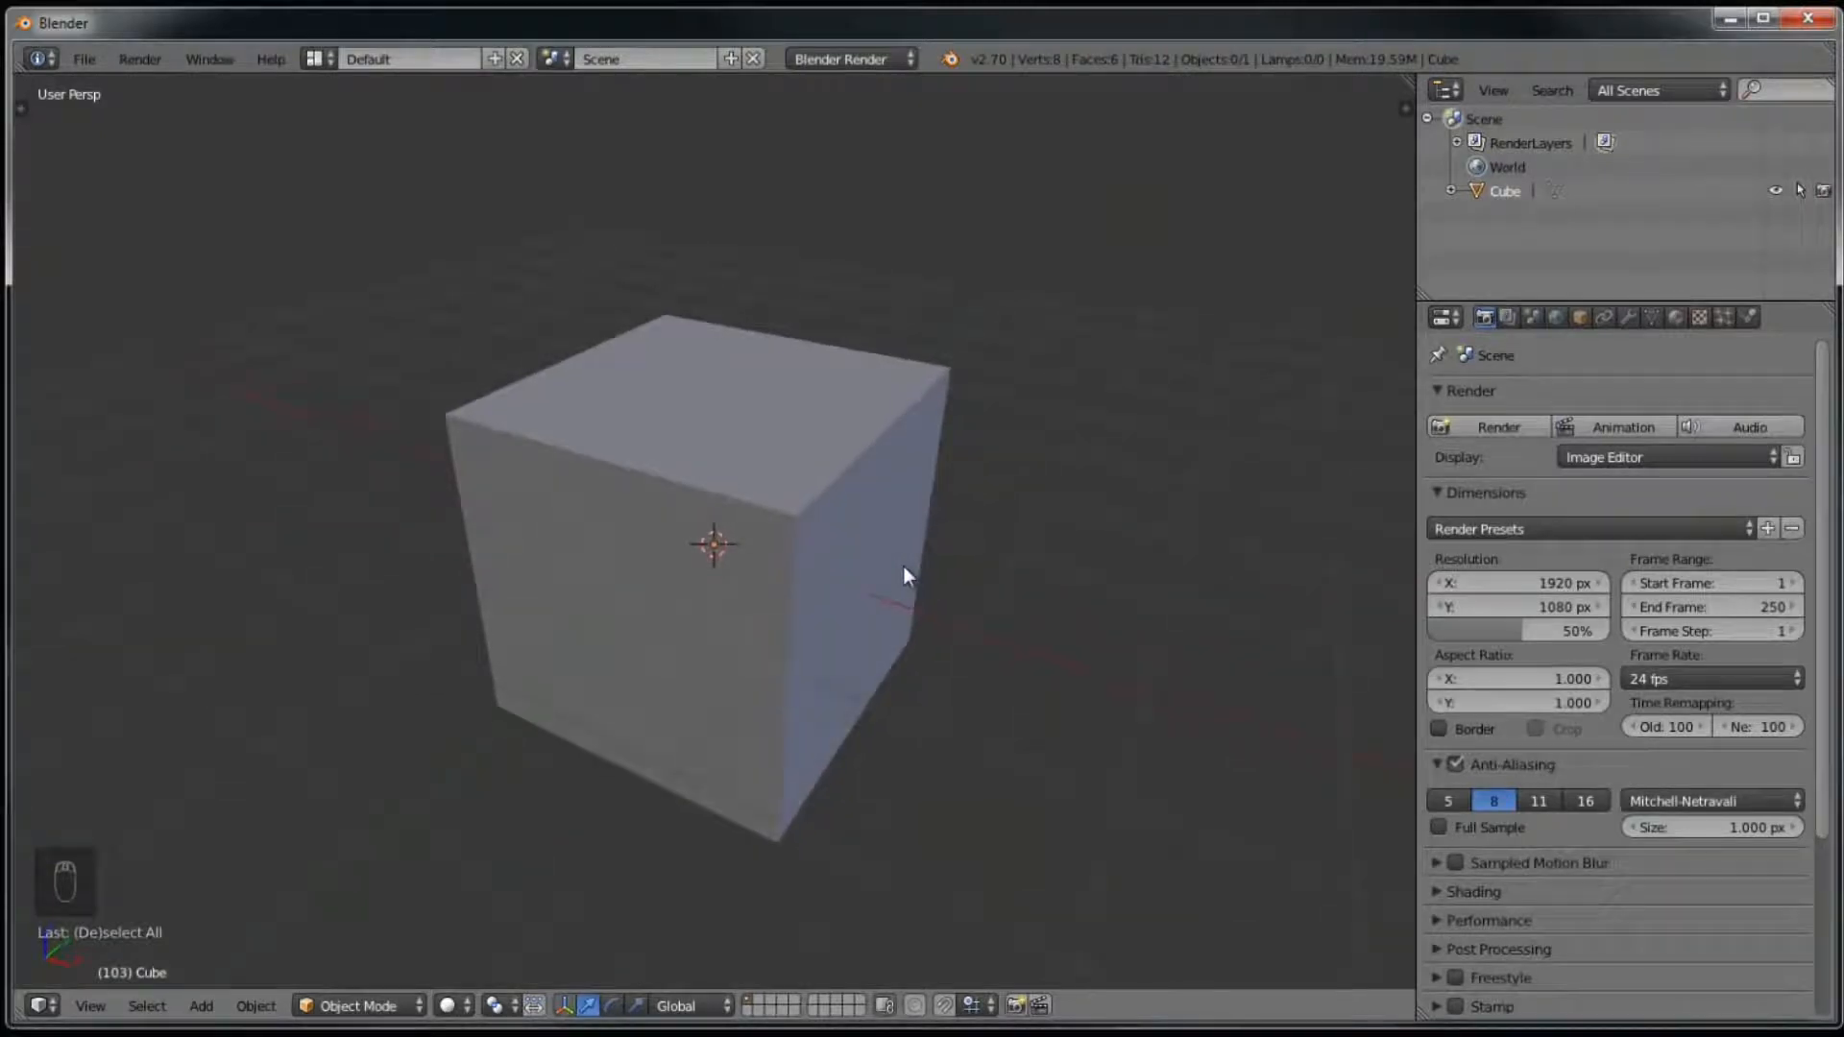
Step: Select the cube and toggle the selection of everything on and off, ending with nothing selected
{"action": "right_click", "coordinate": [862, 567]}
{"action": "key", "text": "a"}
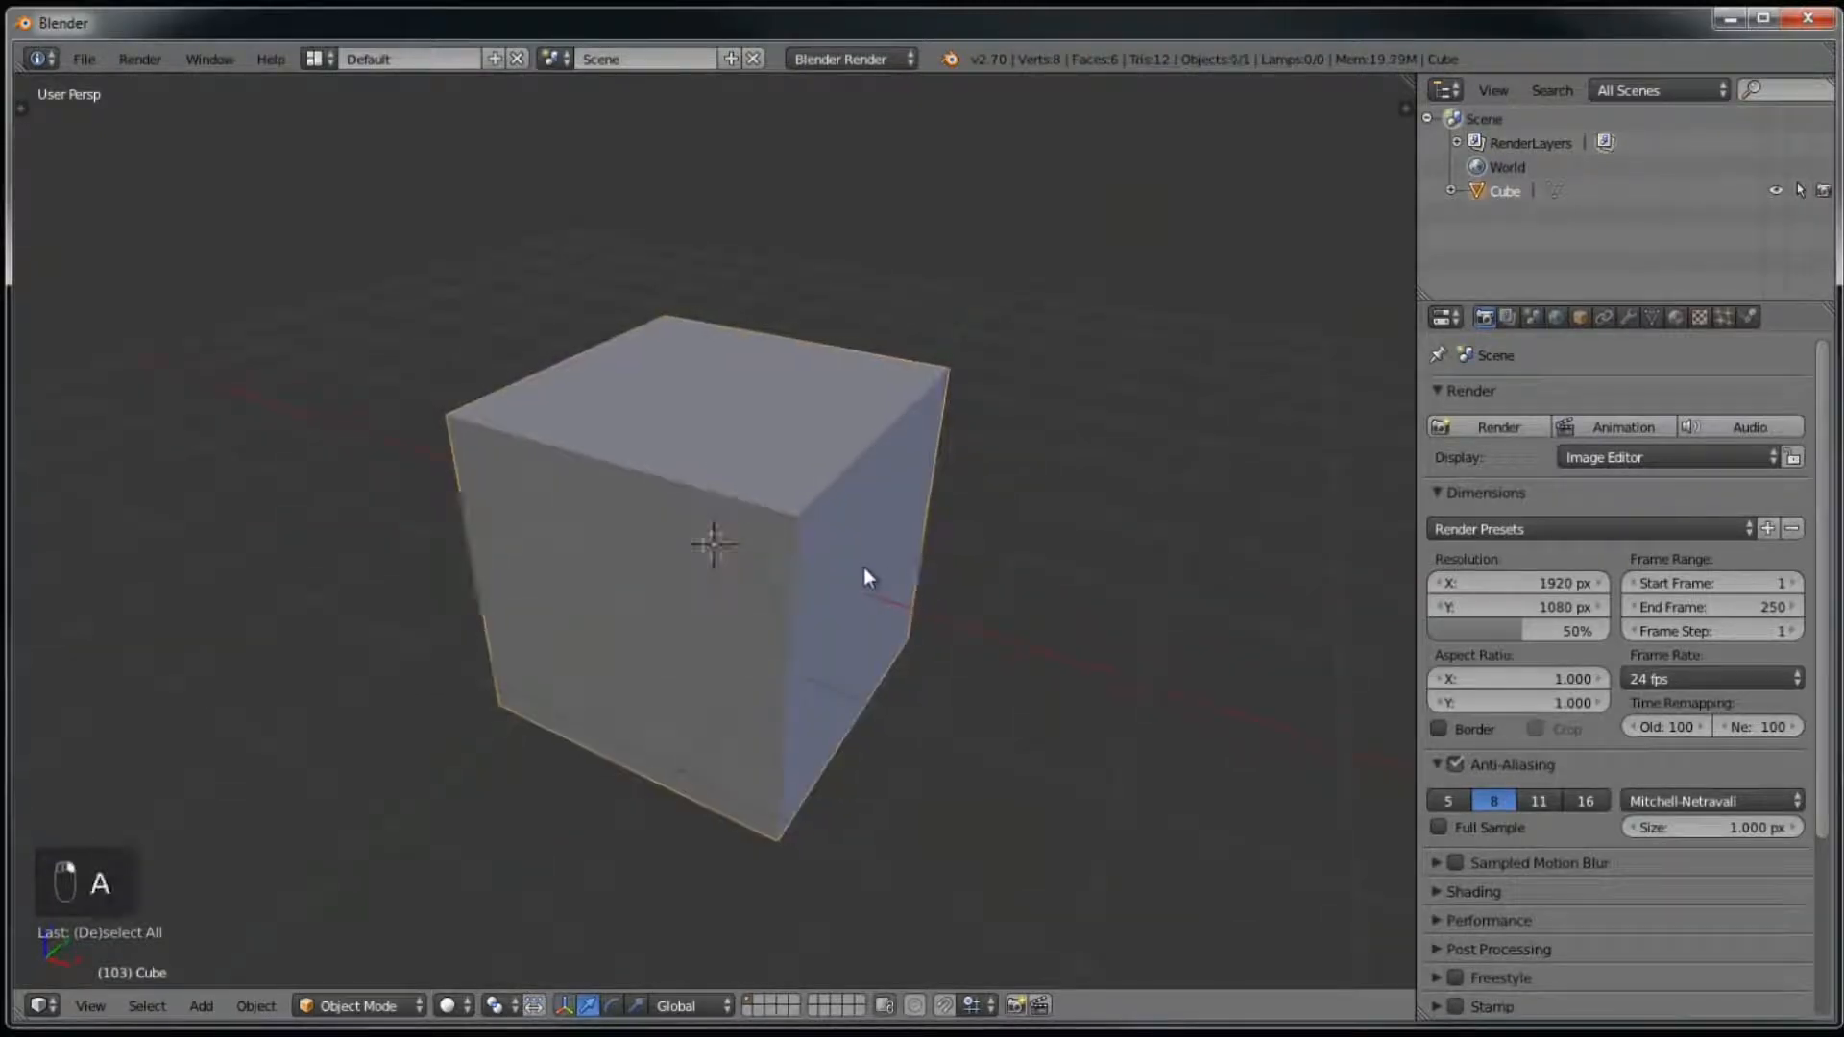
{"action": "key", "text": "a"}
{"action": "key", "text": "a"}
Step: Place the 3D cursor behind the cube at about X 1.827, Y 2.013, Z 1.268 and add a UV sphere there
{"action": "left_click", "coordinate": [1060, 347]}
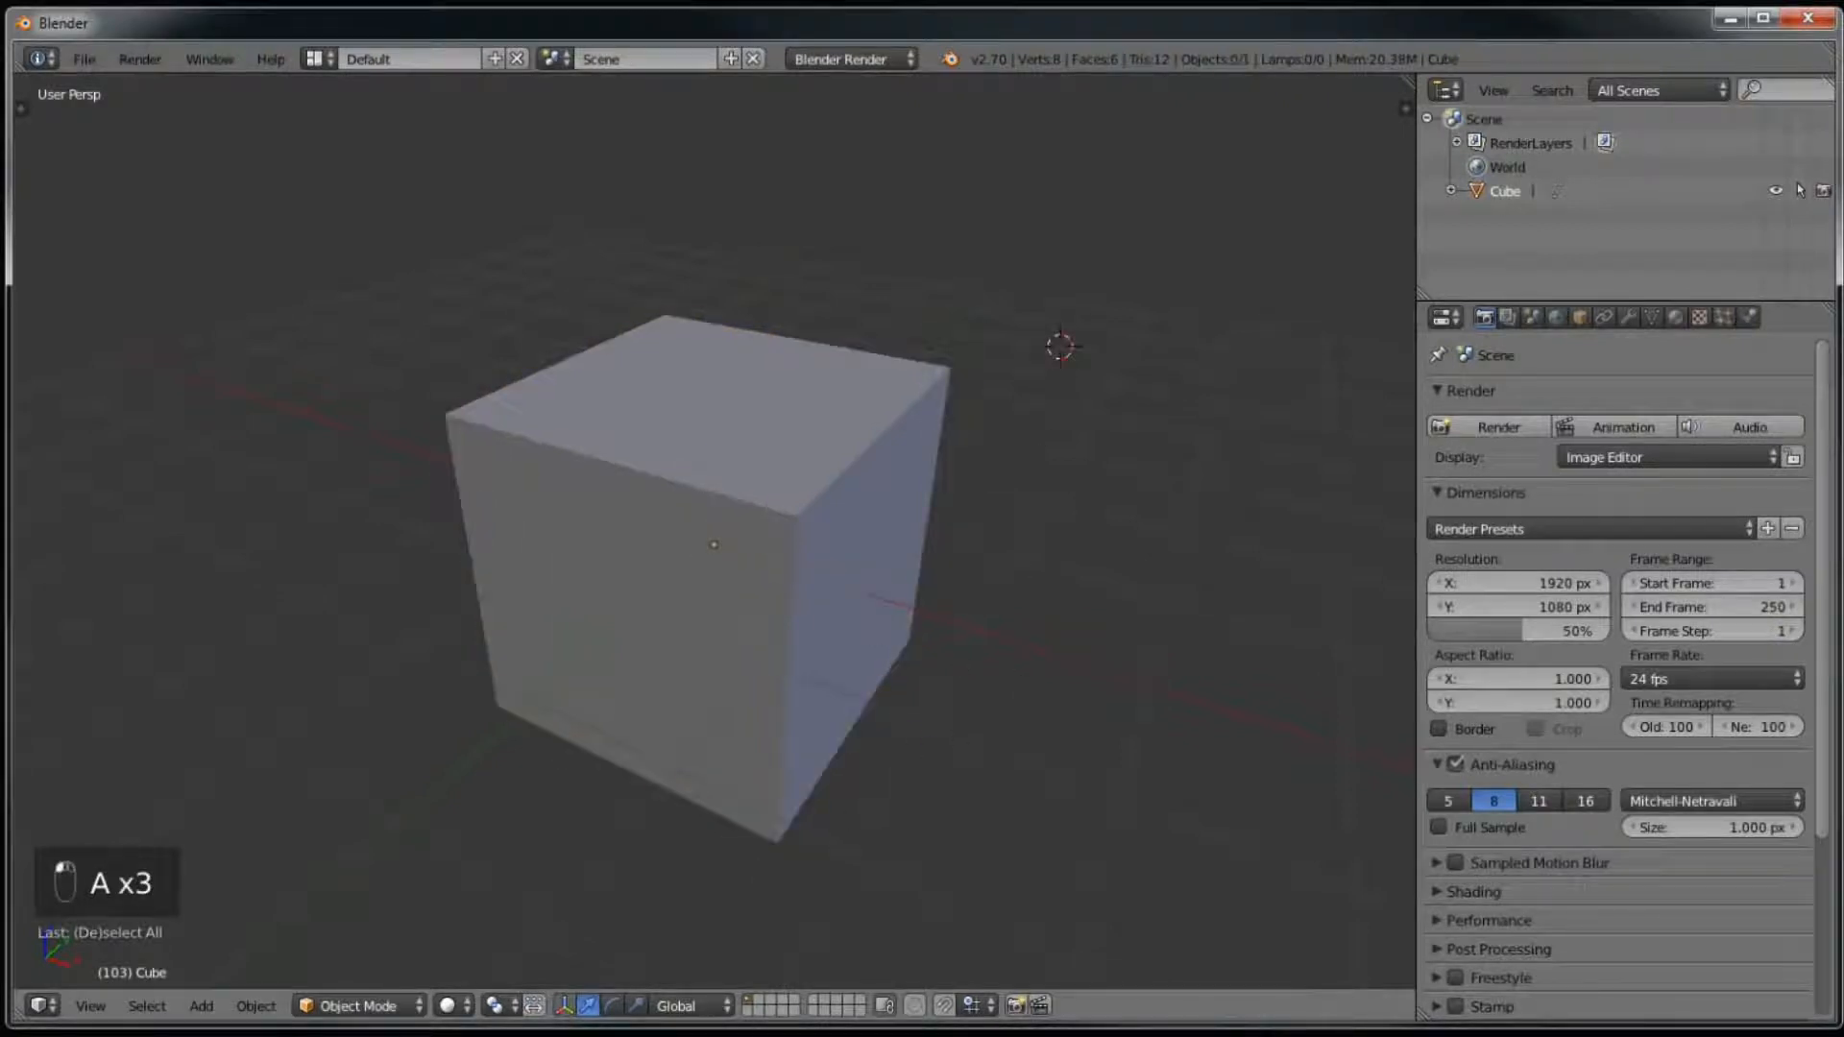
{"action": "left_click", "coordinate": [20, 108]}
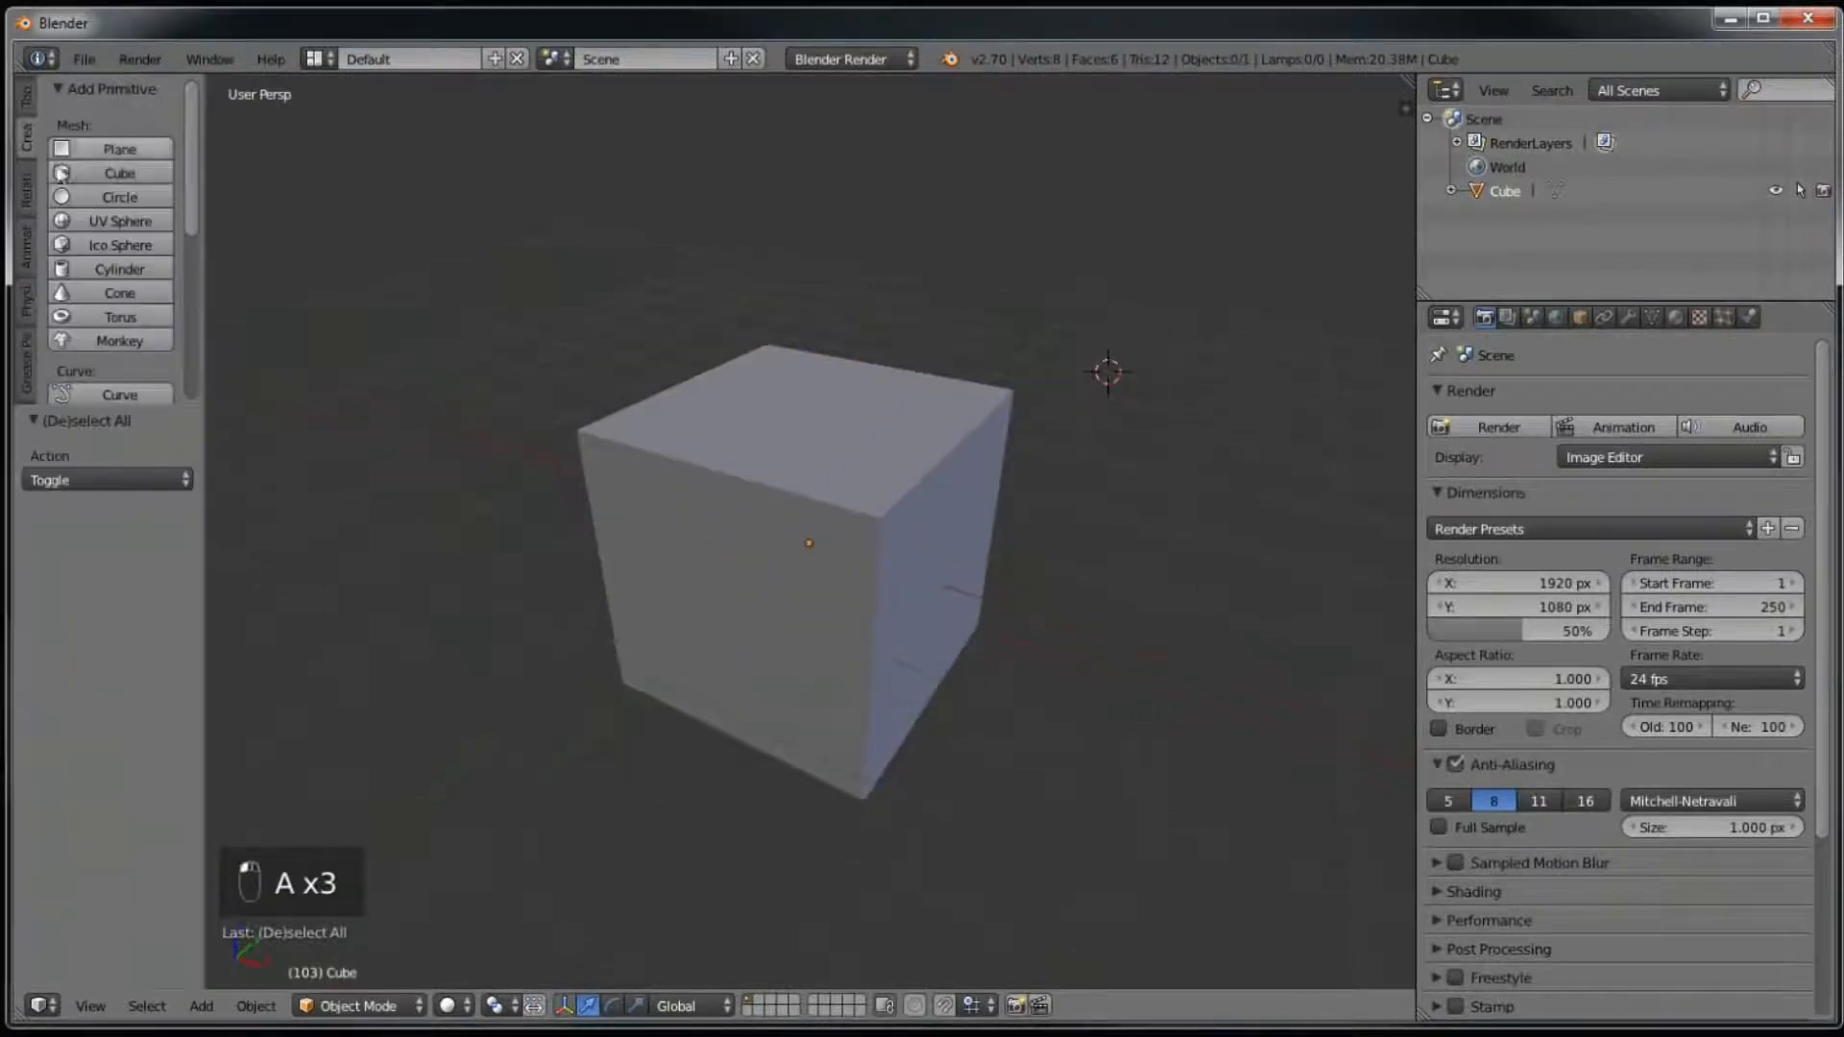
{"action": "left_click", "coordinate": [94, 219]}
{"action": "middle_click_drag", "start_coordinate": [1018, 576], "coordinate": [1149, 613]}
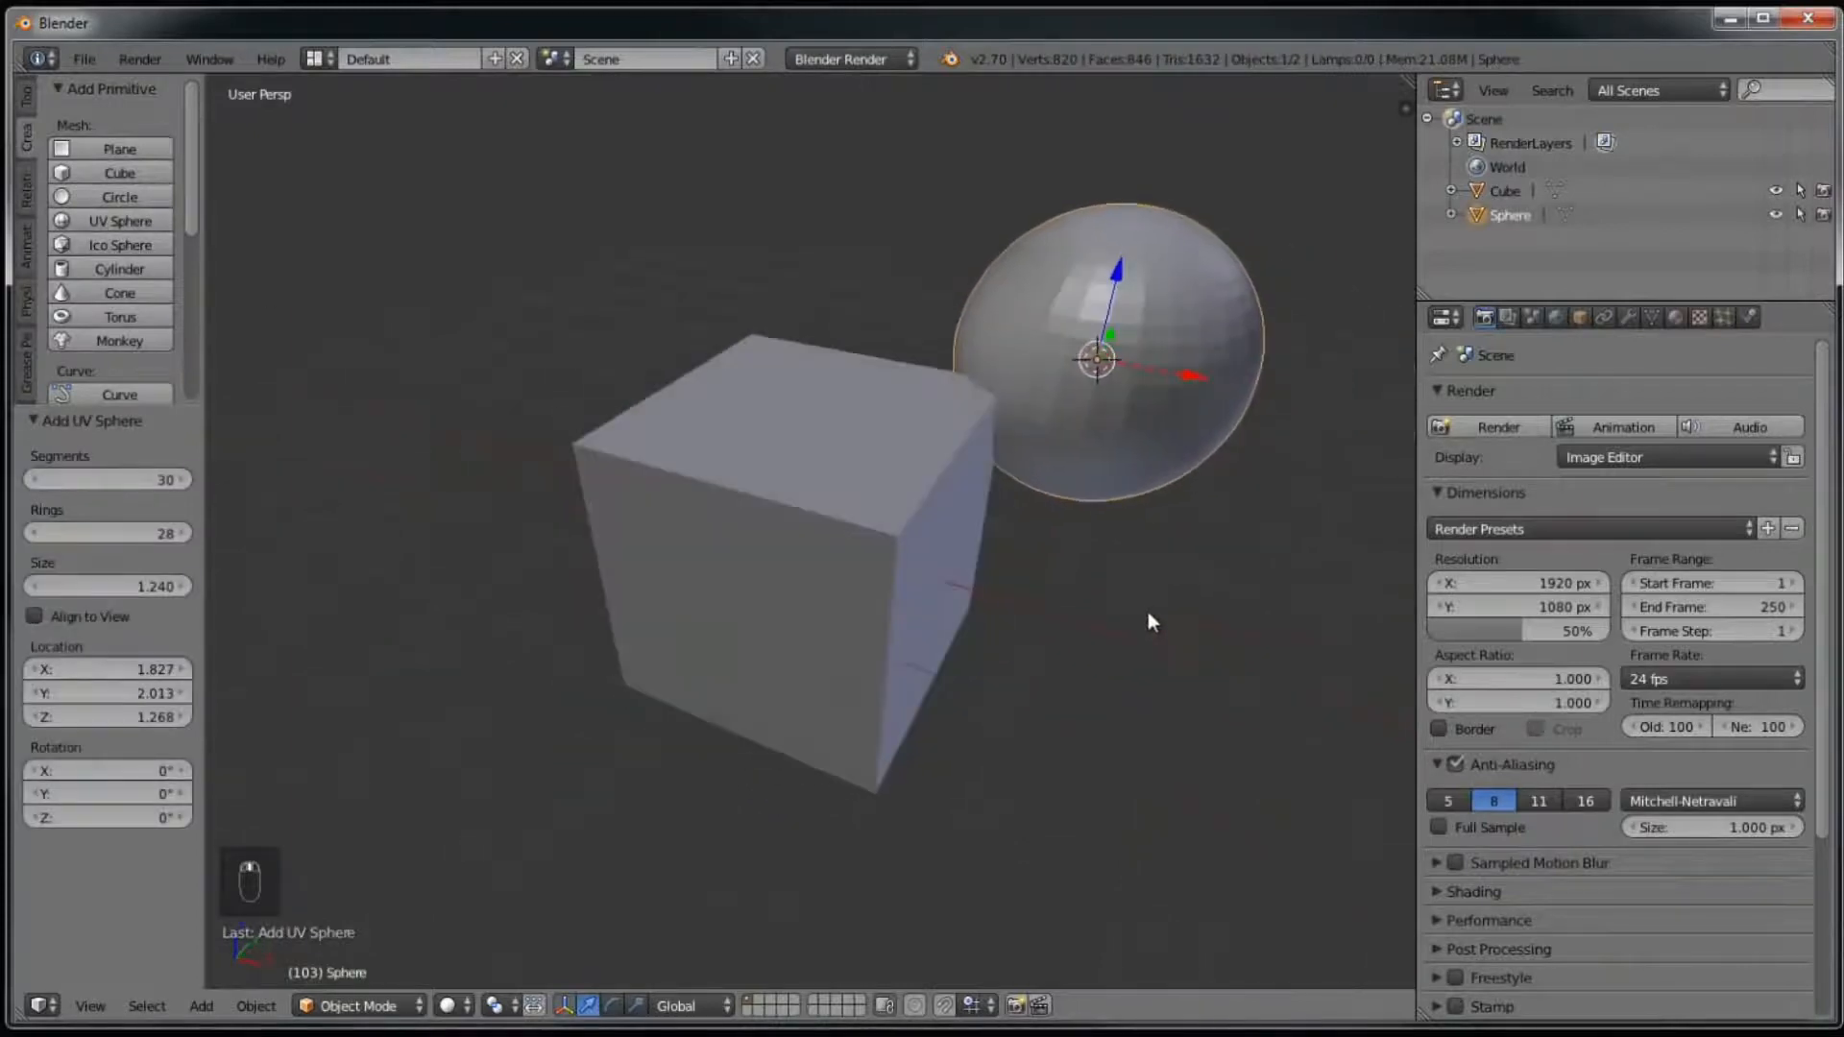
{"action": "key", "text": "t"}
Step: Alternate the selection between the cube and the UV sphere, one object at a time, ending with the sphere
{"action": "middle_click_drag", "start_coordinate": [1329, 589], "coordinate": [960, 519]}
{"action": "right_click", "coordinate": [864, 412]}
{"action": "right_click", "coordinate": [1006, 373]}
{"action": "right_click", "coordinate": [863, 434]}
{"action": "right_click", "coordinate": [1012, 302]}
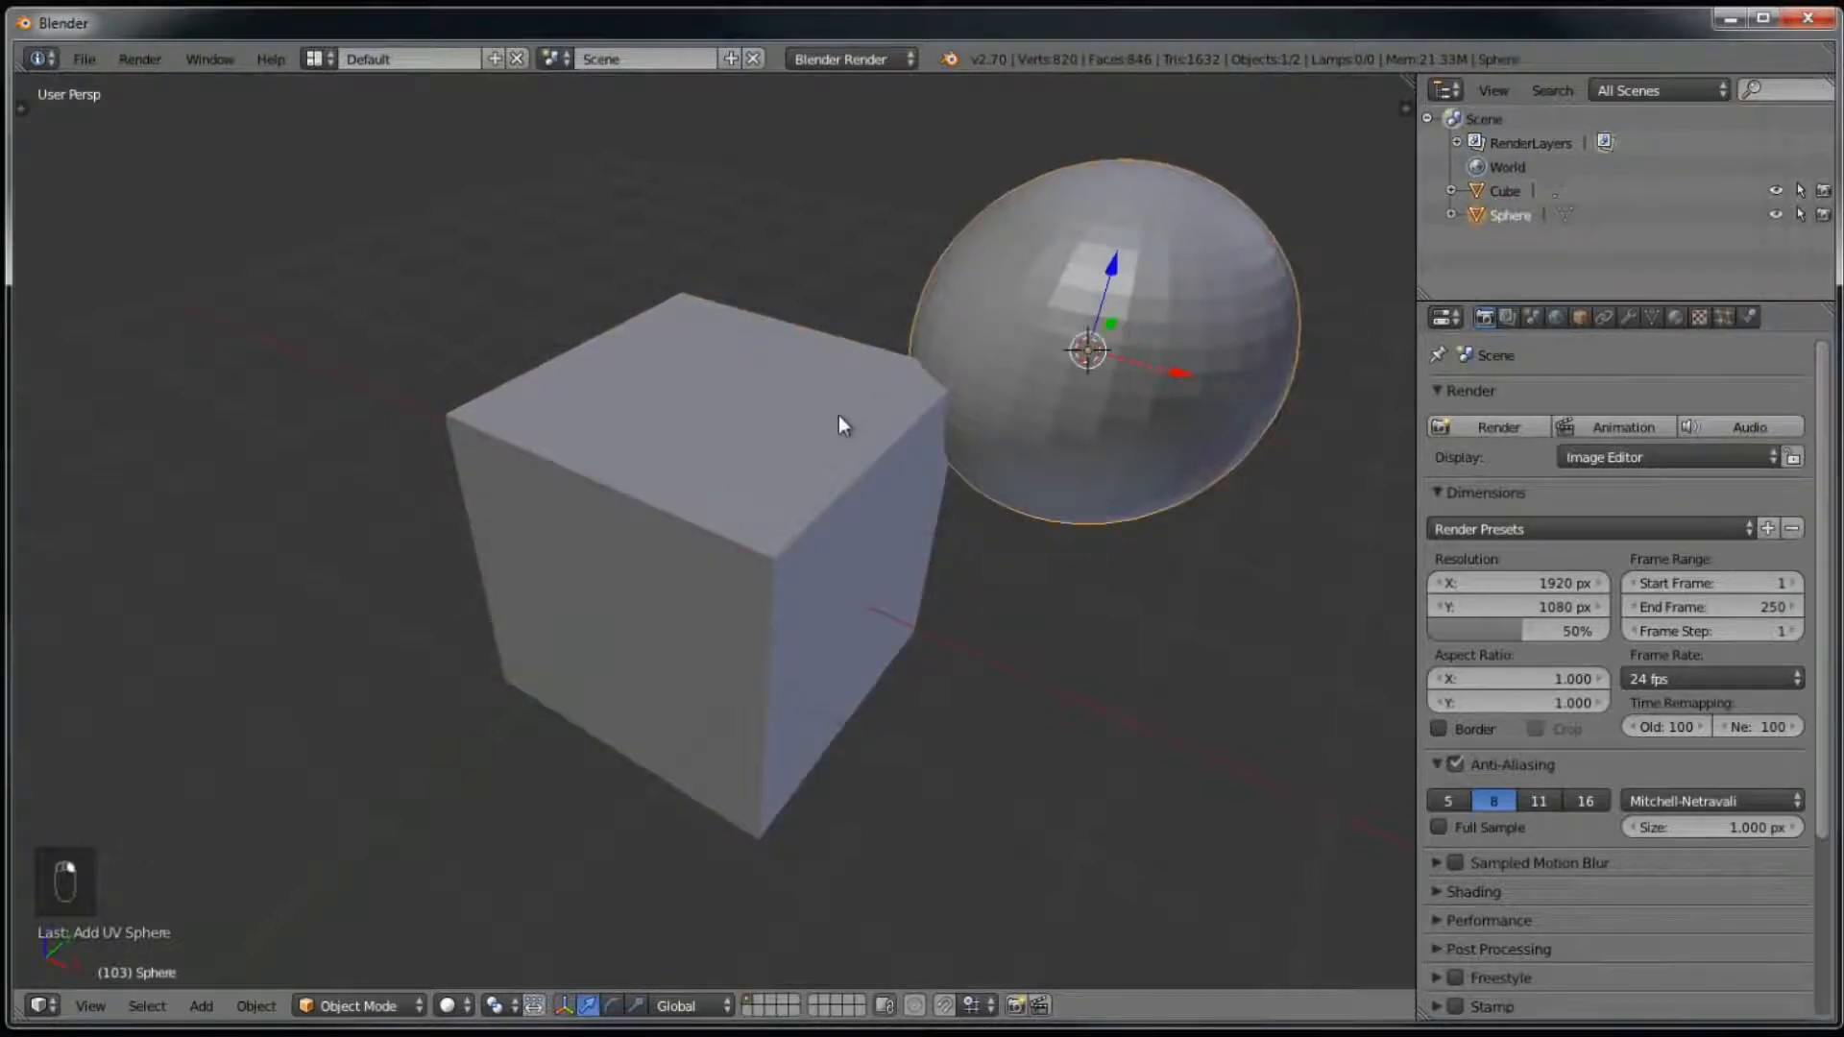
{"action": "right_click", "coordinate": [839, 415]}
{"action": "right_click", "coordinate": [982, 337]}
{"action": "right_click", "coordinate": [766, 443]}
{"action": "right_click", "coordinate": [960, 318]}
{"action": "right_click", "coordinate": [701, 434]}
{"action": "right_click", "coordinate": [993, 292]}
Step: Place the 3D cursor in the empty space on the side of the cube opposite the sphere, and finish with the sphere selected
{"action": "left_click", "coordinate": [547, 431]}
{"action": "left_click", "coordinate": [154, 307]}
{"action": "right_click", "coordinate": [784, 438]}
{"action": "right_click", "coordinate": [1012, 333]}
{"action": "right_click", "coordinate": [838, 436]}
{"action": "right_click", "coordinate": [1002, 322]}
{"action": "right_click", "coordinate": [819, 496]}
{"action": "right_click", "coordinate": [971, 365]}
Step: Move the UV sphere to the opposite side of the cube, near the 3D cursor
{"action": "key", "text": "g"}
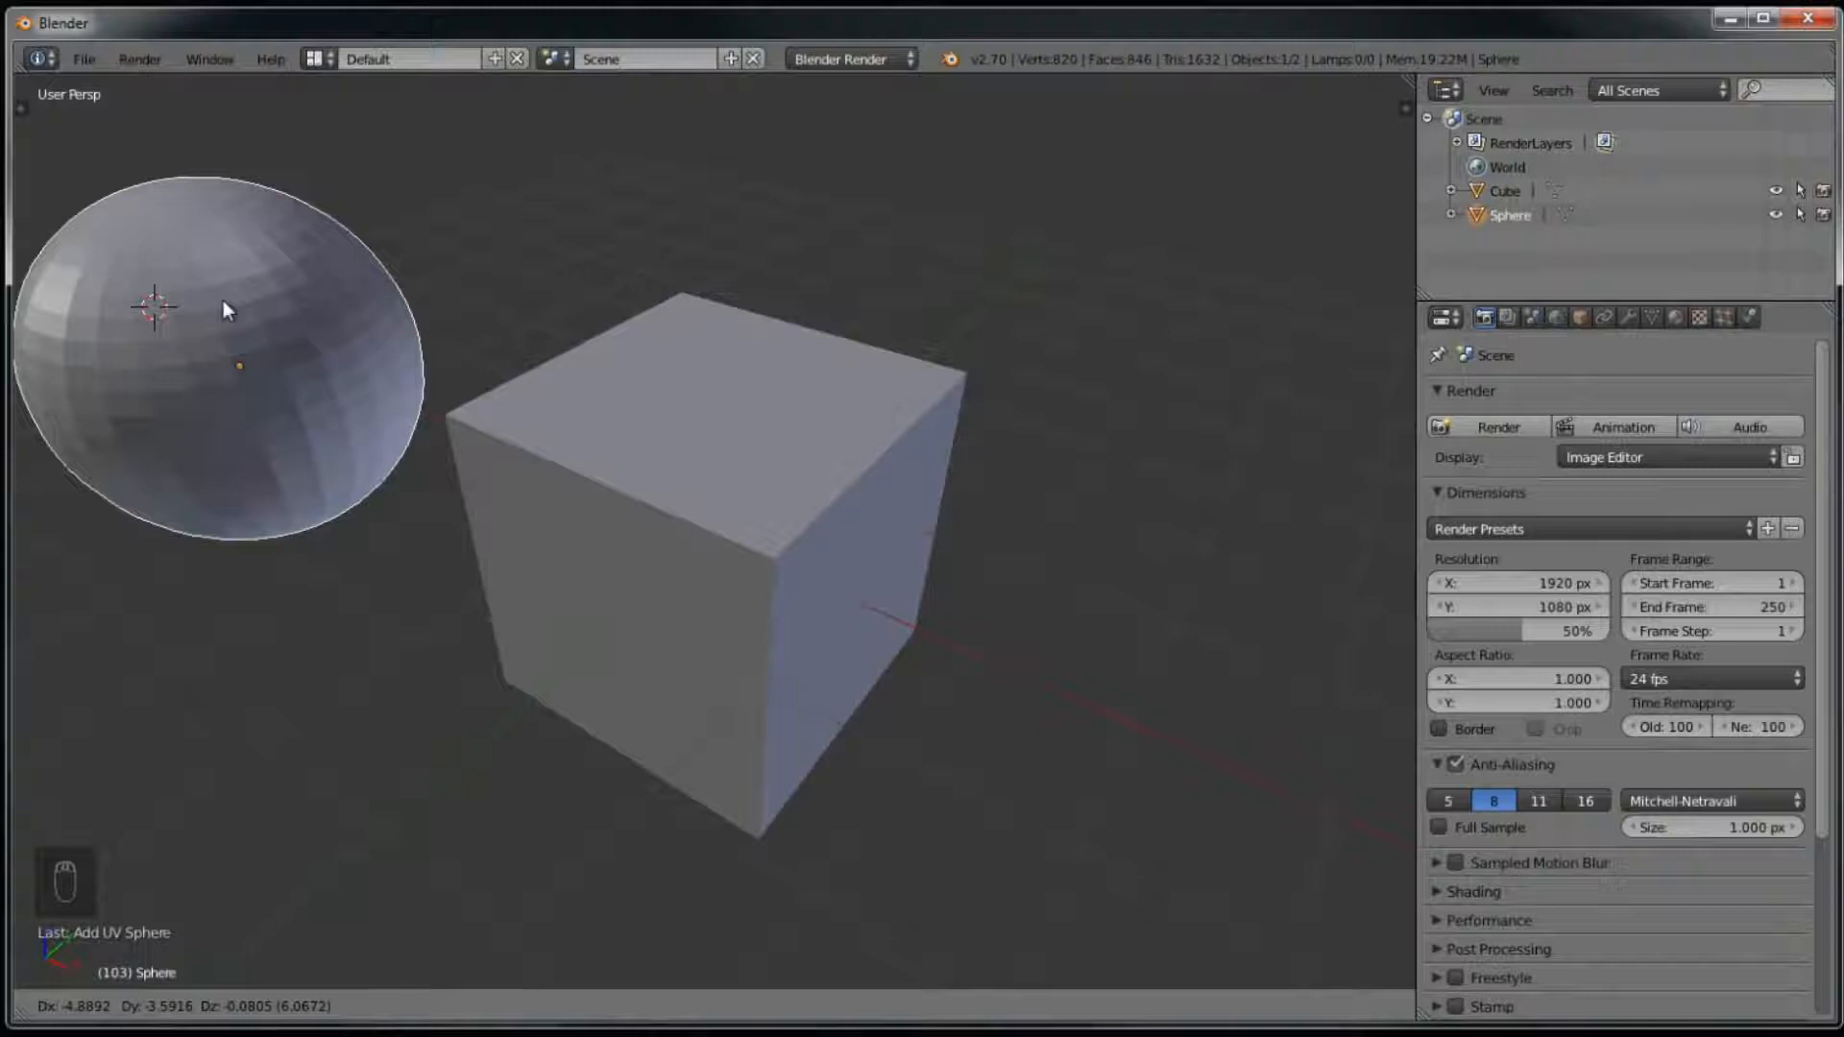
{"action": "key", "text": "Escape"}
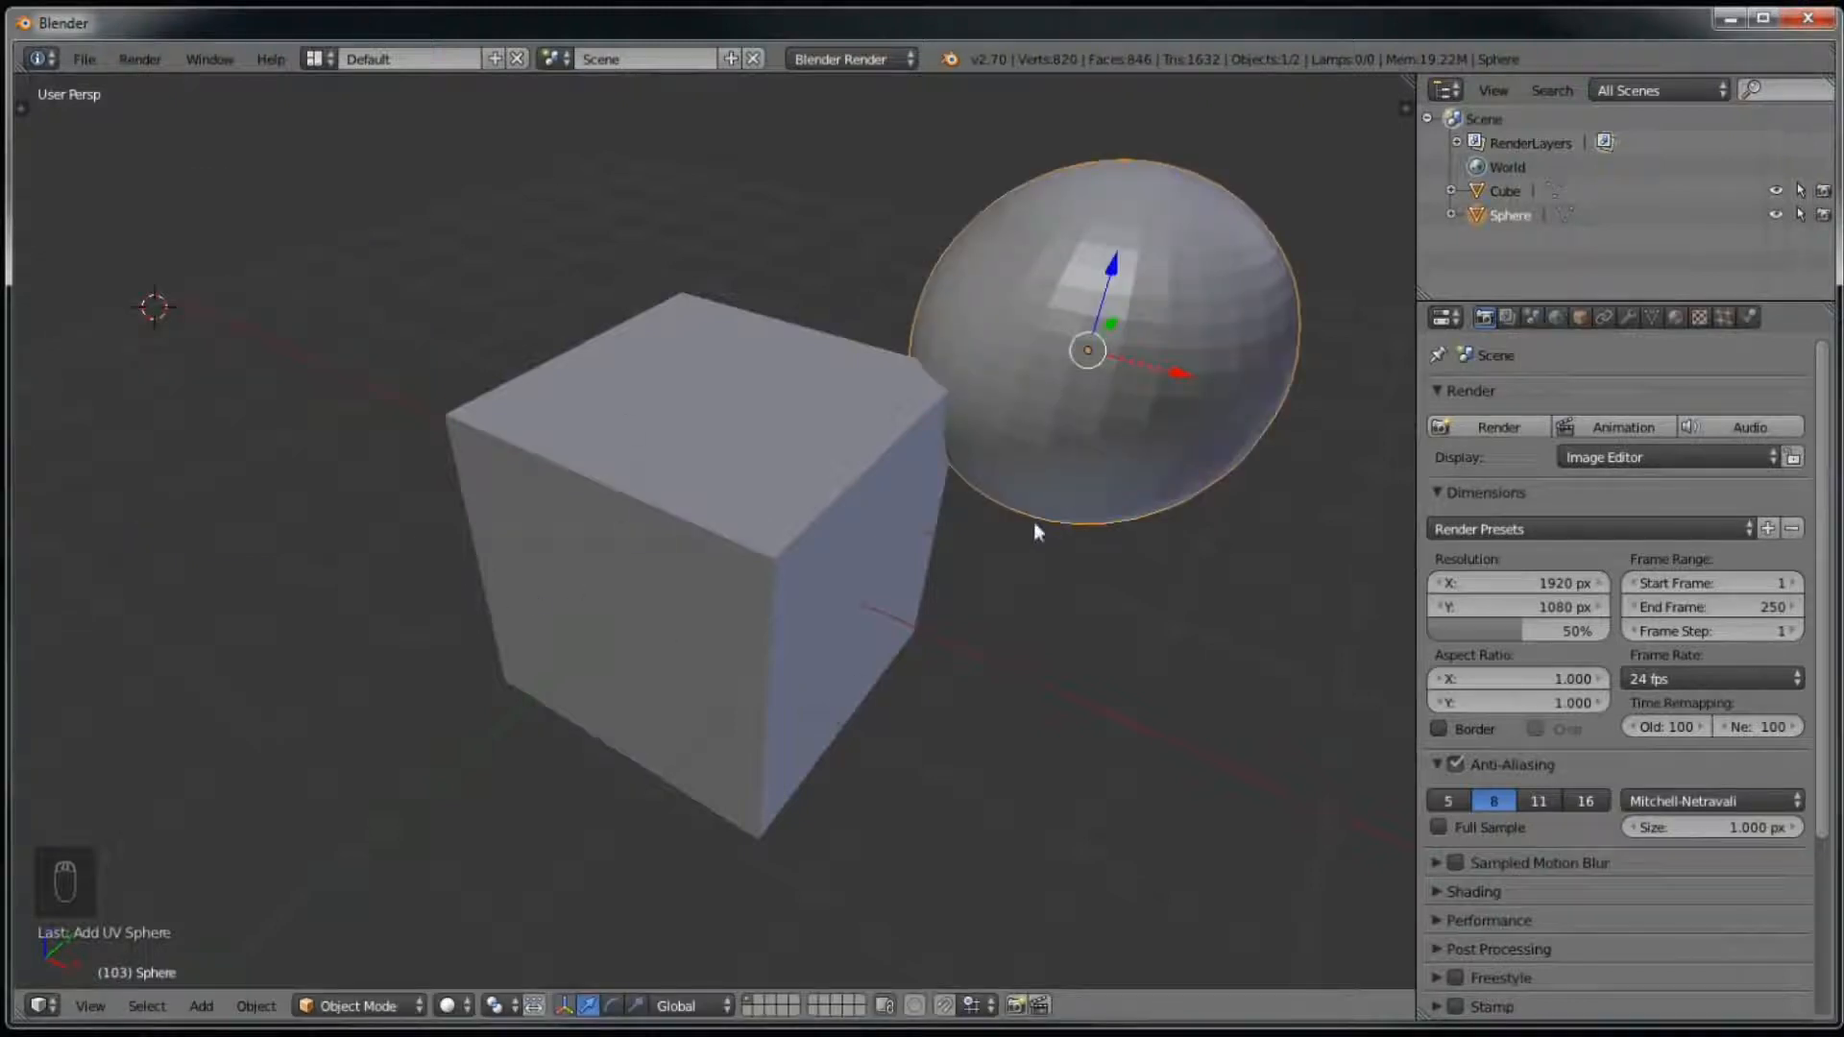
{"action": "key", "text": "g"}
{"action": "left_click", "coordinate": [284, 348]}
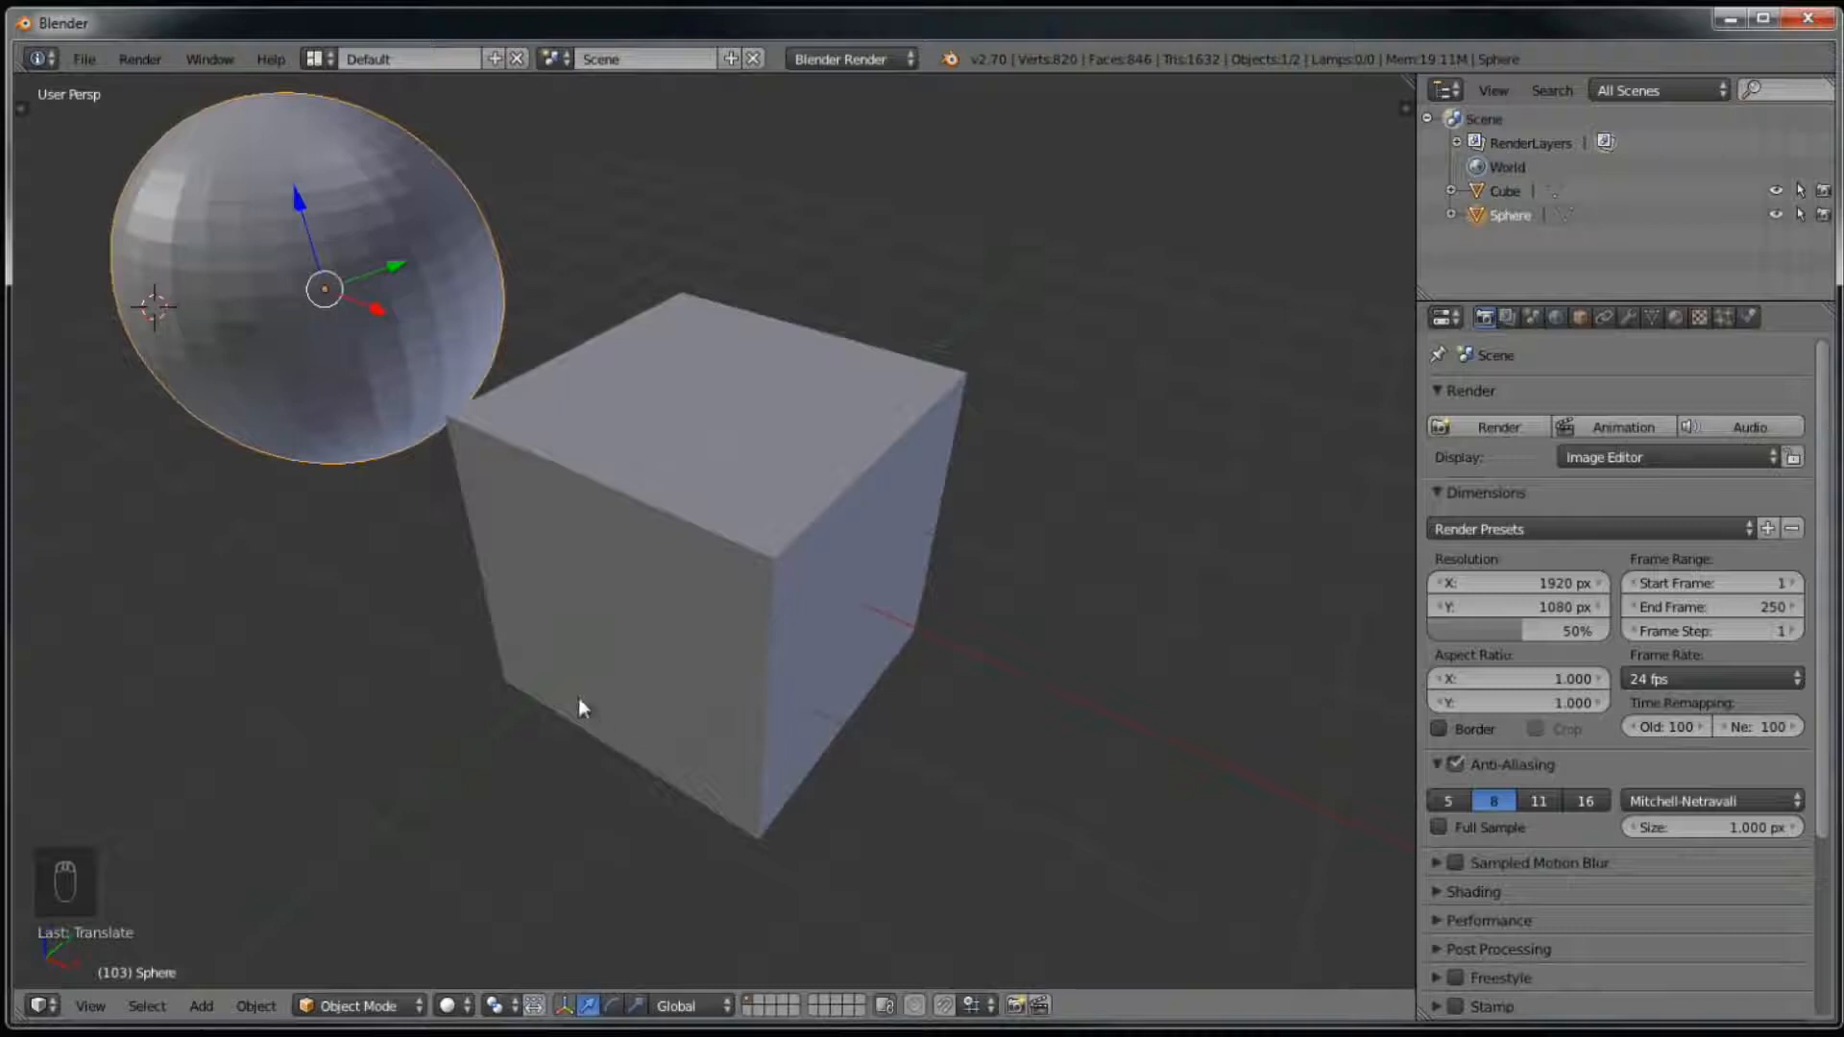
Step: Select the cube and the moved sphere in turn, and extend the sphere selection to include the cube
{"action": "right_click", "coordinate": [510, 423]}
{"action": "right_click", "coordinate": [428, 358]}
{"action": "right_click", "coordinate": [477, 509]}
{"action": "right_click", "coordinate": [377, 302]}
{"action": "right_click", "coordinate": [639, 420], "text": "shift"}
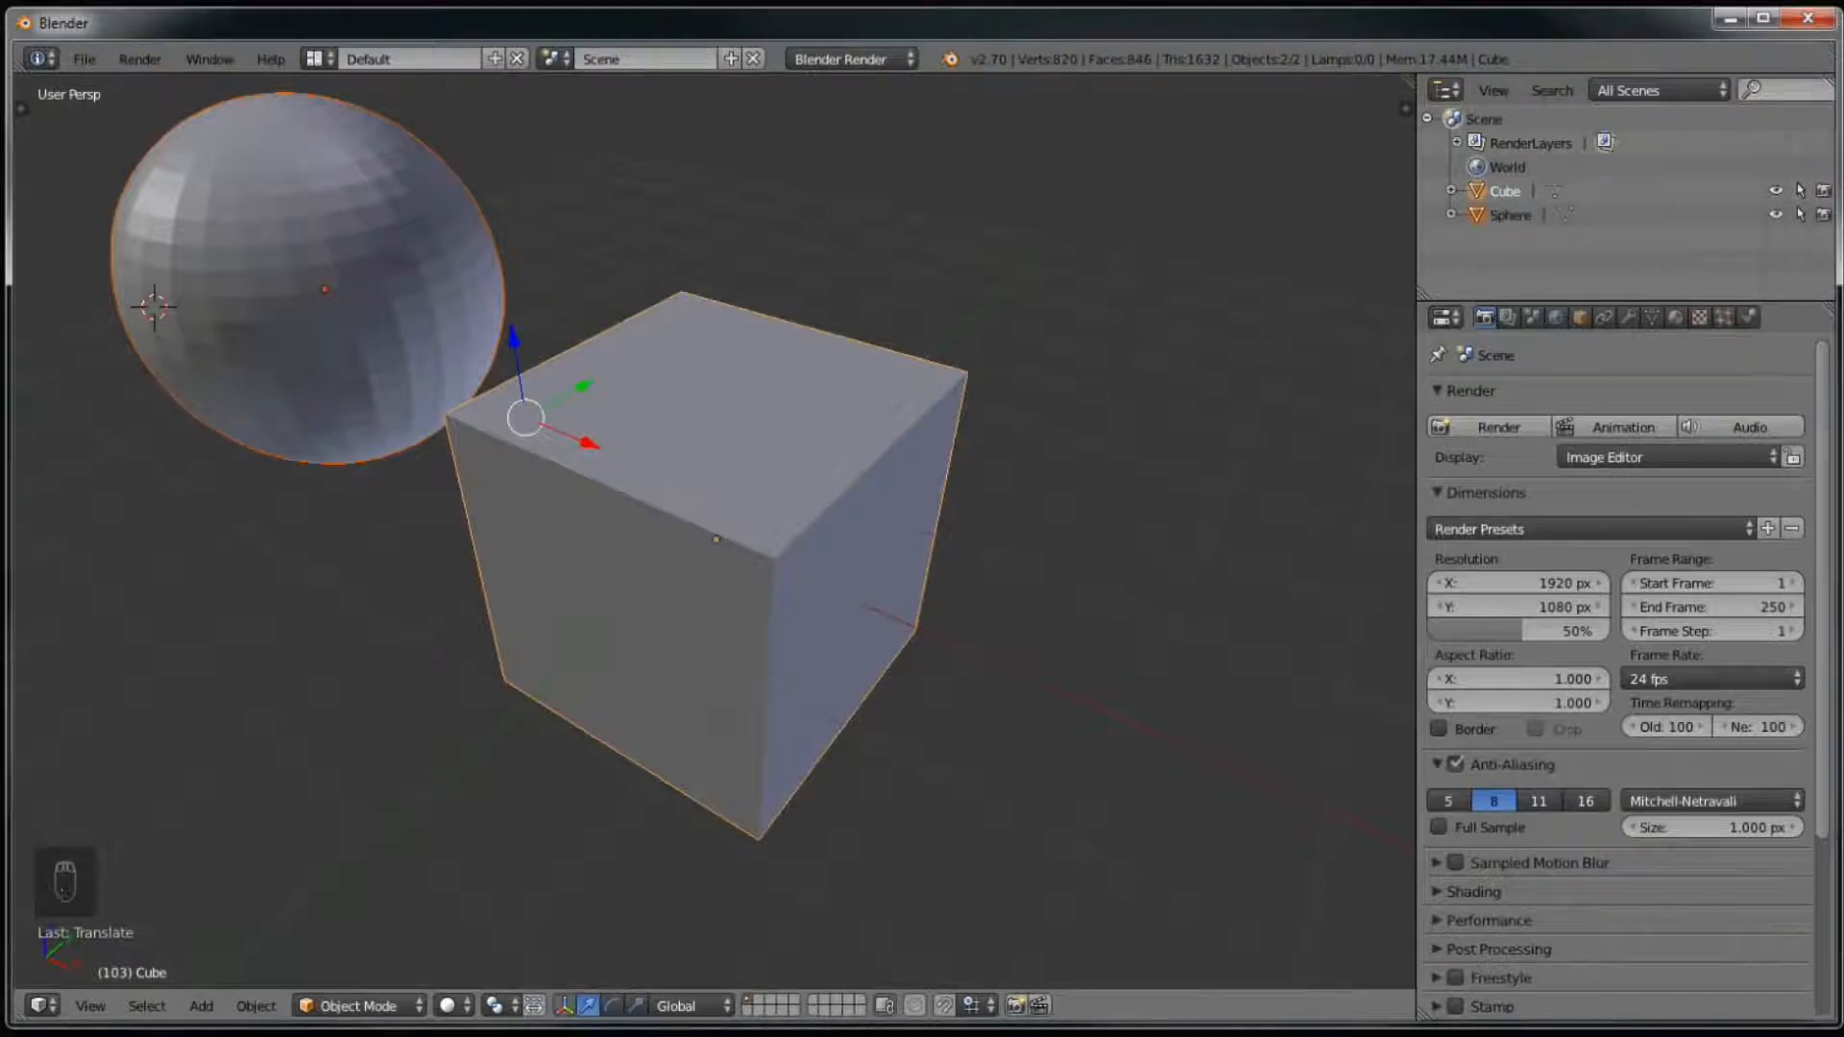
Step: Reduce the selection to the cube alone, and rebuild a joint selection starting from the sphere and adding the cube
{"action": "right_click", "coordinate": [597, 517]}
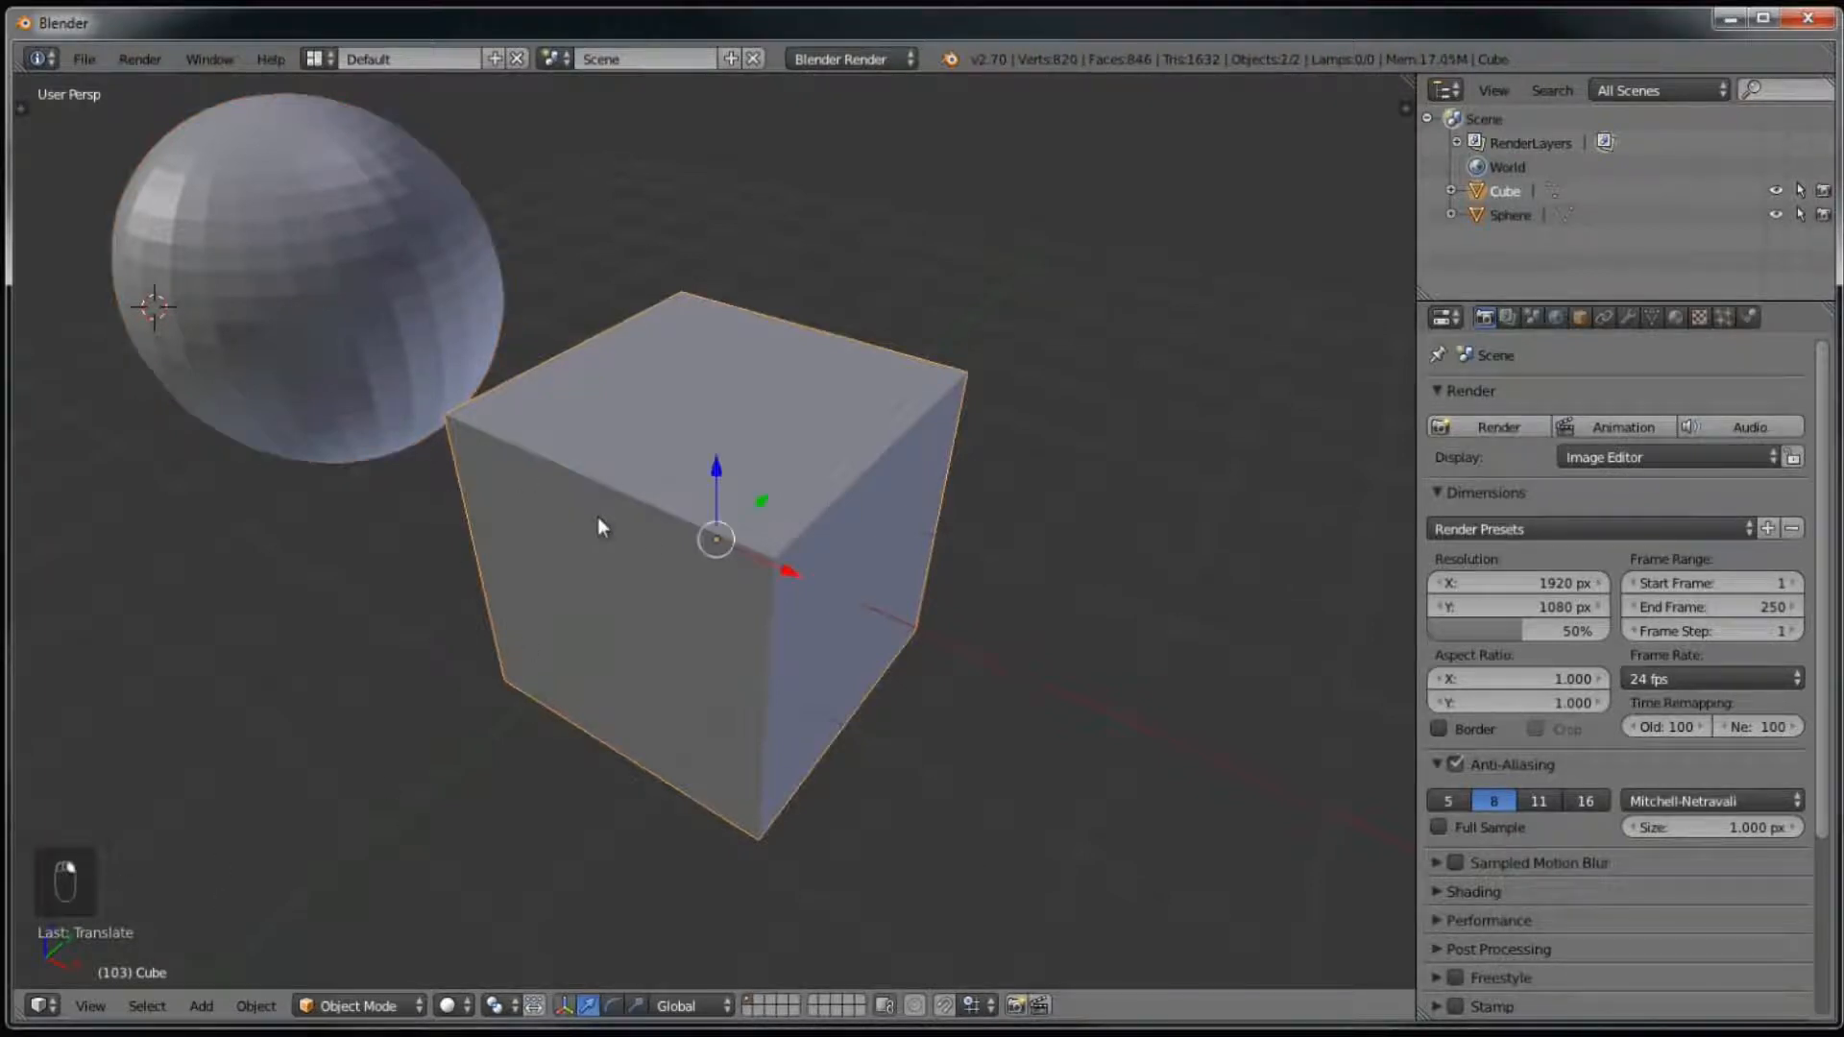
{"action": "right_click", "coordinate": [326, 312]}
{"action": "right_click", "coordinate": [713, 498], "text": "shift"}
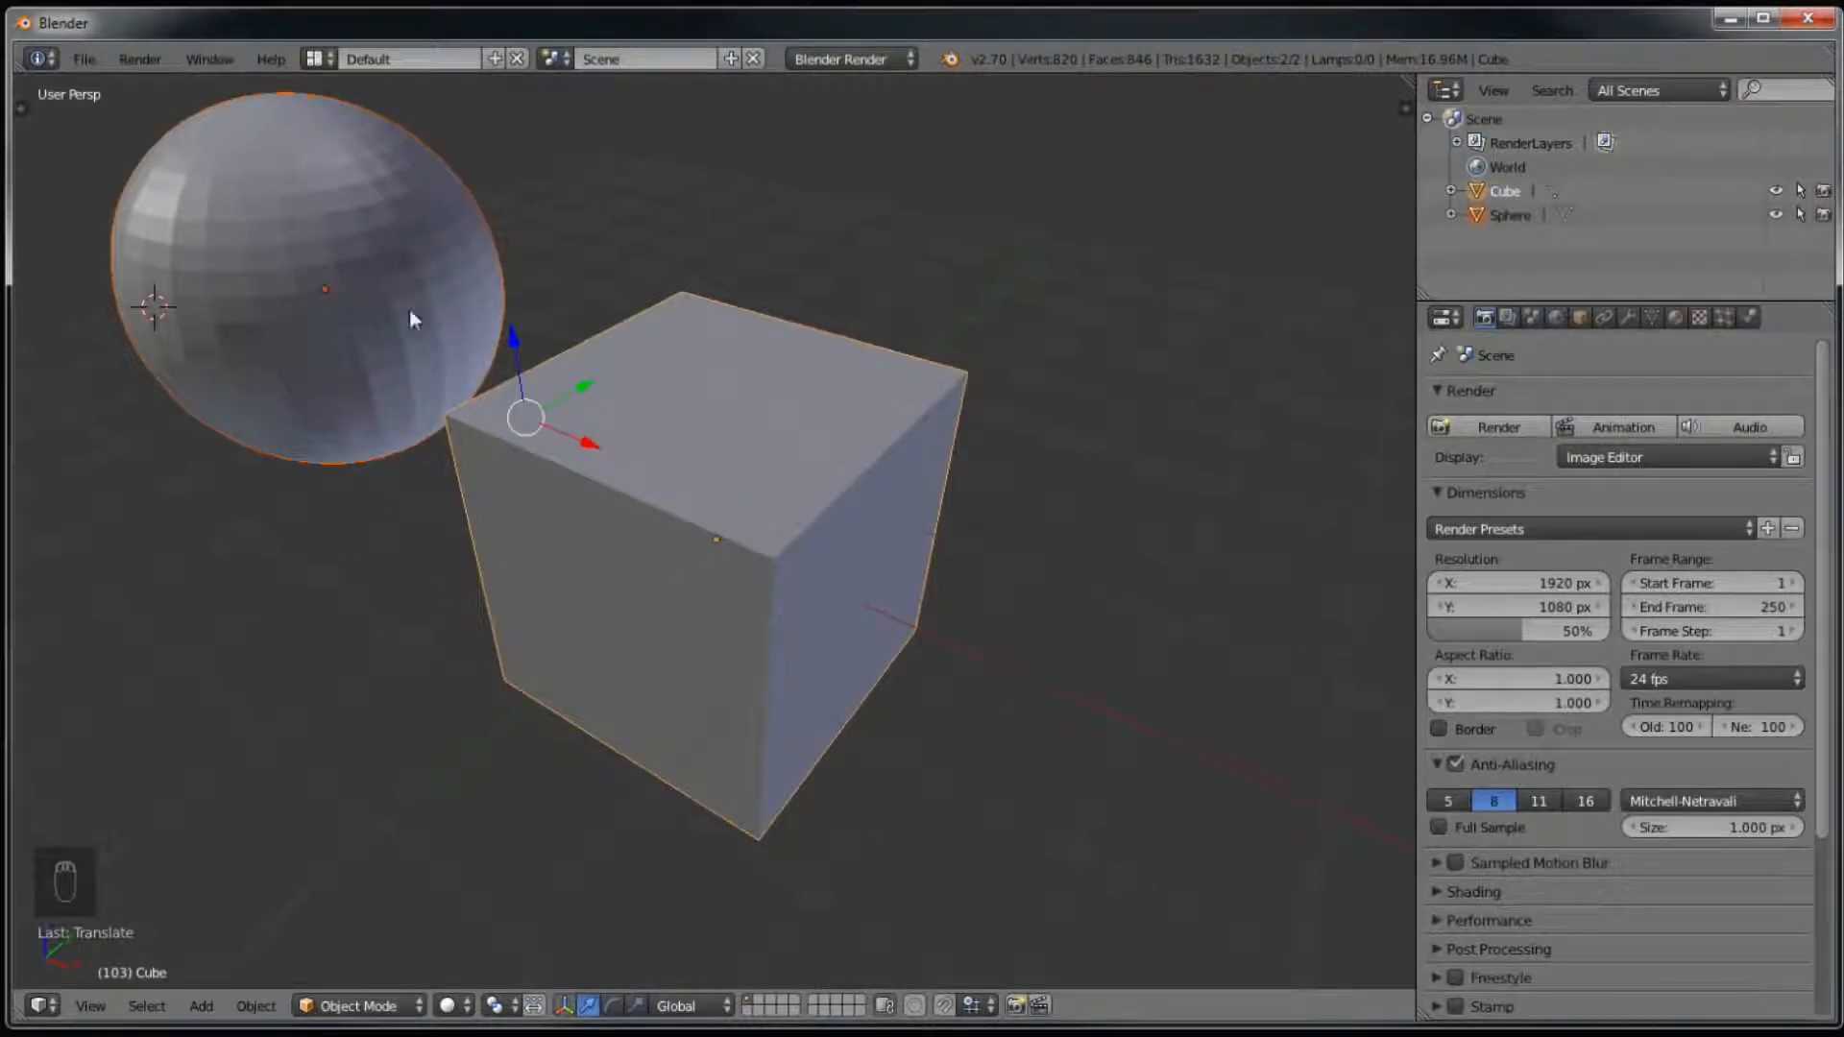
Step: Select only the cube, clear the selection and select all objects in the scene
{"action": "right_click", "coordinate": [623, 465]}
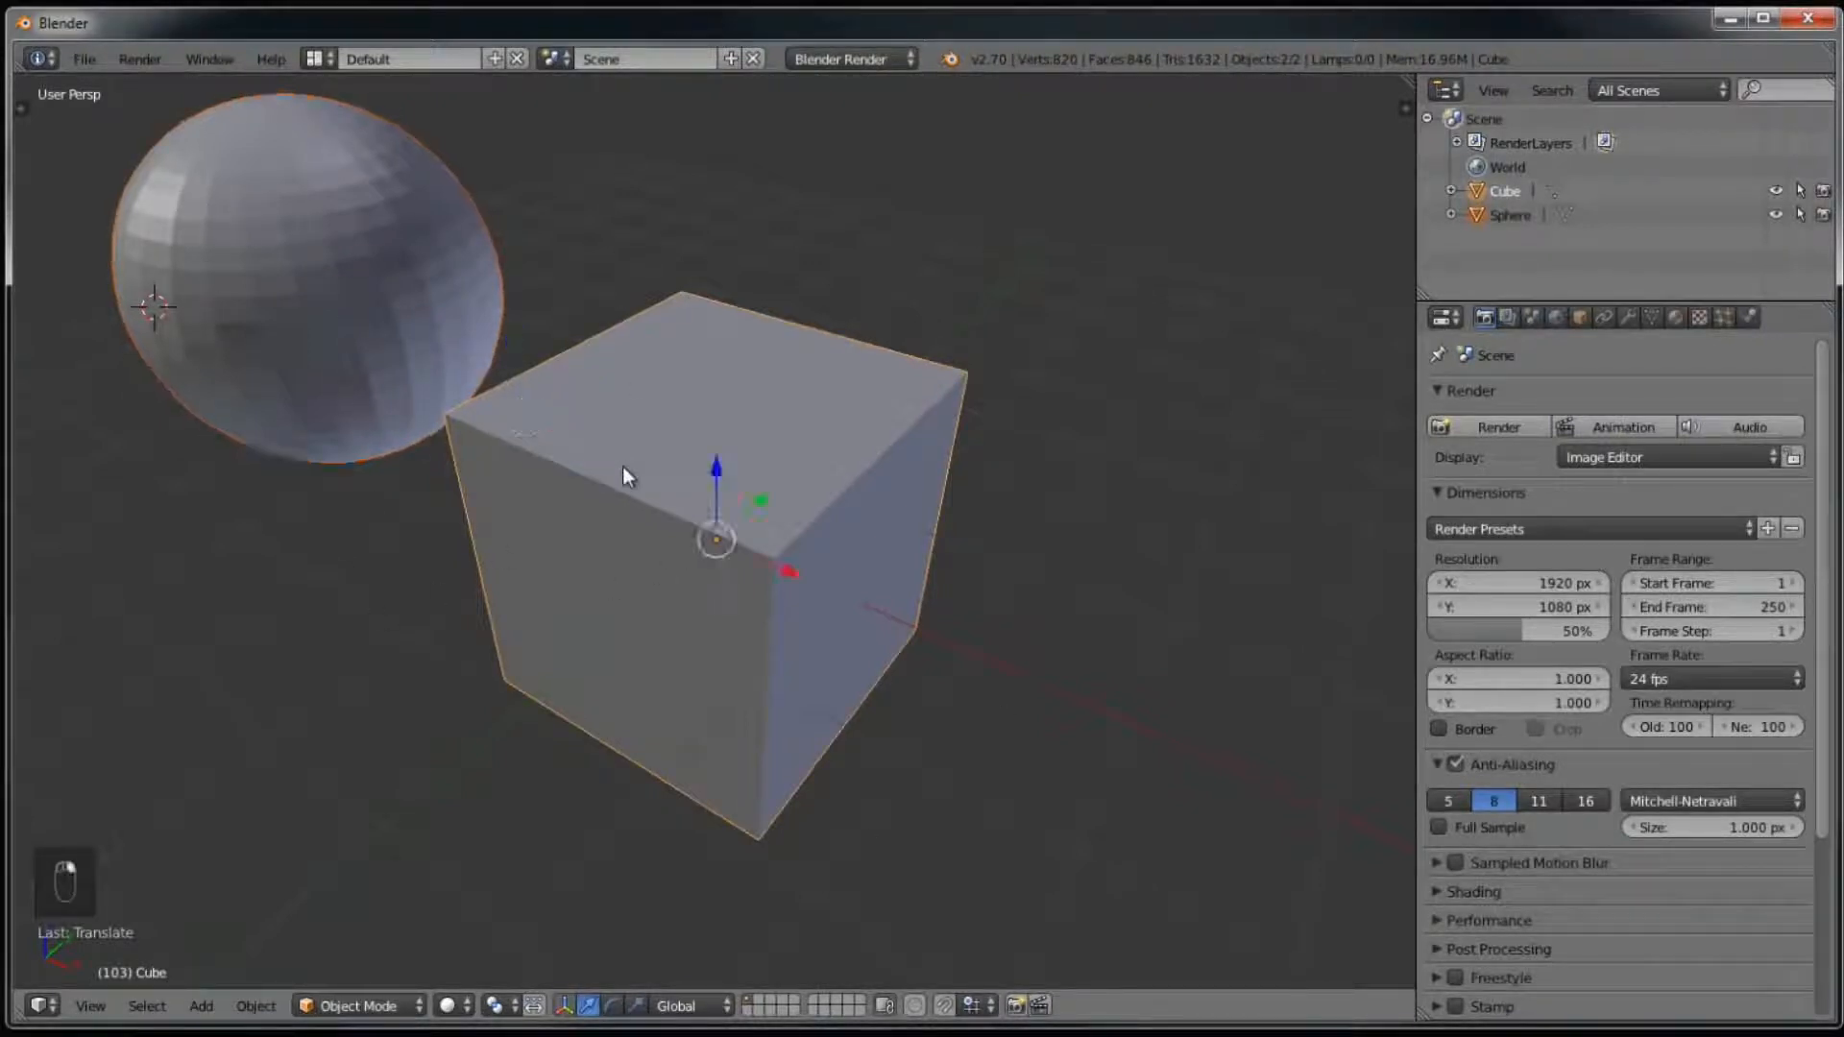
{"action": "key", "text": "a"}
{"action": "key", "text": "a"}
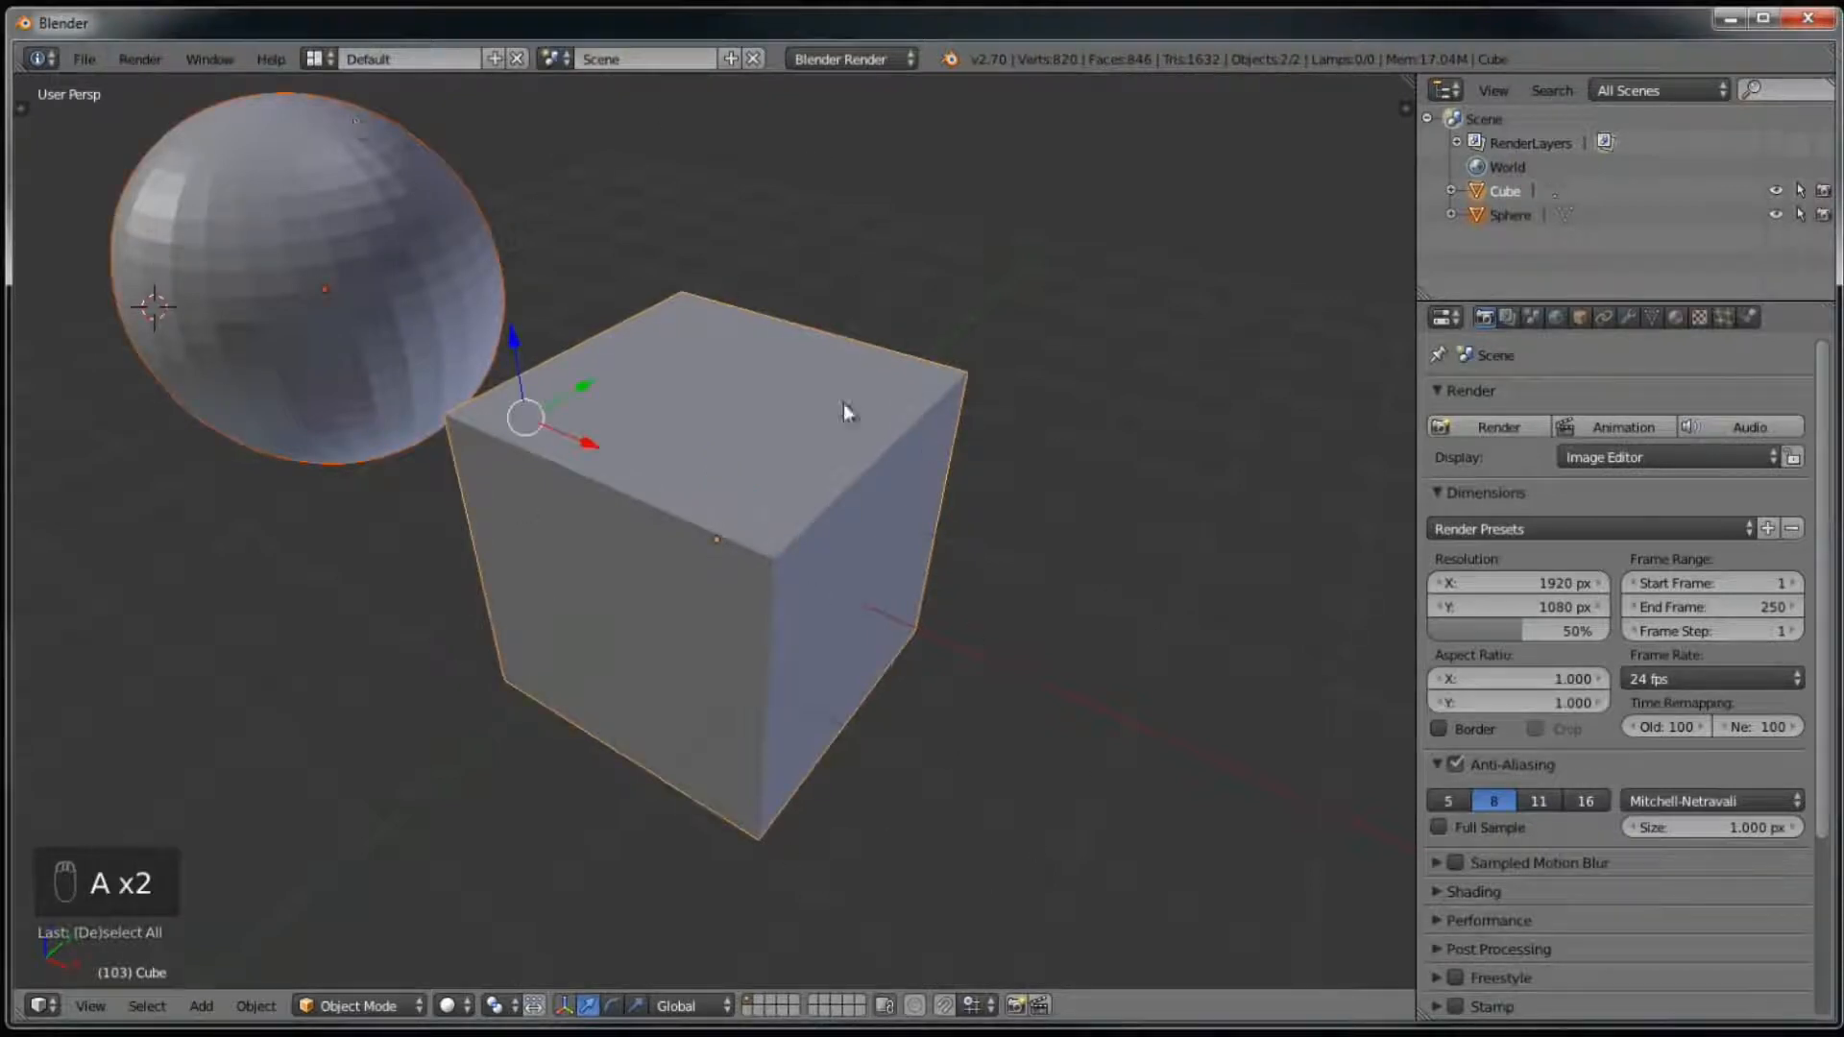
Step: Add a cylinder at the 3D cursor and move it about 4.583 along the Y axis, with the tool shelf hidden again
{"action": "left_click", "coordinate": [20, 108]}
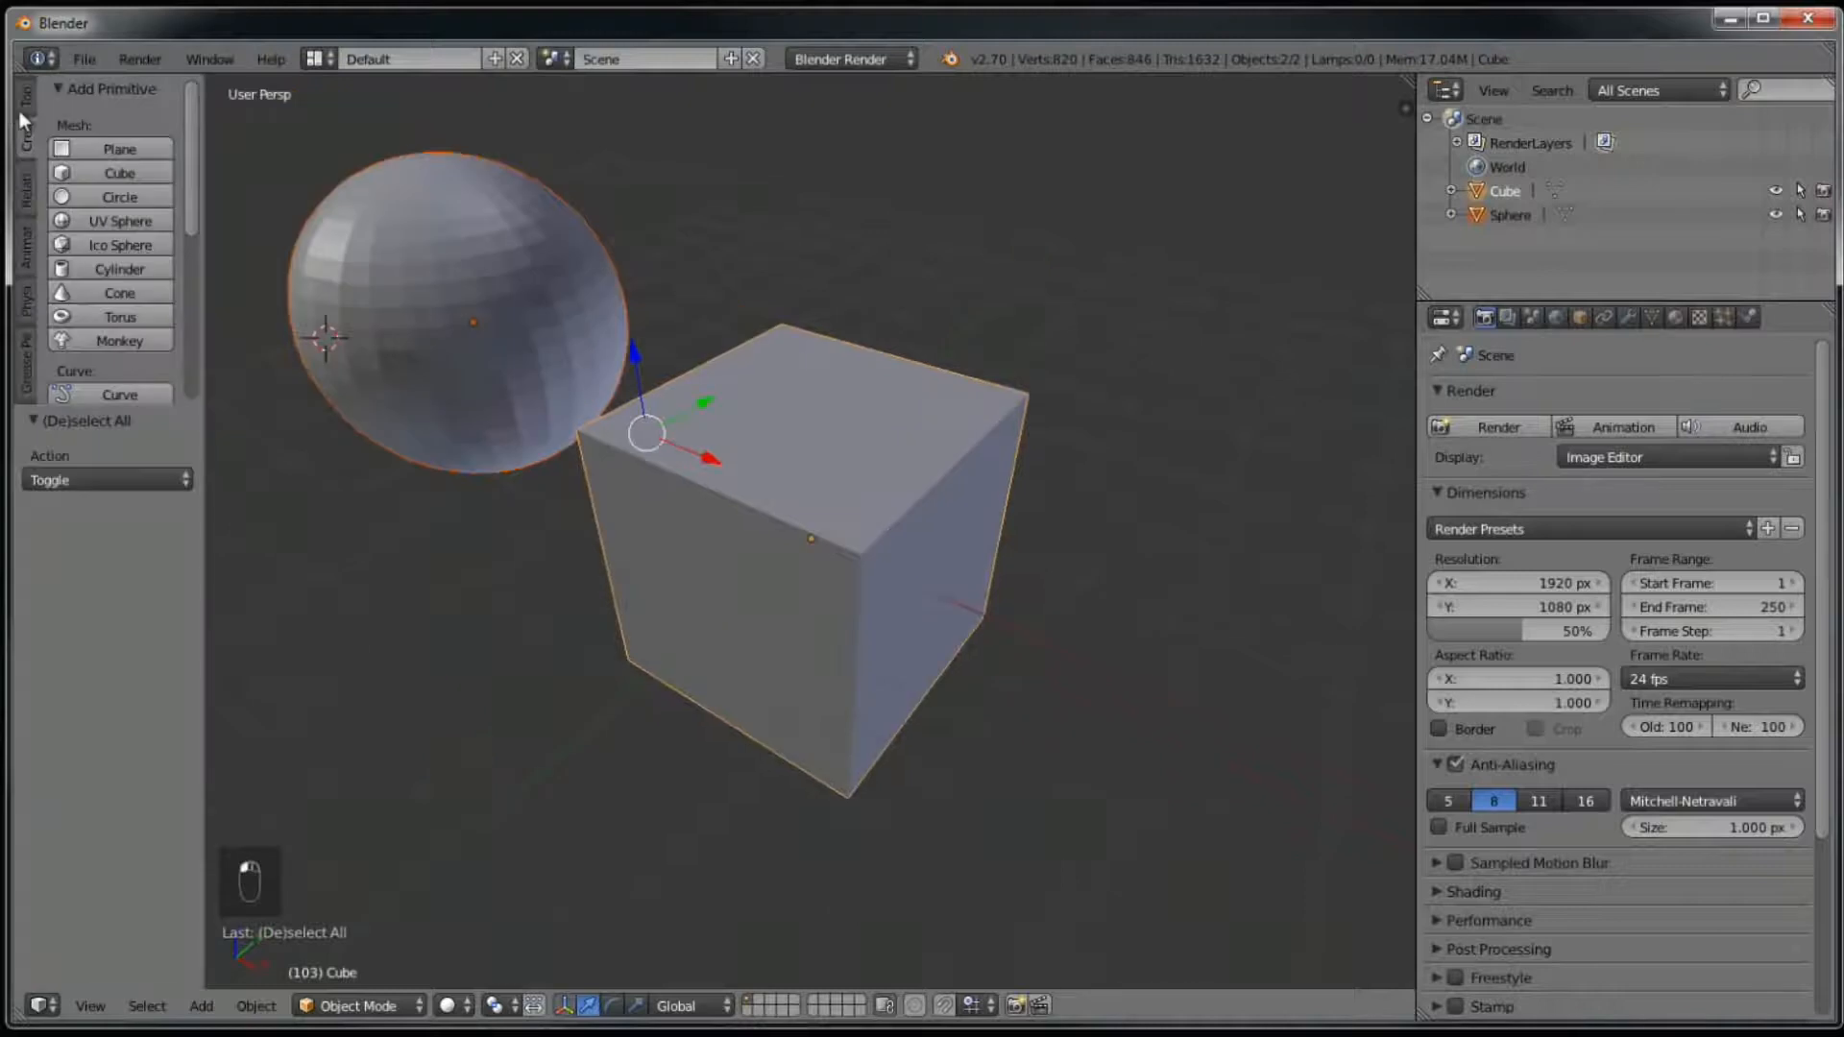
{"action": "left_click", "coordinate": [100, 268]}
{"action": "left_click_drag", "start_coordinate": [364, 368], "coordinate": [1245, 296]}
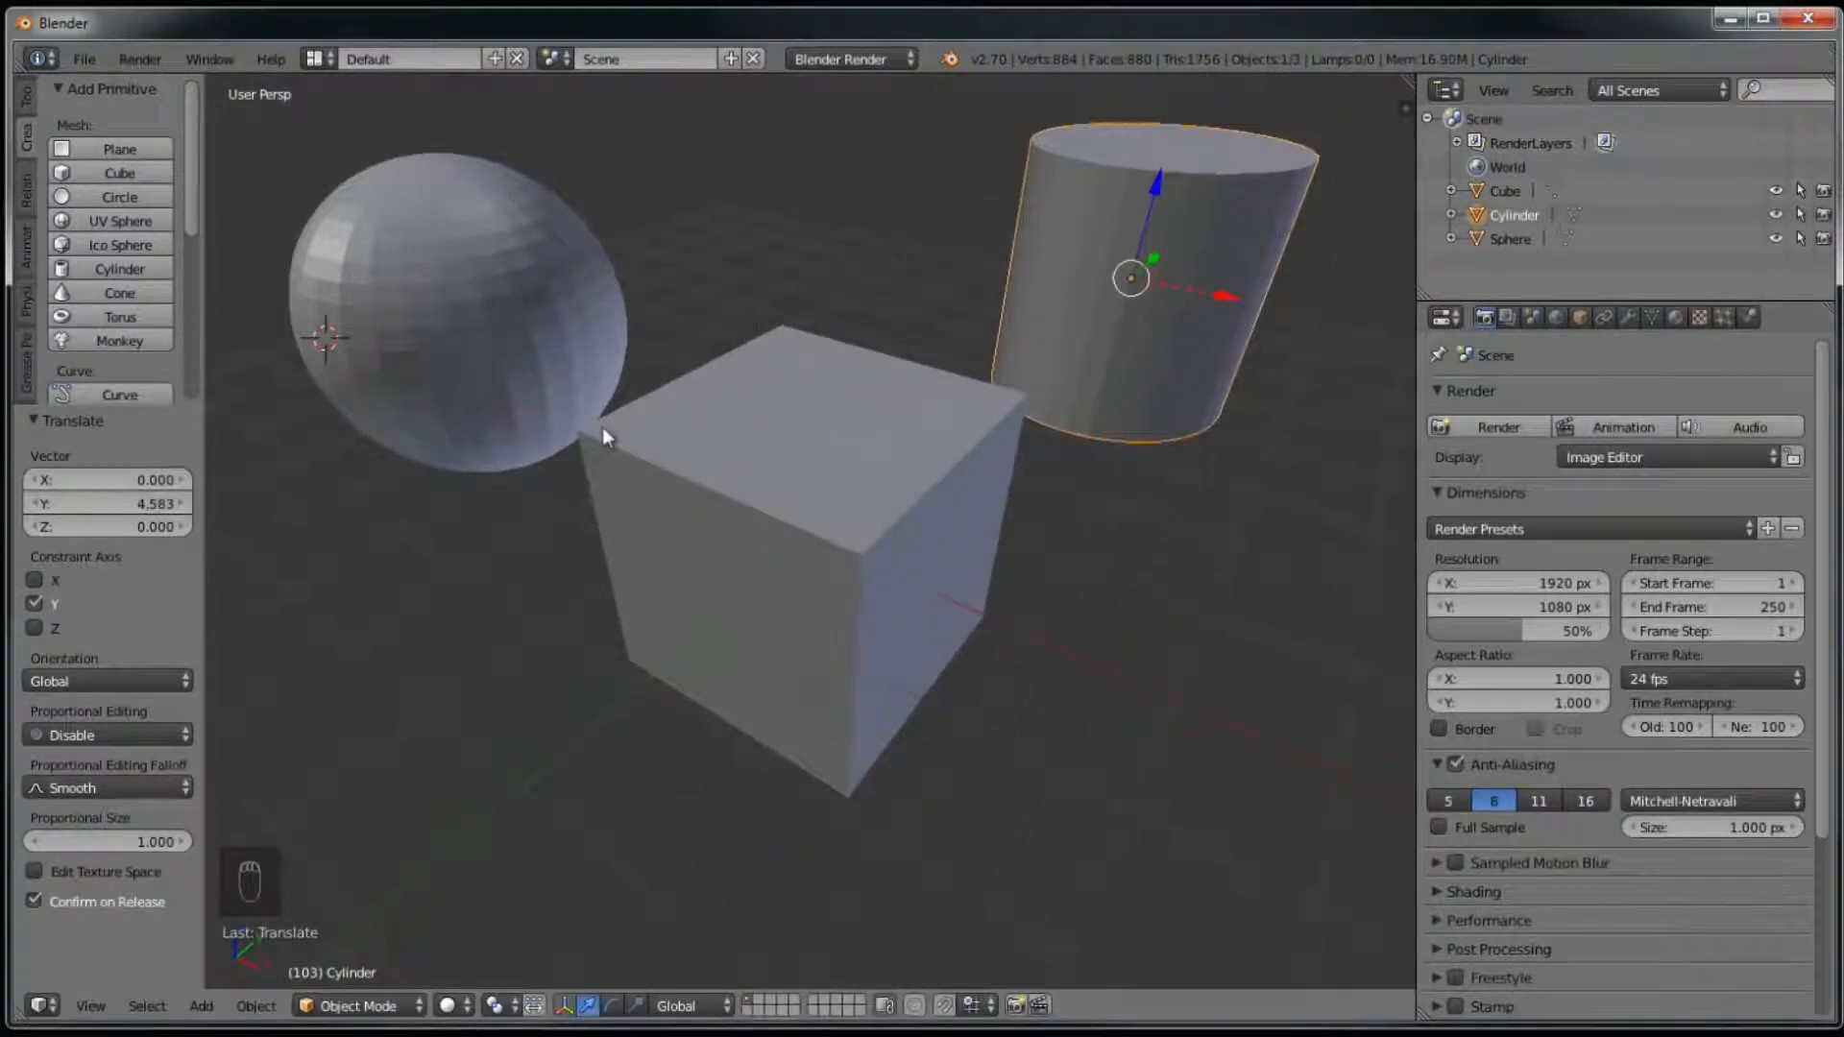
{"action": "key", "text": "t"}
Step: Extend the cylinder selection to include the cube and the sphere
{"action": "middle_click_drag", "start_coordinate": [908, 543], "coordinate": [897, 511]}
{"action": "right_click", "coordinate": [804, 485], "text": "shift"}
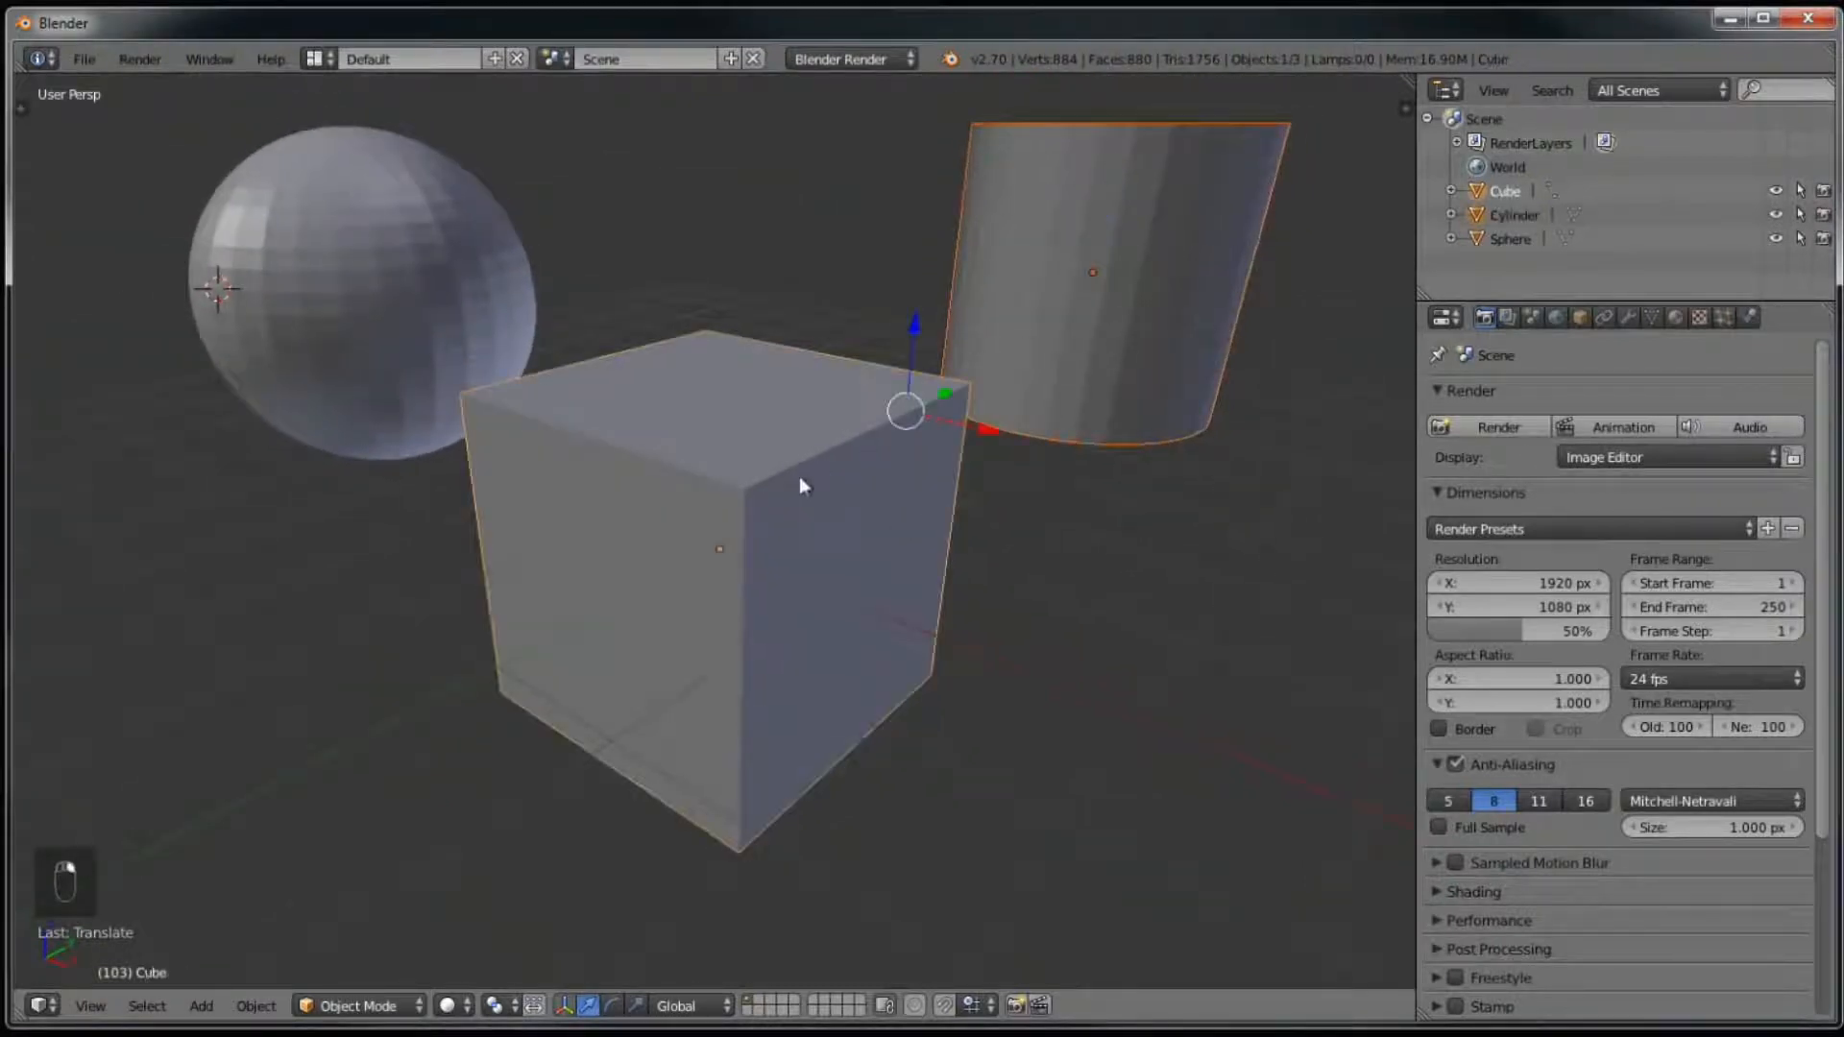
{"action": "right_click", "coordinate": [445, 358], "text": "shift"}
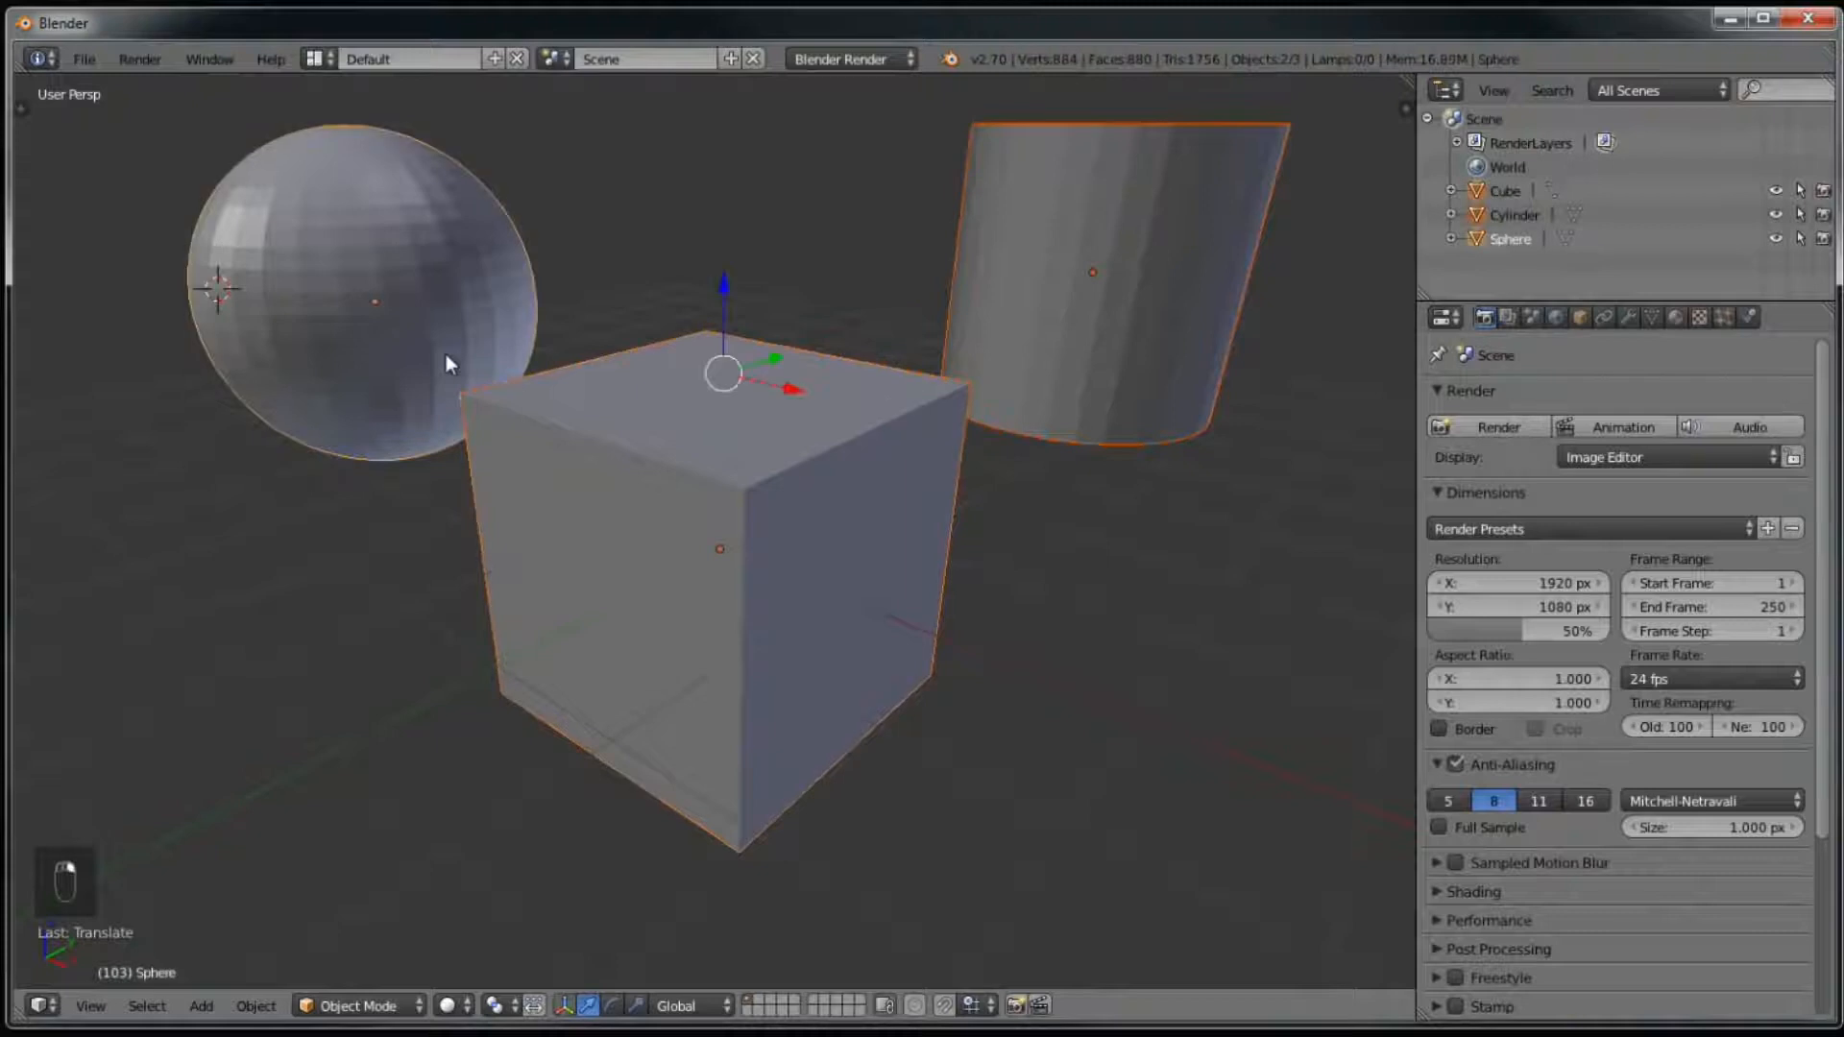
Step: Switch the active object between the cube and the sphere while keeping all three objects selected, ending with the cube active
{"action": "right_click", "coordinate": [553, 447], "text": "shift"}
{"action": "right_click", "coordinate": [553, 447], "text": "shift"}
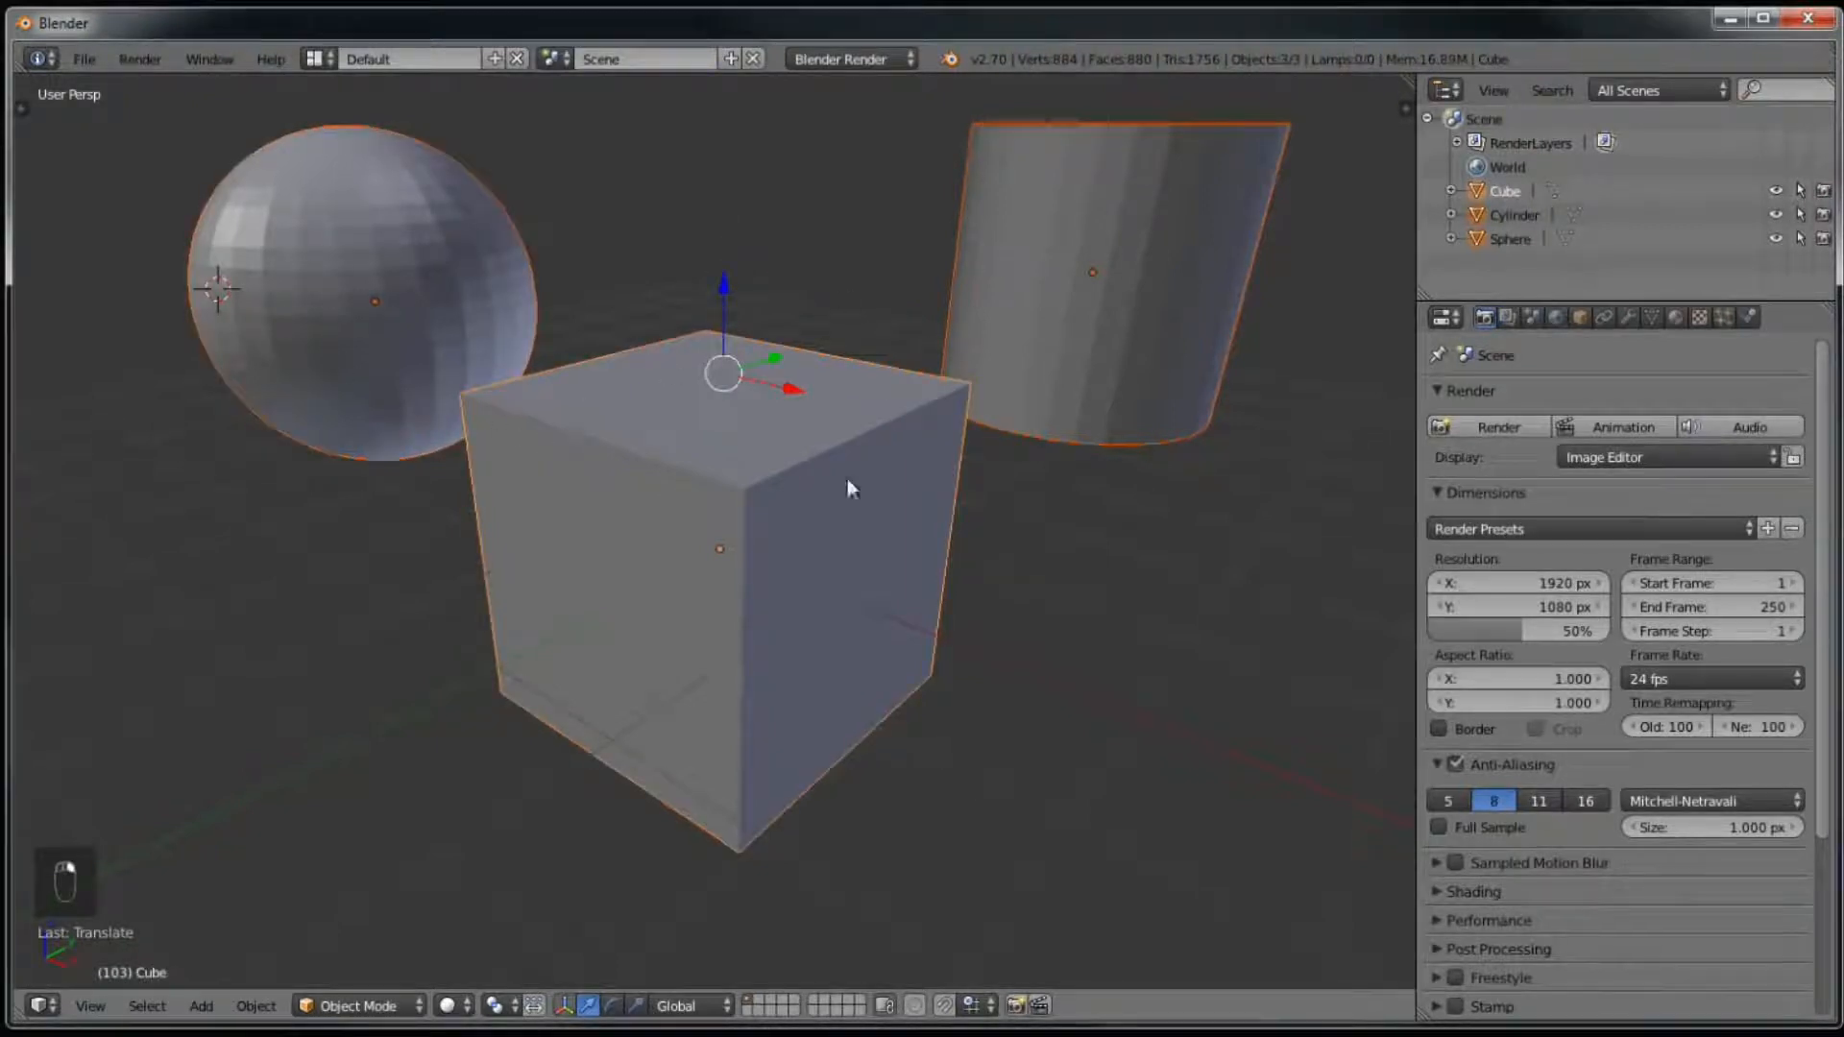
{"action": "right_click", "coordinate": [423, 317], "text": "shift"}
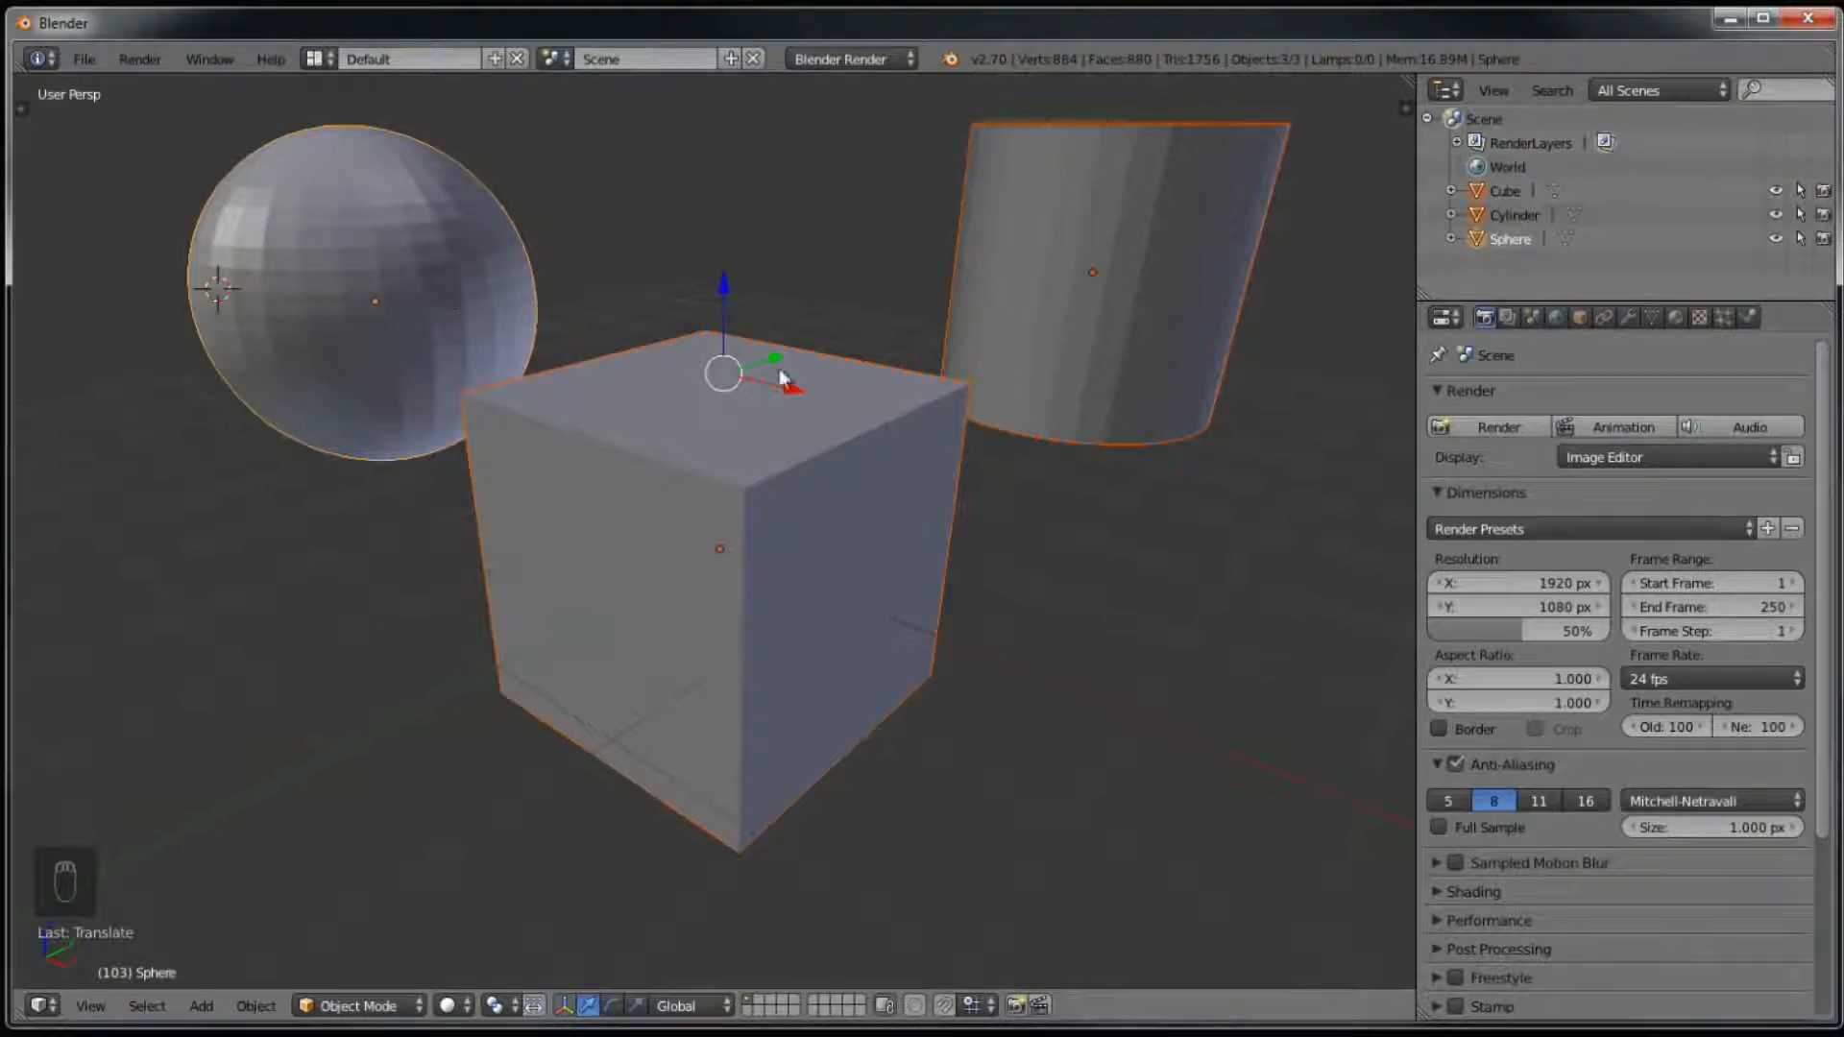
{"action": "right_click", "coordinate": [746, 484], "text": "shift"}
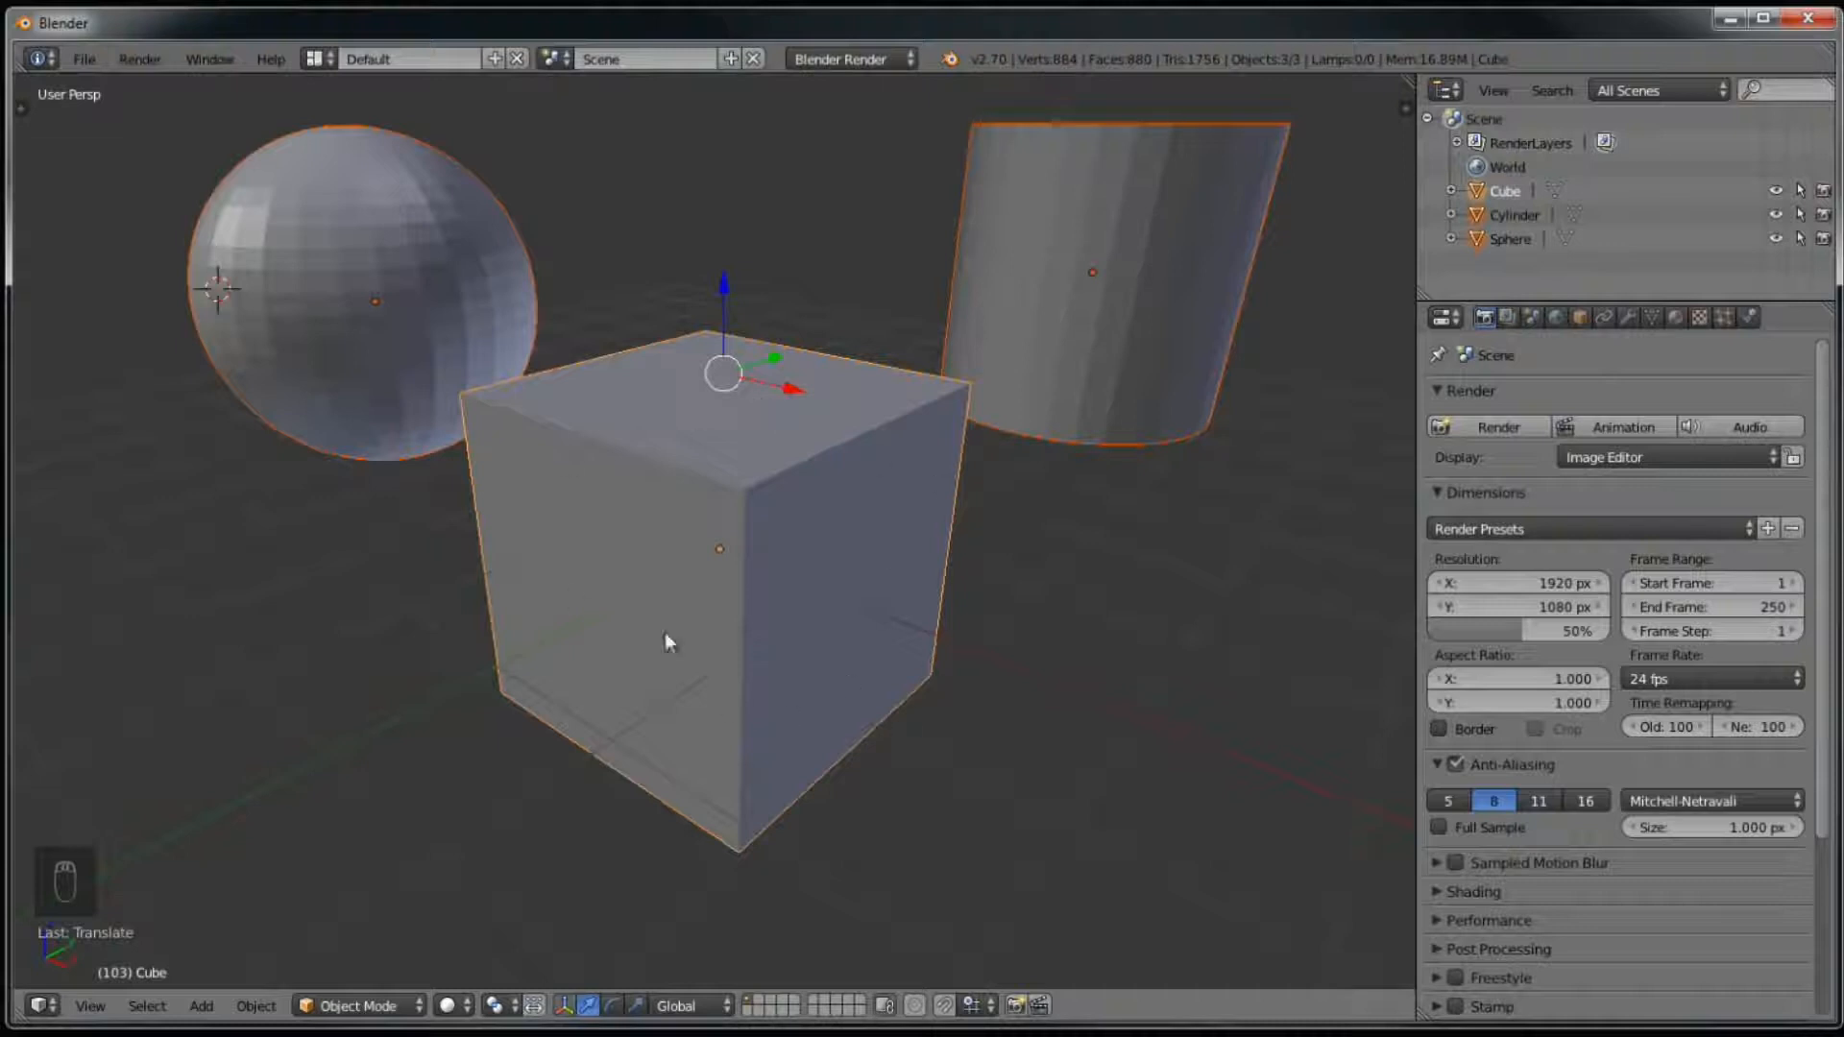
Step: Switch the active object back and forth between the cylinder and the cube while keeping all three objects selected, ending with the cube active
{"action": "right_click", "coordinate": [1093, 319], "text": "shift"}
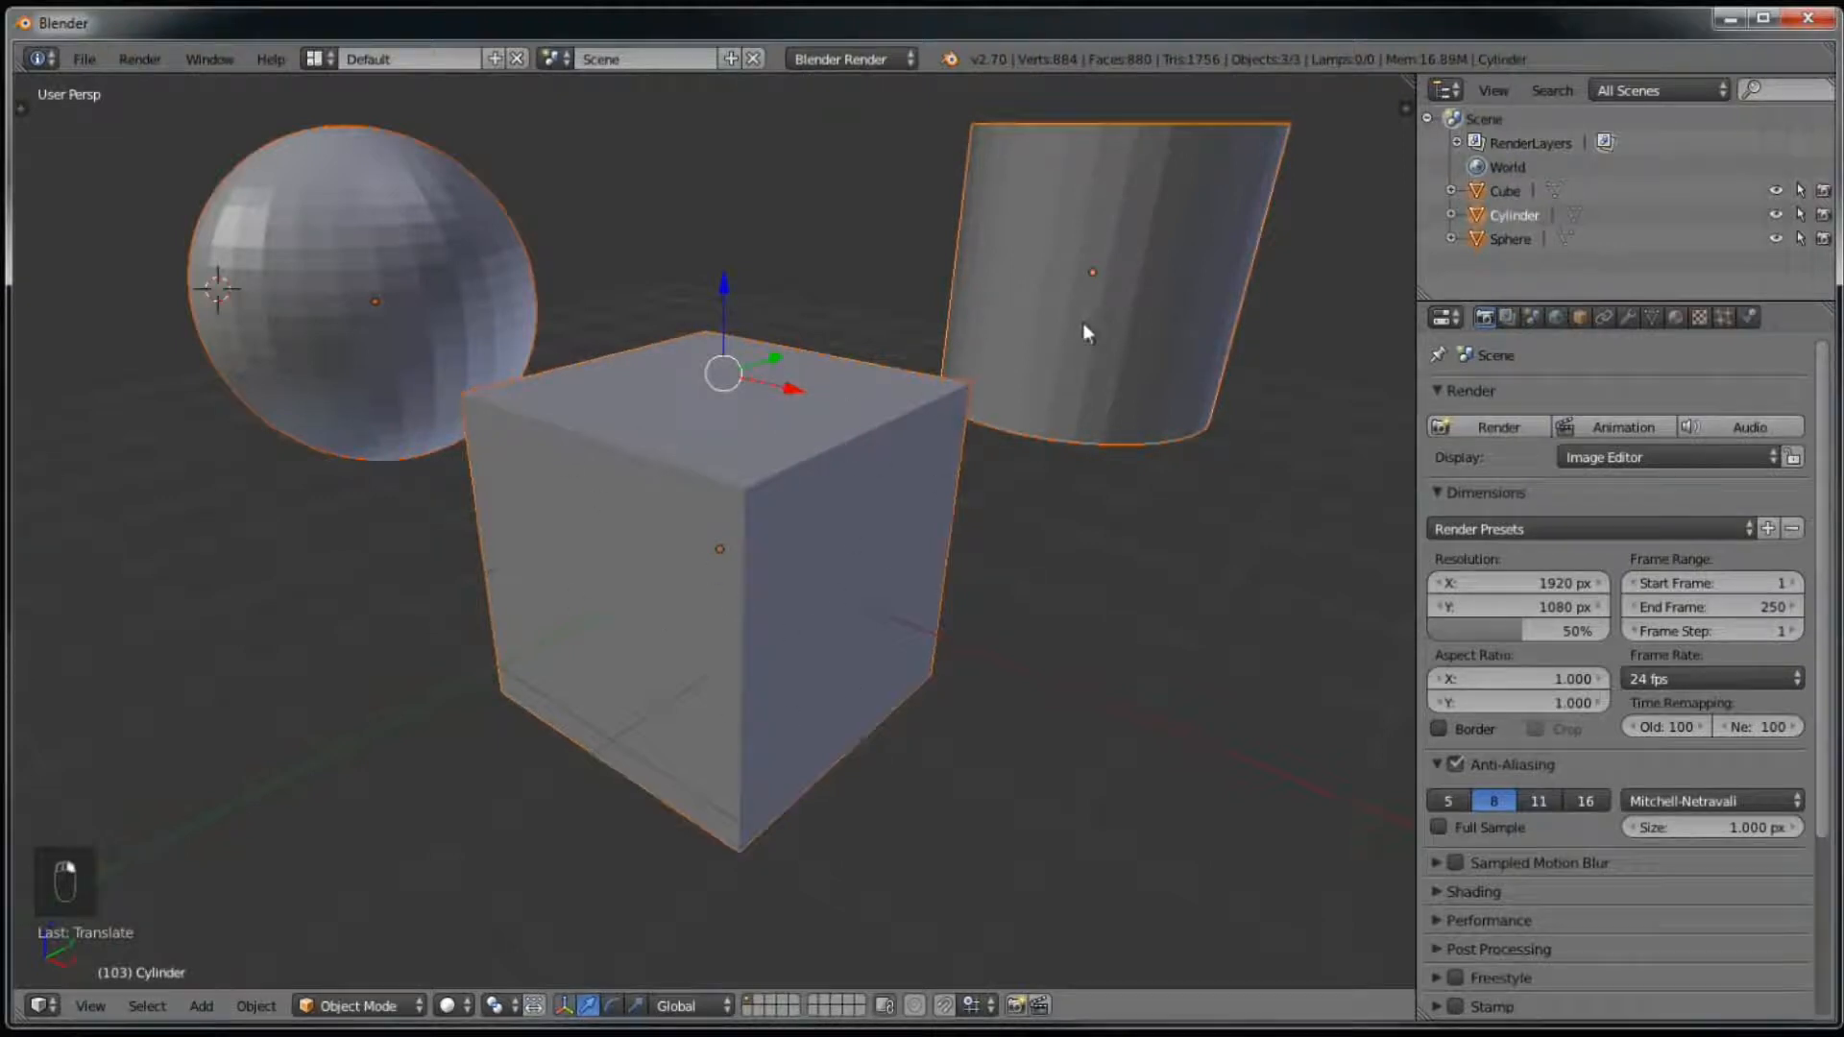
{"action": "right_click", "coordinate": [861, 435], "text": "shift"}
{"action": "right_click", "coordinate": [1002, 351], "text": "shift"}
{"action": "right_click", "coordinate": [901, 418], "text": "shift"}
{"action": "right_click", "coordinate": [540, 492], "text": "shift"}
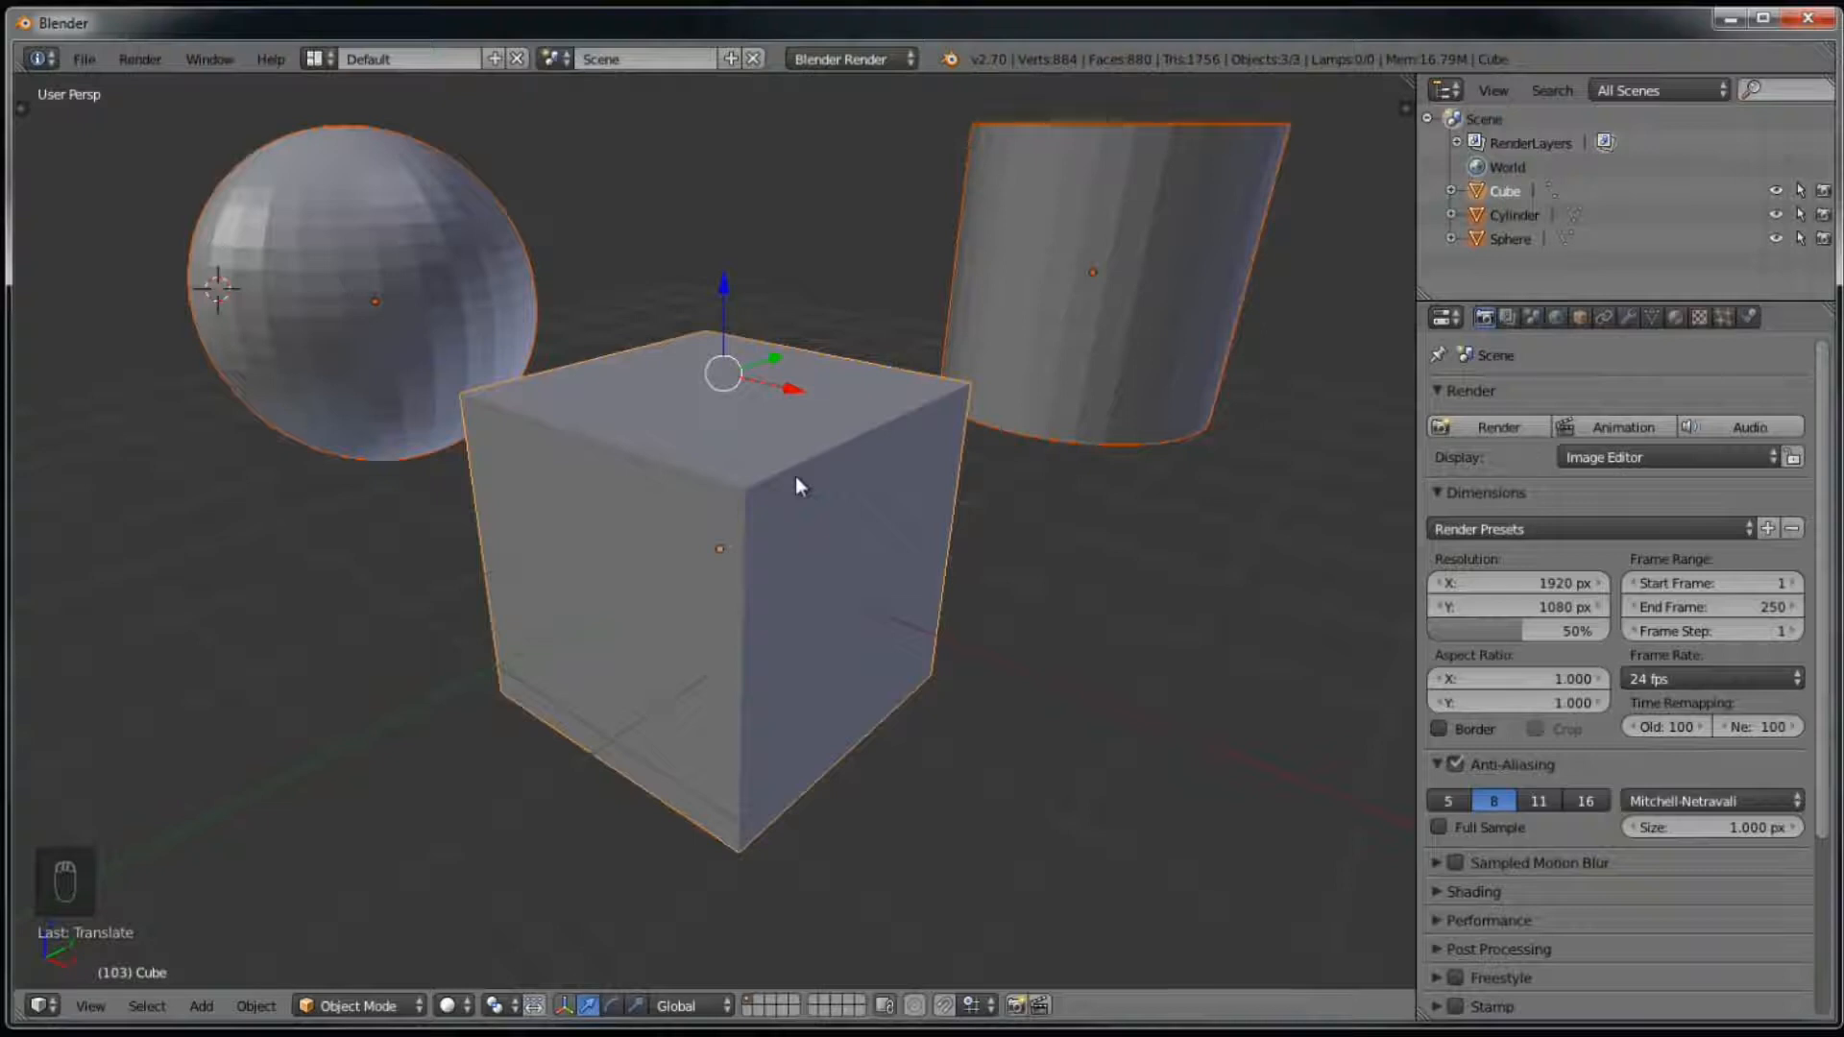
Step: Remove the cube and the cylinder from the multi-object selection so that only the sphere stays selected
{"action": "right_click", "coordinate": [711, 451], "text": "shift"}
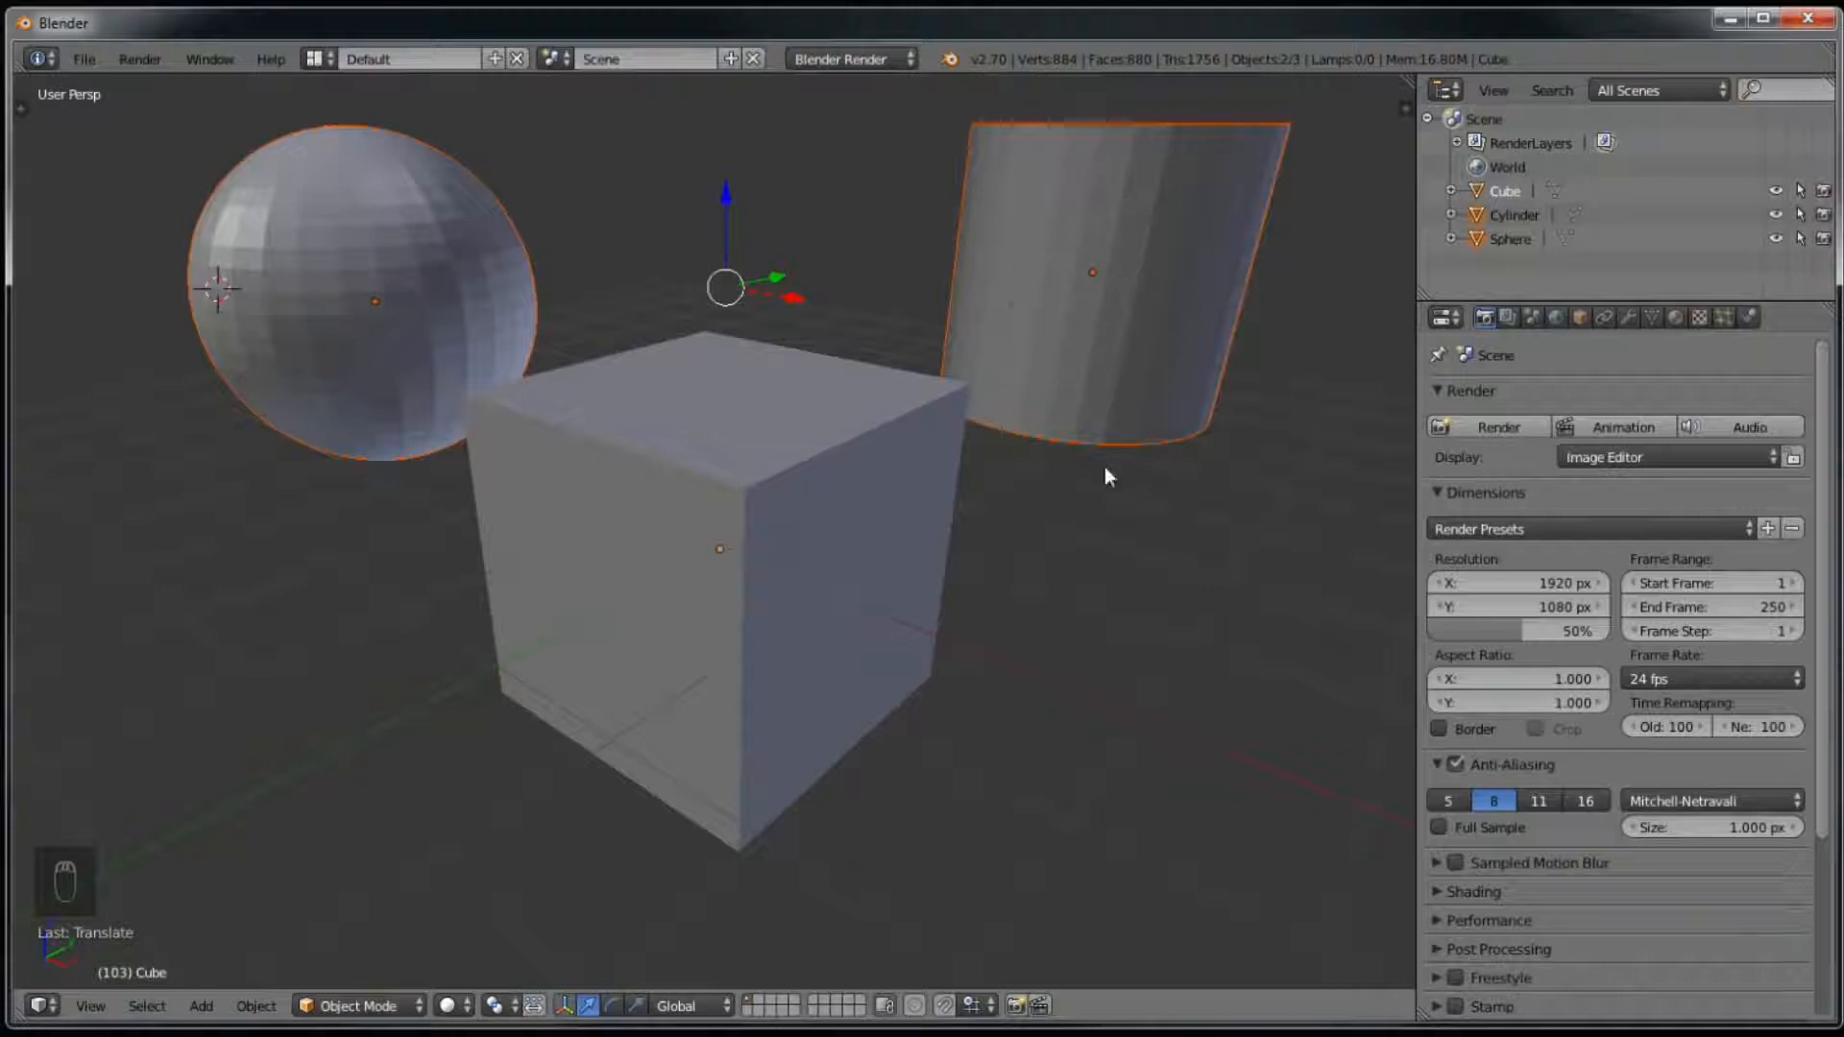
{"action": "right_click", "coordinate": [1058, 220], "text": "shift"}
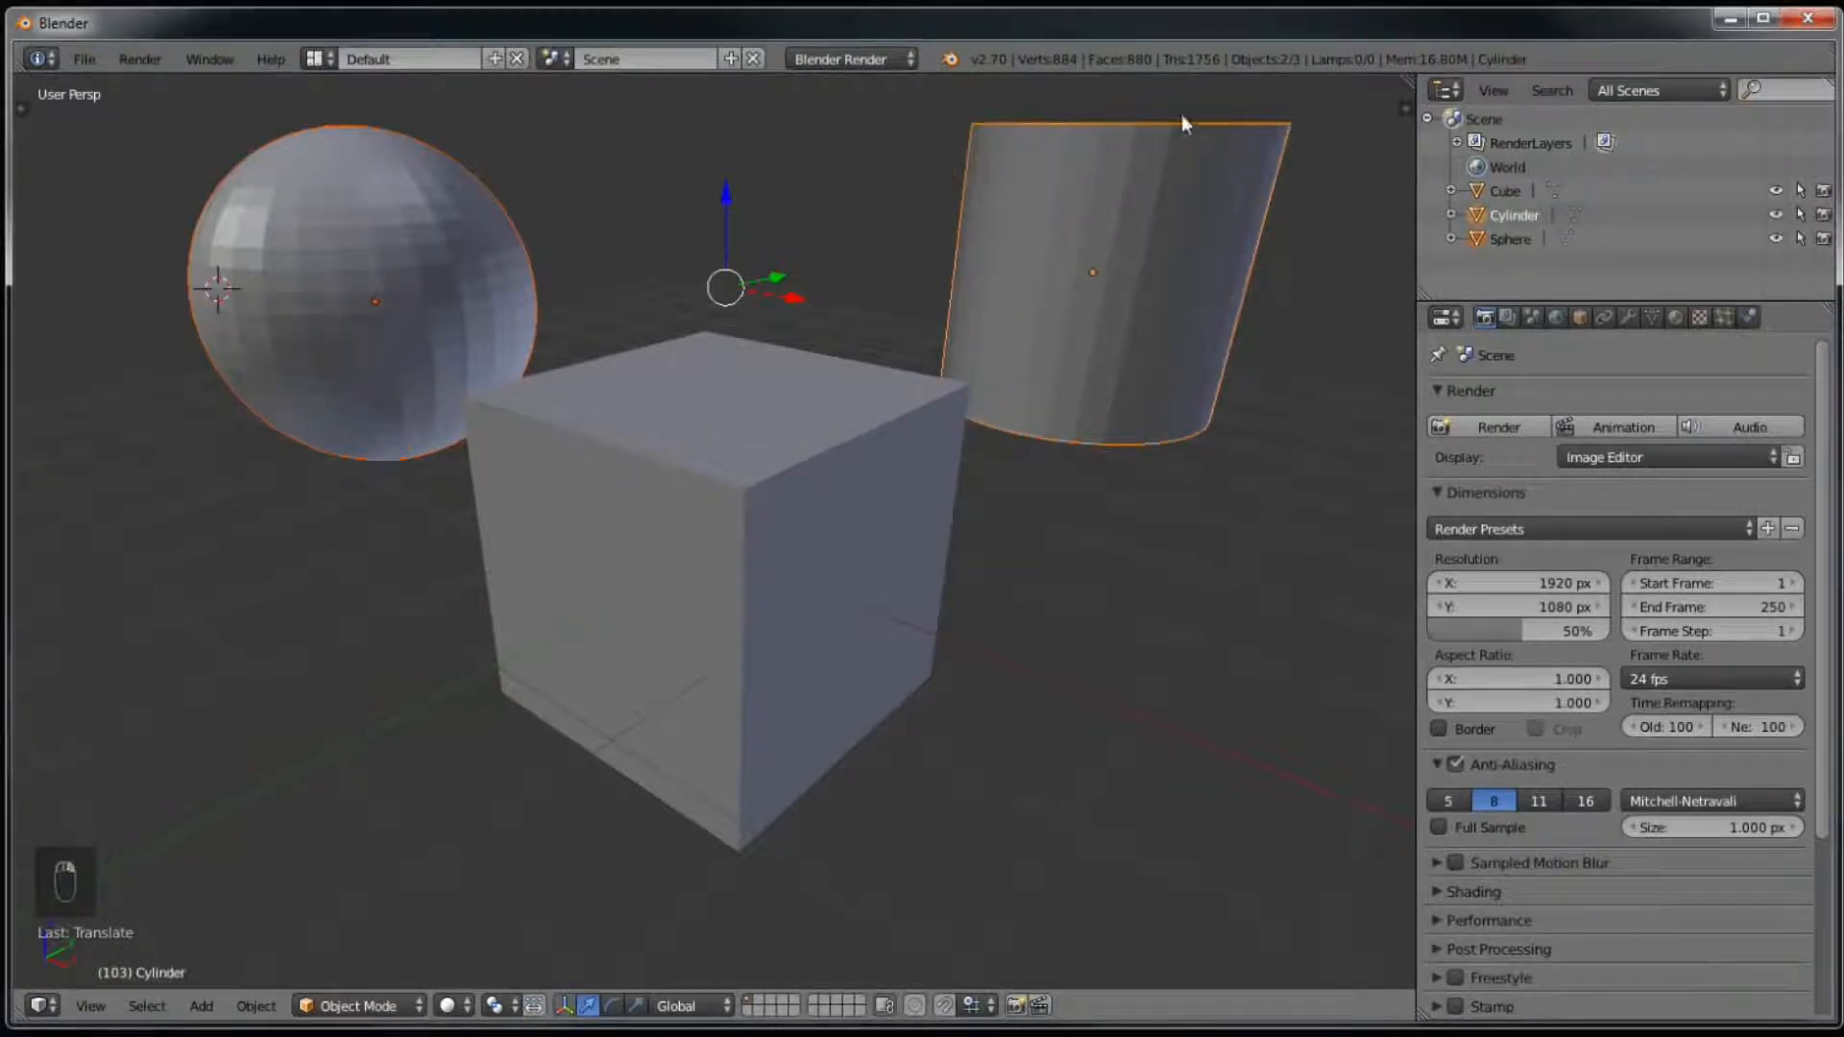
{"action": "right_click", "coordinate": [1046, 234], "text": "shift"}
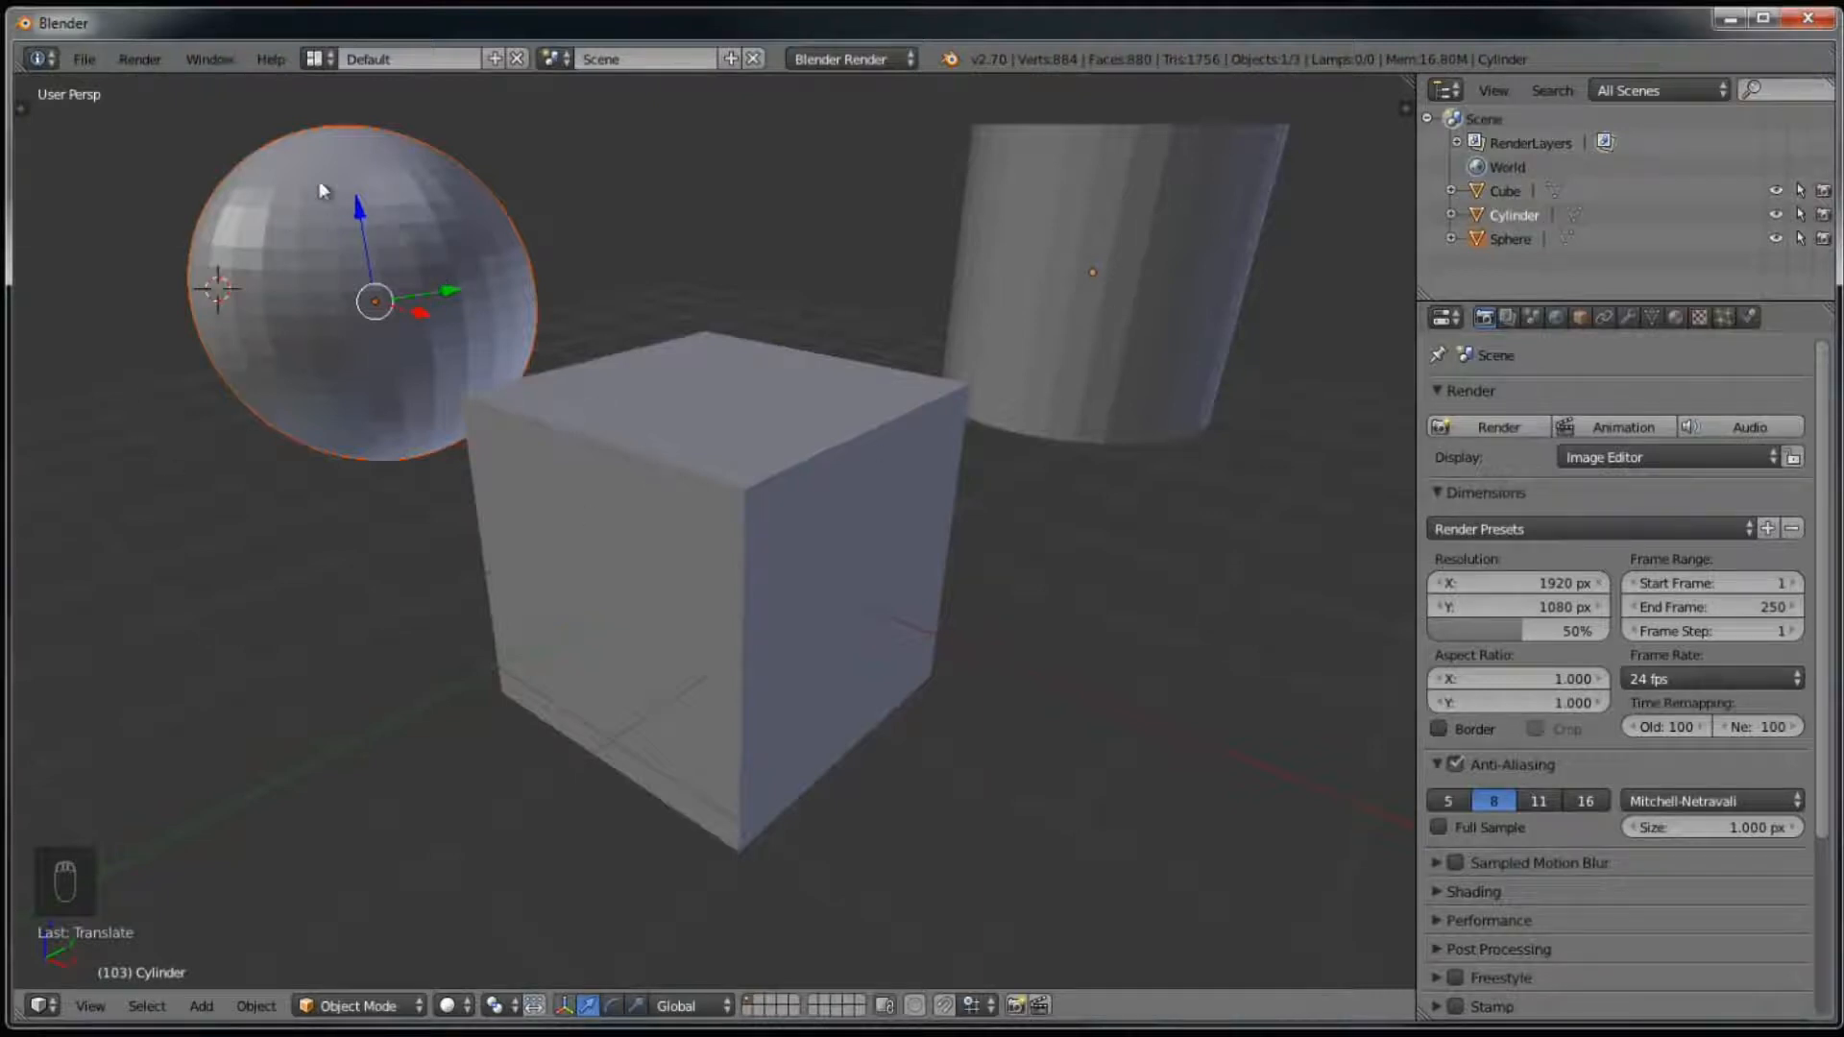
Step: Select the sphere on its own, then replace the selection with only the cube
{"action": "right_click", "coordinate": [280, 244]}
{"action": "right_click", "coordinate": [564, 497]}
{"action": "key", "text": "ctrl+z"}
{"action": "right_click", "coordinate": [651, 446]}
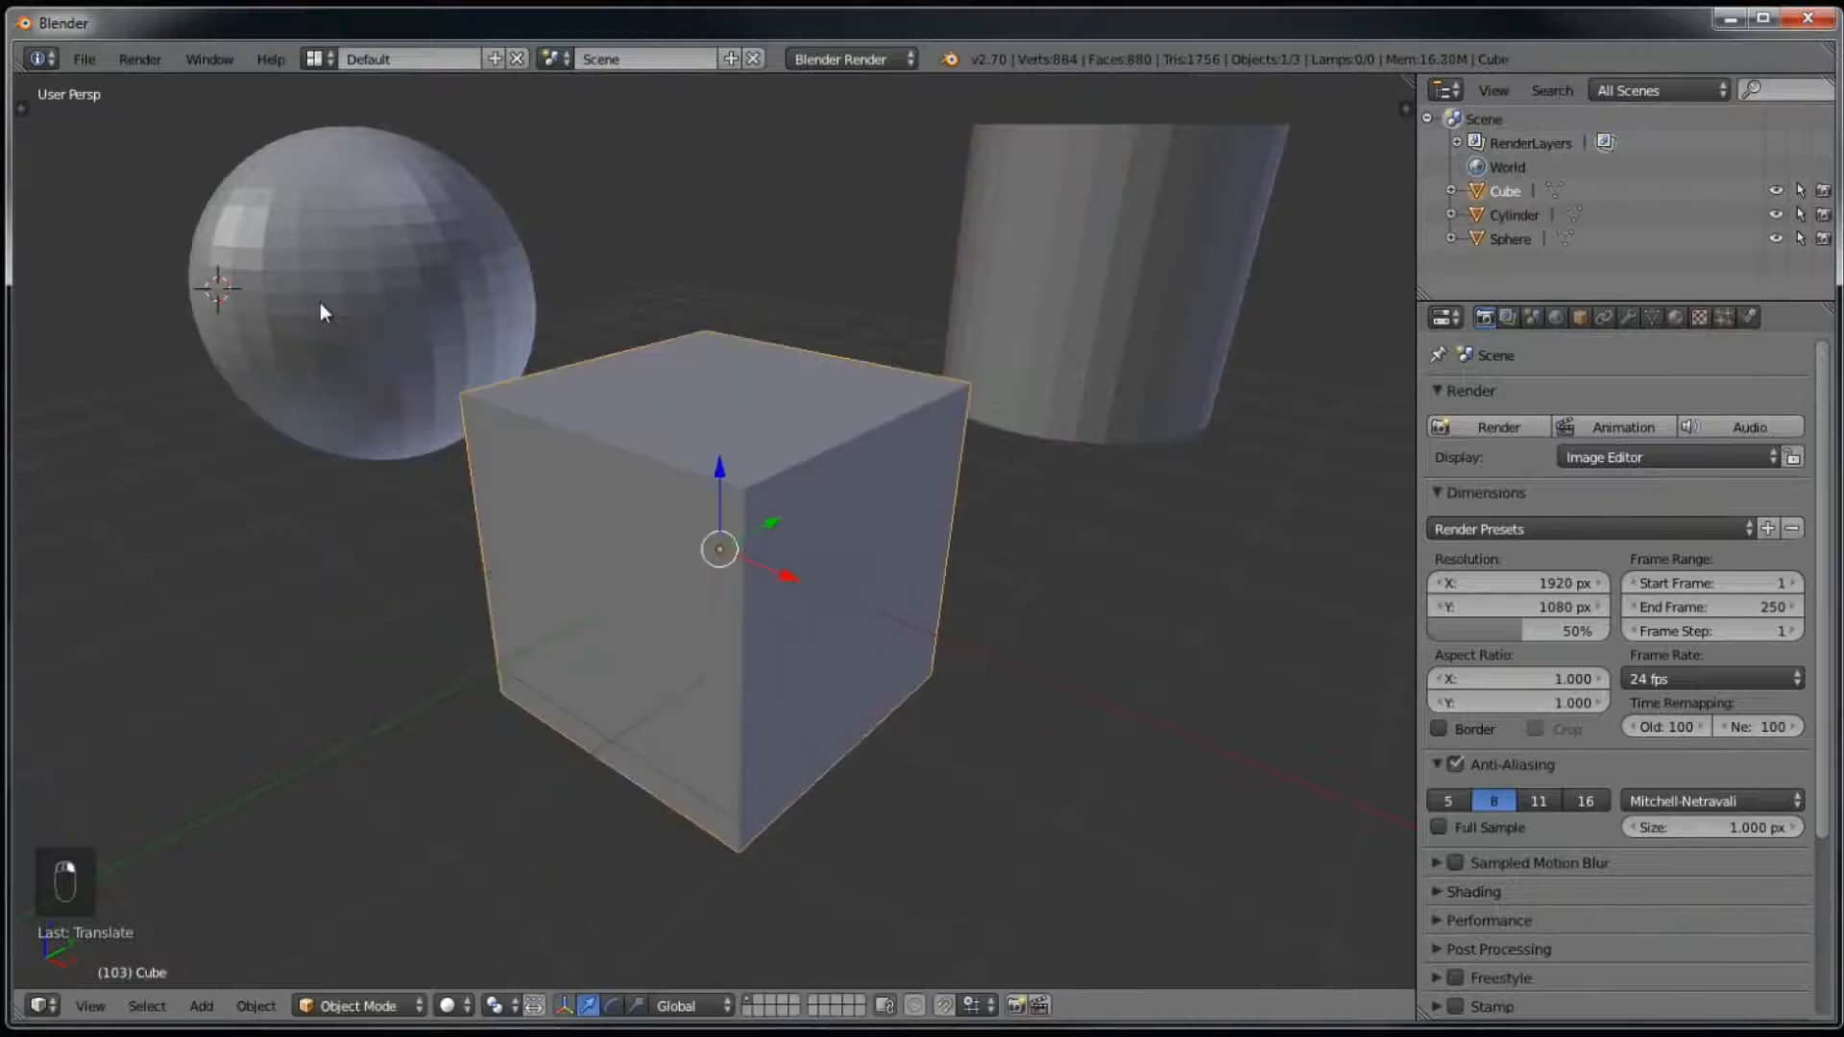
Step: Toggle repeatedly between selecting and deselecting all objects in the scene, ending with nothing selected
{"action": "key", "text": "a"}
{"action": "key", "text": "a"}
{"action": "key", "text": "a"}
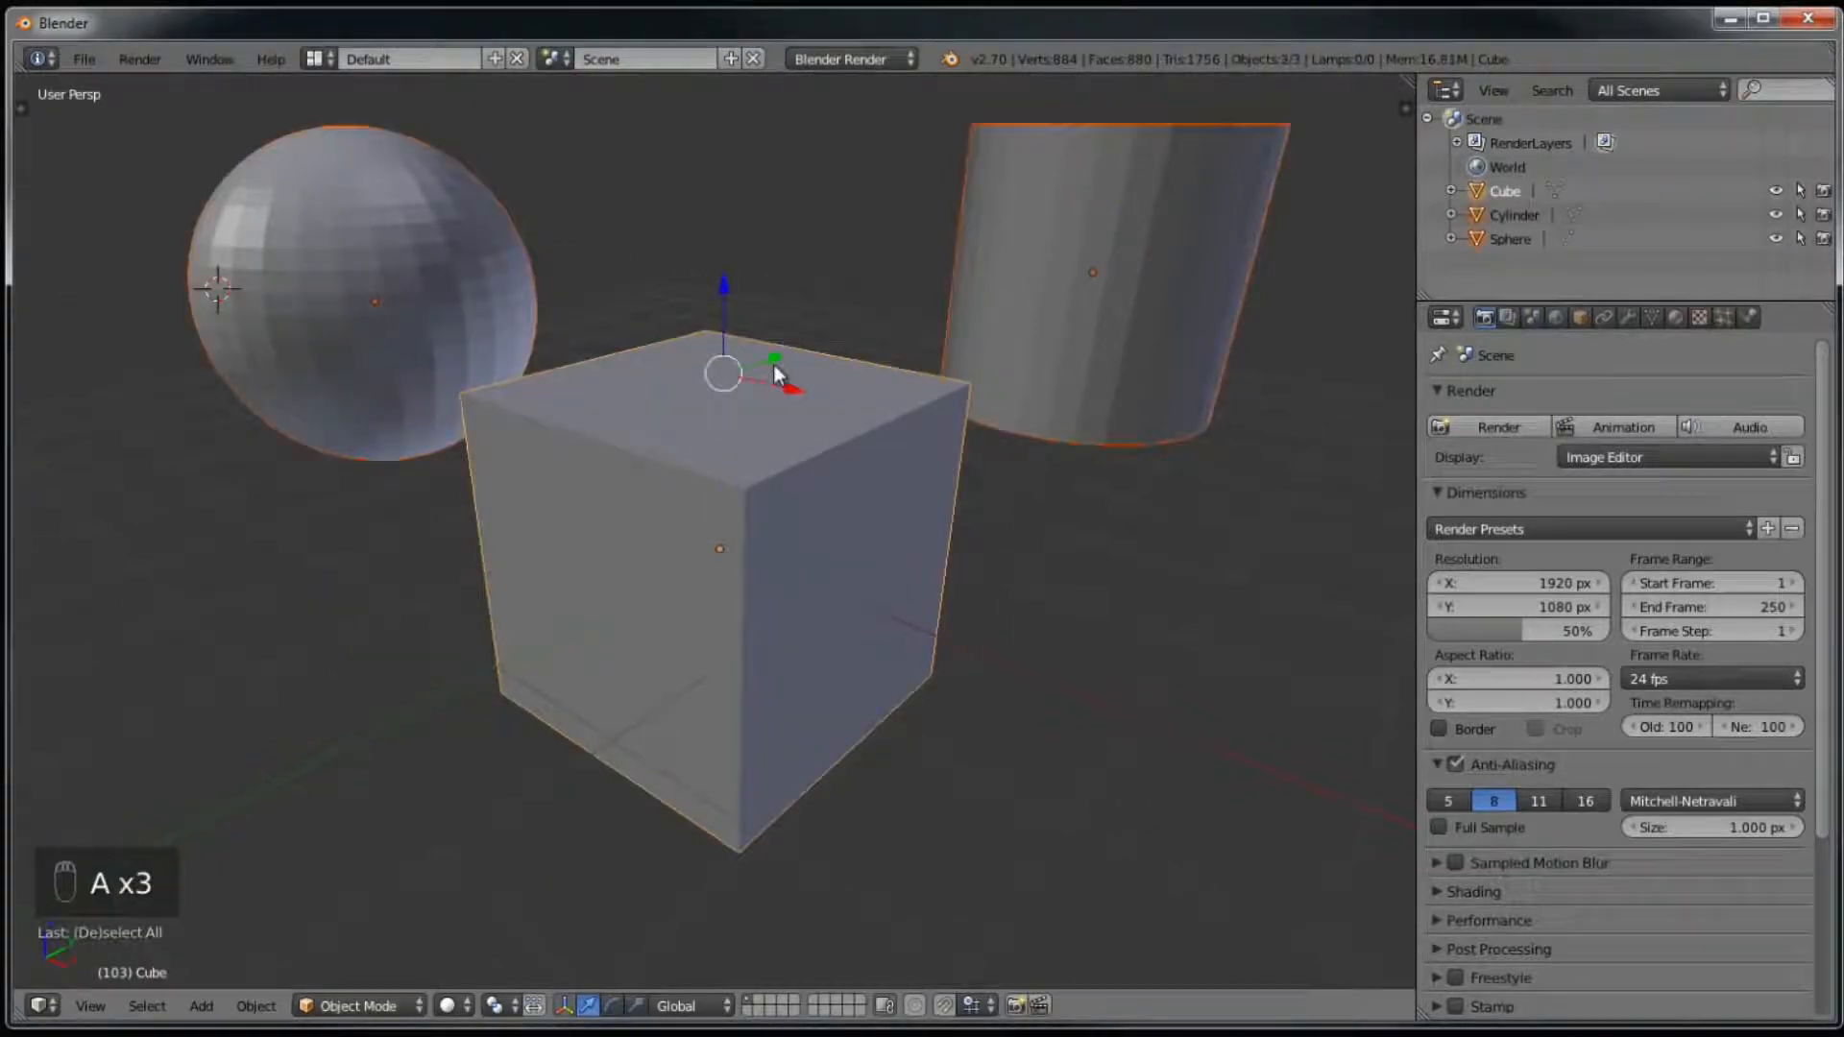
{"action": "key", "text": "a"}
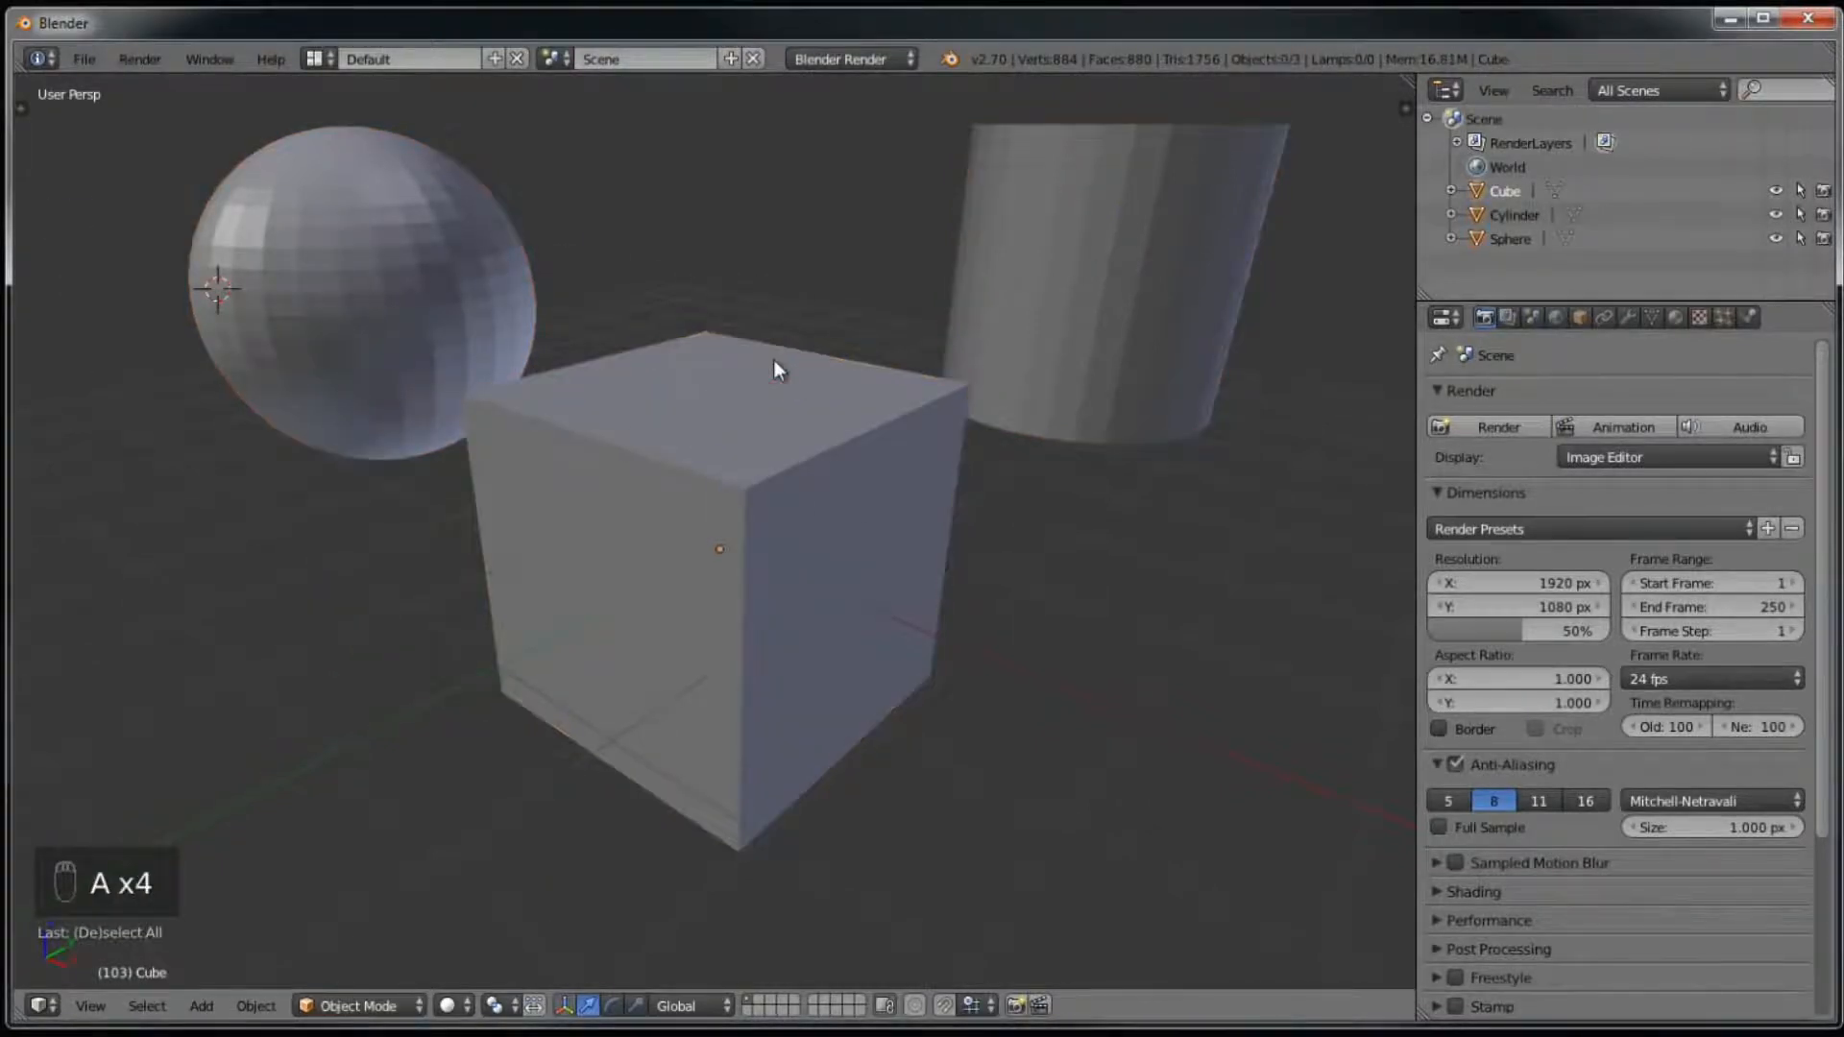
{"action": "key", "text": "a"}
{"action": "key", "text": "a"}
{"action": "key", "text": "a"}
{"action": "key", "text": "a"}
{"action": "key", "text": "a"}
{"action": "key", "text": "a"}
{"action": "key", "text": "a"}
{"action": "key", "text": "a"}
{"action": "key", "text": "a"}
{"action": "key", "text": "a"}
{"action": "key", "text": "a"}
{"action": "key", "text": "a"}
{"action": "key", "text": "a"}
{"action": "key", "text": "a"}
{"action": "key", "text": "a"}
{"action": "key", "text": "a"}
{"action": "key", "text": "a"}
{"action": "key", "text": "a"}
{"action": "key", "text": "a"}
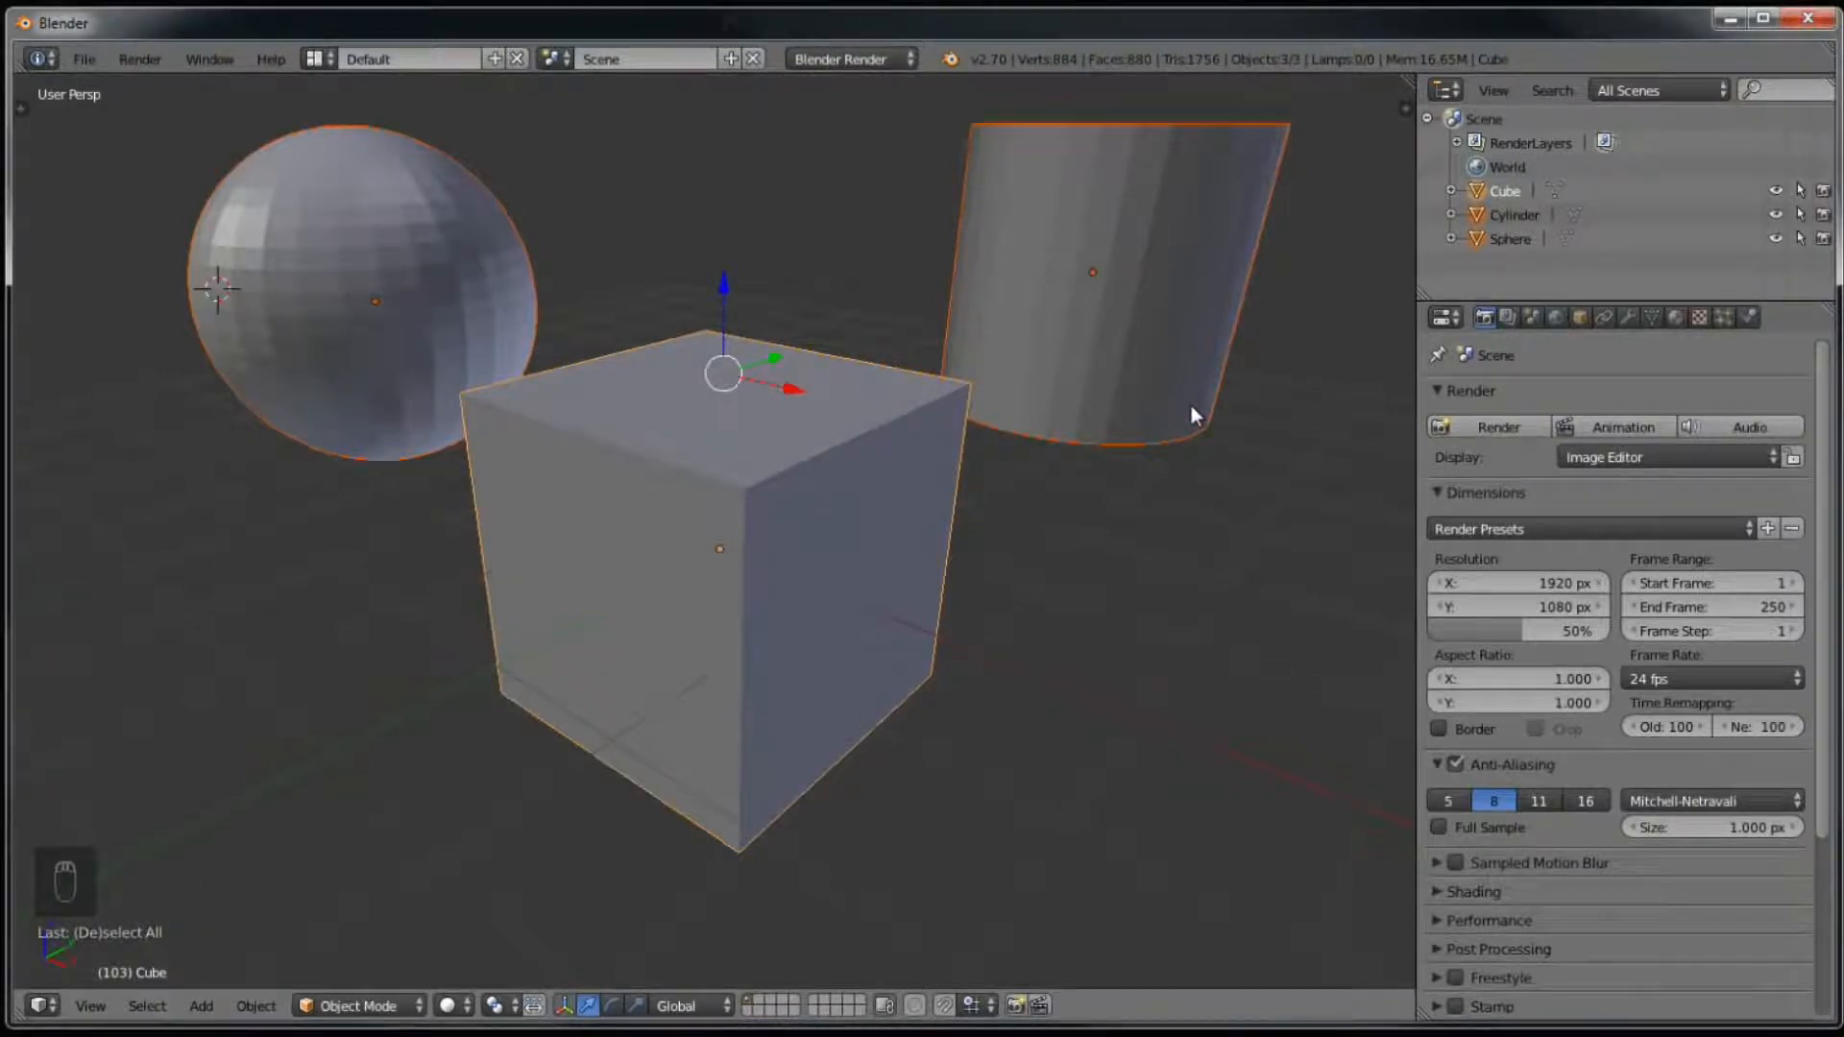
{"action": "key", "text": "a"}
{"action": "key", "text": "a"}
{"action": "key", "text": "a"}
{"action": "key", "text": "a"}
{"action": "key", "text": "a"}
{"action": "key", "text": "a"}
{"action": "key", "text": "a"}
{"action": "key", "text": "a"}
{"action": "key", "text": "a"}
{"action": "key", "text": "a"}
{"action": "key", "text": "a"}
{"action": "key", "text": "a"}
{"action": "key", "text": "a"}
{"action": "key", "text": "a"}
{"action": "key", "text": "a"}
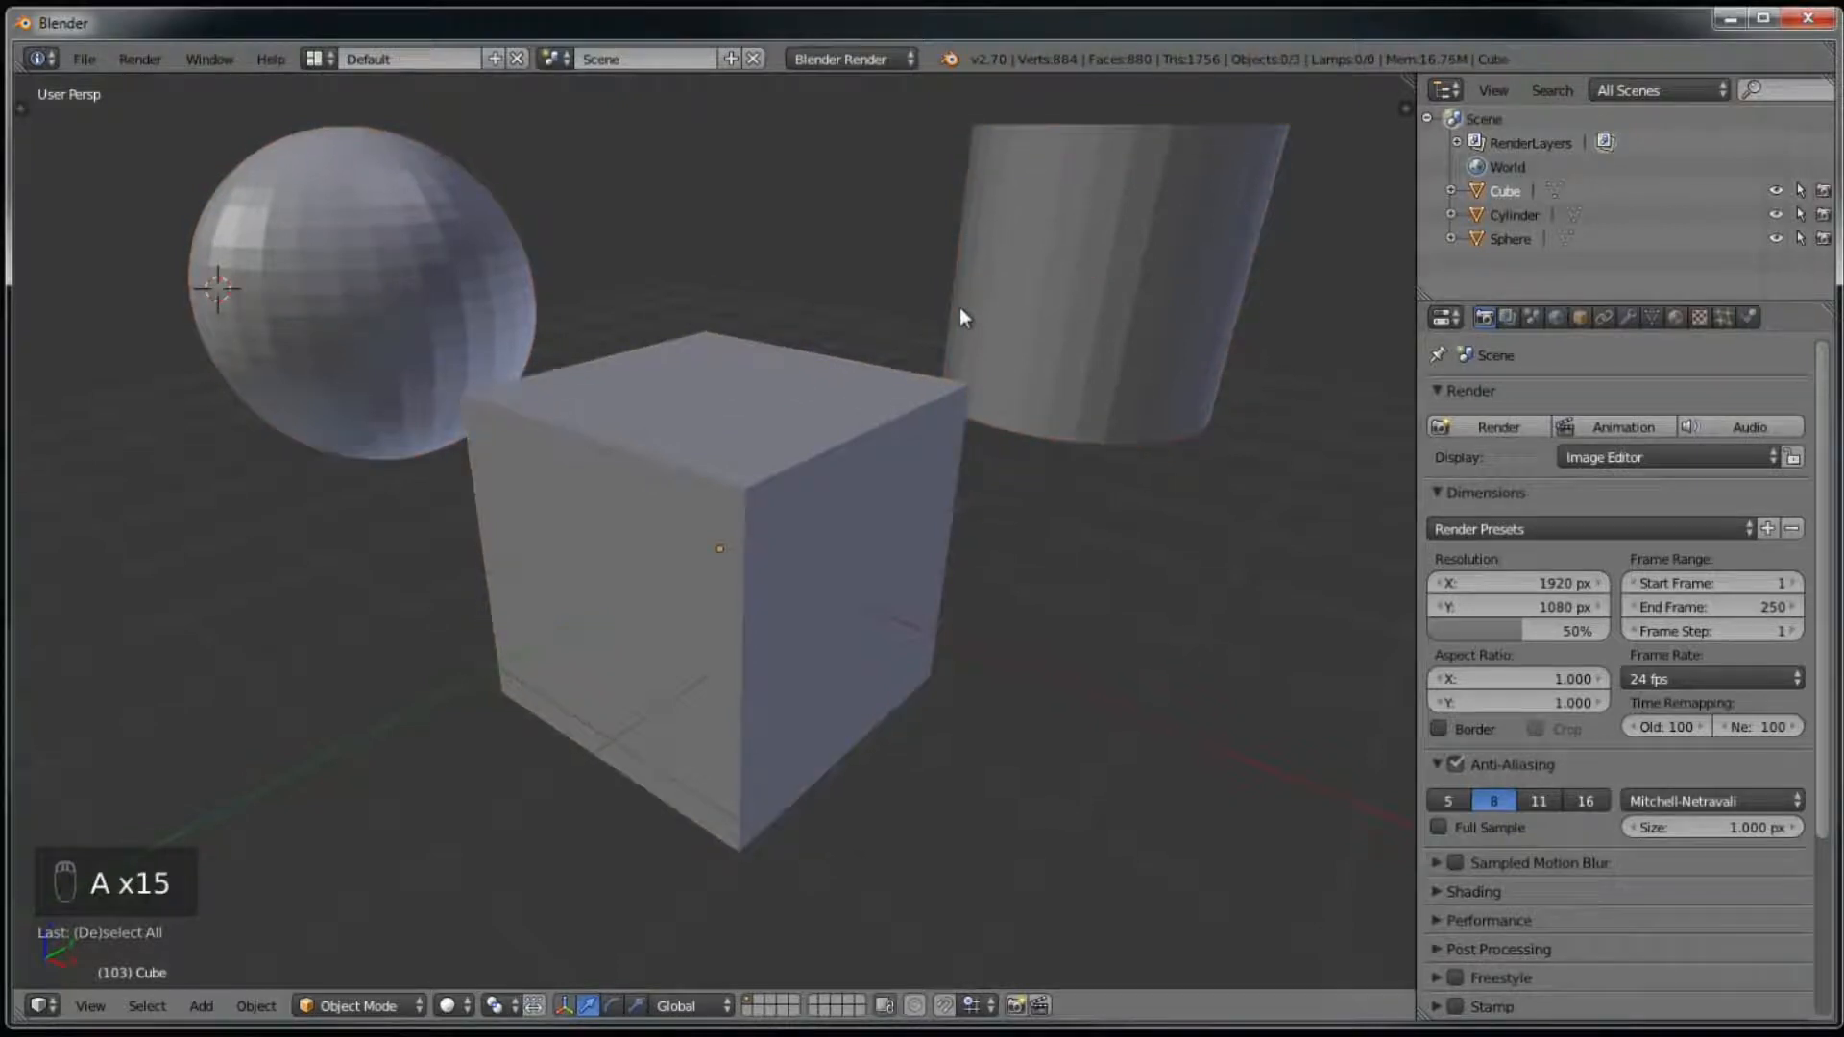
Step: Select the cylinder, cube and sphere individually one after another, ending with only the cube selected
{"action": "scroll", "coordinate": [826, 348], "scroll_direction": "down", "scroll_amount": 5}
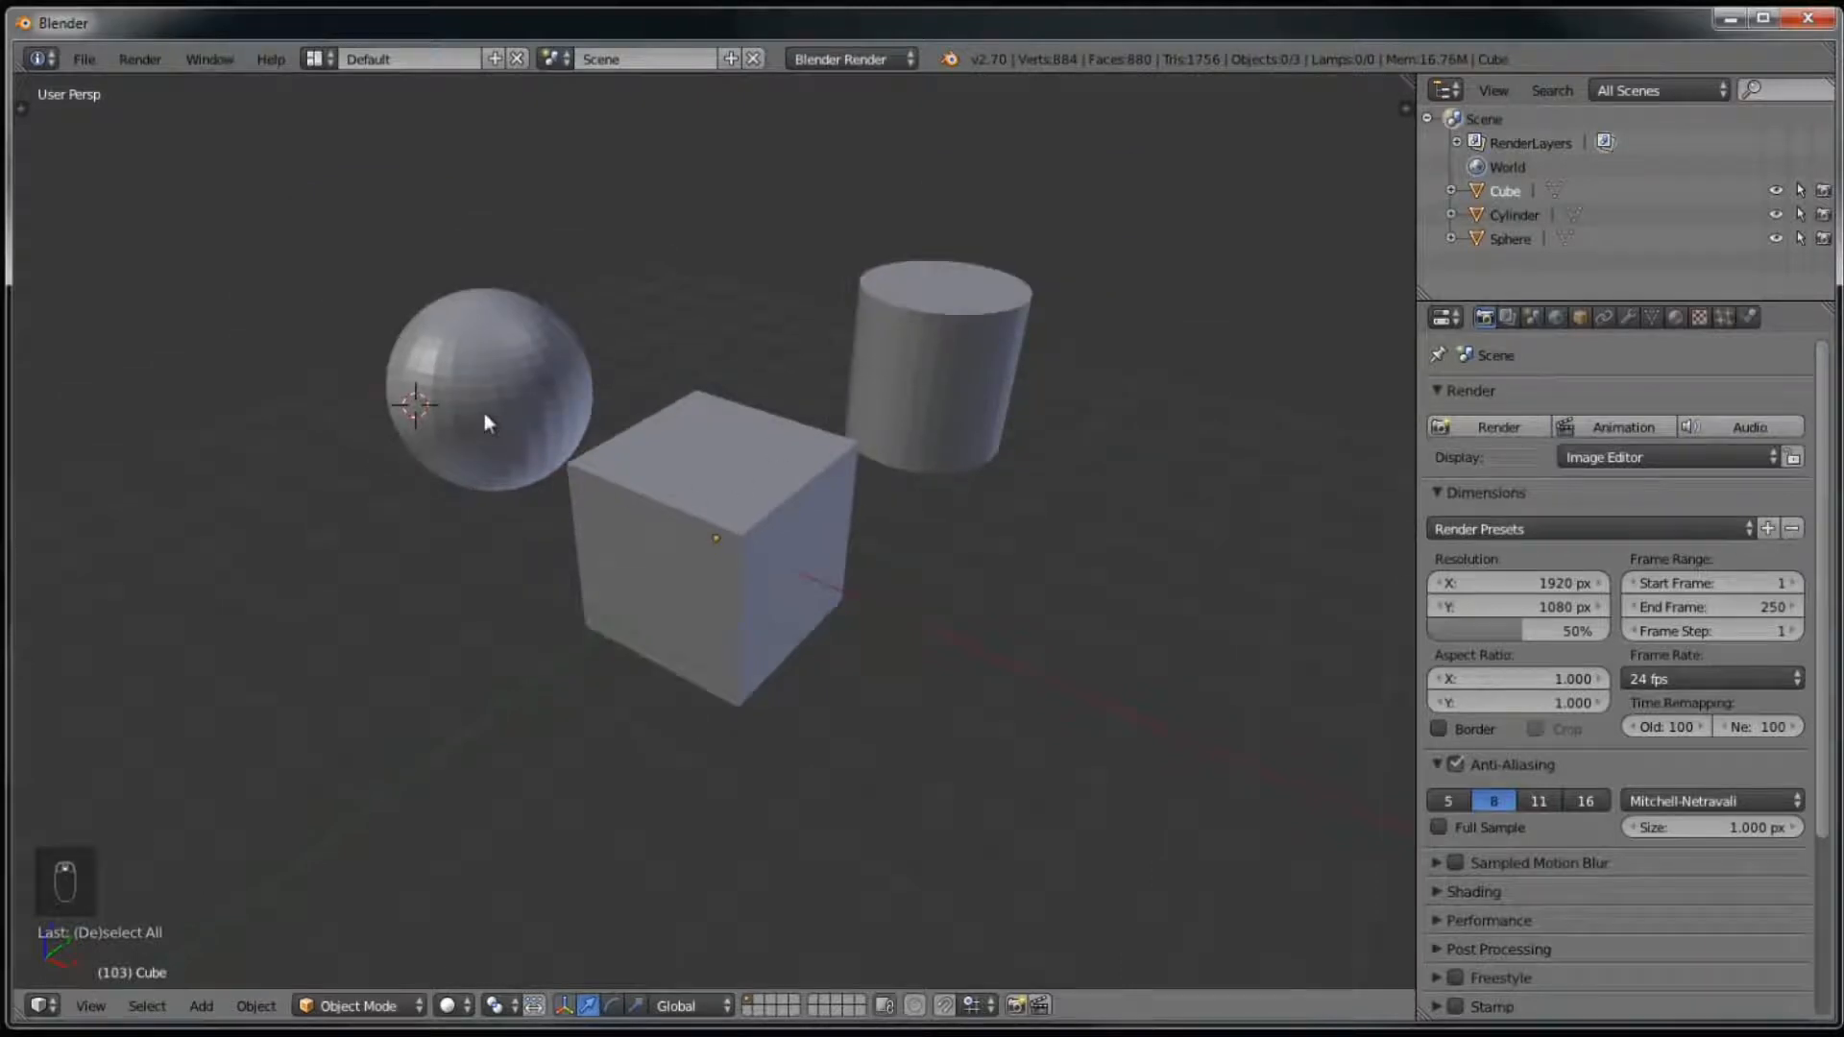
{"action": "right_click", "coordinate": [902, 375]}
{"action": "right_click", "coordinate": [610, 457]}
{"action": "right_click", "coordinate": [519, 394]}
{"action": "right_click", "coordinate": [989, 338]}
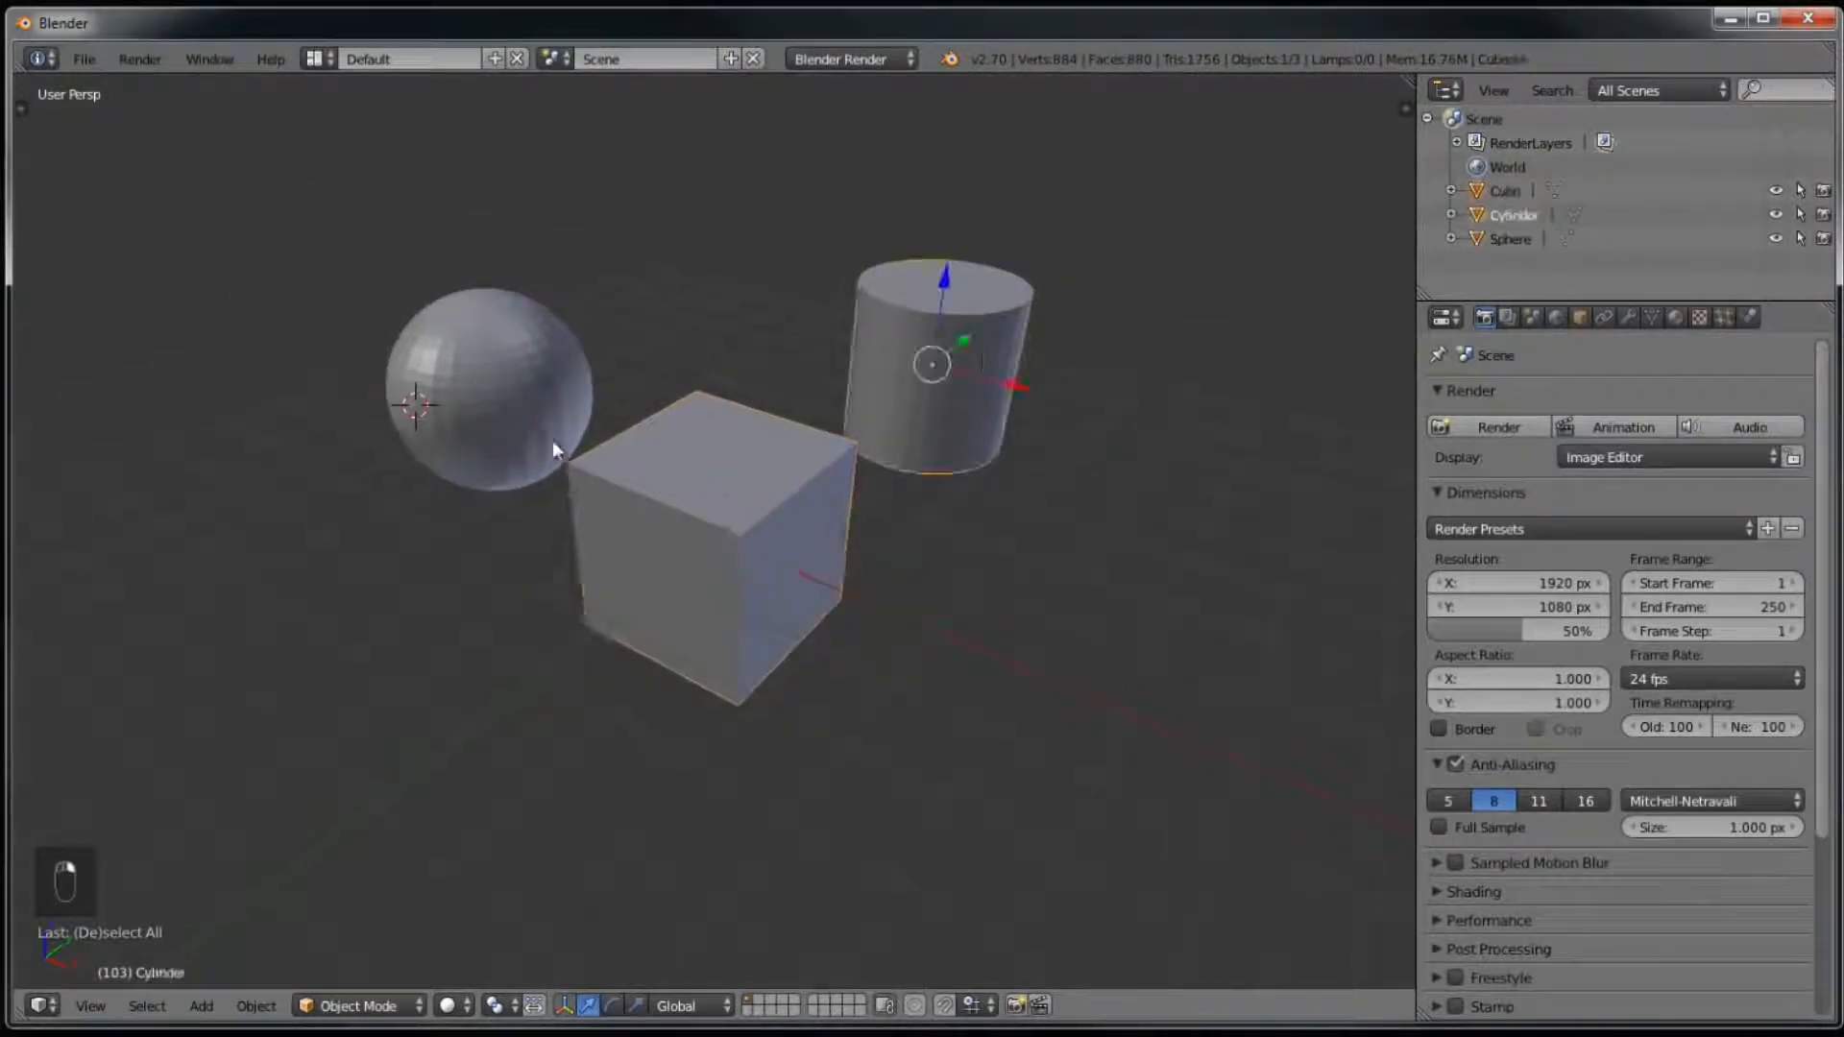
{"action": "right_click", "coordinate": [702, 535]}
Step: Toggle the selected cube between Object Mode and Edit Mode several times, ending in Object Mode
{"action": "middle_click_drag", "start_coordinate": [945, 580], "coordinate": [1035, 567]}
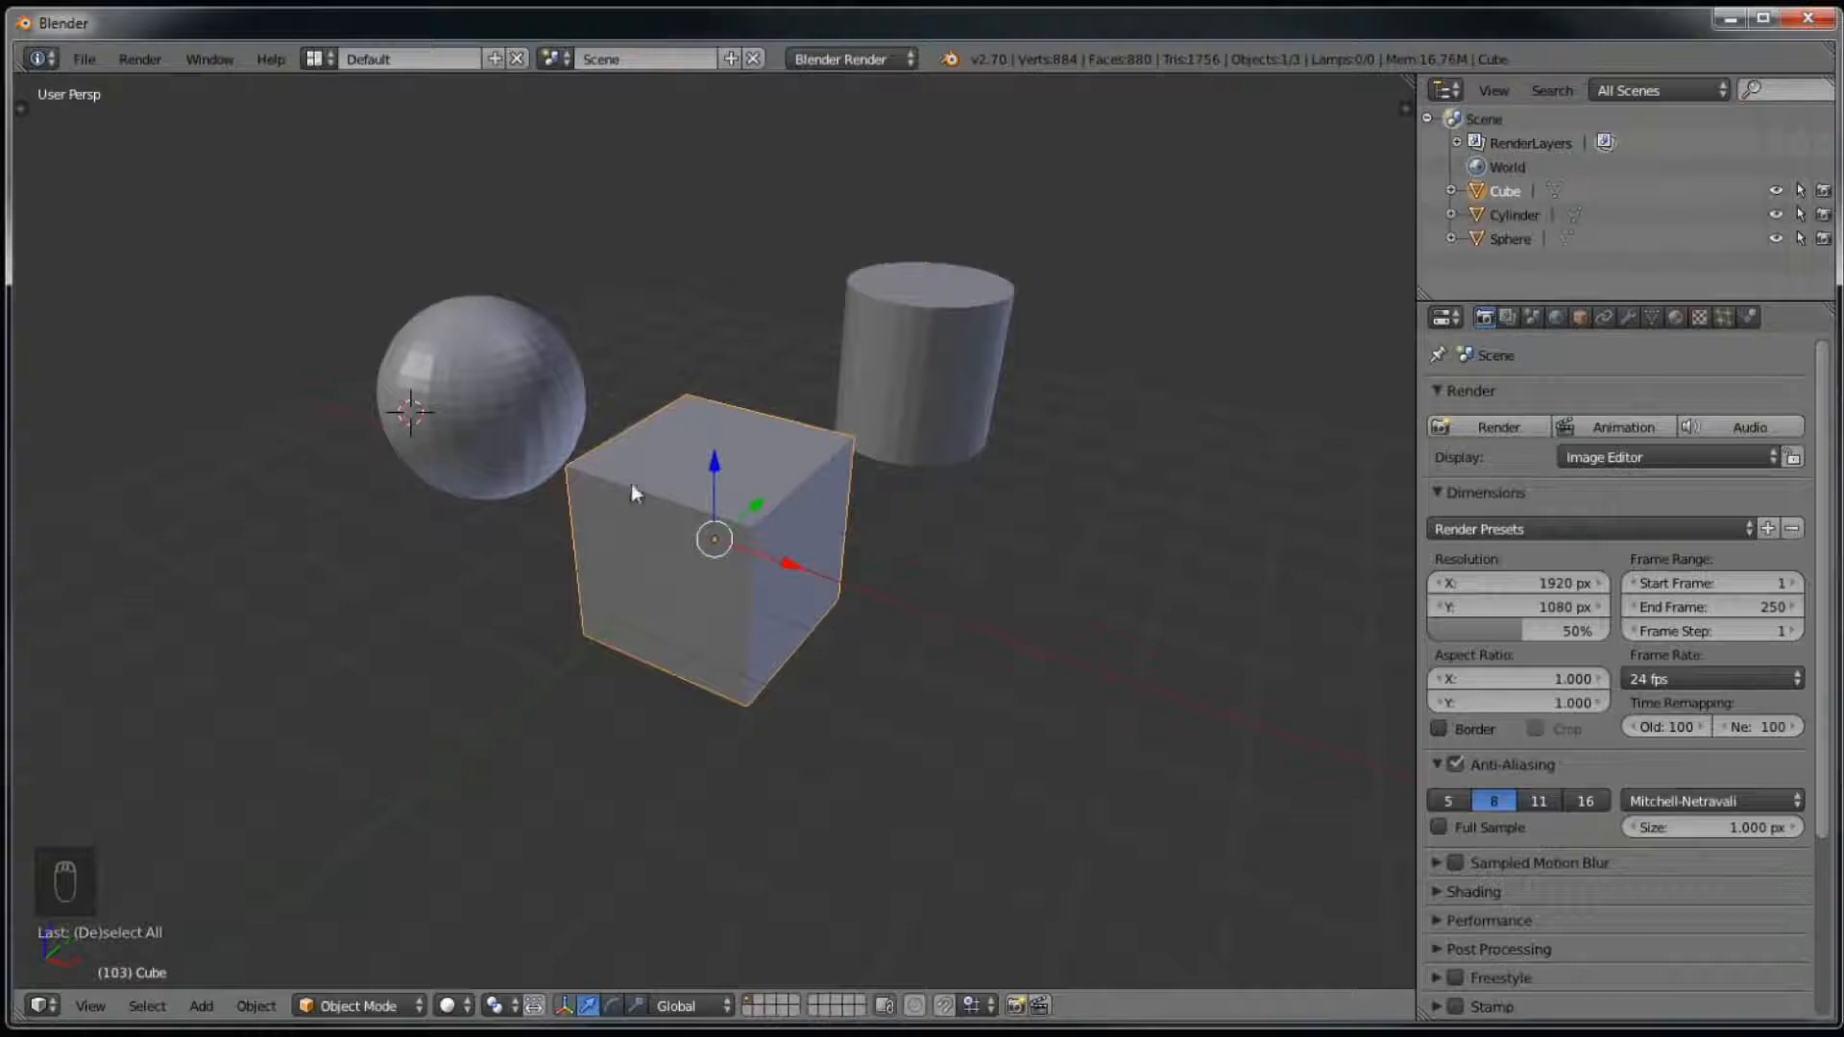
{"action": "scroll", "coordinate": [728, 530], "scroll_direction": "up", "scroll_amount": 1}
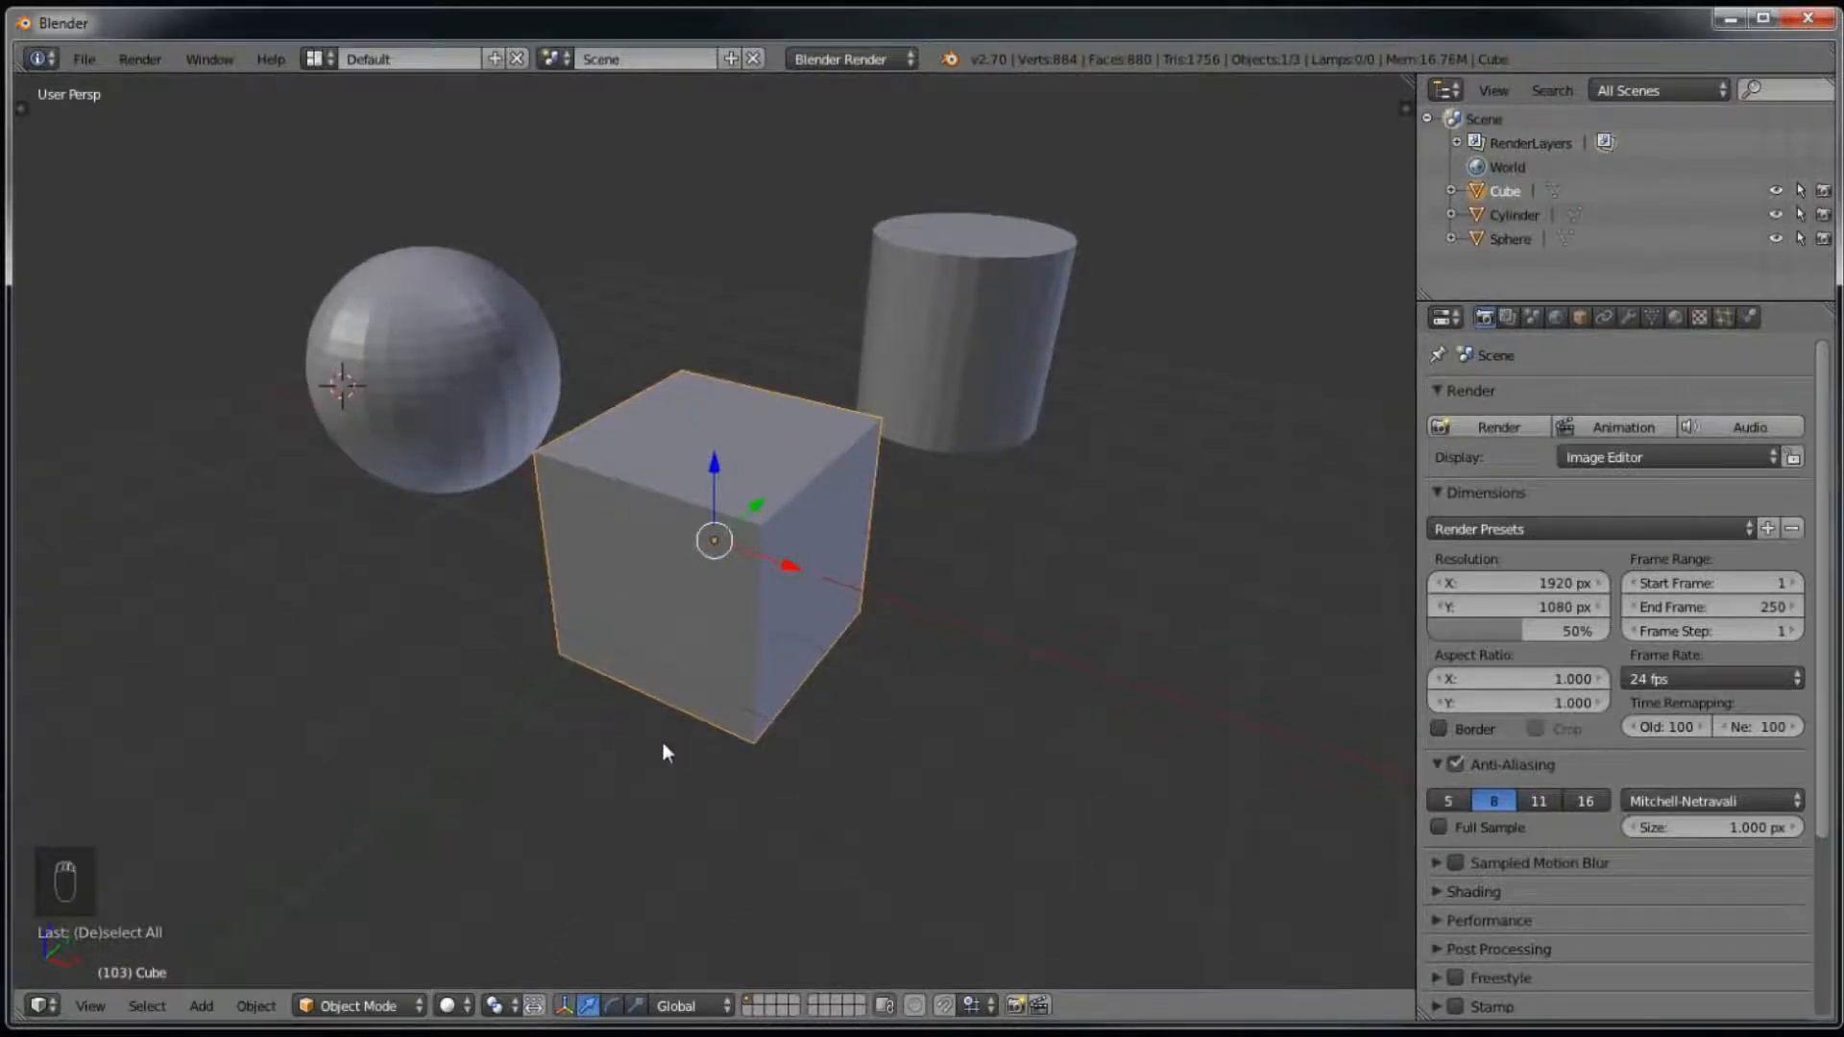
{"action": "left_click", "coordinate": [379, 1003]}
{"action": "key", "text": "Tab"}
{"action": "key", "text": "Tab"}
{"action": "key", "text": "Tab"}
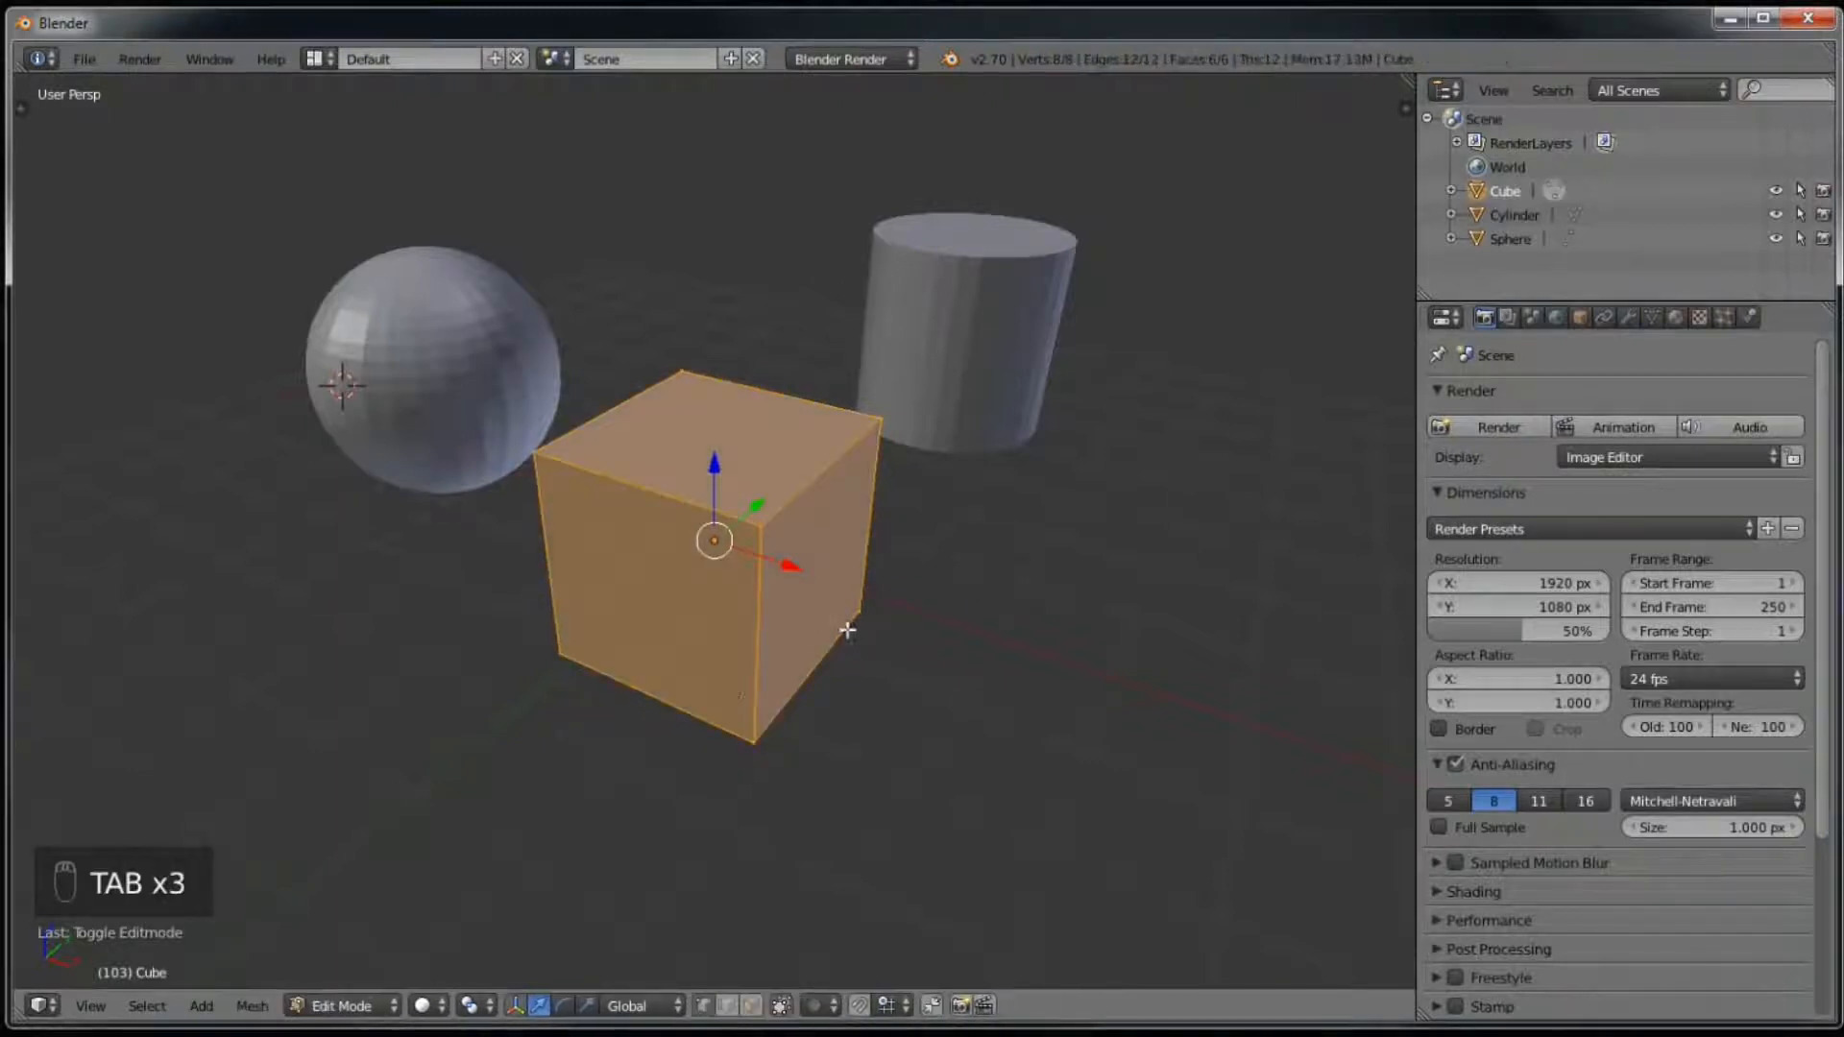
{"action": "key", "text": "Tab"}
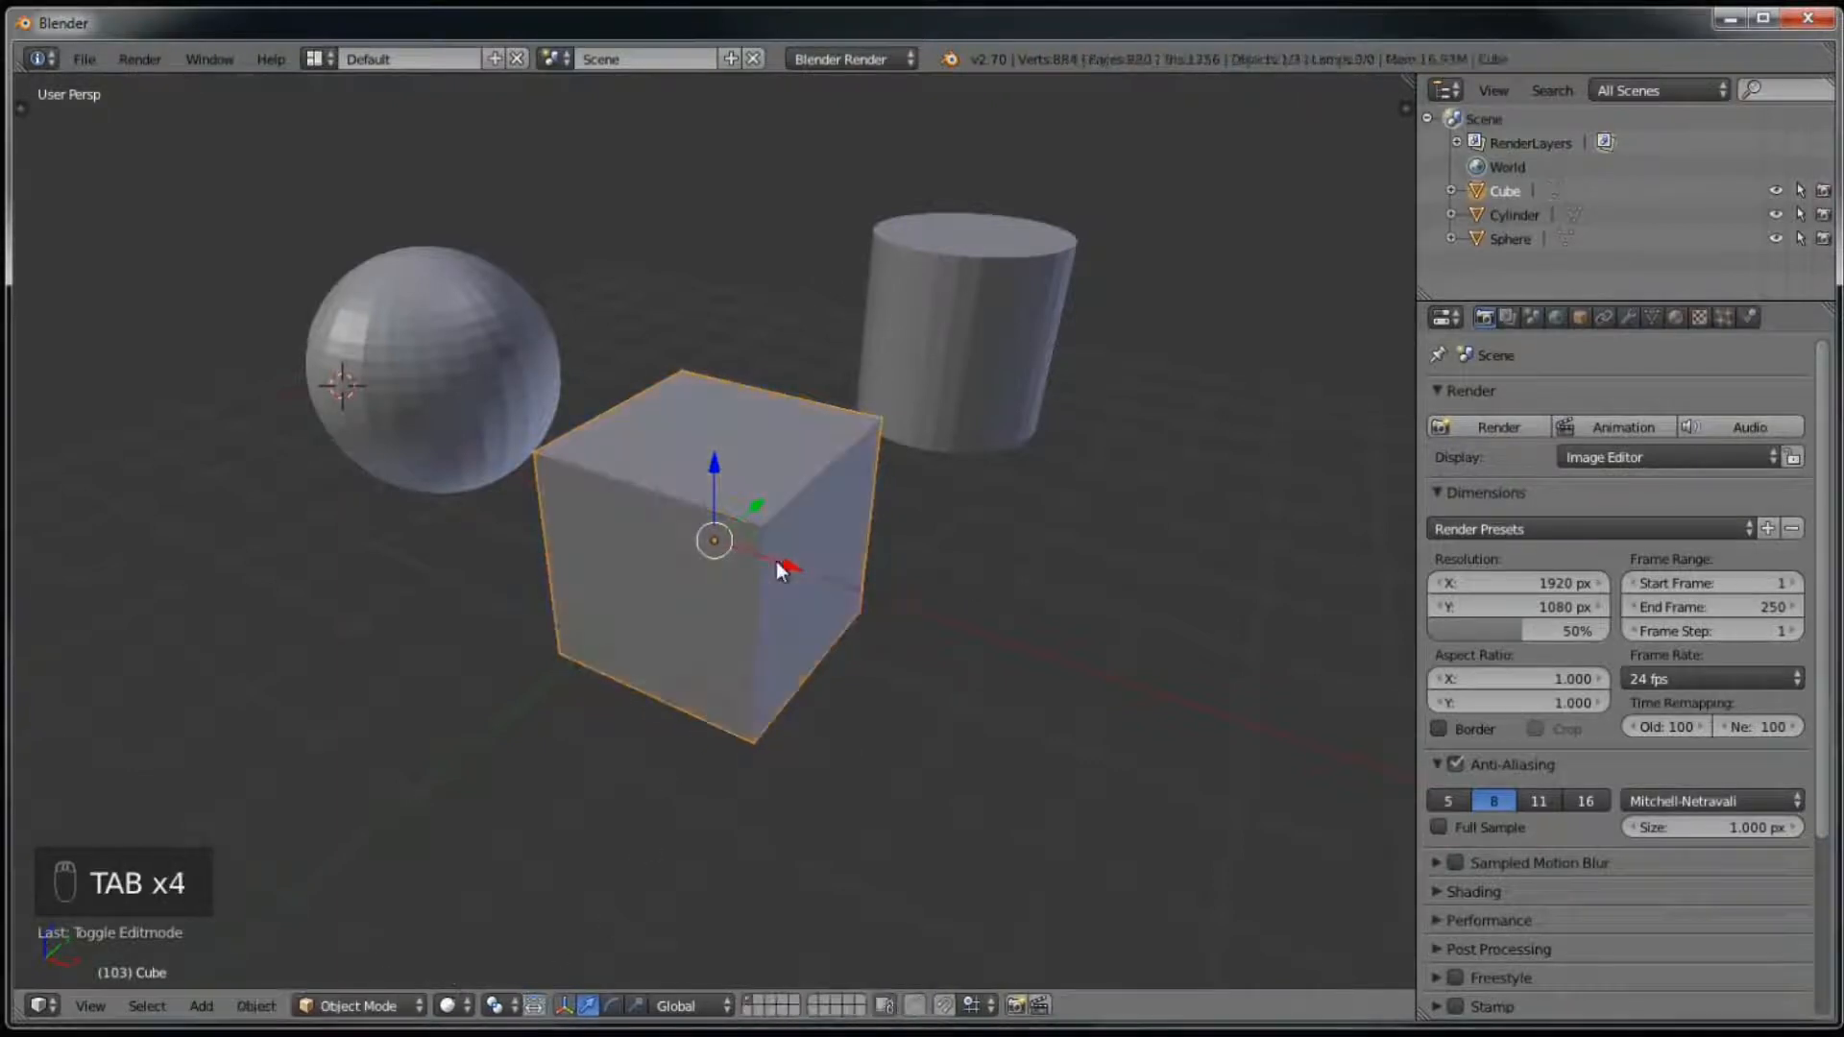
{"action": "key", "text": "Tab"}
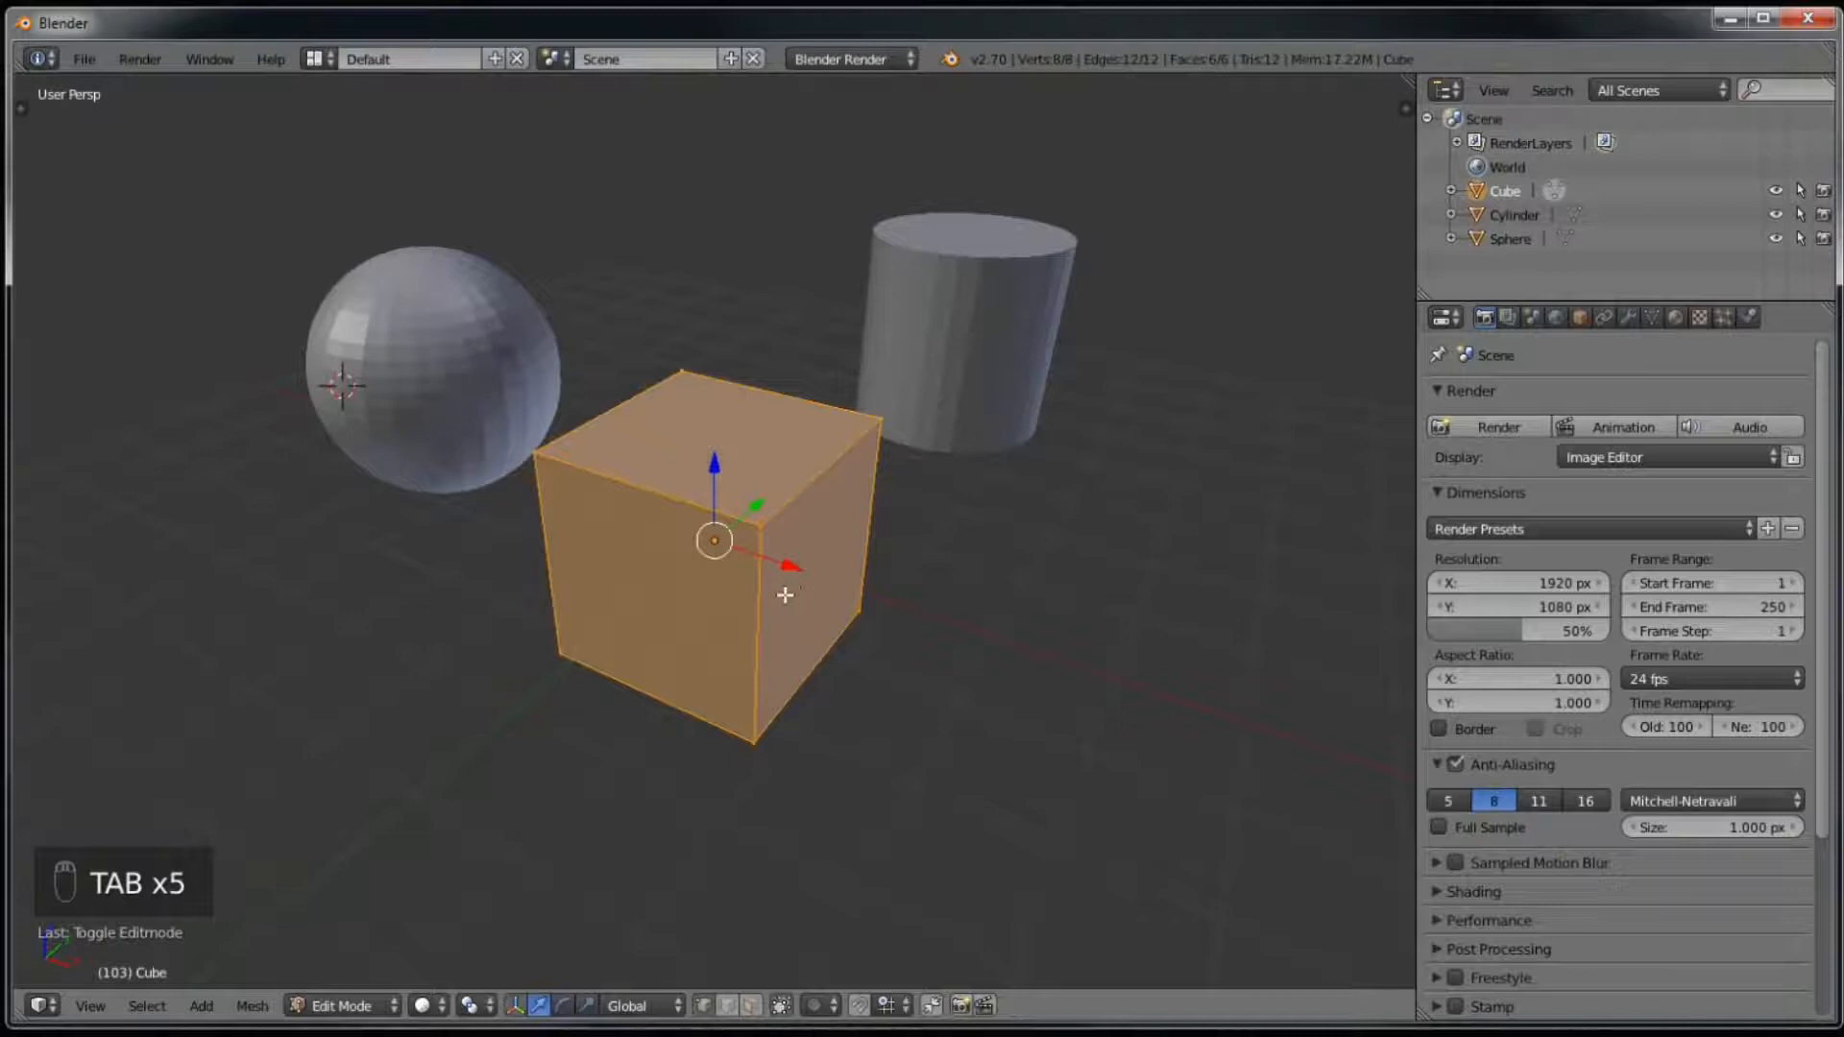
{"action": "key", "text": "Tab"}
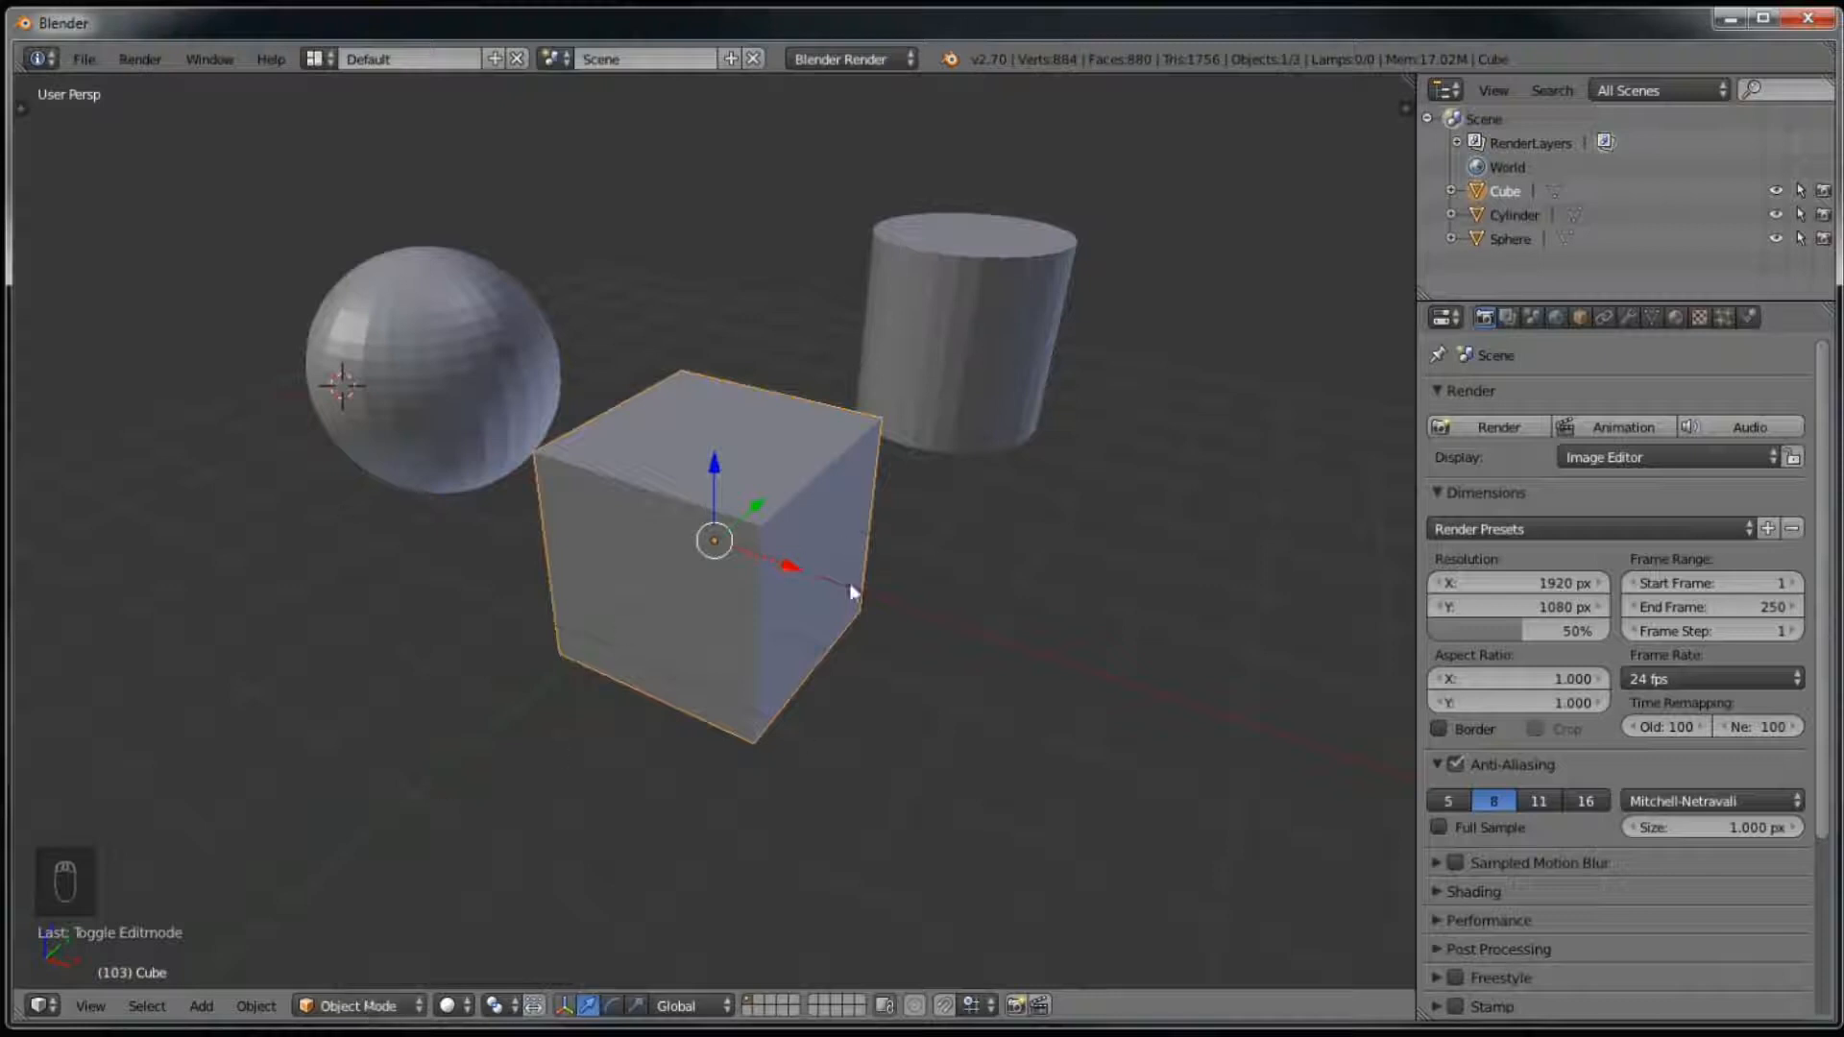
Step: Put the cube in Weight Paint mode and toggle between Weight Paint and Edit Mode, ending in Edit Mode
{"action": "left_click", "coordinate": [401, 1006]}
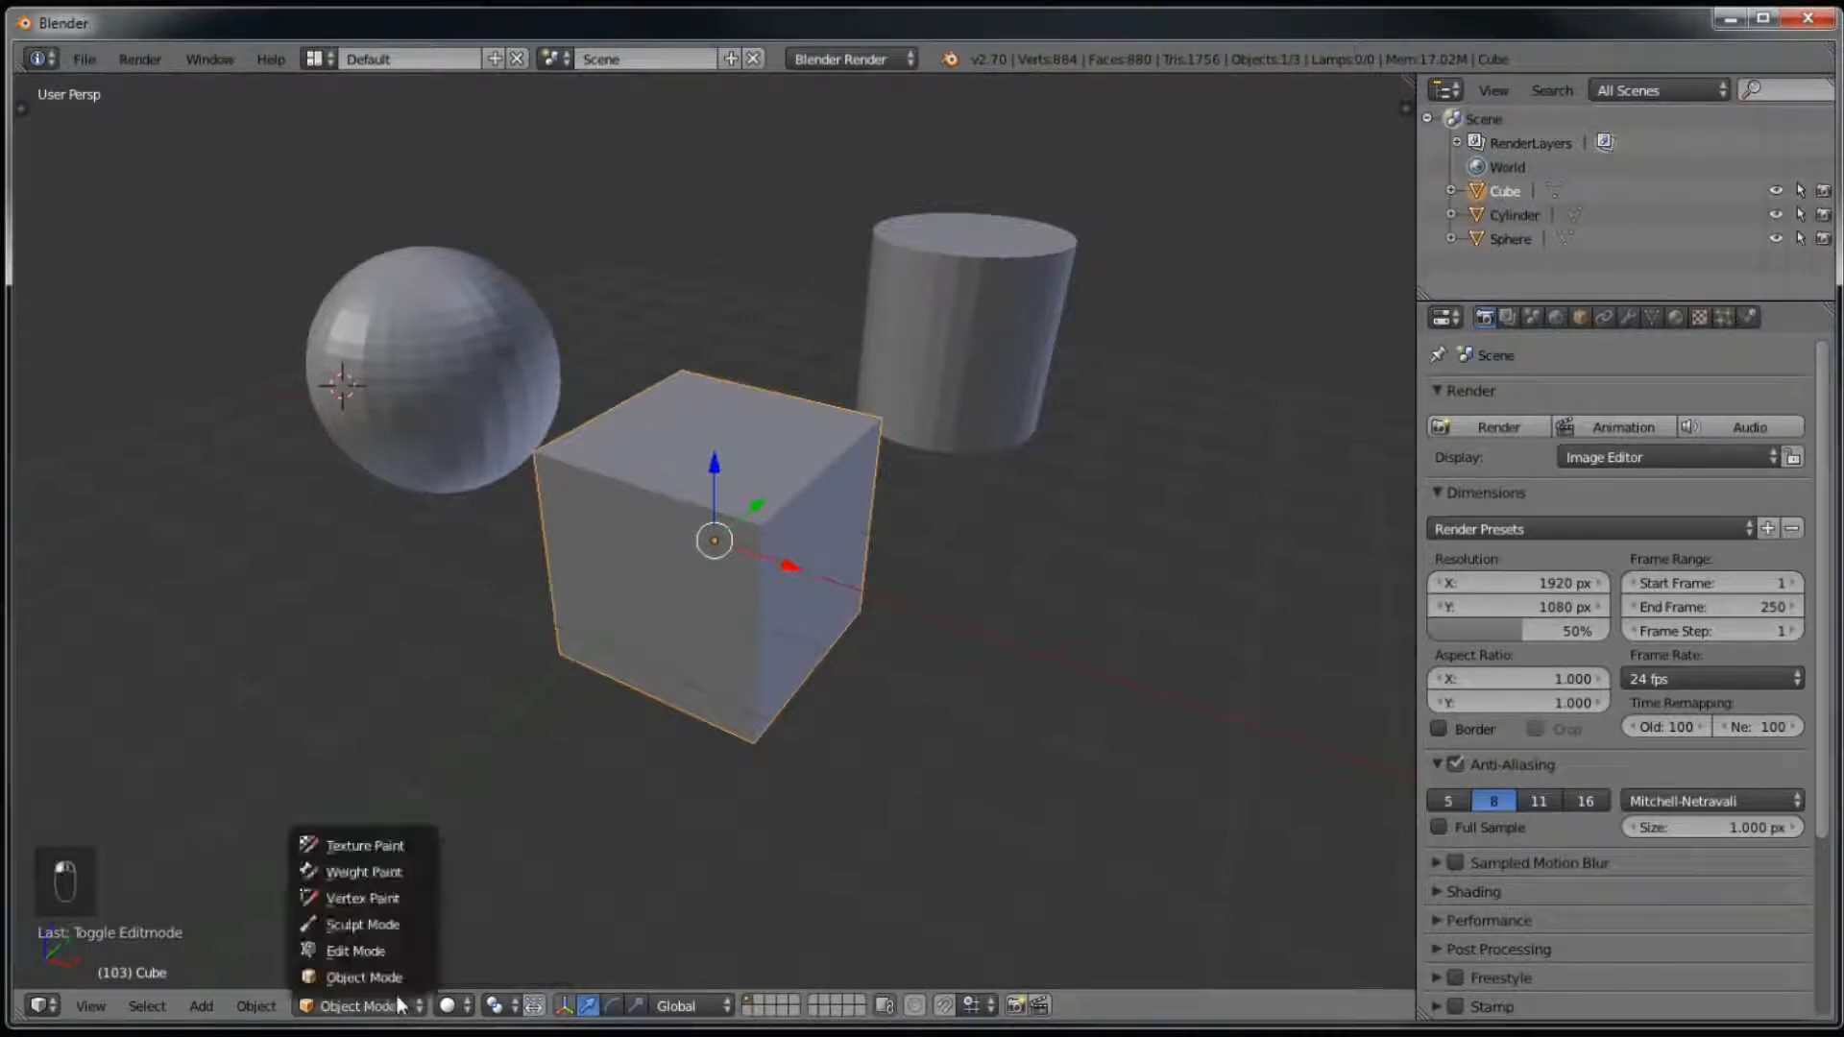
{"action": "left_click", "coordinate": [380, 874]}
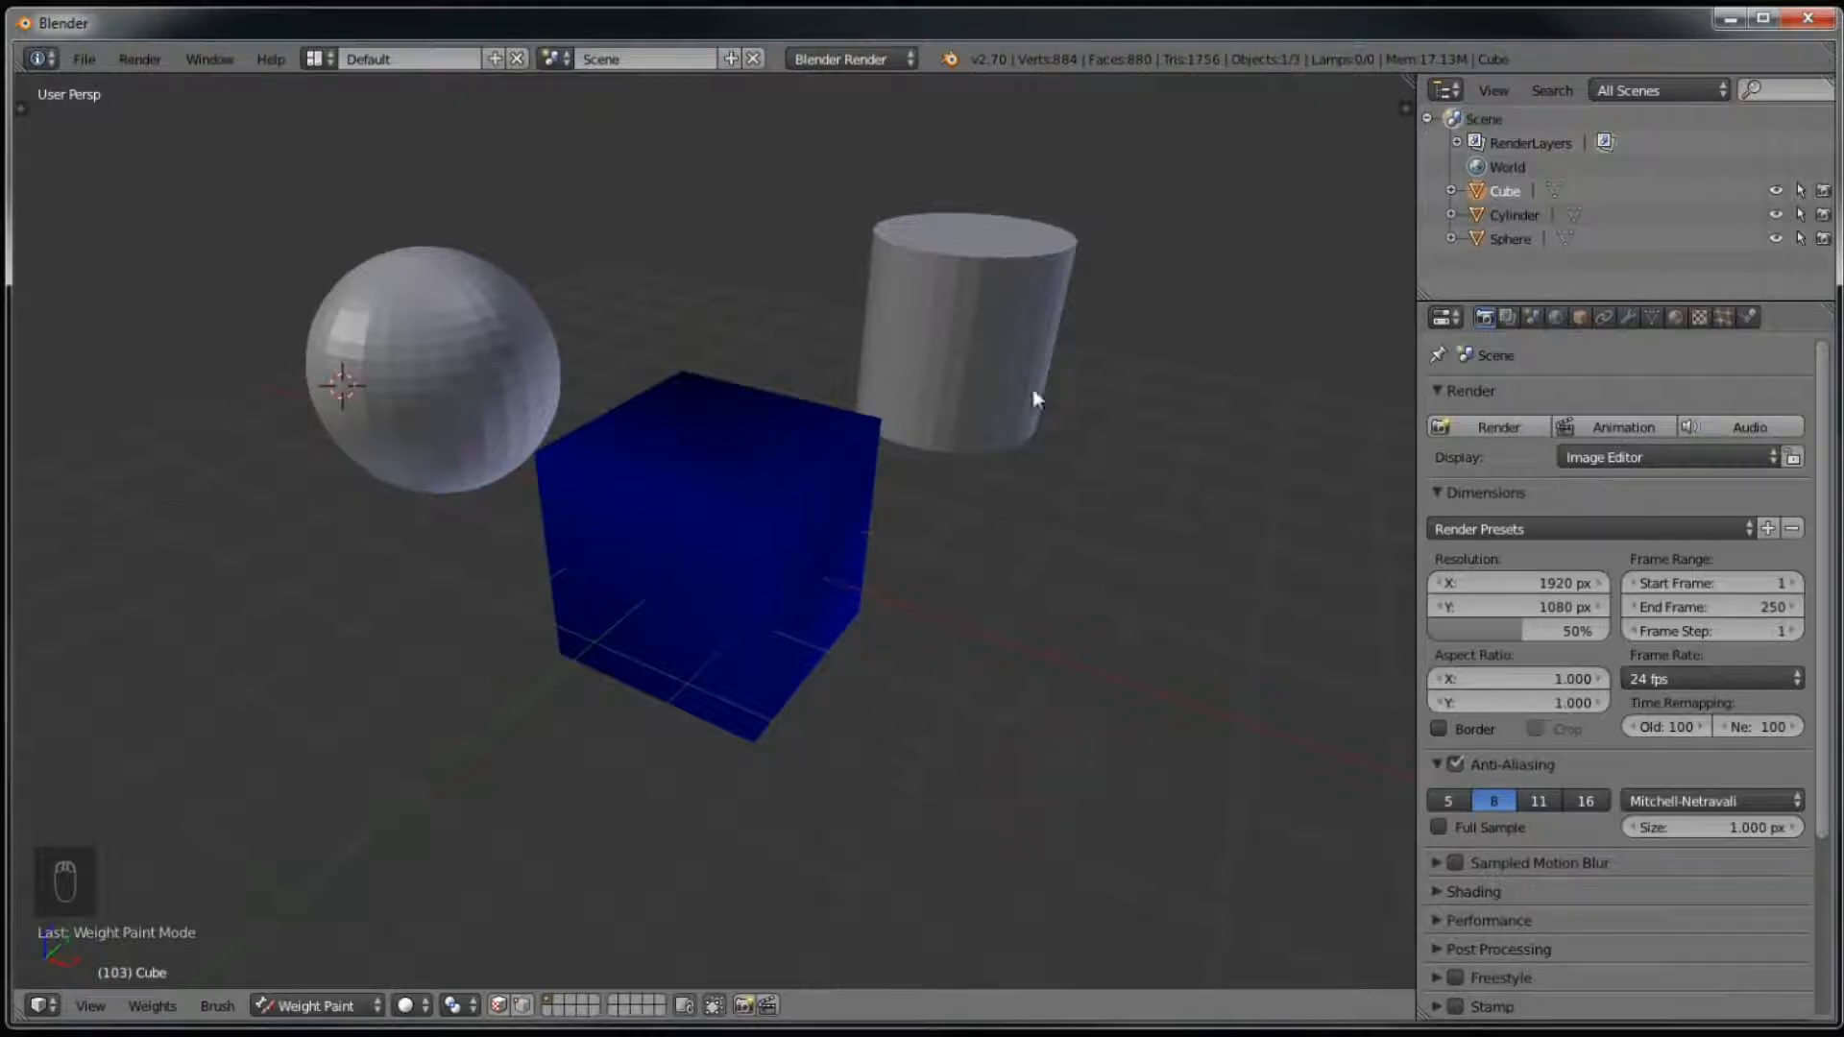
{"action": "key", "text": "Tab"}
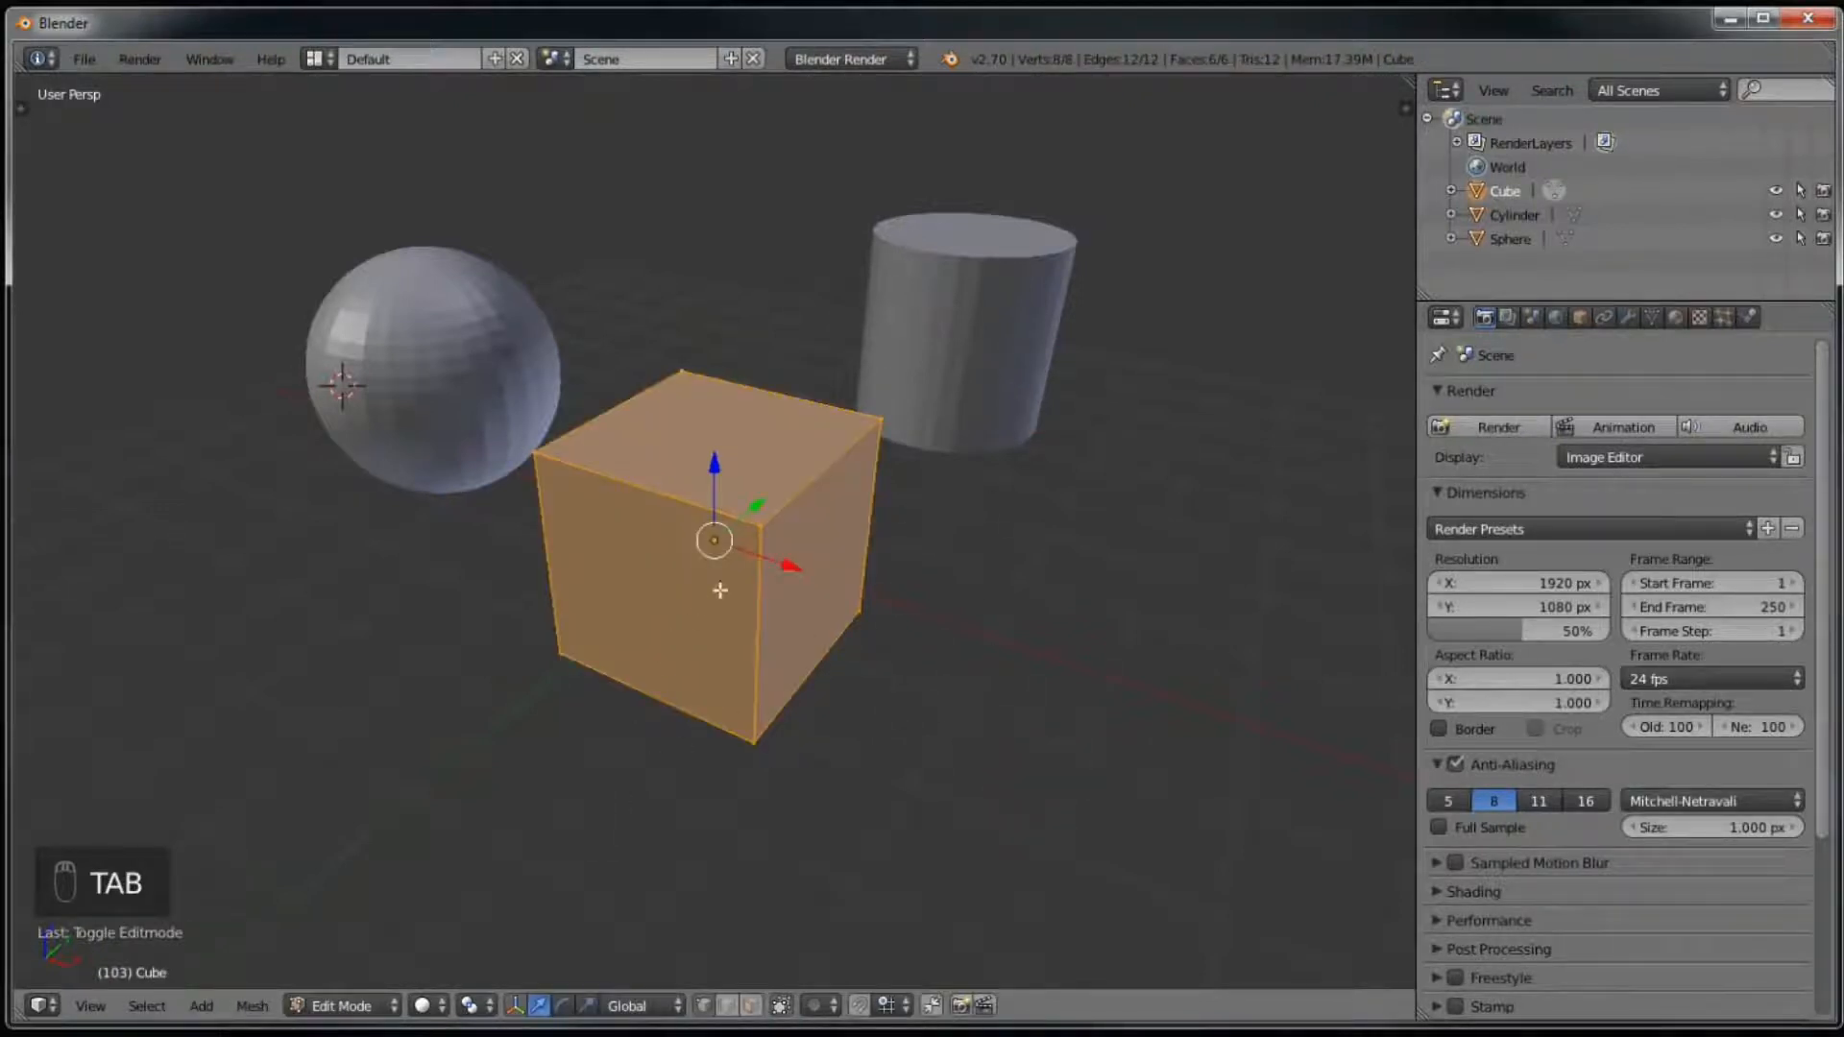
{"action": "key", "text": "Tab"}
{"action": "key", "text": "Tab"}
{"action": "key", "text": "Tab"}
{"action": "key", "text": "Tab"}
{"action": "key", "text": "Tab"}
{"action": "key", "text": "Tab"}
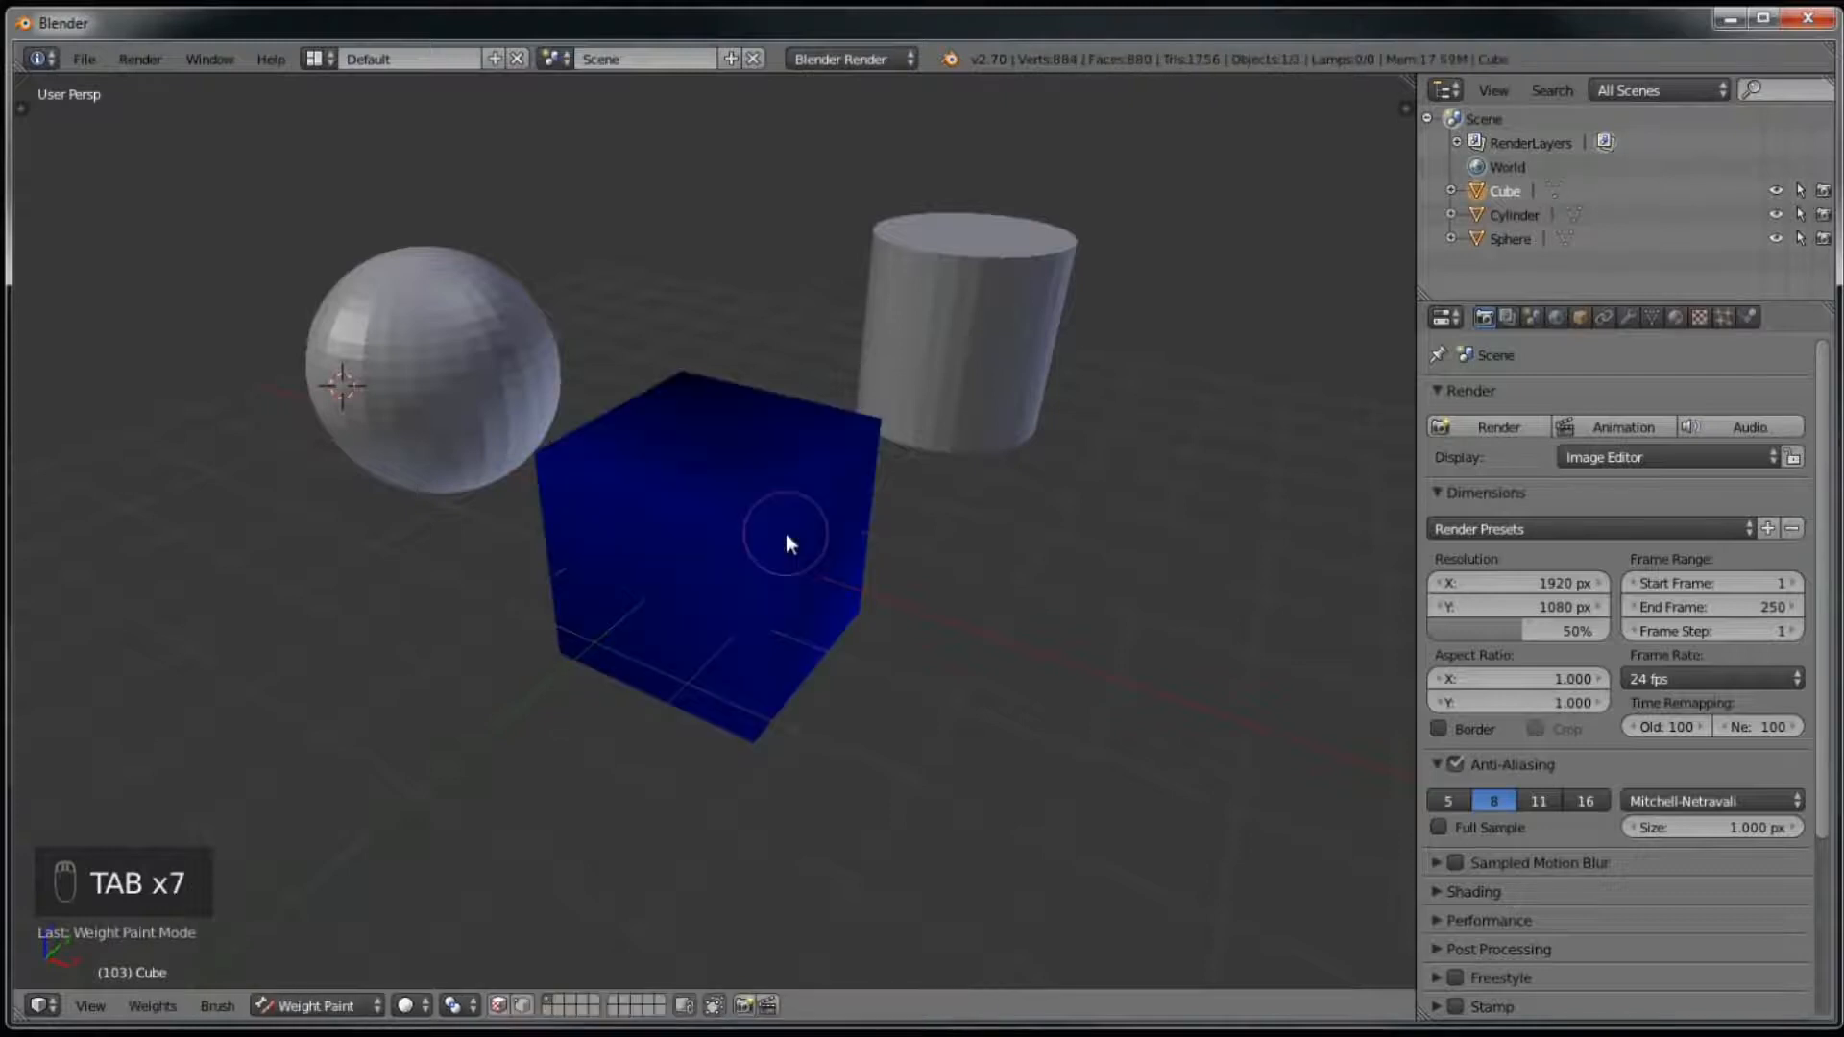
{"action": "key", "text": "Tab"}
{"action": "key", "text": "Tab"}
{"action": "key", "text": "Tab"}
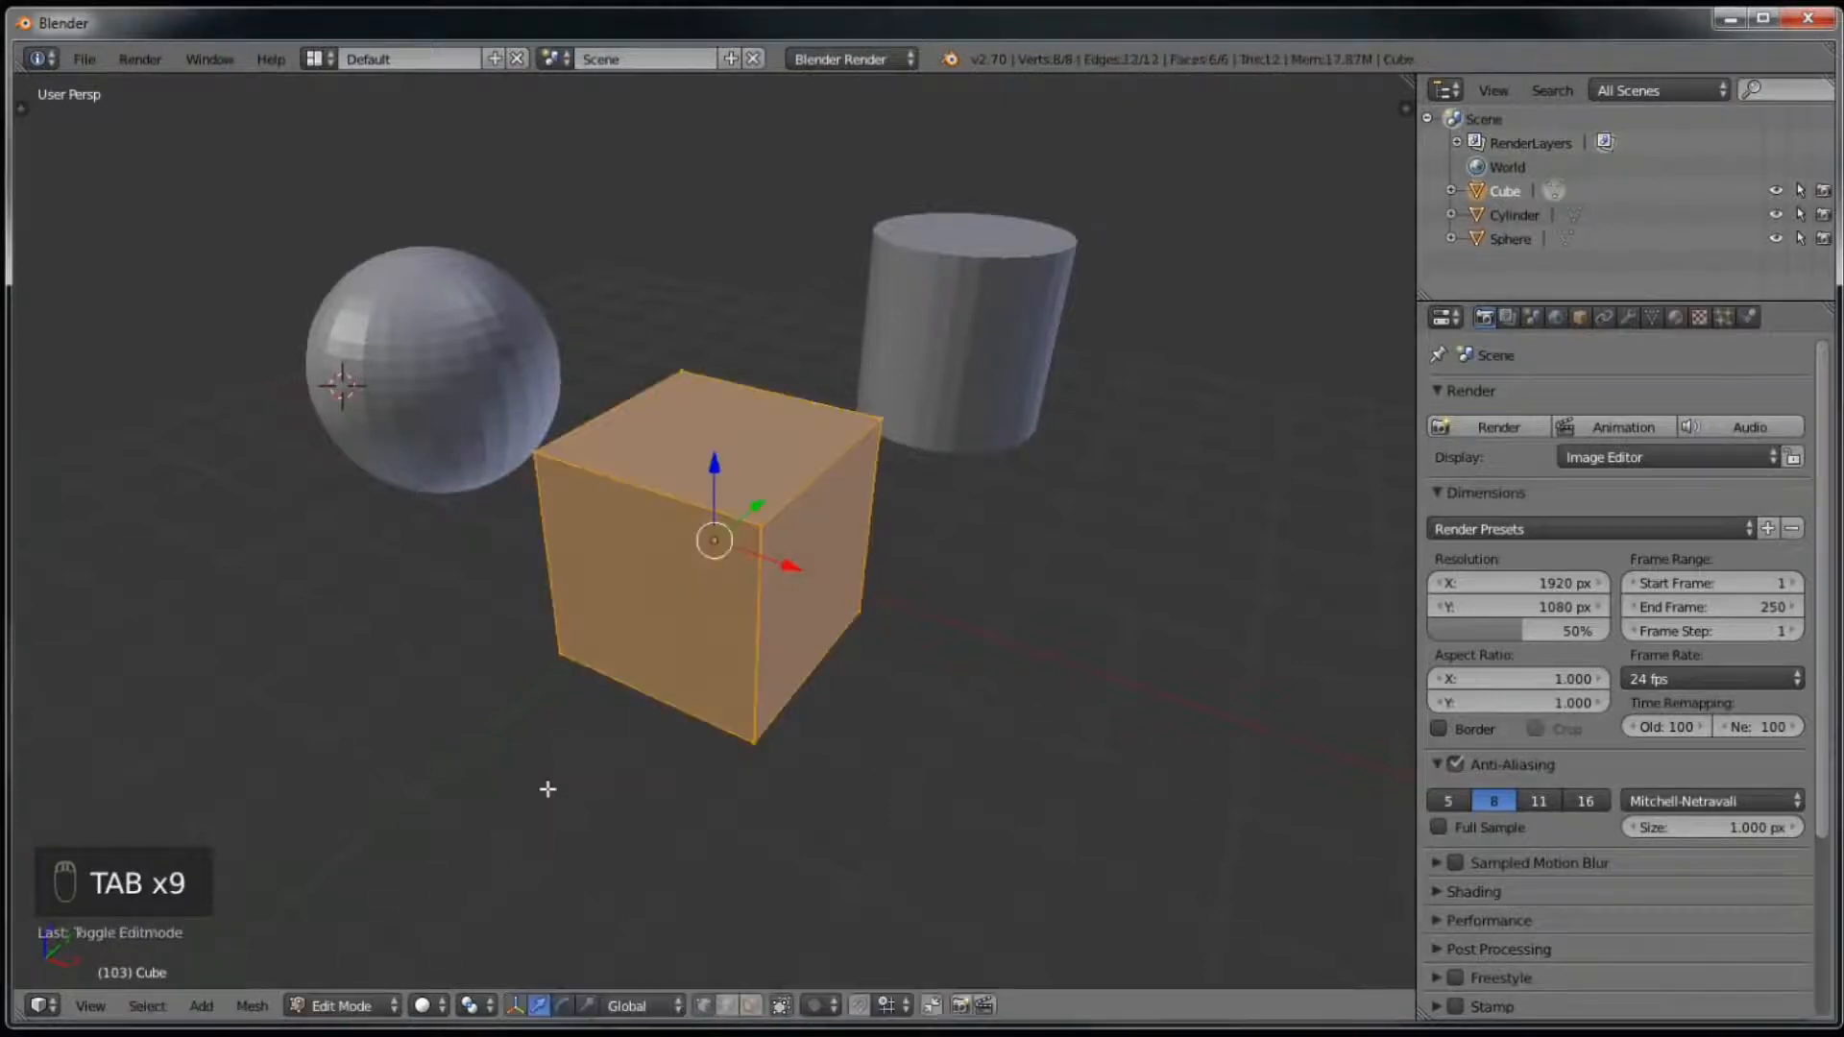
{"action": "key", "text": "Tab"}
{"action": "key", "text": "Tab"}
{"action": "key", "text": "Tab"}
{"action": "key", "text": "Tab"}
{"action": "key", "text": "Tab"}
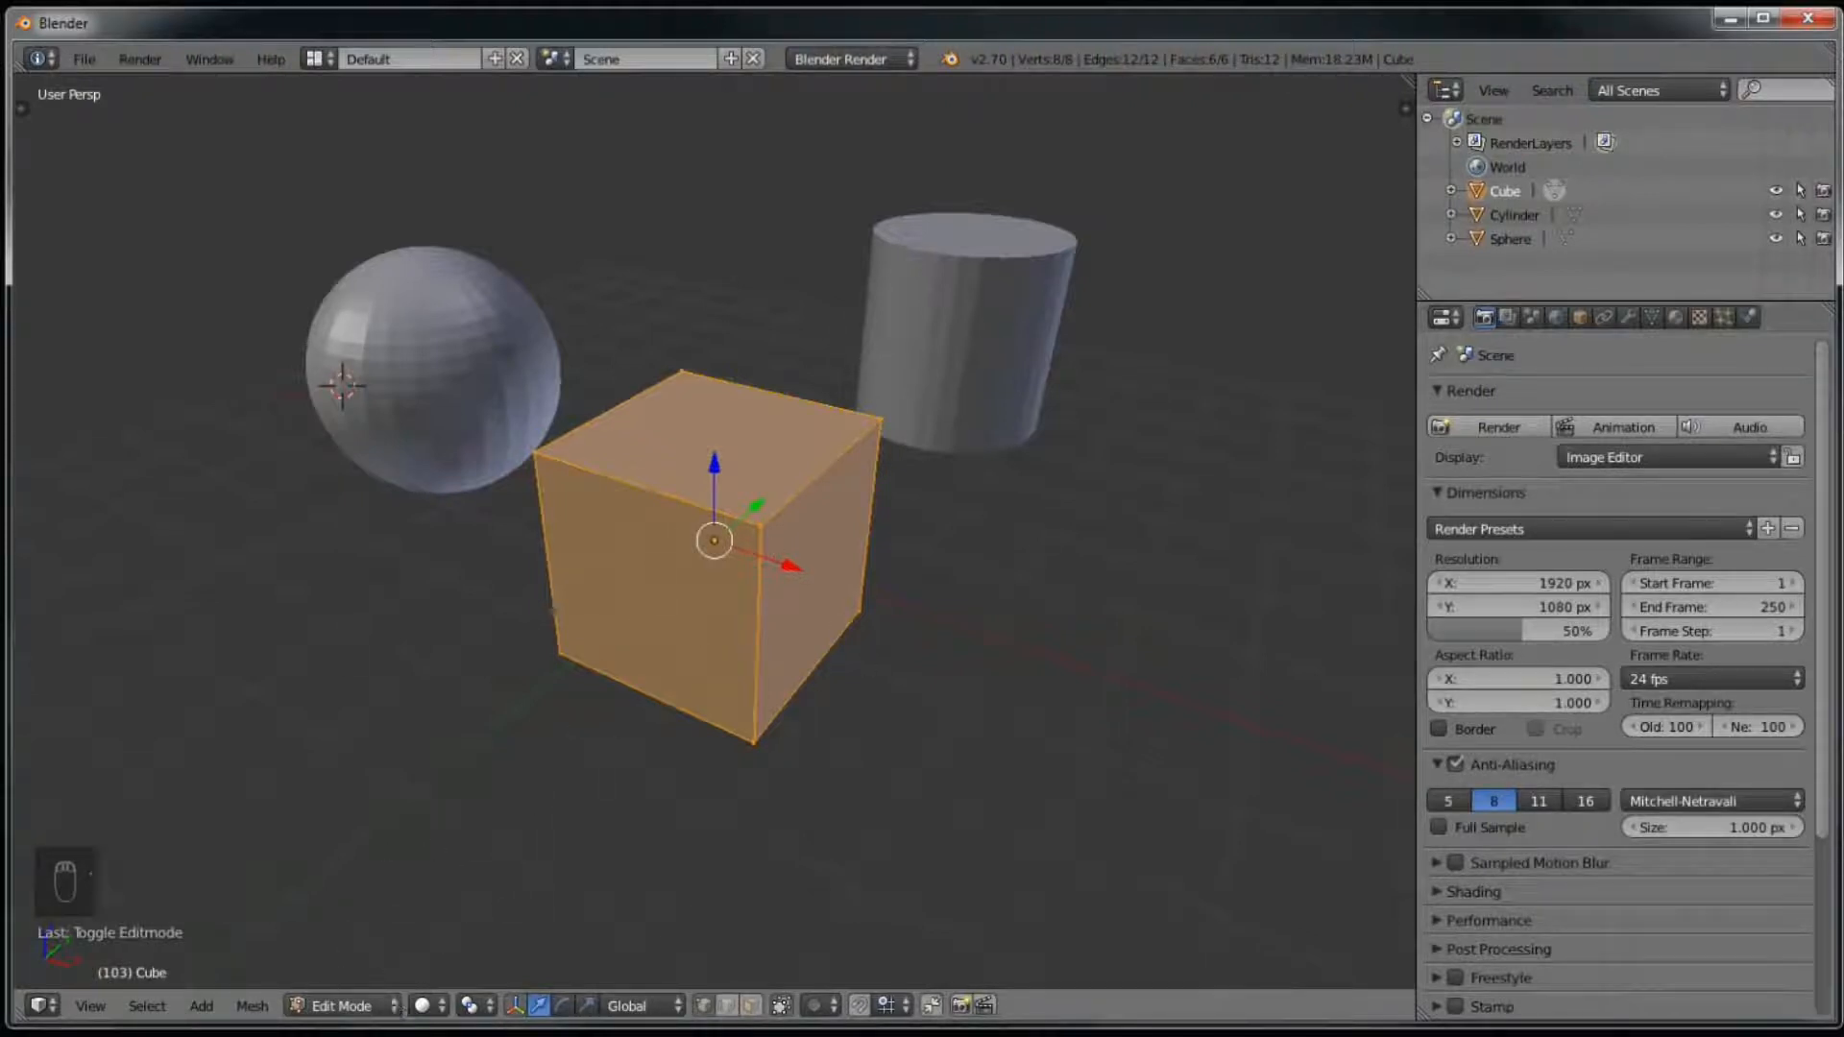
Step: Return the cube to Object Mode and toggle between Object and Edit Mode again, finishing in Object Mode
{"action": "left_click", "coordinate": [363, 1005]}
{"action": "left_click", "coordinate": [363, 969]}
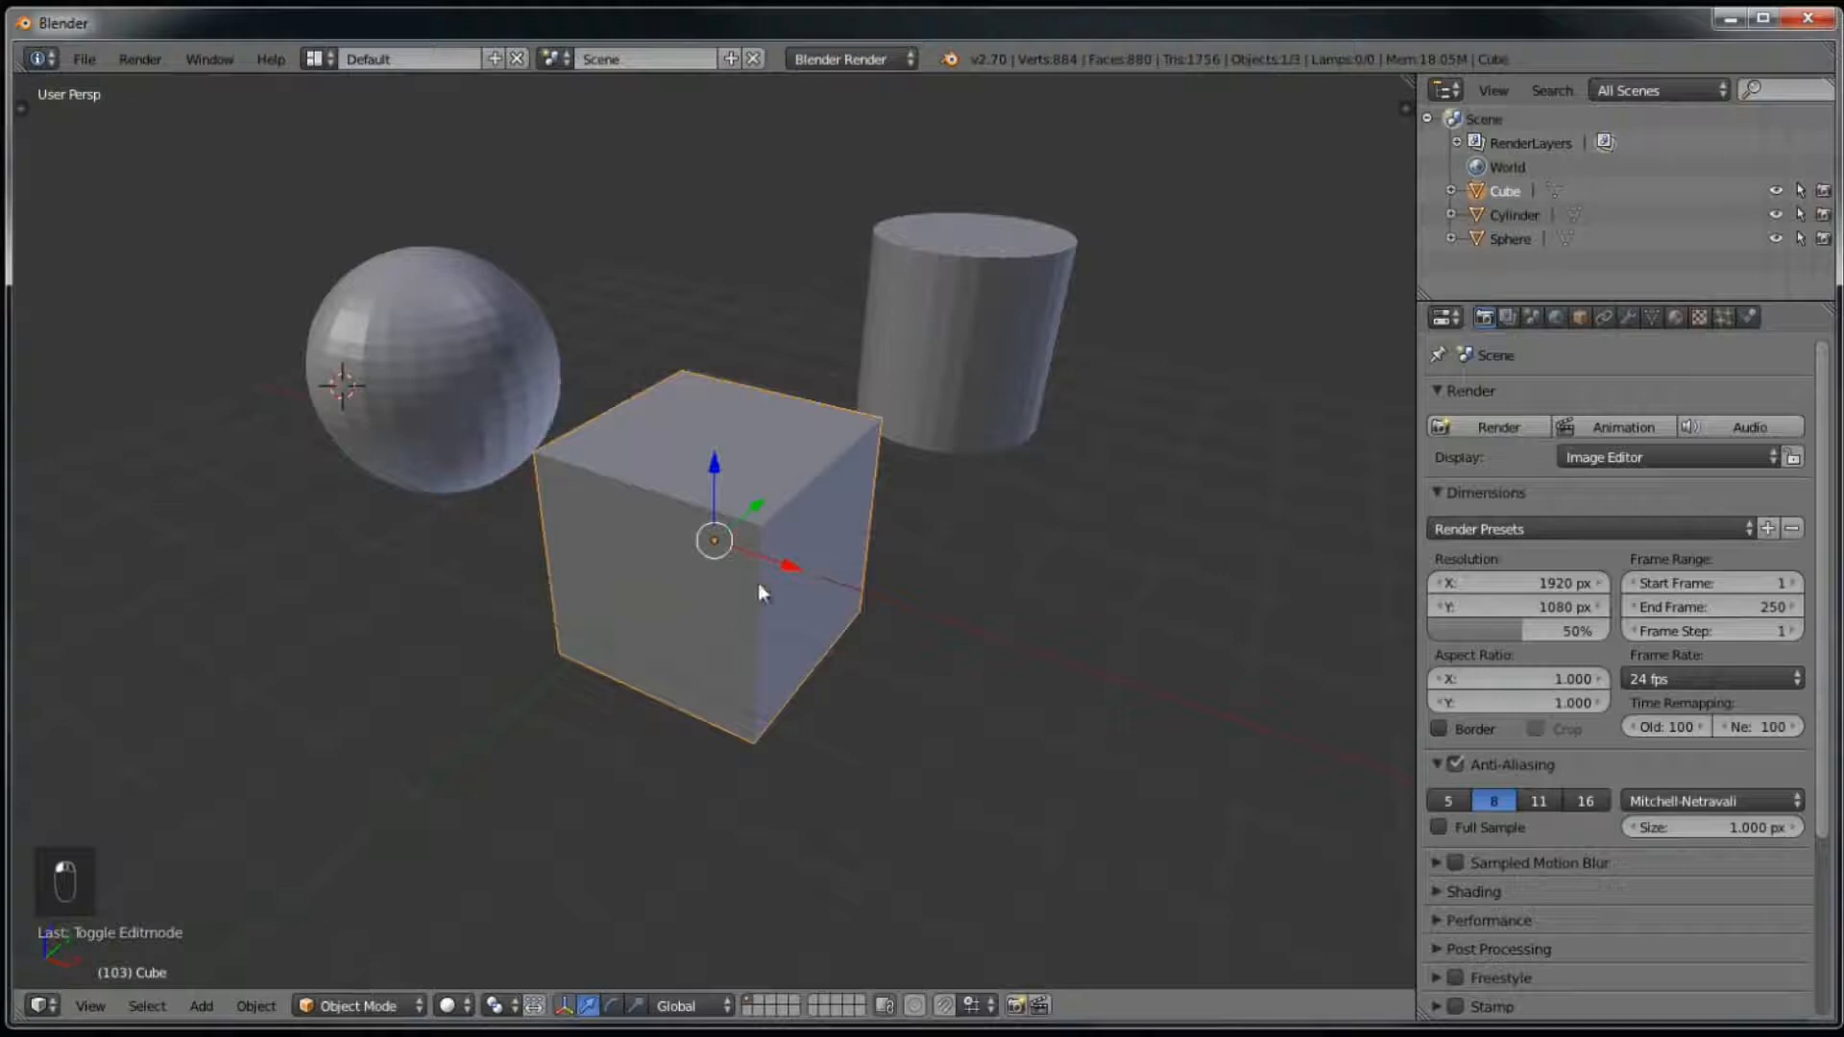
{"action": "key", "text": "Tab"}
{"action": "key", "text": "Tab"}
{"action": "key", "text": "Tab"}
{"action": "key", "text": "Tab"}
{"action": "key", "text": "Tab"}
{"action": "key", "text": "Tab"}
{"action": "key", "text": "Tab"}
{"action": "key", "text": "Tab"}
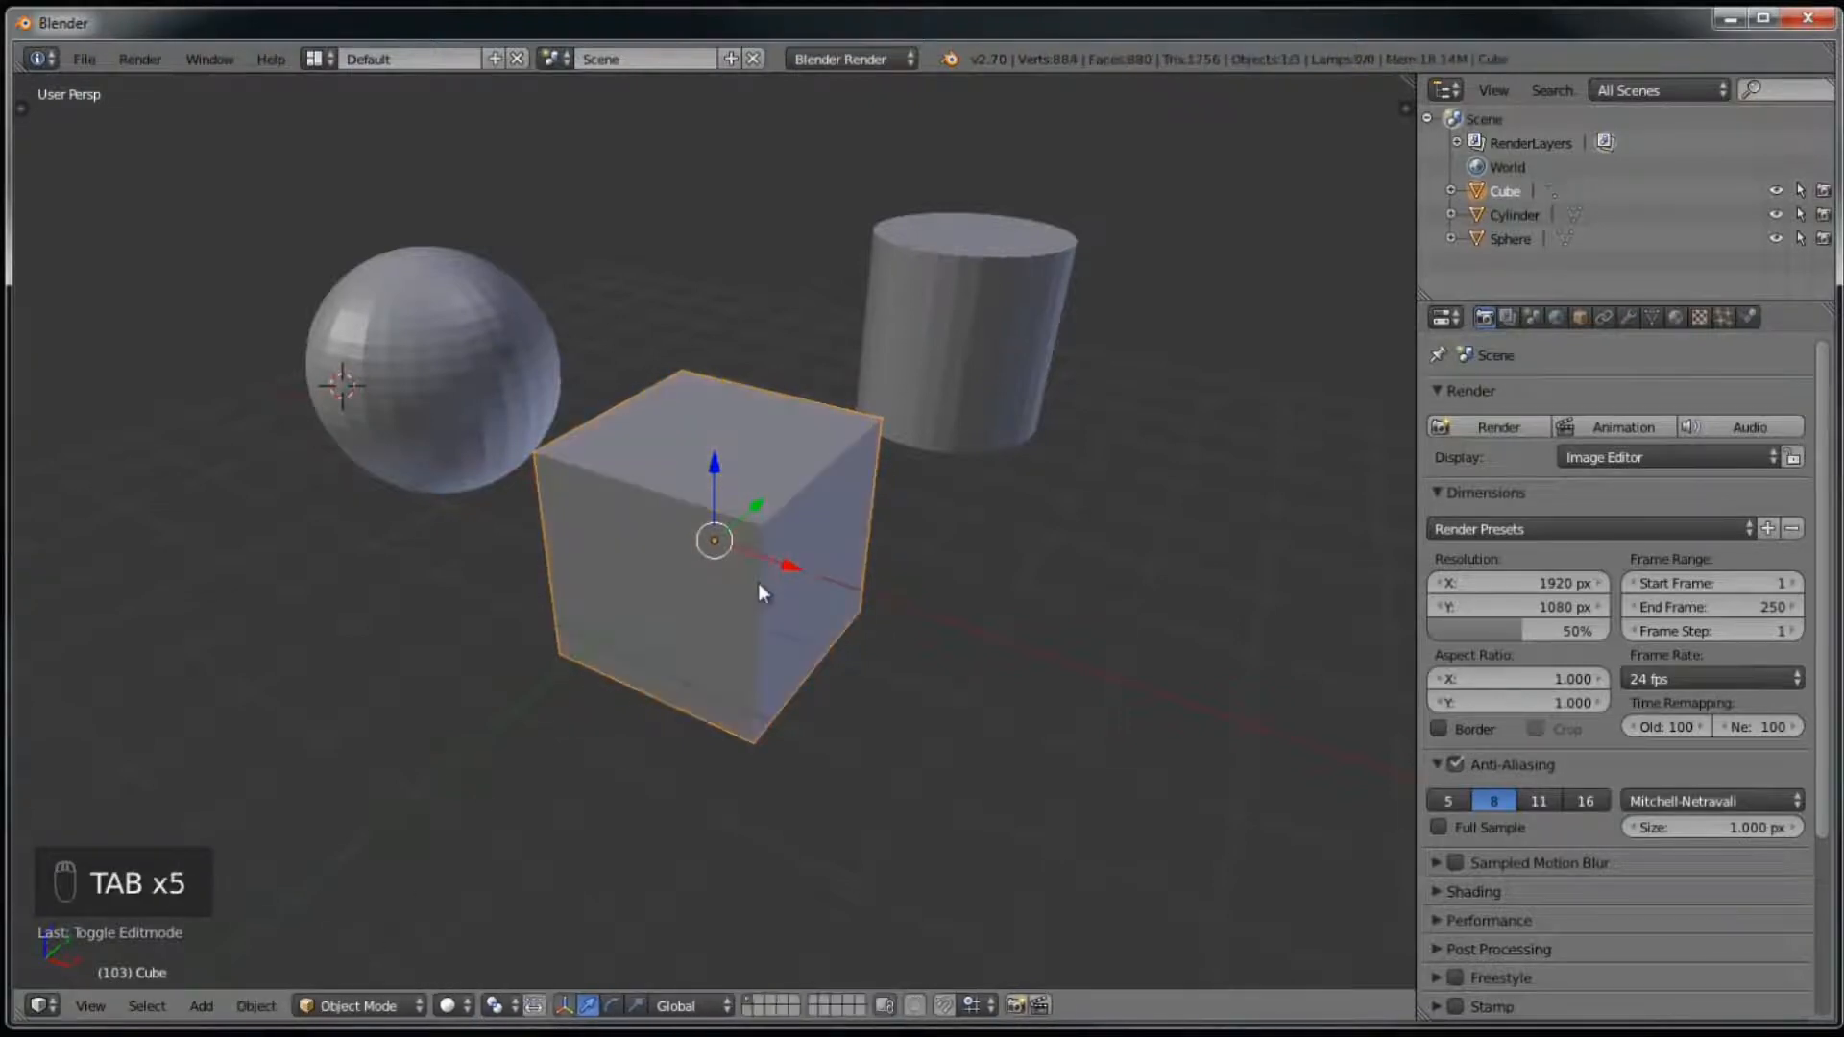
{"action": "key", "text": "Tab"}
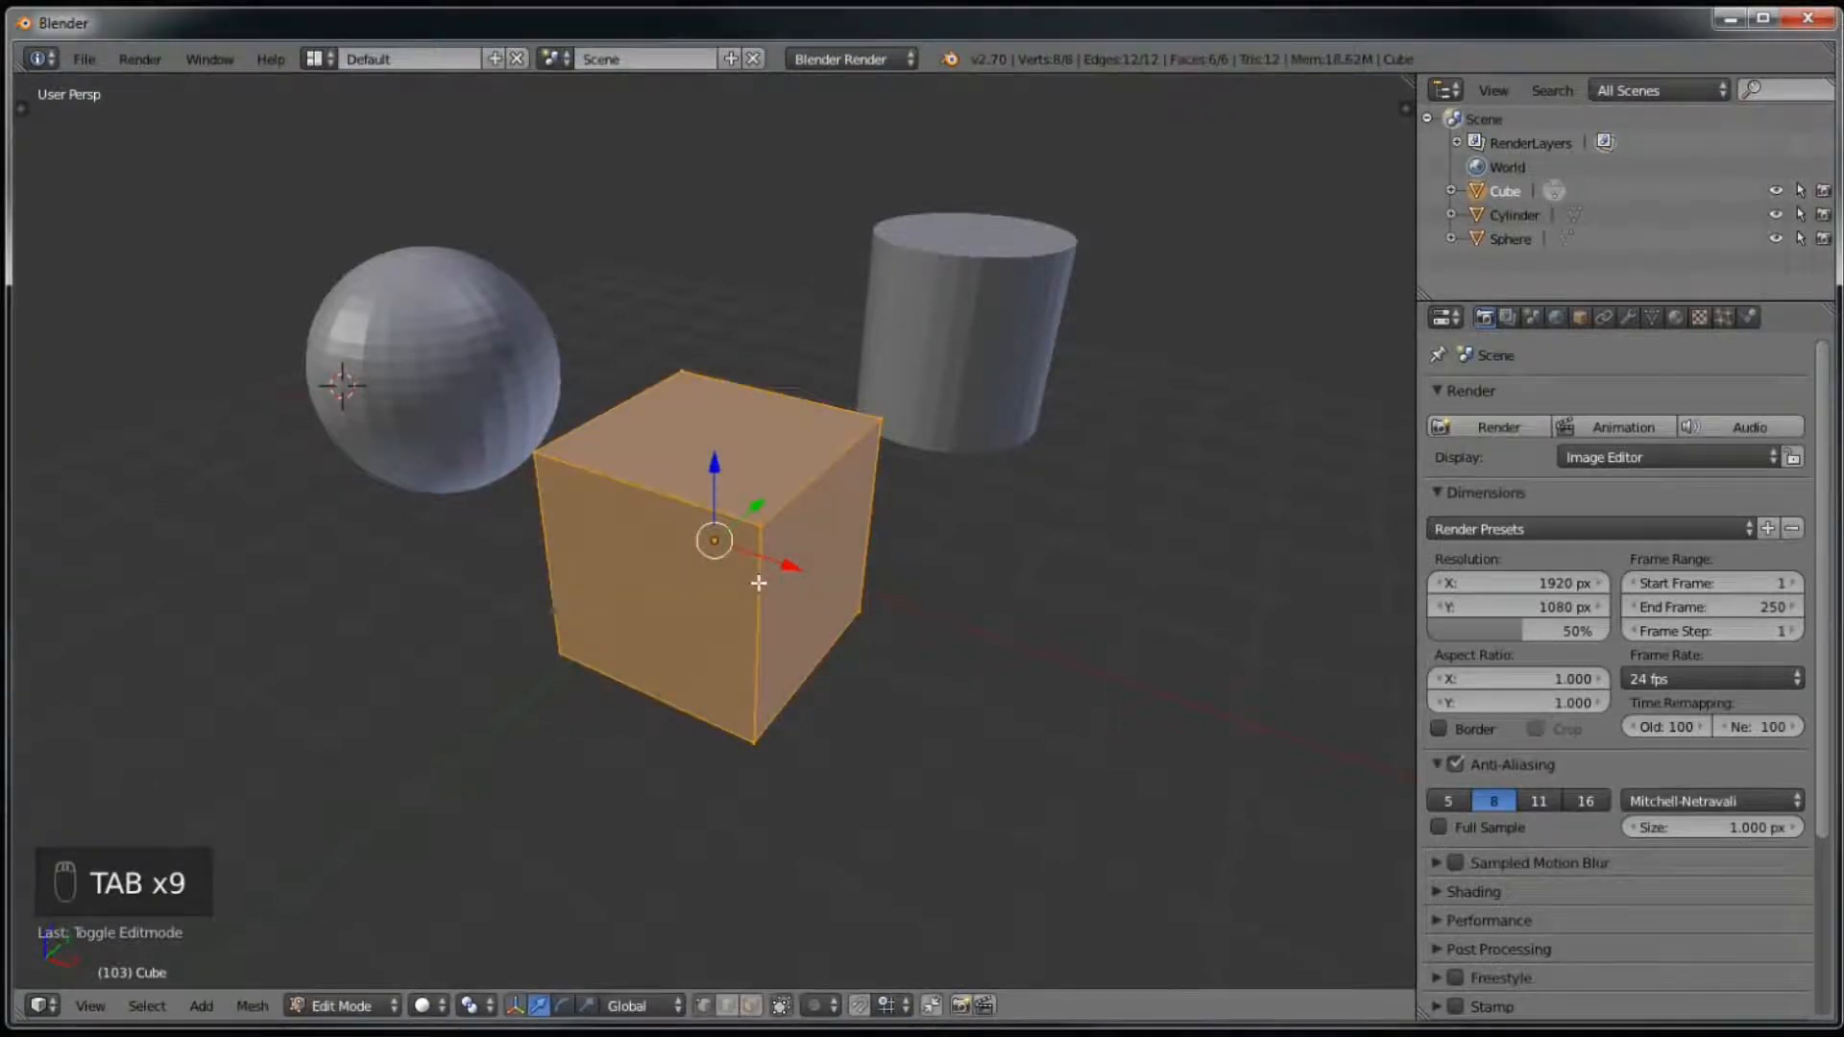
{"action": "key", "text": "Tab"}
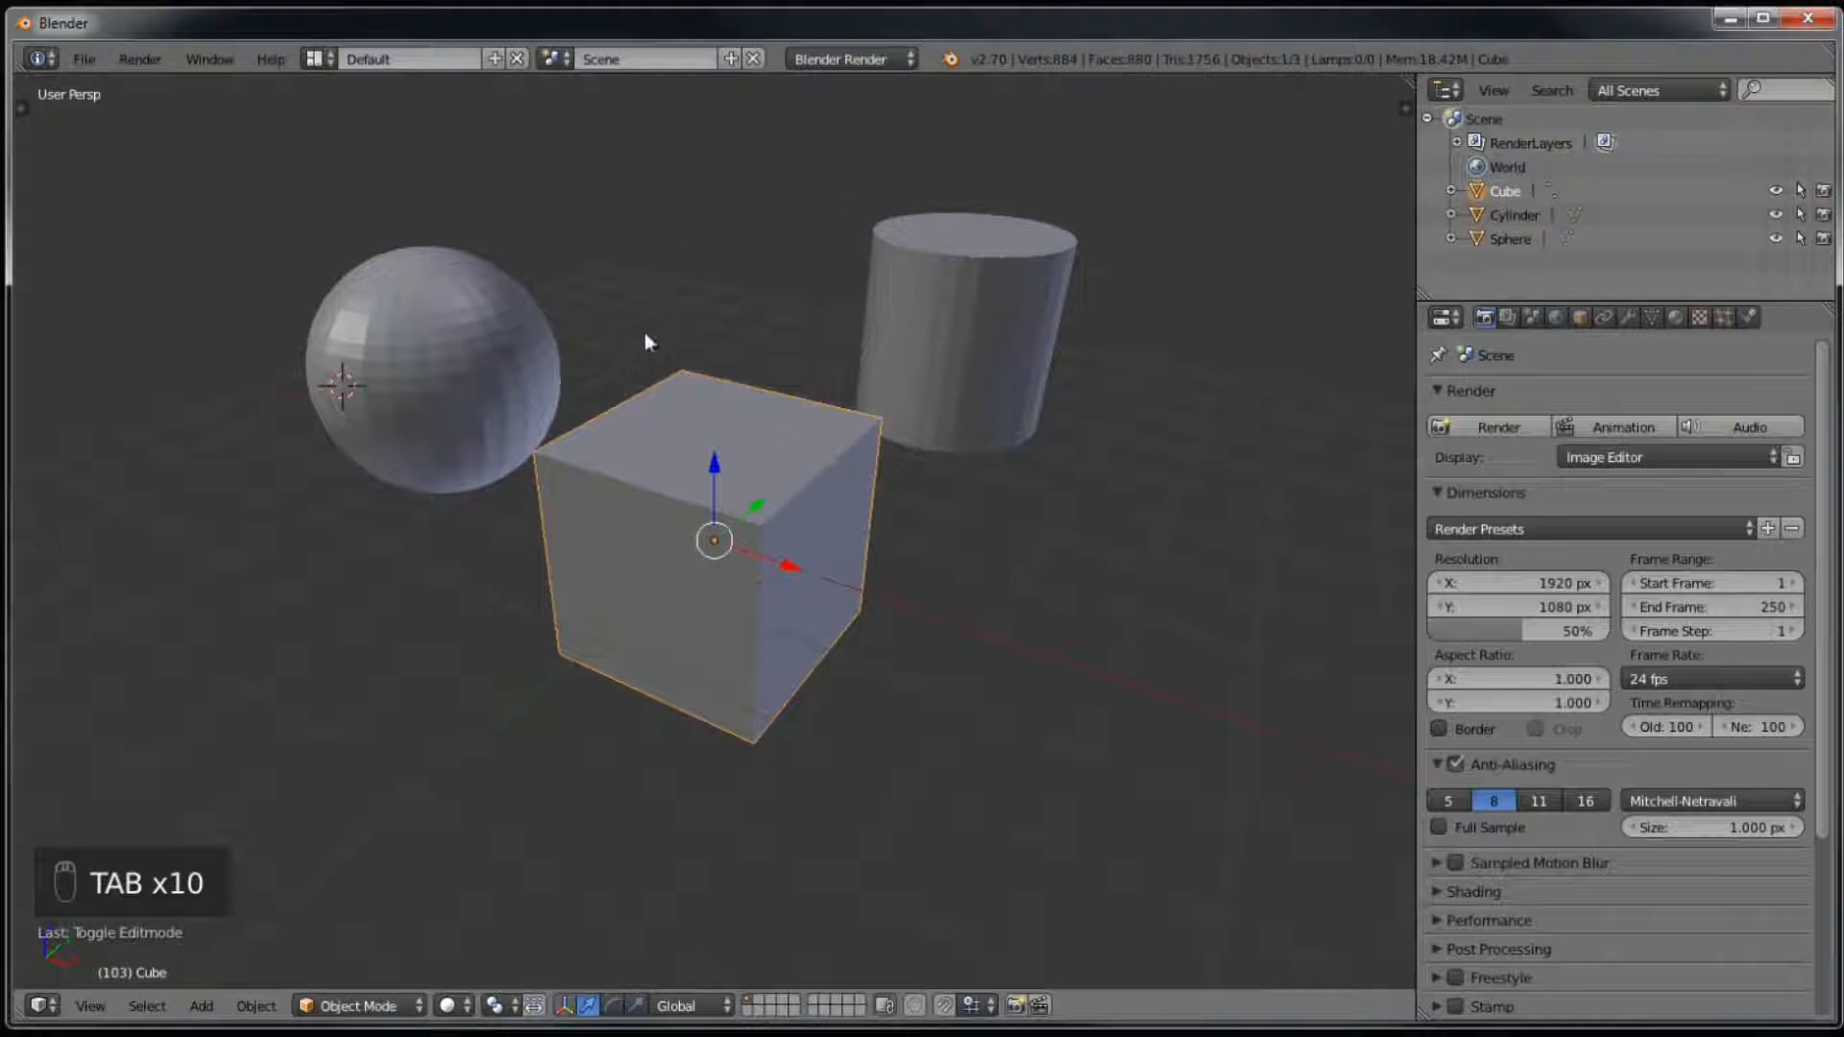
{"action": "key", "text": "Tab"}
{"action": "key", "text": "Tab"}
Step: Choose Object Mode and Edit Mode explicitly for the cube, and keep toggling between the two until it ends in Edit Mode
{"action": "left_click", "coordinate": [403, 1004]}
{"action": "left_click", "coordinate": [405, 972]}
{"action": "left_click", "coordinate": [398, 1003]}
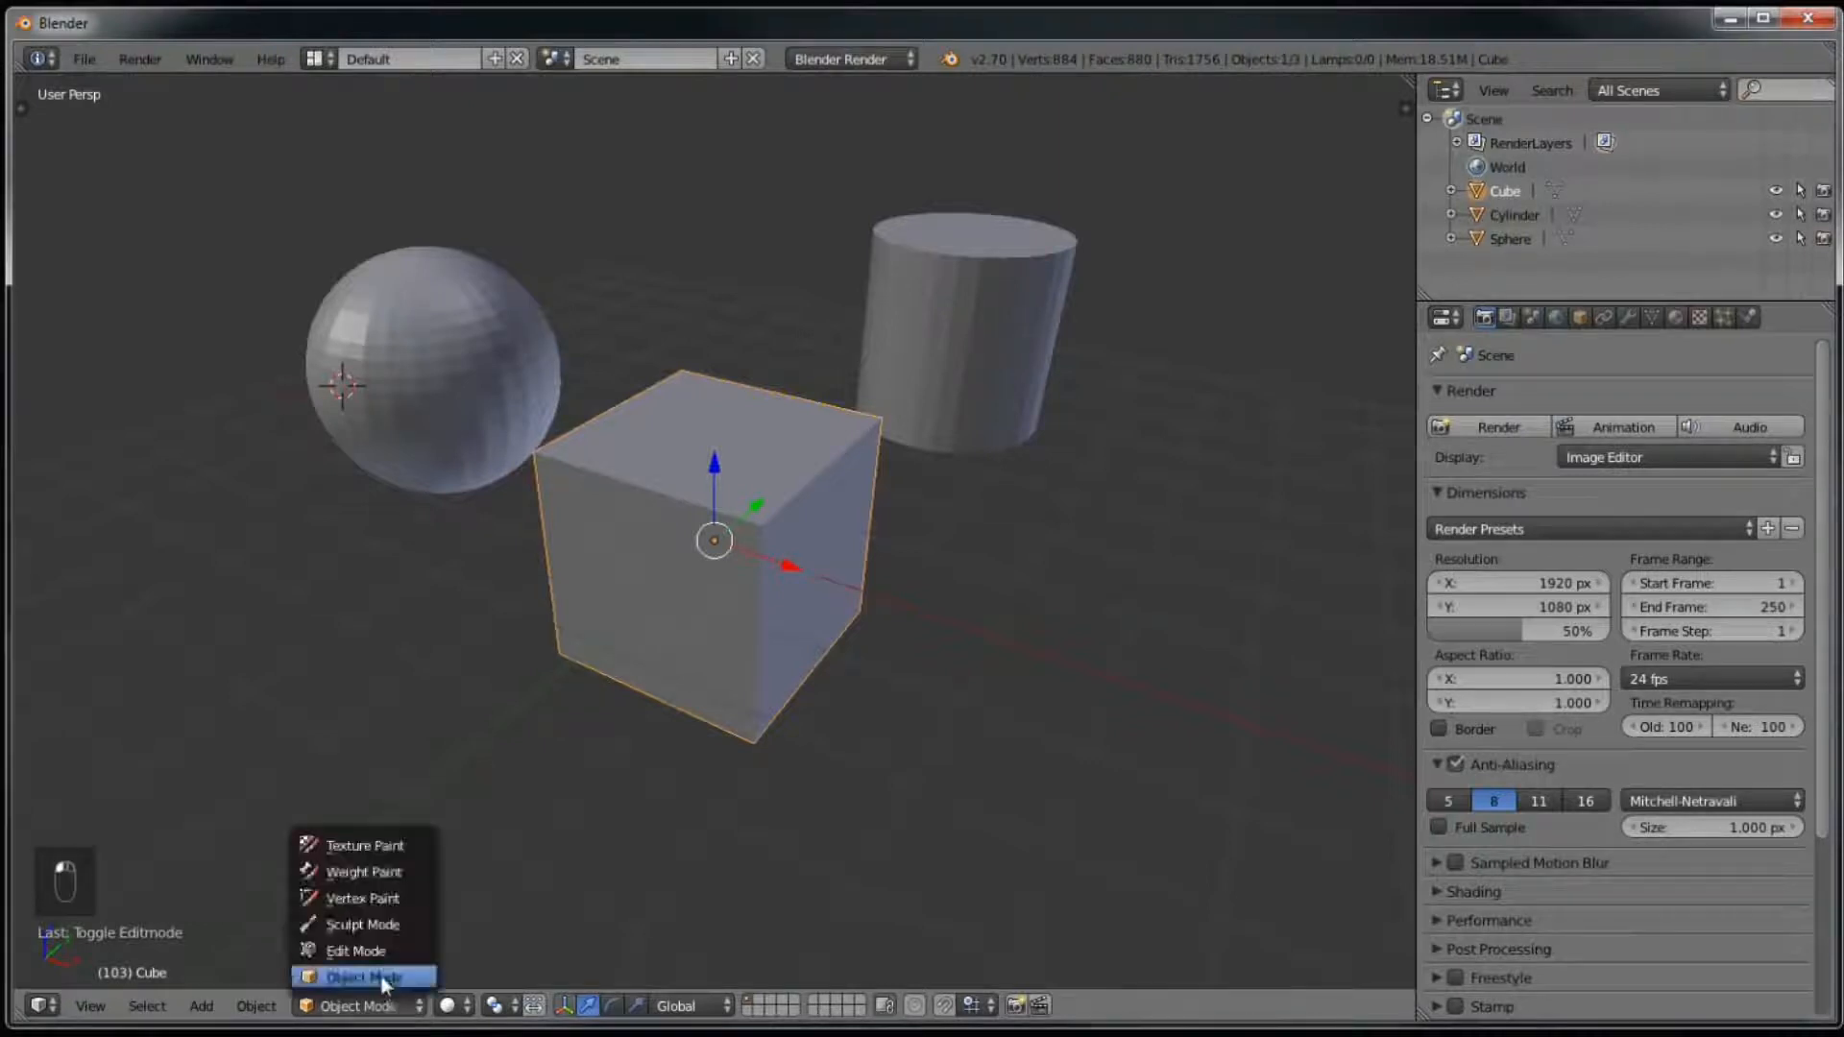
{"action": "left_click", "coordinate": [393, 945]}
{"action": "key", "text": "Tab"}
{"action": "key", "text": "Tab"}
{"action": "key", "text": "Tab"}
{"action": "key", "text": "Tab"}
{"action": "key", "text": "Tab"}
{"action": "key", "text": "Tab"}
{"action": "key", "text": "Tab"}
{"action": "key", "text": "Tab"}
{"action": "key", "text": "Tab"}
{"action": "key", "text": "Tab"}
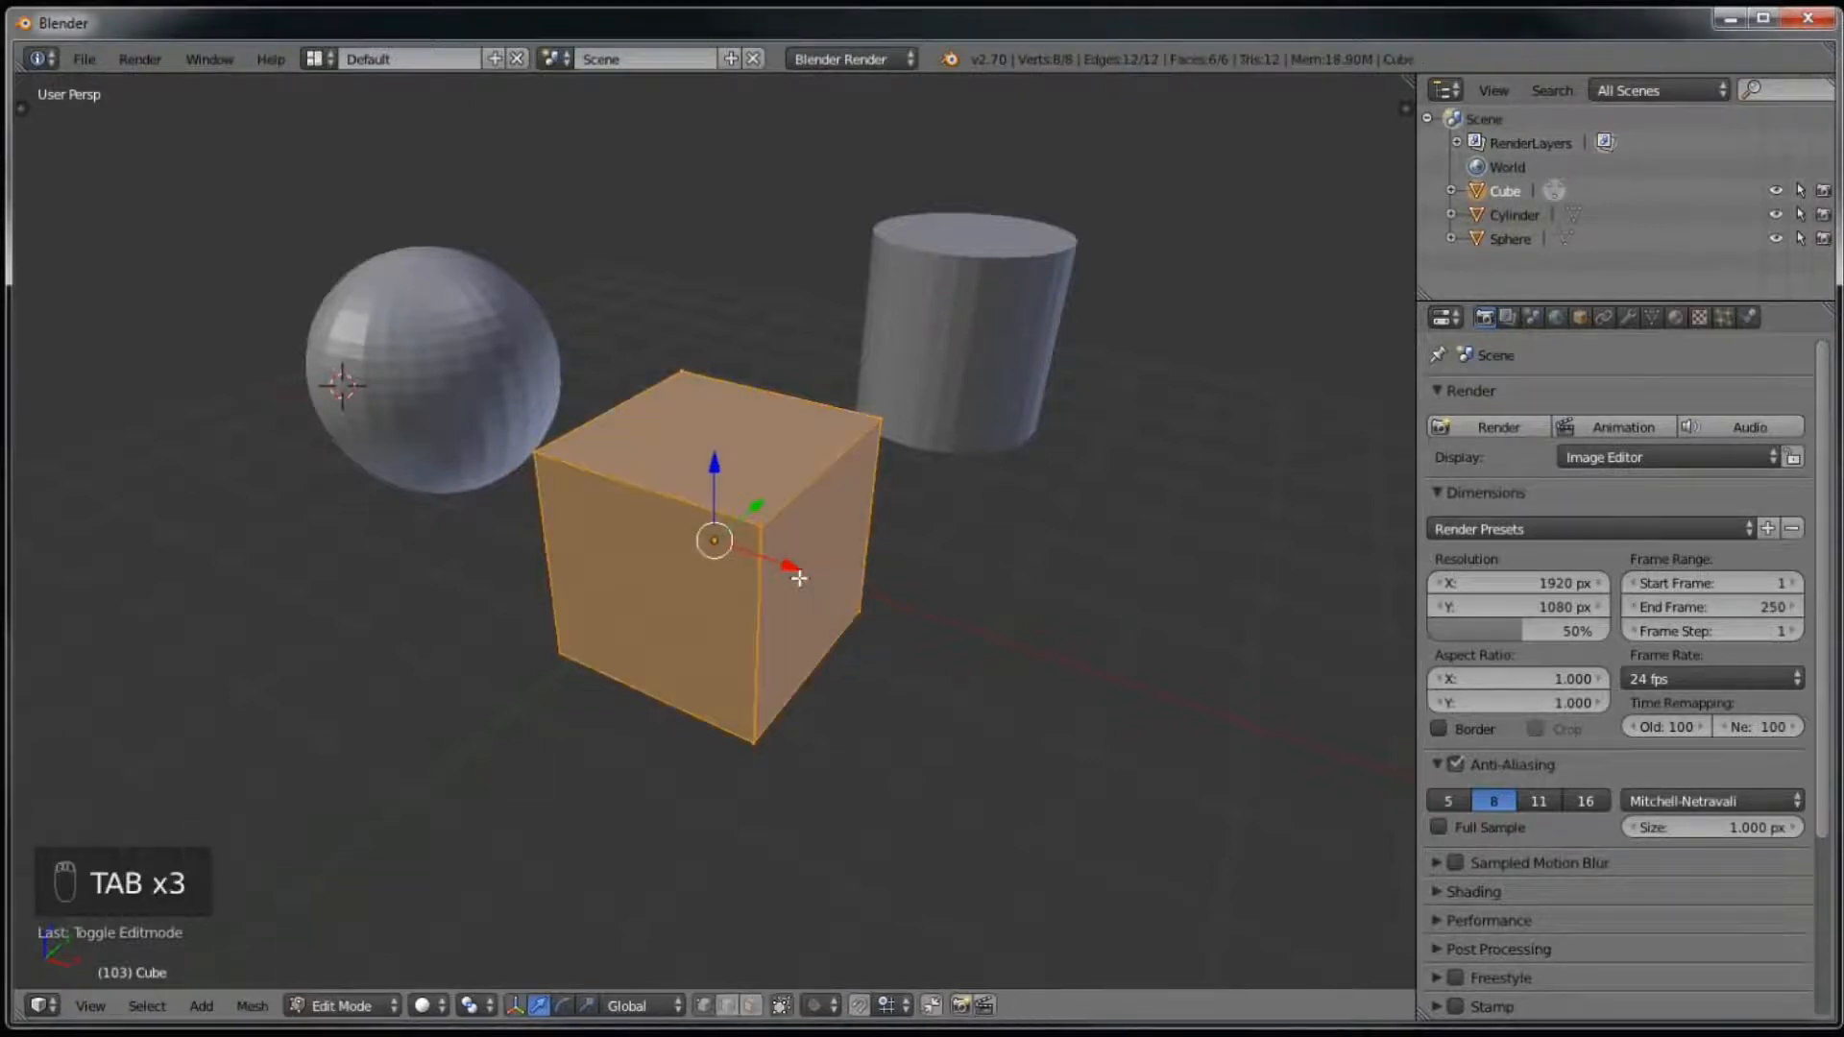
{"action": "key", "text": "Tab"}
{"action": "key", "text": "Tab"}
{"action": "key", "text": "Tab"}
{"action": "key", "text": "Tab"}
{"action": "key", "text": "Tab"}
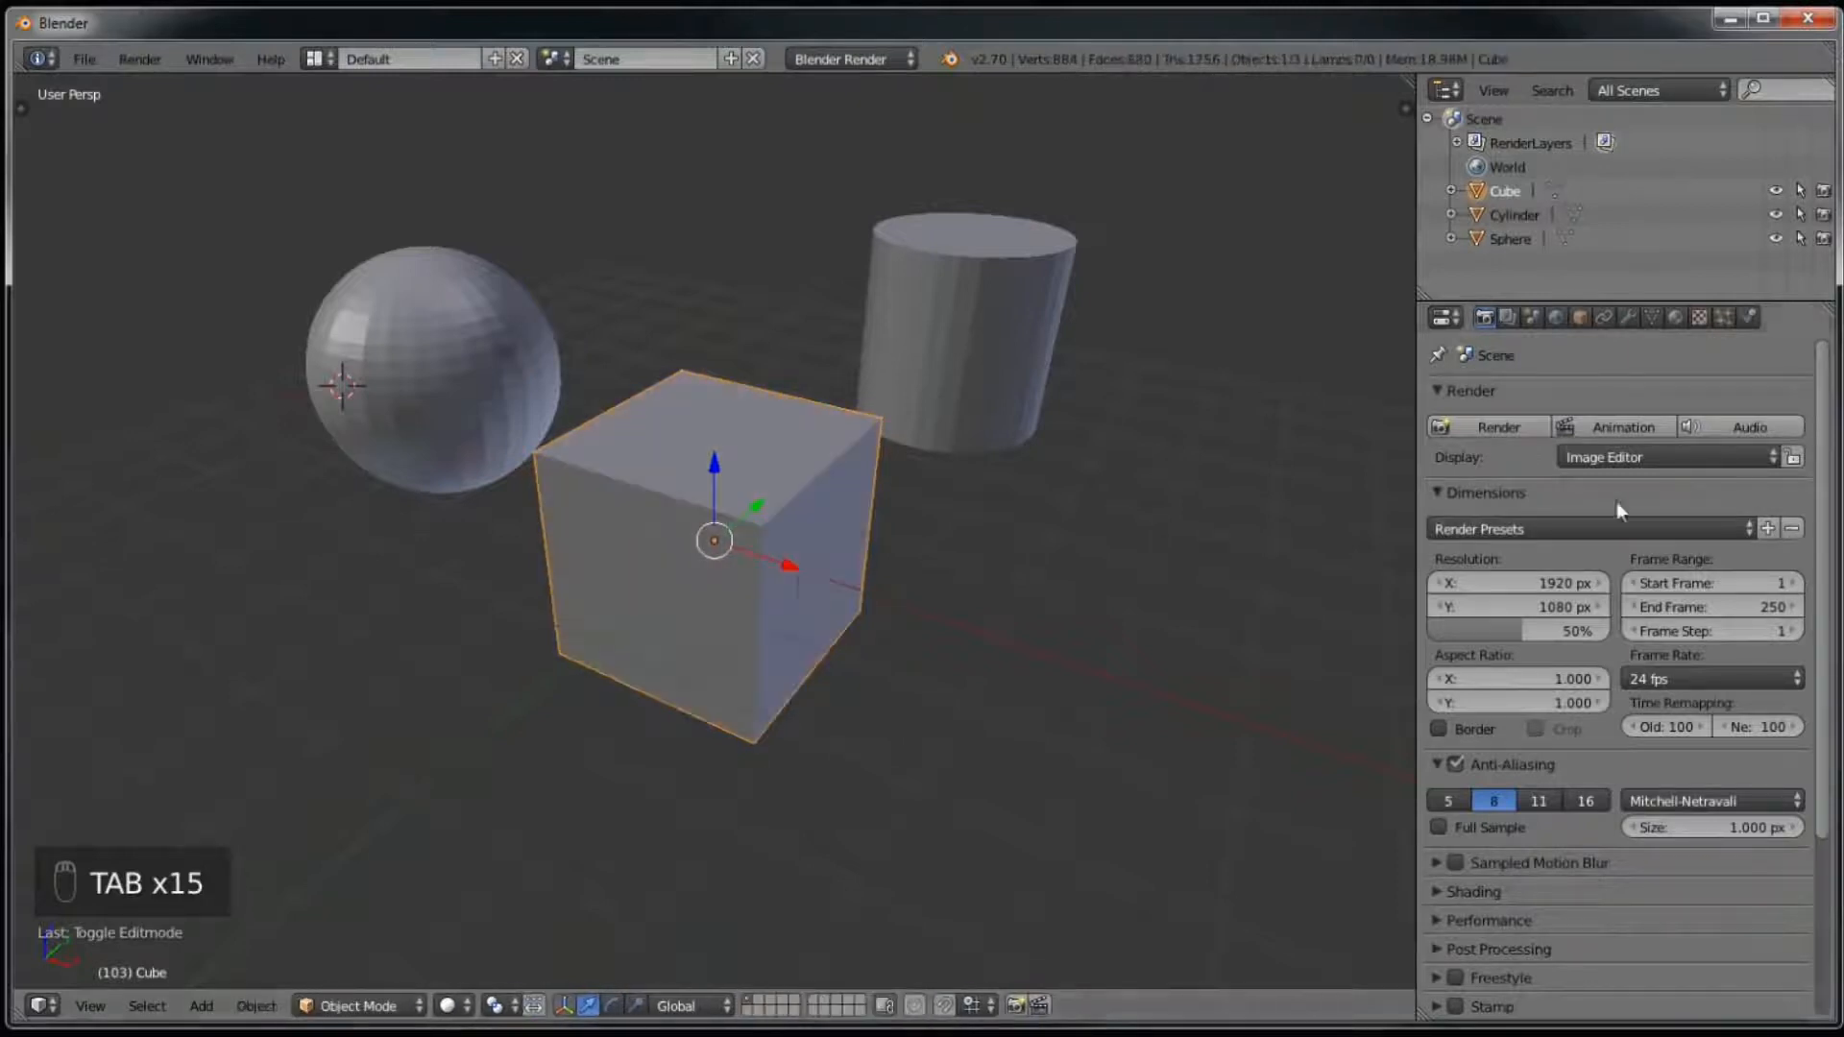
{"action": "key", "text": "Tab"}
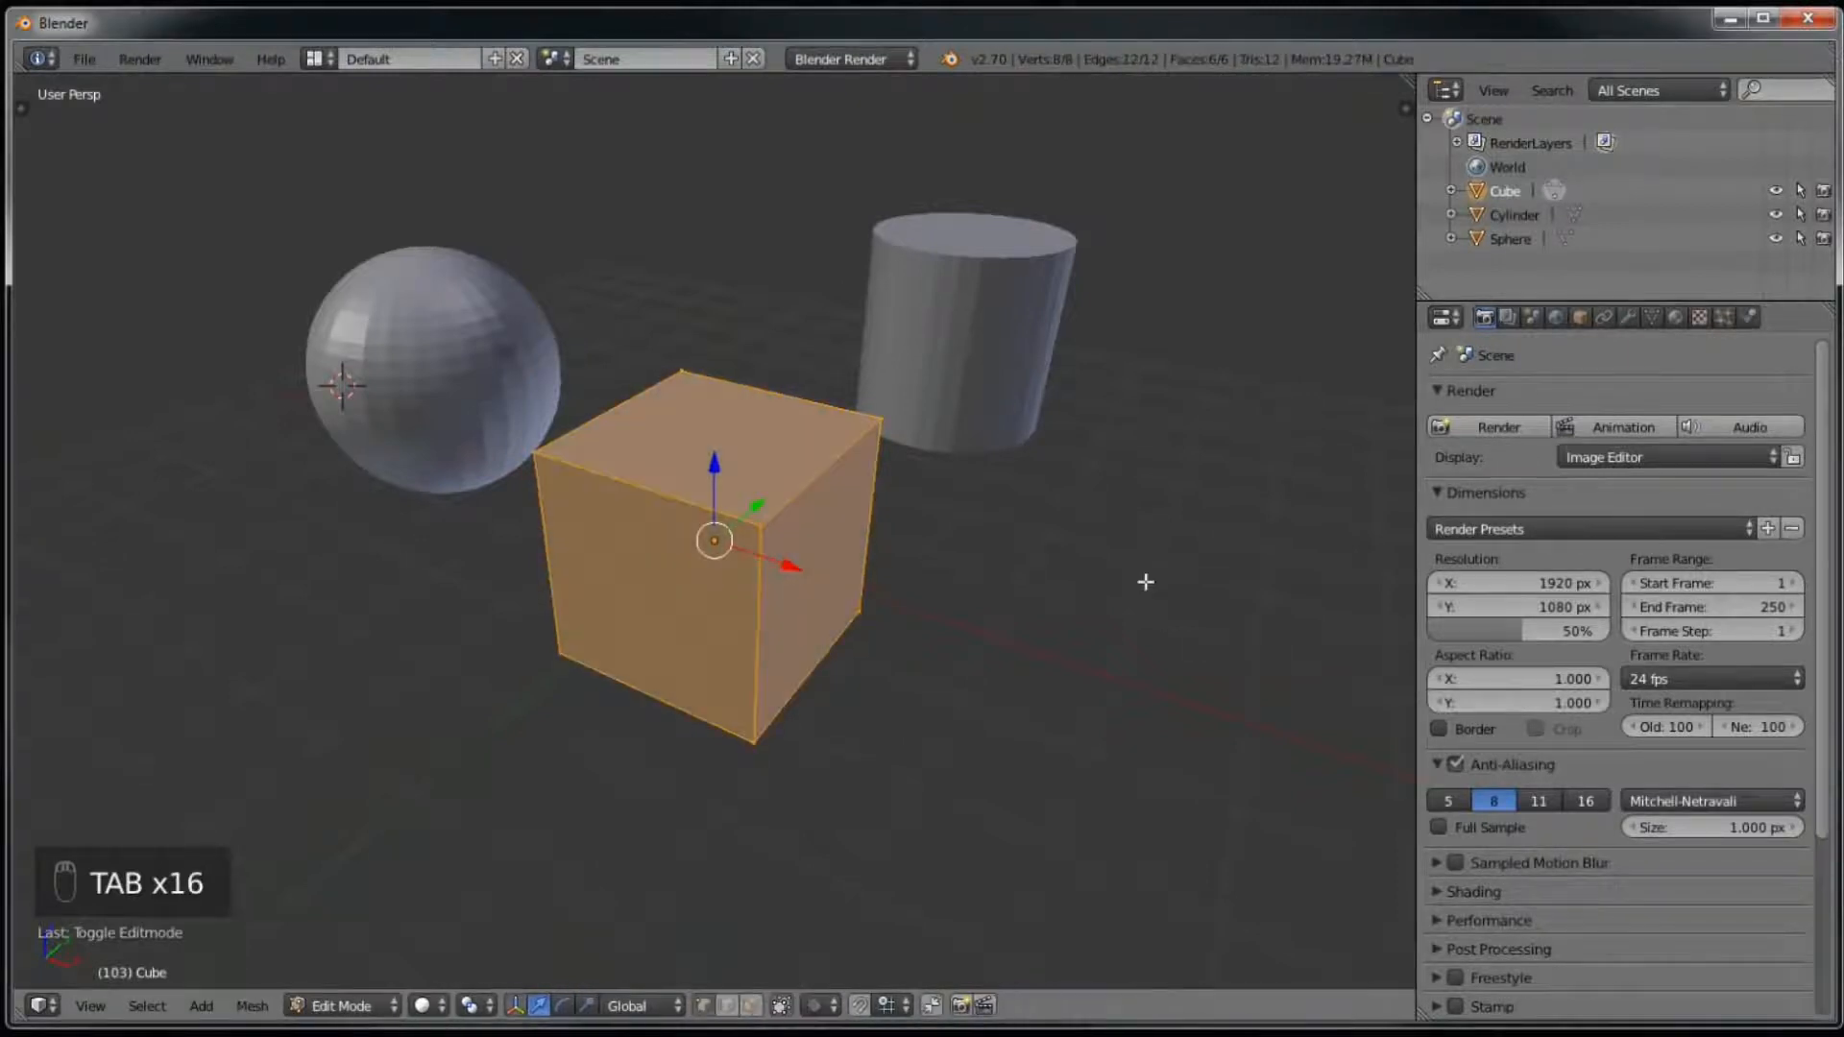
Step: Deselect all of the cube's geometry in Edit Mode
{"action": "middle_click_drag", "start_coordinate": [901, 601], "coordinate": [971, 599]}
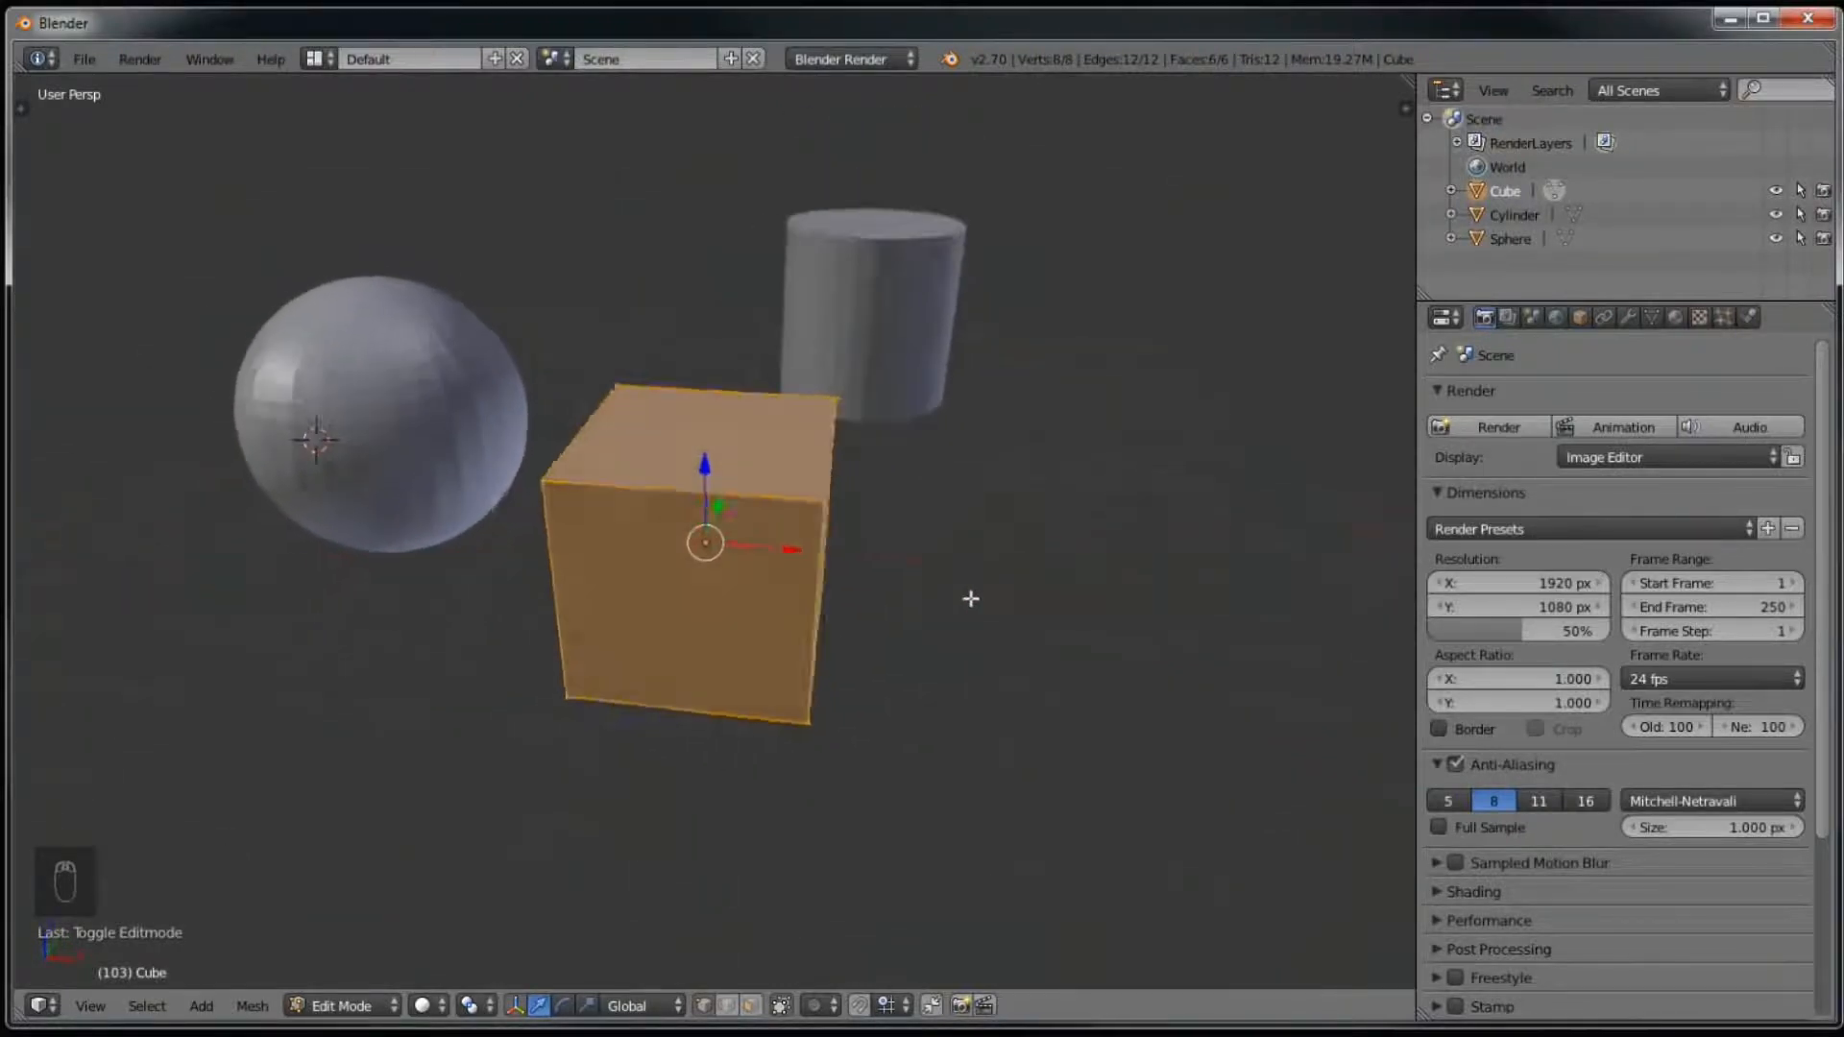
{"action": "scroll", "coordinate": [971, 598], "scroll_direction": "up", "scroll_amount": 3}
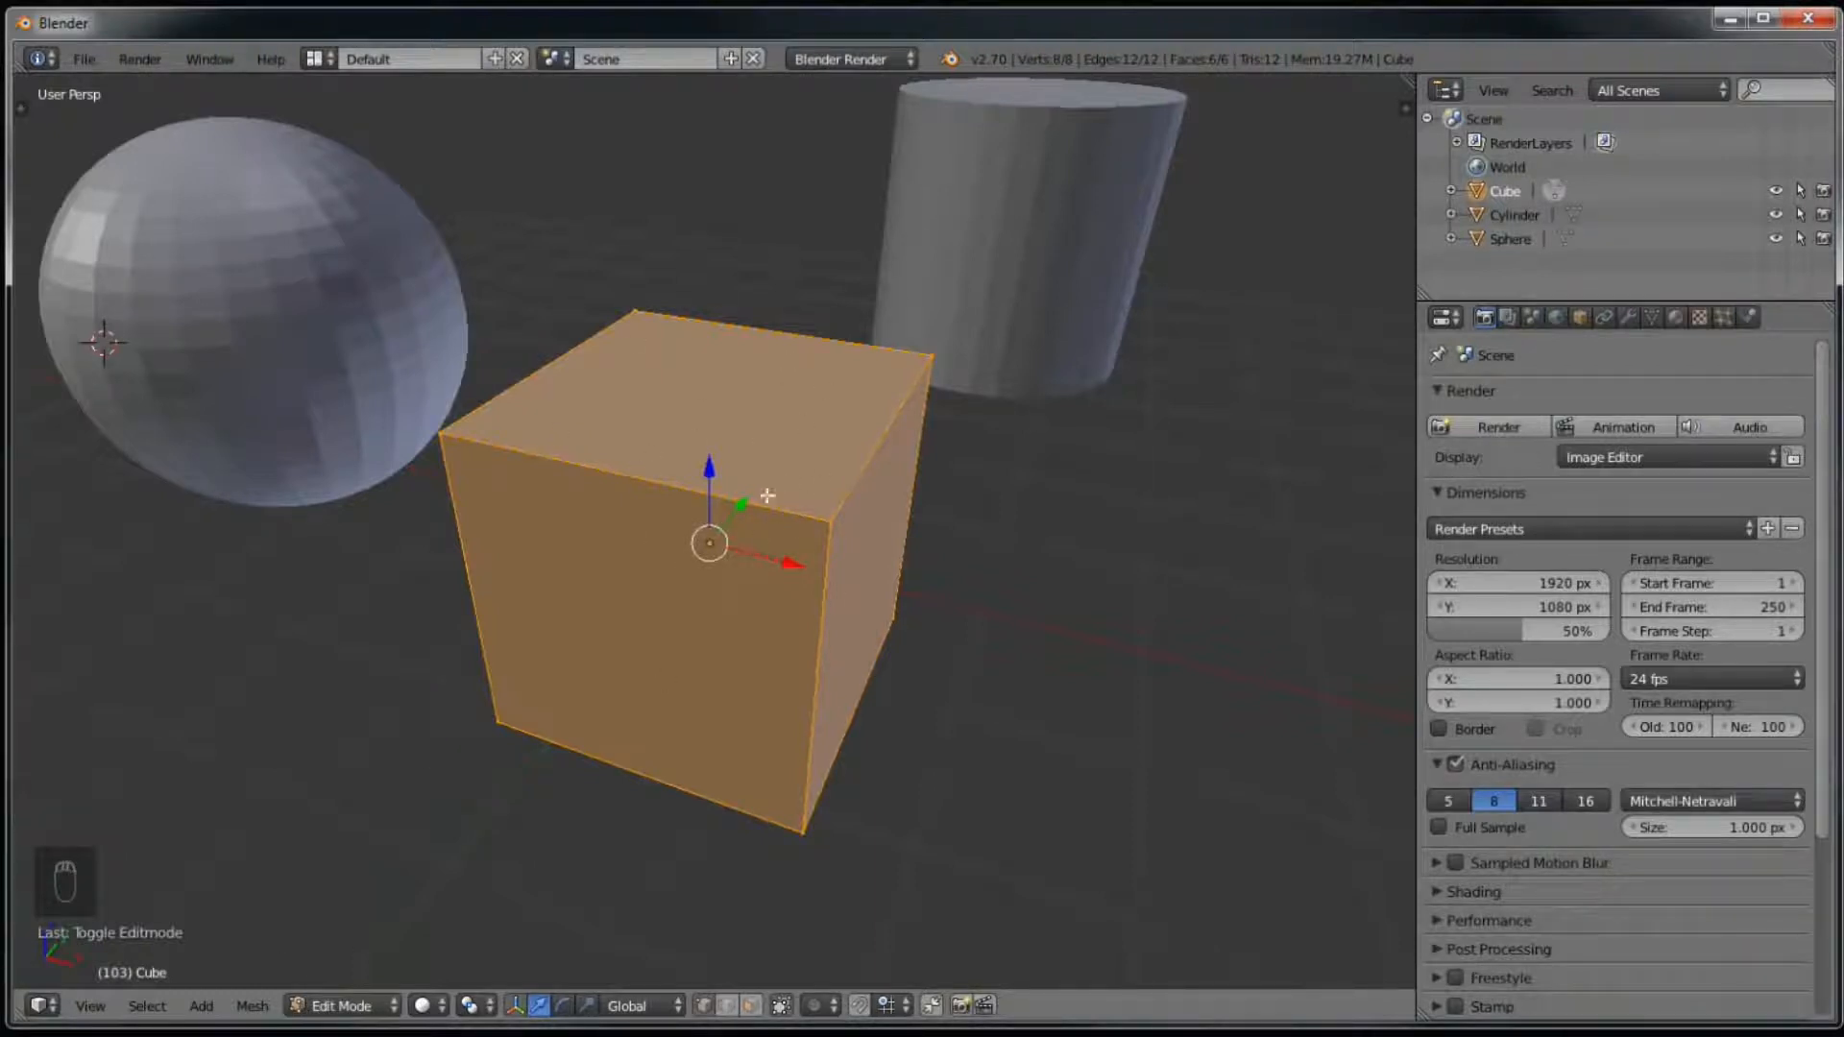
{"action": "key", "text": "a"}
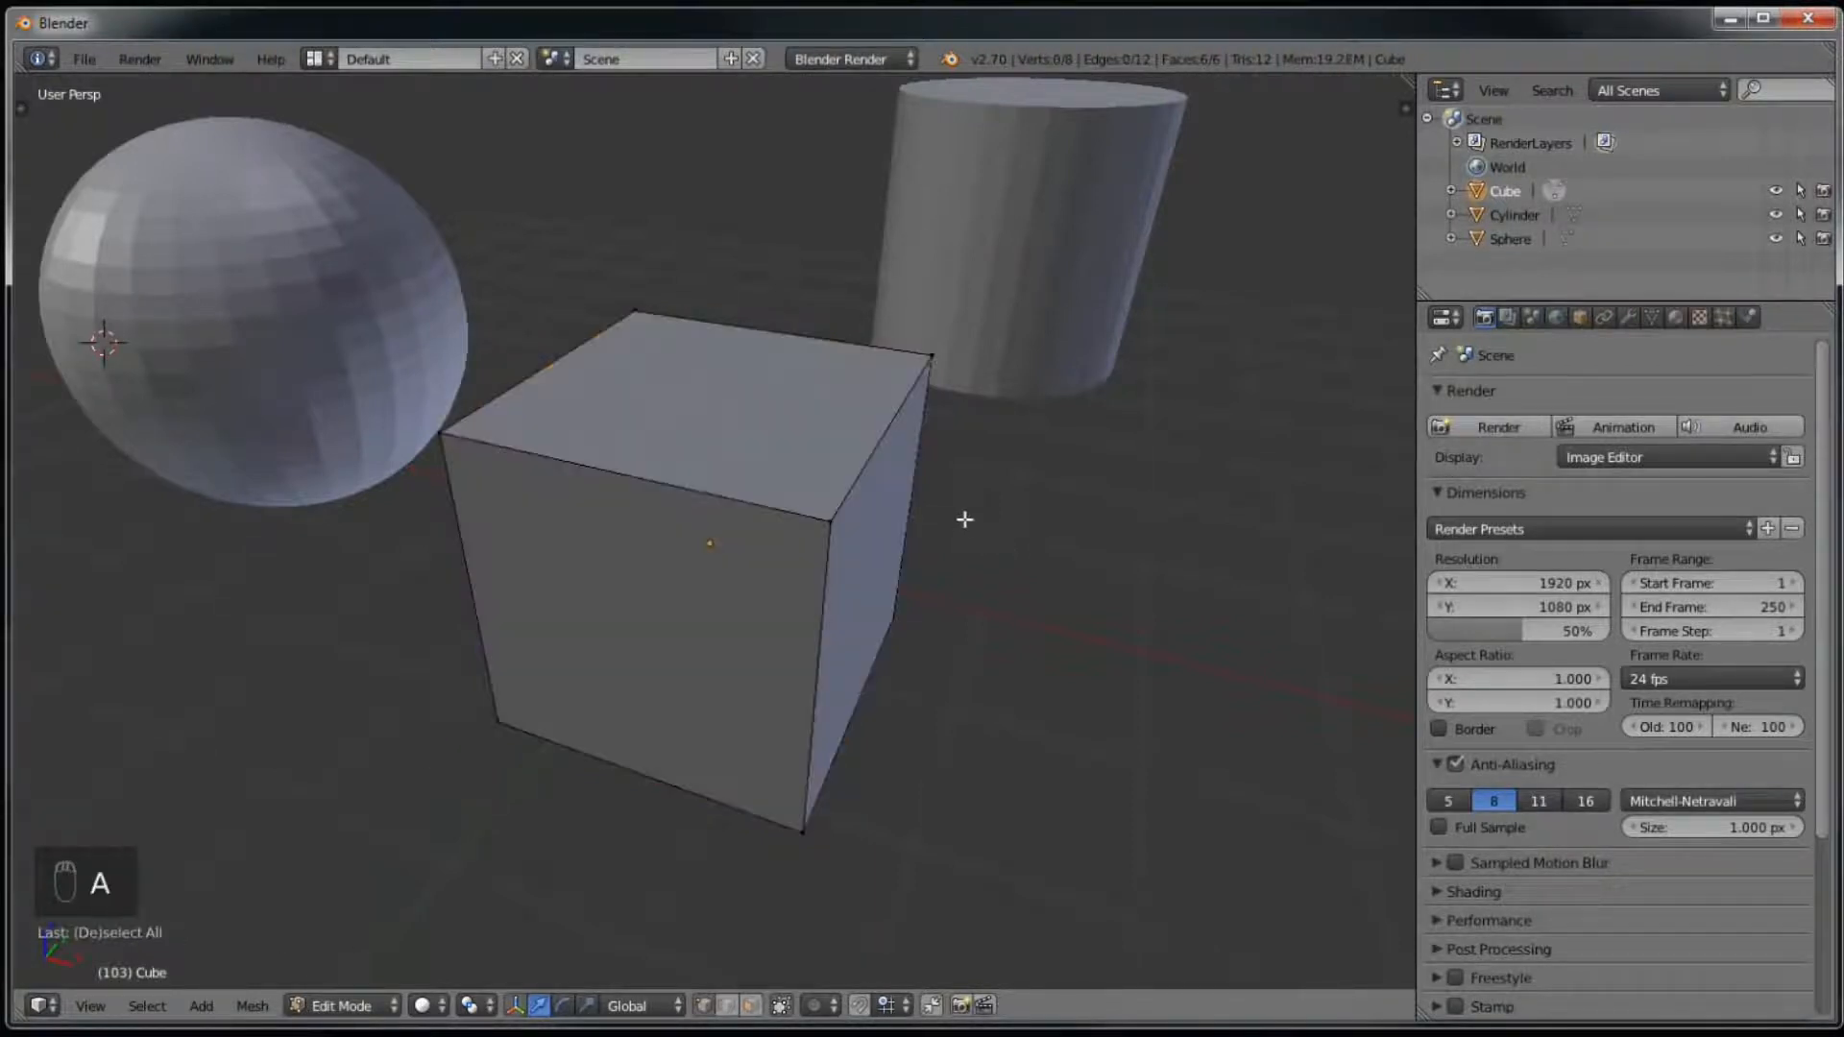
Step: Select individual vertices of the cube one at a time around its upper and lower corners, finishing with the right-hand corner of the top face
{"action": "mouse_move", "coordinate": [980, 605]}
{"action": "middle_mouse_down"}
{"action": "mouse_move", "coordinate": [926, 534]}
{"action": "mouse_move", "coordinate": [1046, 580]}
{"action": "mouse_move", "coordinate": [954, 609]}
{"action": "middle_mouse_up"}
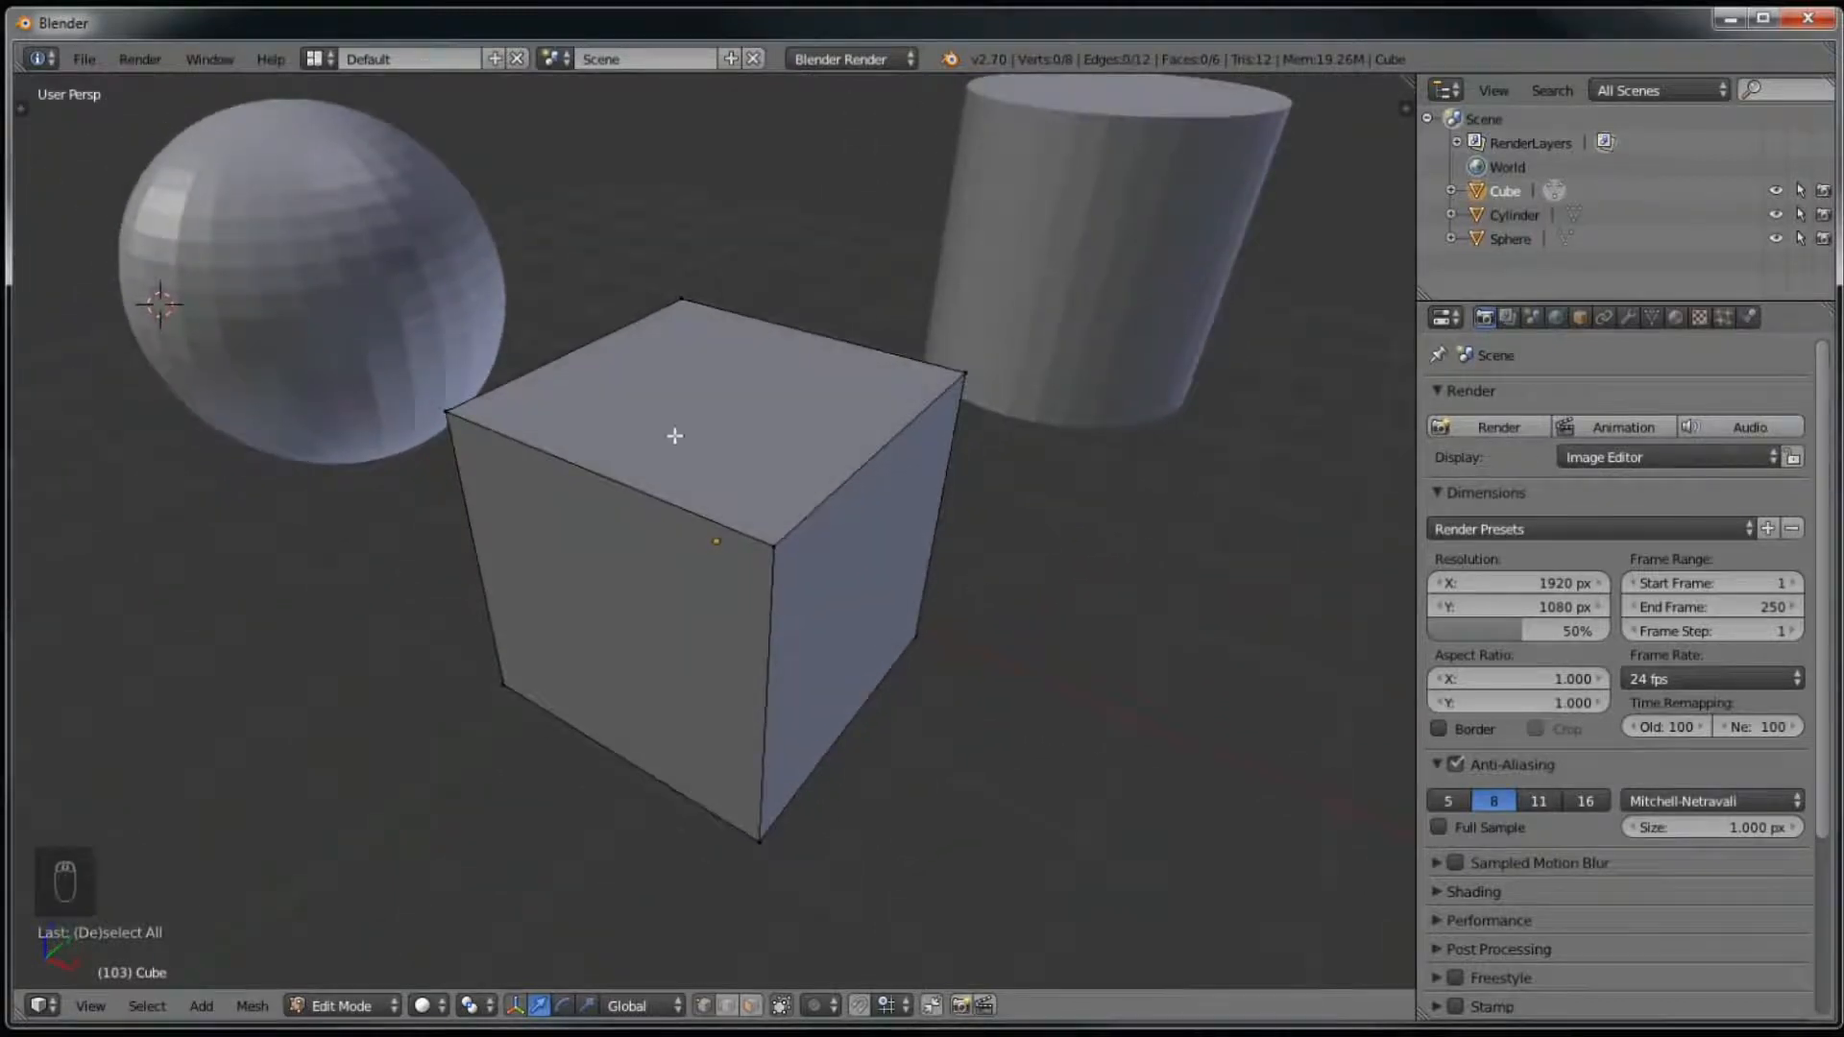
{"action": "right_click", "coordinate": [774, 544]}
{"action": "right_click", "coordinate": [506, 685]}
{"action": "right_click", "coordinate": [751, 824]}
{"action": "right_click", "coordinate": [765, 565]}
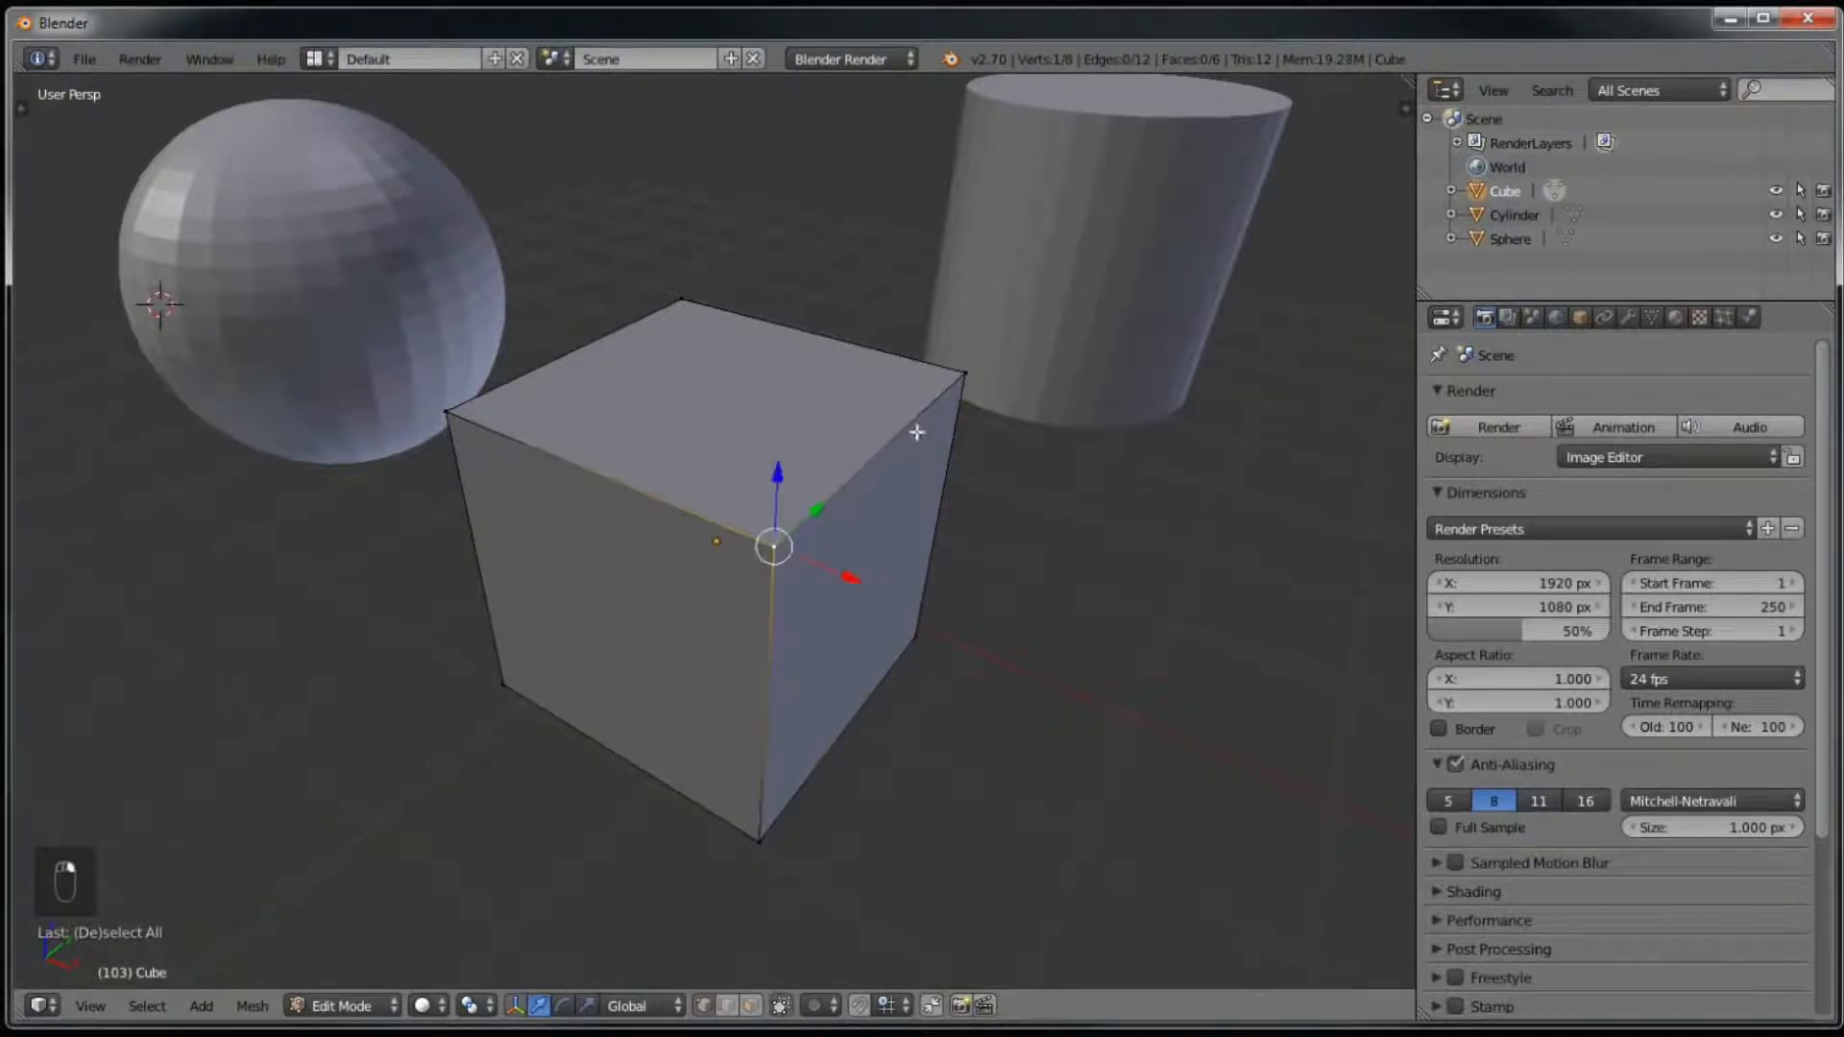
{"action": "right_click", "coordinate": [962, 389]}
{"action": "right_click", "coordinate": [695, 310]}
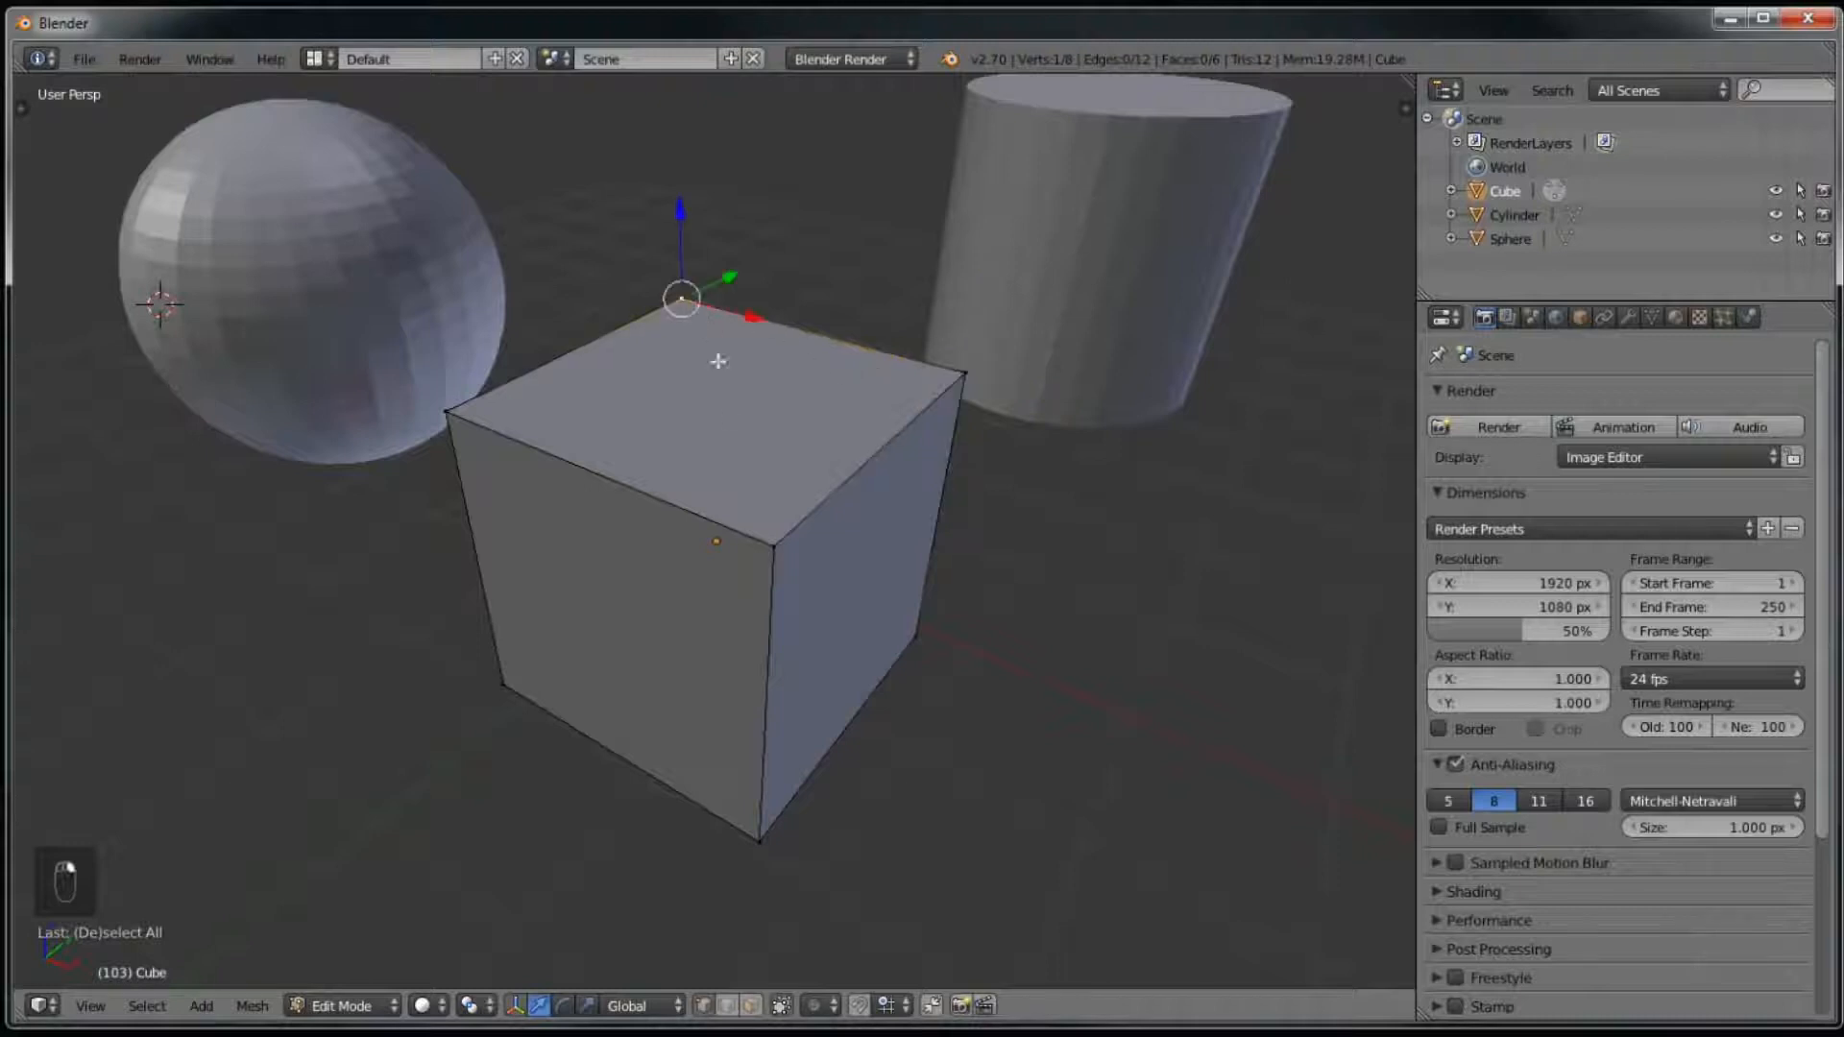
{"action": "right_click", "coordinate": [770, 544]}
{"action": "right_click", "coordinate": [958, 377]}
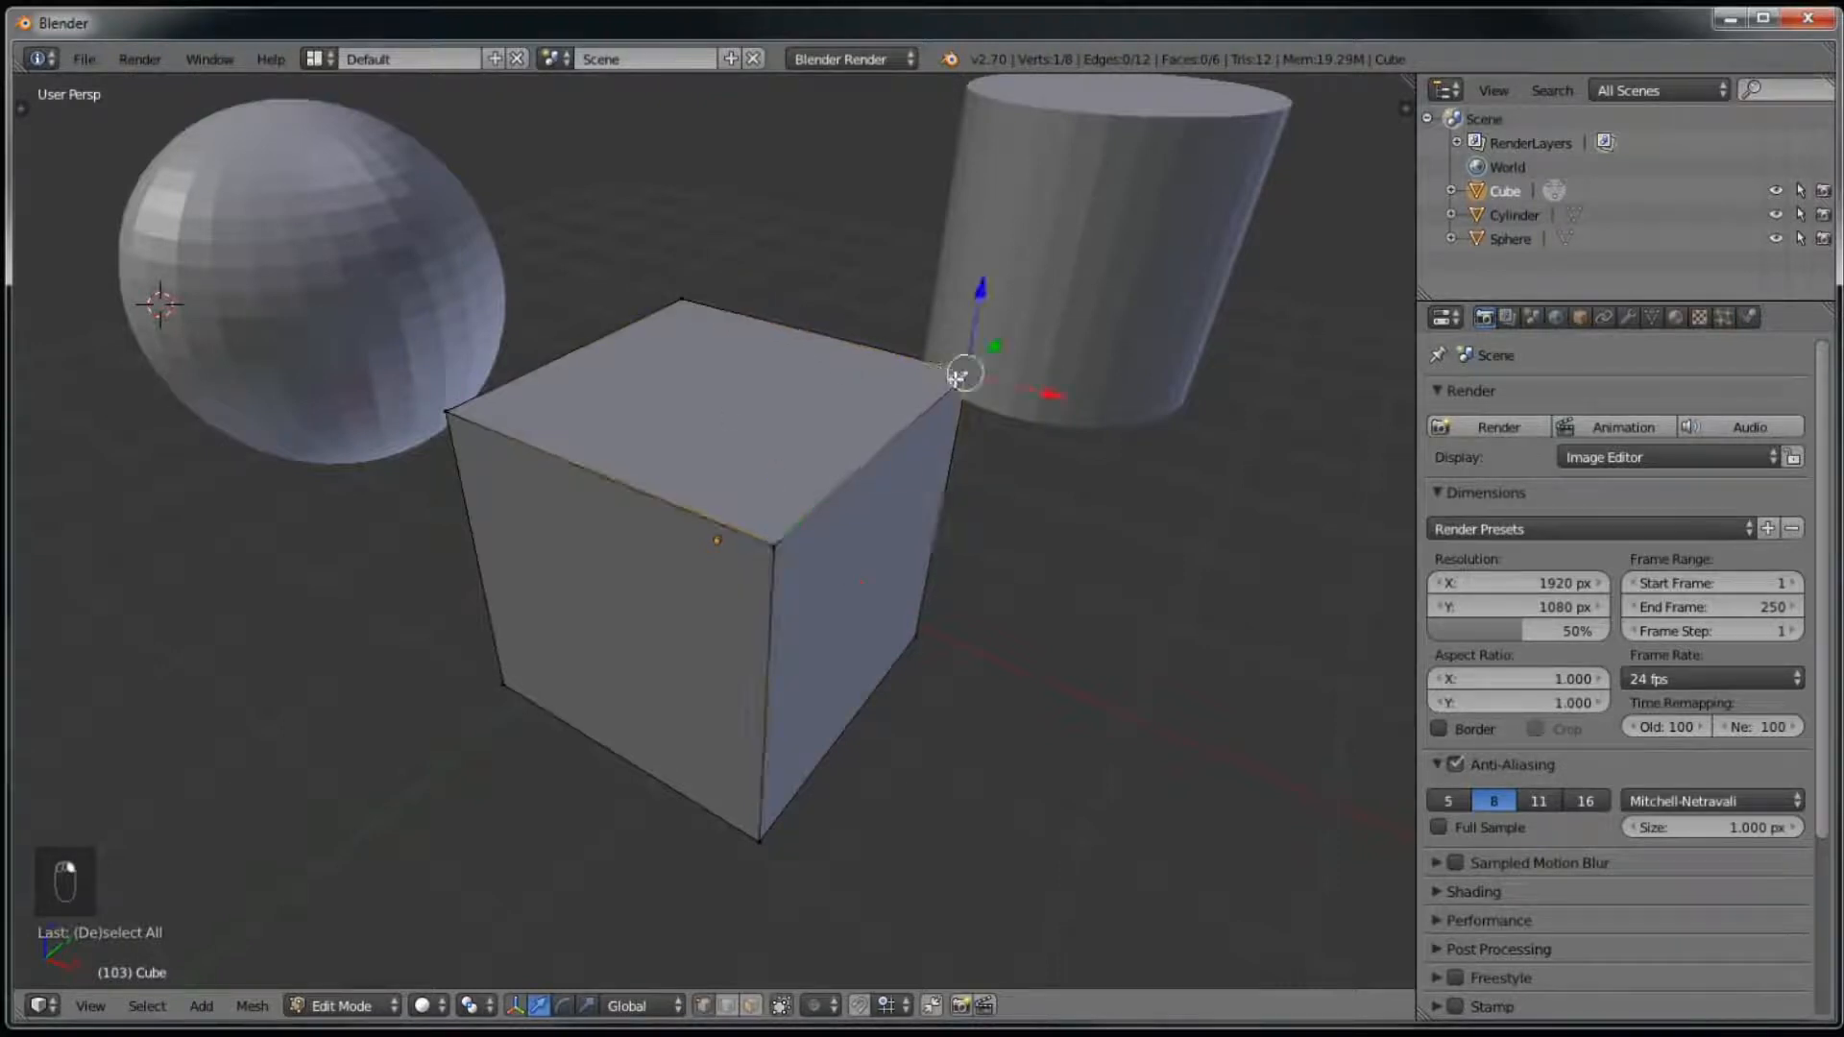
{"action": "right_click", "coordinate": [773, 550]}
{"action": "right_click", "coordinate": [917, 634]}
{"action": "right_click", "coordinate": [760, 840]}
{"action": "right_click", "coordinate": [787, 540]}
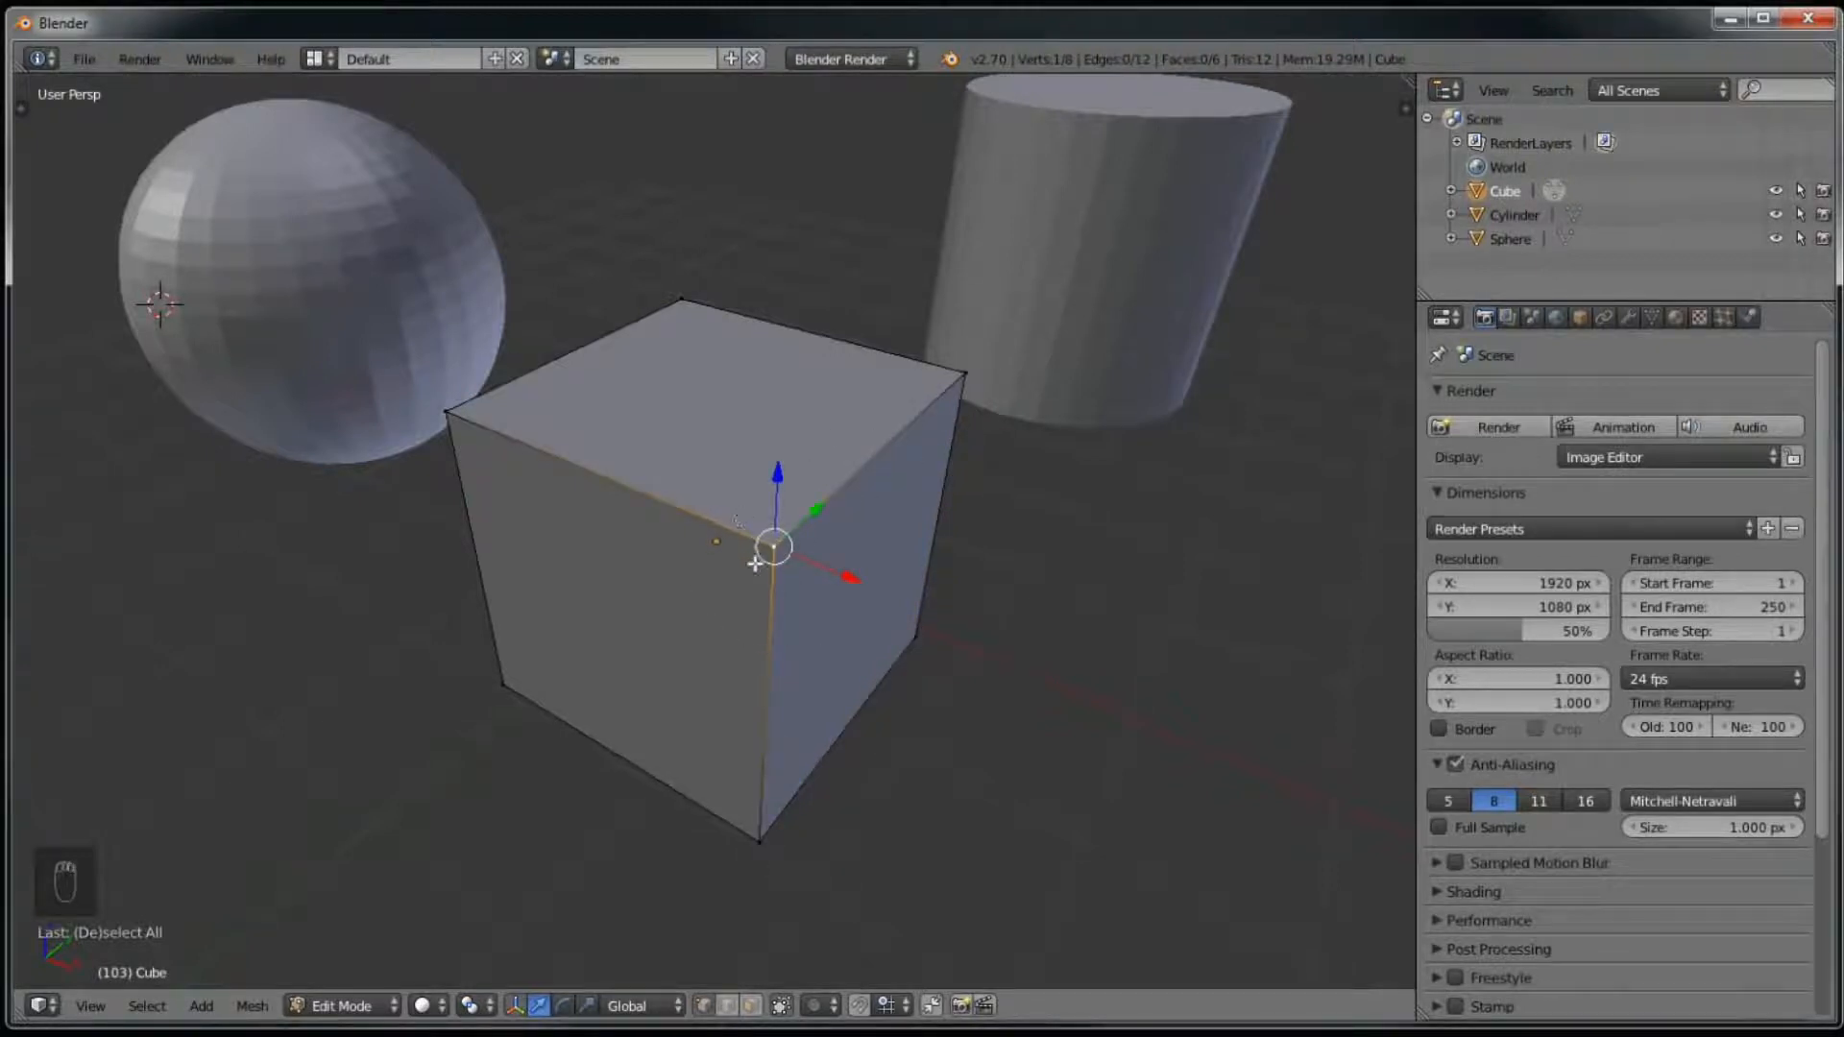
{"action": "right_click", "coordinate": [942, 375]}
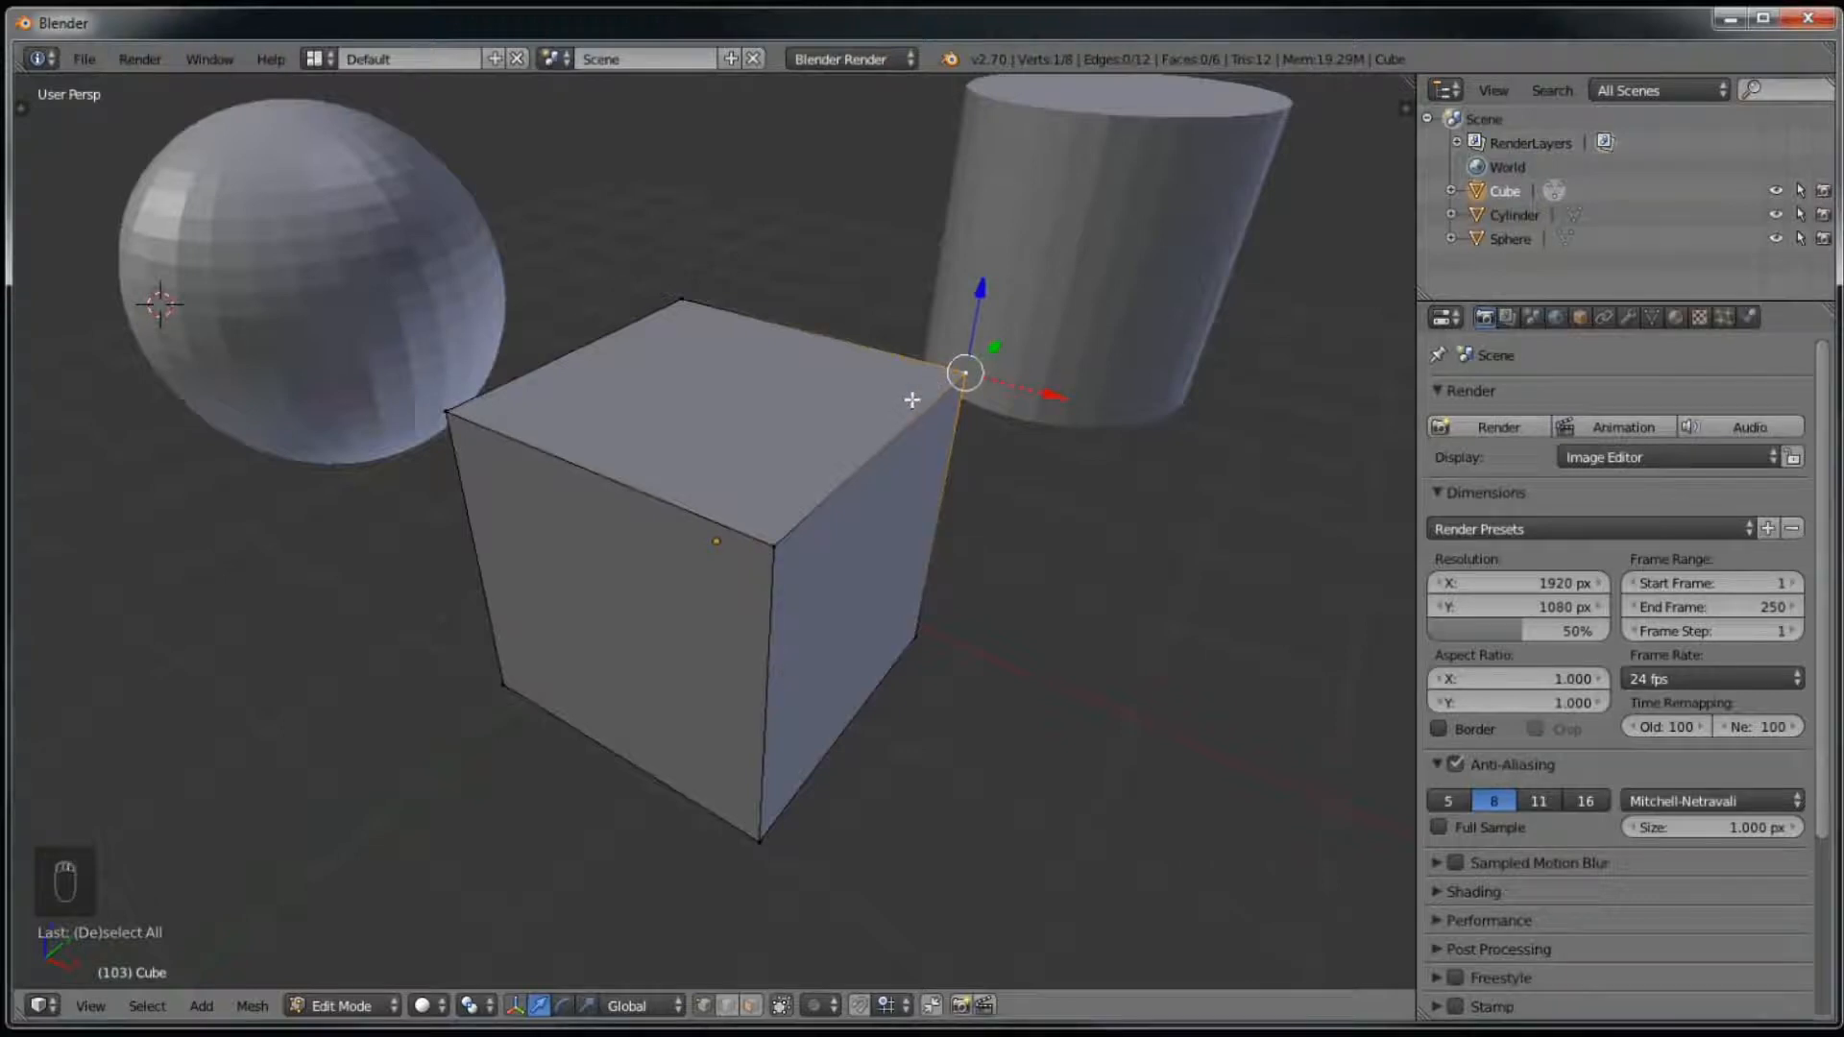
Step: Select individual corner vertices of the cube one after another, viewing the corners from different angles
{"action": "right_click", "coordinate": [803, 527]}
{"action": "right_click", "coordinate": [960, 375]}
{"action": "right_click", "coordinate": [774, 549]}
{"action": "right_click", "coordinate": [761, 818]}
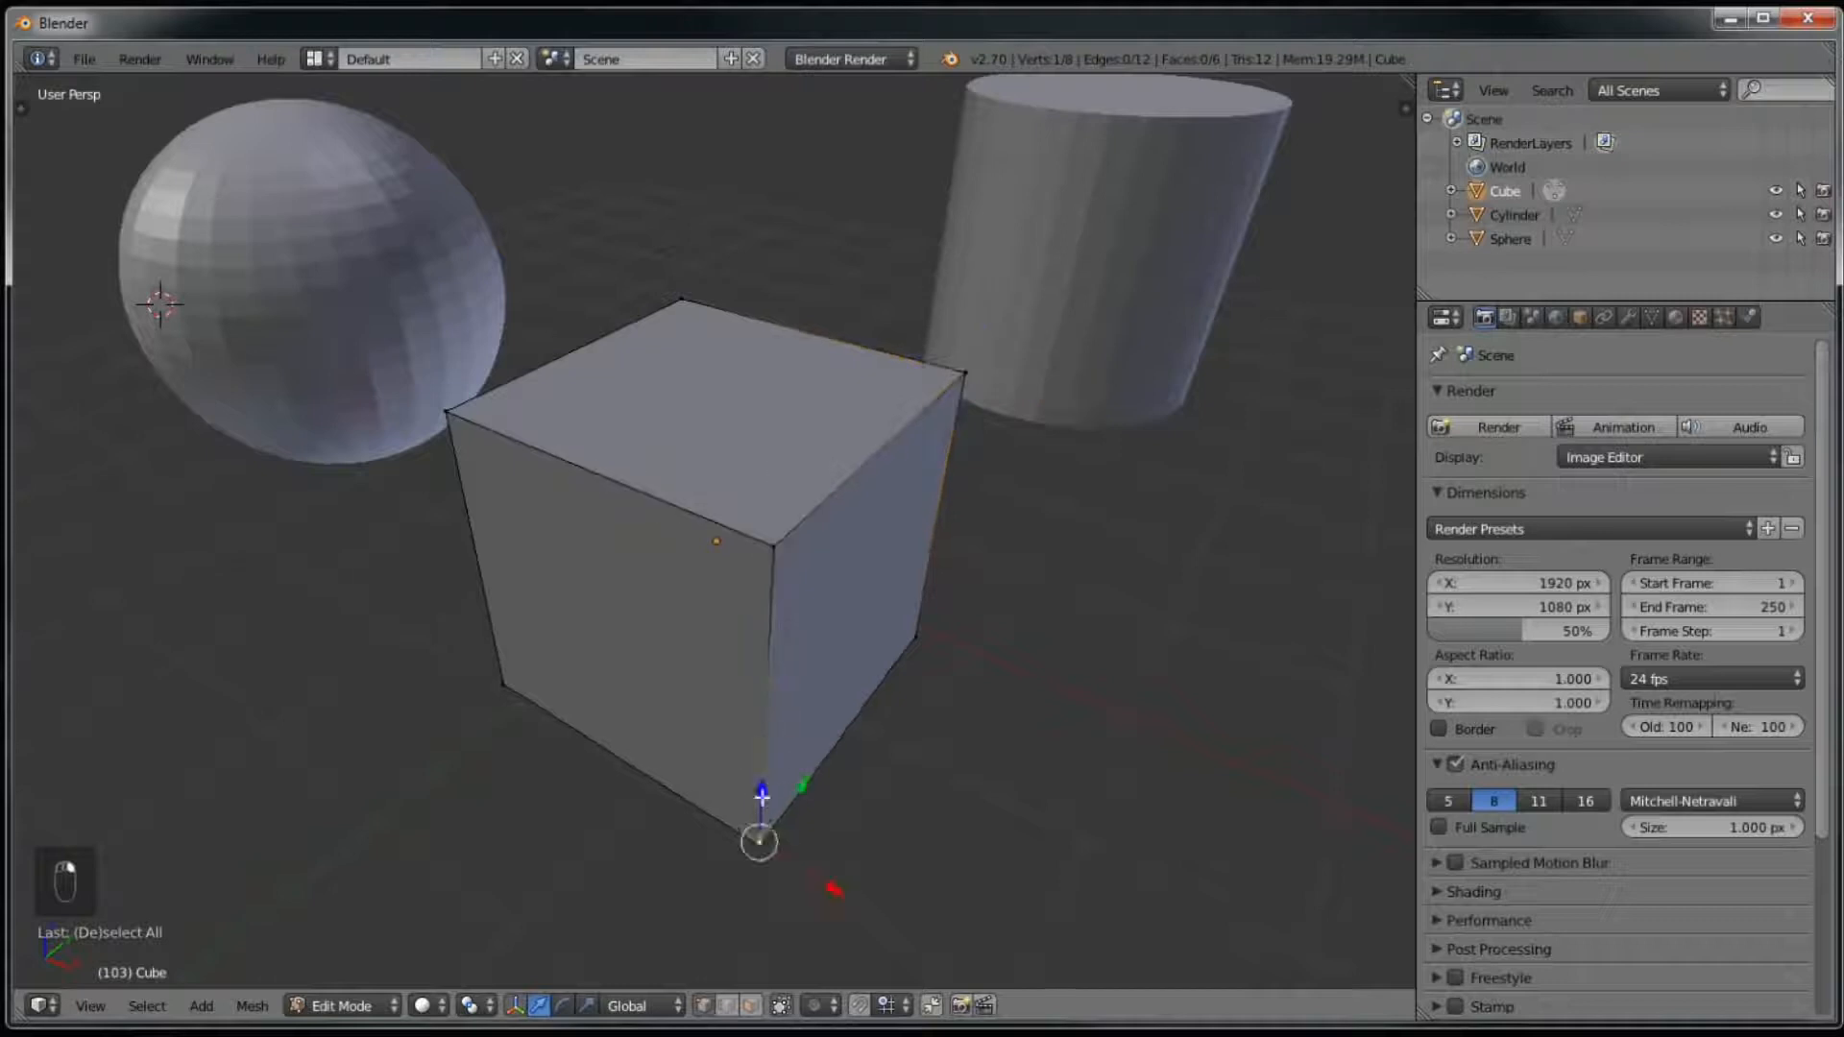
{"action": "right_click", "coordinate": [774, 548]}
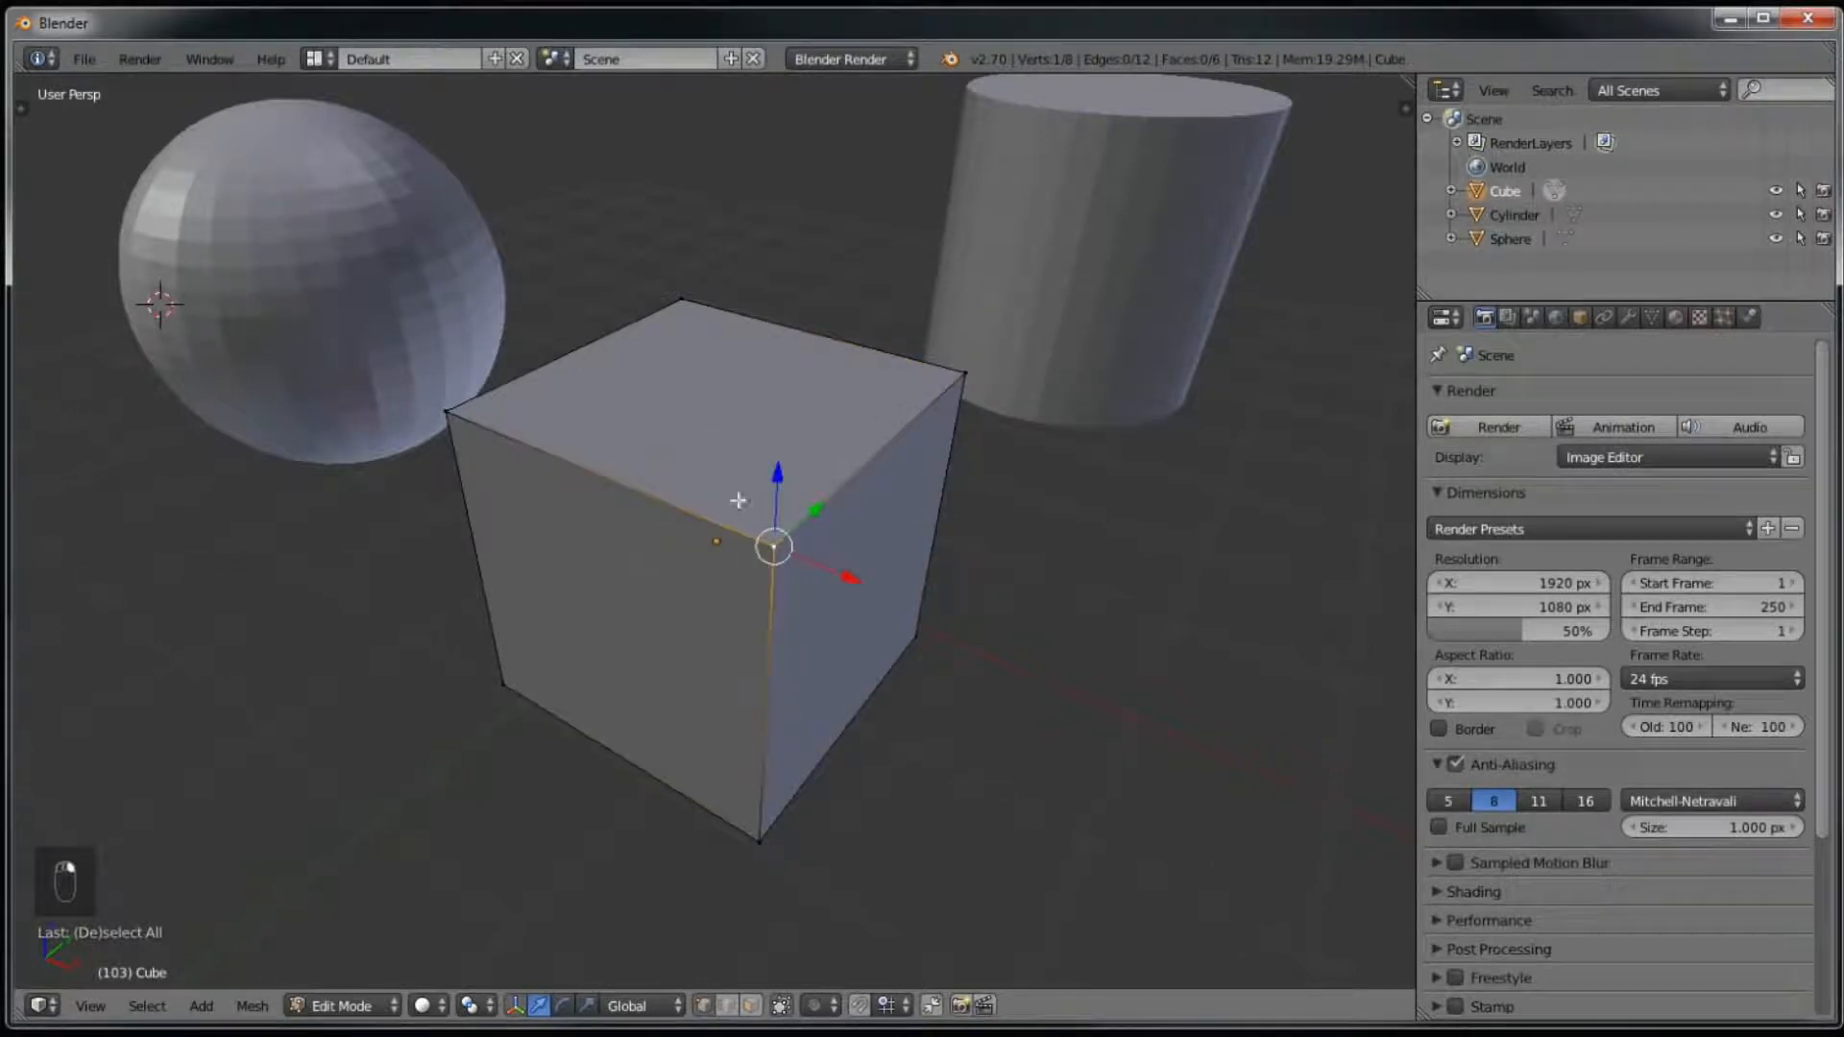
{"action": "mouse_move", "coordinate": [785, 572]}
{"action": "middle_mouse_down"}
{"action": "mouse_move", "coordinate": [902, 609]}
{"action": "mouse_move", "coordinate": [941, 530]}
{"action": "mouse_move", "coordinate": [922, 625]}
{"action": "mouse_move", "coordinate": [773, 596]}
{"action": "middle_mouse_up"}
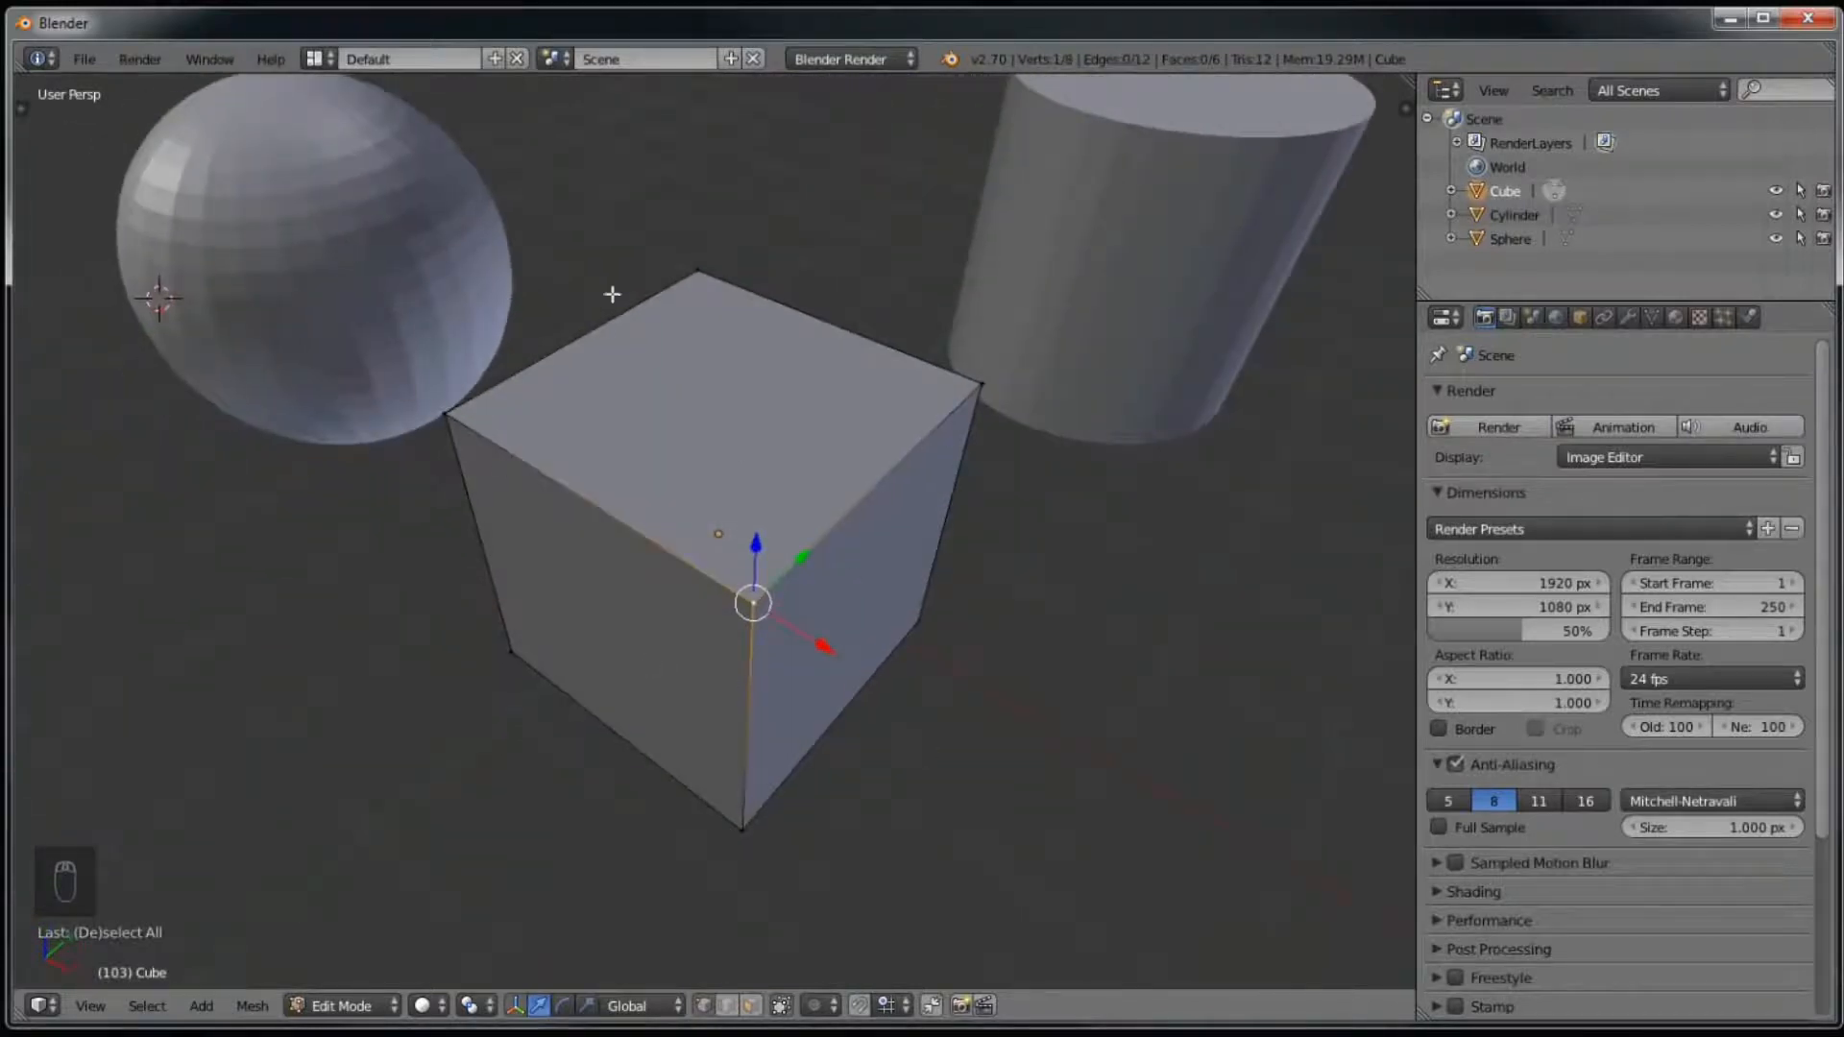
{"action": "middle_click_drag", "start_coordinate": [766, 596], "coordinate": [762, 528]}
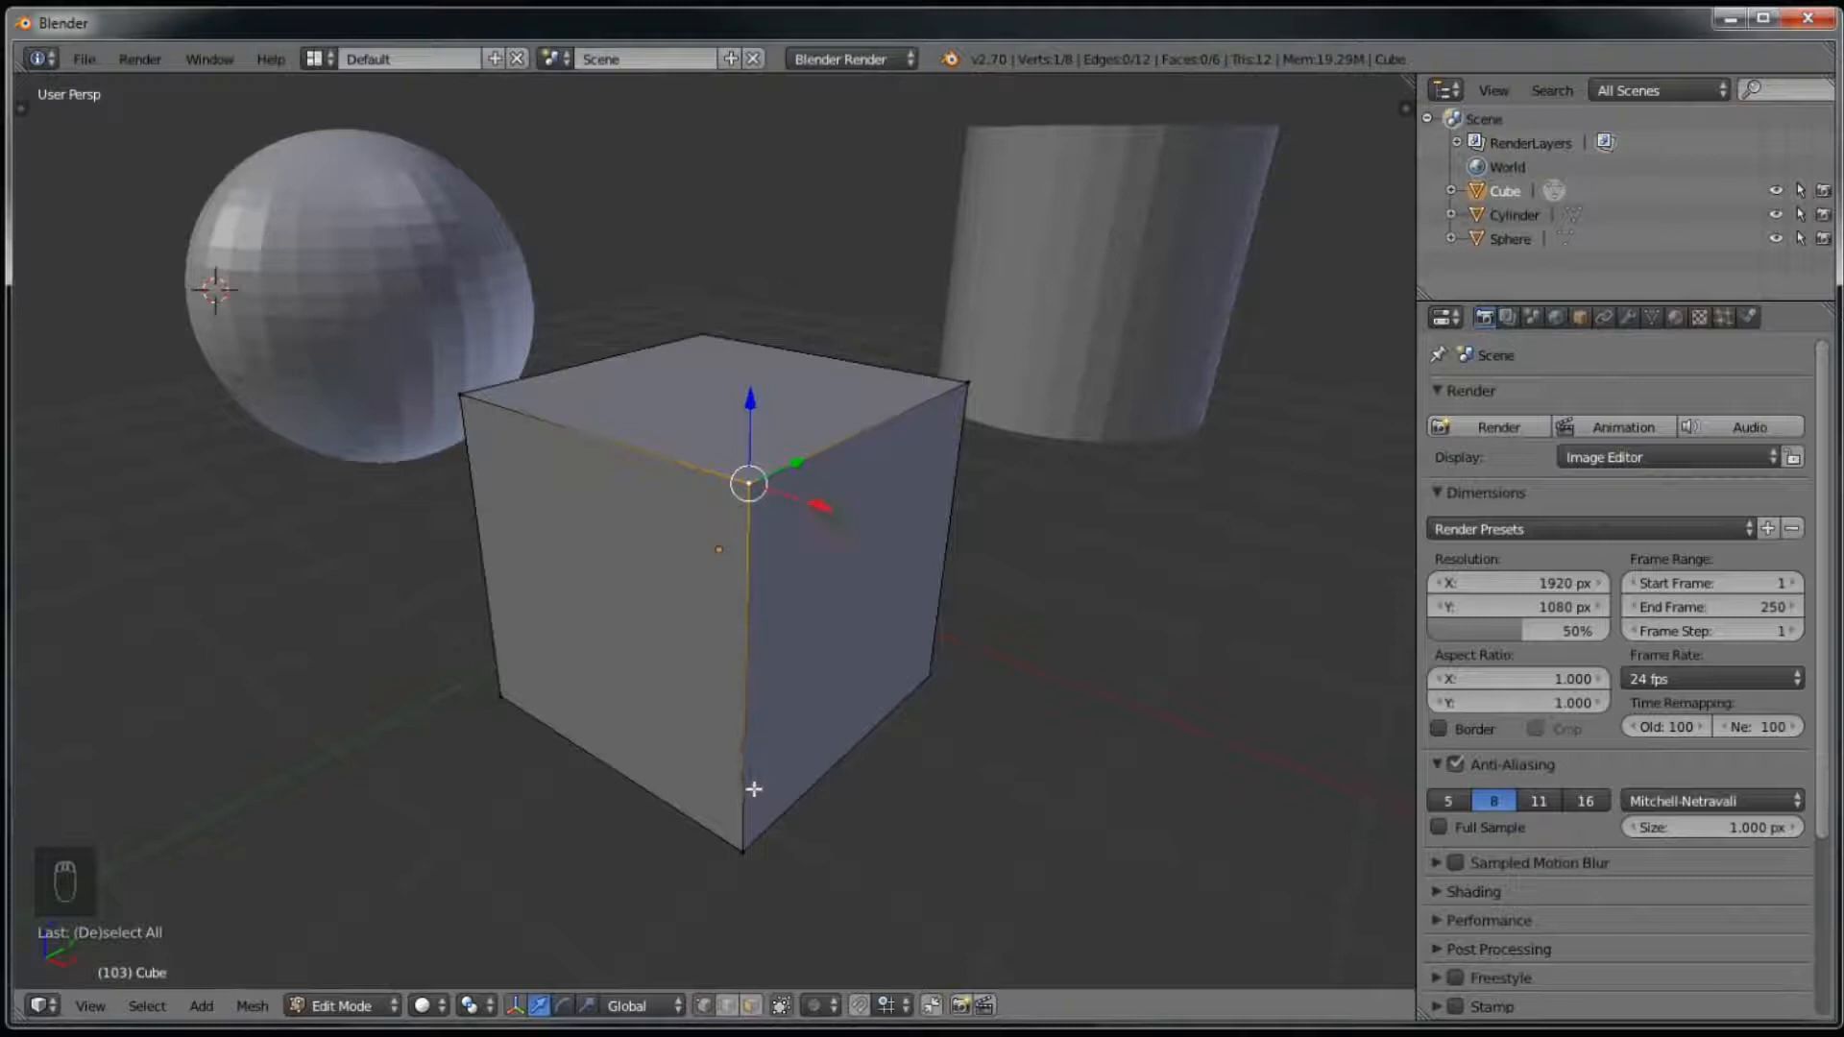
{"action": "right_click", "coordinate": [746, 845]}
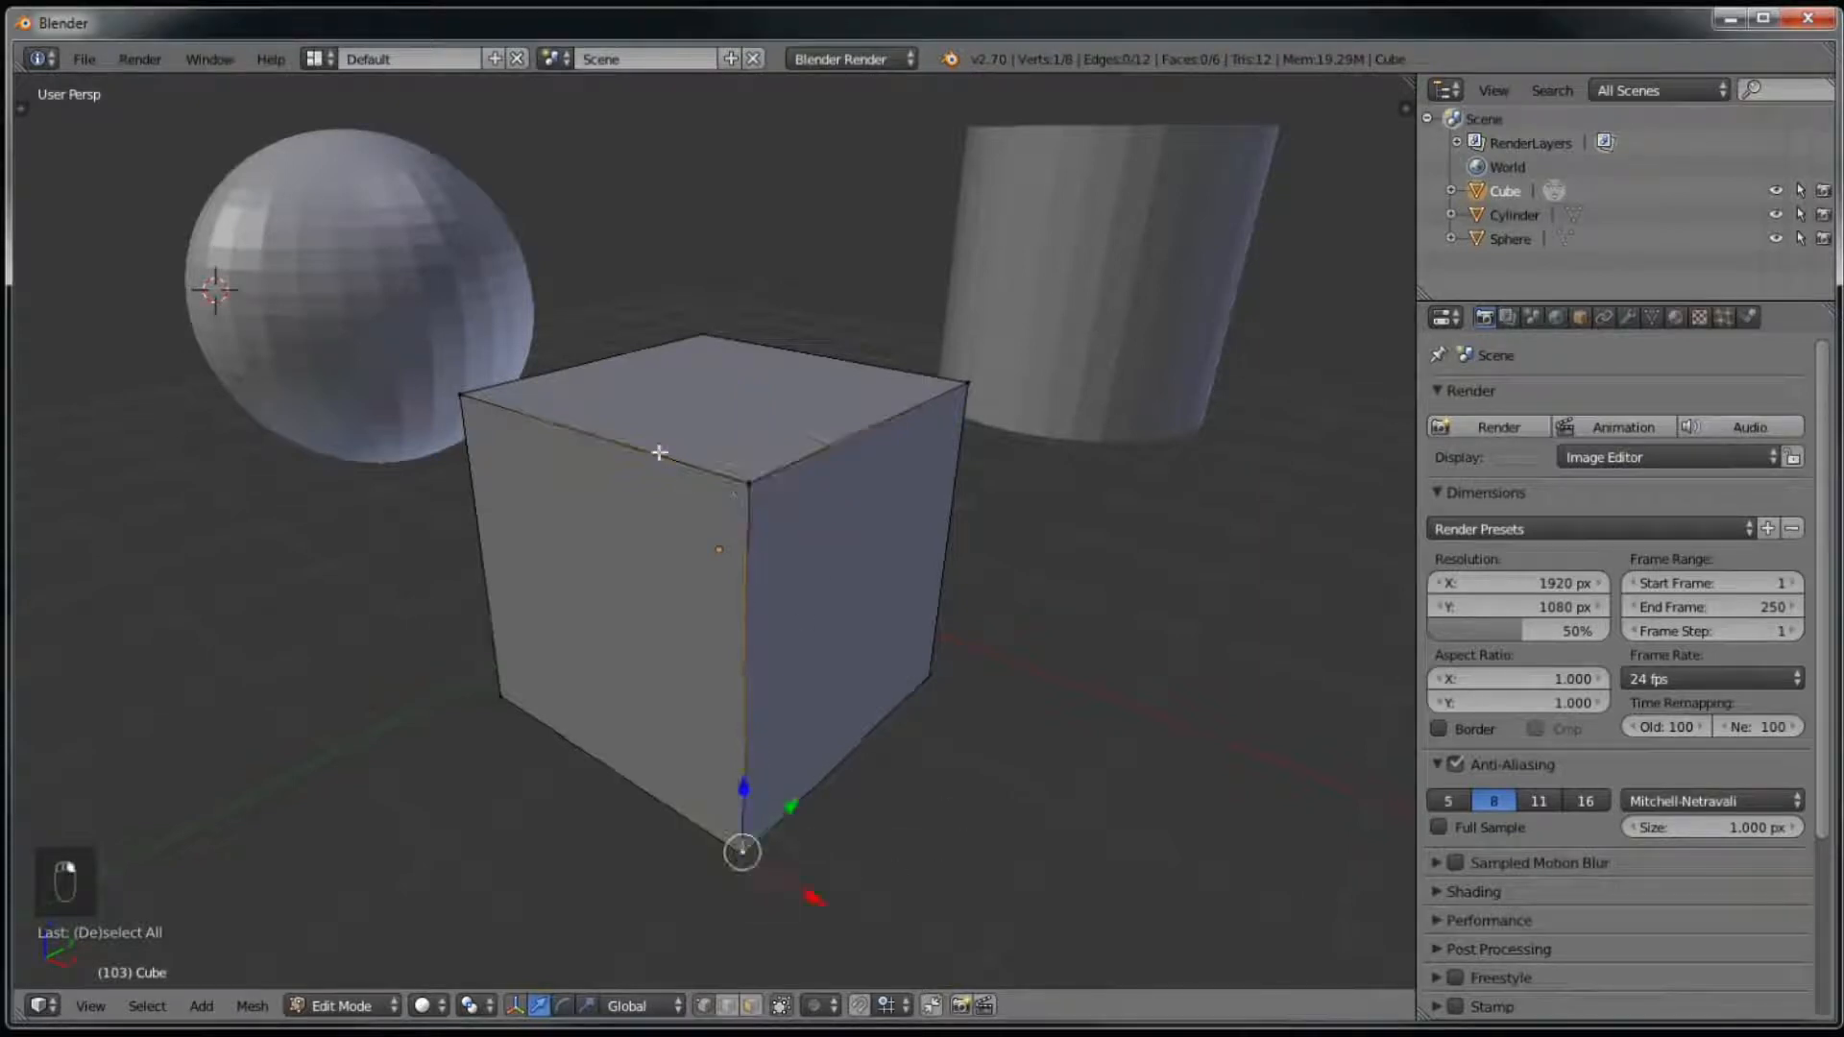
{"action": "right_click", "coordinate": [740, 476]}
{"action": "middle_click_drag", "start_coordinate": [906, 413], "coordinate": [868, 411]}
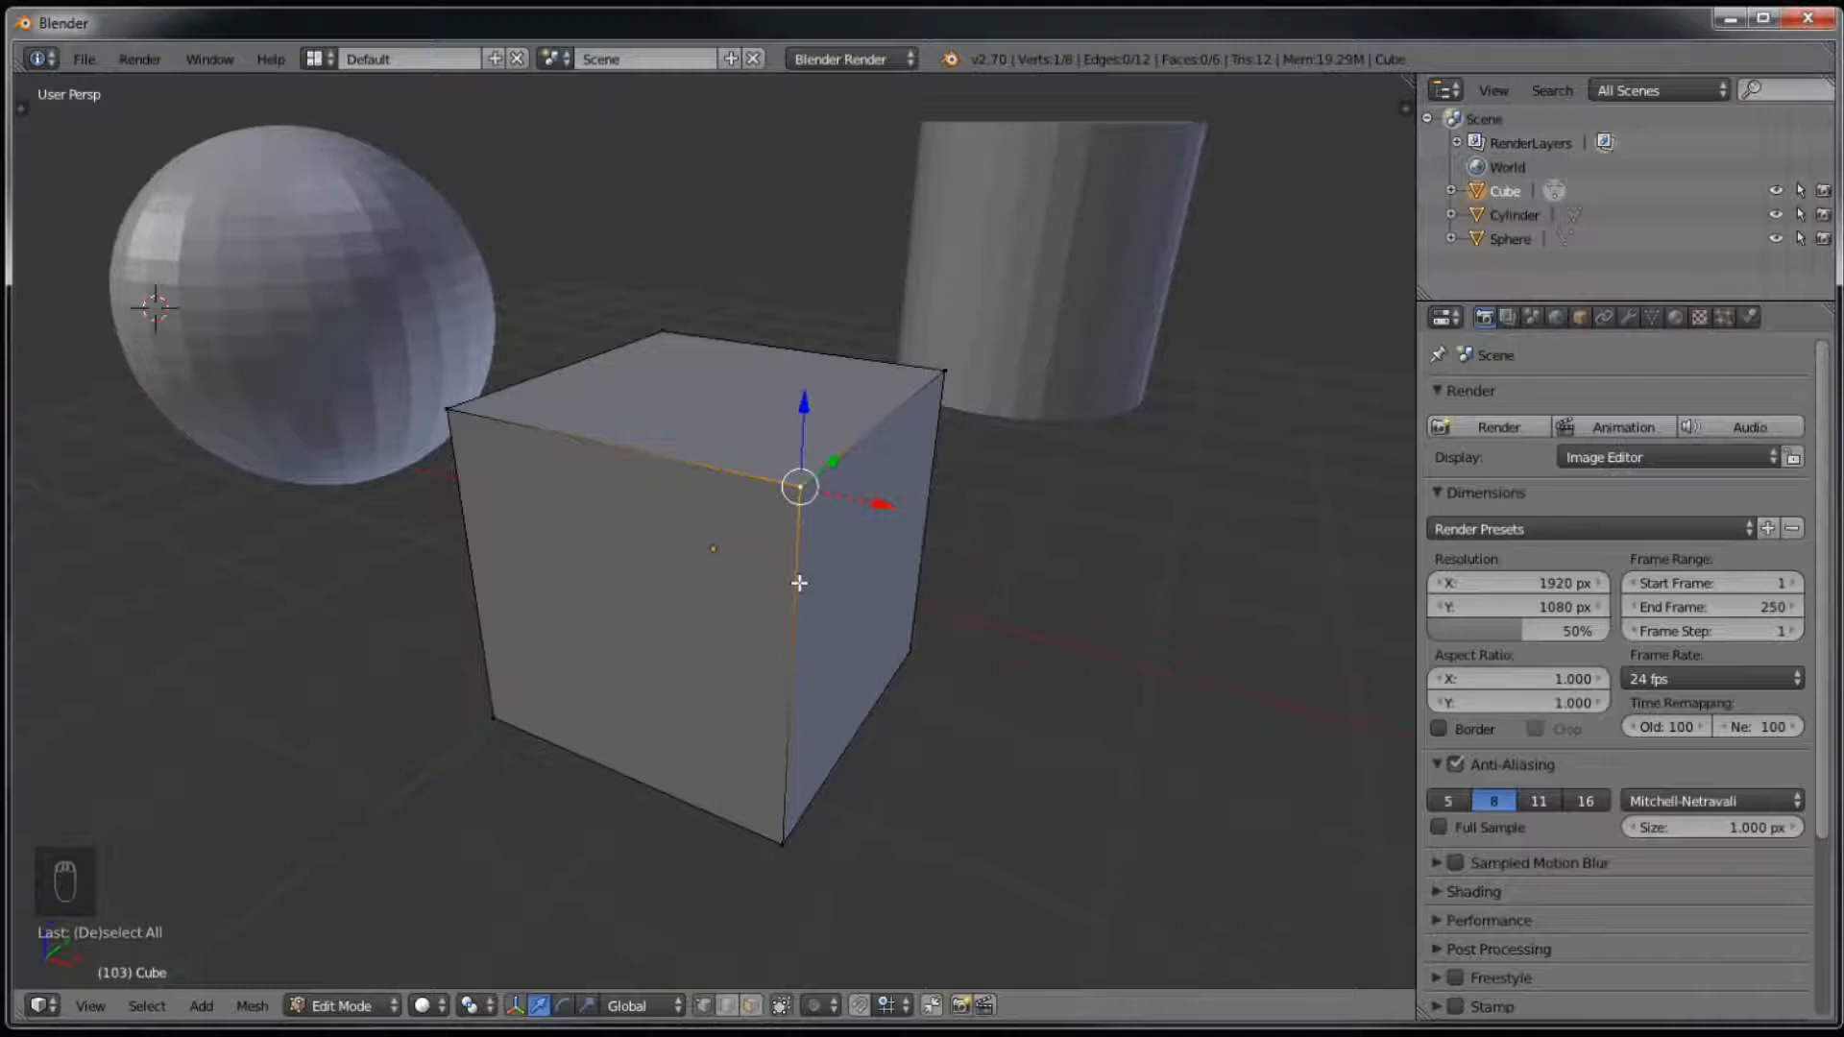
{"action": "right_click", "coordinate": [467, 411]}
{"action": "right_click", "coordinate": [665, 343]}
{"action": "right_click", "coordinate": [826, 487]}
Step: Switch to edge selection and select single cube edges in turn, finishing with the front face's top edge
{"action": "left_click", "coordinate": [728, 1009]}
{"action": "right_click", "coordinate": [795, 586]}
{"action": "right_click", "coordinate": [849, 440]}
{"action": "right_click", "coordinate": [729, 462]}
{"action": "right_click", "coordinate": [797, 572]}
{"action": "right_click", "coordinate": [850, 453]}
{"action": "right_click", "coordinate": [712, 448]}
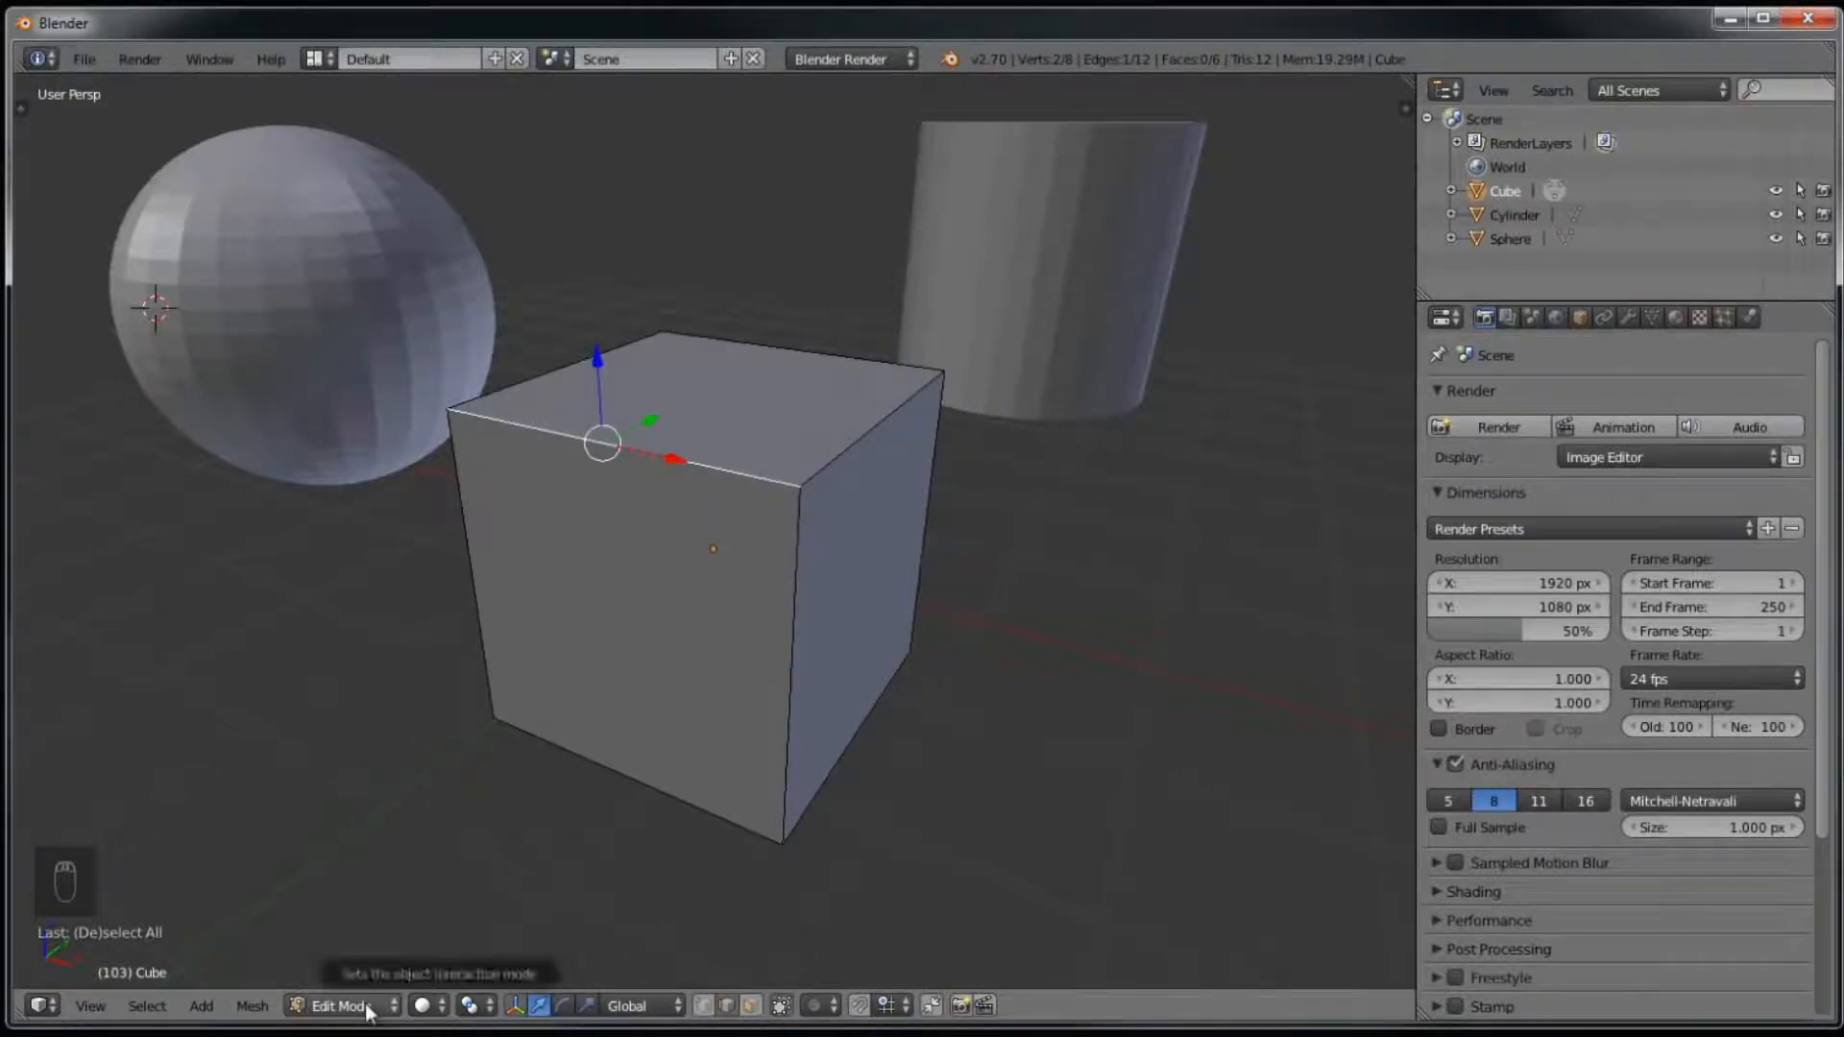
Step: Add the front vertical edge to the selection, and return to only the front face's top edge
{"action": "left_click", "coordinate": [797, 548], "text": "shift"}
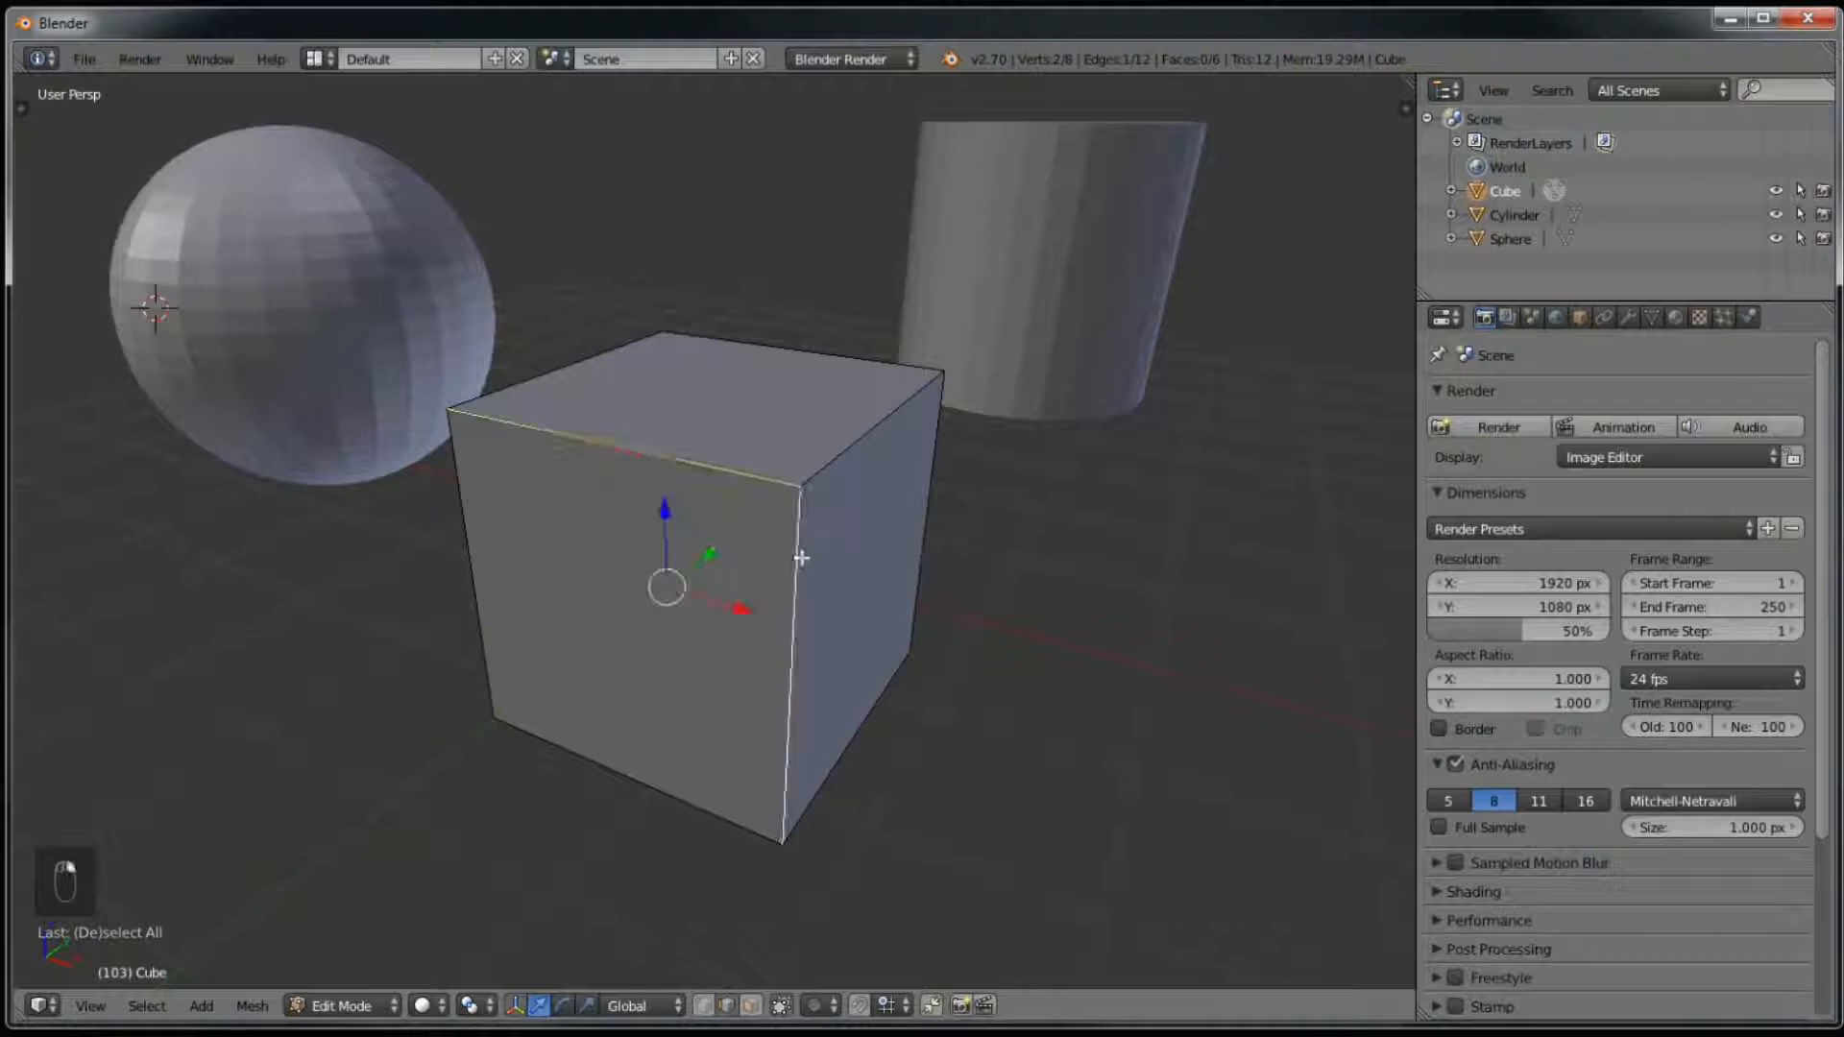
{"action": "left_click", "coordinate": [766, 627]}
{"action": "left_click", "coordinate": [724, 486]}
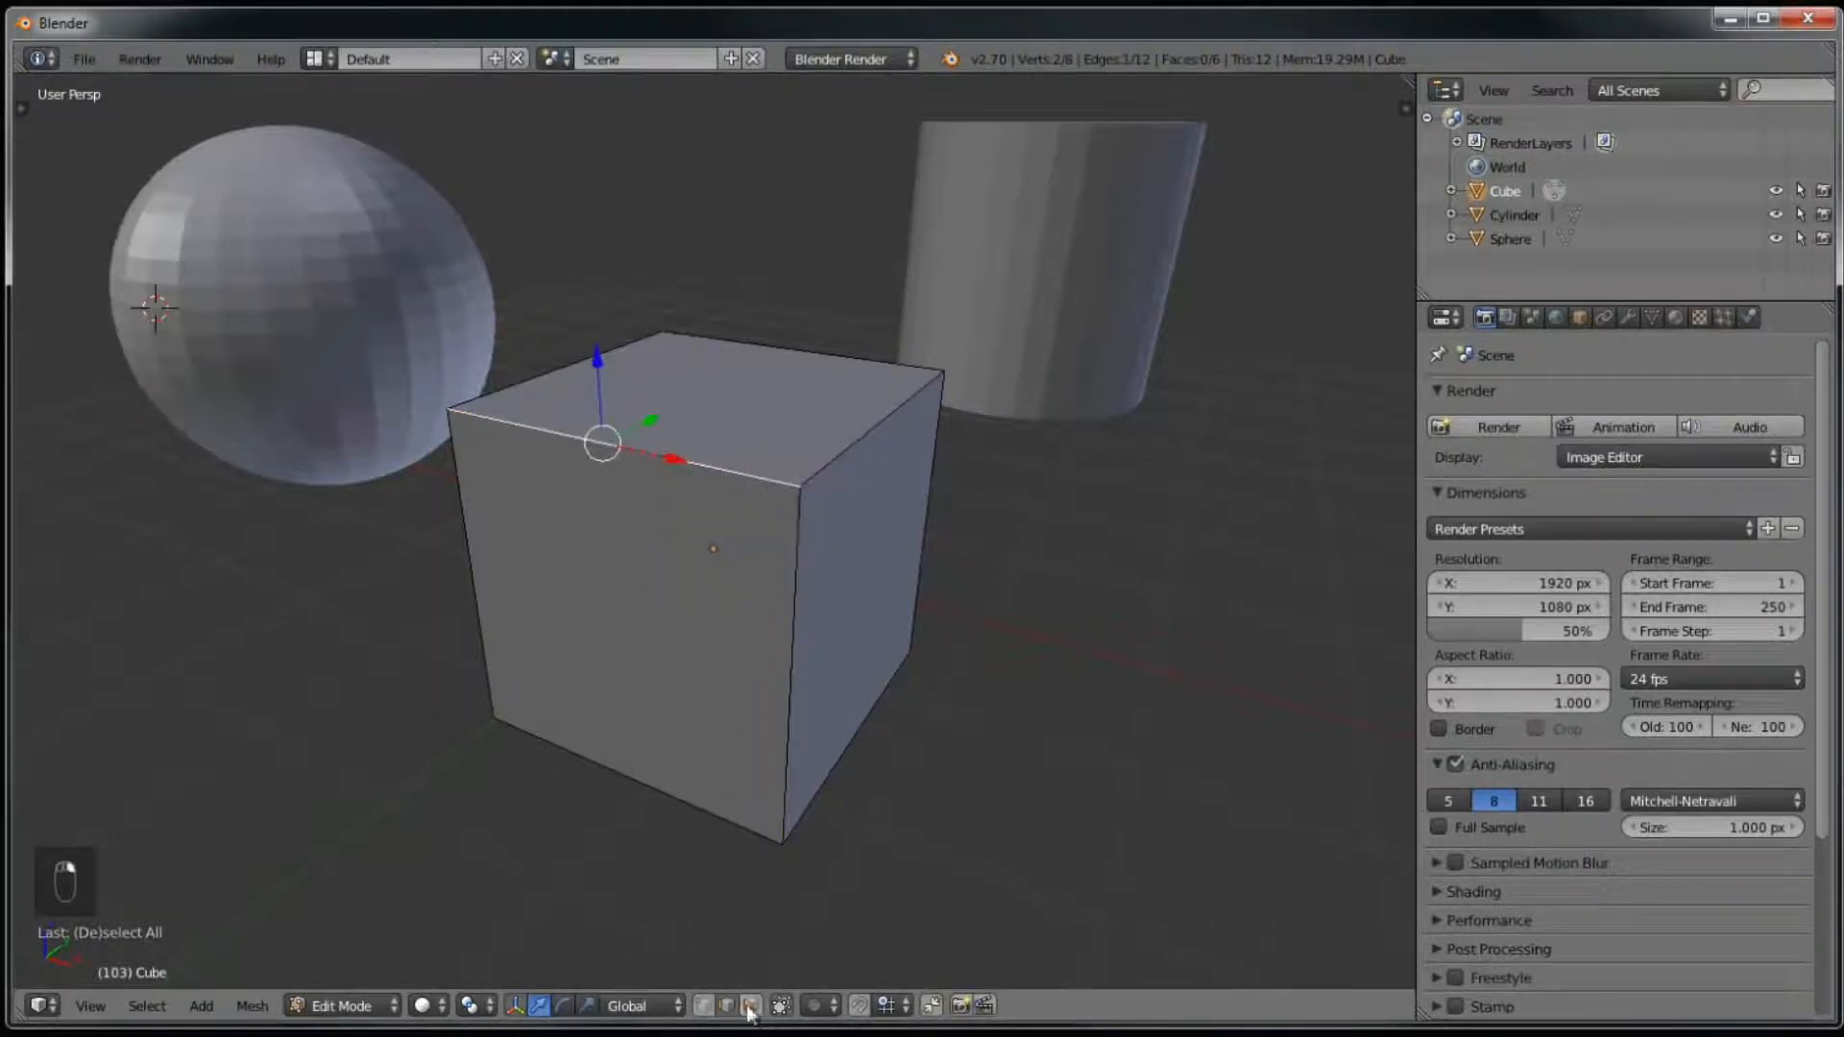
Step: Switch to face selection and select the cube's front, side and top faces together
{"action": "left_click", "coordinate": [751, 1005]}
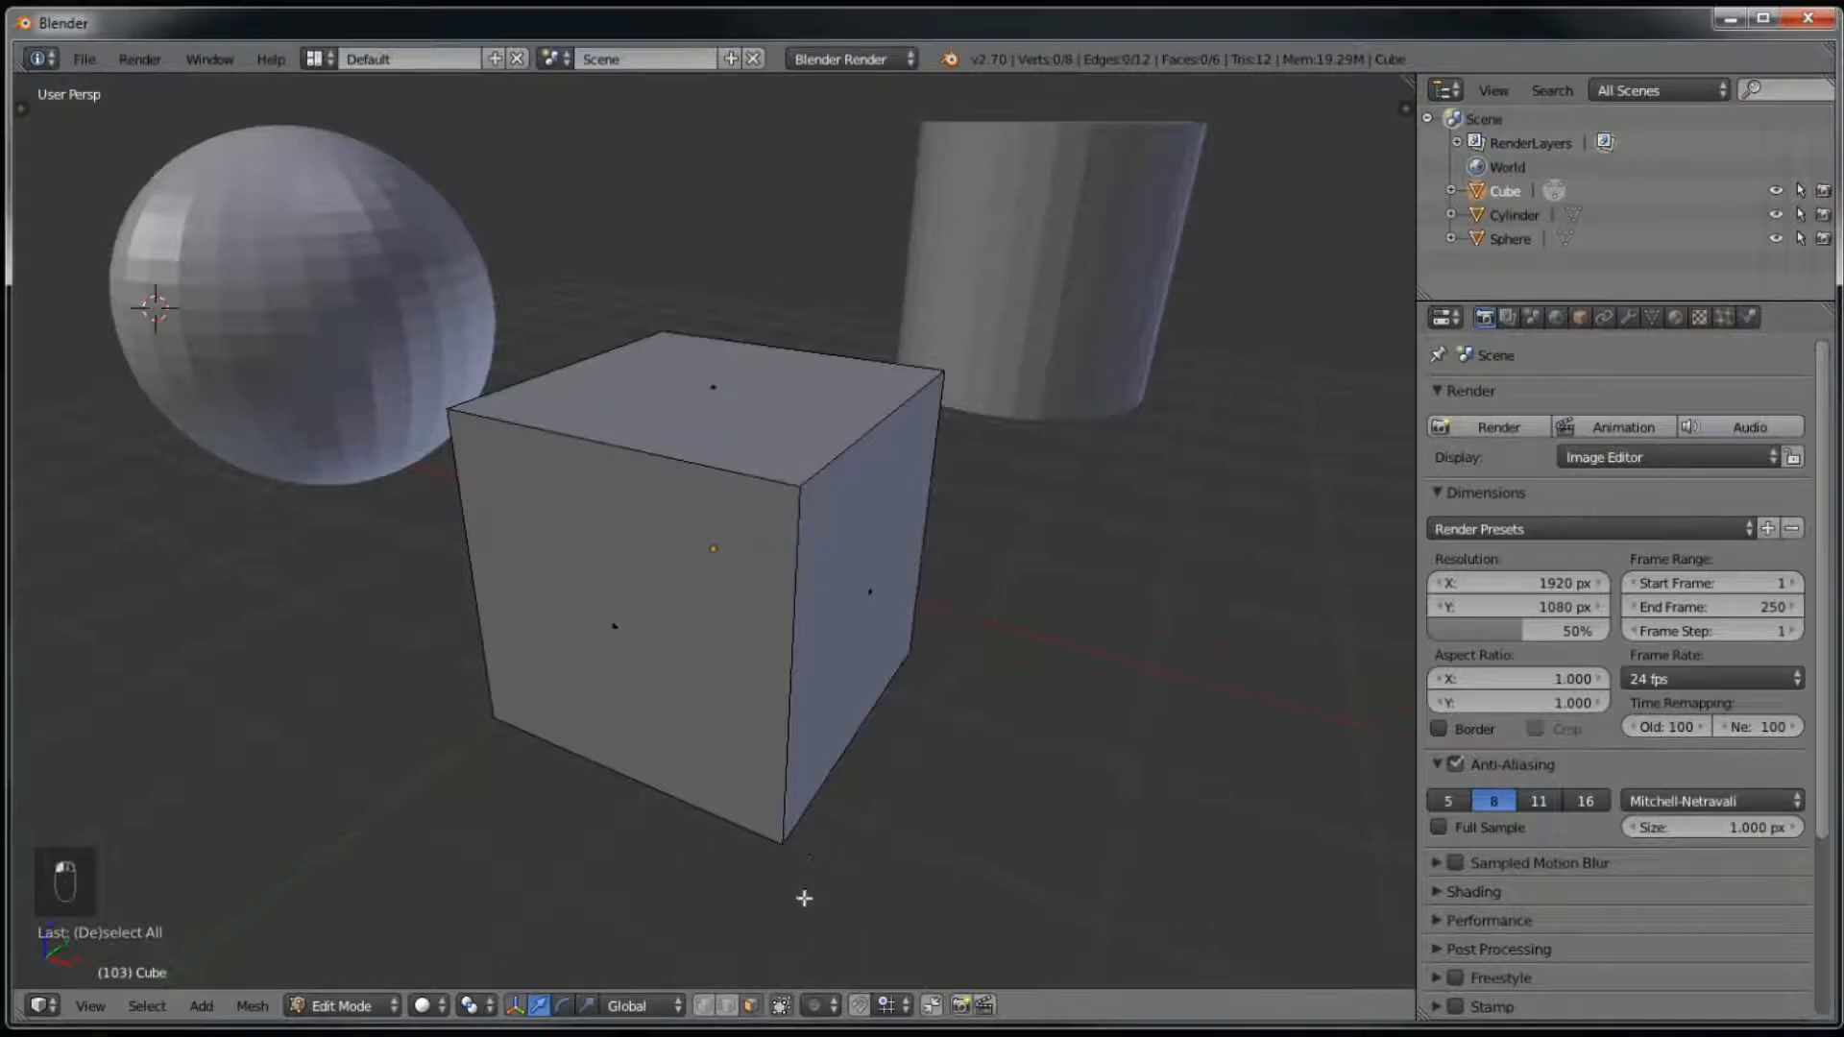
{"action": "right_click", "coordinate": [624, 620]}
{"action": "right_click", "coordinate": [823, 573]}
{"action": "right_click", "coordinate": [749, 368]}
{"action": "right_click", "coordinate": [698, 578]}
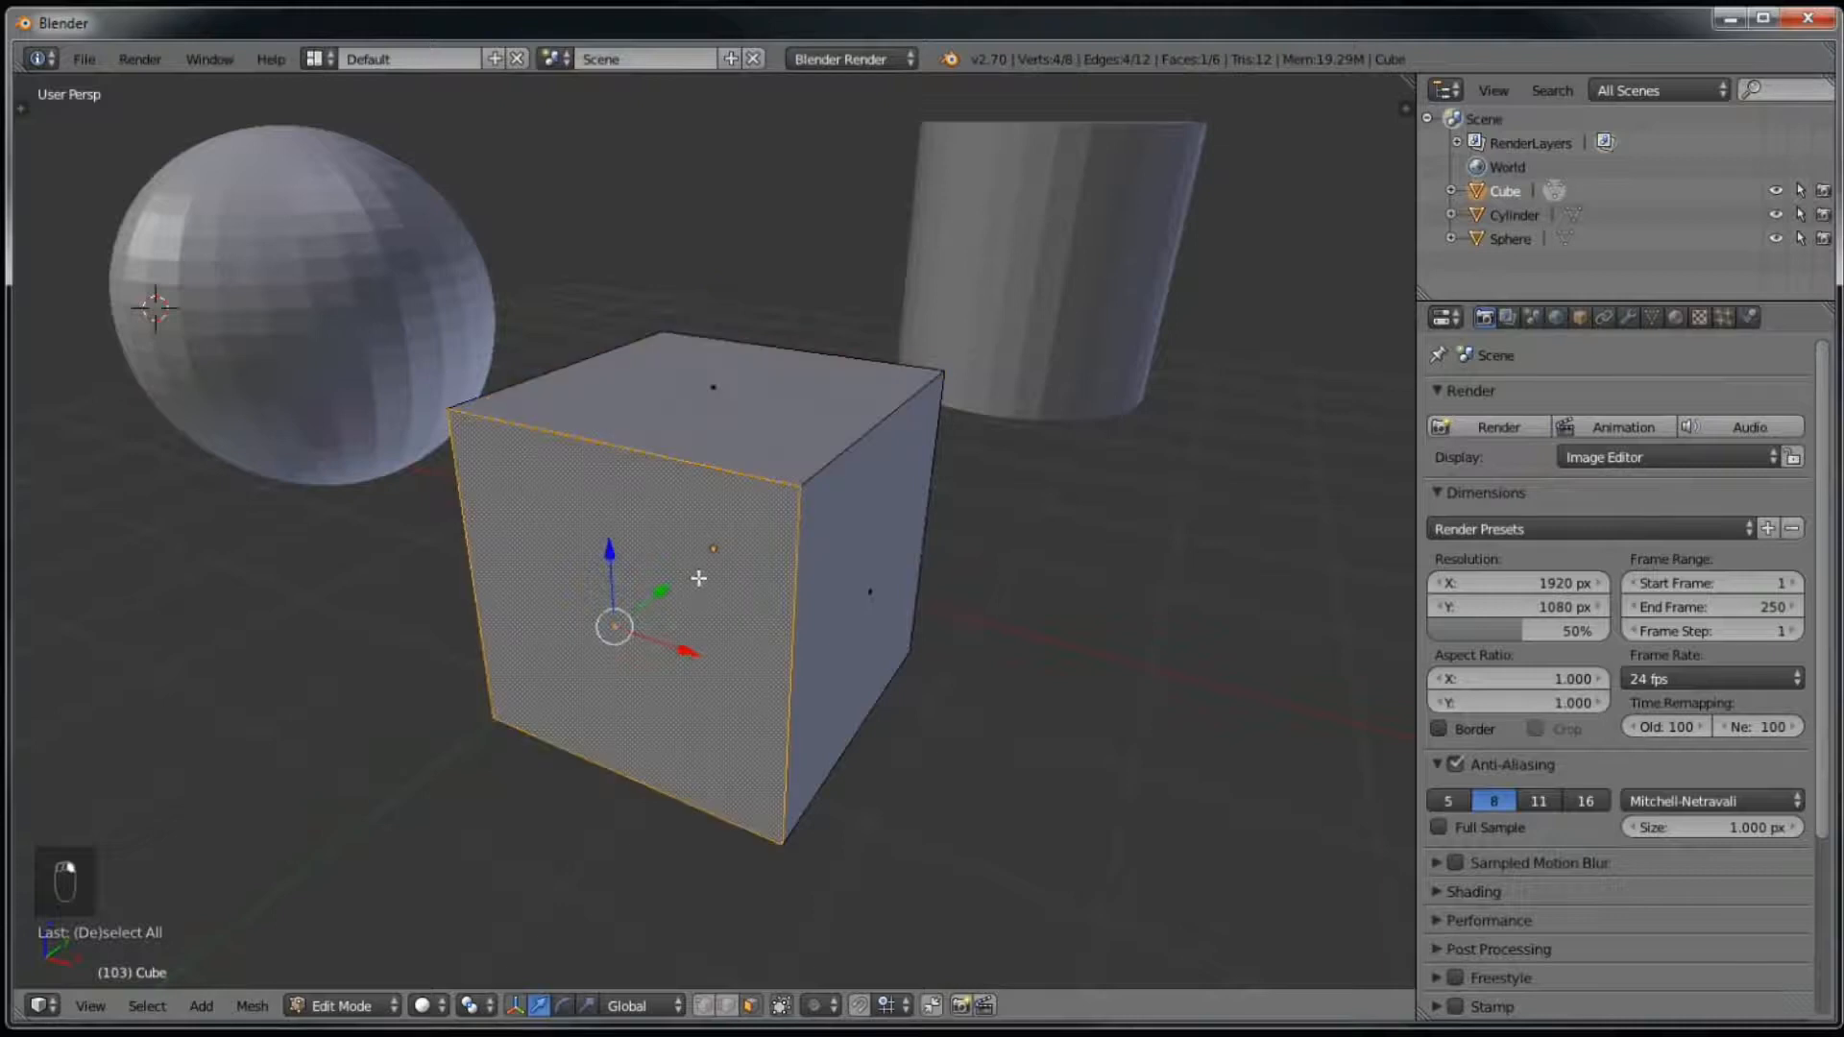
{"action": "right_click", "coordinate": [817, 563], "text": "shift"}
{"action": "right_click", "coordinate": [733, 366], "text": "shift"}
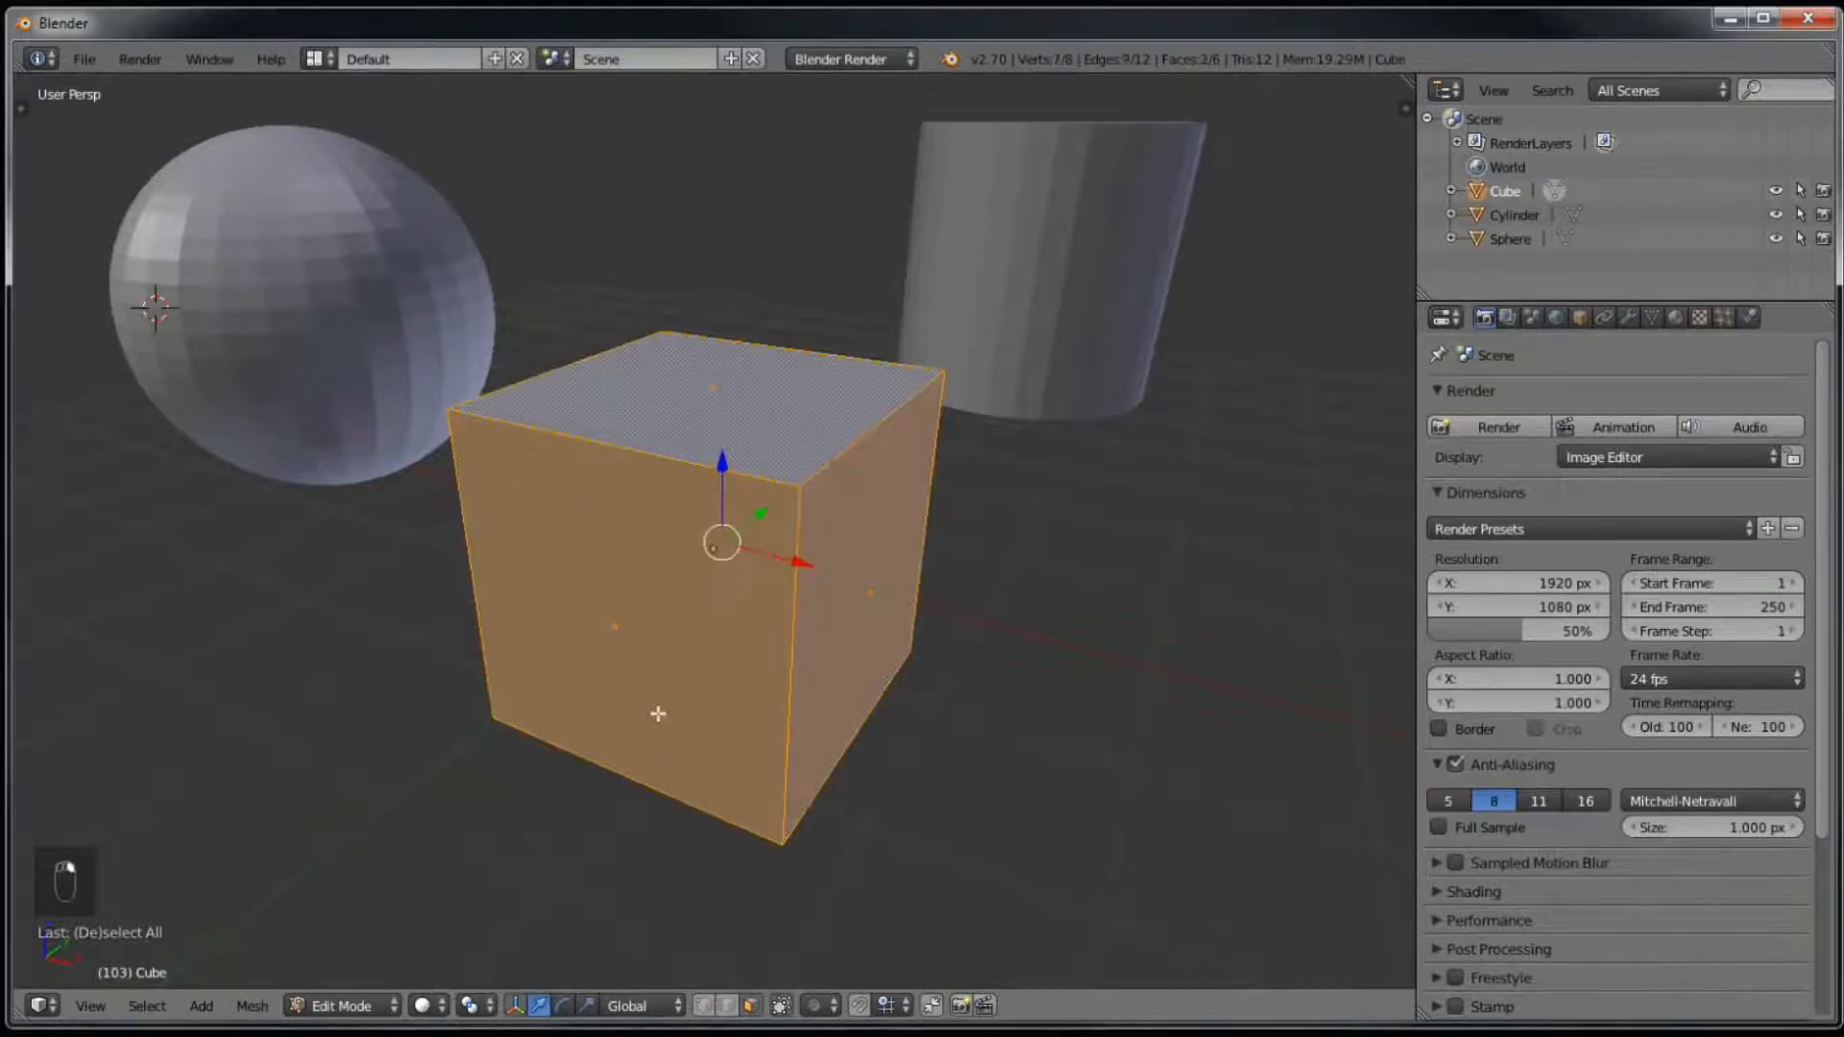
Step: Select the cube's visible faces one at a time, finishing with only the top face
{"action": "right_click", "coordinate": [630, 604]}
{"action": "right_click", "coordinate": [853, 583]}
{"action": "right_click", "coordinate": [784, 391]}
{"action": "right_click", "coordinate": [675, 619]}
{"action": "right_click", "coordinate": [706, 399]}
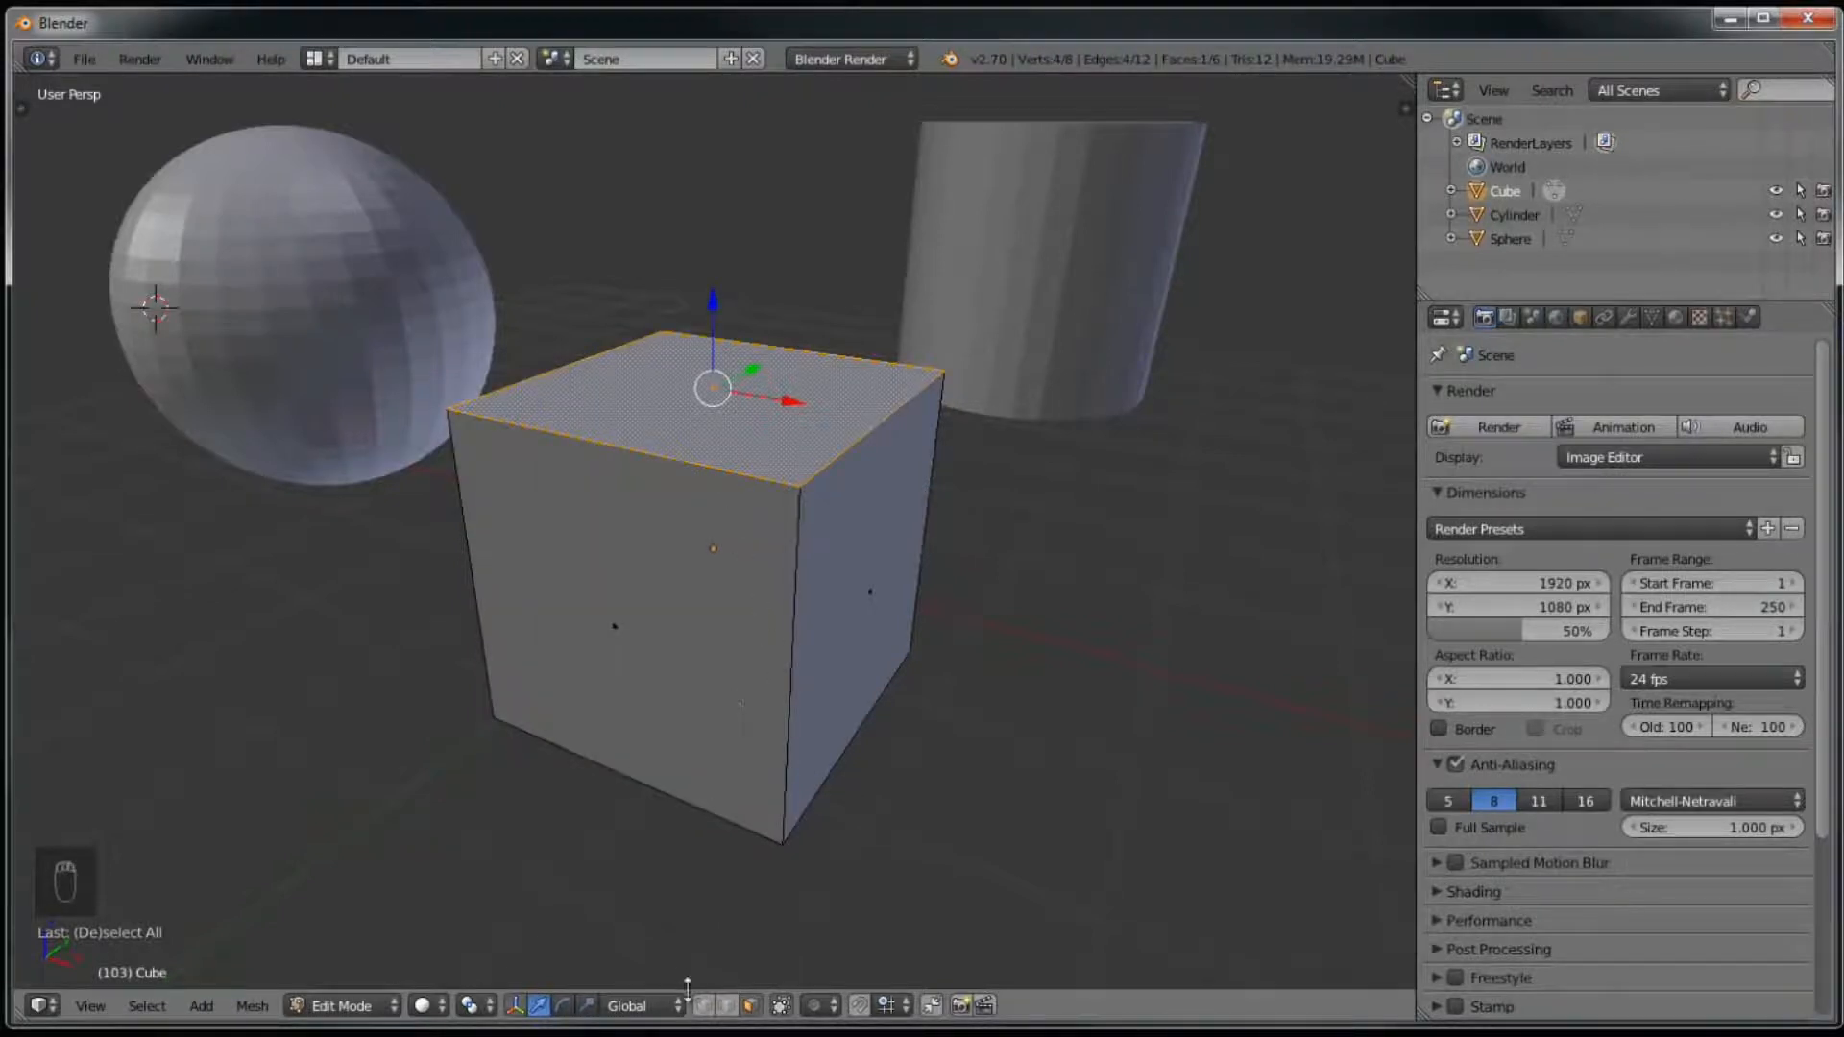
Step: Switch the selection mode from face to vertex, edge and back to face, keeping the top face selected
{"action": "left_click", "coordinate": [702, 1006]}
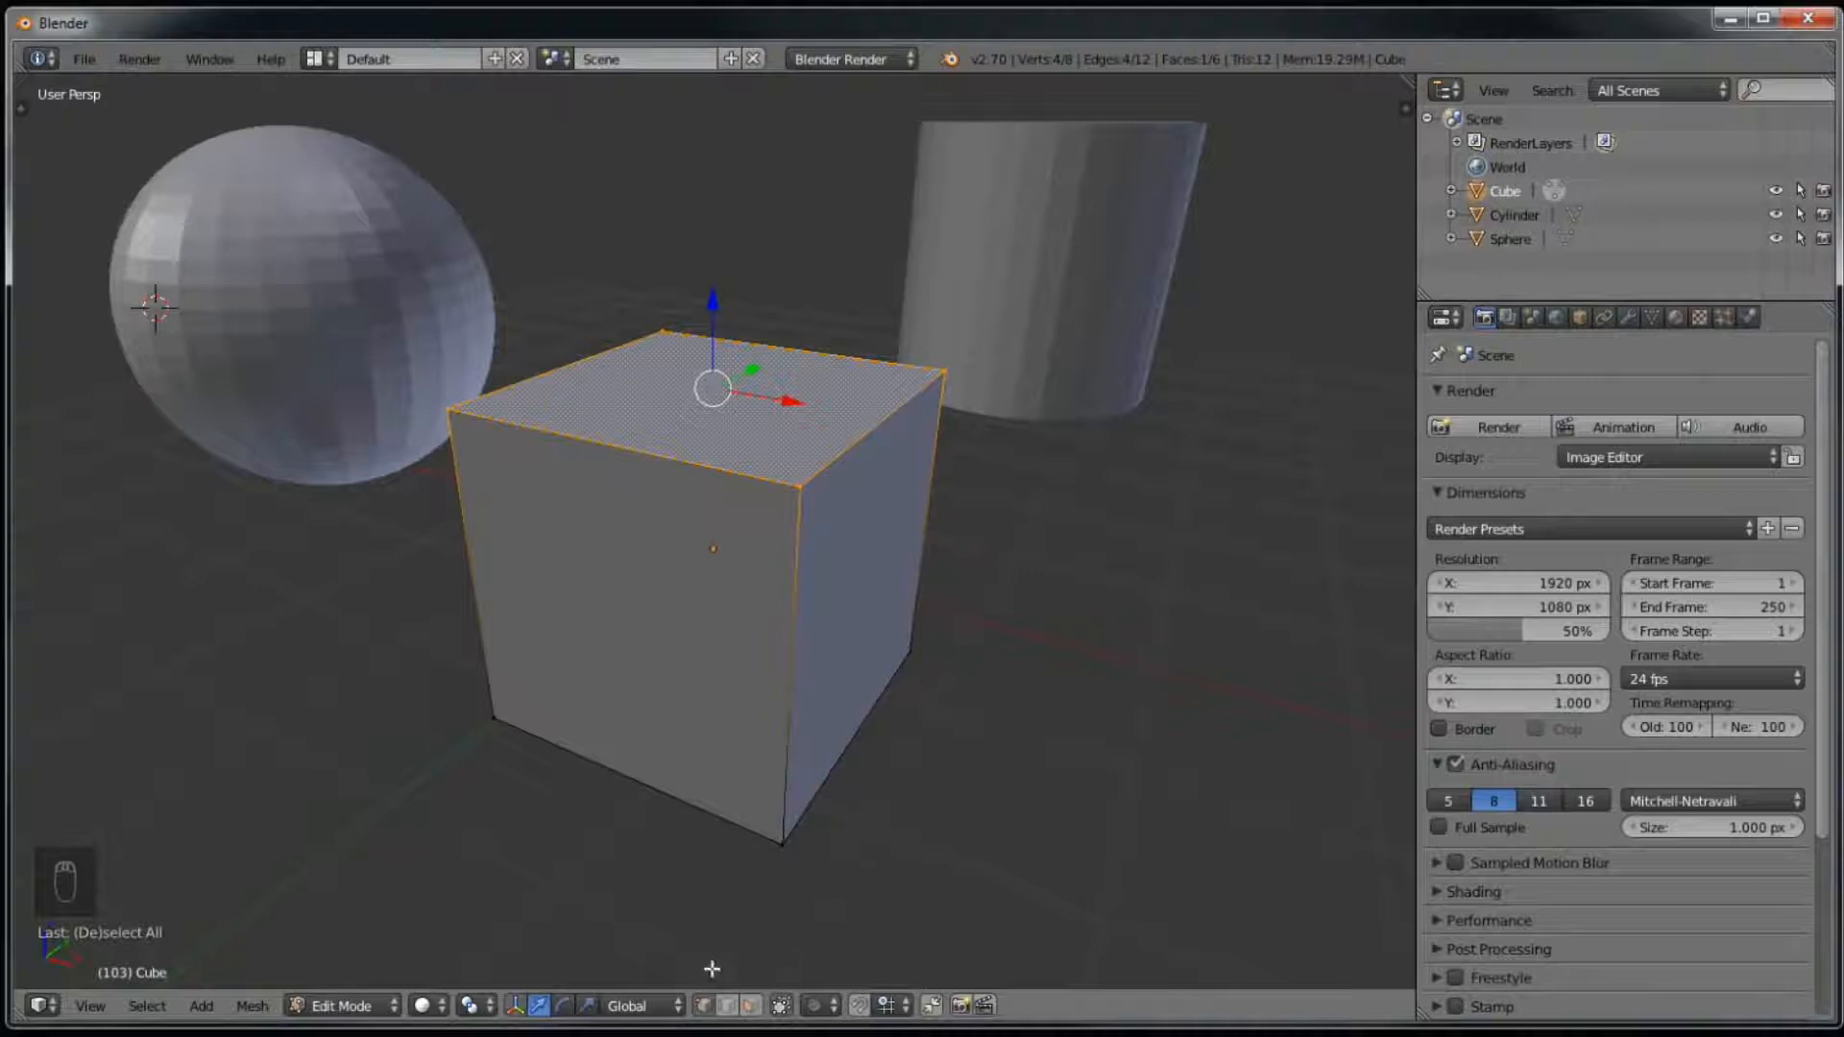
{"action": "left_click", "coordinate": [727, 1004]}
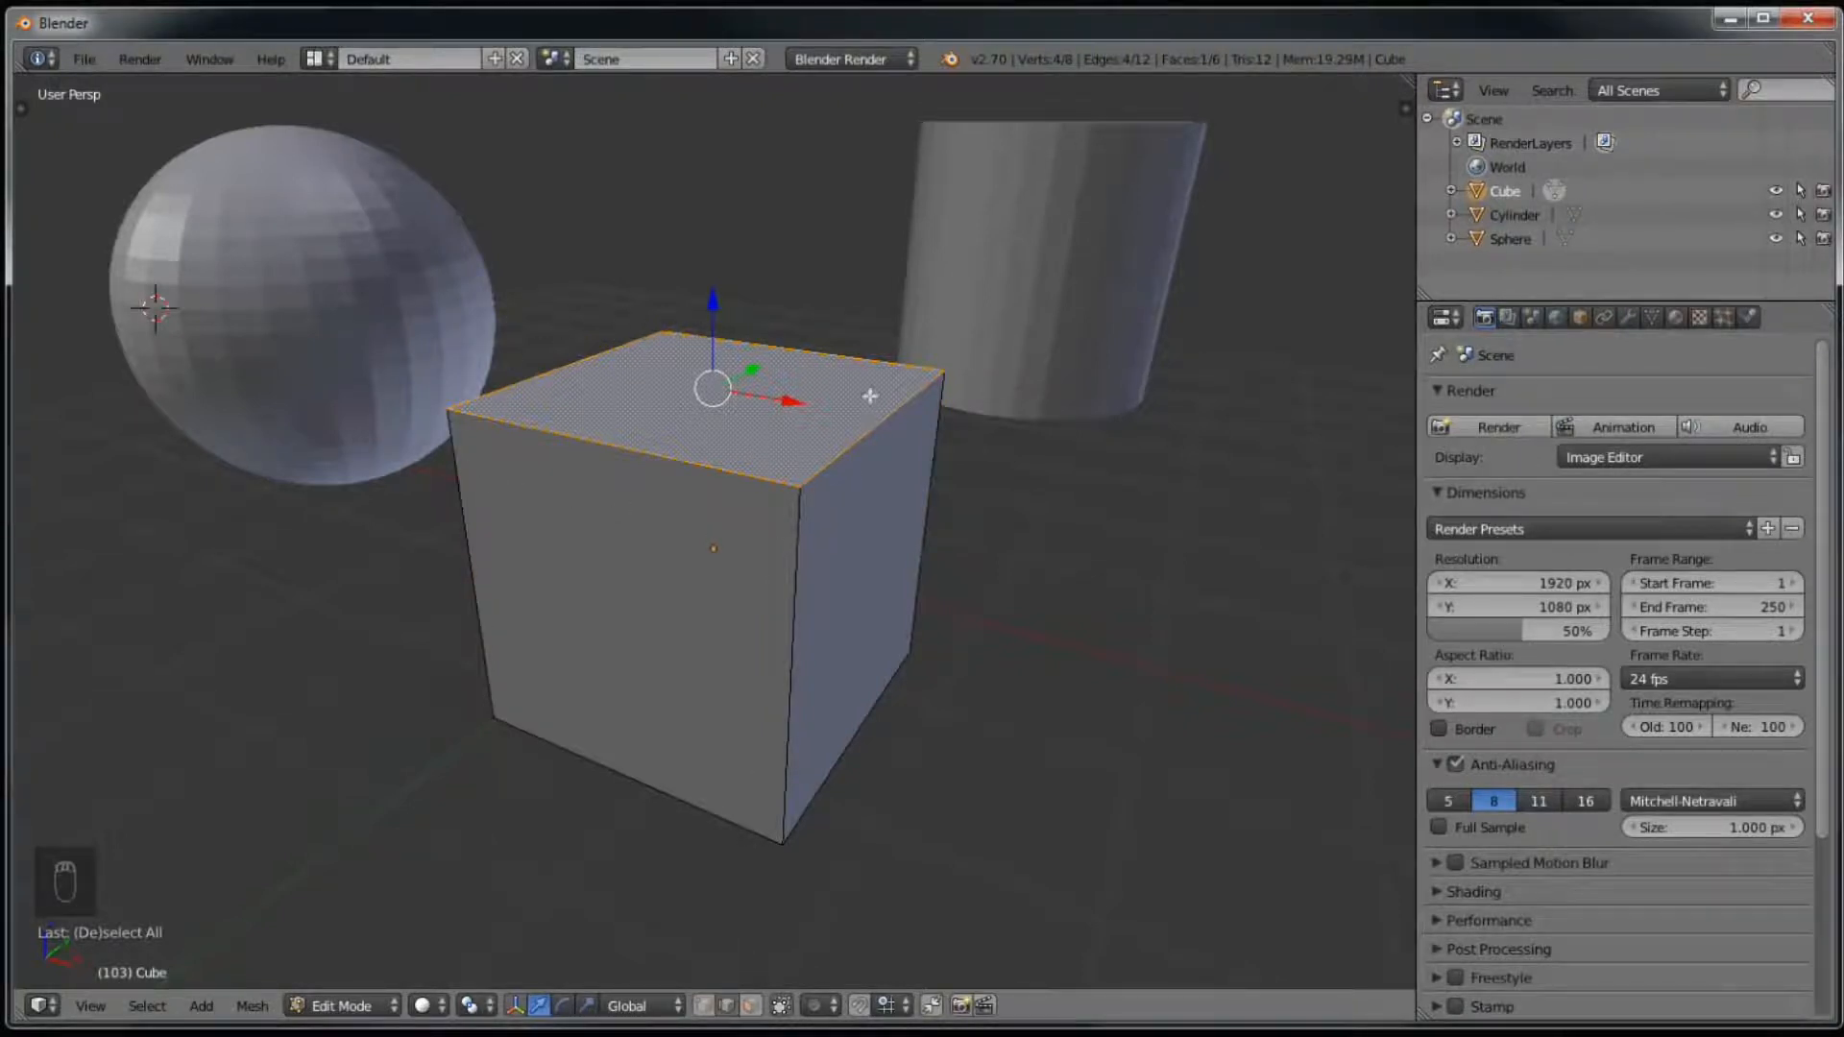
{"action": "left_click", "coordinate": [752, 1005]}
Step: Select single faces of the cube in turn, finishing with the front face
{"action": "mouse_move", "coordinate": [971, 245]}
{"action": "middle_mouse_down"}
{"action": "mouse_move", "coordinate": [1017, 395]}
{"action": "mouse_move", "coordinate": [941, 295]}
{"action": "mouse_move", "coordinate": [939, 235]}
{"action": "mouse_move", "coordinate": [1009, 246]}
{"action": "mouse_move", "coordinate": [931, 211]}
{"action": "mouse_move", "coordinate": [831, 258]}
{"action": "mouse_move", "coordinate": [922, 313]}
{"action": "mouse_move", "coordinate": [938, 255]}
{"action": "mouse_move", "coordinate": [980, 234]}
{"action": "middle_mouse_up"}
{"action": "right_click", "coordinate": [772, 570]}
{"action": "right_click", "coordinate": [853, 570]}
{"action": "right_click", "coordinate": [786, 427]}
{"action": "right_click", "coordinate": [723, 551]}
Step: Cycle through the vertex, edge and face selection modes on the front face, ending in vertex selection
{"action": "left_click", "coordinate": [706, 1005]}
{"action": "left_click", "coordinate": [726, 1006]}
{"action": "left_click", "coordinate": [749, 1005]}
{"action": "left_click", "coordinate": [726, 1006]}
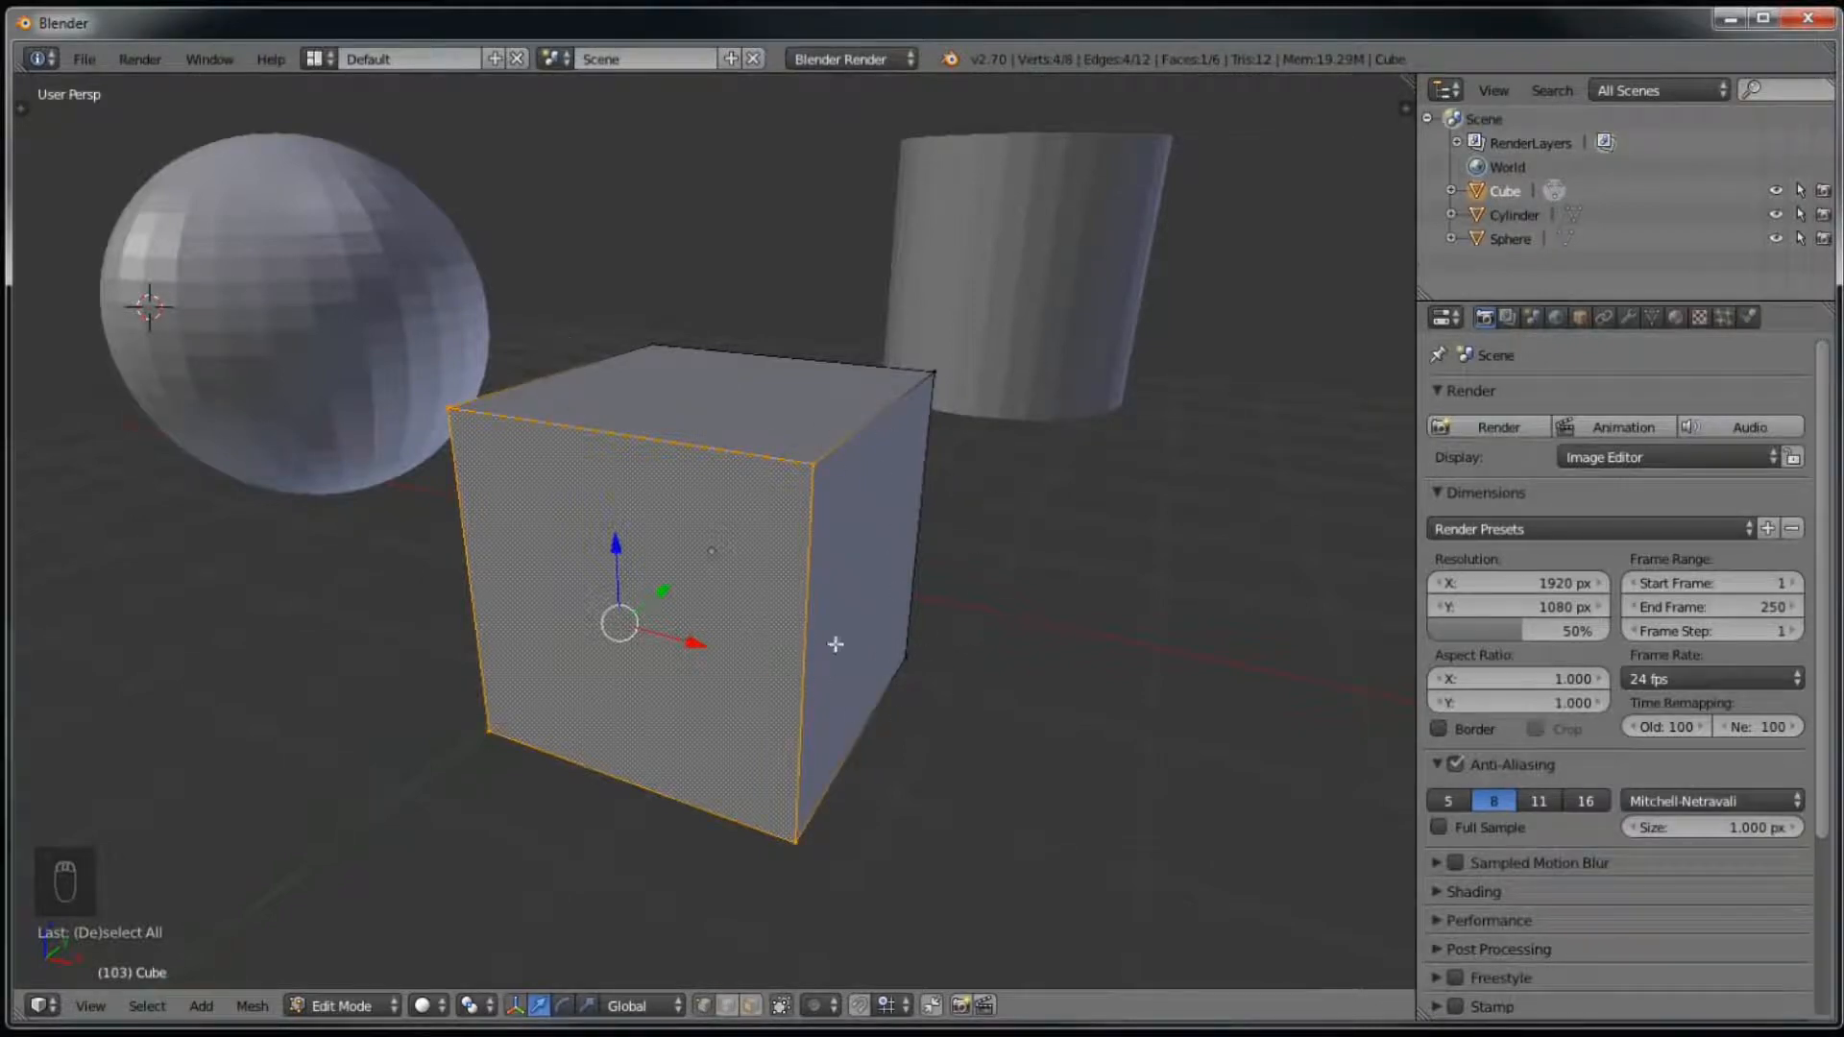
Step: Leave Edit Mode on the cube and enter Edit Mode on the sphere
{"action": "mouse_move", "coordinate": [770, 621]}
{"action": "middle_mouse_down"}
{"action": "mouse_move", "coordinate": [707, 666]}
{"action": "mouse_move", "coordinate": [721, 646]}
{"action": "mouse_move", "coordinate": [774, 648]}
{"action": "middle_mouse_up"}
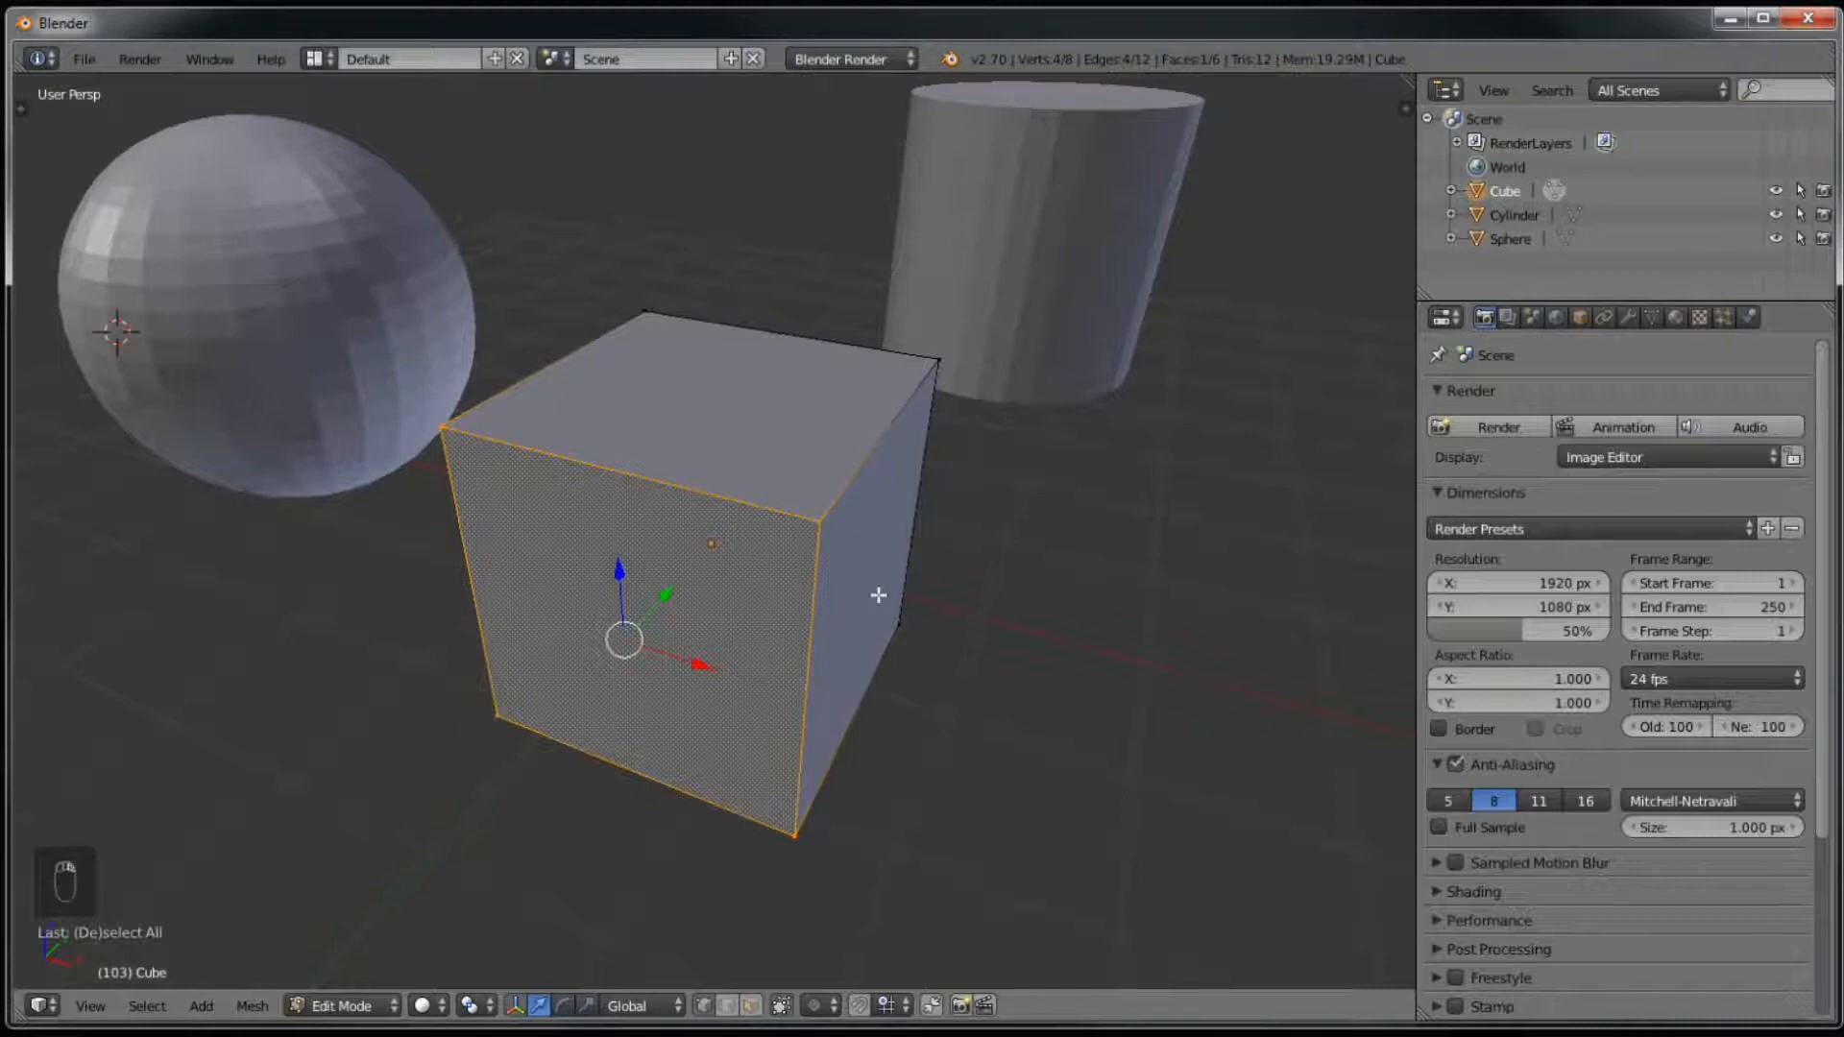
{"action": "key", "text": "Tab"}
{"action": "right_click", "coordinate": [348, 333]}
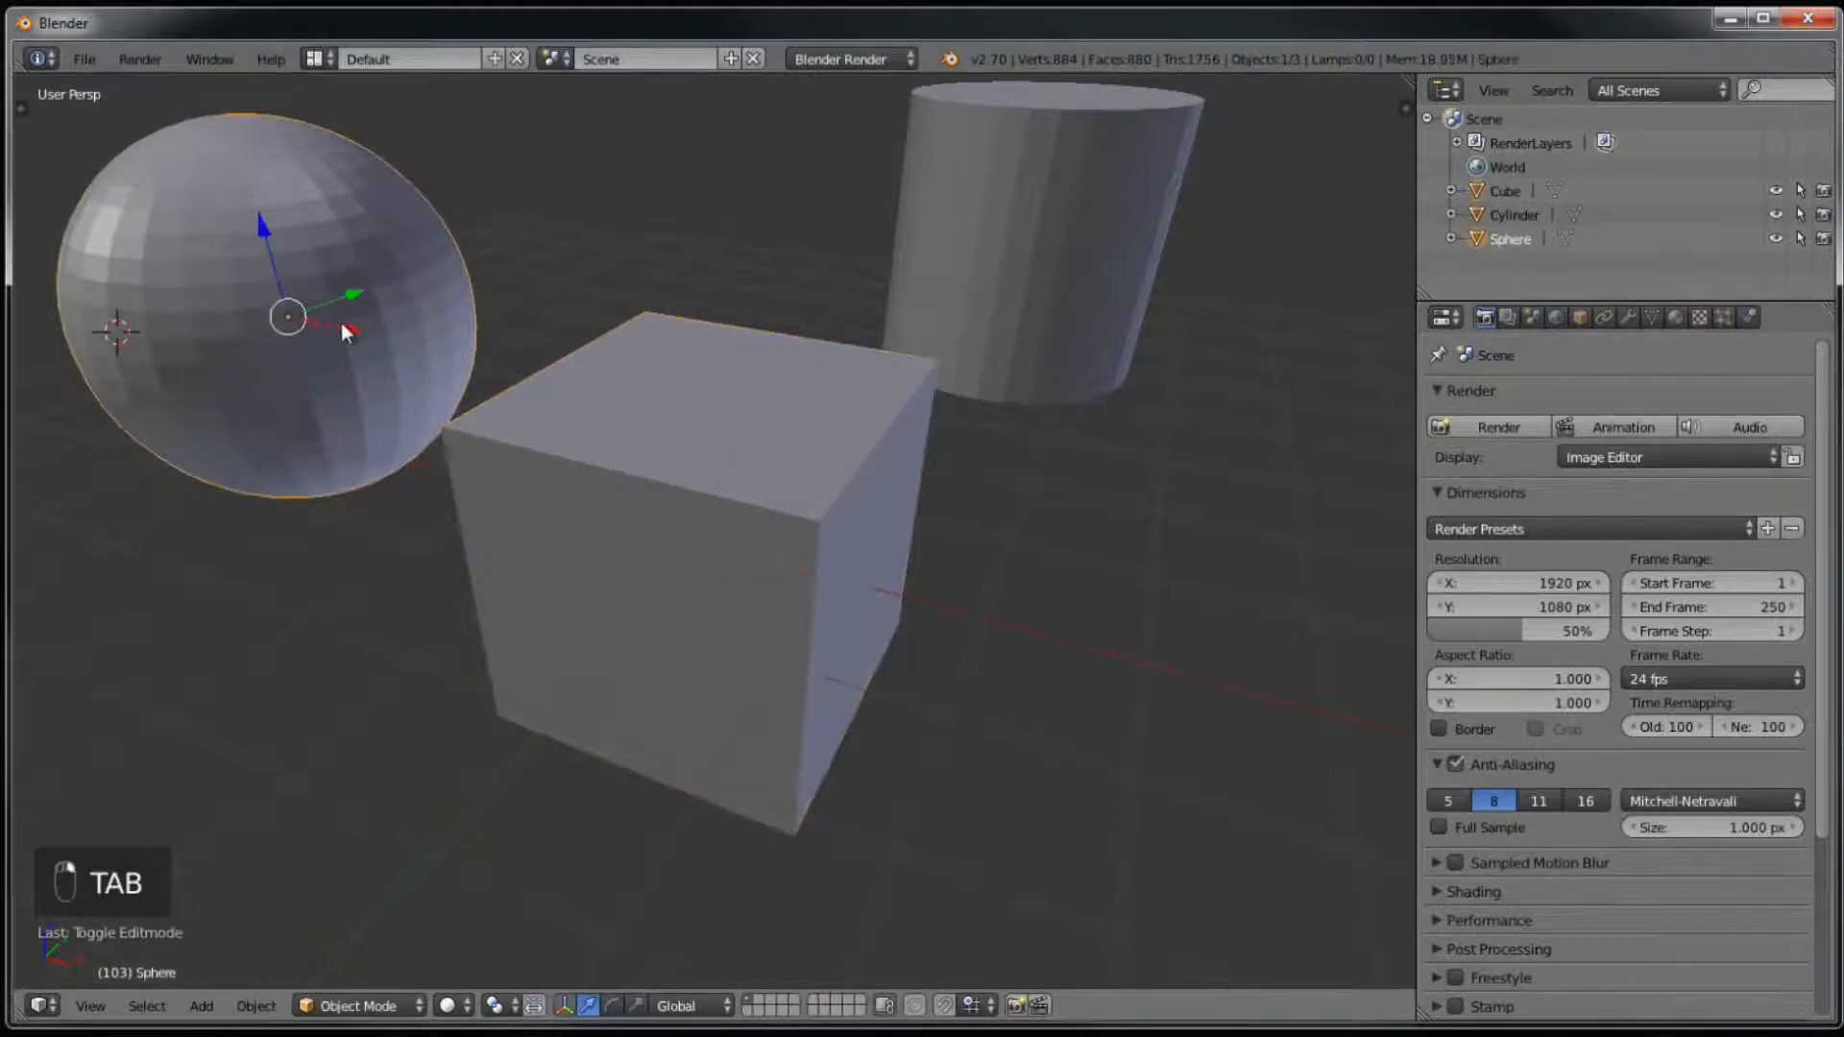
{"action": "key", "text": "Tab"}
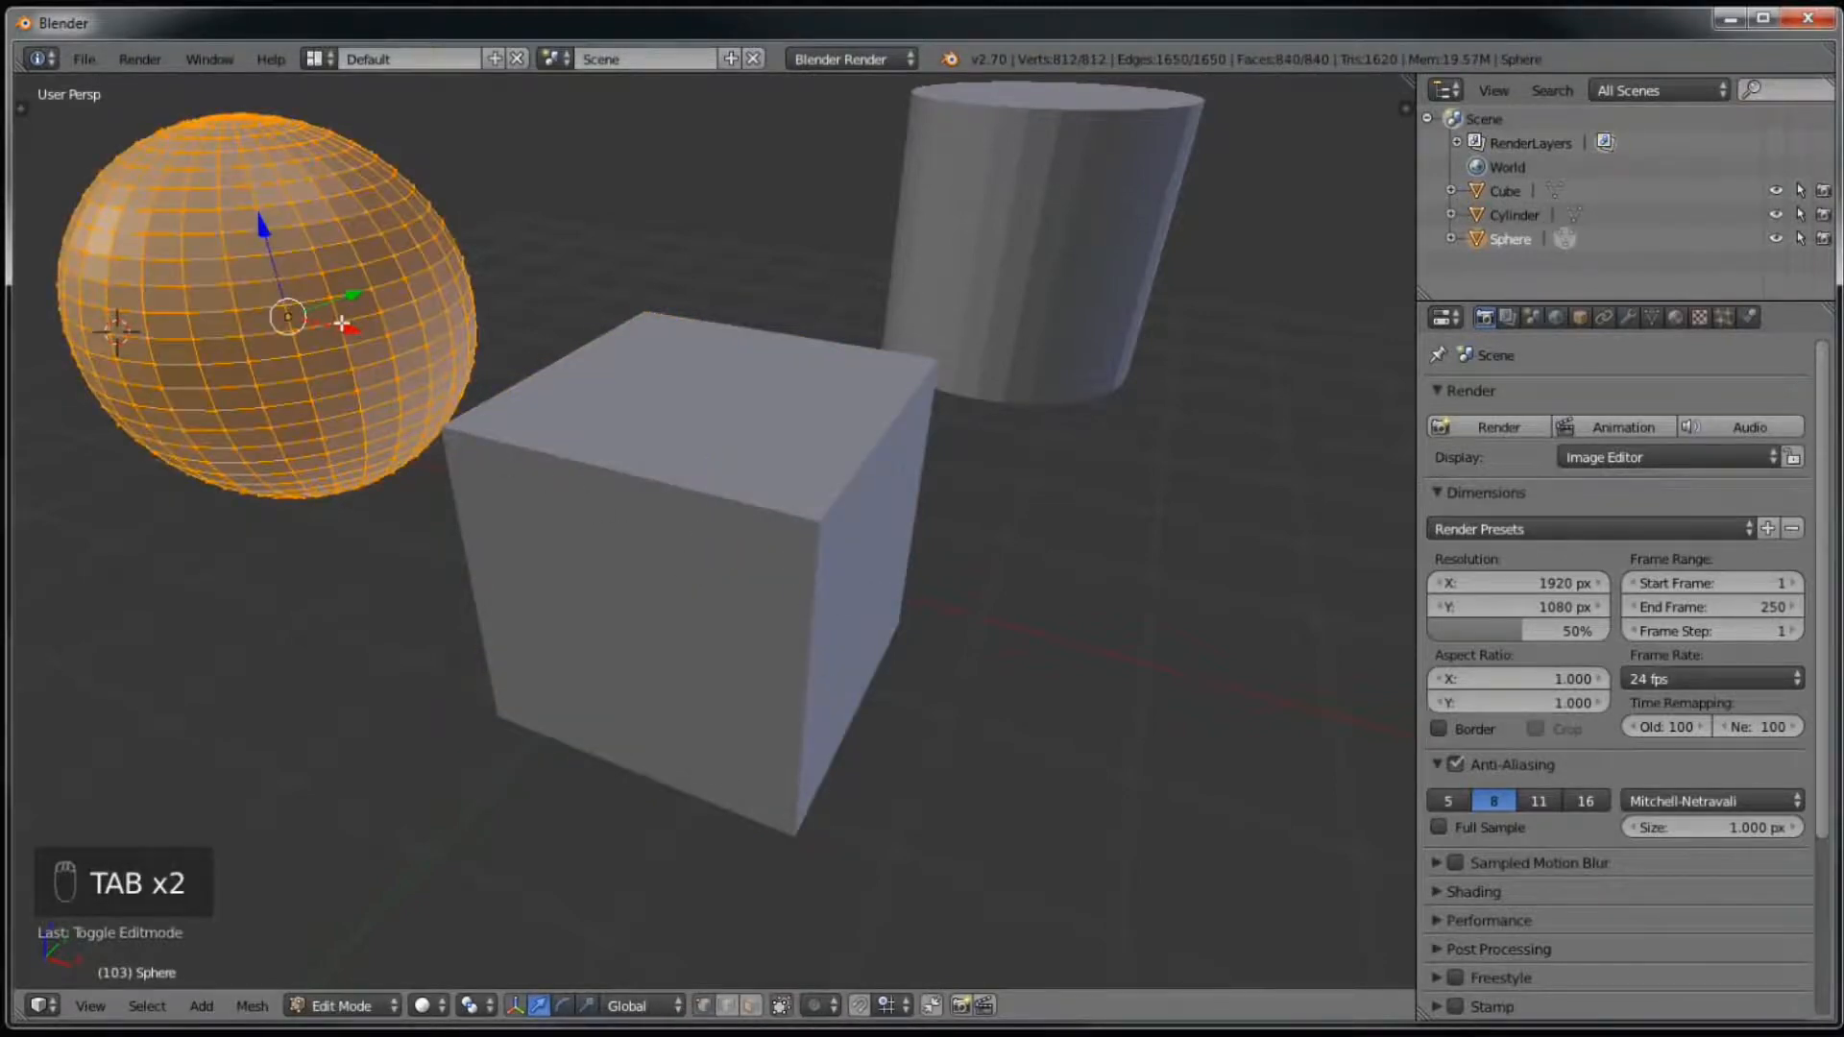
Step: Select several individual vertices on the sphere's surface one after another
{"action": "mouse_move", "coordinate": [417, 377]}
{"action": "middle_mouse_down"}
{"action": "mouse_move", "coordinate": [327, 317]}
{"action": "mouse_move", "coordinate": [465, 285]}
{"action": "mouse_move", "coordinate": [411, 354]}
{"action": "middle_mouse_up"}
{"action": "right_click", "coordinate": [315, 330]}
{"action": "right_click", "coordinate": [278, 386]}
{"action": "right_click", "coordinate": [213, 336]}
{"action": "right_click", "coordinate": [278, 234]}
Step: Switch to edge selection and select single edges across the sphere, finishing near its upper part
{"action": "left_click", "coordinate": [727, 1006]}
{"action": "right_click", "coordinate": [302, 410]}
{"action": "right_click", "coordinate": [390, 313]}
{"action": "right_click", "coordinate": [394, 392]}
{"action": "right_click", "coordinate": [242, 209]}
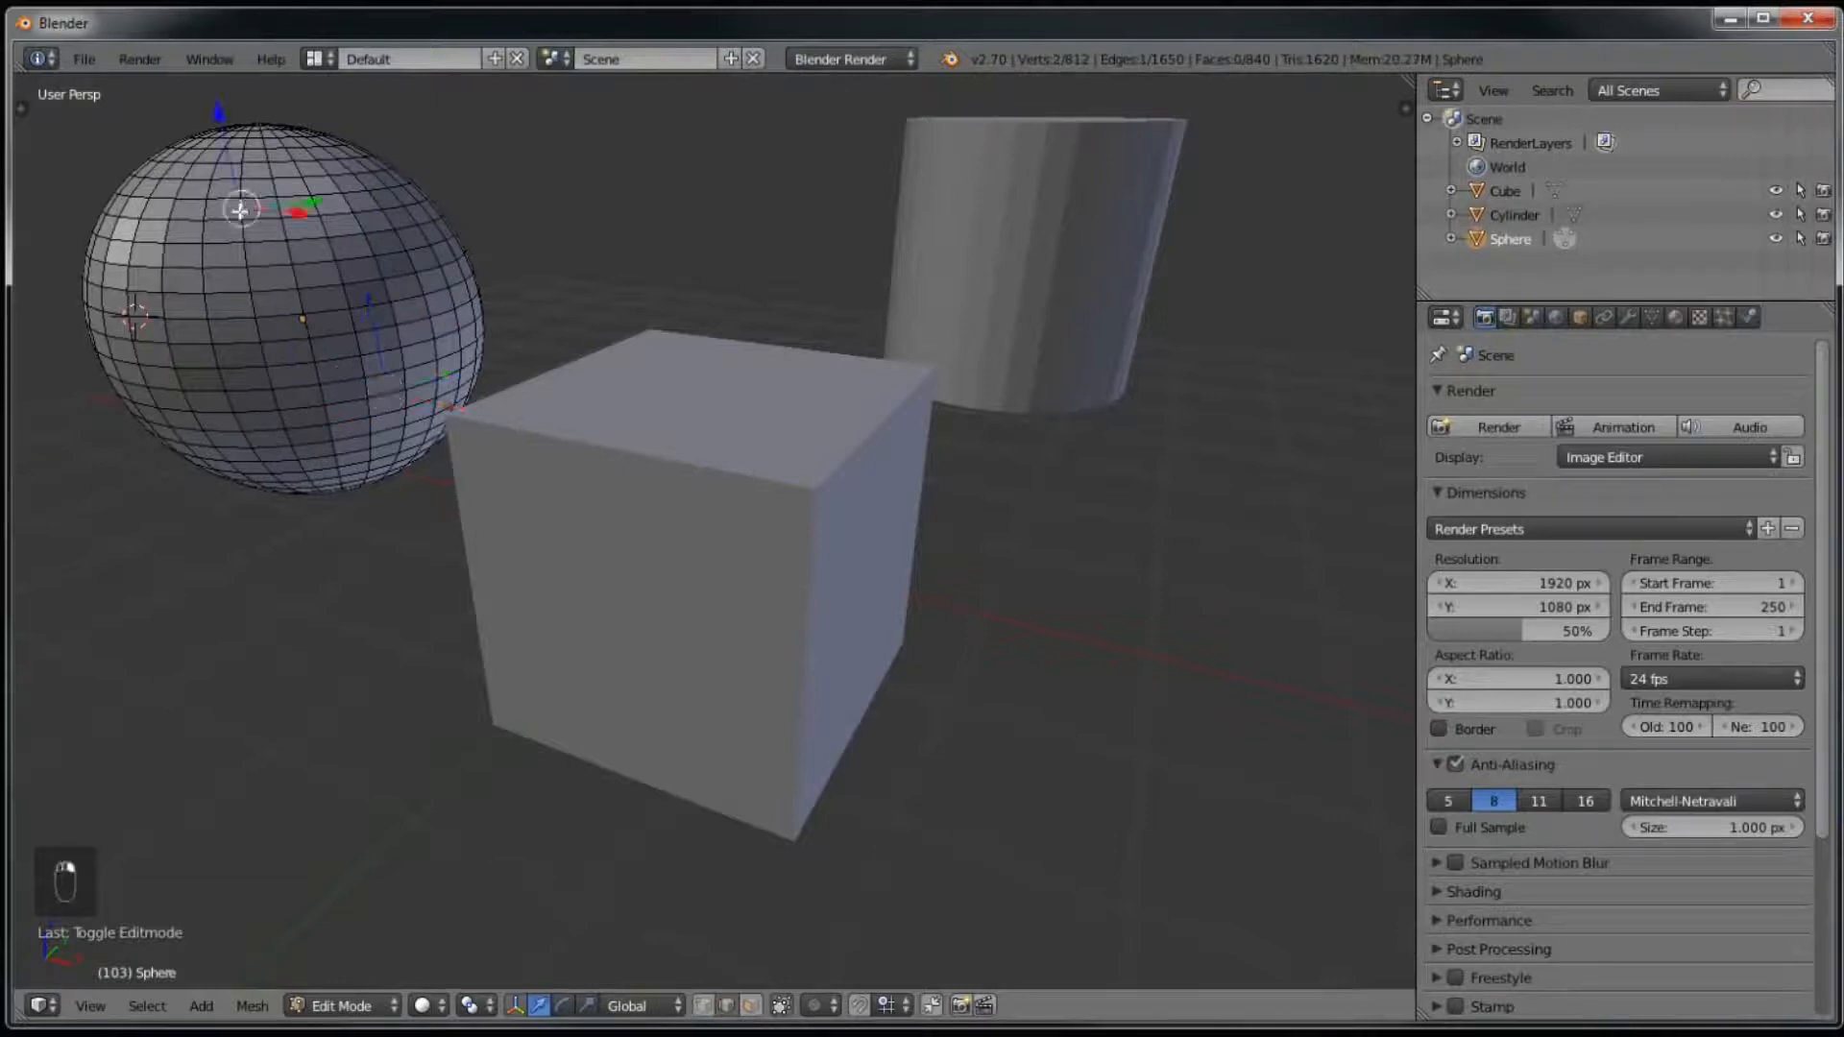
Step: Switch to face selection and select single sphere faces, finishing with one on the upper side toward the cube
{"action": "left_click", "coordinate": [750, 1006]}
{"action": "right_click", "coordinate": [331, 295]}
{"action": "right_click", "coordinate": [302, 191]}
{"action": "right_click", "coordinate": [331, 413]}
{"action": "right_click", "coordinate": [260, 420]}
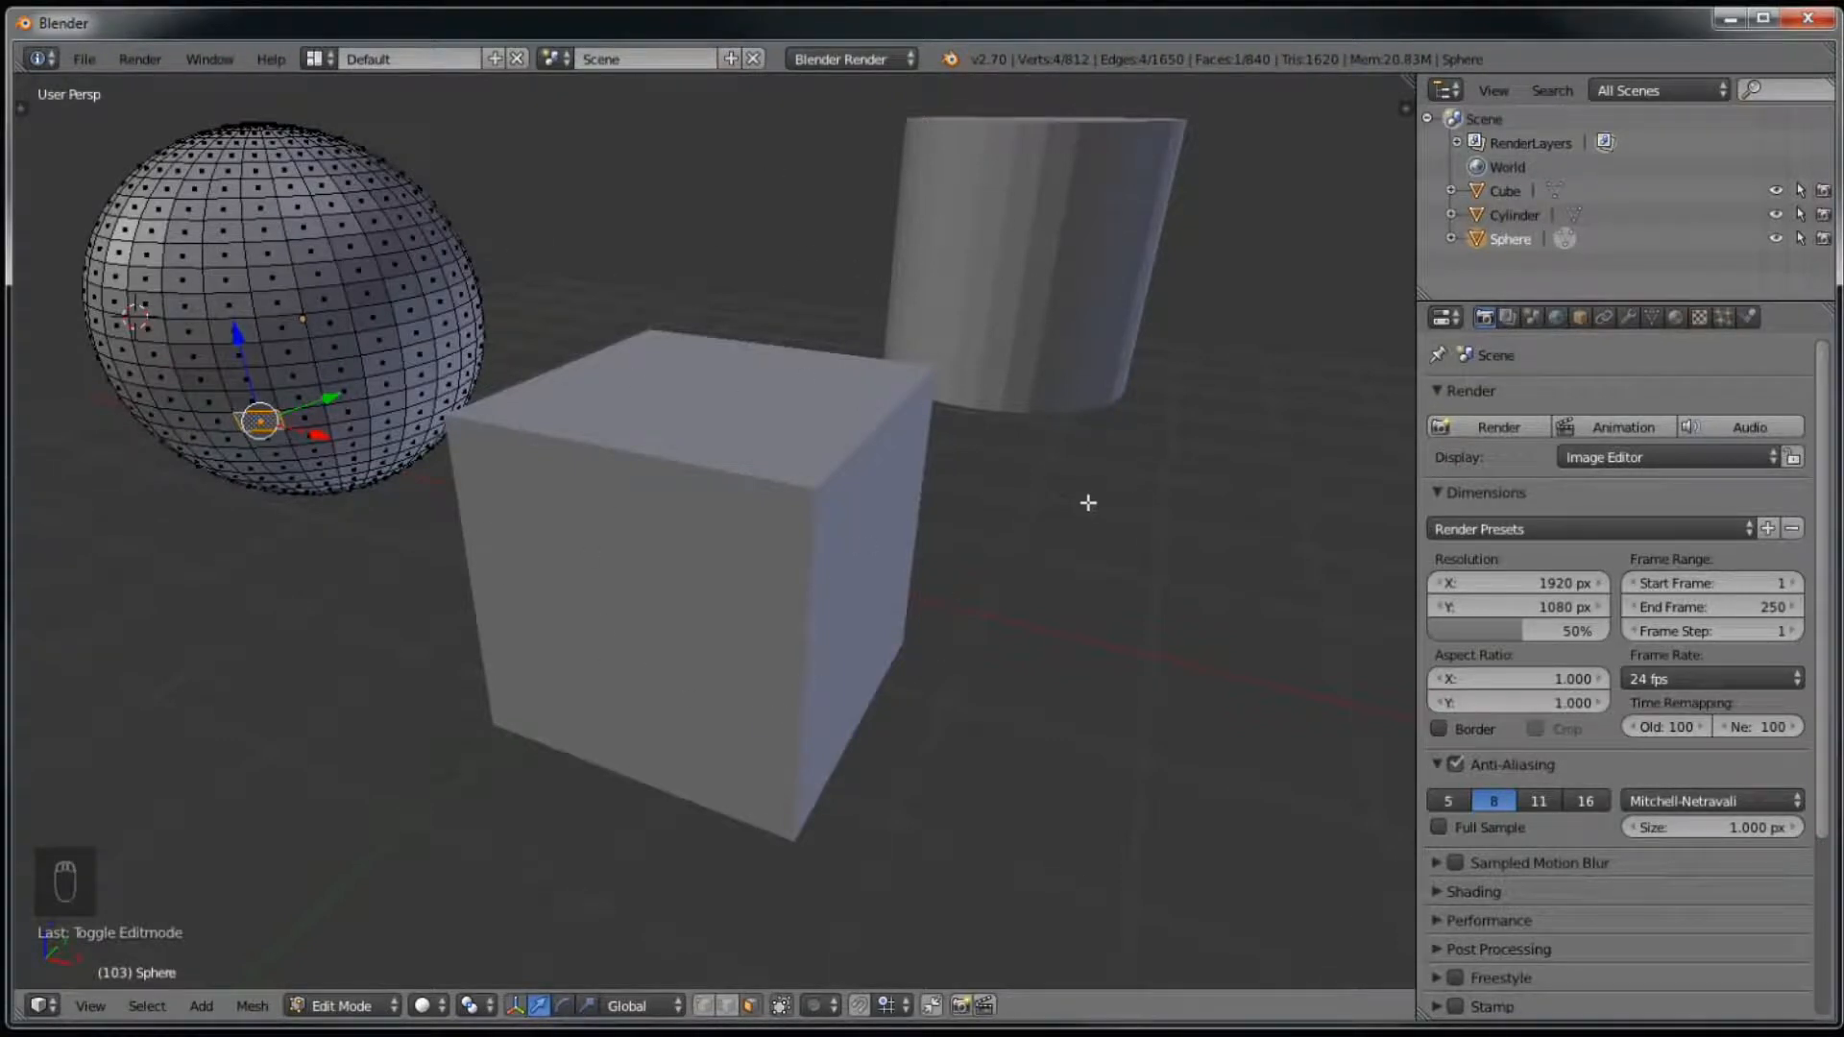
{"action": "right_click", "coordinate": [333, 323]}
{"action": "right_click", "coordinate": [371, 224]}
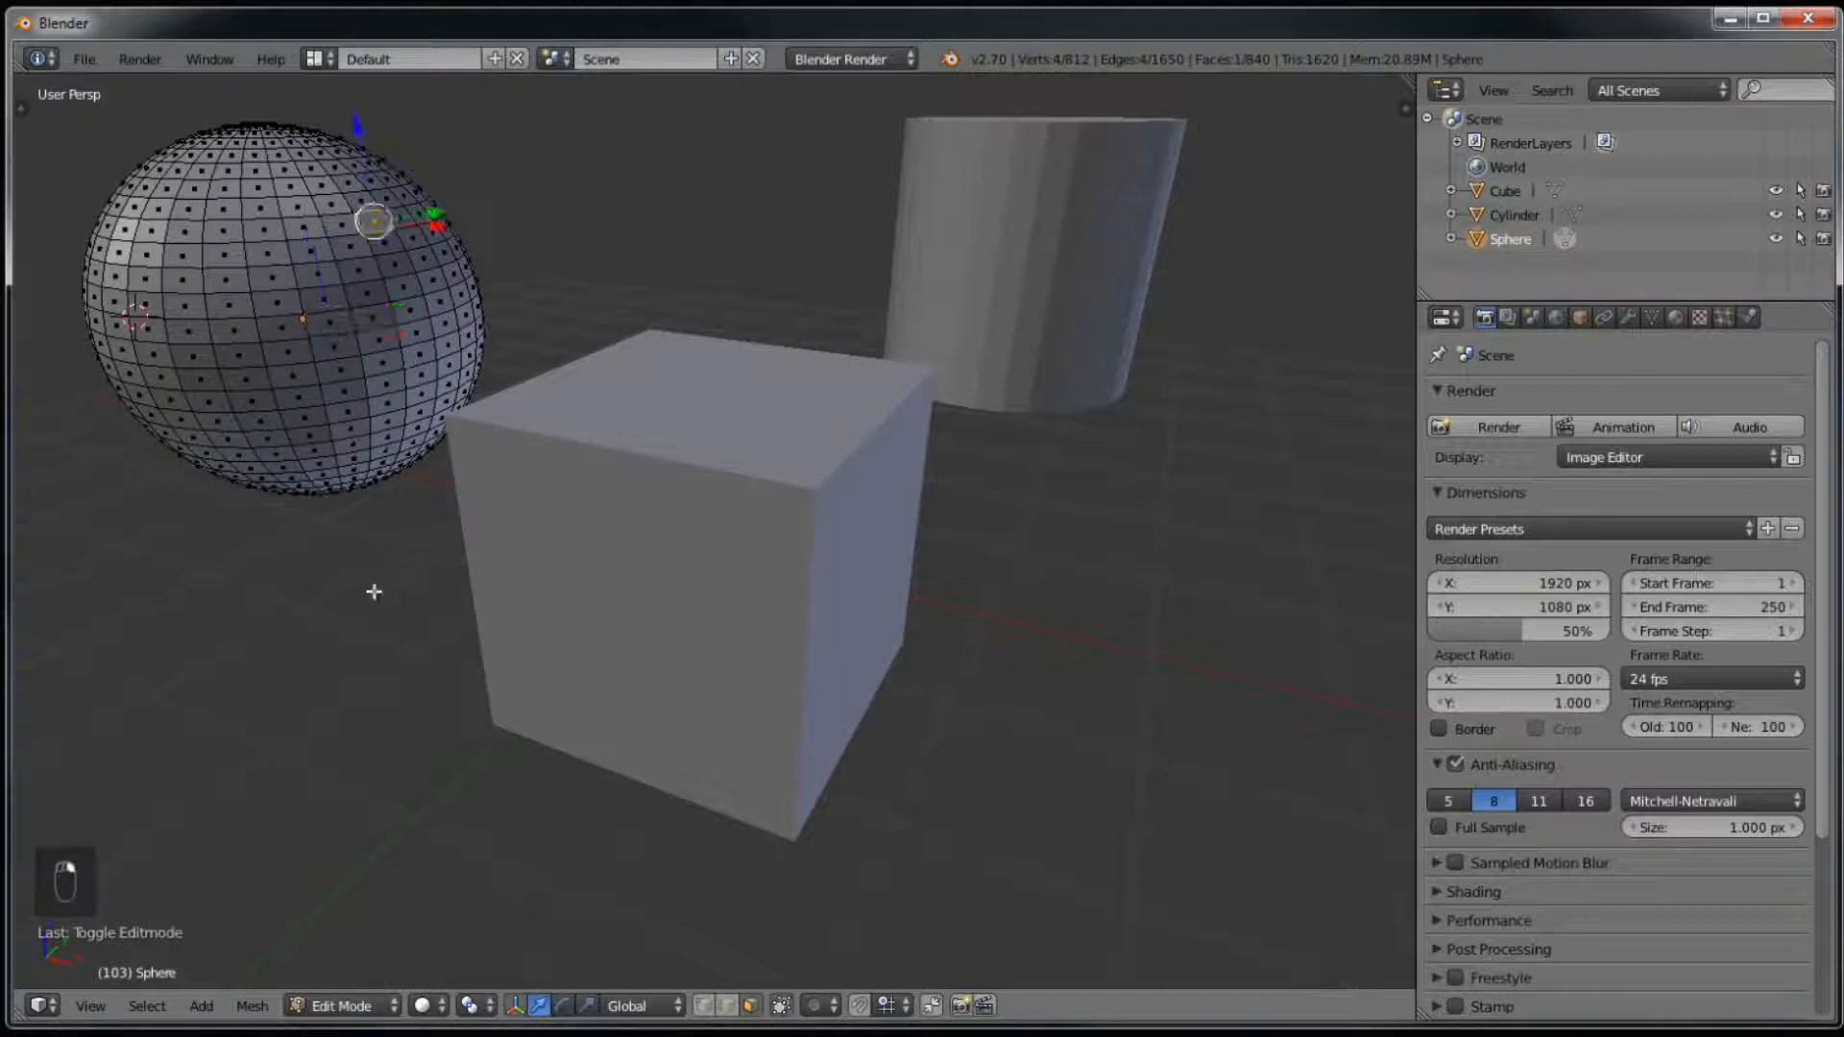
Step: Frame the view on the selected face and back out until the whole sphere fits
{"action": "mouse_move", "coordinate": [294, 418]}
{"action": "middle_mouse_down"}
{"action": "mouse_move", "coordinate": [314, 506]}
{"action": "mouse_move", "coordinate": [256, 428]}
{"action": "mouse_move", "coordinate": [279, 432]}
{"action": "middle_mouse_up"}
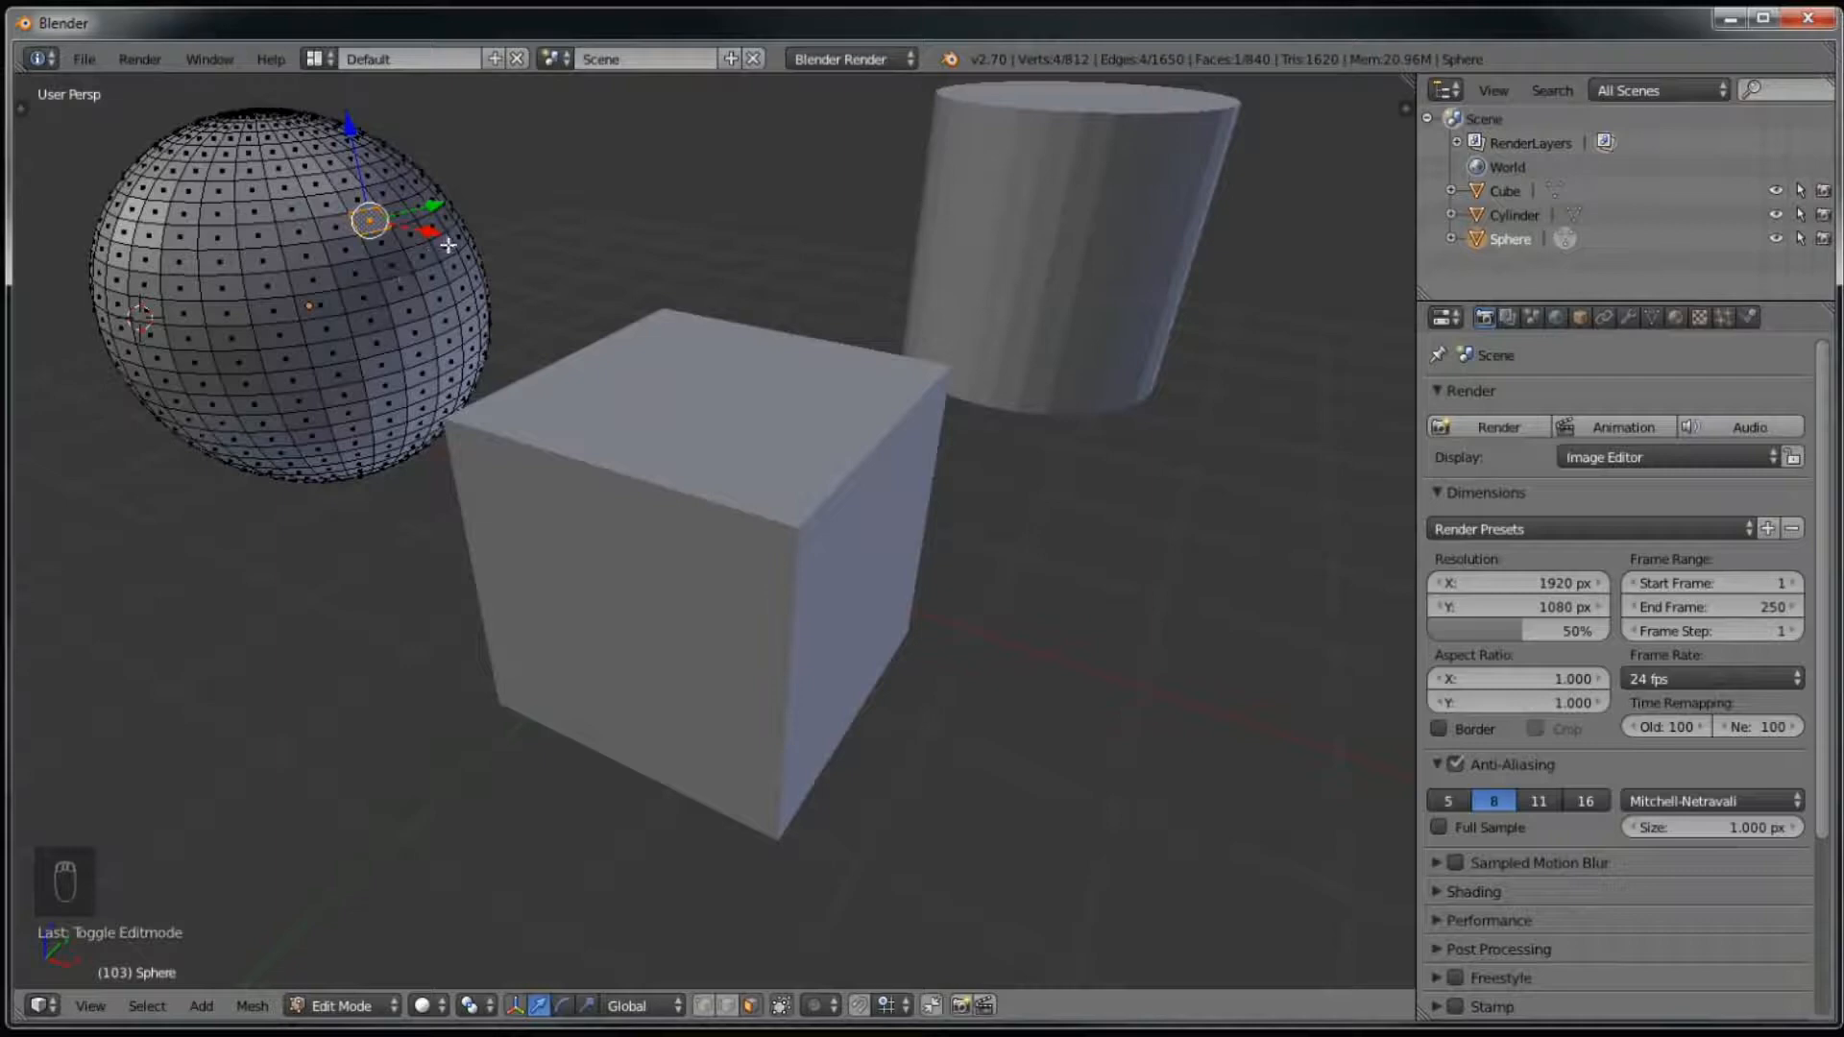
{"action": "middle_click_drag", "start_coordinate": [261, 290], "coordinate": [241, 300]}
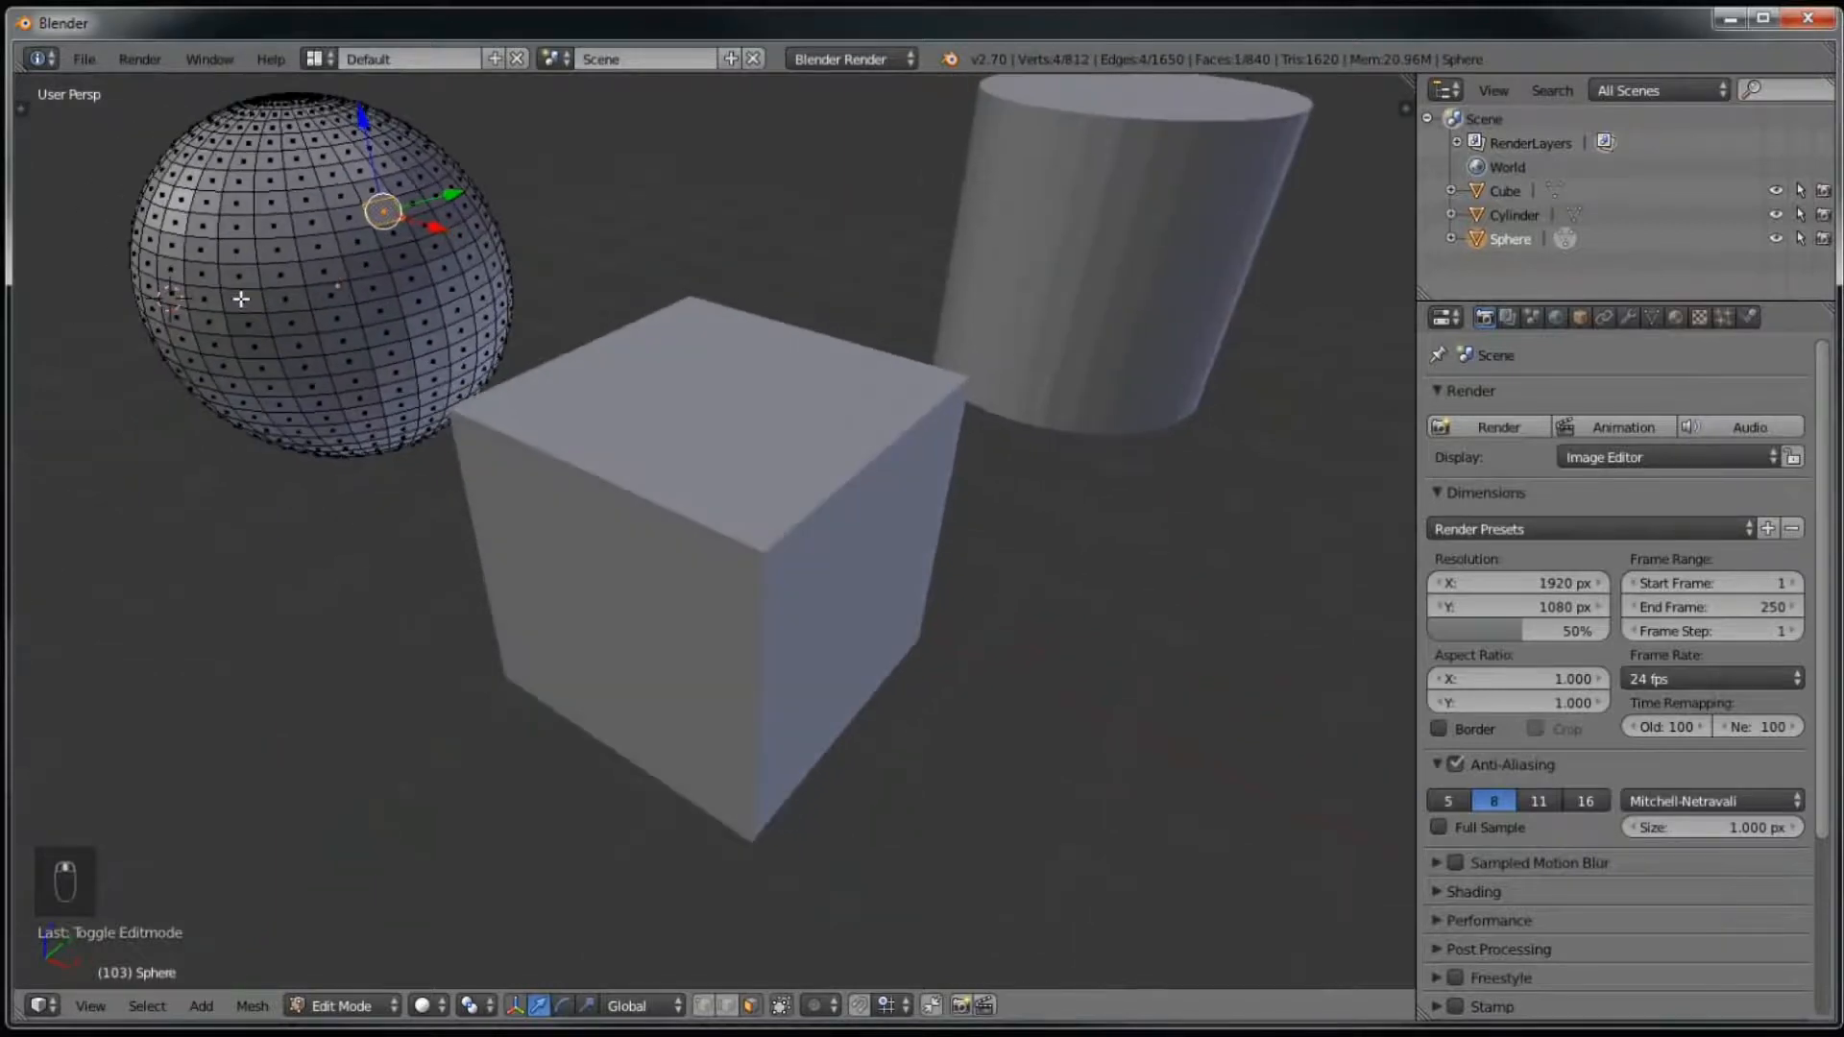
{"action": "key", "text": "KP_Decimal"}
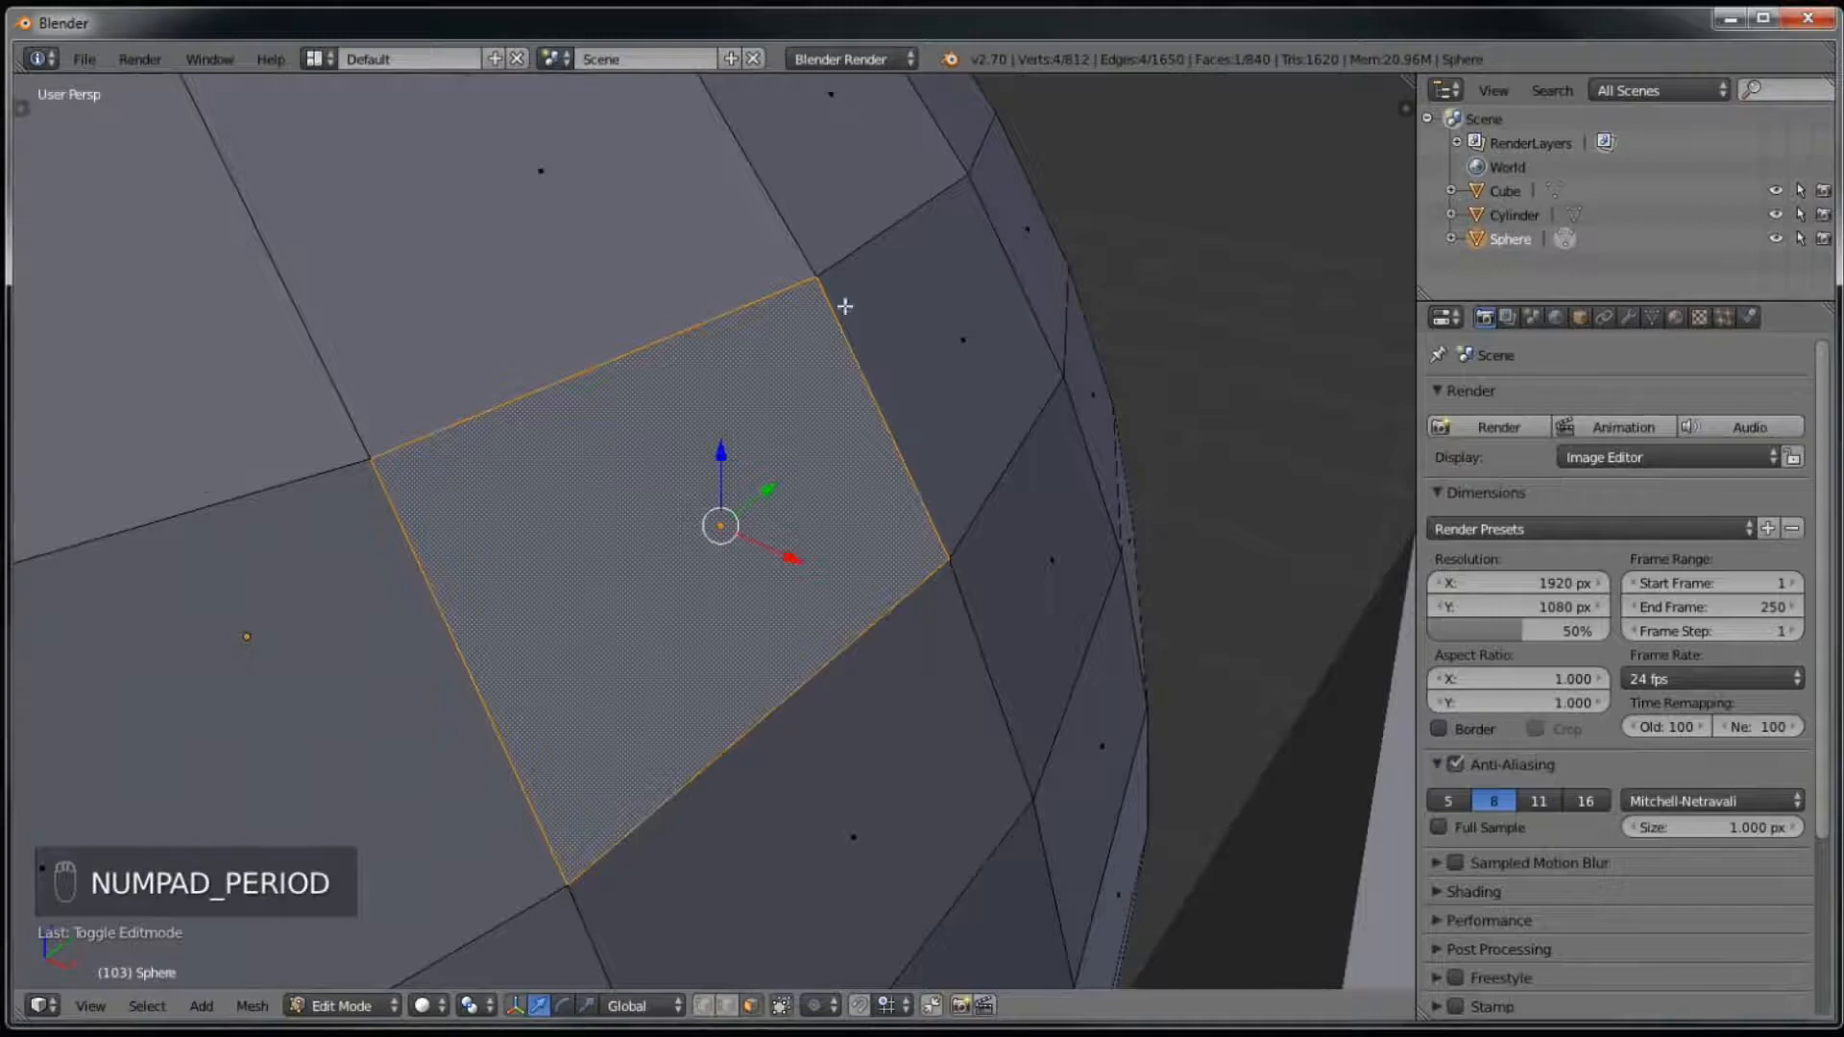
{"action": "scroll", "coordinate": [864, 344], "scroll_direction": "down", "scroll_amount": 8}
{"action": "mouse_move", "coordinate": [828, 367]}
{"action": "middle_mouse_down"}
{"action": "mouse_move", "coordinate": [680, 424]}
{"action": "mouse_move", "coordinate": [671, 355]}
{"action": "mouse_move", "coordinate": [692, 404]}
{"action": "mouse_move", "coordinate": [823, 396]}
{"action": "middle_mouse_up"}
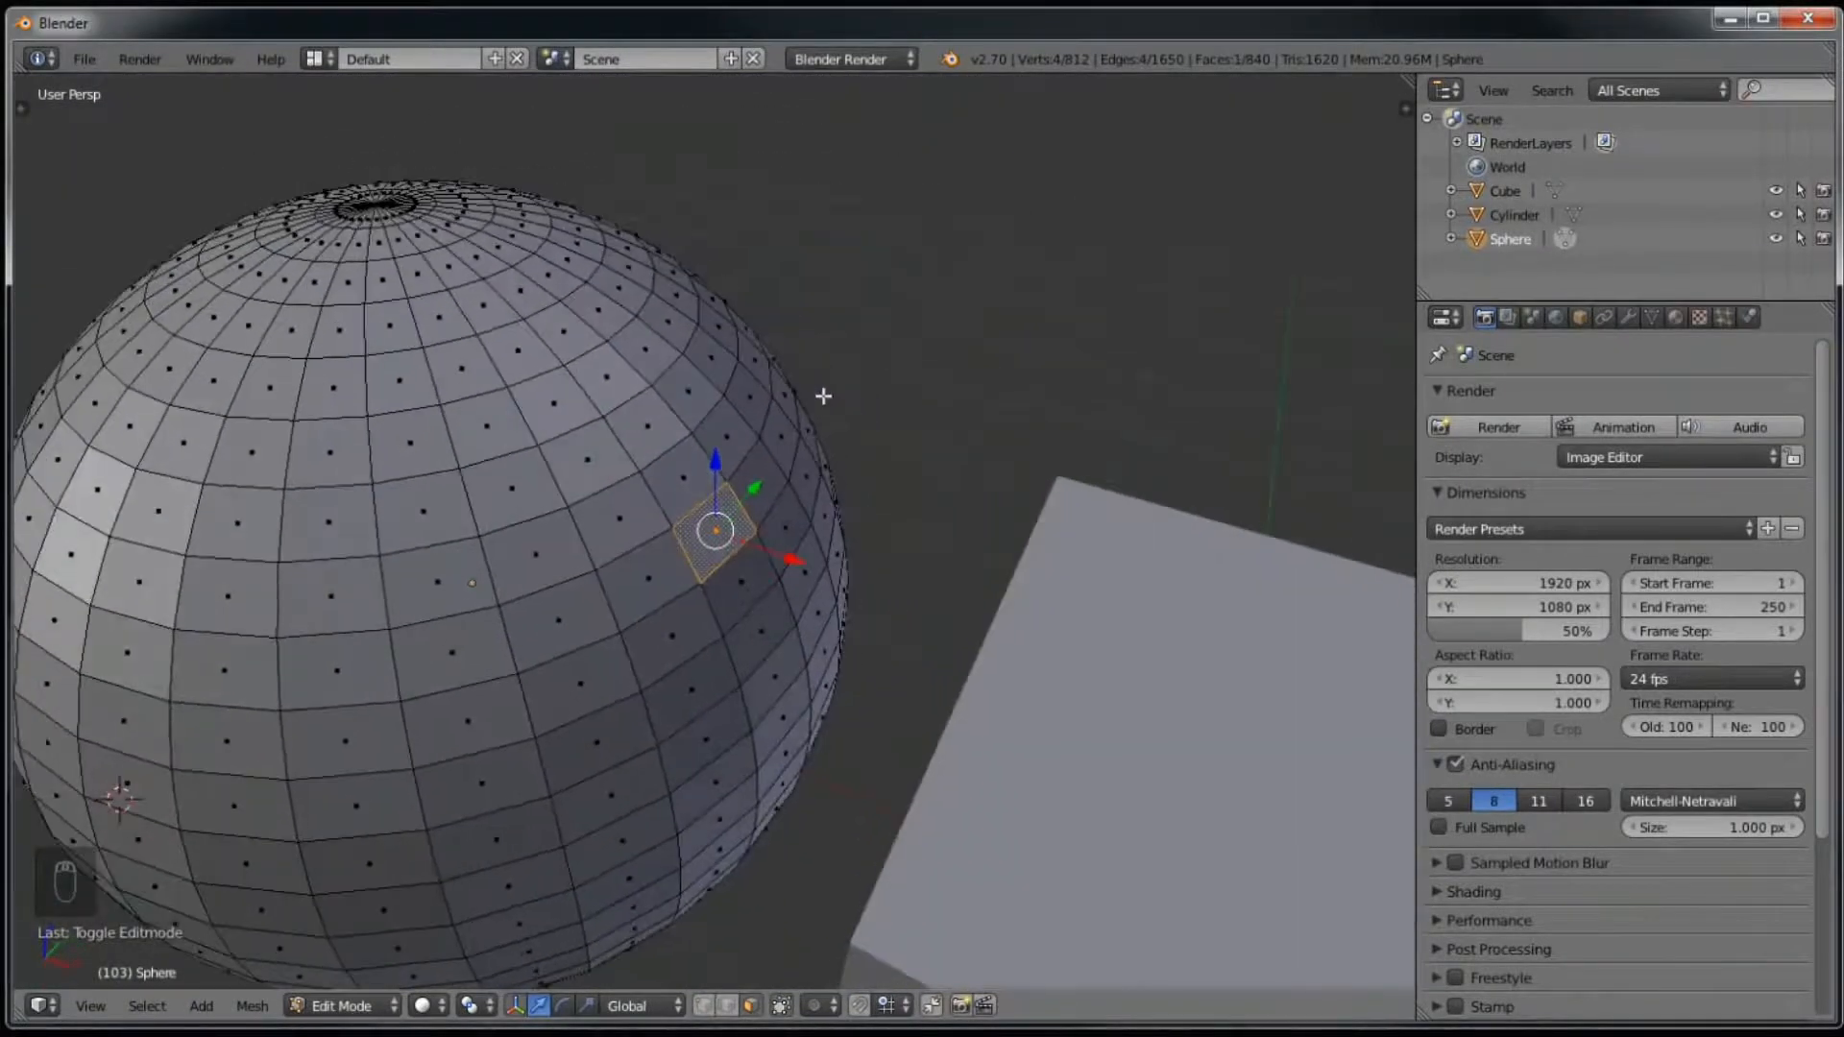
{"action": "scroll", "coordinate": [823, 396], "scroll_direction": "down", "scroll_amount": 2}
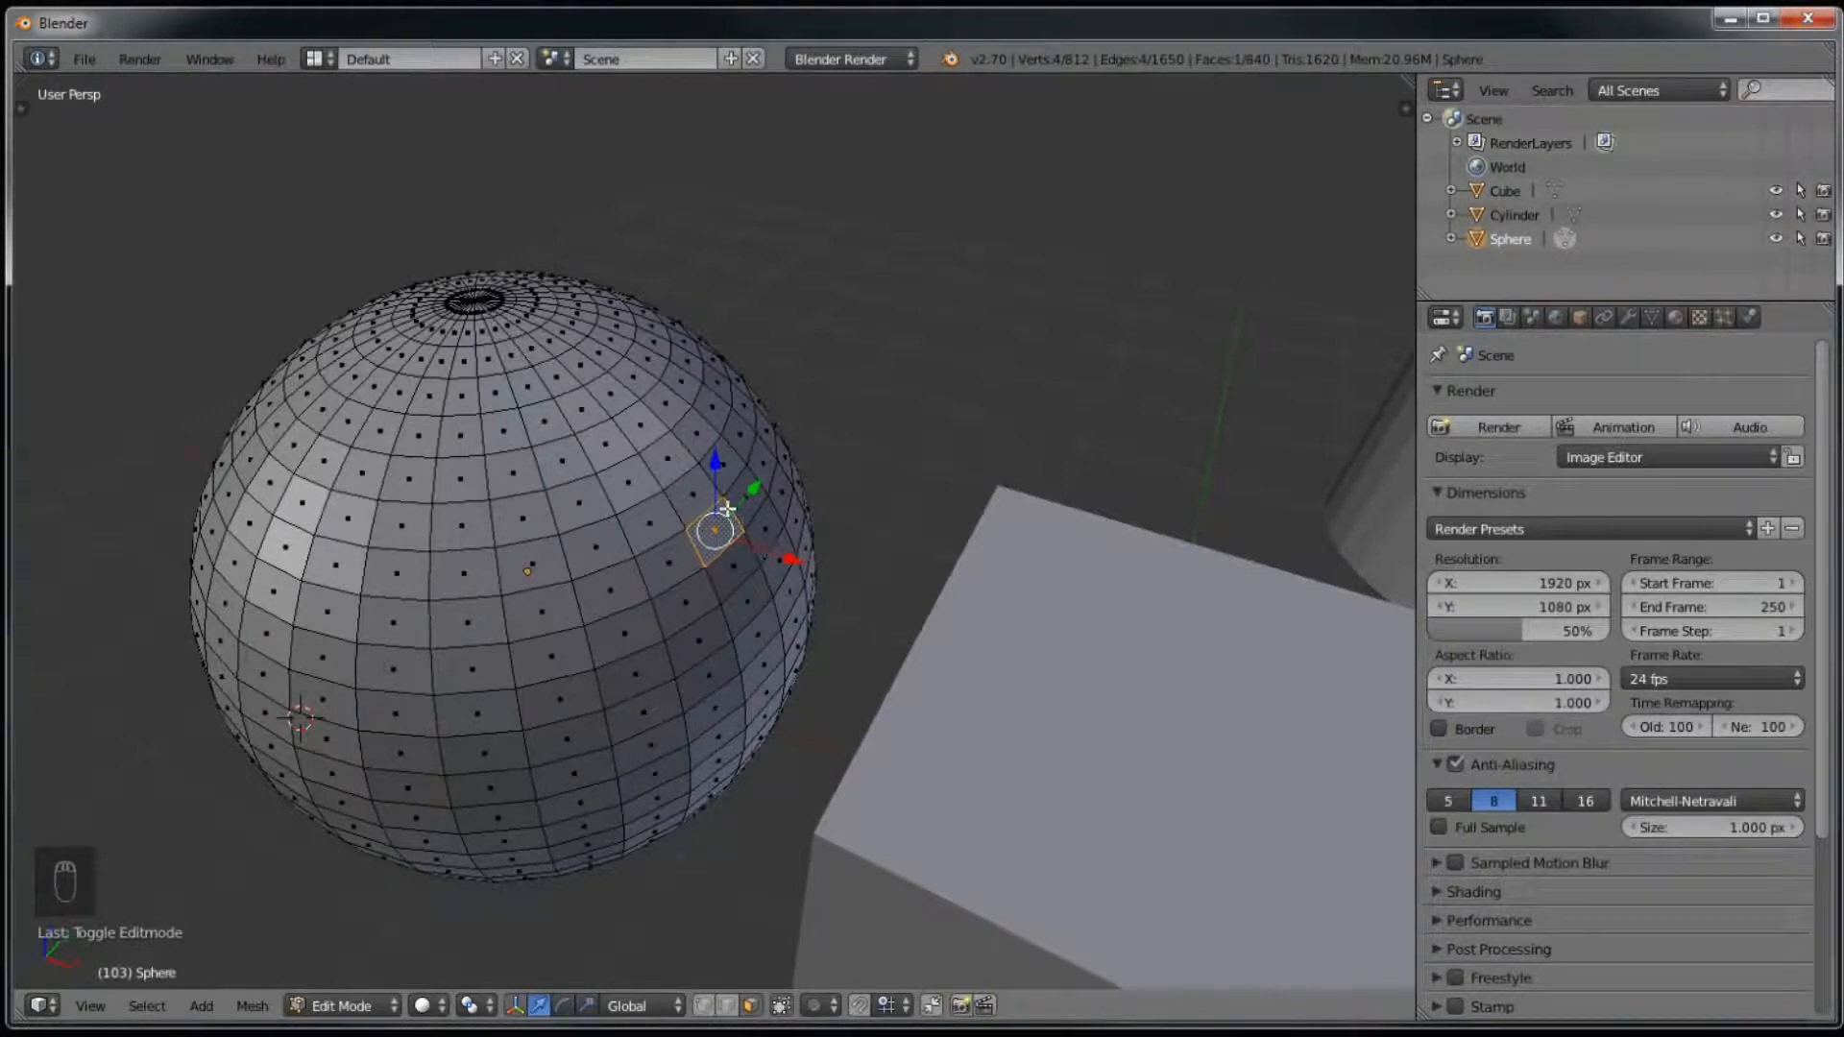
Step: Try moving the selected face far out from the sphere above the cube, and undo the move
{"action": "key", "text": "e"}
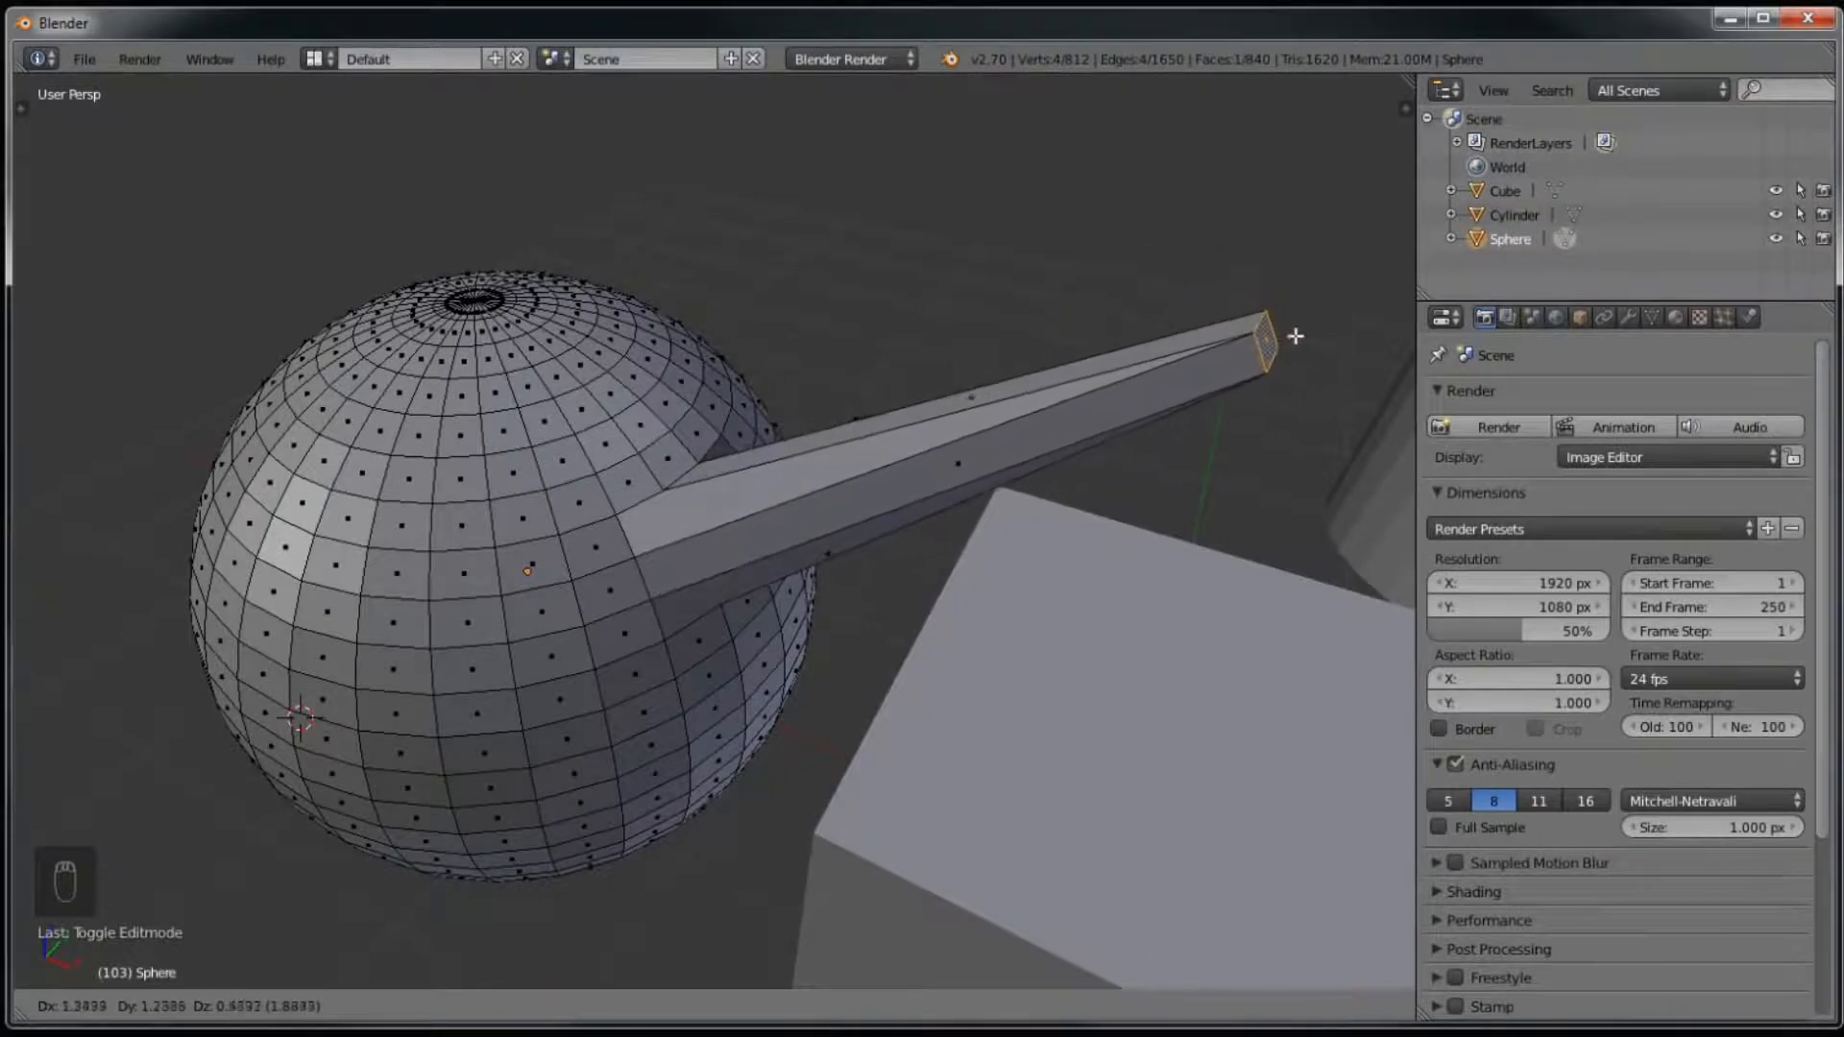
{"action": "left_click", "coordinate": [1296, 336]}
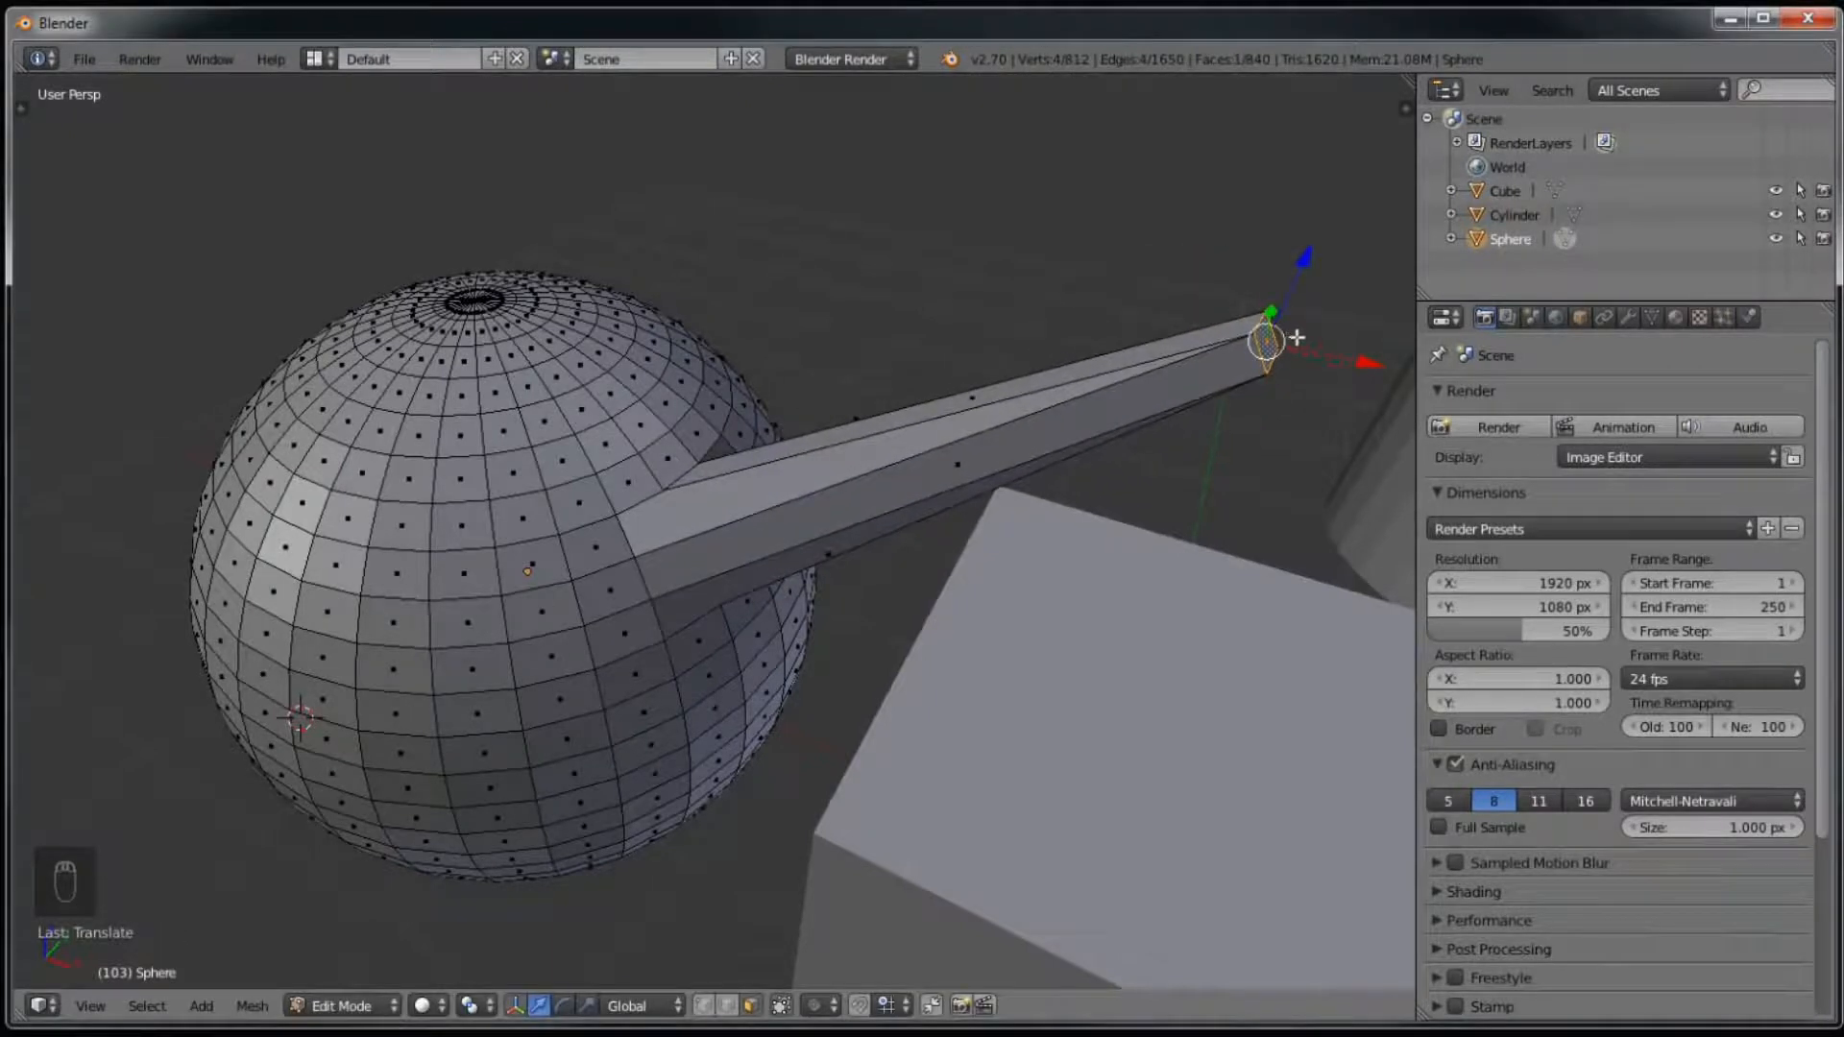
{"action": "key", "text": "ctrl+z"}
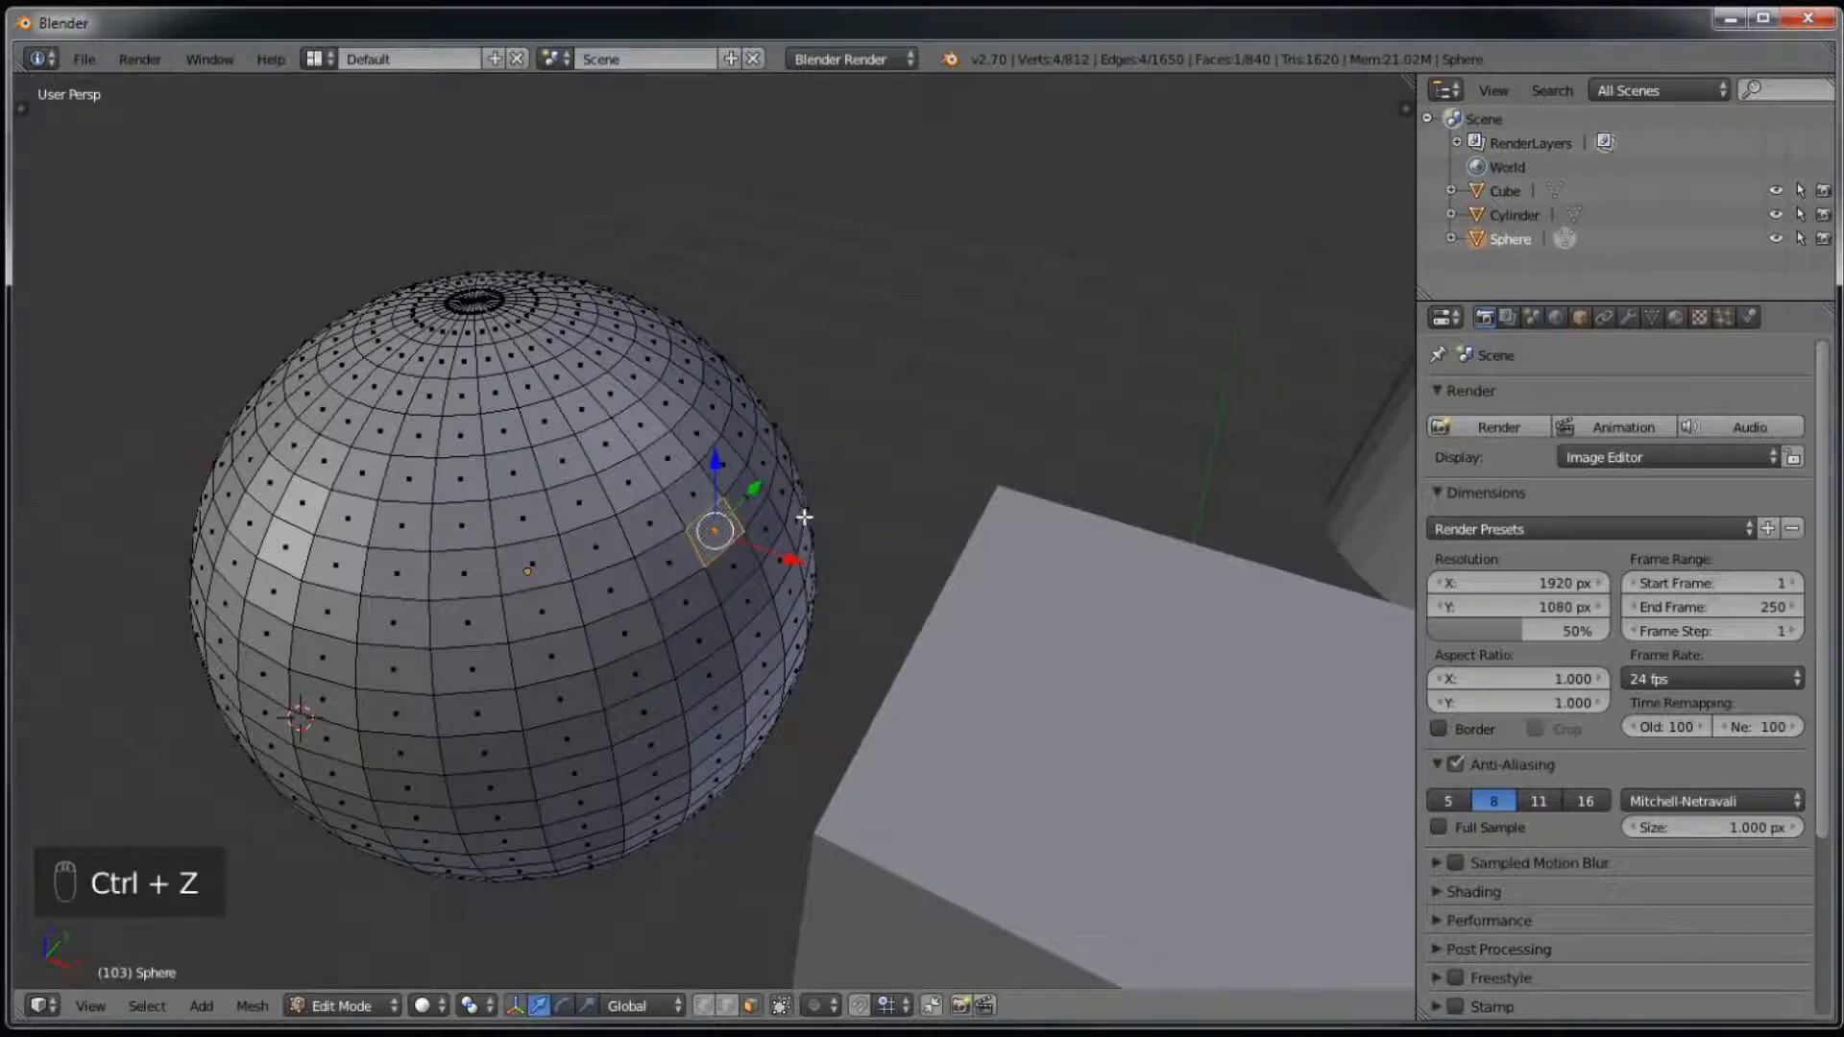
{"action": "left_click_drag", "start_coordinate": [716, 534], "coordinate": [1124, 418]}
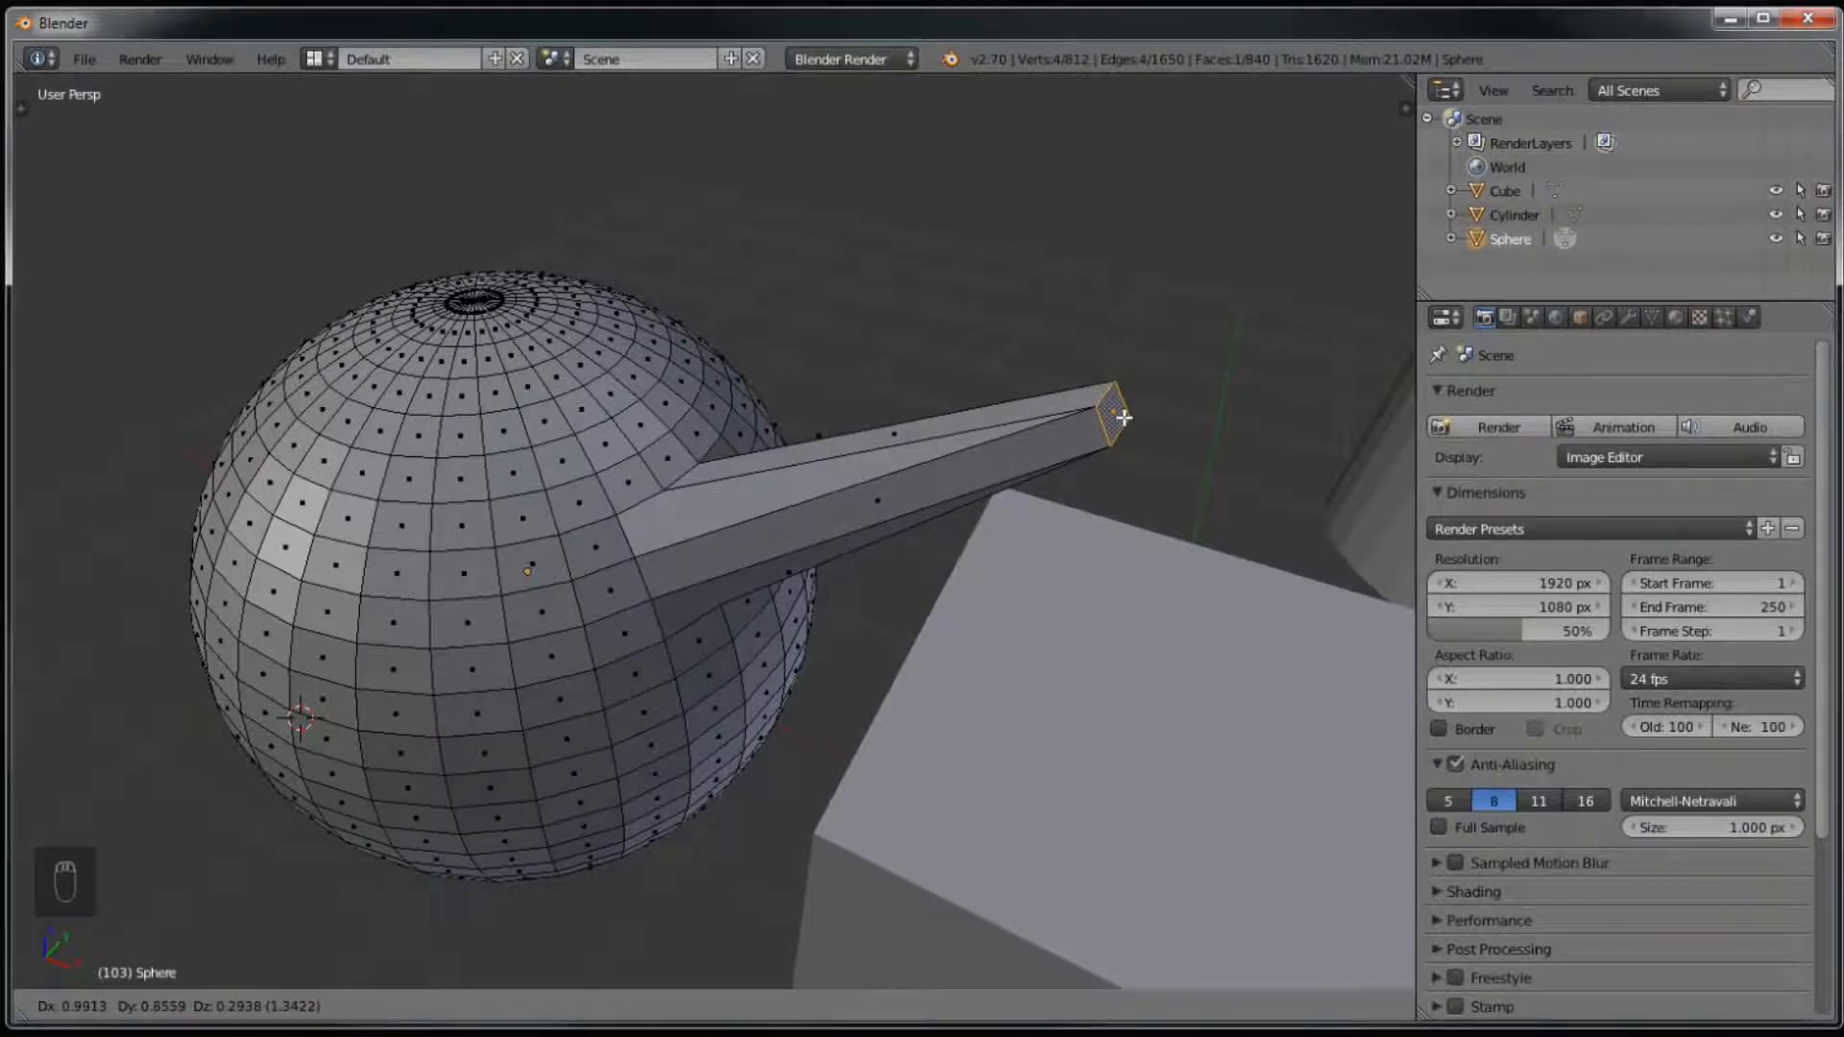
{"action": "left_click_drag", "start_coordinate": [1124, 418], "coordinate": [1299, 240]}
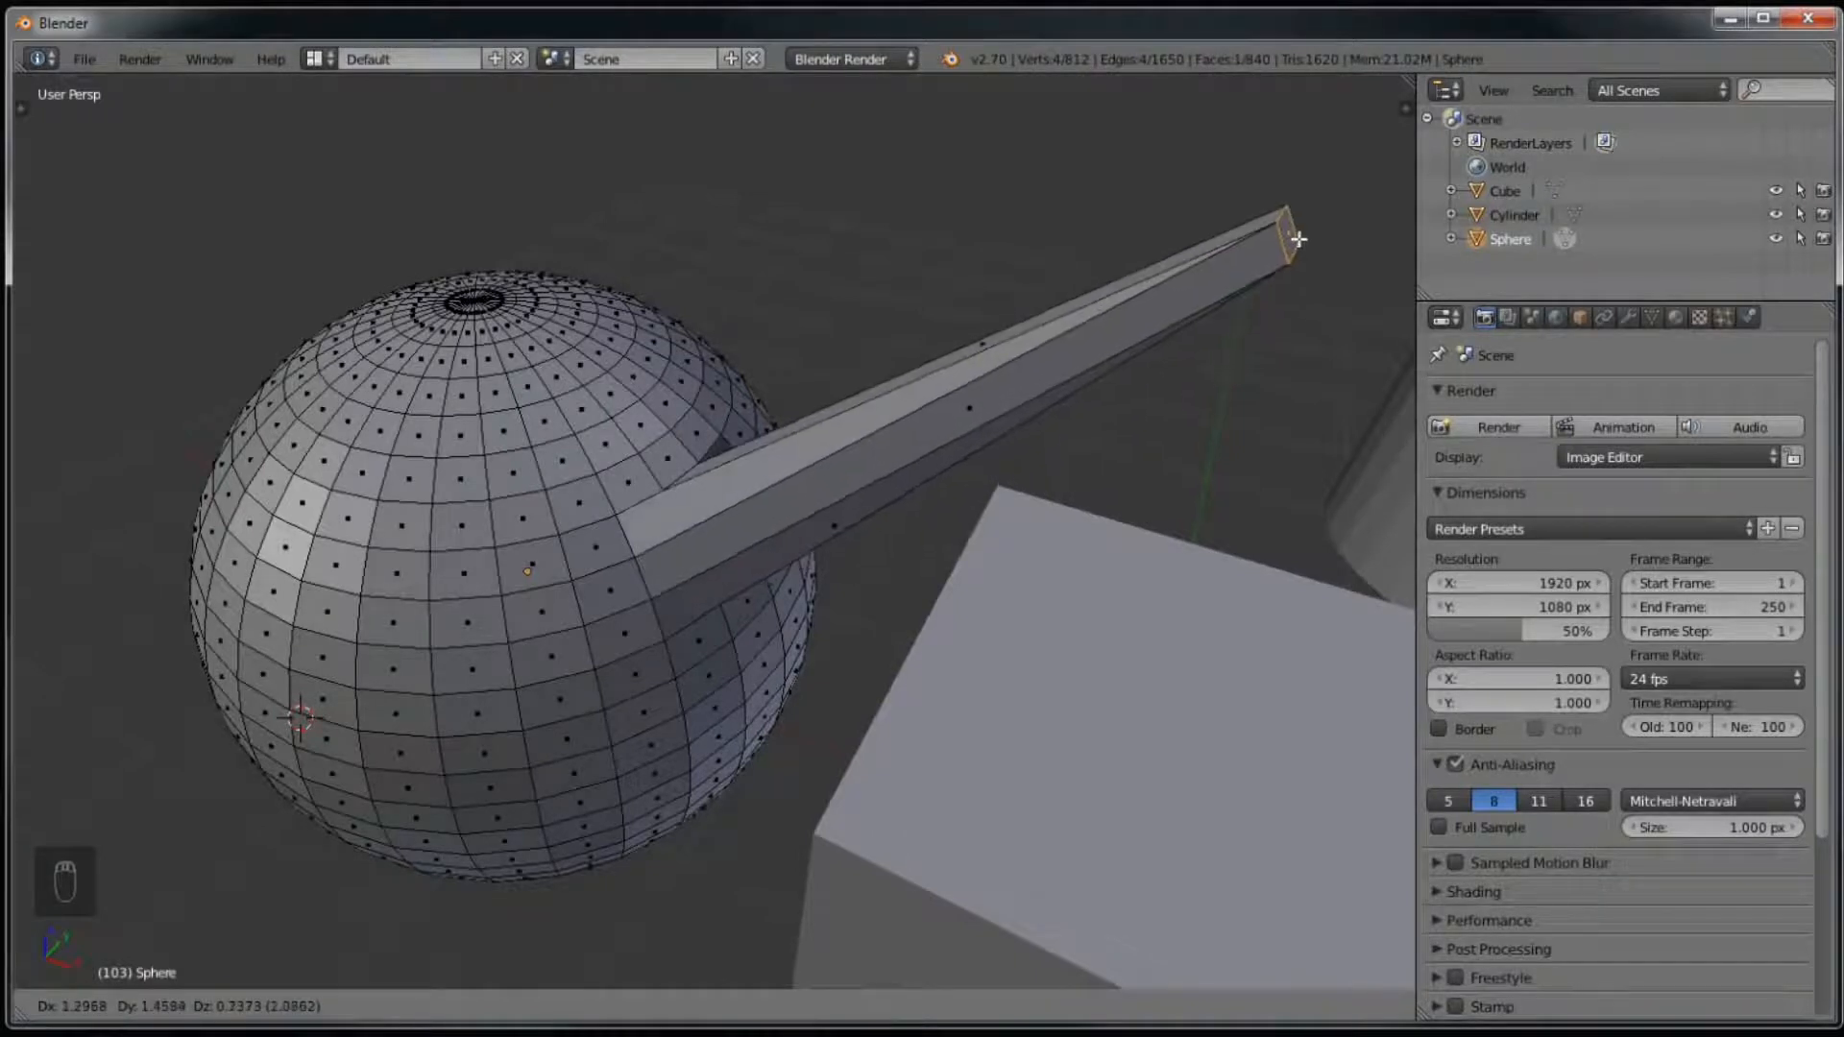
{"action": "right_click", "coordinate": [1298, 239]}
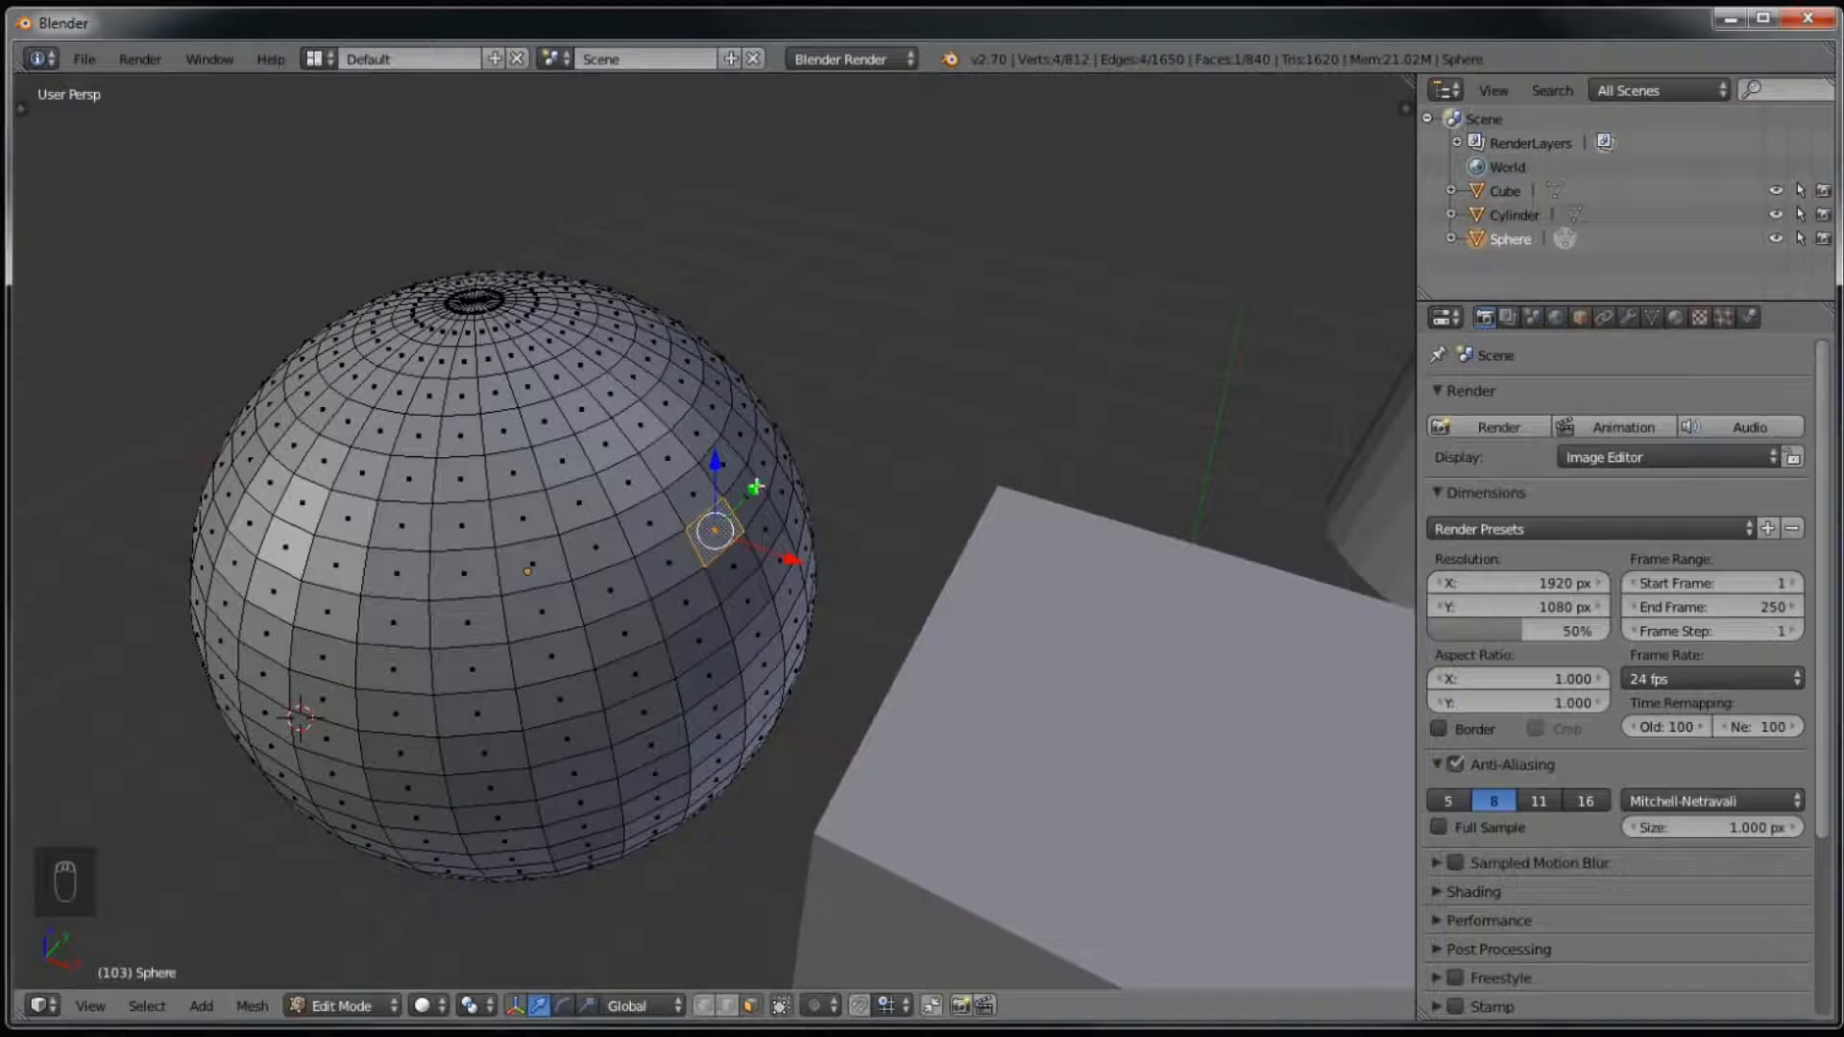
Step: Move the selected face about 1.9 units outward and upward from the sphere to form a long spike
{"action": "key", "text": "e"}
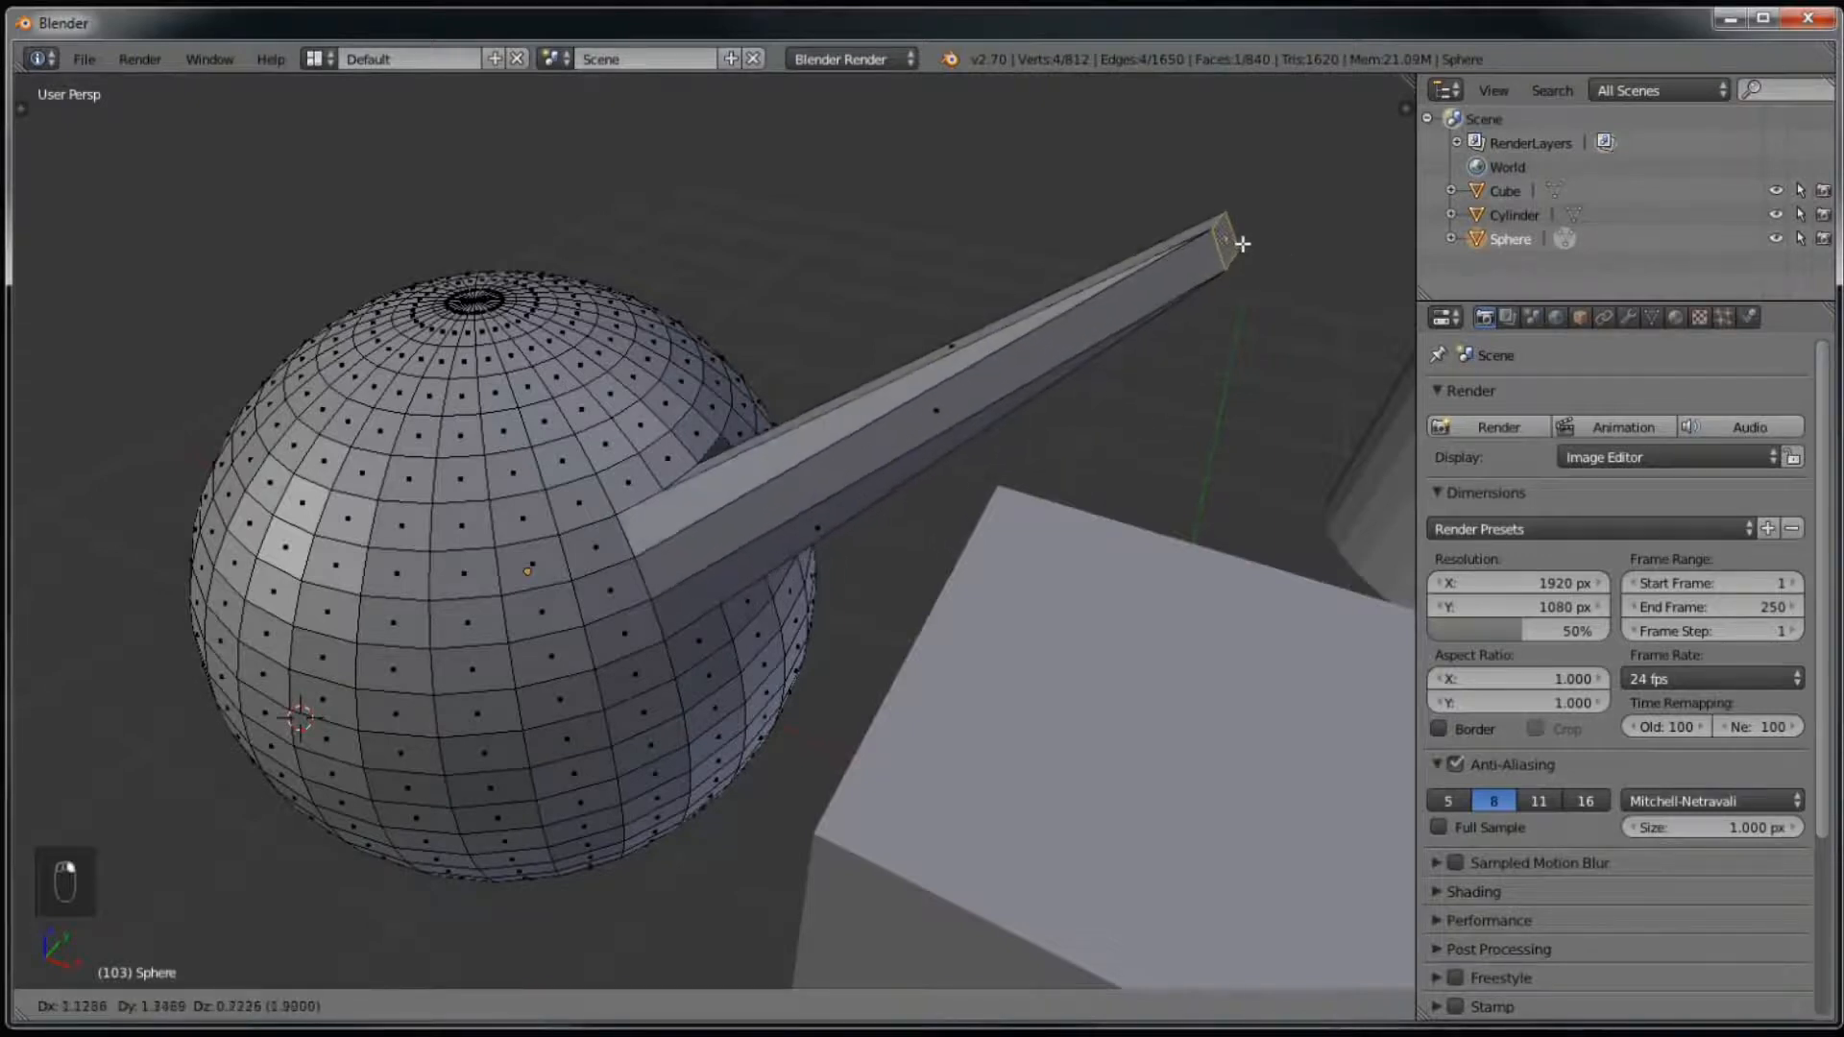
{"action": "left_click", "coordinate": [1242, 244]}
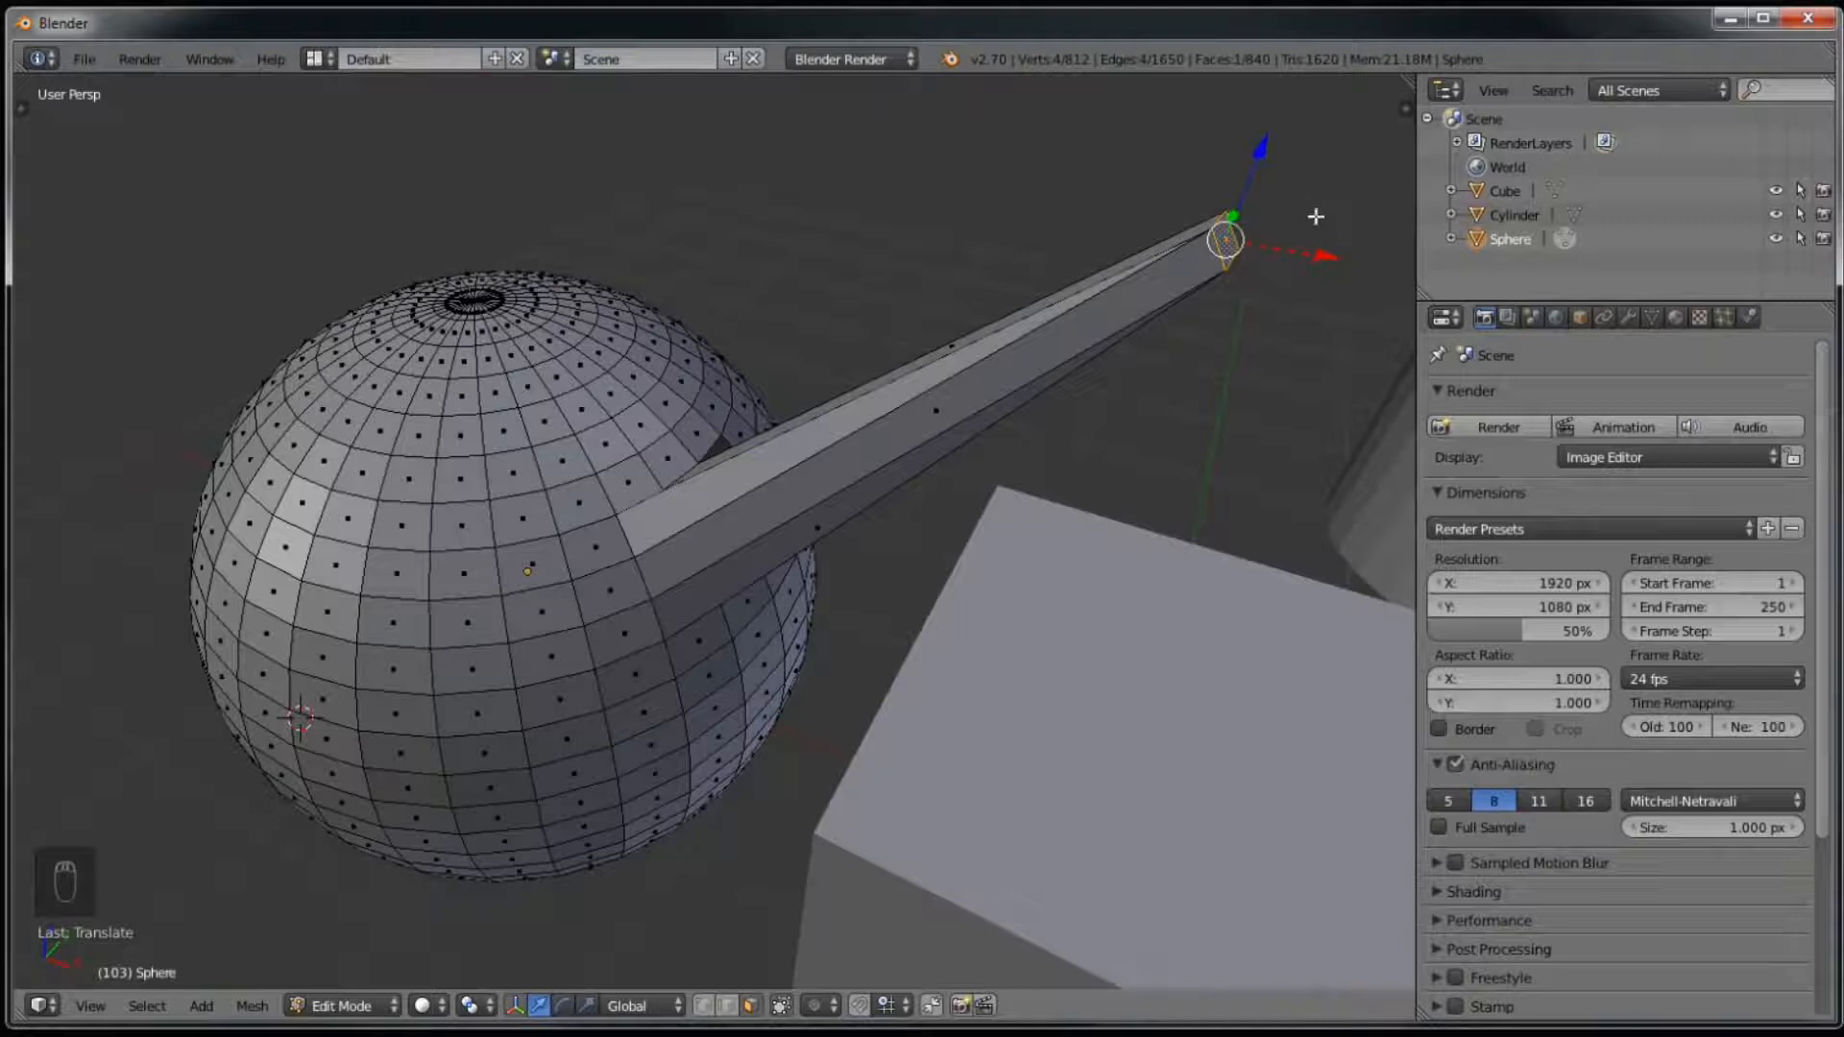
Step: Undo the spike, and reposition the selected sphere face with single-axis moves along global X, Z and Y
{"action": "key", "text": "ctrl+z"}
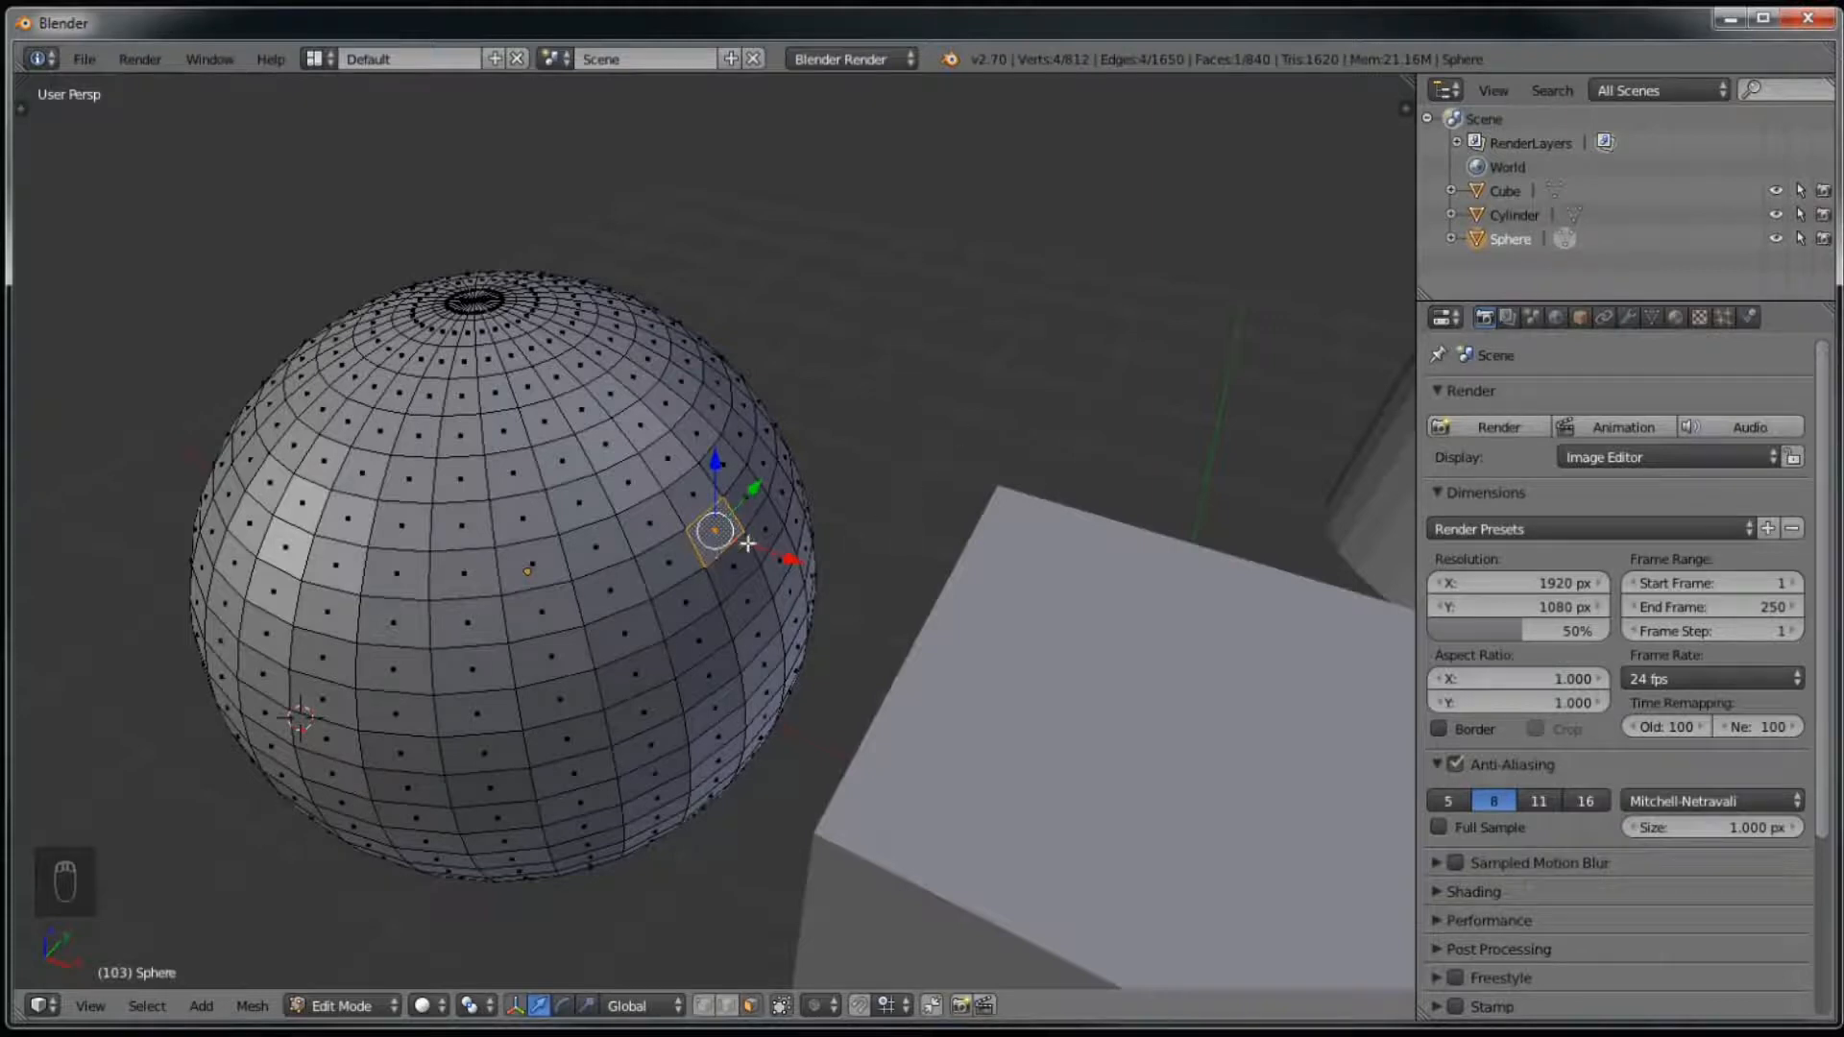
{"action": "key", "text": "e"}
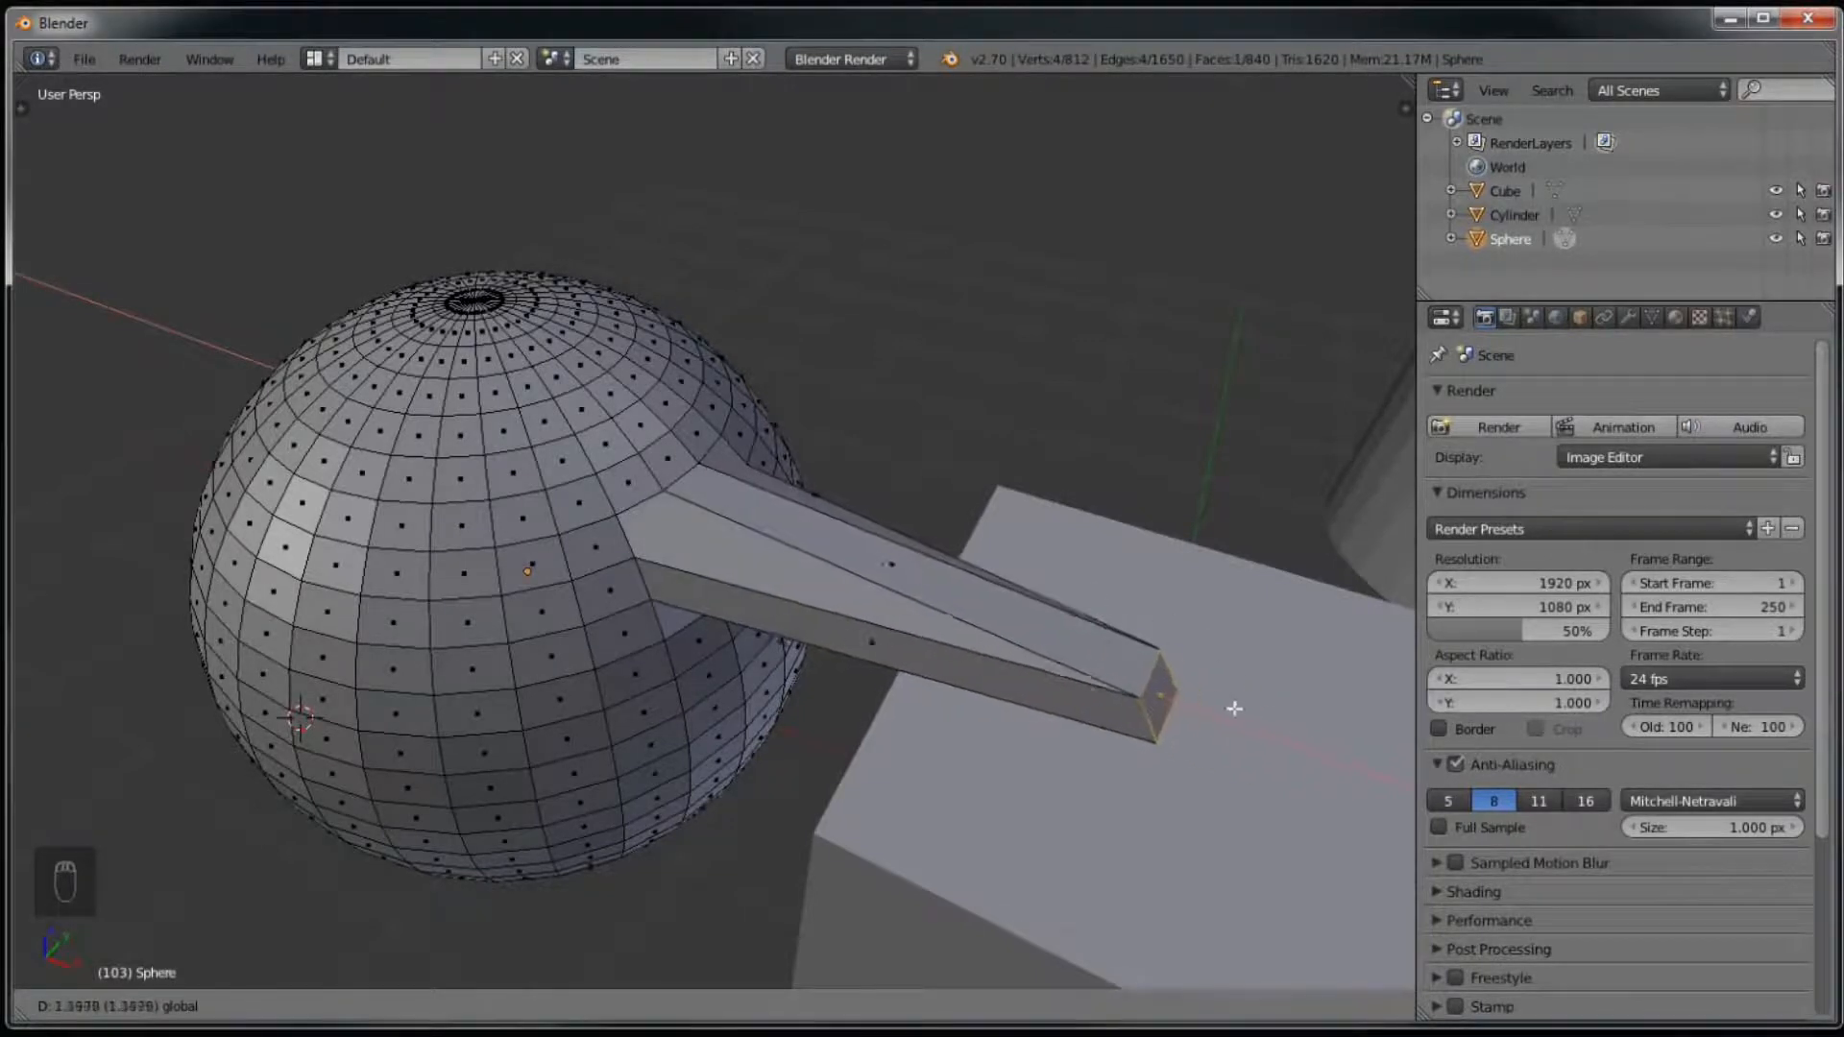
{"action": "left_click", "coordinate": [1142, 685]}
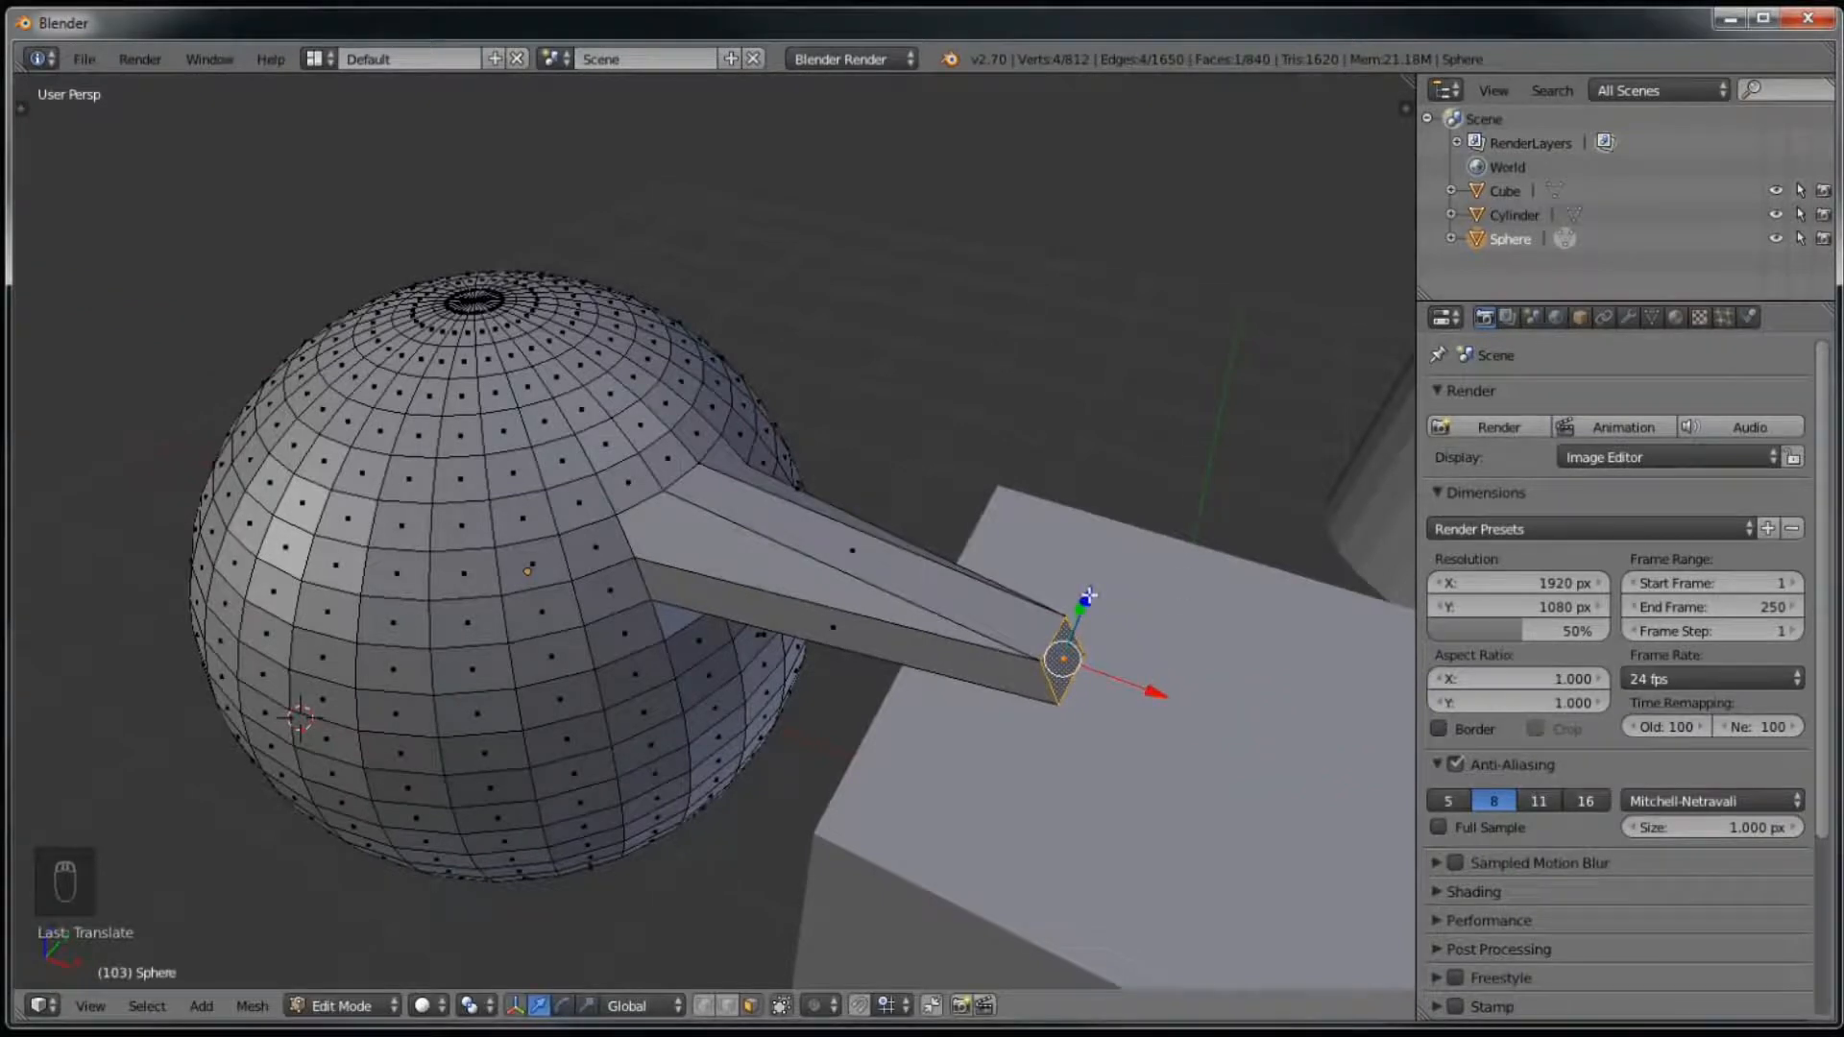
{"action": "left_click_drag", "start_coordinate": [1088, 596], "coordinate": [1264, 323]}
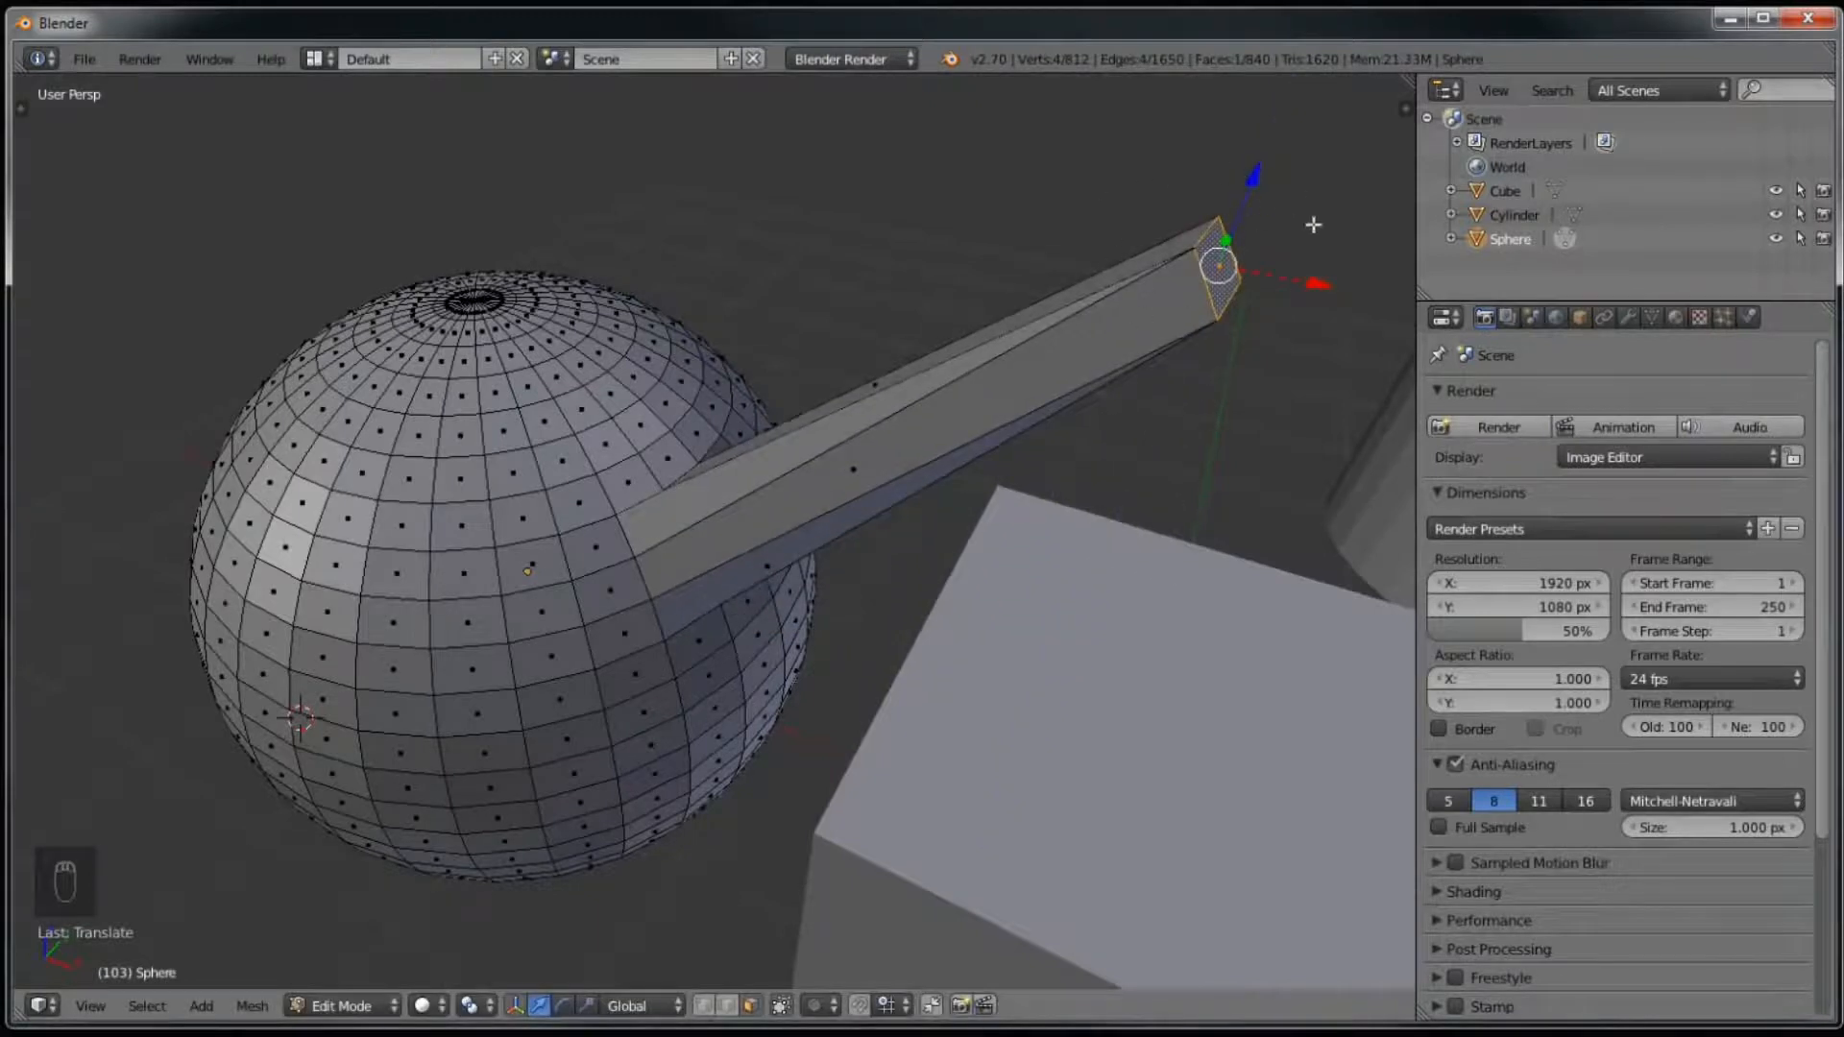
{"action": "left_click_drag", "start_coordinate": [1312, 283], "coordinate": [977, 222]}
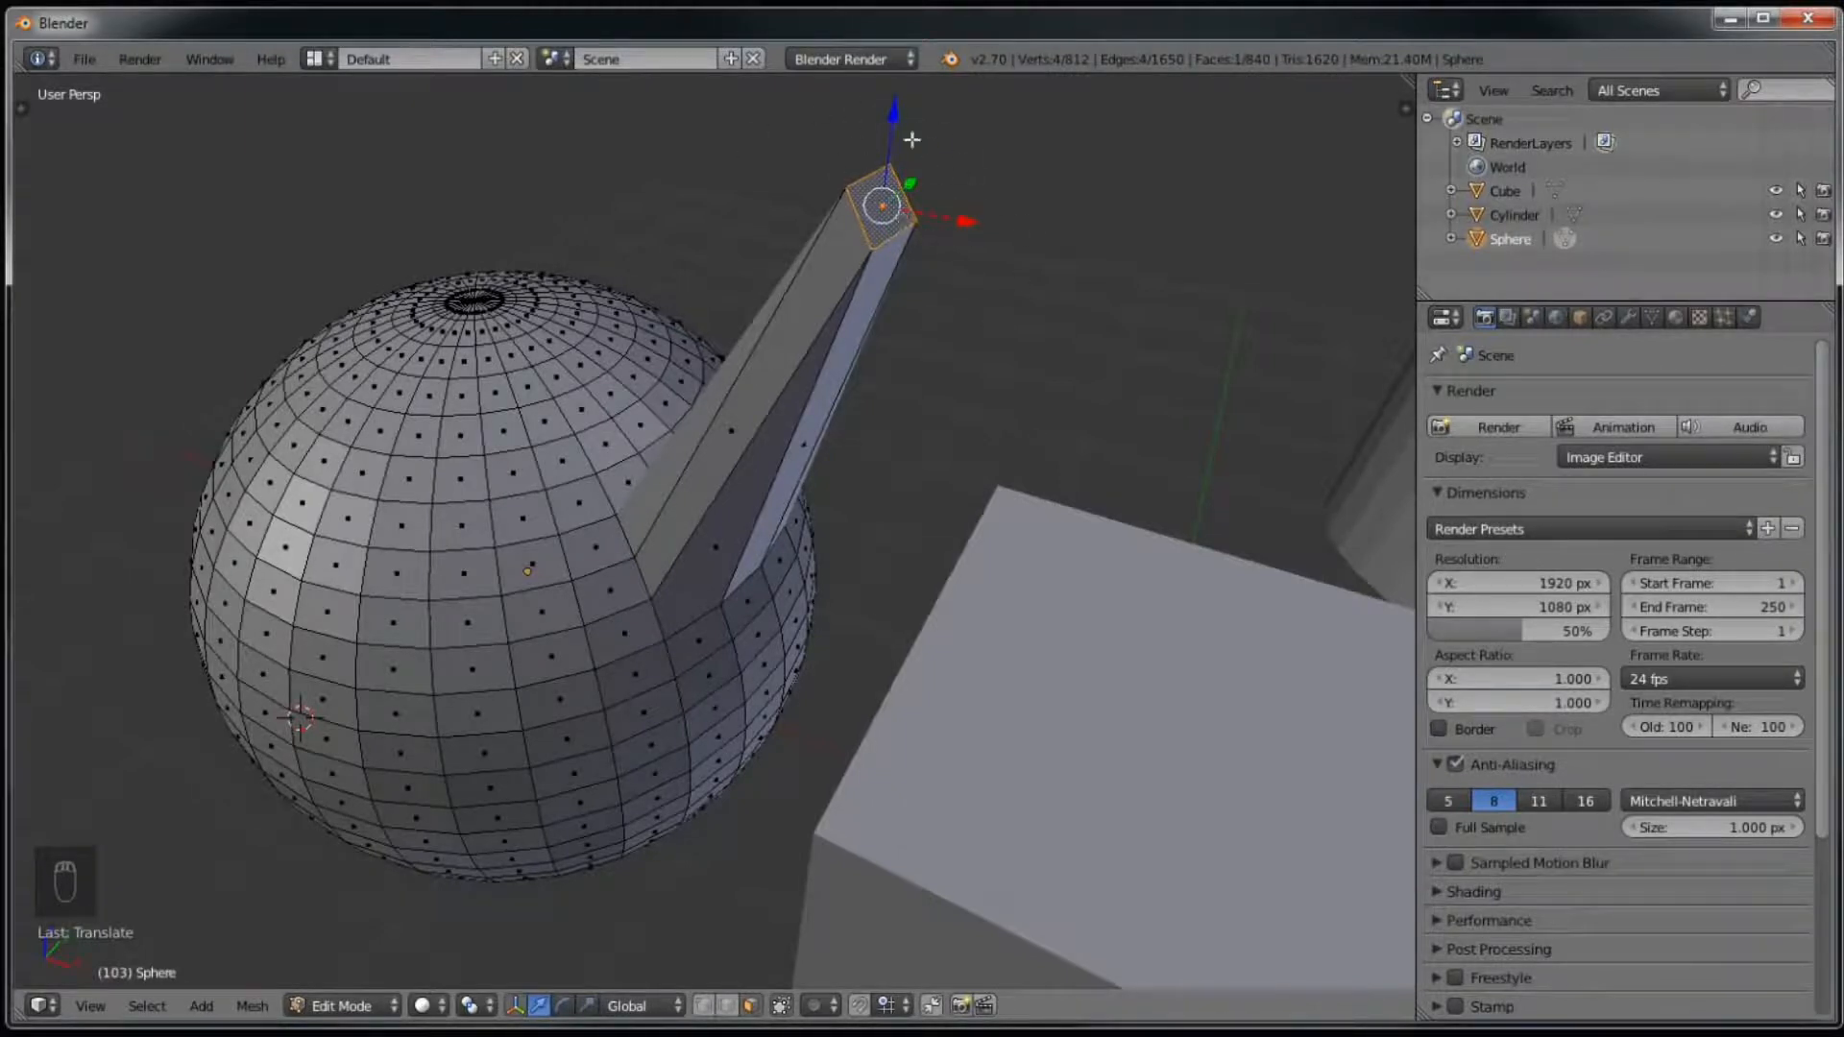
{"action": "left_click_drag", "start_coordinate": [912, 181], "coordinate": [721, 301]}
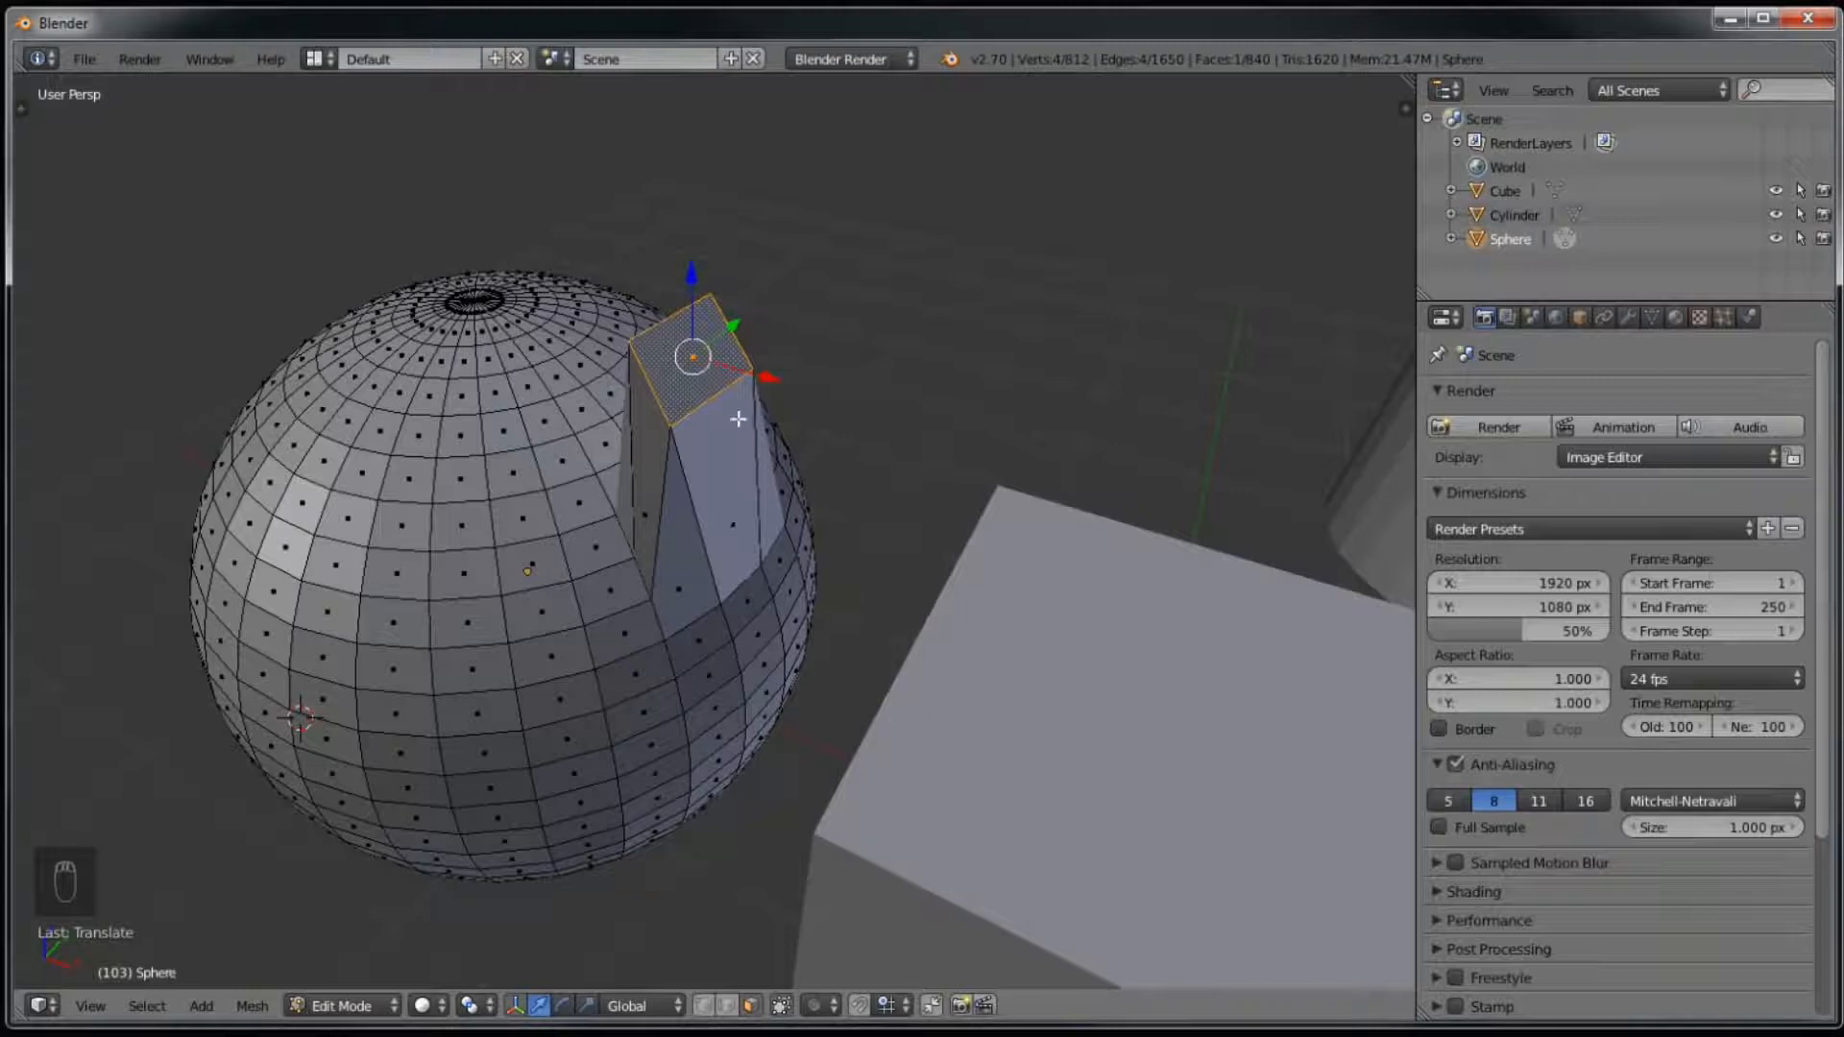
Step: Move the selected face freely outward and upward so that it projects from the sphere above the cube
{"action": "right_click_drag", "start_coordinate": [664, 352], "coordinate": [1354, 130]}
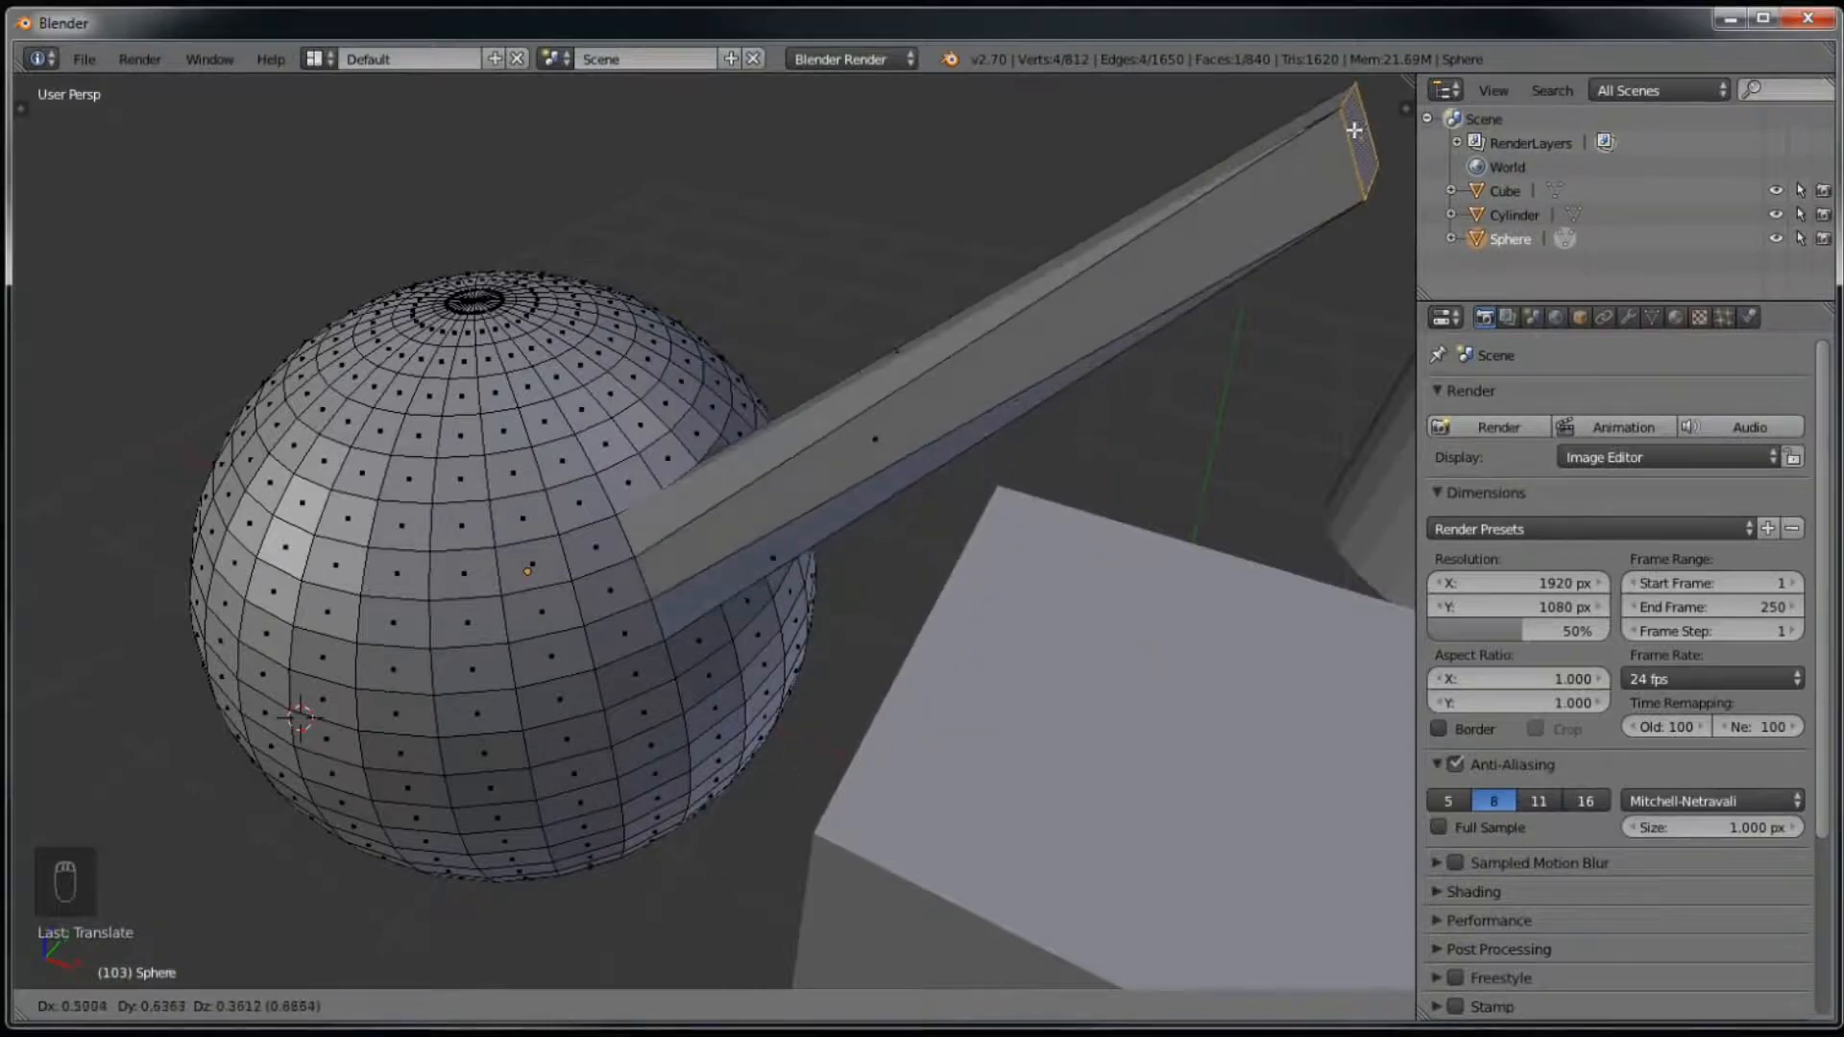
{"action": "key", "text": "Escape"}
{"action": "right_click_drag", "start_coordinate": [841, 462], "coordinate": [1161, 239]}
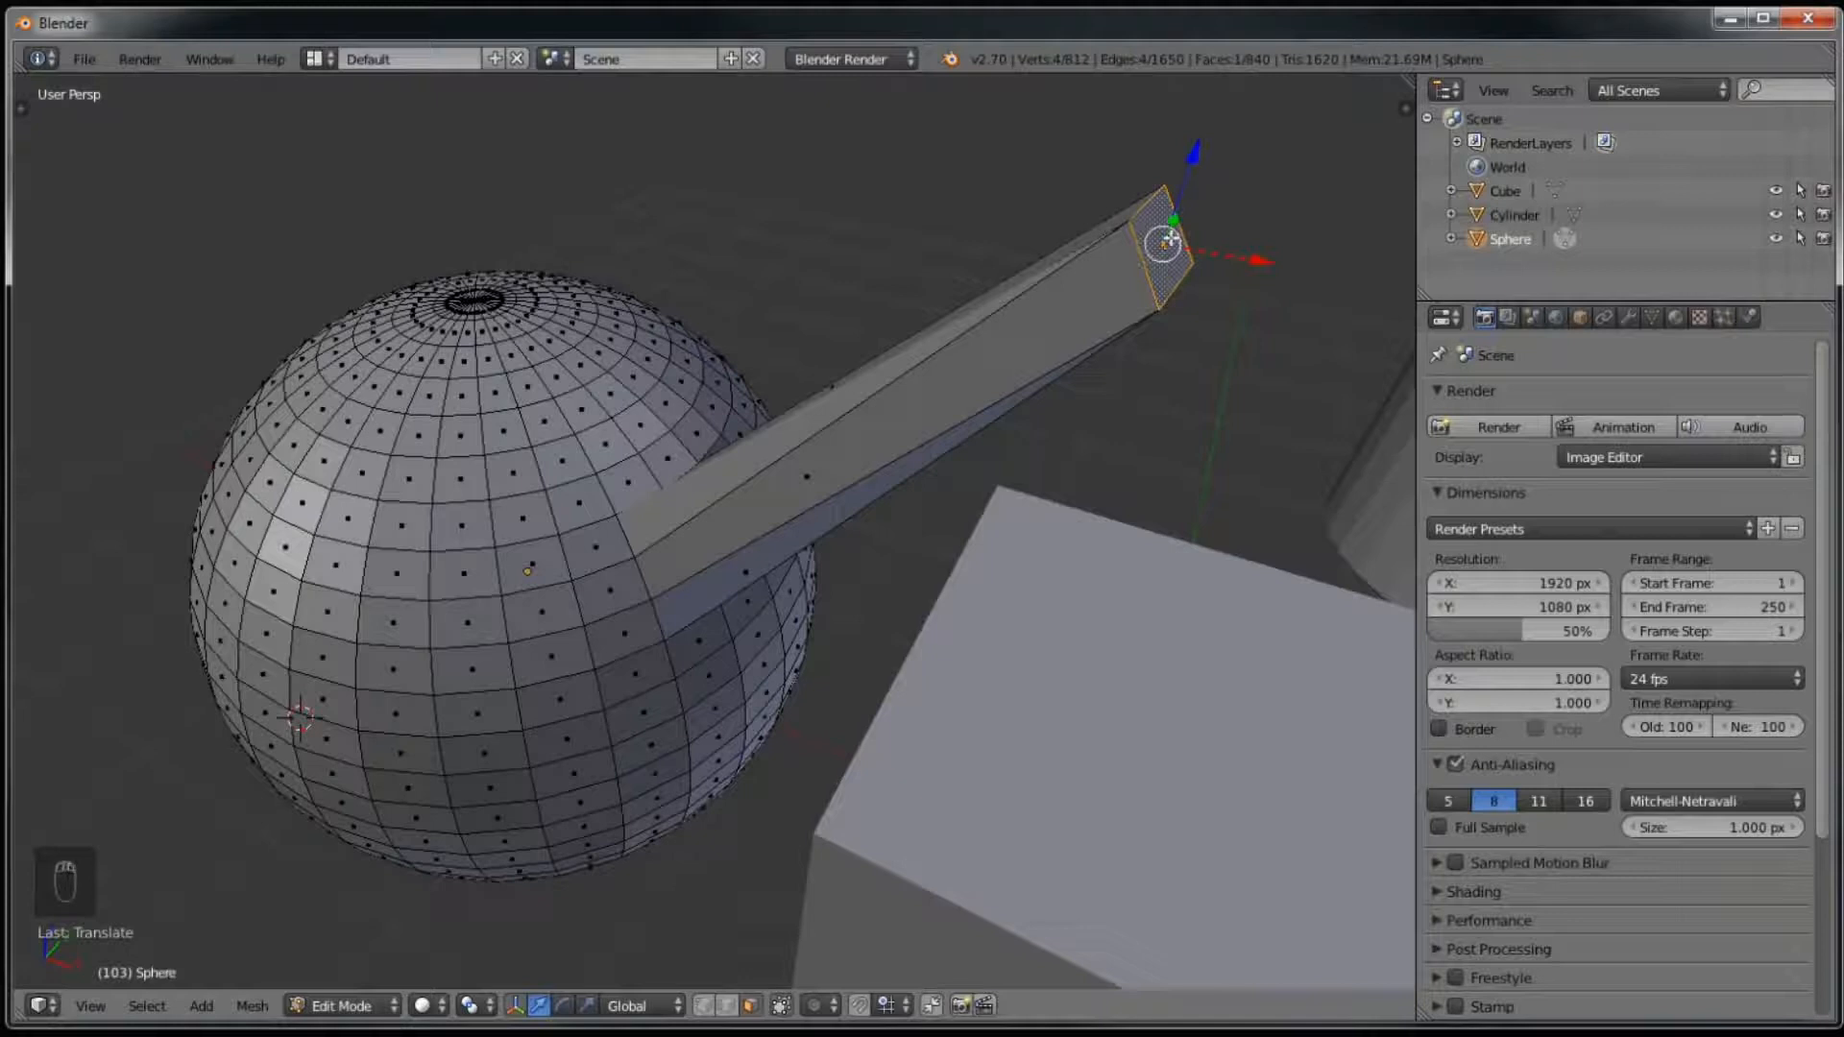
Step: Bring the projecting face back close to the sphere's surface with separate moves along the global Z, X and Y axes
{"action": "left_click_drag", "start_coordinate": [1191, 163], "coordinate": [1152, 499]}
{"action": "left_click_drag", "start_coordinate": [1144, 583], "coordinate": [849, 514]}
{"action": "left_click_drag", "start_coordinate": [844, 439], "coordinate": [856, 479]}
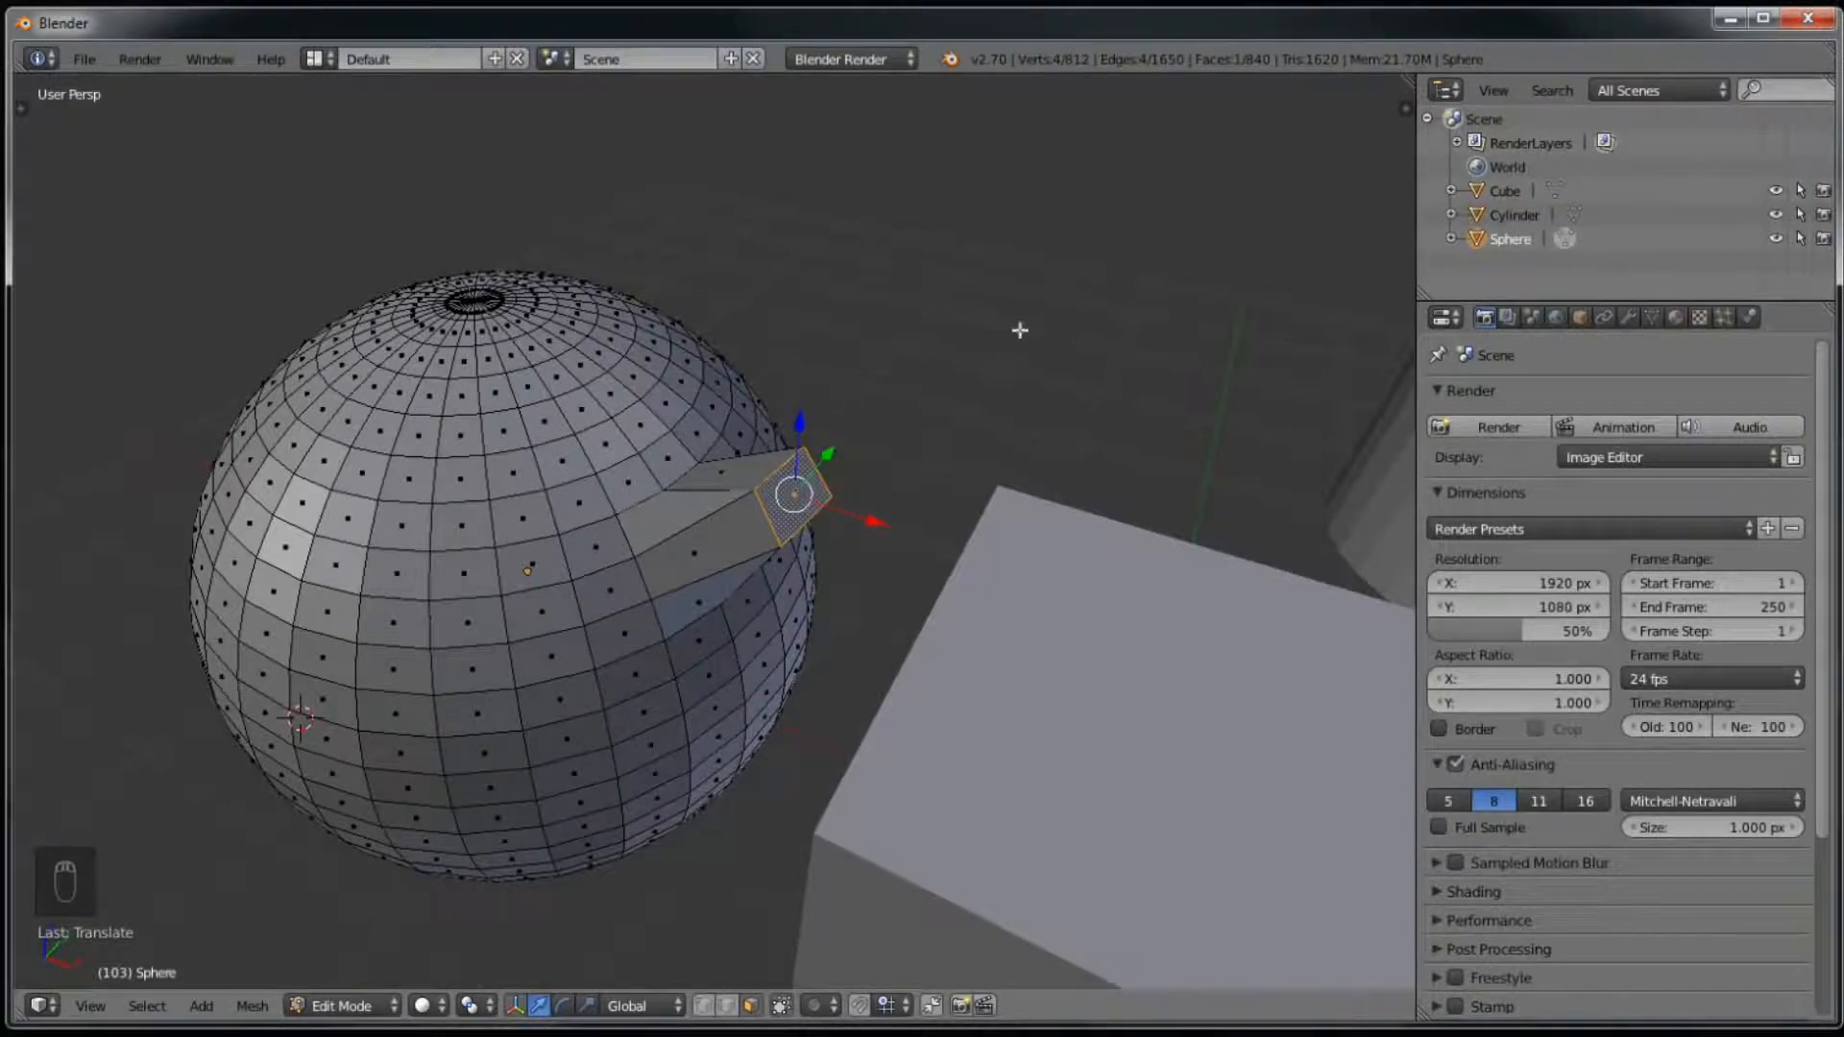
Step: Grab the selected face and move it freely about 0.57 units upward and away from the sphere
{"action": "key", "text": "g"}
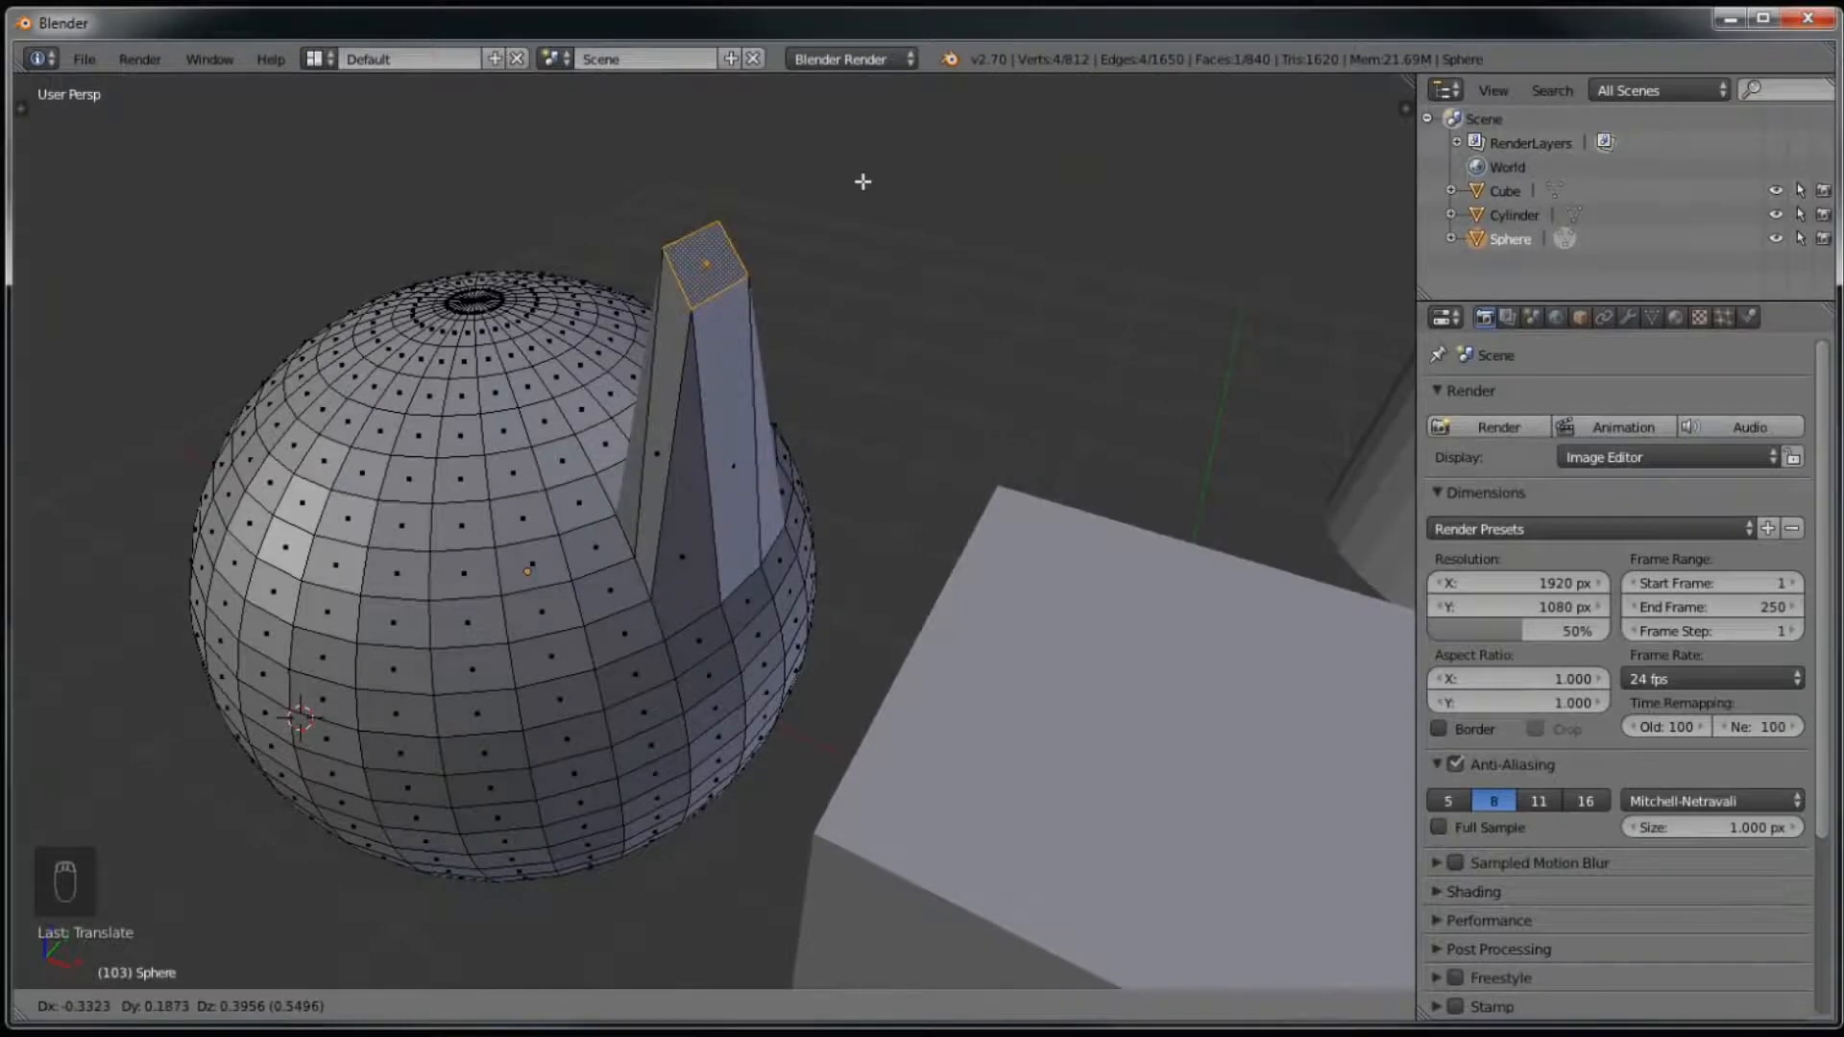
{"action": "right_click", "coordinate": [1127, 161]}
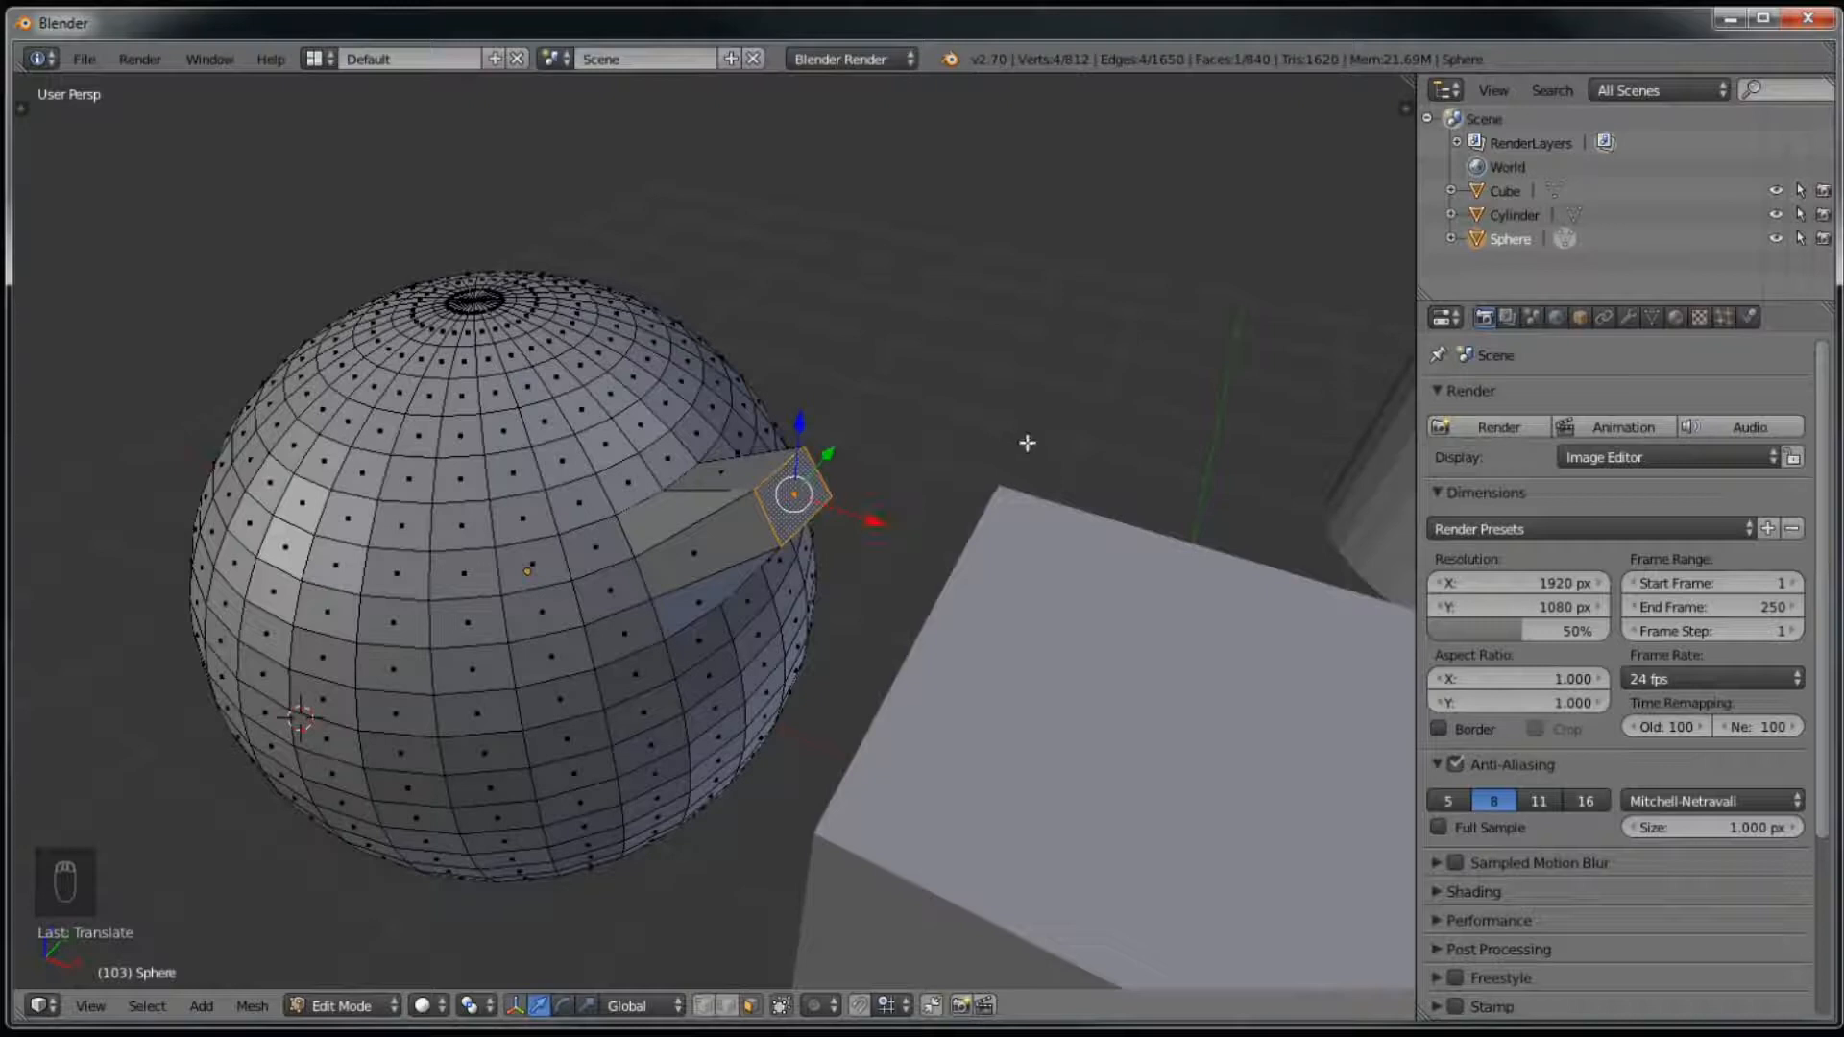
{"action": "key", "text": "g"}
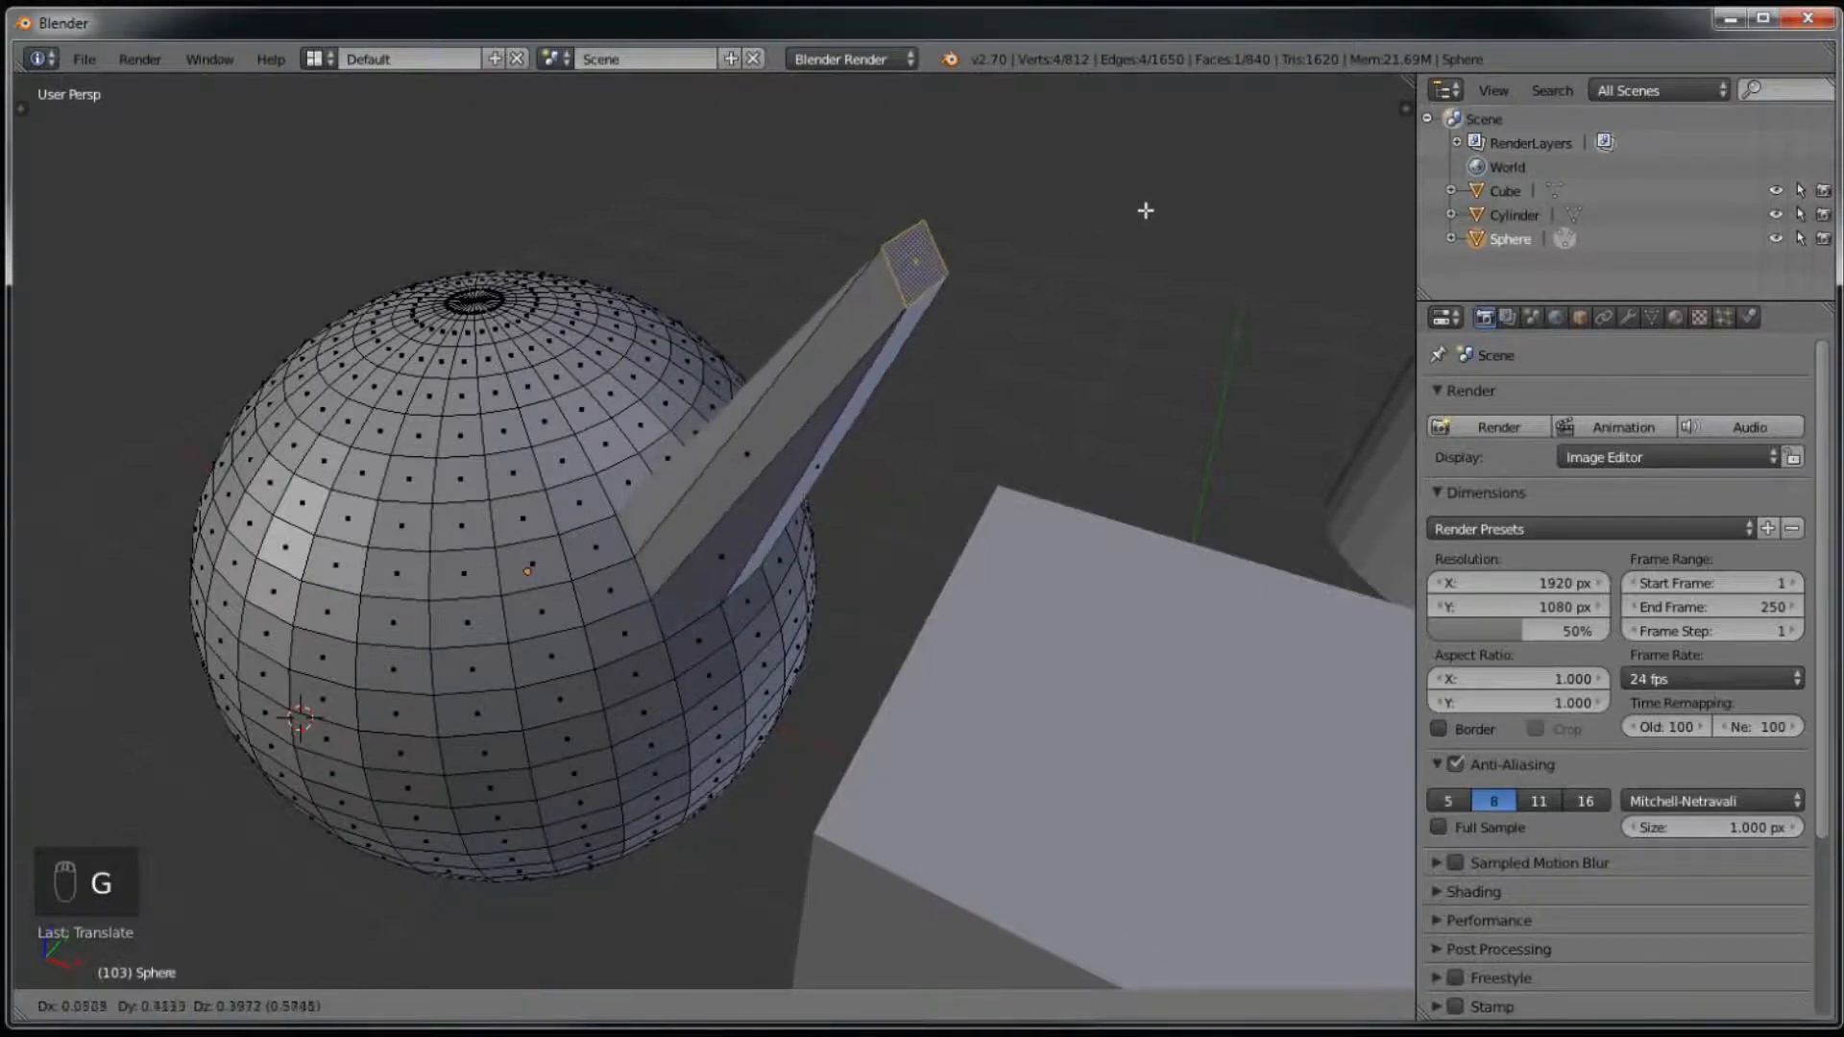
{"action": "left_click", "coordinate": [1142, 211]}
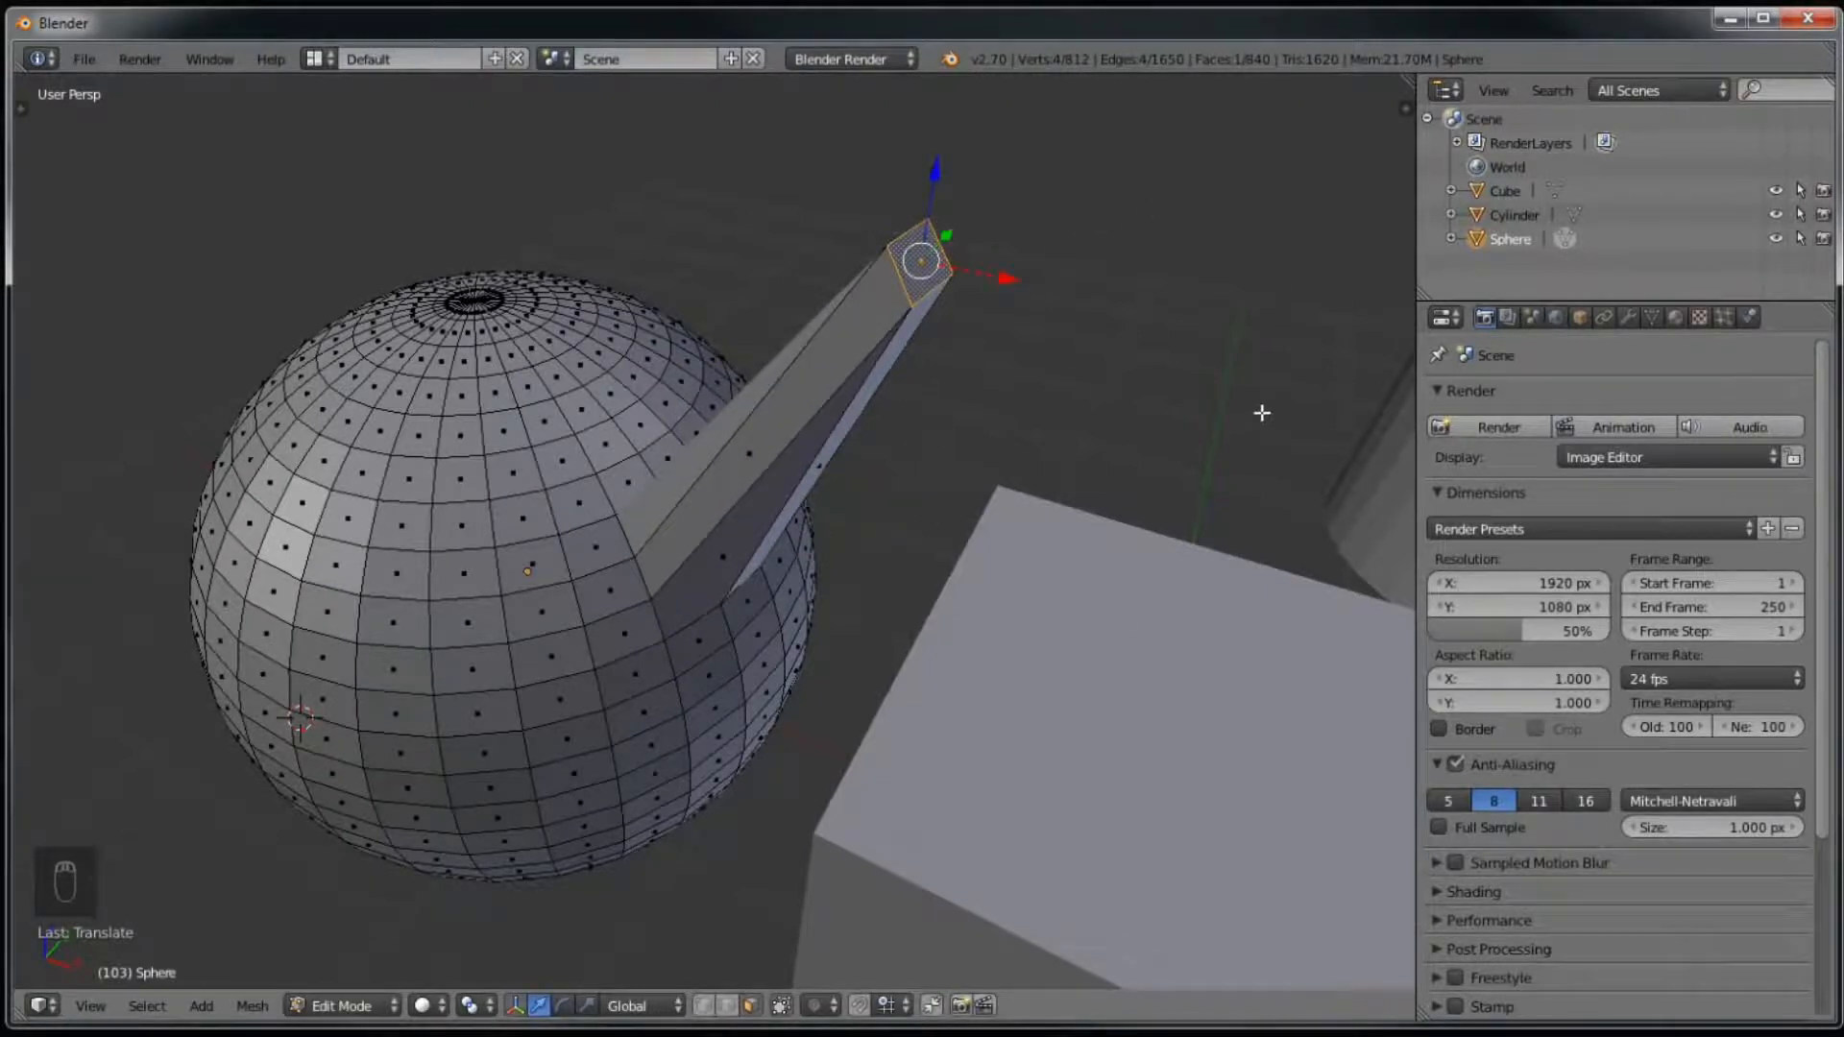
Step: Practise free Grab moves on the selected face, bringing it near the sphere and pulling it out again above the cube
{"action": "key", "text": "g"}
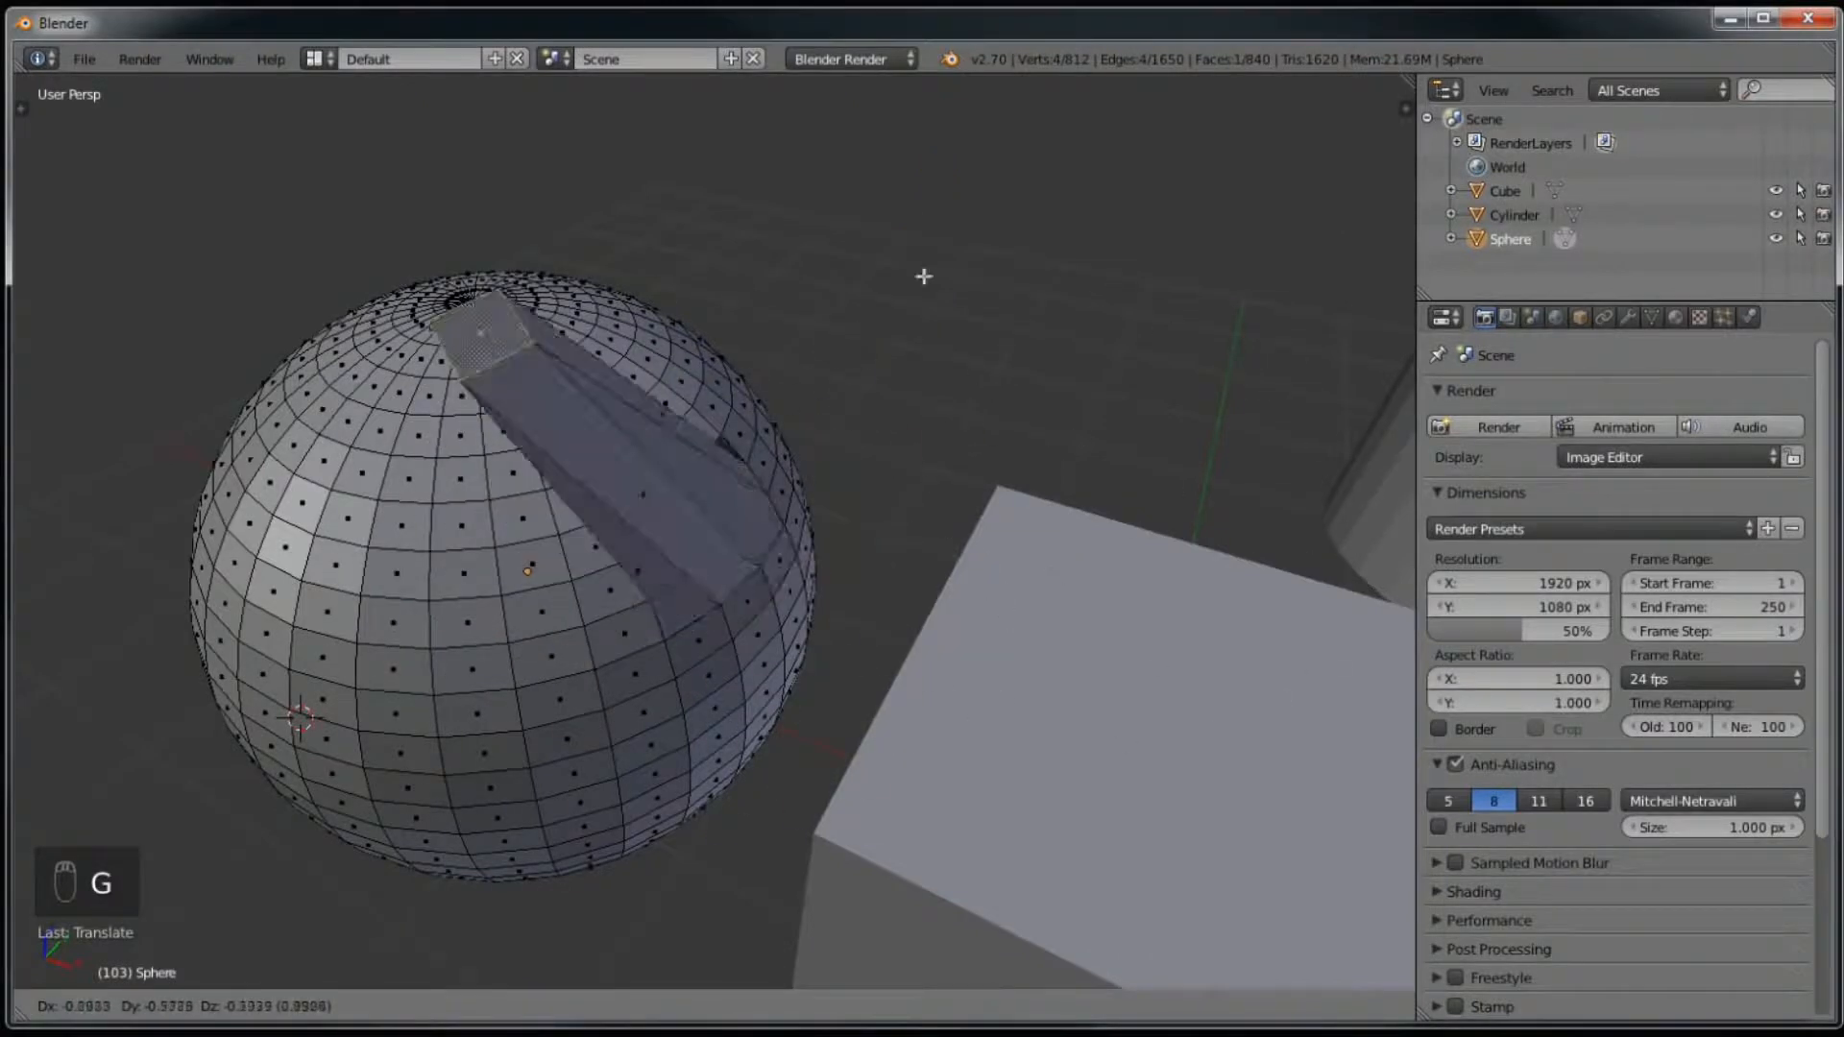
{"action": "left_click", "coordinate": [1136, 497]}
{"action": "key", "text": "g"}
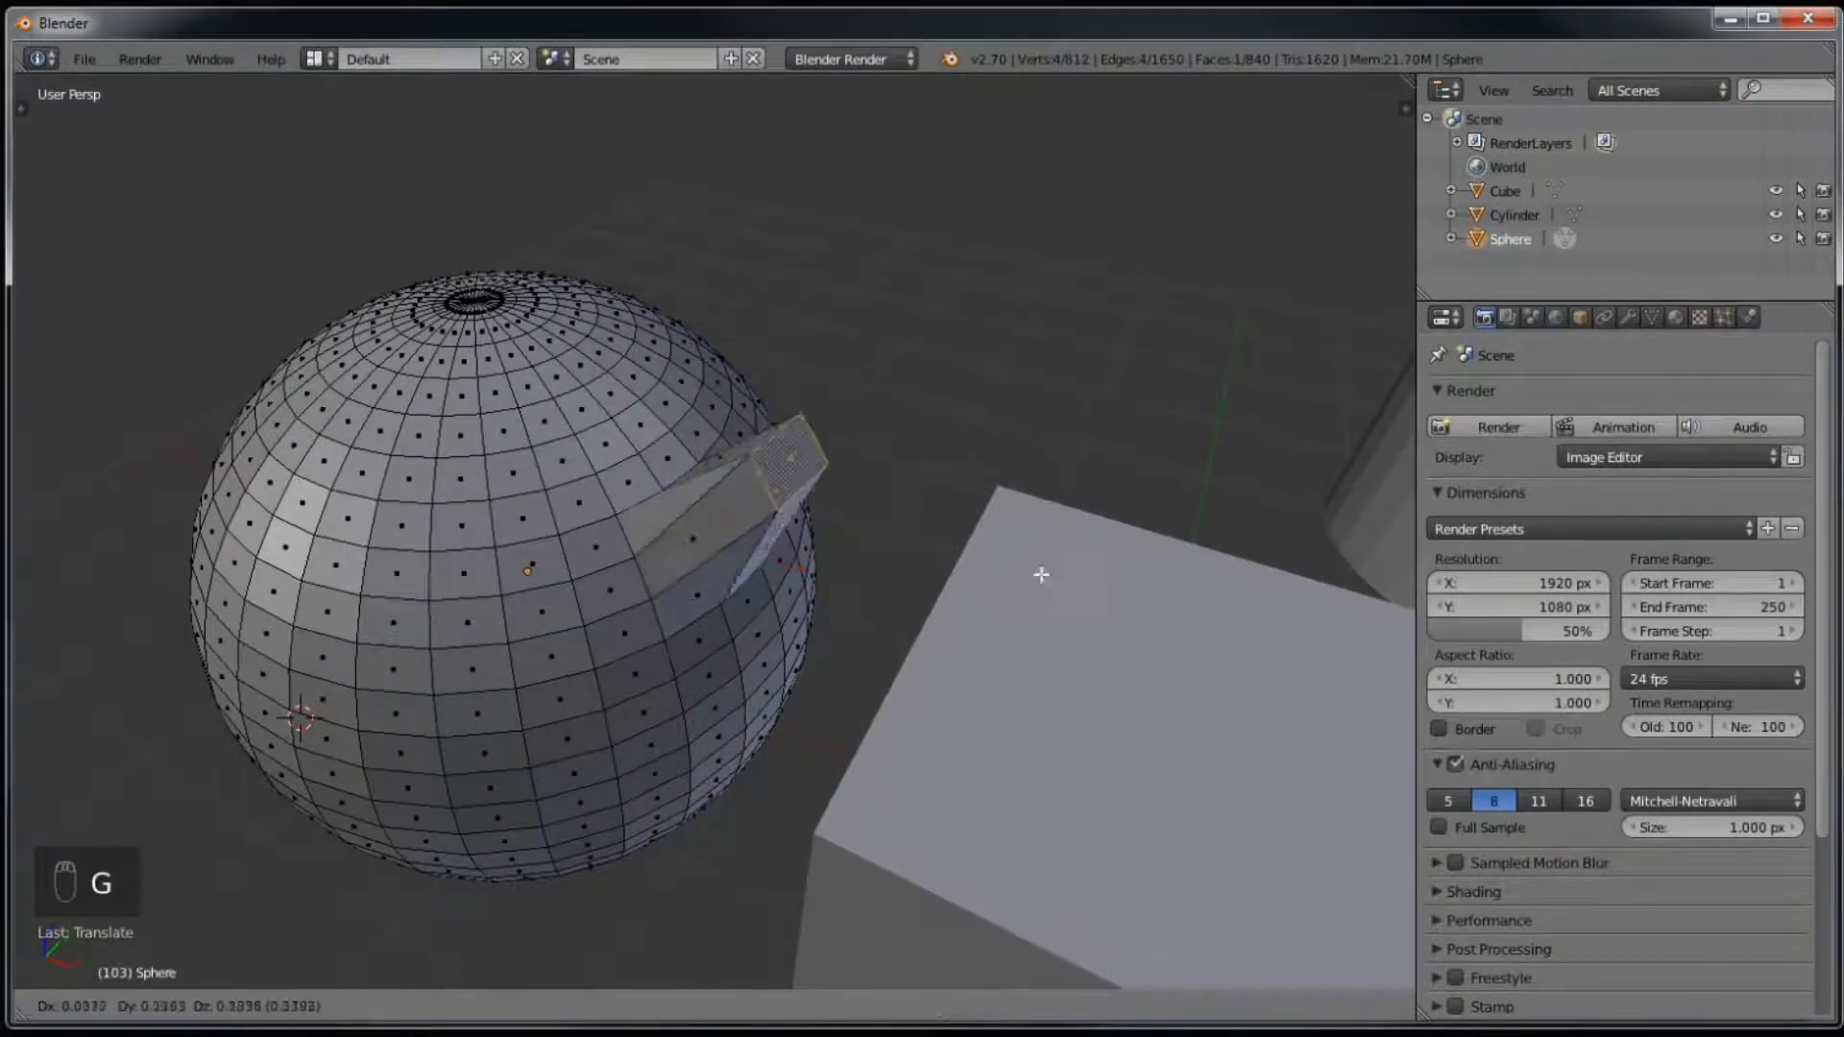
{"action": "left_click", "coordinate": [1206, 408]}
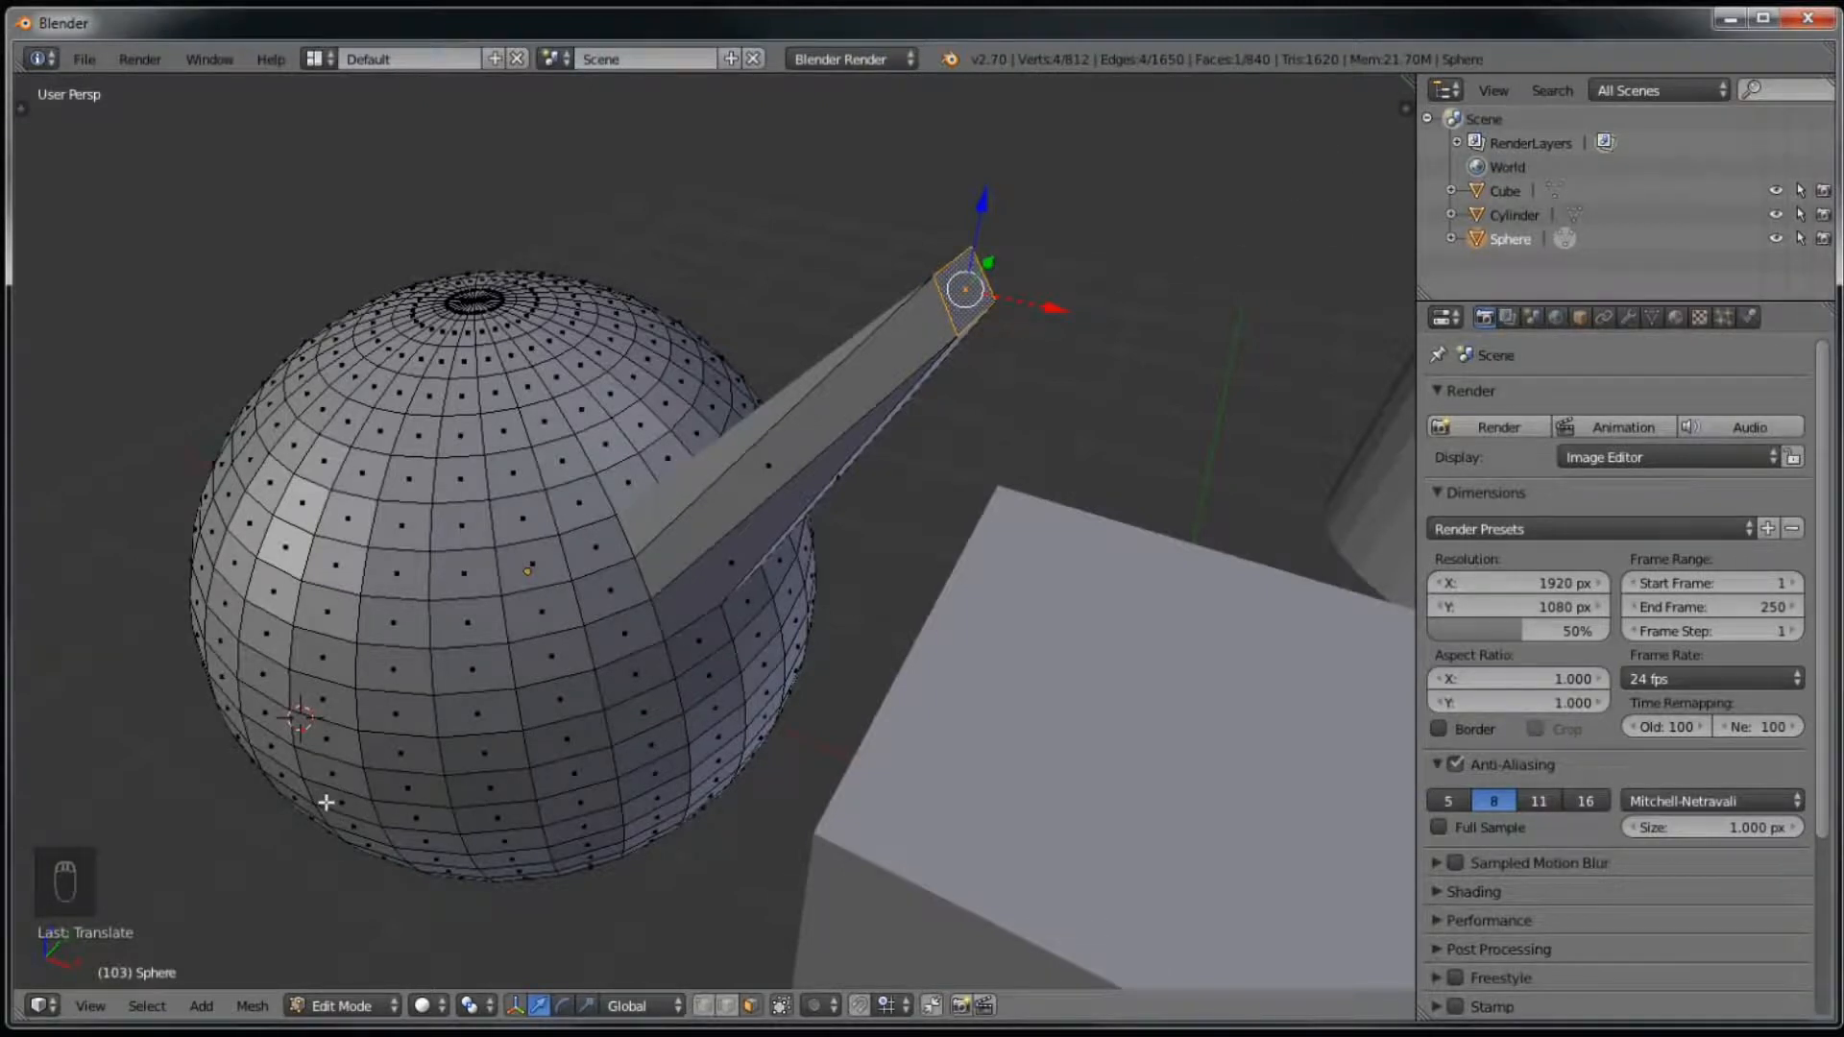
{"action": "key", "text": "g"}
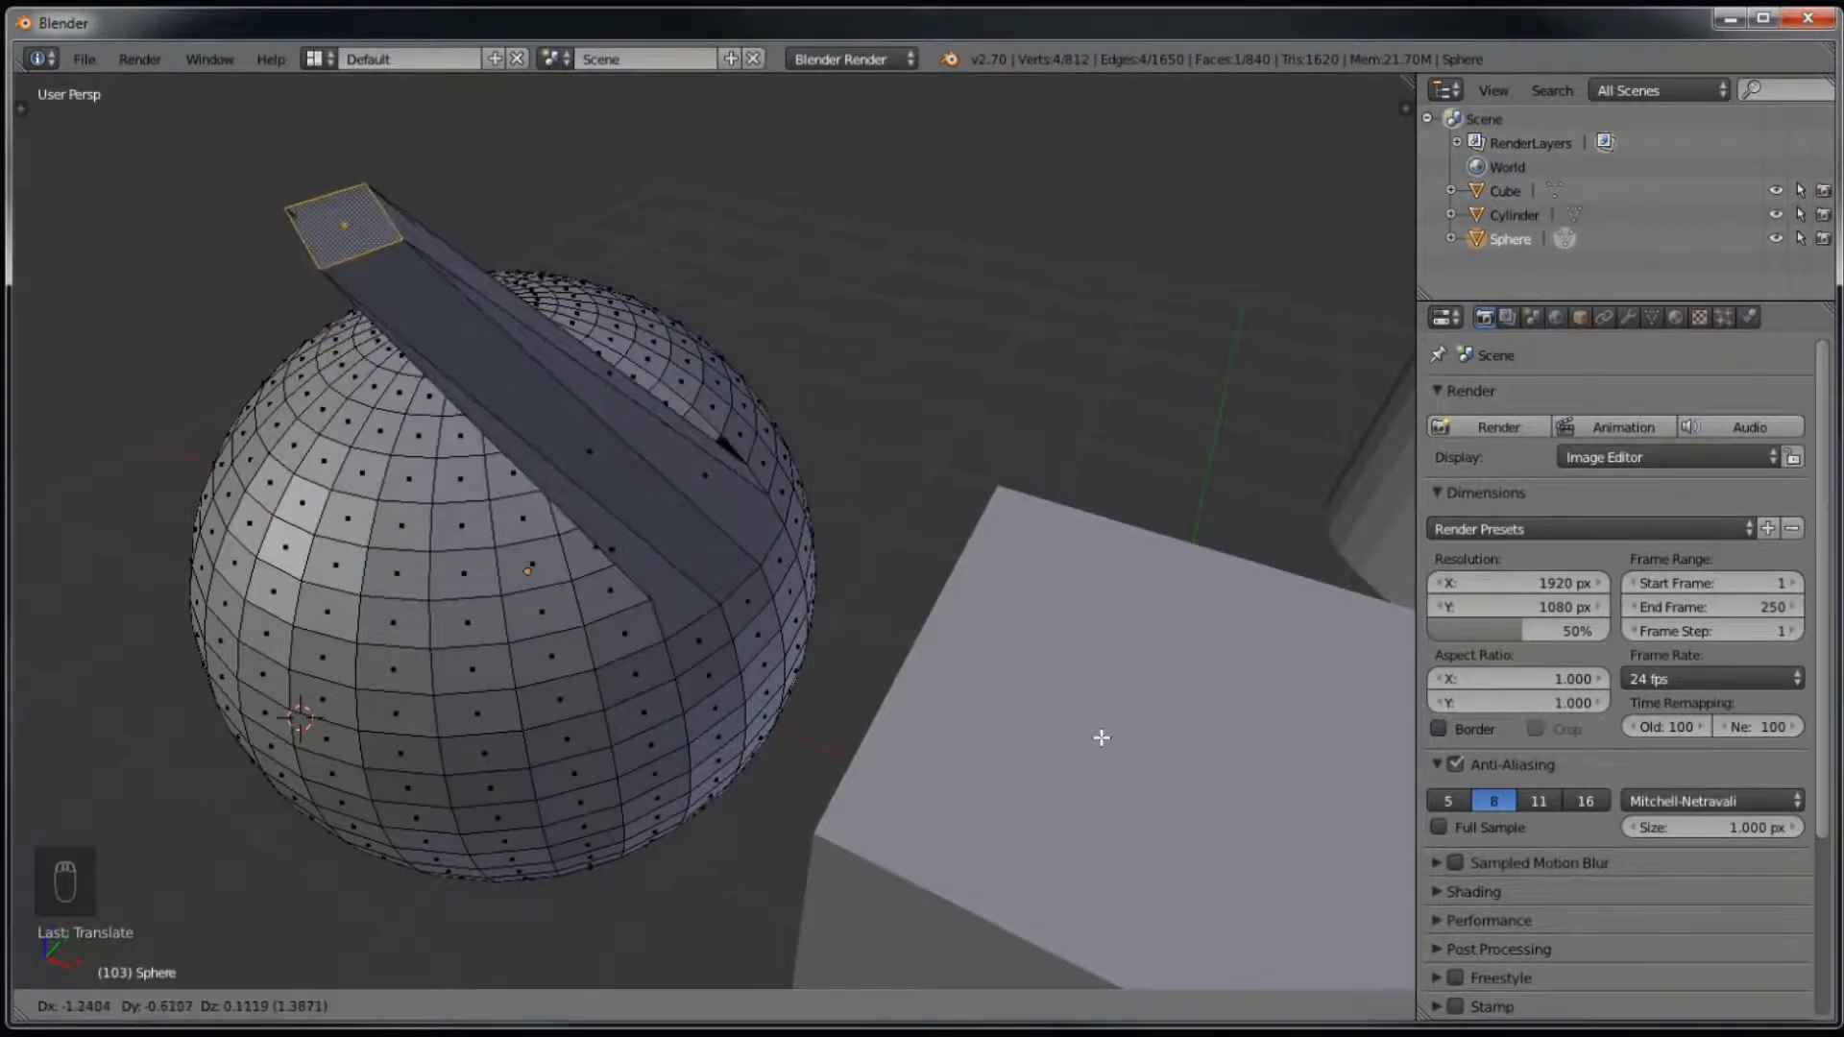
{"action": "left_click", "coordinate": [1188, 663]}
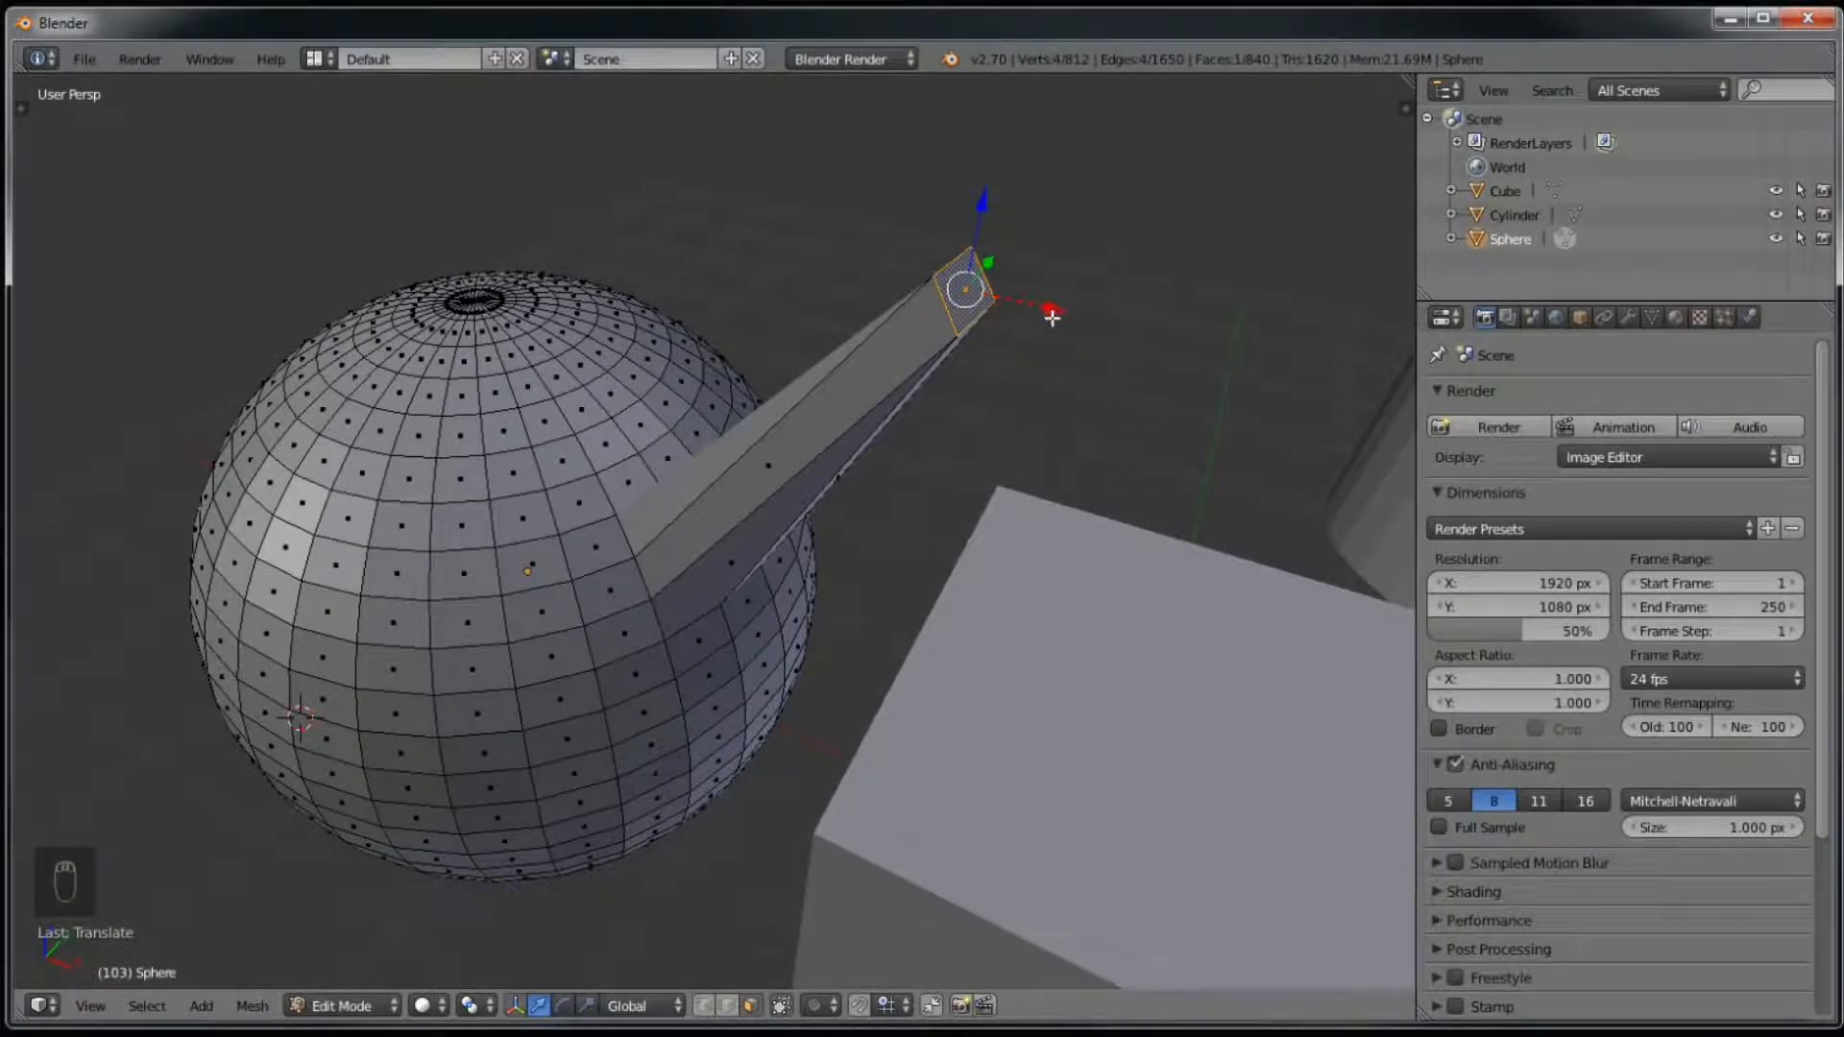
Step: Move the selected face outward along global X and back along global Y using the transform manipulator
{"action": "left_click_drag", "start_coordinate": [1053, 305], "coordinate": [1077, 452]}
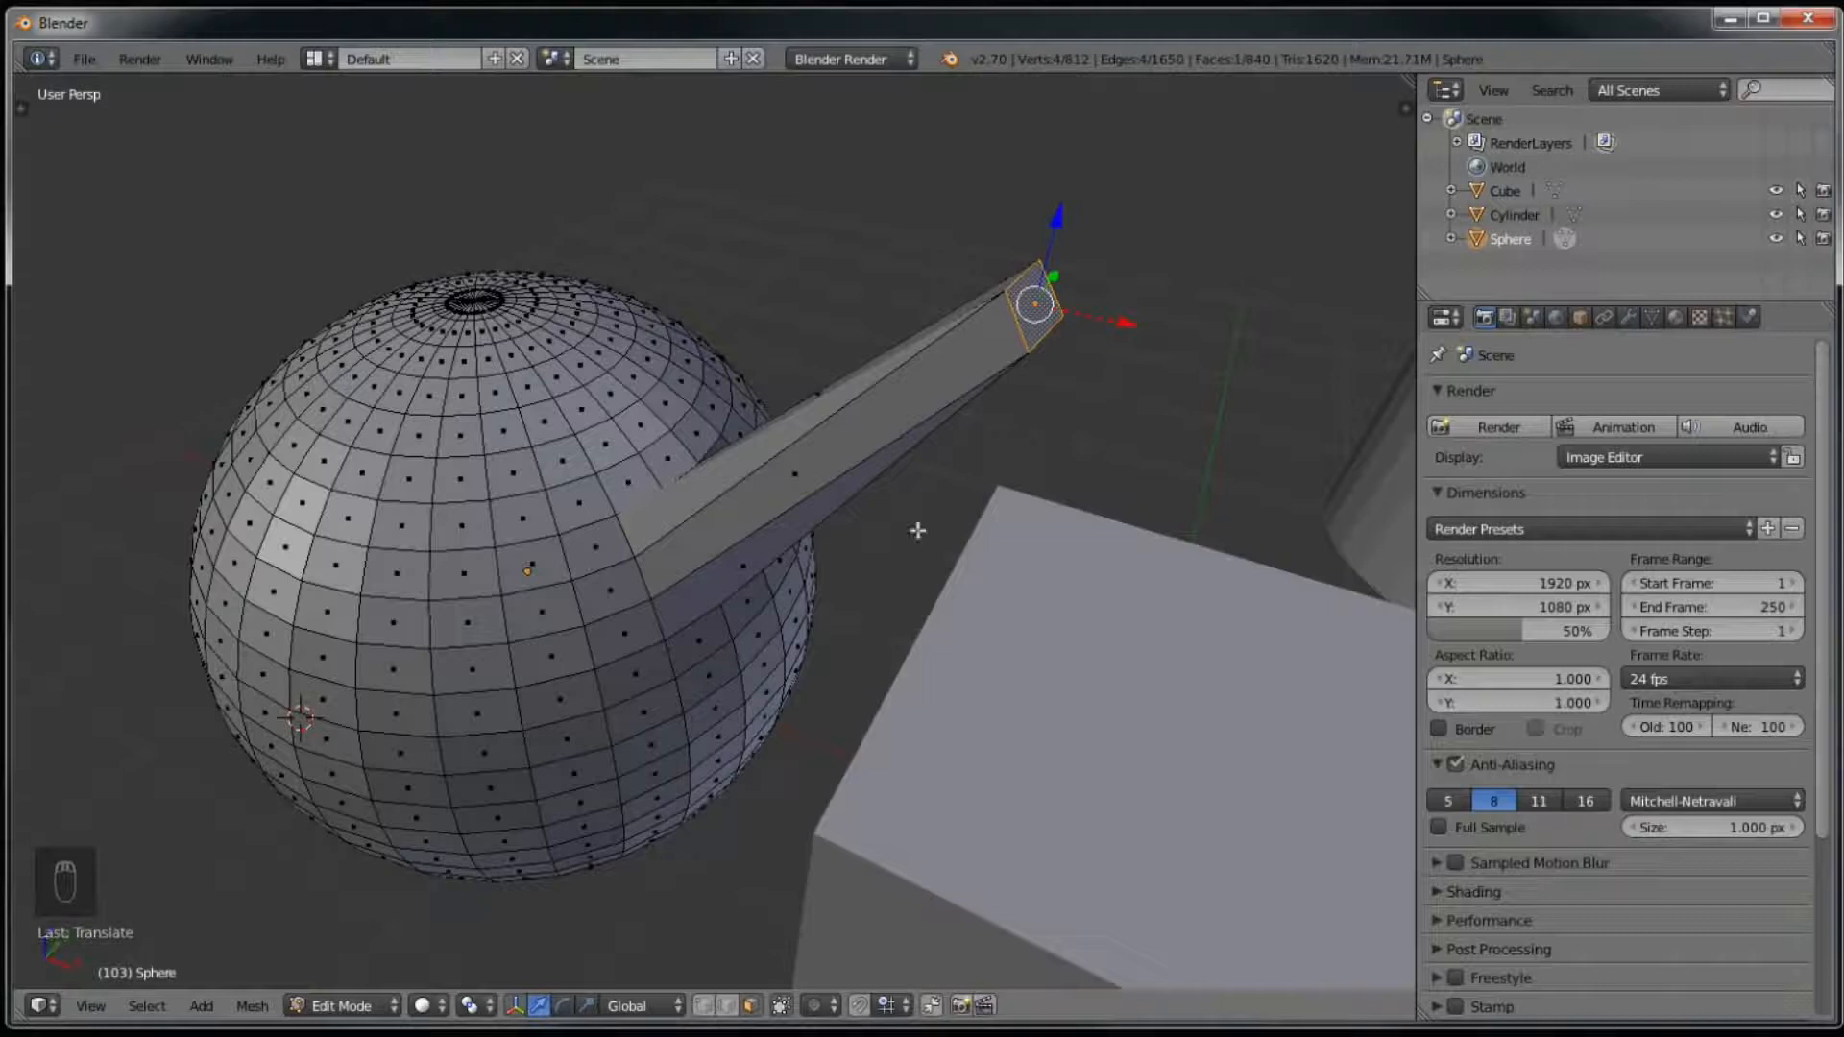
{"action": "left_click_drag", "start_coordinate": [1055, 278], "coordinate": [941, 532]}
{"action": "left_click_drag", "start_coordinate": [1227, 410], "coordinate": [1229, 408]}
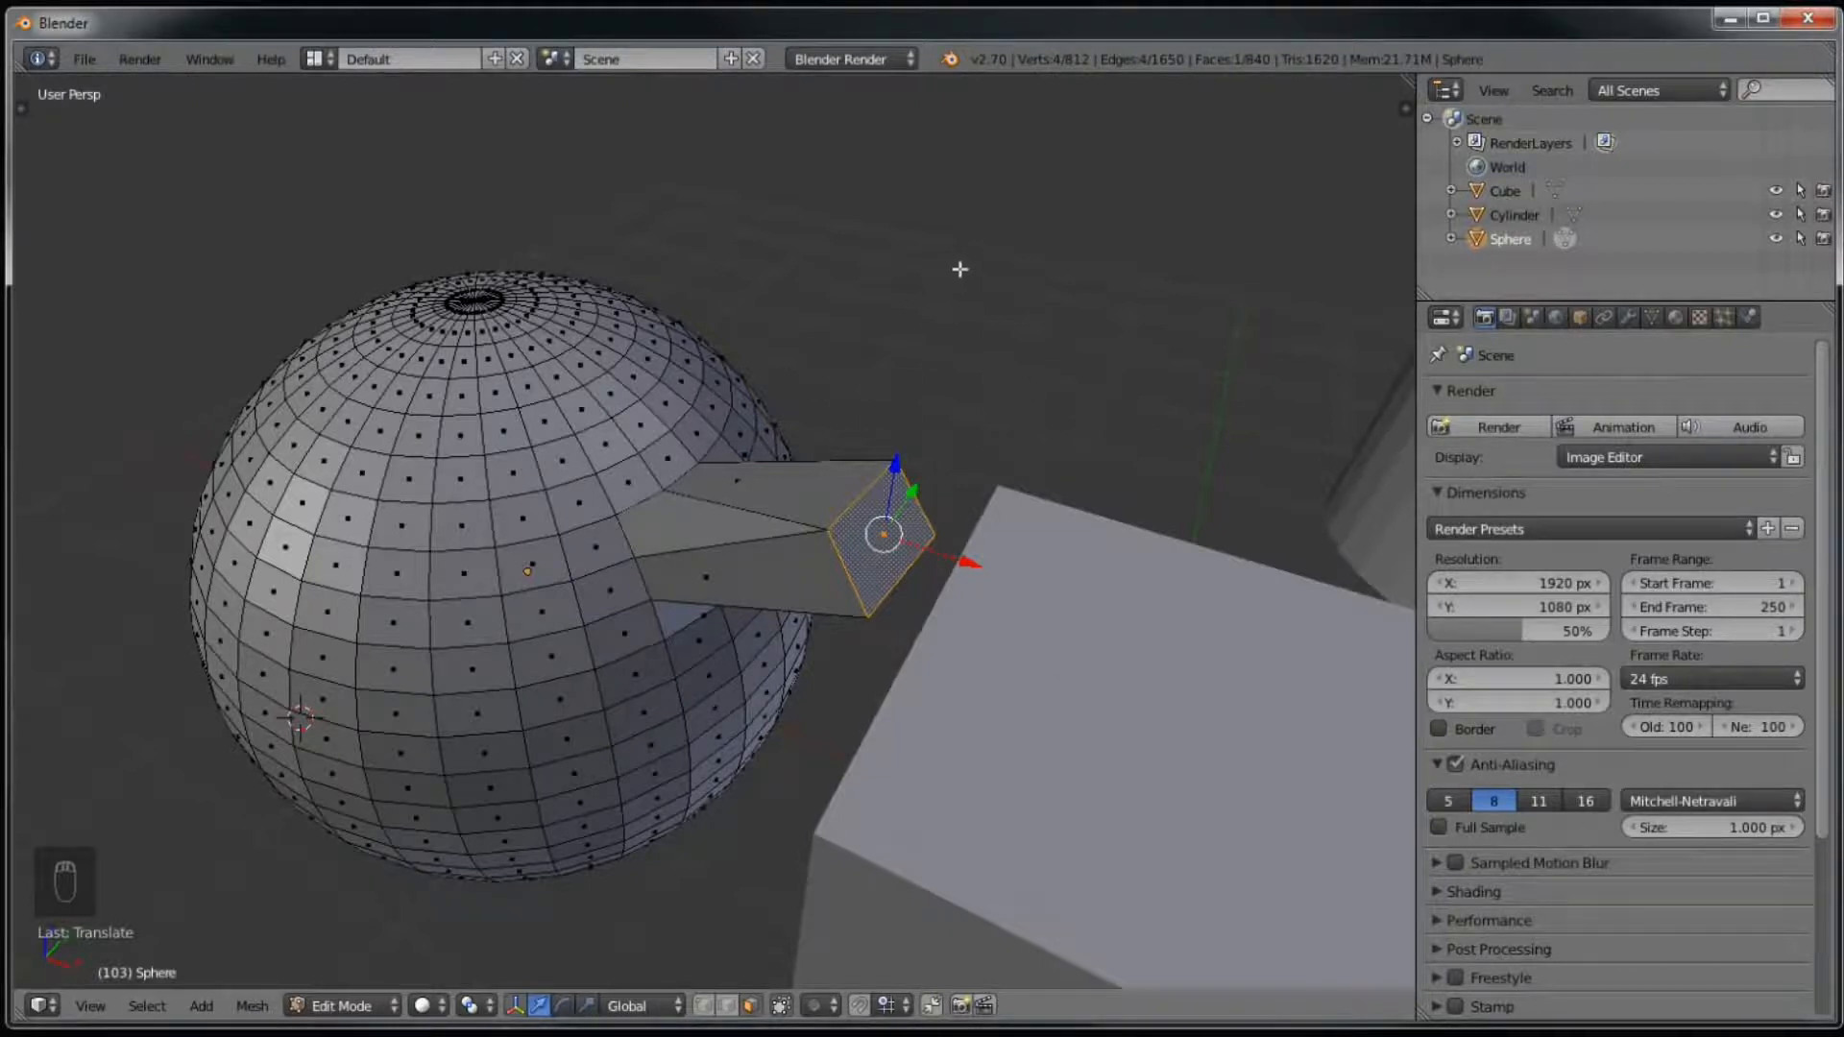
Step: Grab the face, try constraining the move to global X and Z, and finish by shifting it slightly outward along global Y
{"action": "key", "text": "g"}
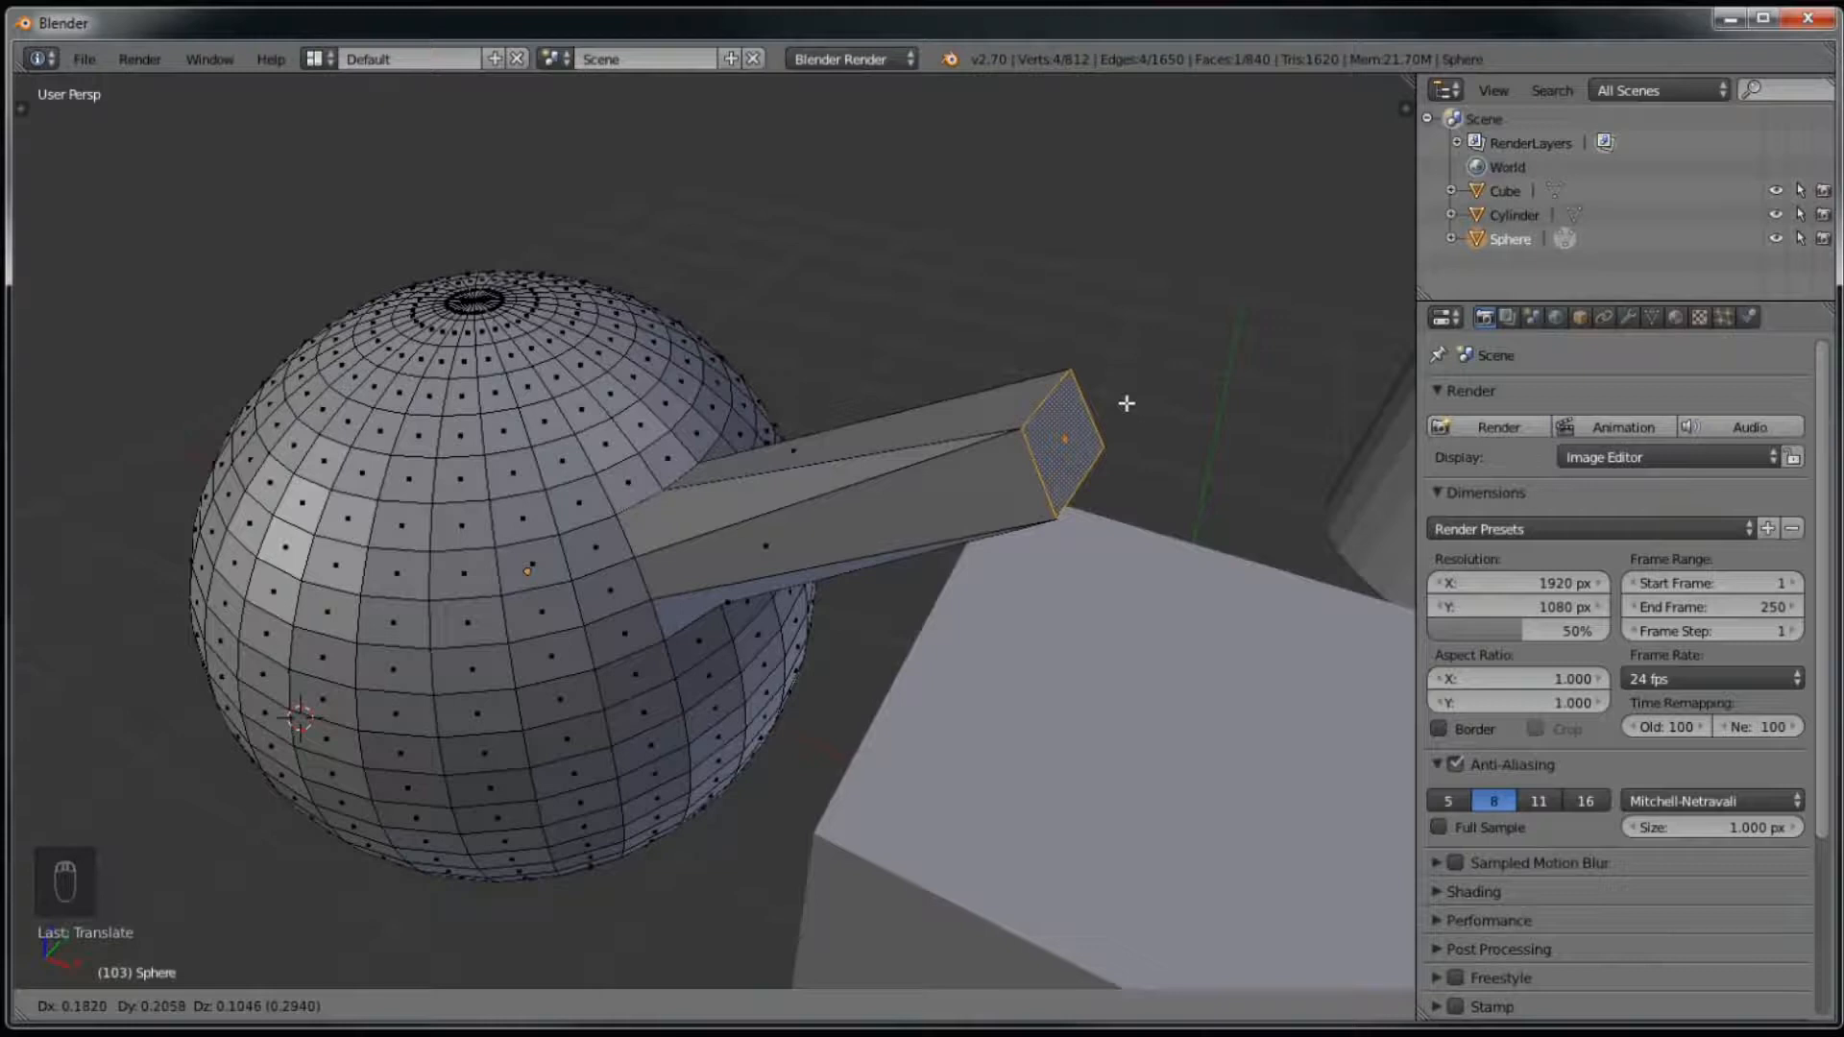
{"action": "key", "text": "x"}
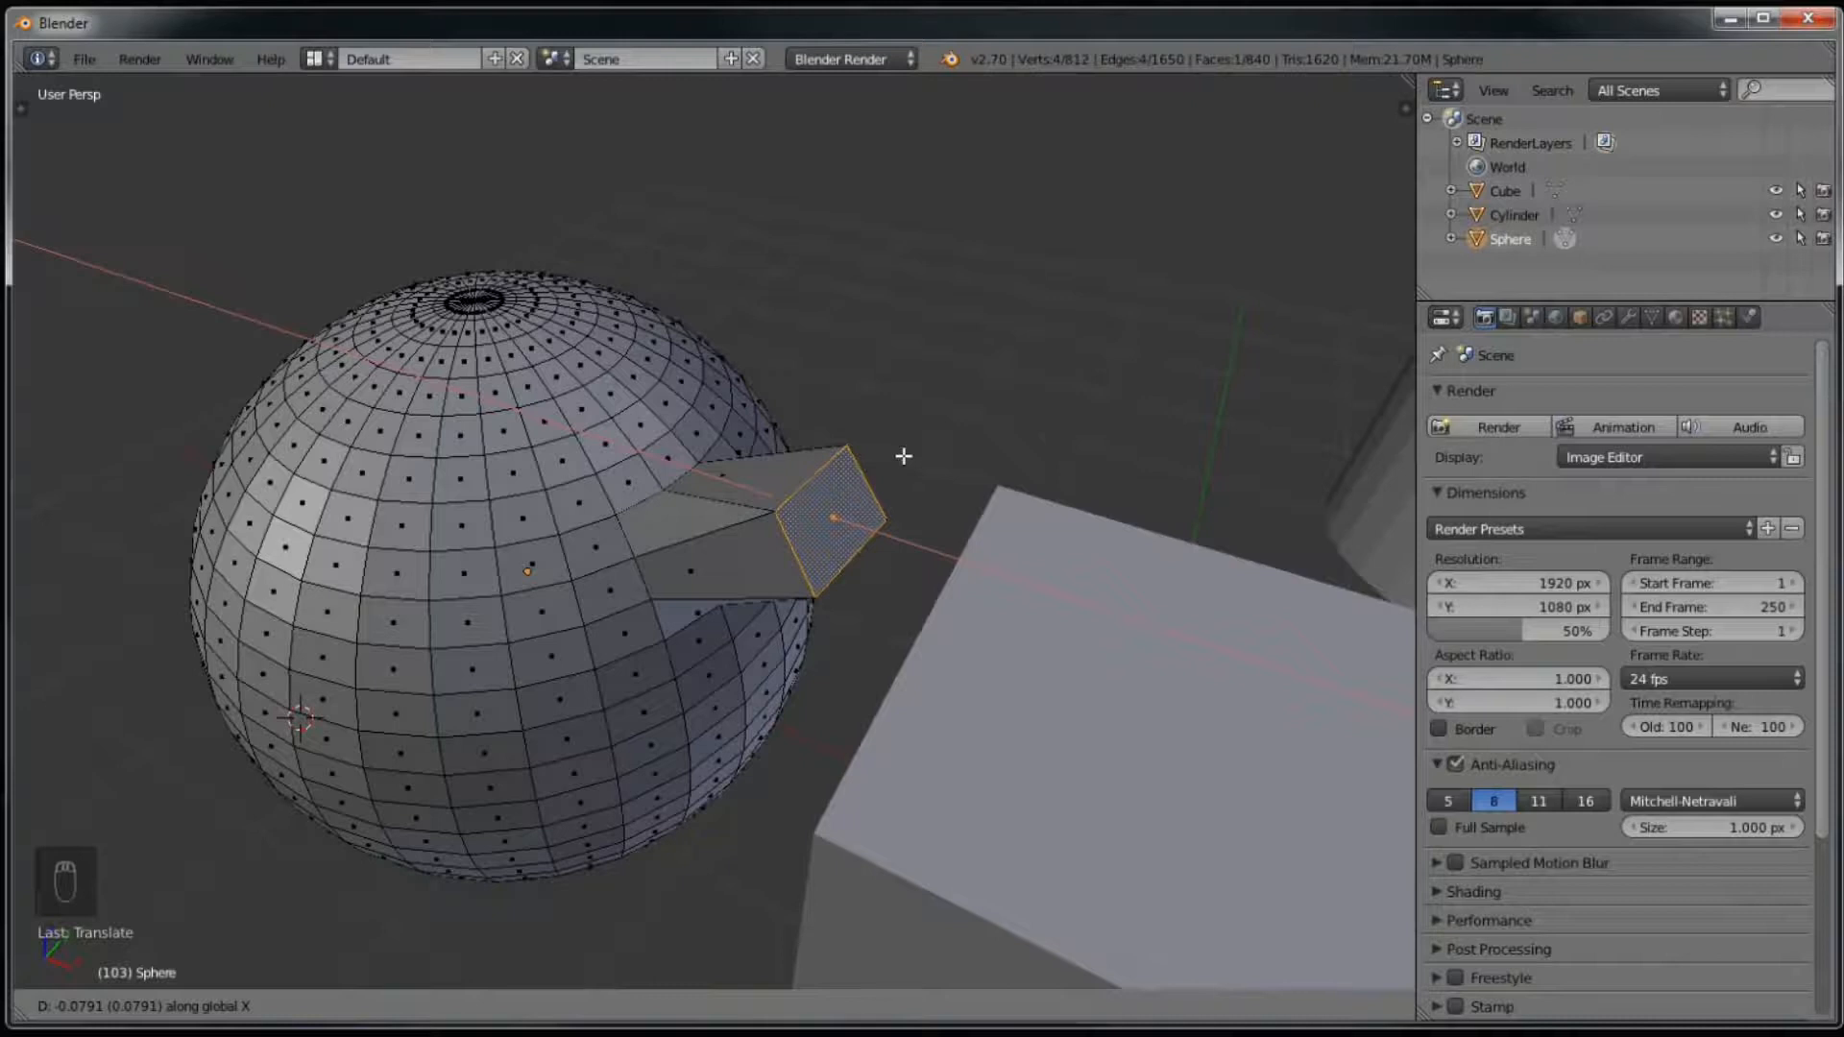
{"action": "key", "text": "z"}
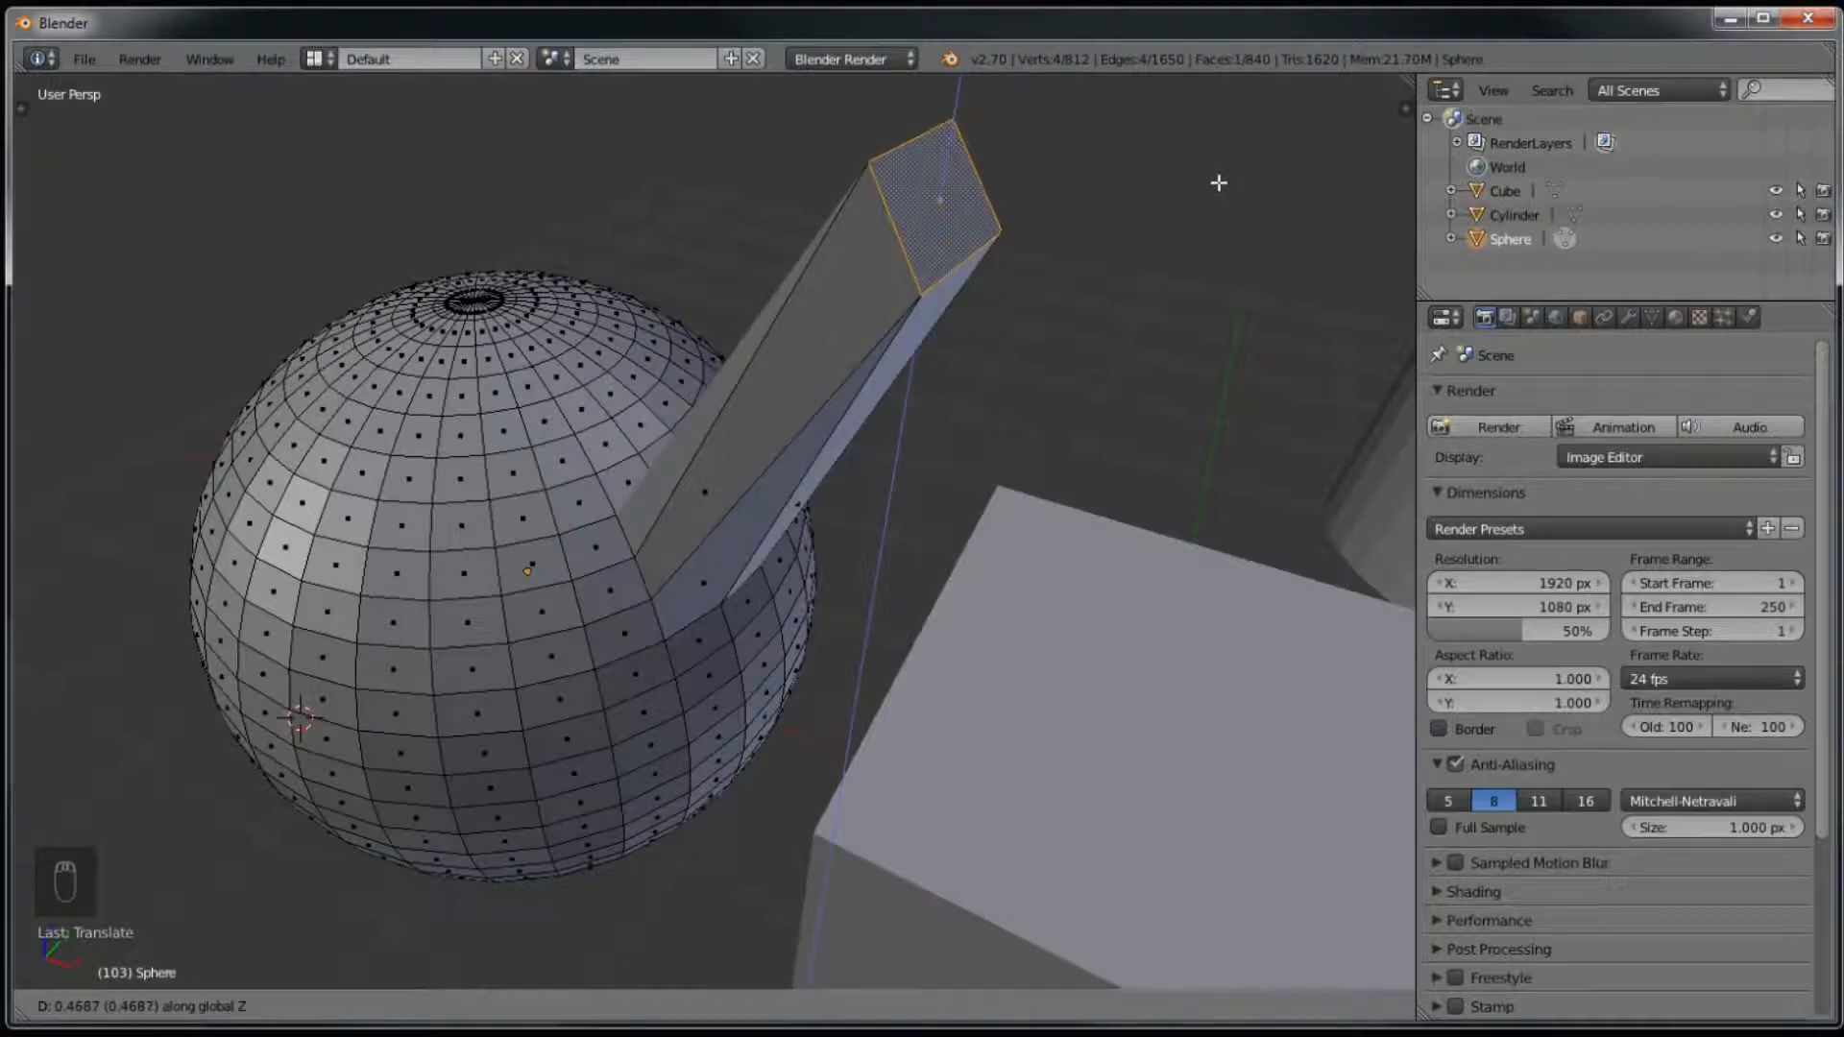
{"action": "key", "text": "z"}
{"action": "key", "text": "z"}
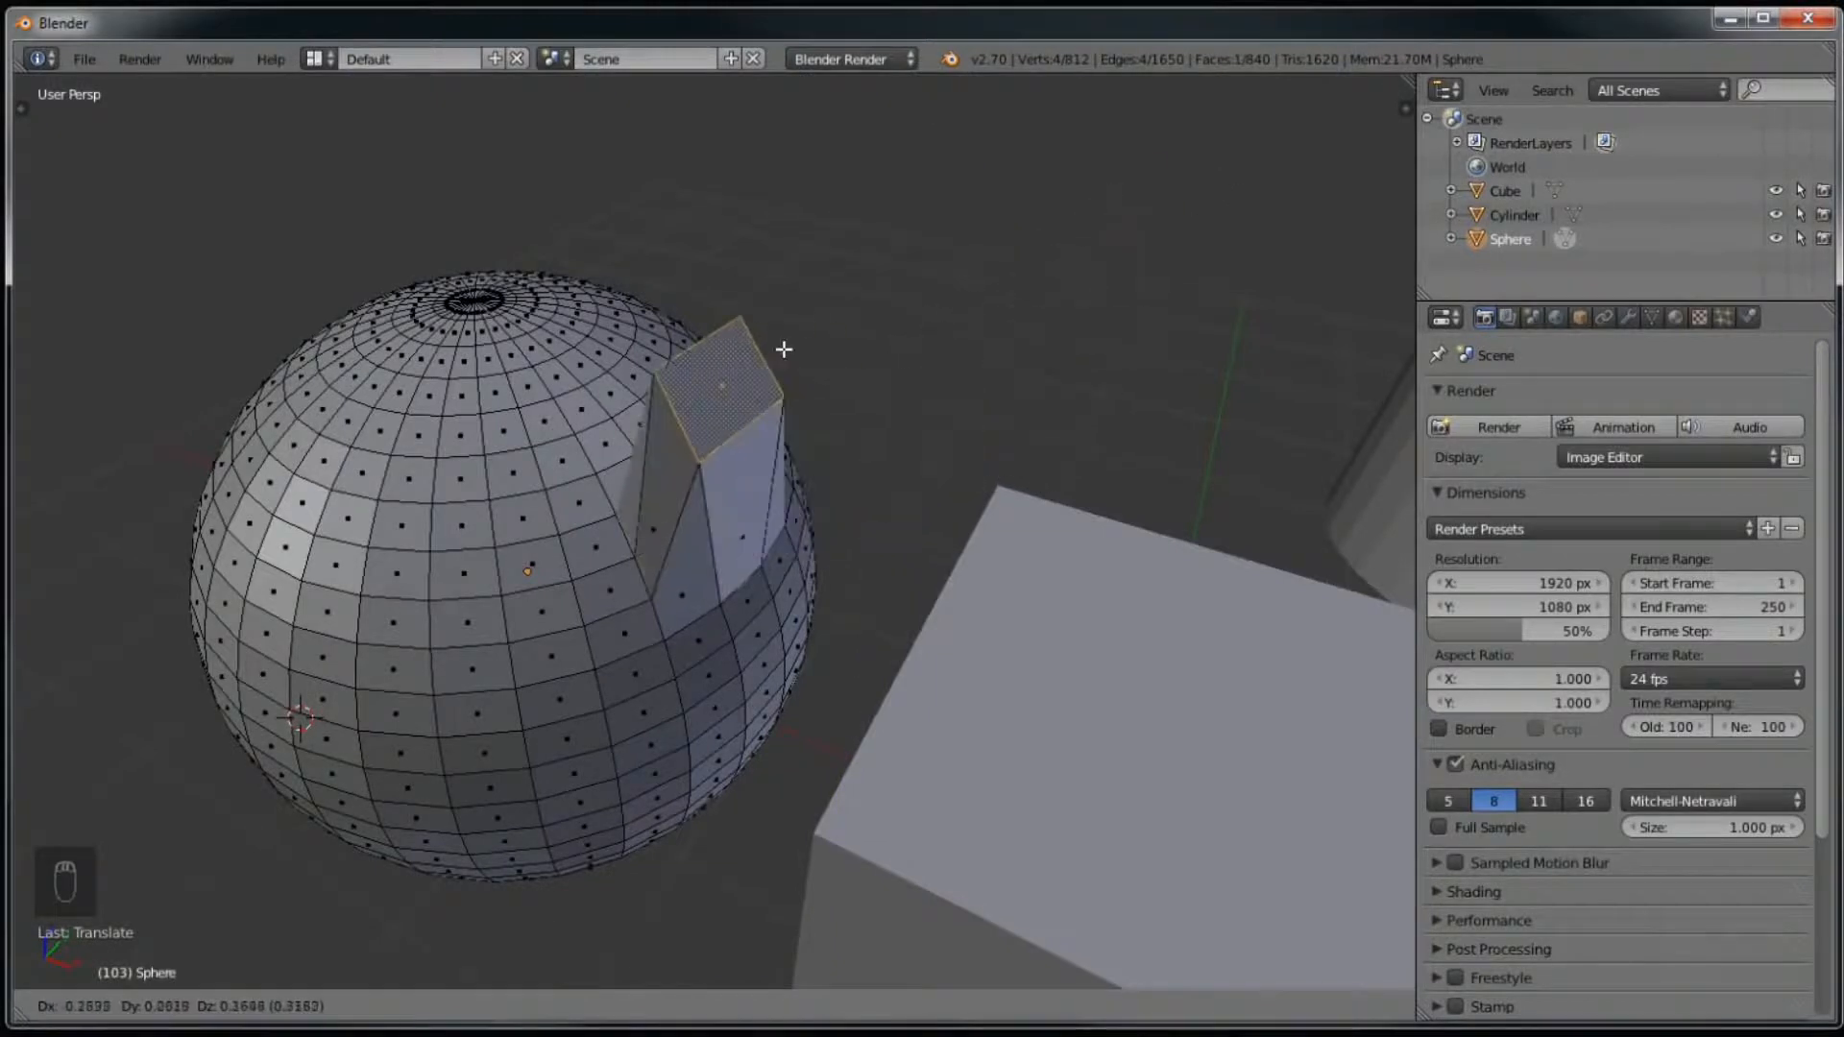
{"action": "key", "text": "x"}
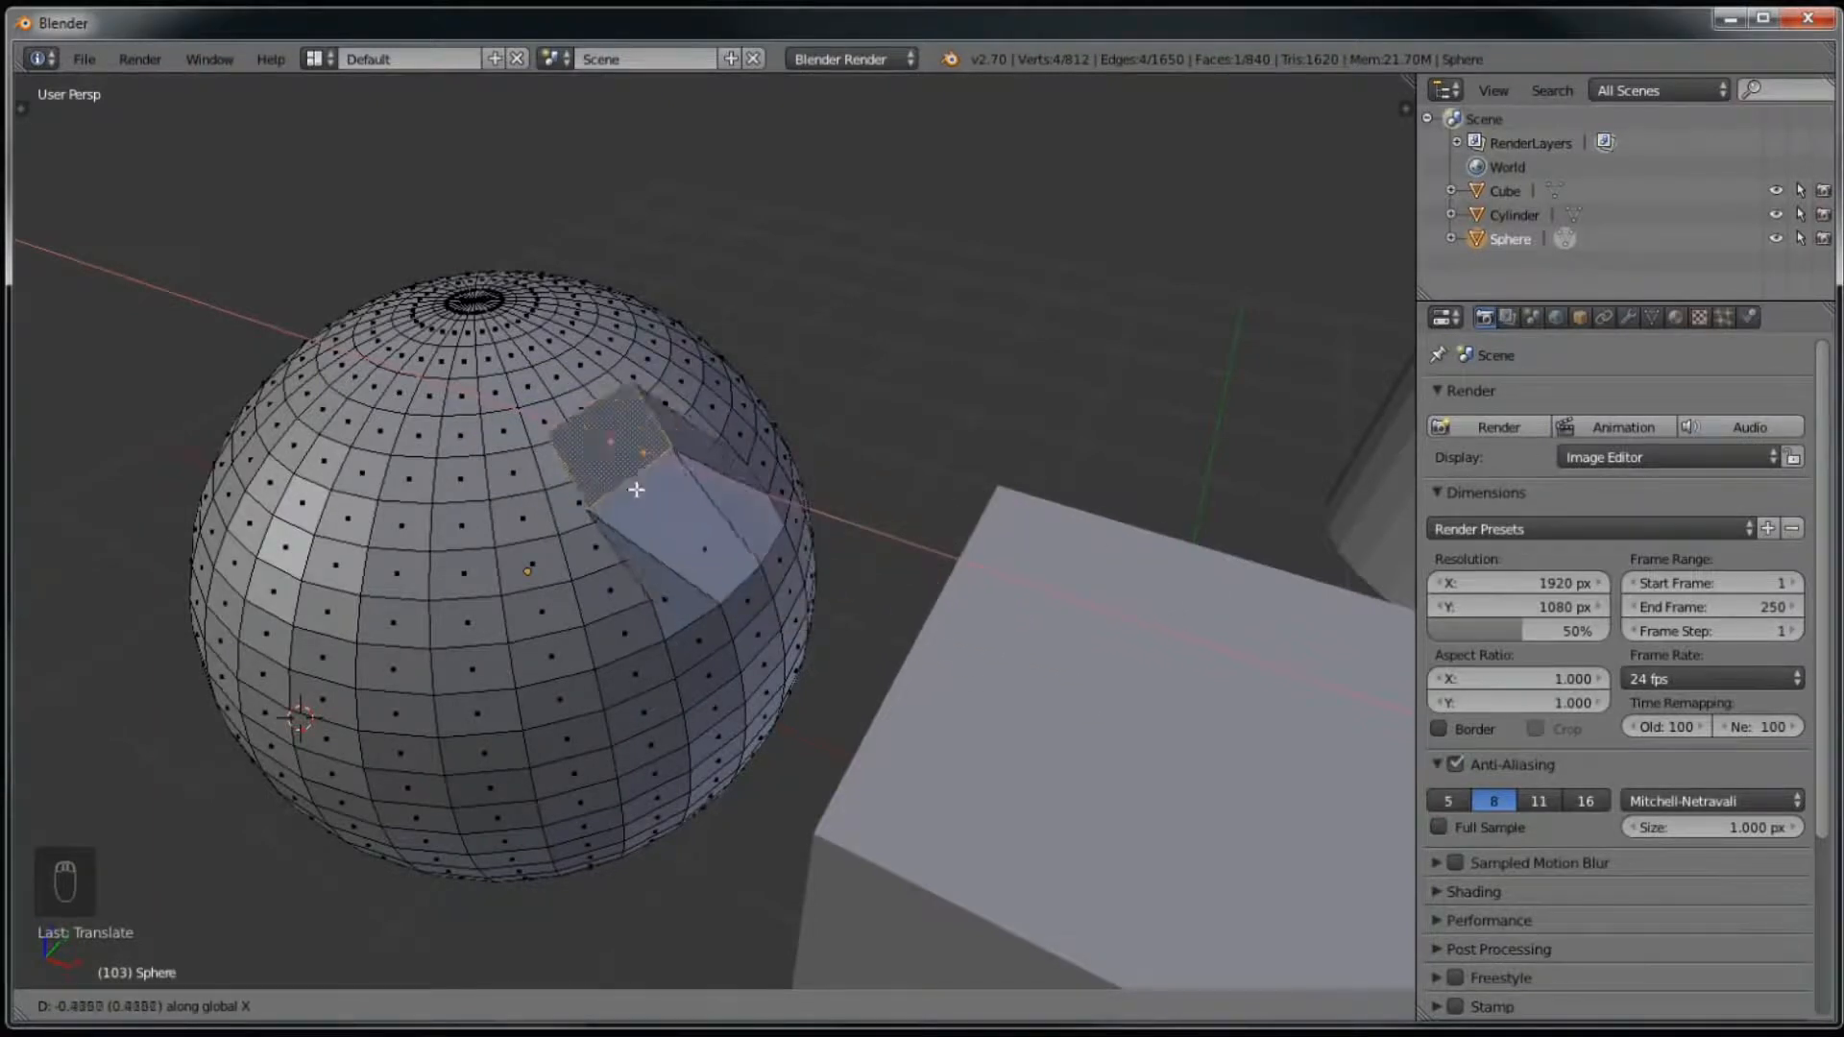
{"action": "key", "text": "y"}
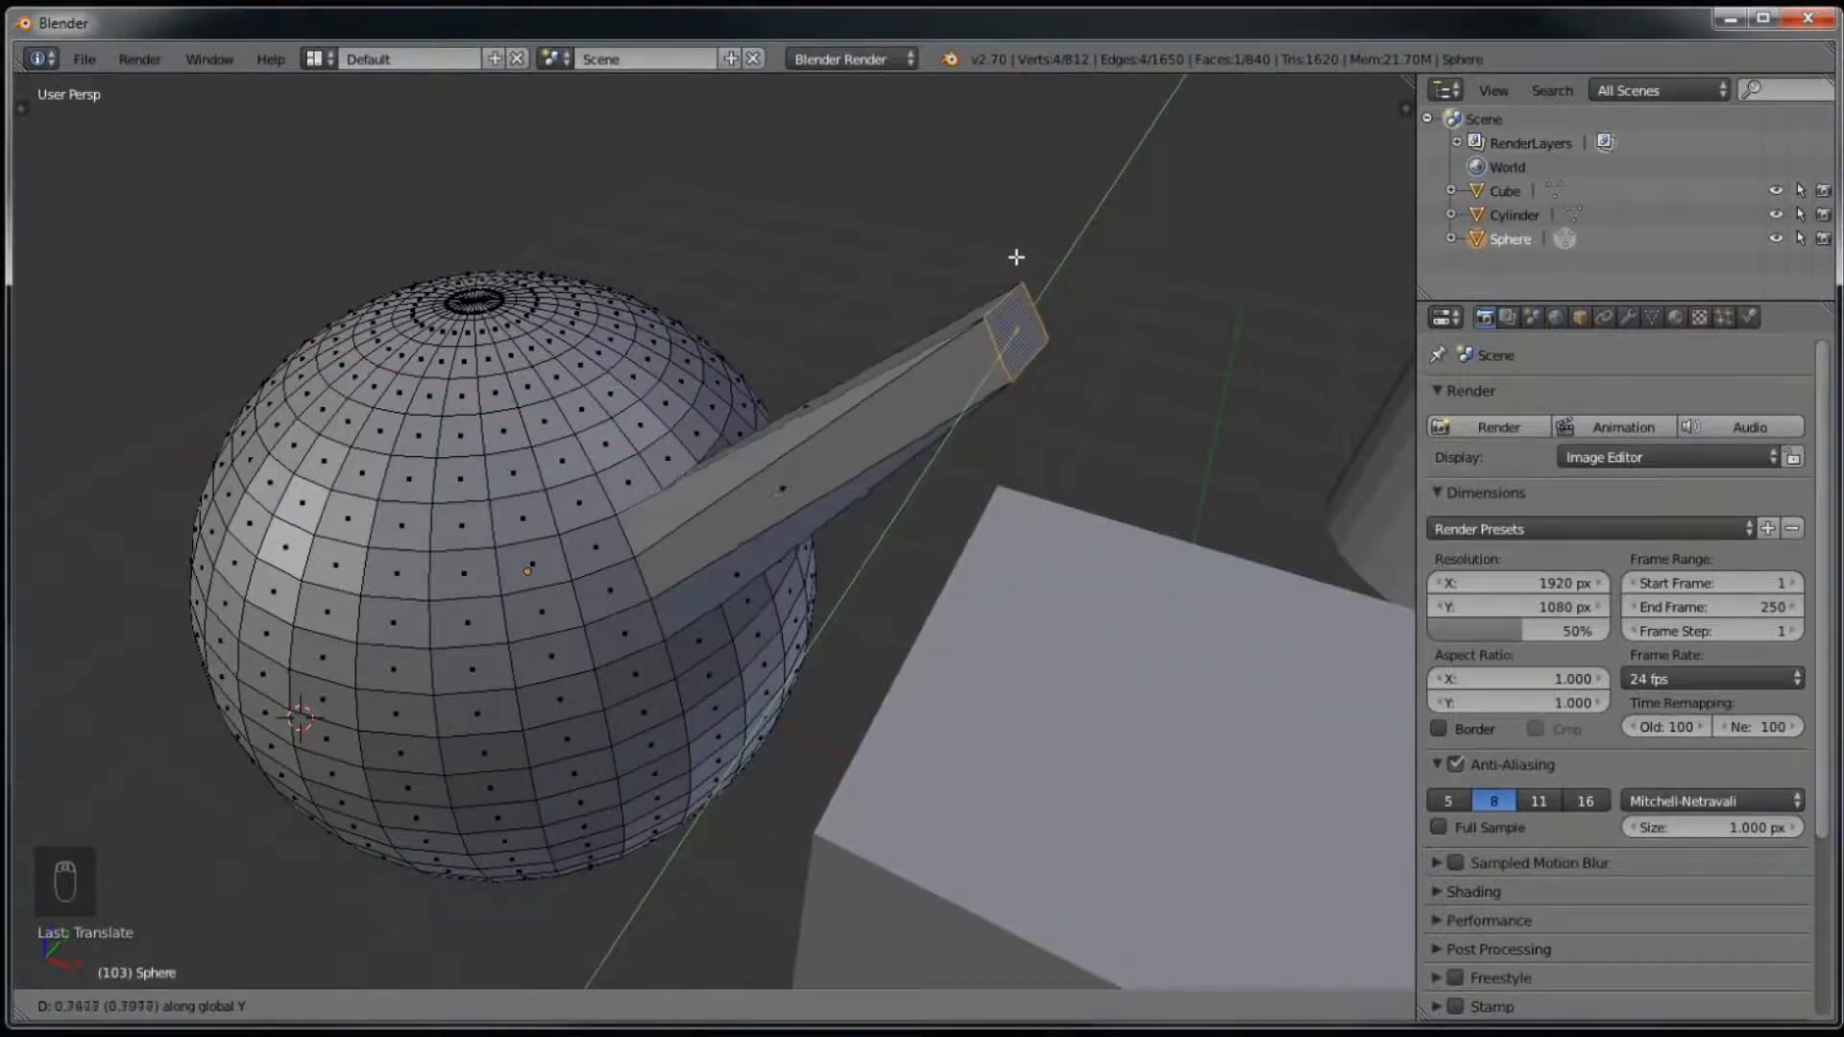
{"action": "left_click", "coordinate": [947, 414]}
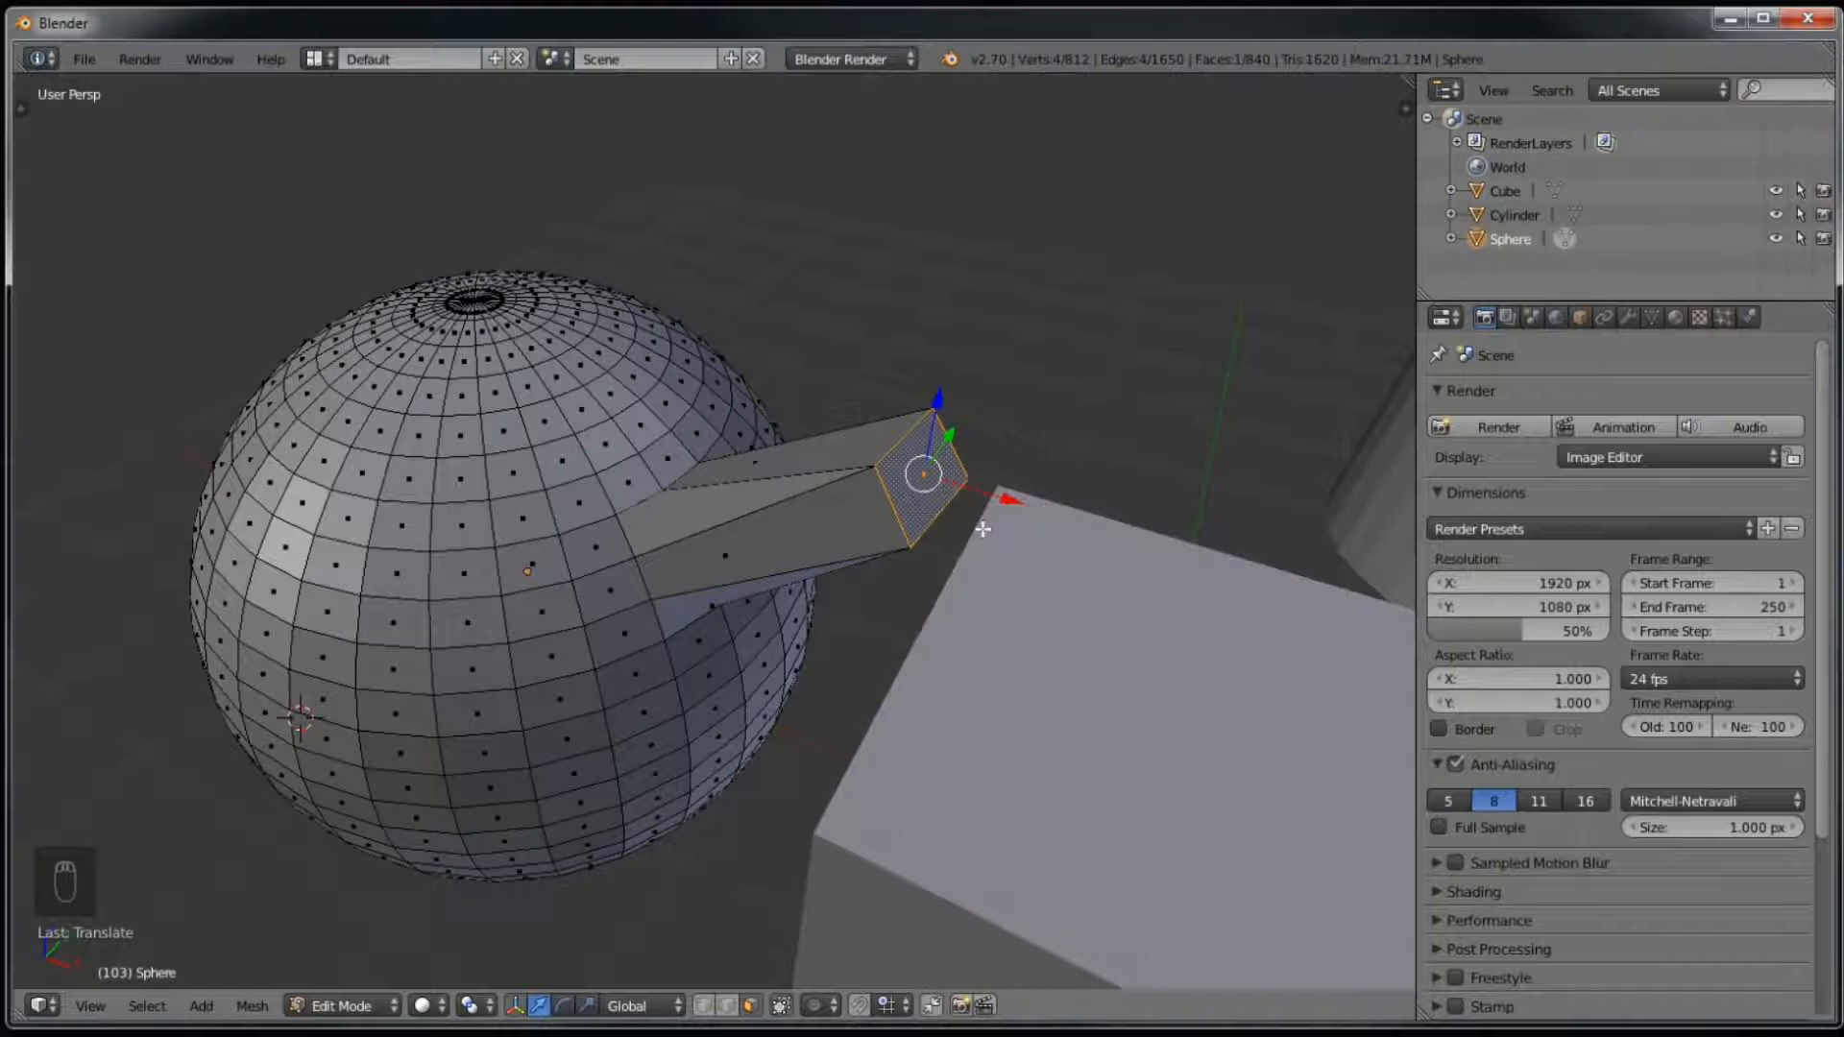
Step: Switch to Object Mode and shift the whole sphere slightly using axis-constrained and free moves
{"action": "key", "text": "Tab"}
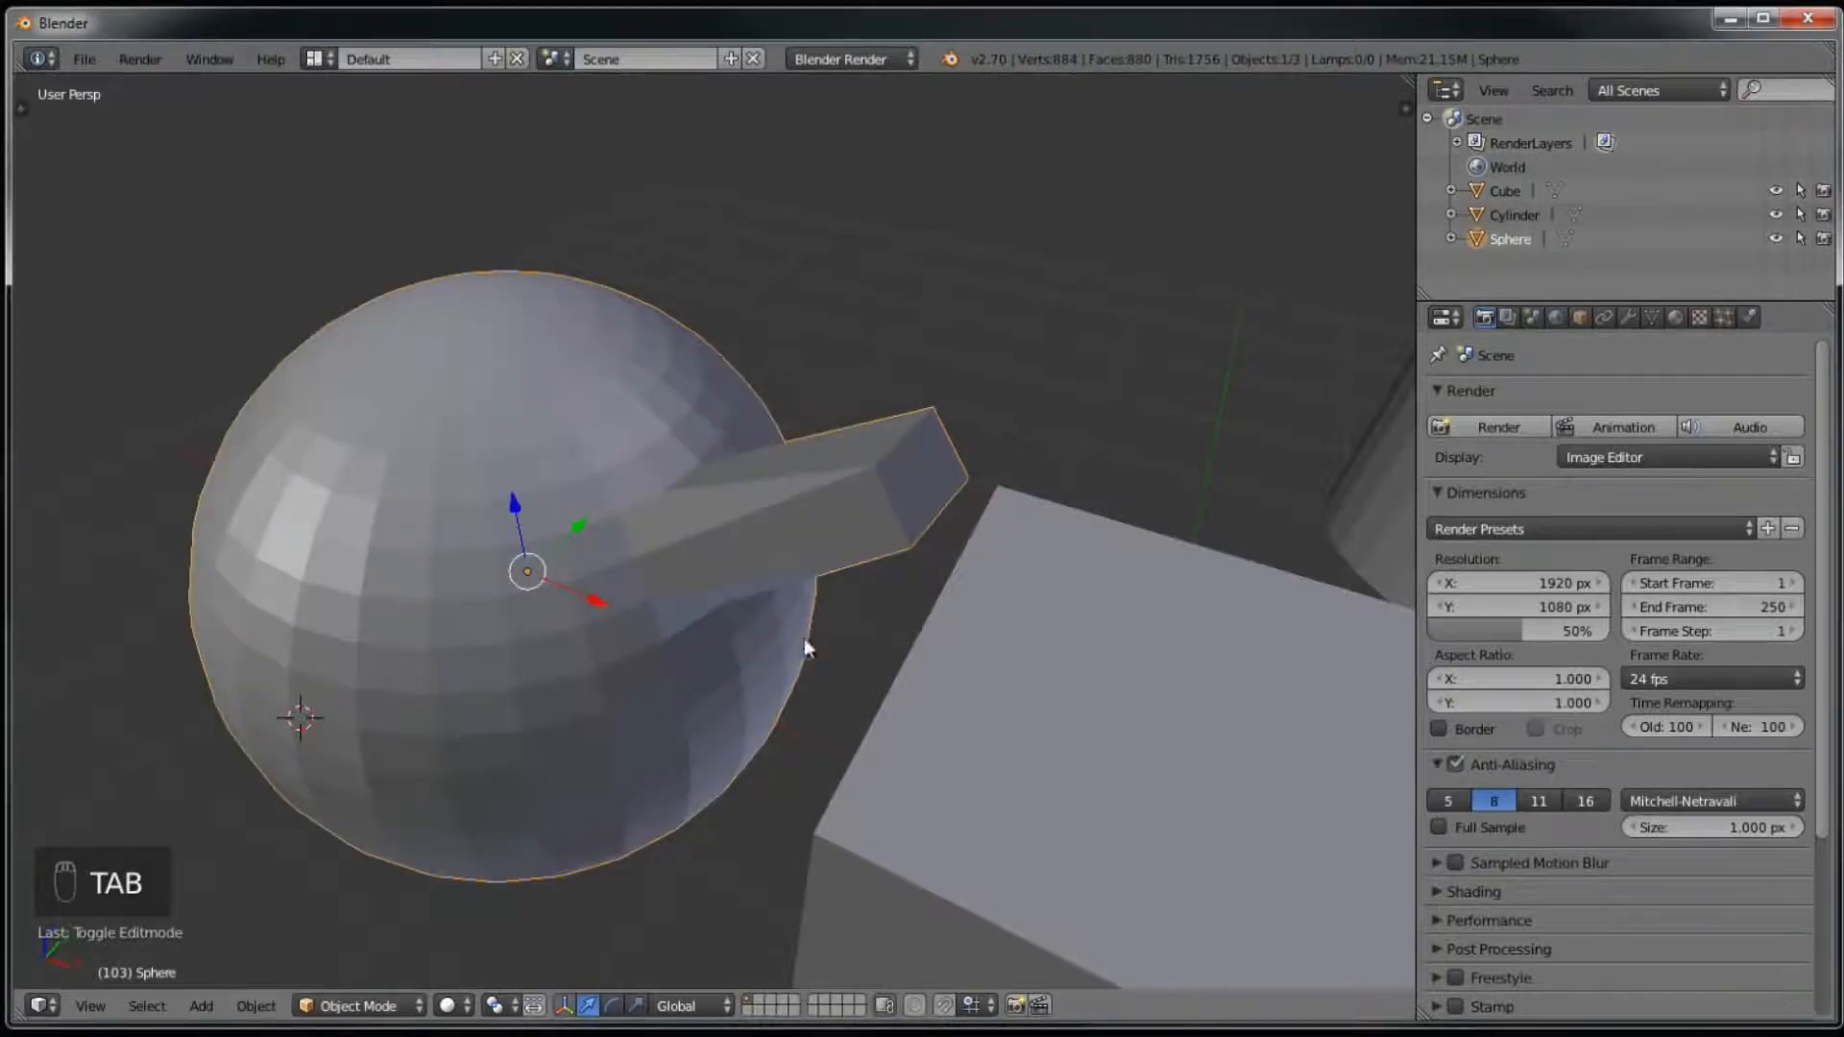
{"action": "left_click_drag", "start_coordinate": [601, 590], "coordinate": [587, 510]}
{"action": "right_click_drag", "start_coordinate": [417, 609], "coordinate": [550, 539]}
{"action": "key", "text": "x"}
{"action": "key", "text": "y"}
{"action": "mouse_move", "coordinate": [488, 572]}
{"action": "middle_mouse_down"}
{"action": "mouse_move", "coordinate": [572, 574]}
{"action": "mouse_move", "coordinate": [416, 551]}
{"action": "mouse_move", "coordinate": [482, 555]}
{"action": "middle_mouse_up"}
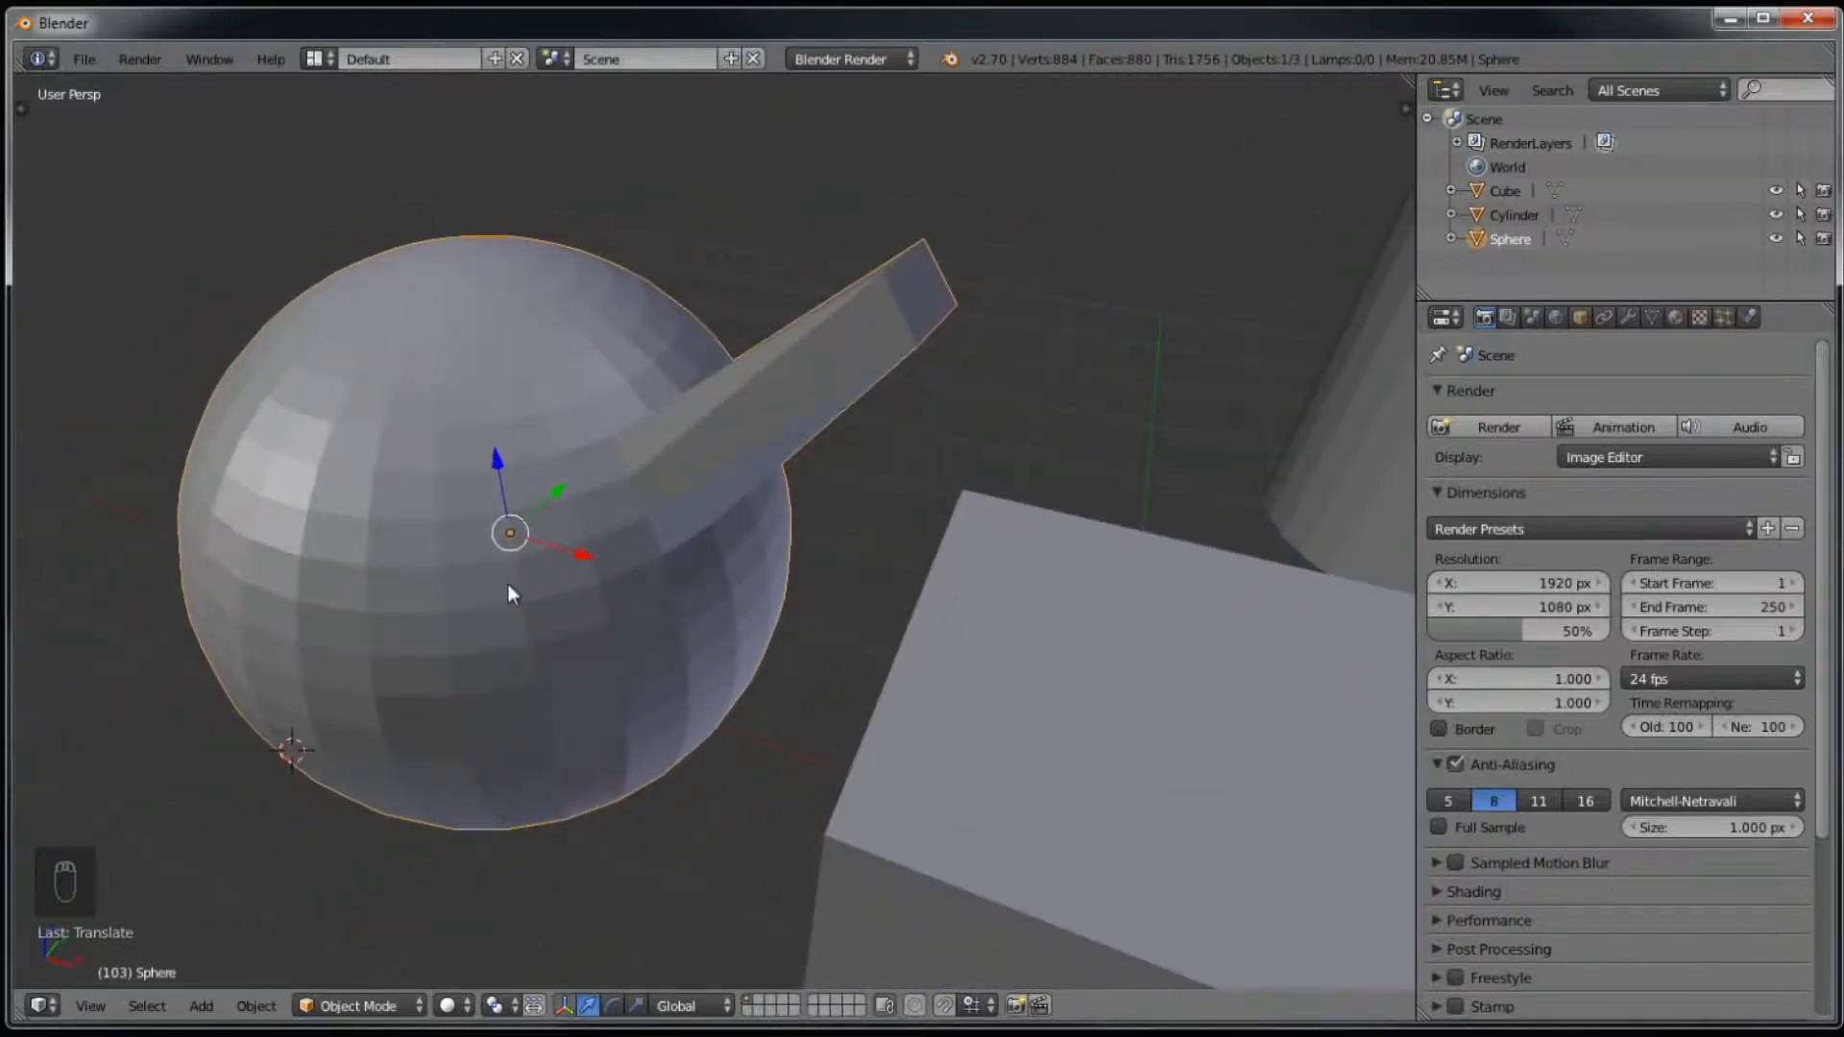
{"action": "key", "text": "g"}
{"action": "left_click", "coordinate": [494, 590]}
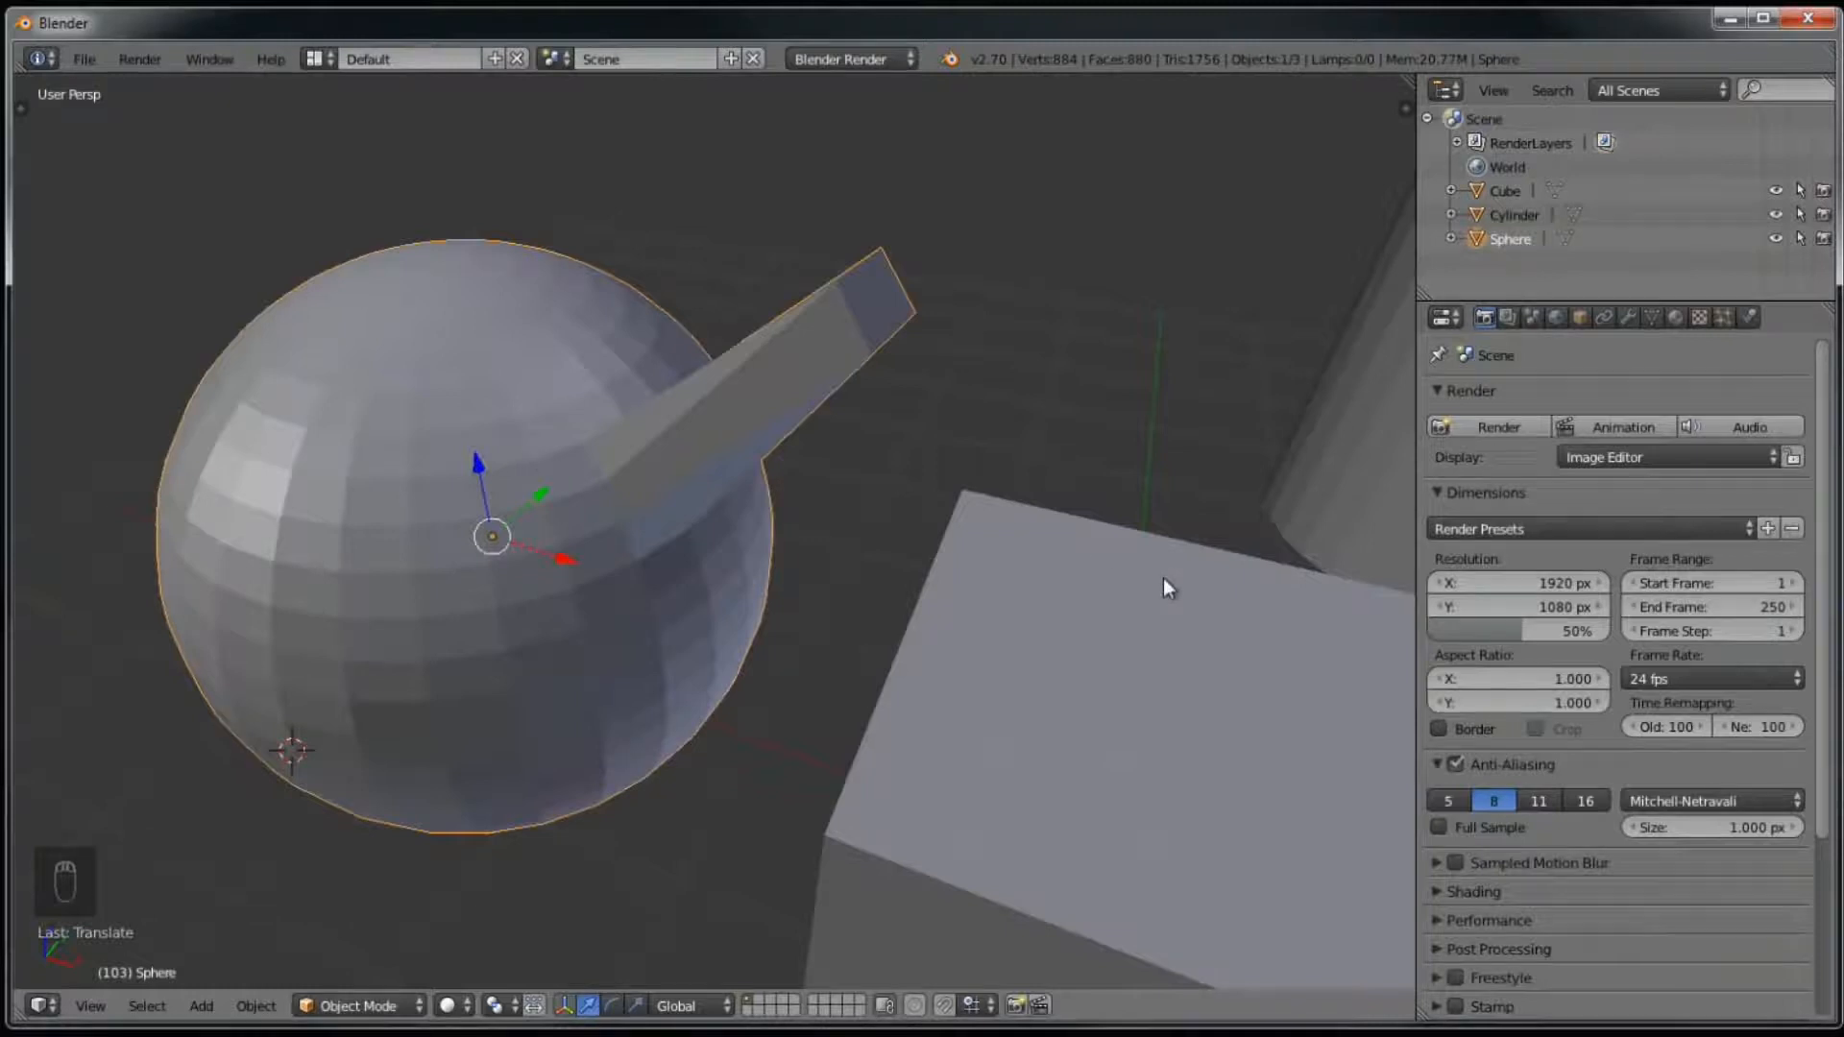
Step: Return the sphere from Object Mode to Edit Mode to work on its mesh again
{"action": "middle_click_drag", "start_coordinate": [885, 488], "coordinate": [818, 635]}
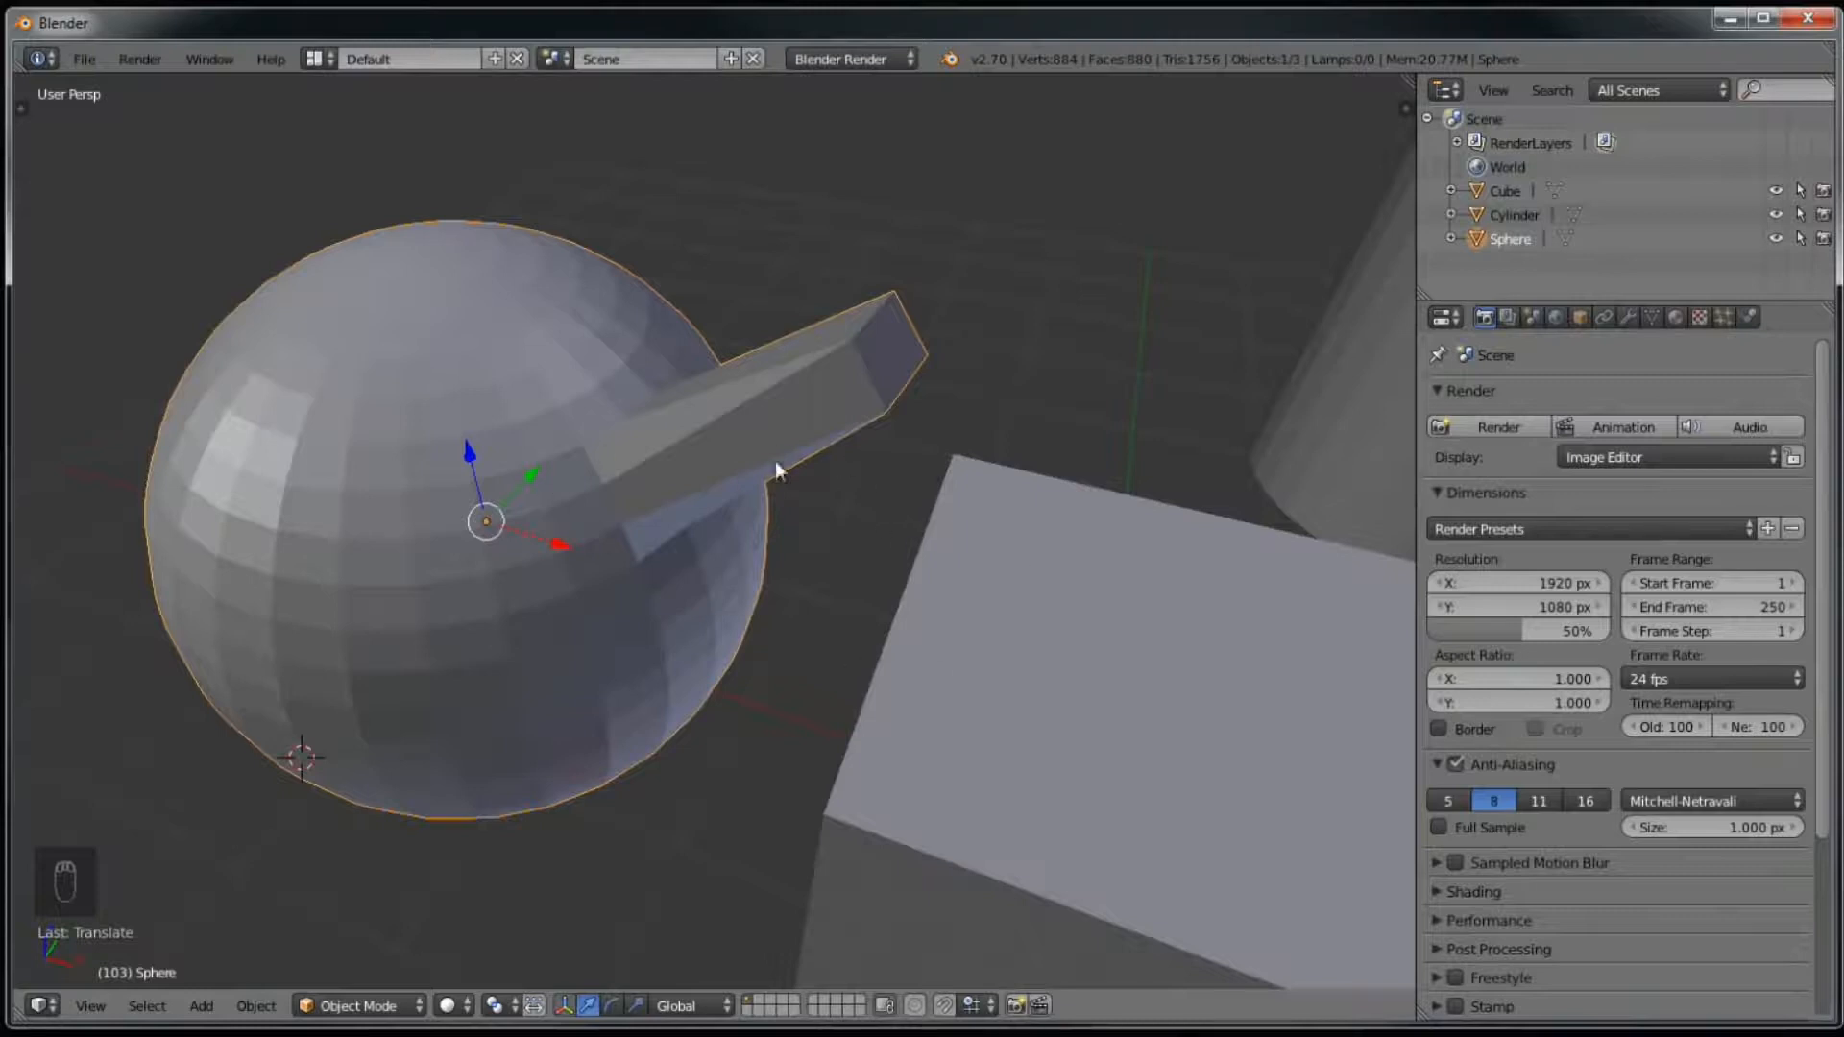
{"action": "mouse_move", "coordinate": [936, 497]}
{"action": "middle_mouse_down"}
{"action": "mouse_move", "coordinate": [856, 535]}
{"action": "mouse_move", "coordinate": [922, 502]}
{"action": "mouse_move", "coordinate": [891, 542]}
{"action": "mouse_move", "coordinate": [948, 507]}
{"action": "middle_mouse_up"}
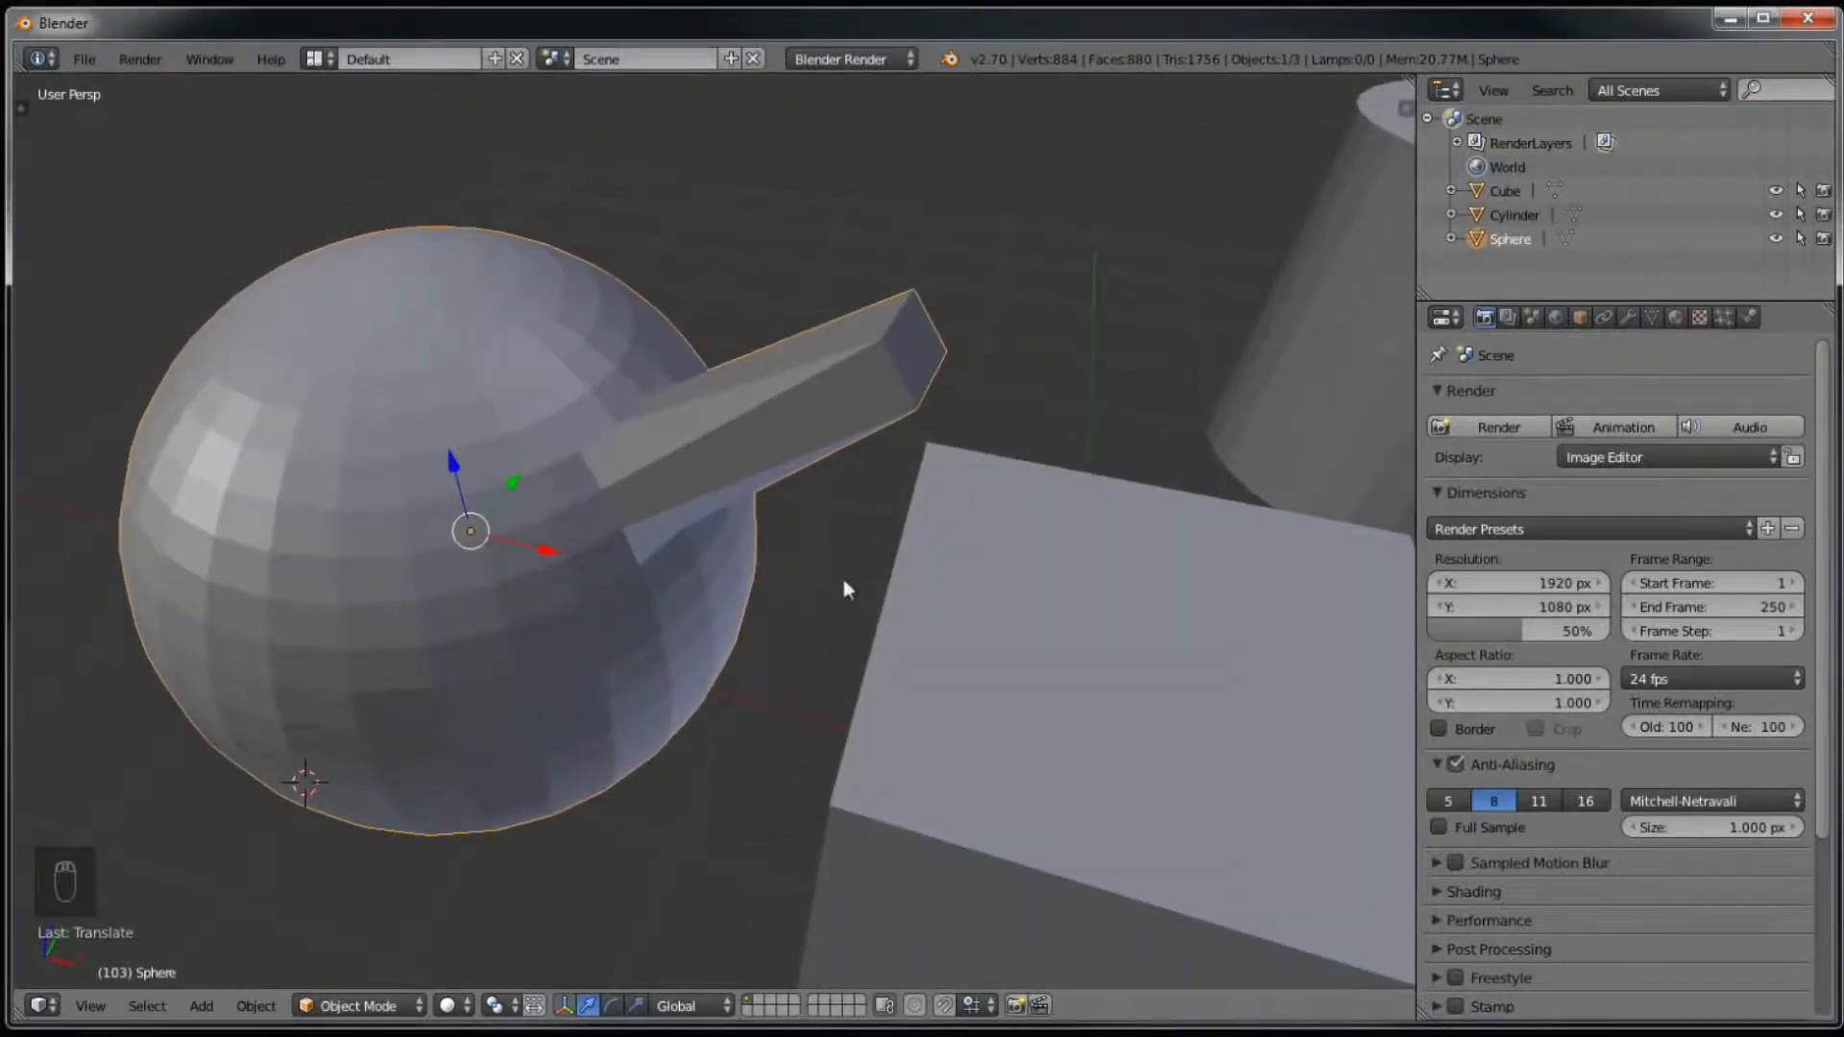
{"action": "left_click_drag", "start_coordinate": [0, 82], "coordinate": [1136, 82]}
{"action": "left_click_drag", "start_coordinate": [1370, 277], "coordinate": [1296, 221]}
{"action": "left_click", "coordinate": [306, 783]}
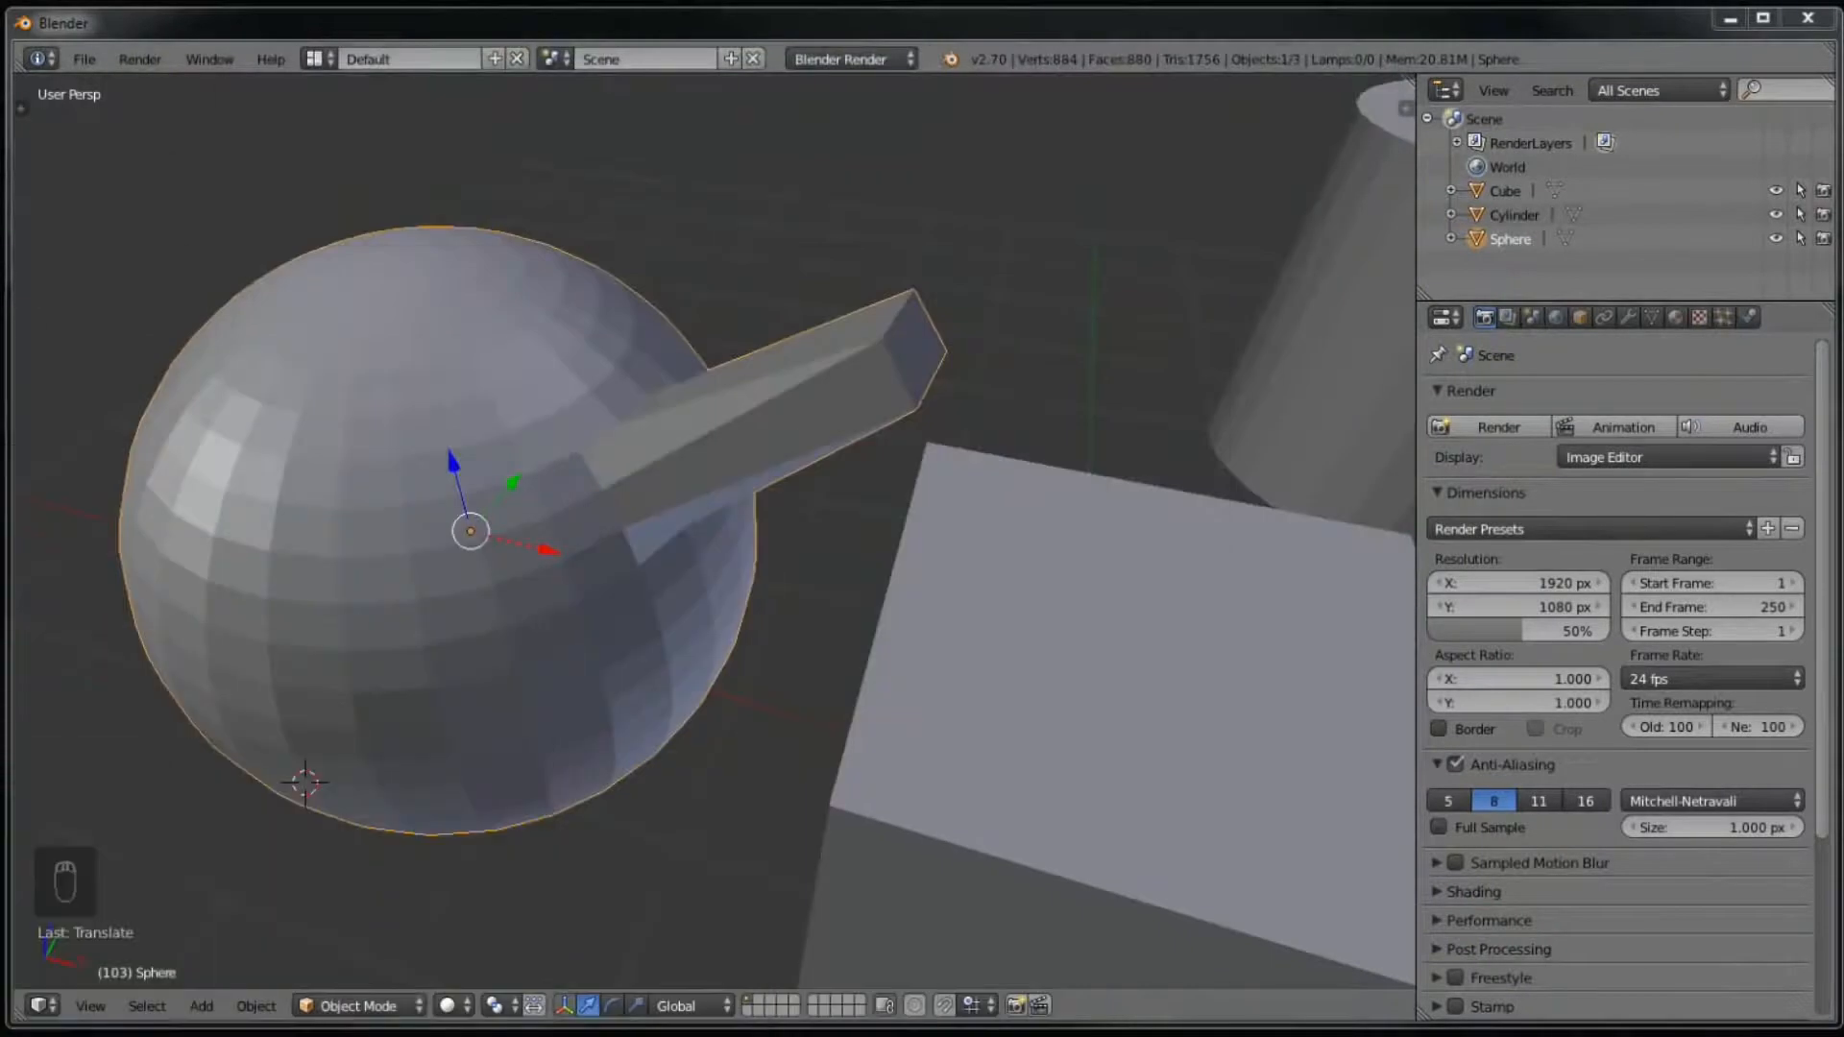
{"action": "middle_click_drag", "start_coordinate": [601, 280], "coordinate": [688, 373]}
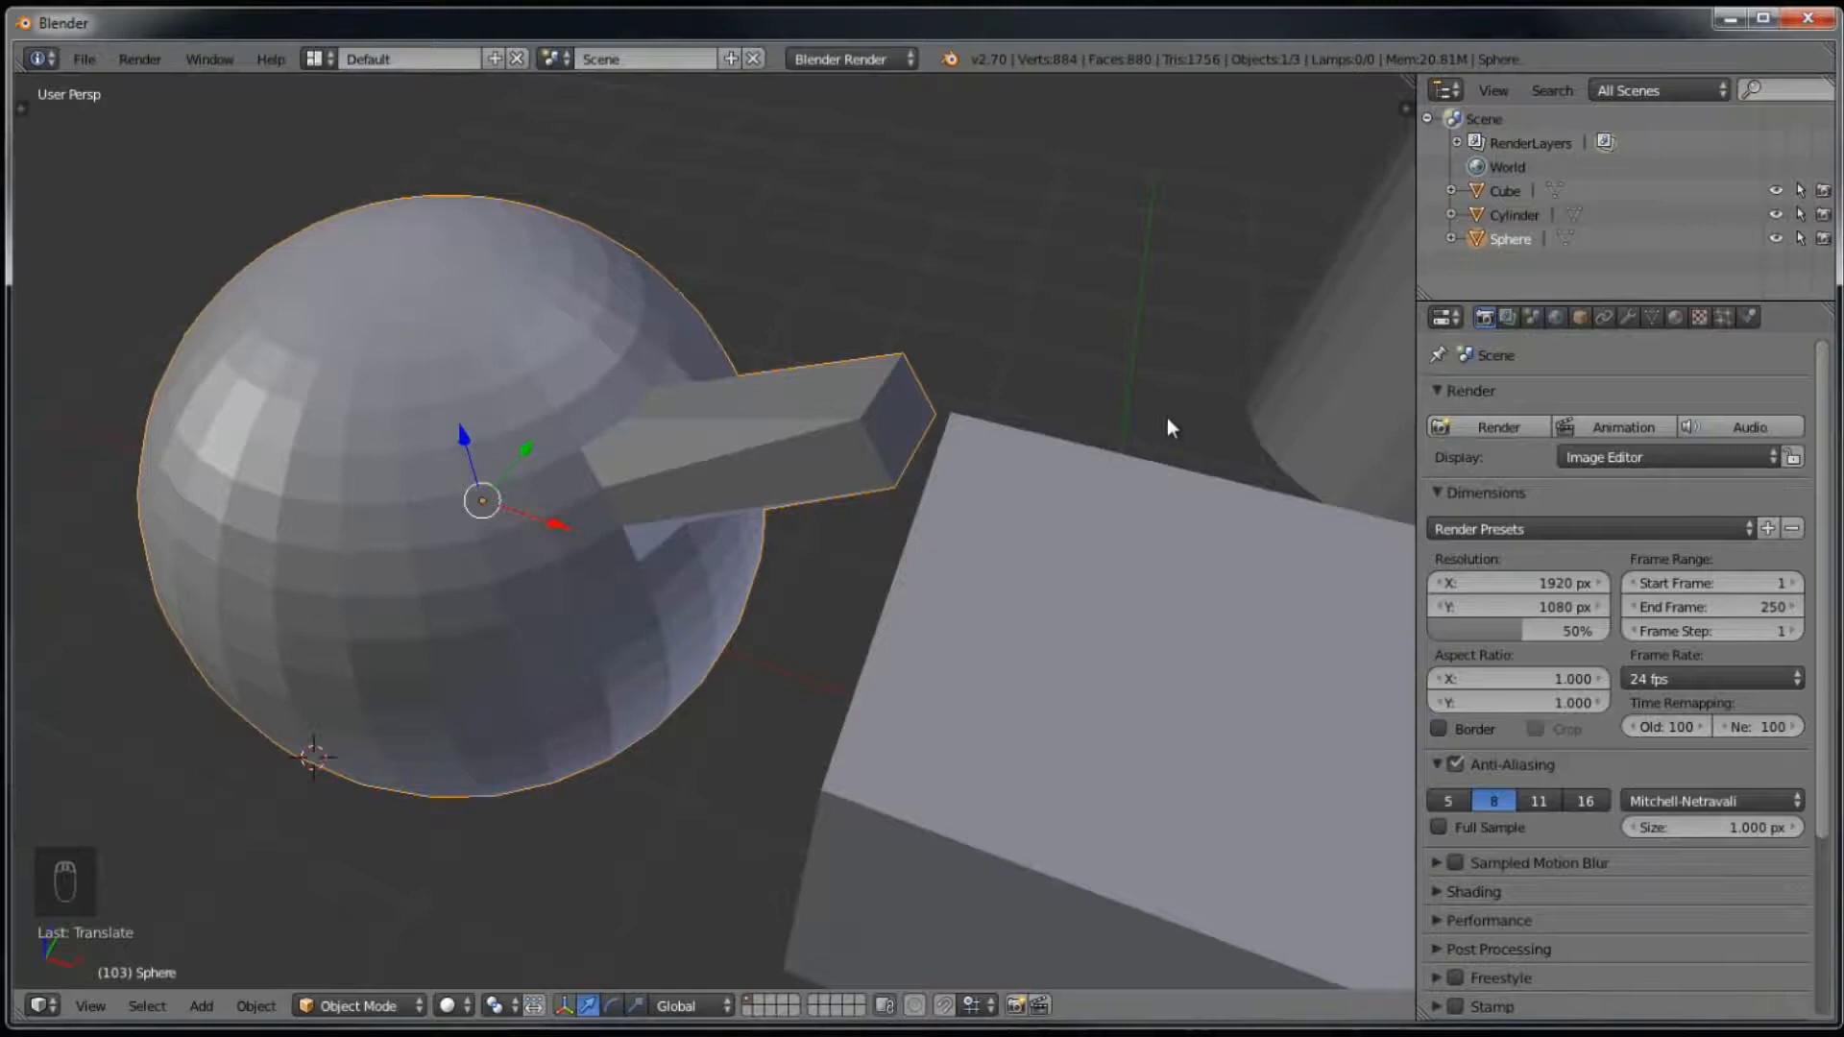
{"action": "key", "text": "Tab"}
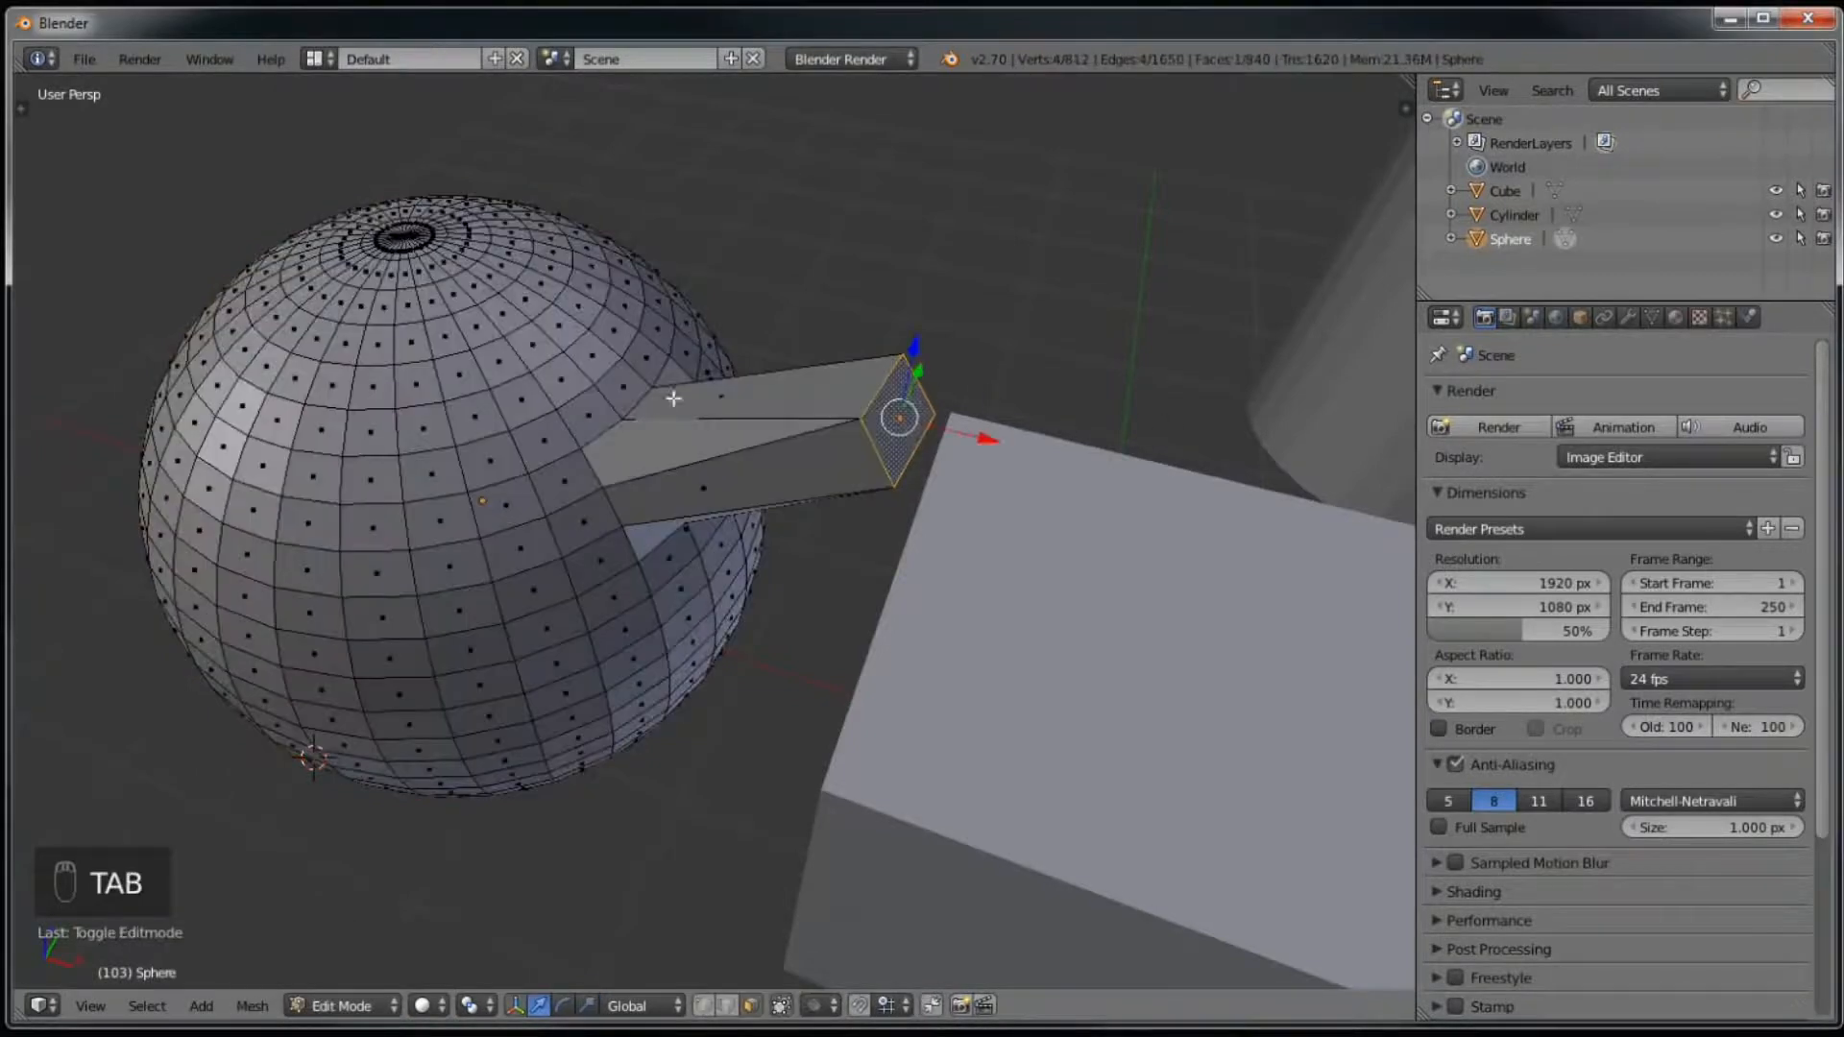
Step: Switch to edge selection, select the long upper edge of the sphere's protruding spike, and move it freely down toward the sphere
{"action": "middle_click_drag", "start_coordinate": [404, 459], "coordinate": [730, 422]}
{"action": "left_click", "coordinate": [728, 1006]}
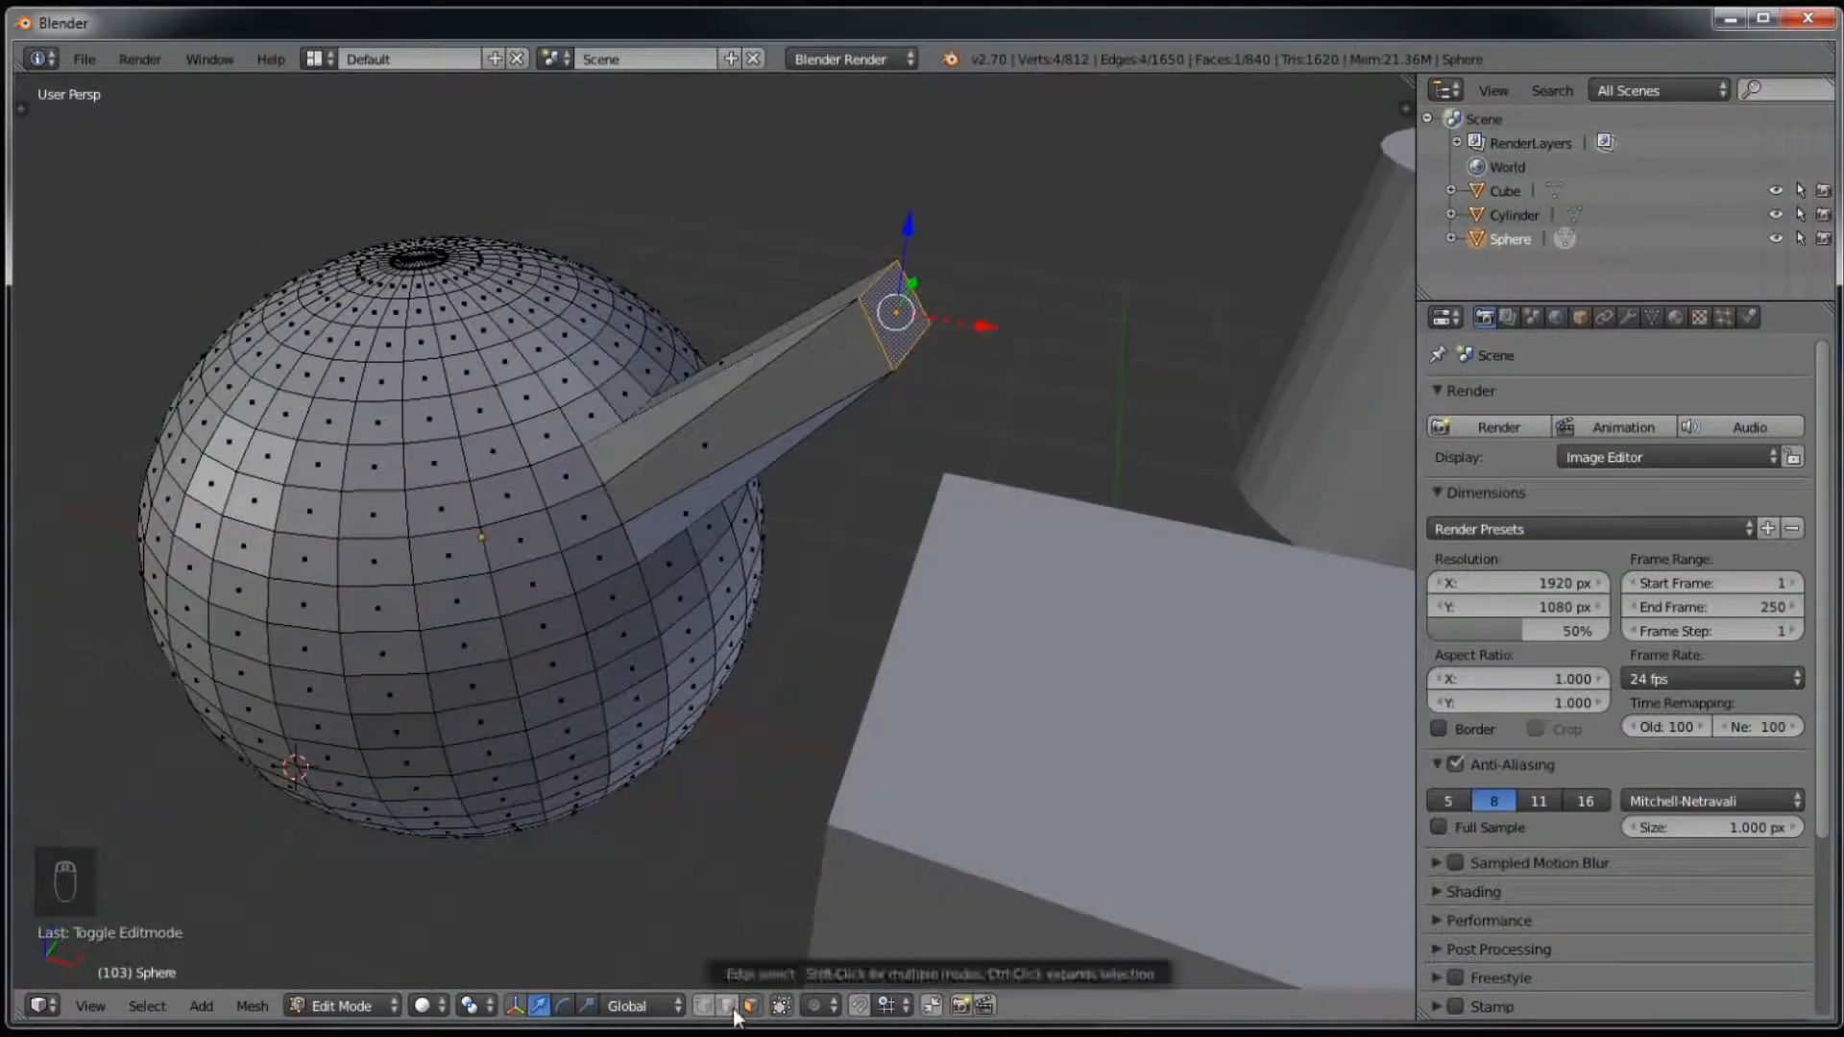
{"action": "right_click", "coordinate": [737, 428]}
{"action": "right_click", "coordinate": [719, 397]}
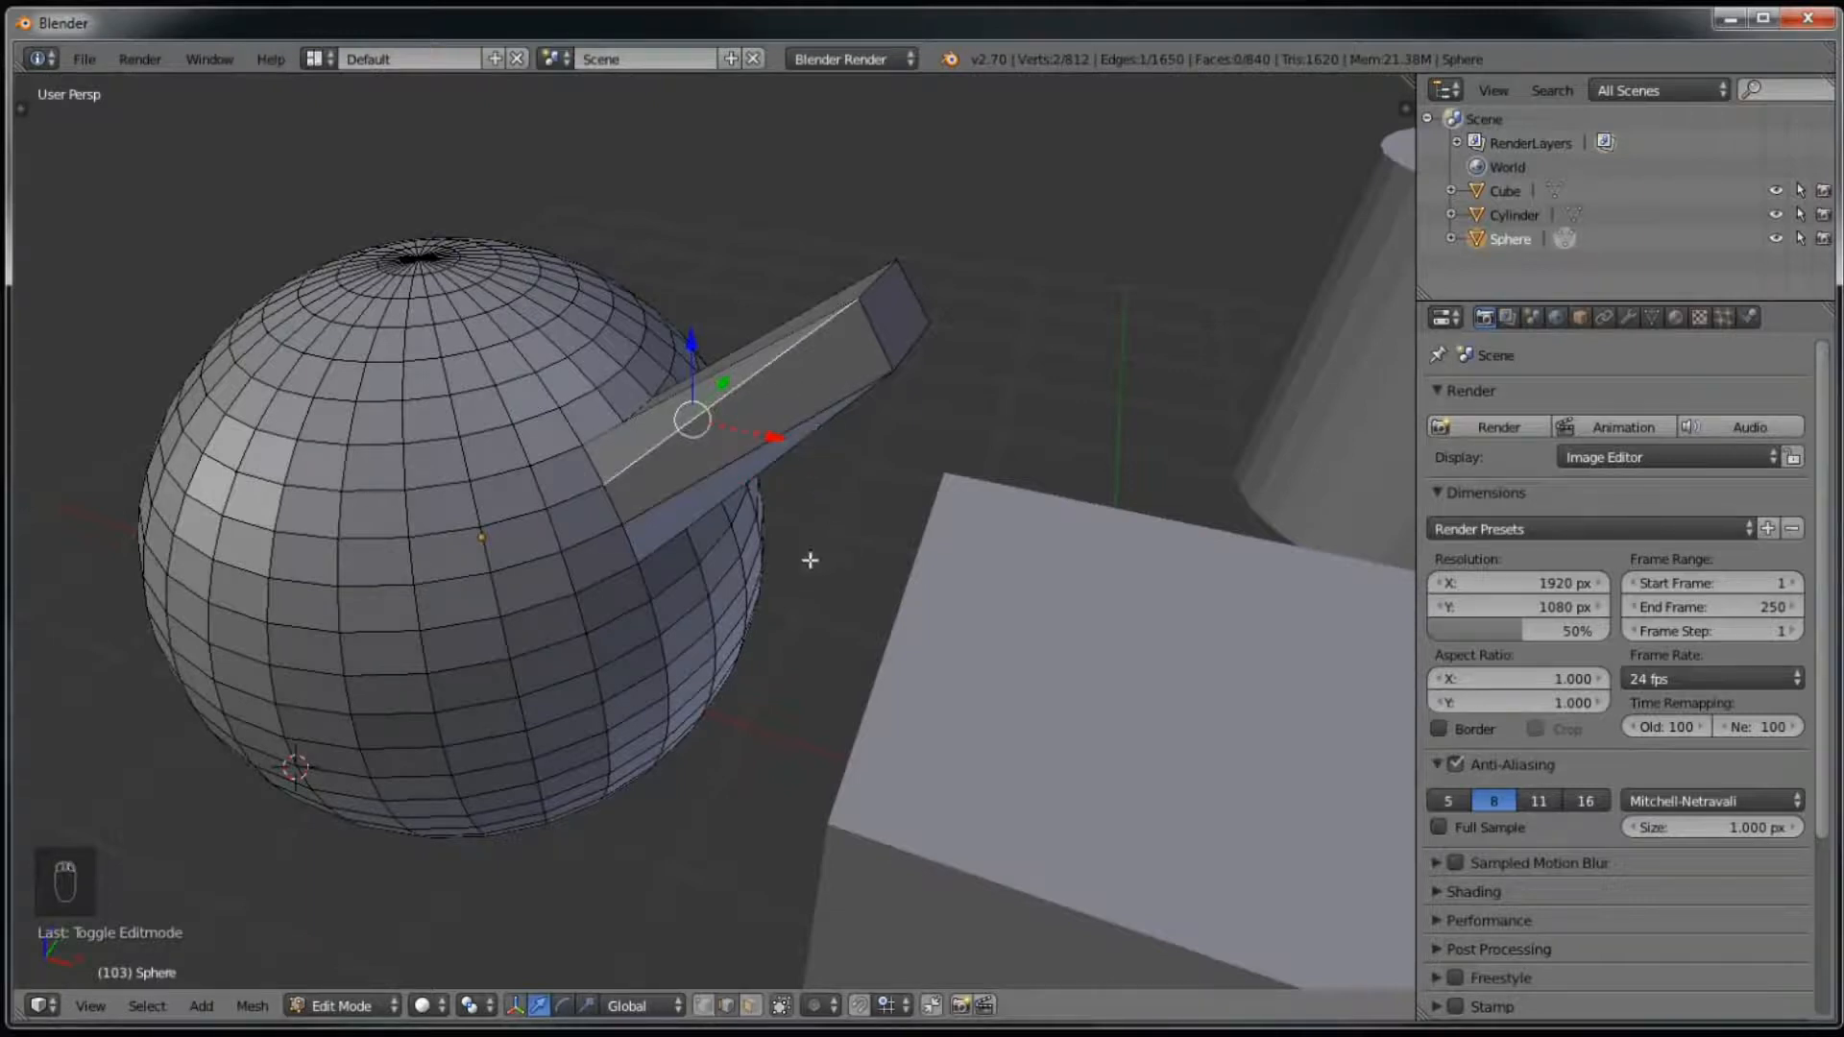
{"action": "key", "text": "g"}
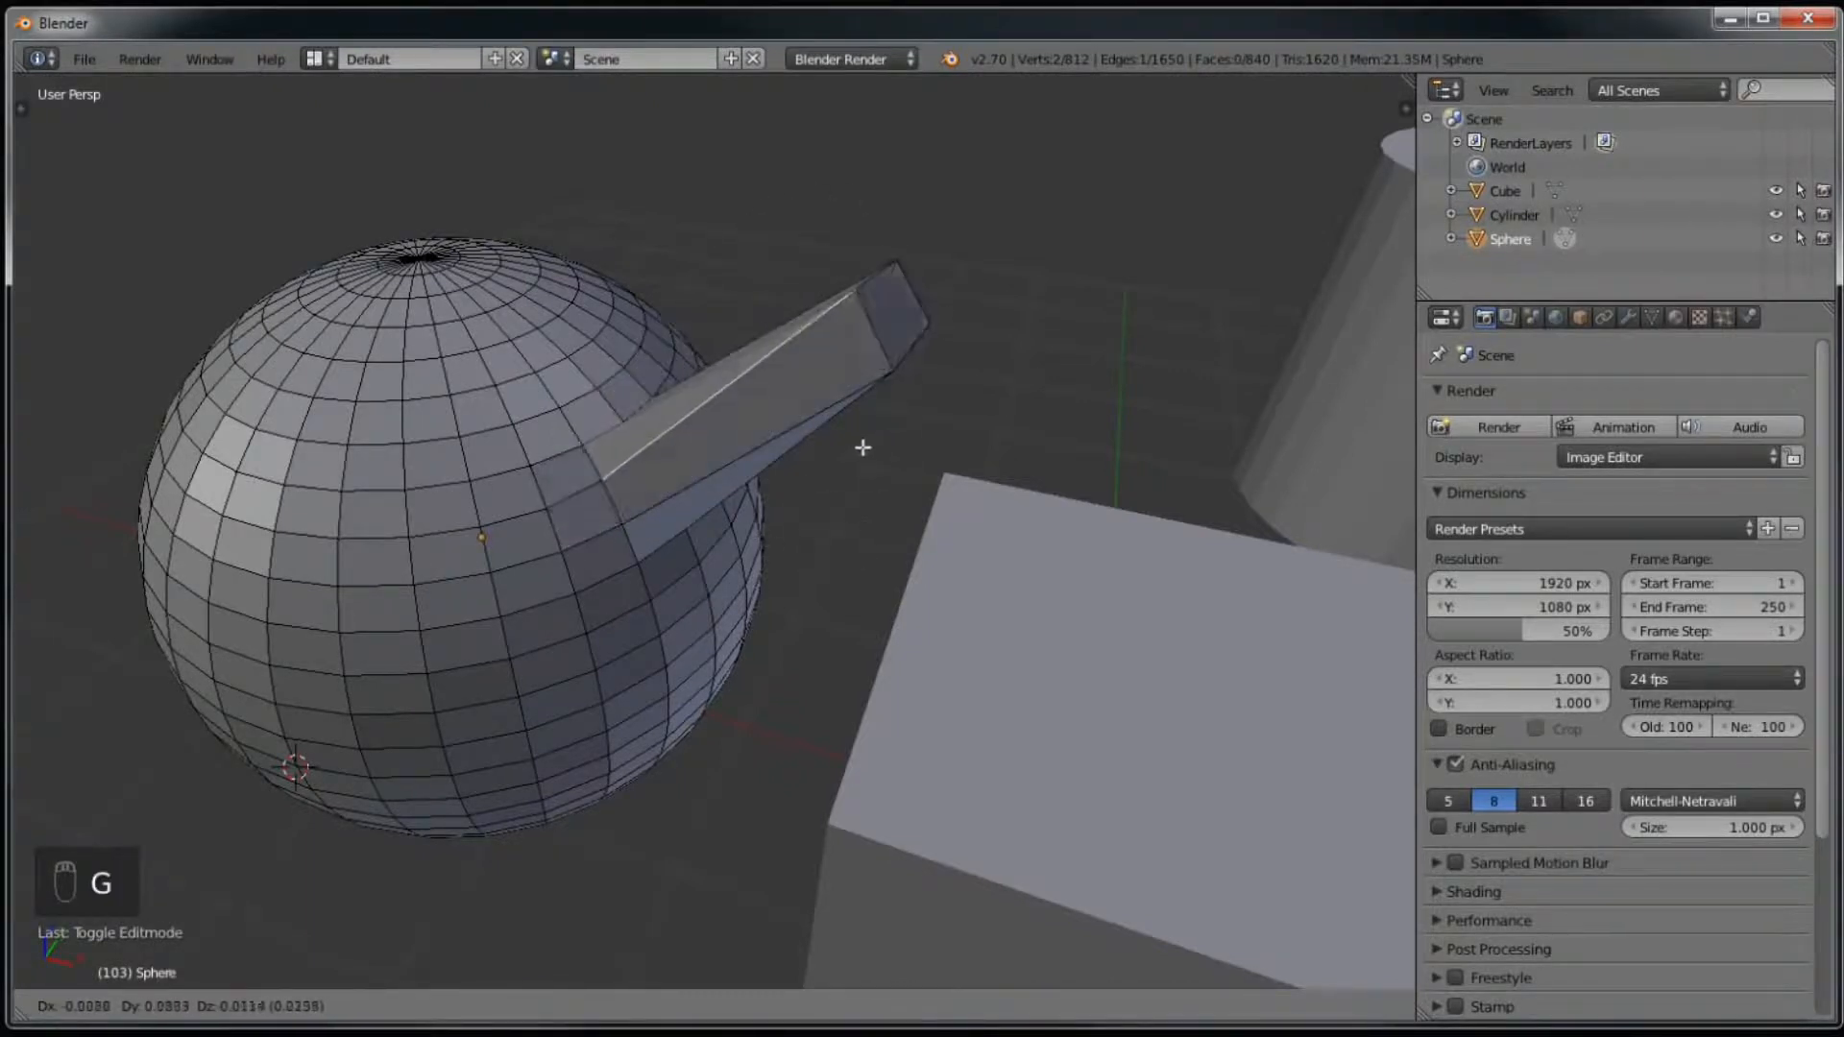
{"action": "left_click", "coordinate": [832, 475]}
Step: Try a larger free move of the same edge far above the spike, and undo that move
{"action": "key", "text": "g"}
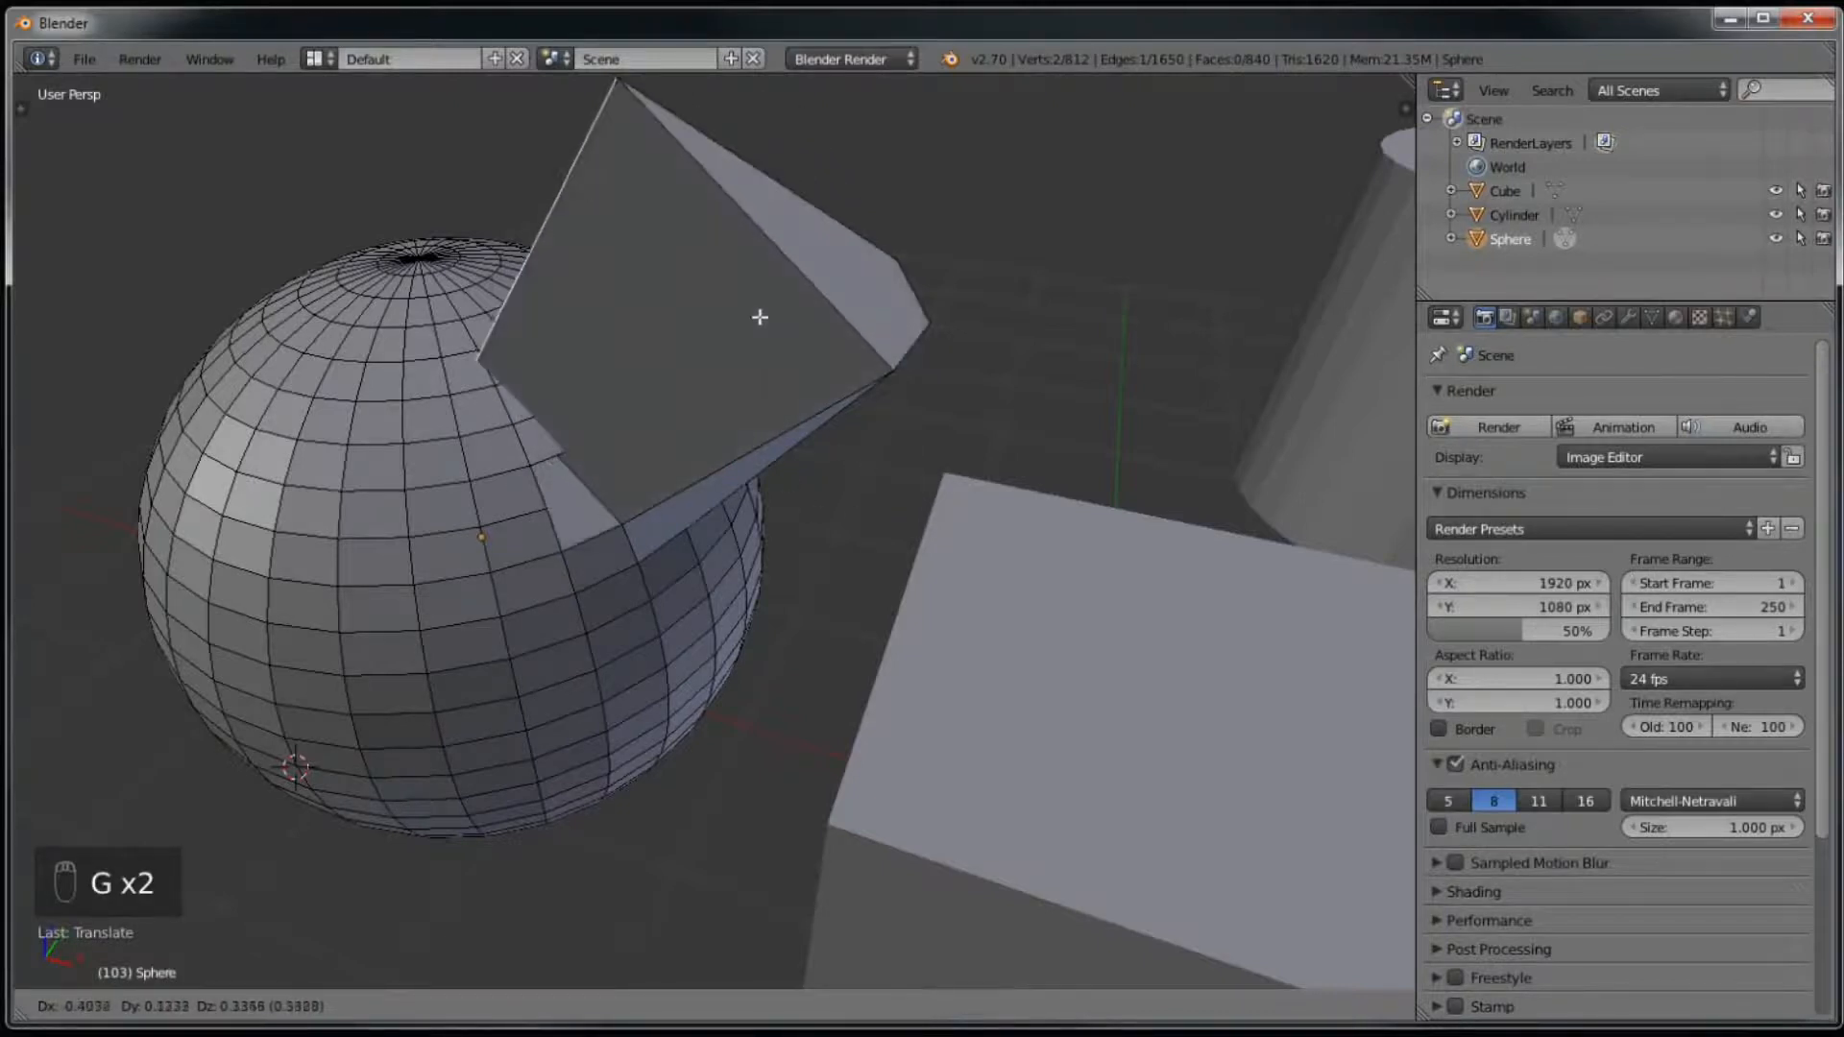
{"action": "left_click", "coordinate": [744, 252]}
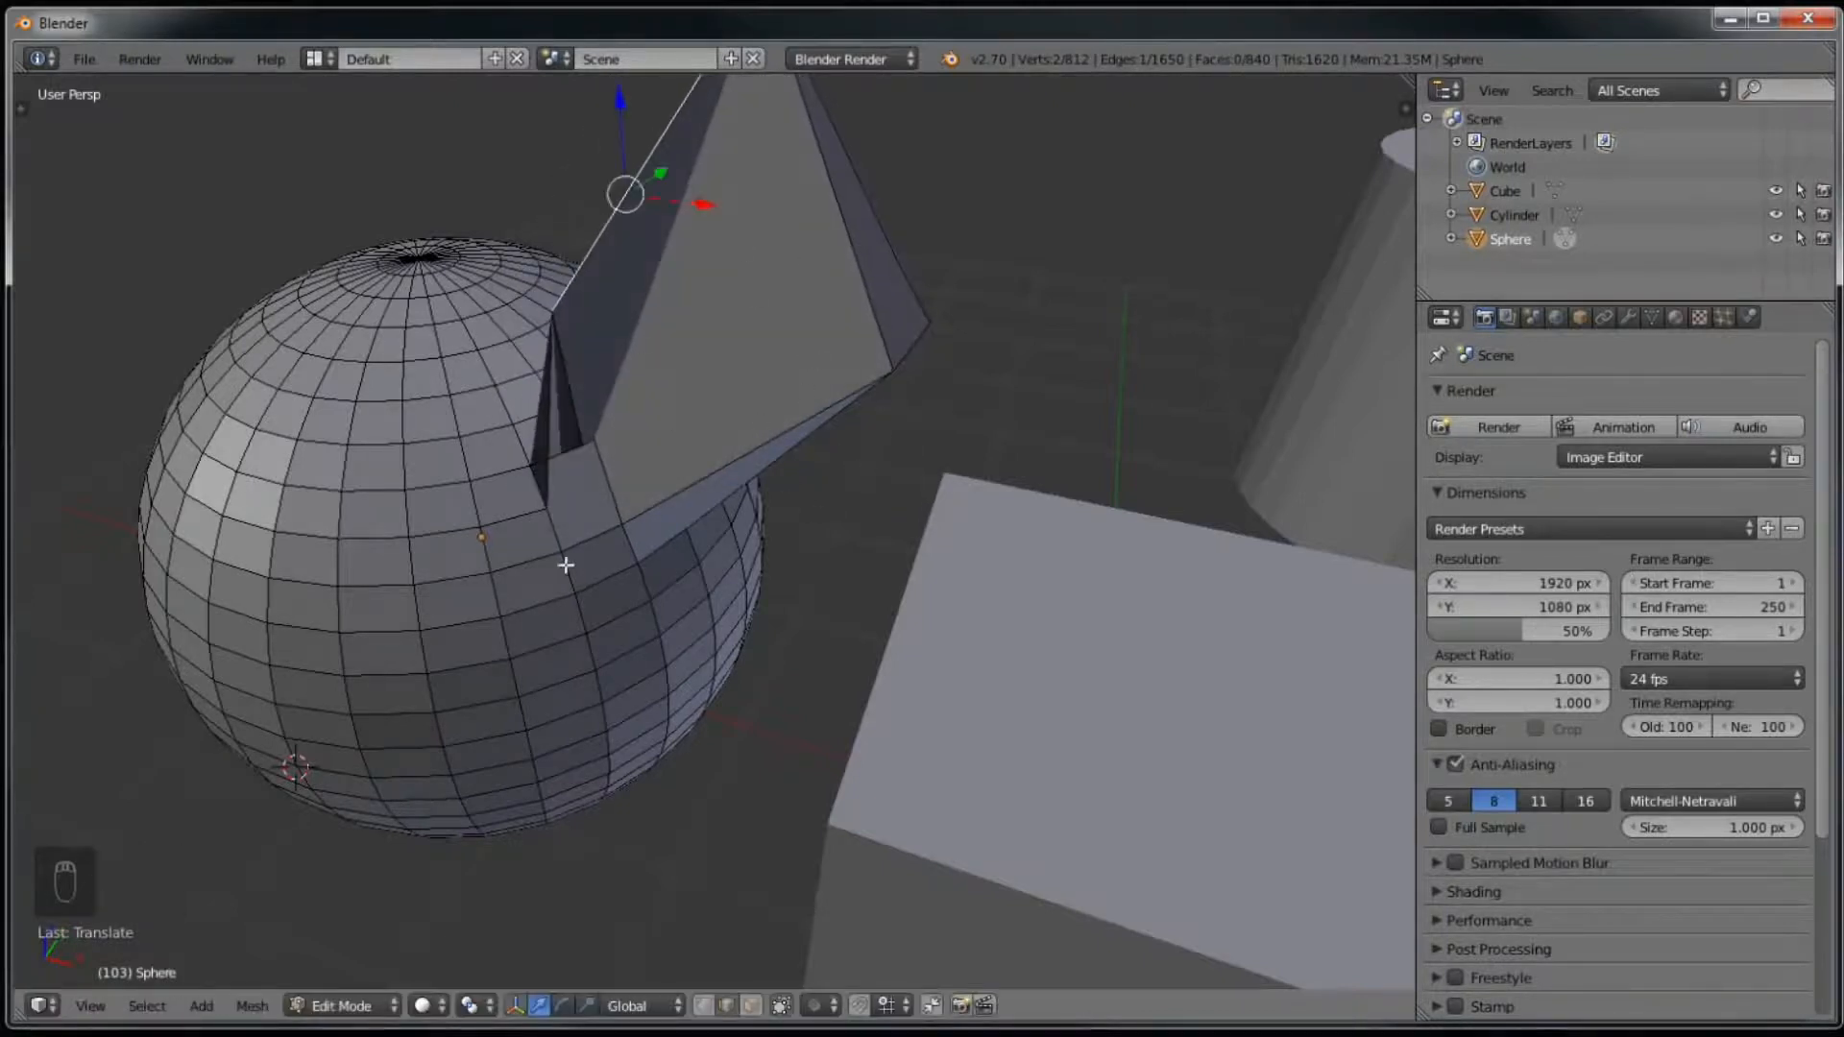
{"action": "key", "text": "ctrl+z"}
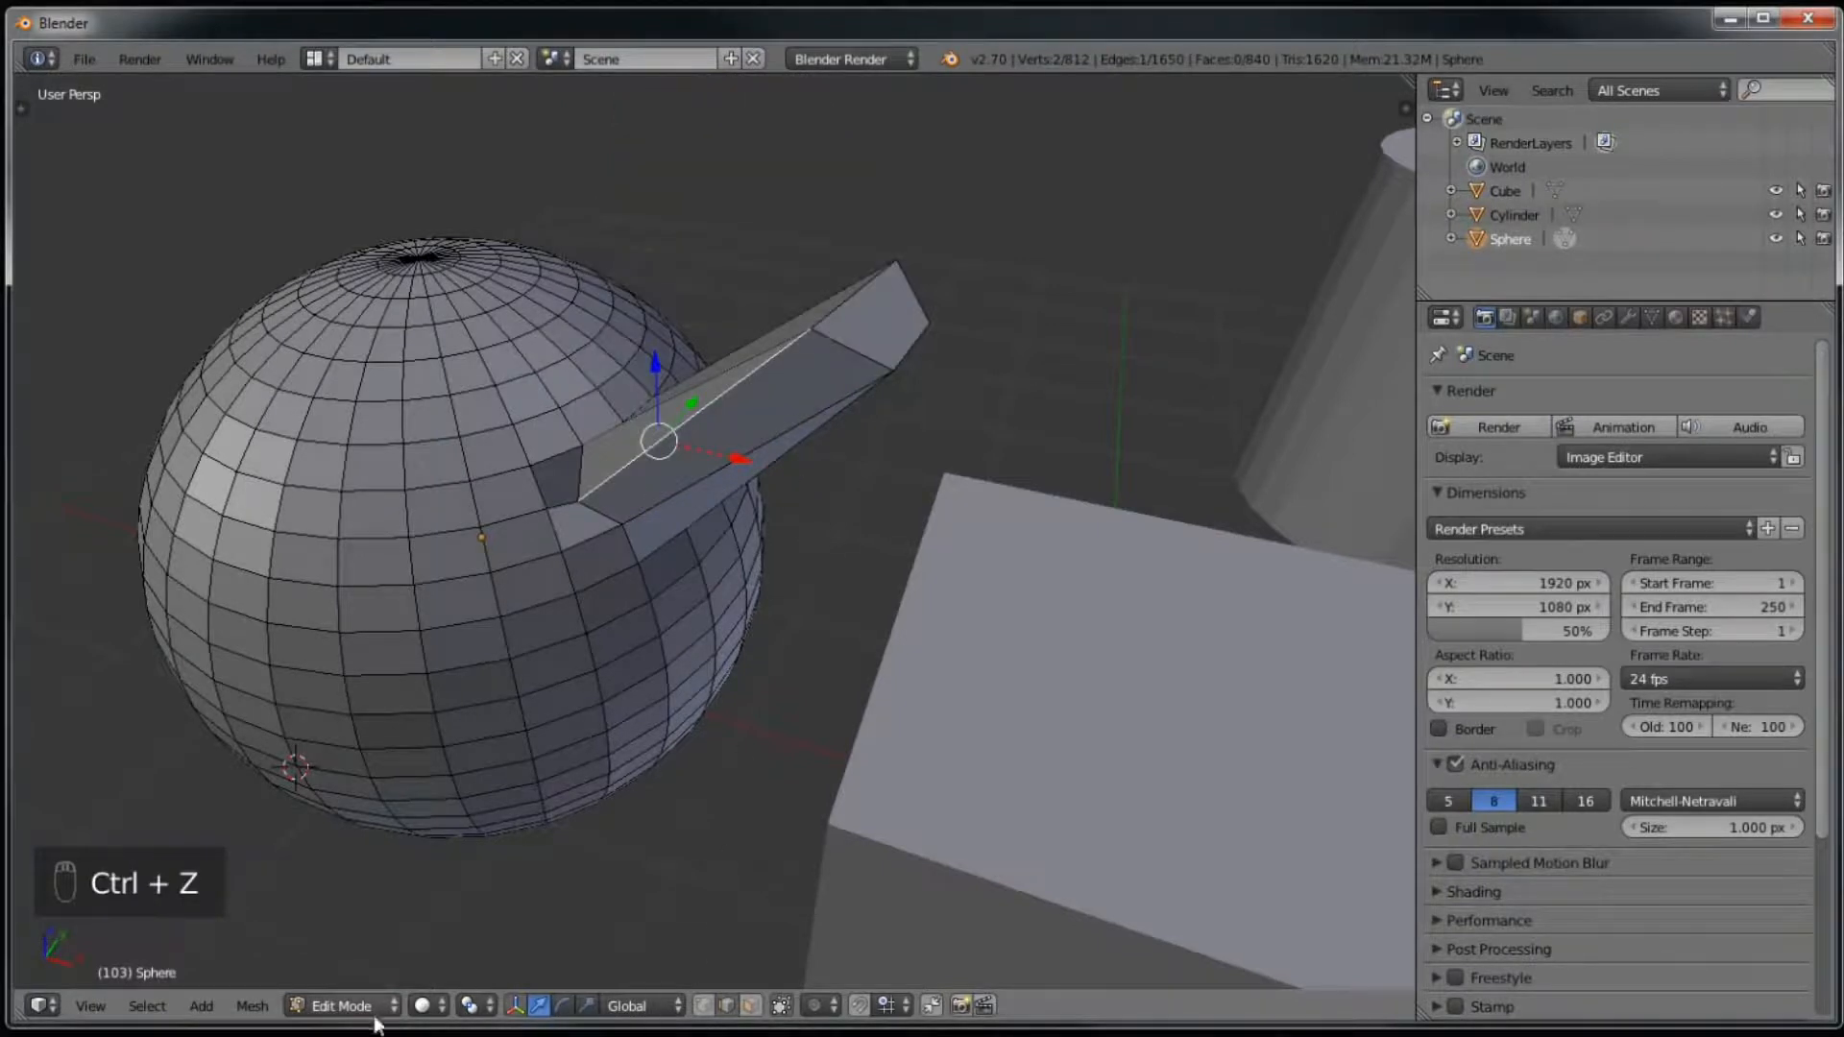
Step: Switch to face selection and move the spike's end face freely in several moves until it sits close to the sphere's surface
{"action": "left_click", "coordinate": [752, 1006]}
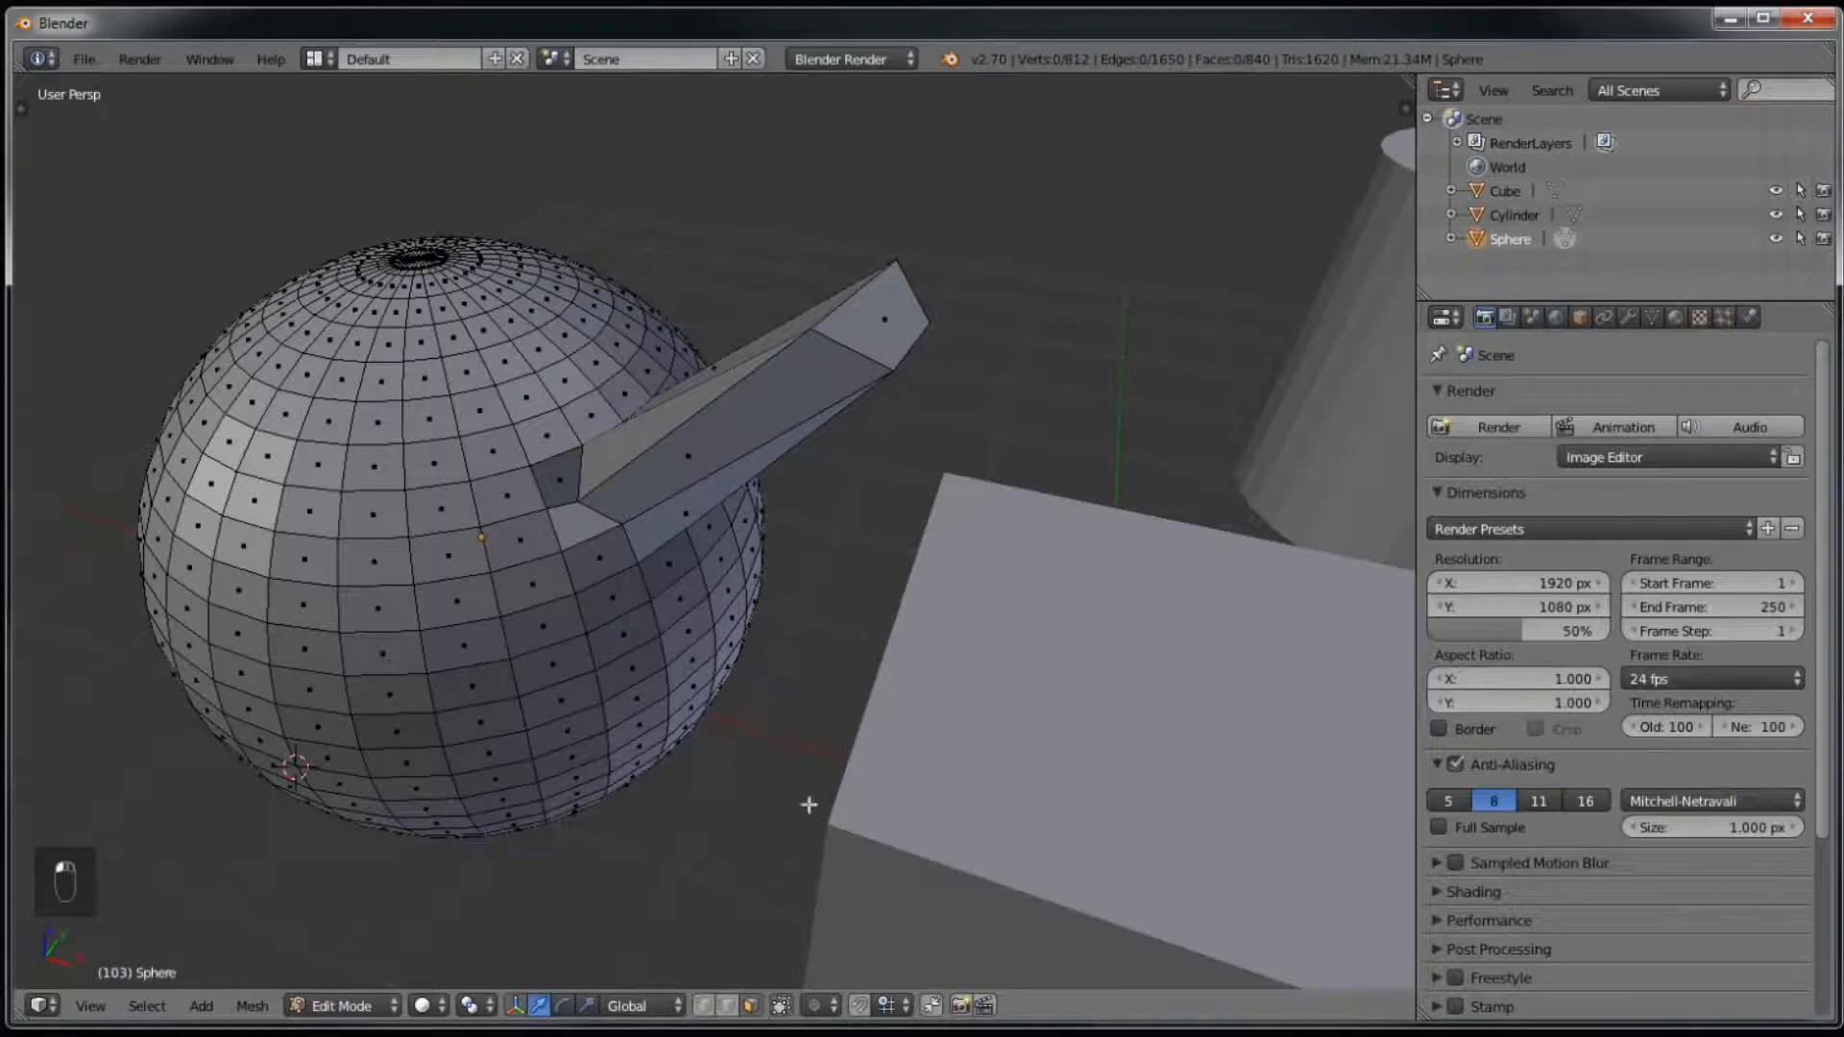
{"action": "right_click", "coordinate": [920, 328]}
{"action": "key", "text": "g"}
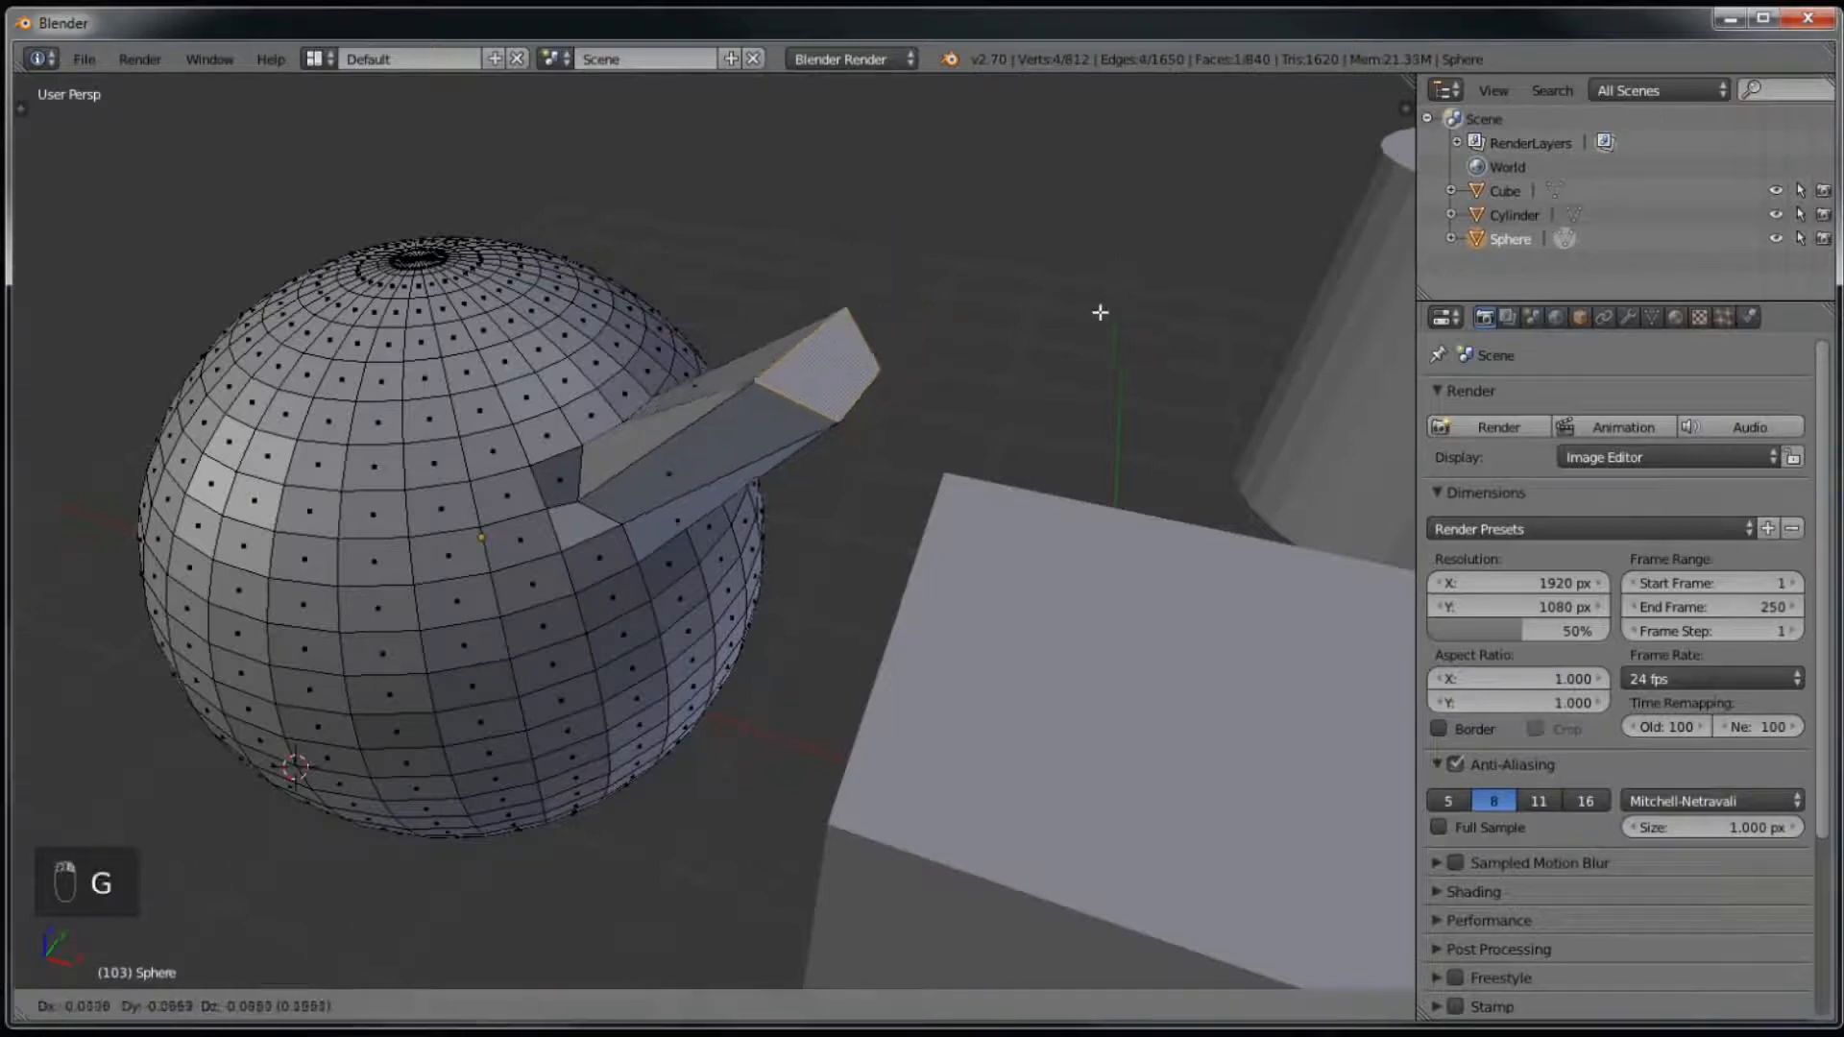
{"action": "left_click", "coordinate": [1028, 384]}
{"action": "middle_click_drag", "start_coordinate": [1028, 383], "coordinate": [1037, 176]}
{"action": "key", "text": "g"}
{"action": "left_click", "coordinate": [829, 458]}
{"action": "key", "text": "g"}
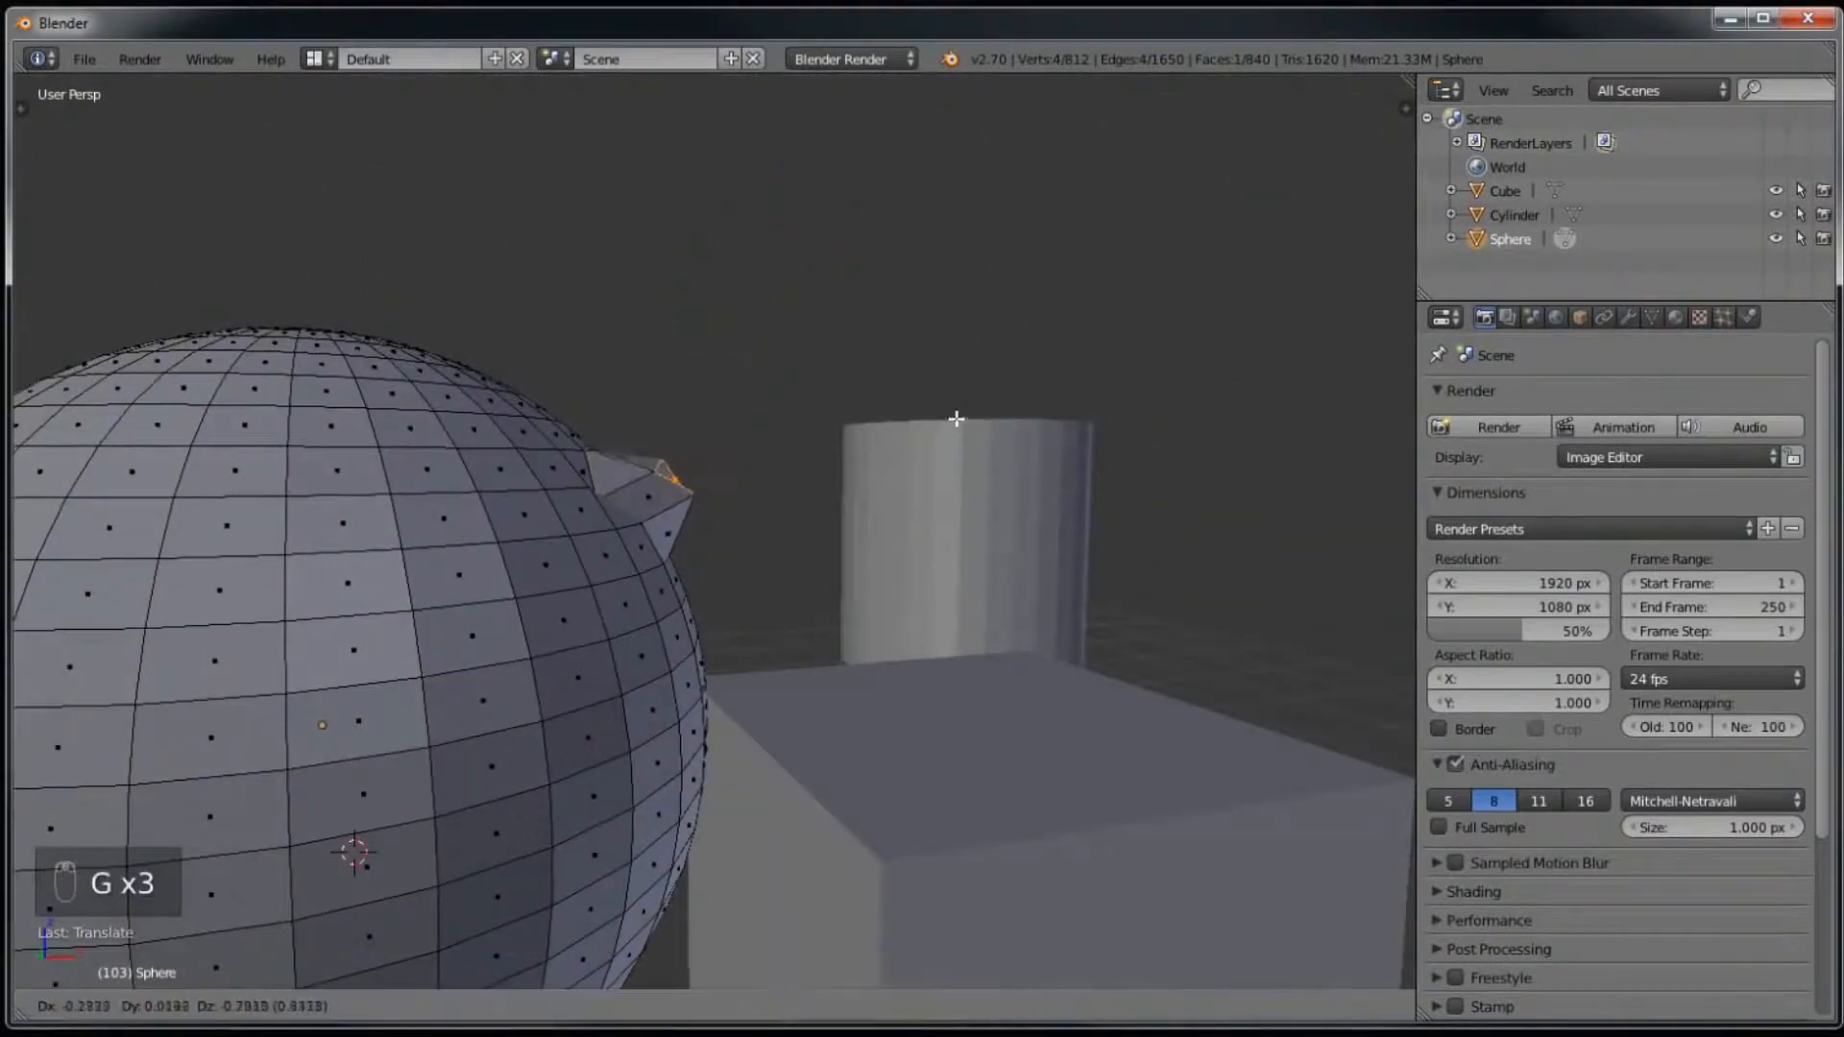
{"action": "left_click", "coordinate": [934, 424]}
Step: Switch to vertex selection and freely move one vertex beside the deformed face and another near the top of the sphere
{"action": "middle_click_drag", "start_coordinate": [1012, 350], "coordinate": [866, 293]}
{"action": "middle_click_drag", "start_coordinate": [484, 527], "coordinate": [606, 620]}
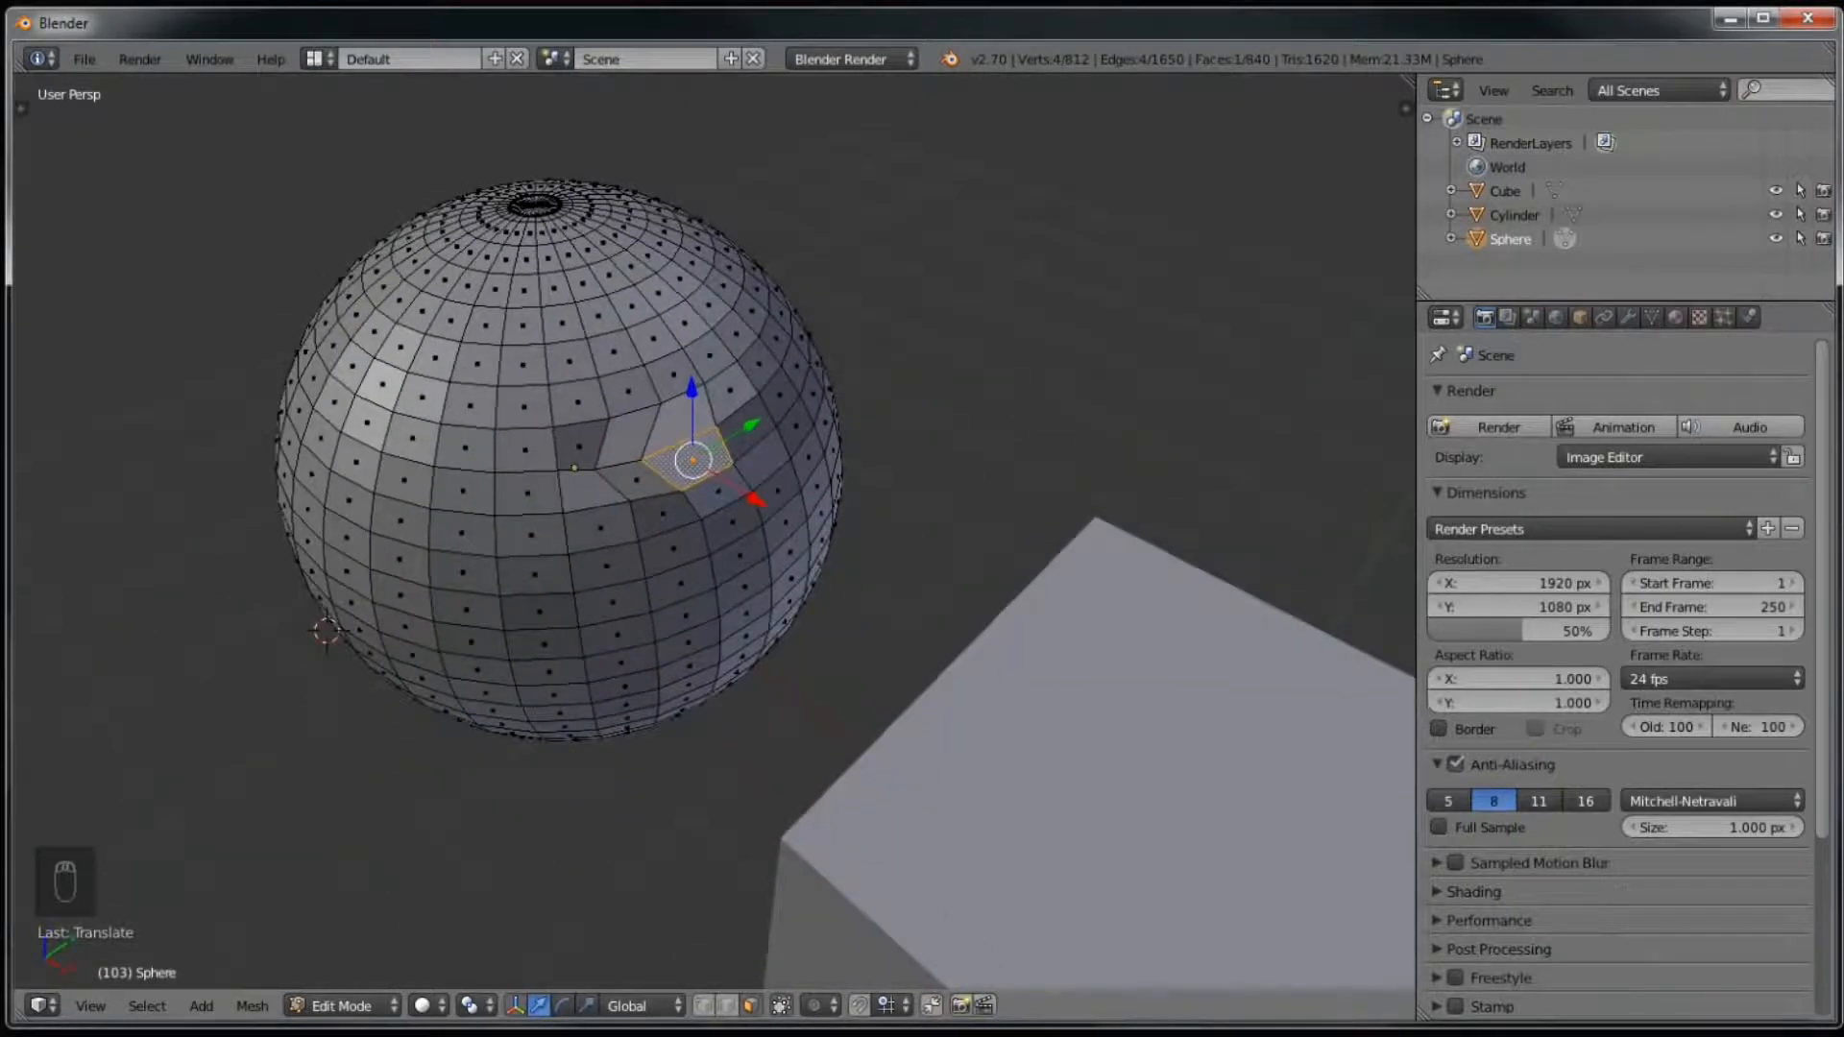
{"action": "left_click", "coordinate": [705, 1010]}
{"action": "right_click", "coordinate": [628, 511]}
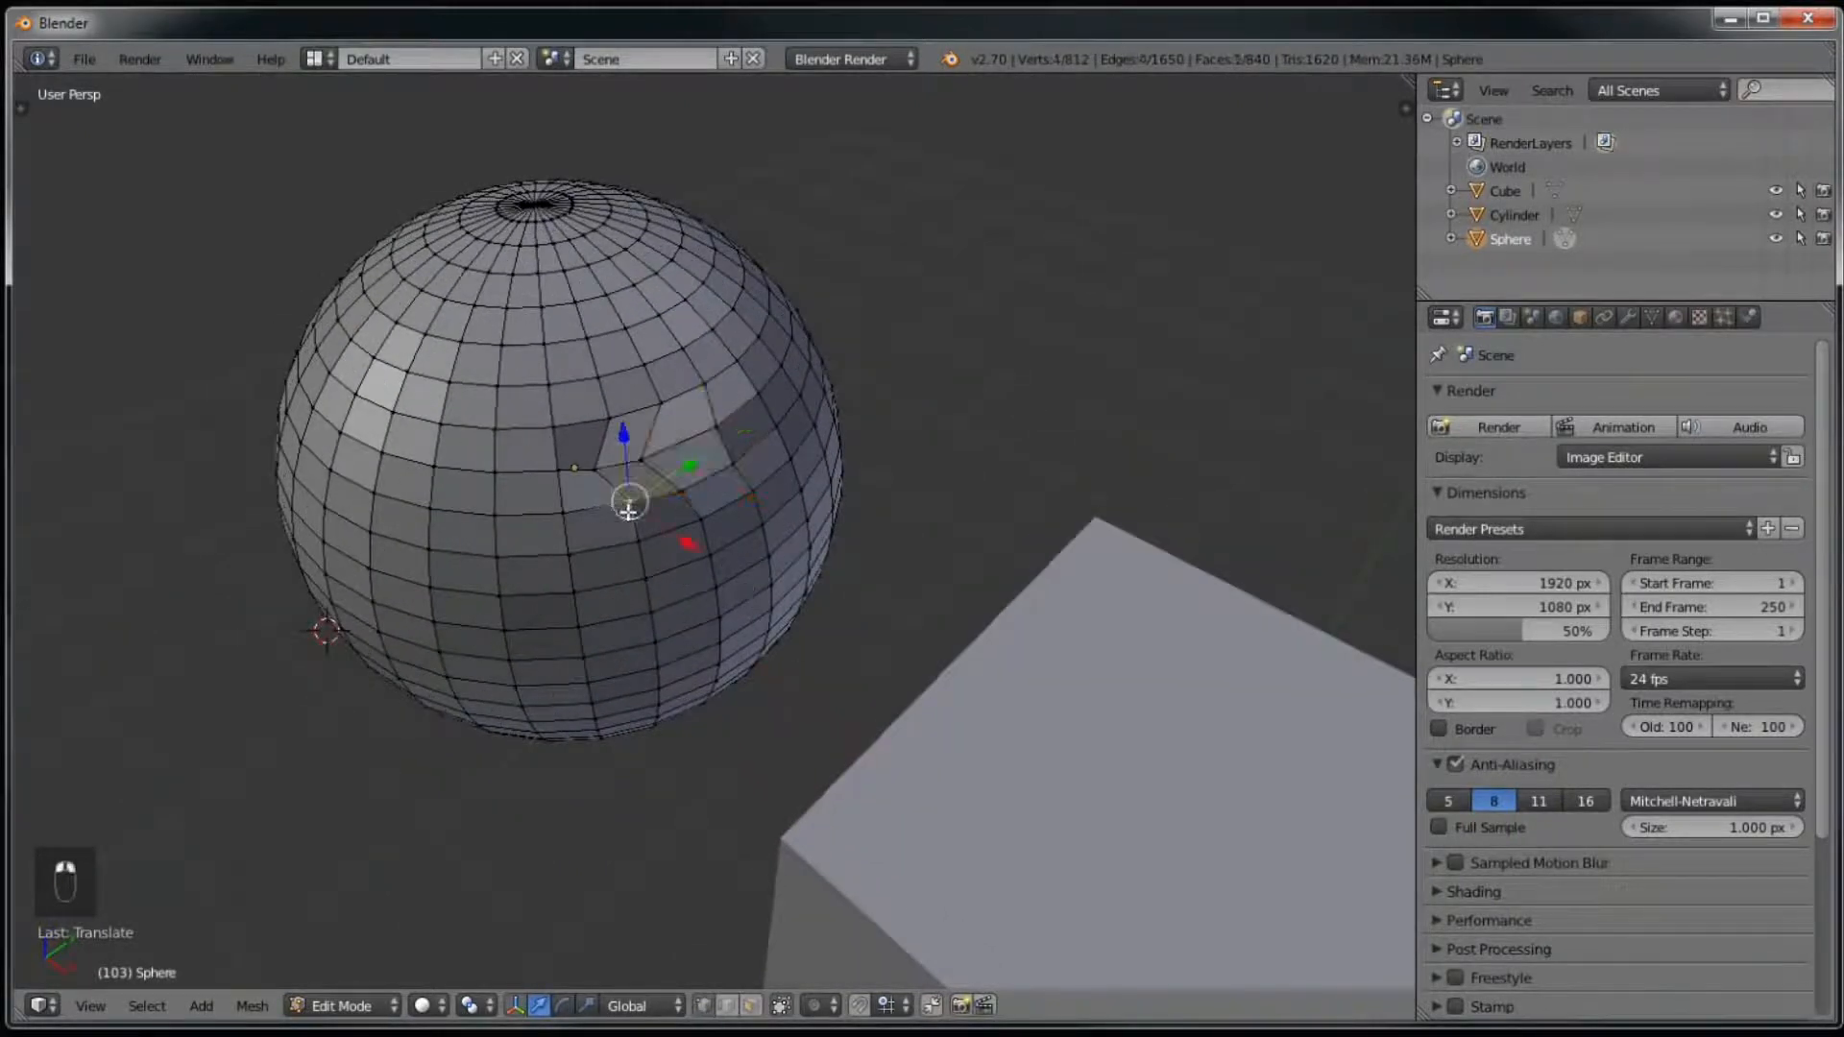
{"action": "key", "text": "g"}
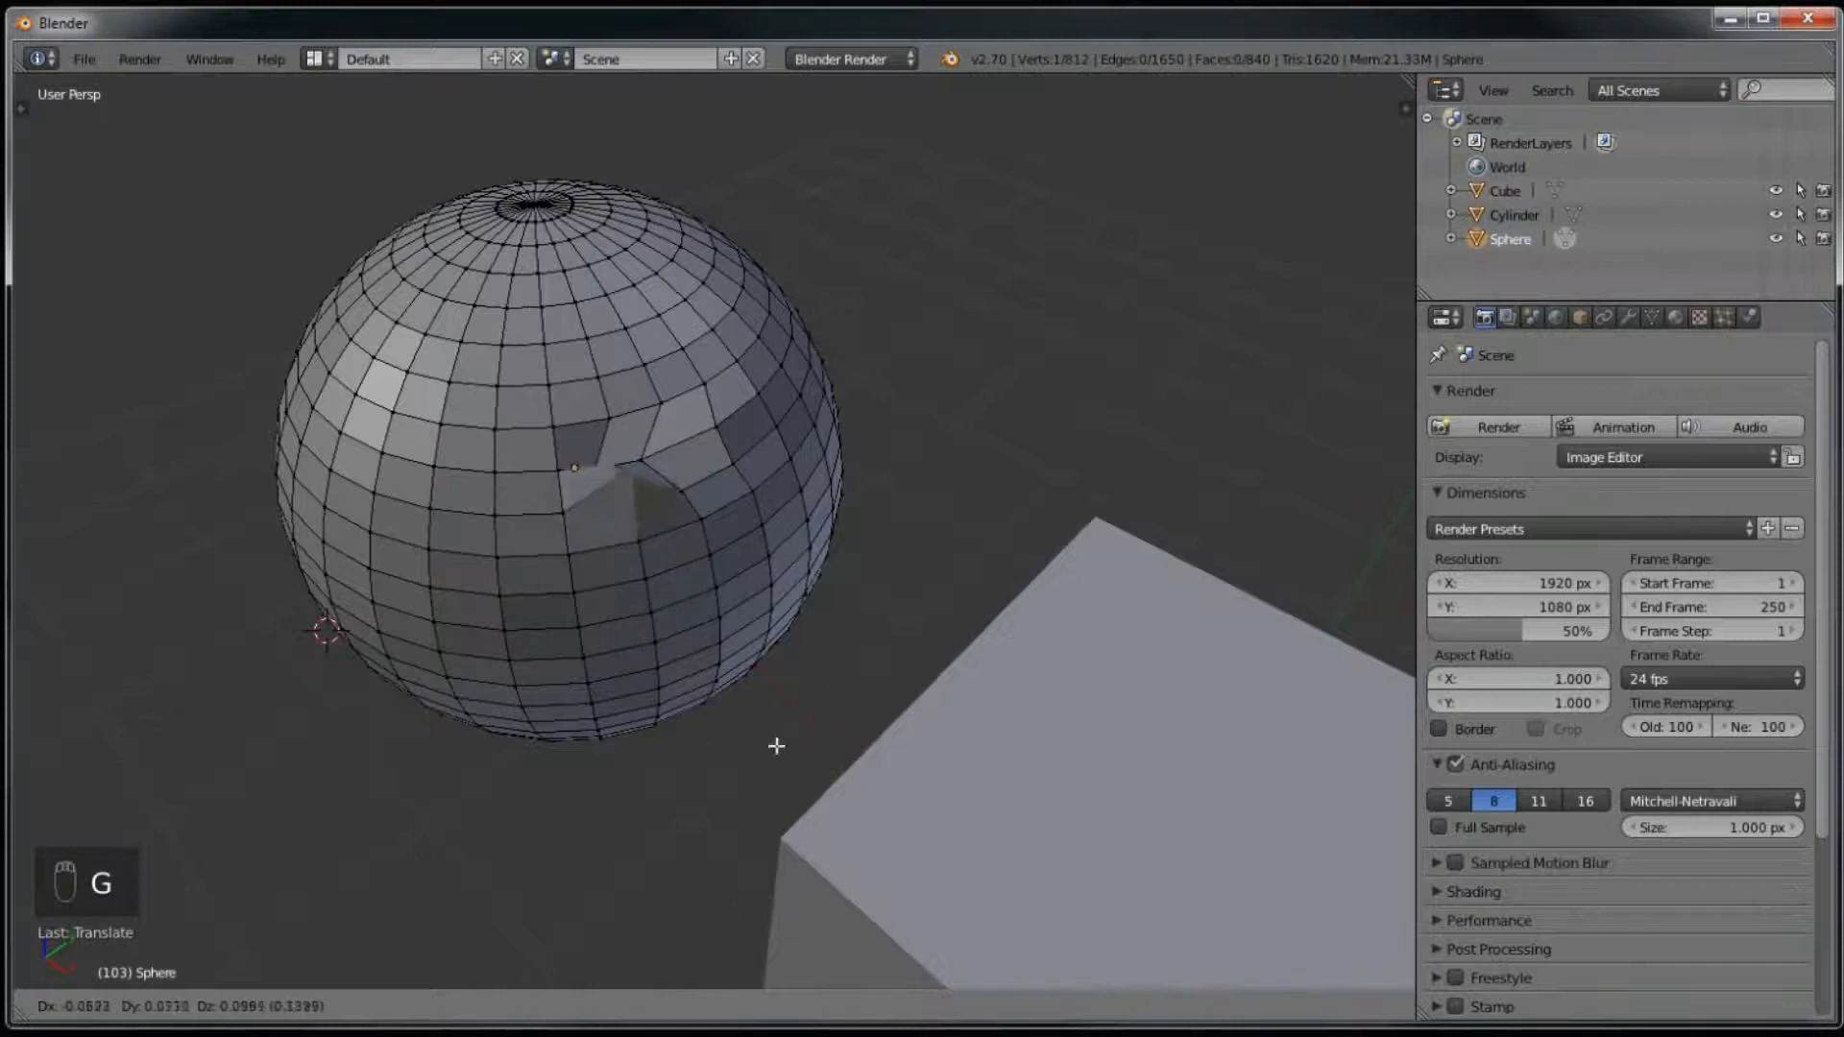
{"action": "left_click", "coordinate": [767, 769]}
{"action": "right_click", "coordinate": [622, 297]}
{"action": "key", "text": "g"}
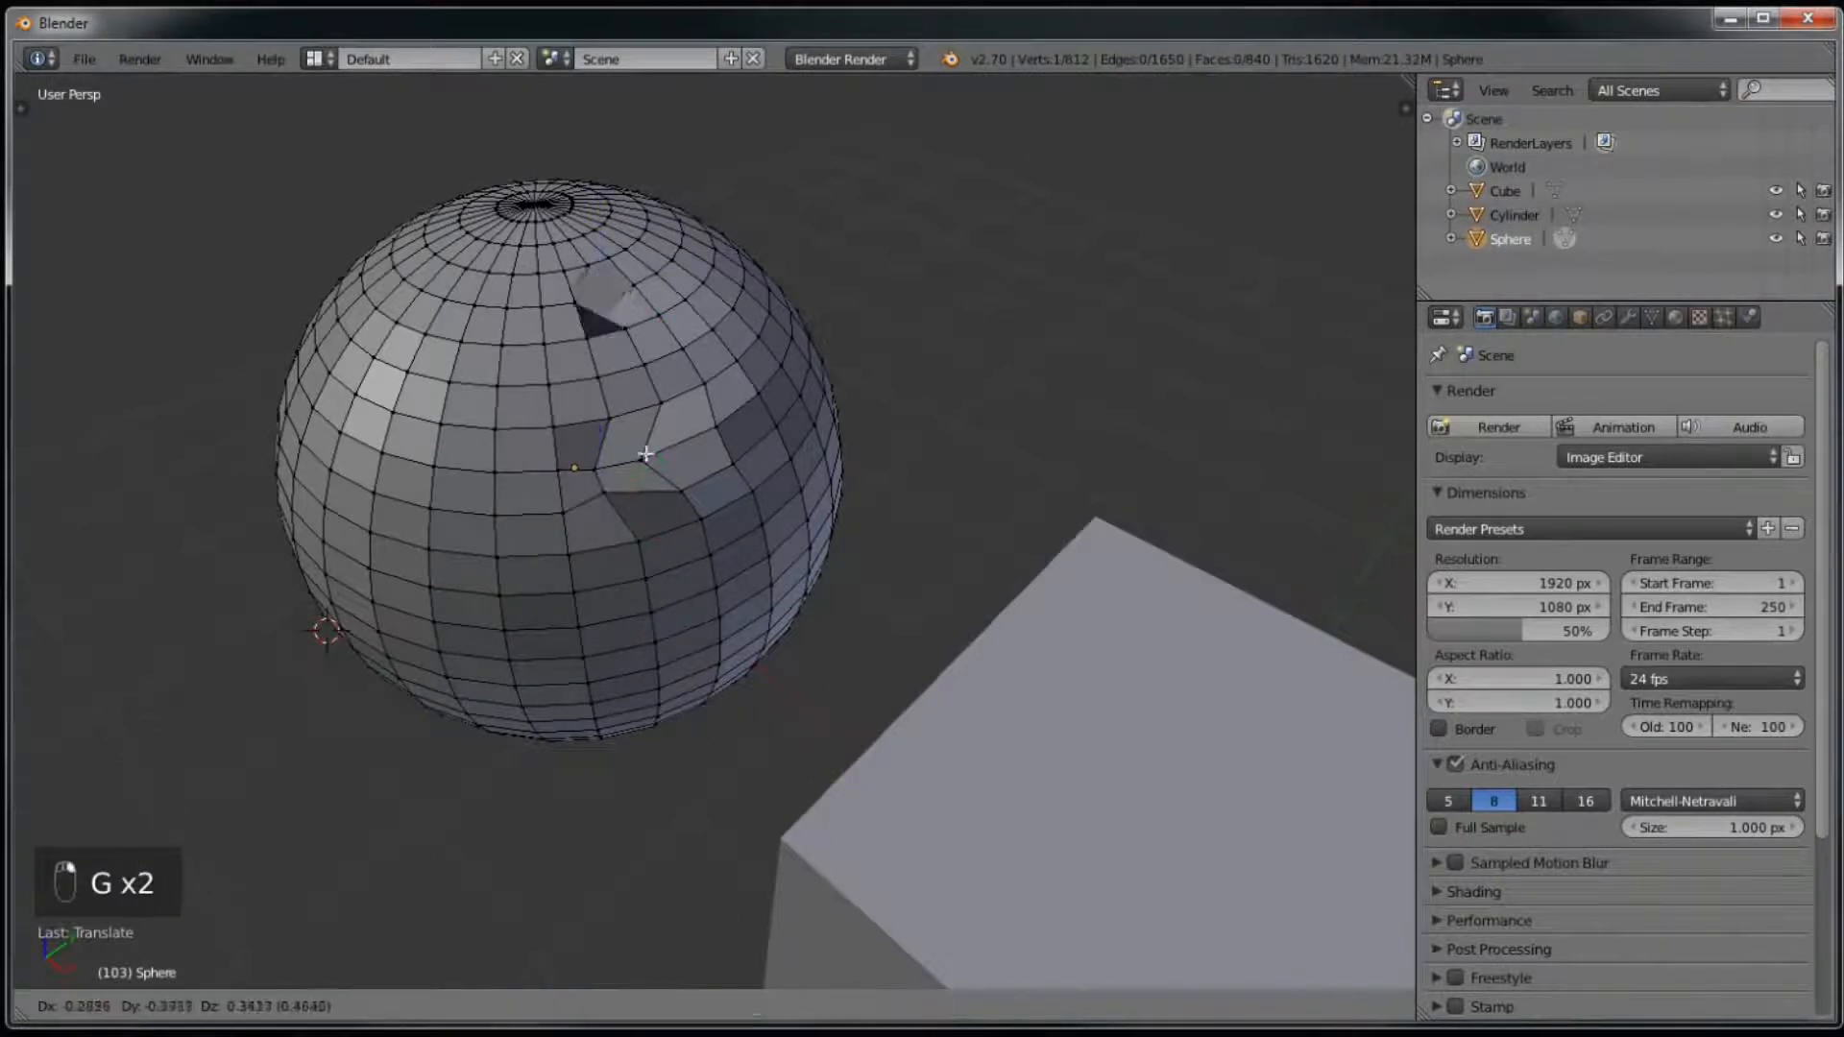
{"action": "right_click", "coordinate": [816, 399]}
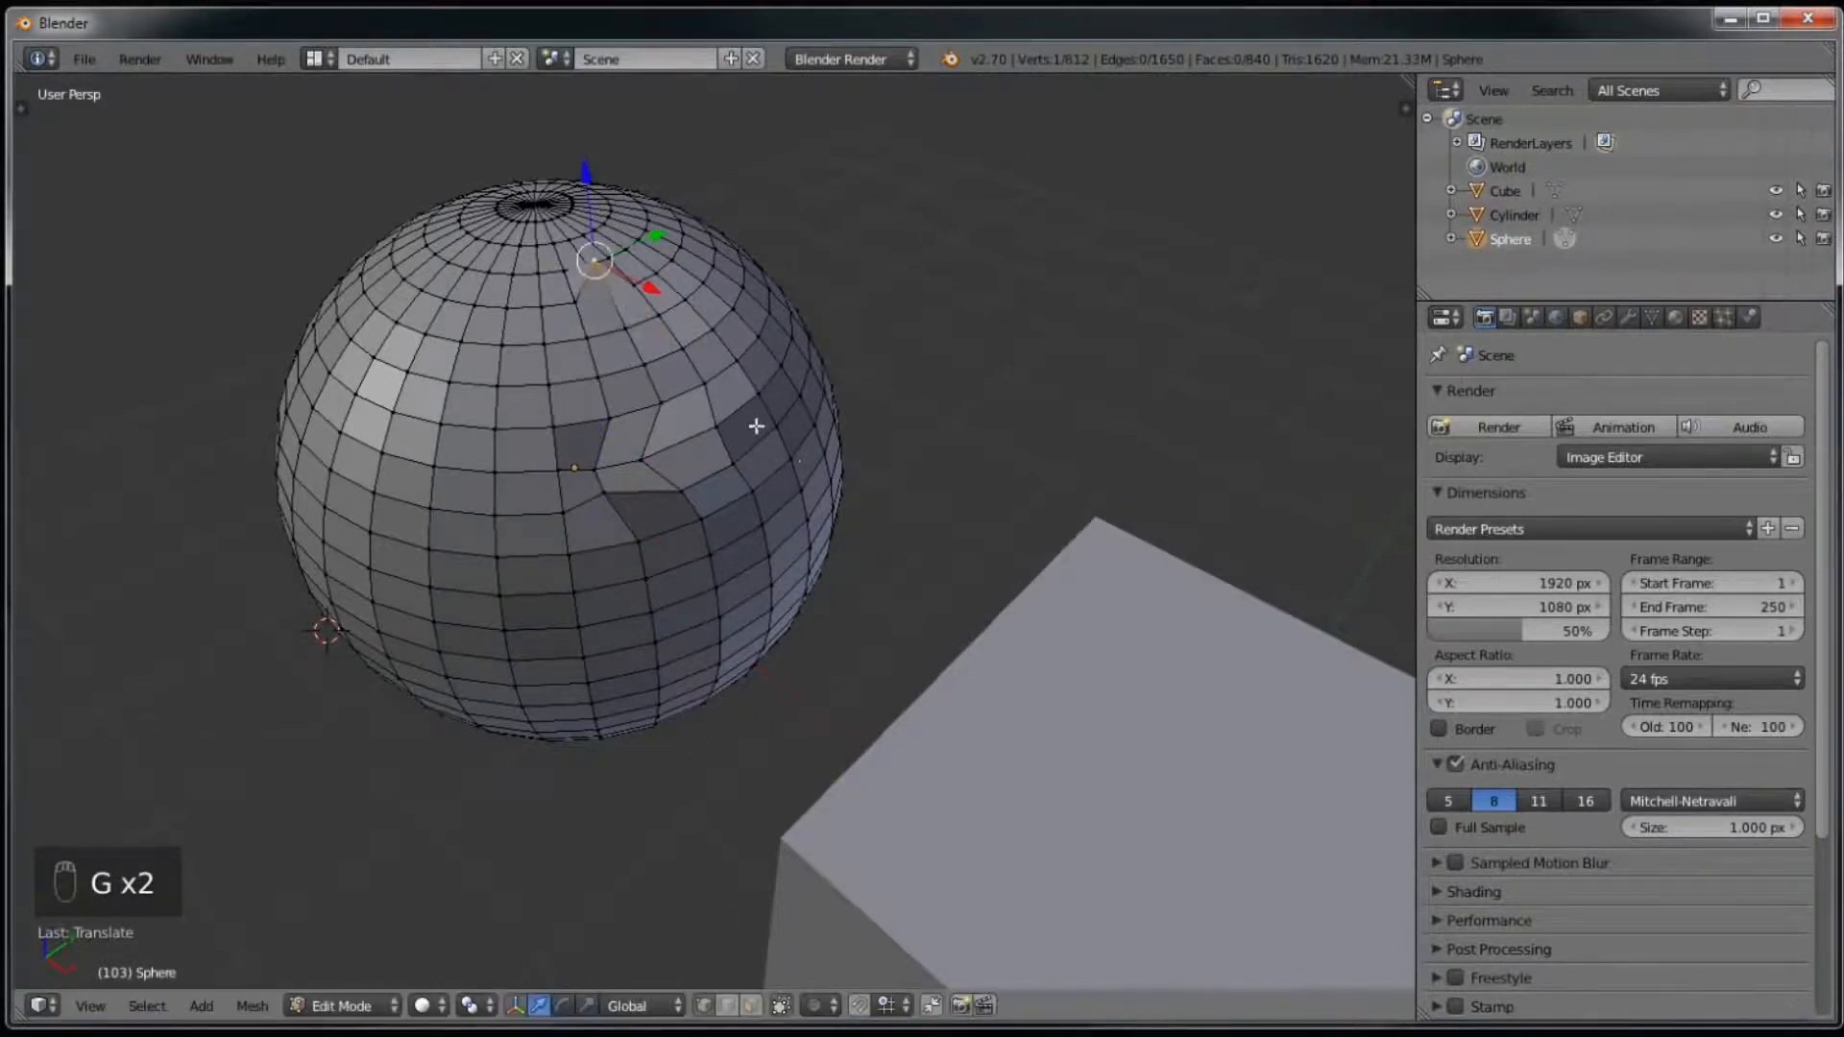
Step: Select the vertices around a strip of three neighbouring faces on the upper sphere, plus three isolated vertices lower down
{"action": "left_click", "coordinate": [689, 346]}
{"action": "right_click", "coordinate": [653, 370], "text": "shift"}
{"action": "right_click", "coordinate": [600, 378], "text": "shift"}
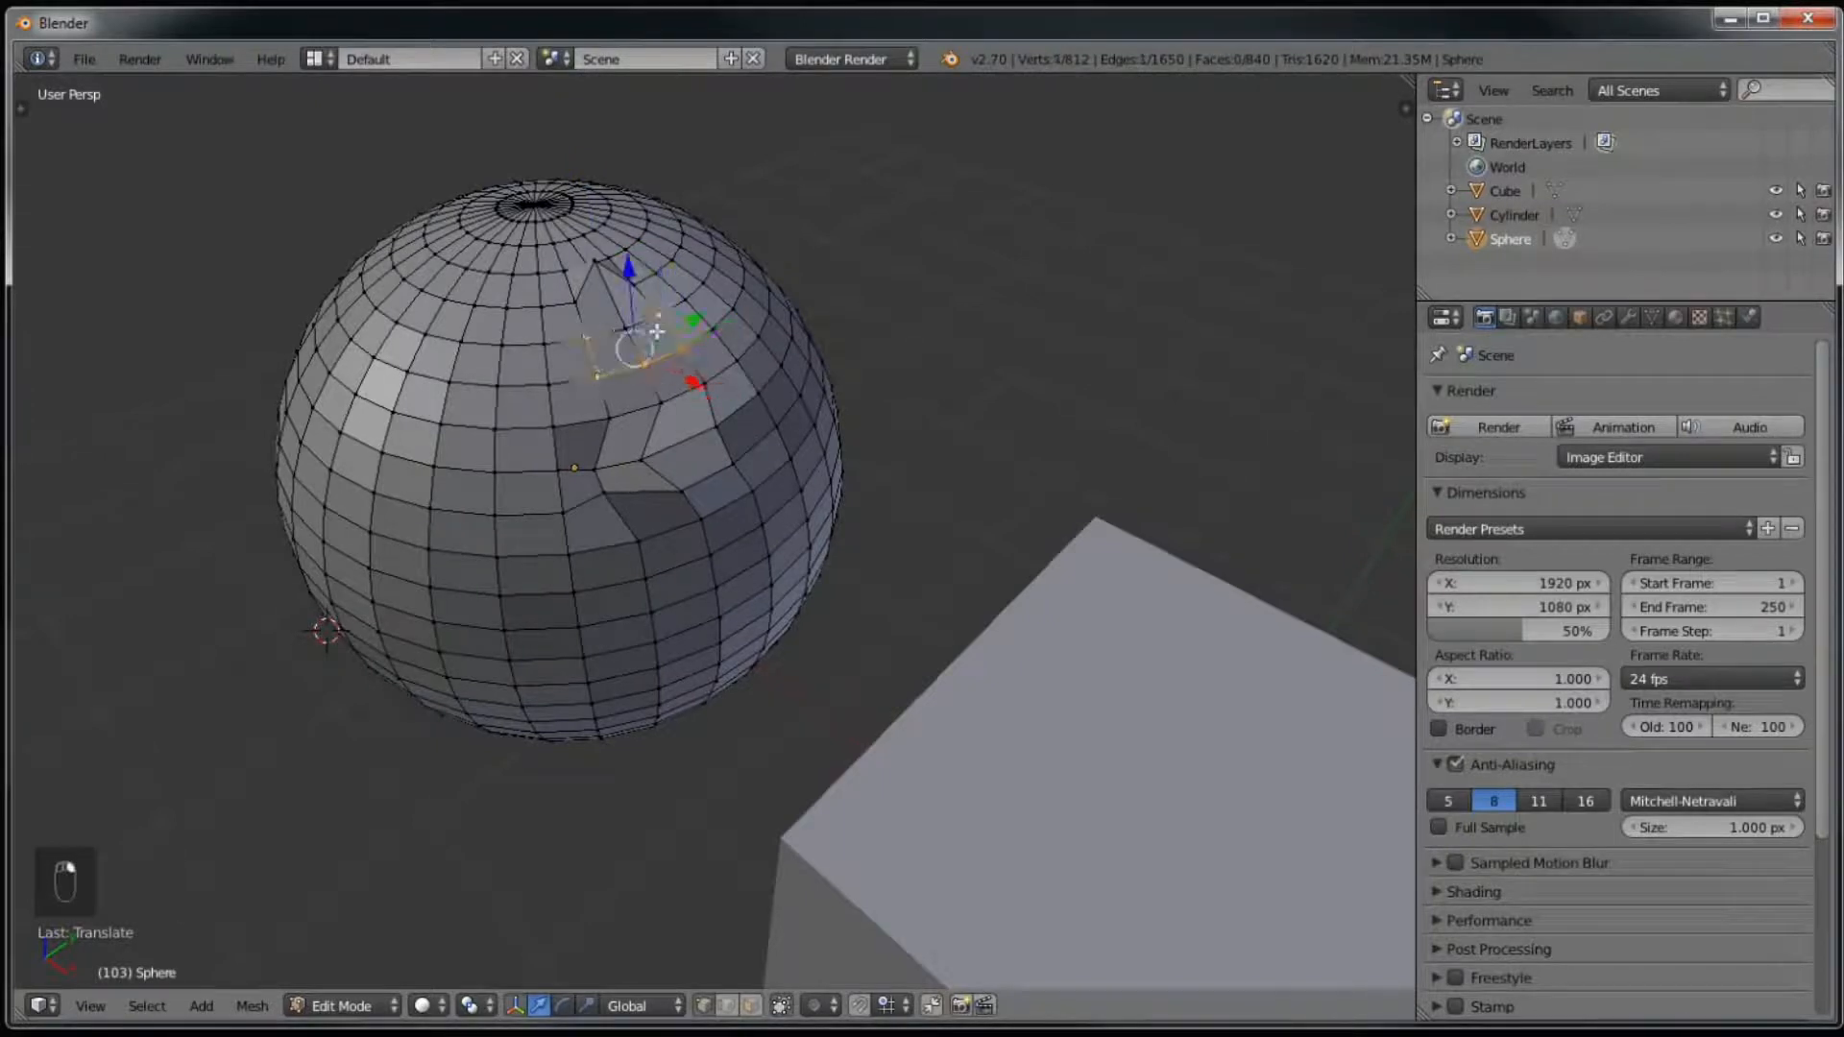
{"action": "right_click", "coordinate": [603, 351], "text": "shift"}
{"action": "right_click", "coordinate": [554, 377], "text": "shift"}
{"action": "right_click", "coordinate": [553, 356], "text": "shift"}
{"action": "right_click", "coordinate": [432, 508], "text": "shift"}
{"action": "right_click", "coordinate": [572, 592], "text": "shift"}
{"action": "right_click", "coordinate": [774, 559], "text": "shift"}
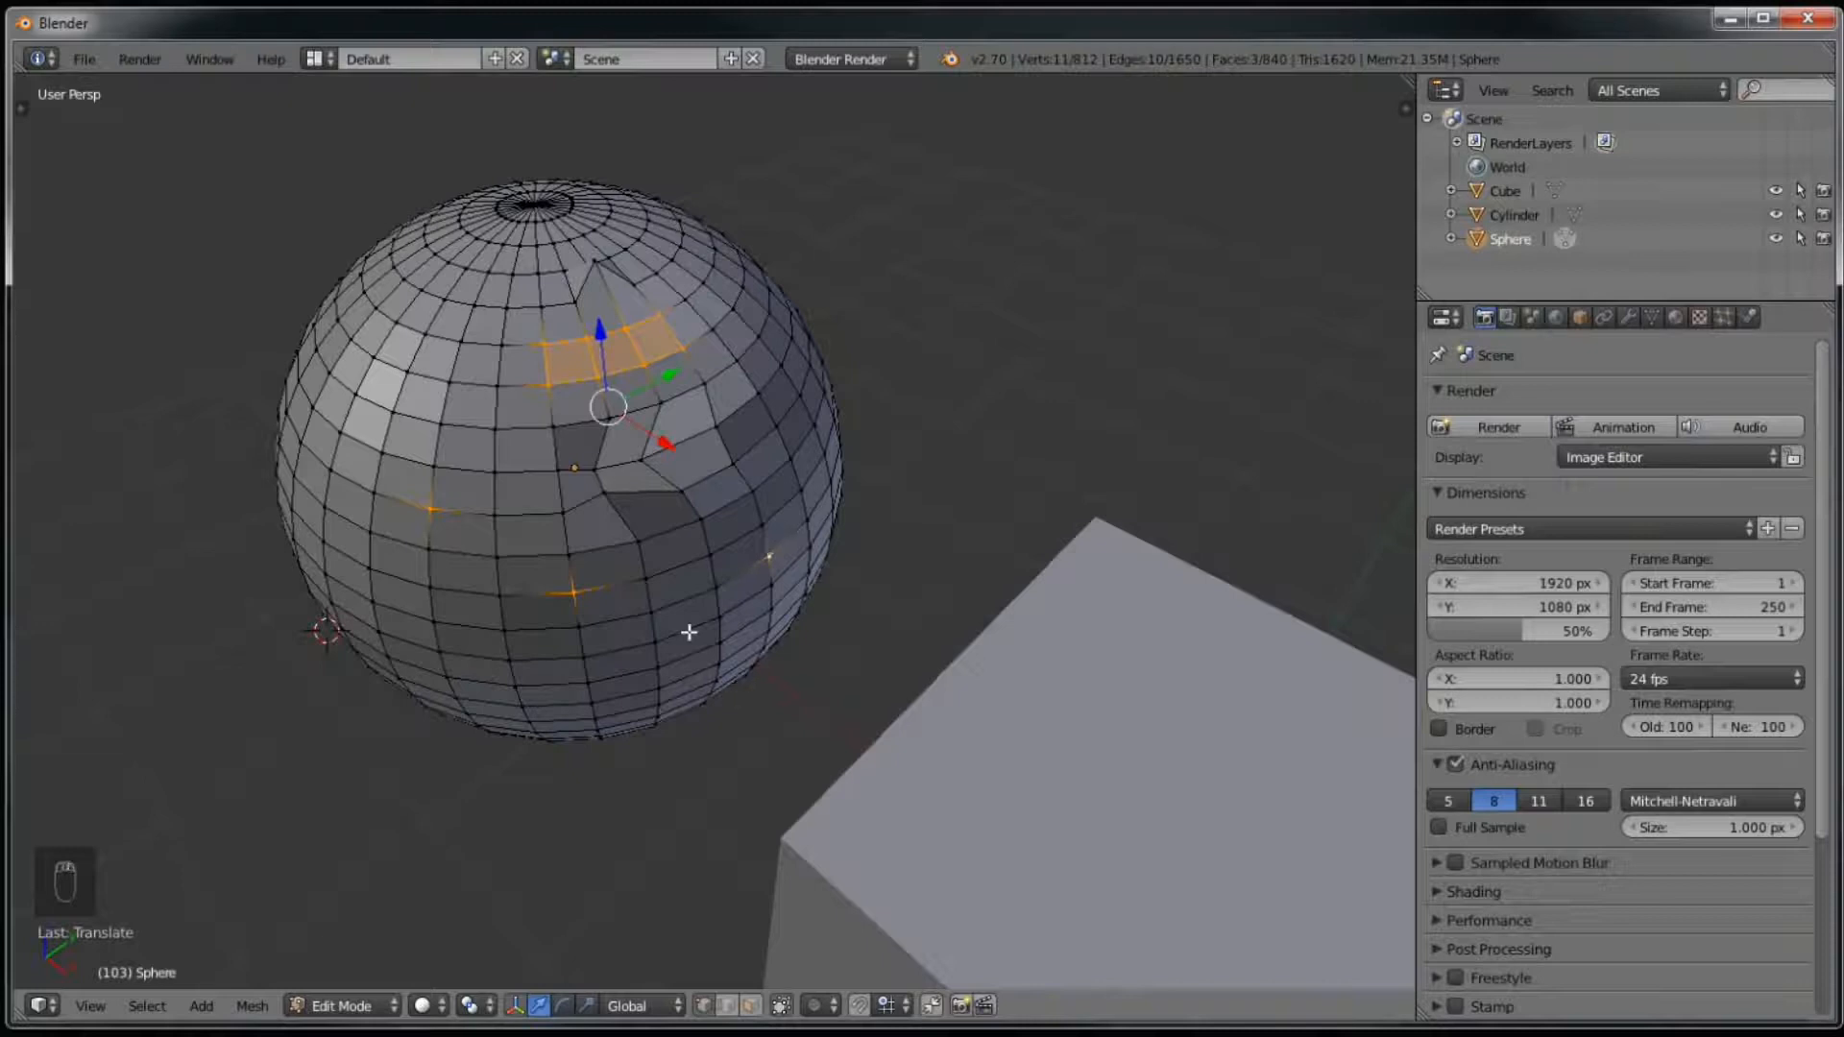
Step: Try moving all selected vertices upward along global Z, and cancel the move
{"action": "key", "text": "g"}
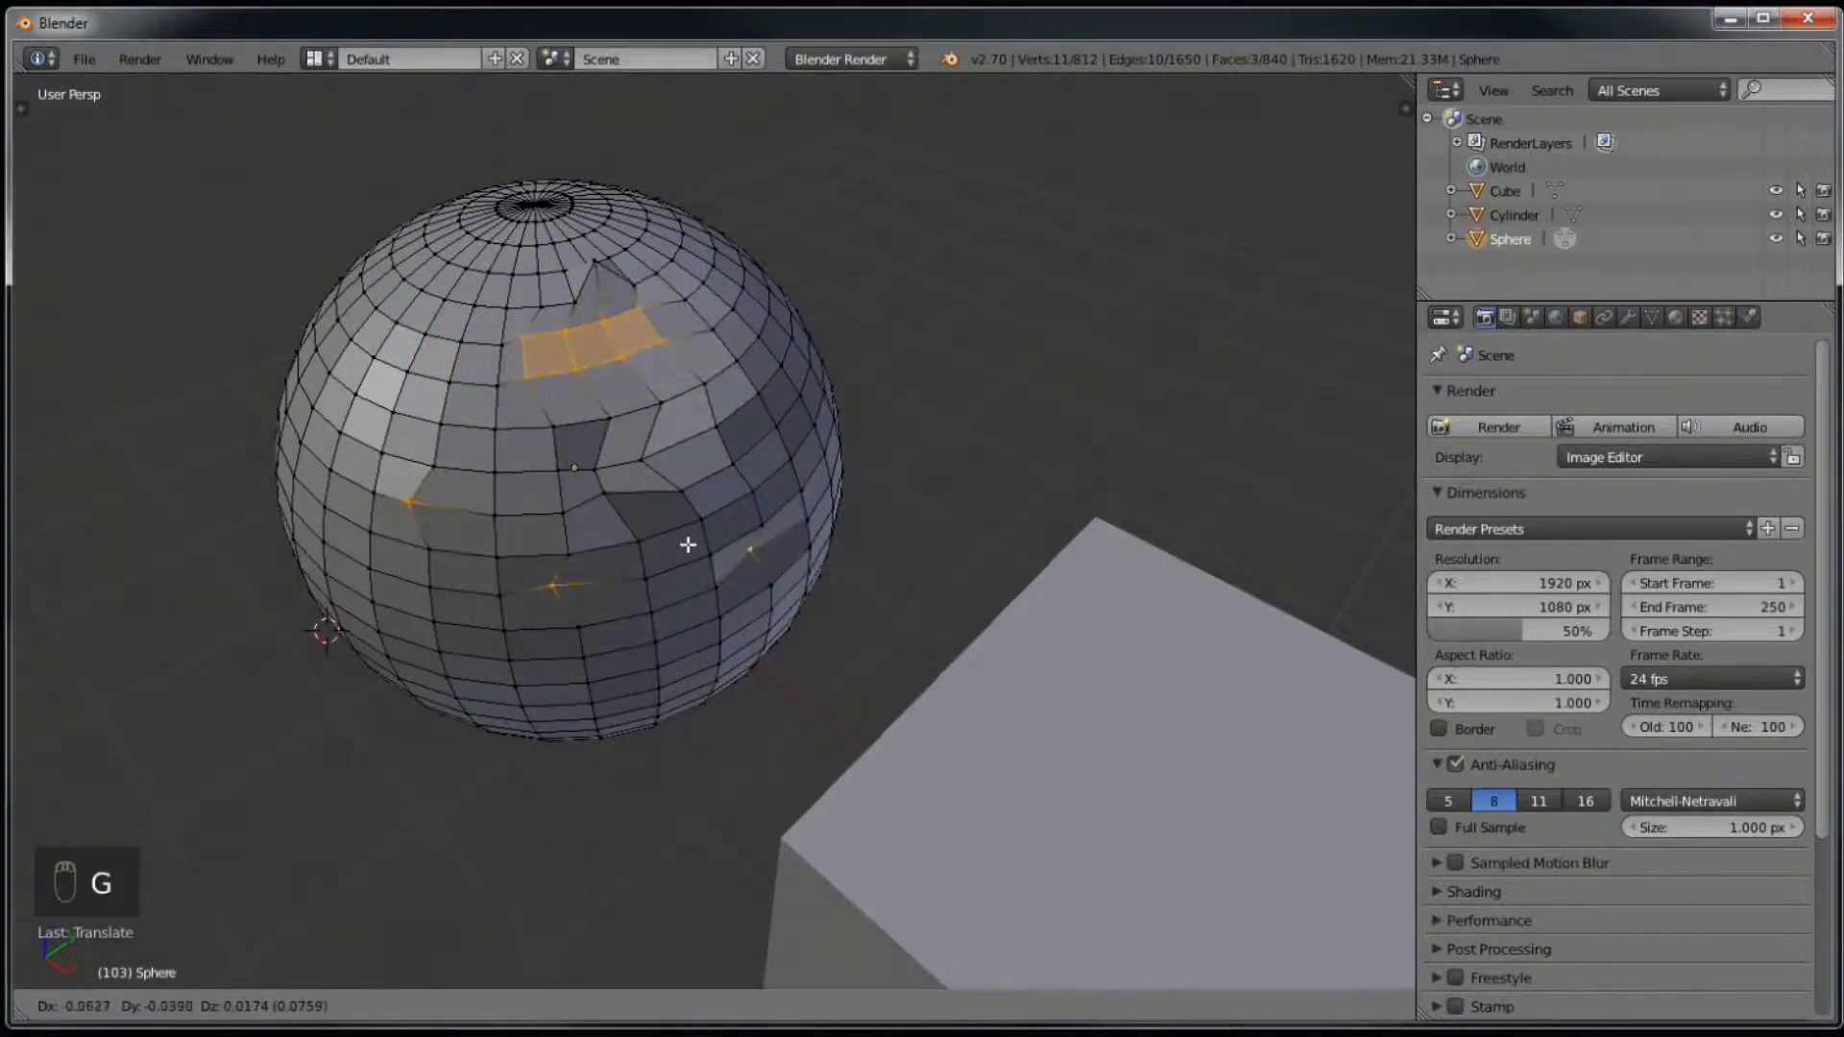
{"action": "key", "text": "z"}
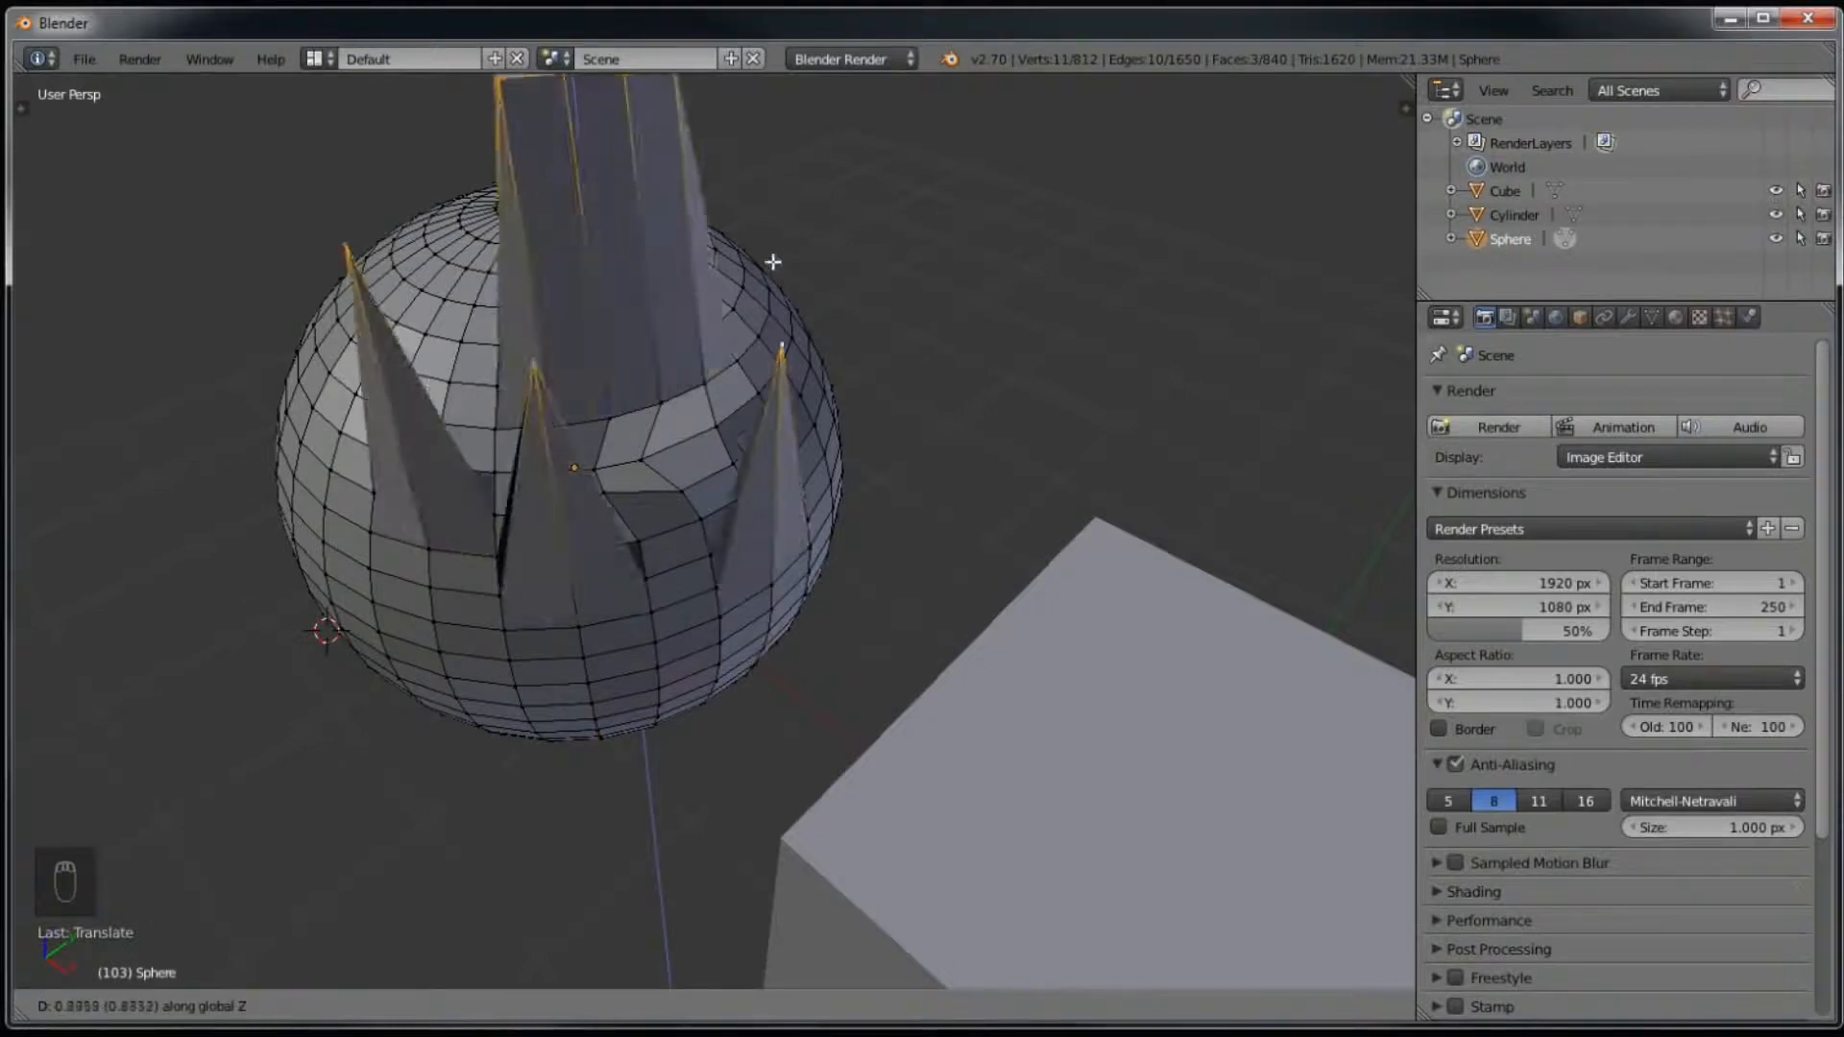
{"action": "key", "text": "Escape"}
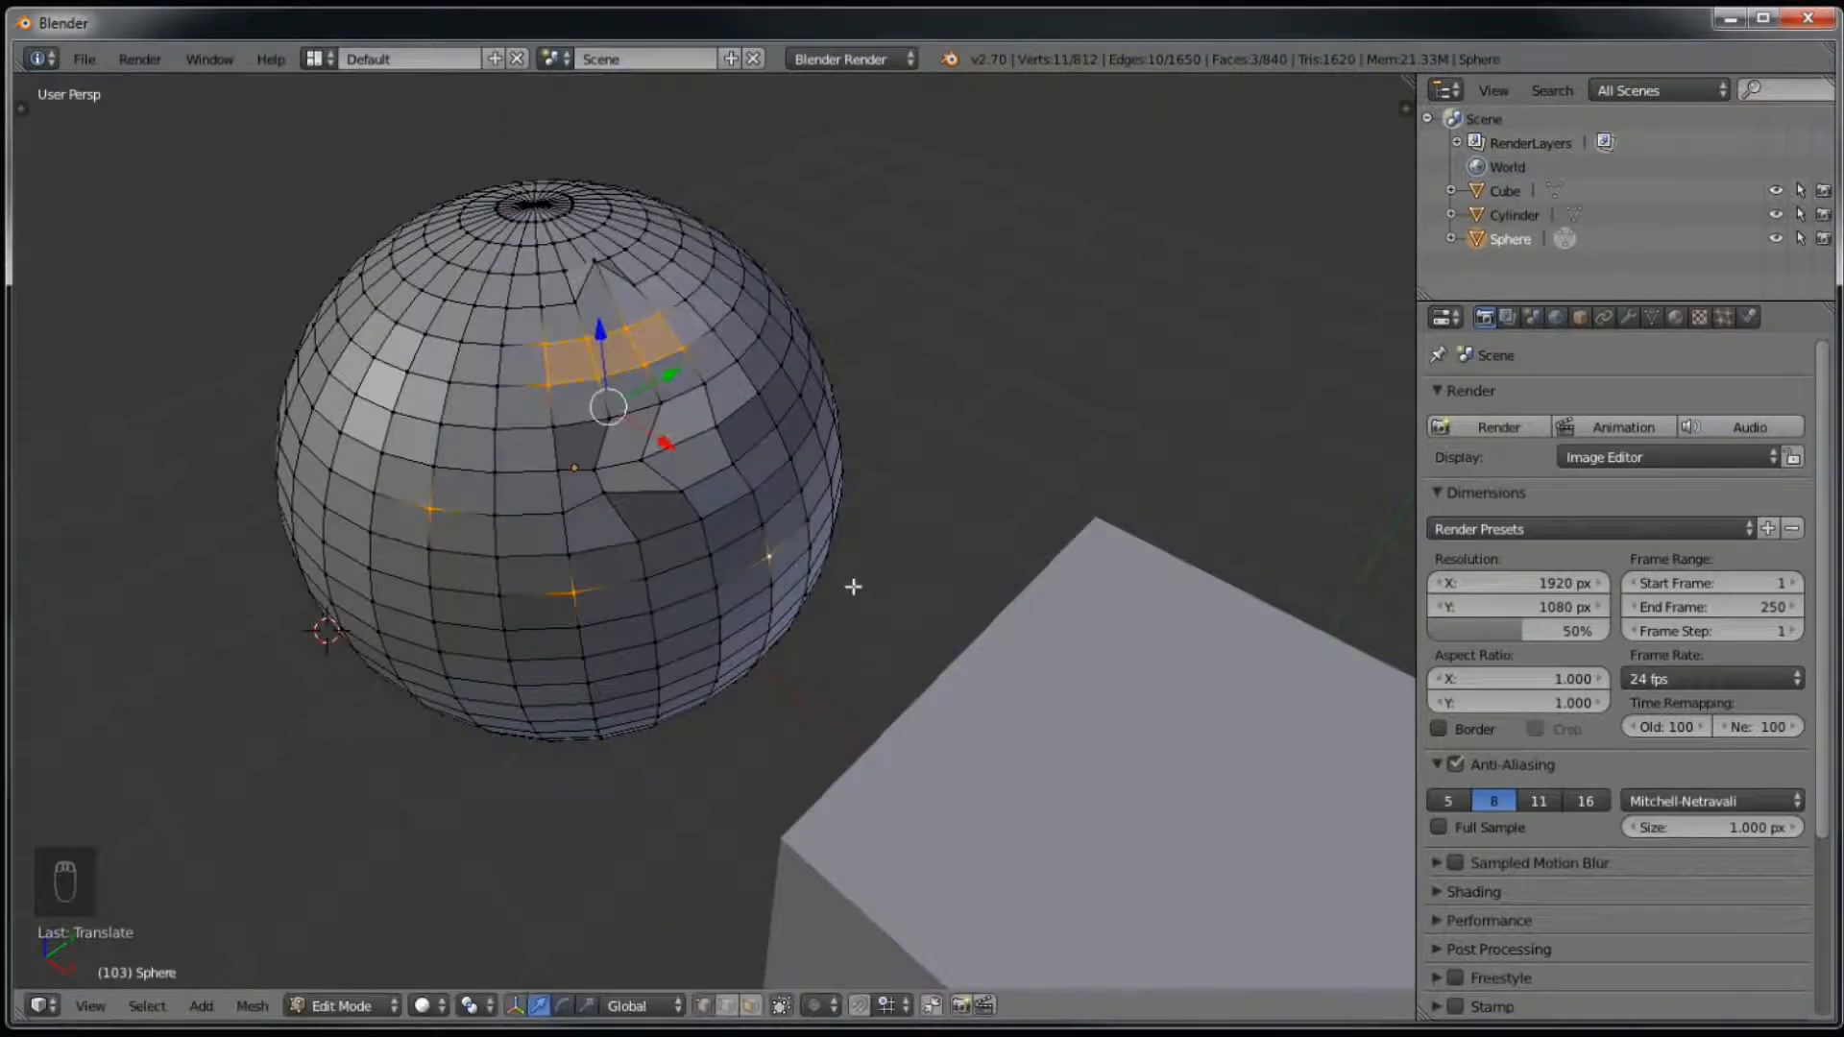
Step: Replace the multiple selection with a single vertex beside the light-shaded faces on the sphere's outer side
{"action": "middle_click_drag", "start_coordinate": [586, 565], "coordinate": [757, 535]}
{"action": "middle_click_drag", "start_coordinate": [681, 523], "coordinate": [634, 568]}
{"action": "right_click", "coordinate": [453, 377]}
{"action": "right_click", "coordinate": [299, 460]}
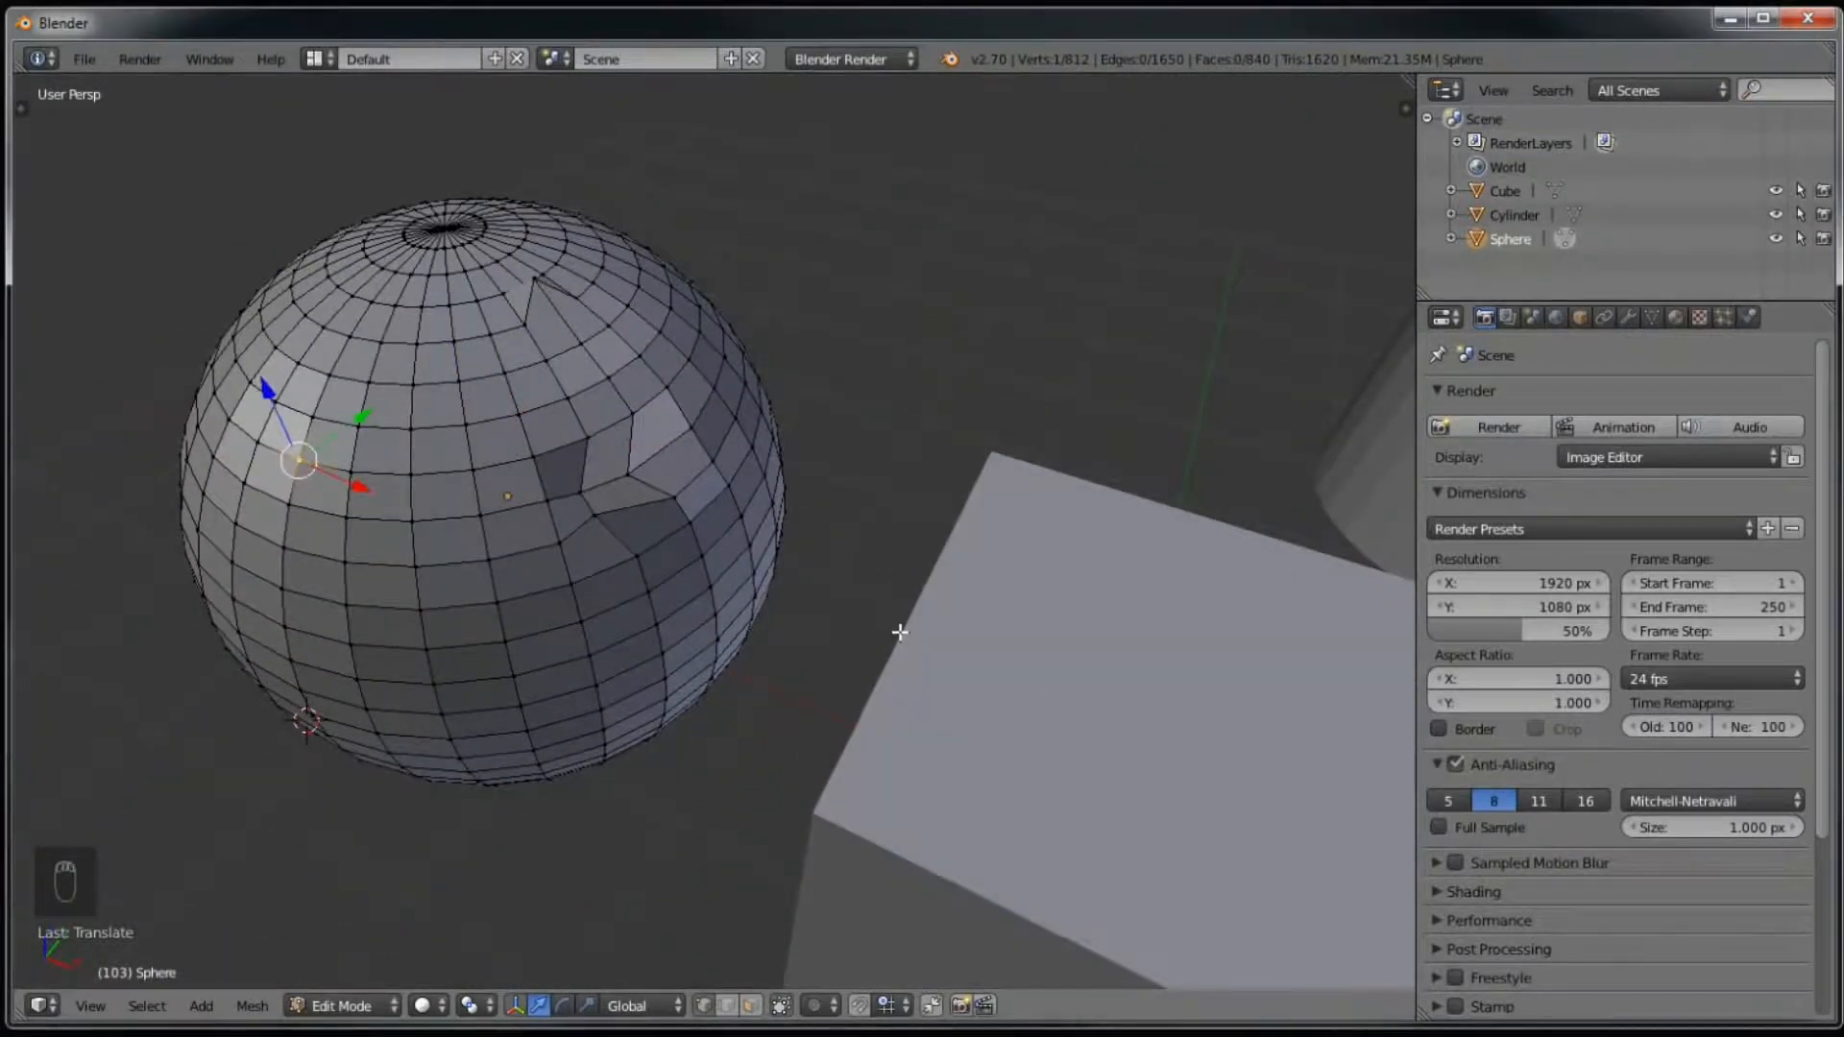
{"action": "scroll", "coordinate": [899, 634], "scroll_direction": "down", "scroll_amount": 3}
{"action": "middle_click_drag", "start_coordinate": [740, 664], "coordinate": [760, 598]}
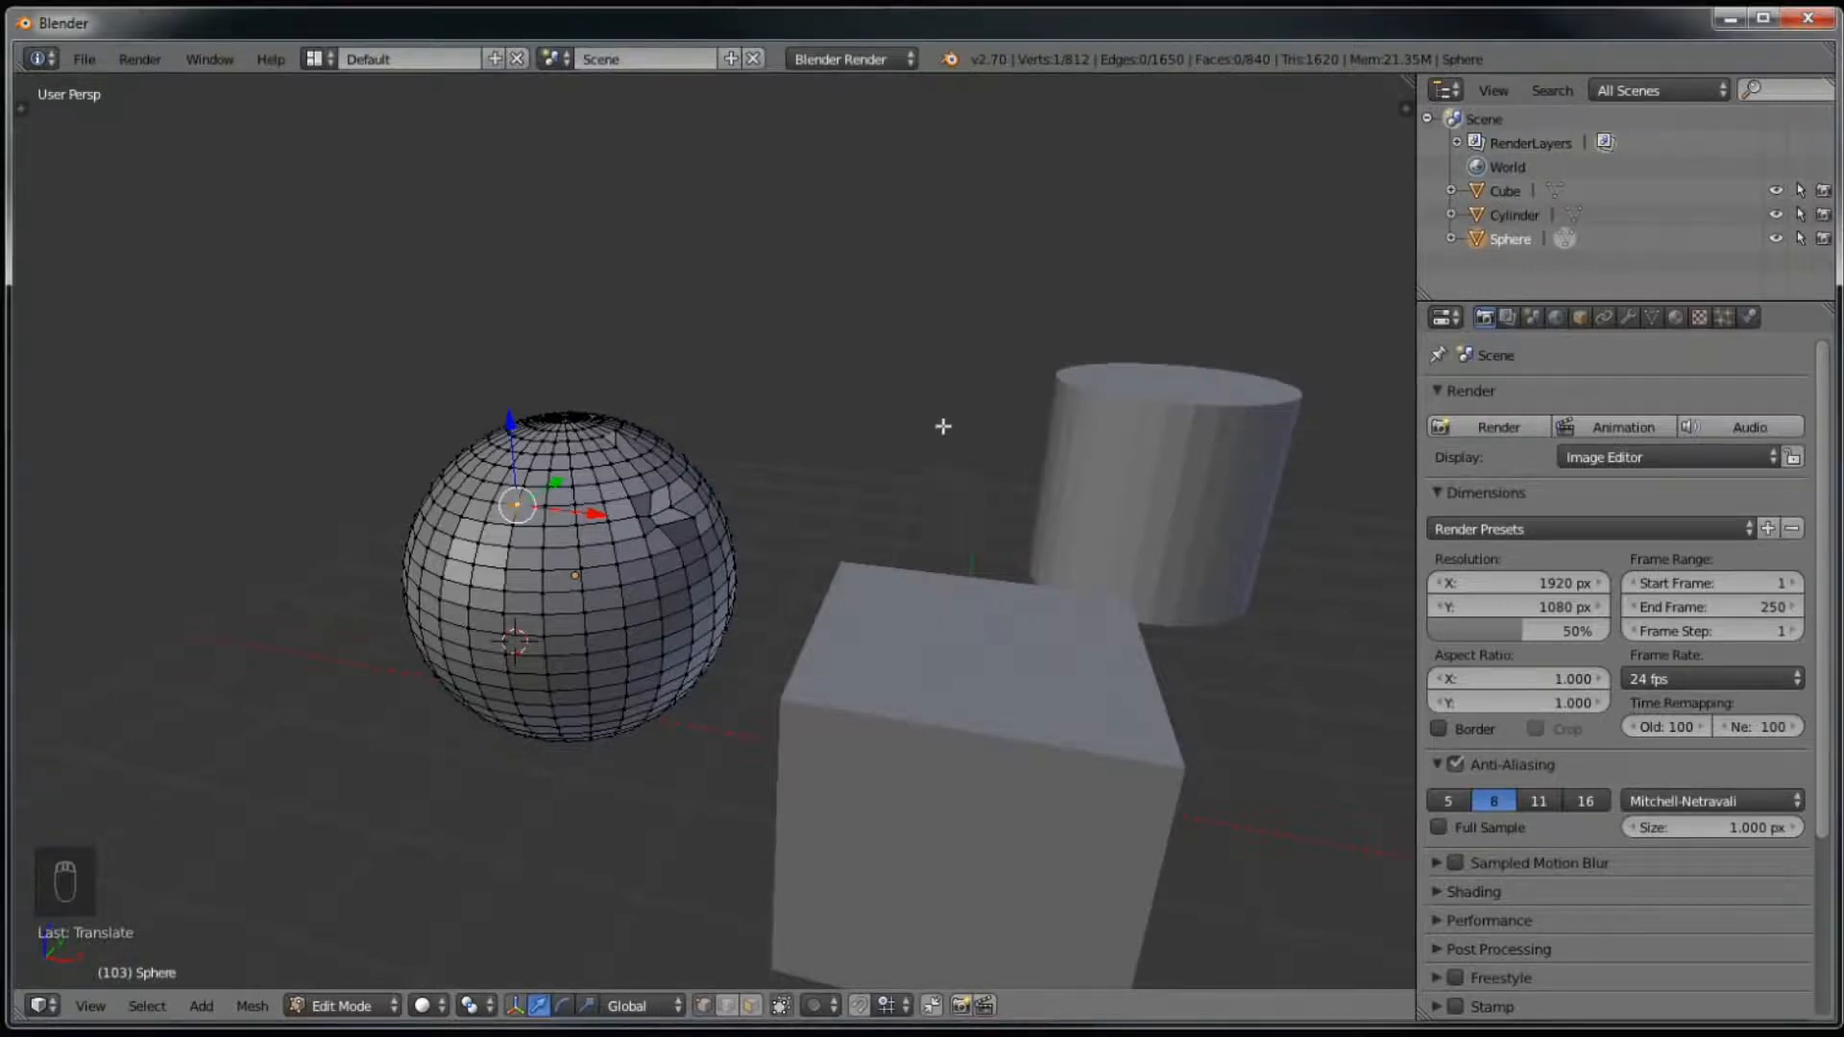
{"action": "middle_click_drag", "start_coordinate": [844, 354], "coordinate": [827, 424]}
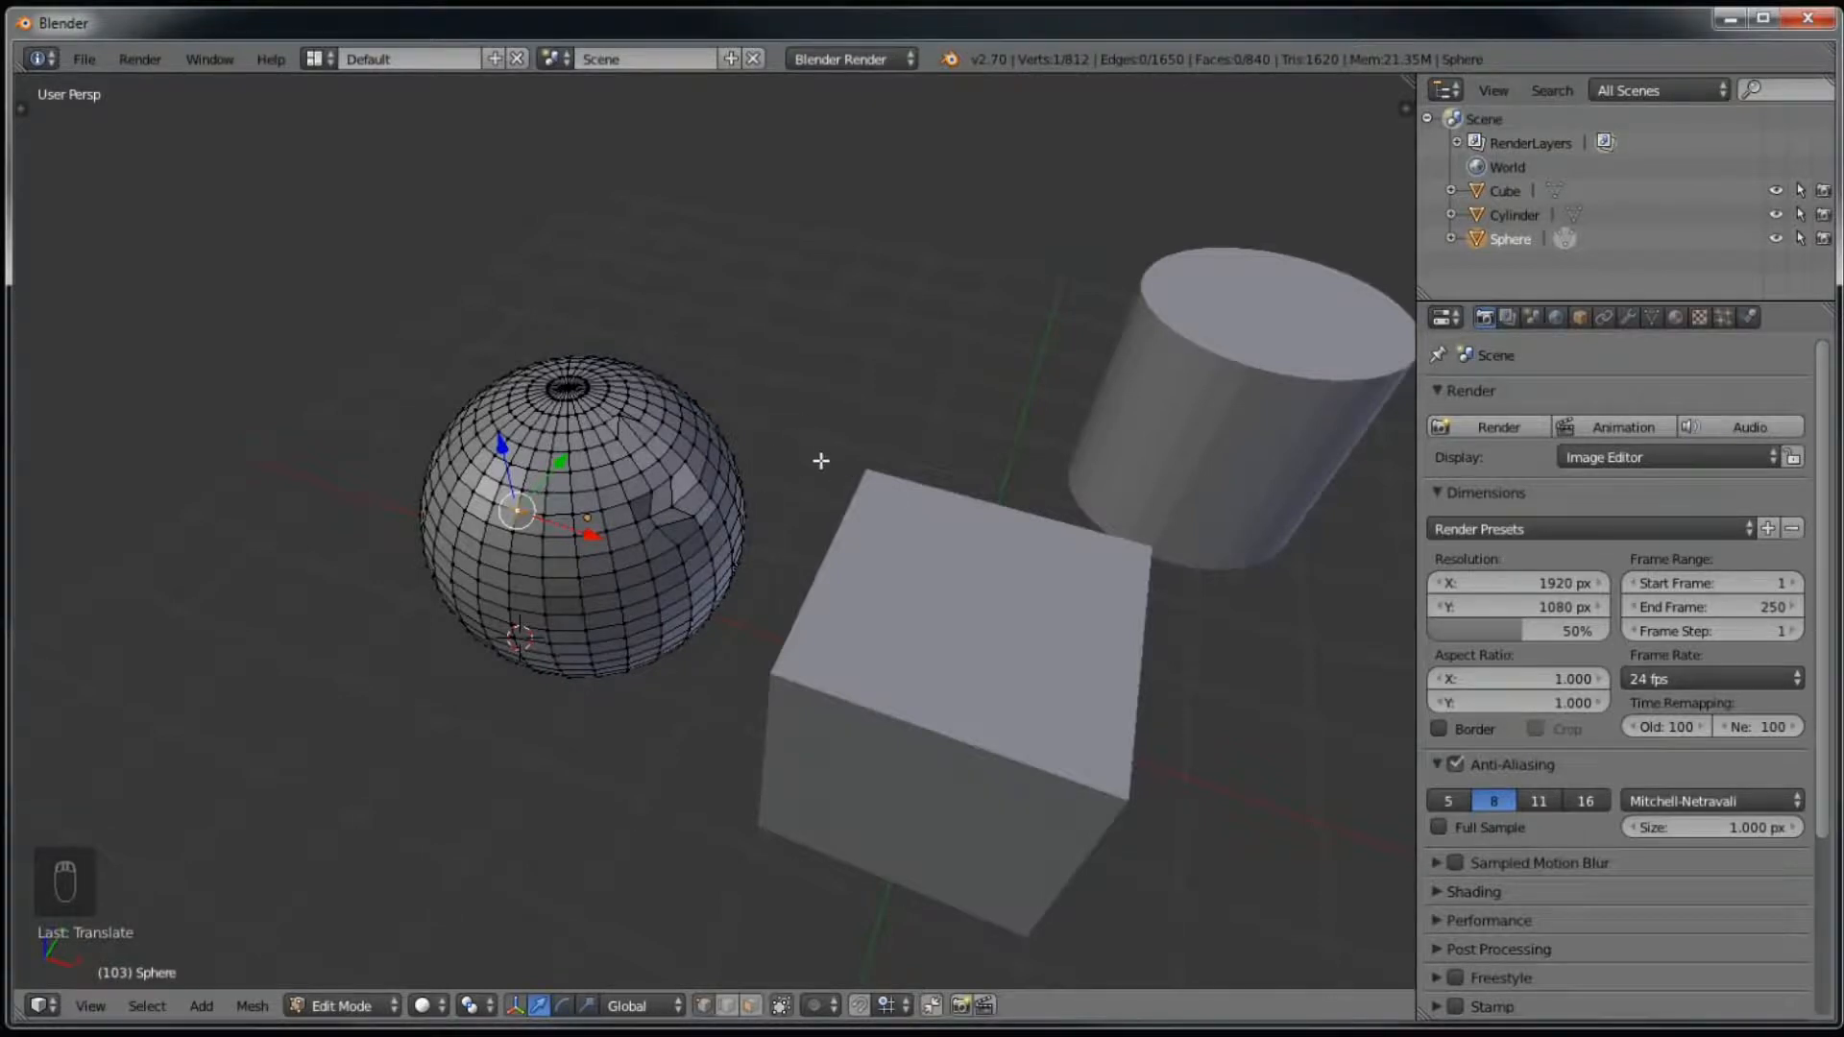
{"action": "mouse_move", "coordinate": [831, 597]}
{"action": "middle_mouse_down"}
{"action": "mouse_move", "coordinate": [835, 547]}
{"action": "mouse_move", "coordinate": [926, 618]}
{"action": "mouse_move", "coordinate": [835, 547]}
{"action": "mouse_move", "coordinate": [794, 590]}
{"action": "mouse_move", "coordinate": [851, 579]}
{"action": "middle_mouse_up"}
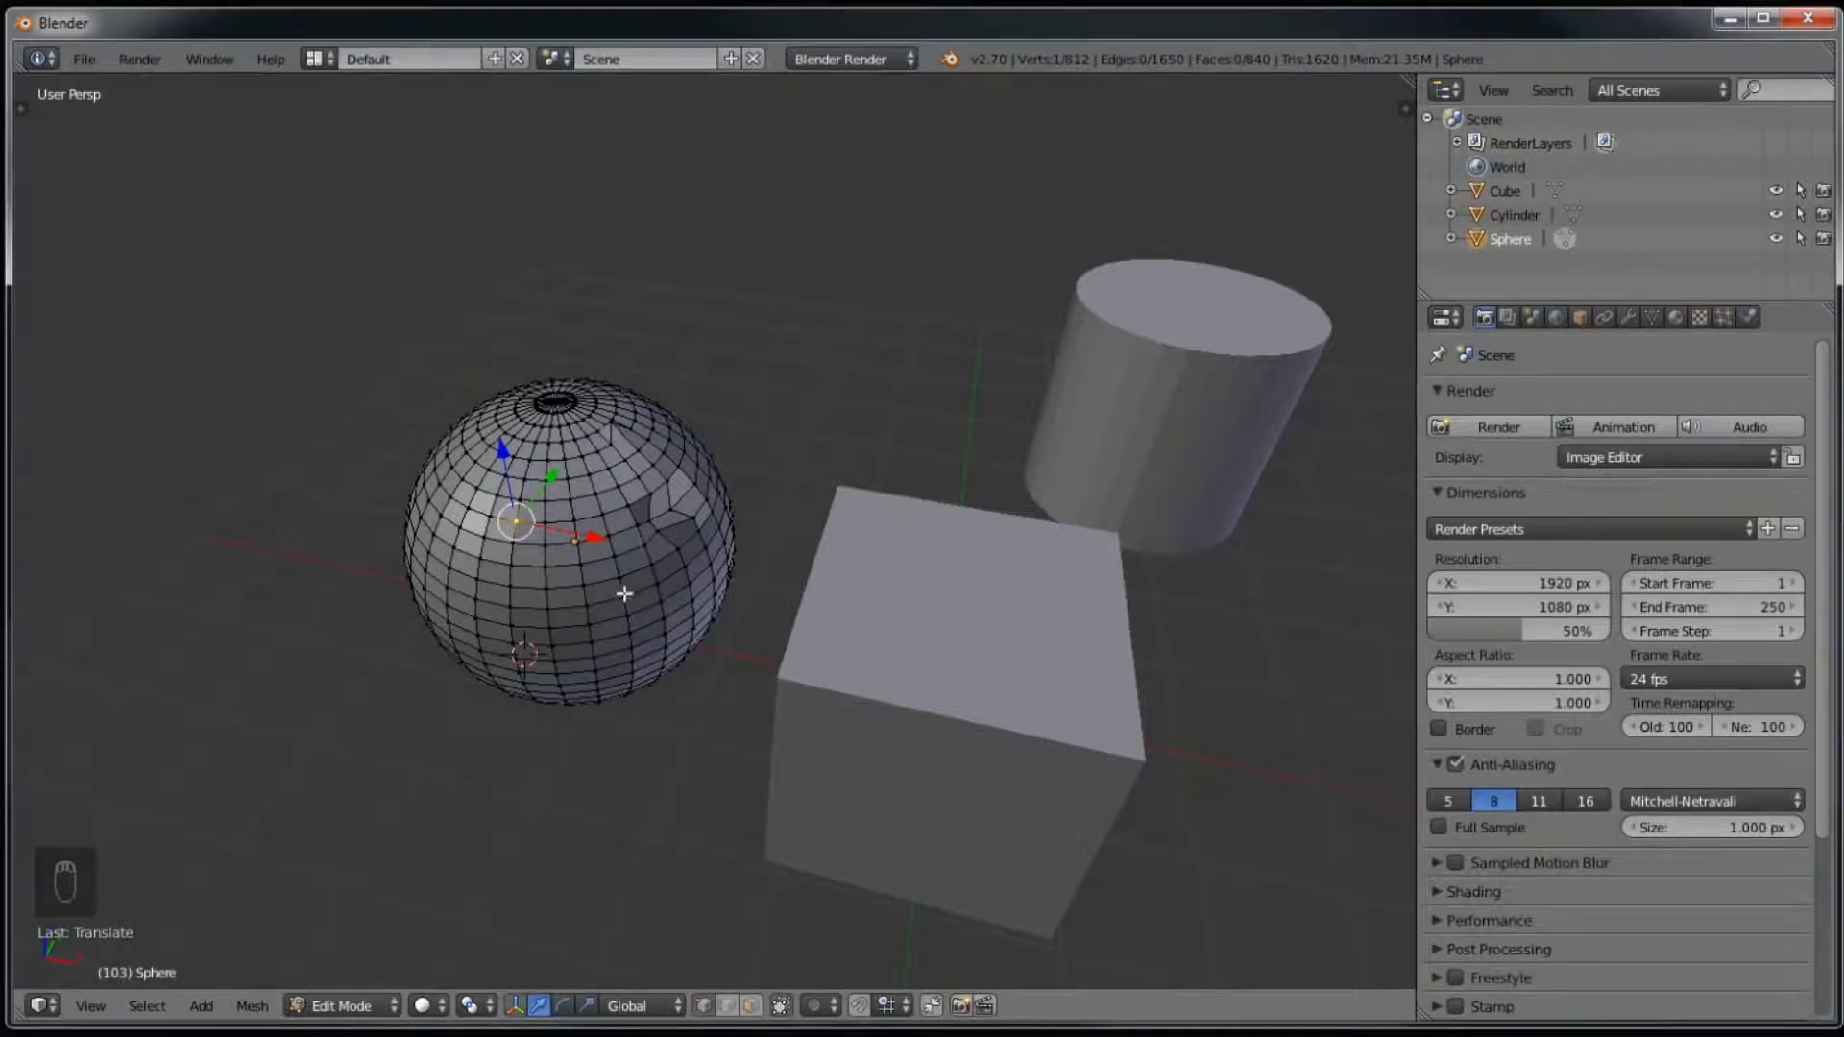
{"action": "middle_click_drag", "start_coordinate": [865, 587], "coordinate": [774, 567]}
Step: Leave Edit Mode on the sphere, then select the cube and enter Edit Mode on it
{"action": "key", "text": "Tab"}
{"action": "right_click", "coordinate": [918, 681]}
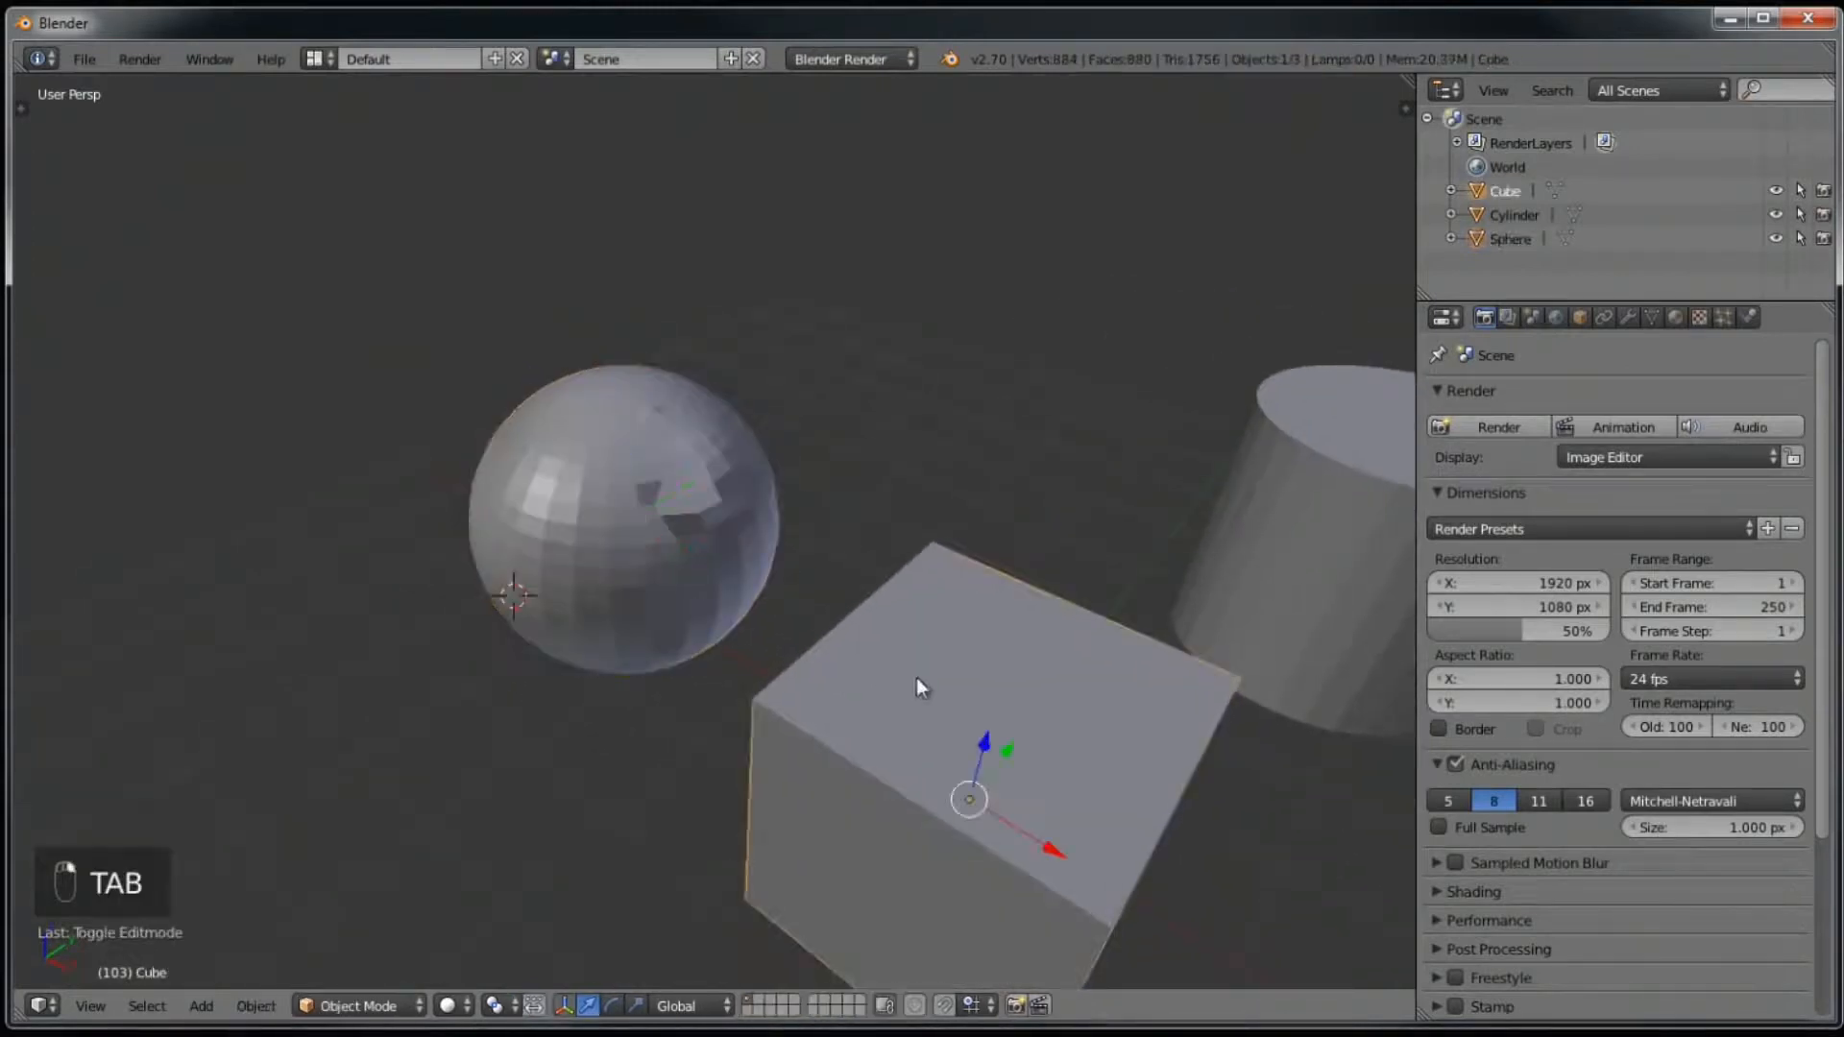
{"action": "key", "text": "KP_Decimal"}
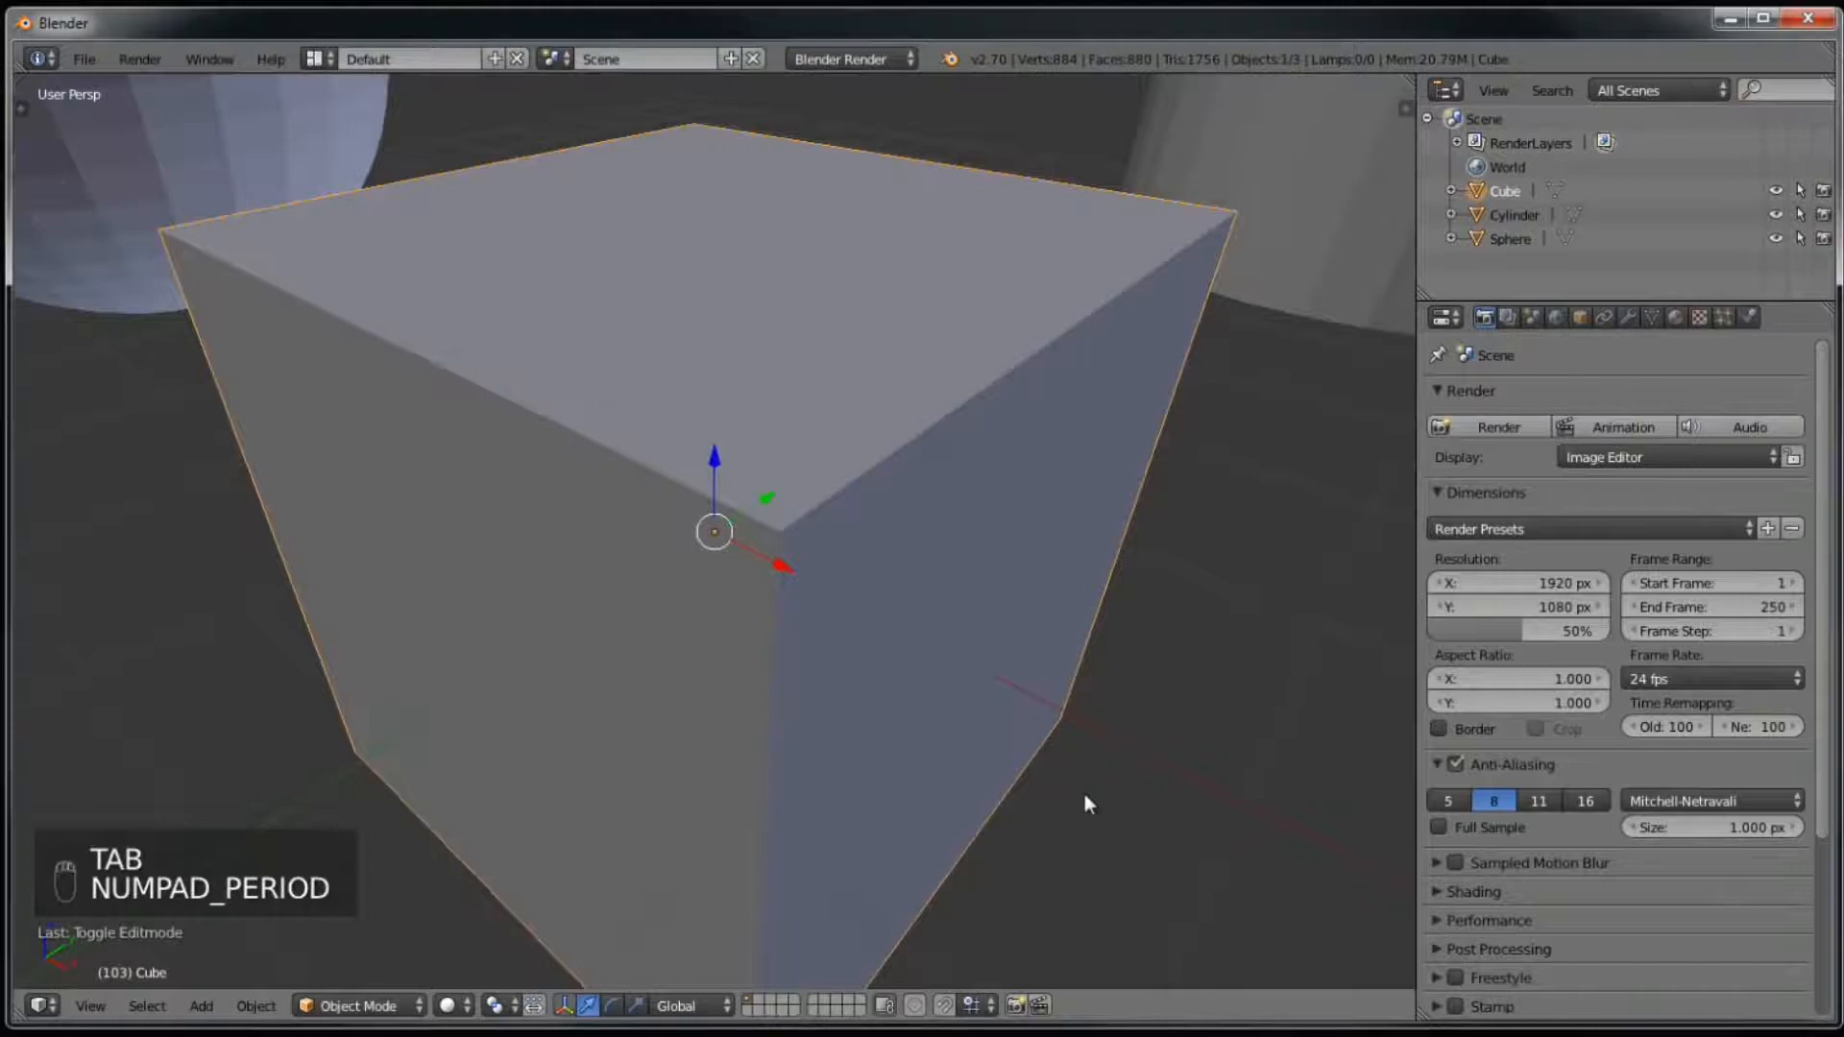
{"action": "scroll", "coordinate": [1075, 783], "scroll_direction": "down", "scroll_amount": 2}
{"action": "middle_click_drag", "start_coordinate": [1064, 775], "coordinate": [682, 663]}
{"action": "key", "text": "Tab"}
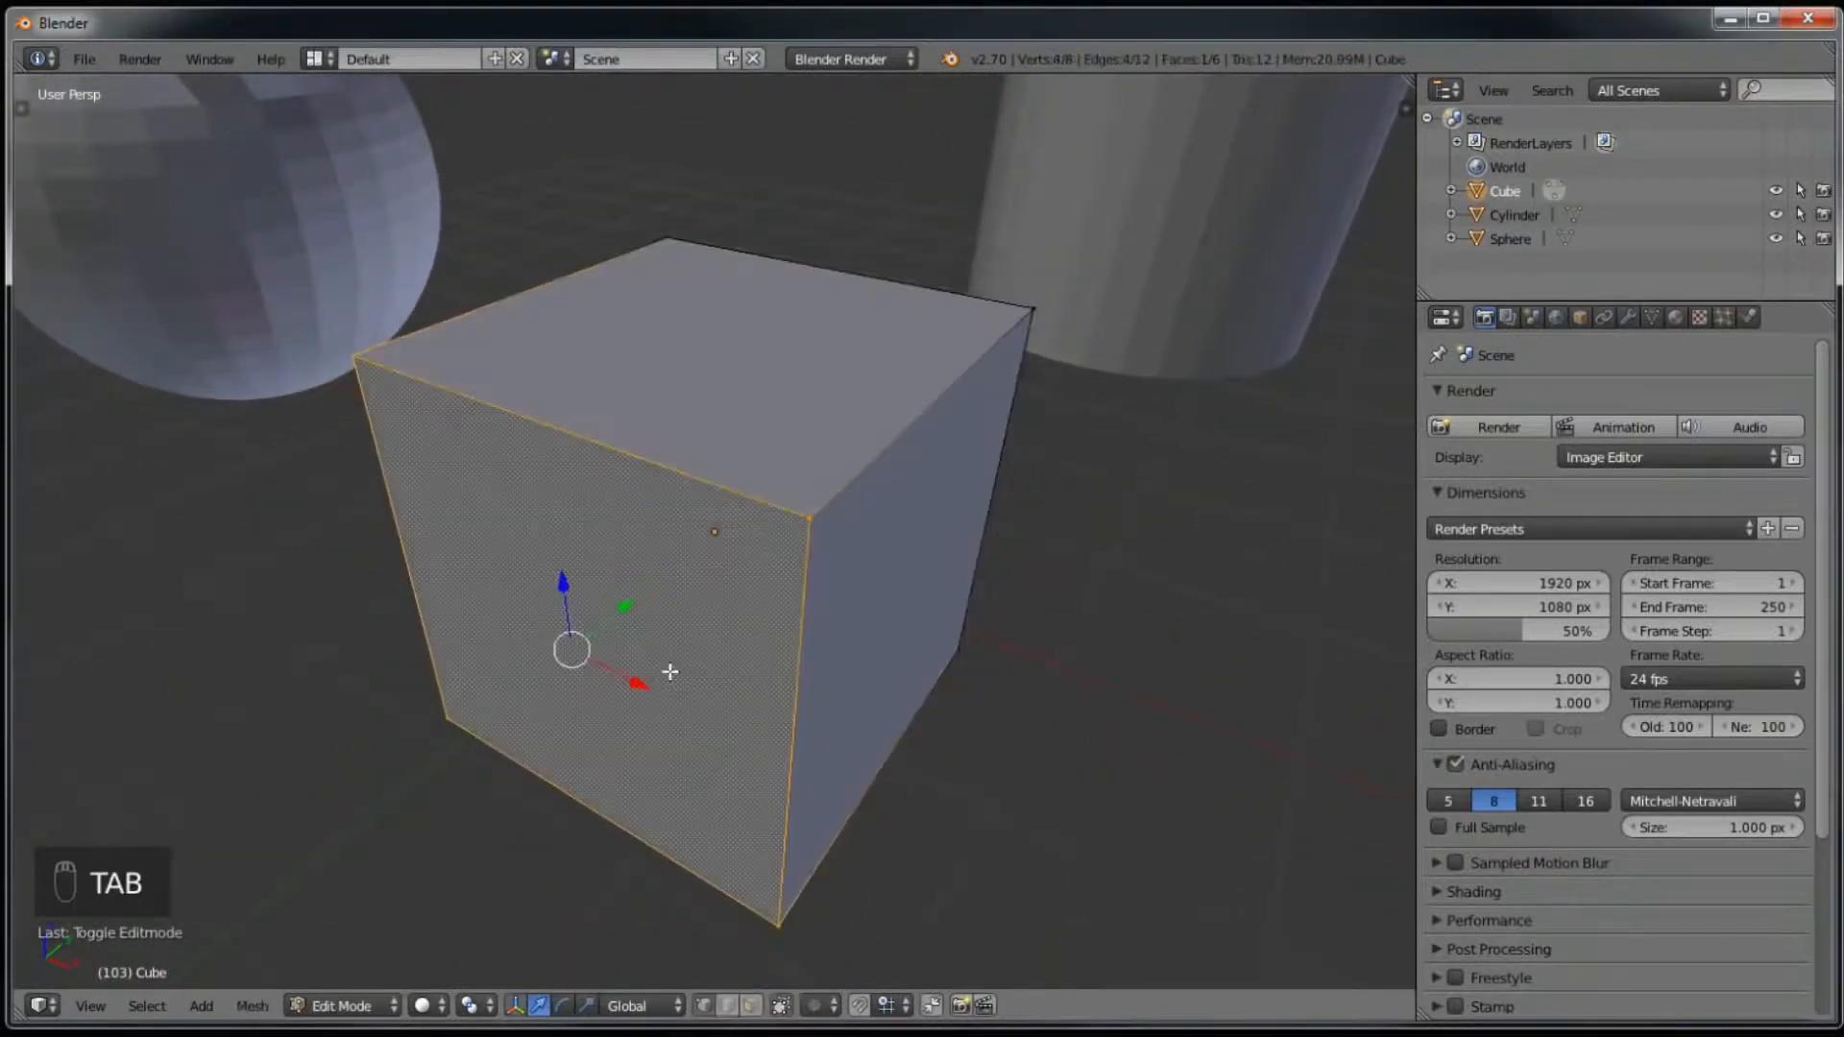
Step: Switch to face selection, select the cube's top face, and try rotating it freely before cancelling the rotation
{"action": "scroll", "coordinate": [669, 687], "scroll_direction": "down", "scroll_amount": 2}
{"action": "middle_click_drag", "start_coordinate": [670, 687], "coordinate": [699, 659]}
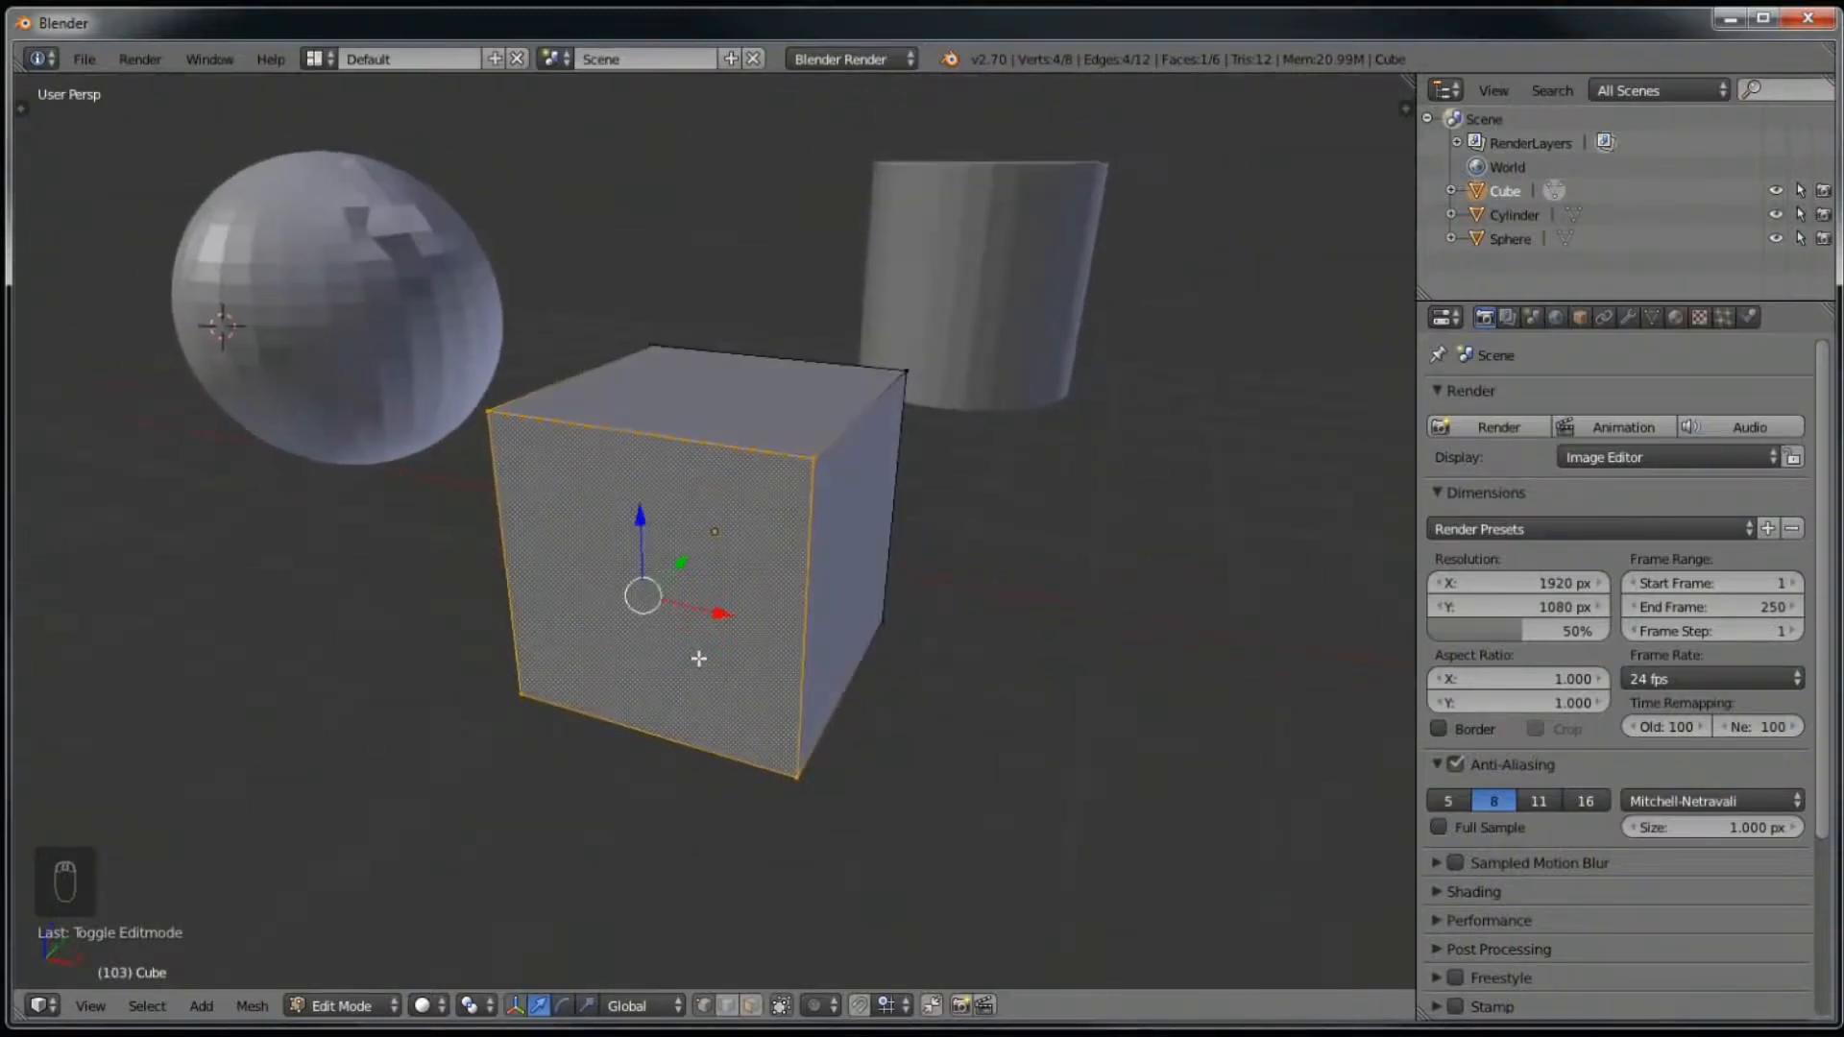
{"action": "left_click", "coordinate": [757, 1004]}
{"action": "right_click", "coordinate": [736, 384]}
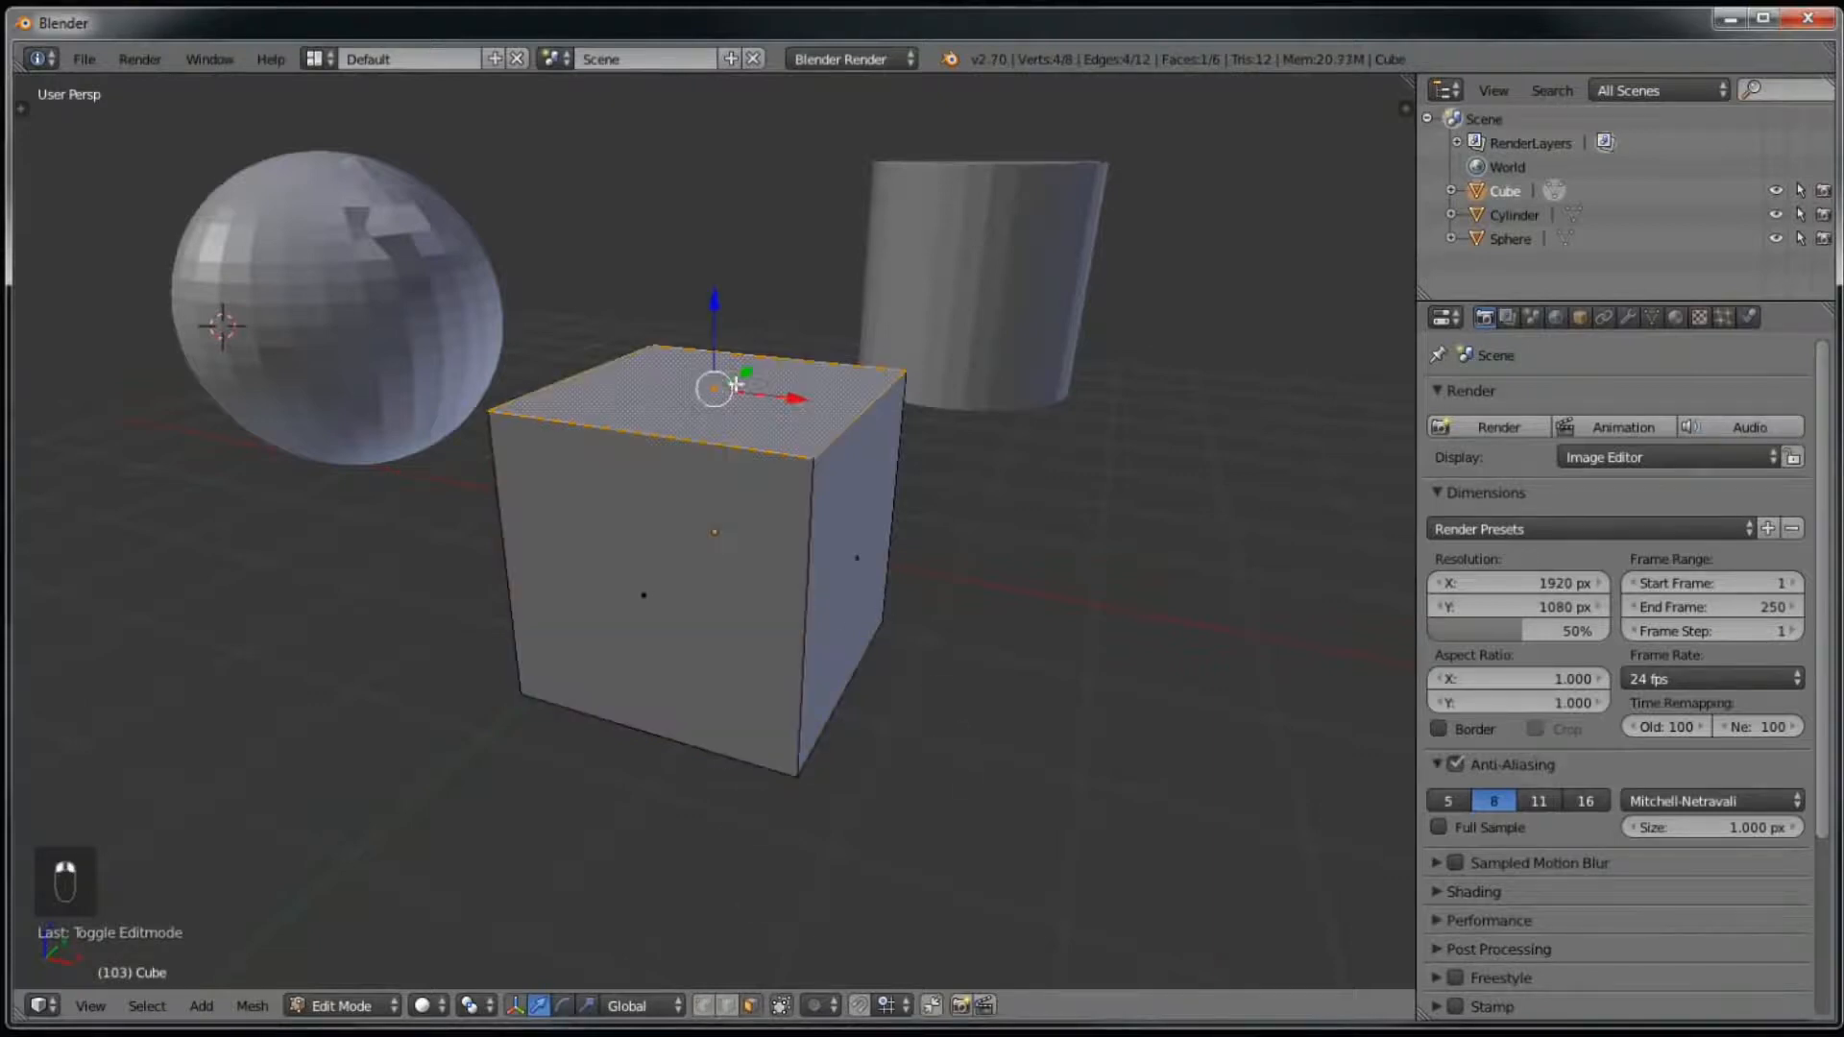
{"action": "mouse_move", "coordinate": [814, 329]}
{"action": "middle_mouse_down"}
{"action": "mouse_move", "coordinate": [864, 416]}
{"action": "mouse_move", "coordinate": [853, 359]}
{"action": "mouse_move", "coordinate": [820, 336]}
{"action": "middle_mouse_up"}
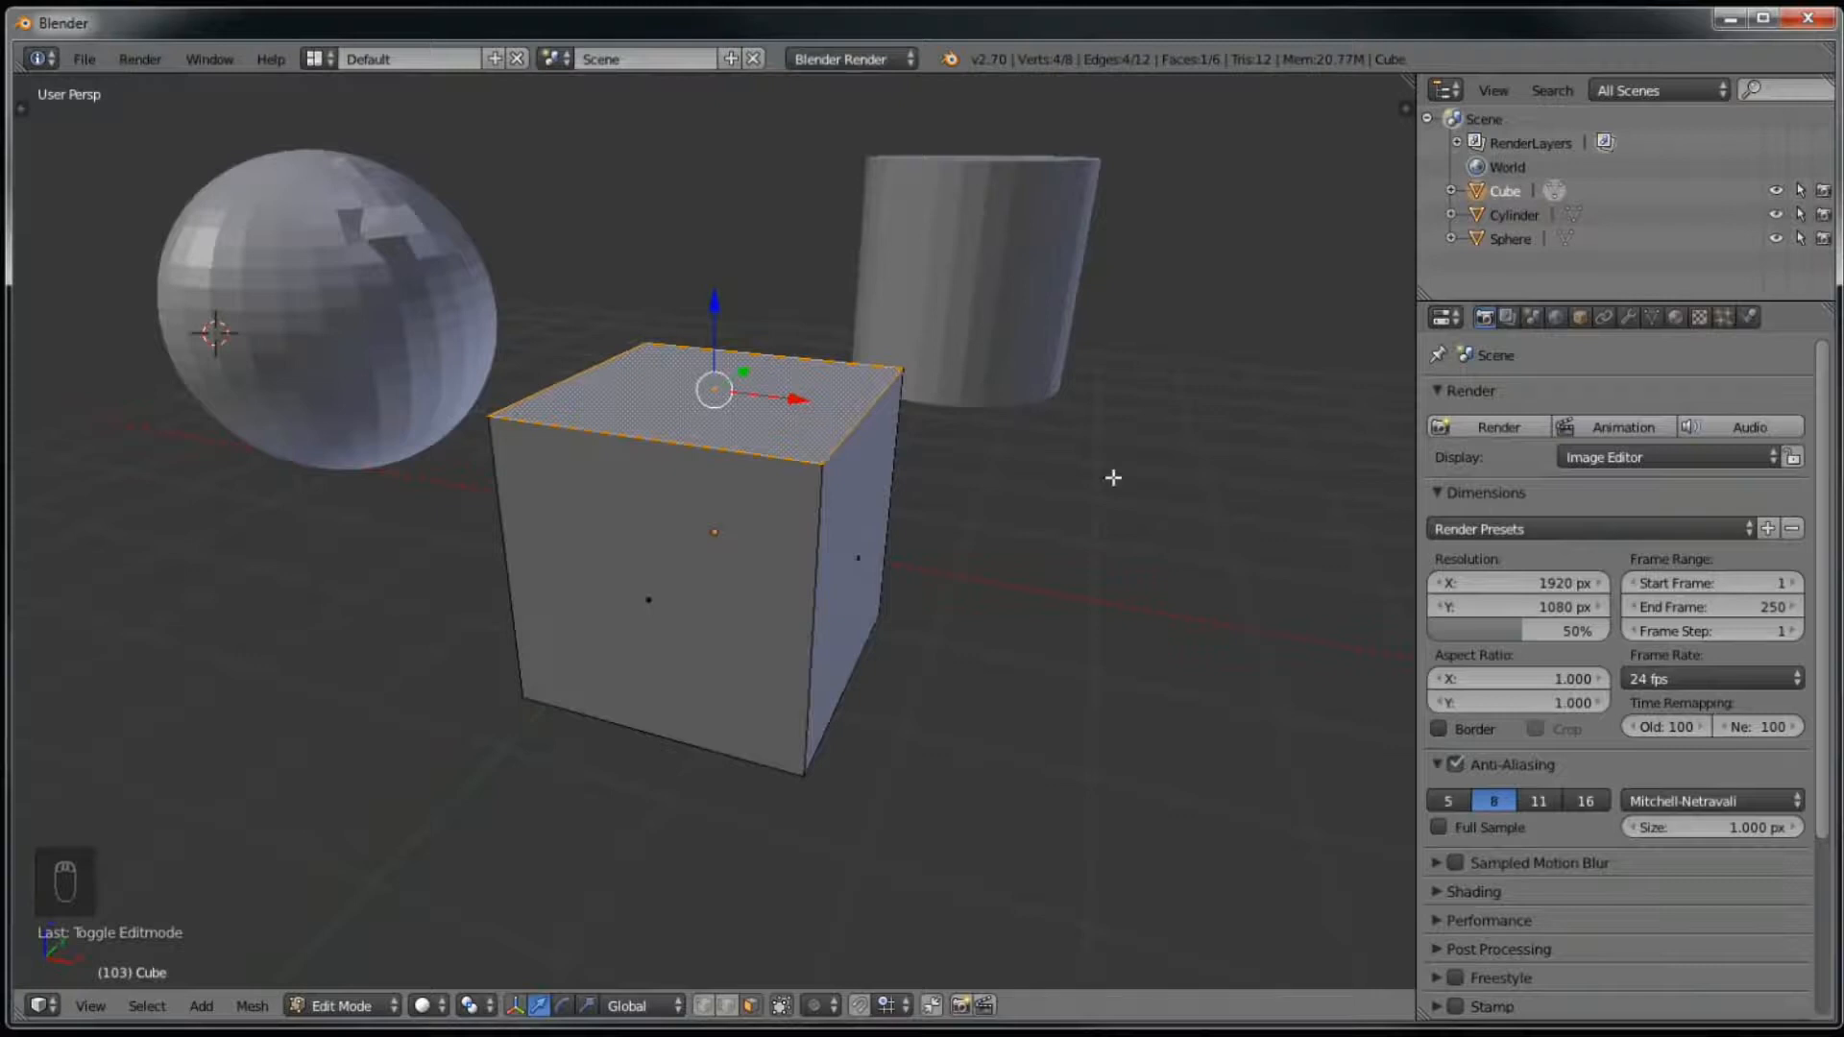
{"action": "key", "text": "r"}
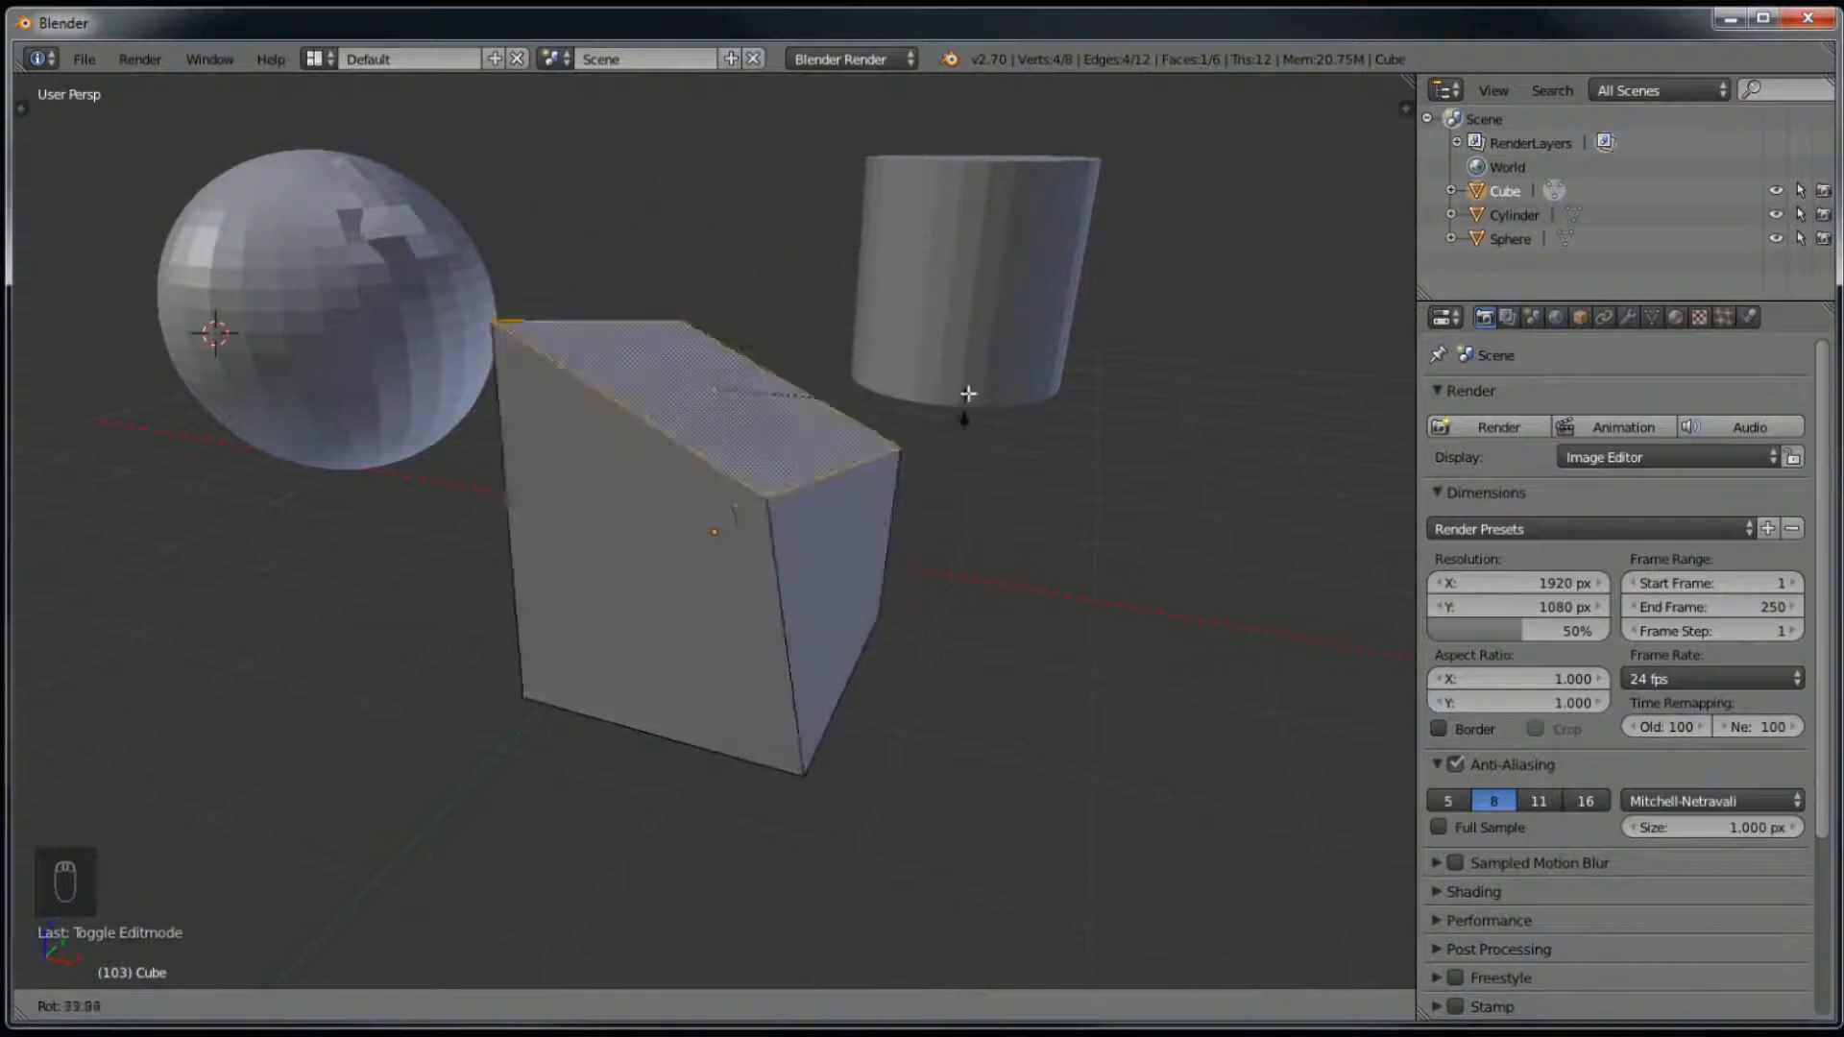
{"action": "right_click", "coordinate": [636, 206]}
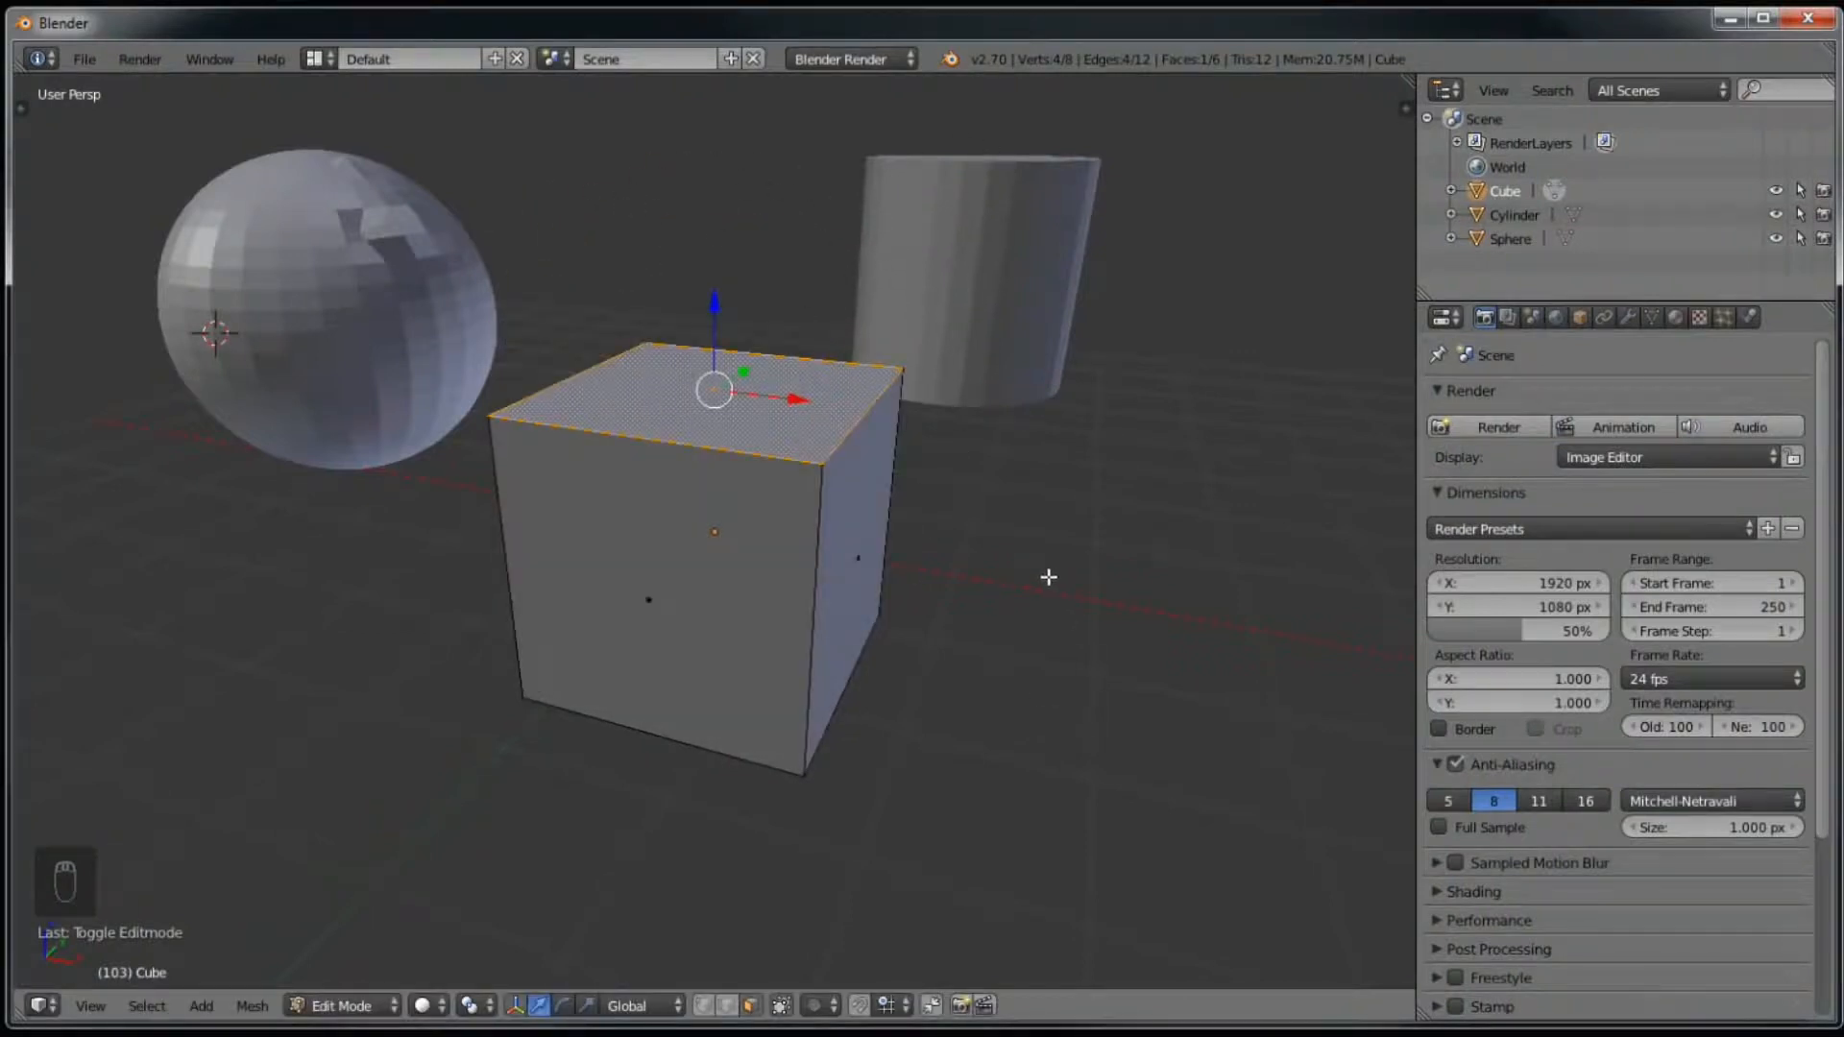
Step: Try rotating the whole cube freely in Object Mode, cancel the rotations, and return to Edit Mode
{"action": "key", "text": "Tab"}
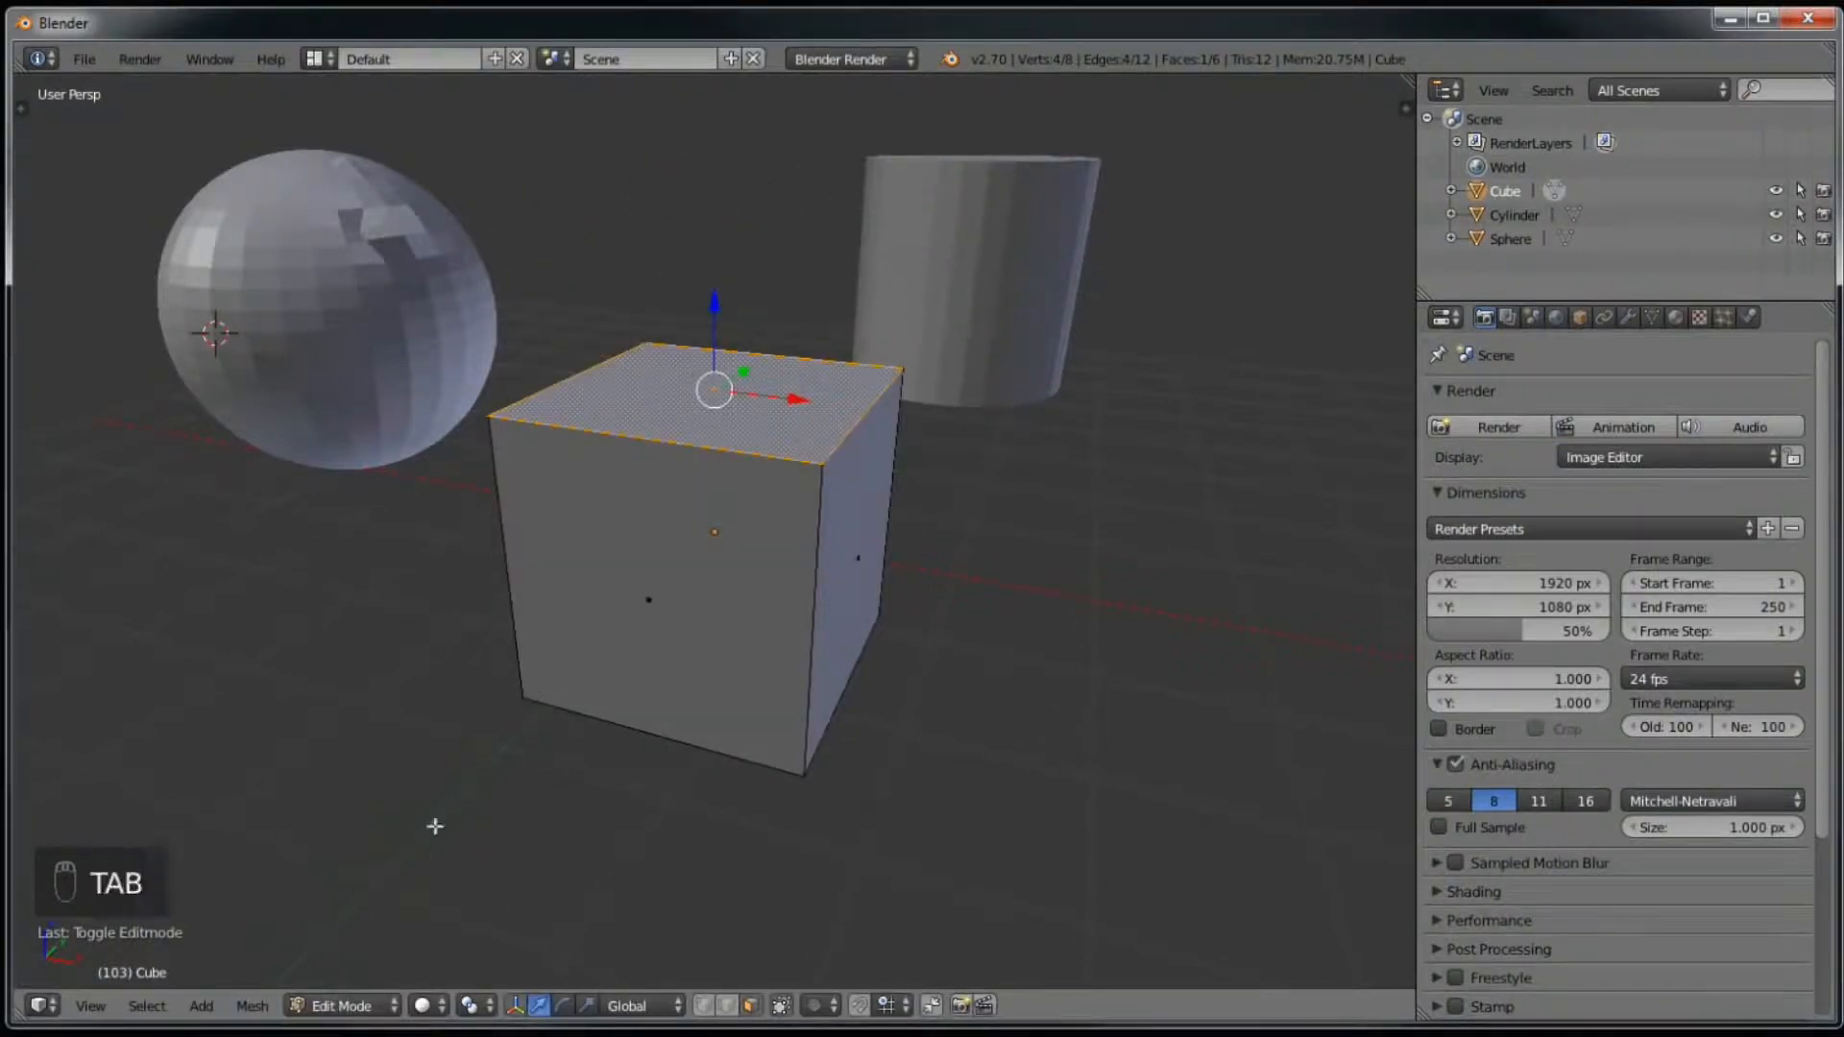
{"action": "key", "text": "Tab"}
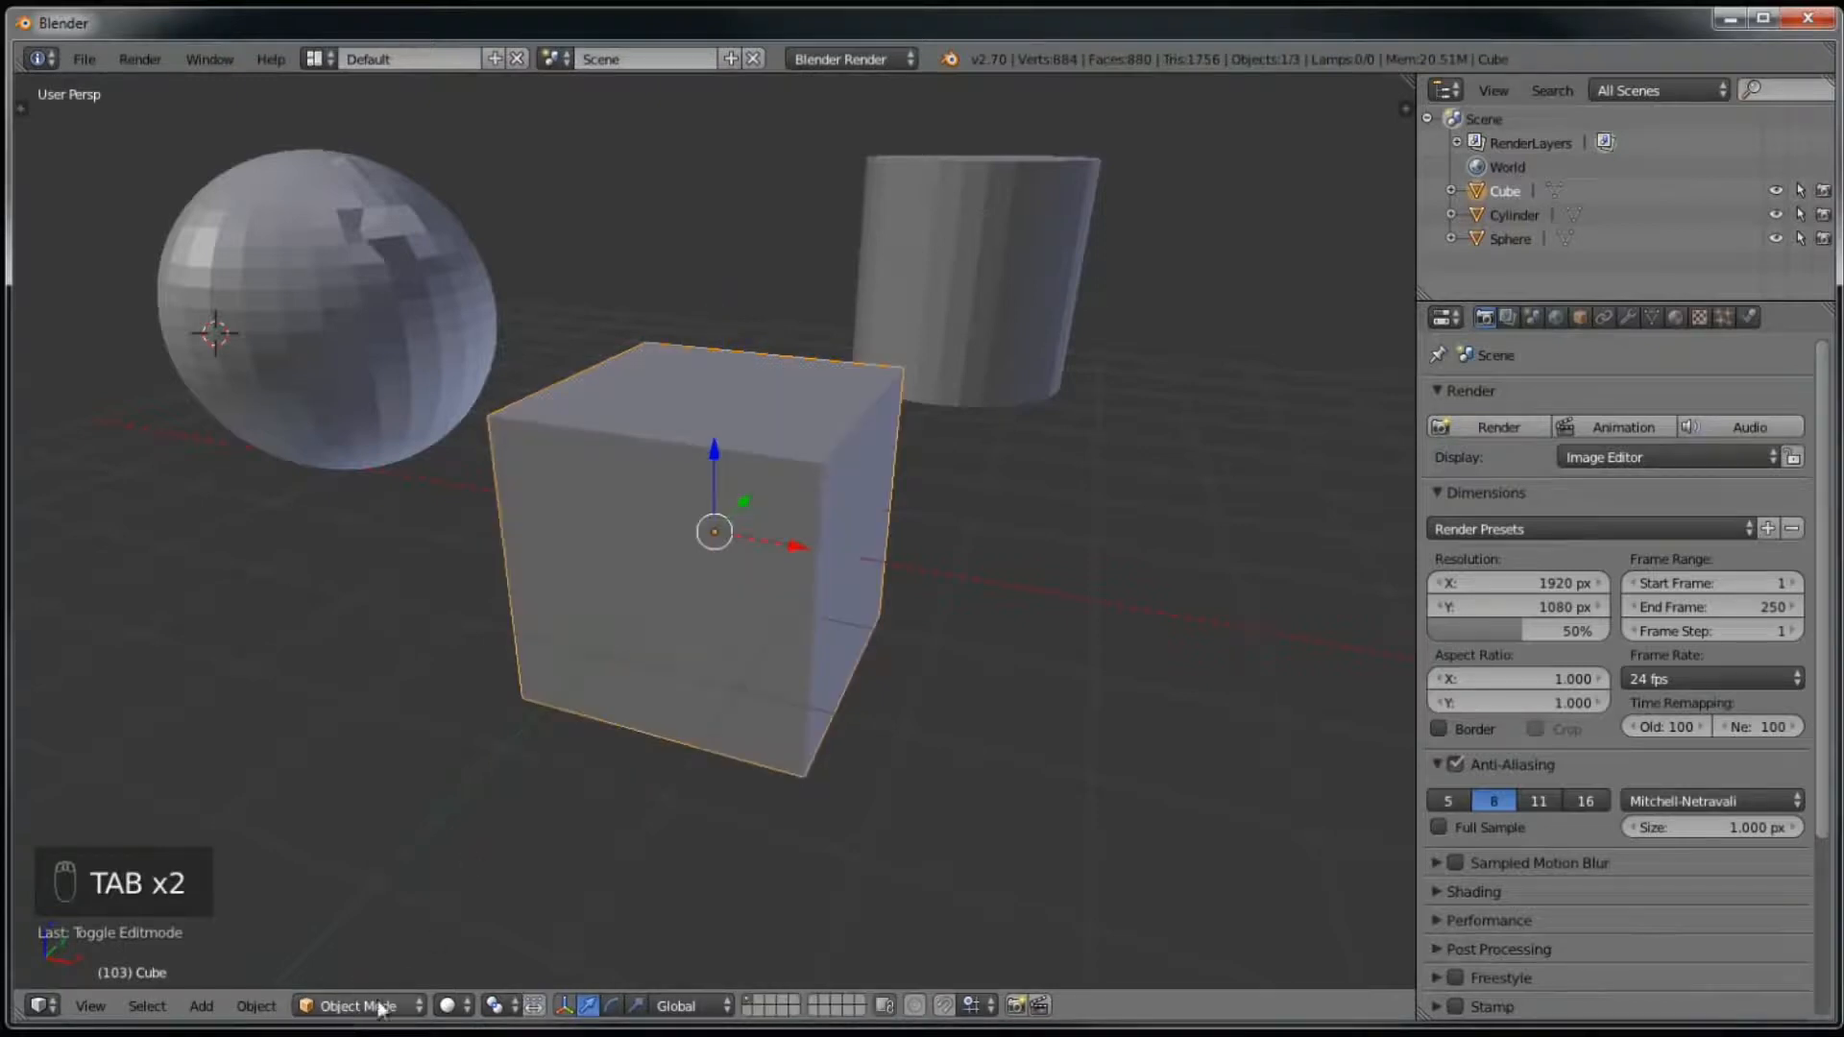
{"action": "key", "text": "r"}
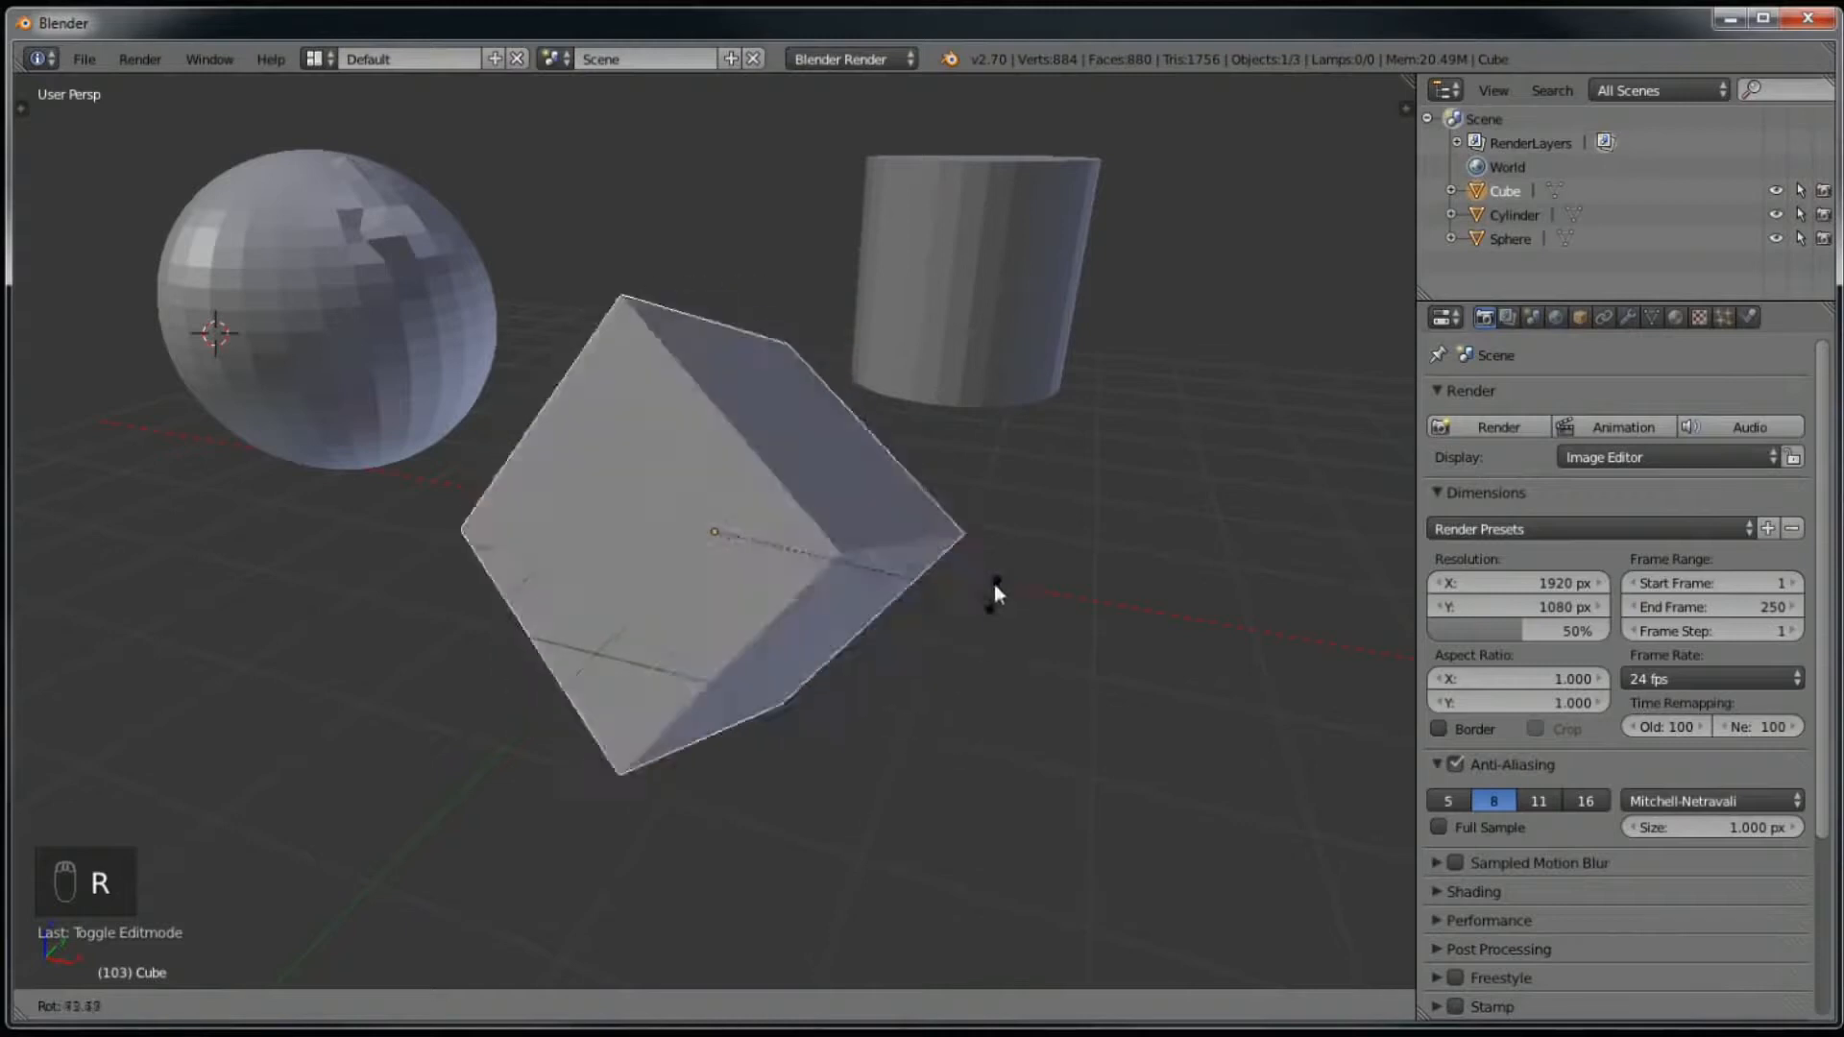
{"action": "right_click", "coordinate": [770, 763]}
{"action": "key", "text": "r"}
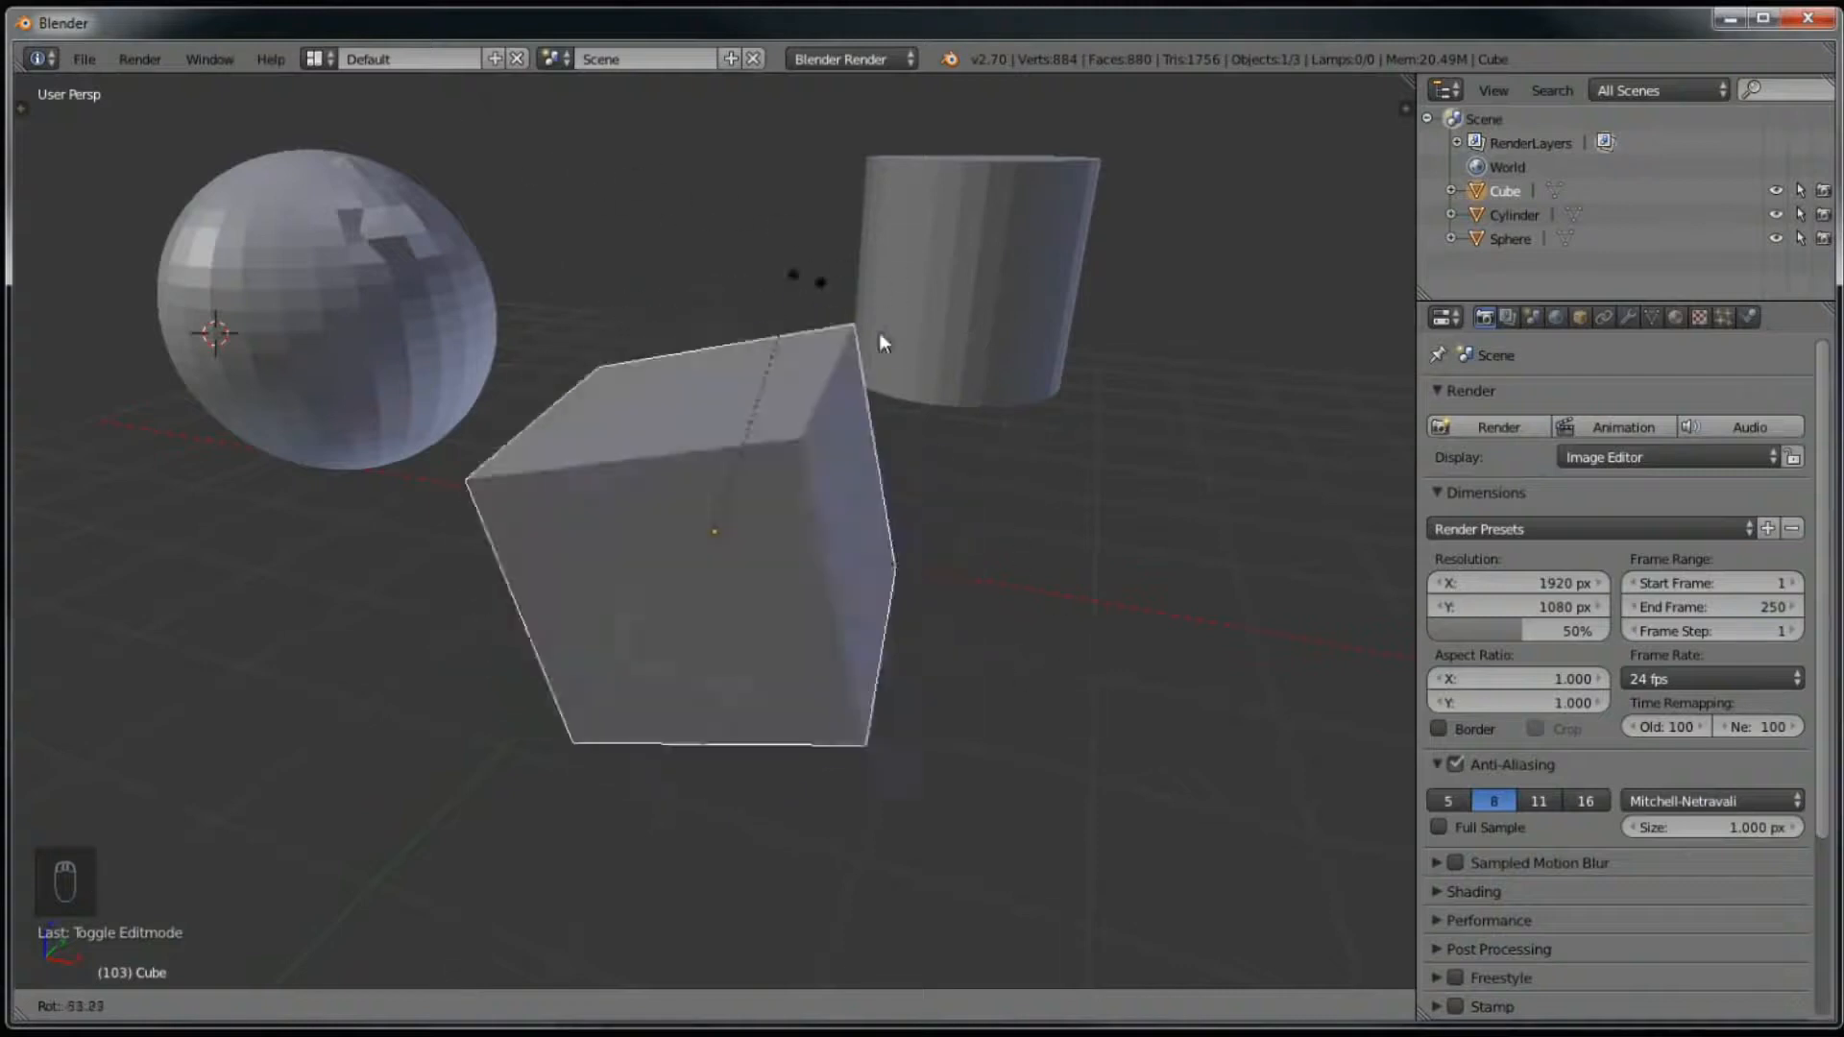
{"action": "right_click", "coordinate": [1066, 647]}
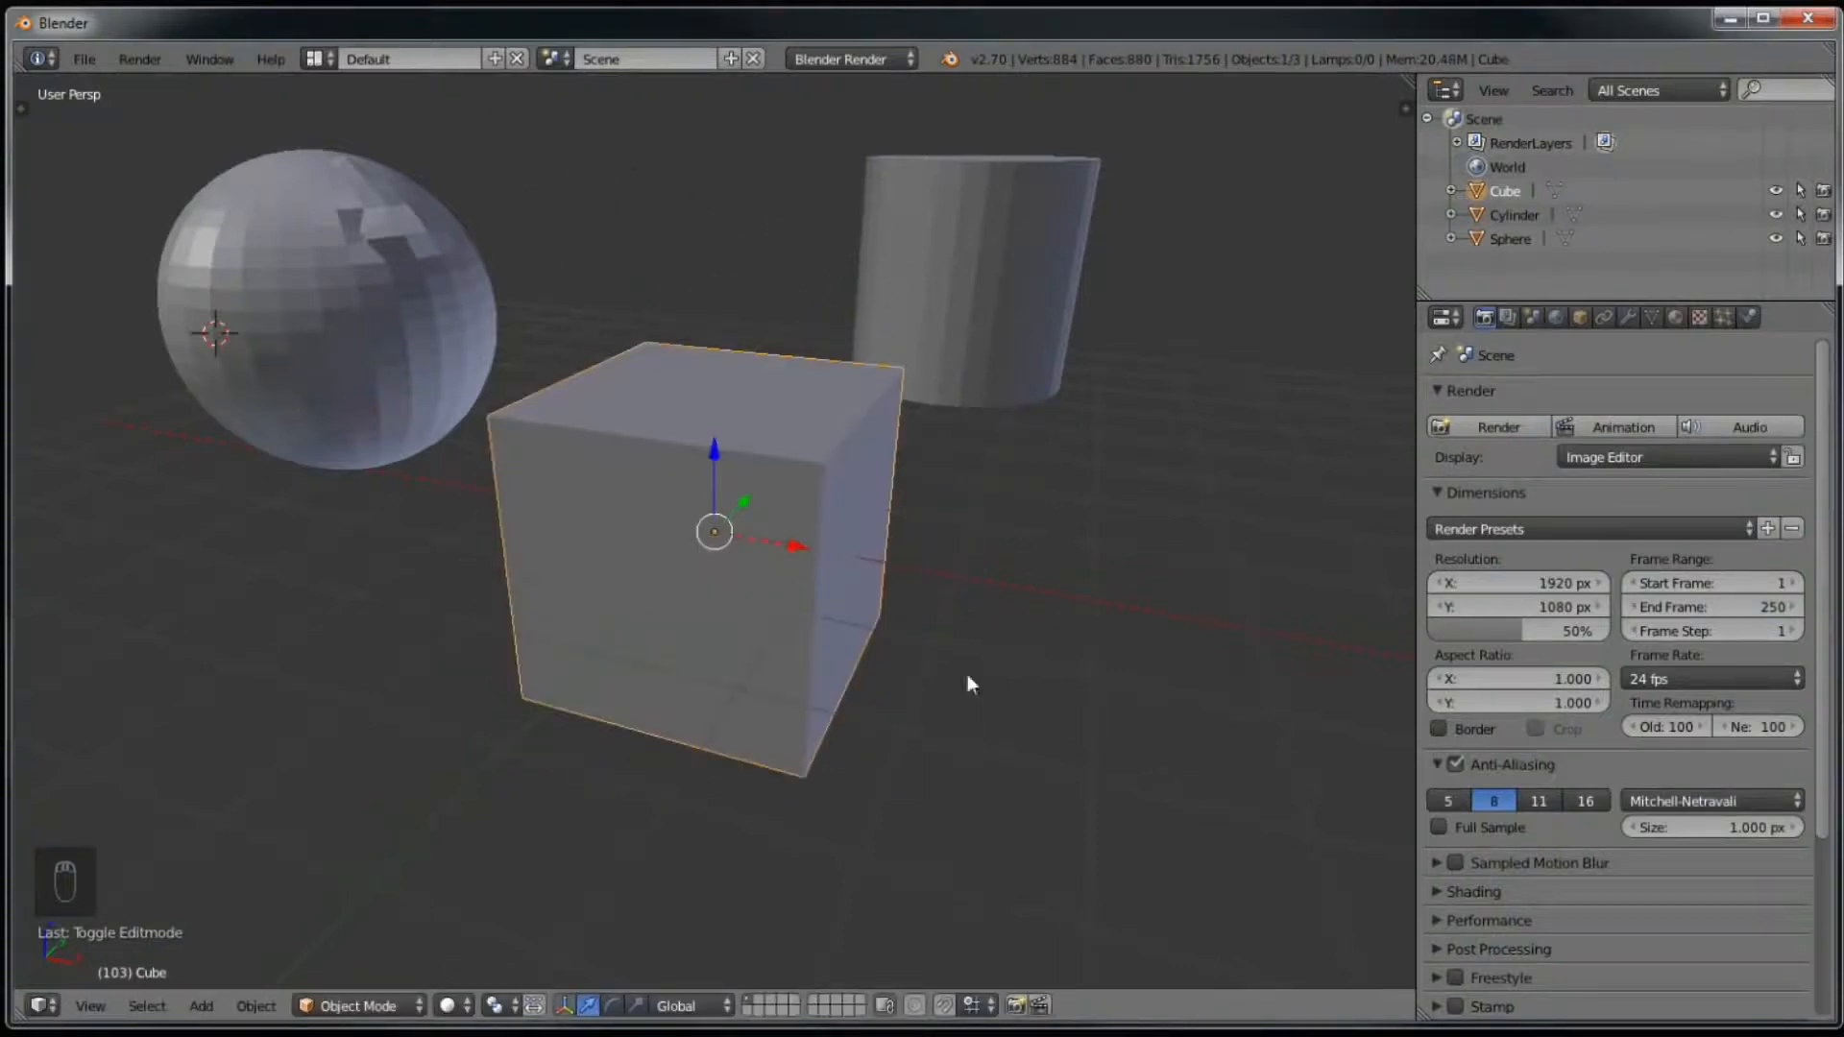
{"action": "key", "text": "Tab"}
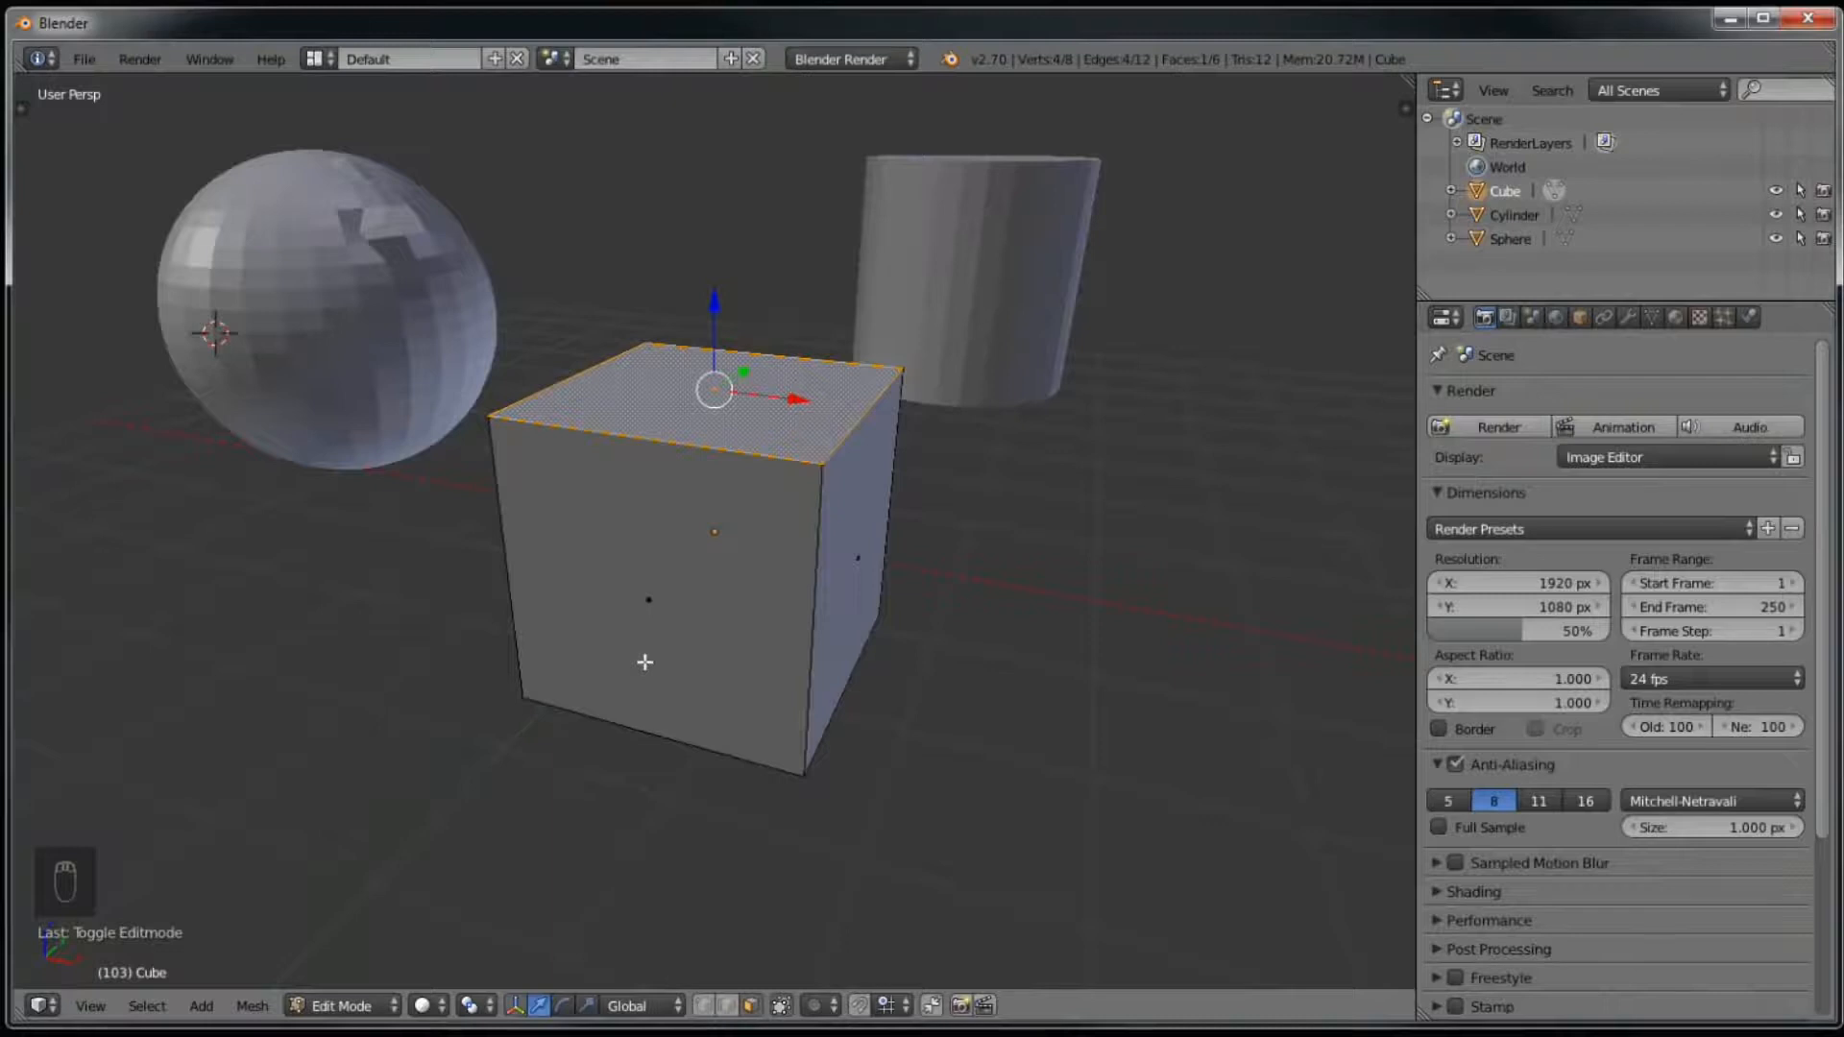
Step: Toggle the cube's selection between everything and nothing several times, ending with nothing selected
{"action": "middle_click_drag", "start_coordinate": [1012, 632], "coordinate": [943, 666]}
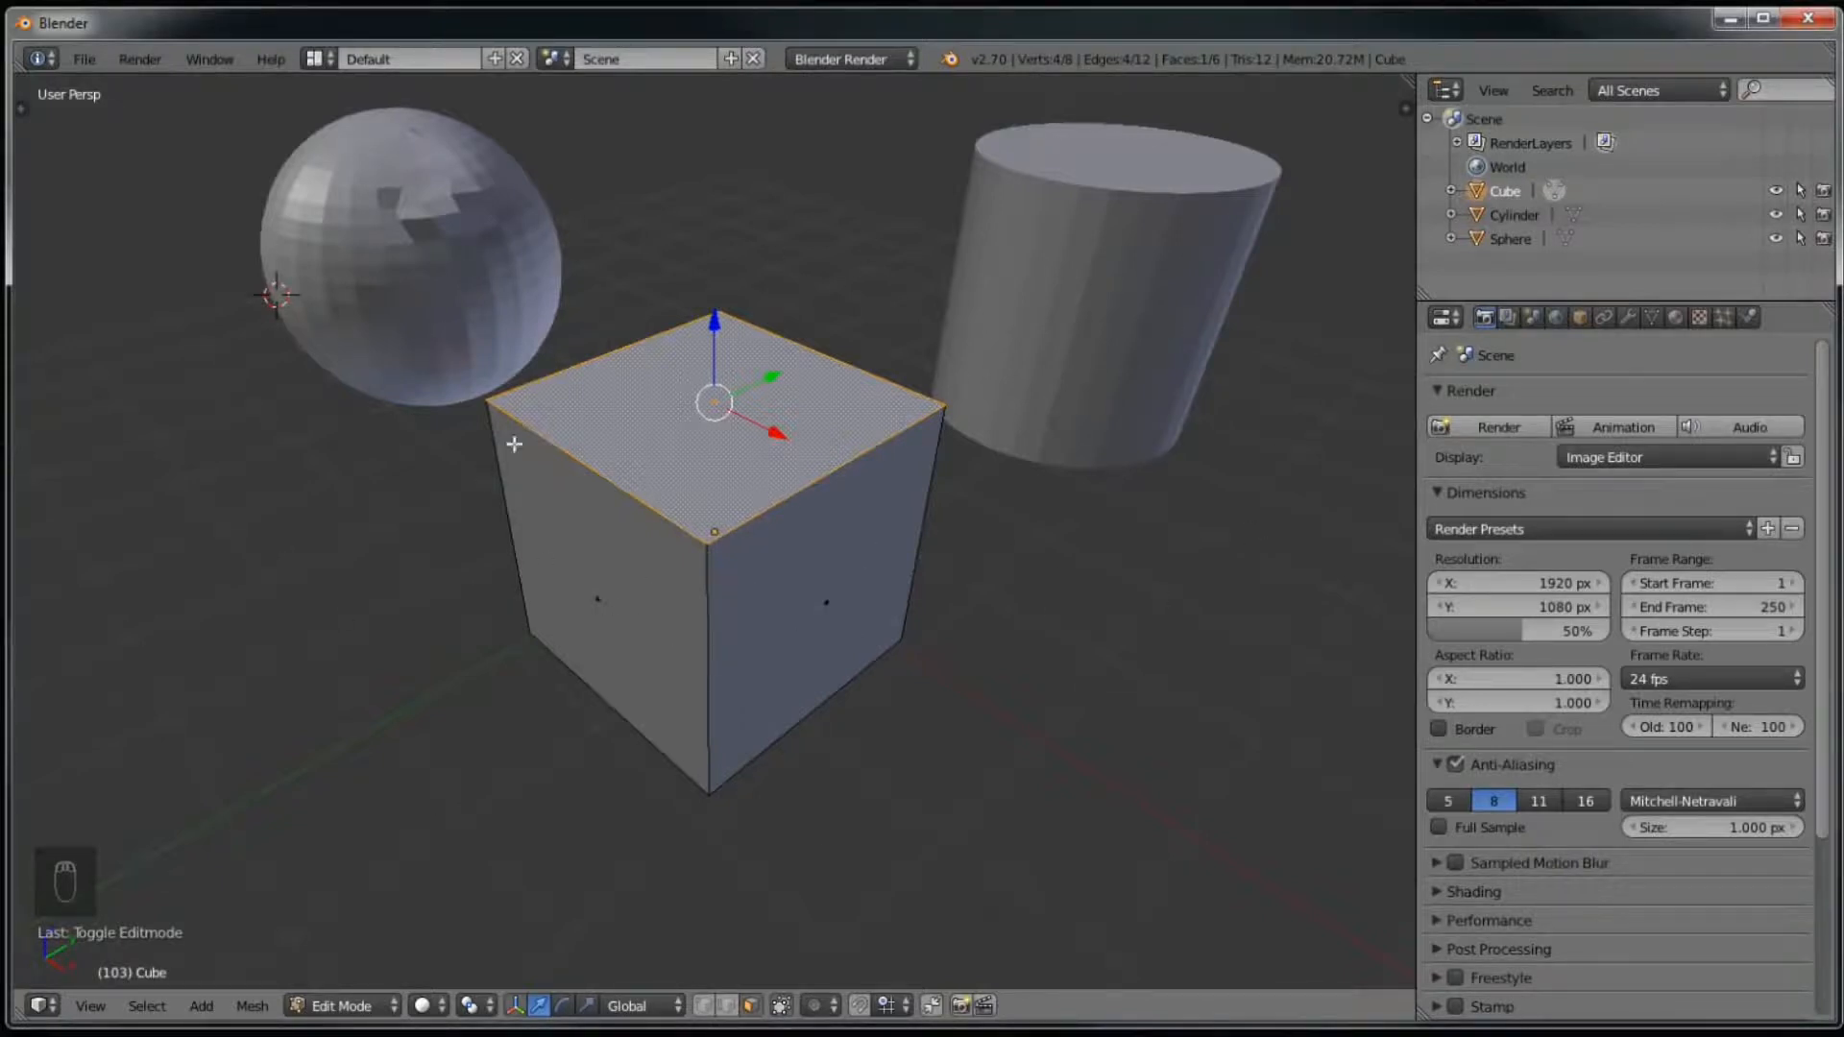
{"action": "middle_click_drag", "start_coordinate": [669, 463], "coordinate": [750, 435]}
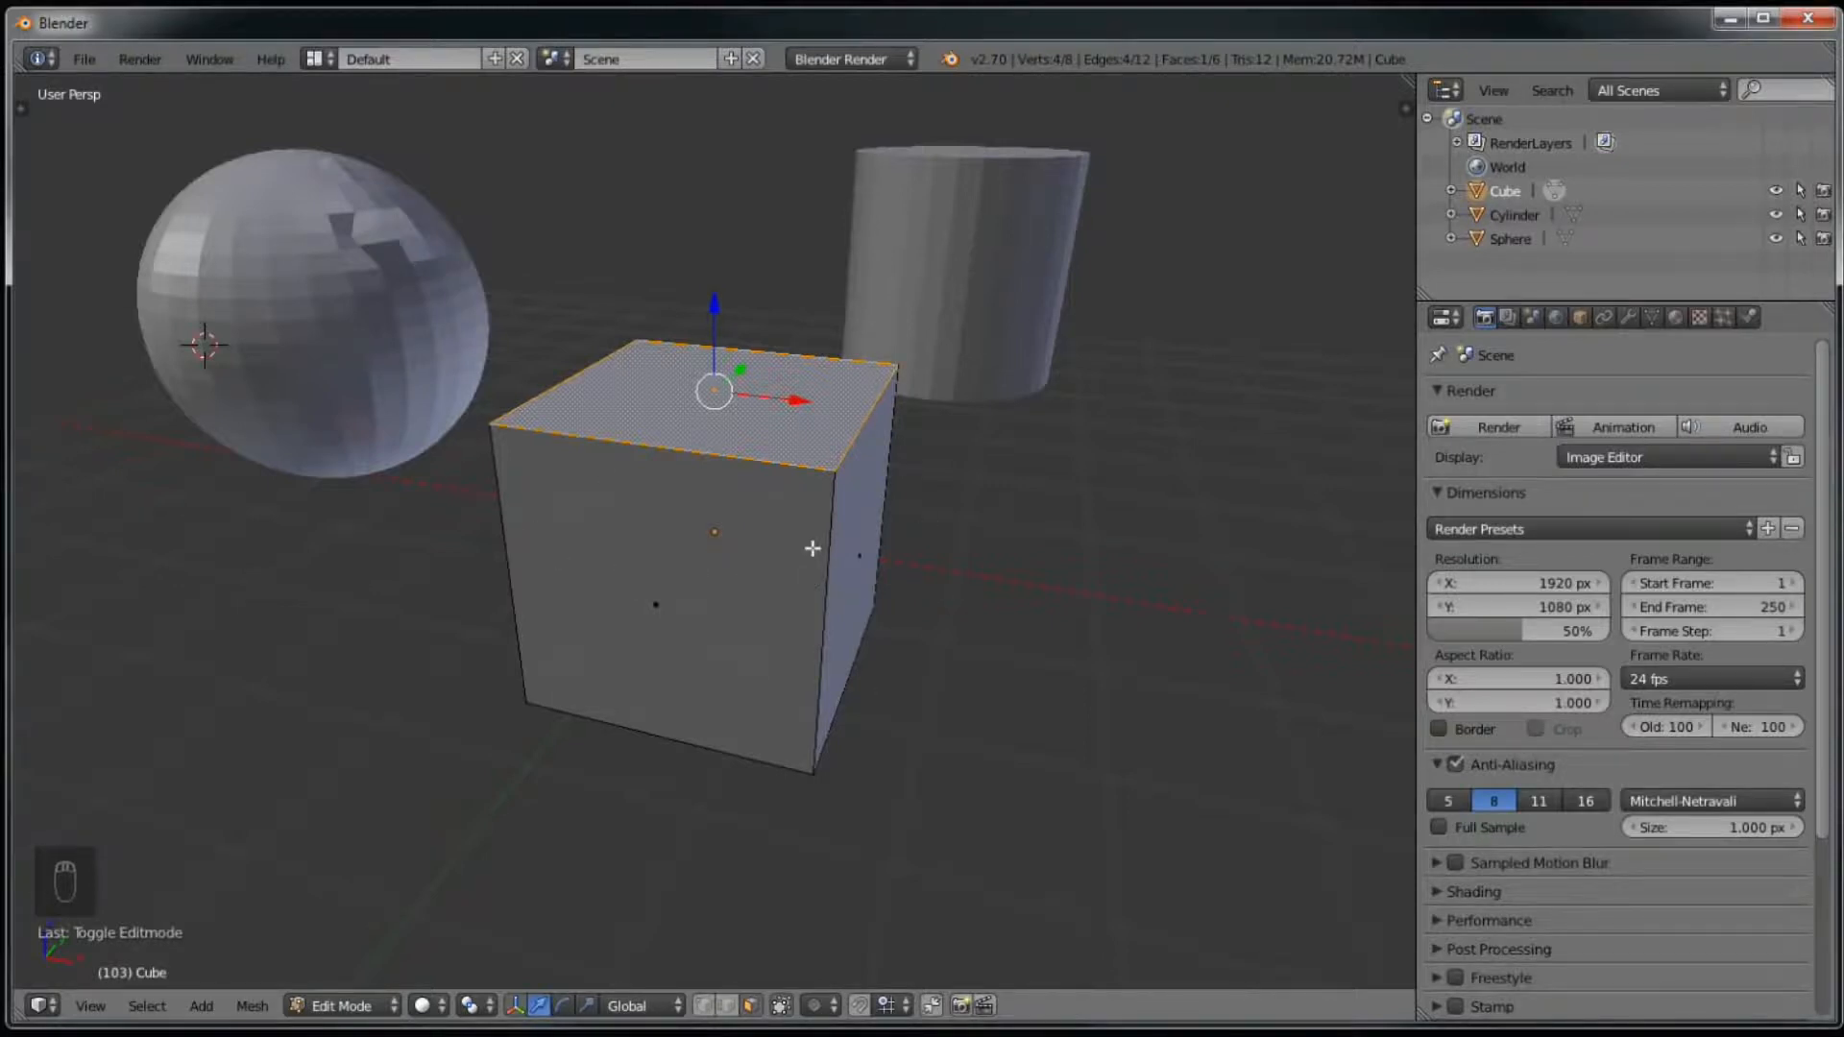
{"action": "middle_click_drag", "start_coordinate": [813, 548], "coordinate": [716, 547]}
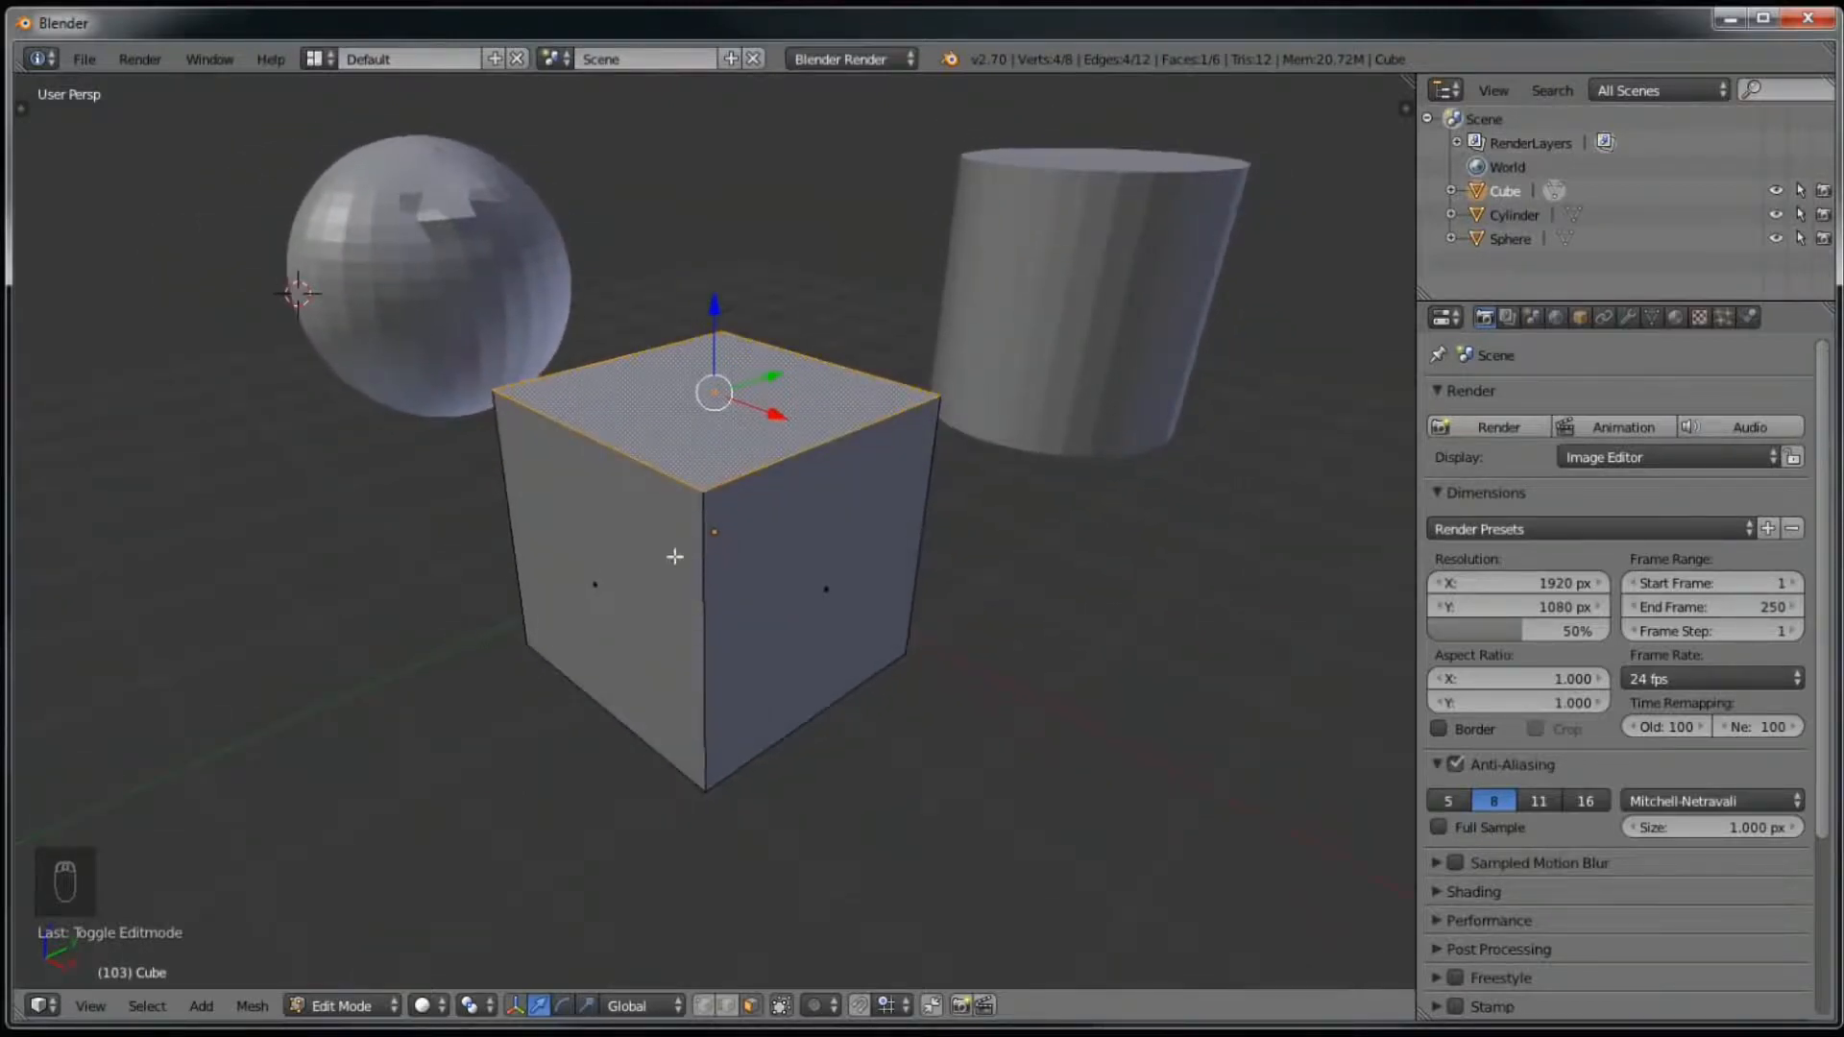
{"action": "mouse_move", "coordinate": [659, 535]}
{"action": "middle_mouse_down"}
{"action": "mouse_move", "coordinate": [742, 526]}
{"action": "mouse_move", "coordinate": [679, 536]}
{"action": "mouse_move", "coordinate": [692, 548]}
{"action": "middle_mouse_up"}
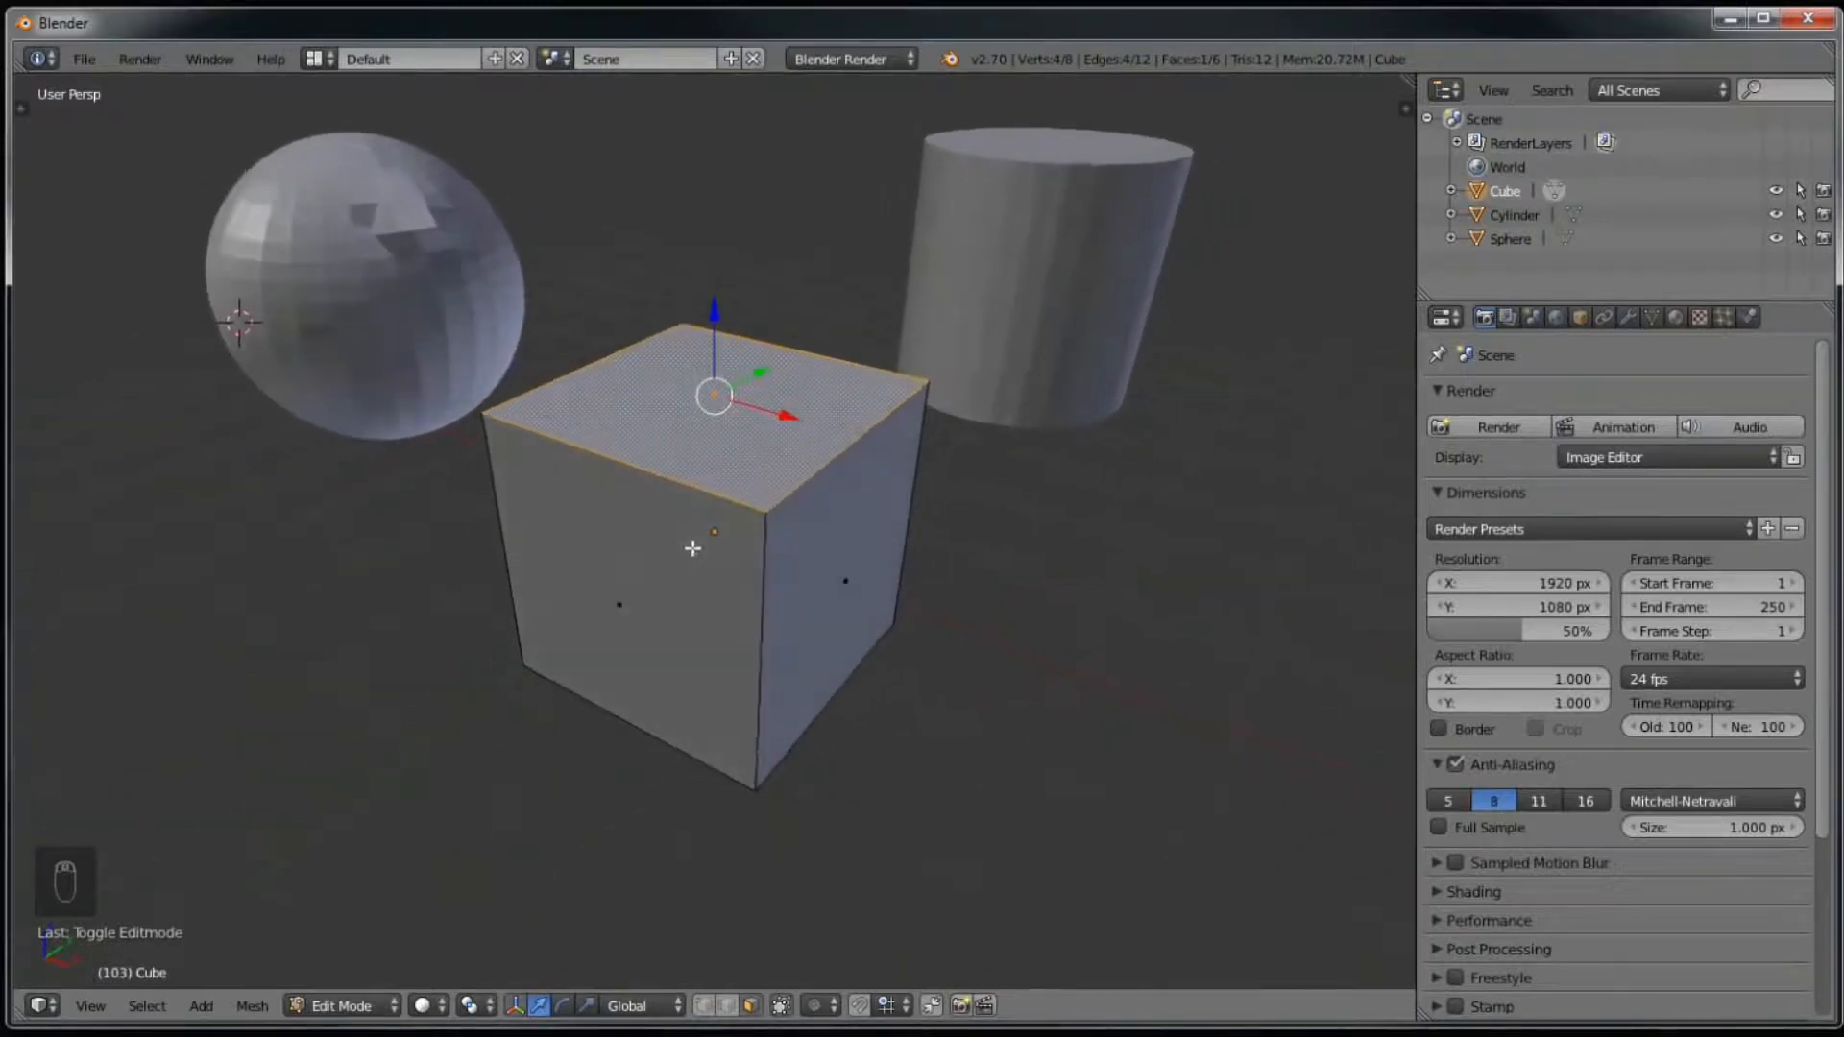
{"action": "mouse_move", "coordinate": [794, 646]}
{"action": "middle_mouse_down"}
{"action": "mouse_move", "coordinate": [836, 605]}
{"action": "mouse_move", "coordinate": [812, 621]}
{"action": "middle_mouse_up"}
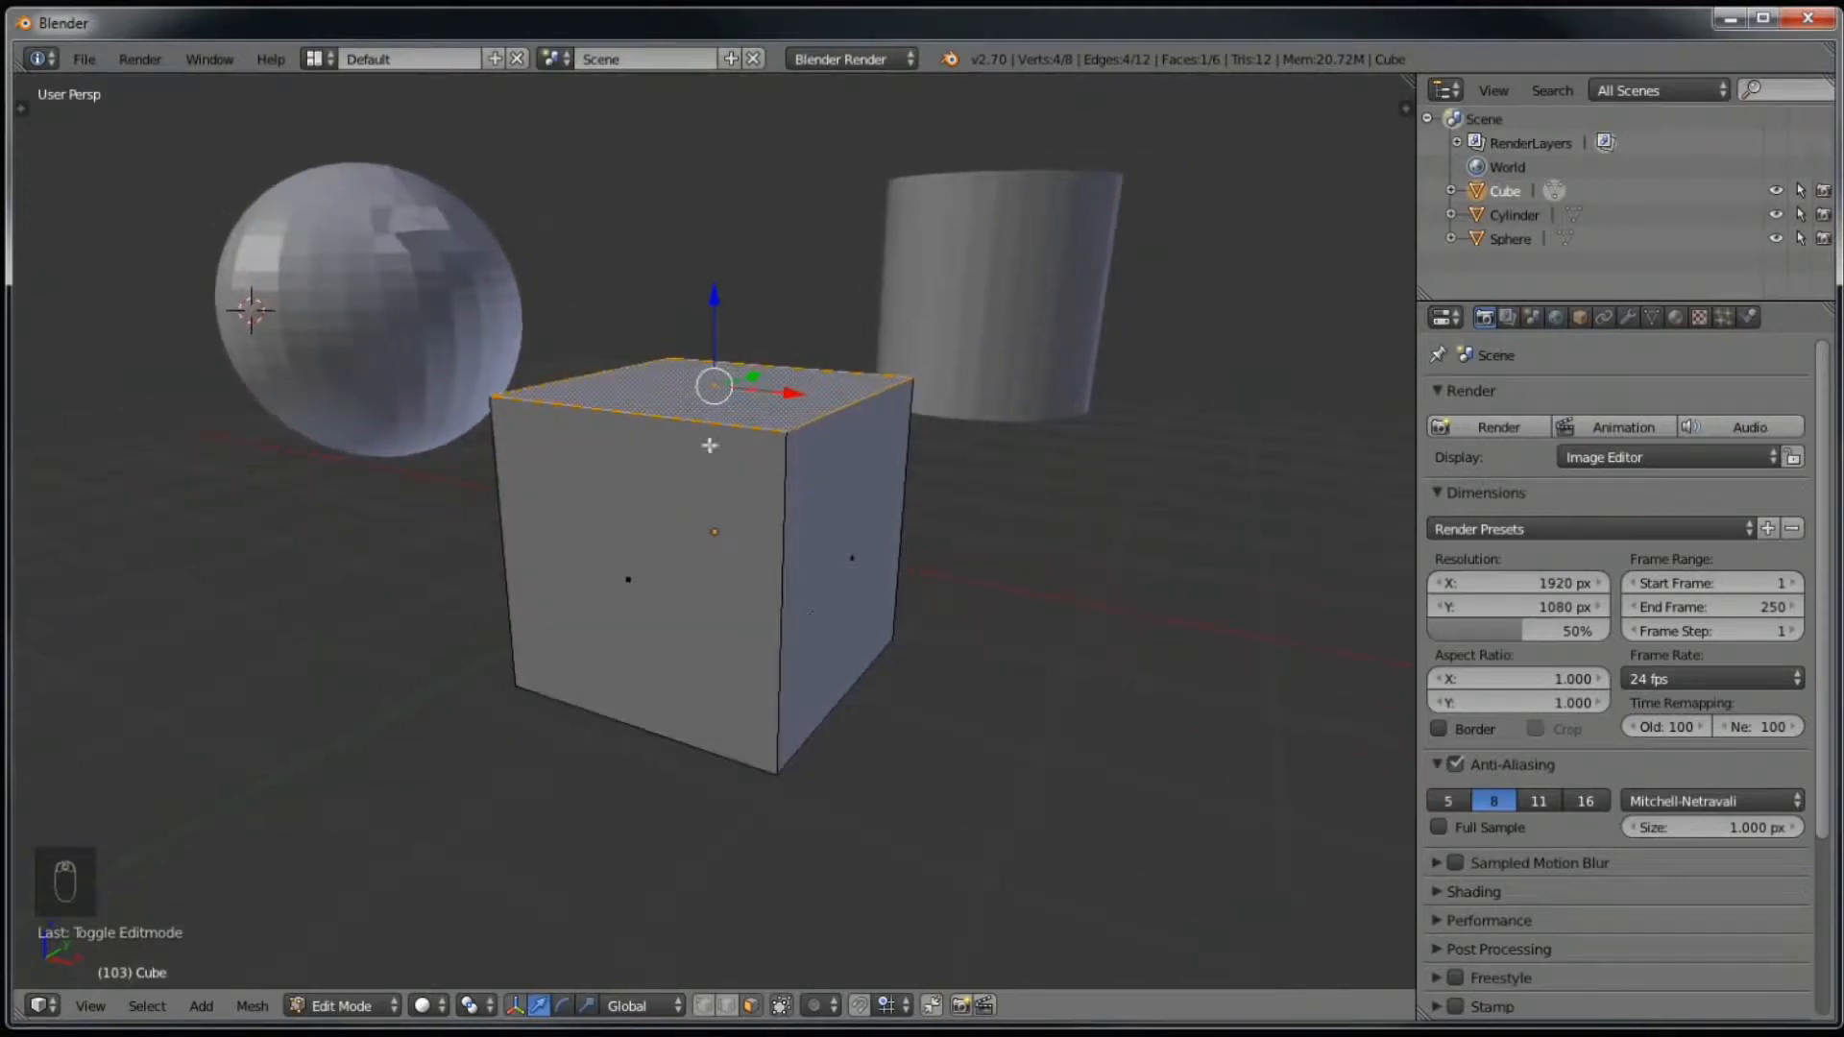
{"action": "key", "text": "a"}
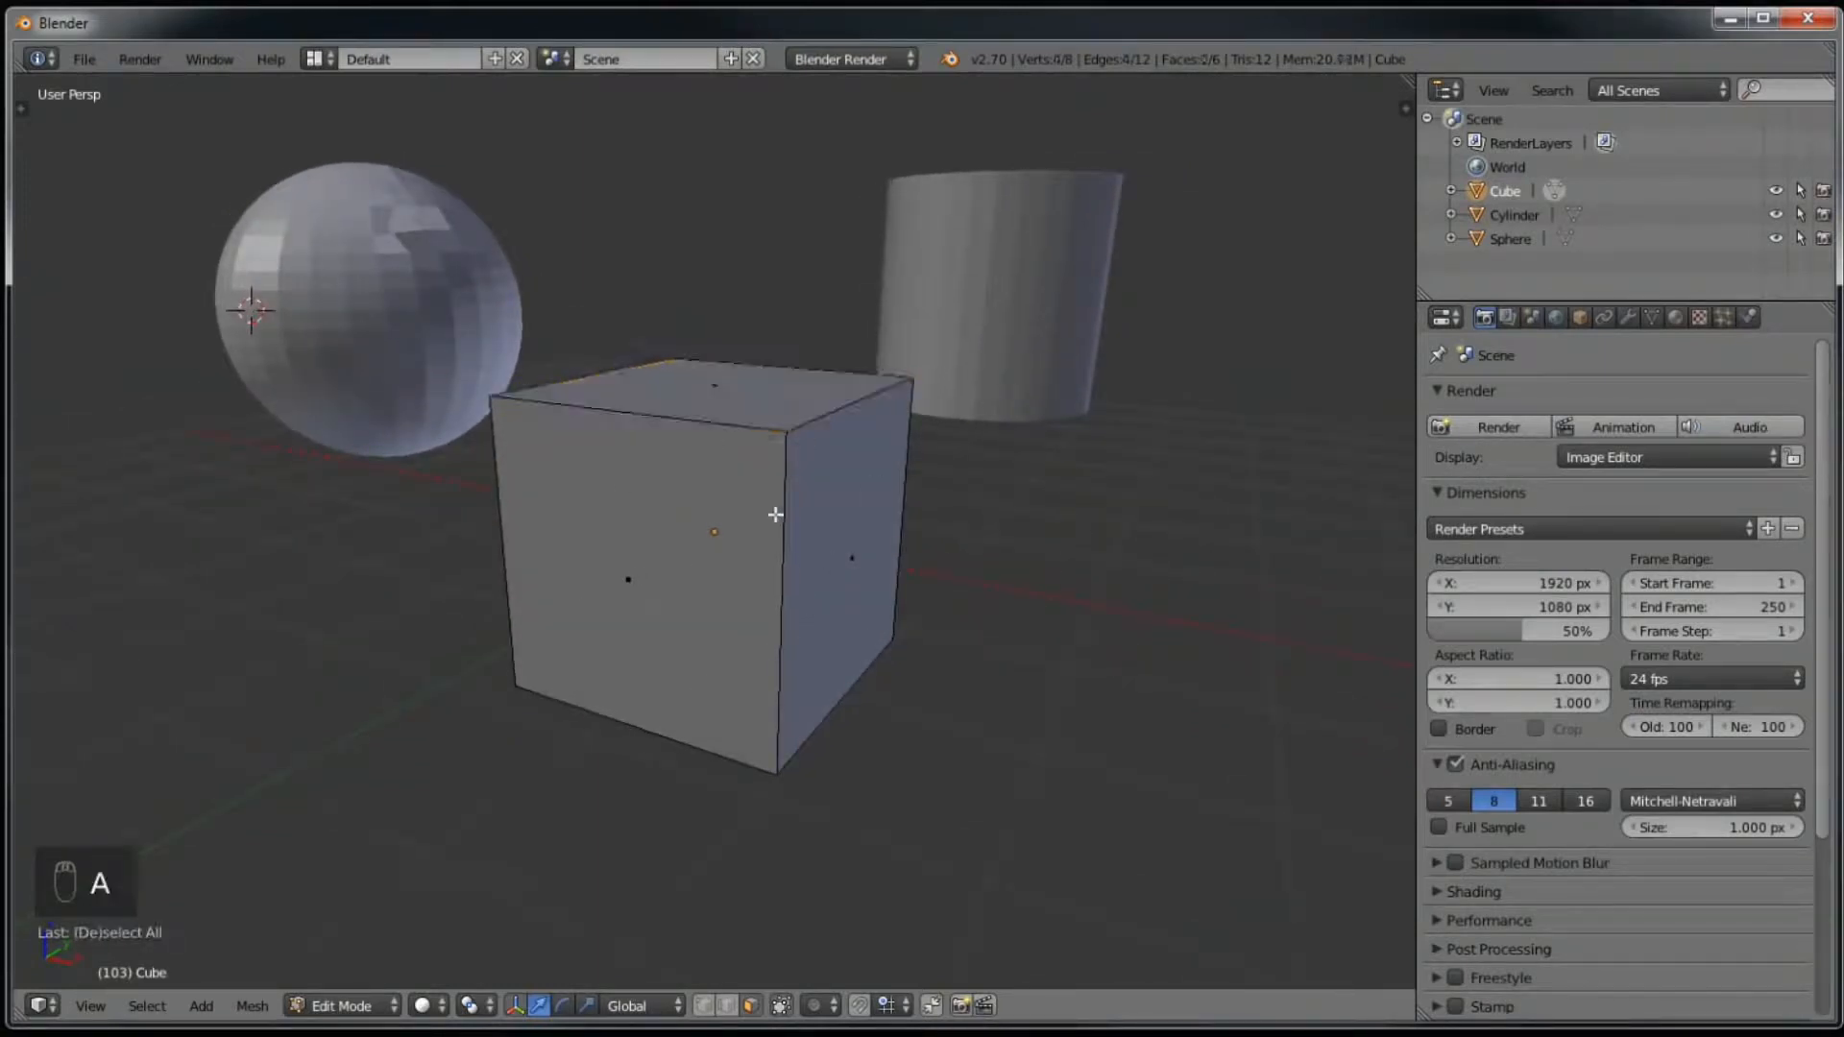
{"action": "key", "text": "a"}
{"action": "key", "text": "a"}
{"action": "key", "text": "a"}
{"action": "key", "text": "a"}
{"action": "key", "text": "a"}
{"action": "right_click", "coordinate": [703, 405]}
{"action": "key", "text": "a"}
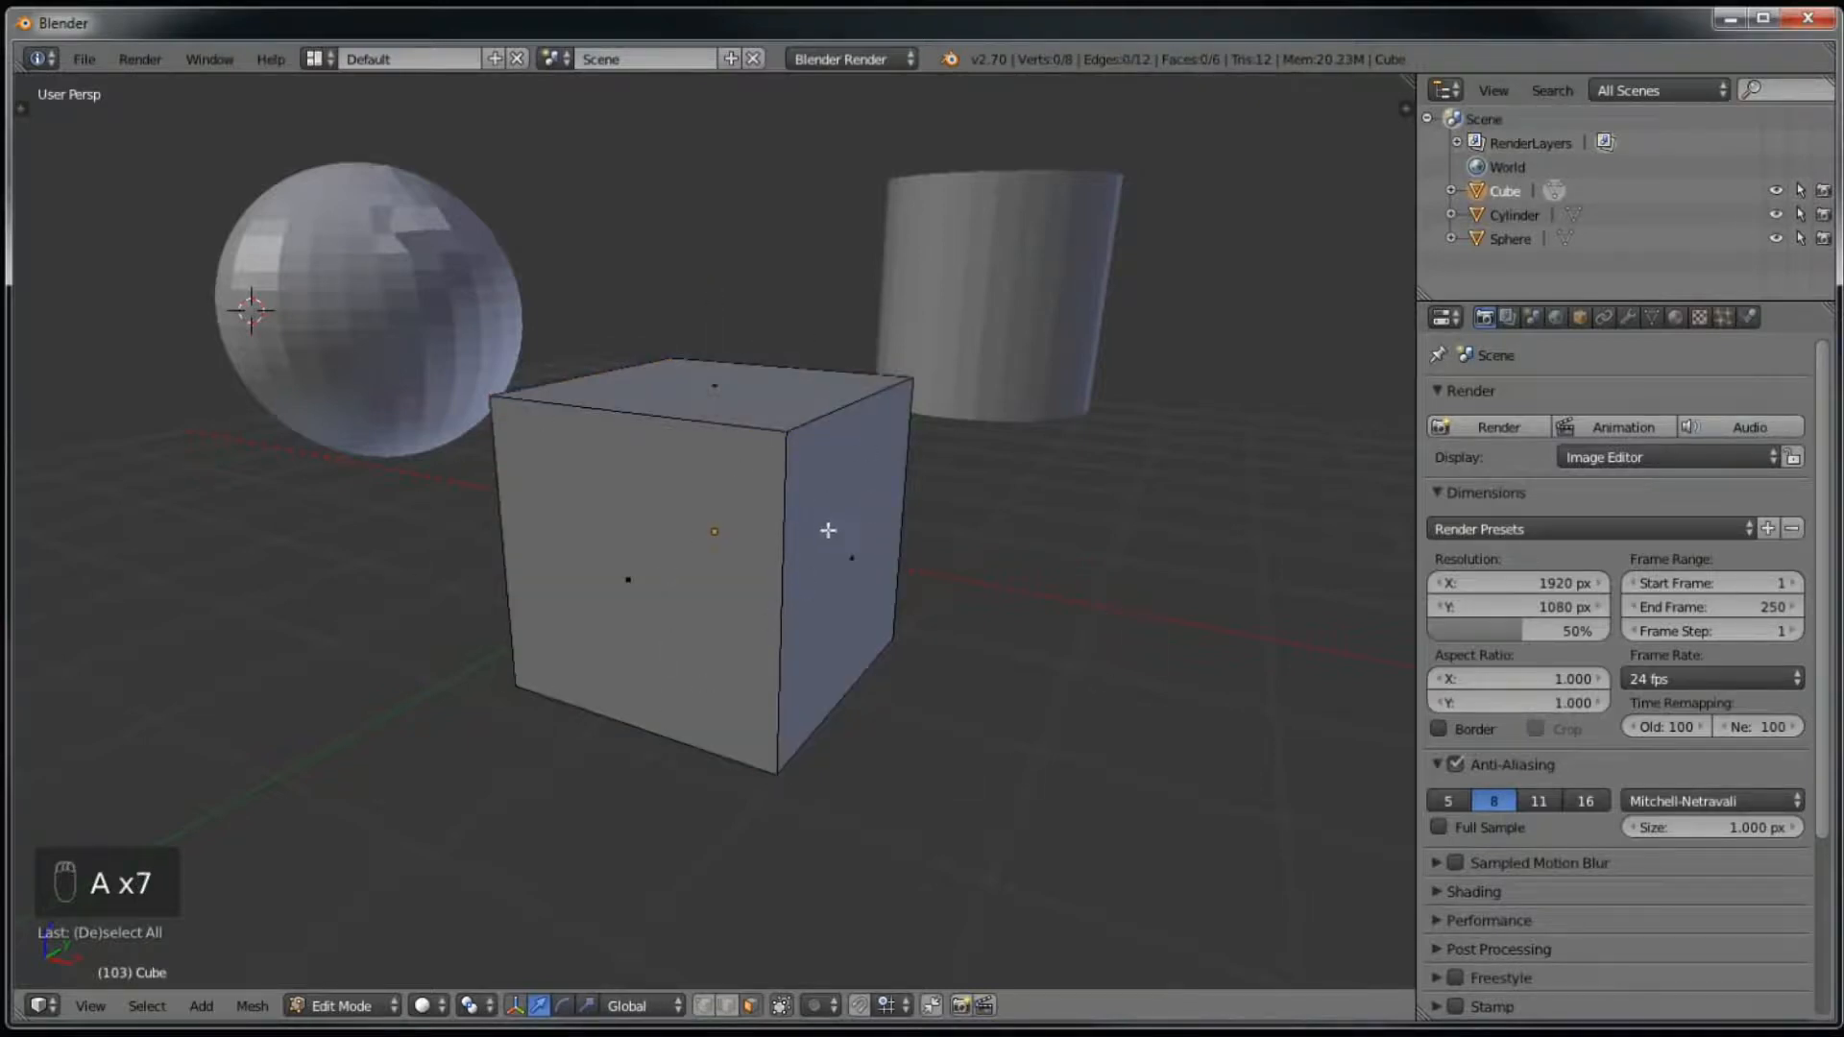
Step: Select and deselect the entire cube once more, and pick only its top face
{"action": "key", "text": "a"}
{"action": "middle_click_drag", "start_coordinate": [845, 466], "coordinate": [823, 544]}
{"action": "key", "text": "a"}
{"action": "right_click", "coordinate": [755, 435]}
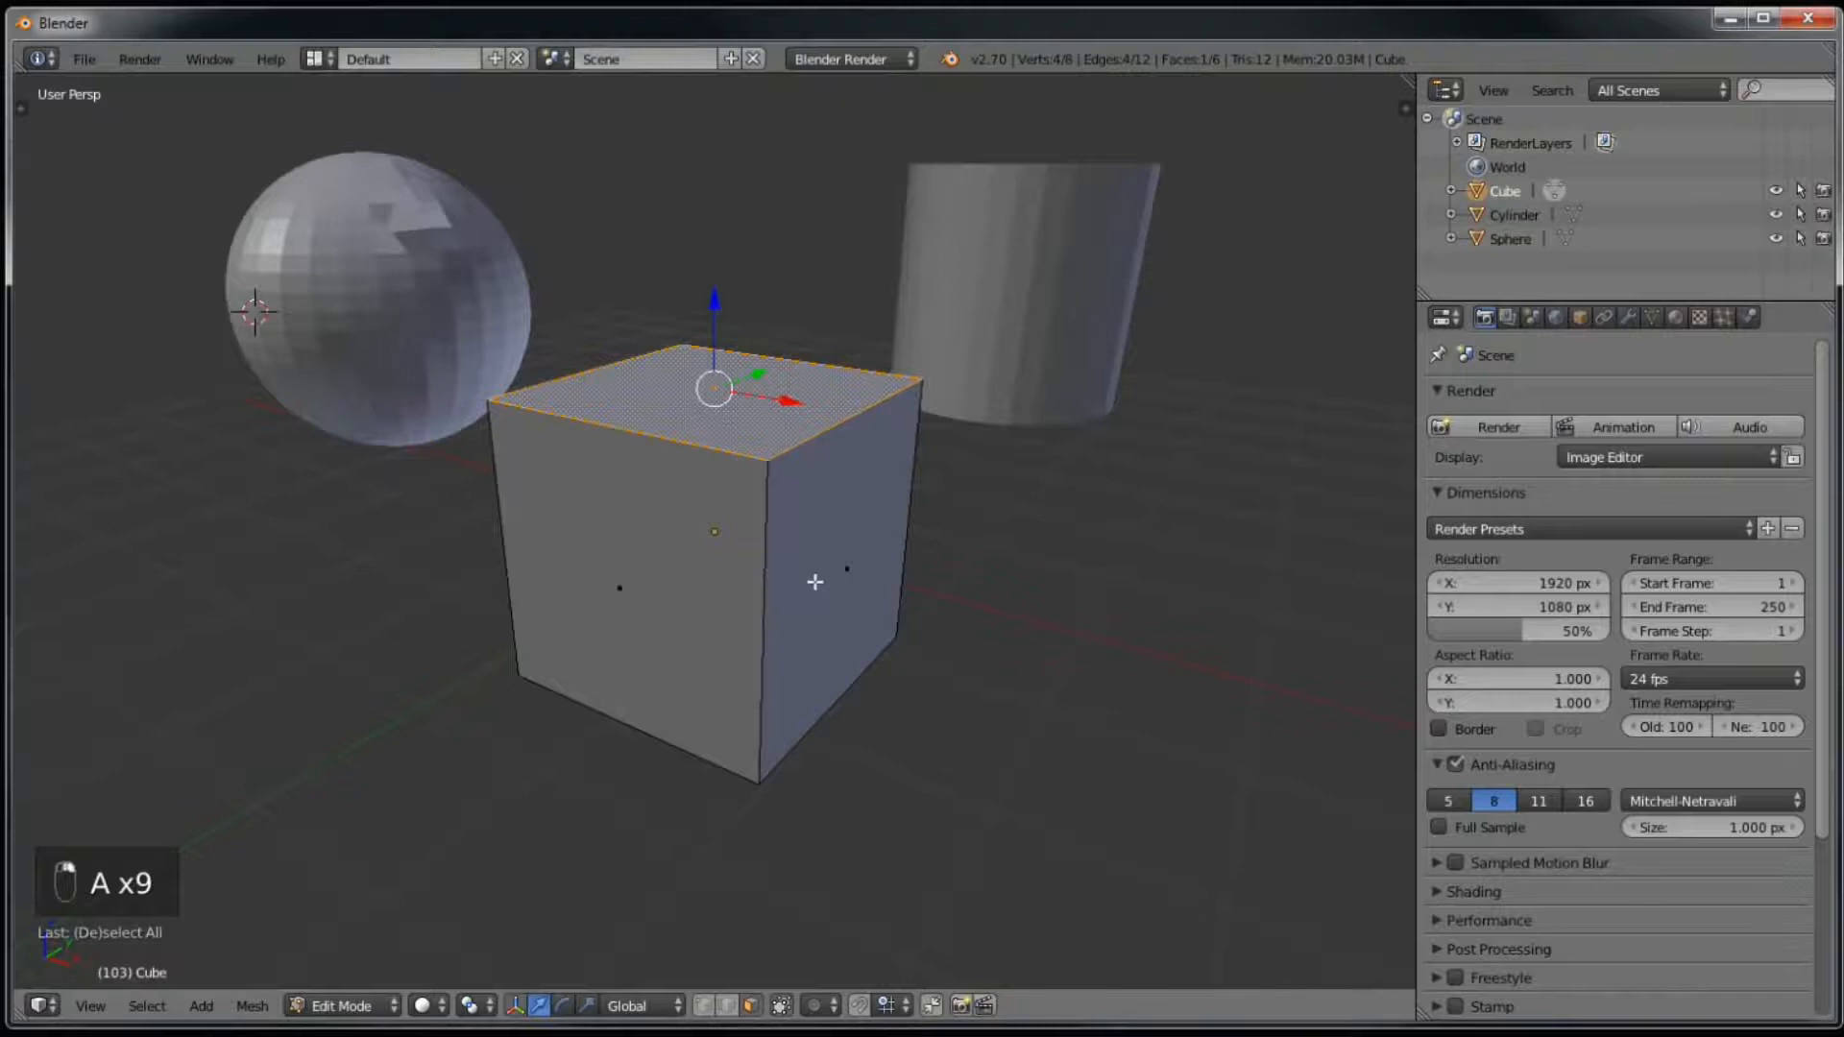
Step: Select all of the cube's faces and try rotating them freely in Edit Mode, cancelling the rotation
{"action": "key", "text": "a"}
{"action": "key", "text": "a"}
{"action": "key", "text": "a"}
{"action": "key", "text": "a"}
{"action": "key", "text": "a"}
{"action": "key", "text": "a"}
{"action": "key", "text": "a"}
{"action": "key", "text": "a"}
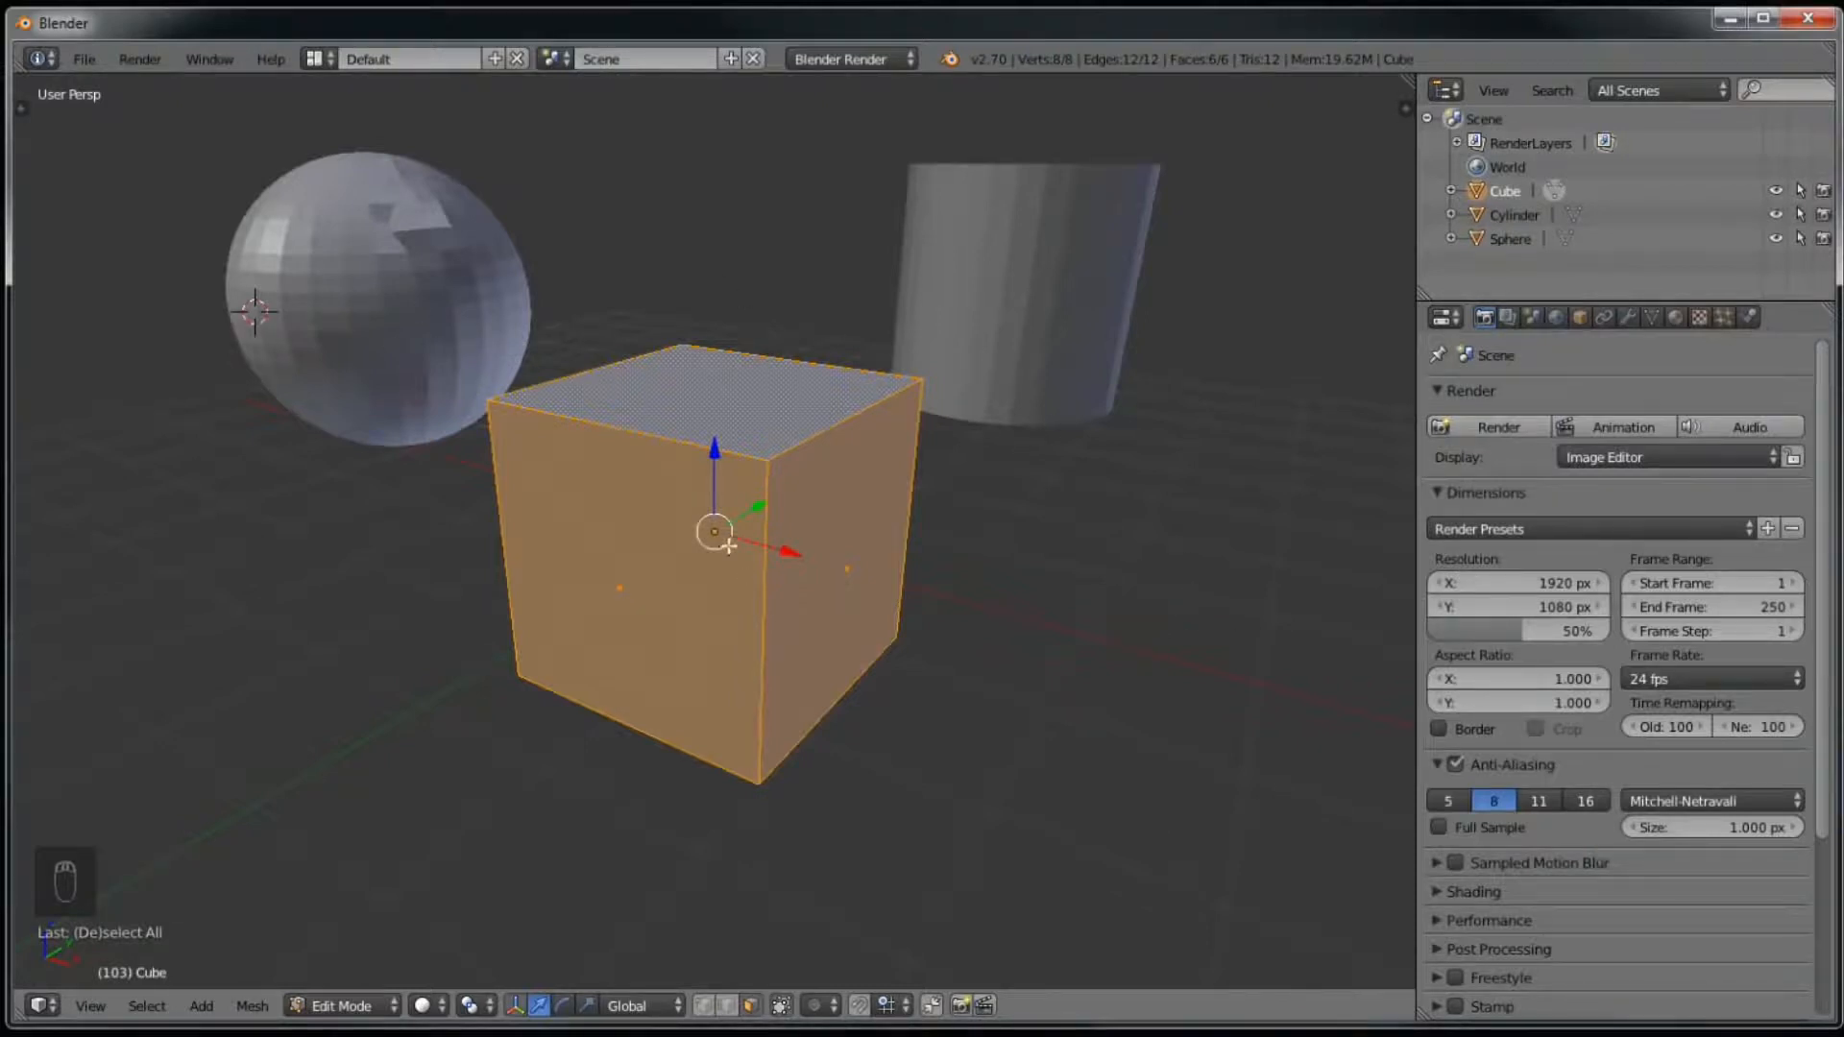
{"action": "middle_click_drag", "start_coordinate": [912, 506], "coordinate": [858, 555]}
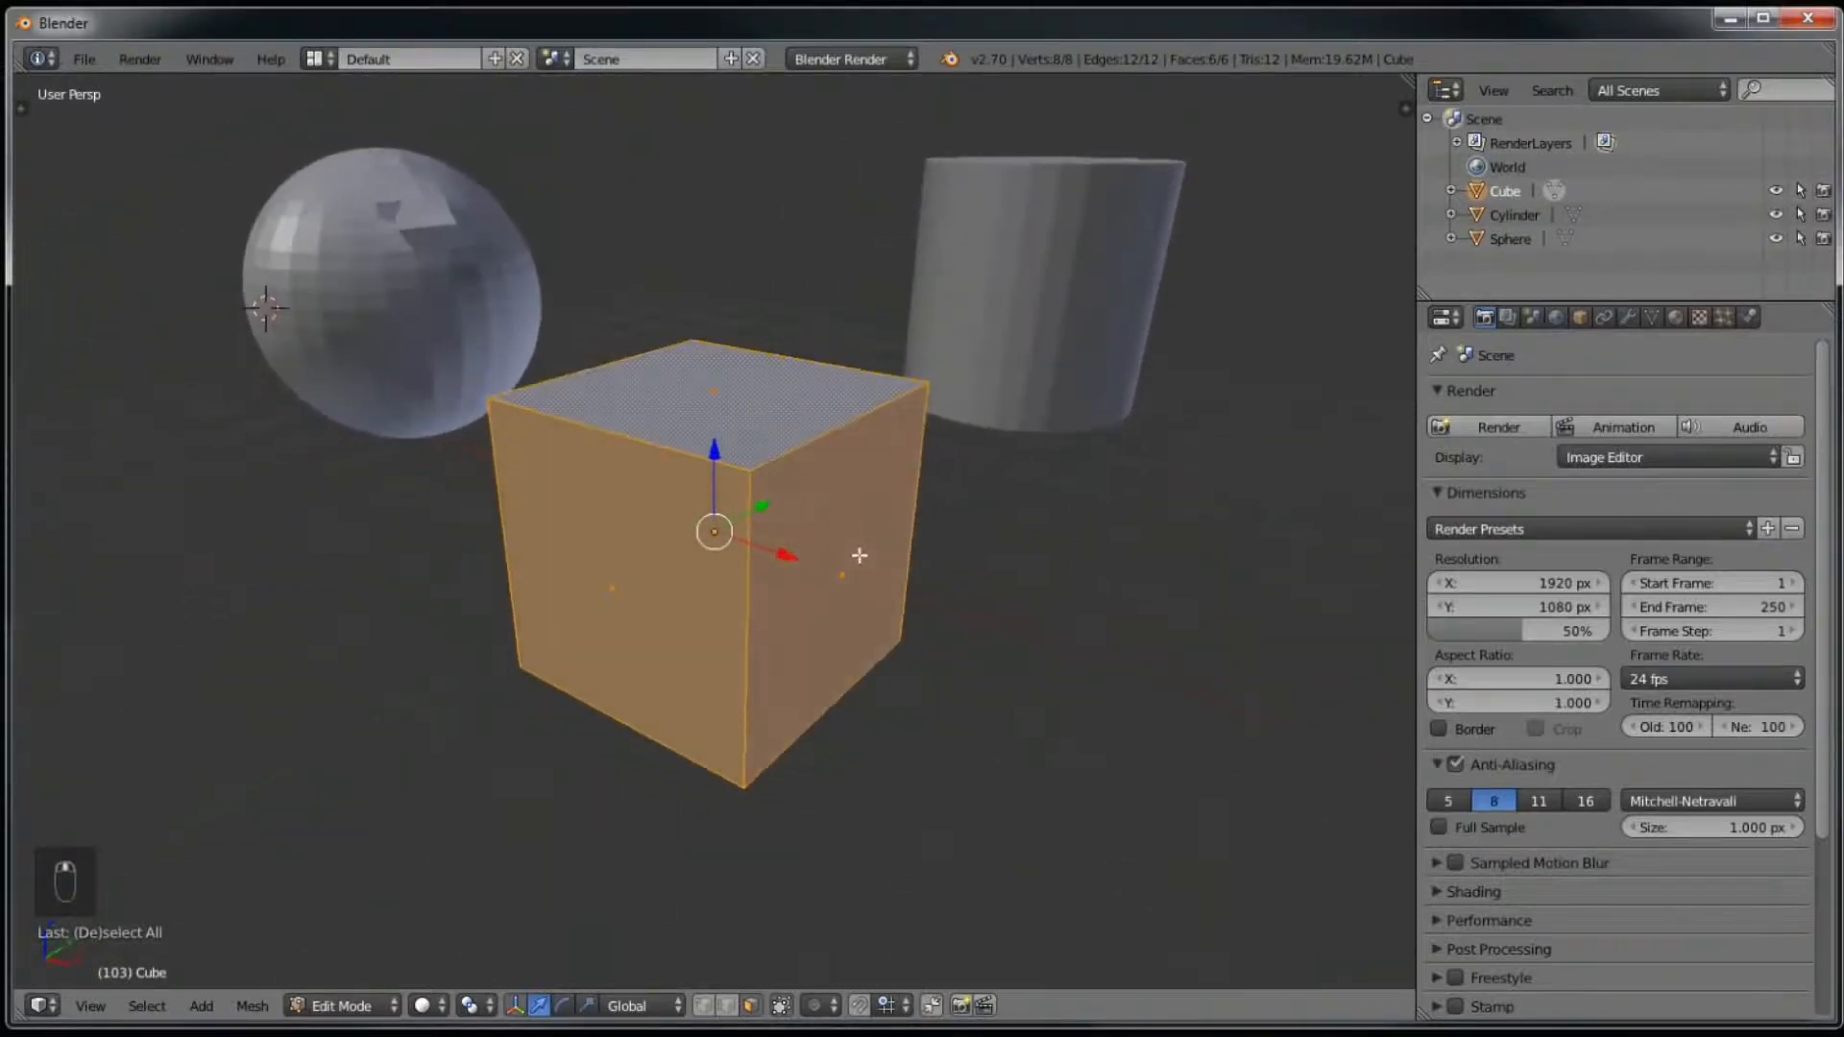
{"action": "key", "text": "r"}
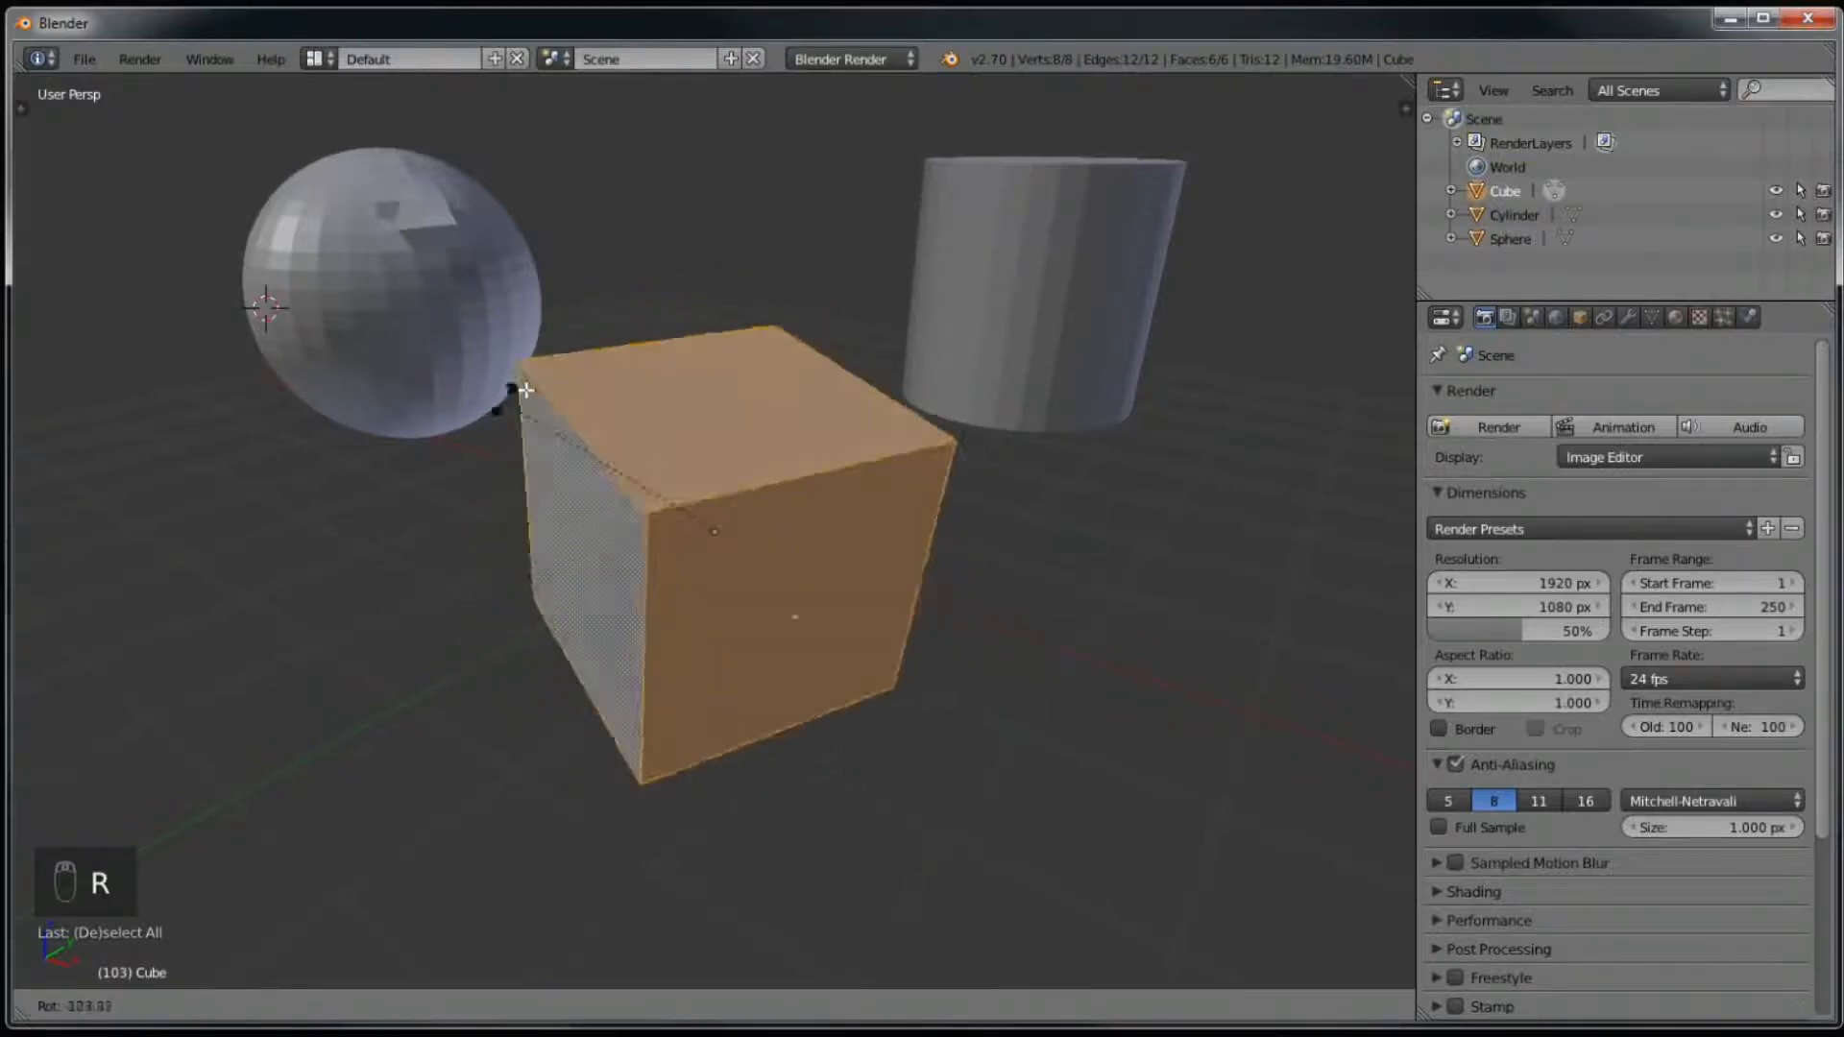
{"action": "right_click", "coordinate": [890, 390]}
Step: Select the cube's top face and the adjacent lighter side face, and rotate the two together slightly
{"action": "right_click", "coordinate": [862, 554]}
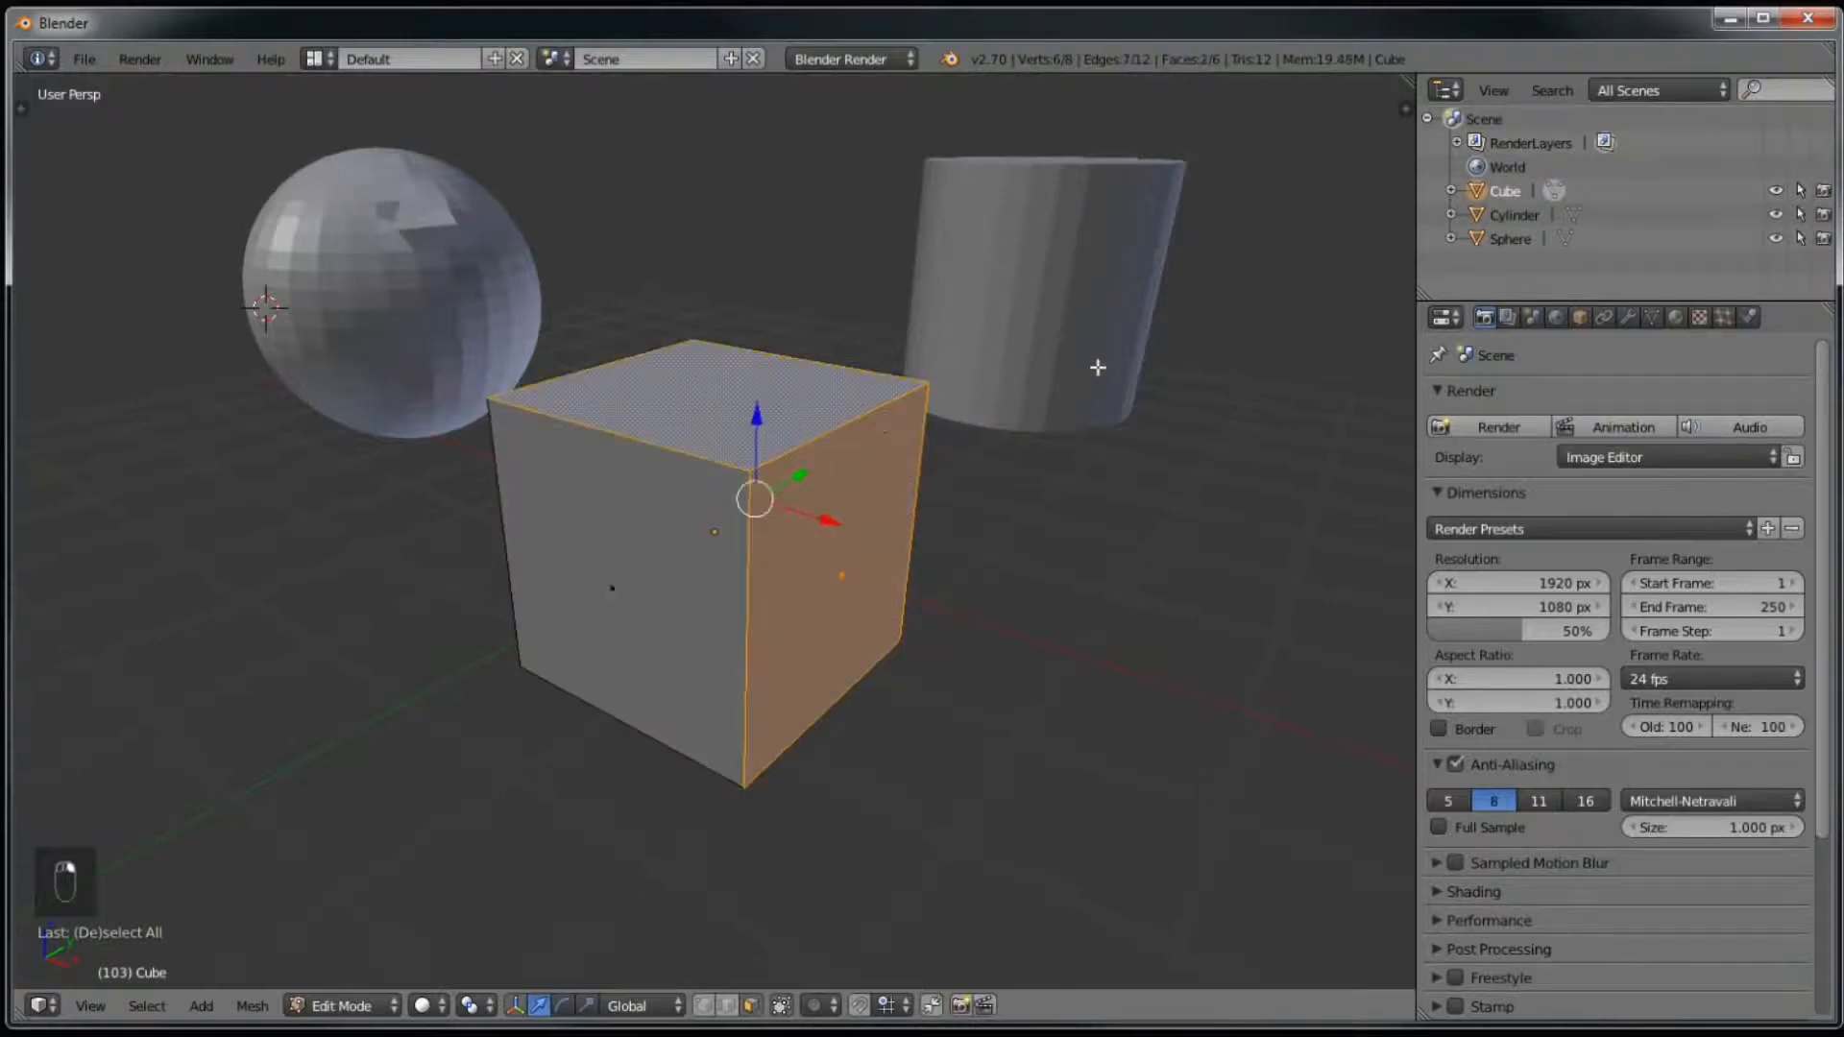
{"action": "key", "text": "r"}
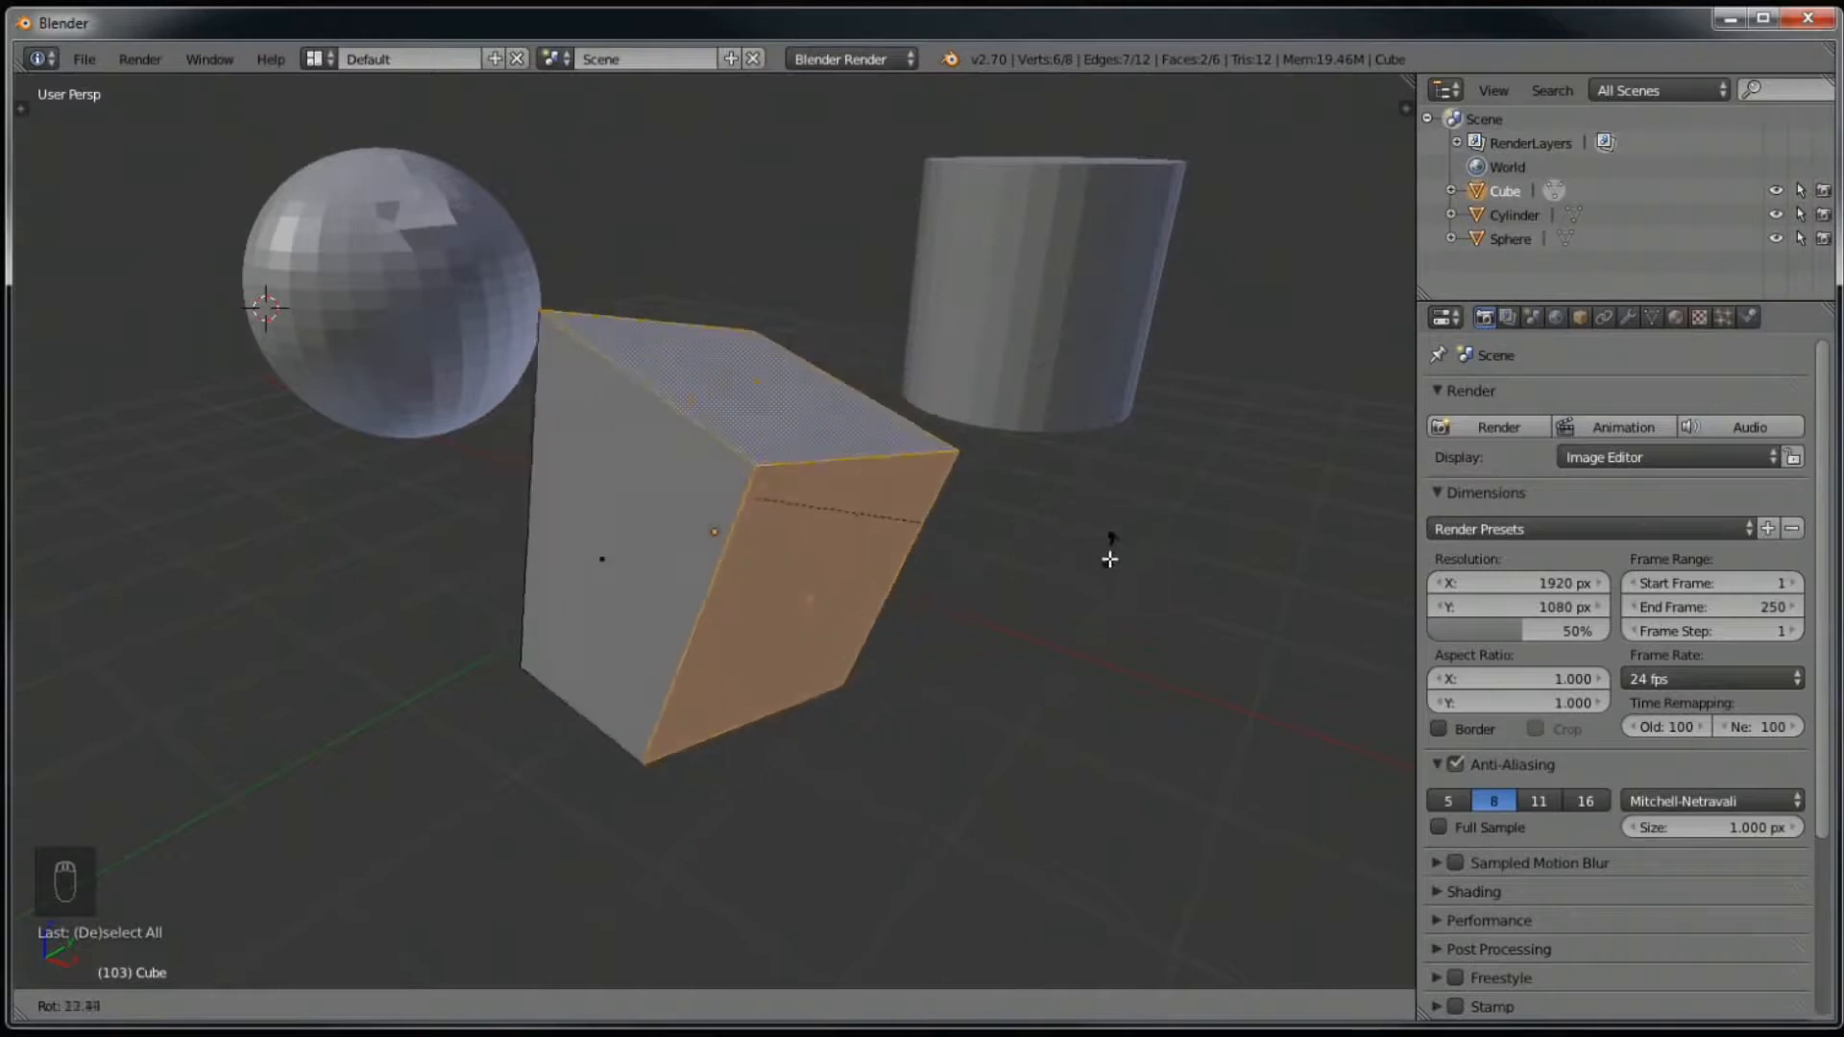
{"action": "left_click", "coordinate": [1050, 466]}
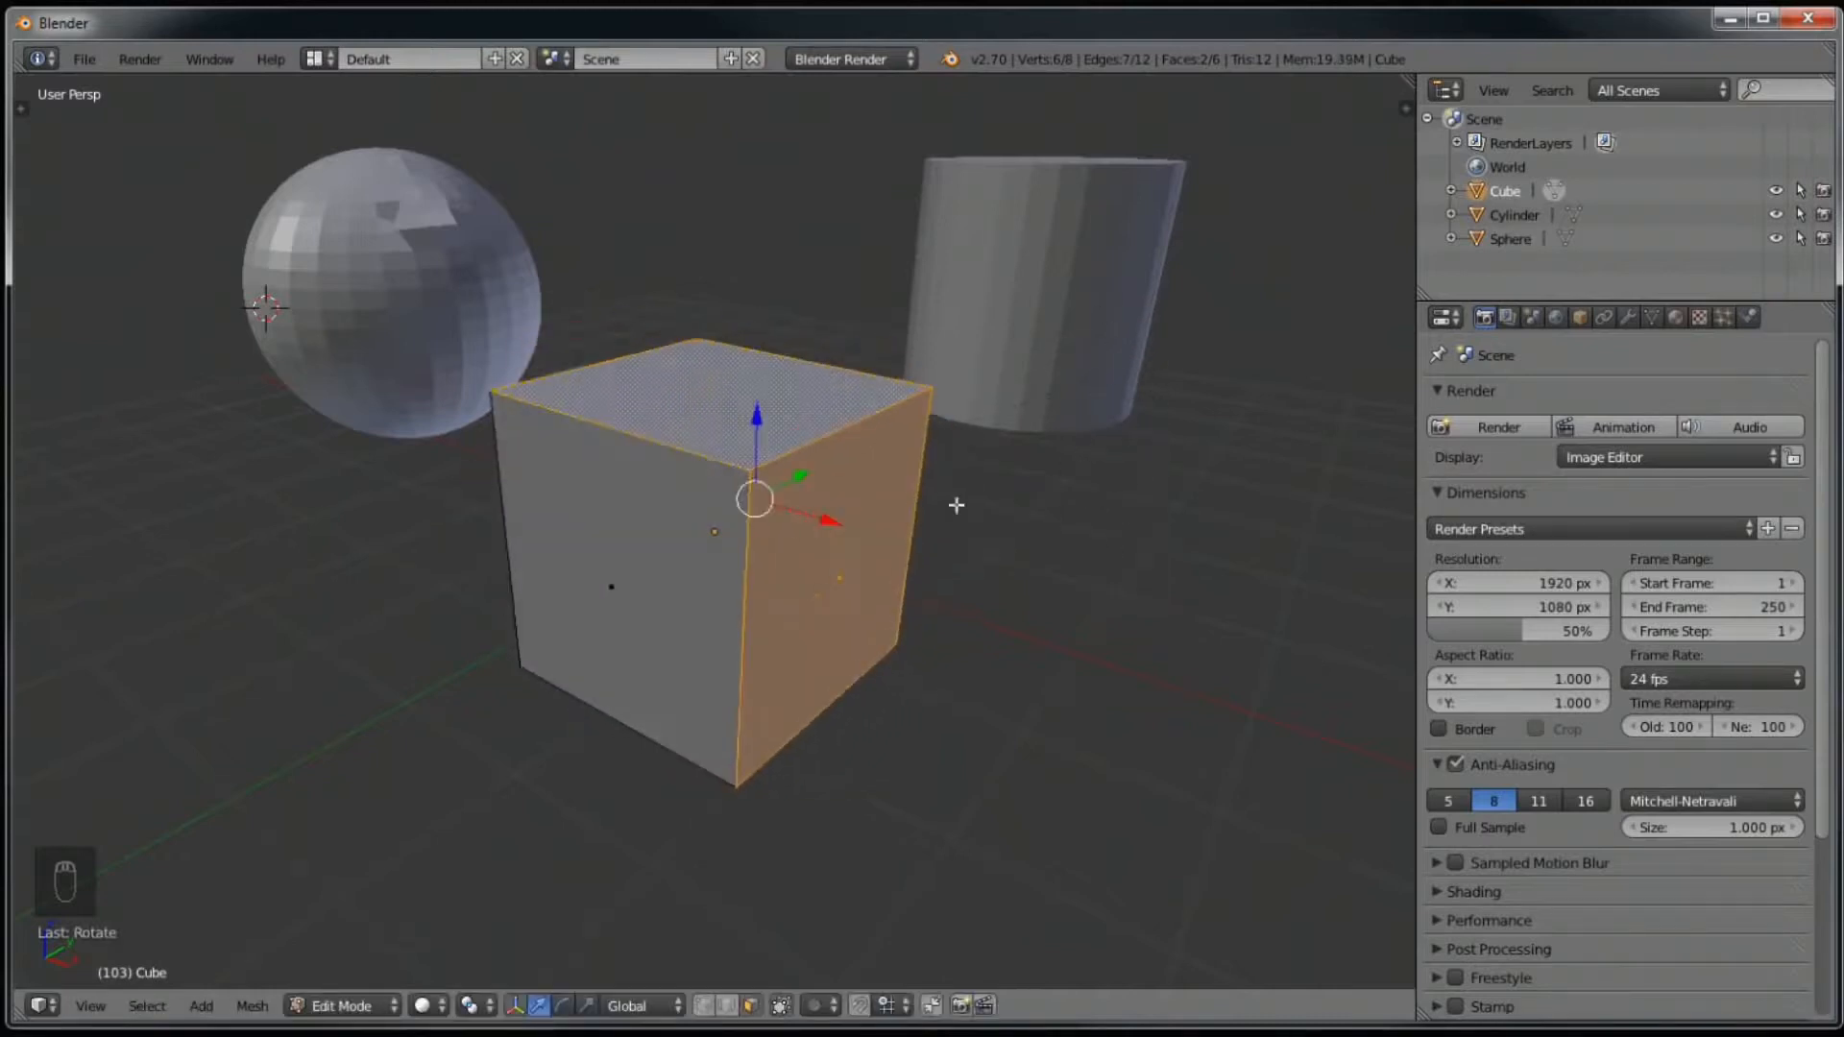
Step: Reduce the selection to only the cube's top face
{"action": "middle_click_drag", "start_coordinate": [759, 629], "coordinate": [776, 703]}
{"action": "middle_click_drag", "start_coordinate": [725, 793], "coordinate": [711, 756]}
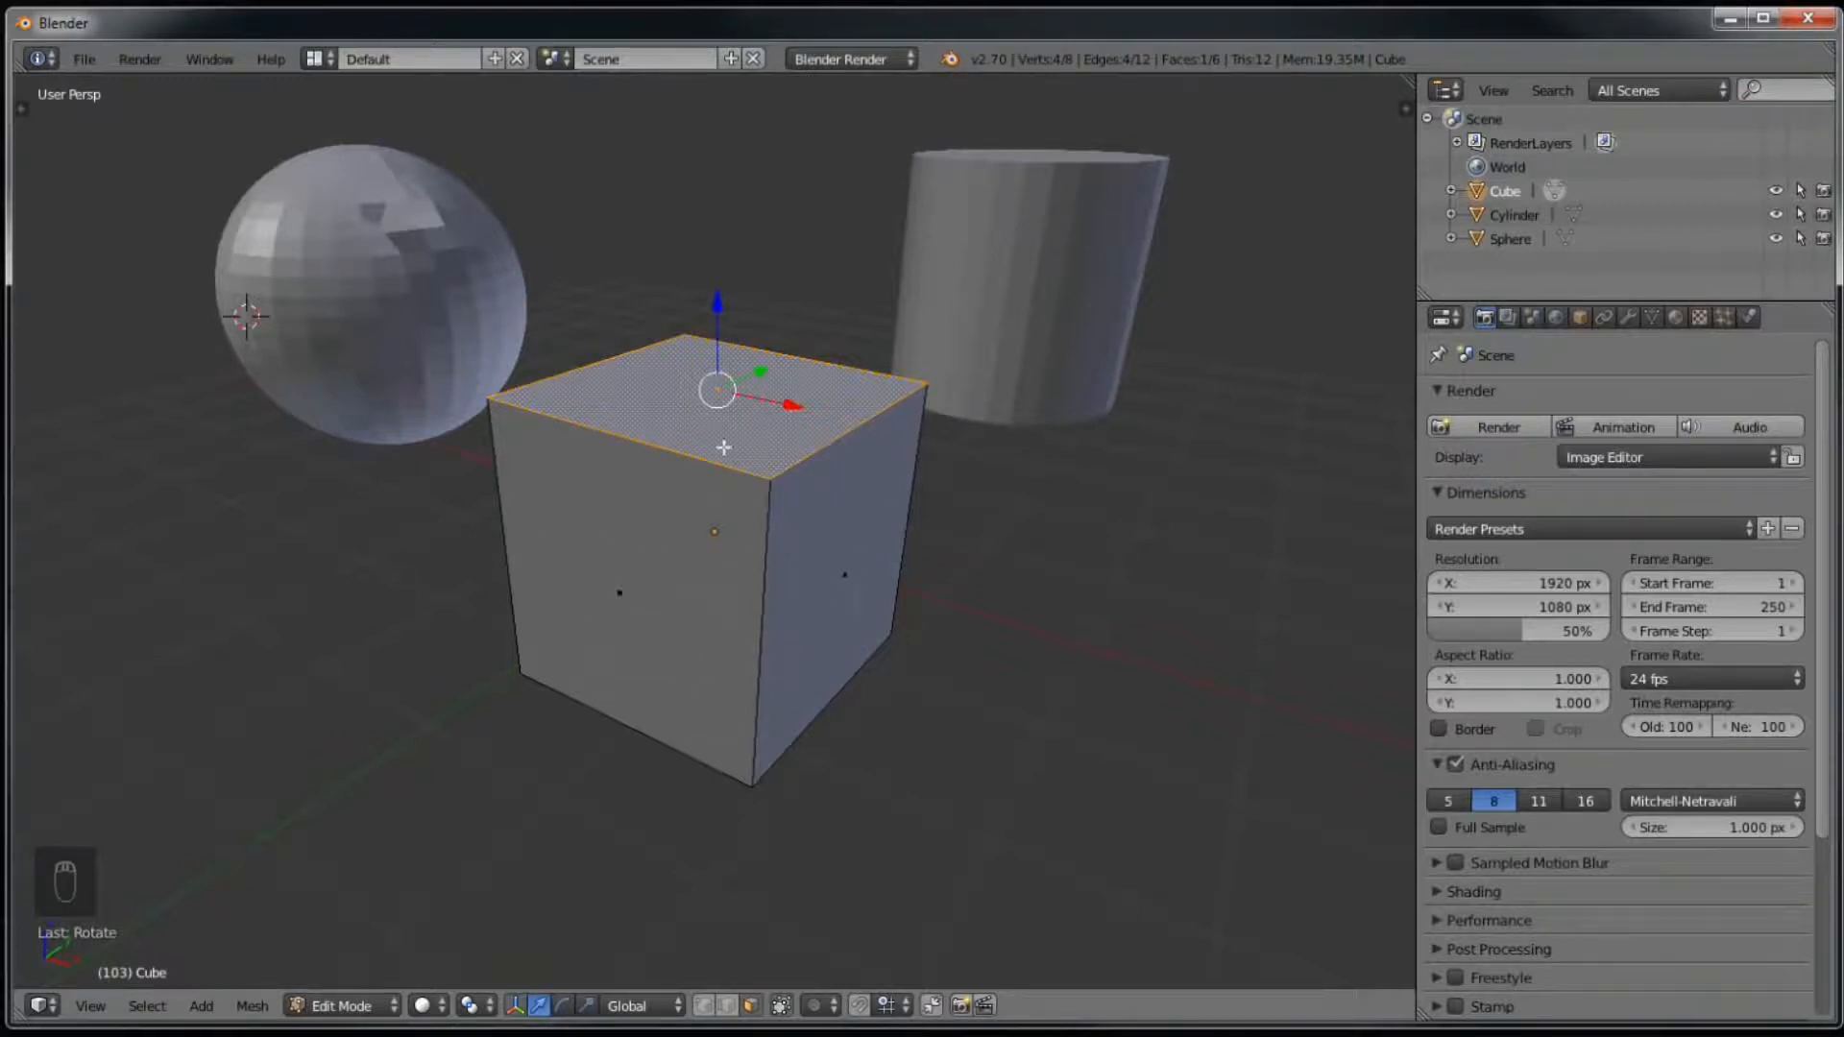
{"action": "middle_click_drag", "start_coordinate": [665, 753], "coordinate": [712, 580]}
{"action": "right_click", "coordinate": [724, 613]}
{"action": "middle_click_drag", "start_coordinate": [815, 355], "coordinate": [801, 550]}
{"action": "right_click", "coordinate": [781, 488]}
{"action": "middle_click_drag", "start_coordinate": [825, 628], "coordinate": [785, 635]}
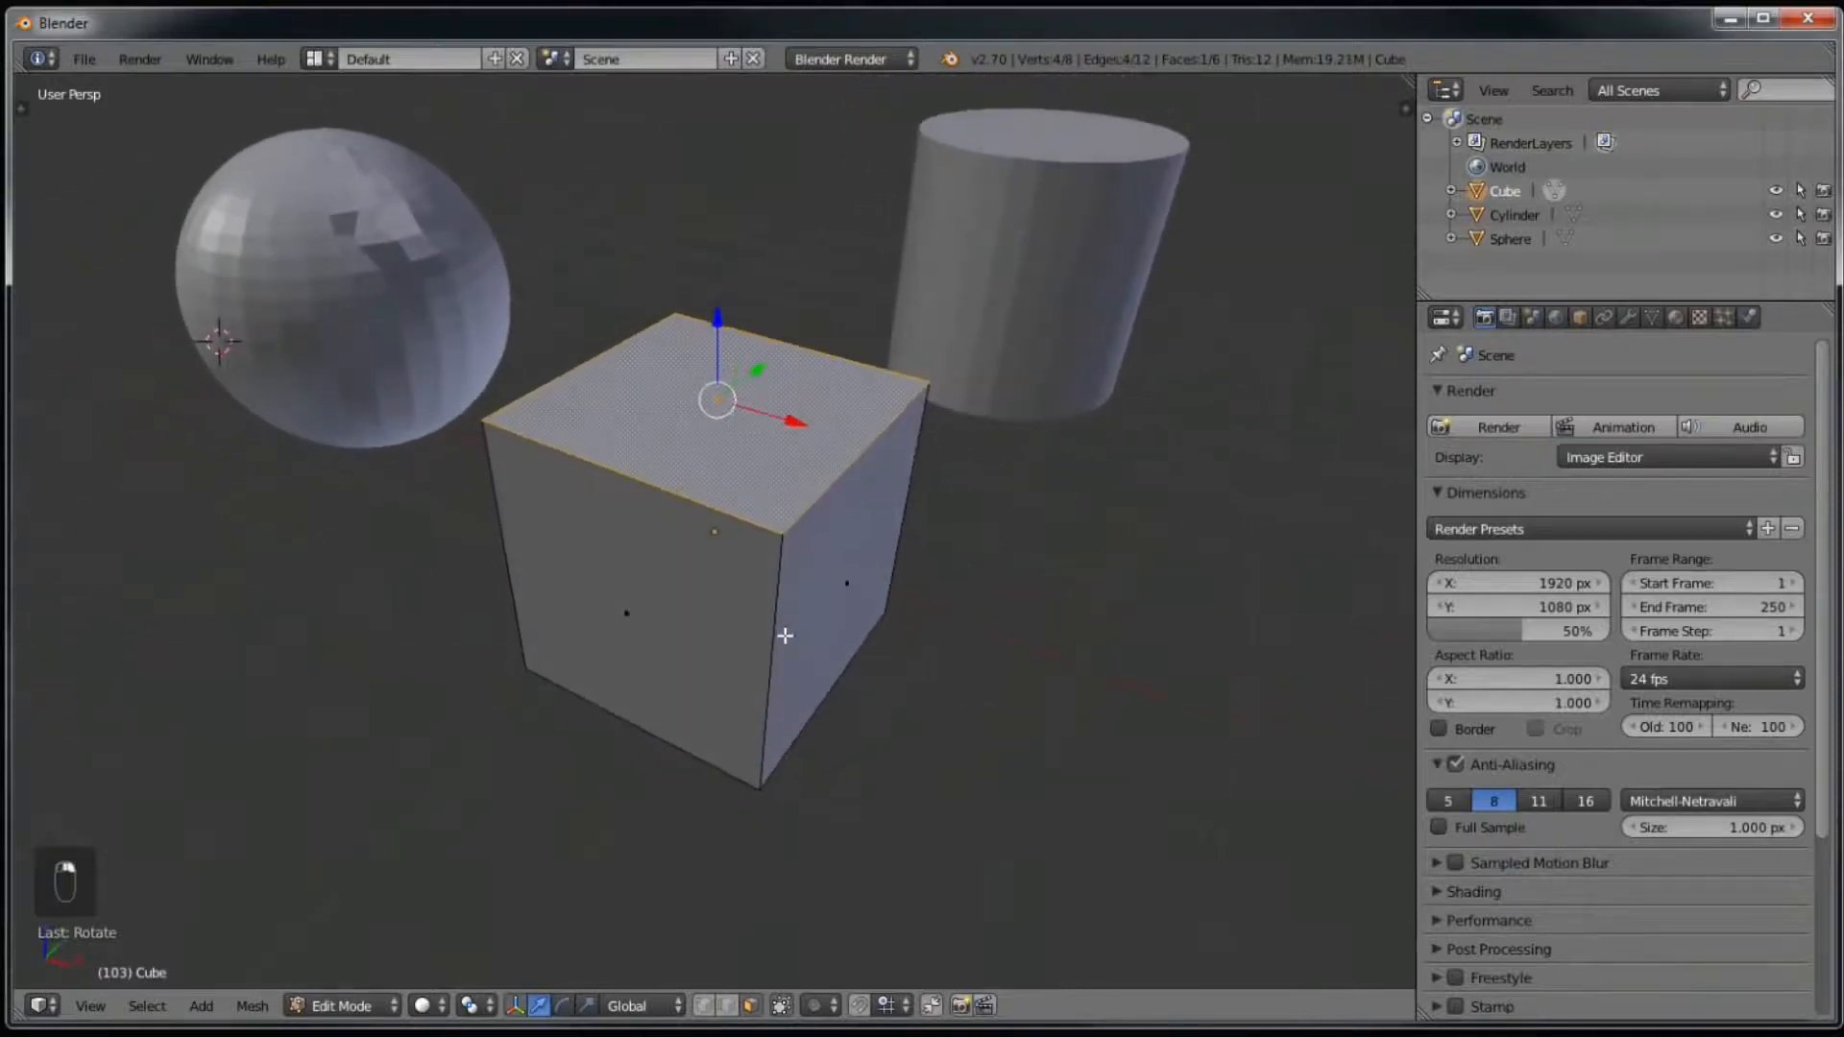
{"action": "middle_click_drag", "start_coordinate": [744, 508], "coordinate": [749, 698]}
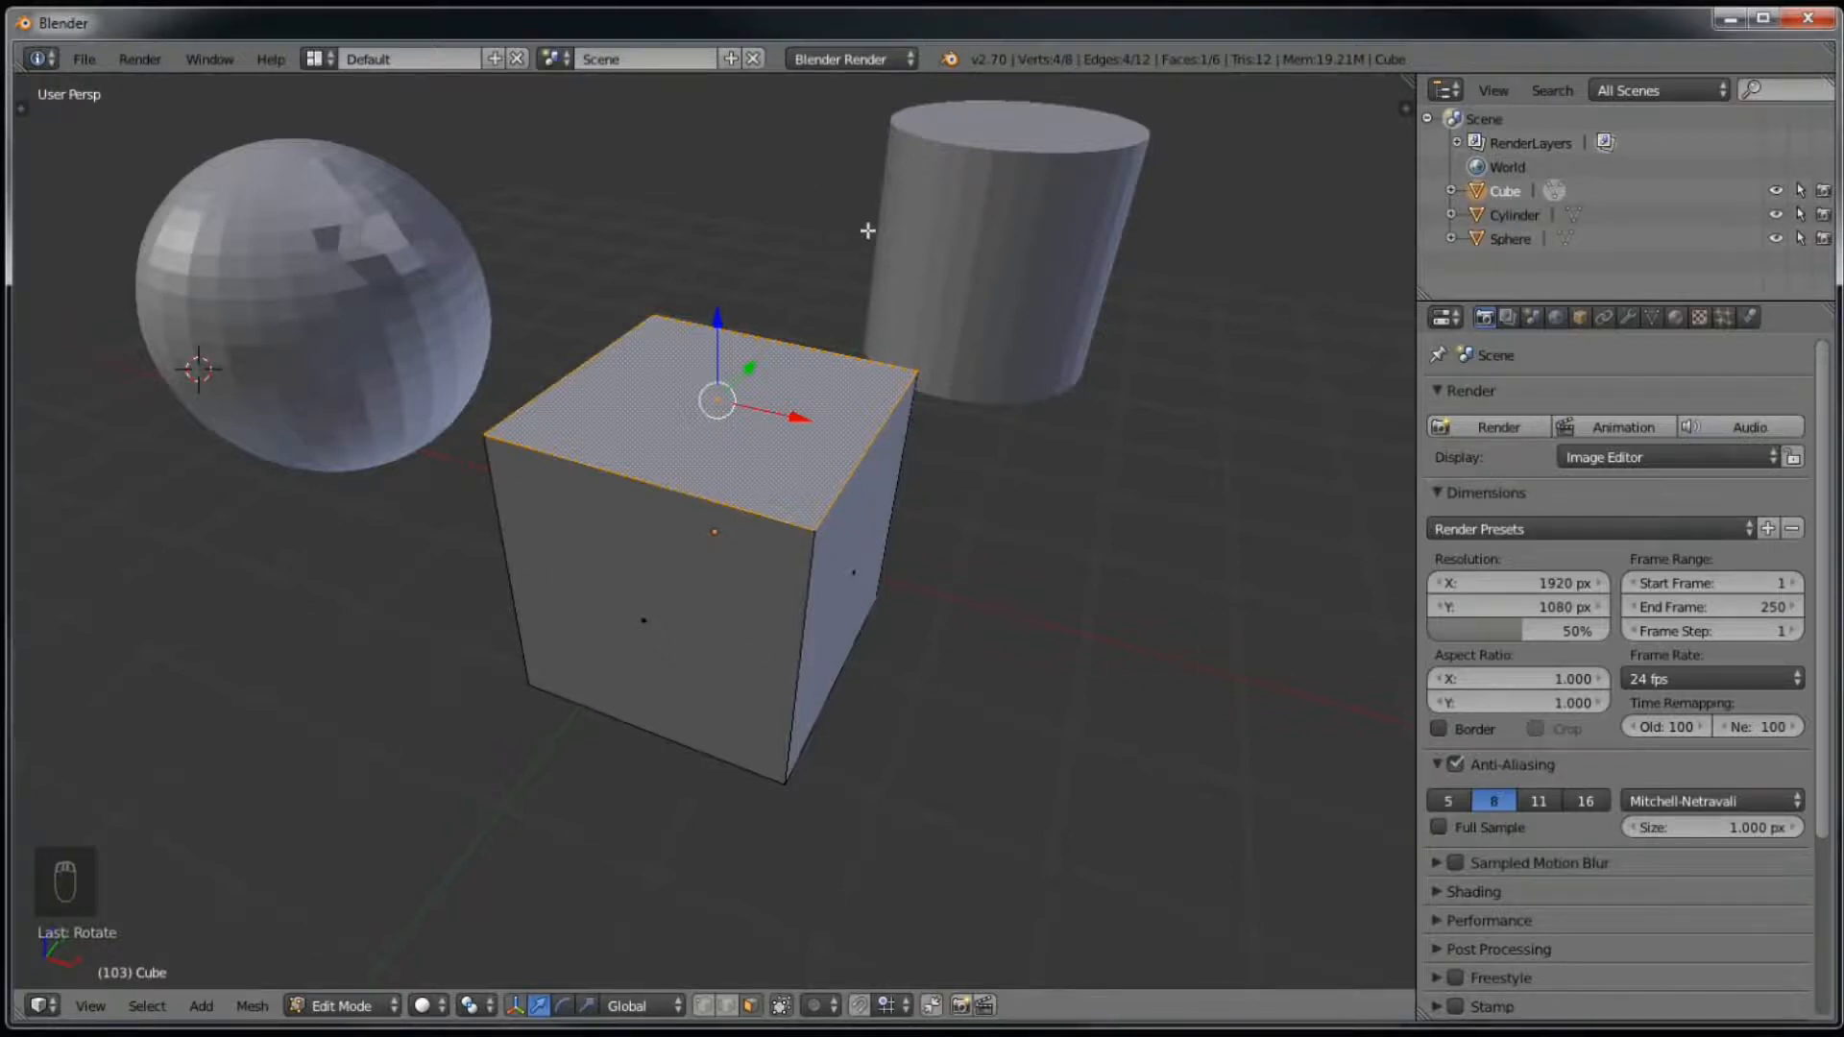
Step: Rotate the cube's top face freely from the angled view, and undo the rotation
{"action": "key", "text": "r"}
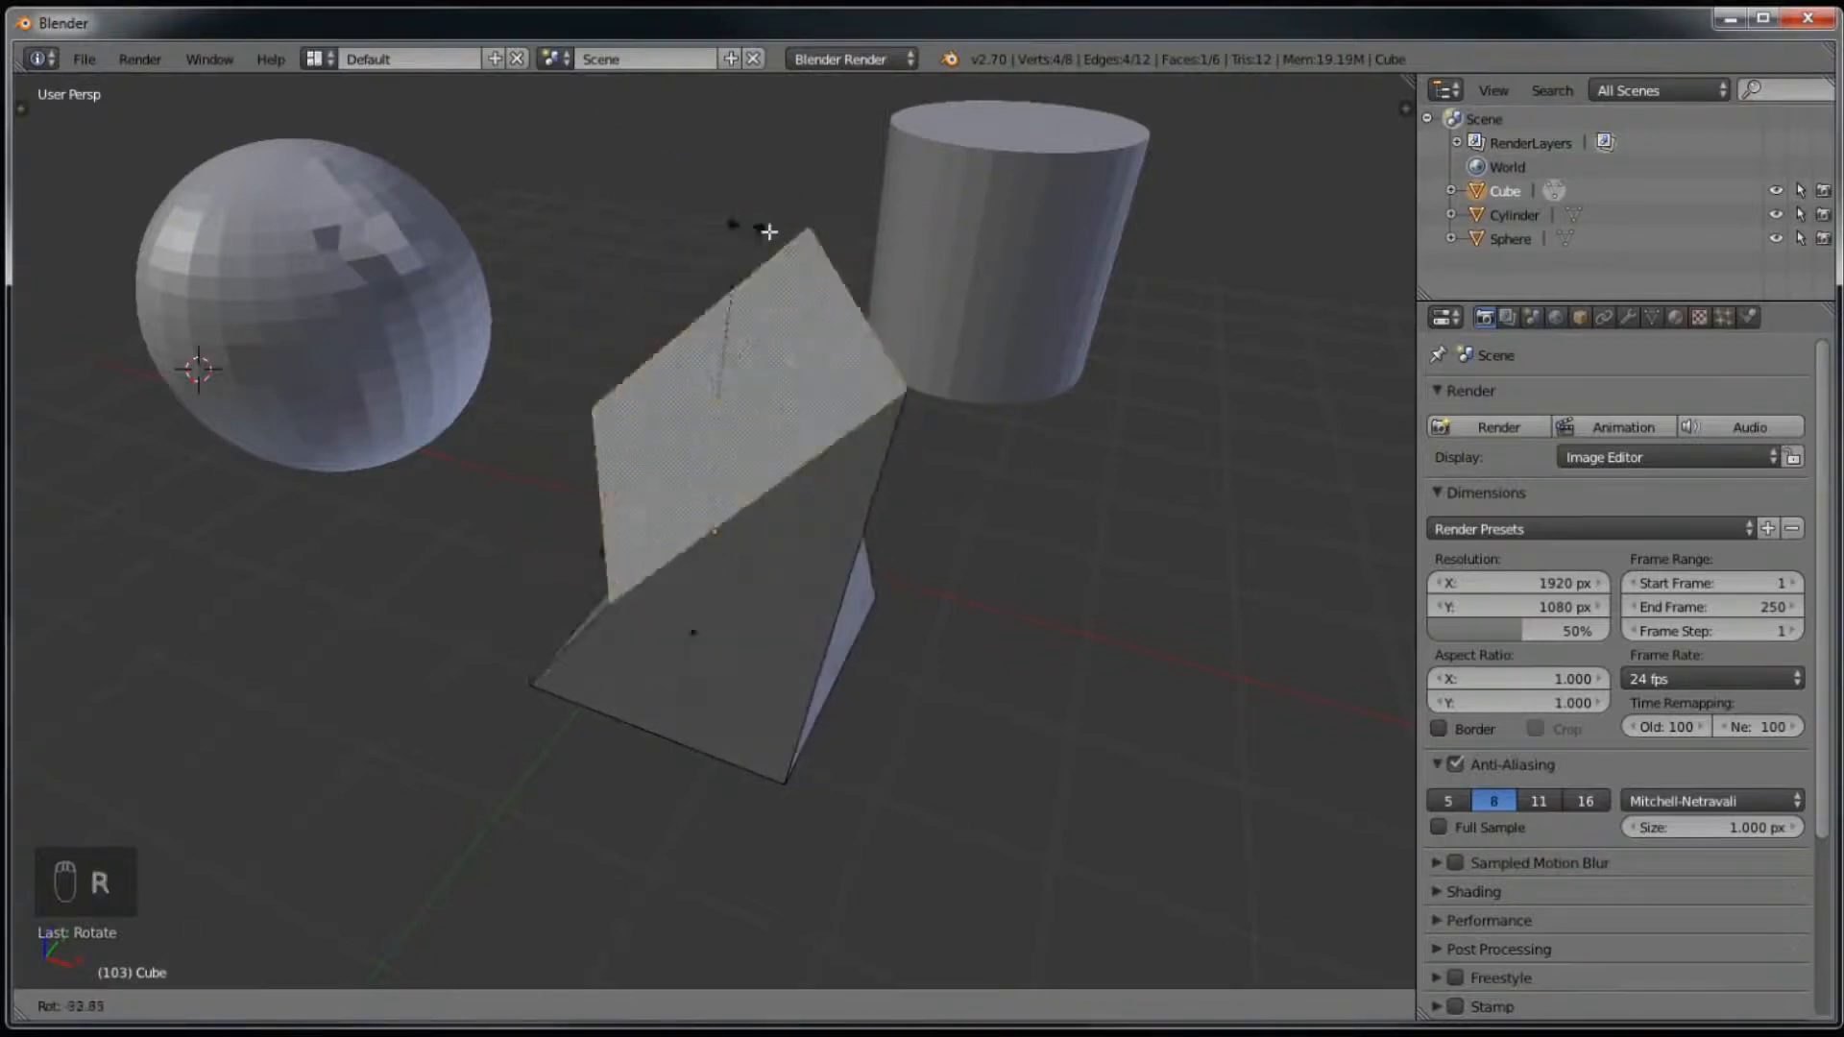
{"action": "left_click", "coordinate": [845, 435]}
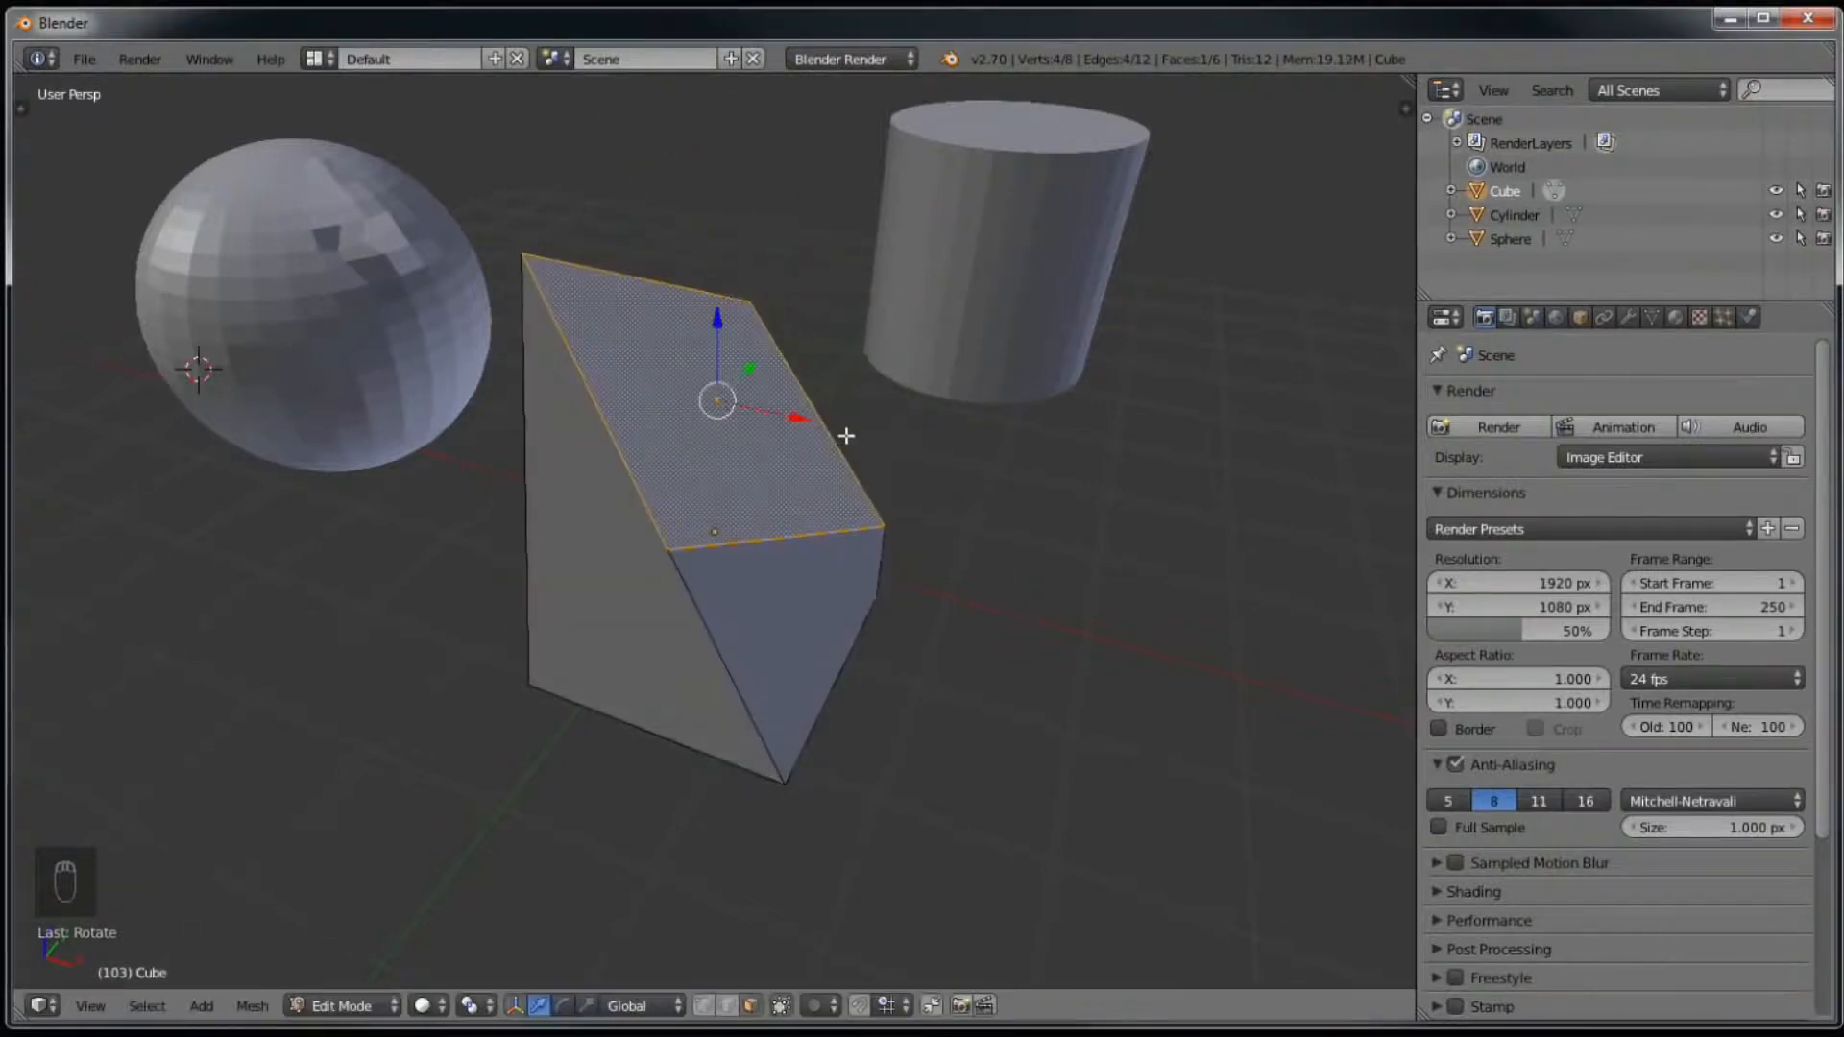
{"action": "key", "text": "ctrl+z"}
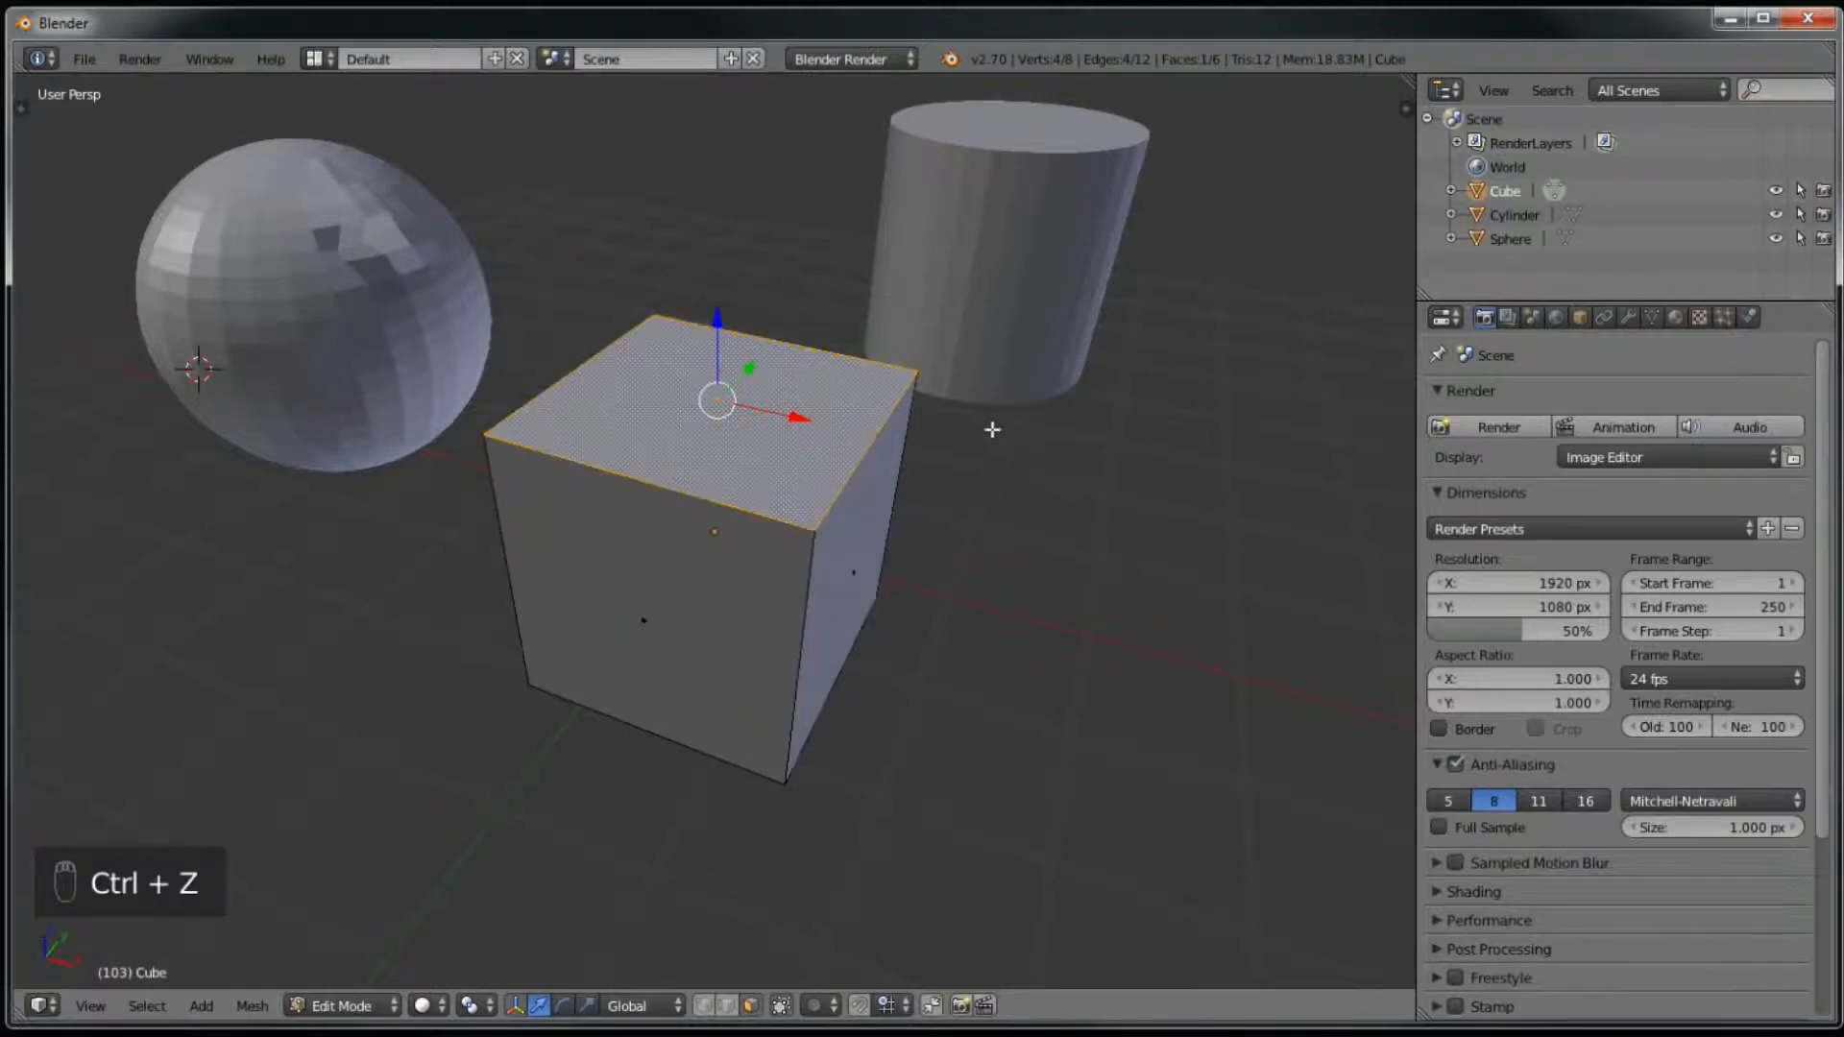
Step: Try rotating the top face freely while looking at the cube from directly above, without keeping the rotation
{"action": "middle_click_drag", "start_coordinate": [864, 268], "coordinate": [983, 530]}
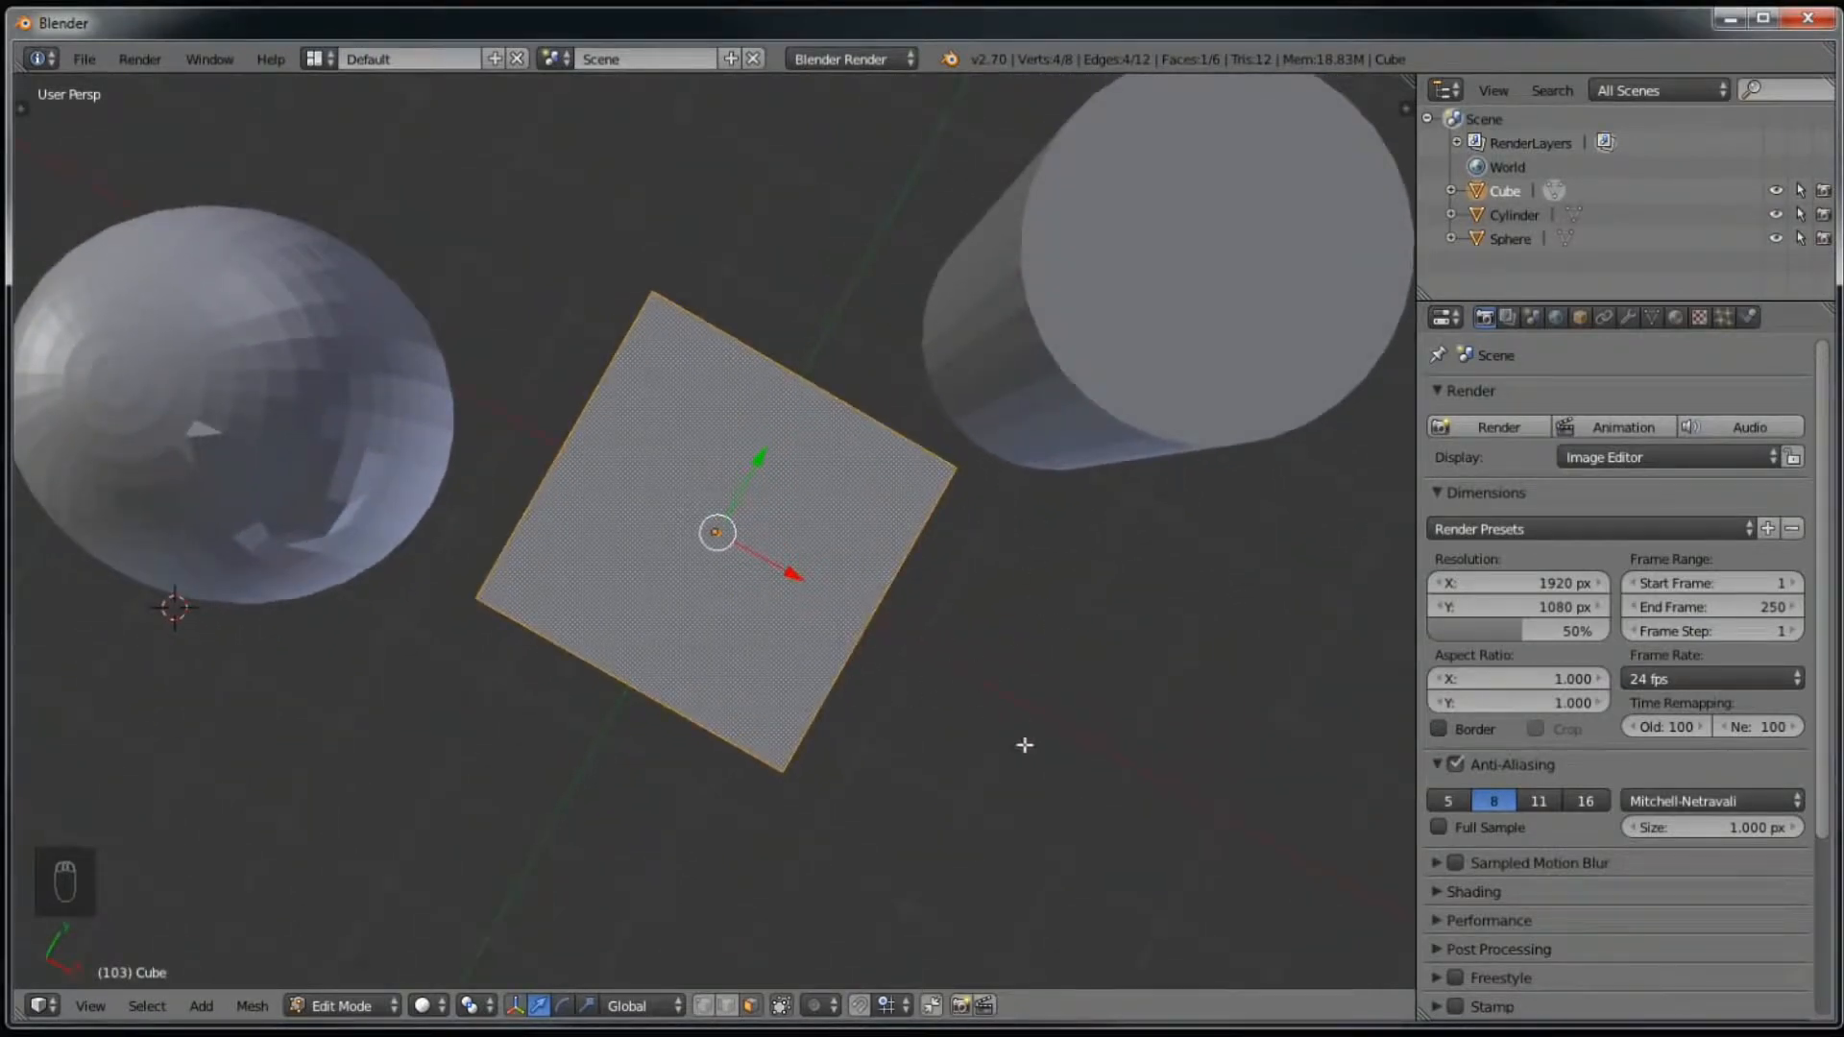
{"action": "key", "text": "r"}
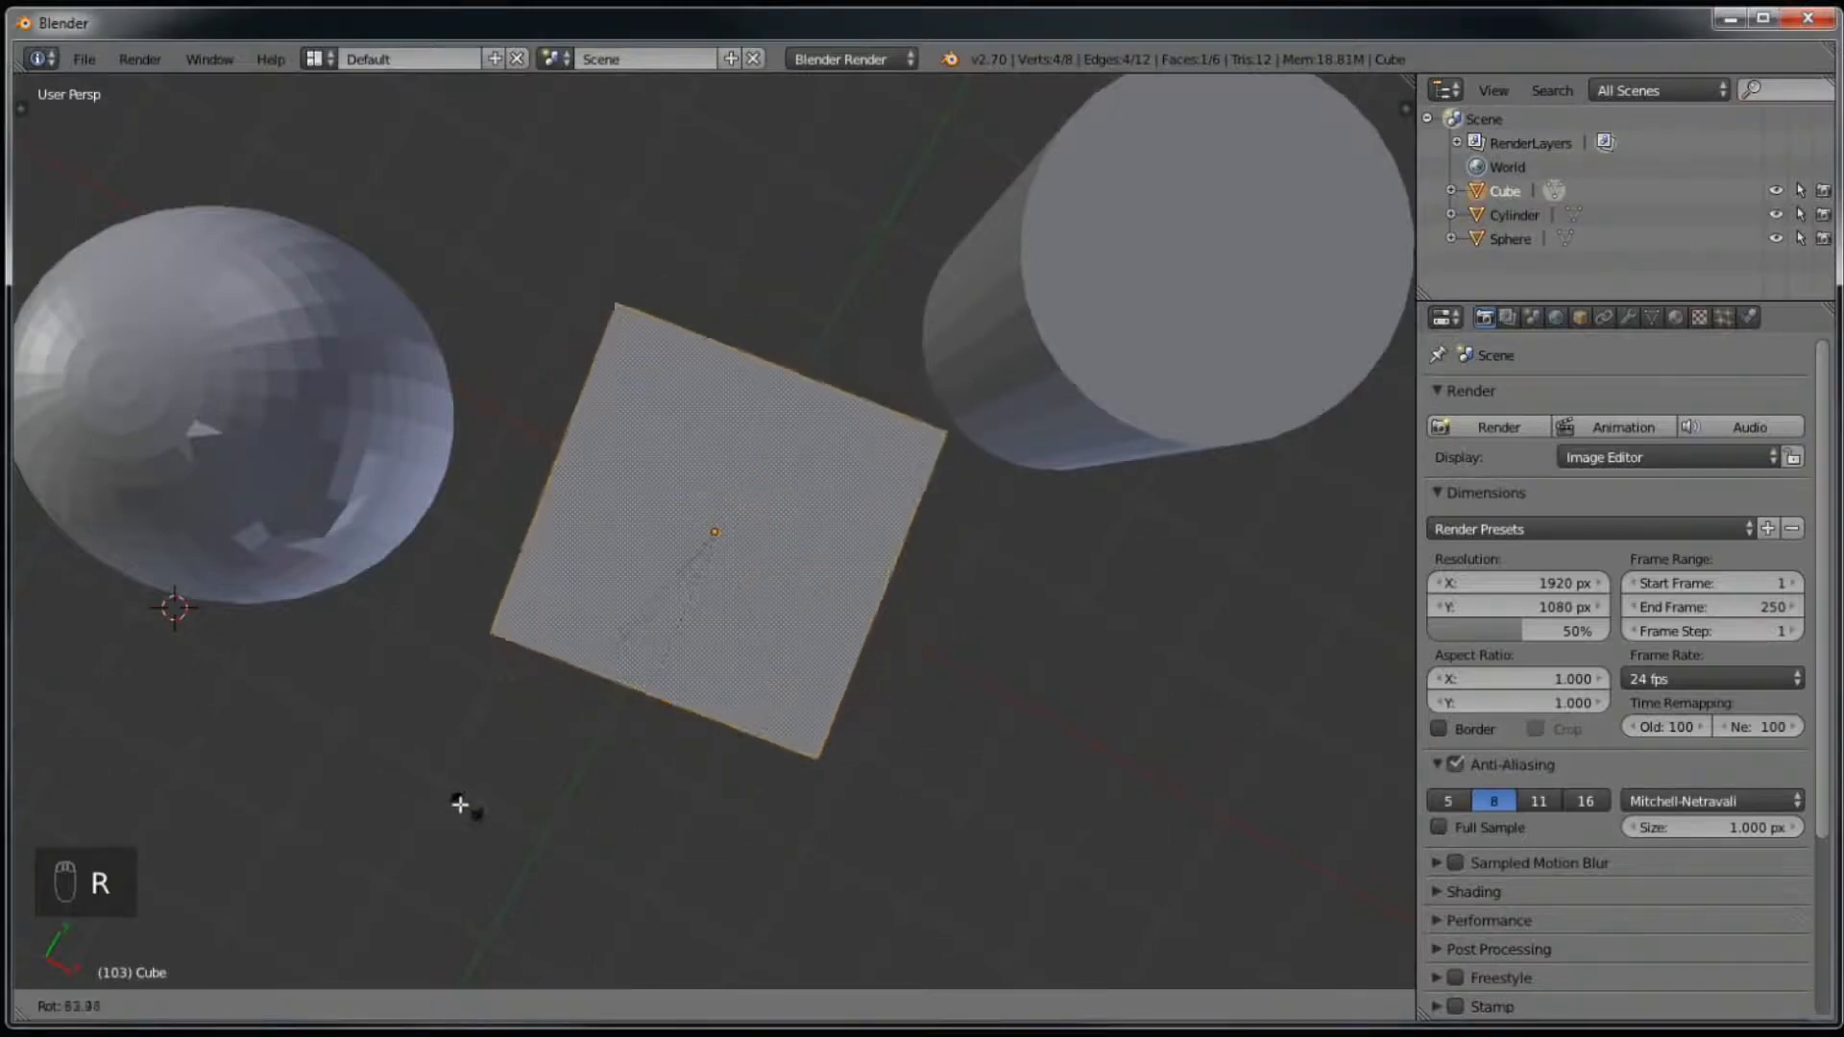
{"action": "left_click", "coordinate": [670, 461]}
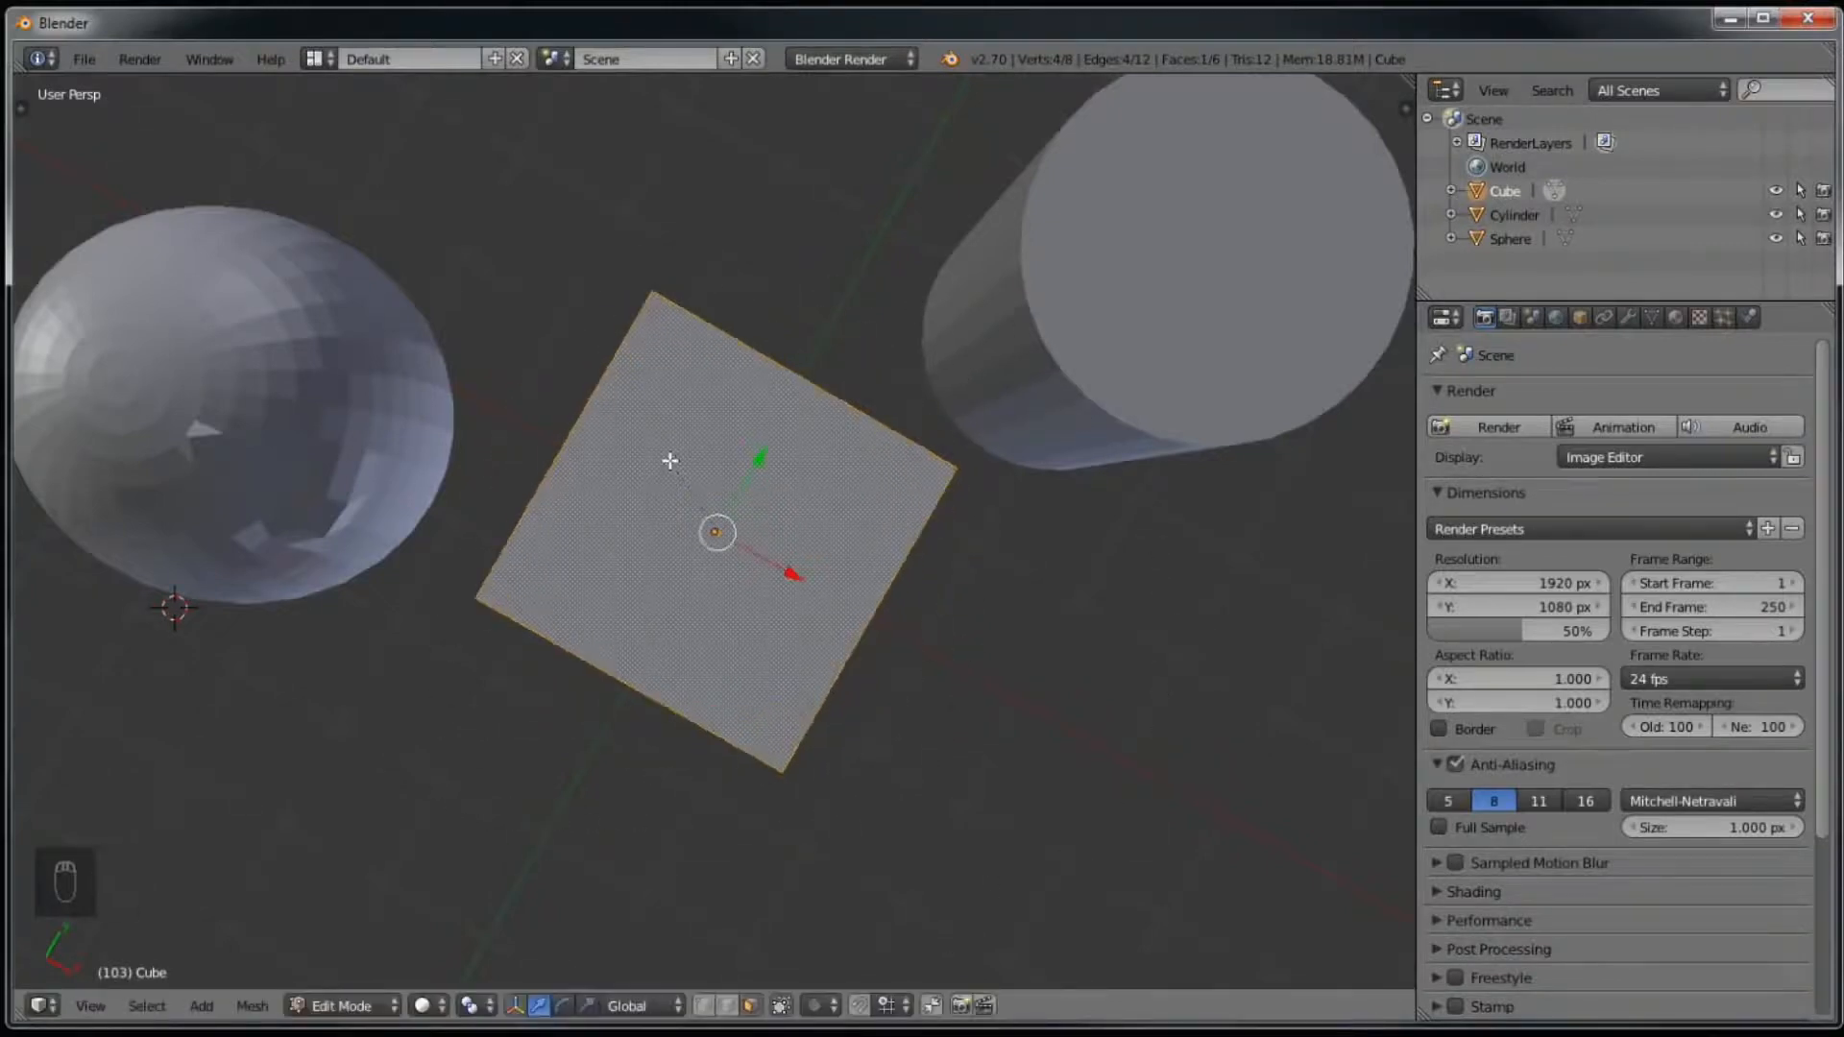
{"action": "middle_click_drag", "start_coordinate": [741, 565], "coordinate": [786, 426]}
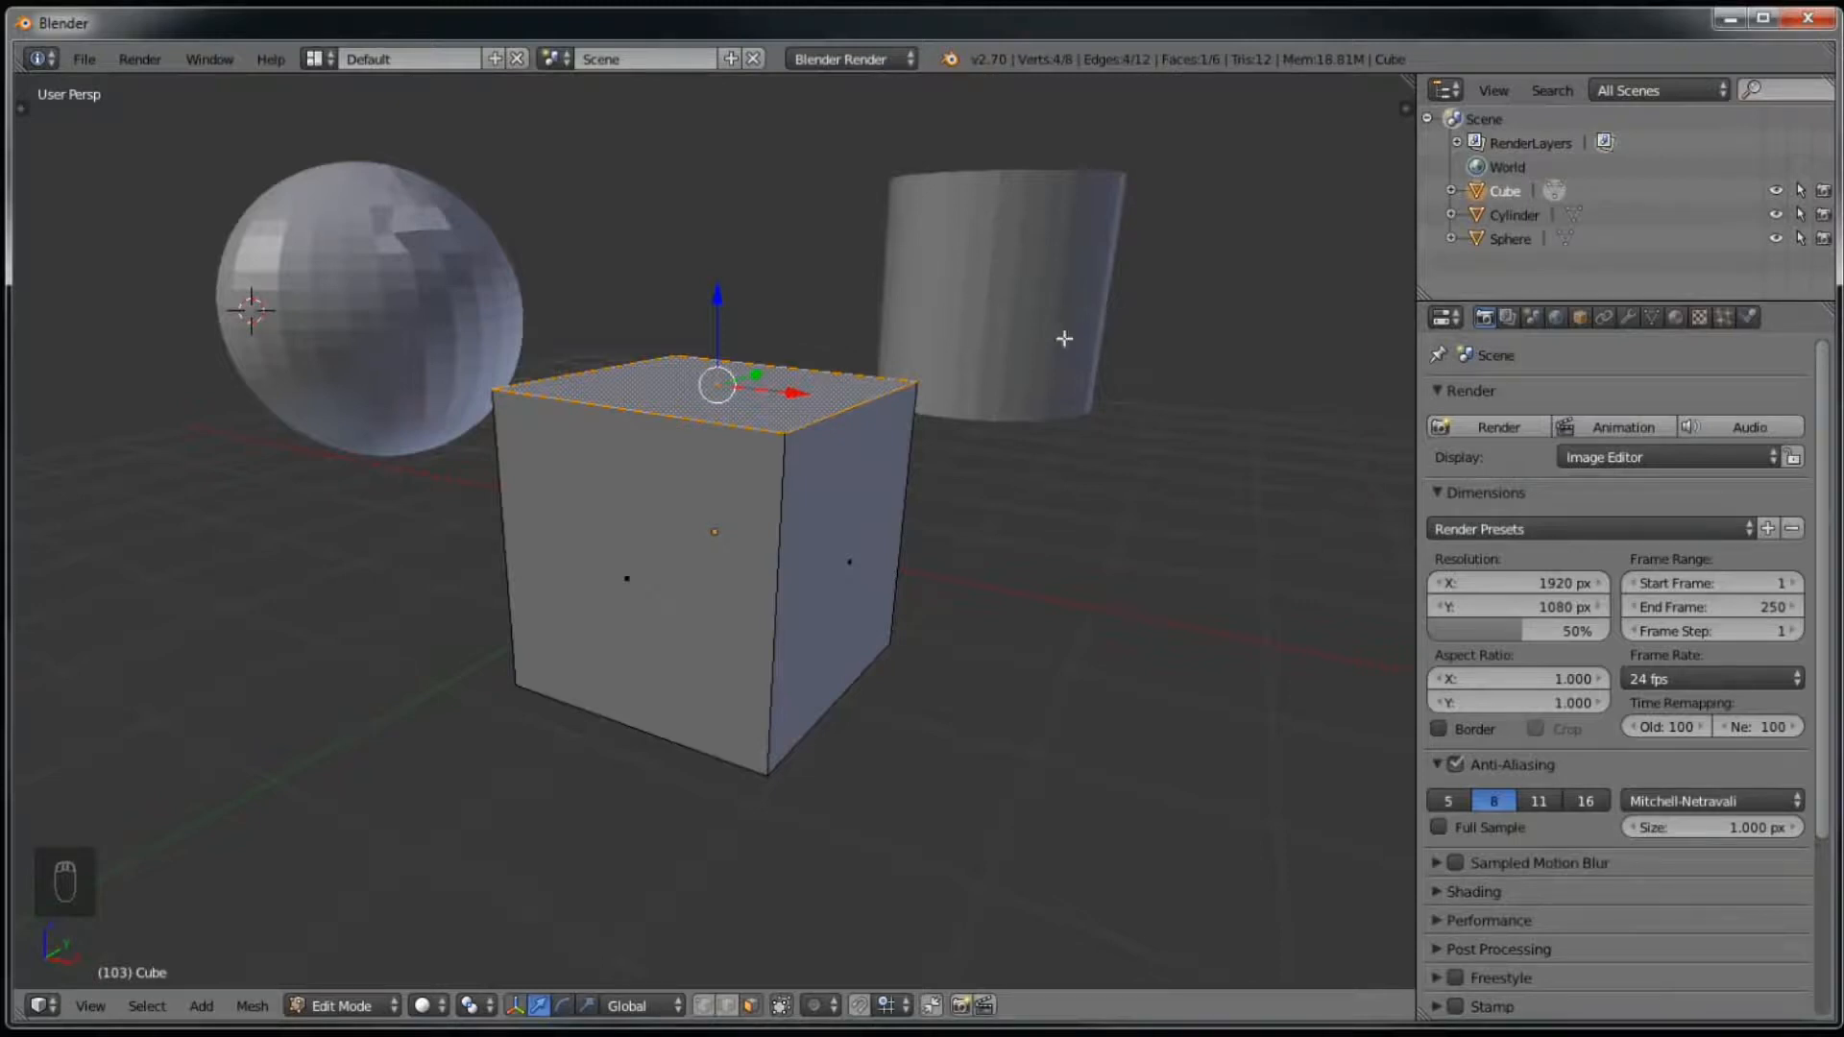
Step: Try rotating the top face constrained to the global Z axis, and cancel the rotation
{"action": "key", "text": "r"}
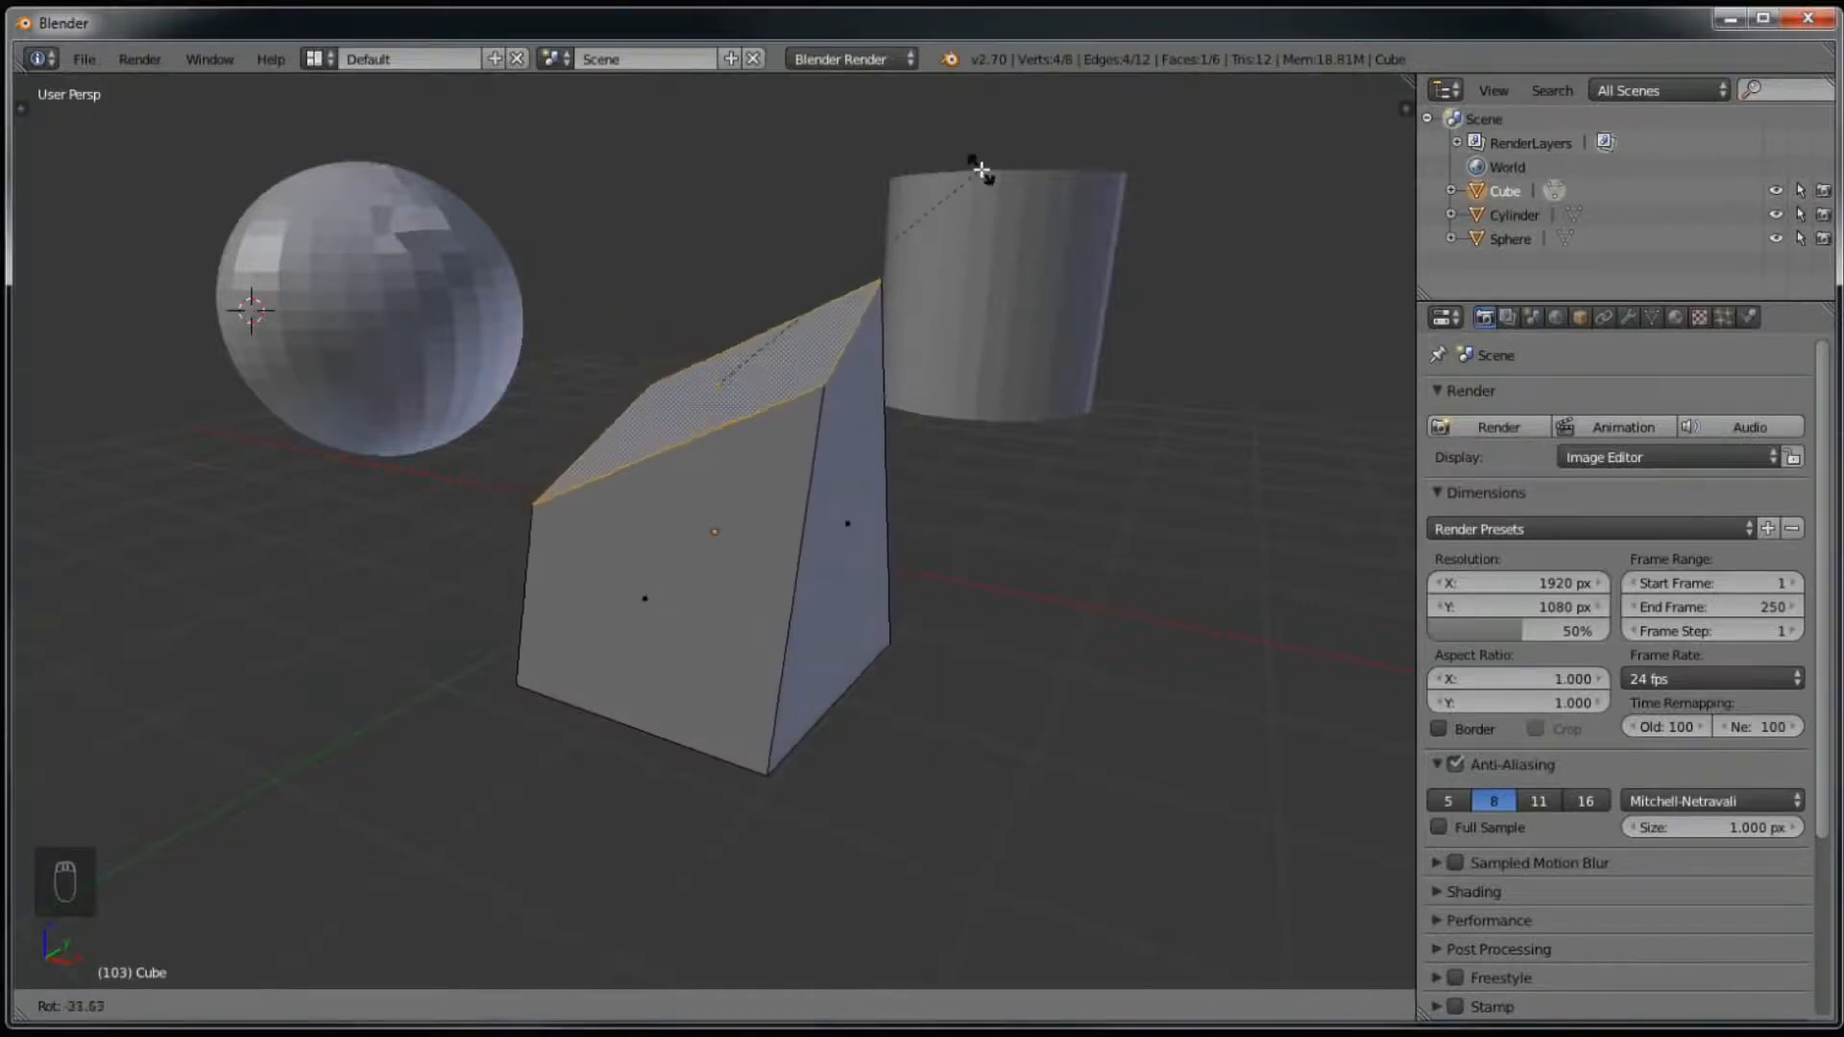
{"action": "key", "text": "z"}
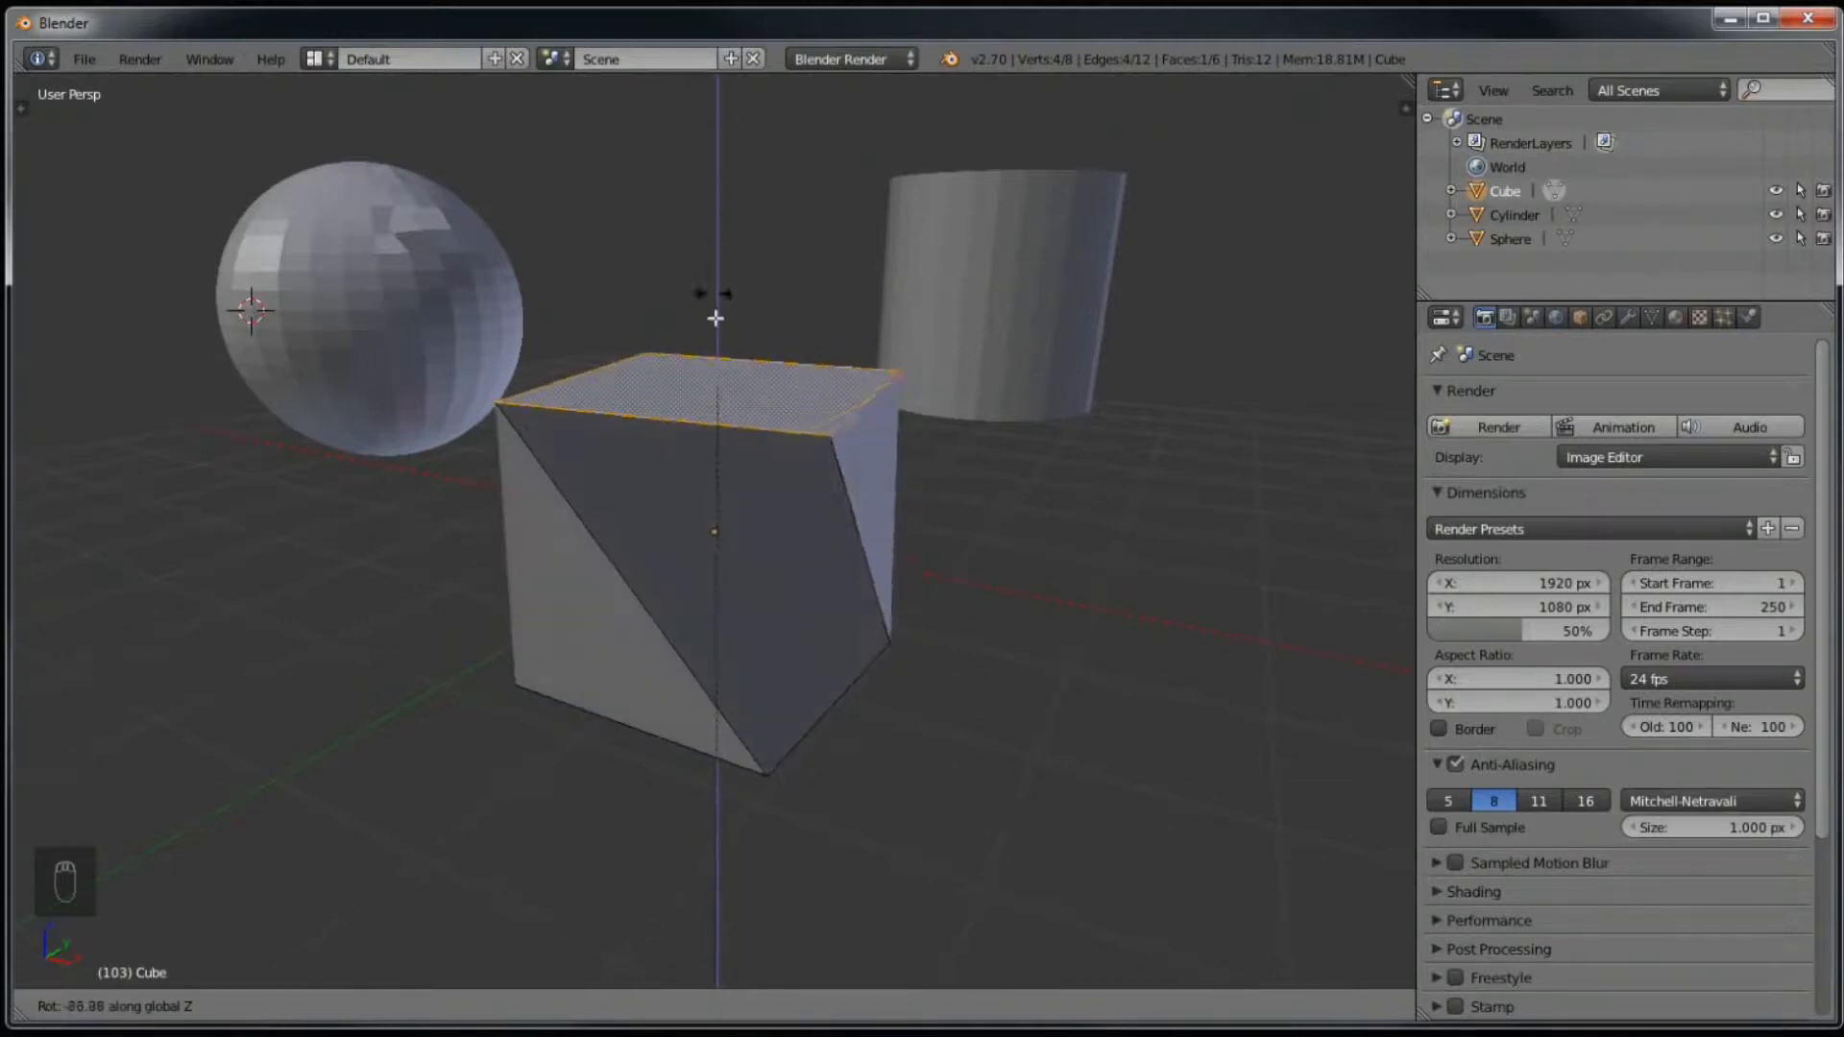
{"action": "key", "text": "Escape"}
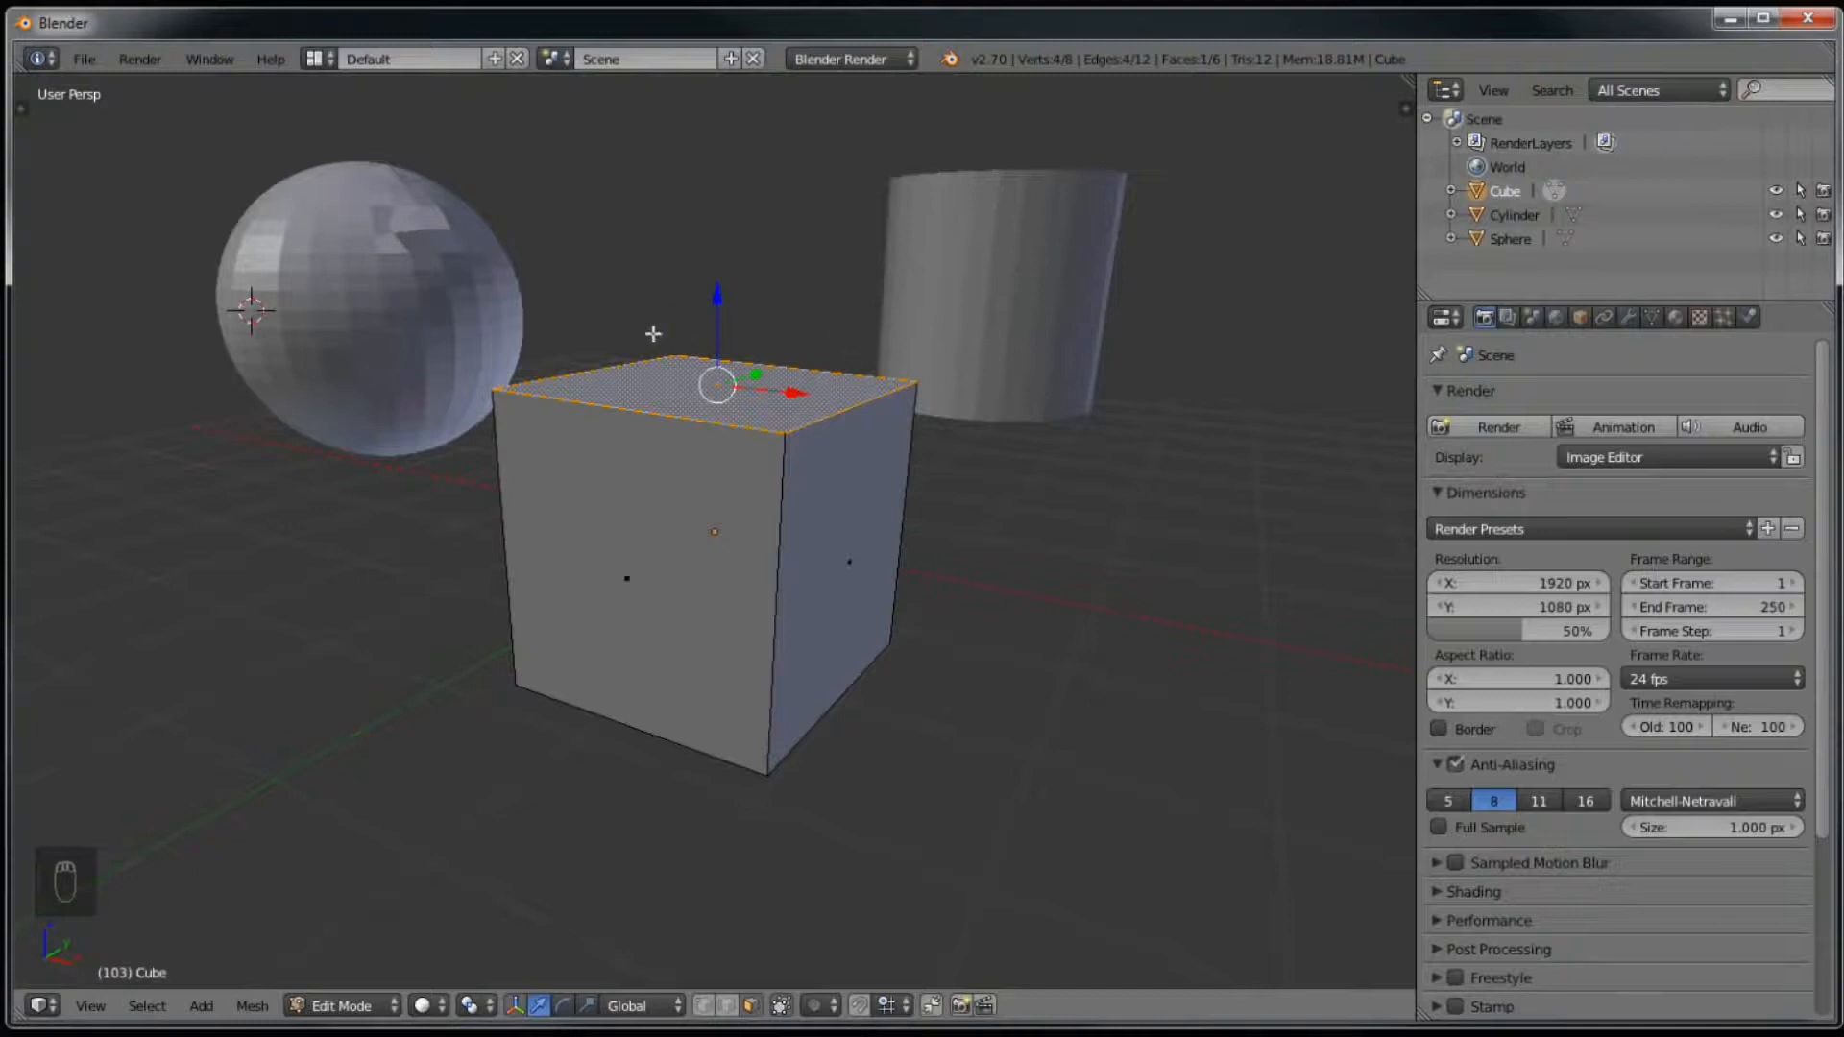
Step: Try rotating the top face freely from the angled view, constrain it to the global Z axis, and cancel the rotation
{"action": "key", "text": "r"}
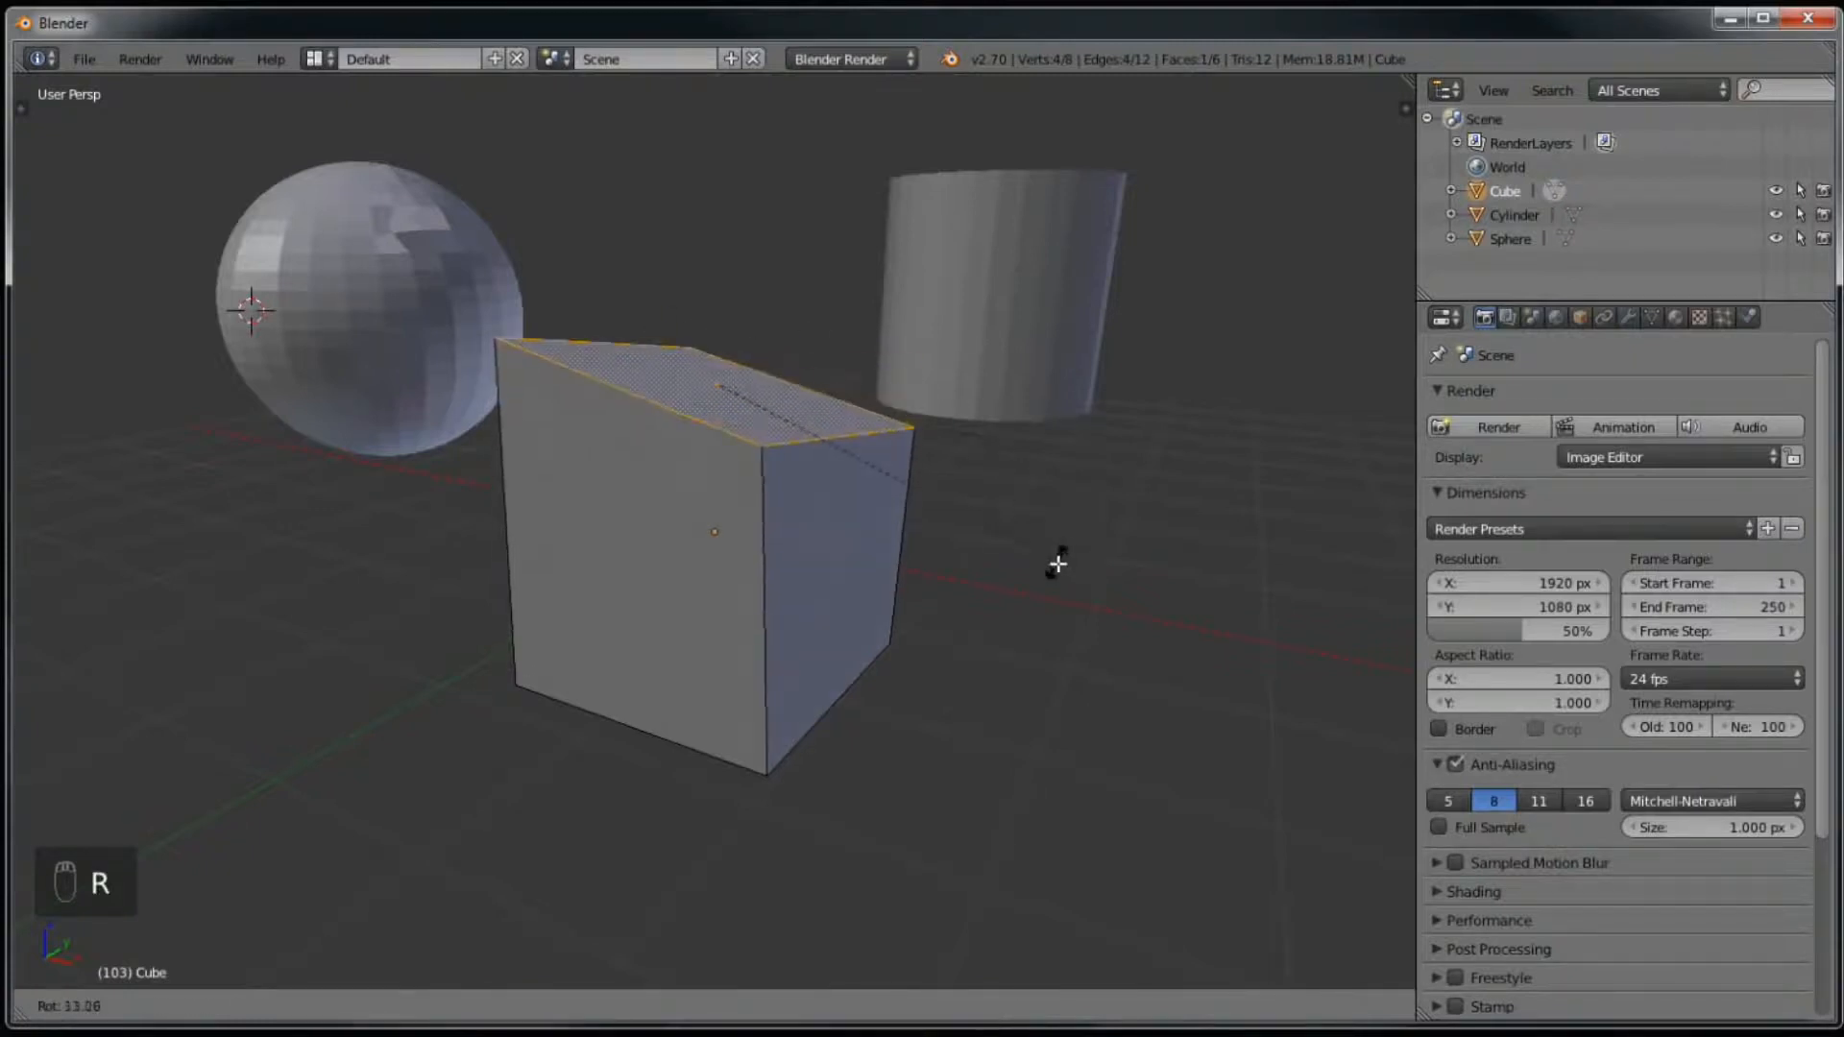
{"action": "key", "text": "z"}
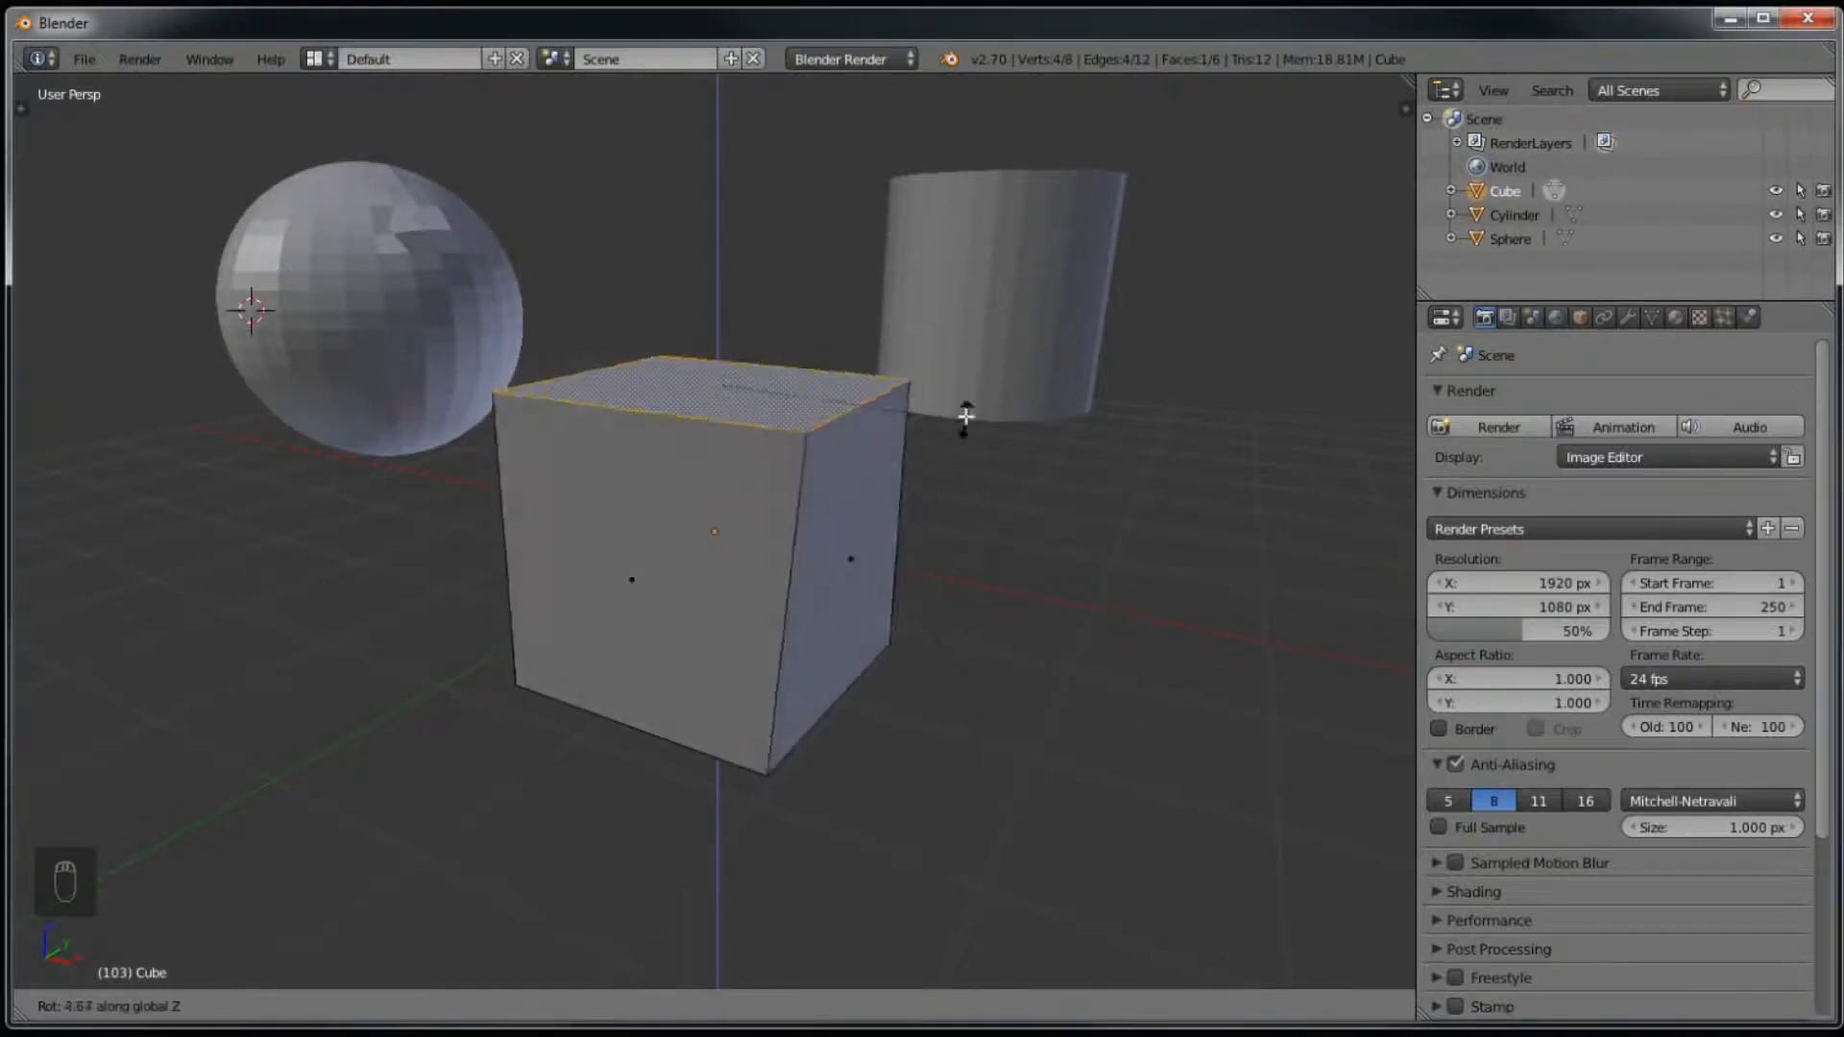
{"action": "right_click", "coordinate": [1100, 278]}
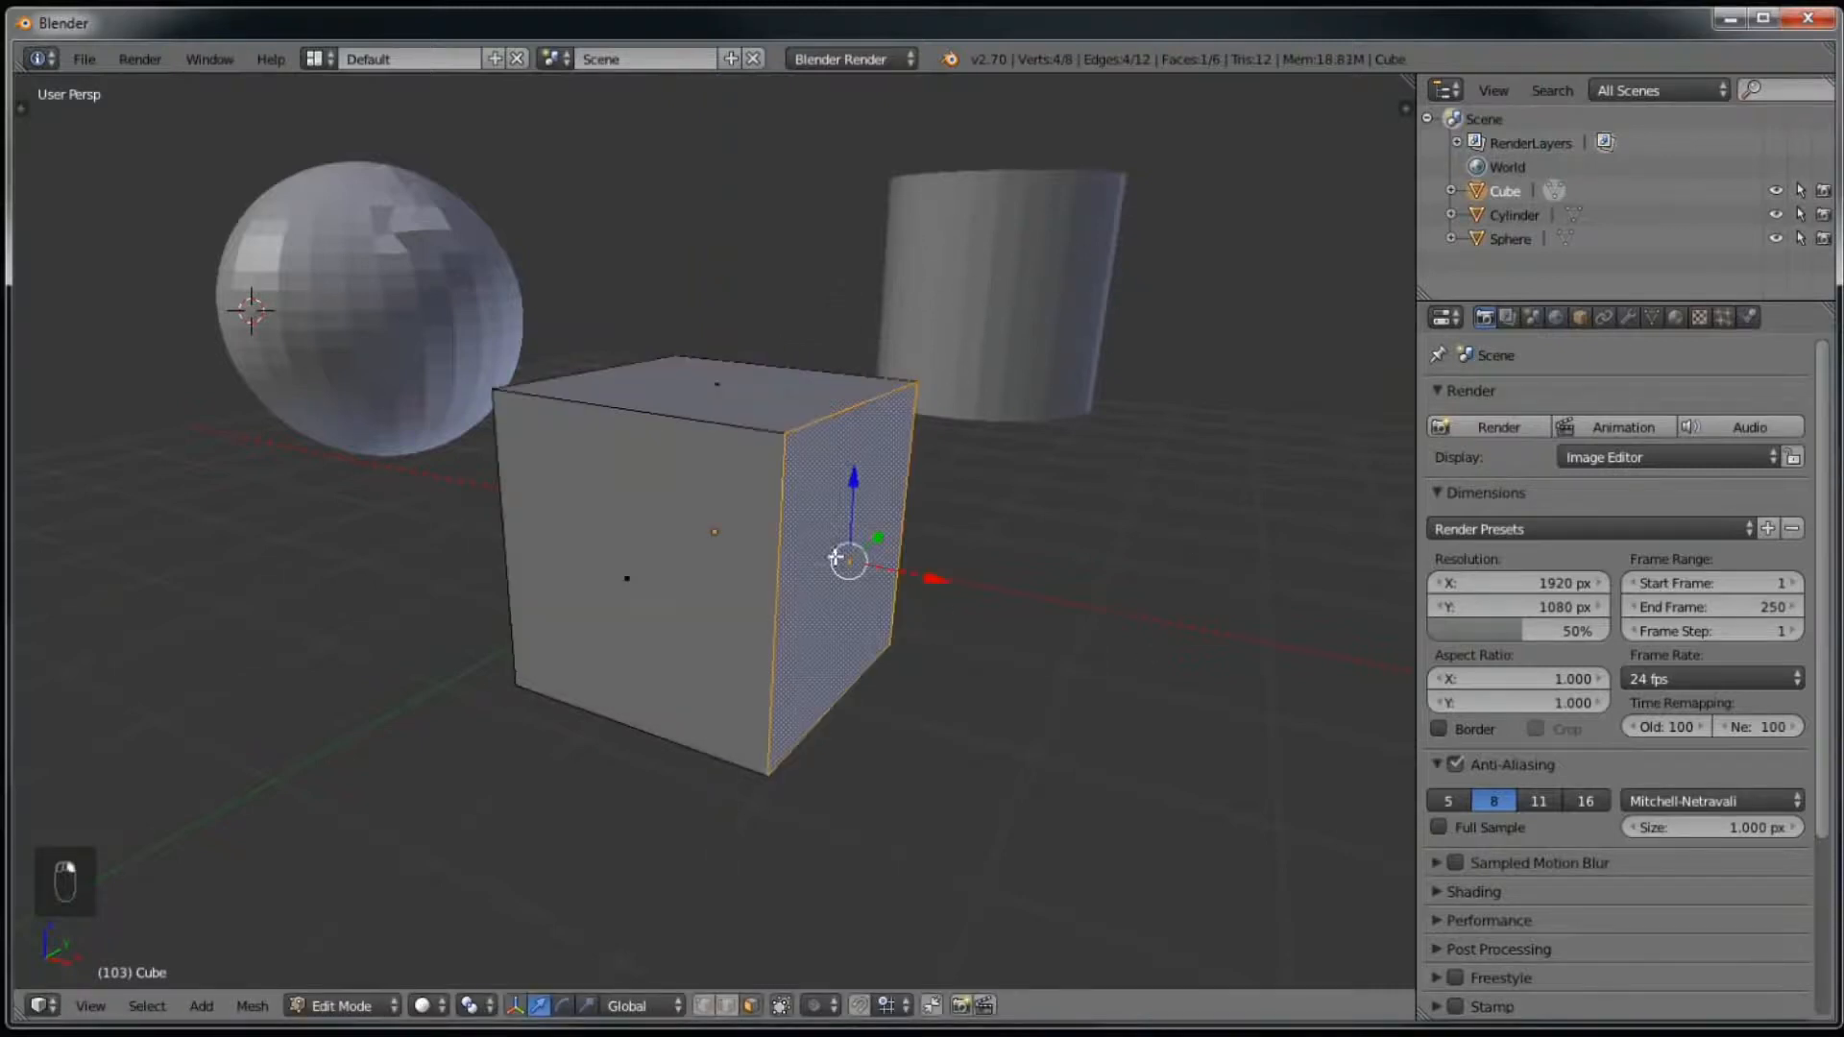
Step: Try rotating the cube's selected side face freely and about the global Z, X and Y axes in turn, and undo the rotation
{"action": "middle_click_drag", "start_coordinate": [1003, 813], "coordinate": [963, 773]}
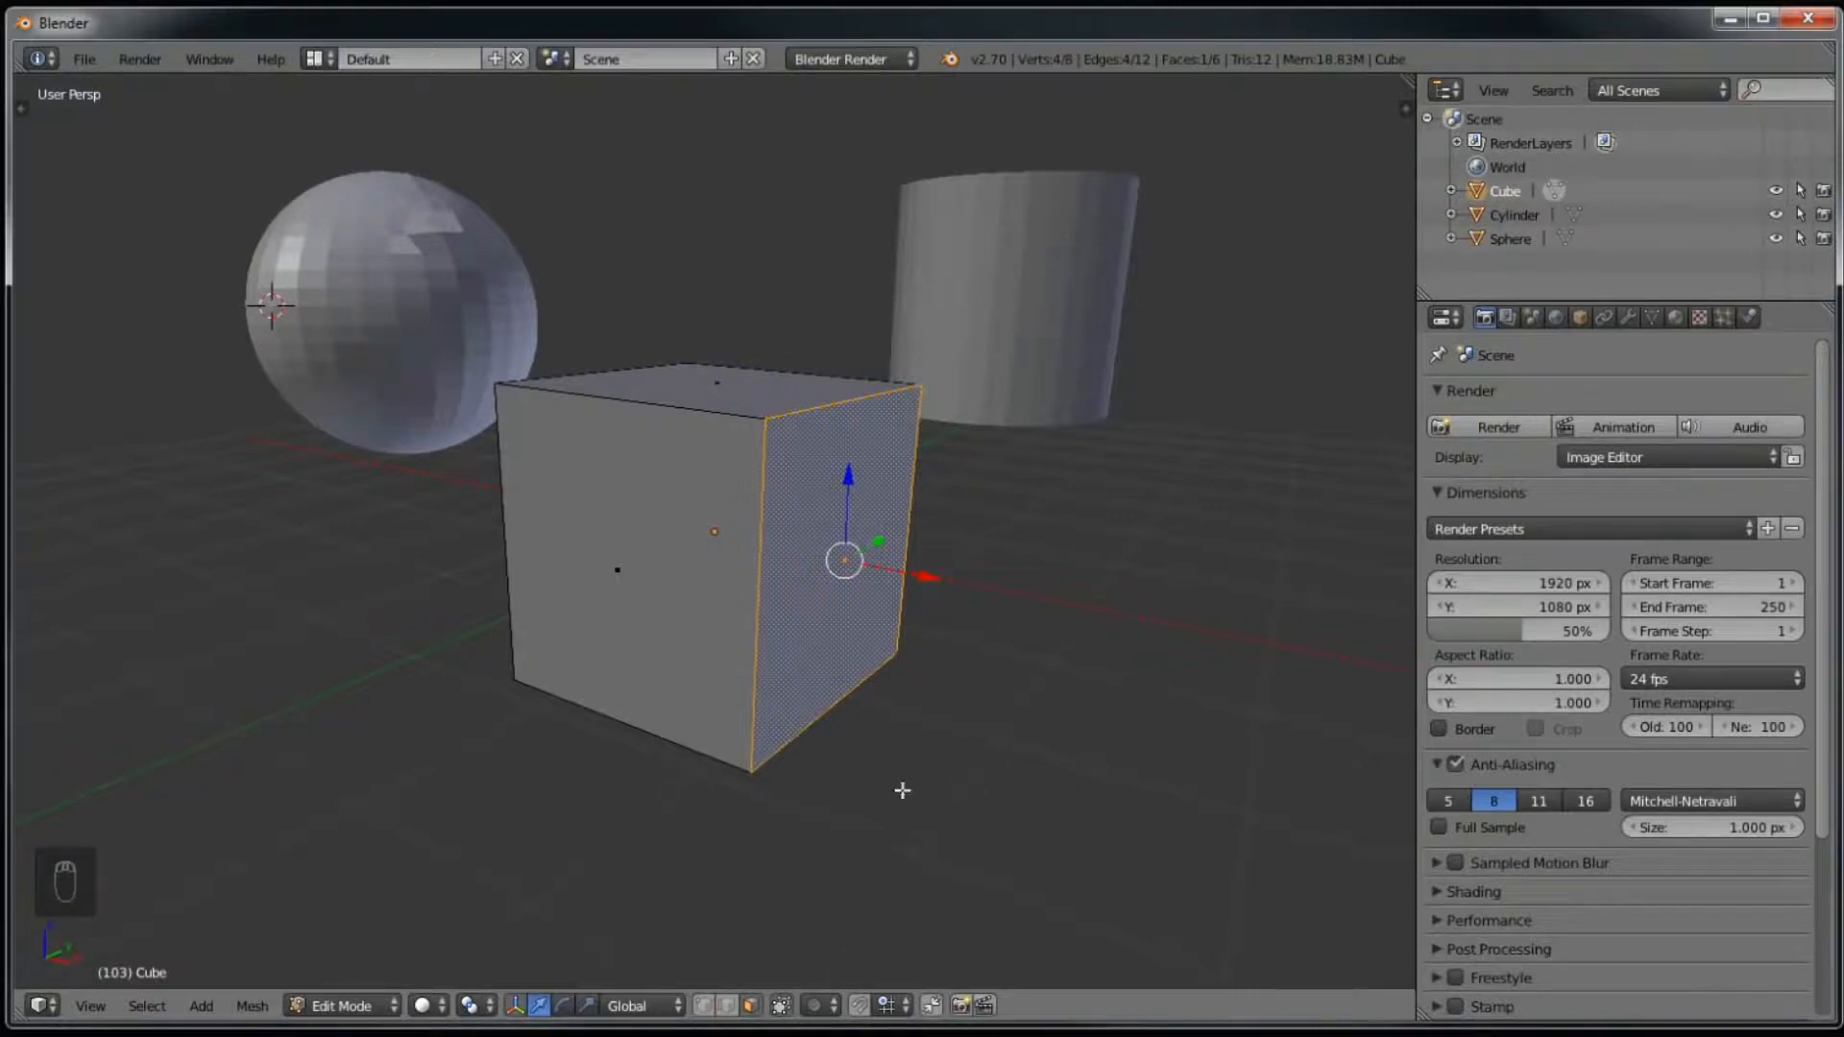
{"action": "middle_click_drag", "start_coordinate": [974, 530], "coordinate": [878, 633]}
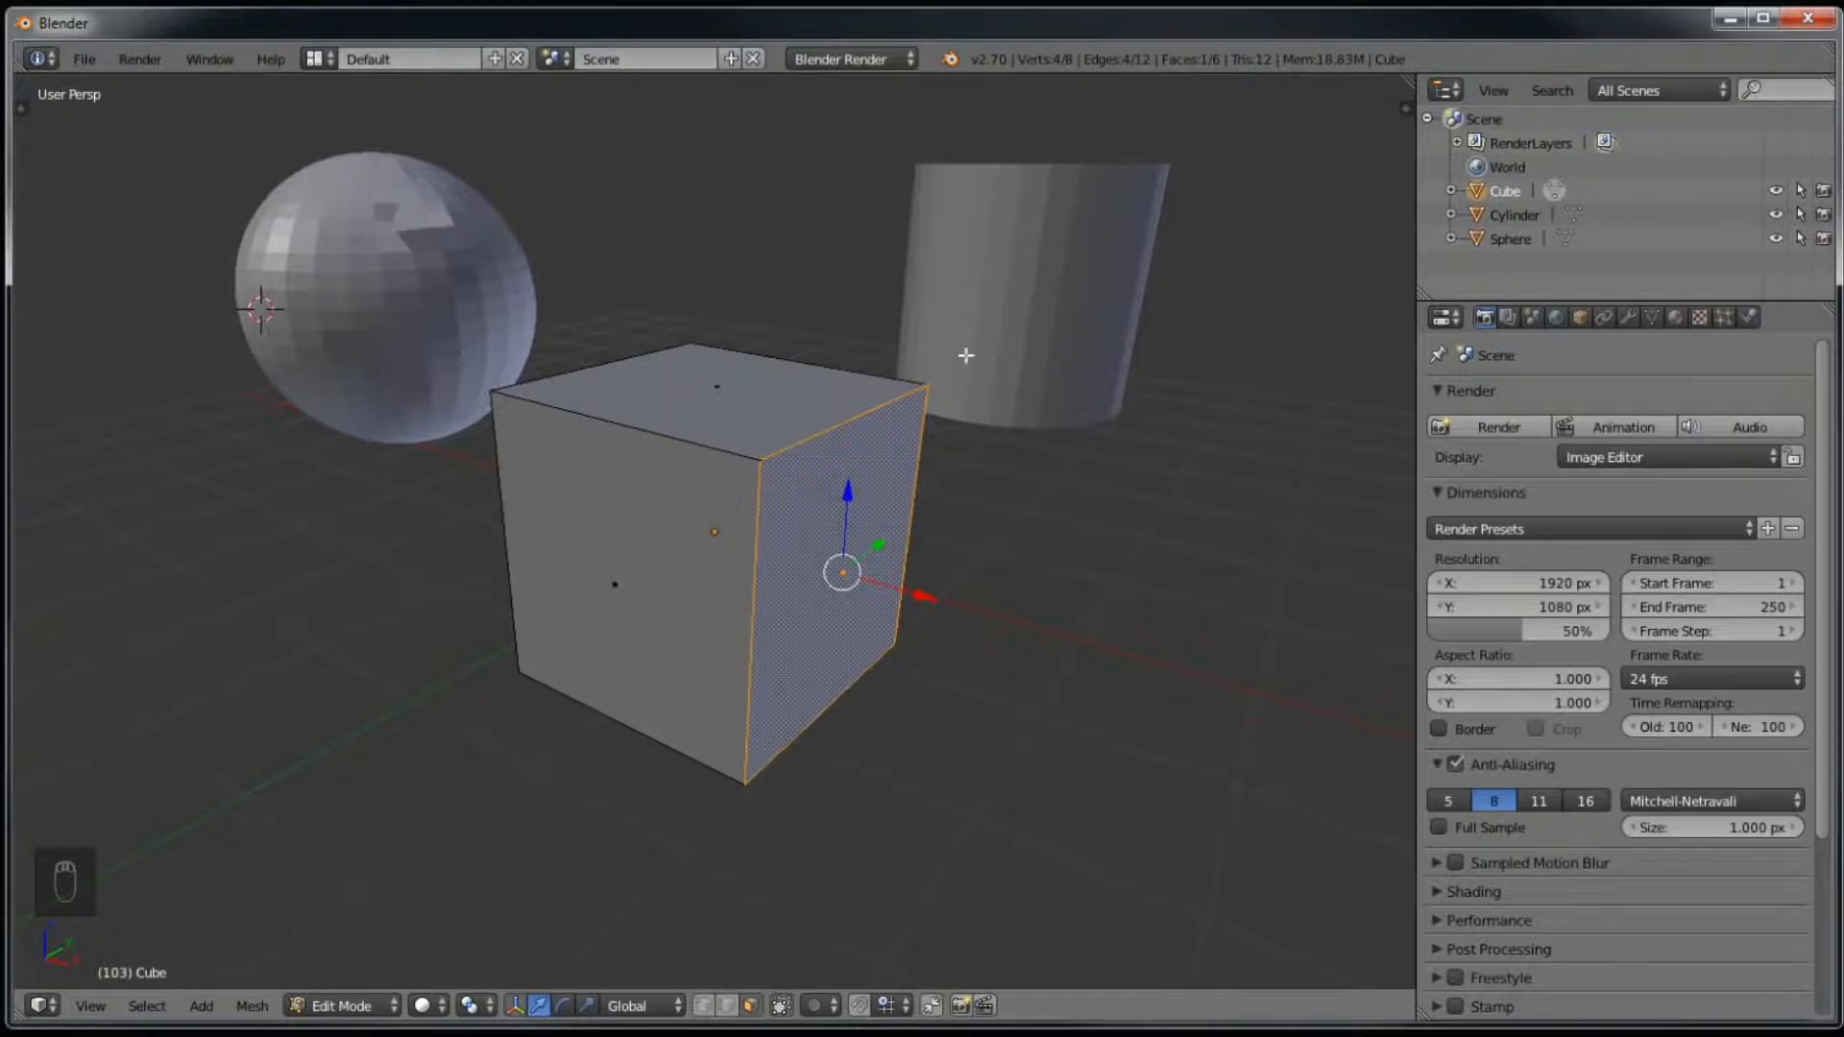
{"action": "middle_click_drag", "start_coordinate": [1083, 712], "coordinate": [1113, 744]}
{"action": "key", "text": "r"}
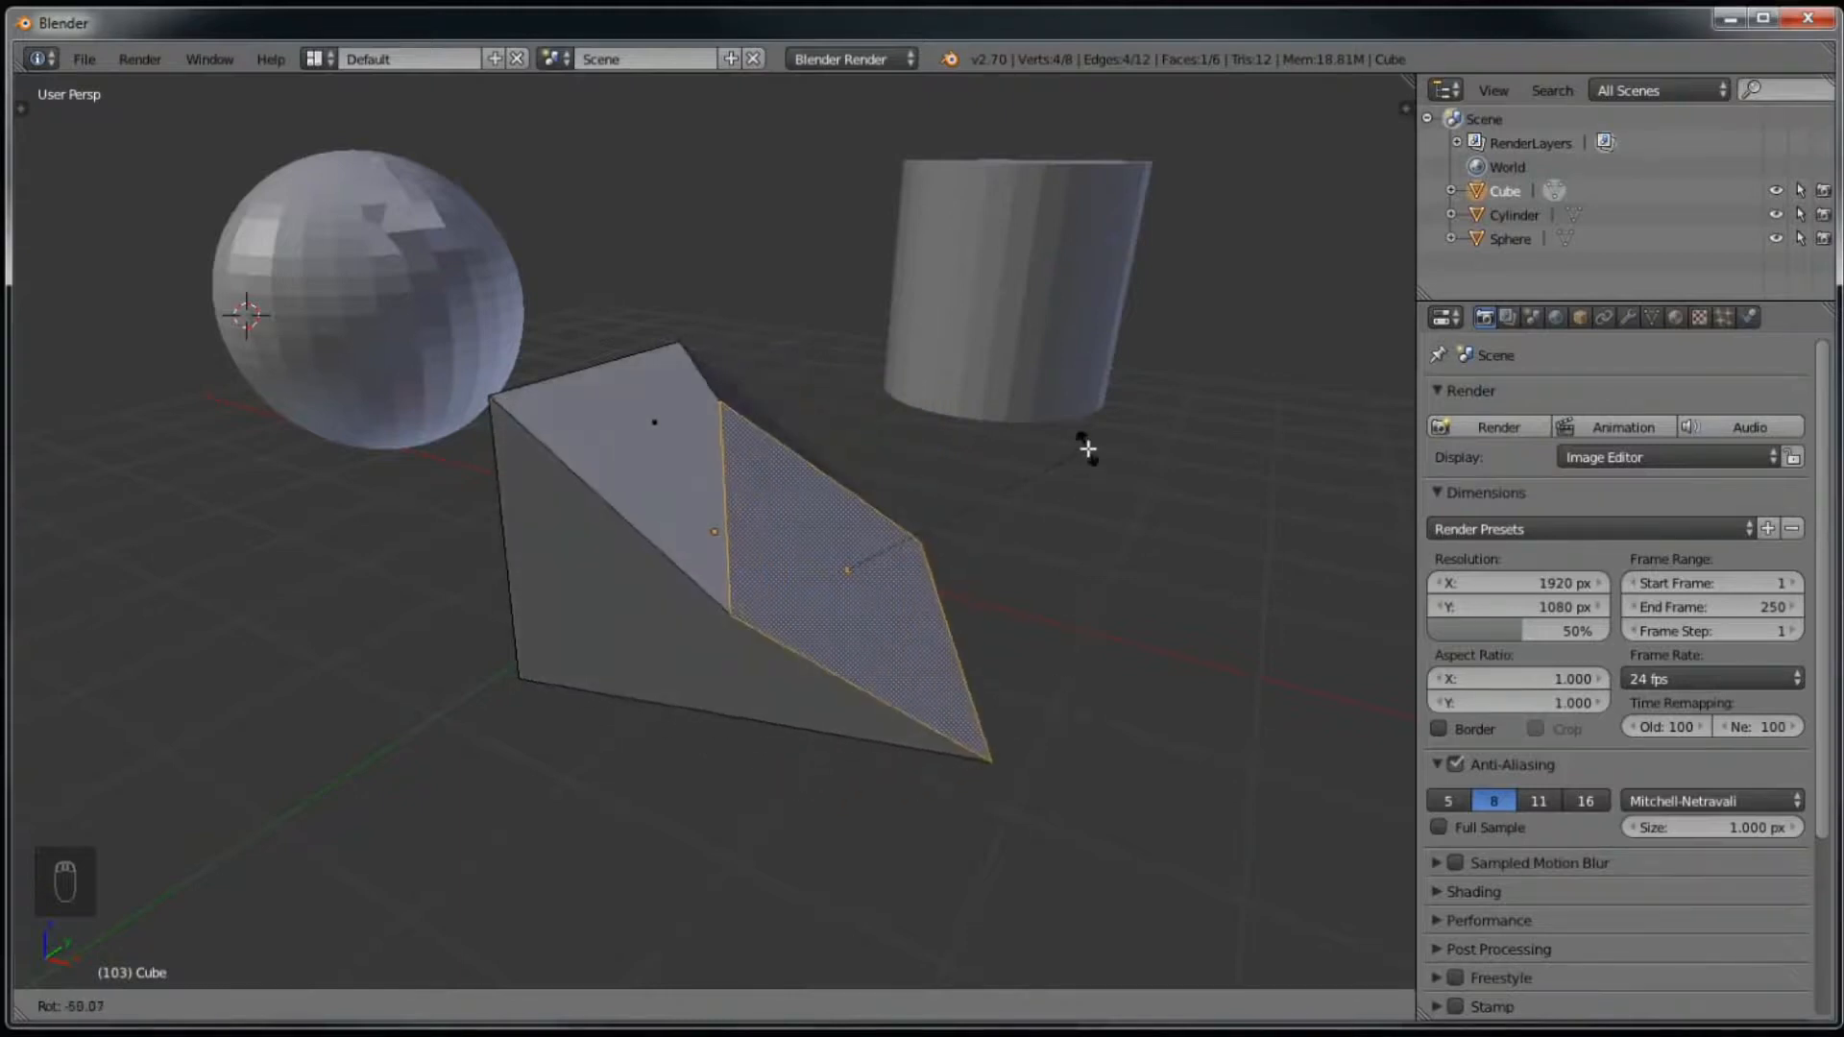
{"action": "key", "text": "z"}
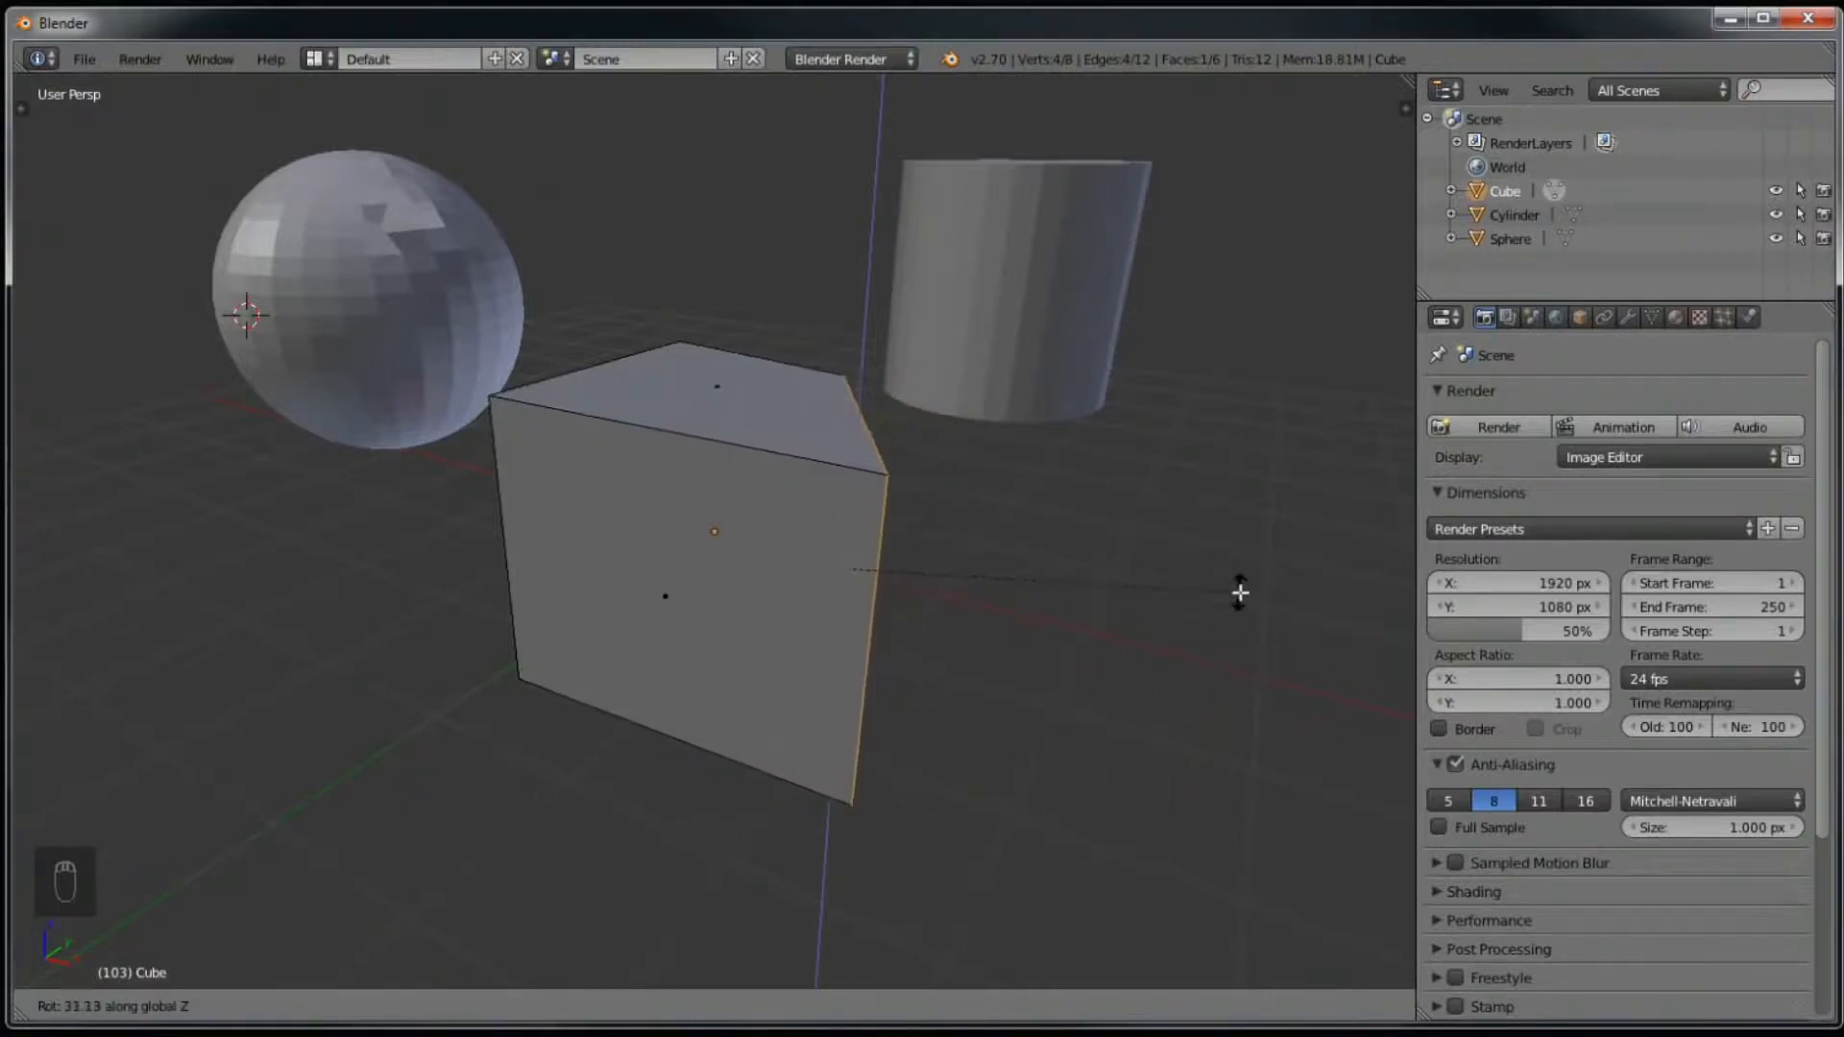
{"action": "key", "text": "x"}
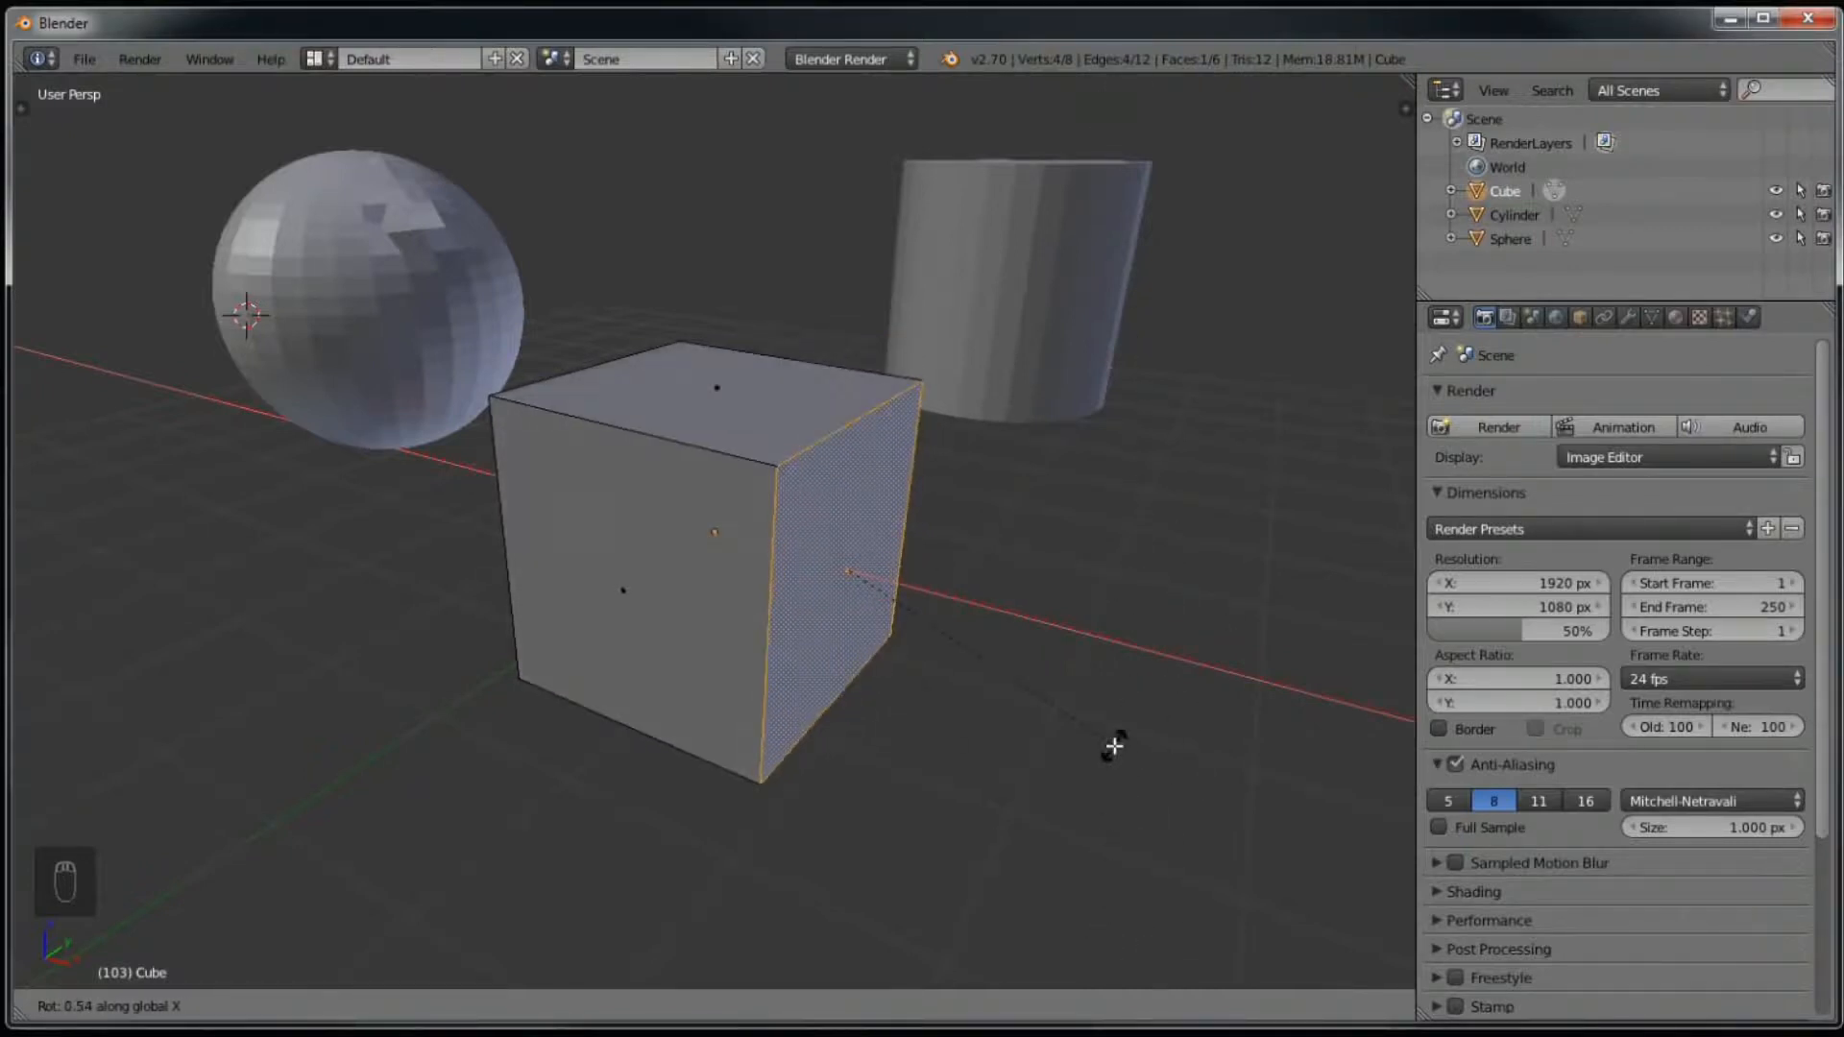
{"action": "key", "text": "y"}
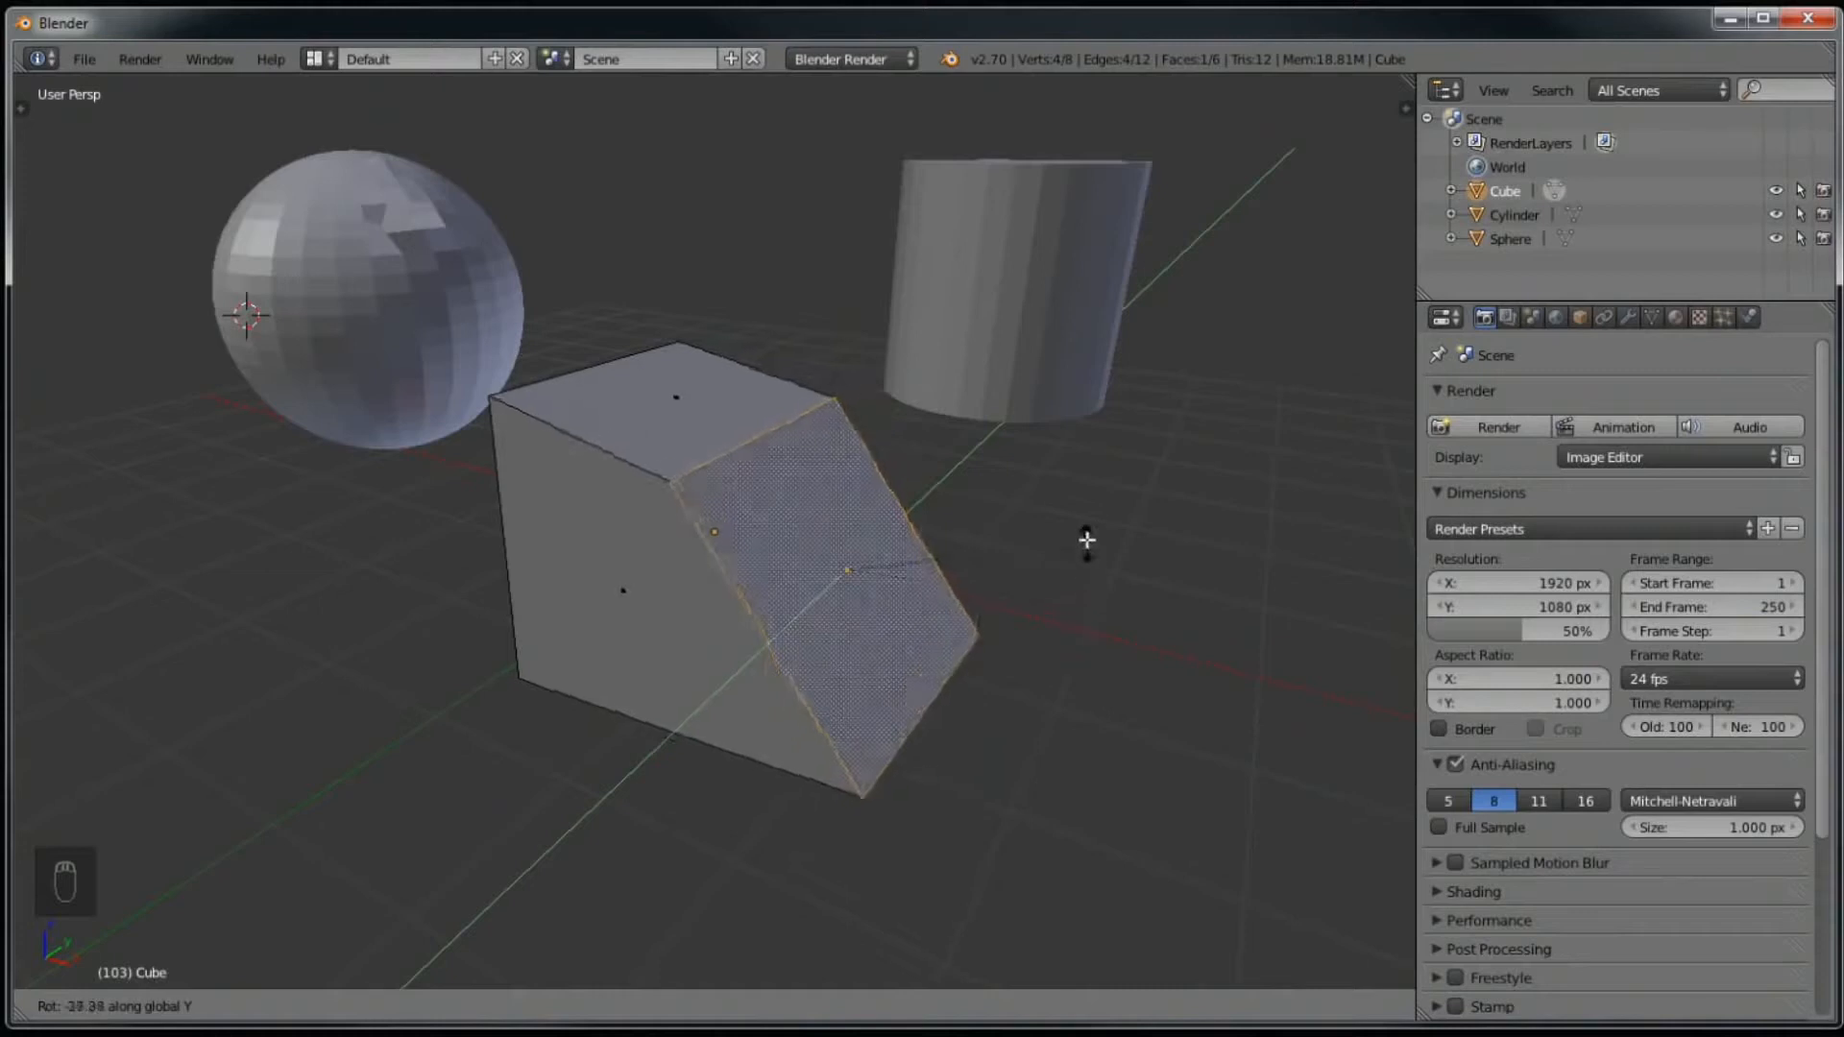
{"action": "key", "text": "z"}
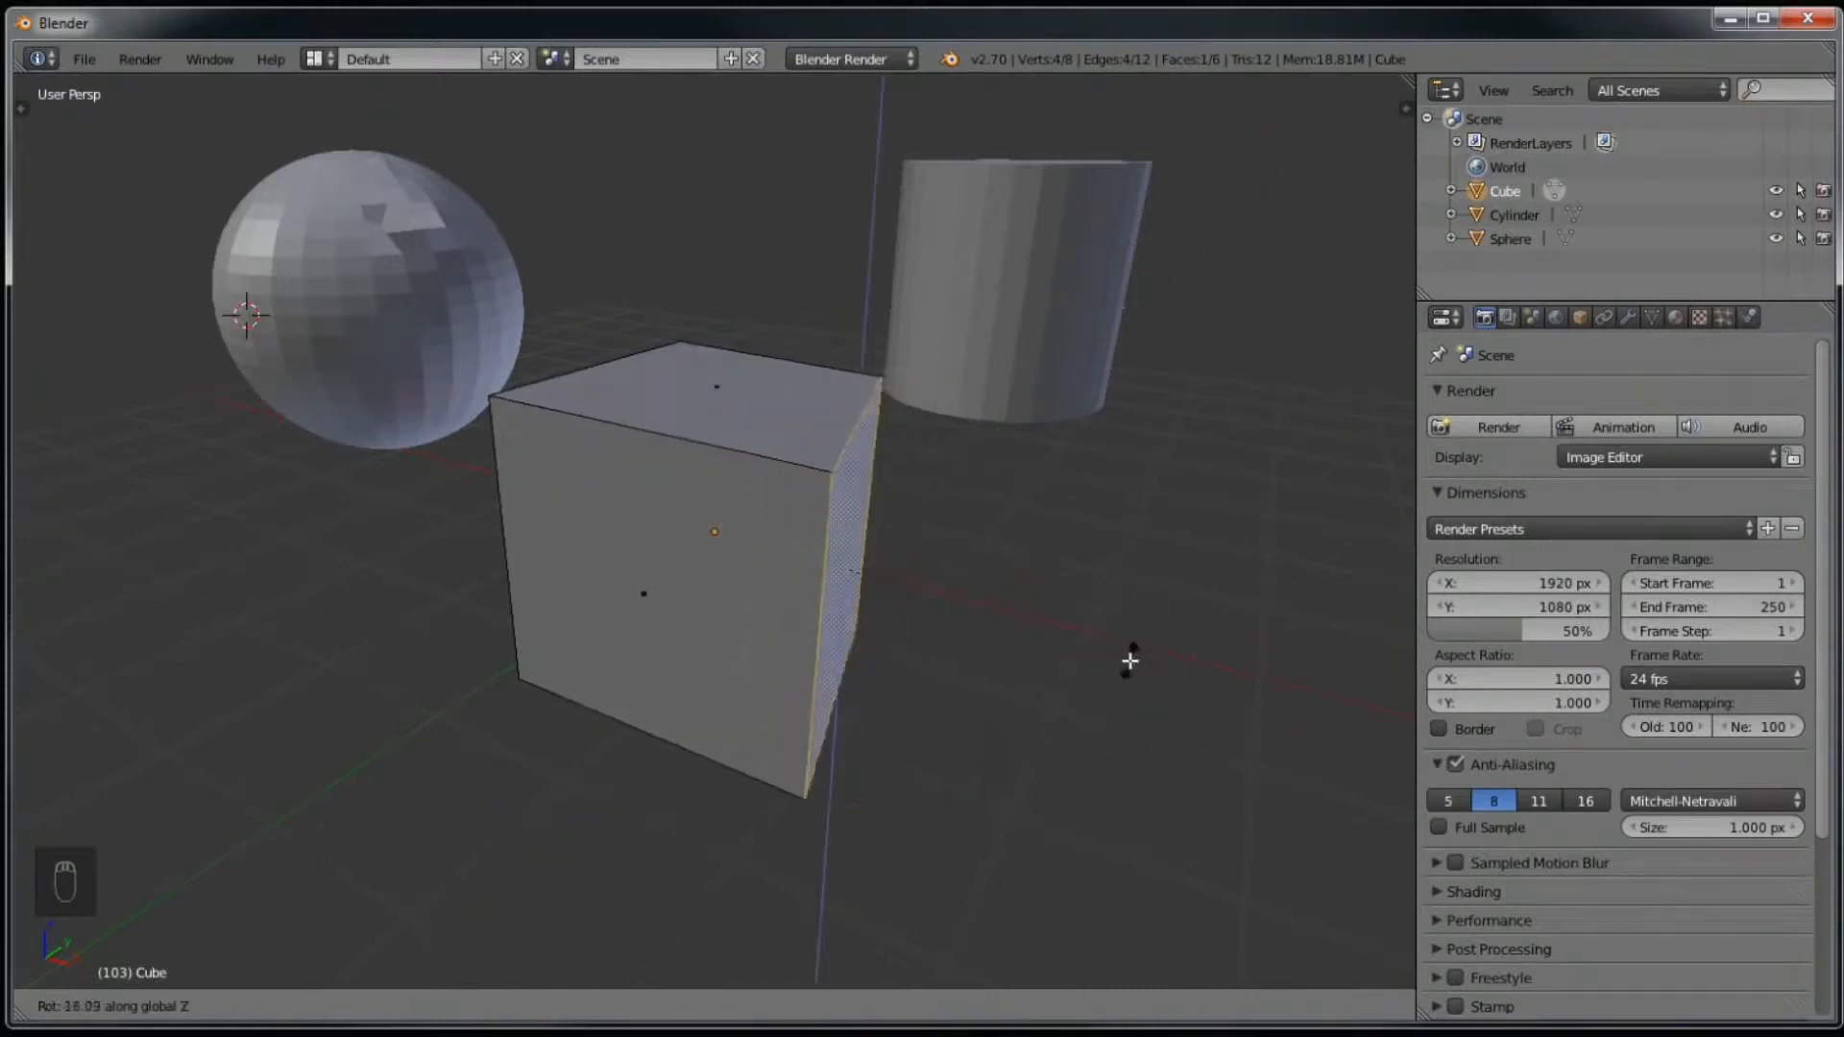
{"action": "key", "text": "x"}
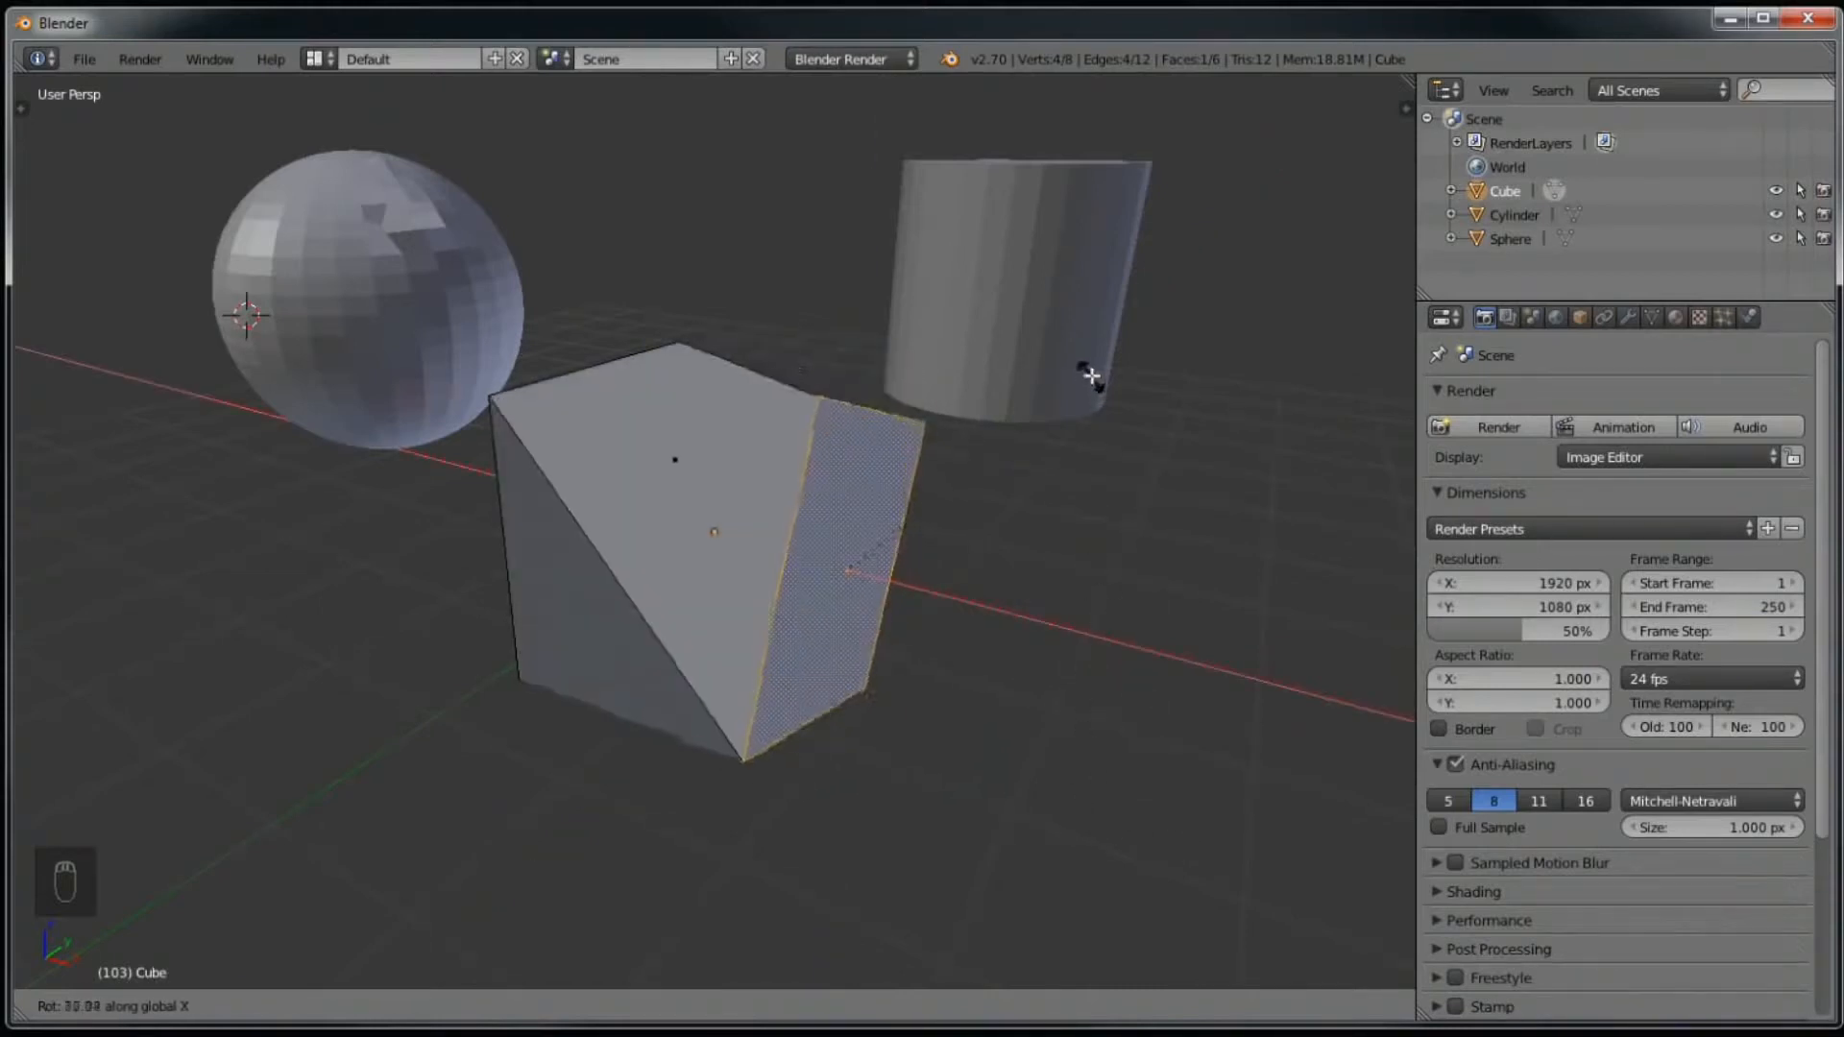
{"action": "left_click", "coordinate": [1086, 298]}
{"action": "mouse_move", "coordinate": [882, 543]}
{"action": "middle_mouse_down"}
{"action": "mouse_move", "coordinate": [1000, 724]}
{"action": "mouse_move", "coordinate": [1003, 576]}
{"action": "mouse_move", "coordinate": [964, 403]}
{"action": "mouse_move", "coordinate": [1020, 536]}
{"action": "mouse_move", "coordinate": [999, 576]}
{"action": "mouse_move", "coordinate": [961, 480]}
{"action": "mouse_move", "coordinate": [1075, 560]}
{"action": "mouse_move", "coordinate": [1086, 378]}
{"action": "mouse_move", "coordinate": [876, 555]}
{"action": "middle_mouse_up"}
{"action": "key", "text": "ctrl+z"}
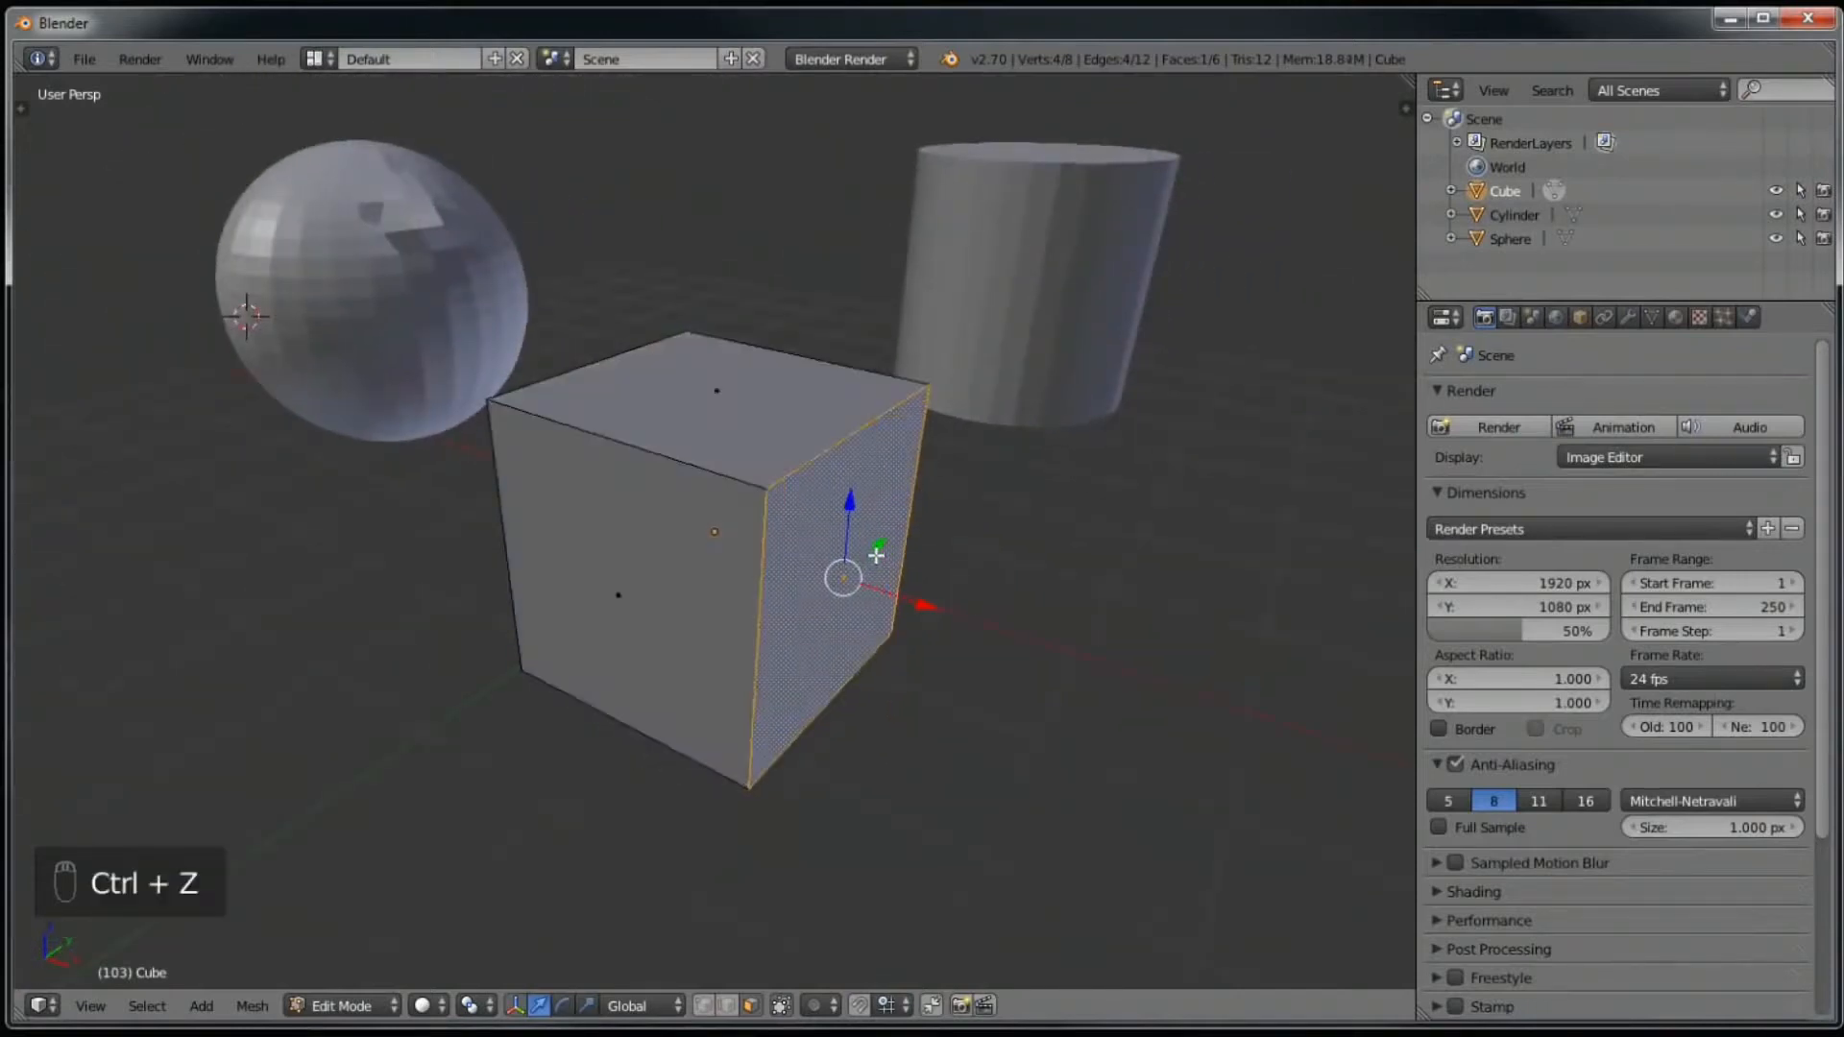
Step: Select only the cube's top face and scale it up uniformly to more than twice its size
{"action": "mouse_move", "coordinate": [1111, 438]}
{"action": "middle_mouse_down"}
{"action": "mouse_move", "coordinate": [1149, 605]}
{"action": "mouse_move", "coordinate": [1172, 424]}
{"action": "mouse_move", "coordinate": [1054, 436]}
{"action": "mouse_move", "coordinate": [1133, 482]}
{"action": "mouse_move", "coordinate": [1062, 457]}
{"action": "mouse_move", "coordinate": [1085, 441]}
{"action": "middle_mouse_up"}
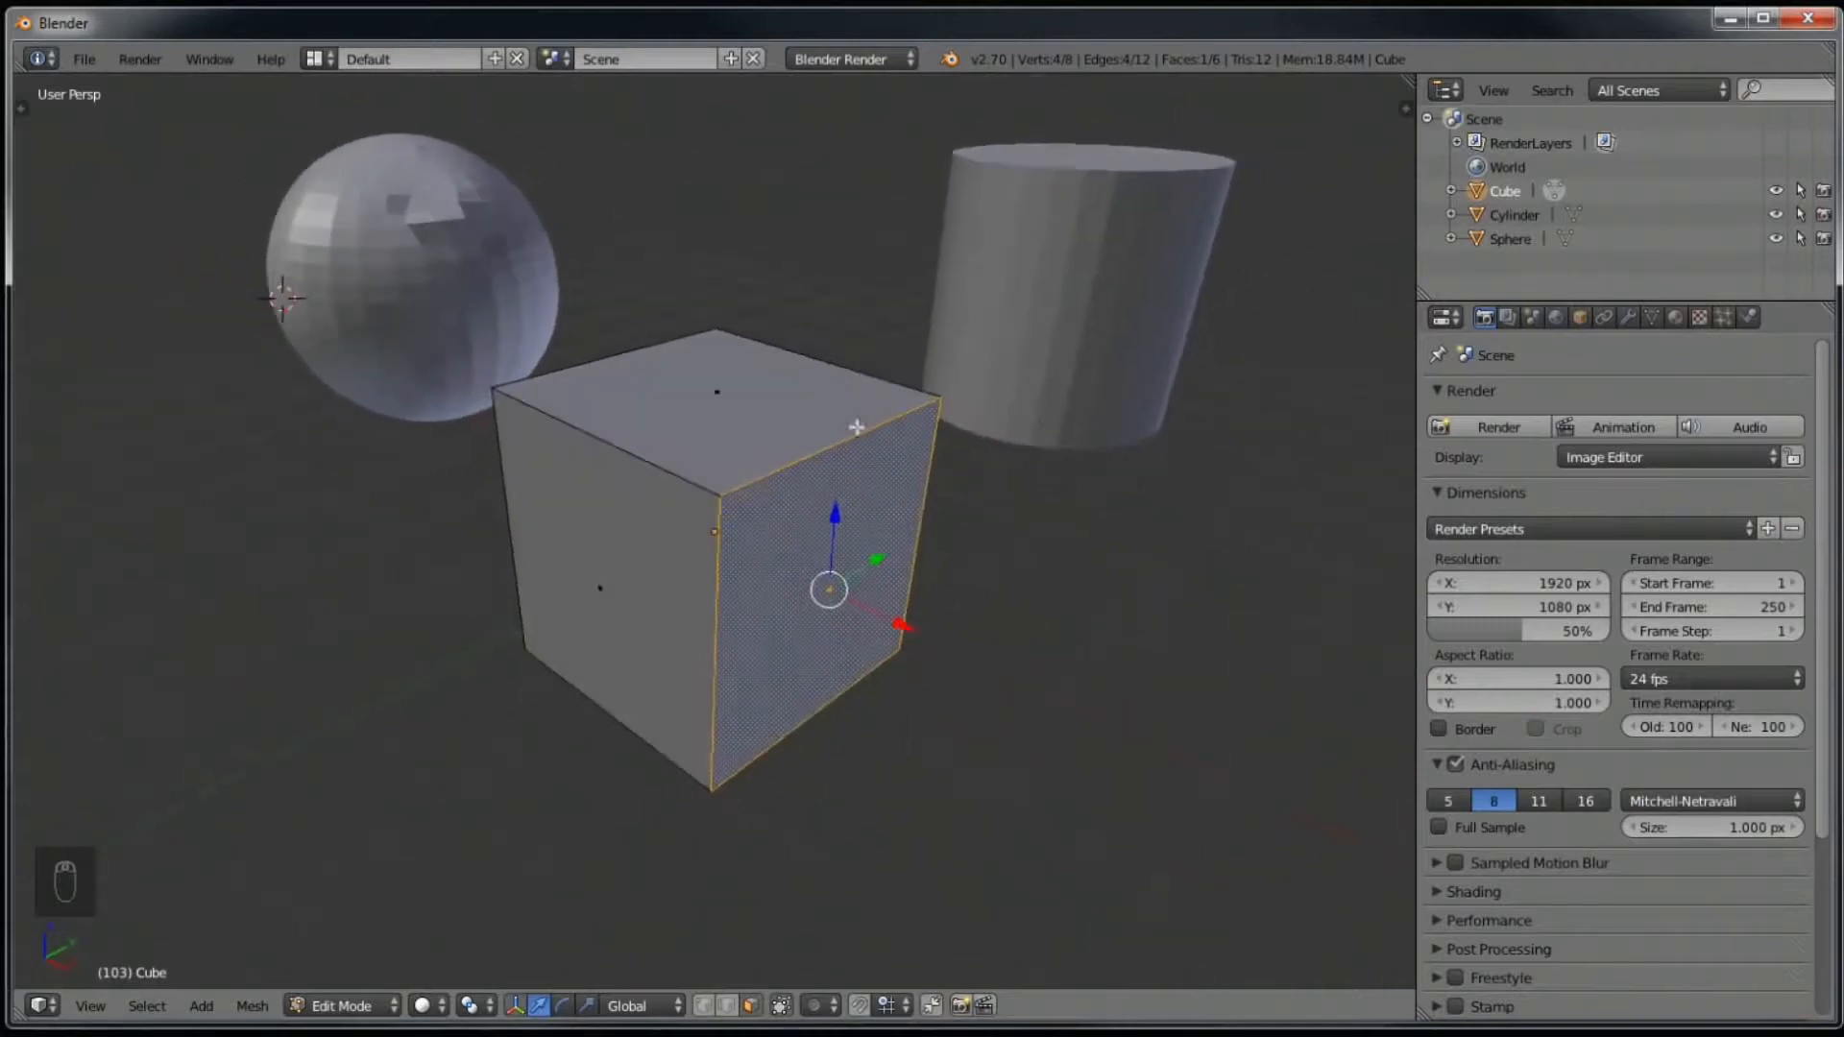
{"action": "right_click", "coordinate": [790, 408]}
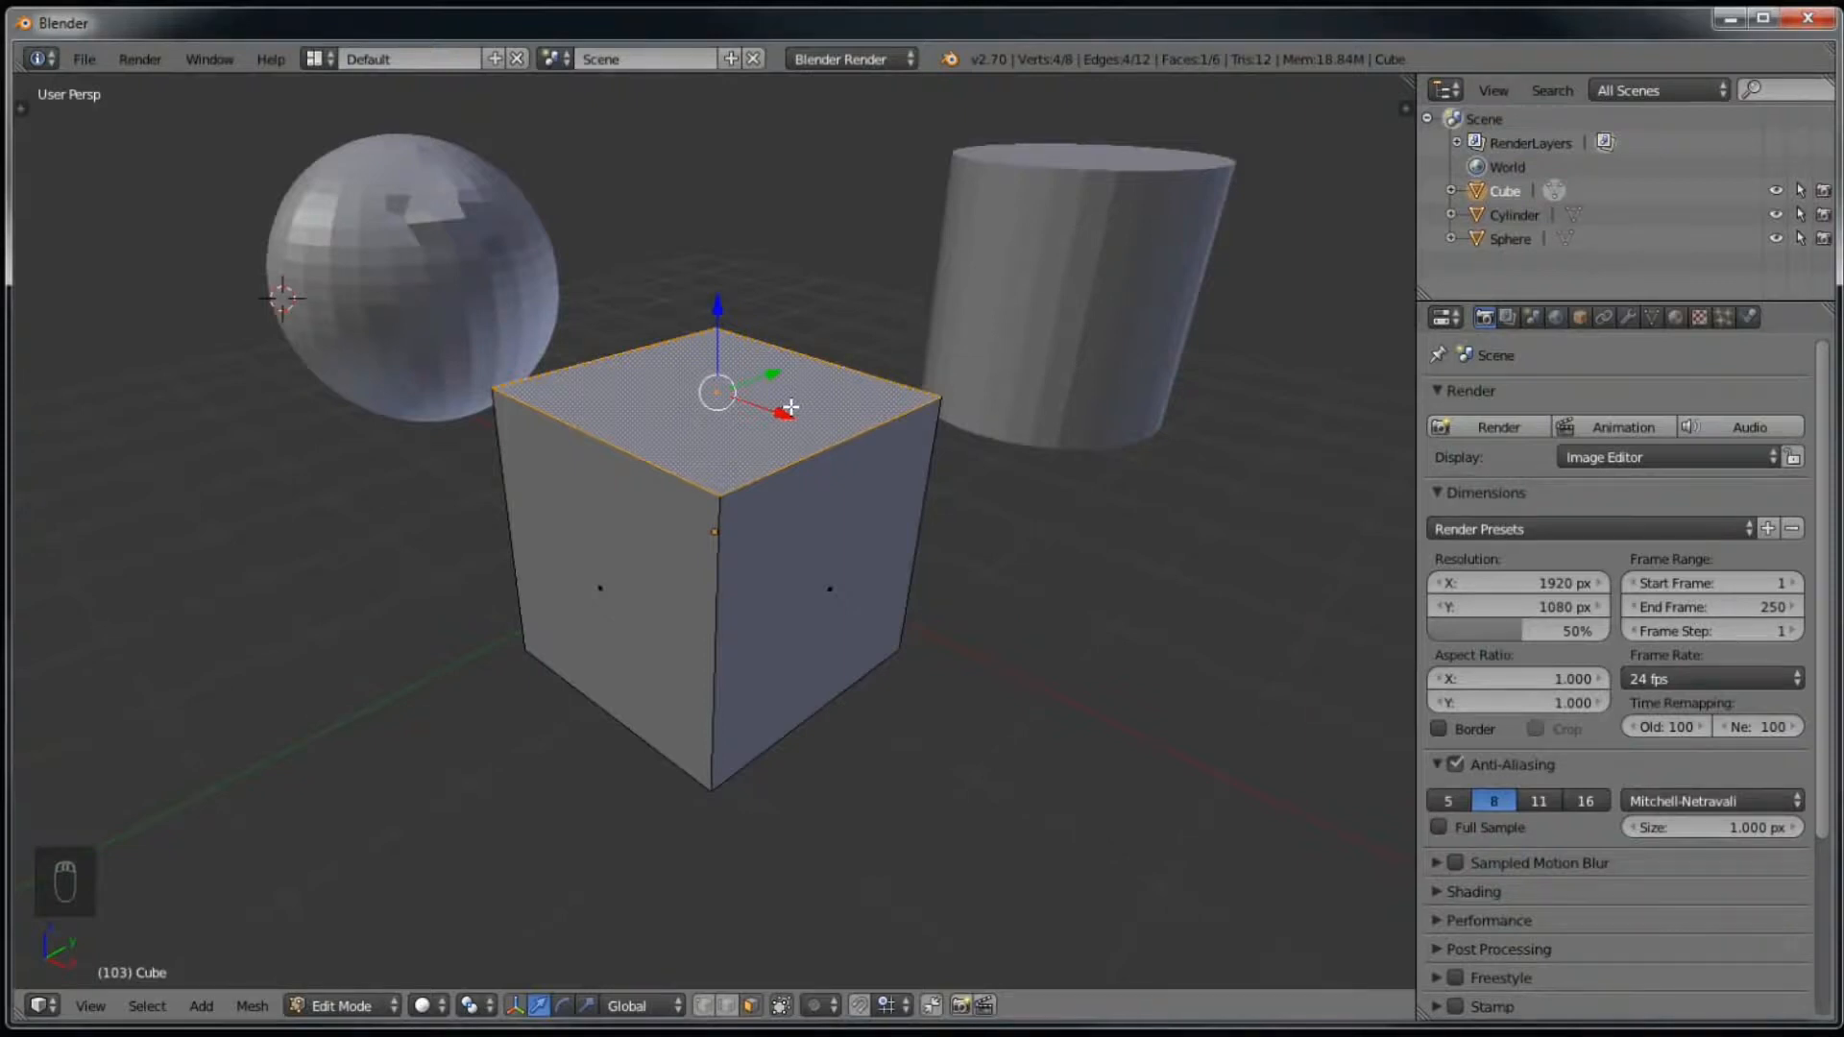
{"action": "mouse_move", "coordinate": [843, 366]}
{"action": "middle_mouse_down"}
{"action": "mouse_move", "coordinate": [816, 384]}
{"action": "mouse_move", "coordinate": [903, 384]}
{"action": "mouse_move", "coordinate": [841, 356]}
{"action": "middle_mouse_up"}
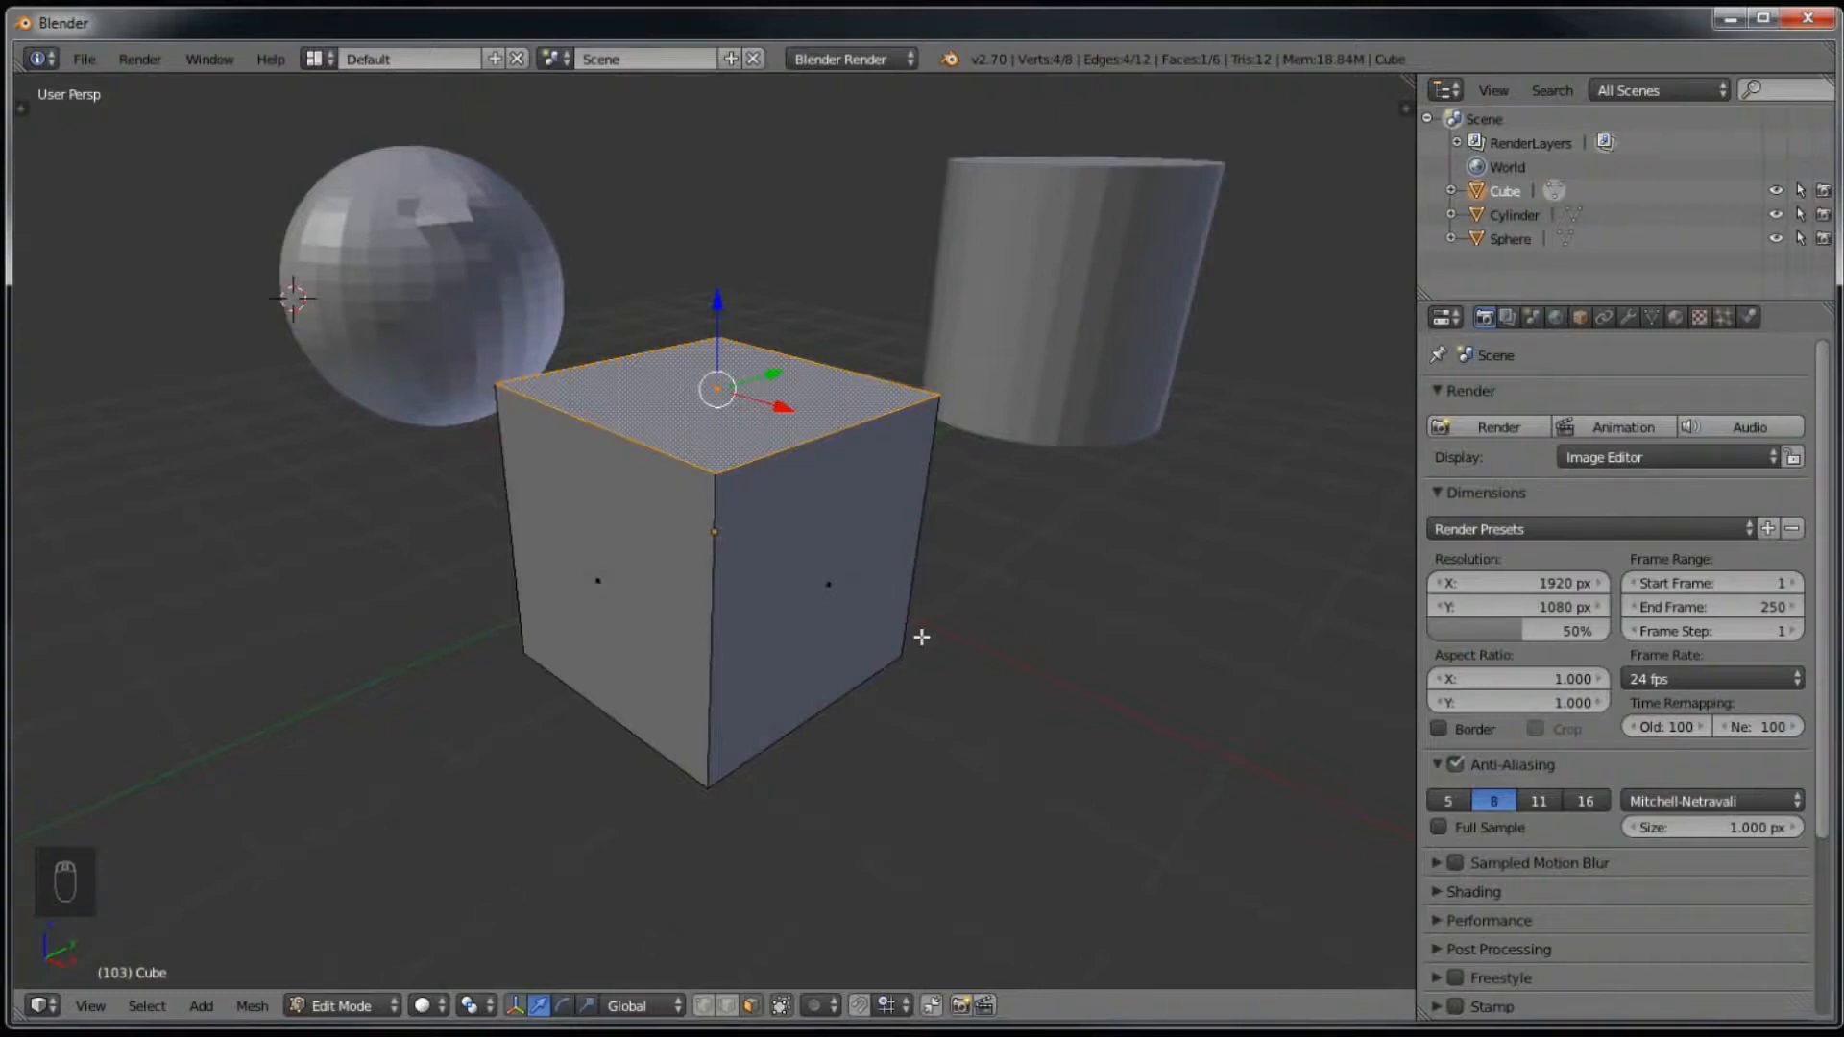
{"action": "key", "text": "s"}
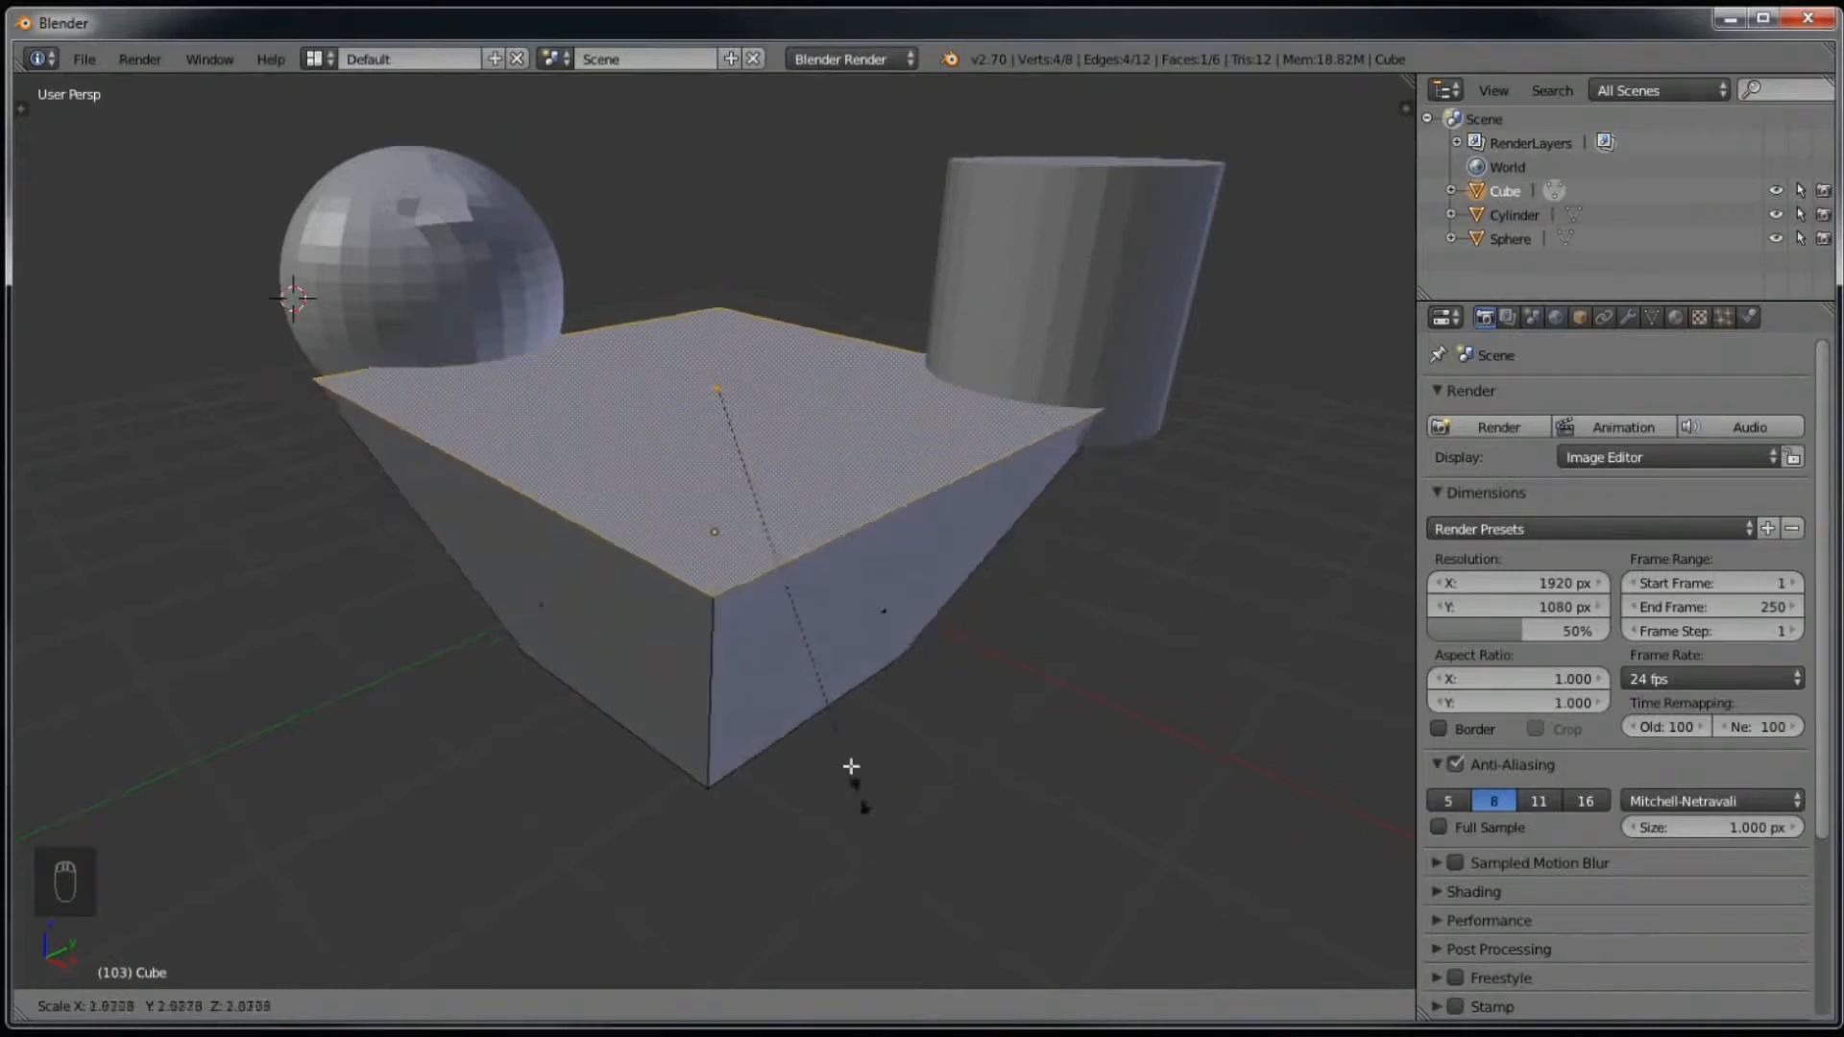
{"action": "left_click", "coordinate": [895, 874]}
{"action": "middle_click_drag", "start_coordinate": [905, 835], "coordinate": [960, 757]}
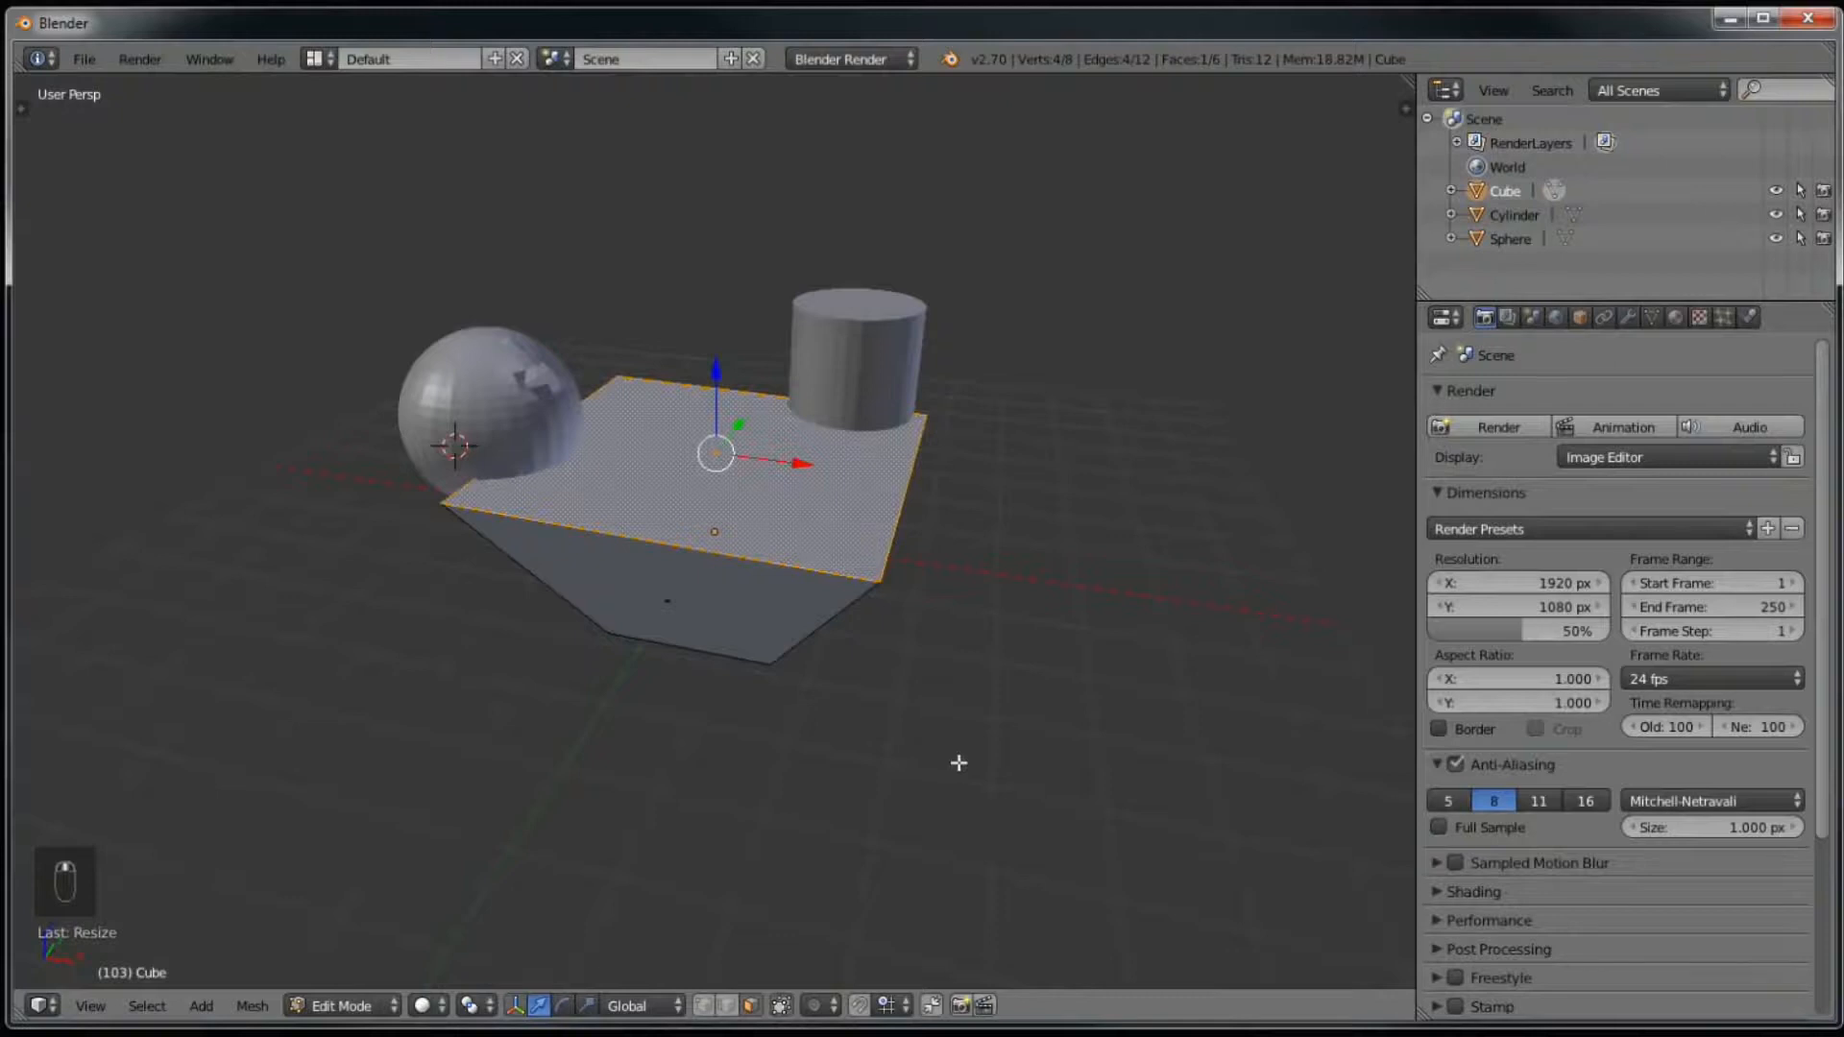
Step: Scale the top face down uniformly to a small tip, forming a pyramid shape, and lower it along the Z axis
{"action": "key", "text": "s"}
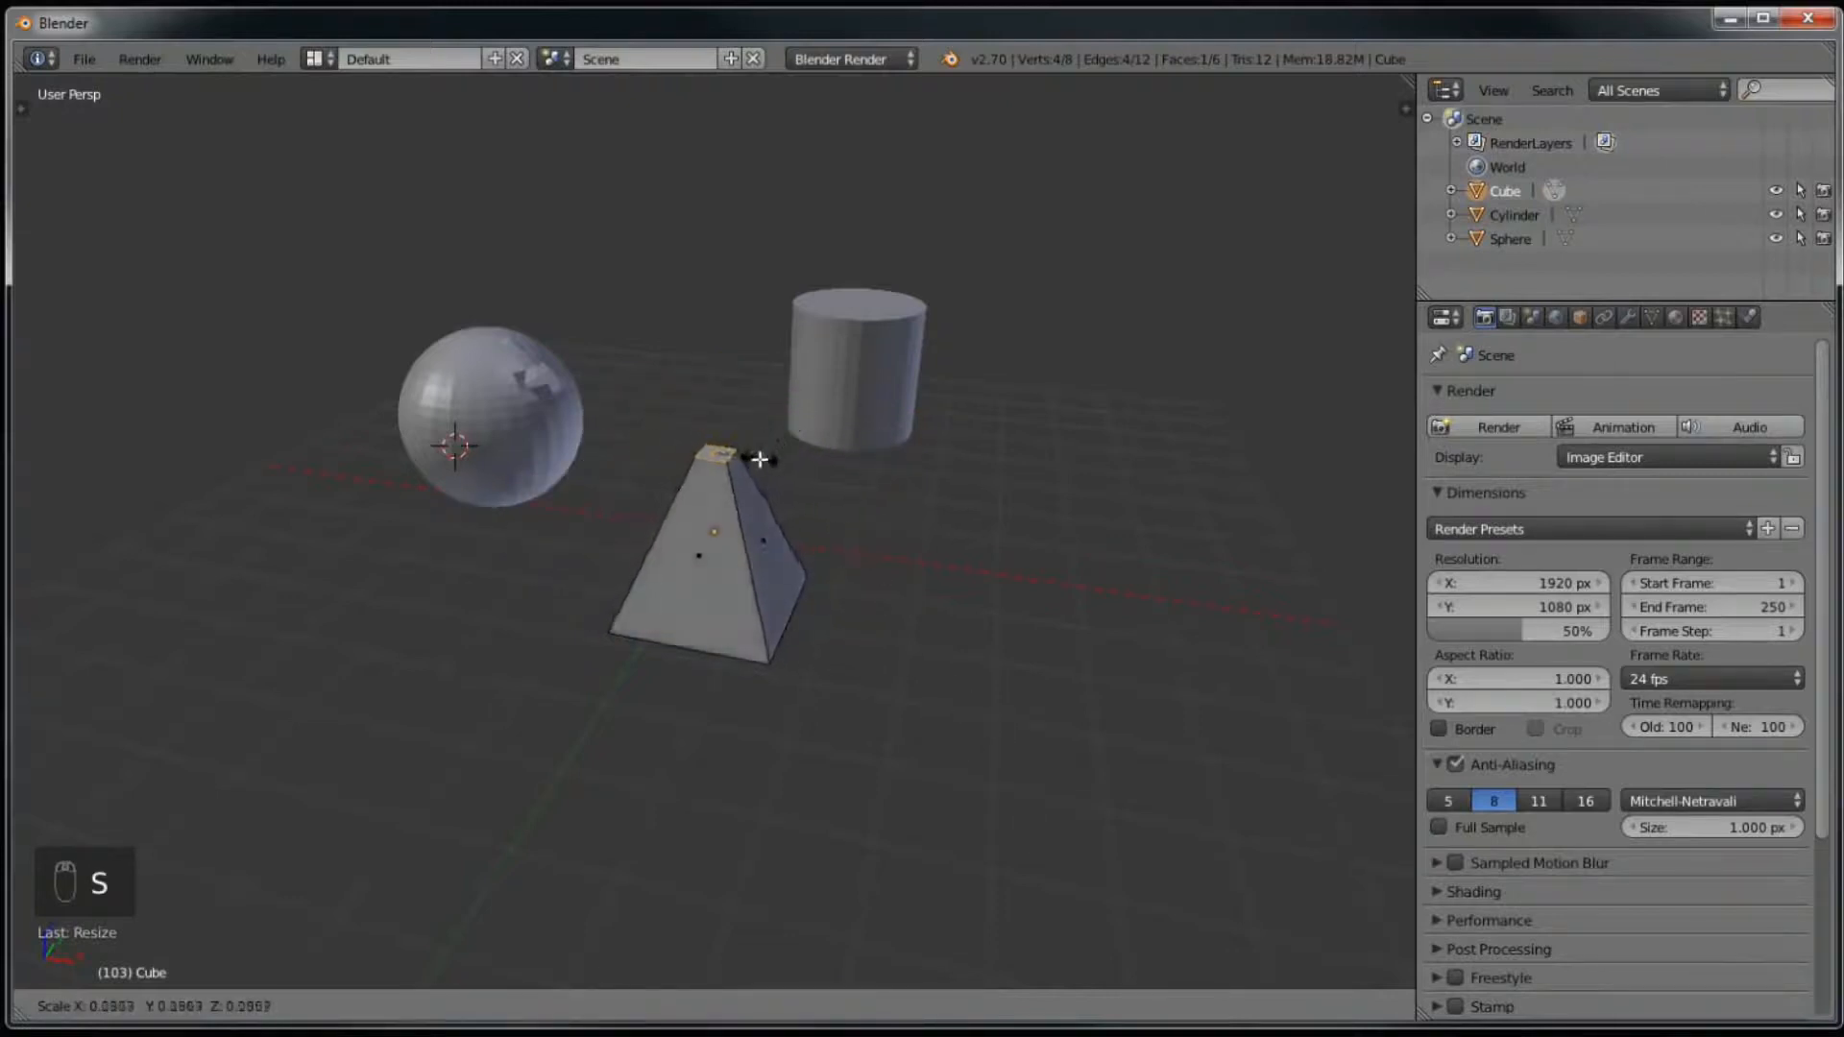
{"action": "left_click", "coordinate": [769, 447]}
{"action": "scroll", "coordinate": [856, 658], "scroll_direction": "up", "scroll_amount": 3}
{"action": "middle_click_drag", "start_coordinate": [871, 670], "coordinate": [788, 633]}
{"action": "left_click_drag", "start_coordinate": [720, 284], "coordinate": [729, 375]}
{"action": "middle_click_drag", "start_coordinate": [728, 374], "coordinate": [1063, 614]}
{"action": "scroll", "coordinate": [1063, 614], "scroll_direction": "up", "scroll_amount": 5}
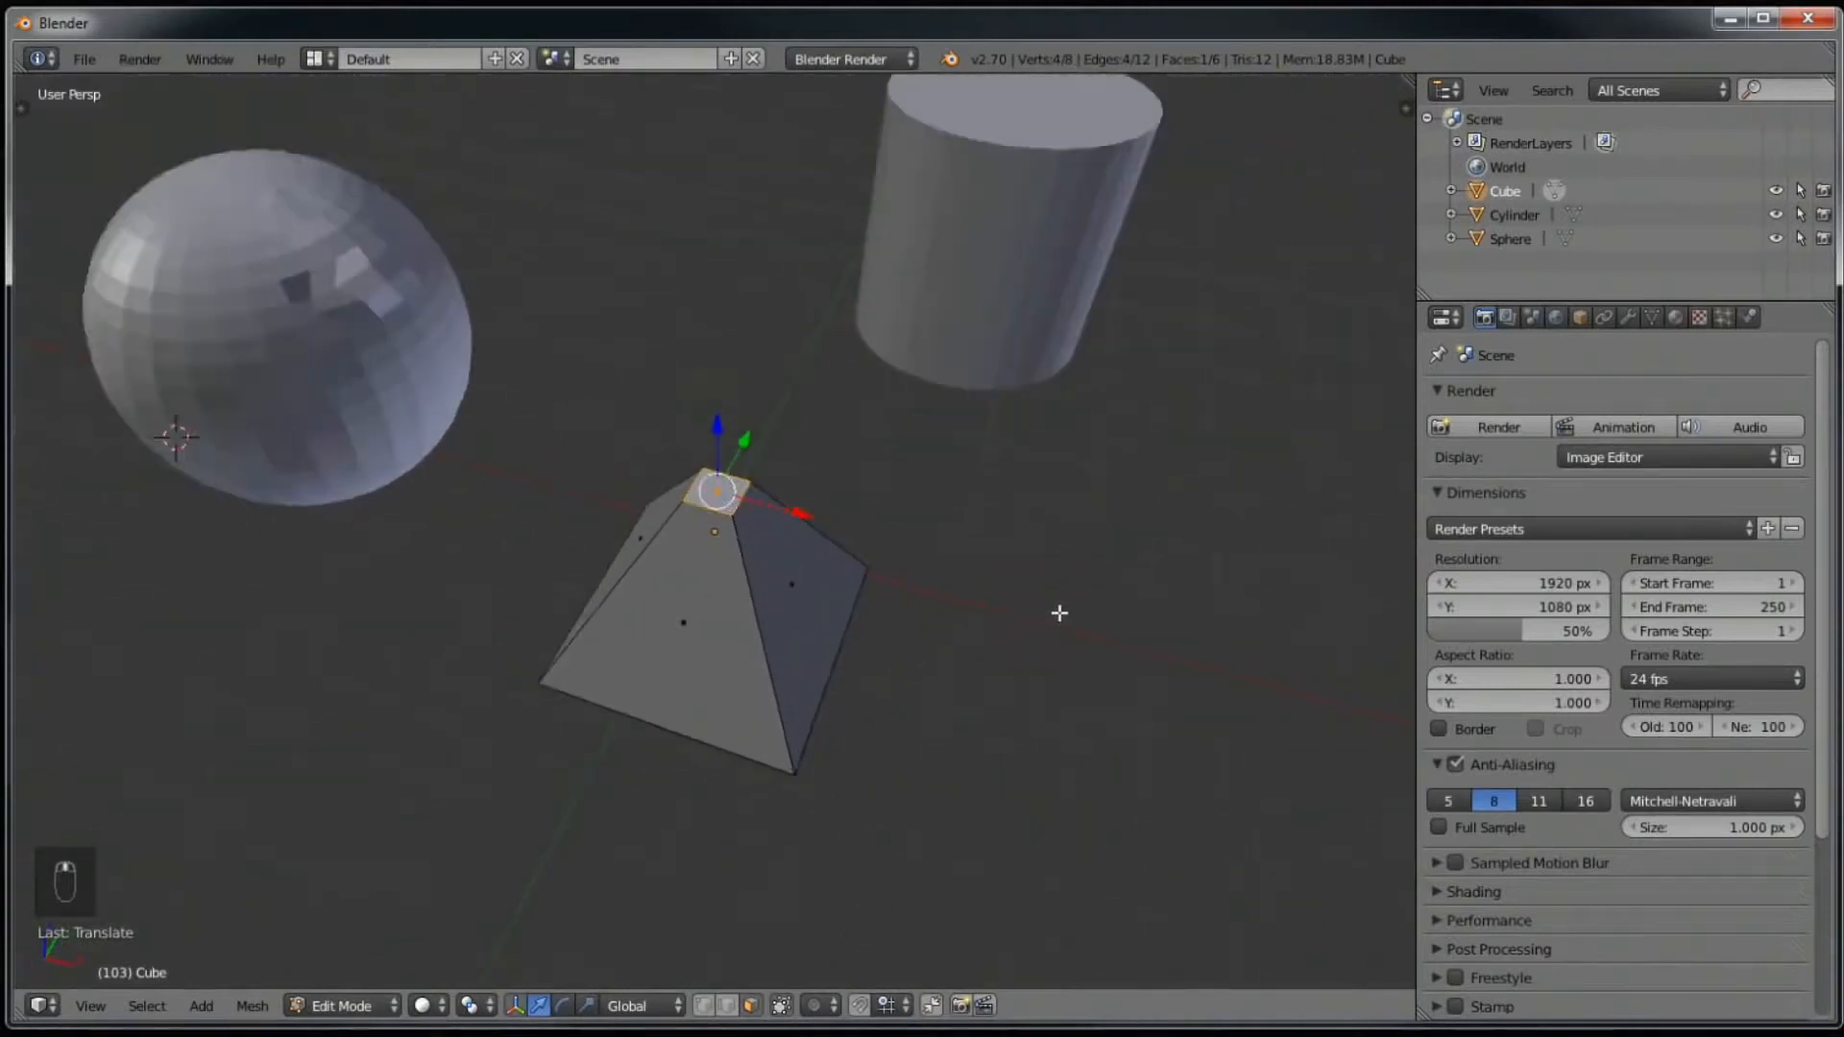
Step: Try stretching the small top face along the global X axis, and scale it by about 4.4 along global Y instead
{"action": "middle_click_drag", "start_coordinate": [1001, 565], "coordinate": [978, 625]}
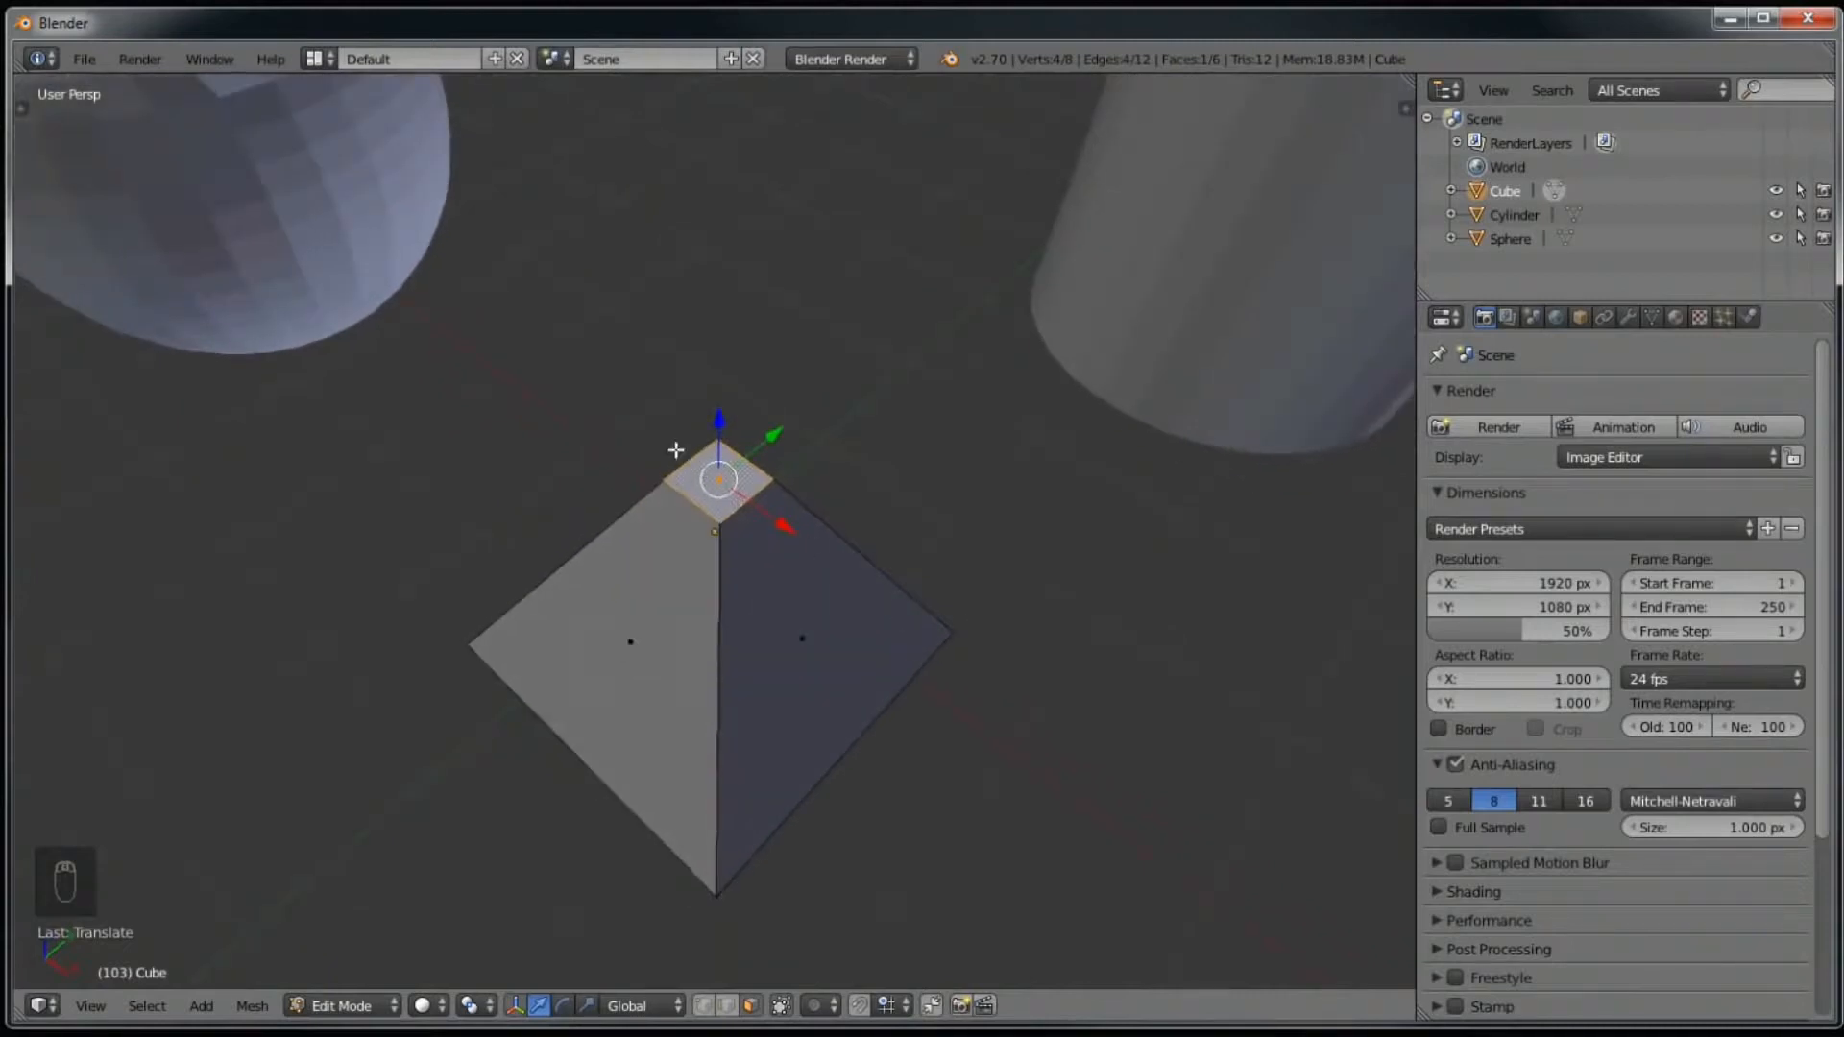
{"action": "middle_click_drag", "start_coordinate": [1004, 711], "coordinate": [695, 583]}
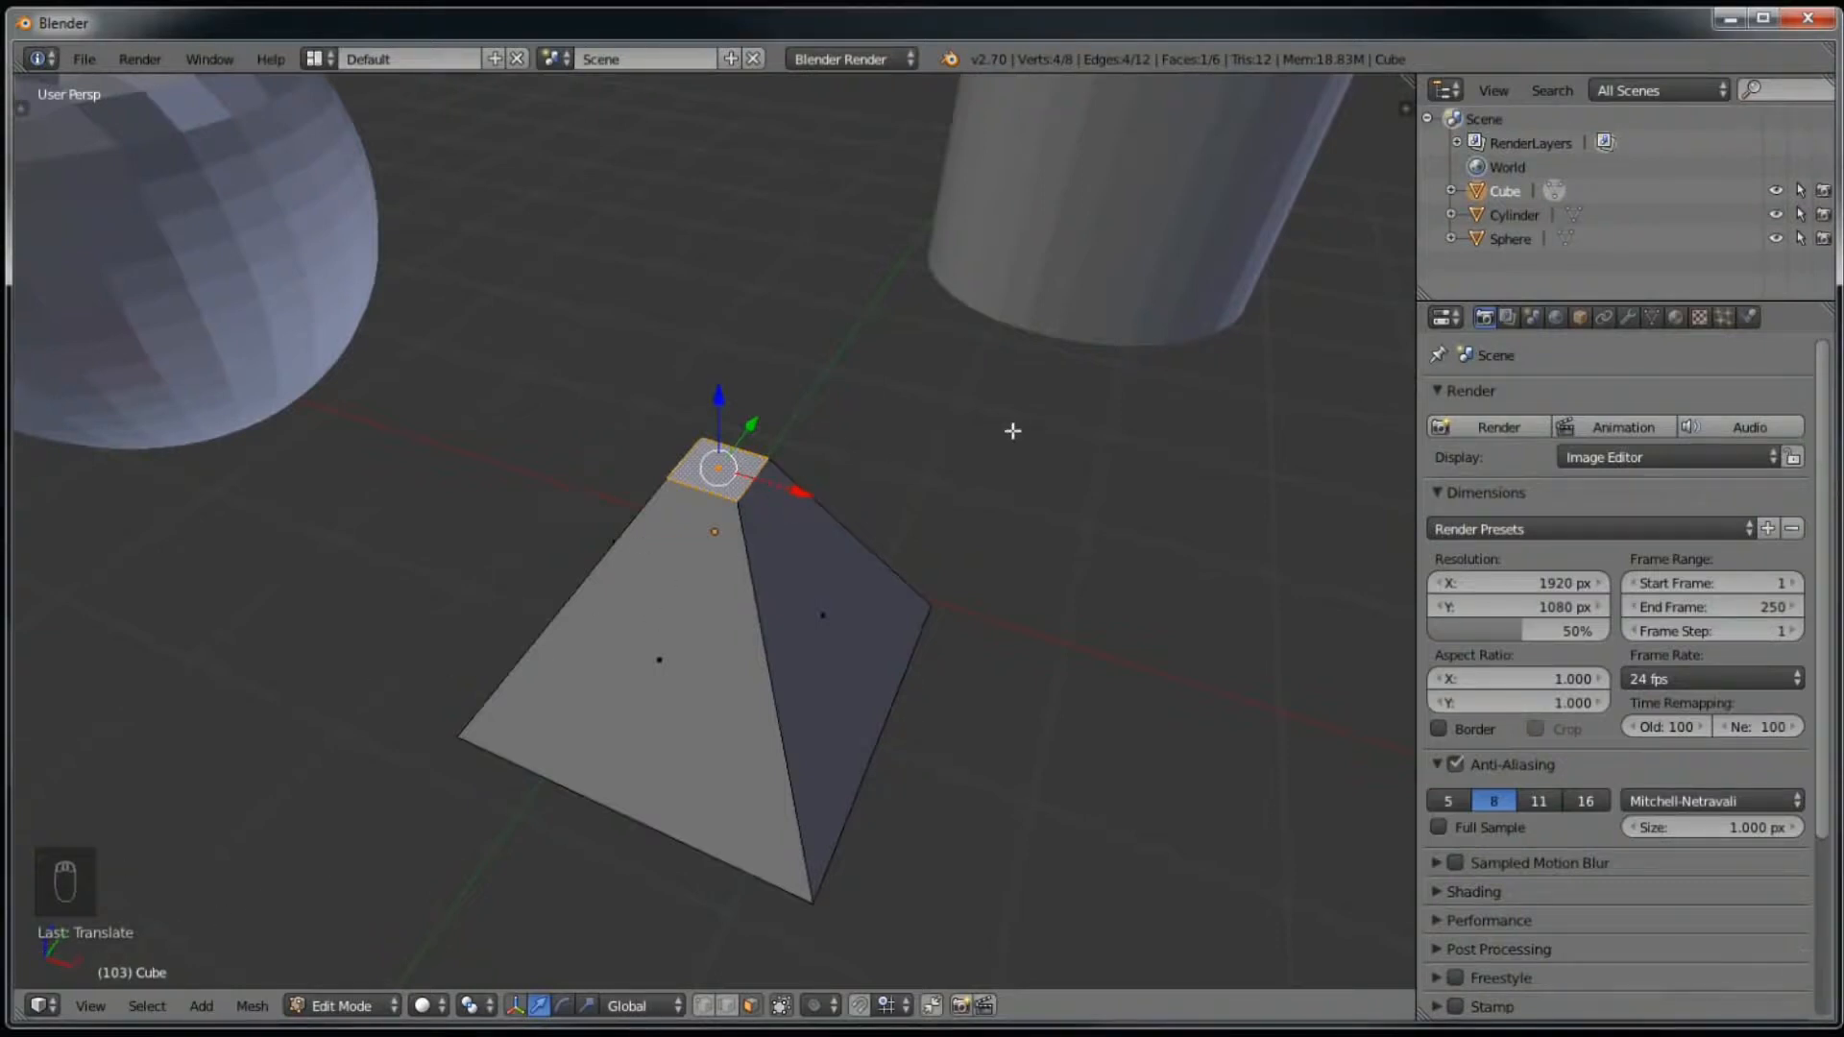
{"action": "key", "text": "s"}
{"action": "key", "text": "x"}
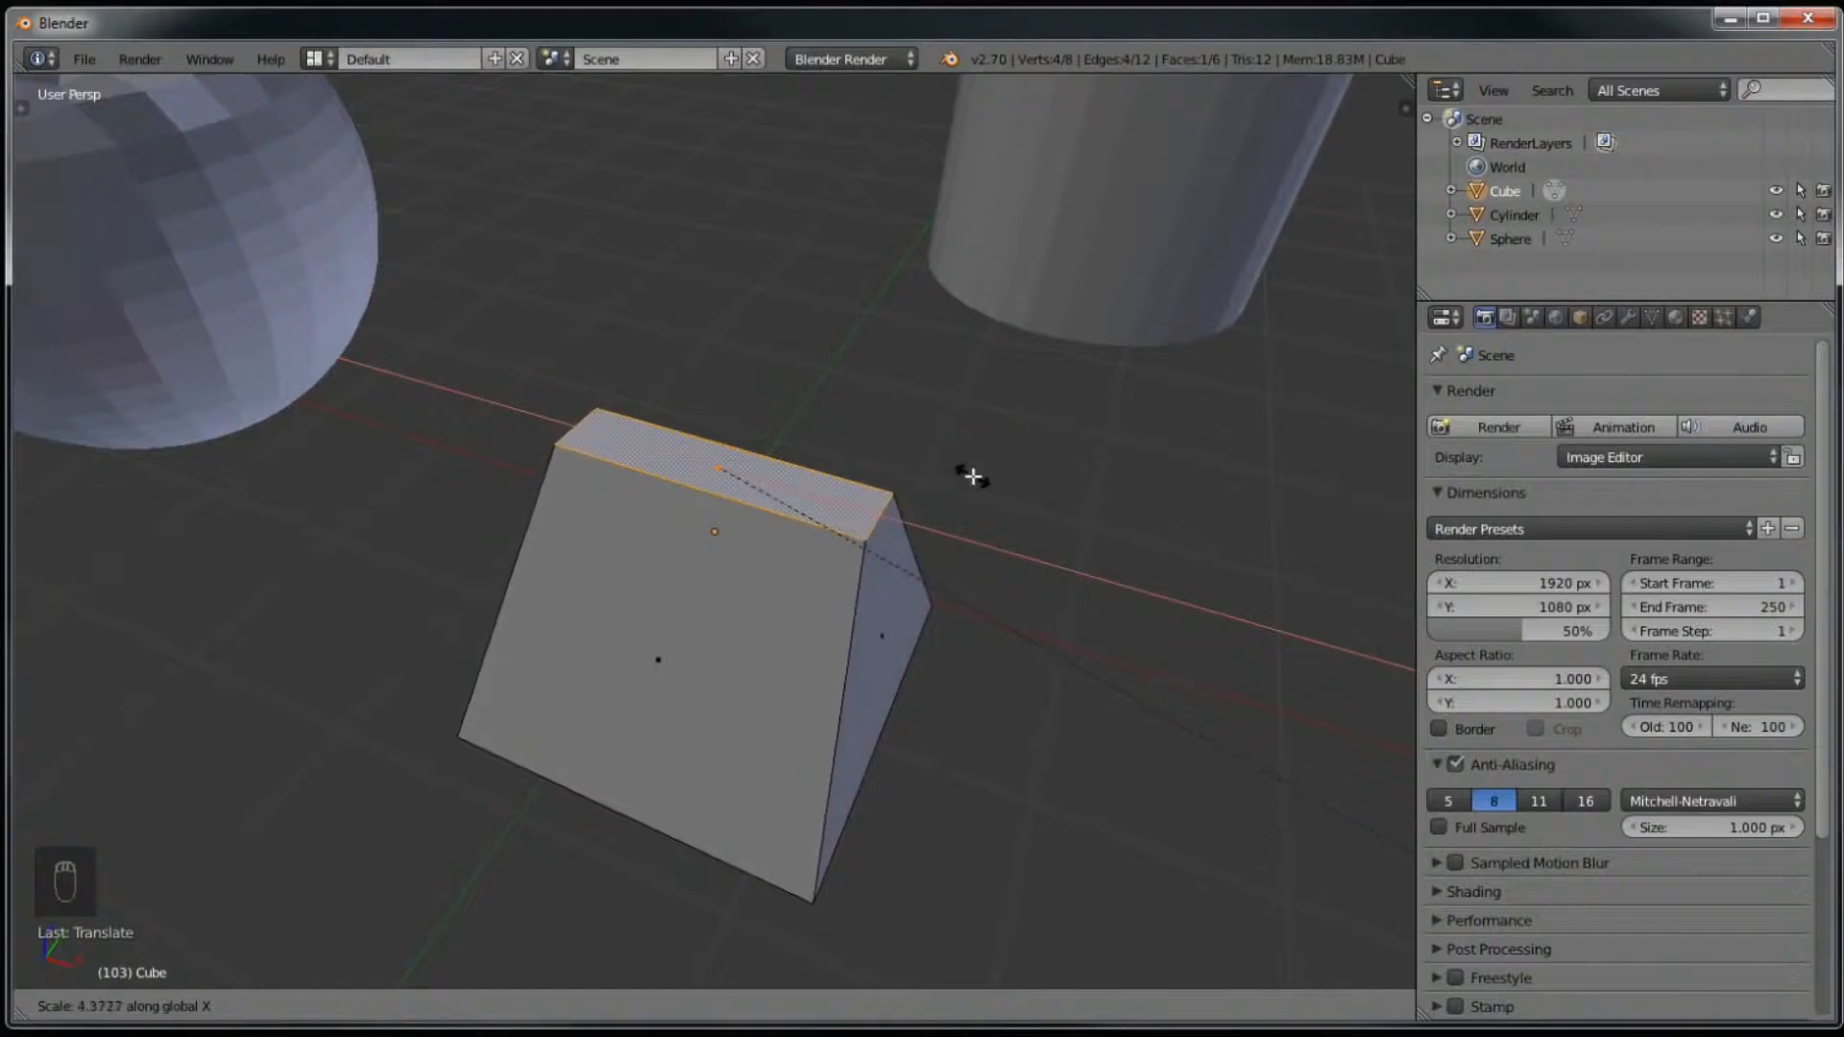
{"action": "key", "text": "y"}
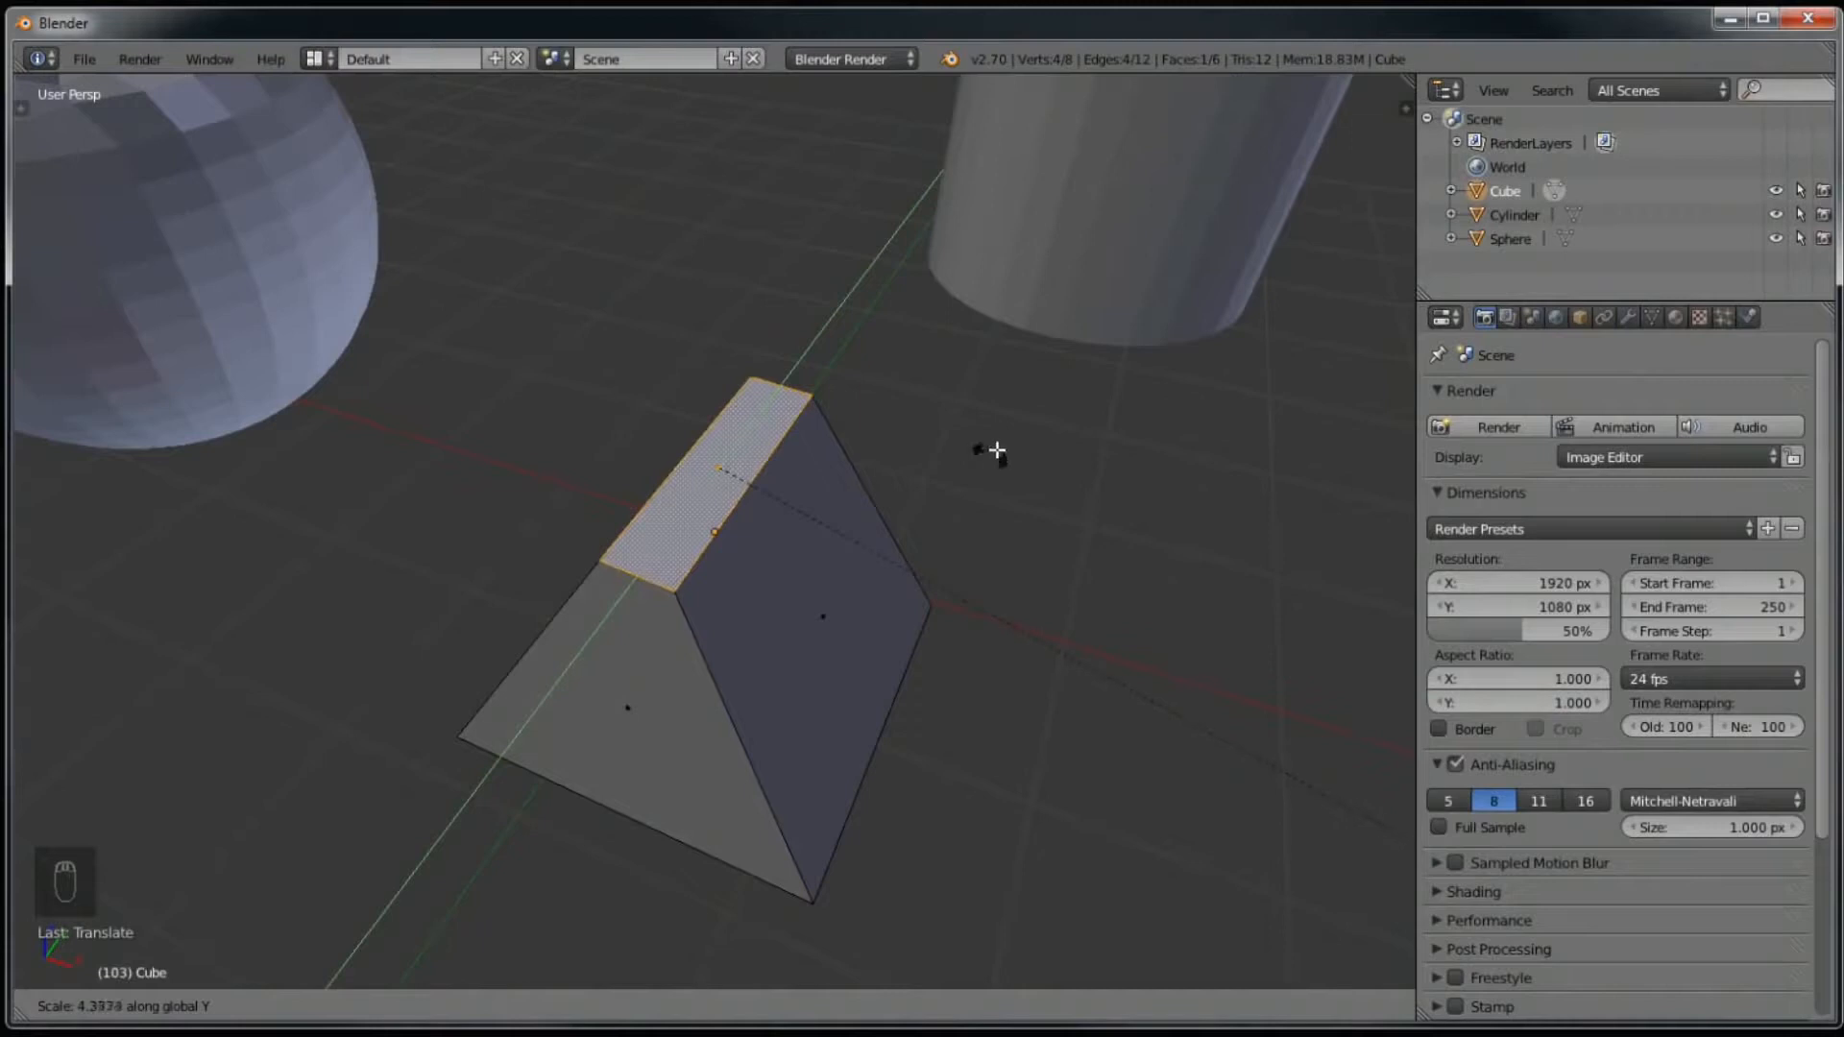
{"action": "left_click", "coordinate": [998, 449]}
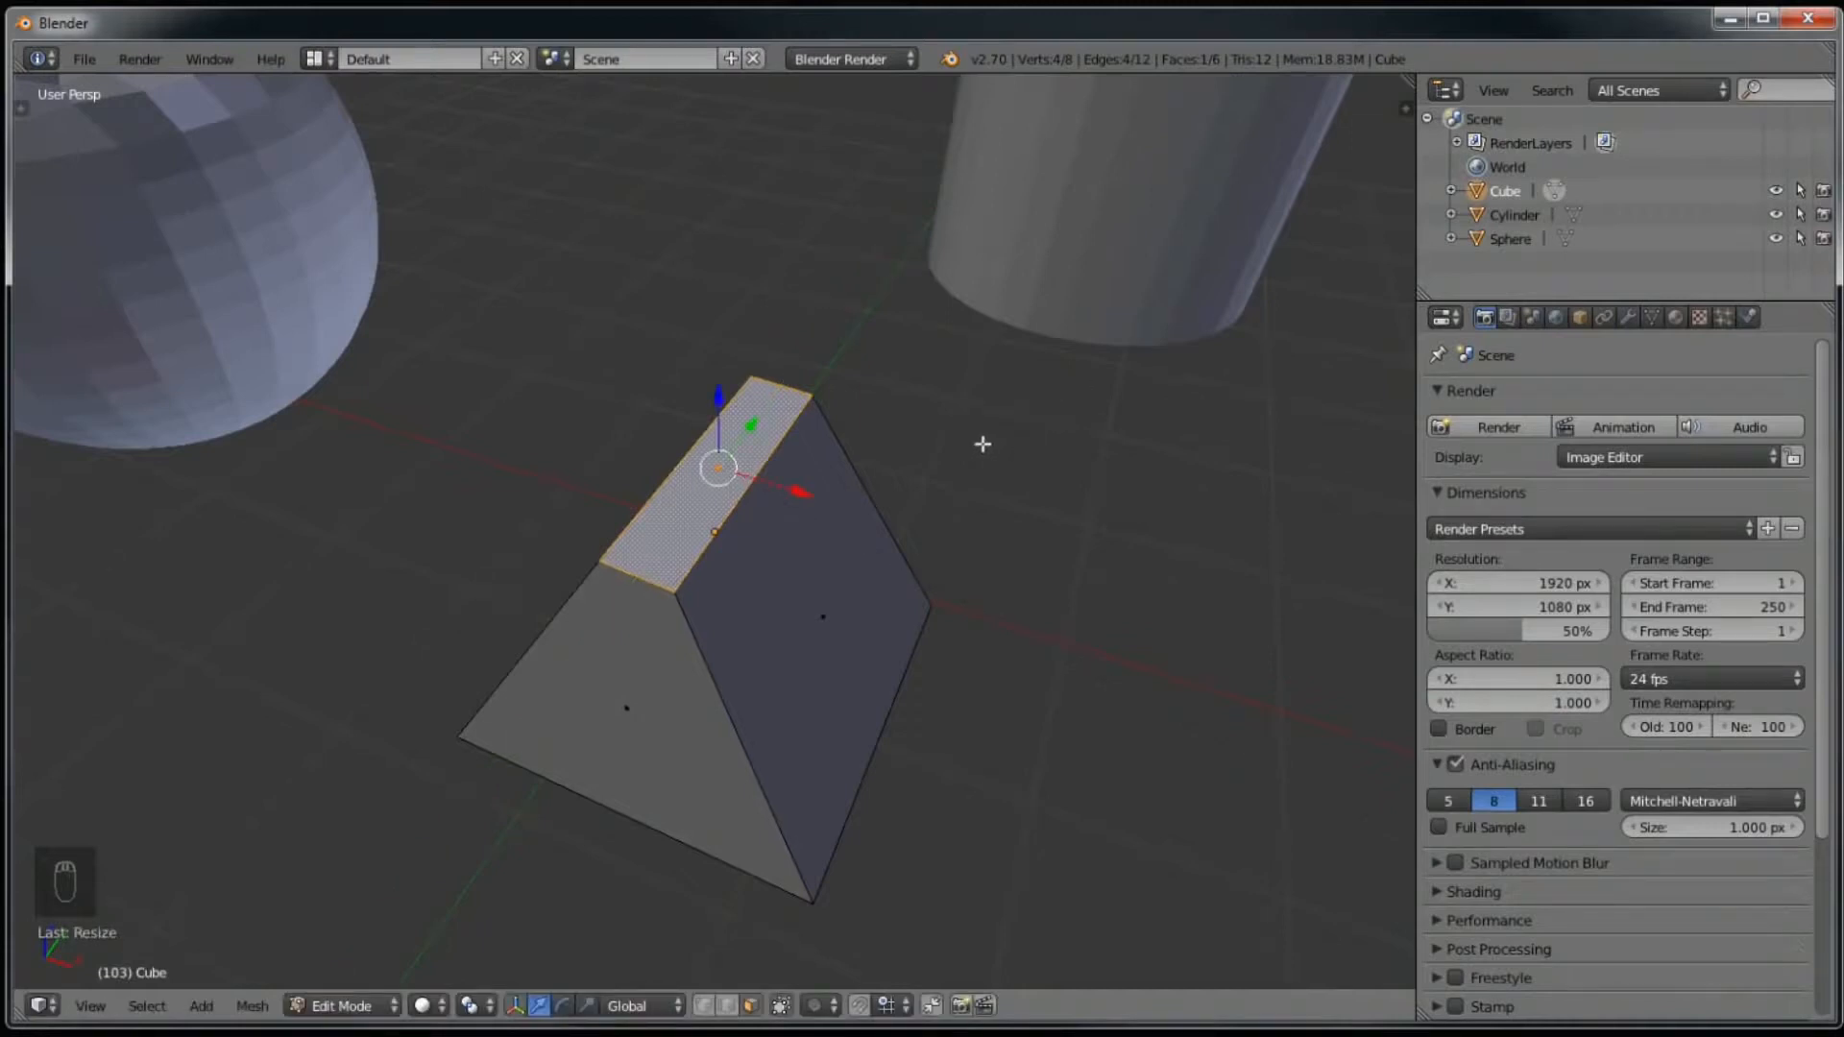
Step: Try scaling the flat top face along the global Z axis, from the angled view and again from a side-on view
{"action": "key", "text": "s"}
{"action": "key", "text": "z"}
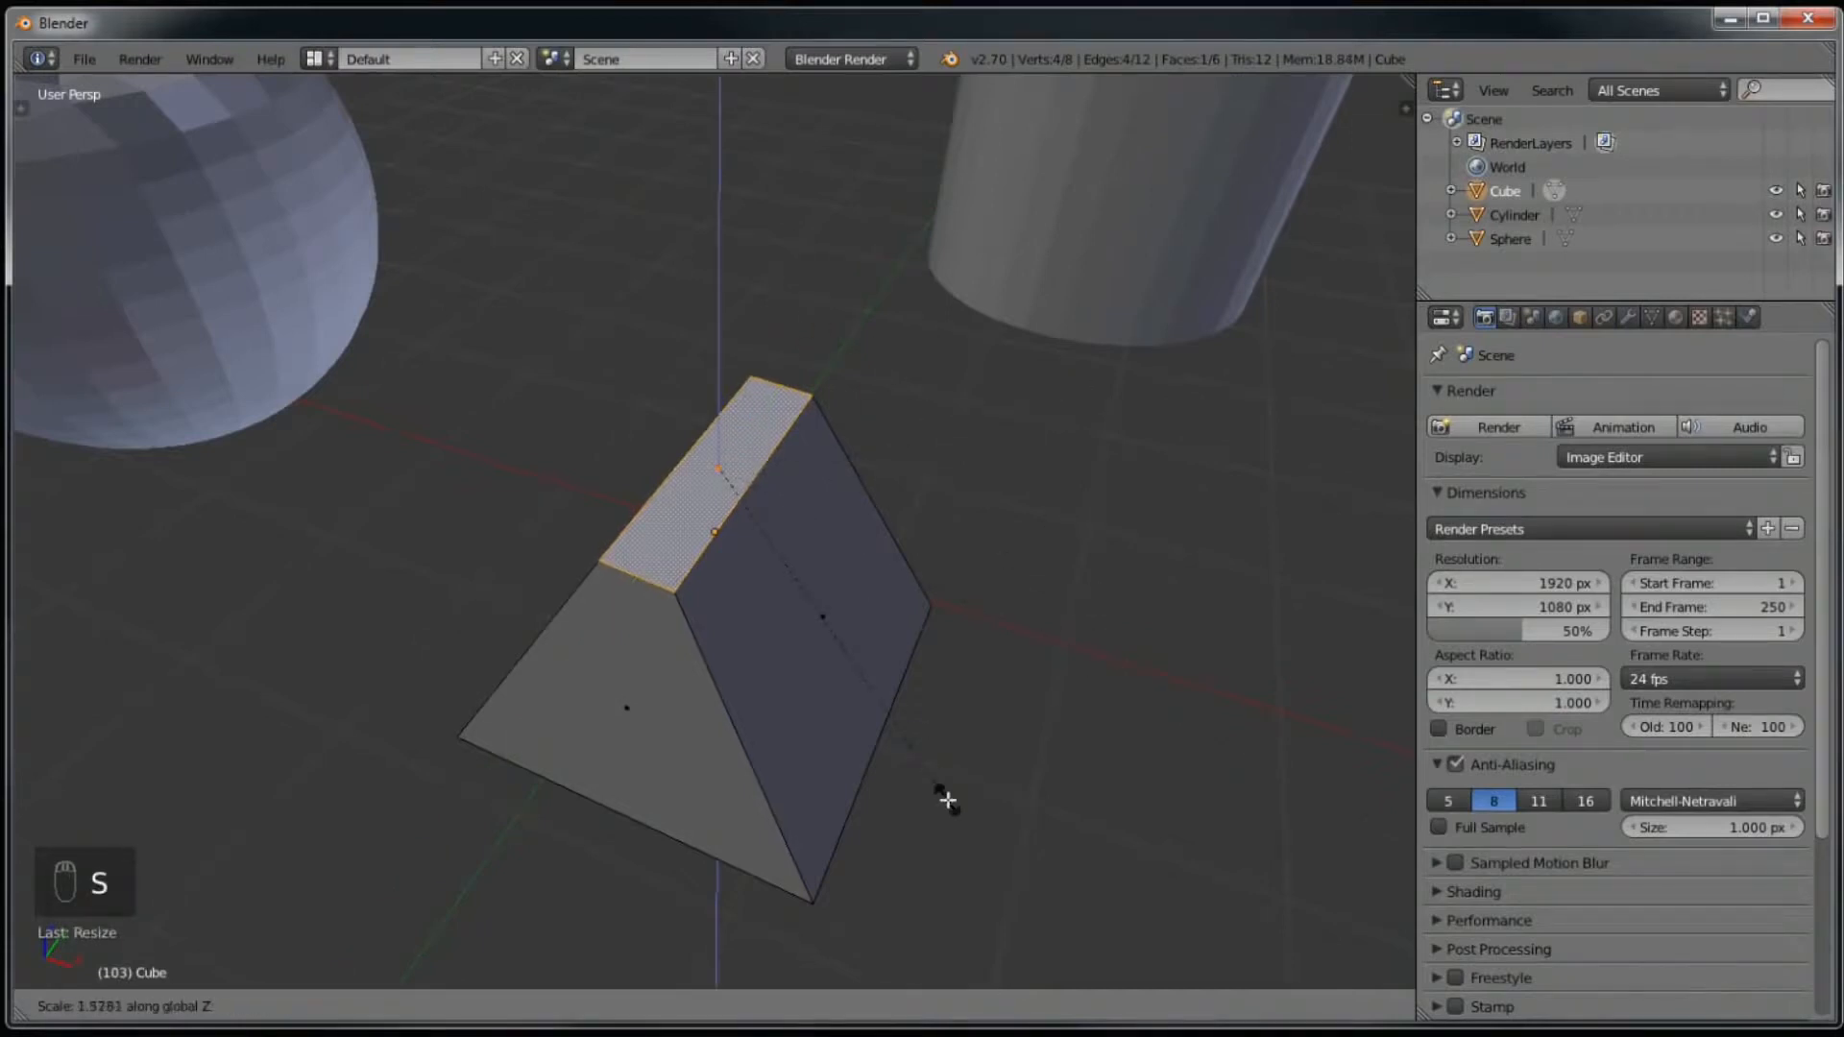
{"action": "left_click", "coordinate": [821, 379]}
{"action": "middle_click_drag", "start_coordinate": [897, 596], "coordinate": [802, 491]}
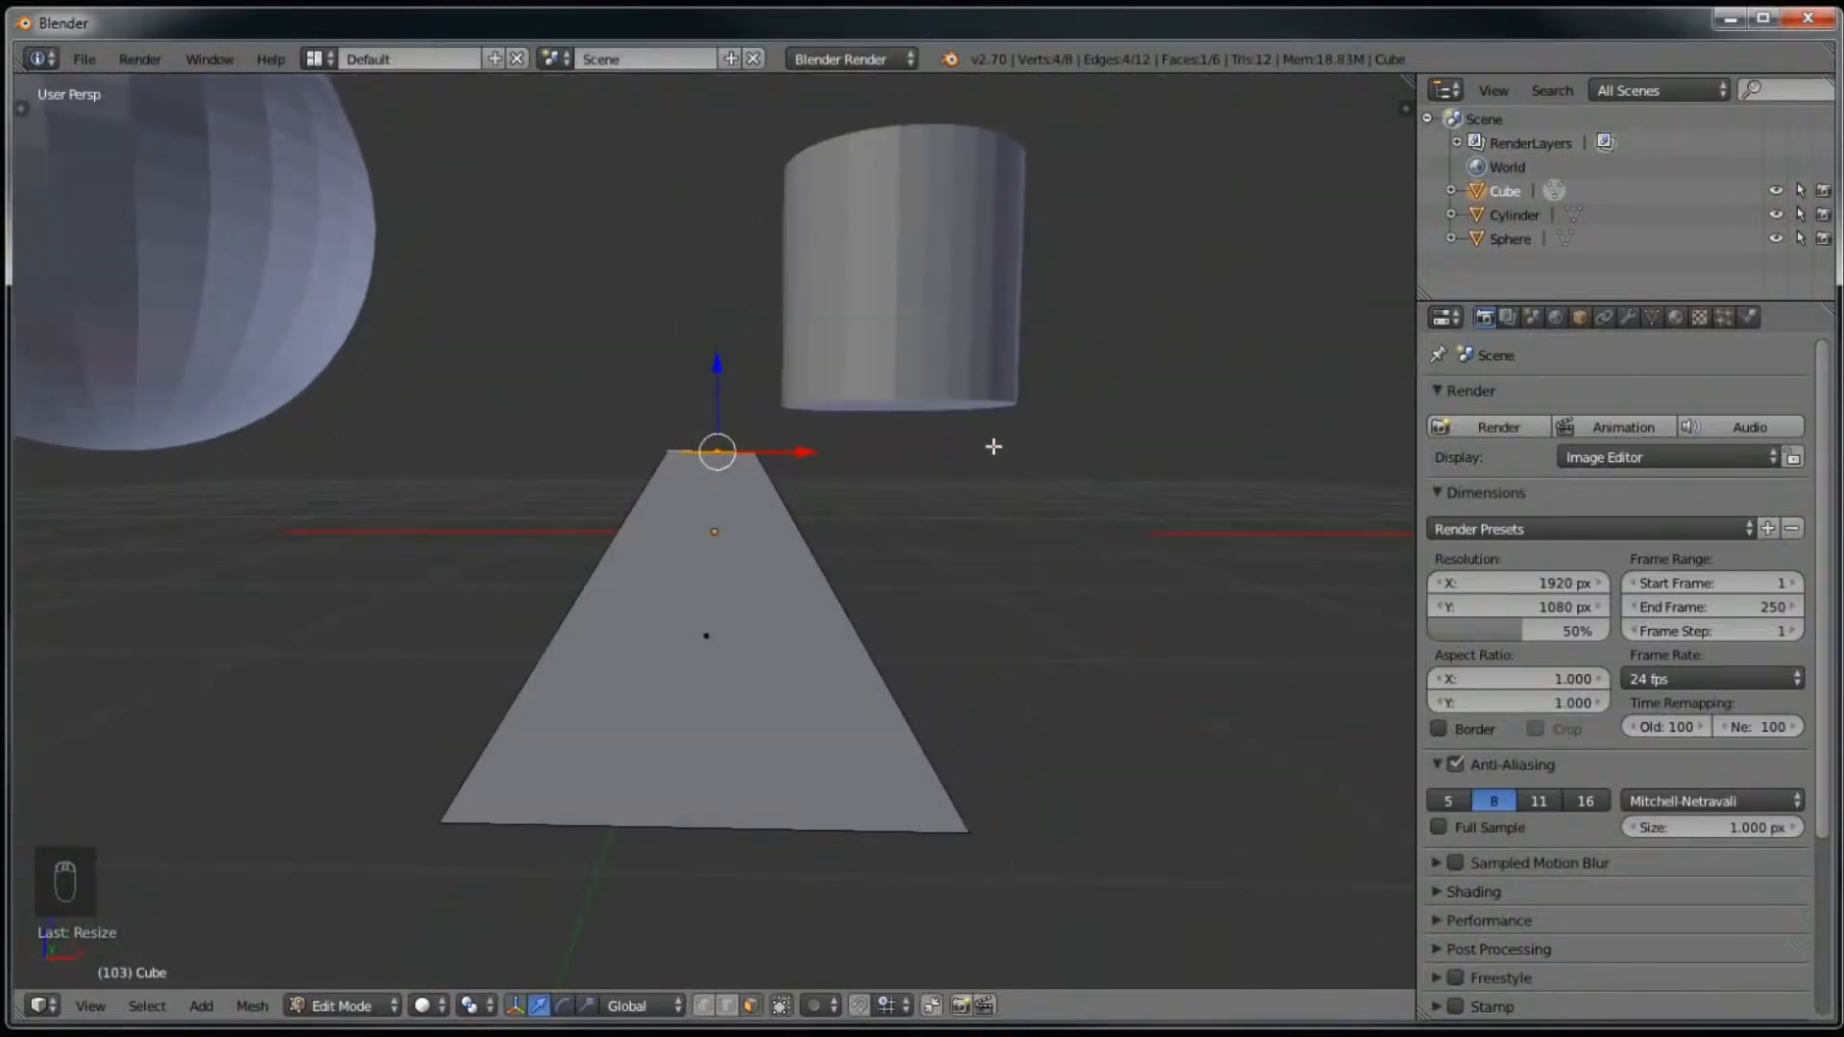
{"action": "key", "text": "s"}
{"action": "key", "text": "z"}
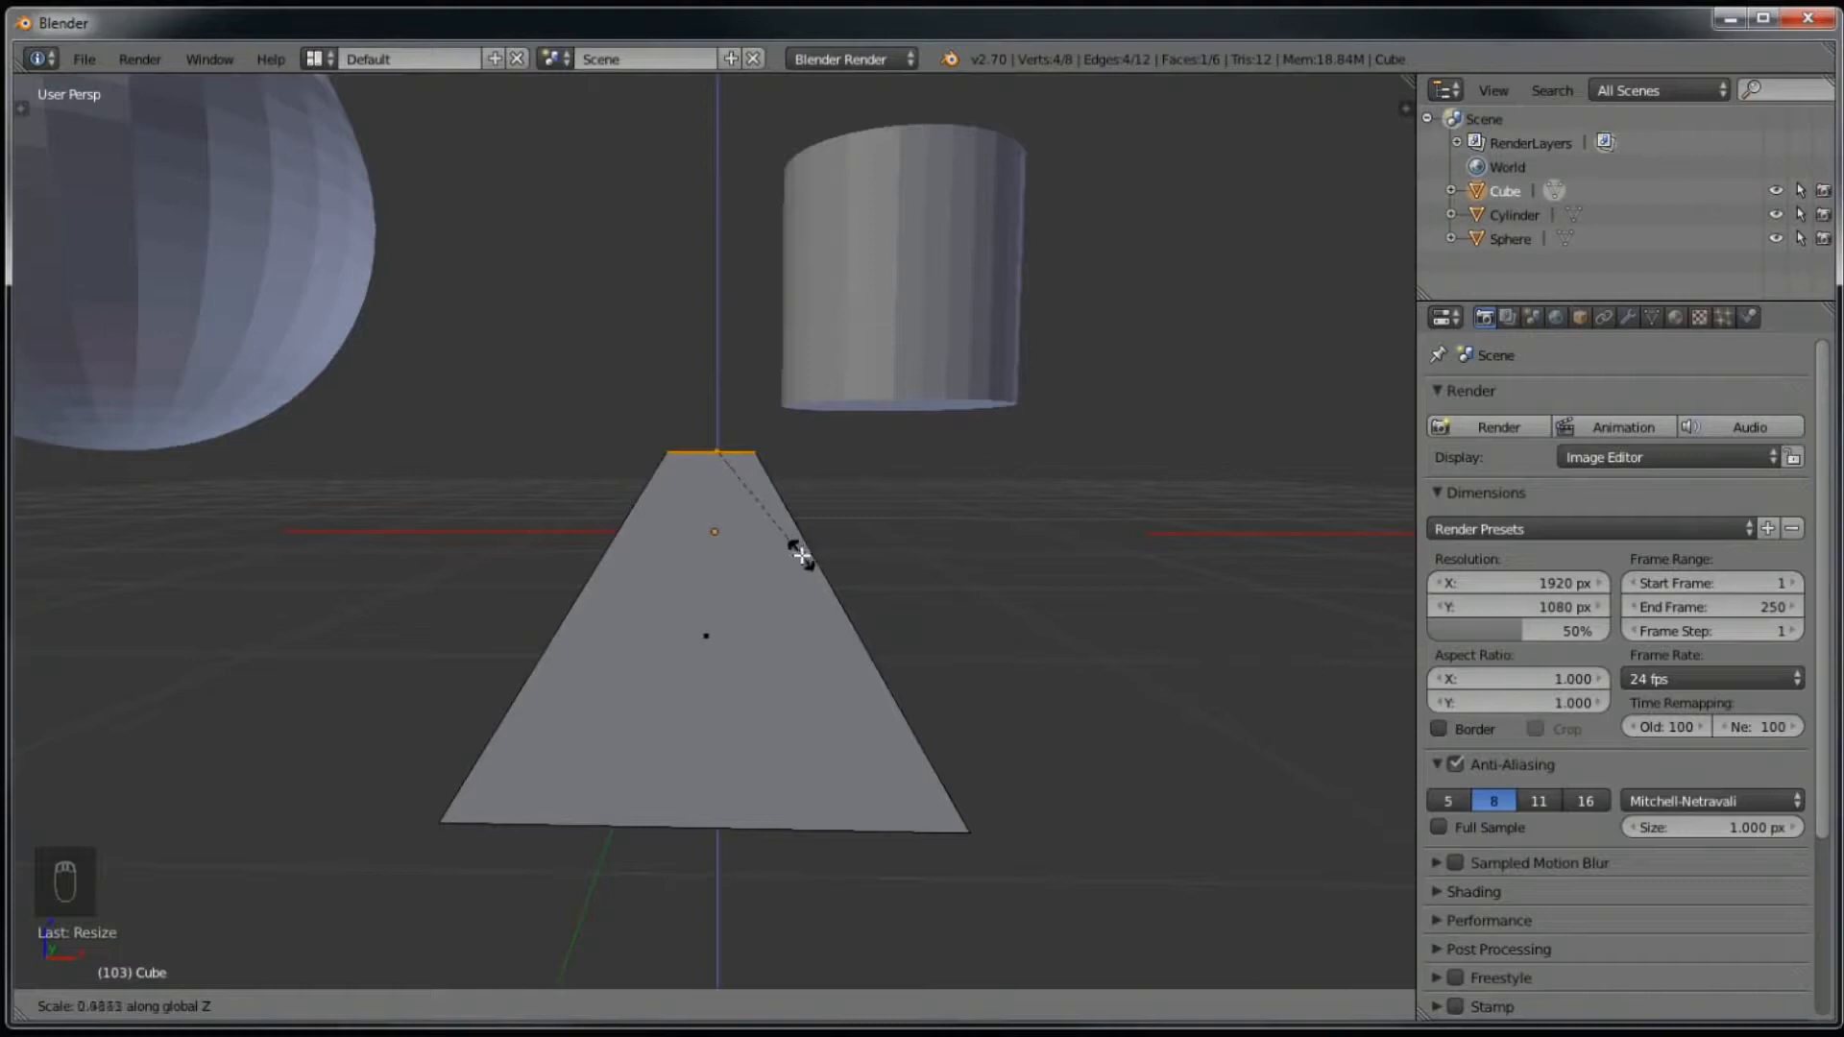
{"action": "left_click", "coordinate": [957, 615]}
{"action": "middle_click_drag", "start_coordinate": [1021, 300], "coordinate": [938, 415]}
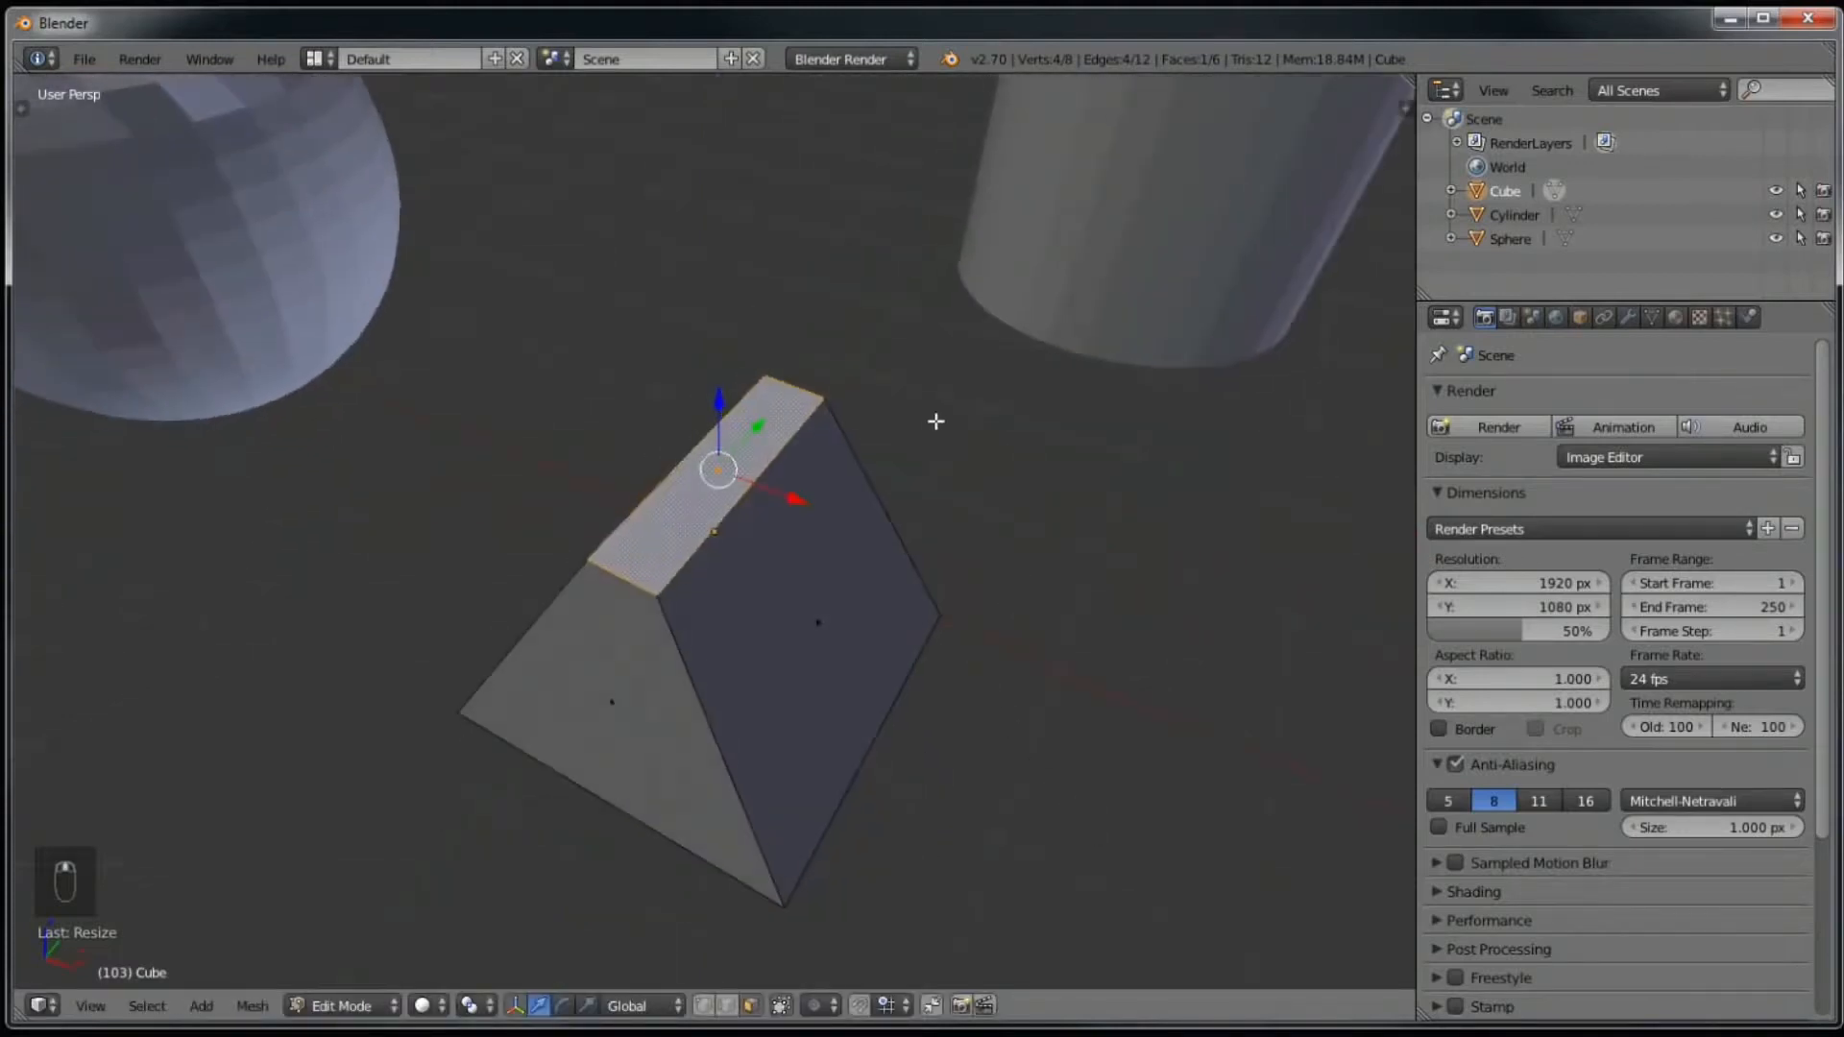
Step: Raise the narrow top face along the Z axis to make the shape taller
{"action": "middle_click_drag", "start_coordinate": [758, 609], "coordinate": [803, 557]}
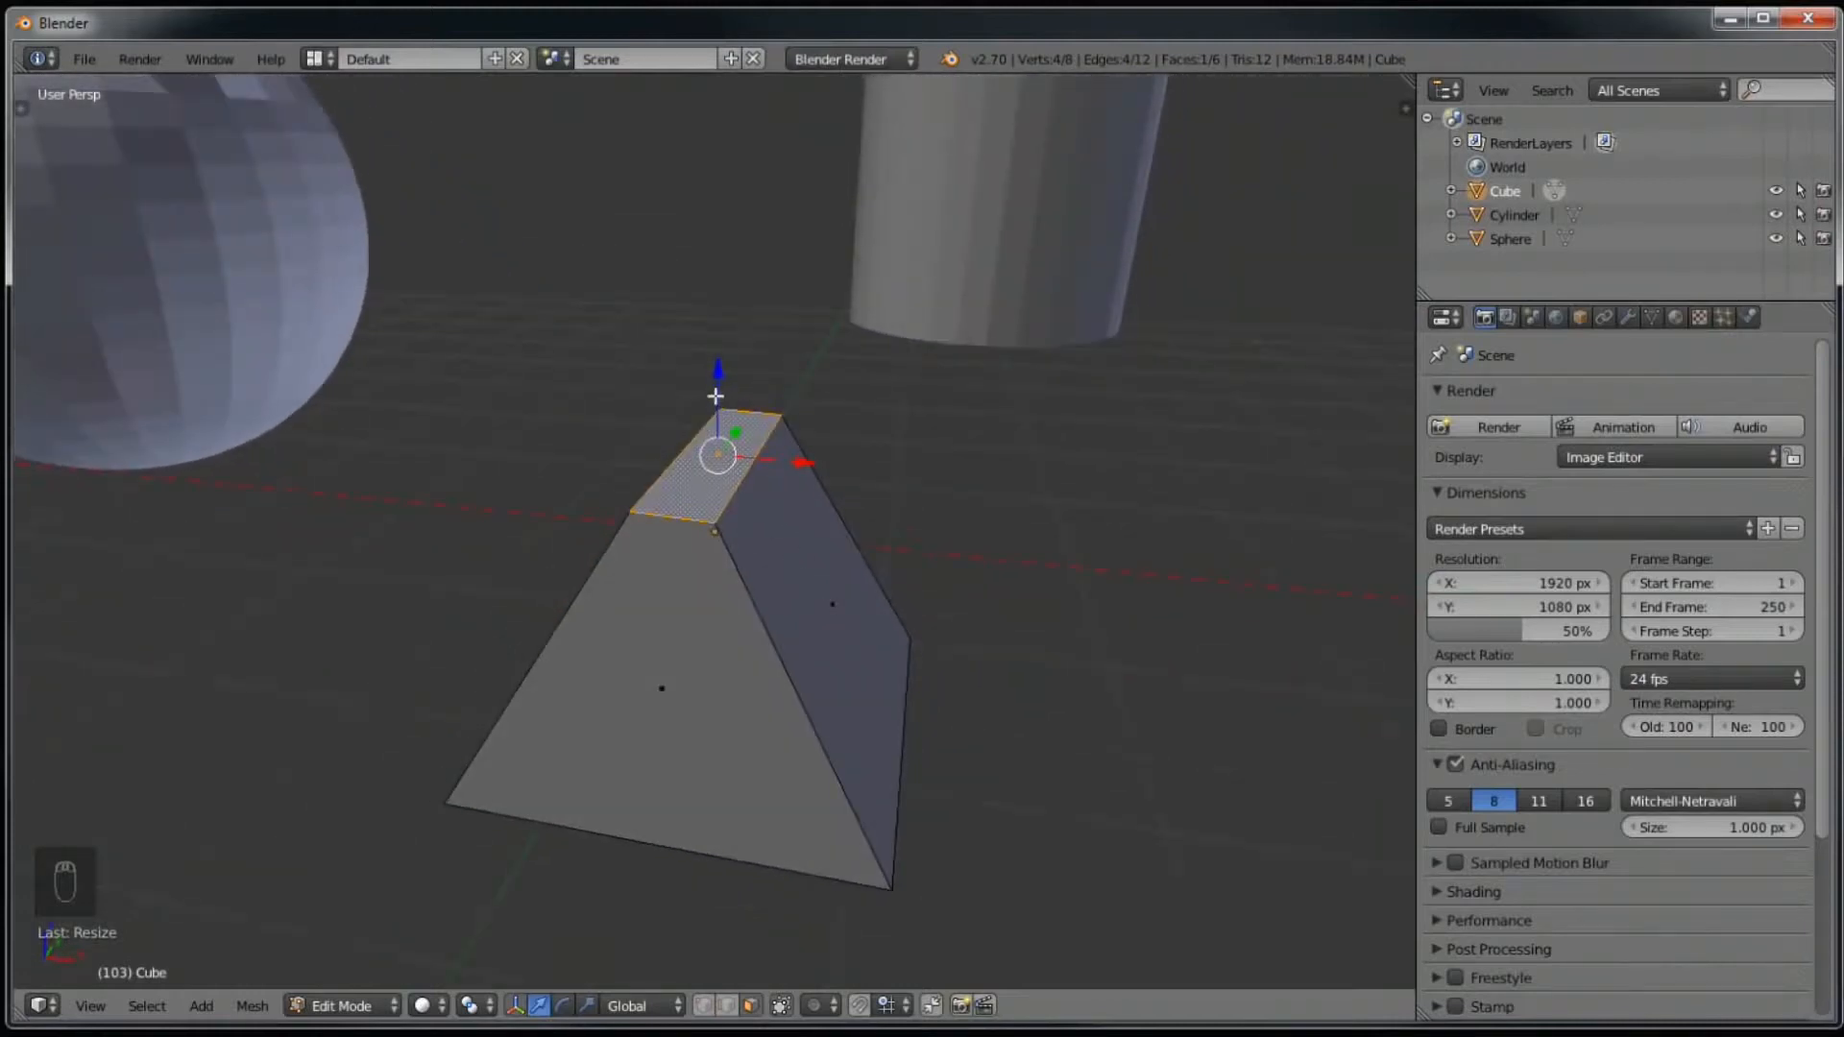
{"action": "left_click_drag", "start_coordinate": [716, 375], "coordinate": [726, 302]}
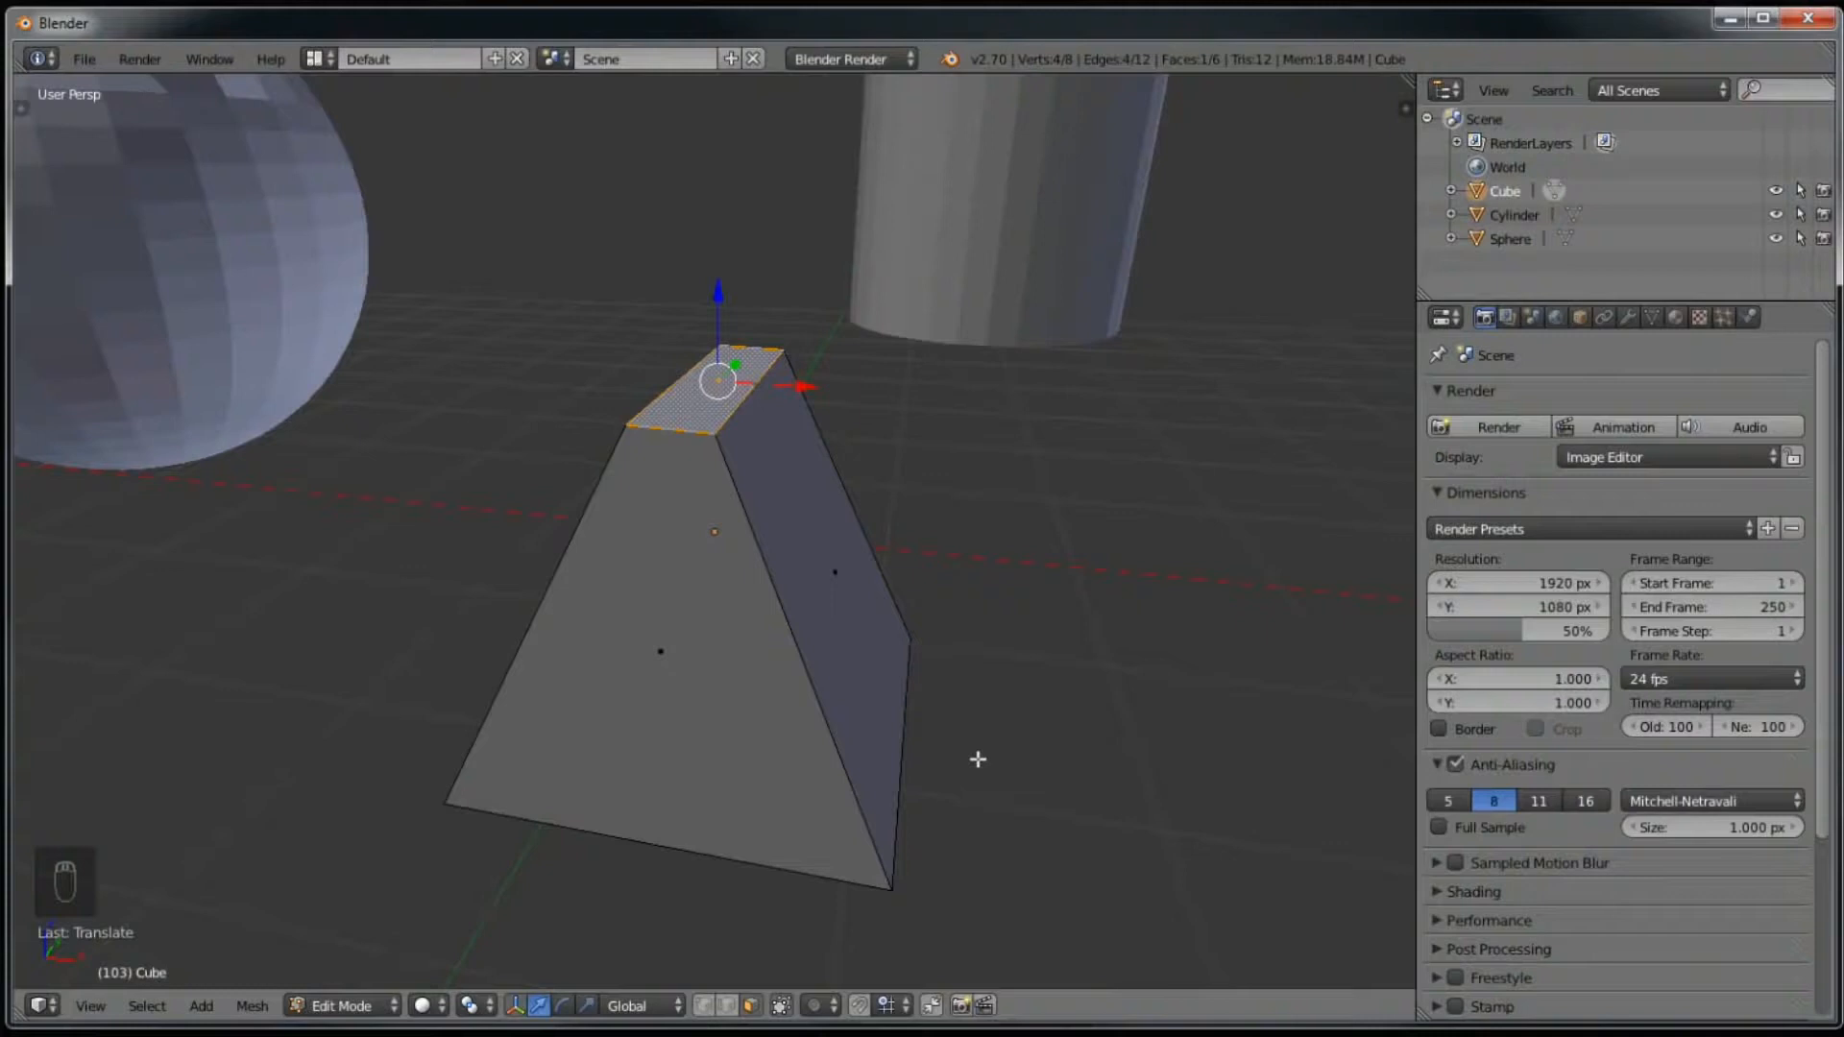
{"action": "middle_click_drag", "start_coordinate": [1087, 307], "coordinate": [1021, 342]}
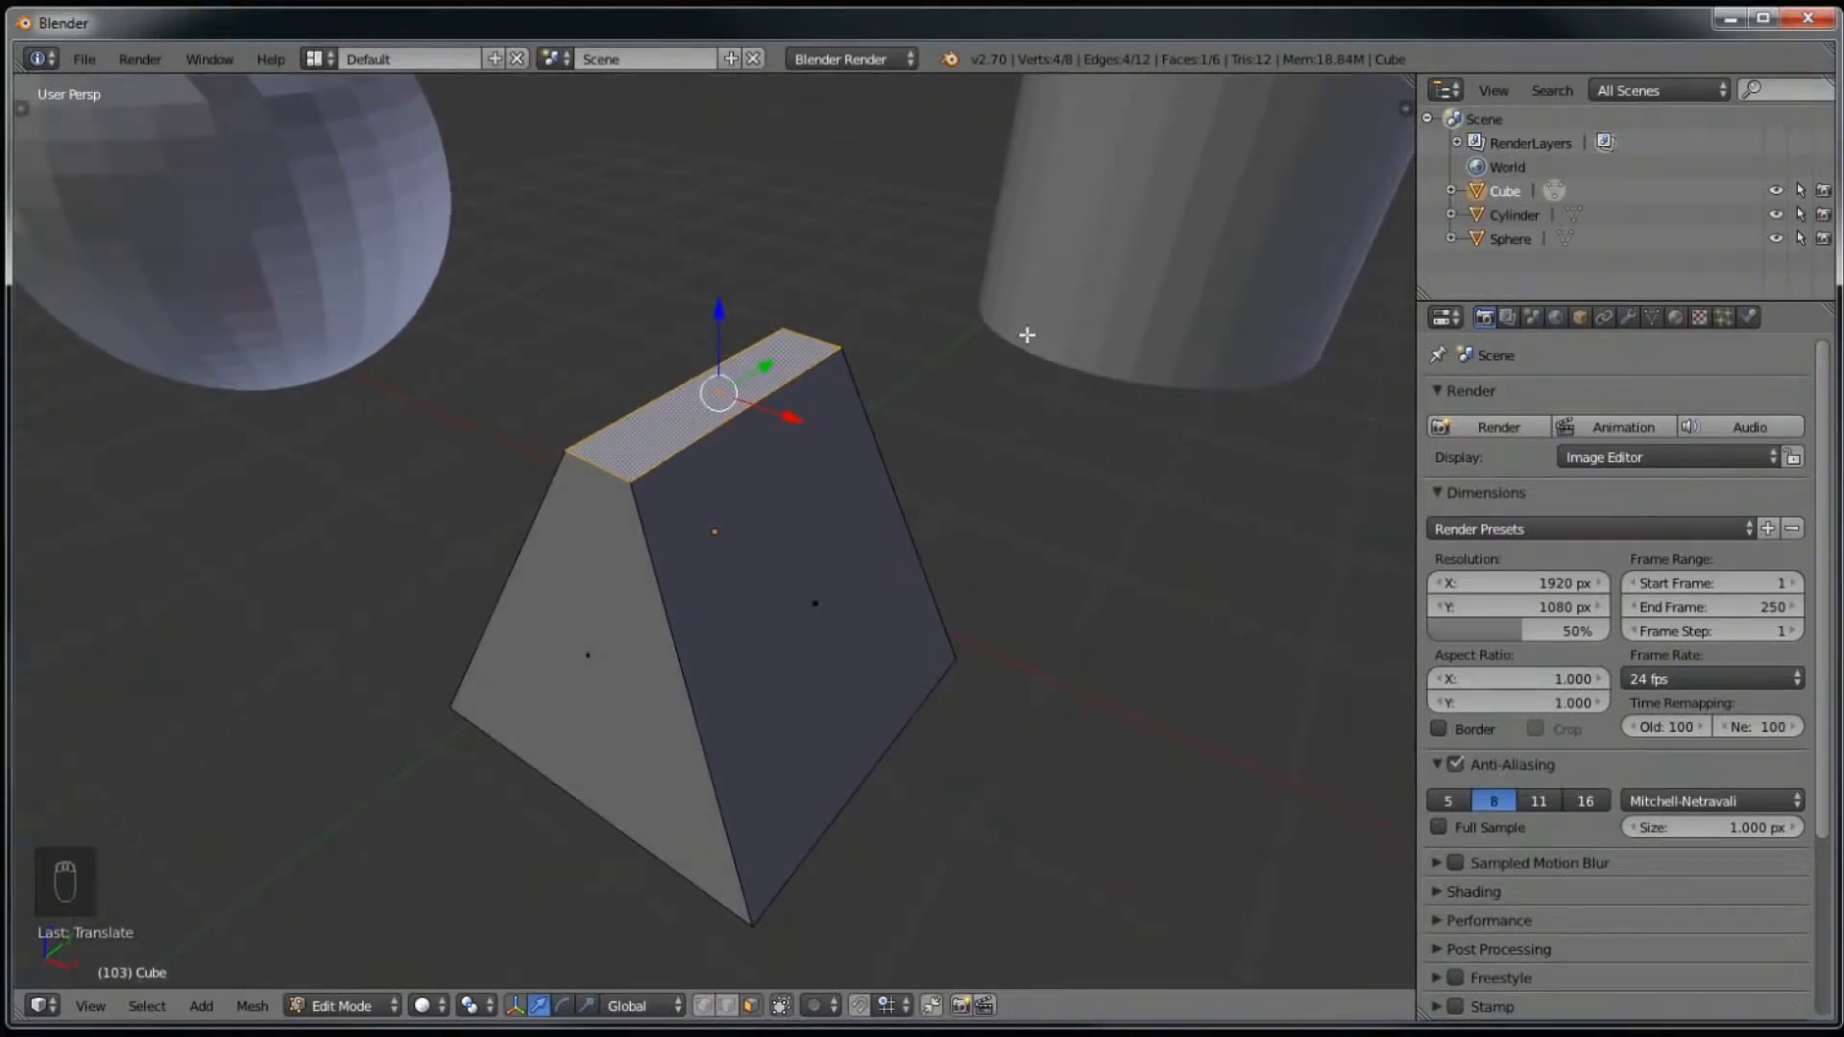
{"action": "middle_click_drag", "start_coordinate": [847, 536], "coordinate": [886, 525]}
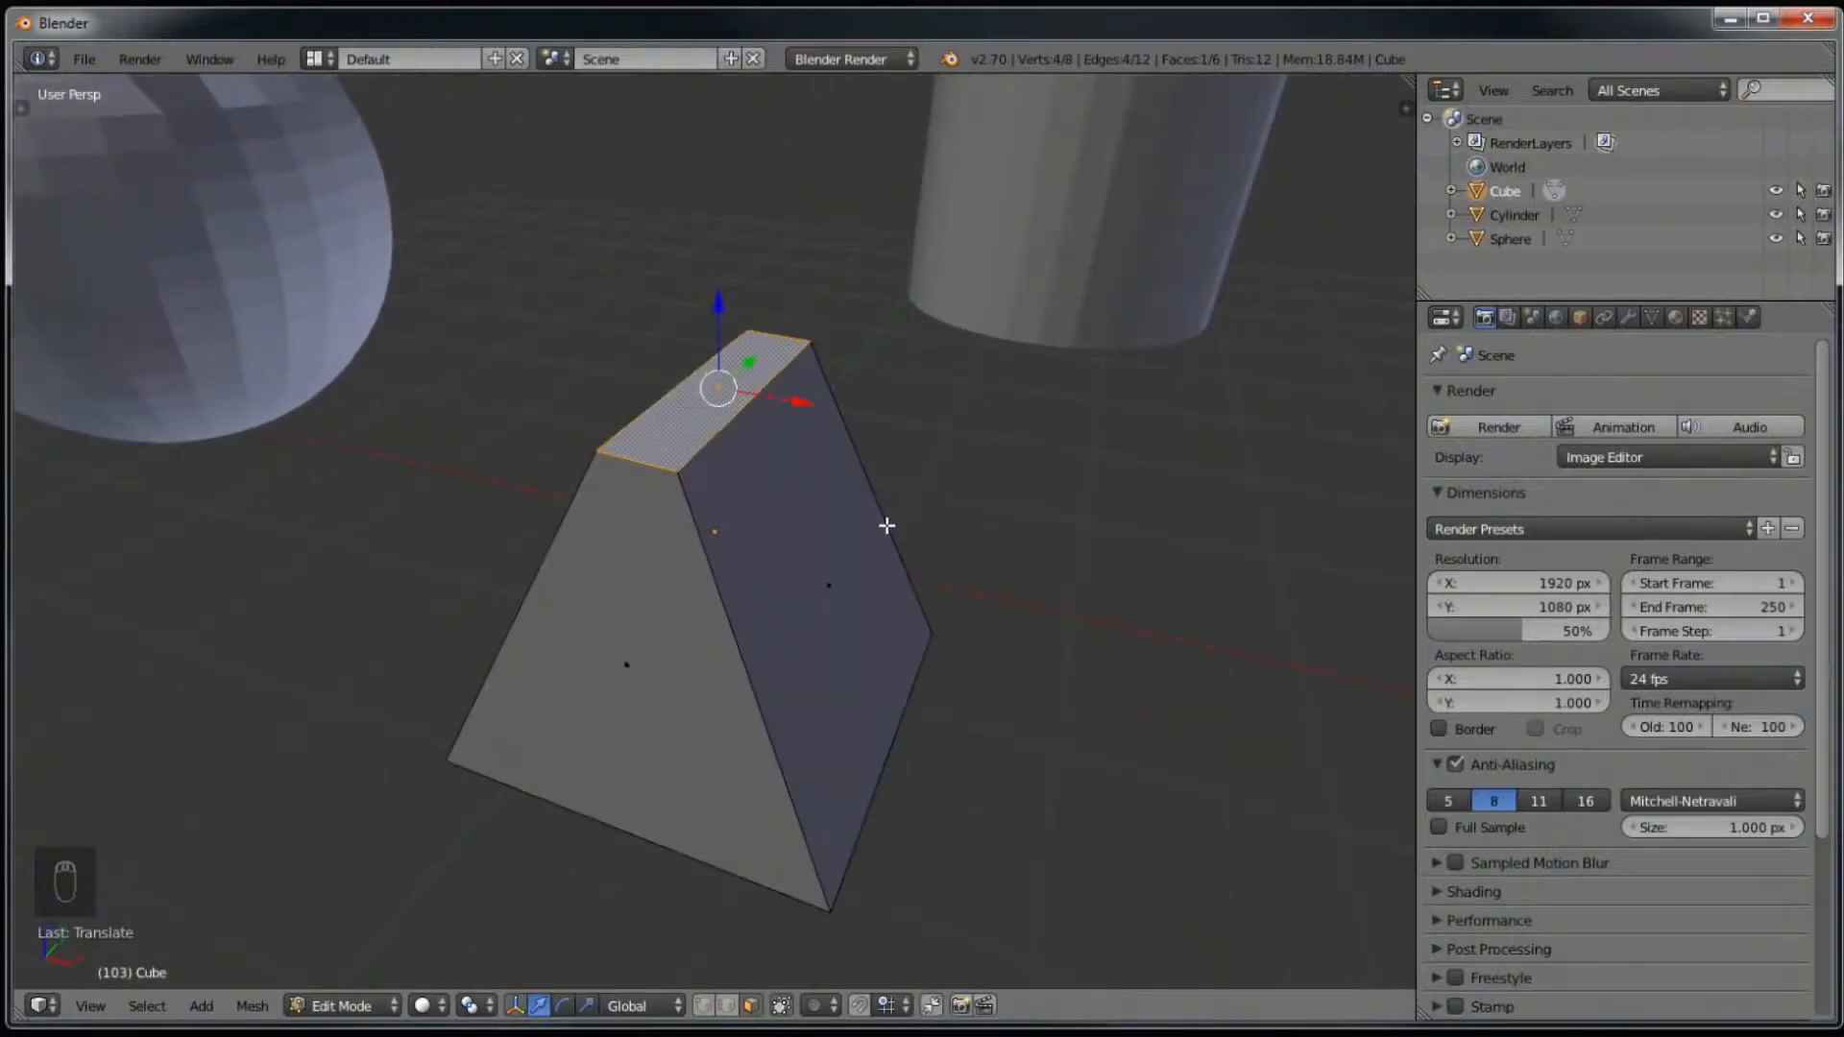
{"action": "mouse_move", "coordinate": [886, 525]}
{"action": "middle_mouse_down"}
{"action": "mouse_move", "coordinate": [836, 489]}
{"action": "mouse_move", "coordinate": [875, 521]}
{"action": "middle_mouse_up"}
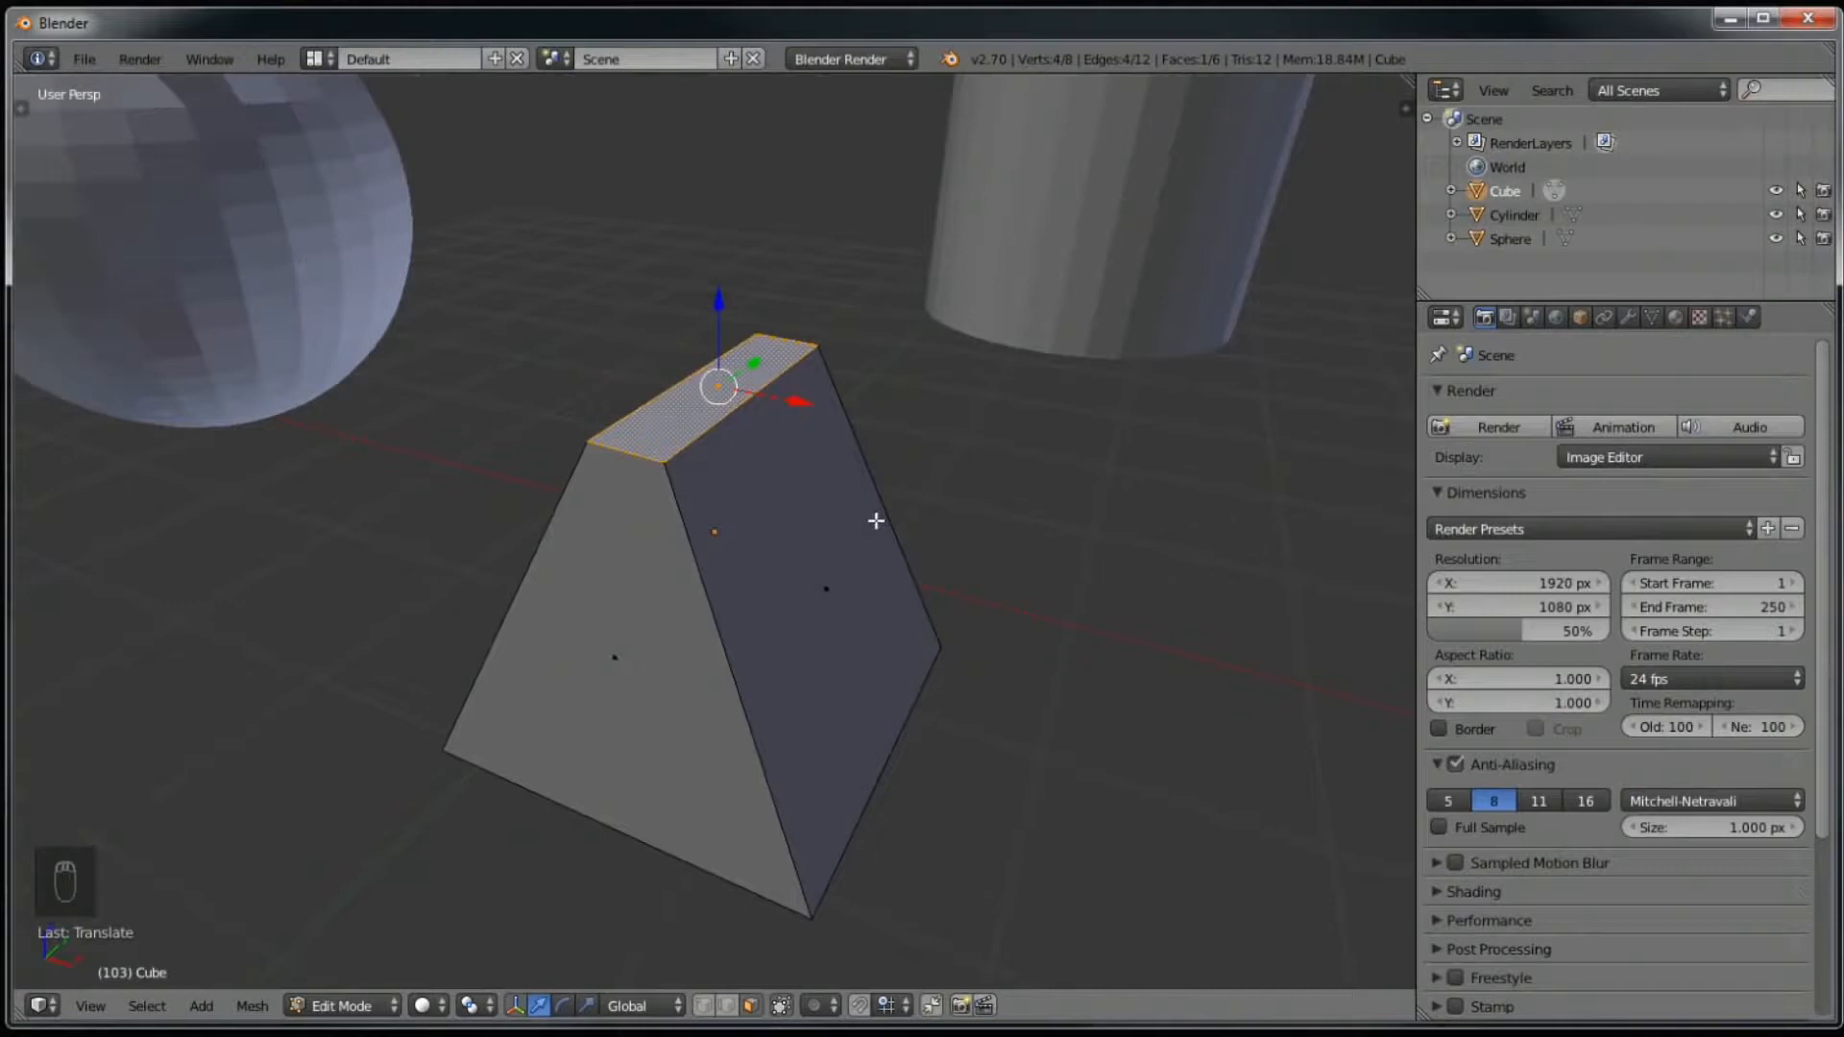
{"action": "middle_click_drag", "start_coordinate": [736, 473], "coordinate": [703, 440]}
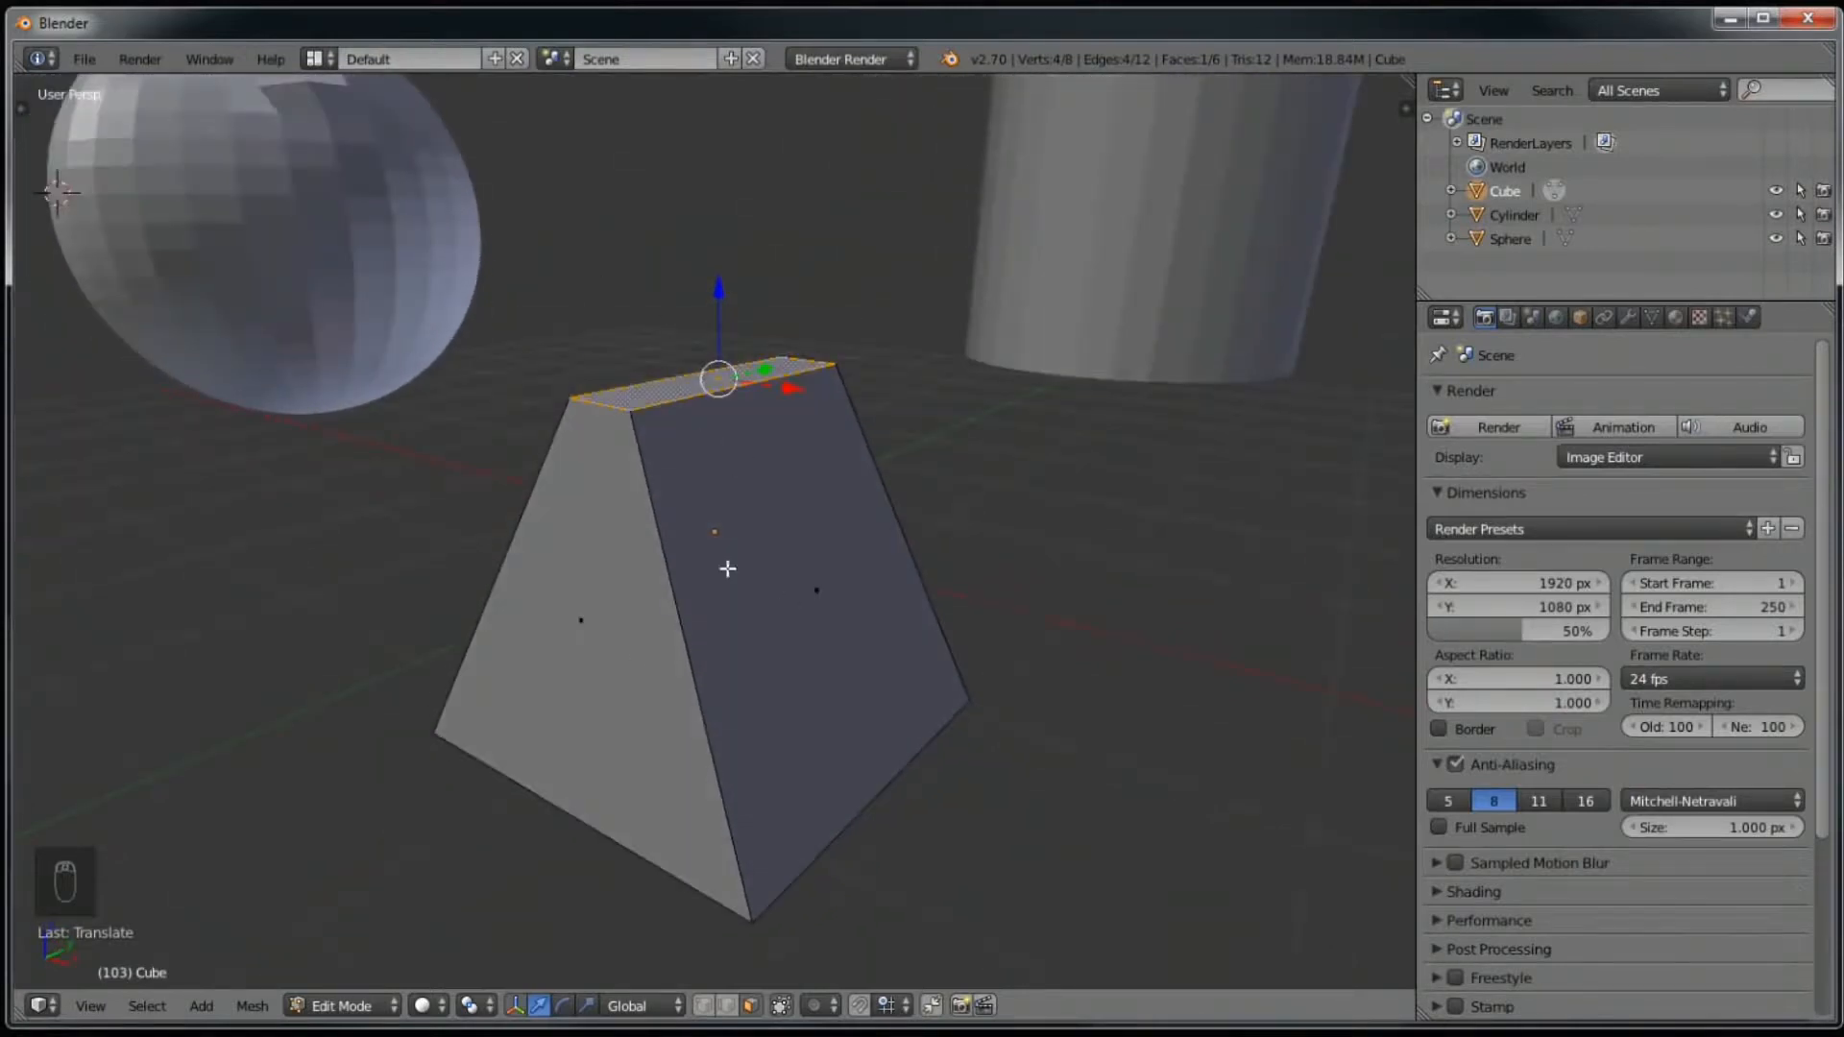
Step: Select different faces of the tapered shape one after another, finishing with the narrow top face
{"action": "middle_click_drag", "start_coordinate": [610, 608], "coordinate": [619, 733]}
{"action": "right_click", "coordinate": [619, 730]}
{"action": "right_click", "coordinate": [742, 588]}
{"action": "right_click", "coordinate": [691, 427]}
{"action": "right_click", "coordinate": [684, 599]}
{"action": "middle_click_drag", "start_coordinate": [601, 523], "coordinate": [679, 527]}
{"action": "right_click", "coordinate": [650, 418]}
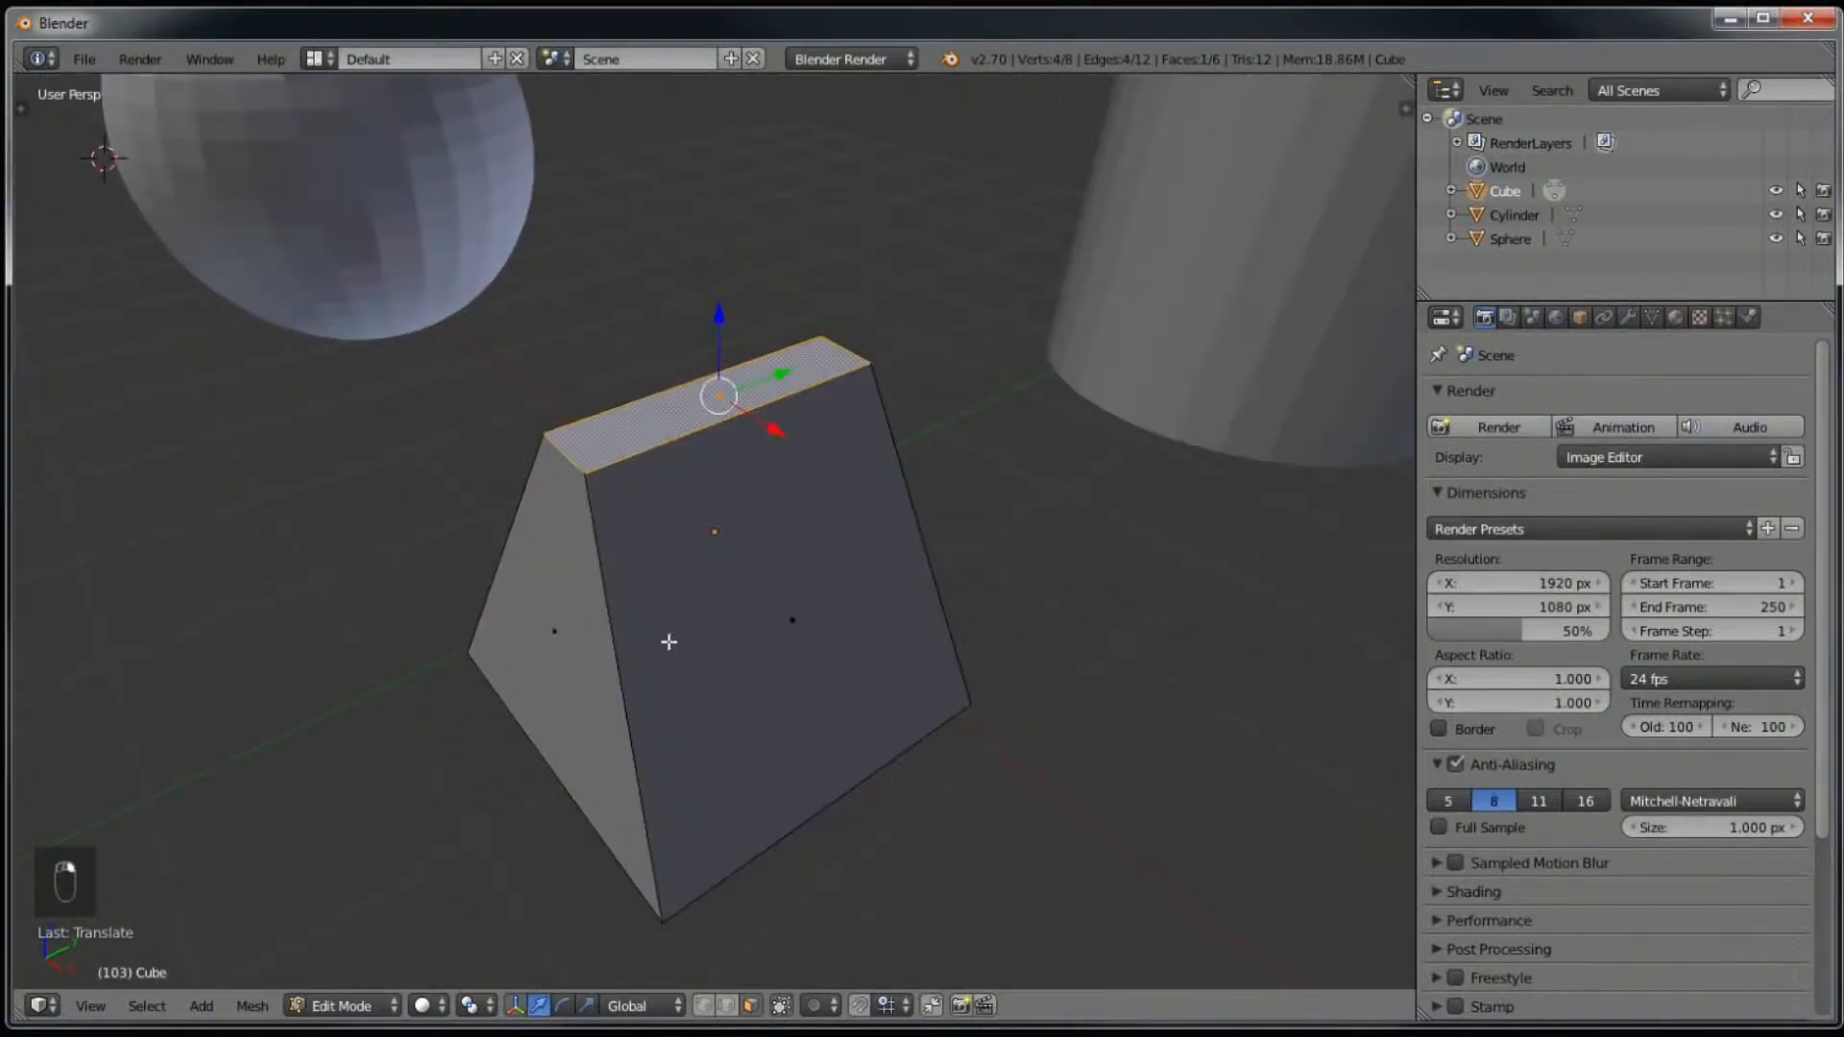
Step: Try extruding the narrow top face straight up into a tall block
{"action": "middle_click_drag", "start_coordinate": [625, 650], "coordinate": [765, 698]}
{"action": "middle_click_drag", "start_coordinate": [835, 527], "coordinate": [708, 648]}
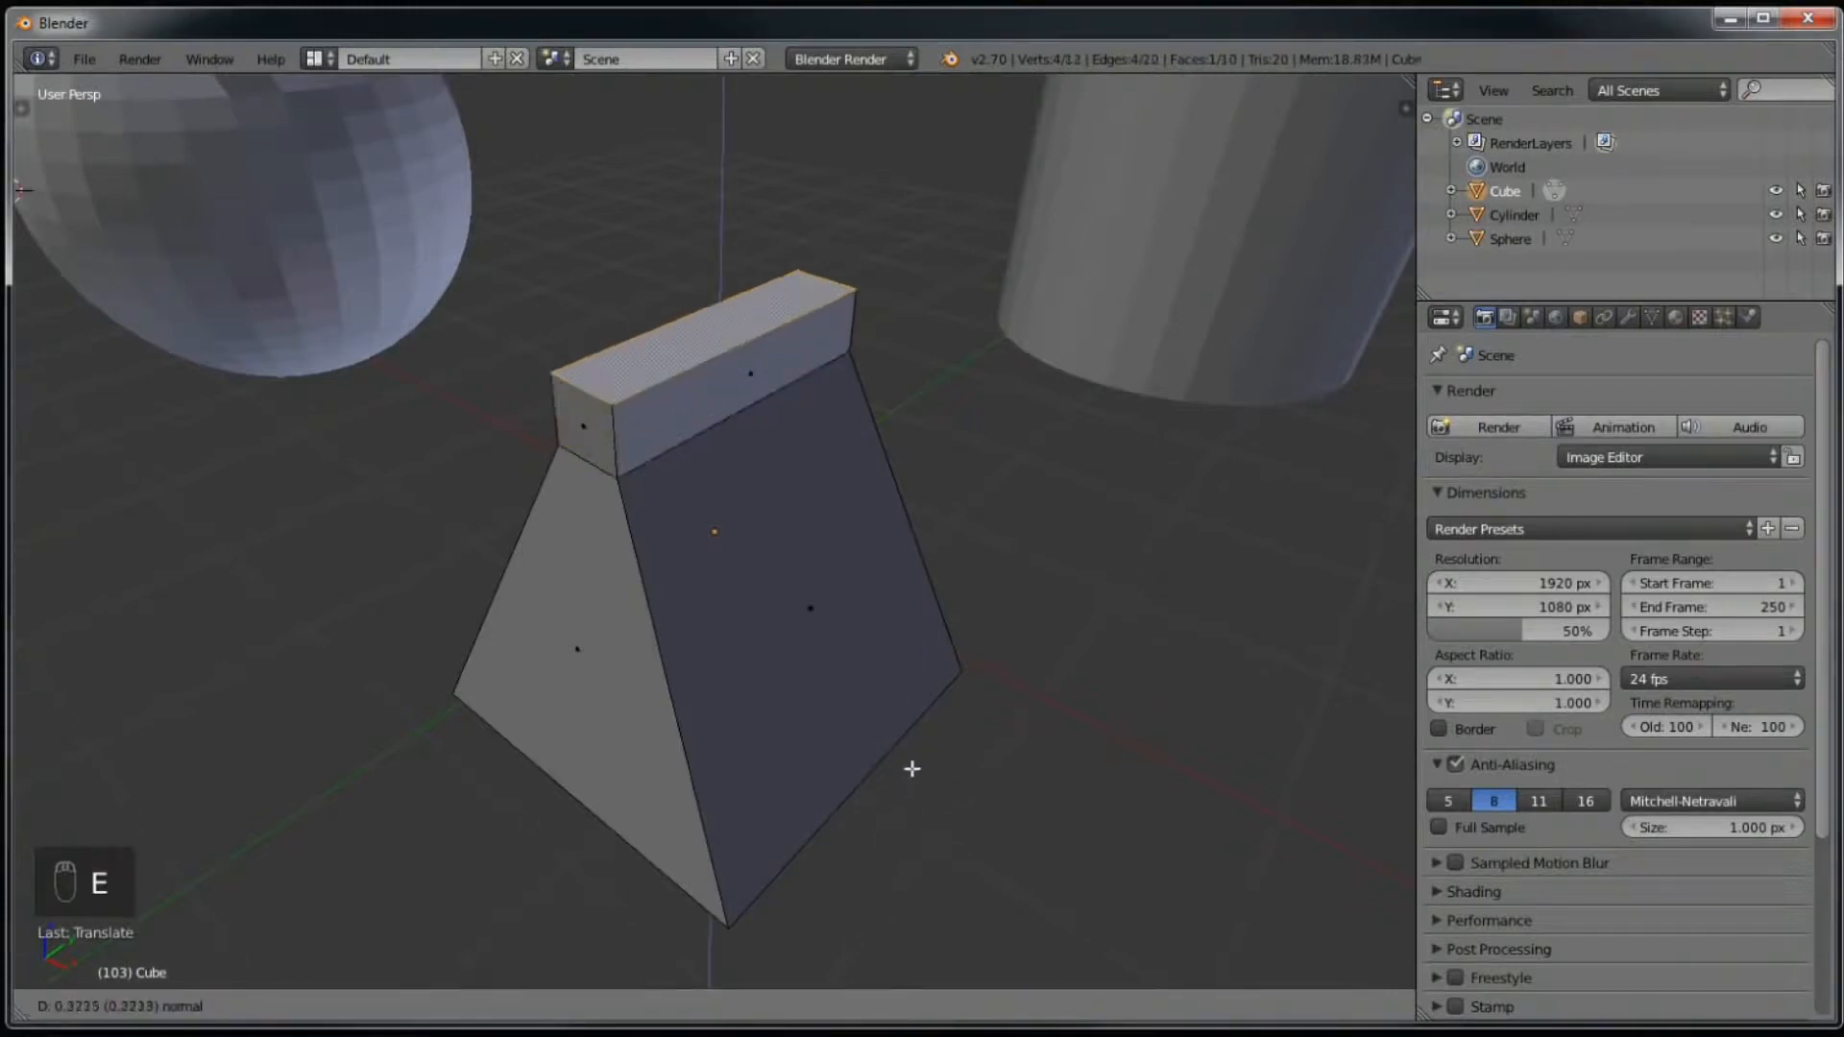
{"action": "left_click", "coordinate": [879, 615]}
{"action": "middle_click_drag", "start_coordinate": [877, 608], "coordinate": [902, 666]}
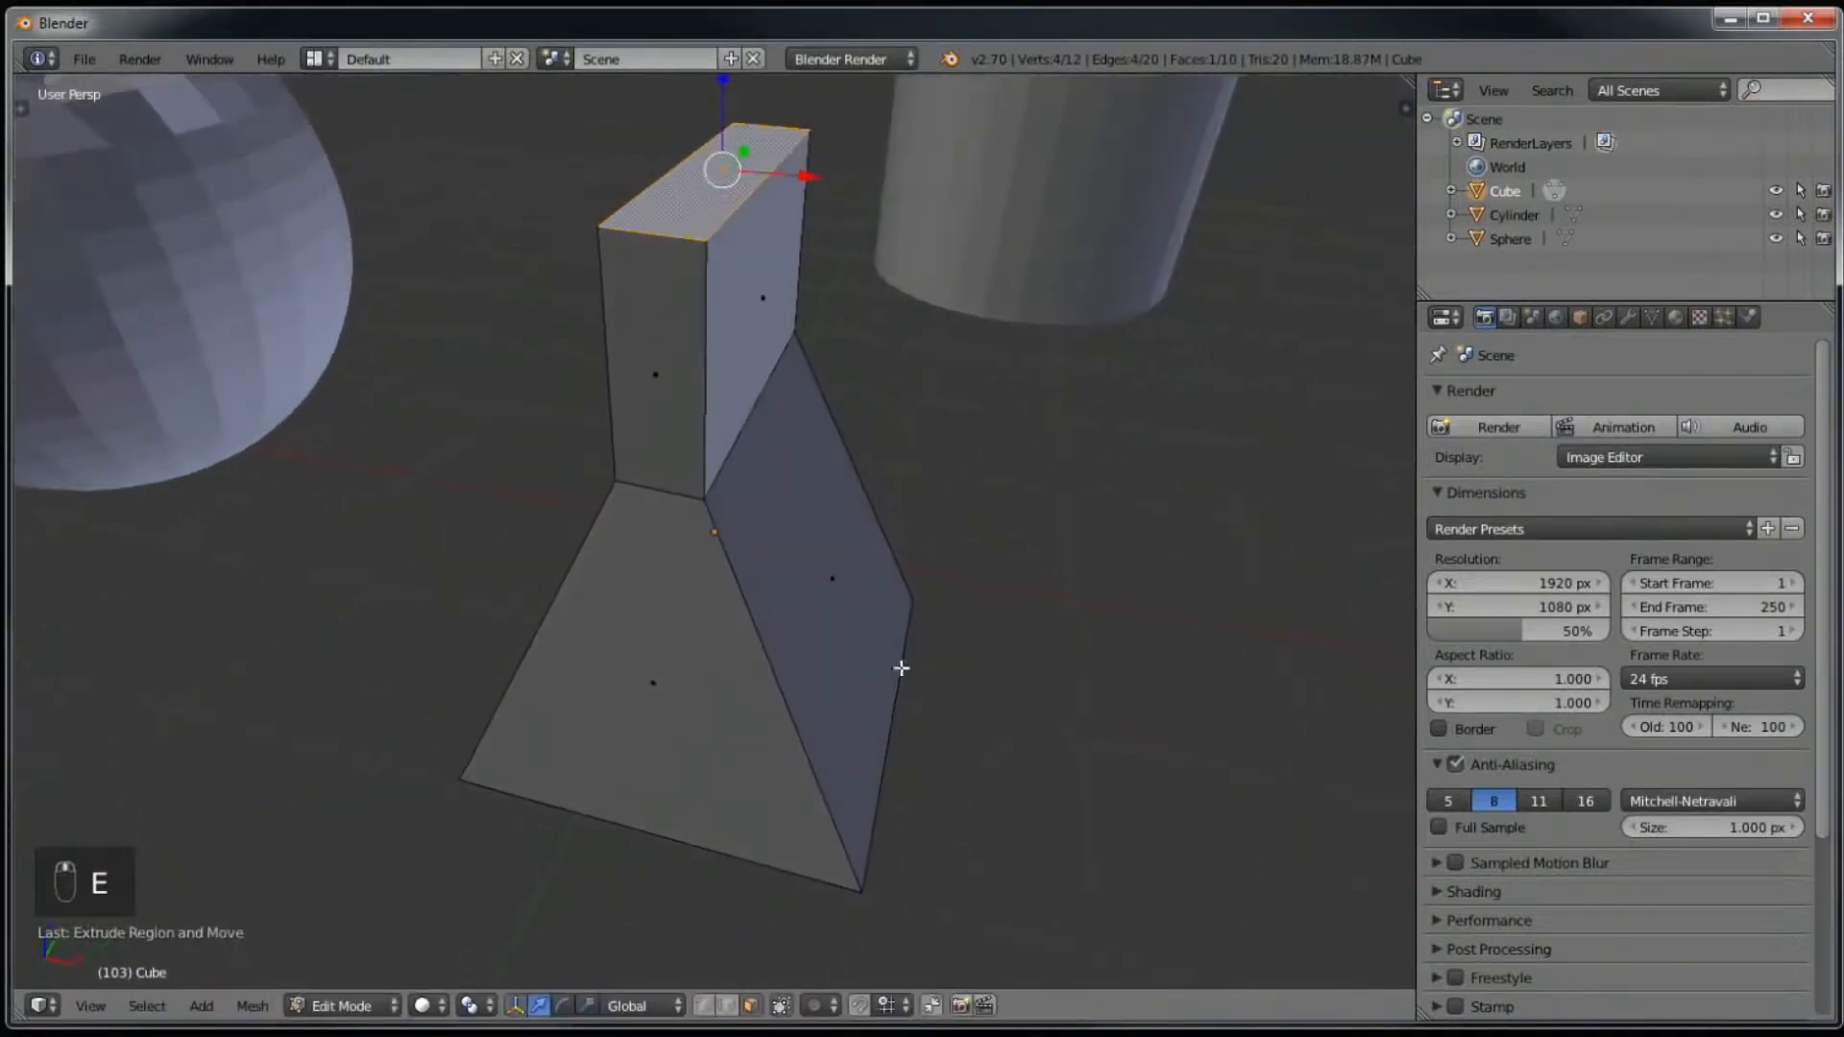
Step: Try extruding the large sloped side face outward from the body
{"action": "right_click", "coordinate": [884, 636]}
{"action": "key", "text": "e"}
{"action": "left_click", "coordinate": [1105, 731]}
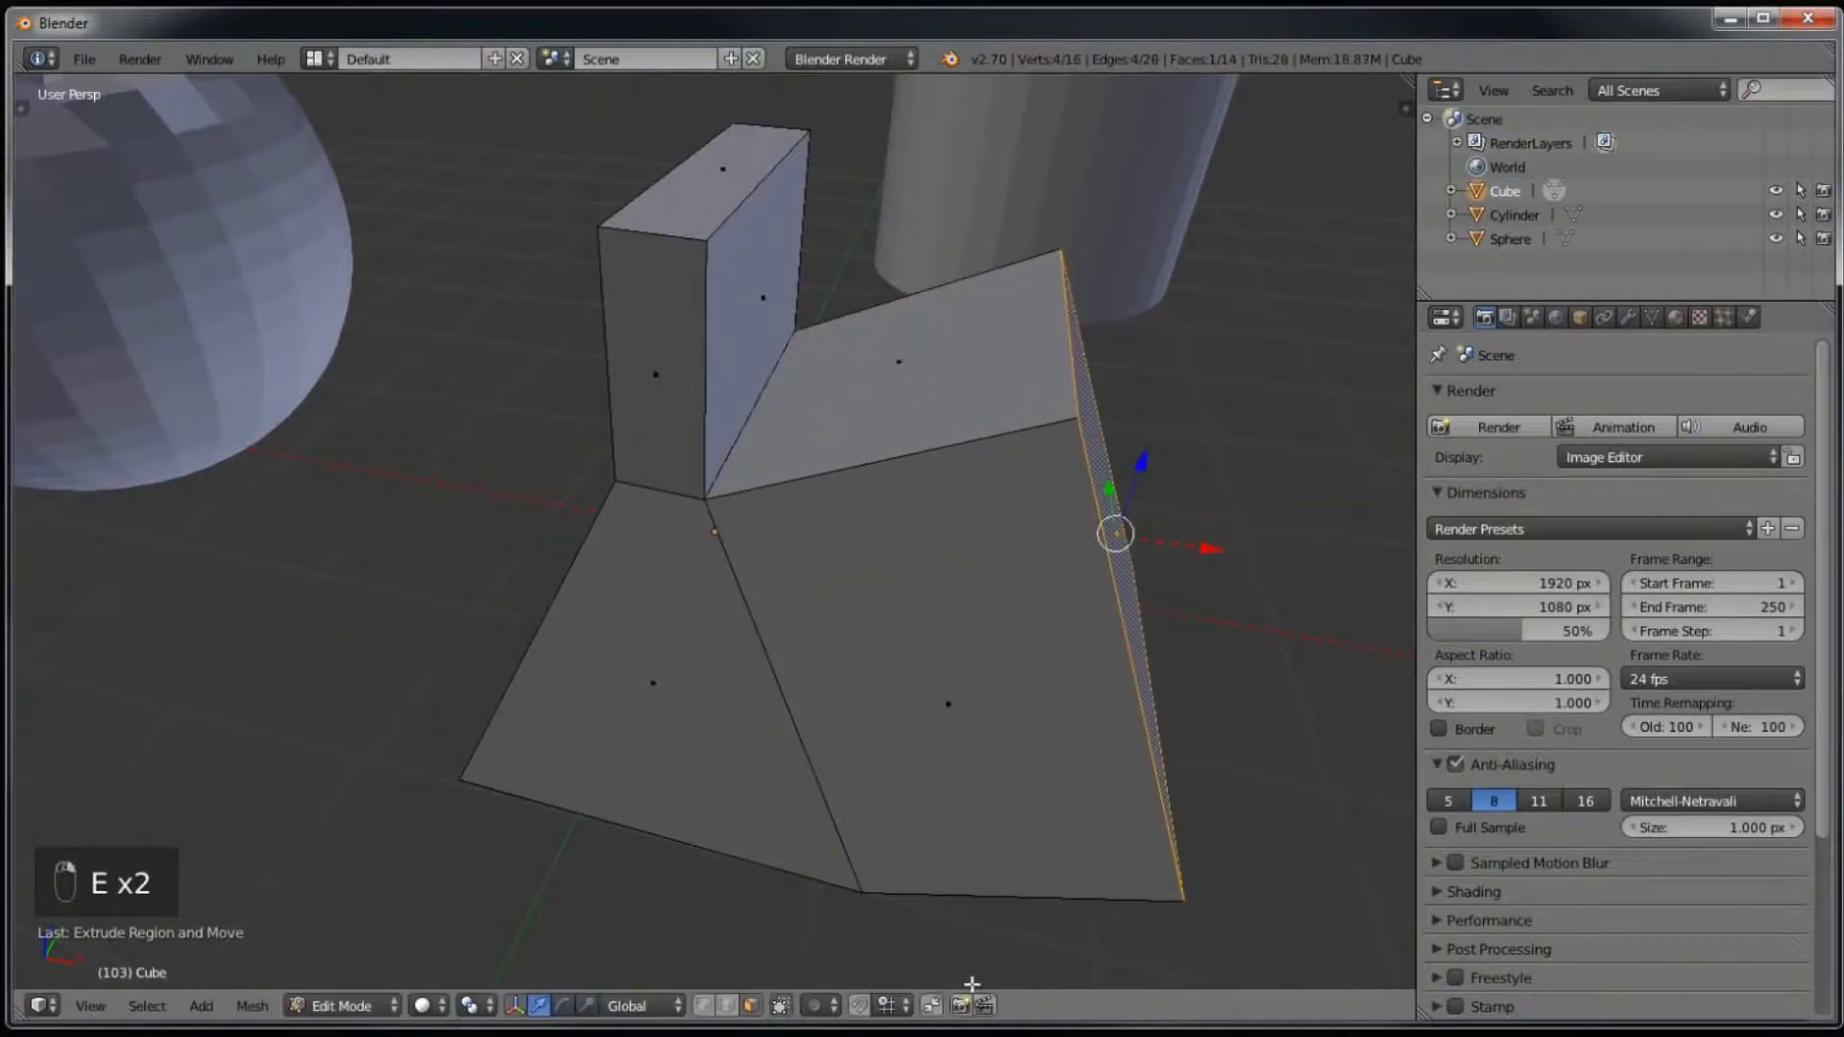
{"action": "middle_click_drag", "start_coordinate": [1028, 473], "coordinate": [936, 474]}
Step: Undo both face extrusions to get back to the plain tapered shape
{"action": "key", "text": "ctrl+z"}
{"action": "key", "text": "ctrl+z"}
{"action": "key", "text": "ctrl+z"}
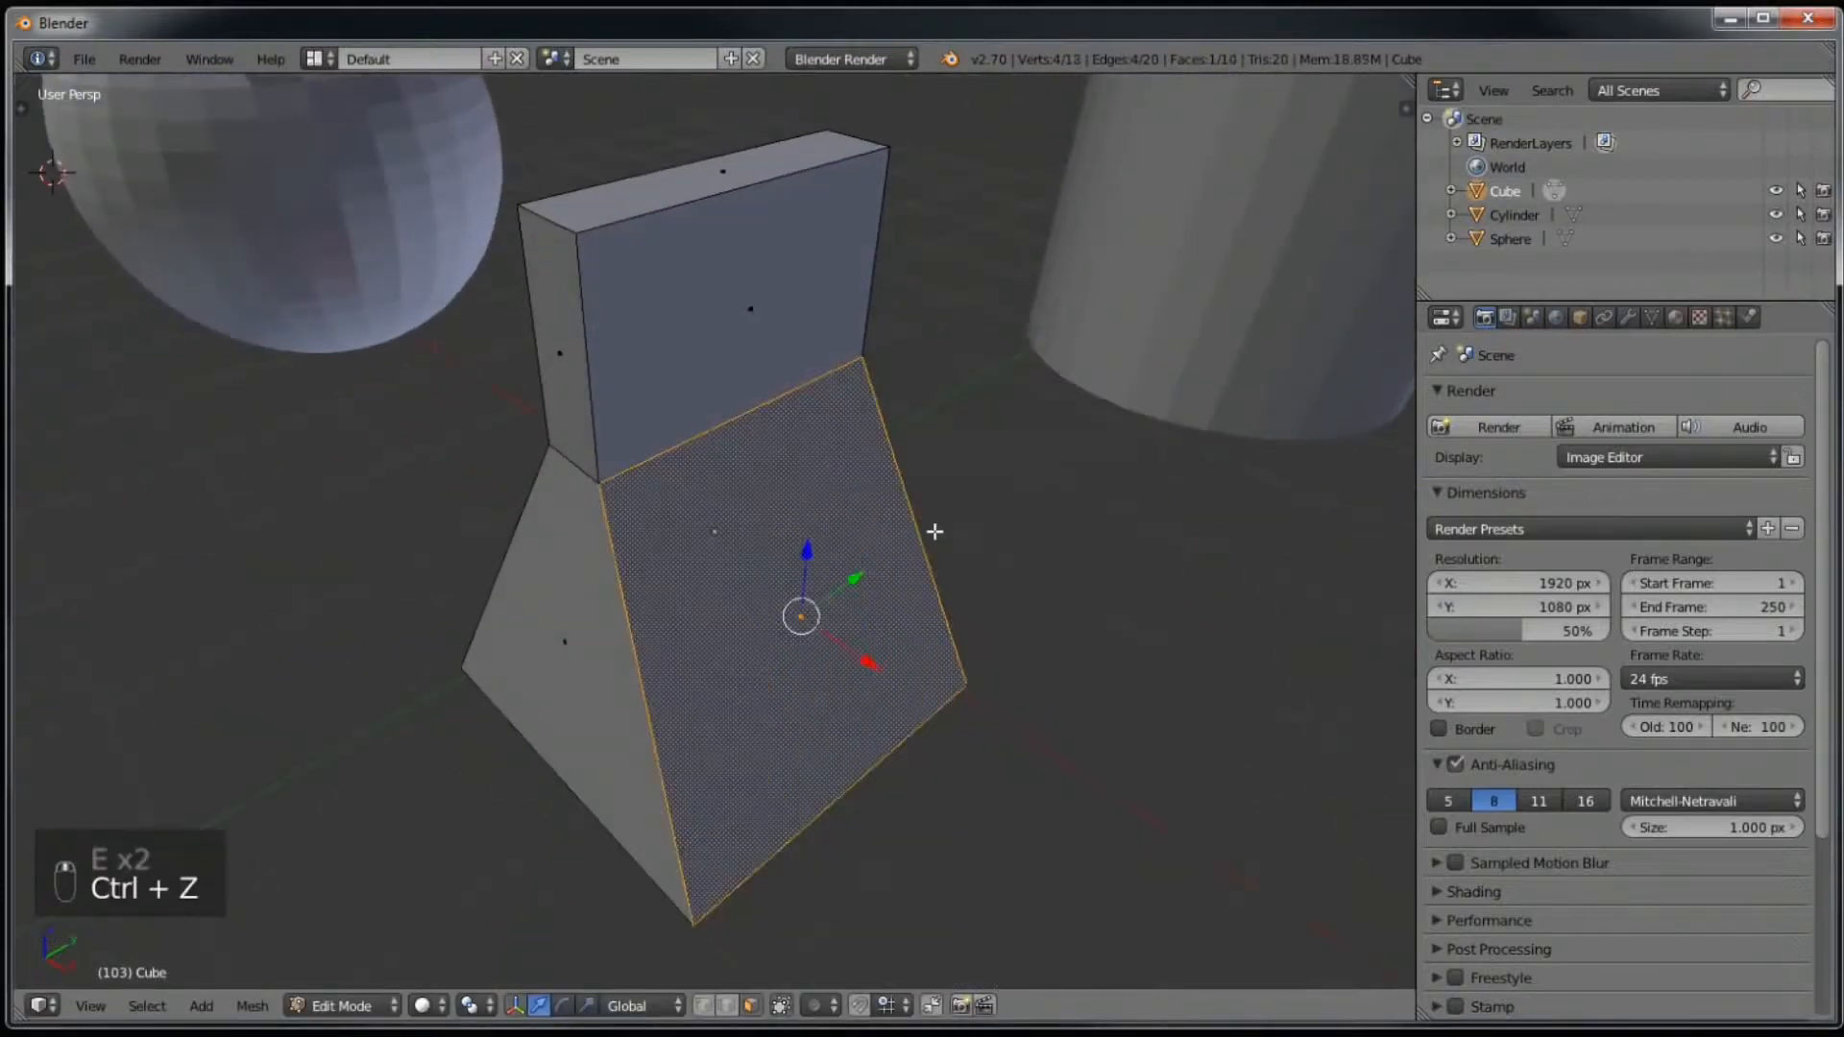
{"action": "left_click_drag", "start_coordinate": [720, 356], "coordinate": [716, 386]}
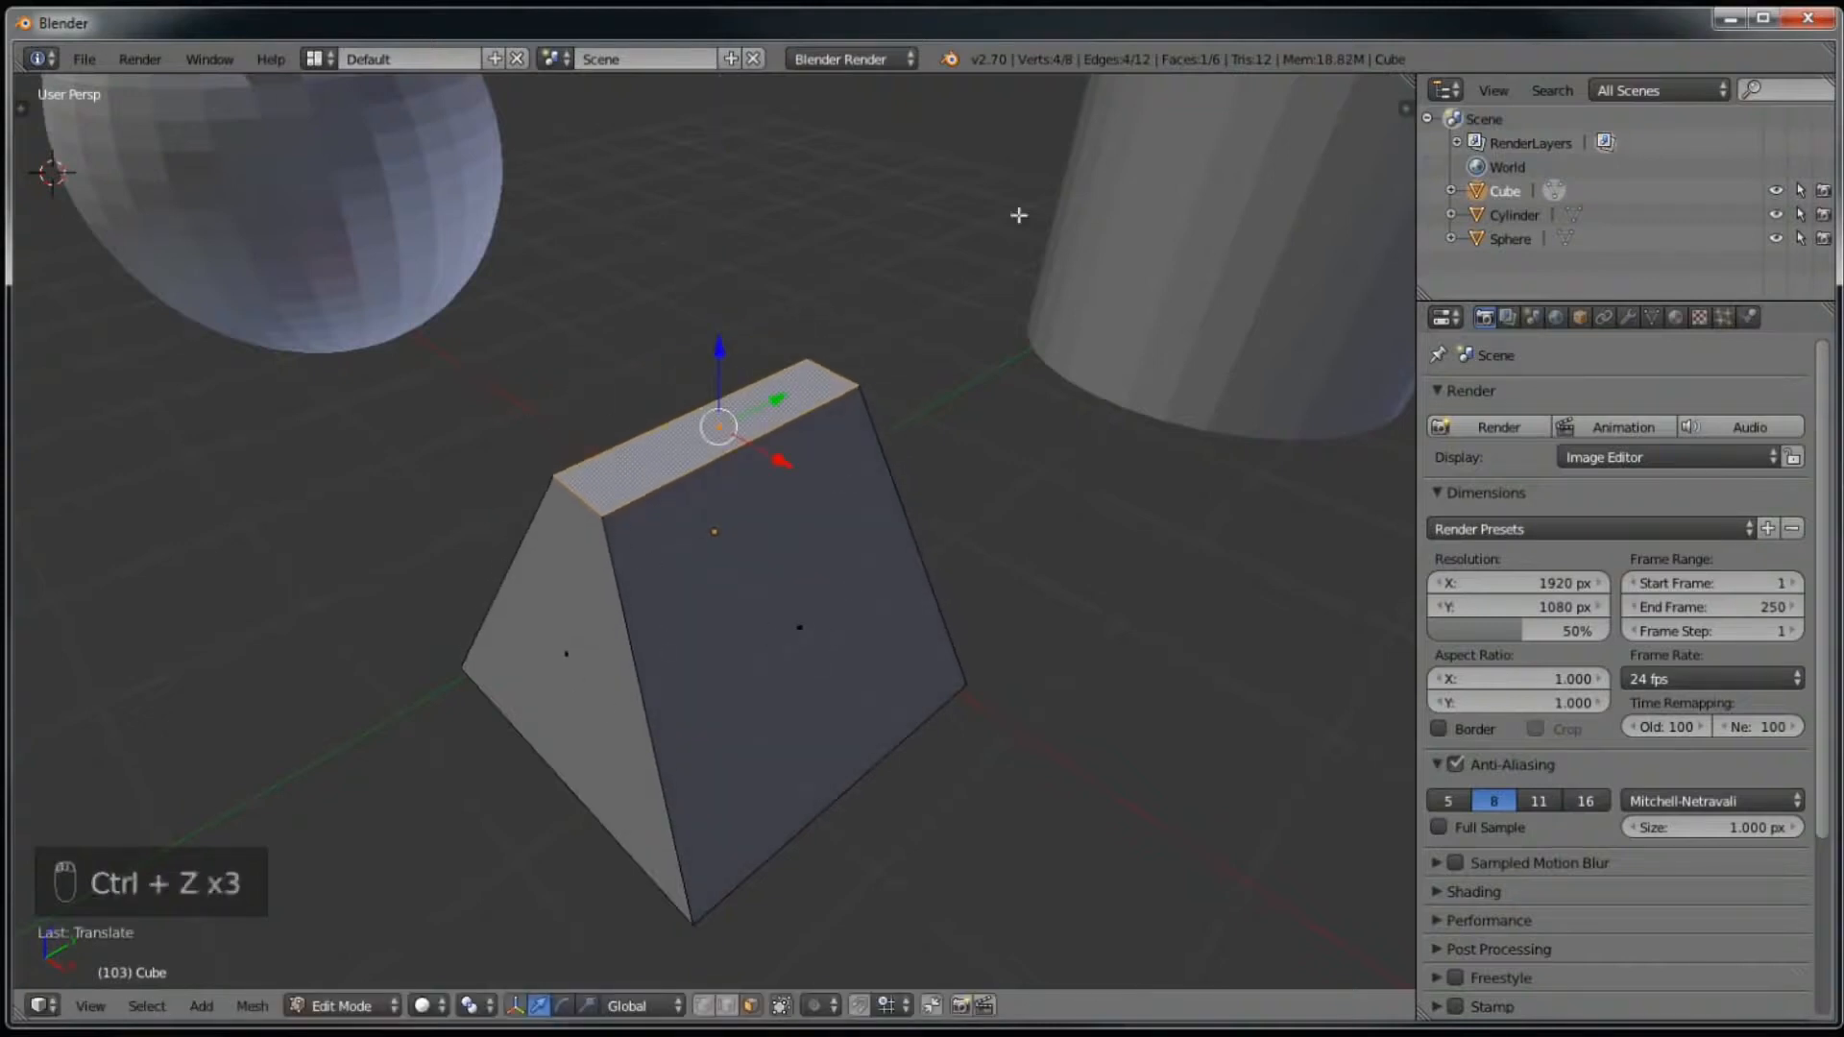
Step: Try insetting the large sloped side face, undo it, and select the narrow top face again
{"action": "right_click", "coordinate": [787, 623]}
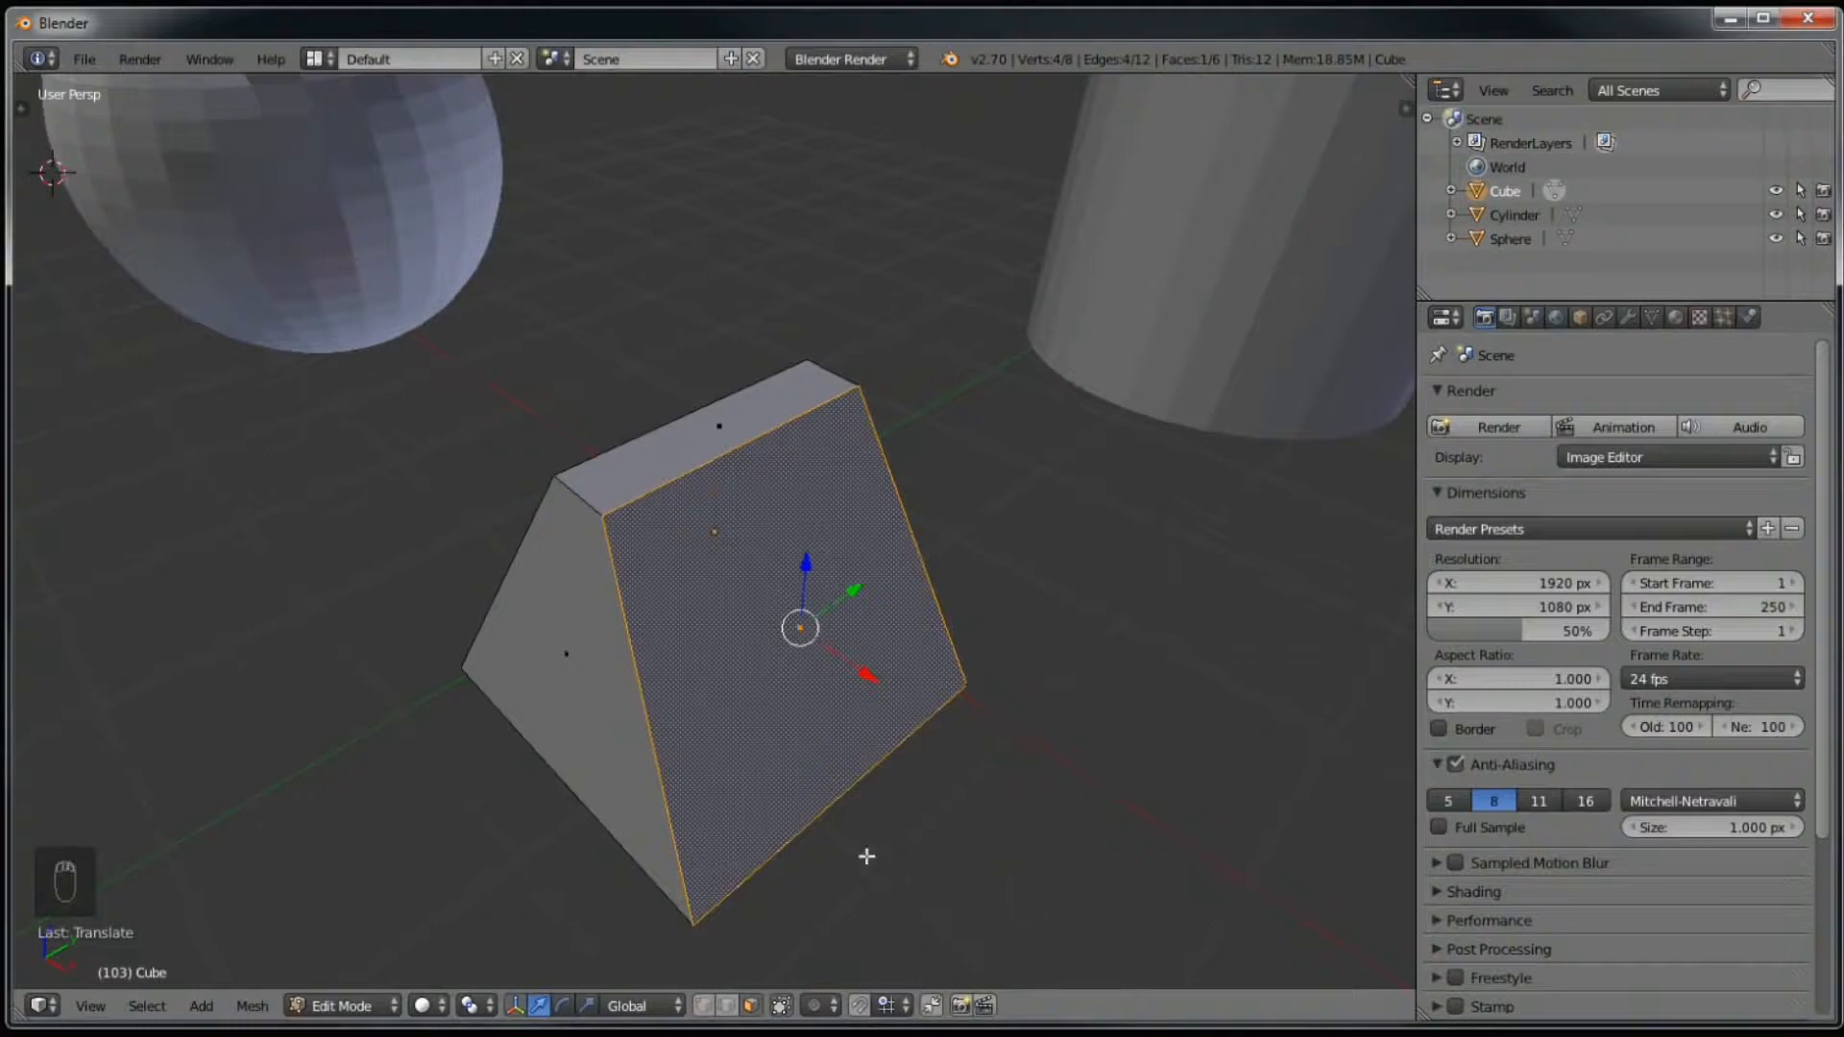
{"action": "key", "text": "i"}
{"action": "left_click", "coordinate": [893, 835]}
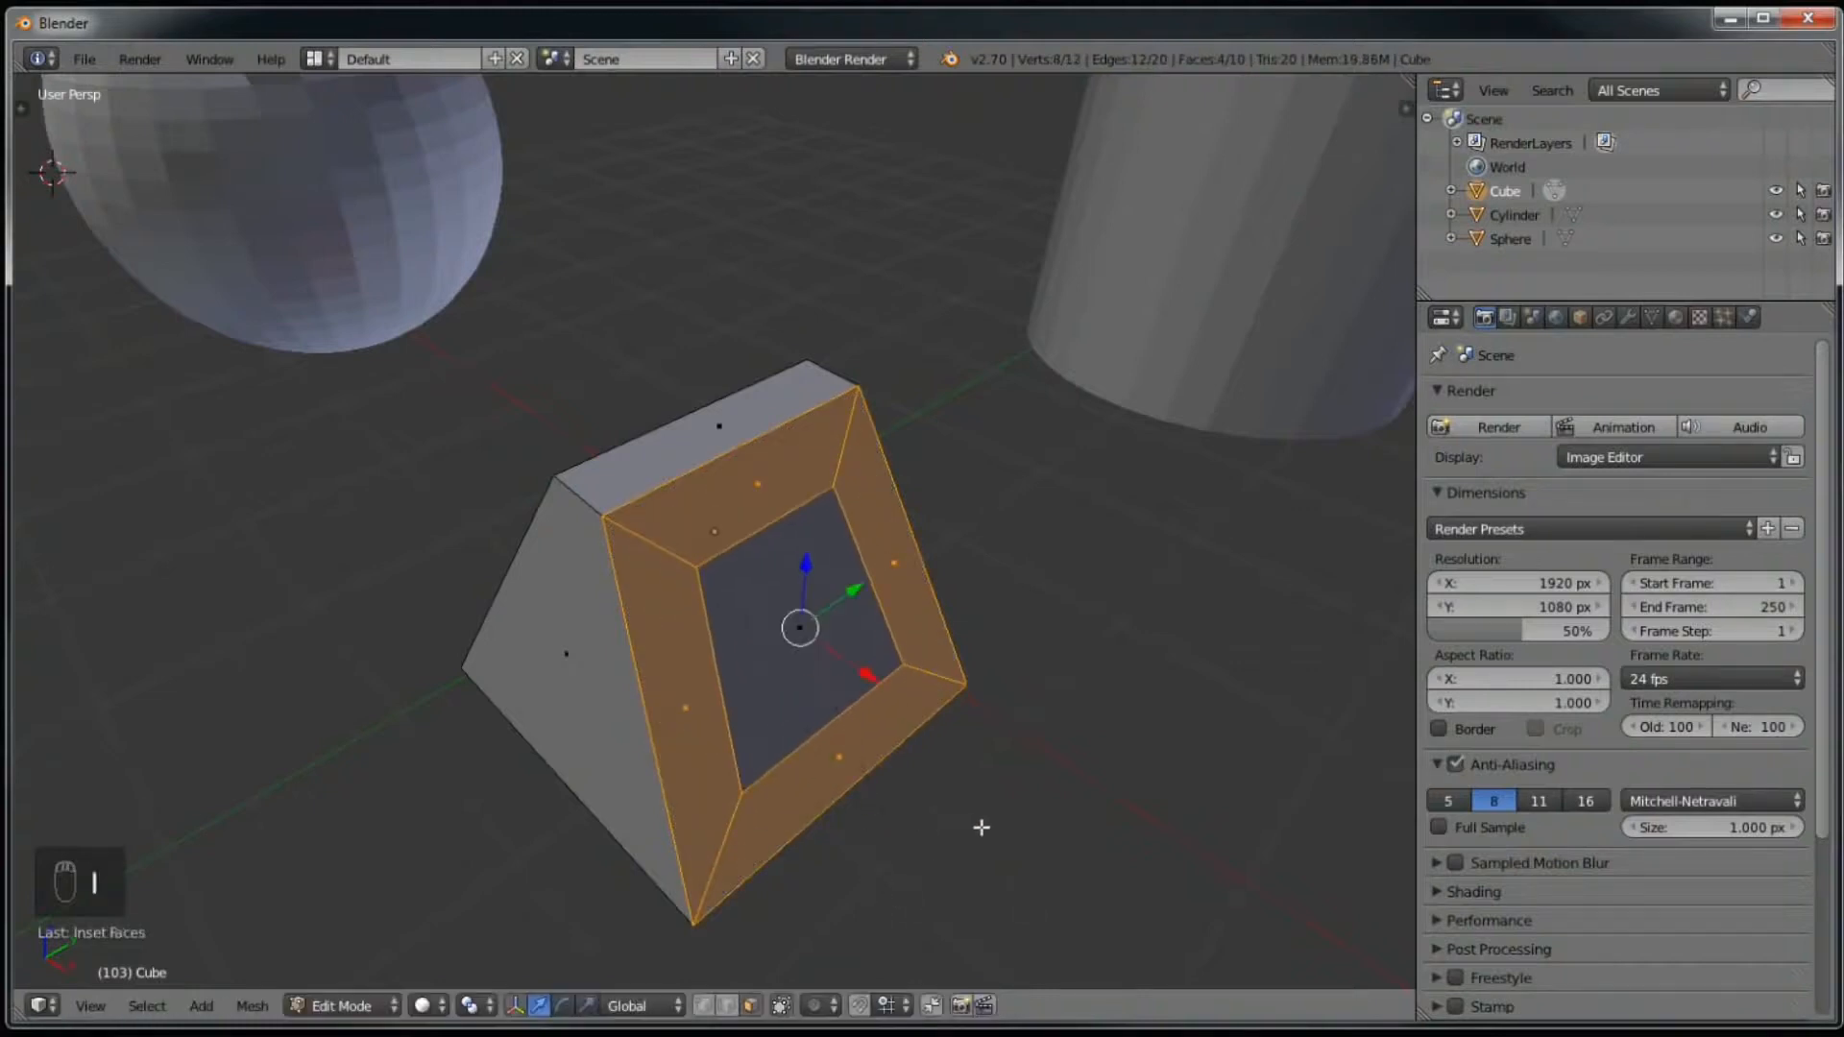
{"action": "key", "text": "ctrl+z"}
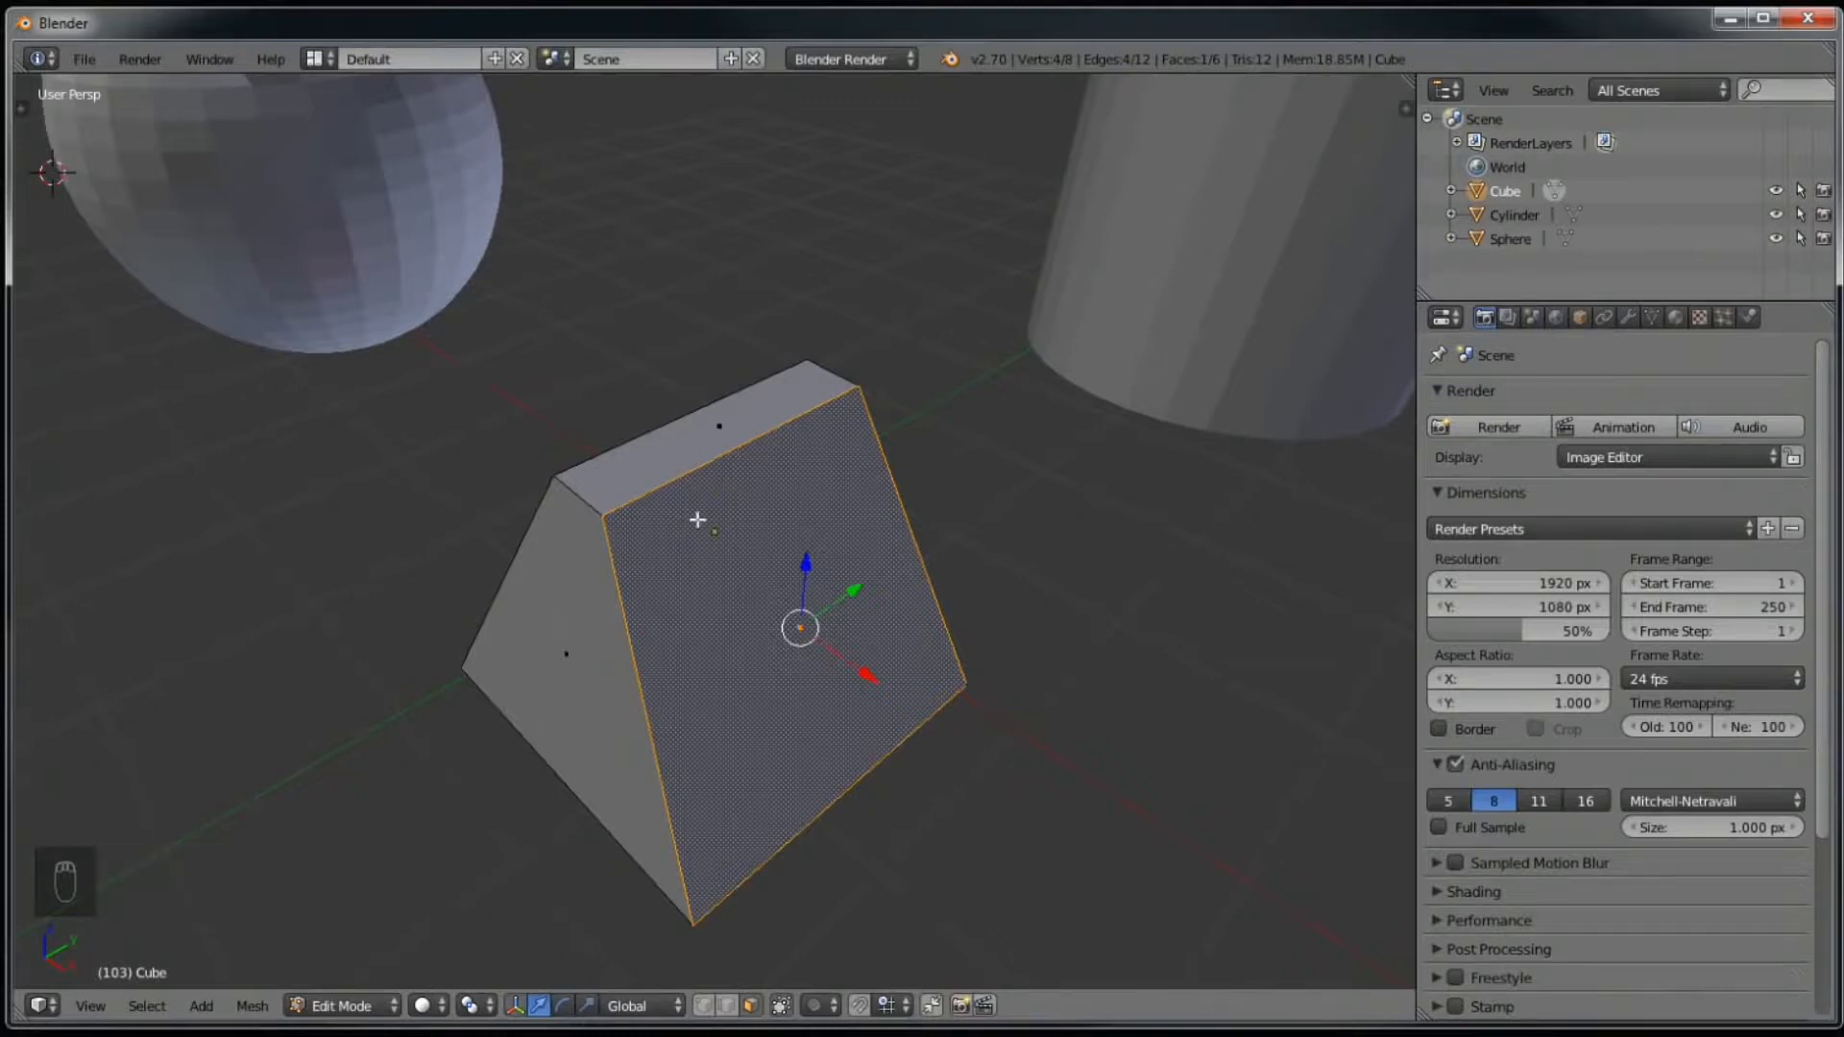
{"action": "right_click", "coordinate": [674, 477]}
{"action": "middle_click_drag", "start_coordinate": [635, 603], "coordinate": [648, 552]}
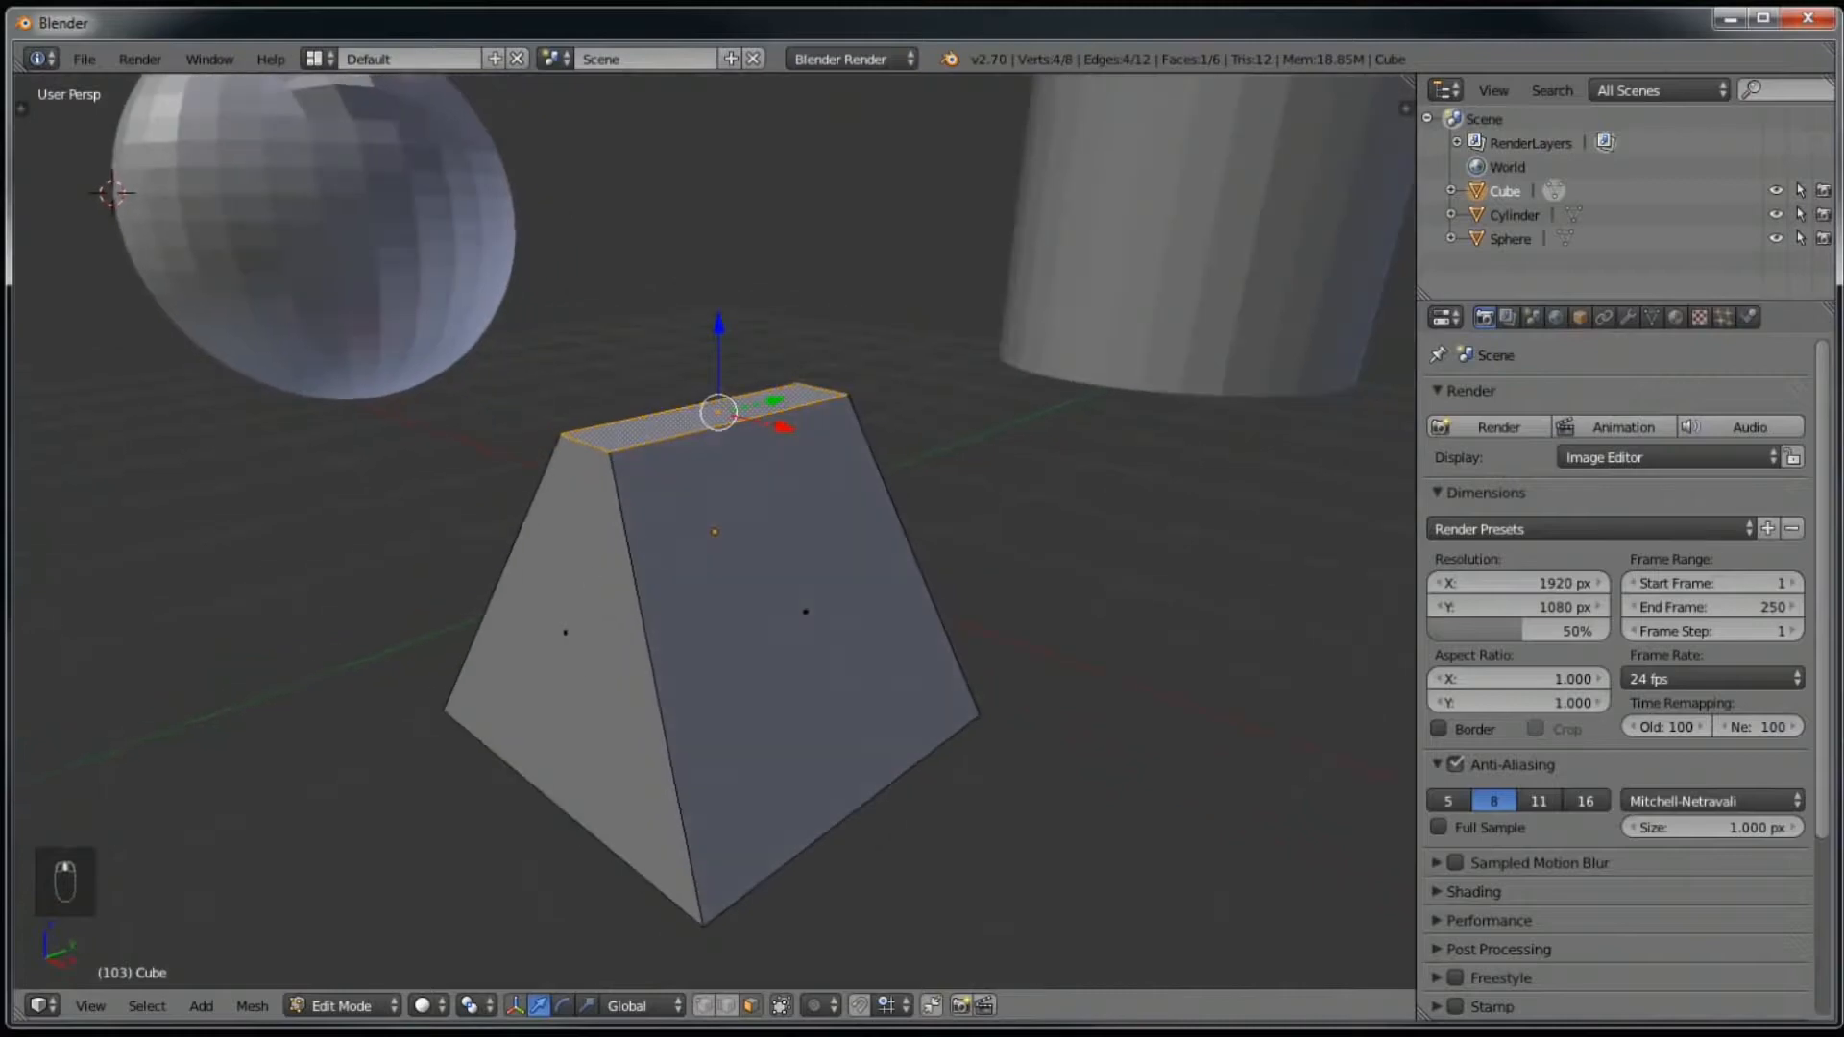
Step: Switch to Notepad and review the shortcut list in "blender shortcut keys.txt", then return to Blender
{"action": "left_click_drag", "start_coordinate": [0, 278], "coordinate": [1162, 169]}
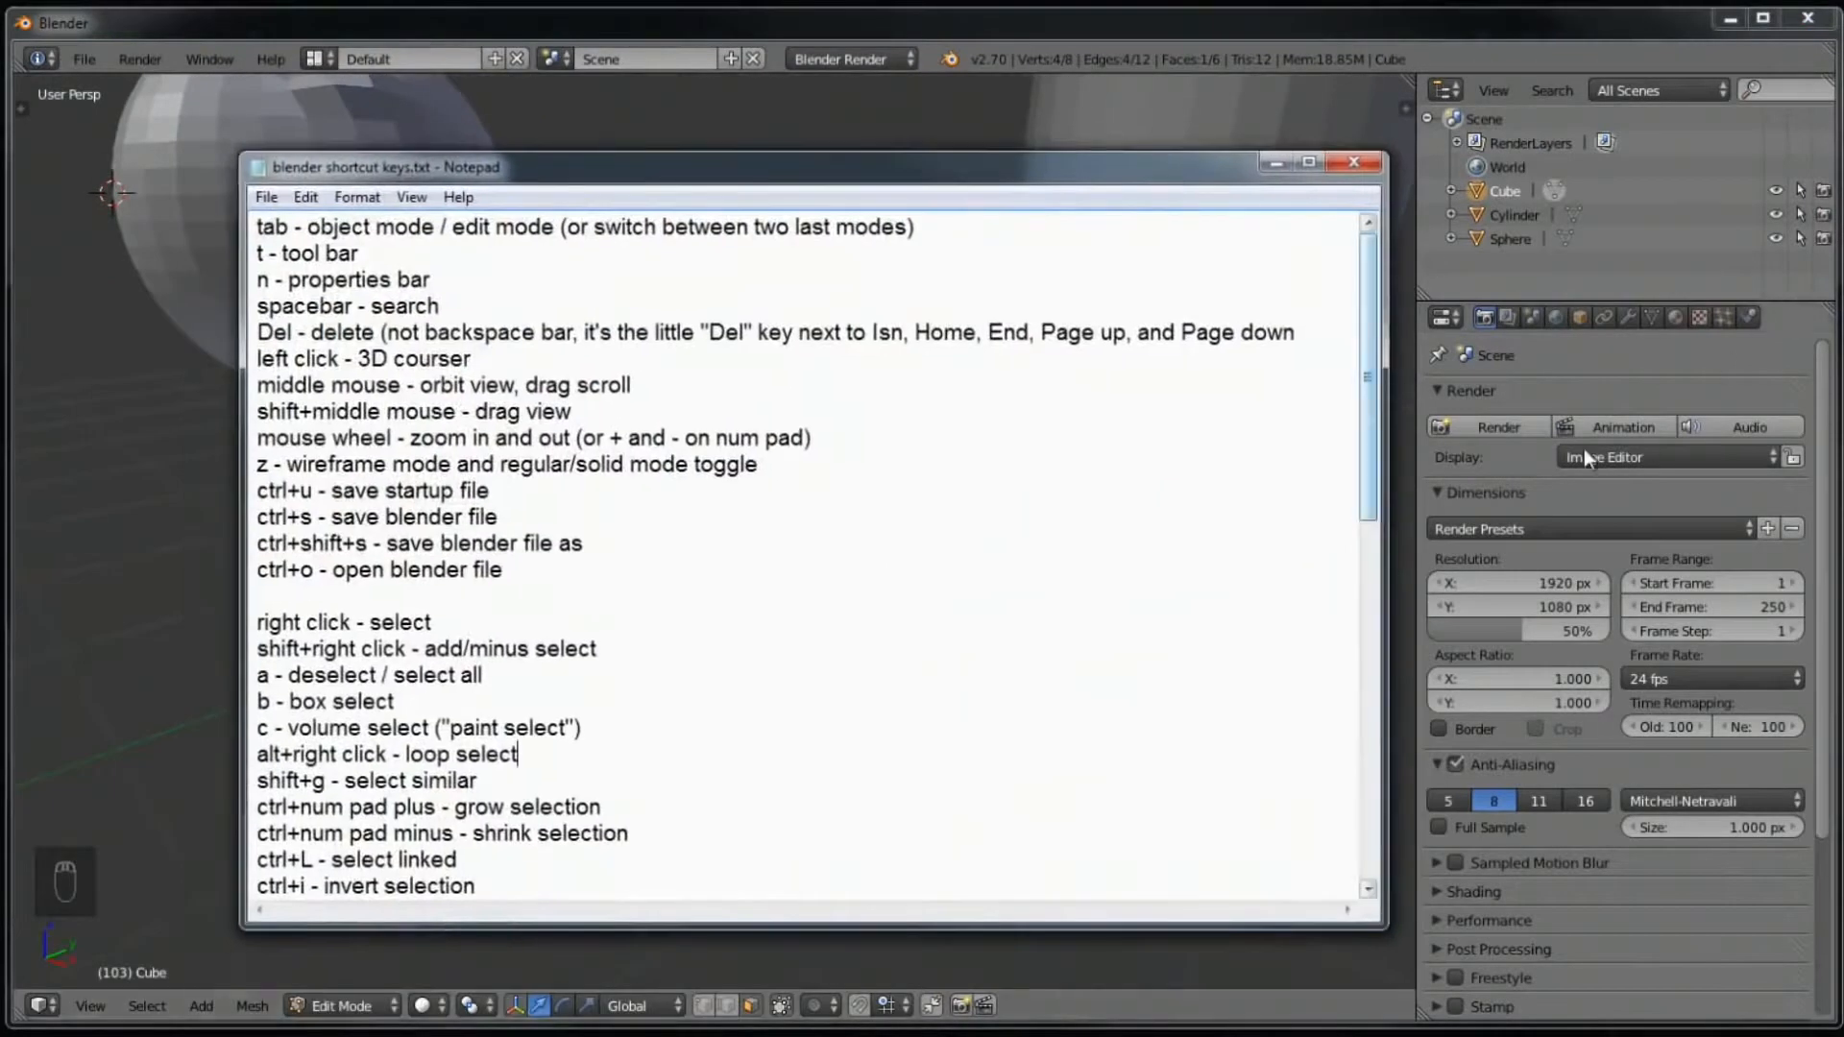
{"action": "left_click_drag", "start_coordinate": [1371, 312], "coordinate": [1402, 549]}
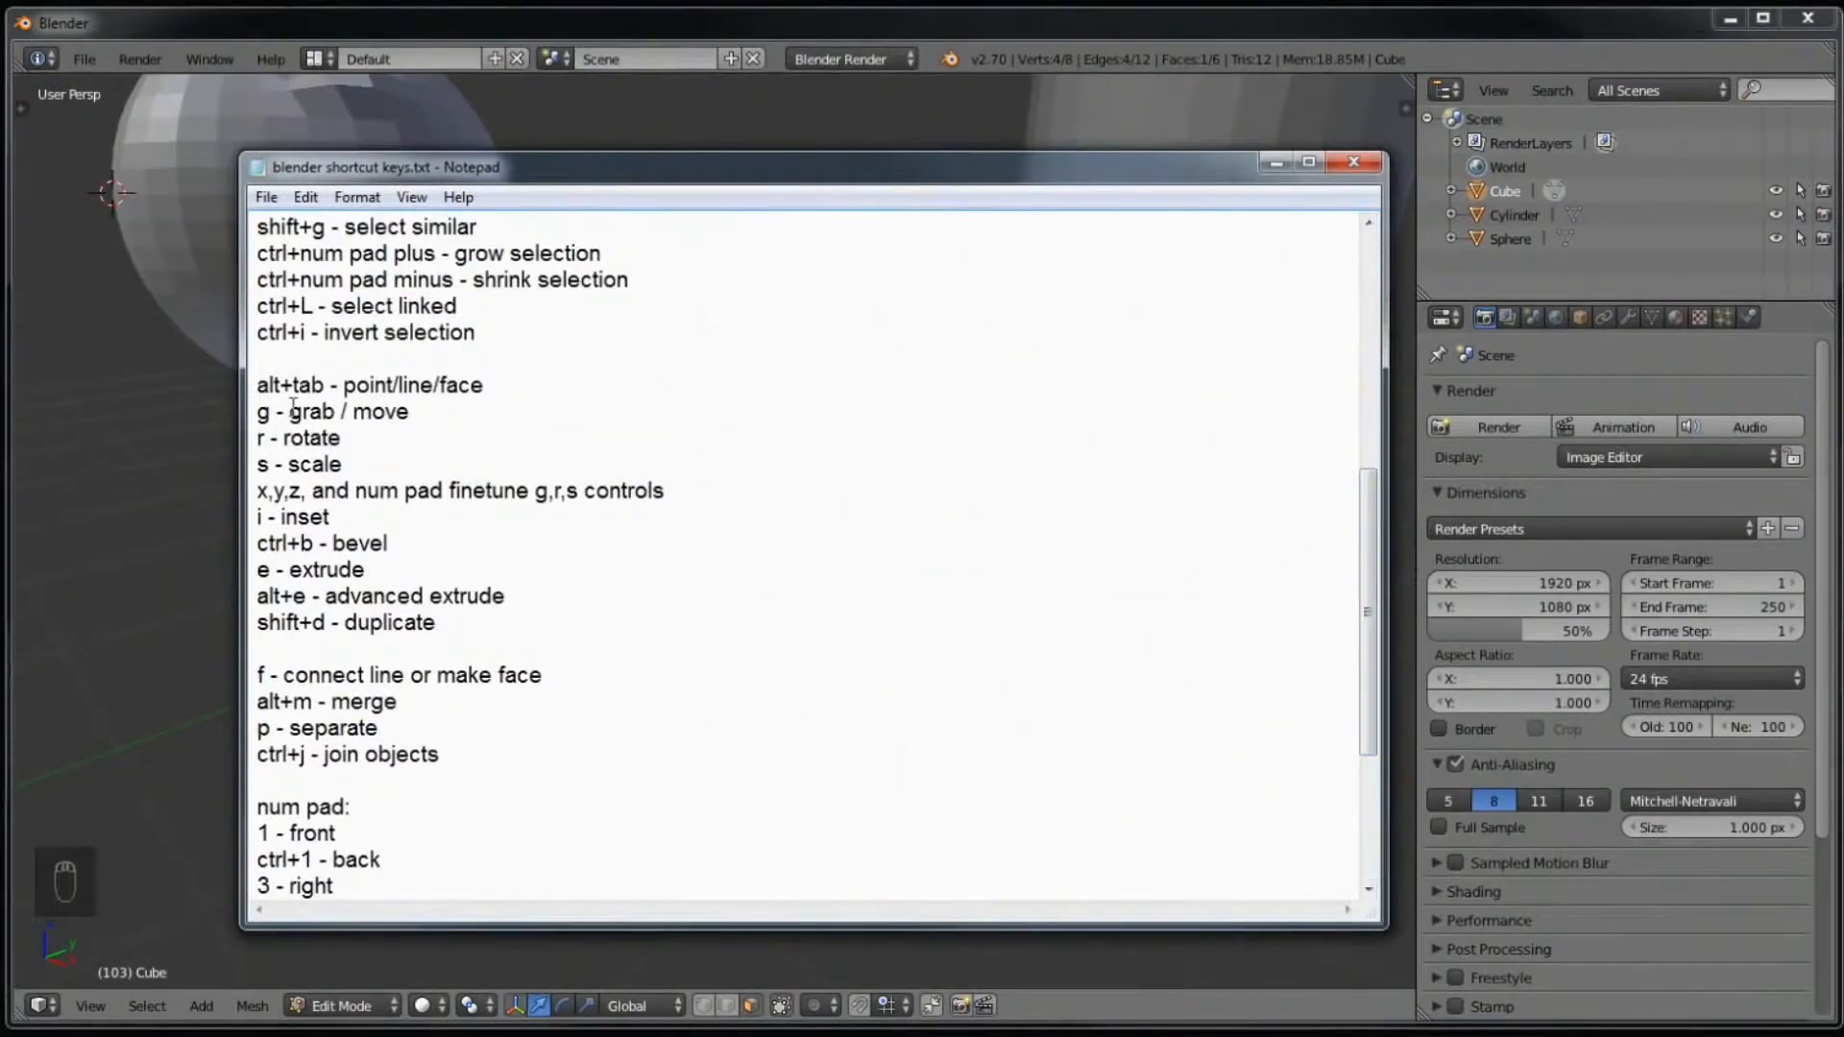
{"action": "scroll", "coordinate": [965, 512], "scroll_direction": "up", "scroll_amount": 5}
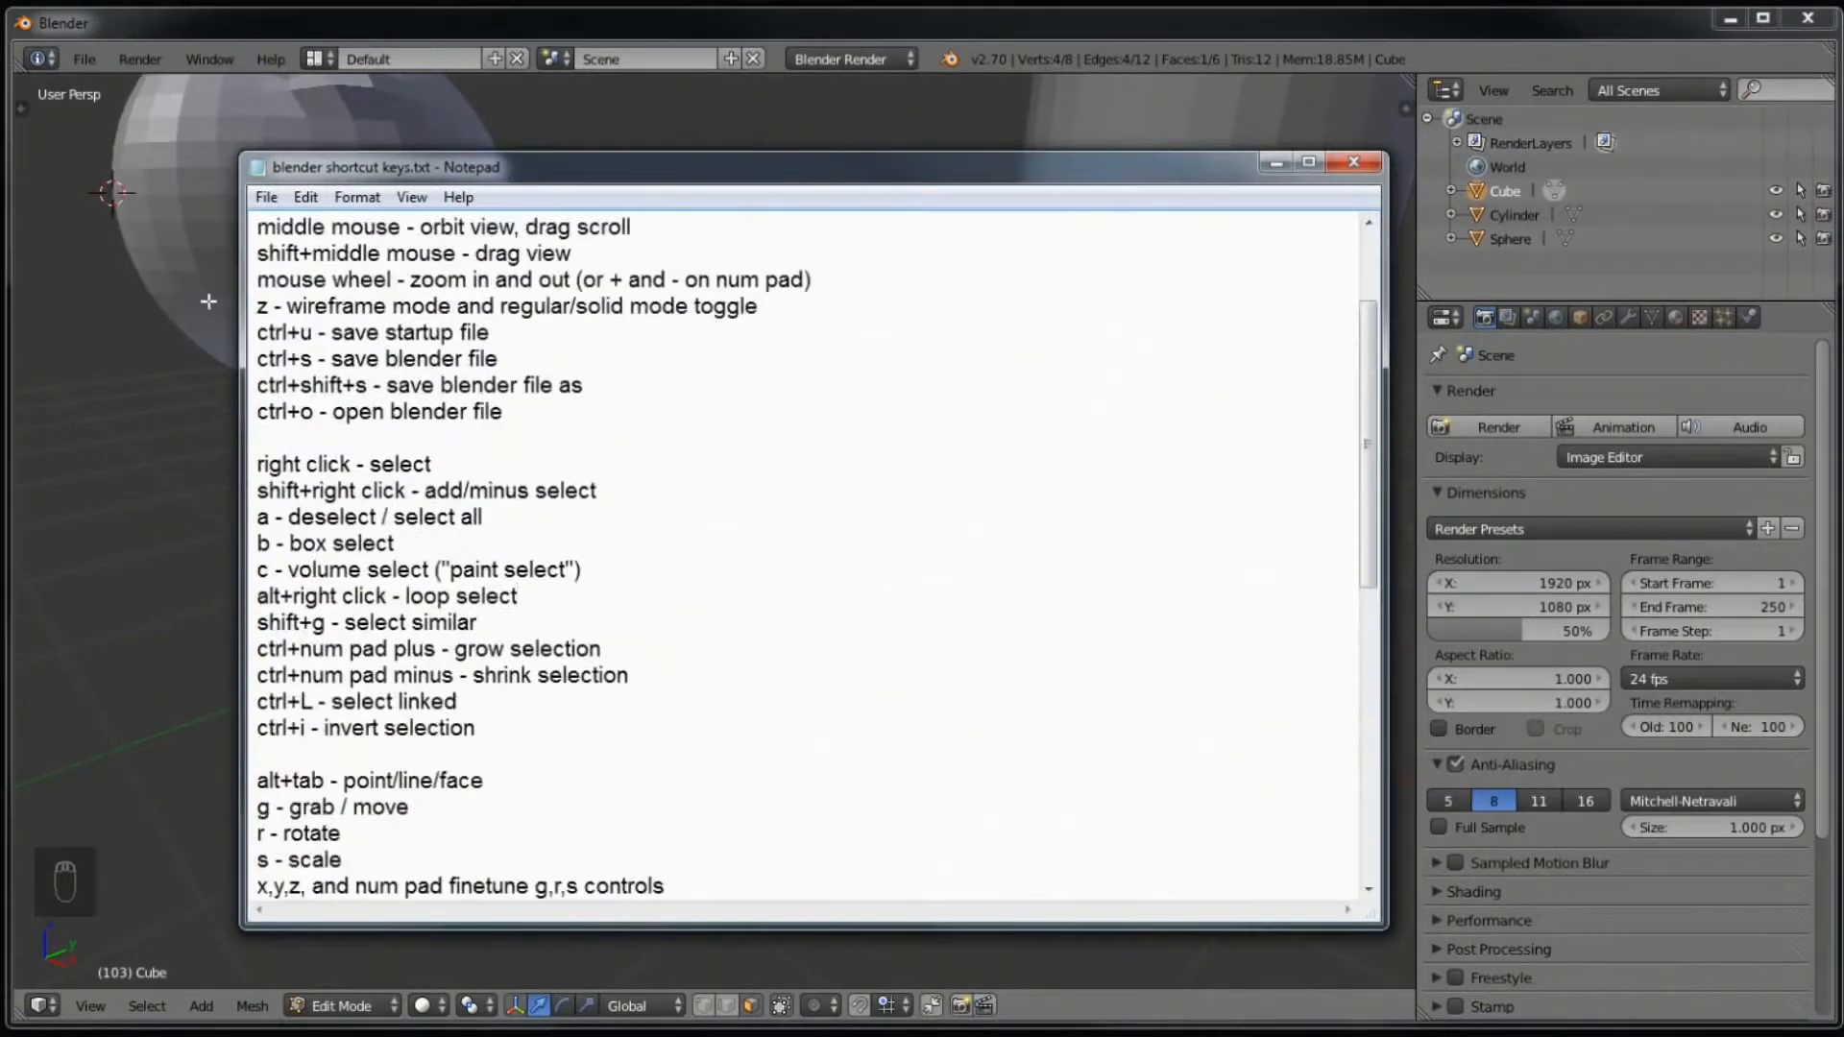
{"action": "scroll", "coordinate": [590, 706], "scroll_direction": "down", "scroll_amount": 7}
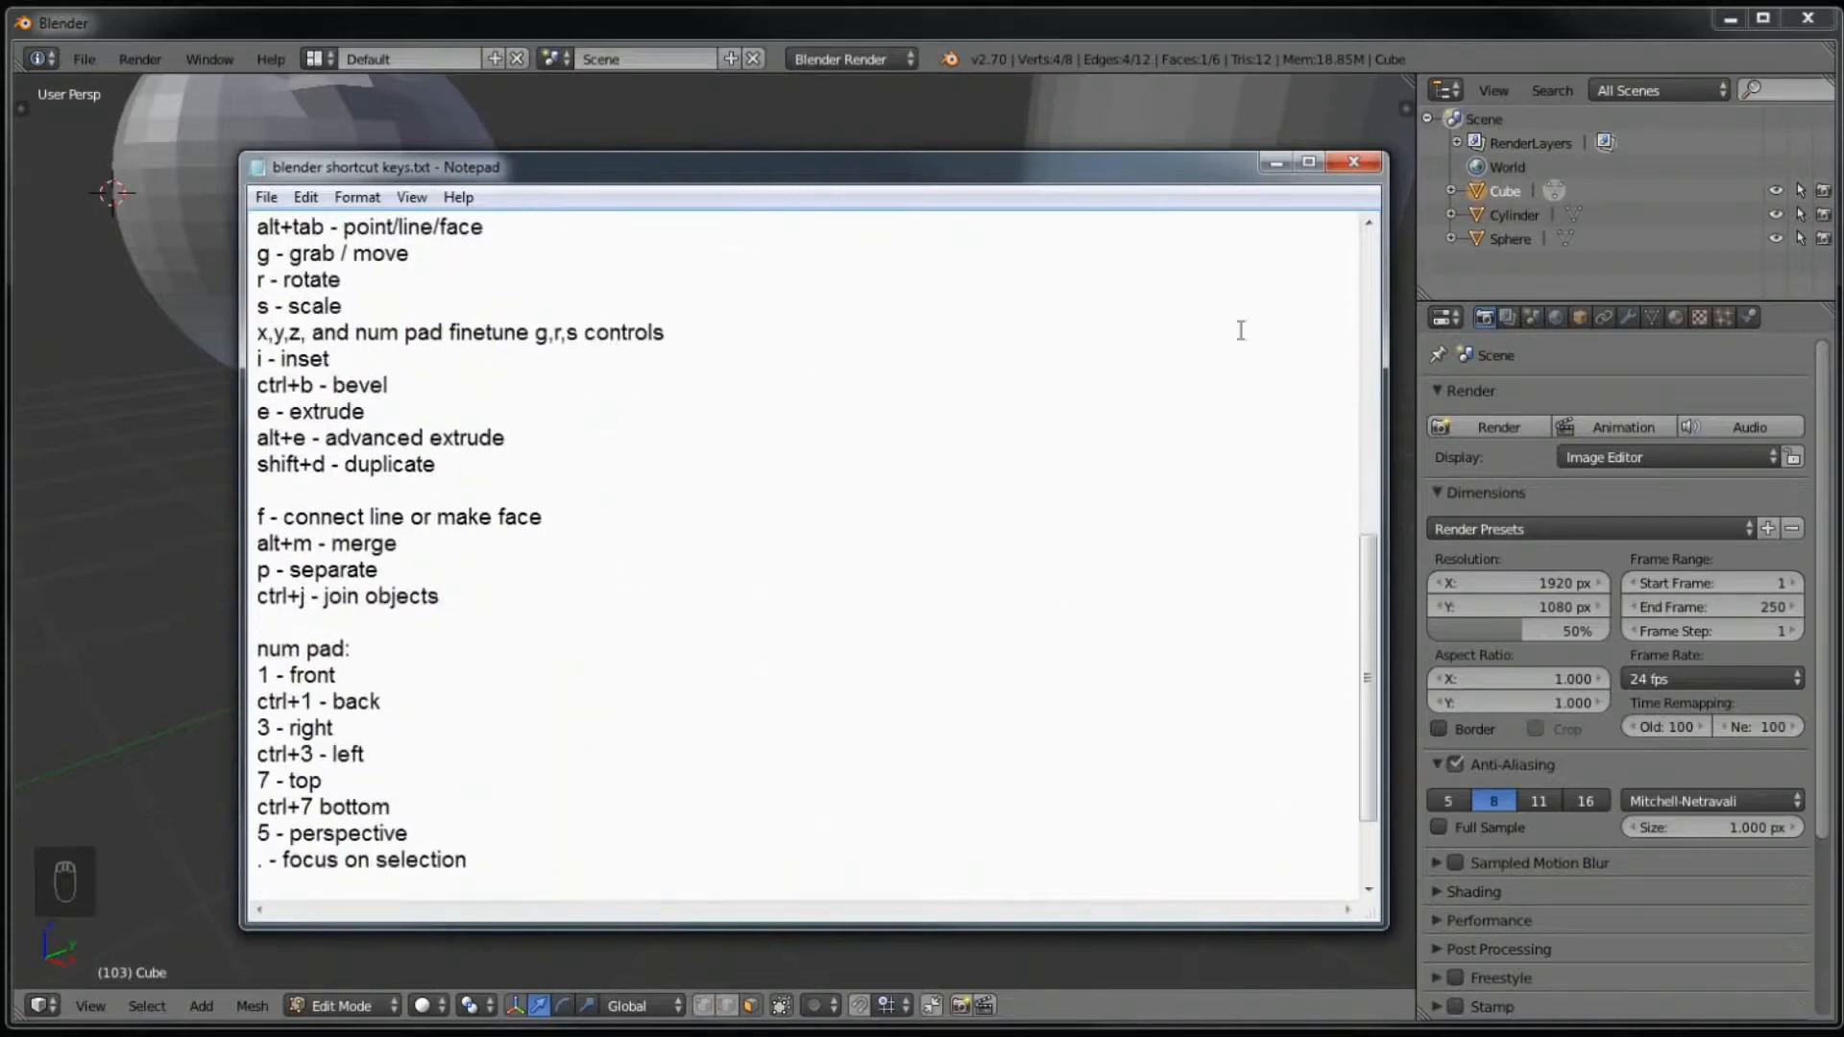
{"action": "left_click_drag", "start_coordinate": [1131, 178], "coordinate": [0, 730]}
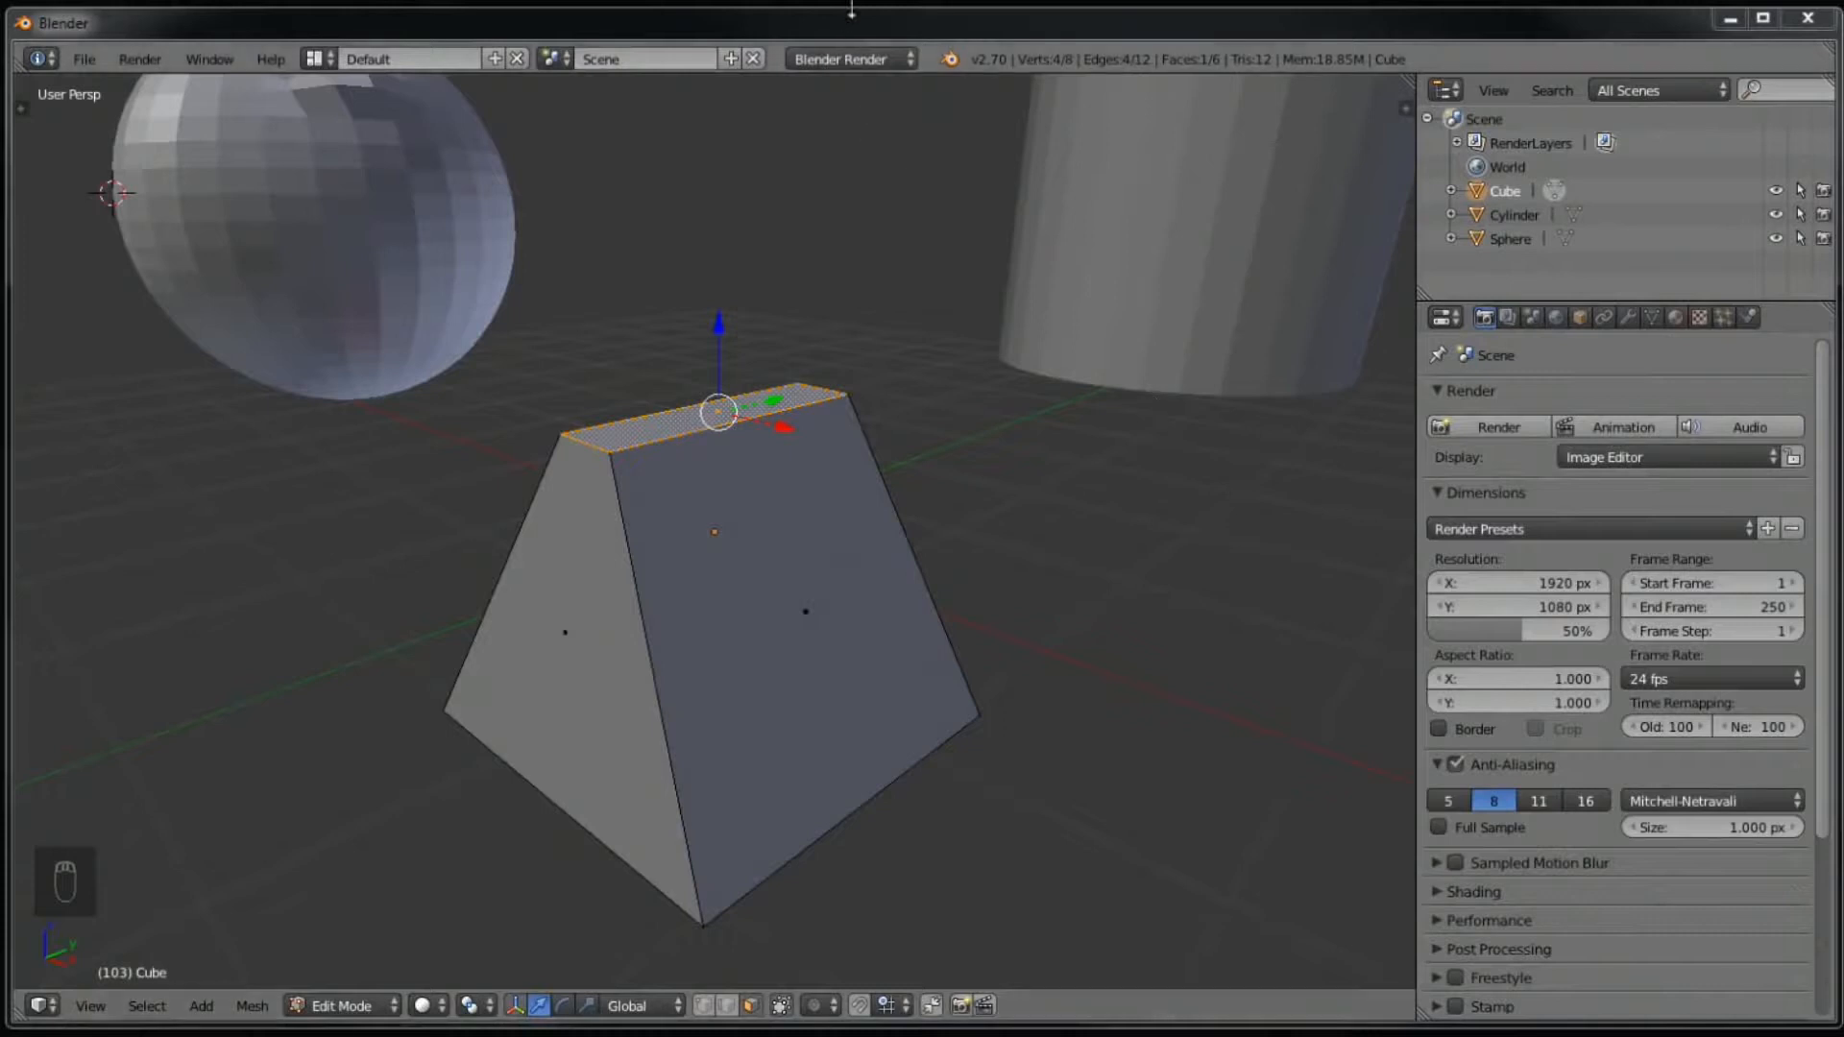
Step: Change to edge selection and select the sloped edge between the end face and the large side face
{"action": "middle_click_drag", "start_coordinate": [749, 527], "coordinate": [792, 548]}
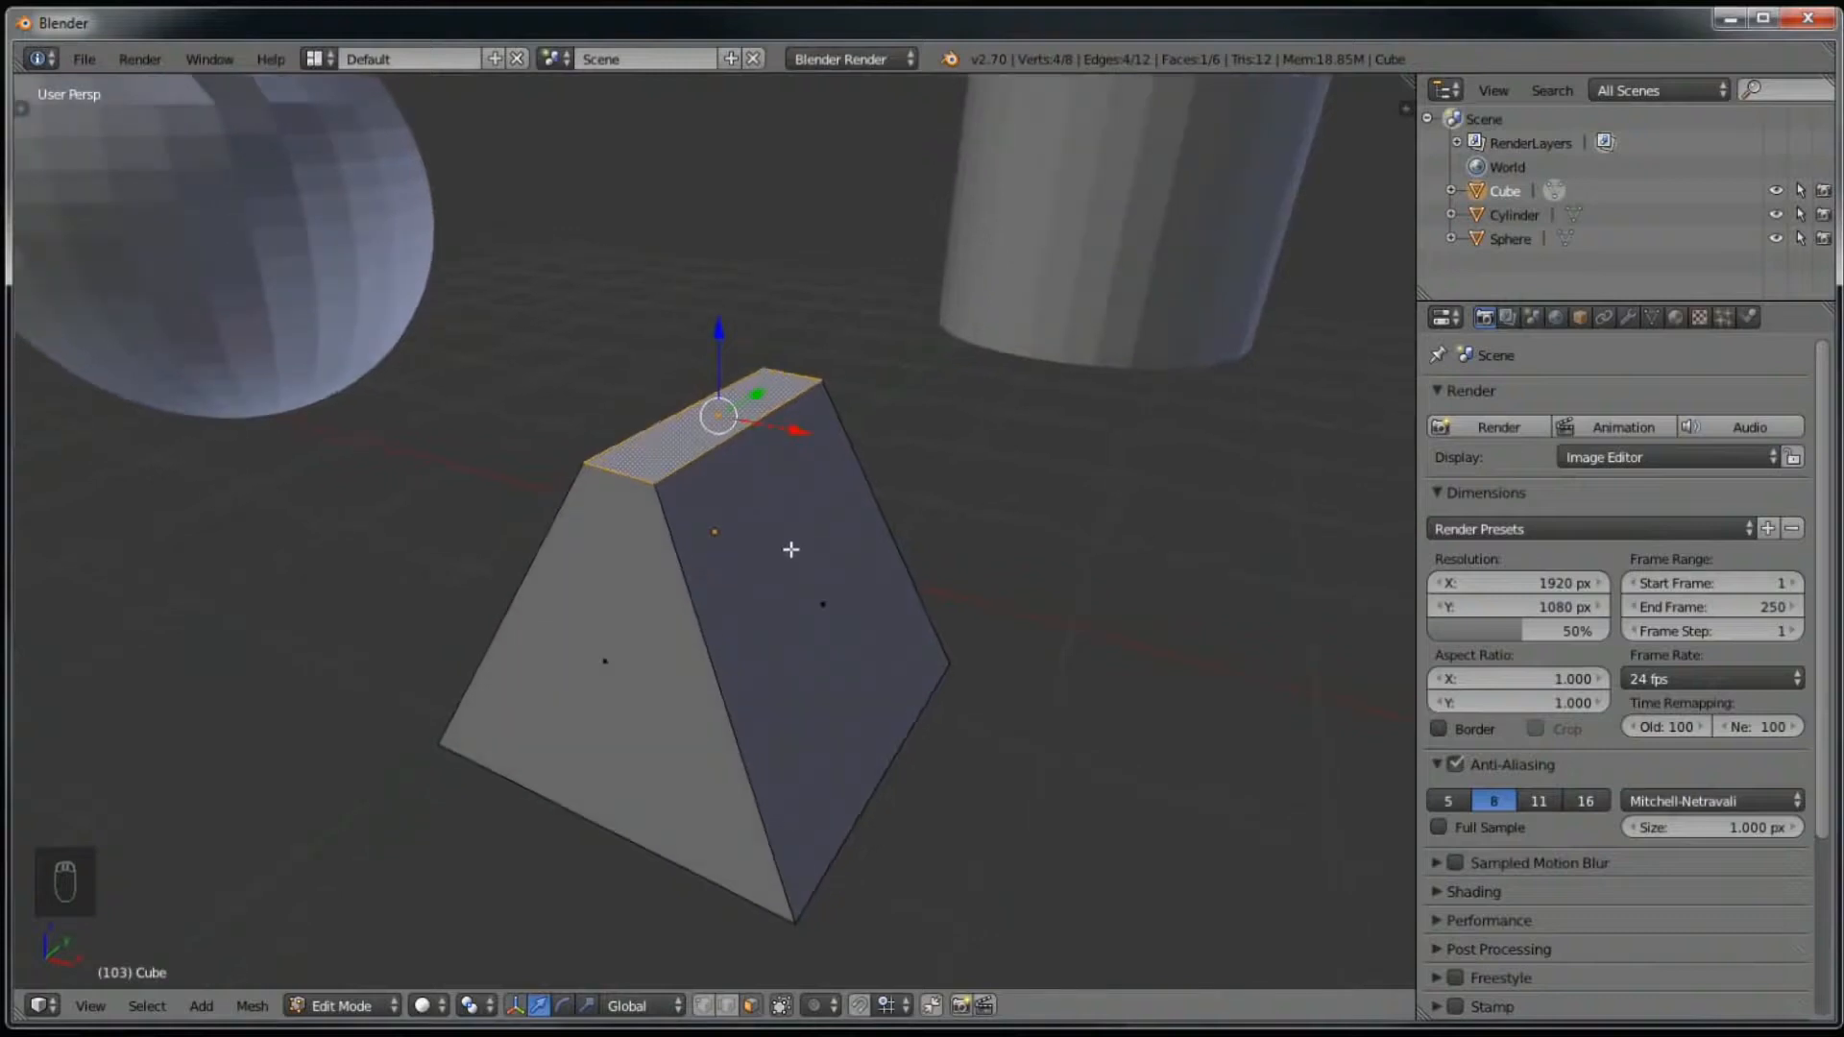
{"action": "middle_click_drag", "start_coordinate": [753, 527], "coordinate": [731, 572]}
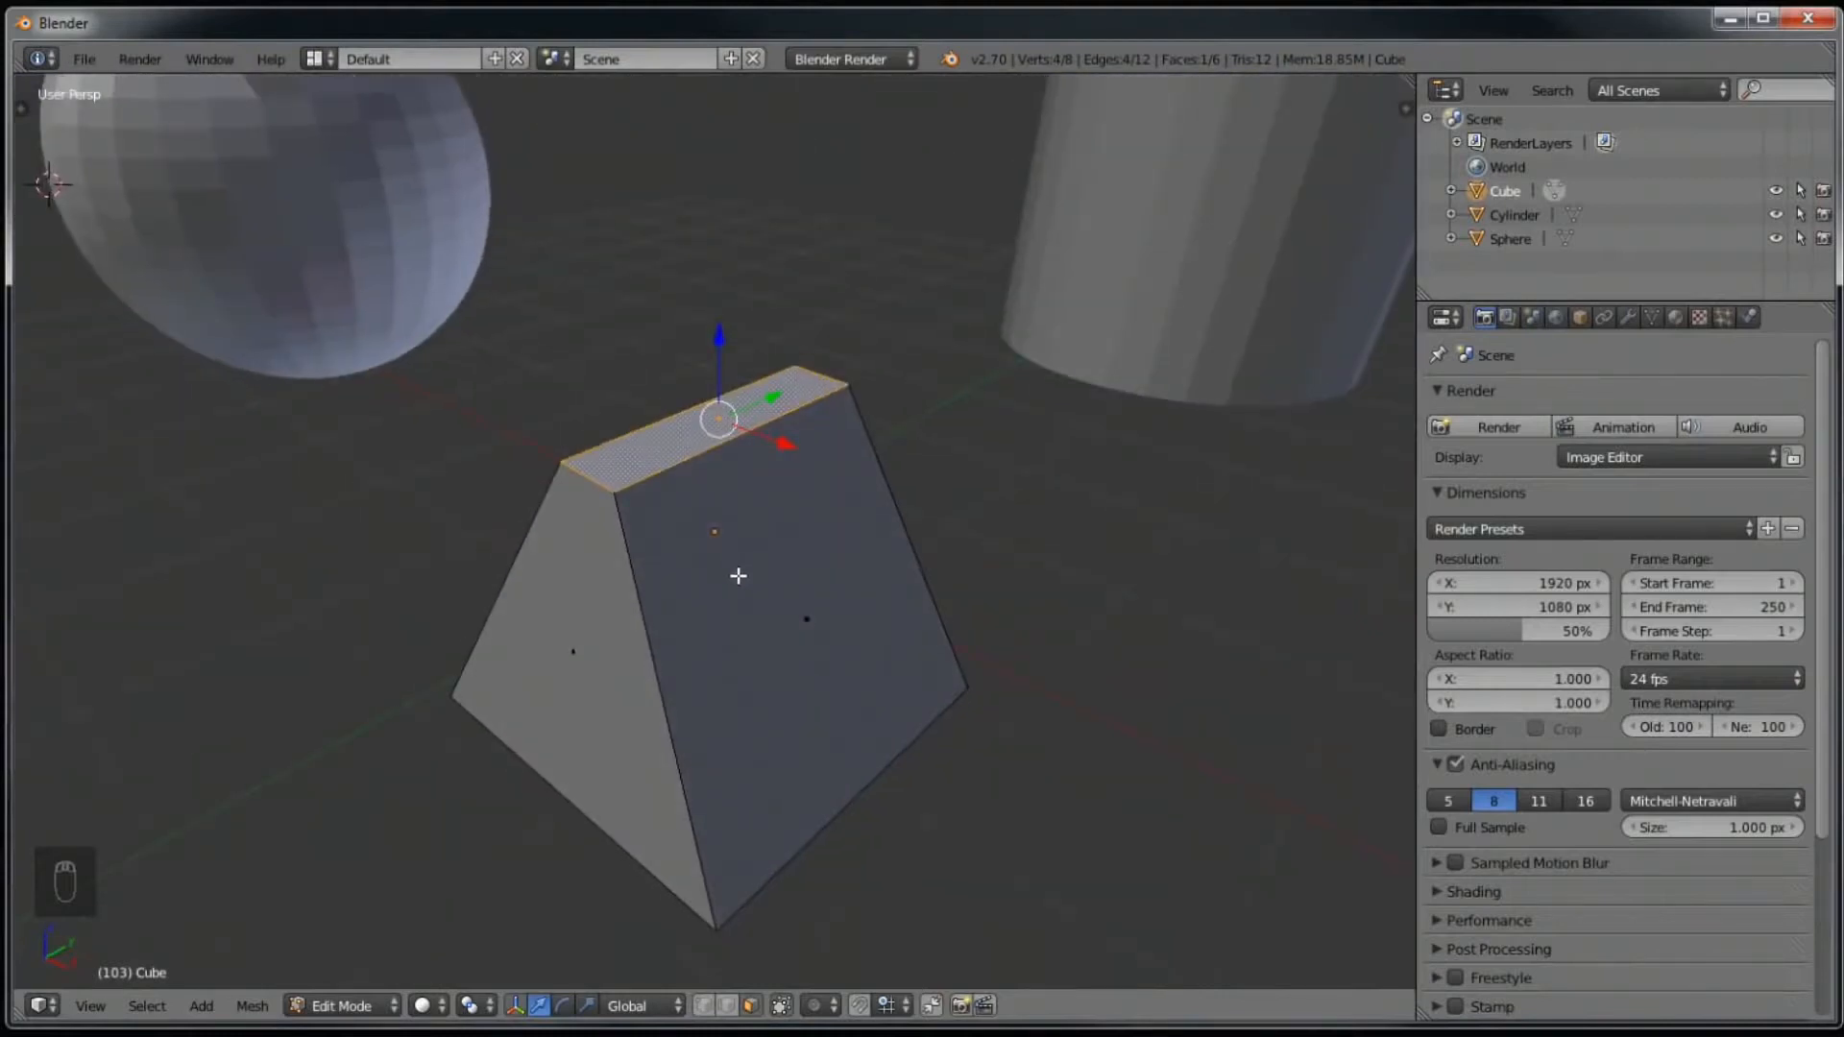
{"action": "middle_click_drag", "start_coordinate": [876, 724], "coordinate": [928, 706]}
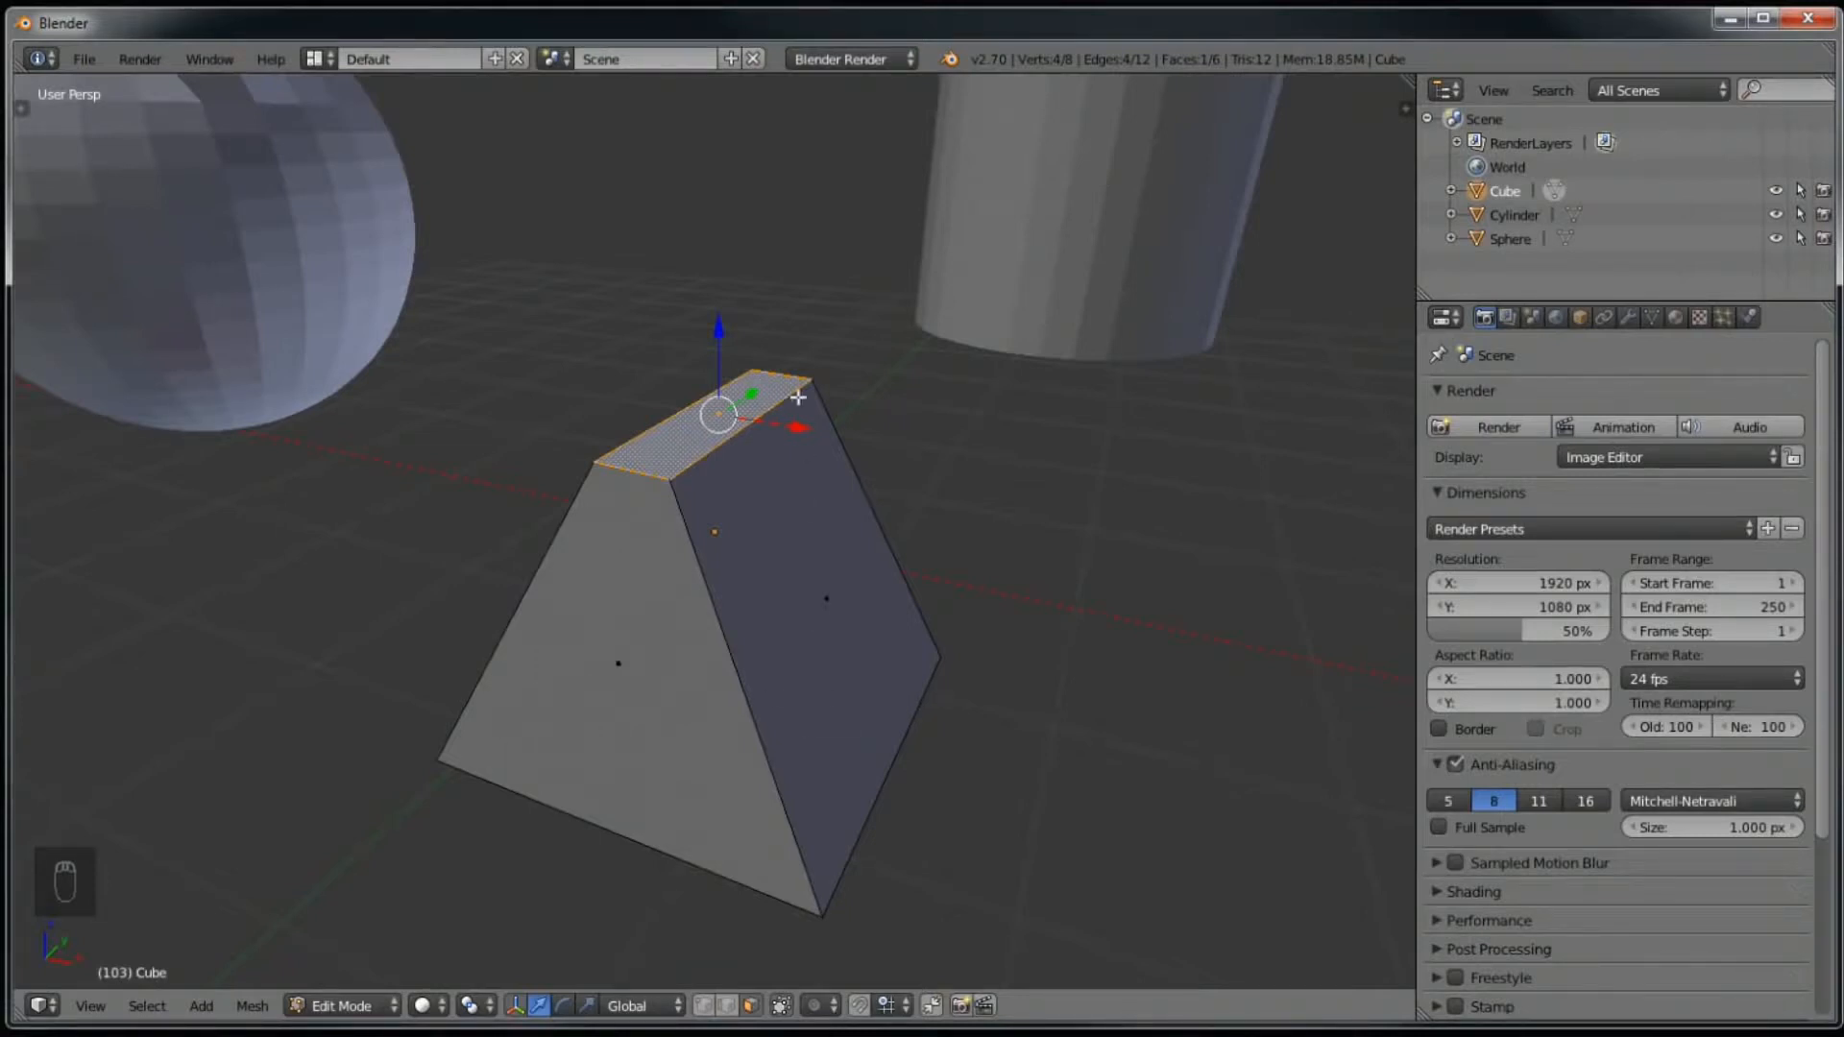
{"action": "left_click", "coordinate": [727, 1005]}
{"action": "right_click", "coordinate": [720, 691]}
{"action": "middle_click_drag", "start_coordinate": [770, 657], "coordinate": [830, 669]}
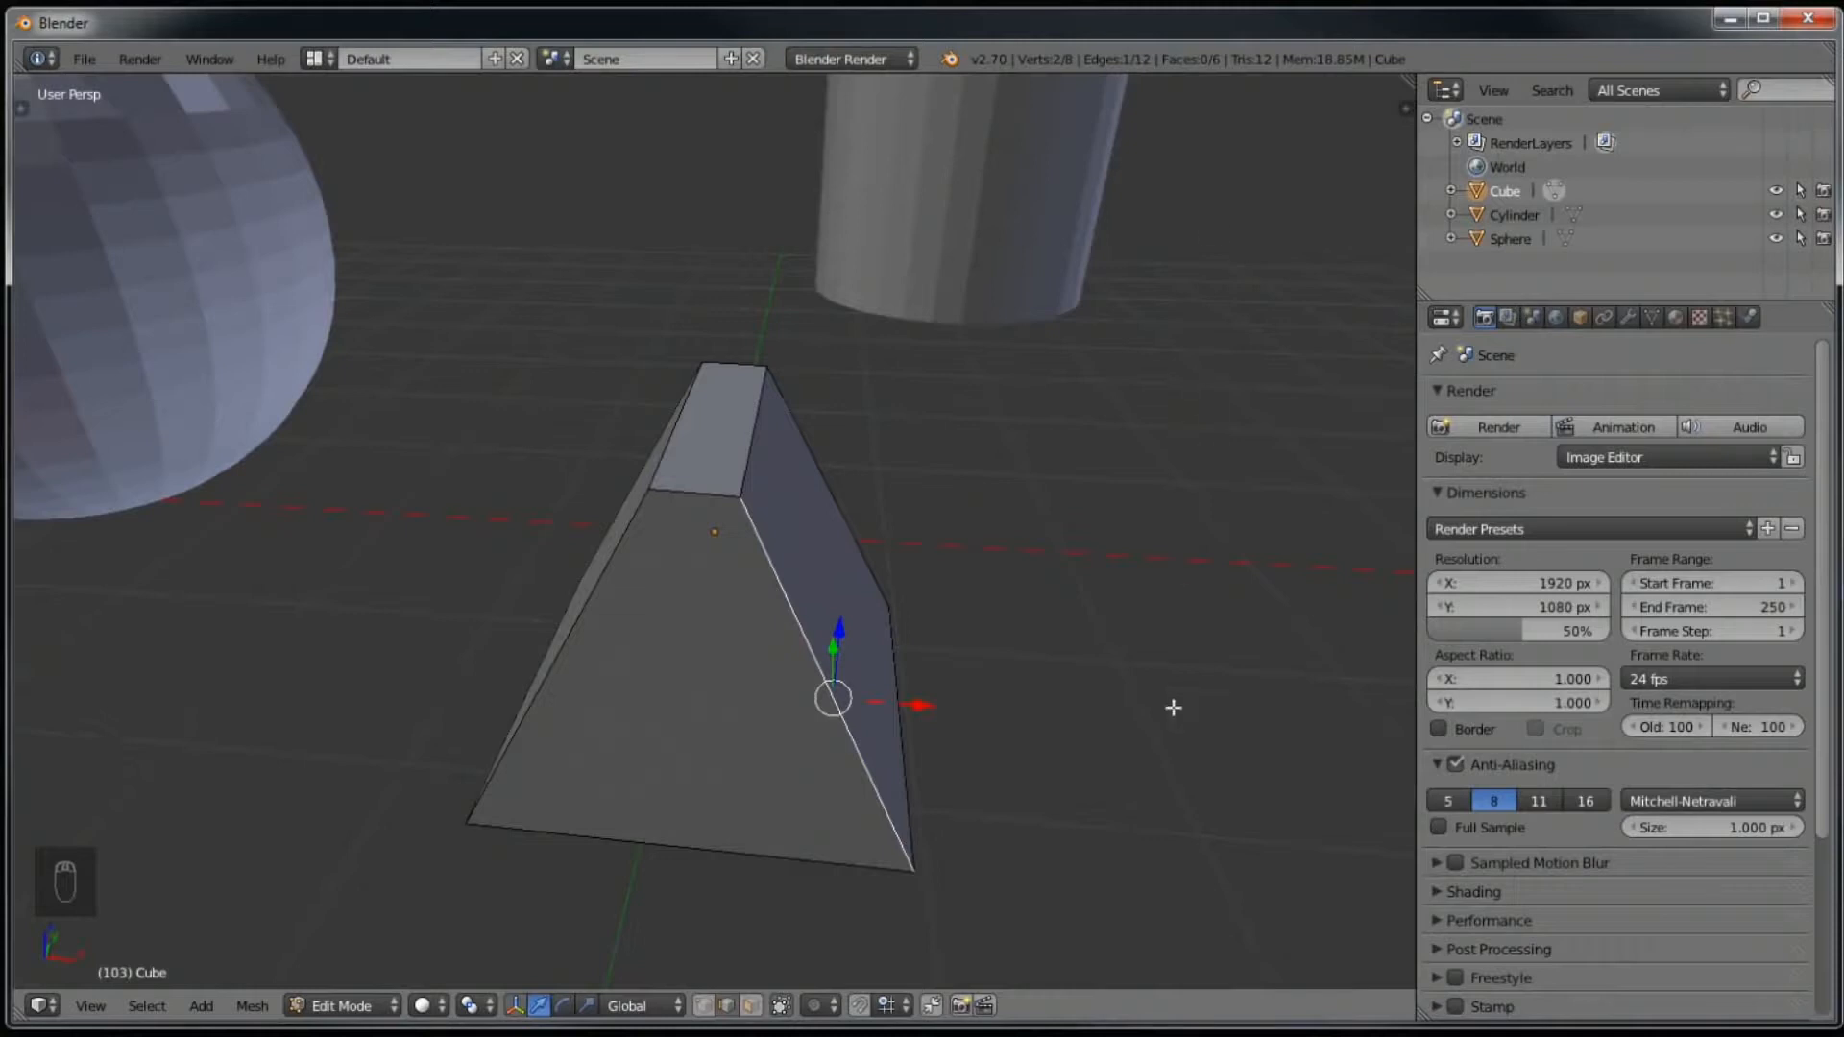
Step: Try bevelling the selected sloped edge with a single segment, and undo the bevel
{"action": "key", "text": "ctrl+b"}
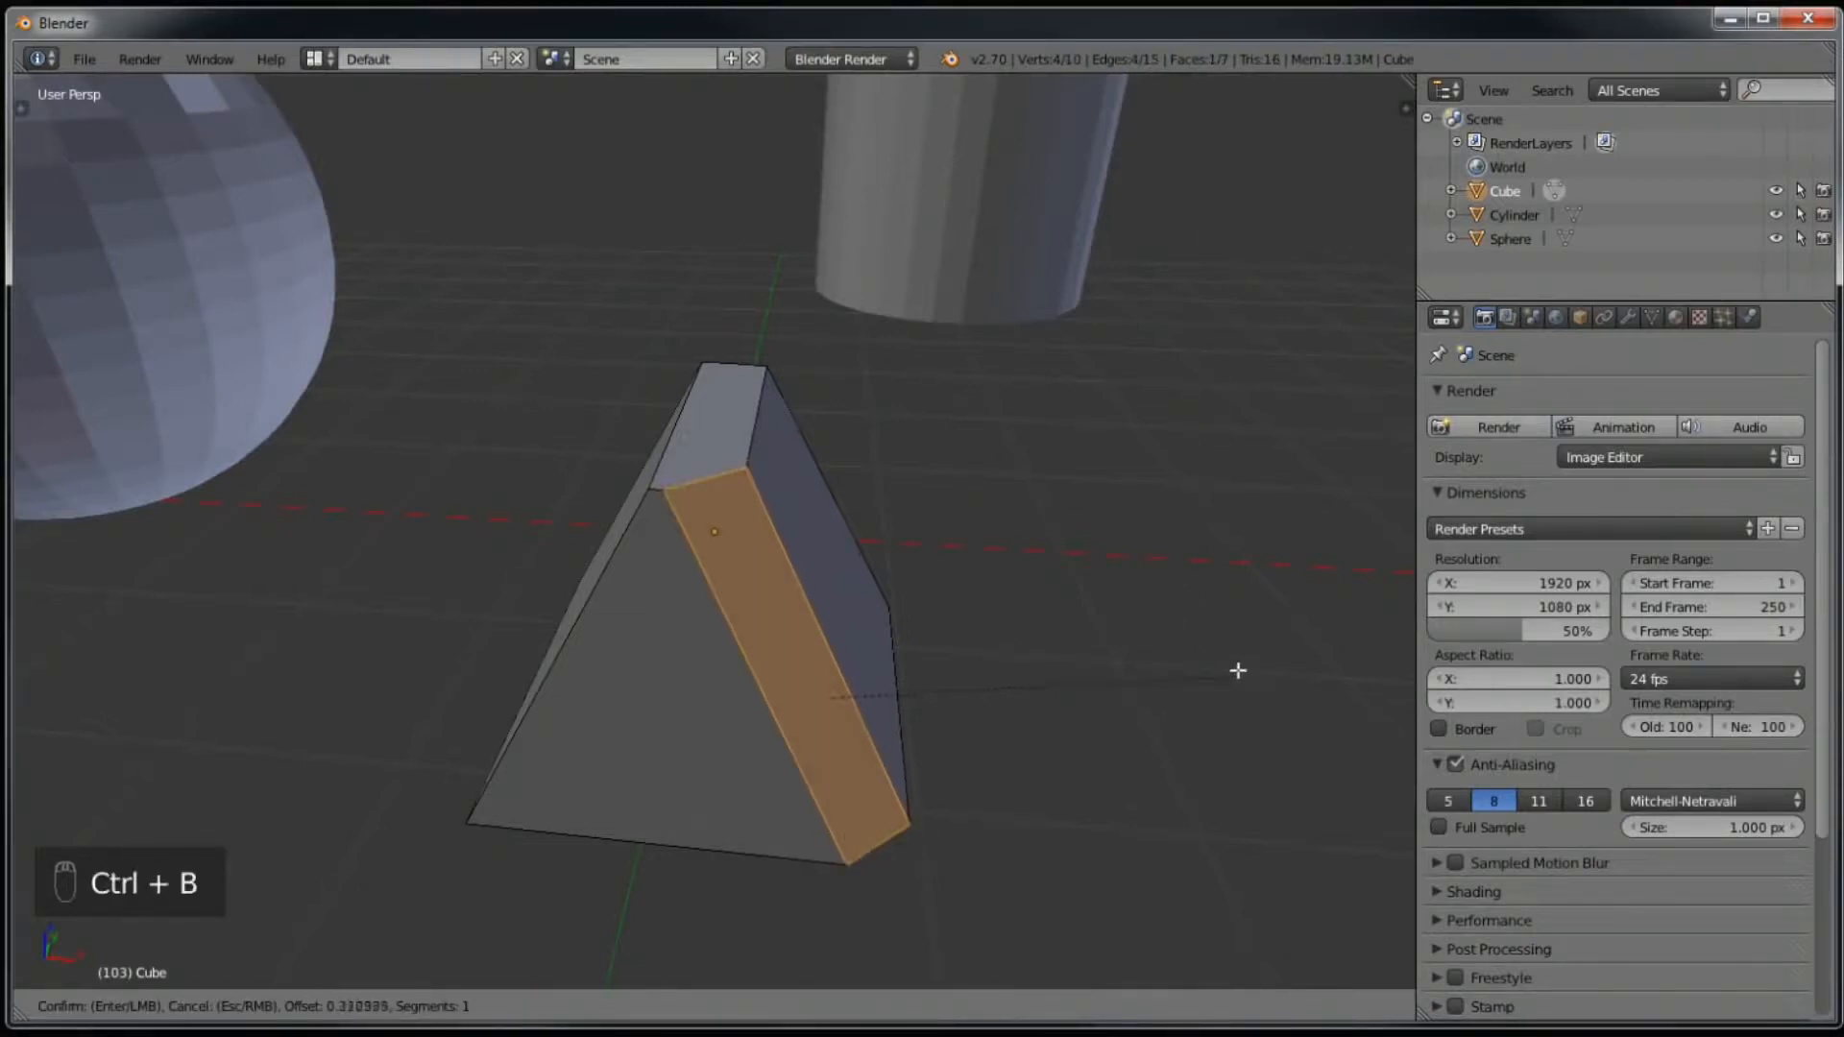
{"action": "left_click", "coordinate": [1213, 641]}
{"action": "middle_click_drag", "start_coordinate": [1161, 650], "coordinate": [1126, 666]}
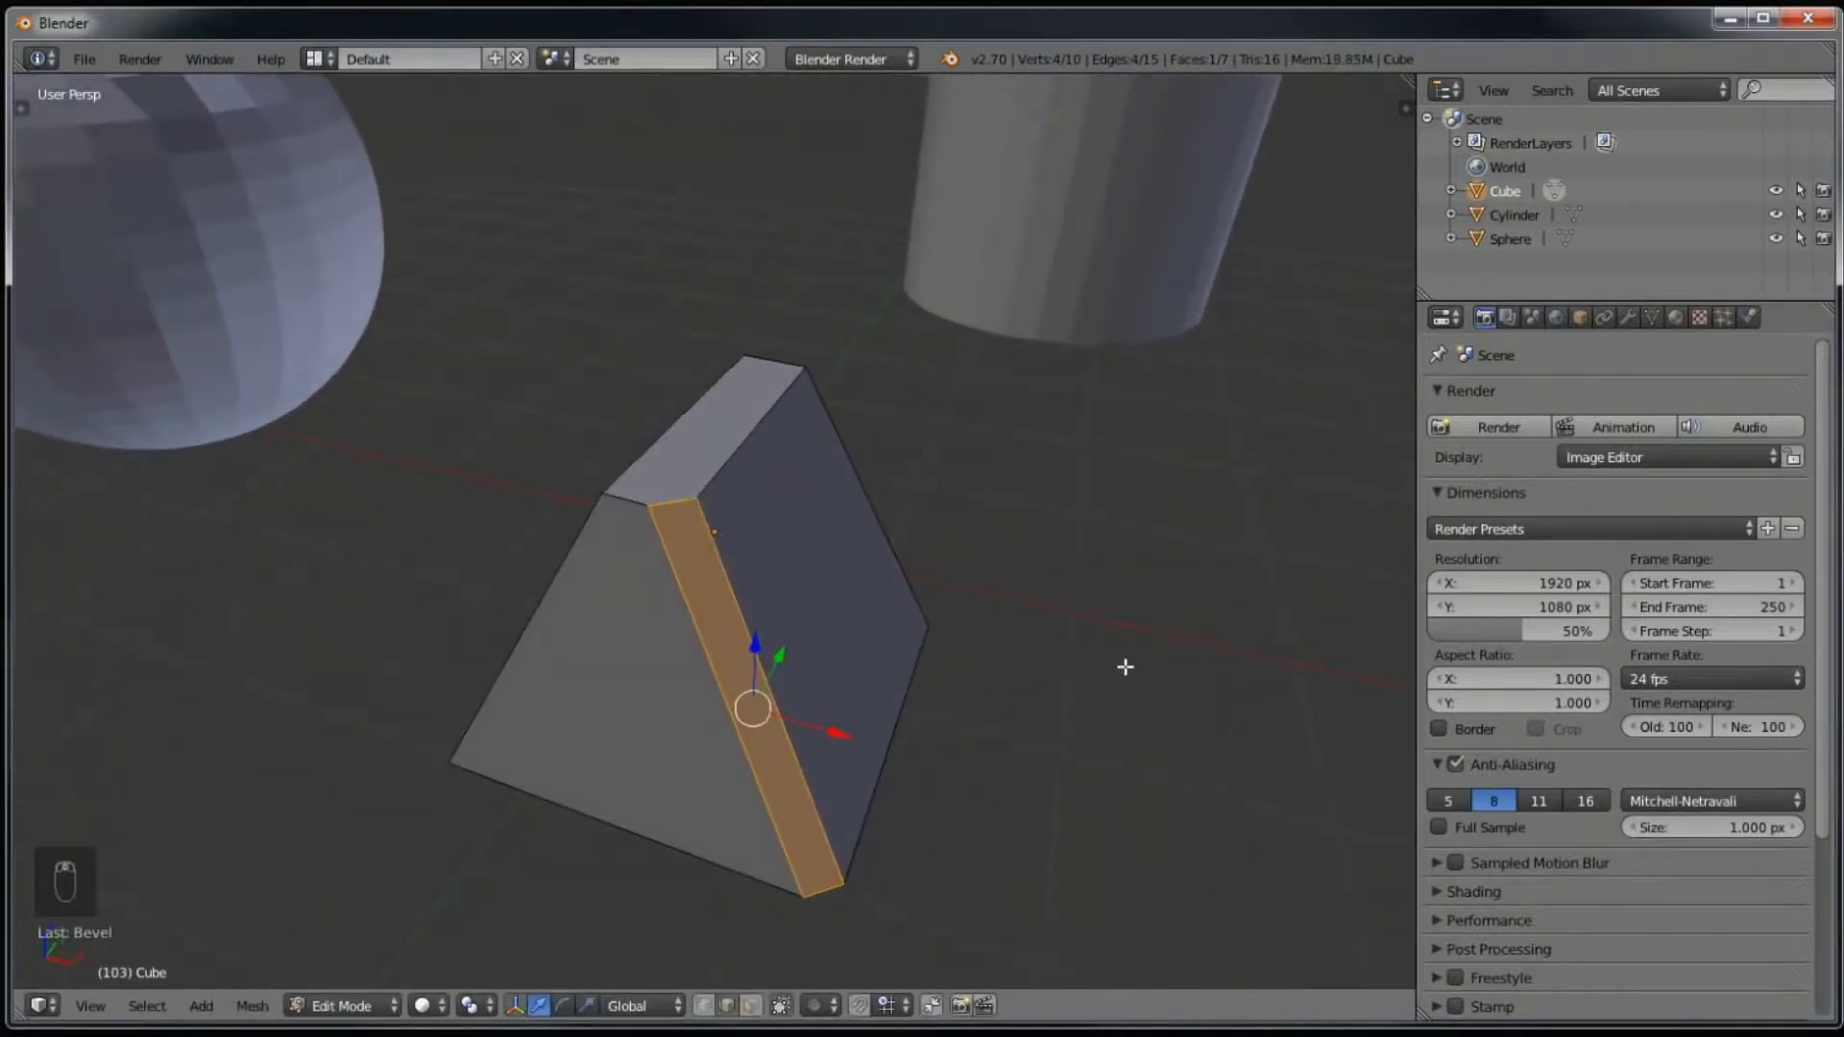
{"action": "key", "text": "ctrl+z"}
{"action": "mouse_move", "coordinate": [1000, 659]}
{"action": "middle_mouse_down"}
{"action": "mouse_move", "coordinate": [935, 667]}
{"action": "mouse_move", "coordinate": [999, 658]}
{"action": "middle_mouse_up"}
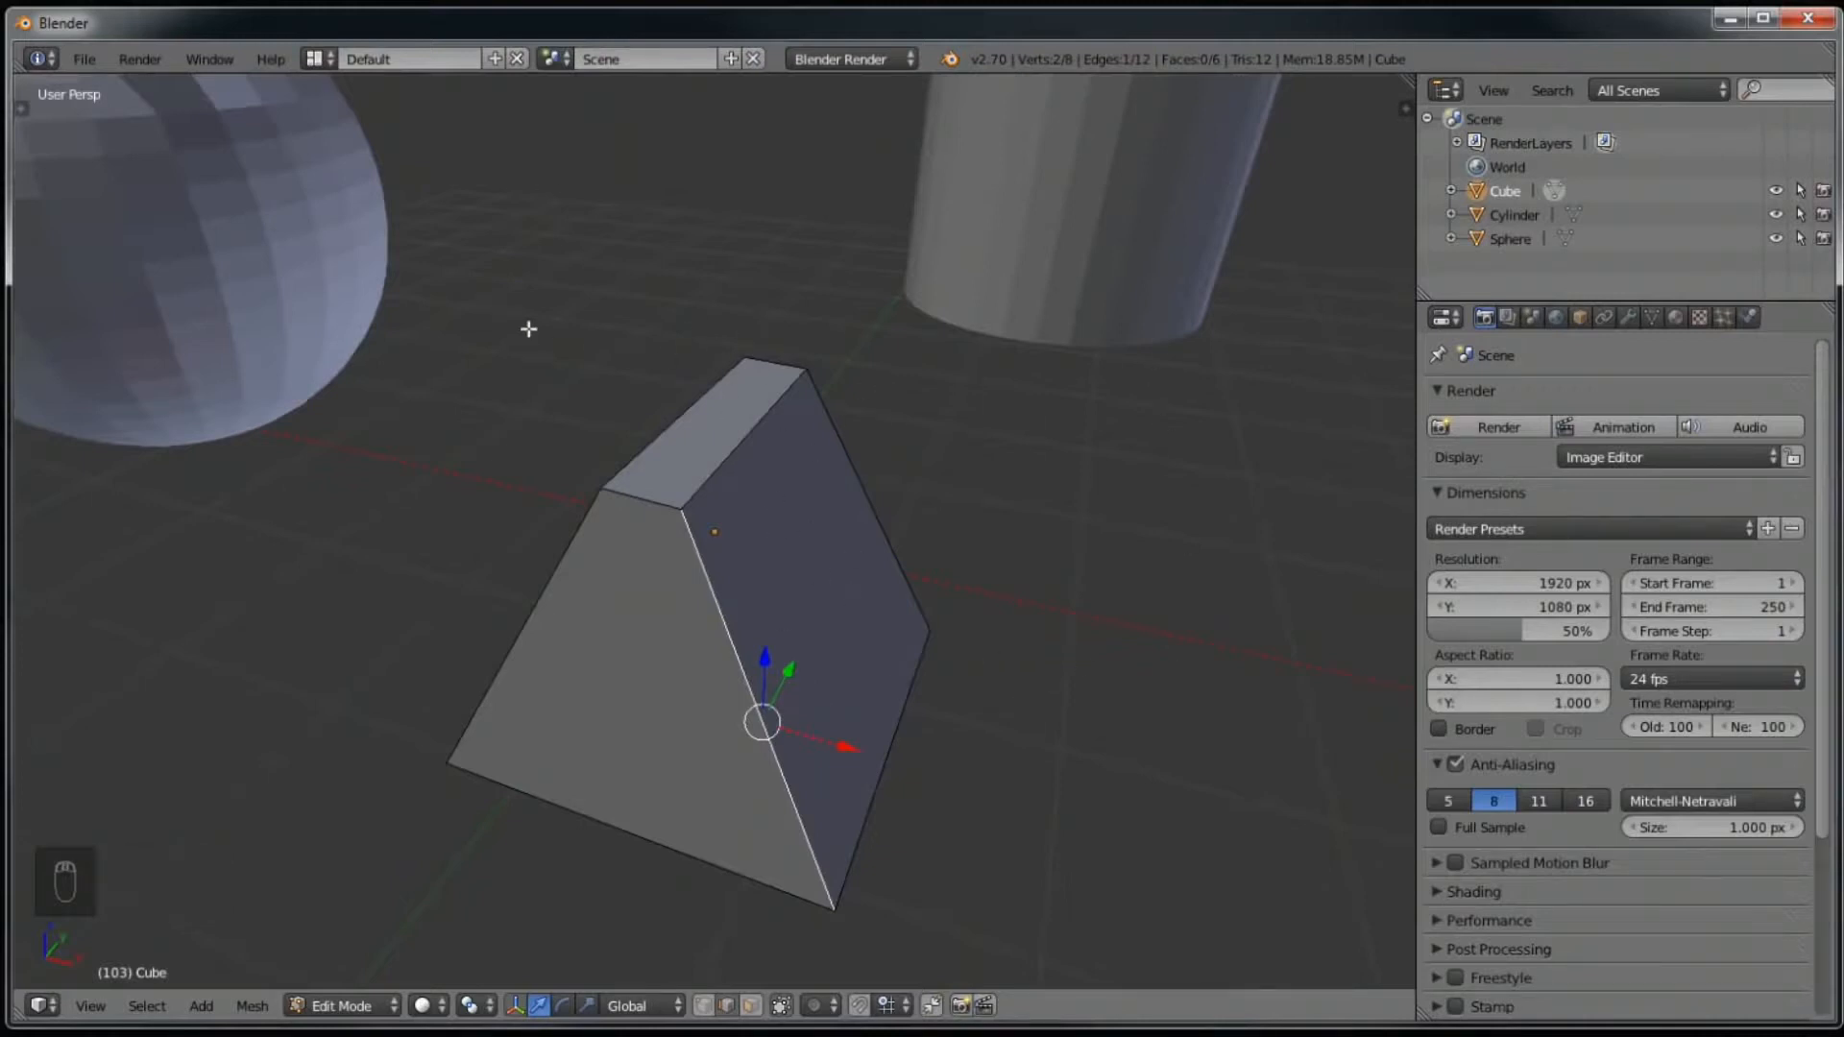
Step: Find Bevel through the command search, try it on the same sloped edge, and undo it
{"action": "key", "text": "space"}
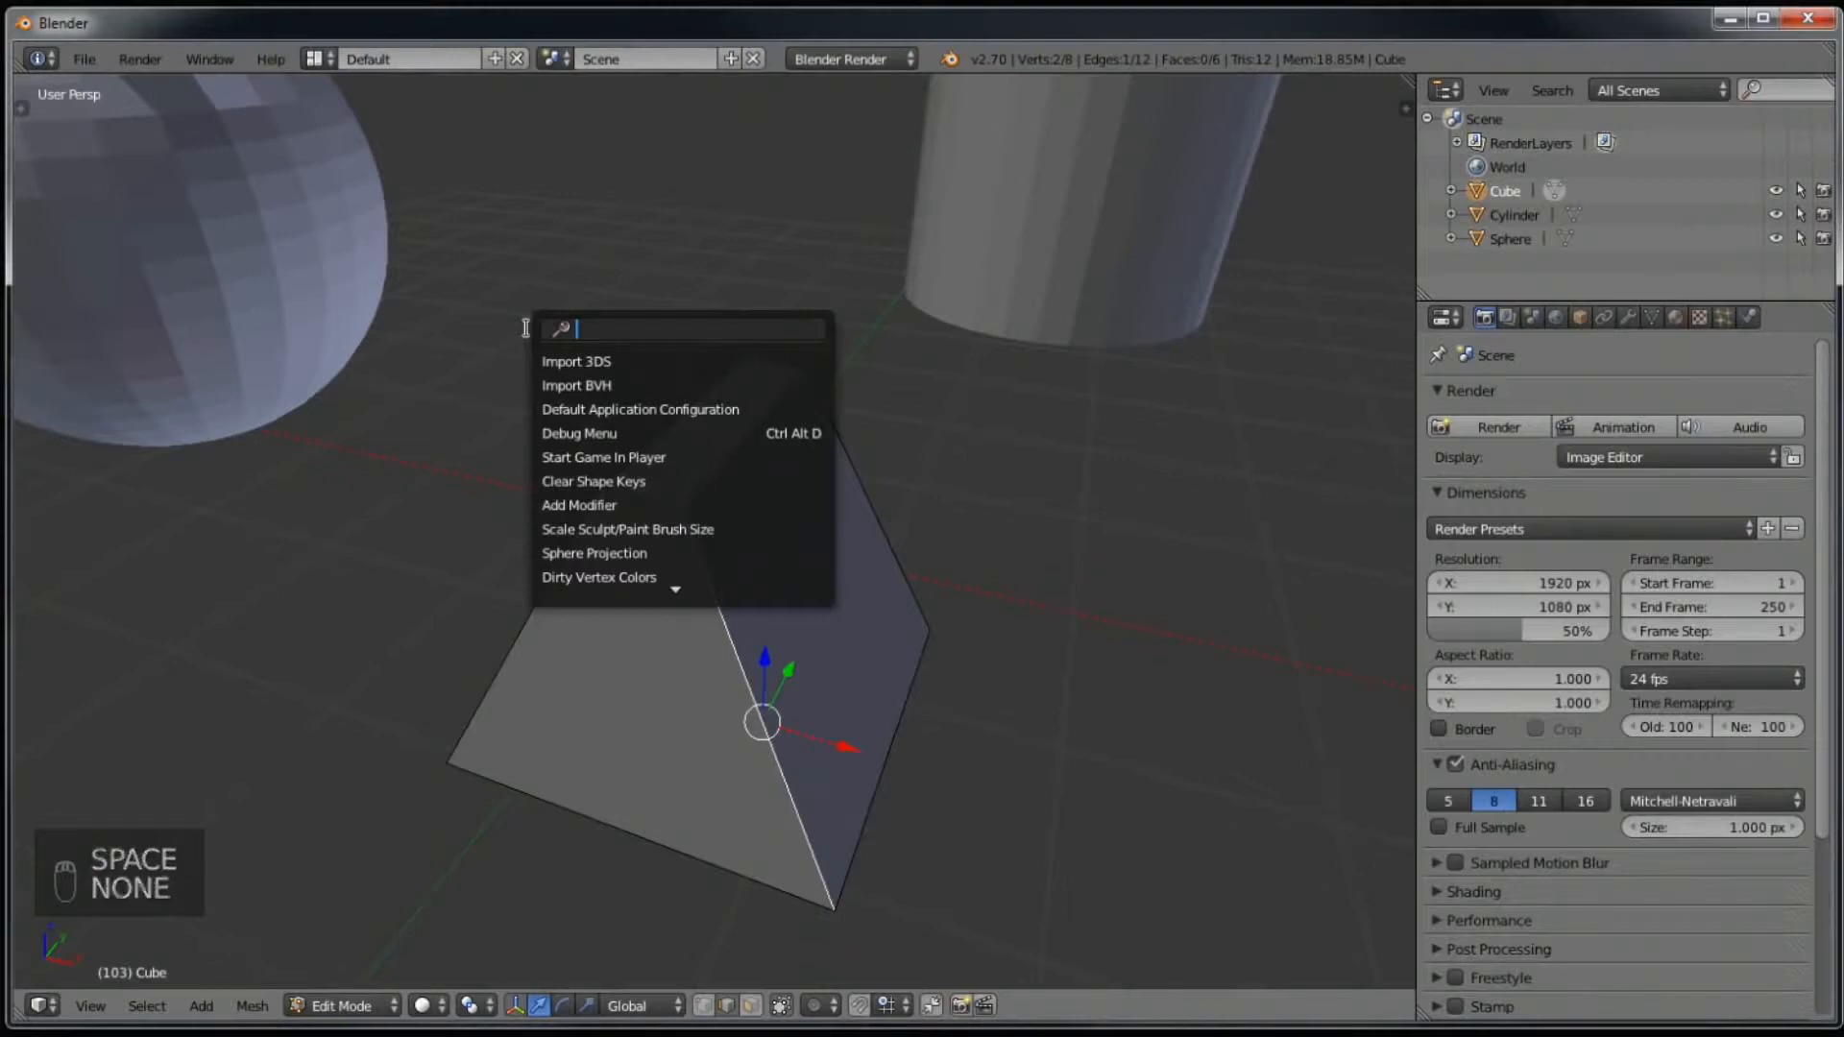
{"action": "type", "text": "be"}
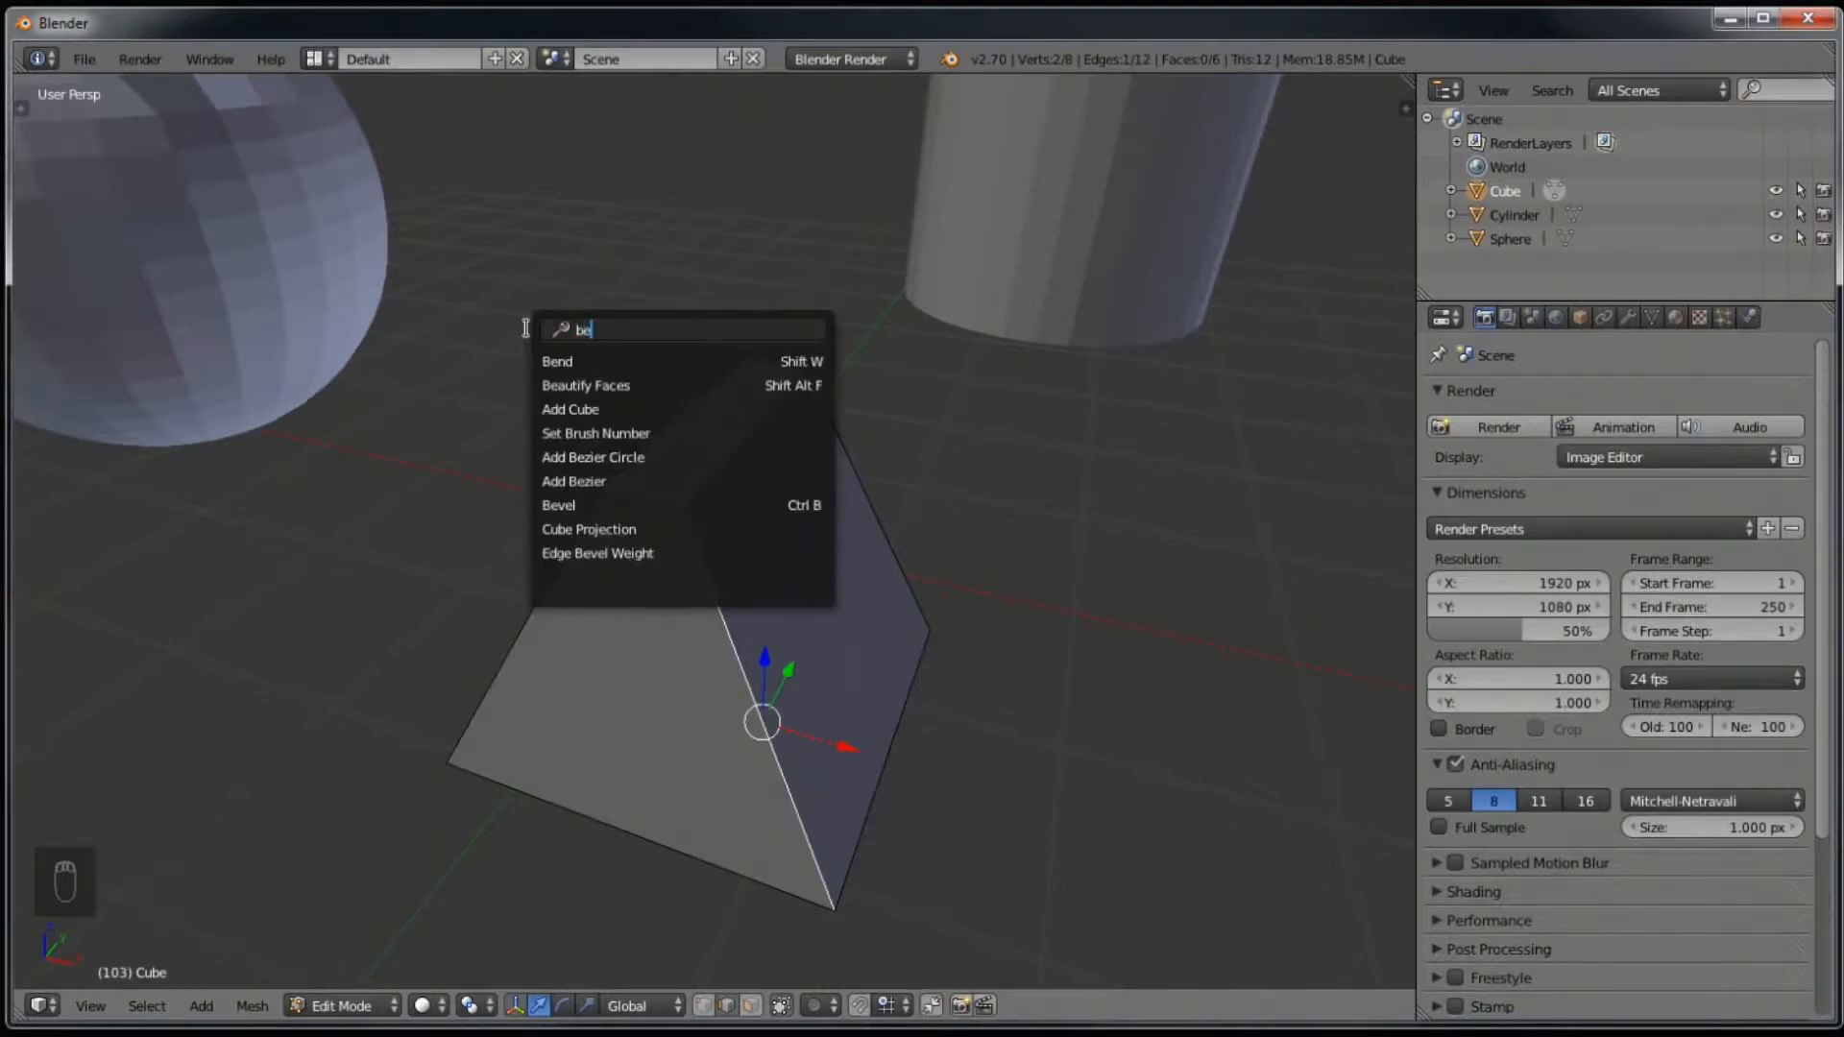
{"action": "type", "text": "vel"}
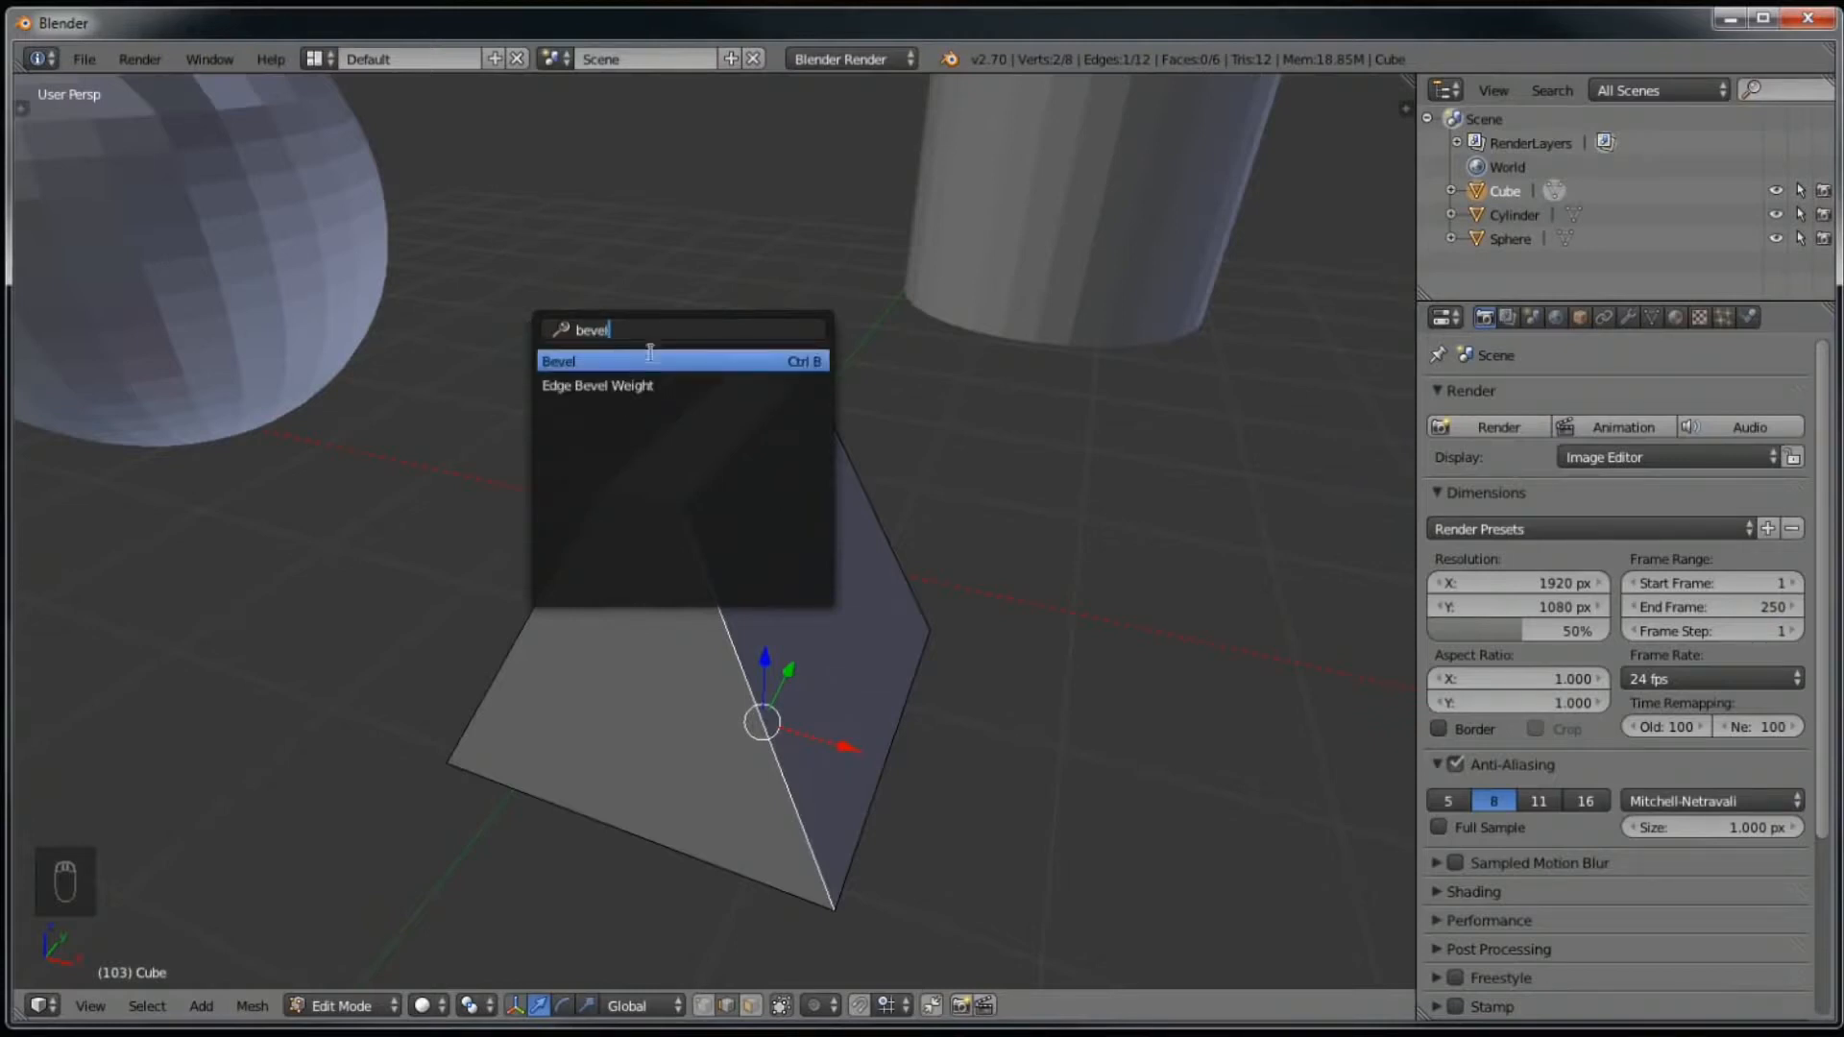
{"action": "left_click", "coordinate": [730, 365]}
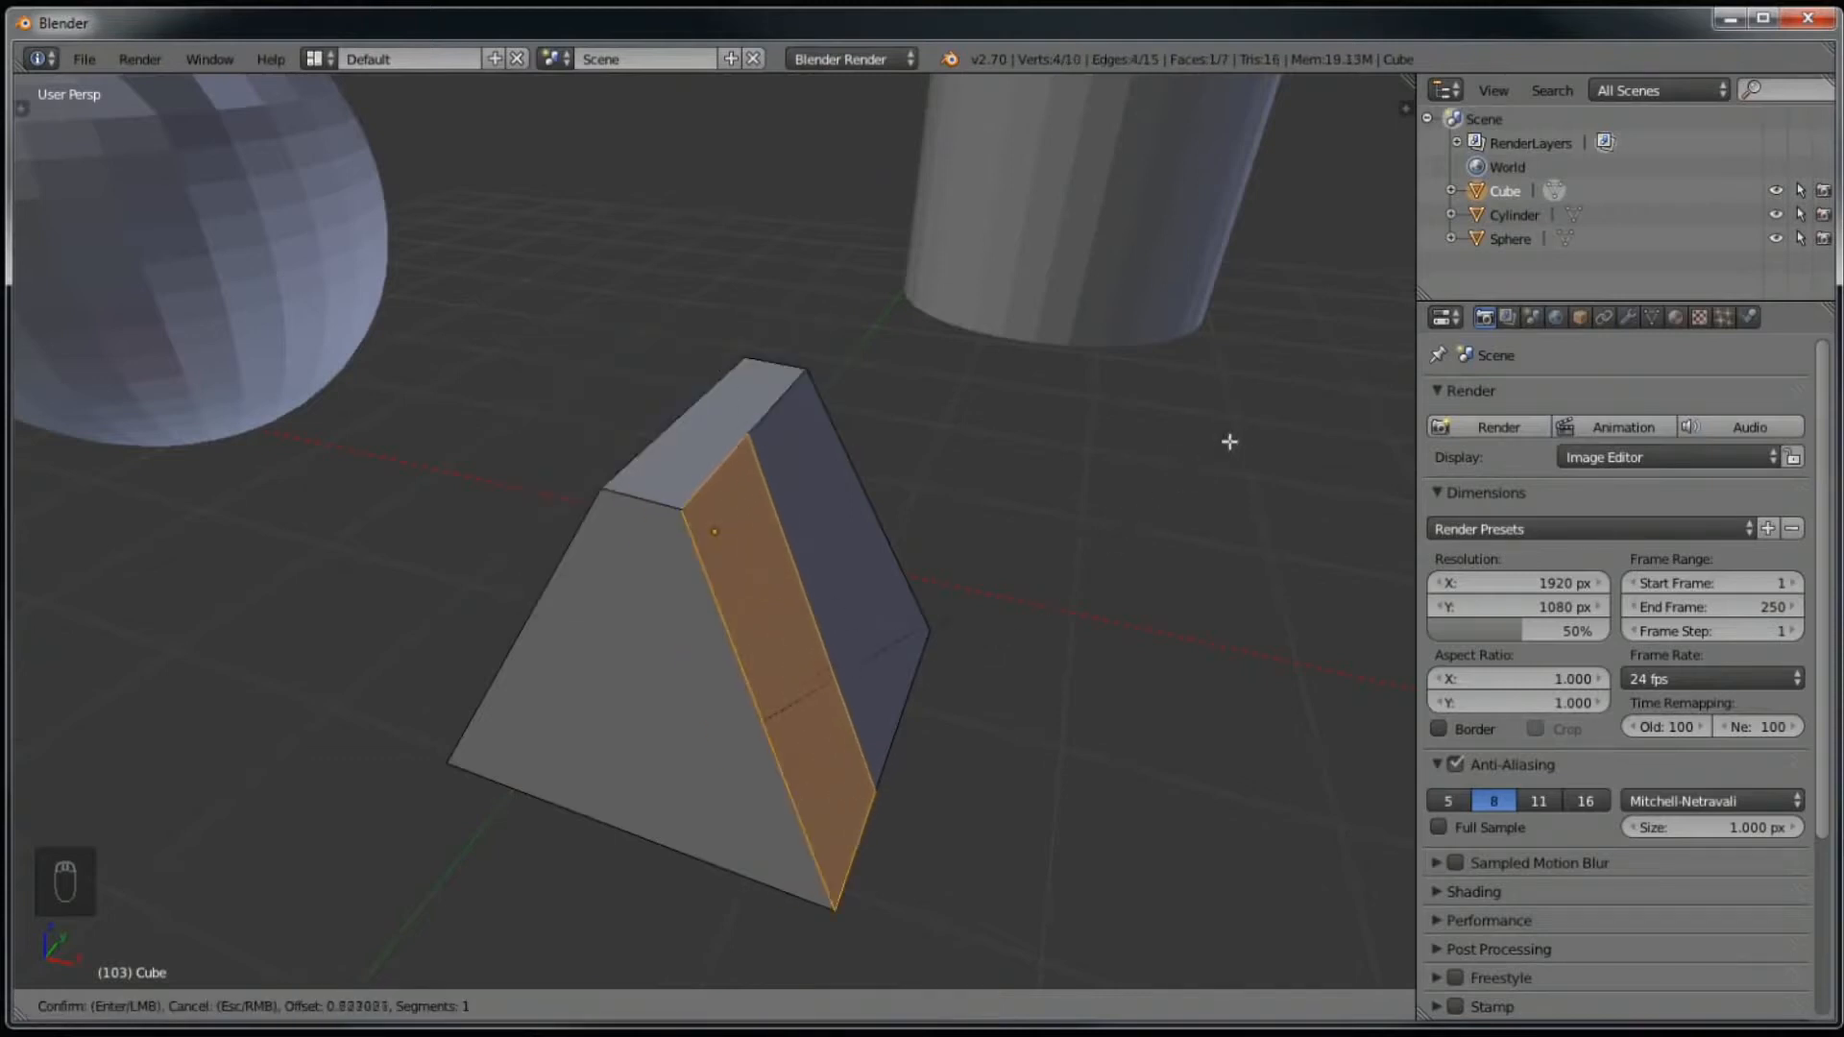
{"action": "left_click", "coordinate": [1103, 539]}
{"action": "key", "text": "ctrl+z"}
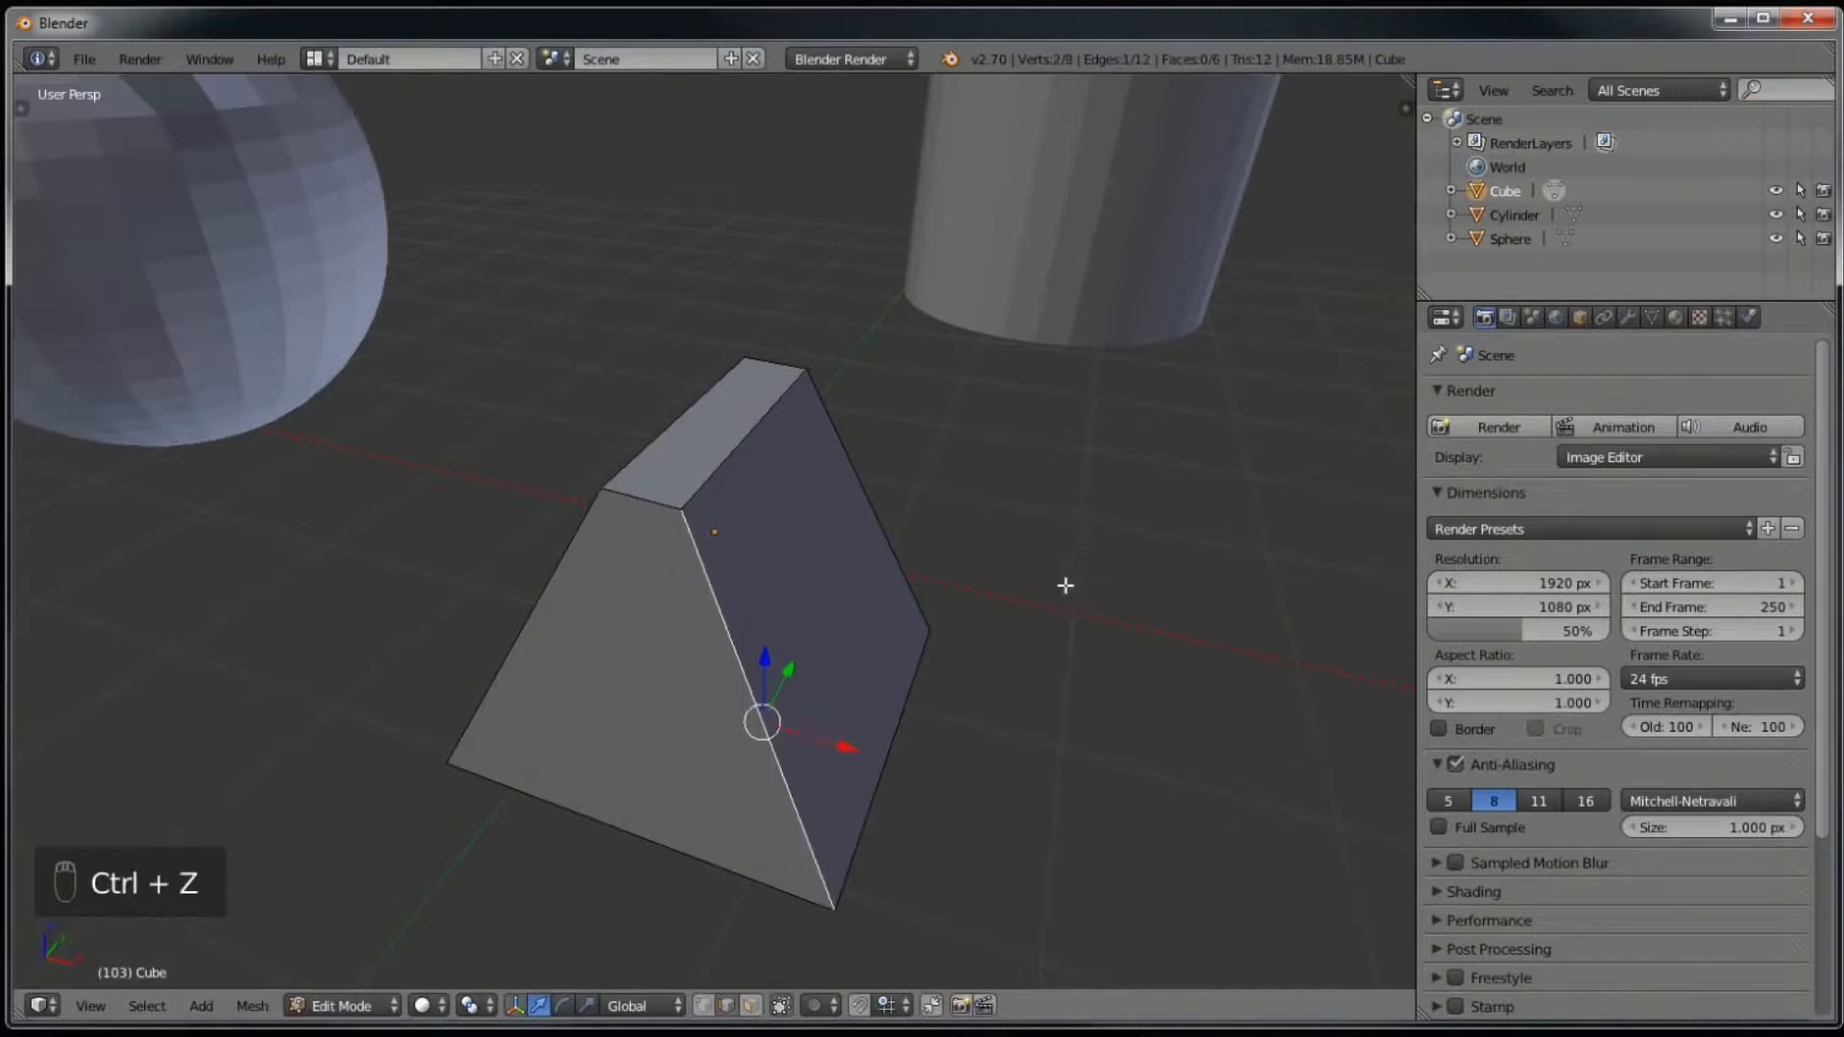
{"action": "mouse_move", "coordinate": [724, 499]}
{"action": "middle_mouse_down"}
{"action": "mouse_move", "coordinate": [643, 510]}
{"action": "mouse_move", "coordinate": [746, 481]}
{"action": "mouse_move", "coordinate": [721, 485]}
{"action": "middle_mouse_up"}
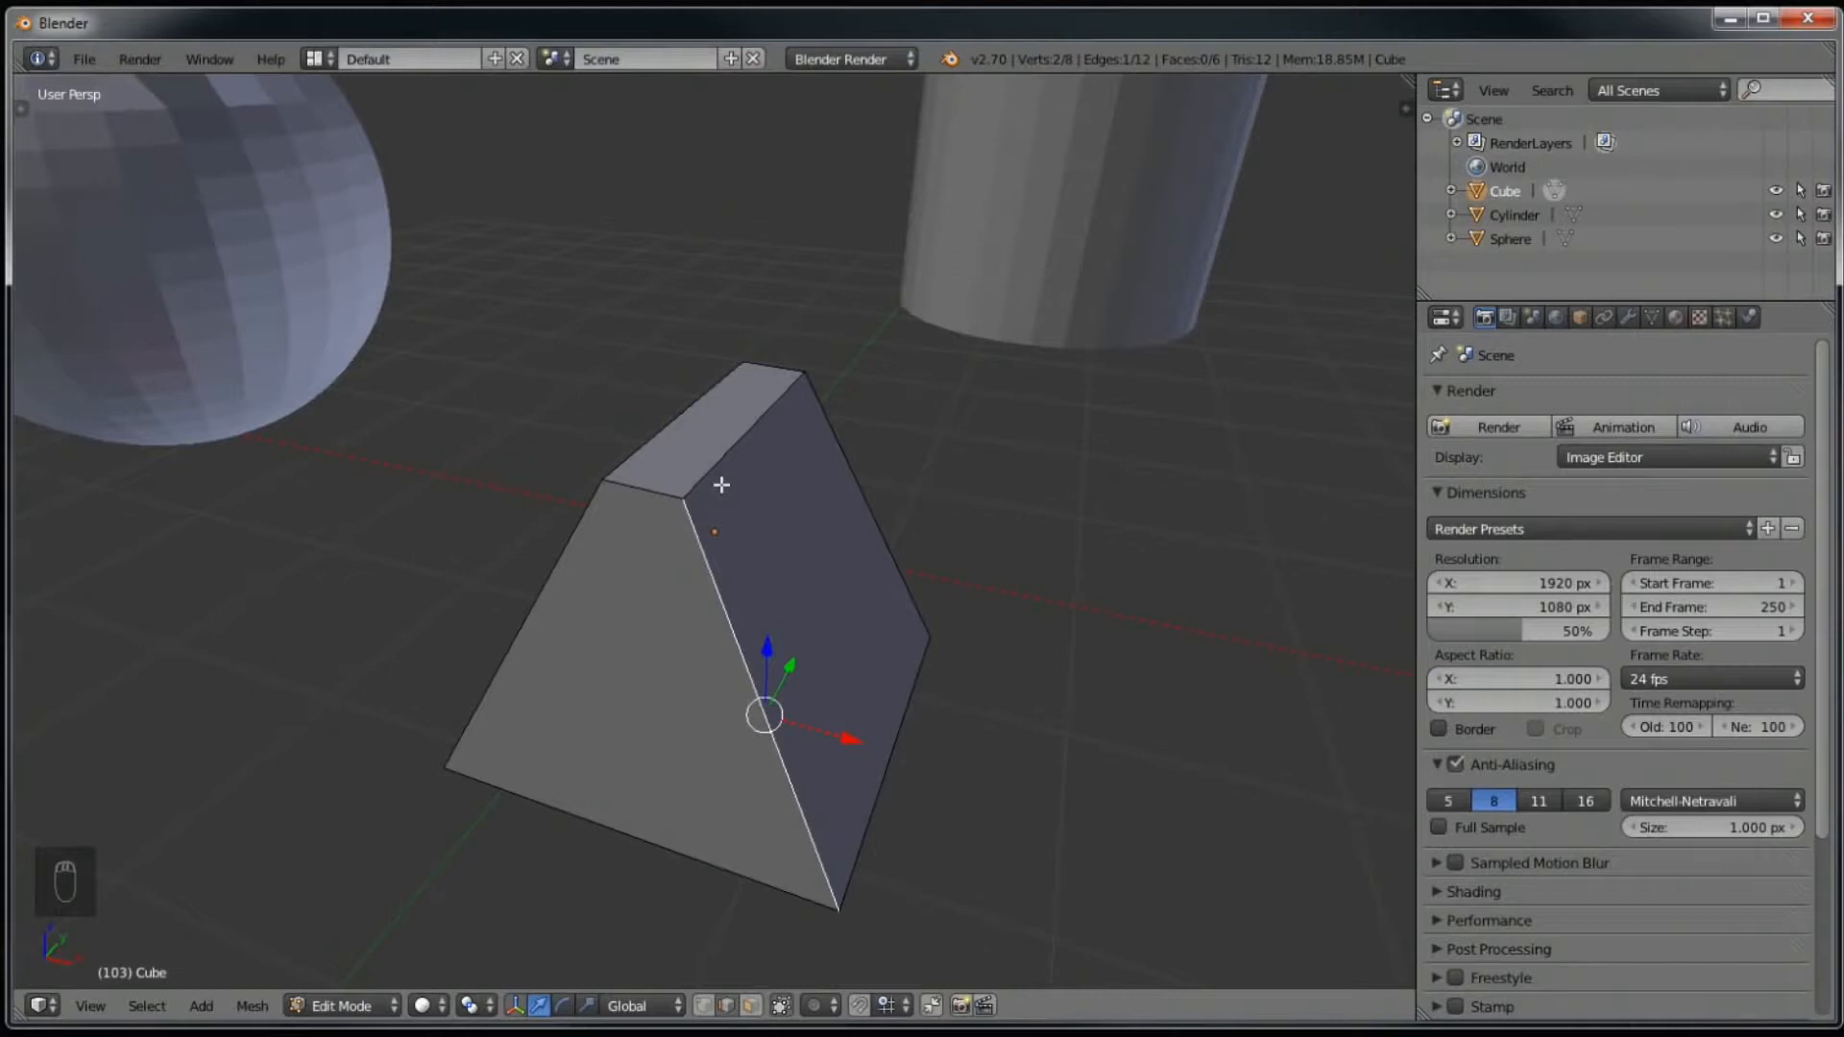
{"action": "key", "text": "space"}
Step: Select the long edge between the top face and the large side face, and move it along global X and down along Z
{"action": "mouse_move", "coordinate": [934, 568]}
{"action": "middle_mouse_down"}
{"action": "mouse_move", "coordinate": [886, 605]}
{"action": "mouse_move", "coordinate": [926, 567]}
{"action": "mouse_move", "coordinate": [856, 572]}
{"action": "mouse_move", "coordinate": [910, 563]}
{"action": "middle_mouse_up"}
{"action": "right_click", "coordinate": [775, 433]}
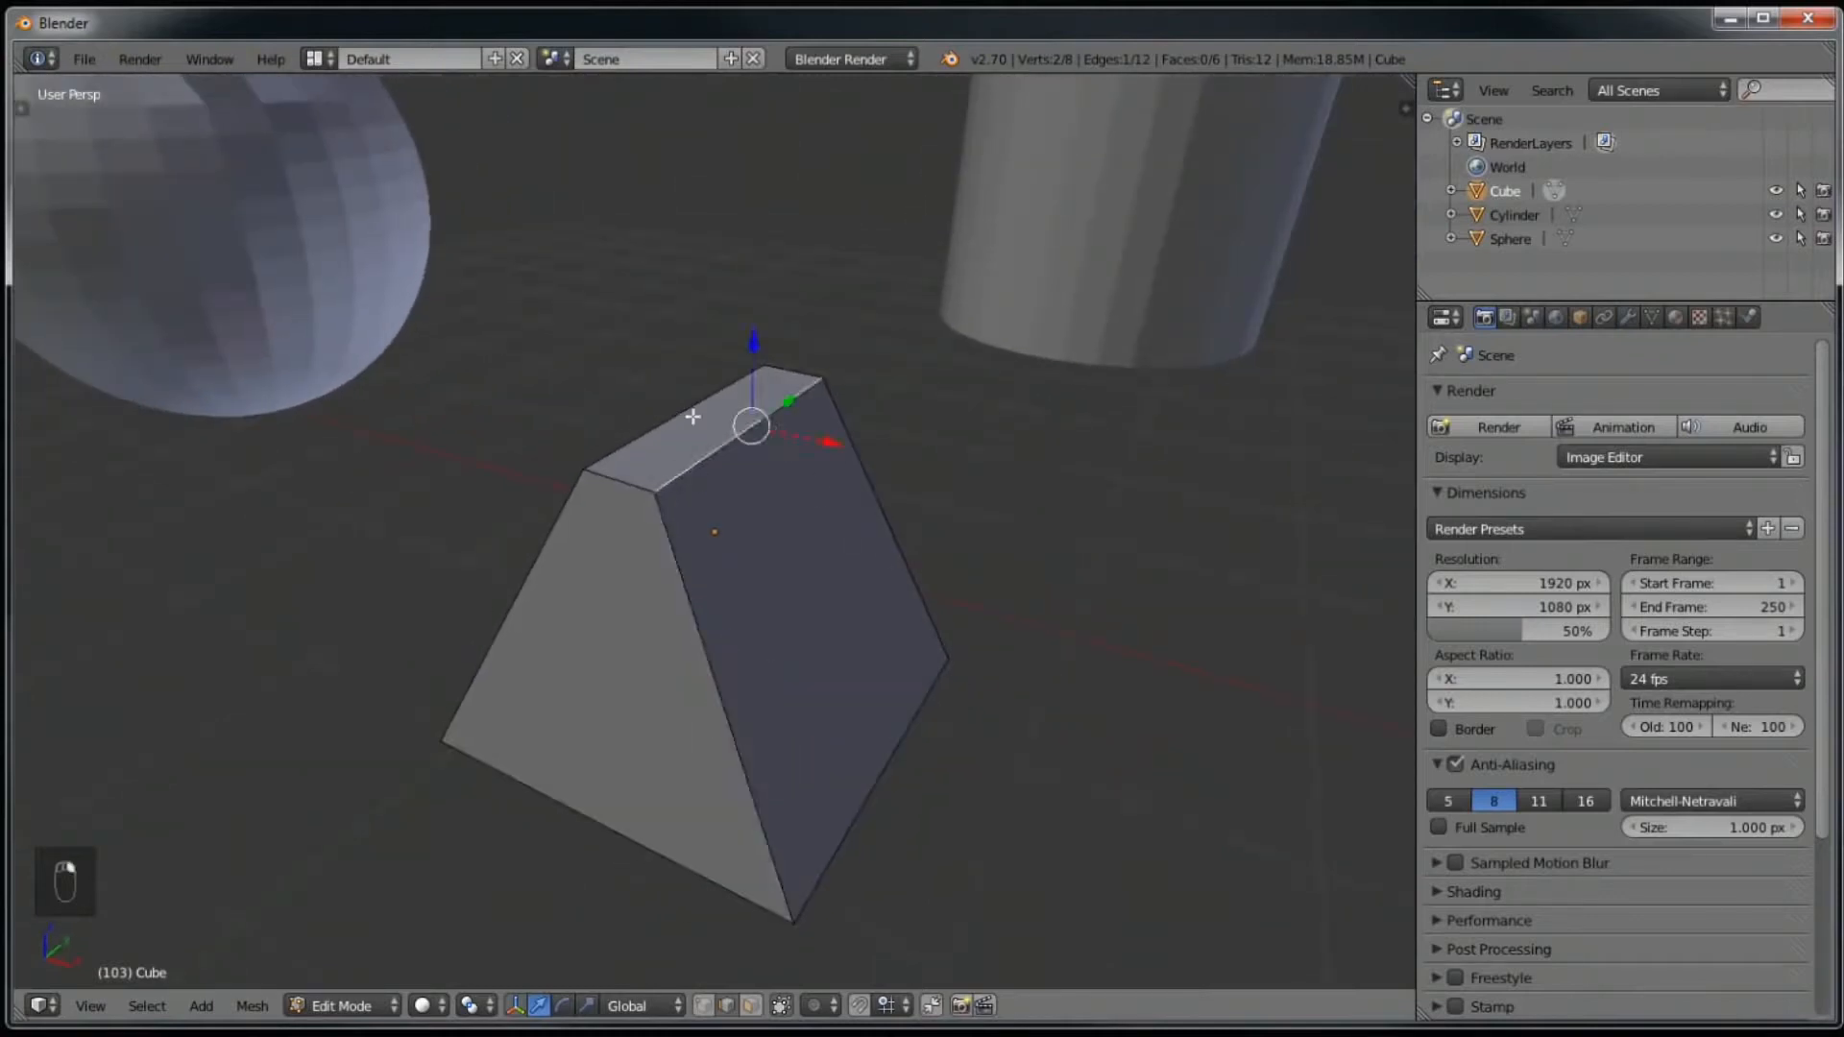
{"action": "key", "text": "g"}
{"action": "key", "text": "x"}
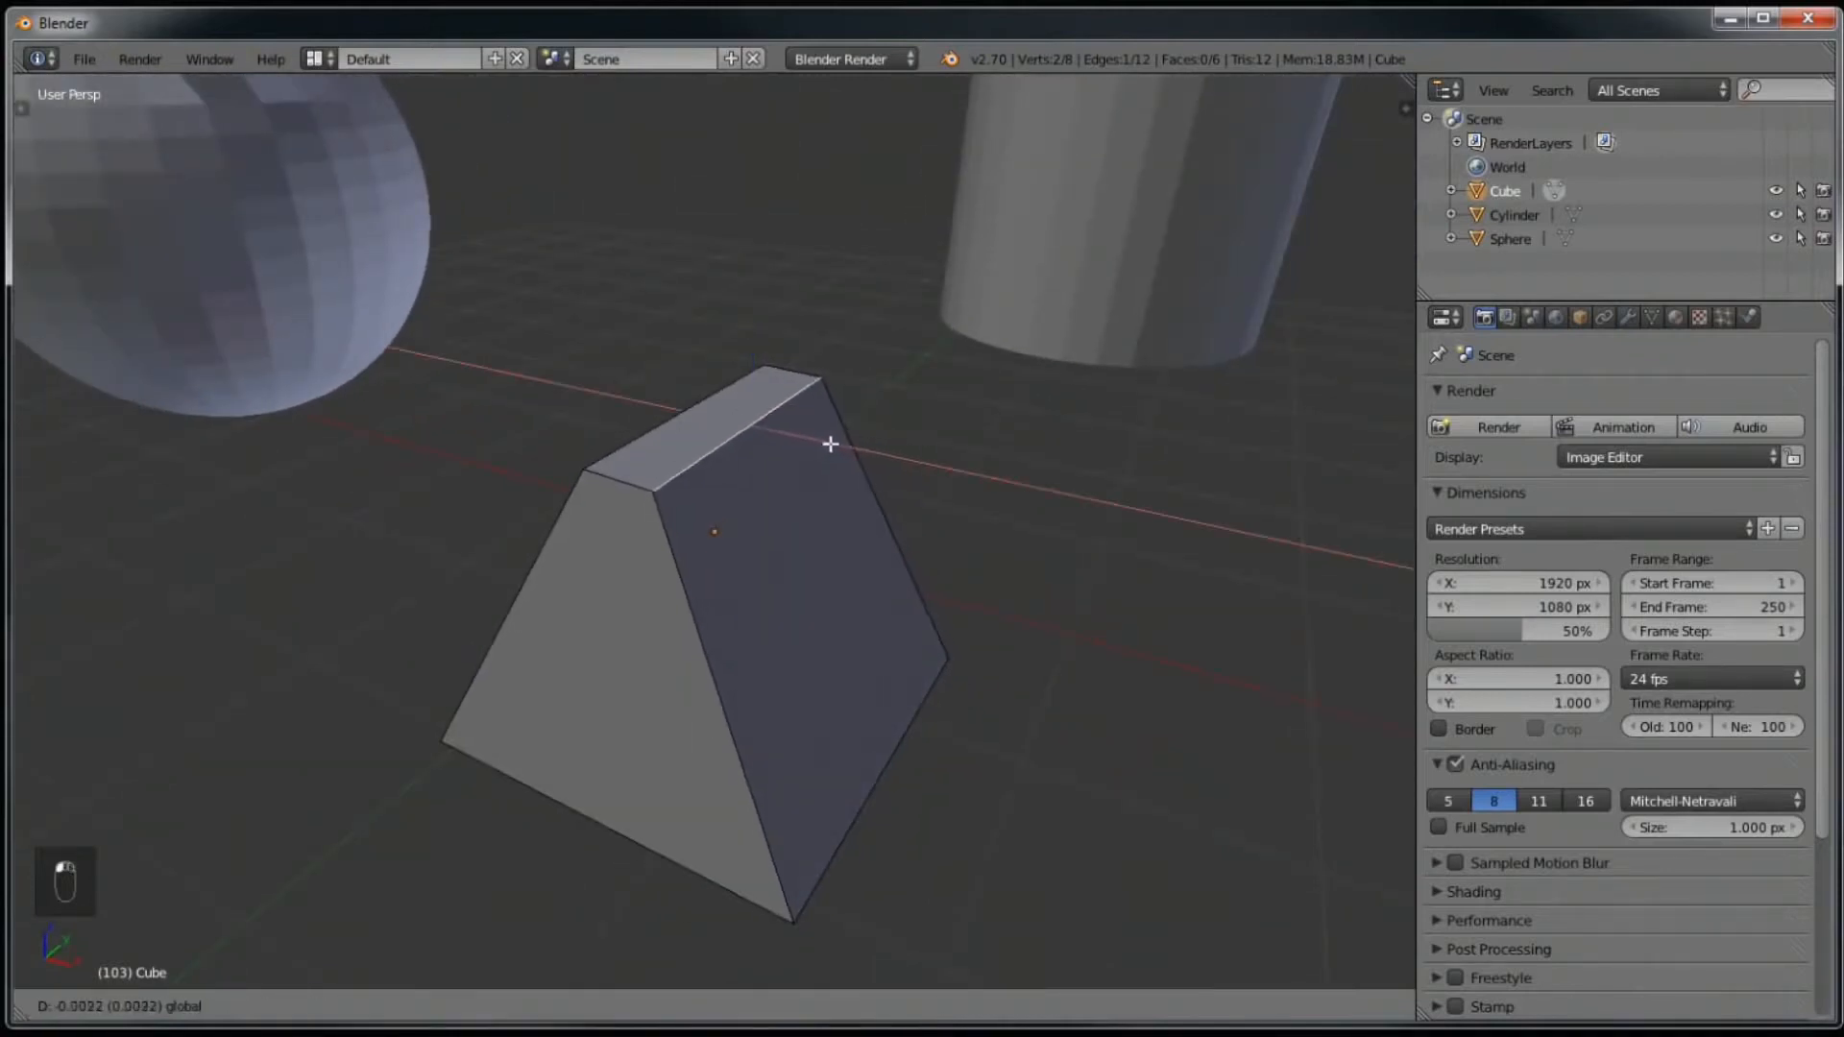
{"action": "left_click", "coordinate": [823, 441]}
{"action": "key", "text": "g"}
{"action": "key", "text": "z"}
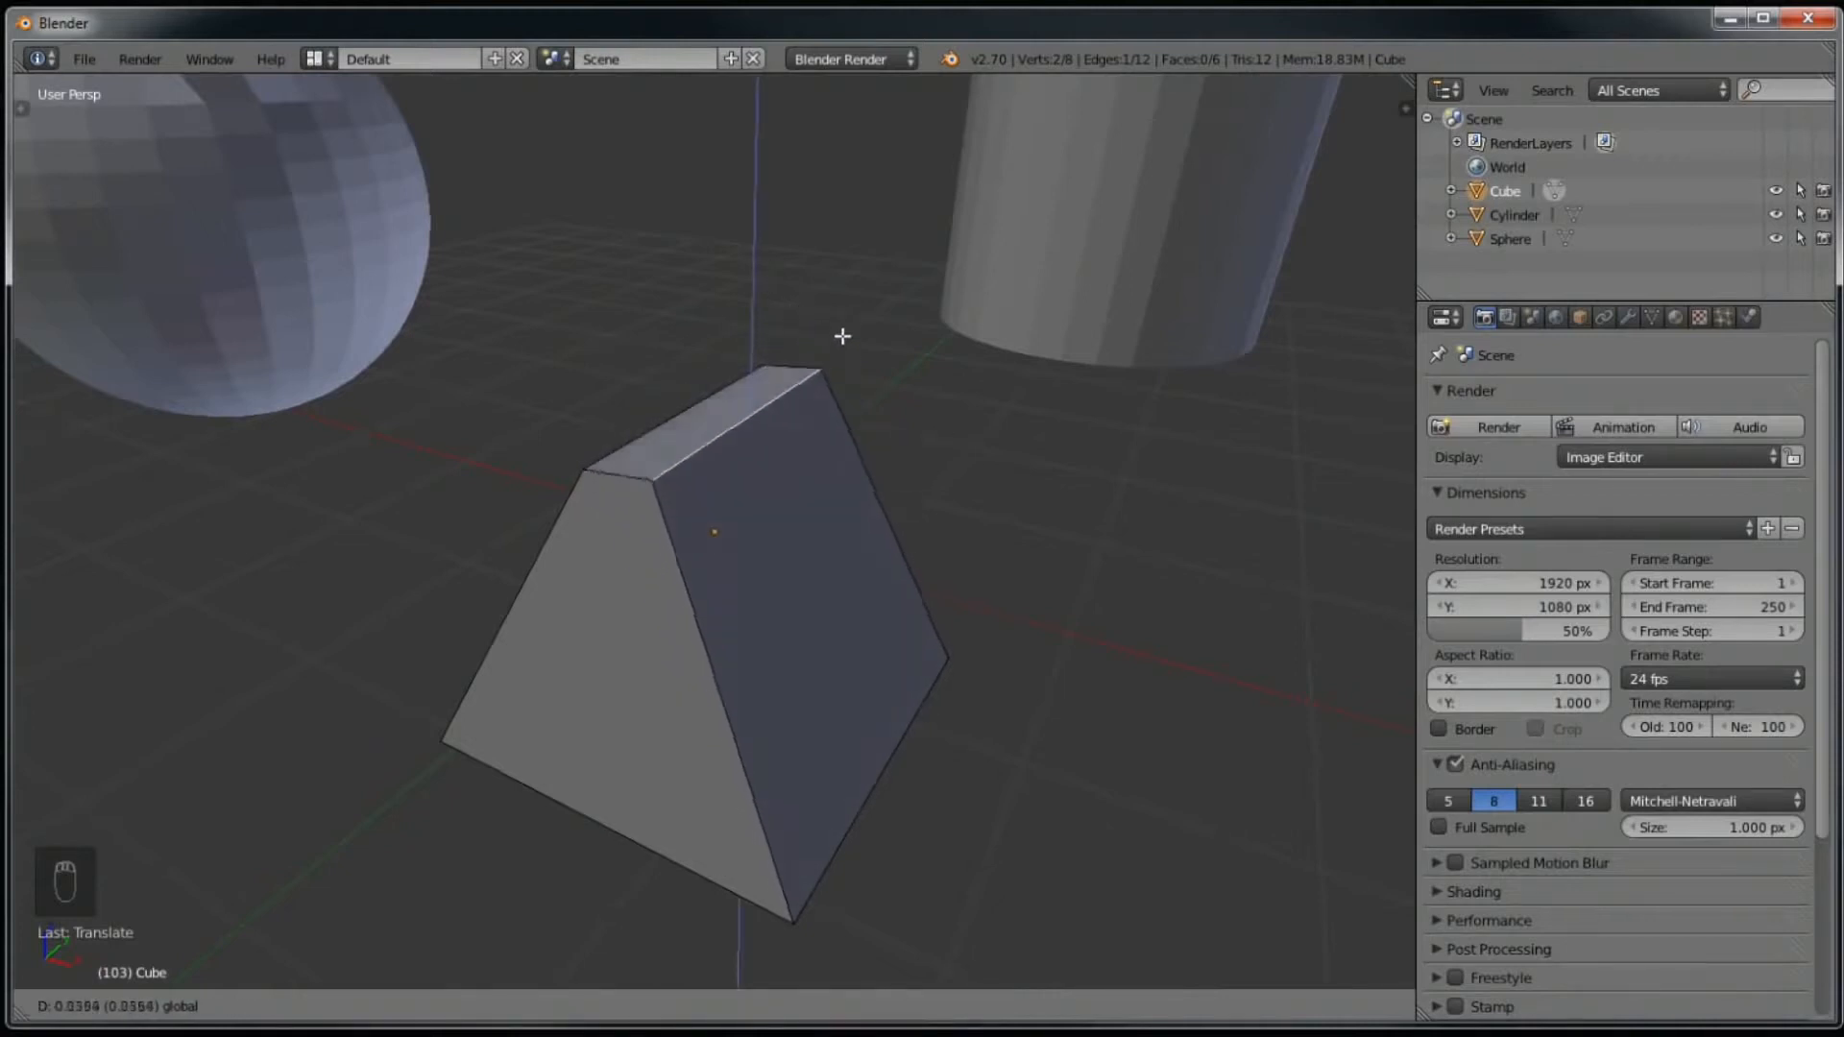
{"action": "left_click", "coordinate": [843, 393]}
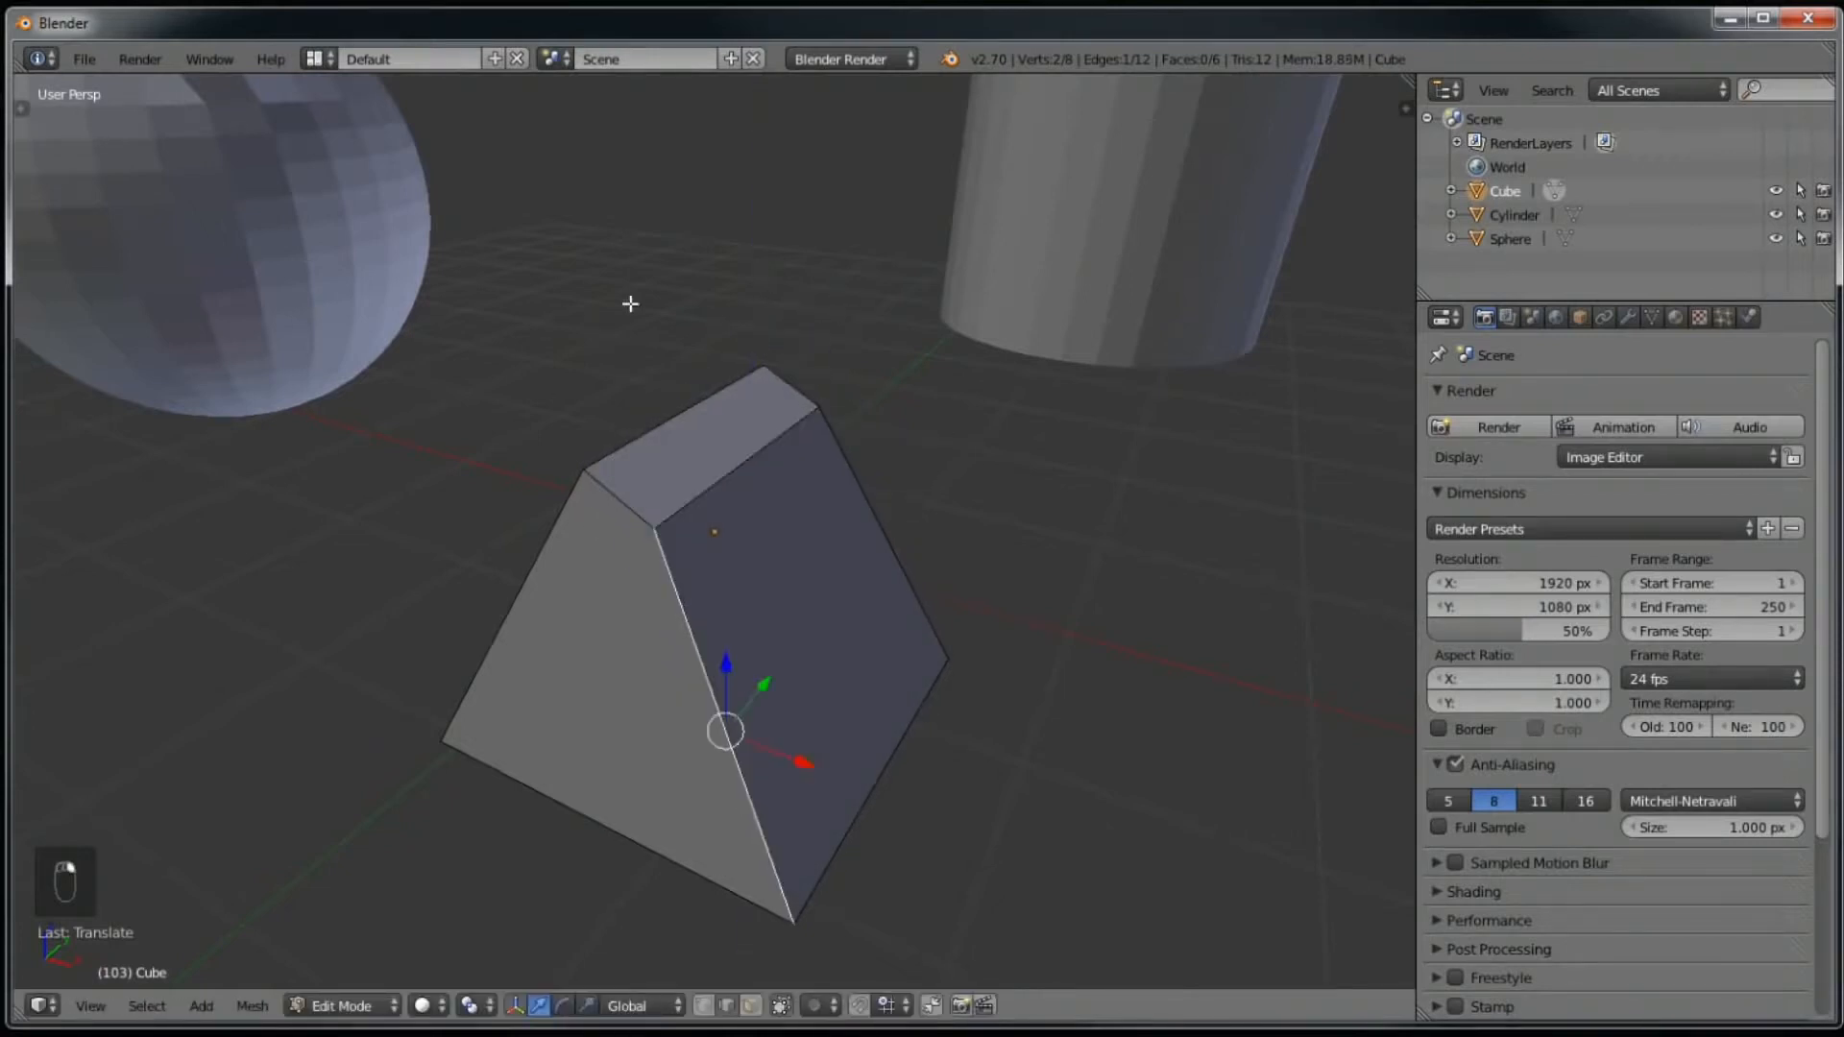
Step: Return to Object Mode and select the sphere, cylinder and cube in turn, finishing with the cylinder
{"action": "key", "text": "Tab"}
{"action": "scroll", "coordinate": [714, 618], "scroll_direction": "down", "scroll_amount": 5}
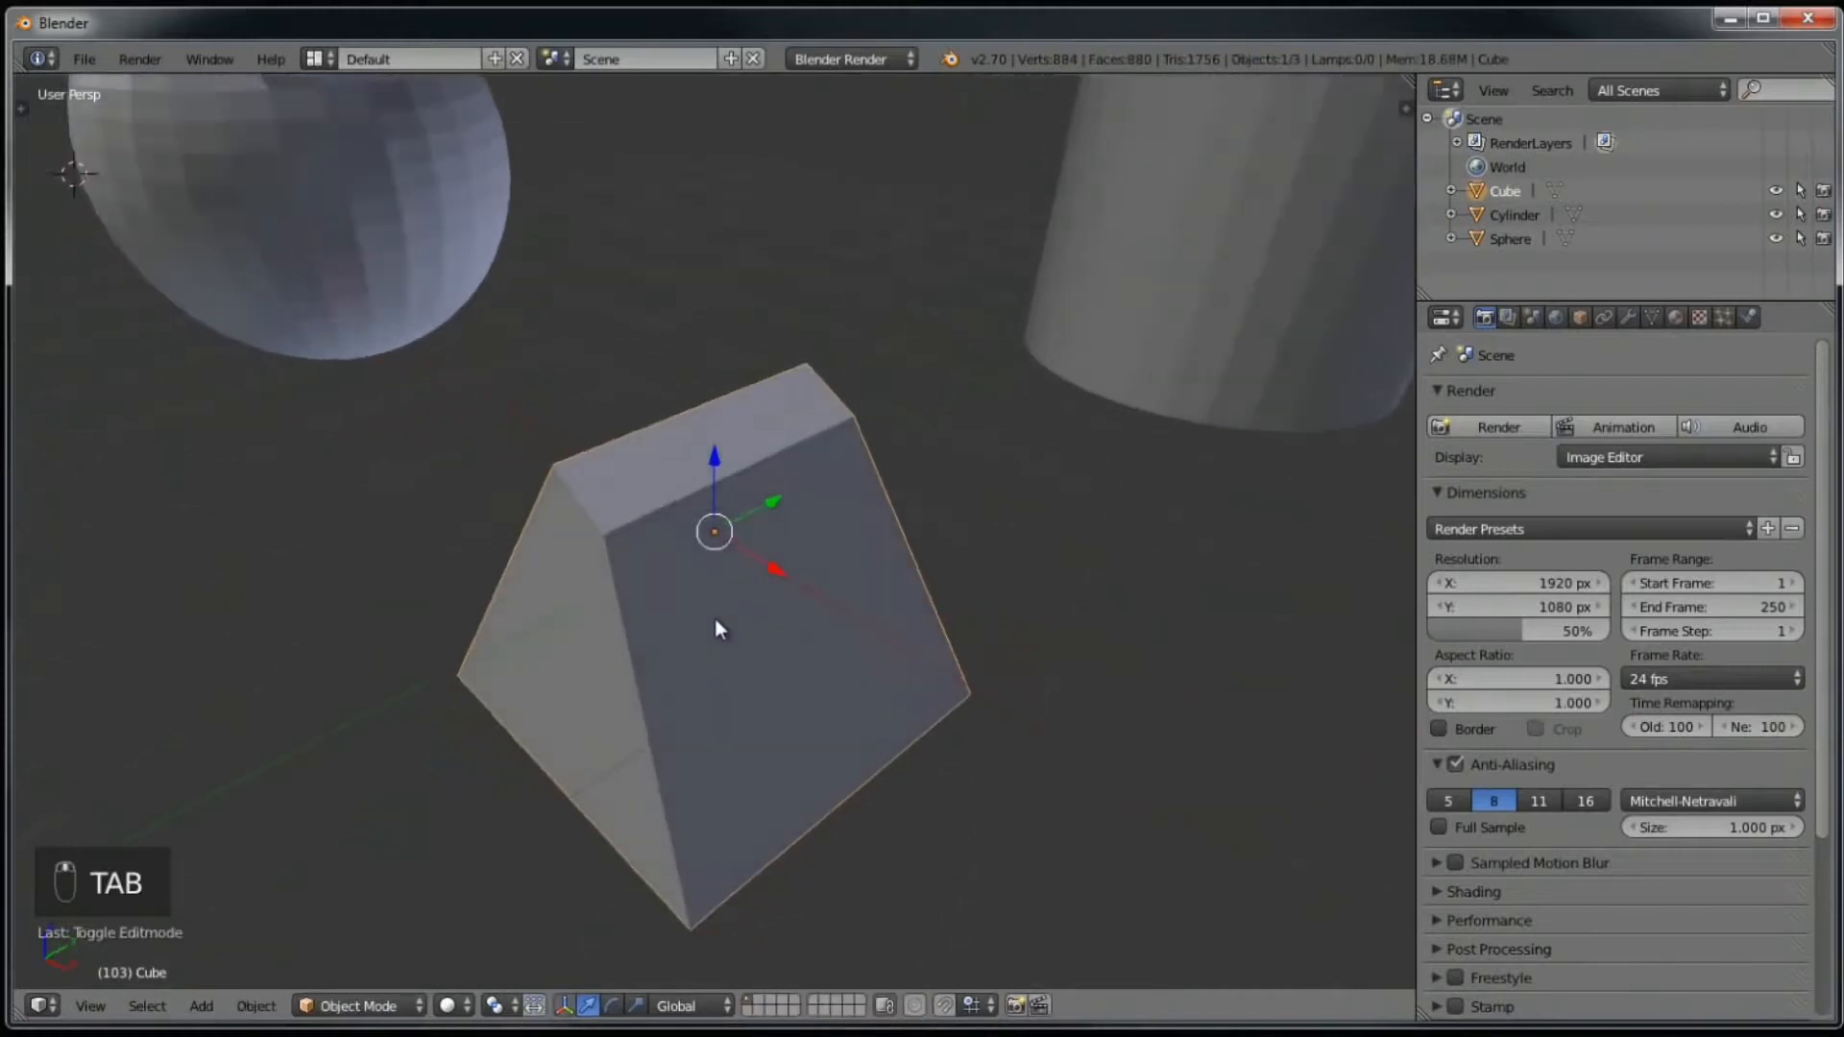
{"action": "right_click", "coordinate": [515, 295]}
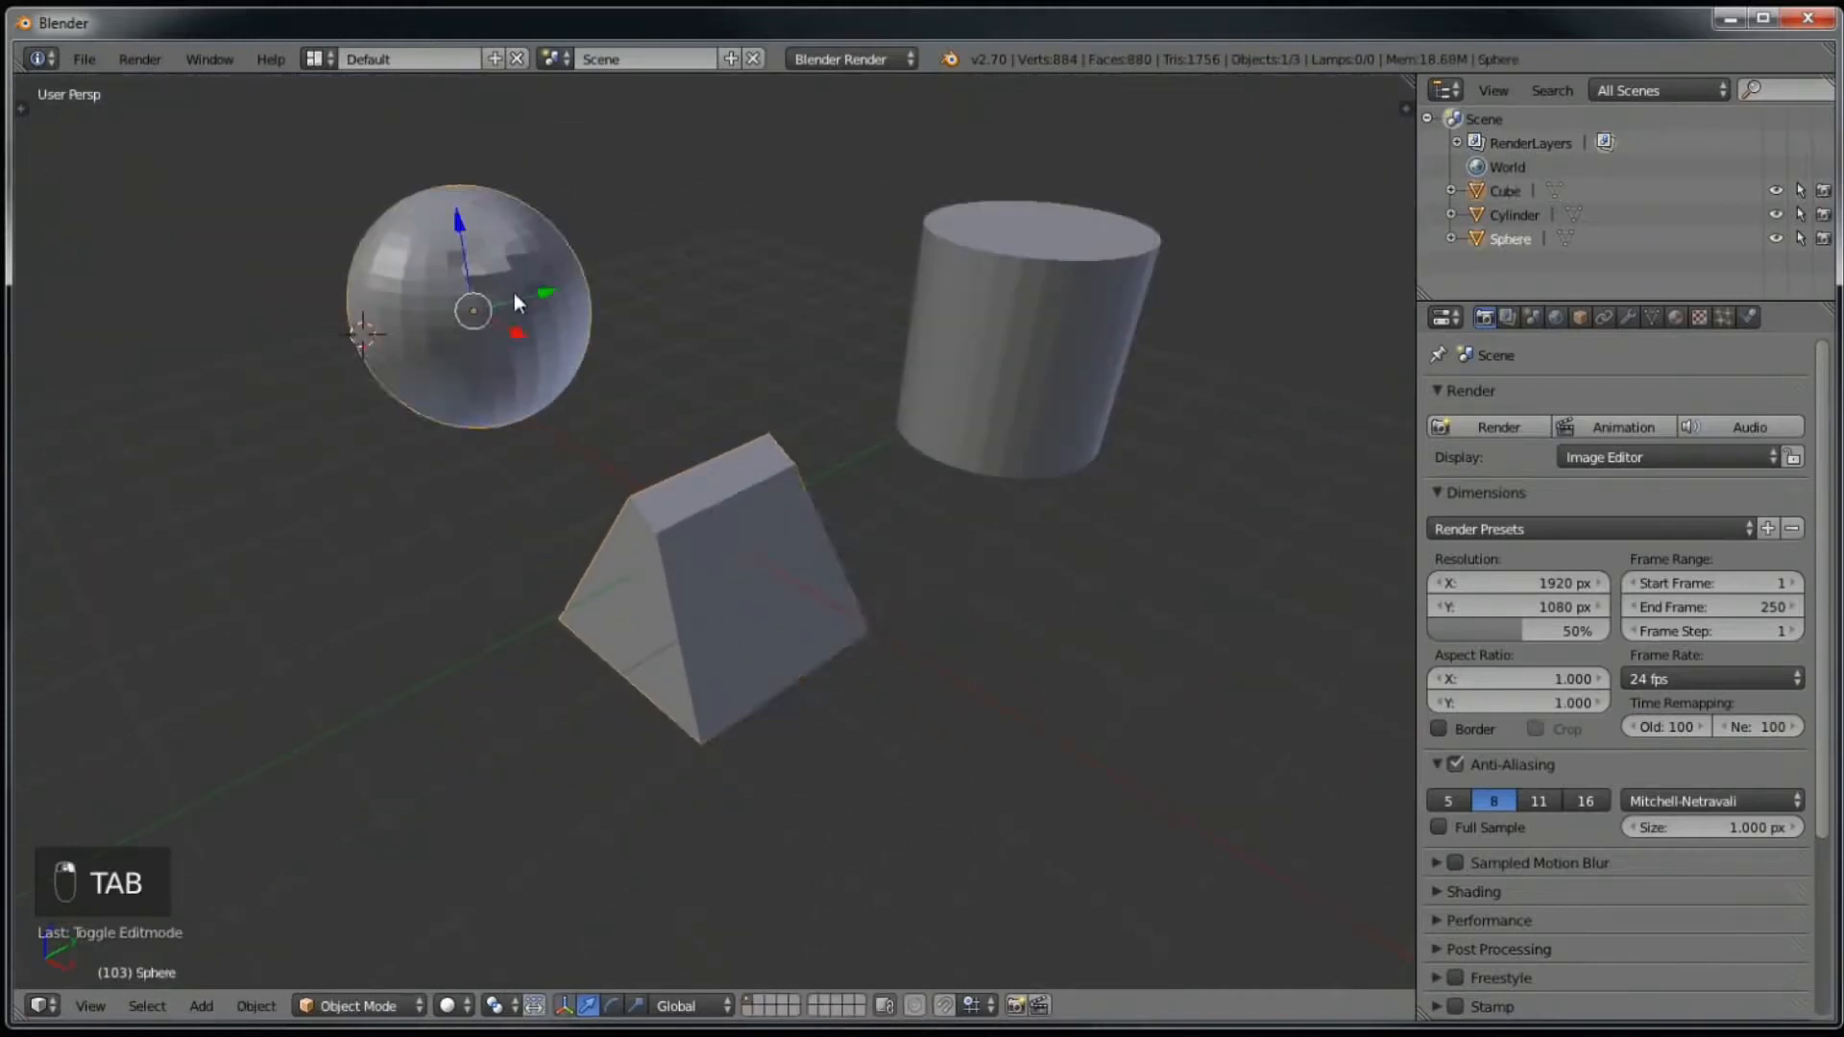
{"action": "right_click", "coordinate": [913, 329]}
{"action": "right_click", "coordinate": [834, 524]}
{"action": "right_click", "coordinate": [394, 309]}
{"action": "right_click", "coordinate": [1089, 368]}
{"action": "right_click", "coordinate": [759, 549]}
{"action": "right_click", "coordinate": [549, 256]}
{"action": "right_click", "coordinate": [954, 280]}
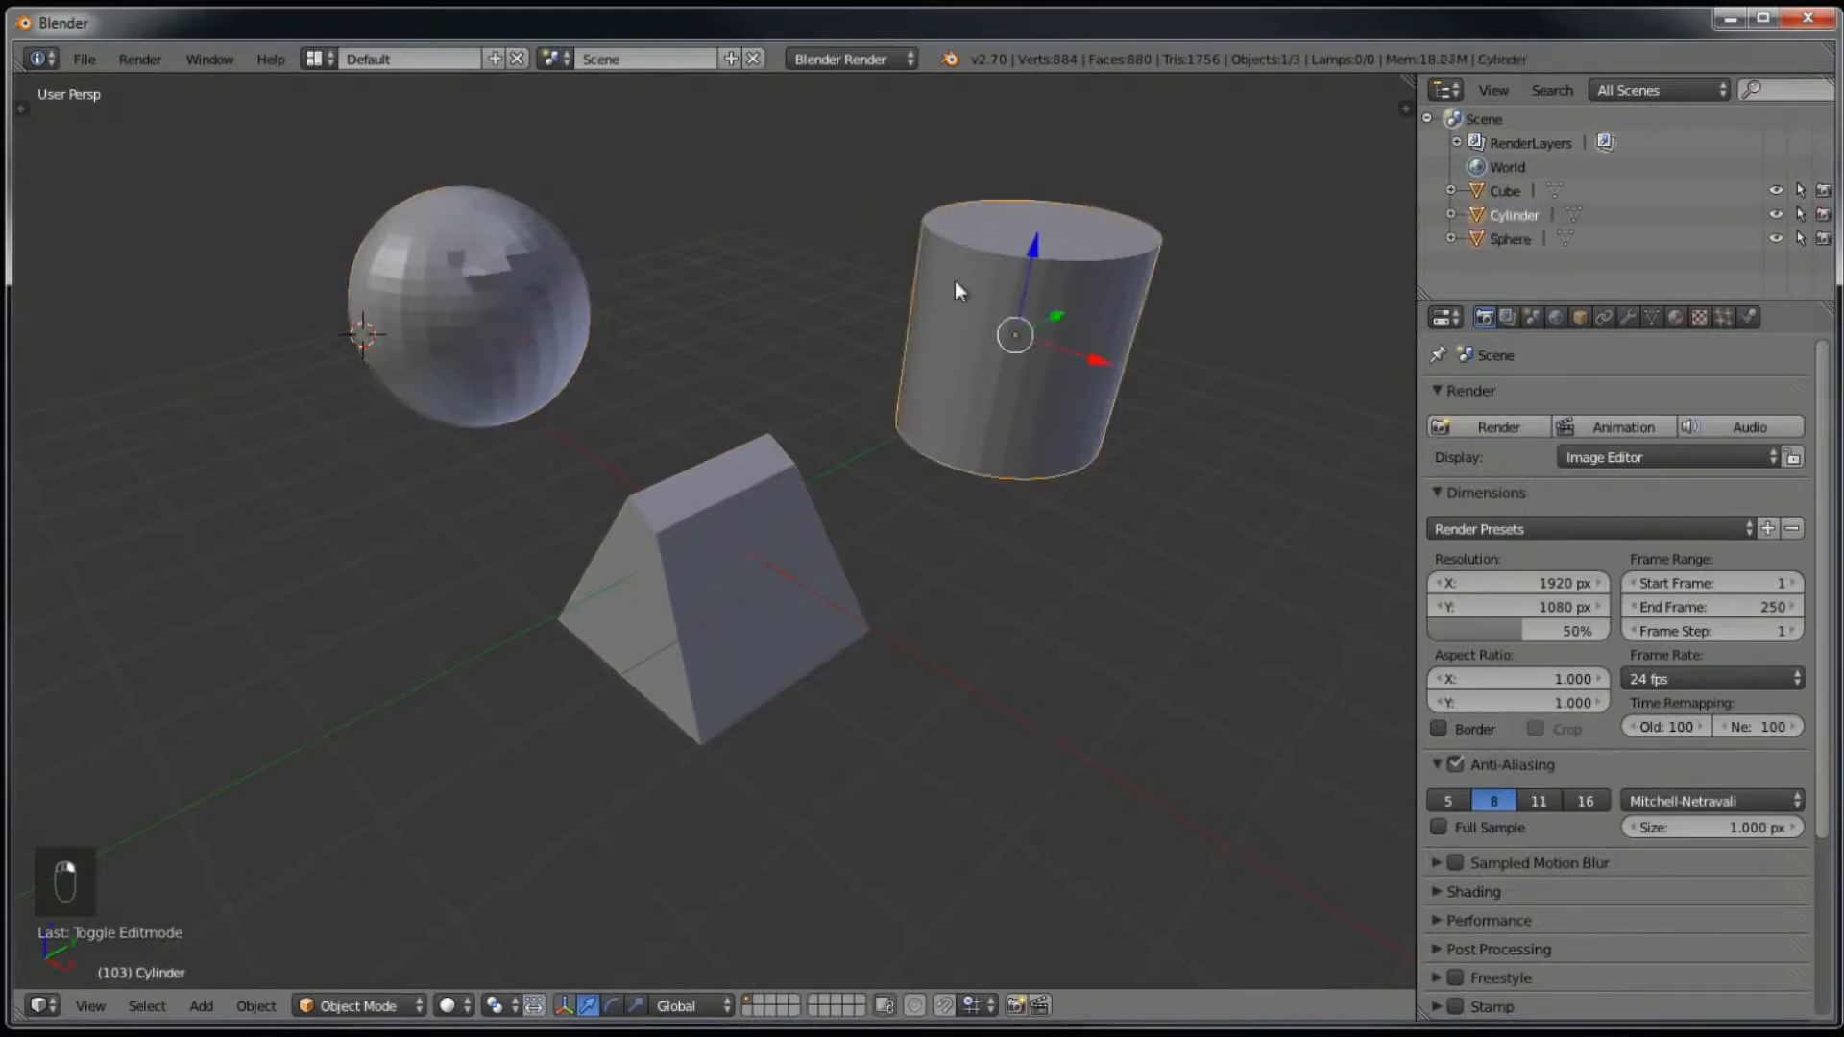
{"action": "middle_click_drag", "start_coordinate": [567, 440], "coordinate": [673, 418]}
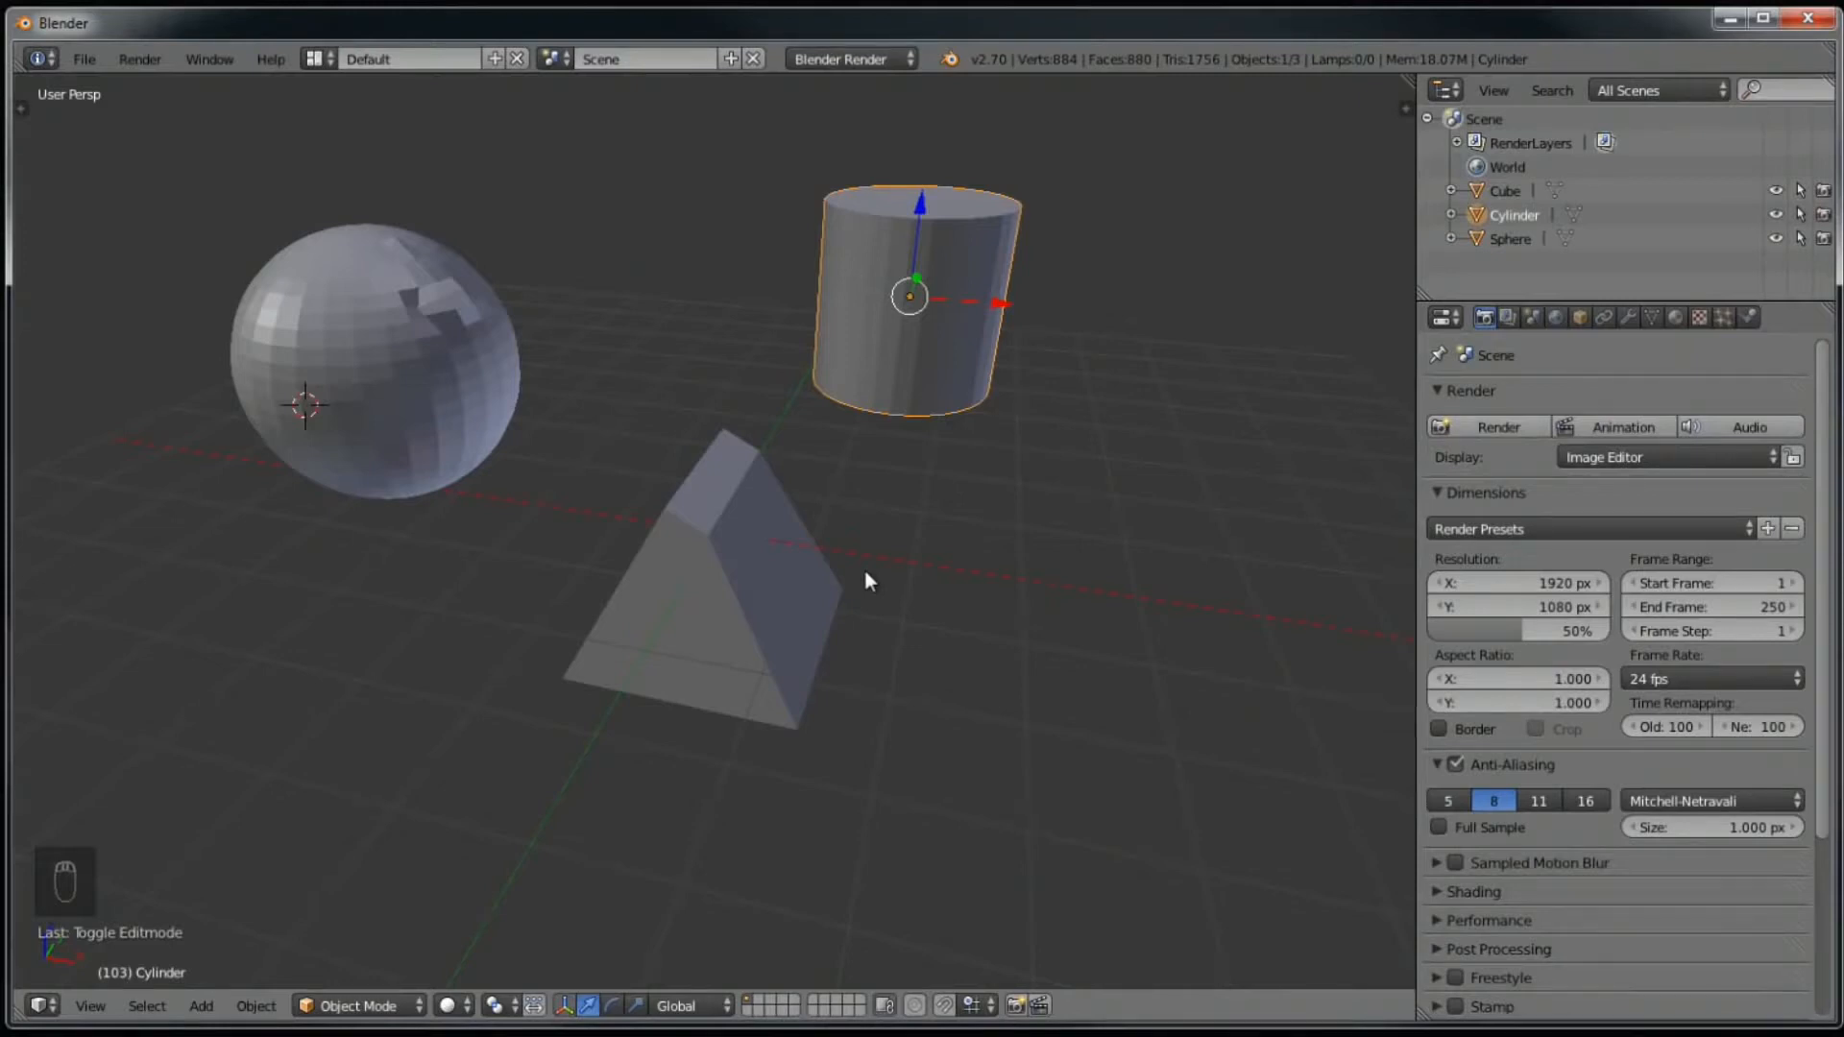
Step: Place the 3D cursor on the top of the cube and show the tool shelf
{"action": "left_click", "coordinate": [866, 567]}
{"action": "left_click", "coordinate": [696, 500]}
{"action": "left_click", "coordinate": [21, 113]}
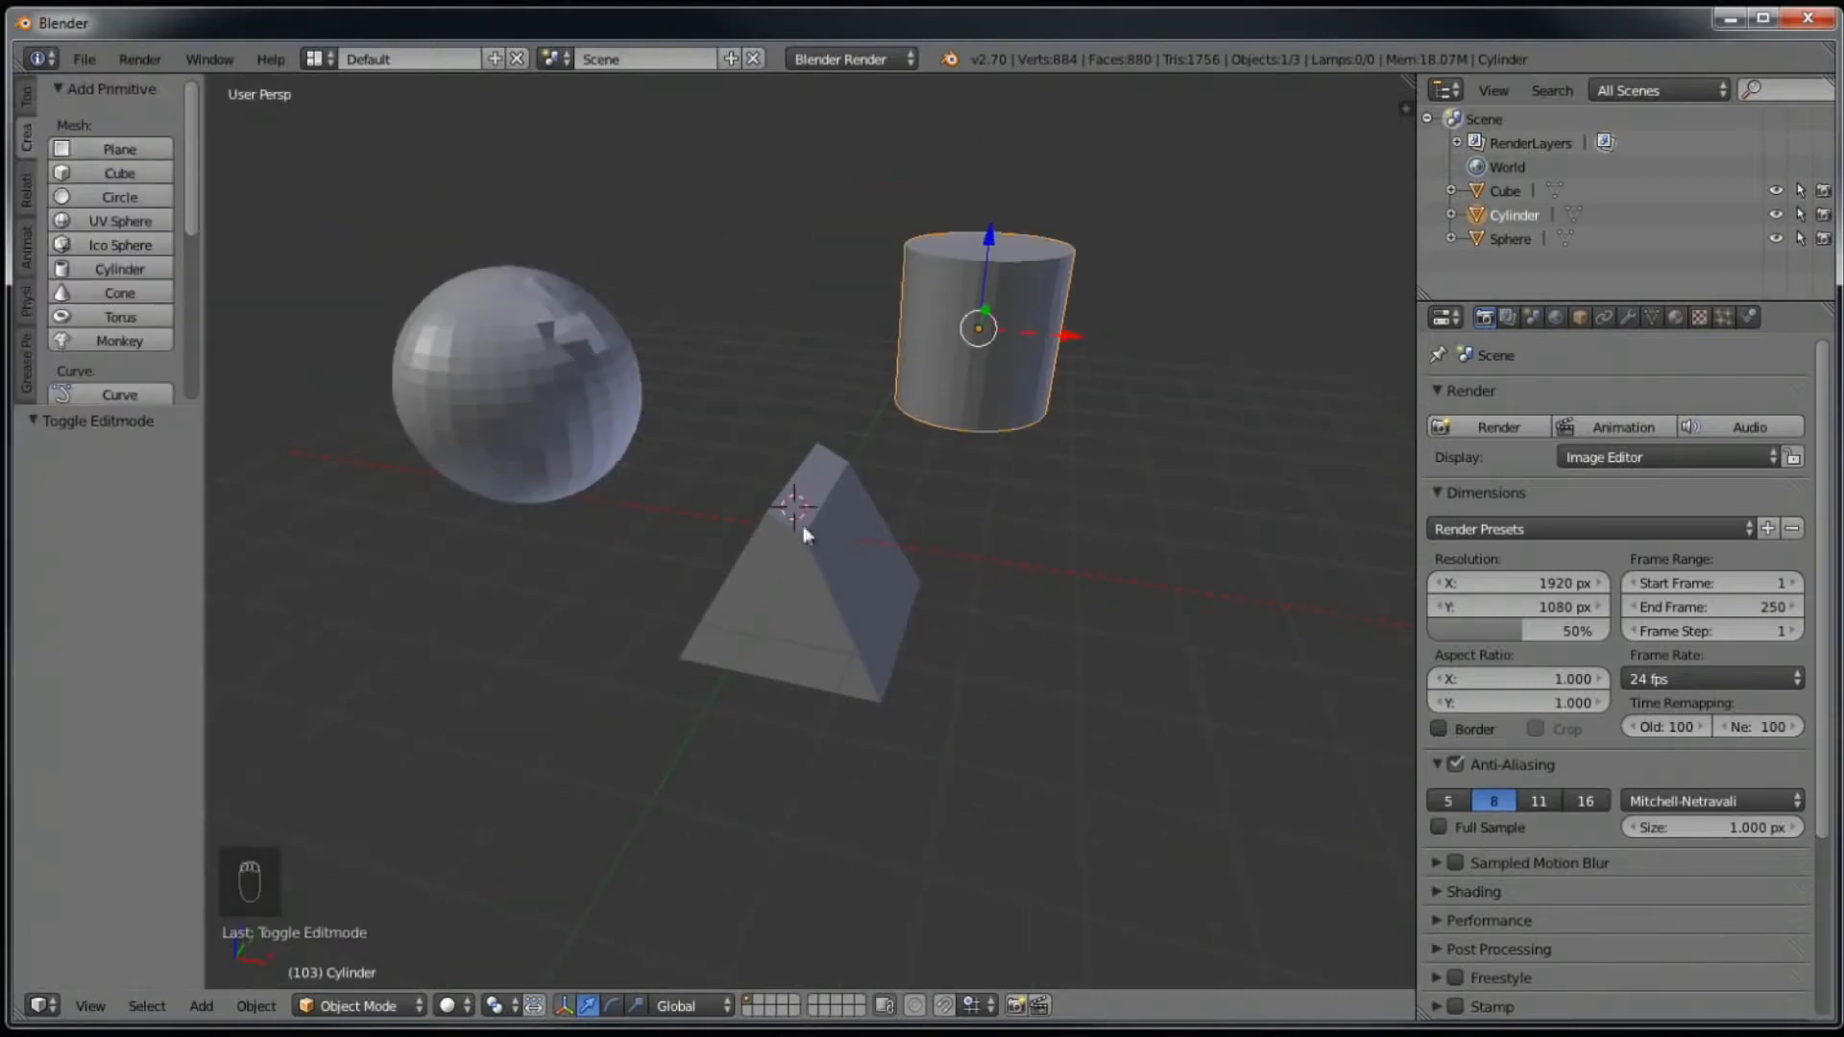
Step: Select the cube, enter Edit Mode, and select edges around its top face in turn
{"action": "right_click", "coordinate": [837, 583]}
{"action": "key", "text": "Tab"}
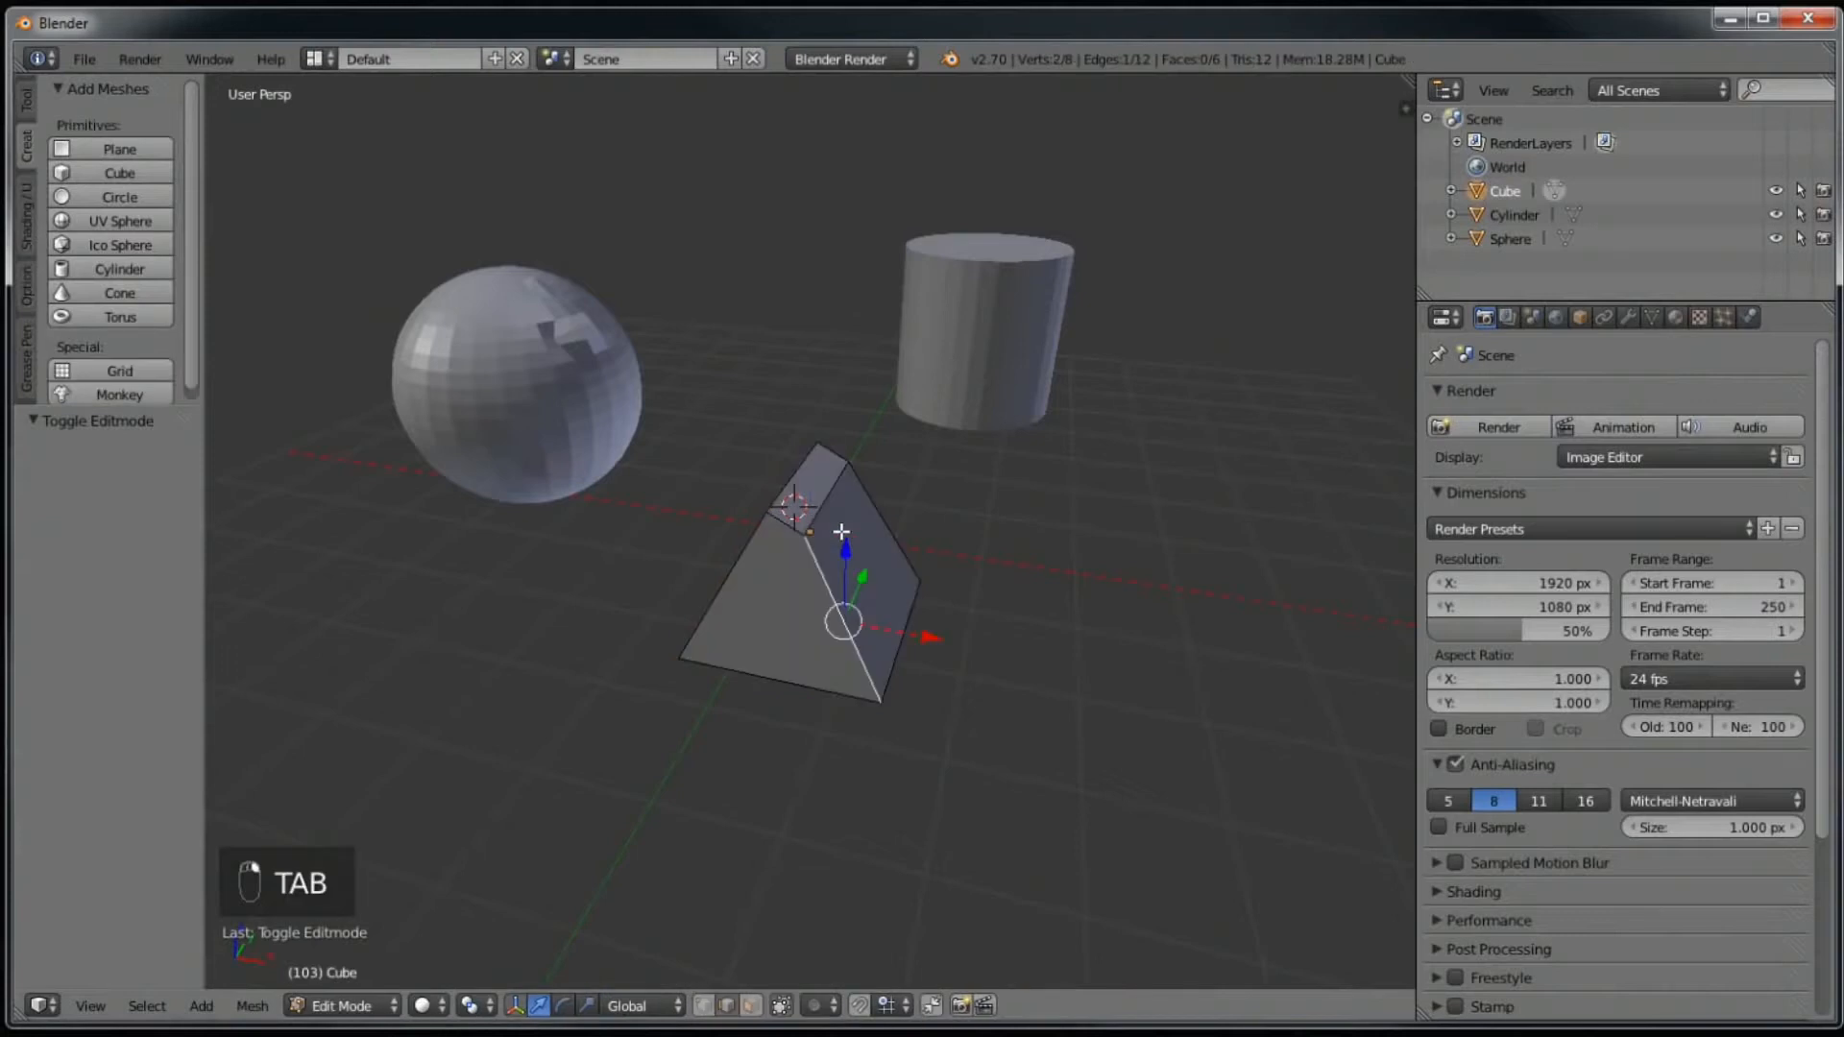
{"action": "right_click", "coordinate": [851, 493]}
{"action": "right_click", "coordinate": [826, 509]}
Step: In vertex selection mode, select three of the cube's top corners in turn, and return to Object Mode with the tool shelf hidden
{"action": "left_click", "coordinate": [751, 1005]}
{"action": "left_click", "coordinate": [708, 1005]}
{"action": "right_click", "coordinate": [780, 517]}
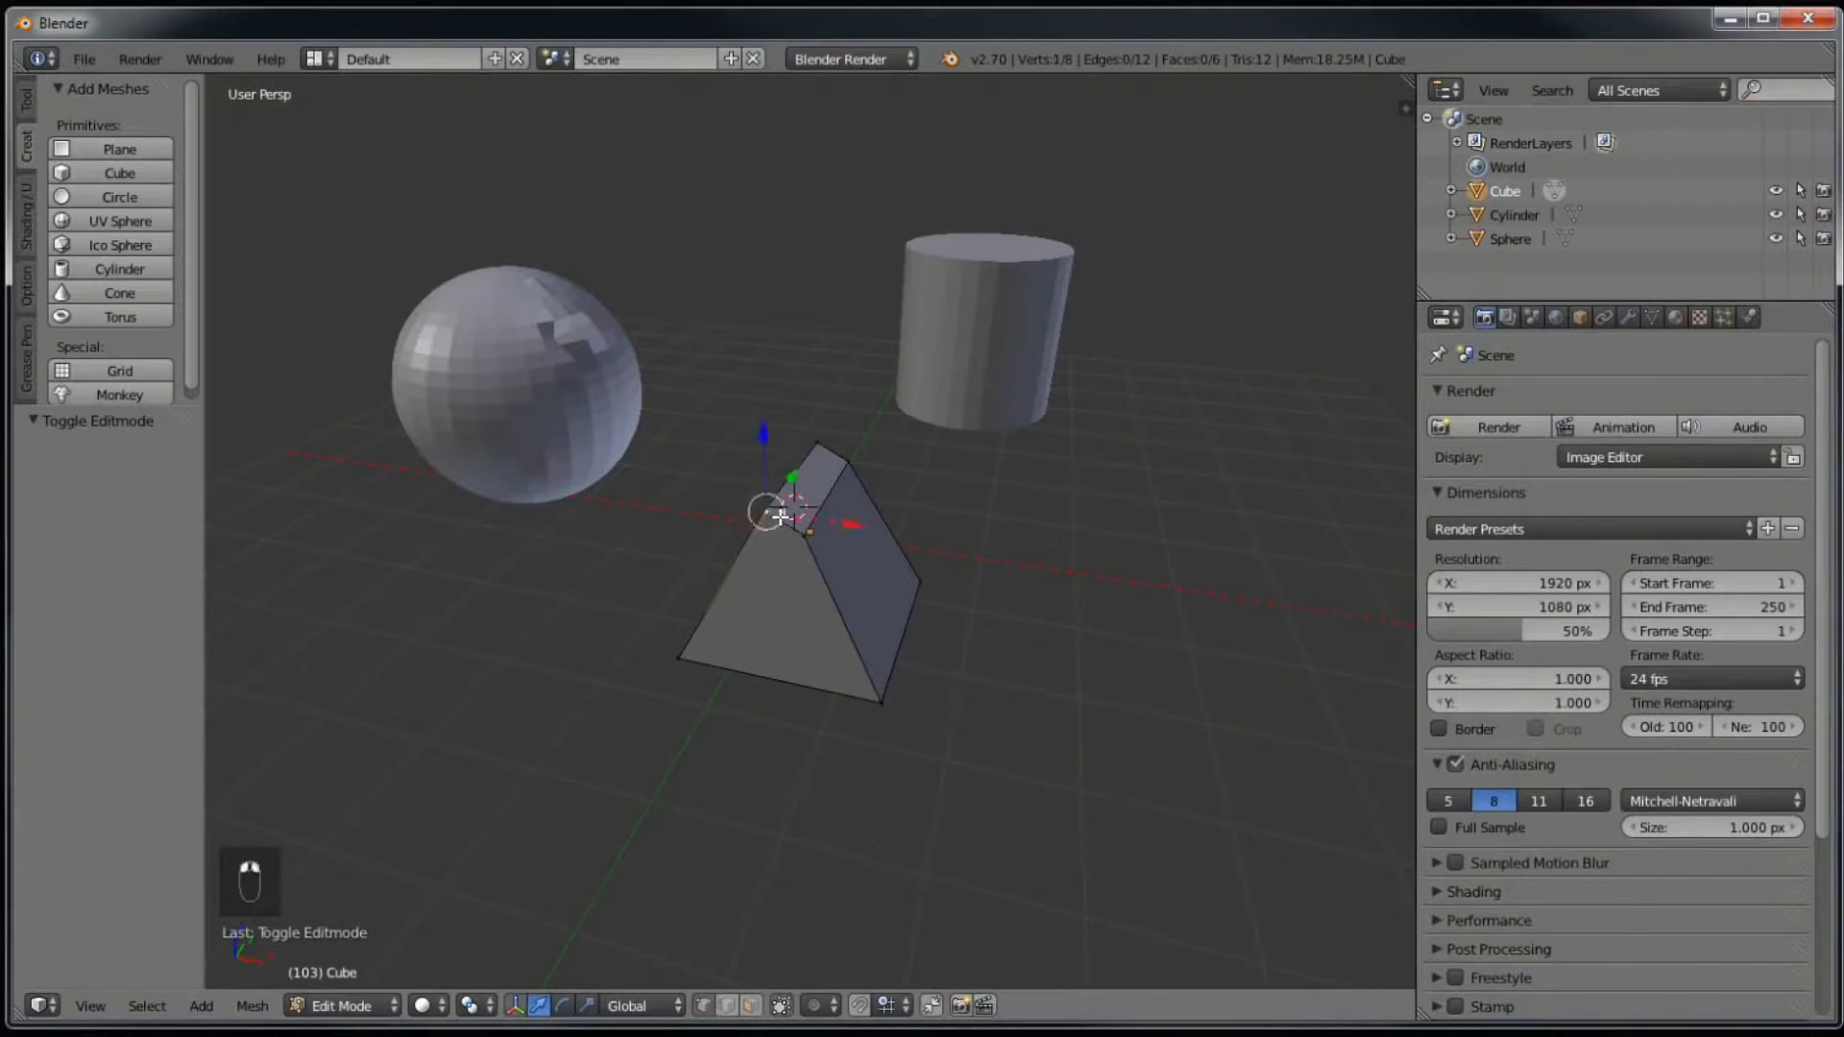
{"action": "right_click", "coordinate": [818, 440]}
{"action": "right_click", "coordinate": [805, 528]}
{"action": "key", "text": "Tab"}
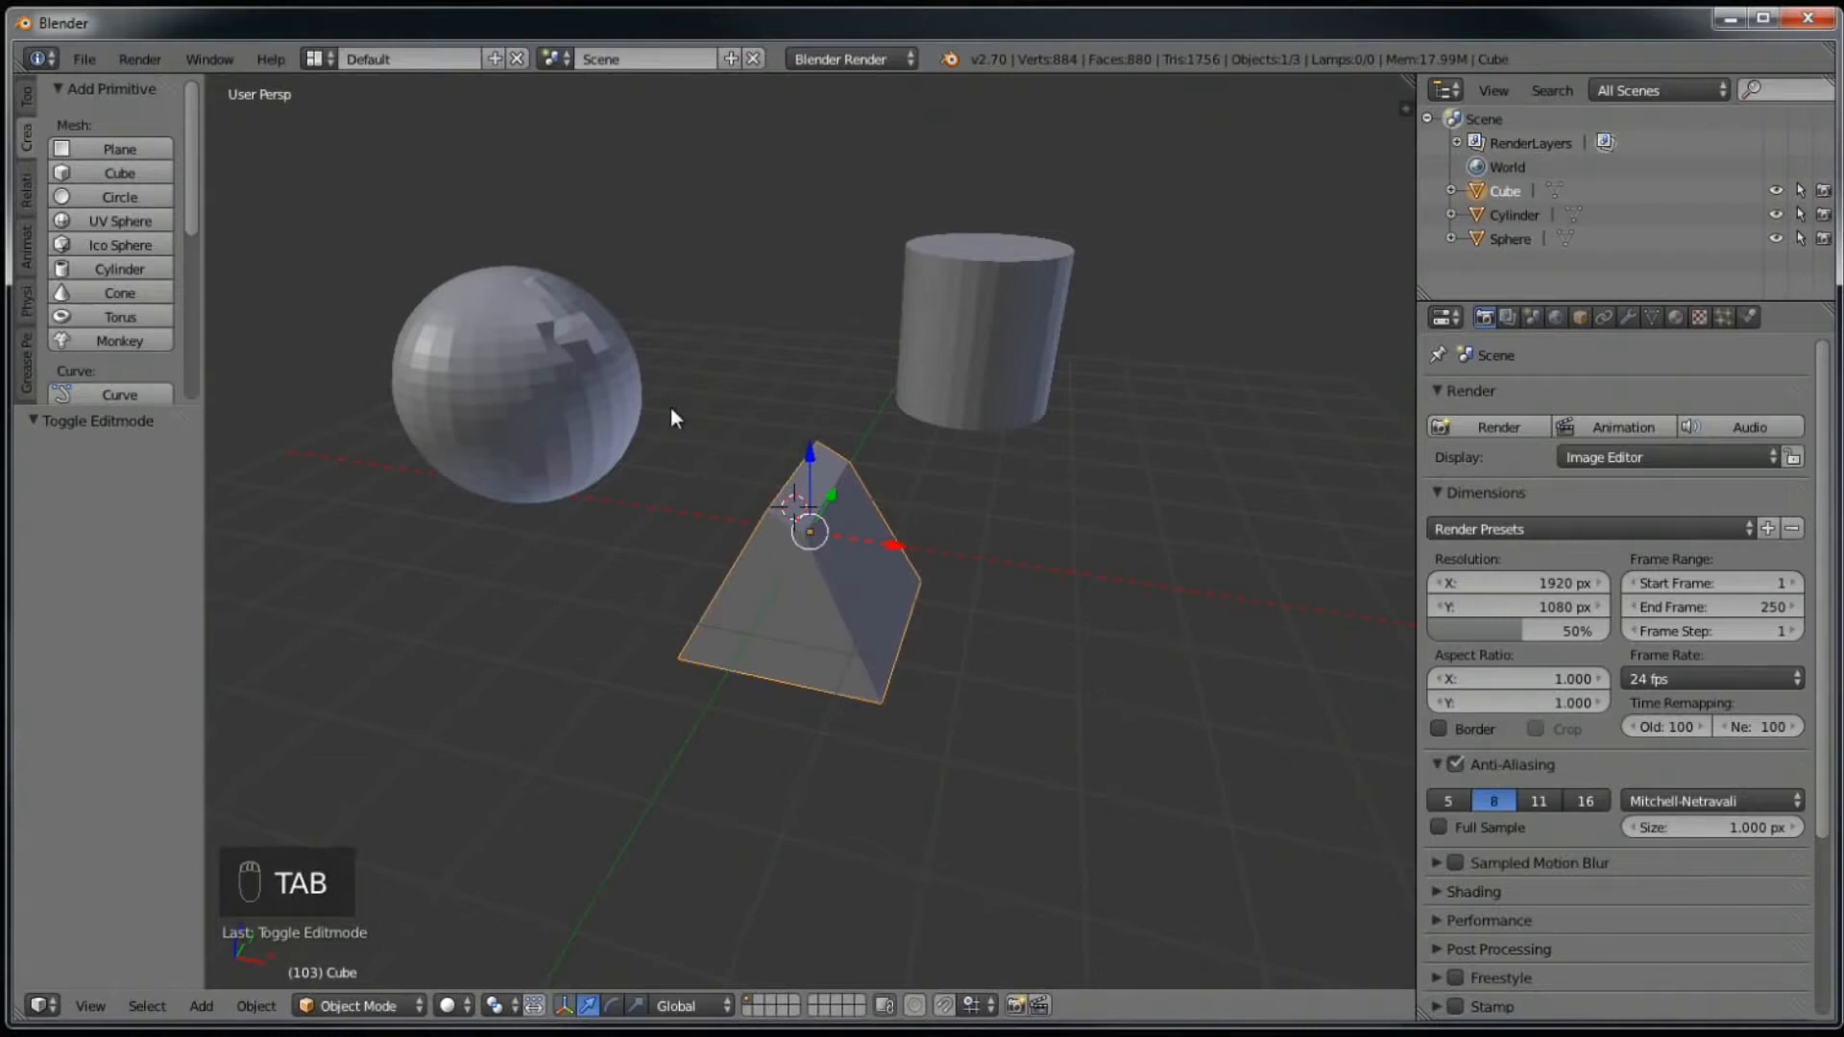
{"action": "key", "text": "t"}
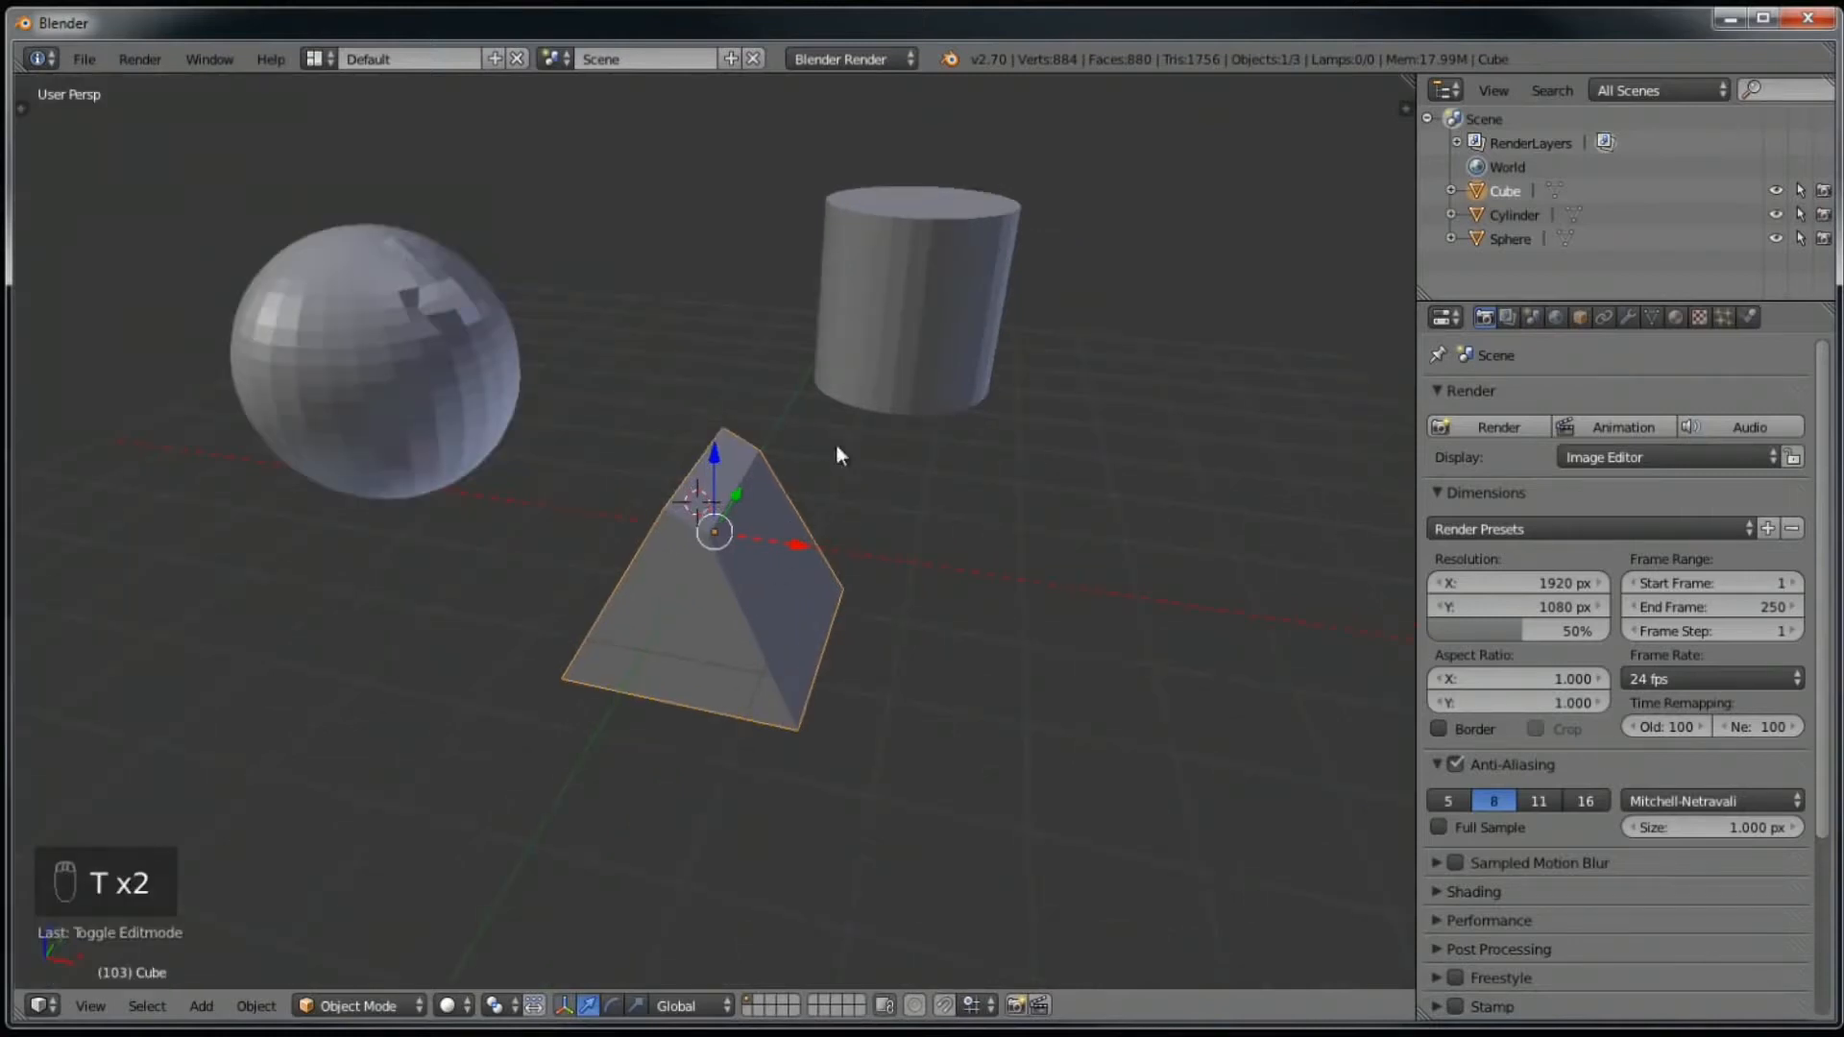
Step: Save the scene as "basic shapes example.blend" in the Inbotrination folder
{"action": "key", "text": "ctrl+s"}
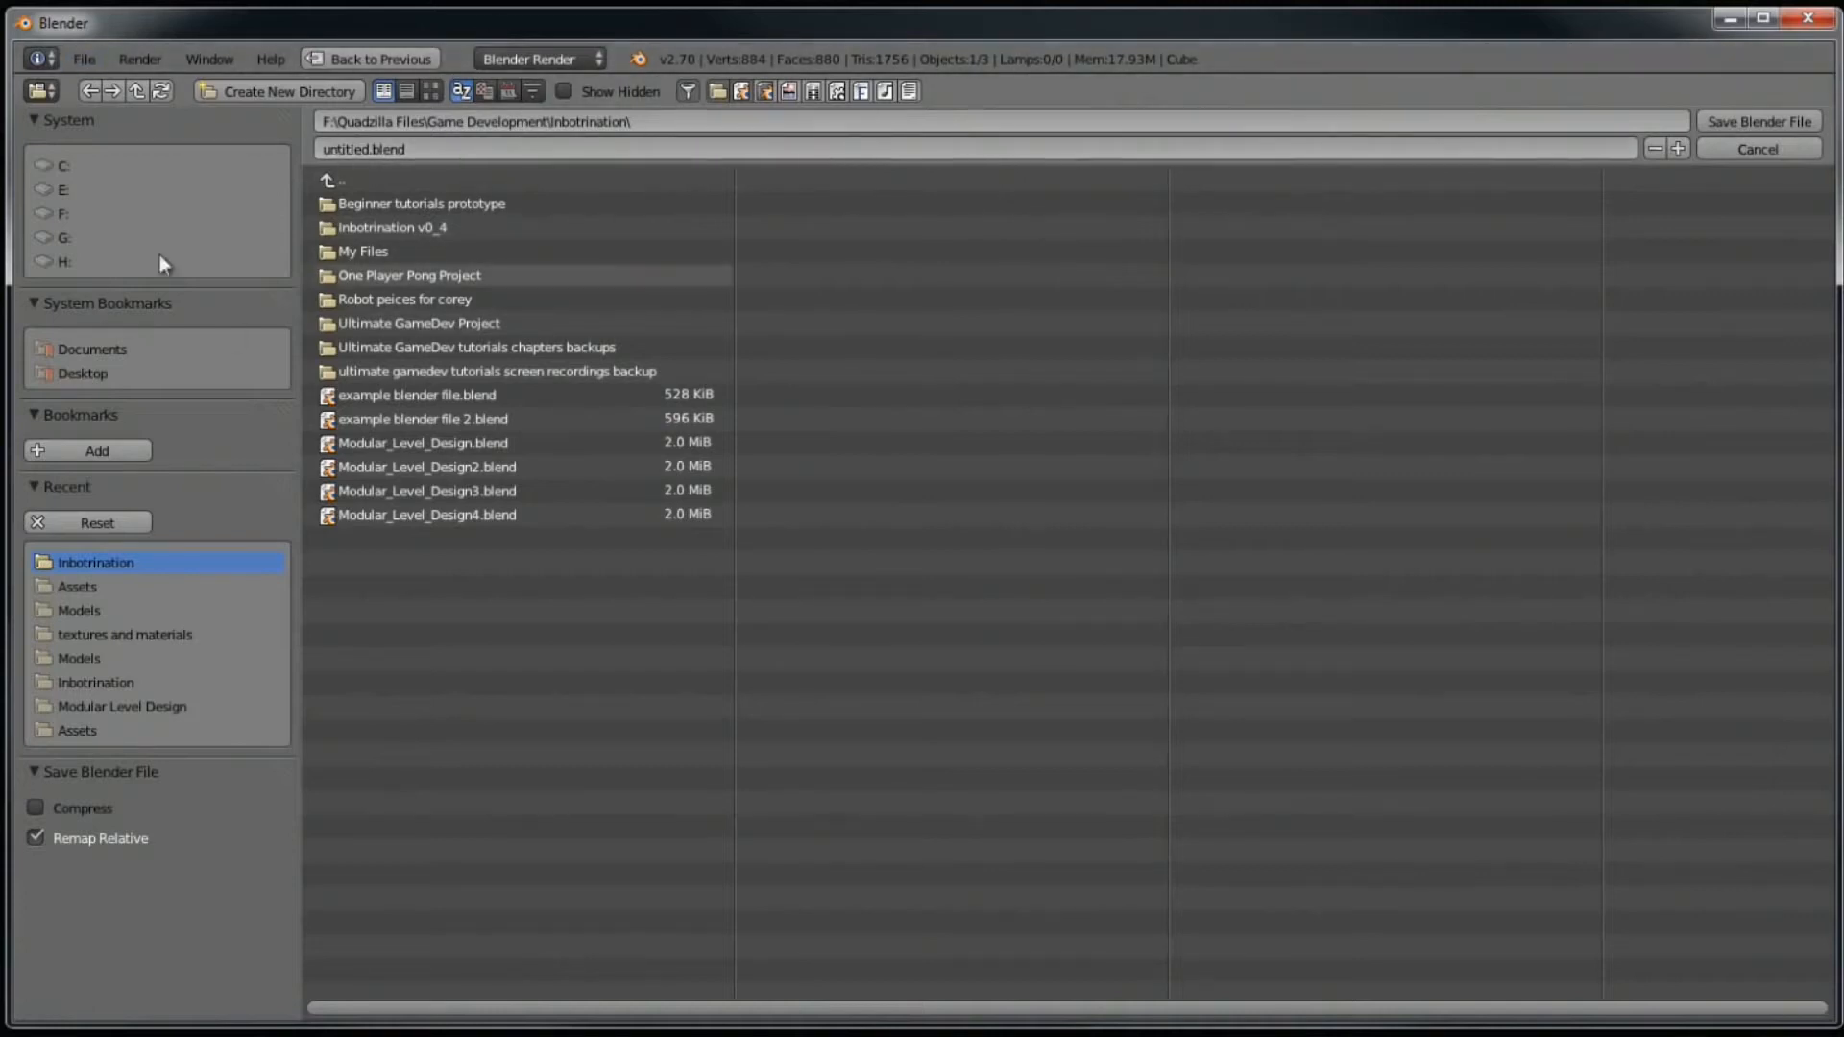
{"action": "left_click", "coordinate": [346, 151]}
{"action": "left_click_drag", "start_coordinate": [370, 149], "coordinate": [221, 135]}
{"action": "type", "text": "basic shapes example"}
{"action": "key", "text": "Return"}
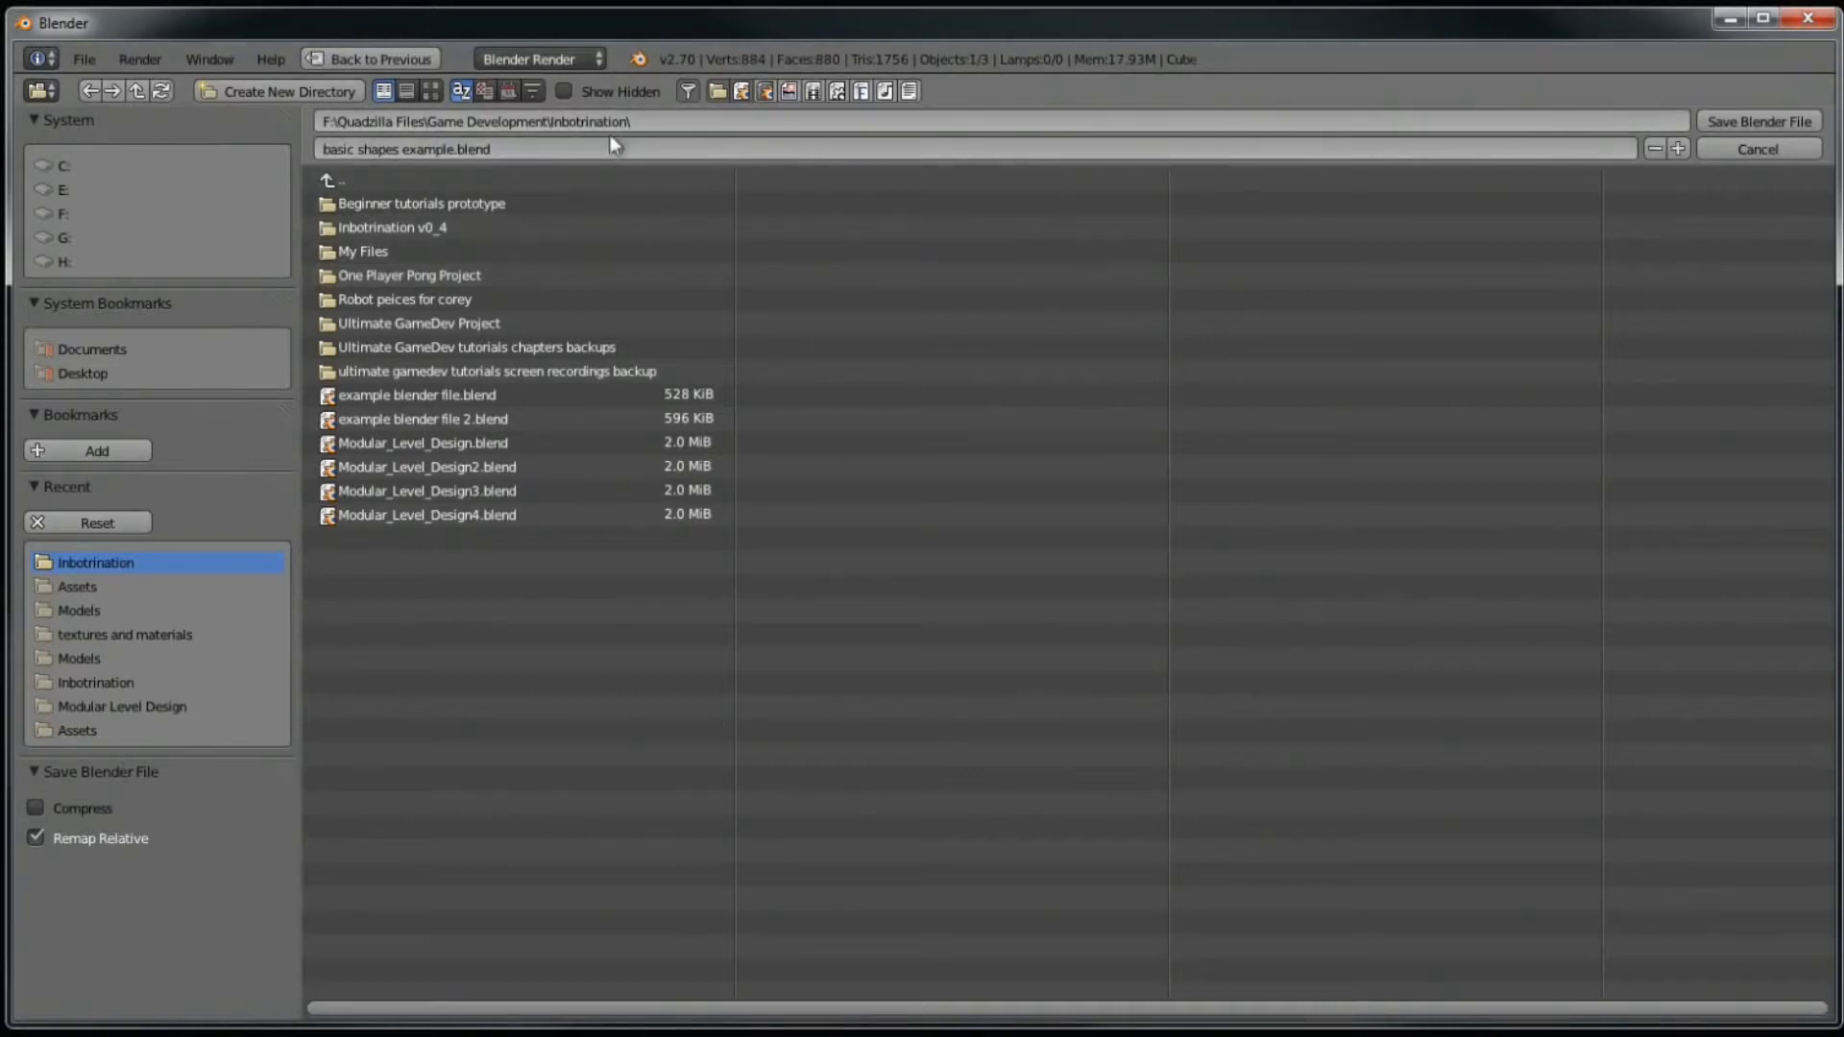
{"action": "left_click", "coordinate": [1772, 121]}
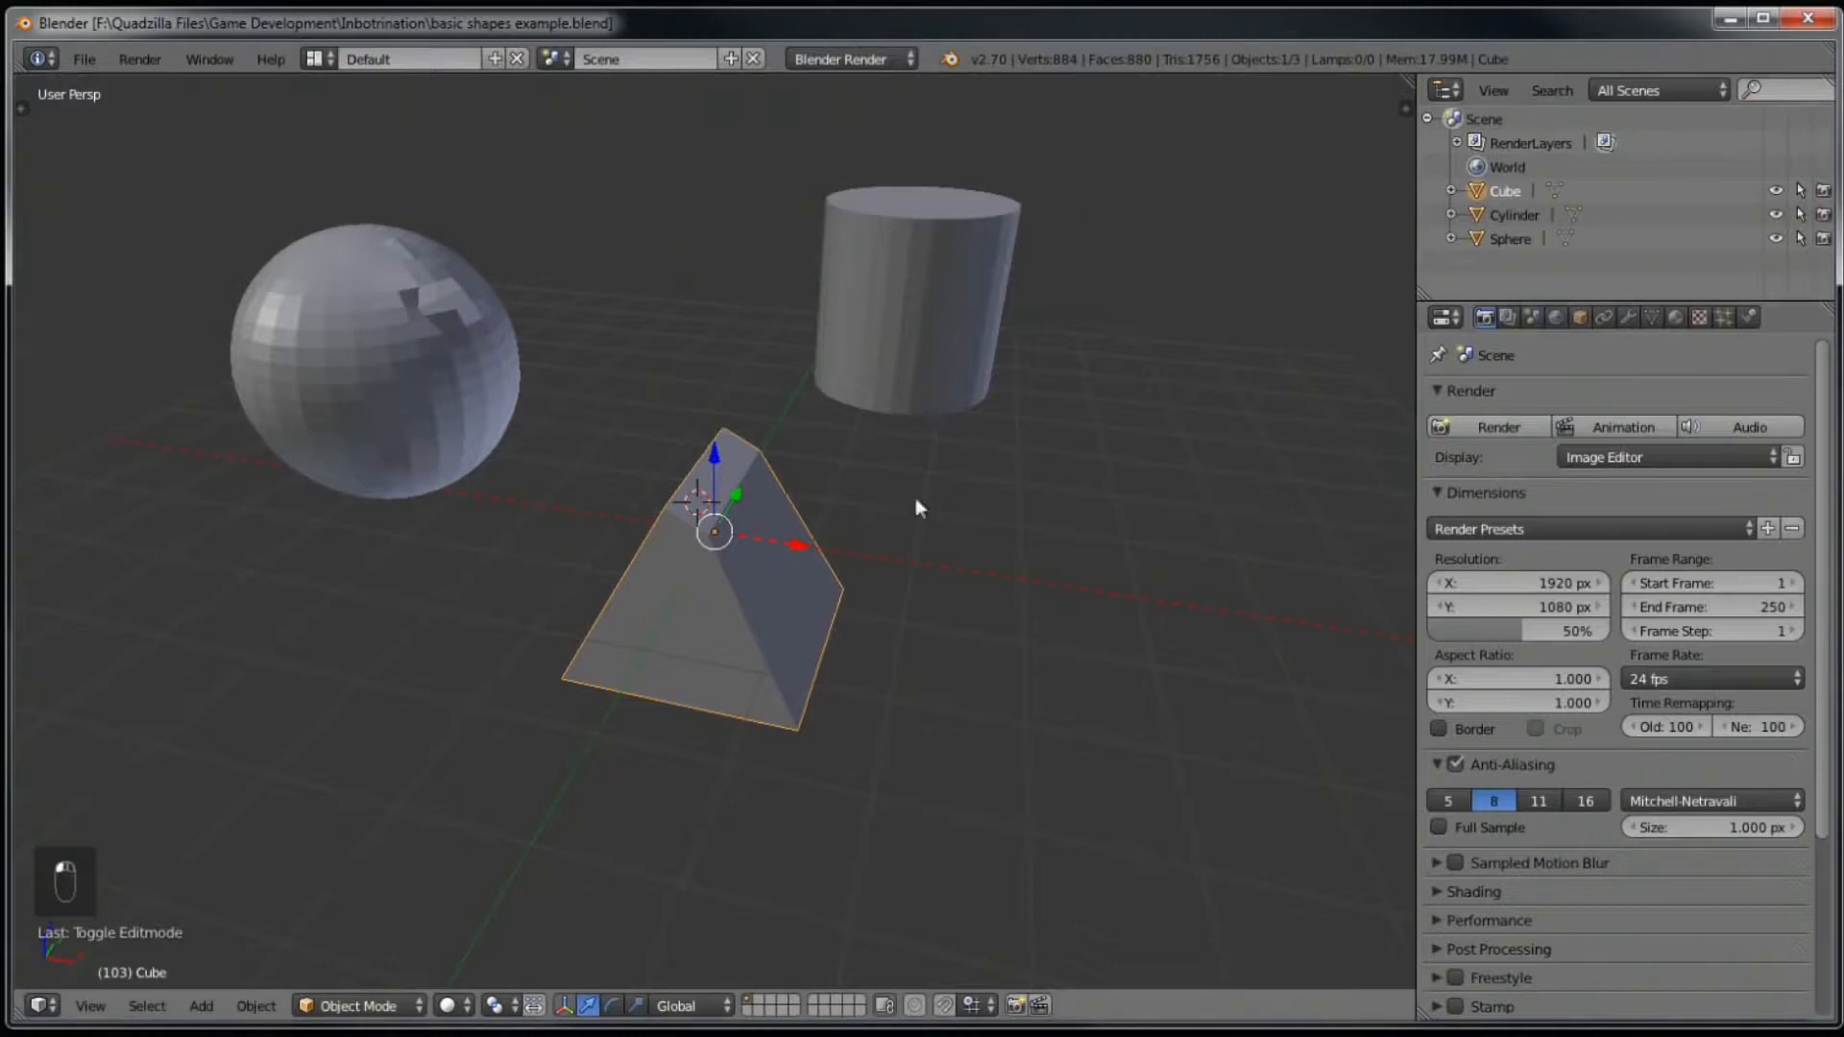
{"action": "middle_click_drag", "start_coordinate": [1002, 451], "coordinate": [946, 446]}
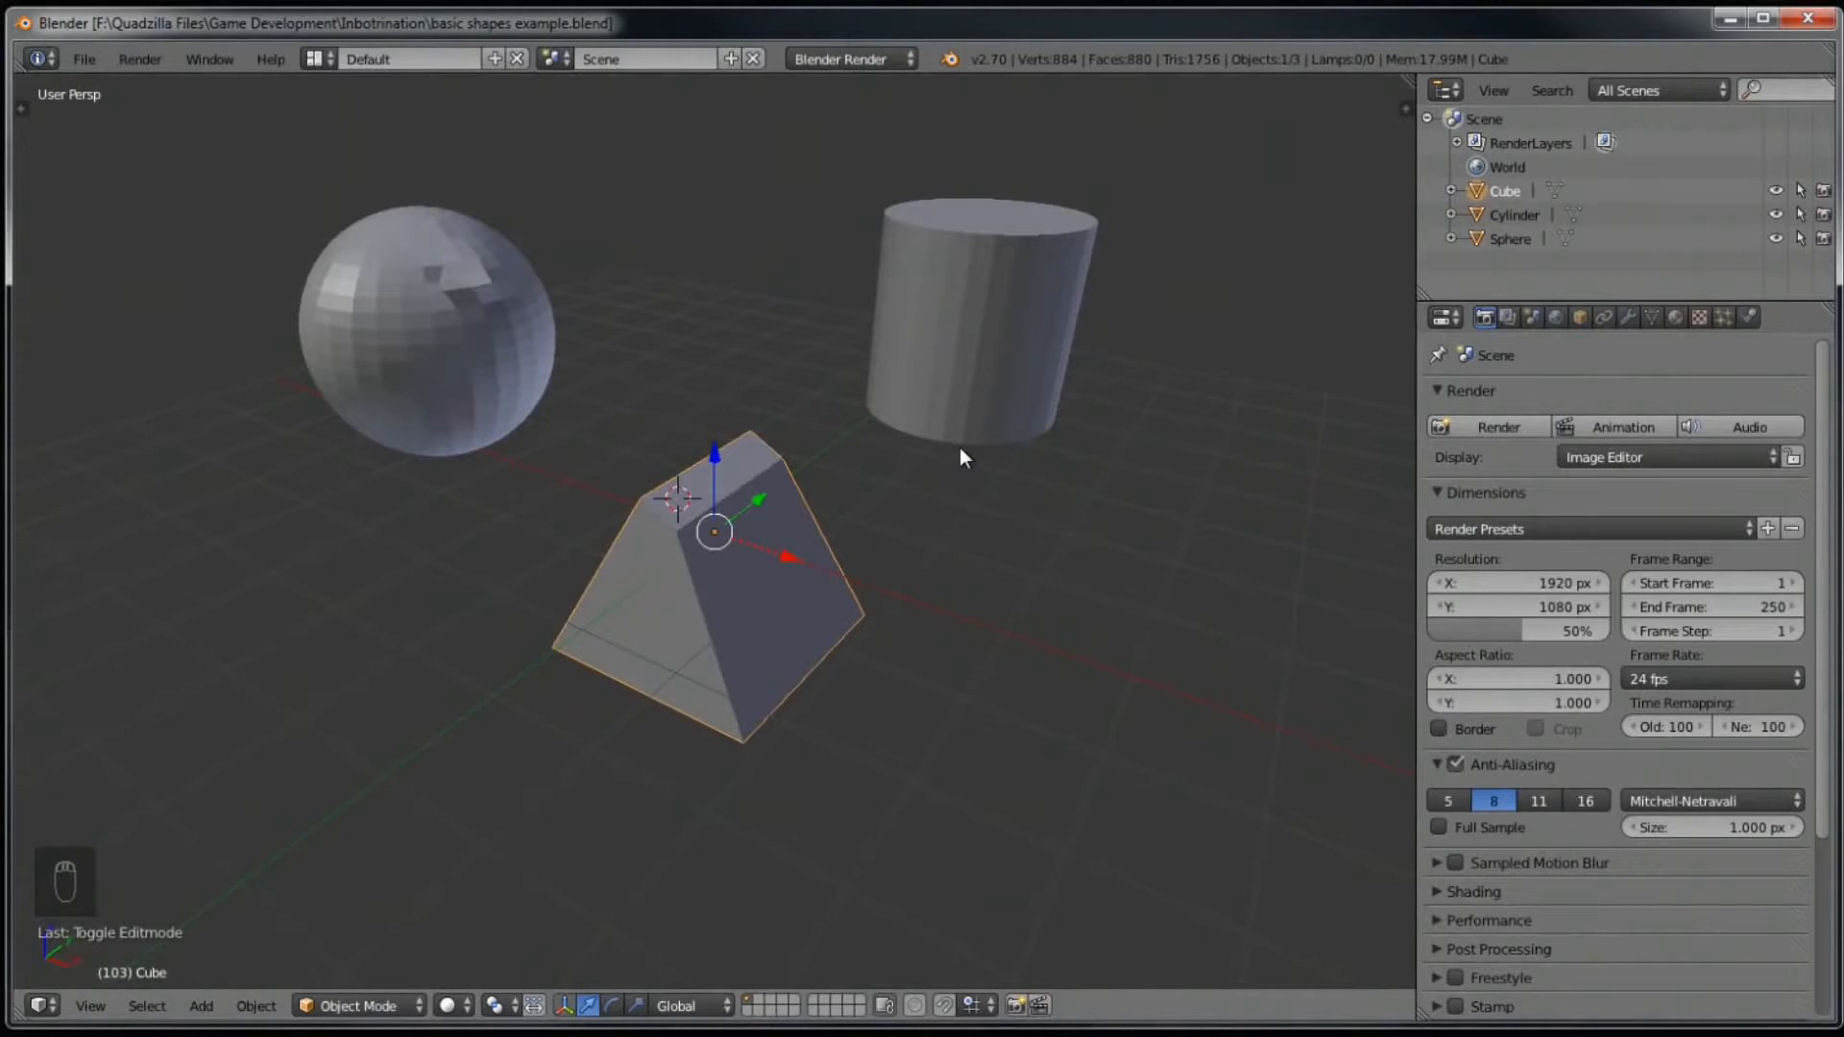